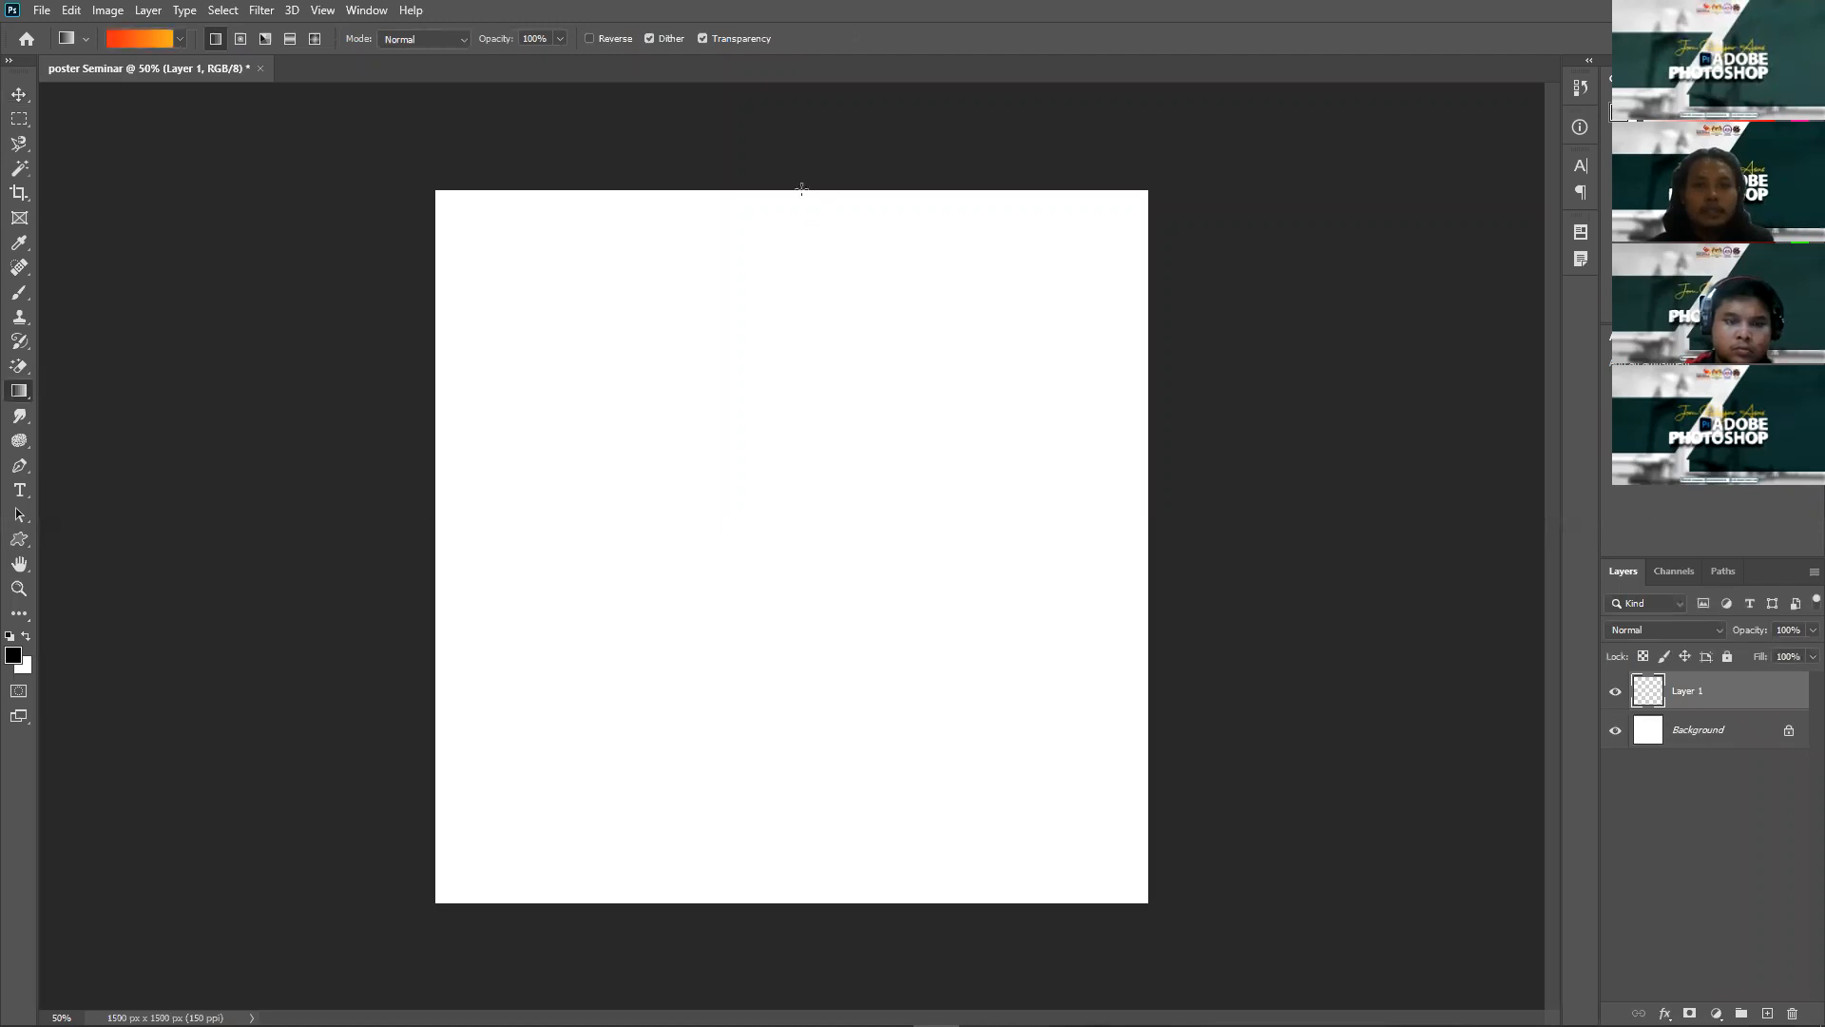
# Step: Fill Layer 1 with a top-to-bottom red-orange to yellow gradient and lower its opacity to about 84%
pyautogui.moveTo(784, 163); pyautogui.dragTo(786, 933)
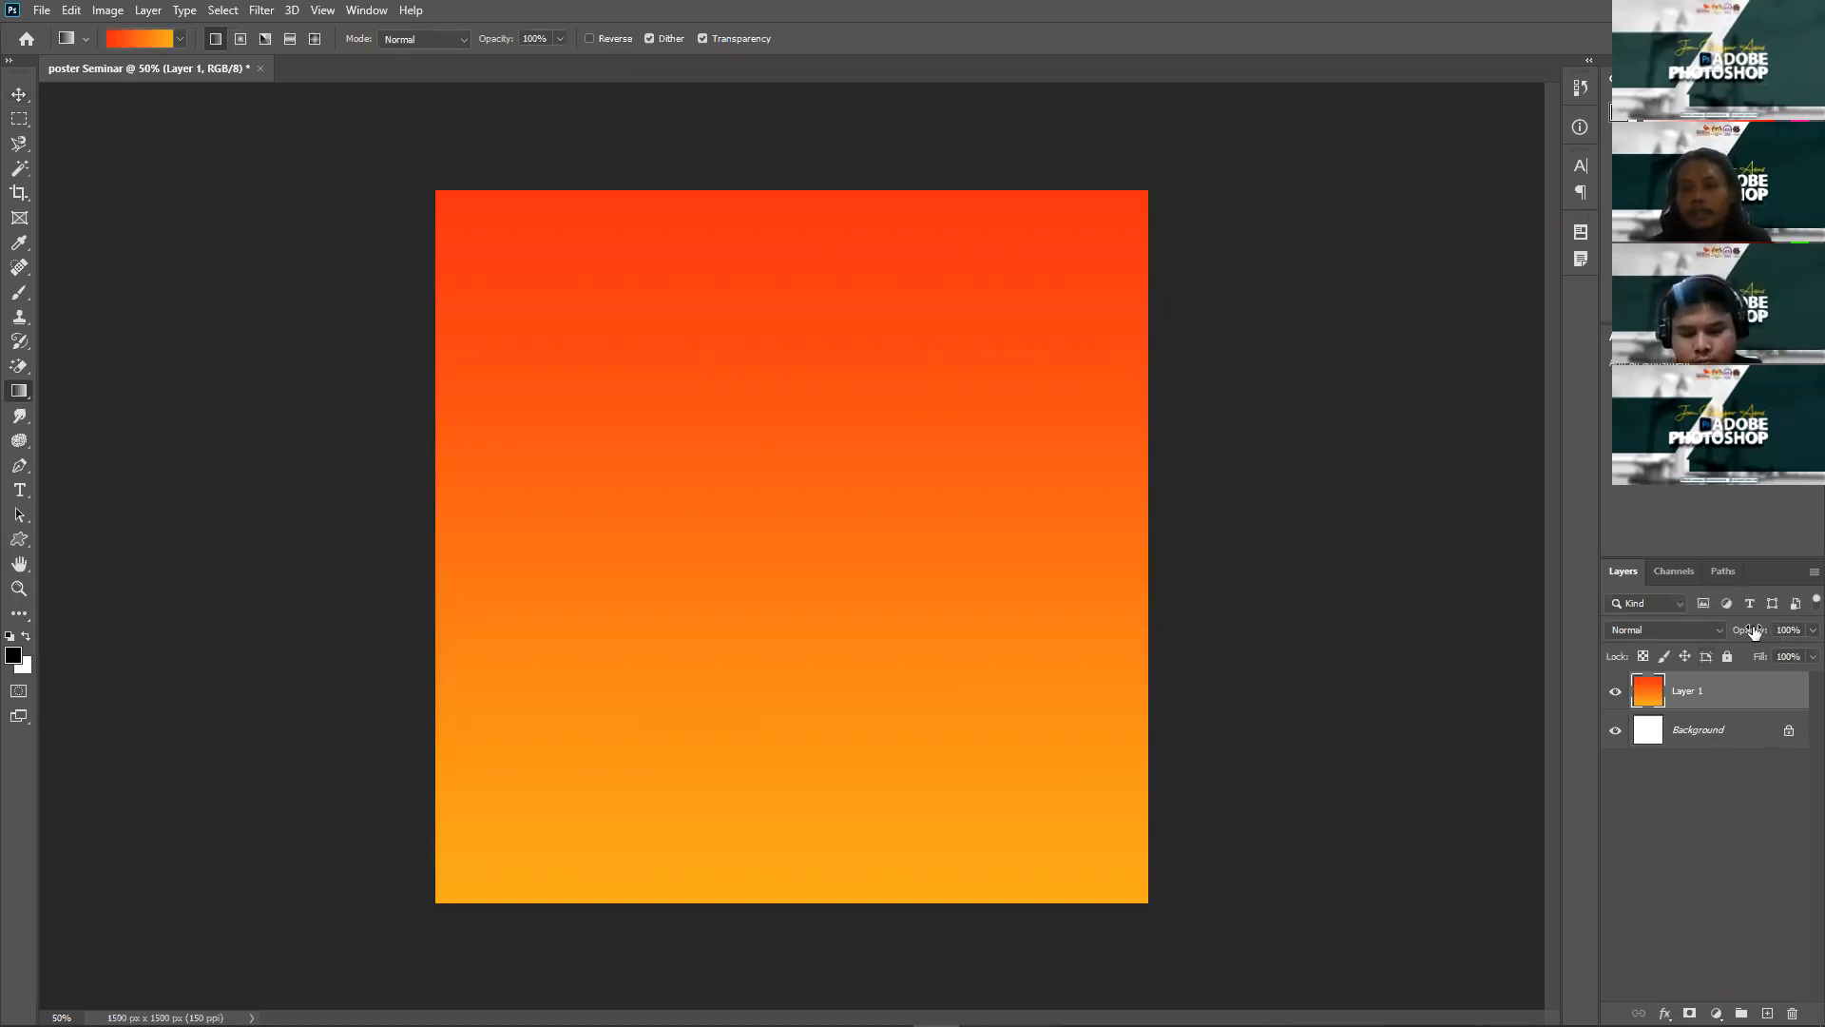
pyautogui.moveTo(1735, 633); pyautogui.dragTo(1605, 659)
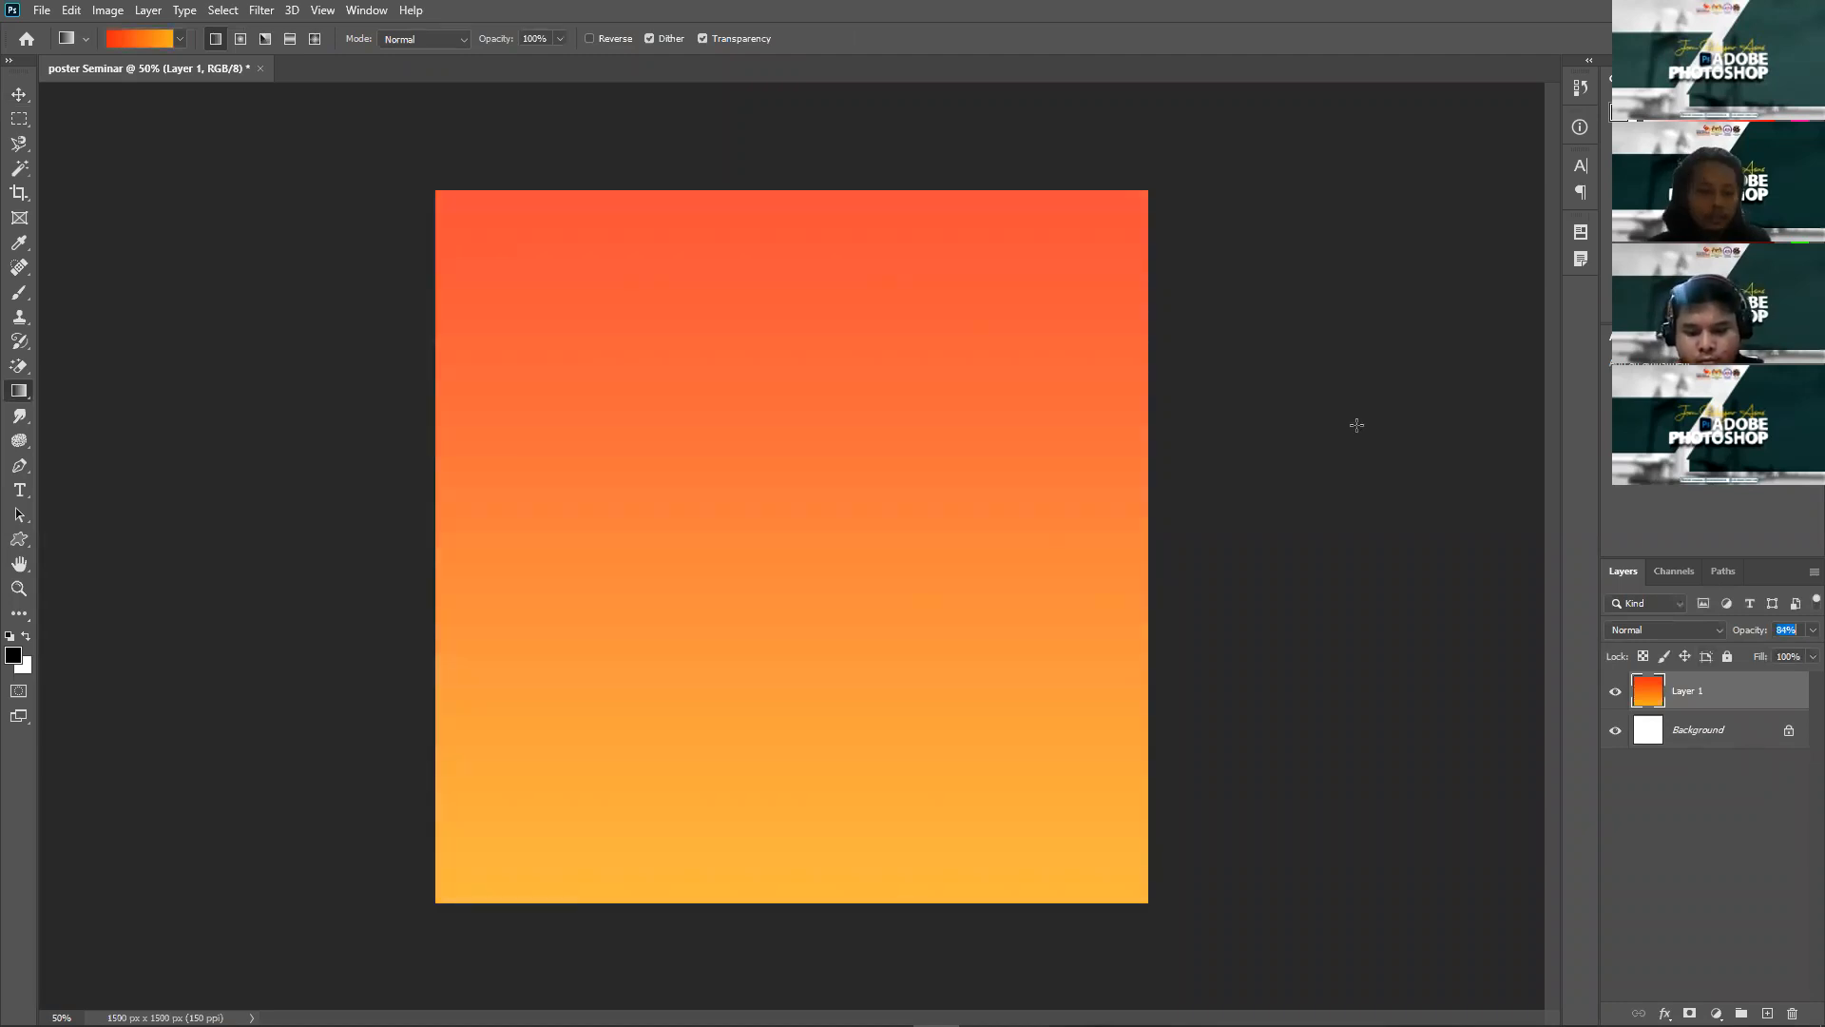
pyautogui.press('v')
pyautogui.click(1348, 429)
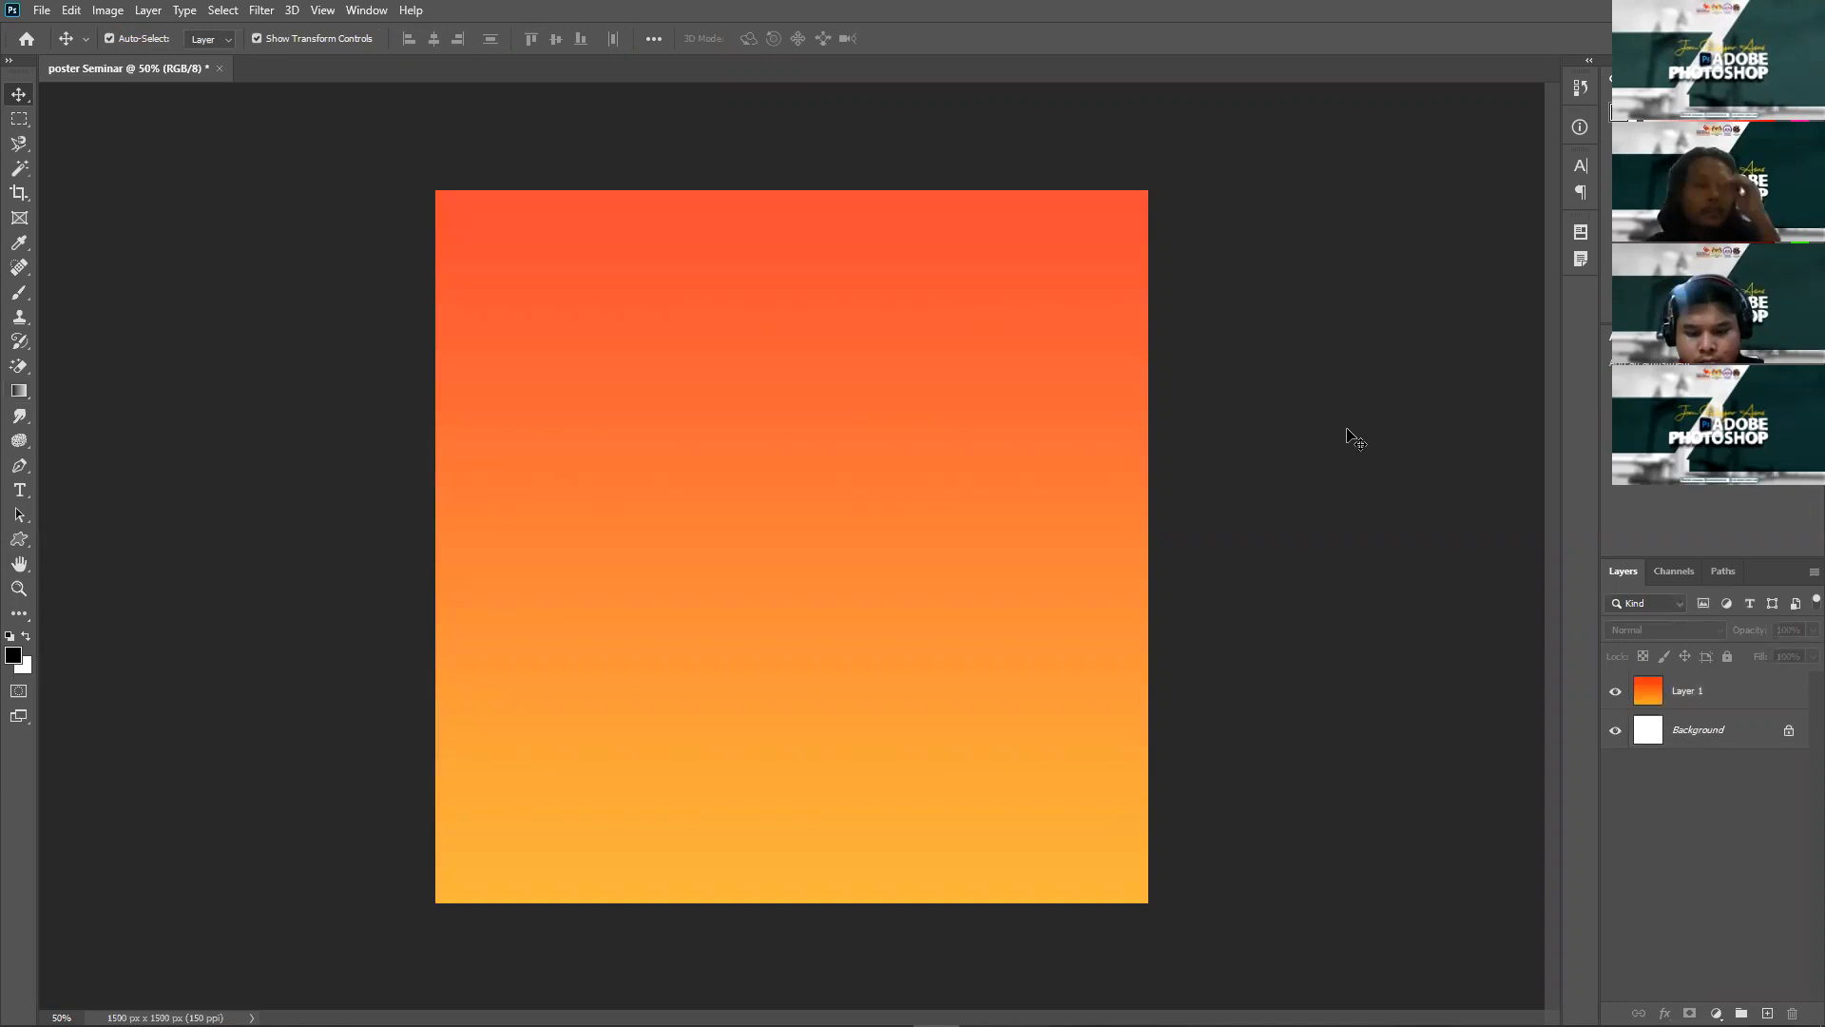
# Step: Type the two-line title SEMINAR / PHOTOSHOP on the poster
pyautogui.click(19, 492)
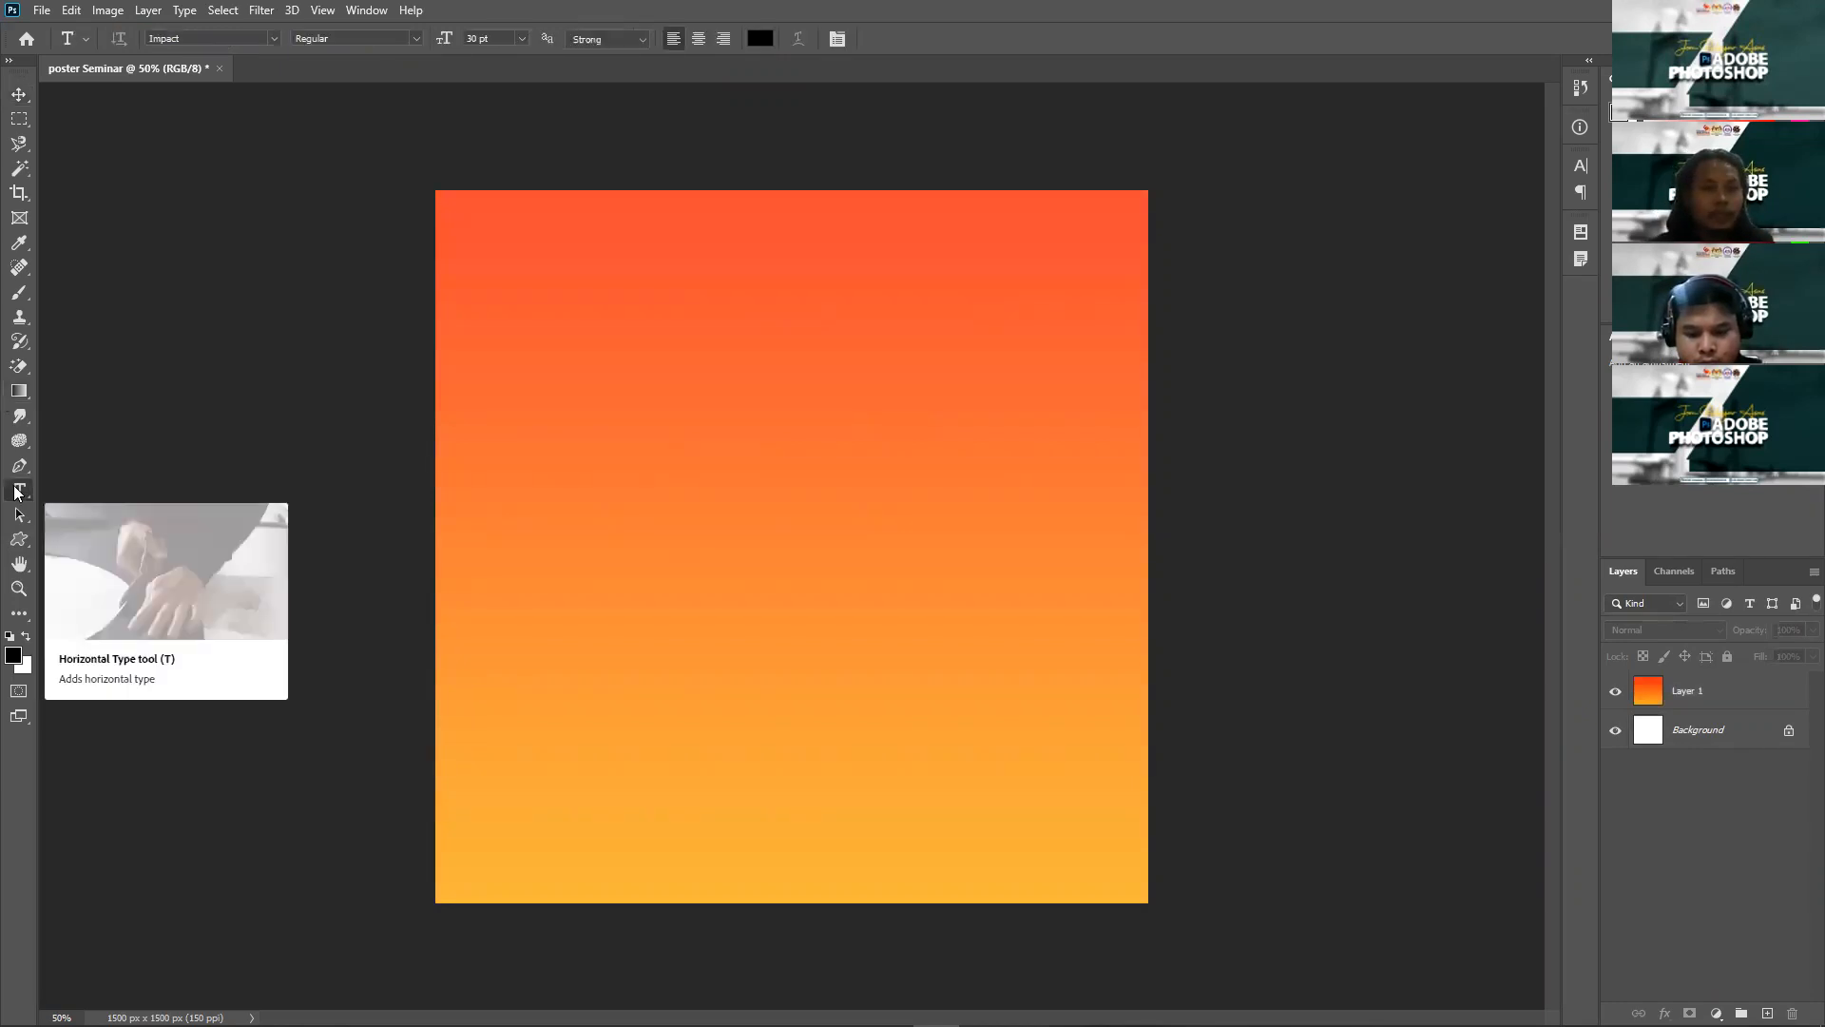
pyautogui.click(983, 463)
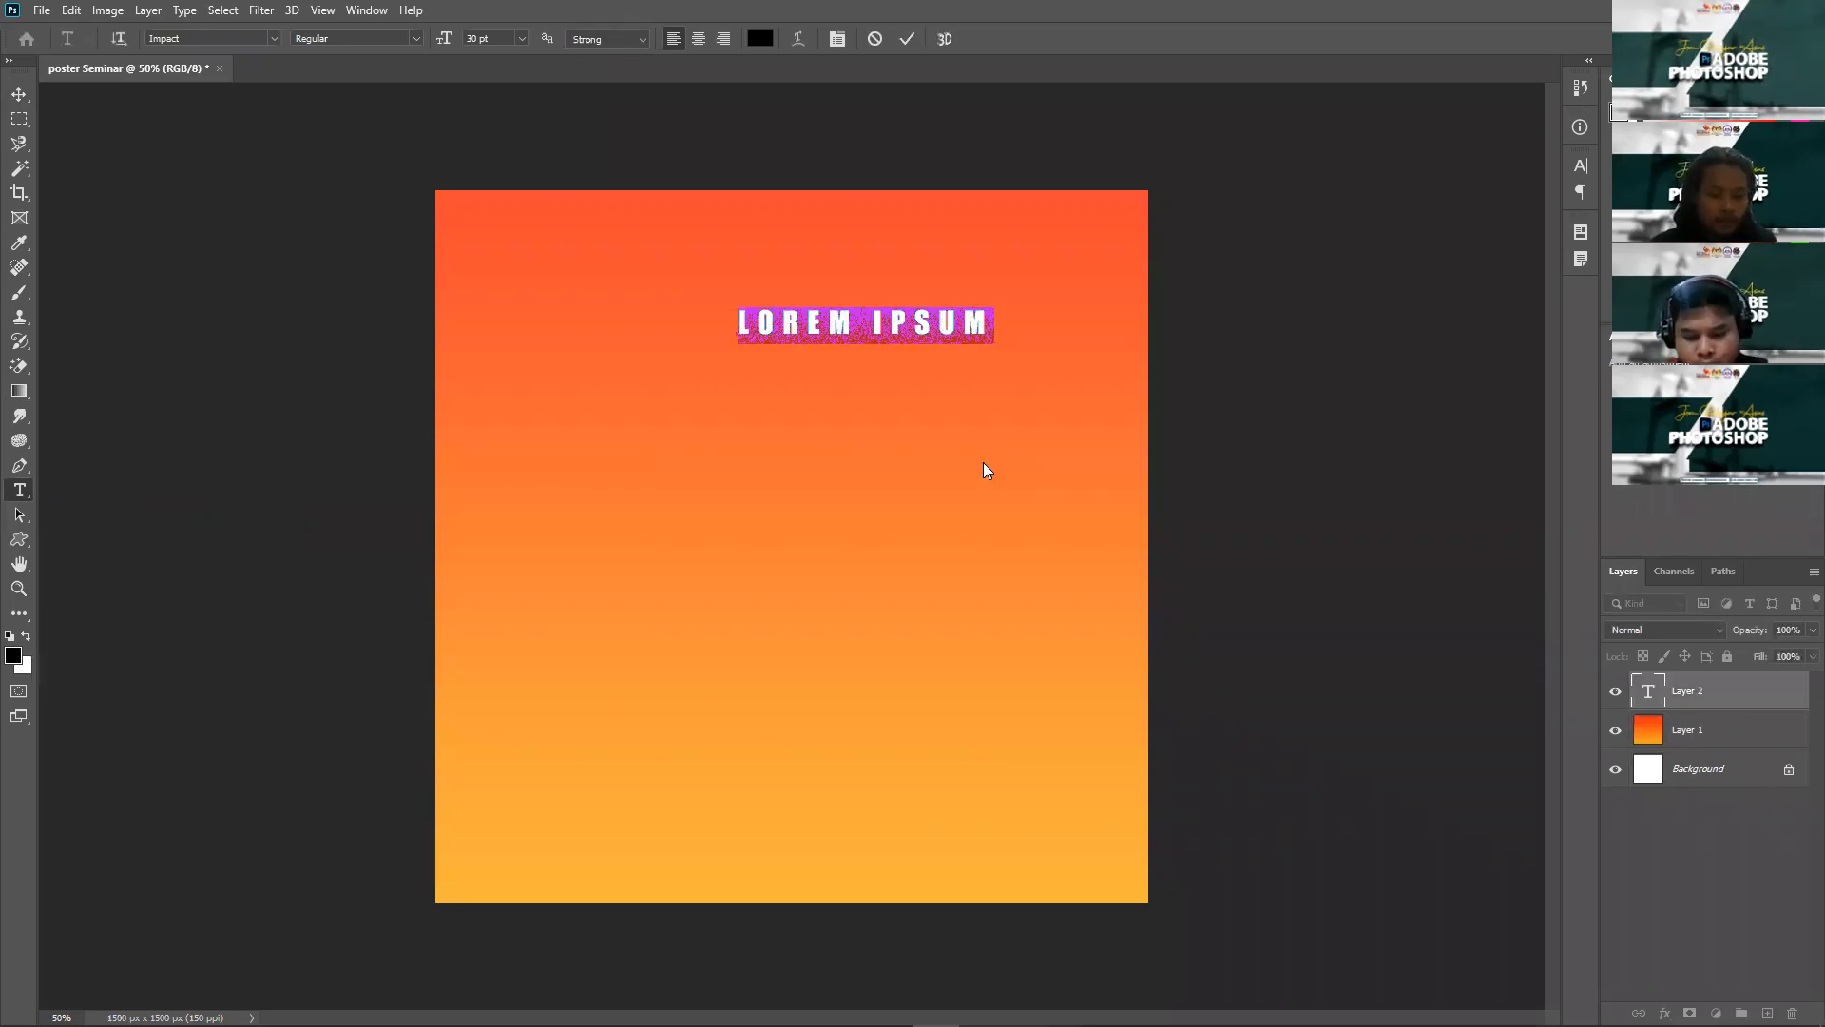
pyautogui.write('SEMINAR')
pyautogui.press('Return')
pyautogui.write('PHOTOSHOP')
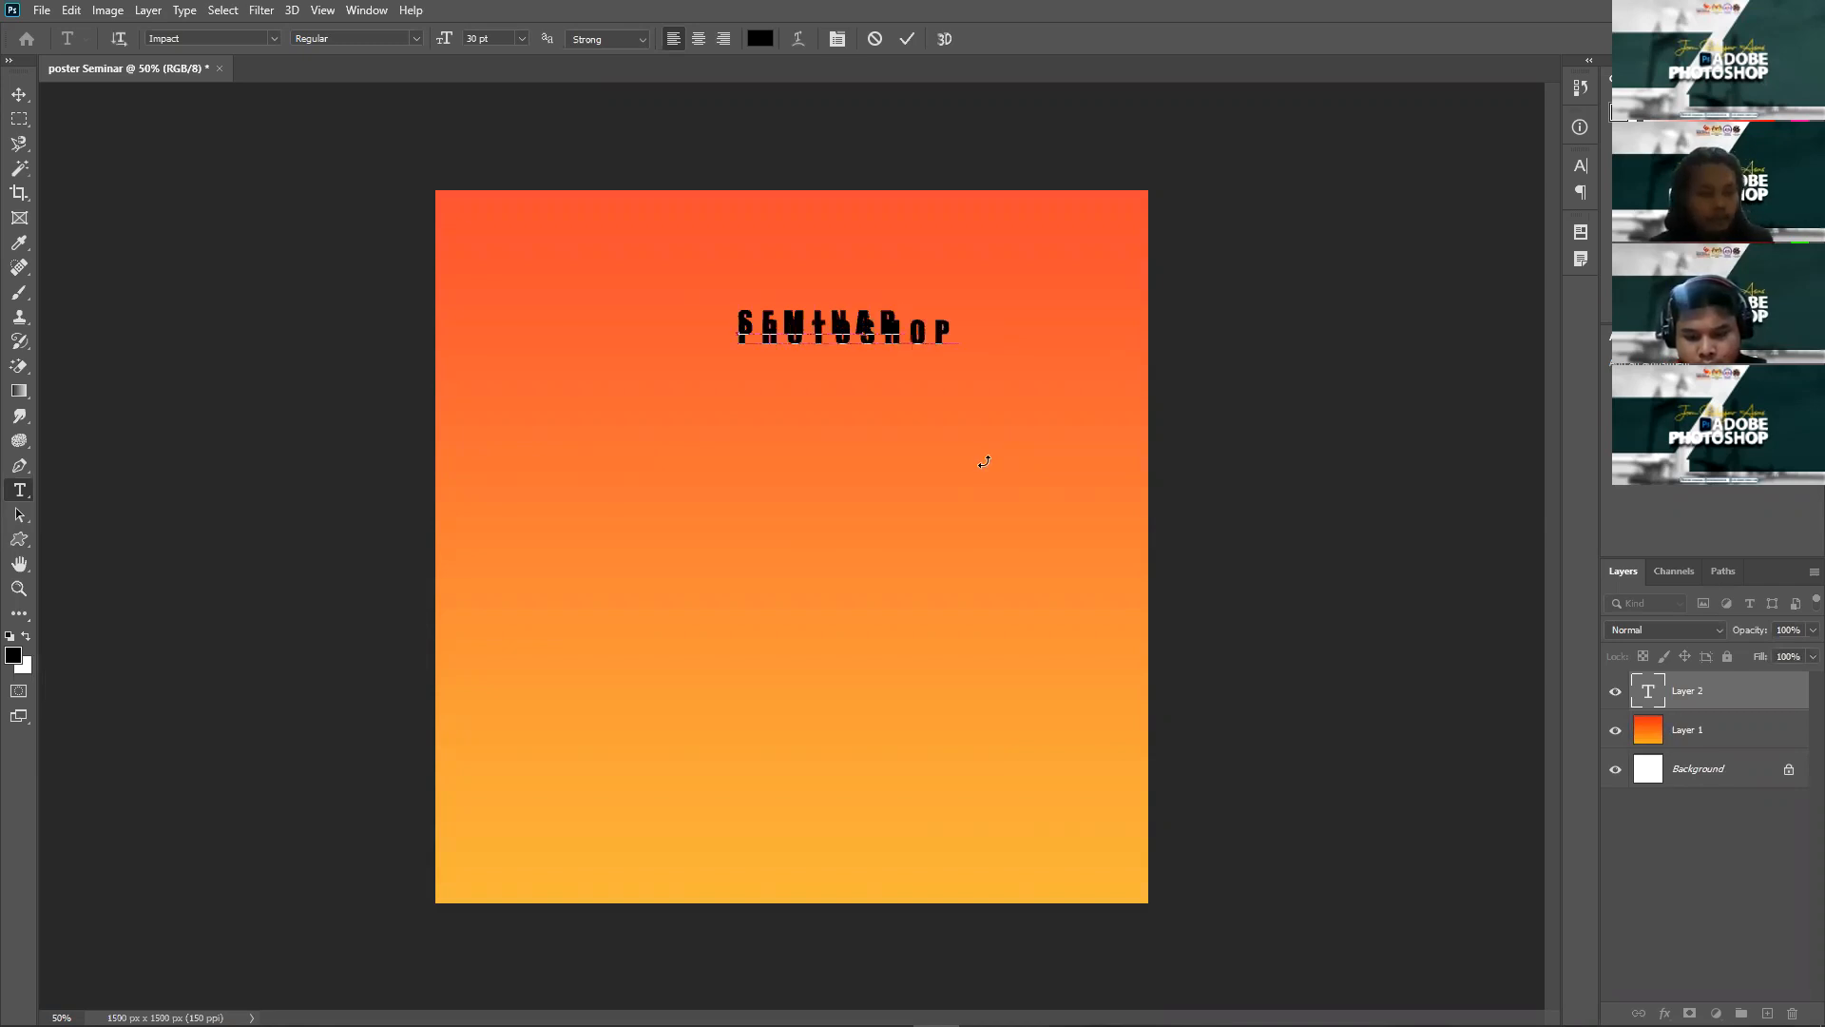
# Step: Format the title in Impact at 54 pt with 49 pt leading, centre-aligned
pyautogui.hotkey('ctrl', 'a')
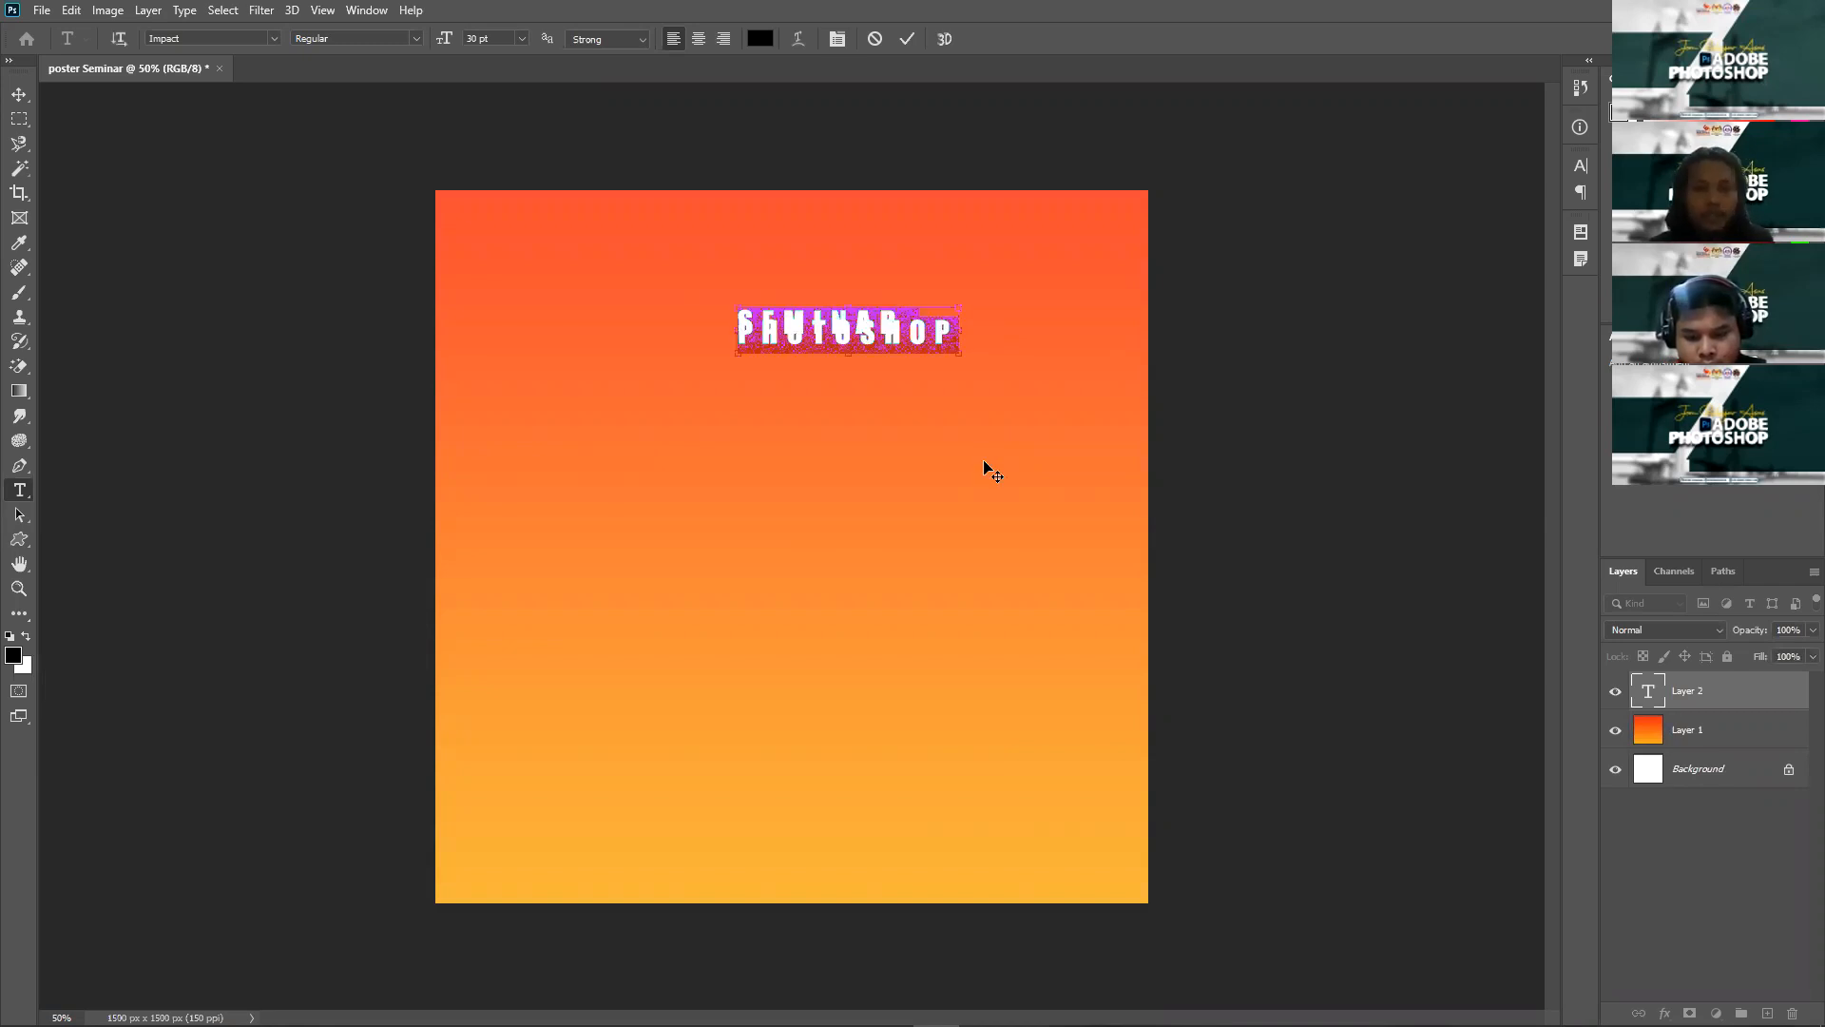
pyautogui.click(836, 39)
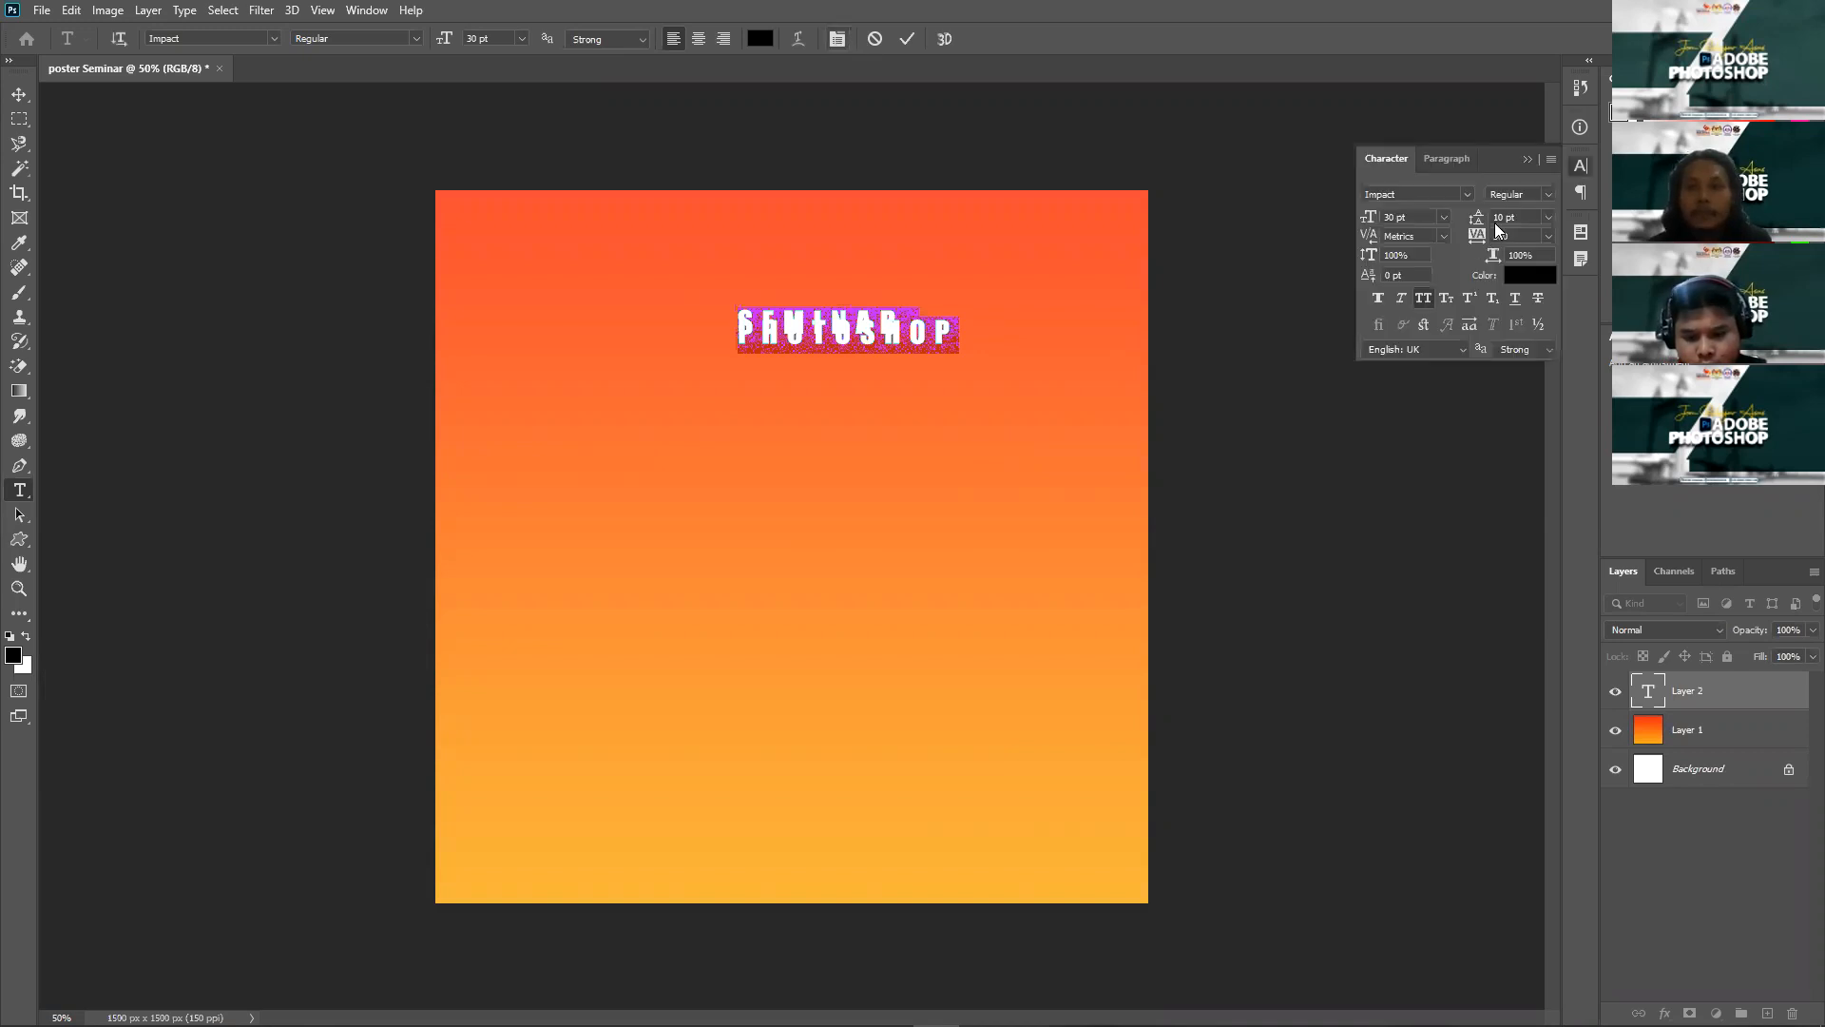
pyautogui.scroll(7, 1496, 217)
pyautogui.scroll(18, 1497, 216)
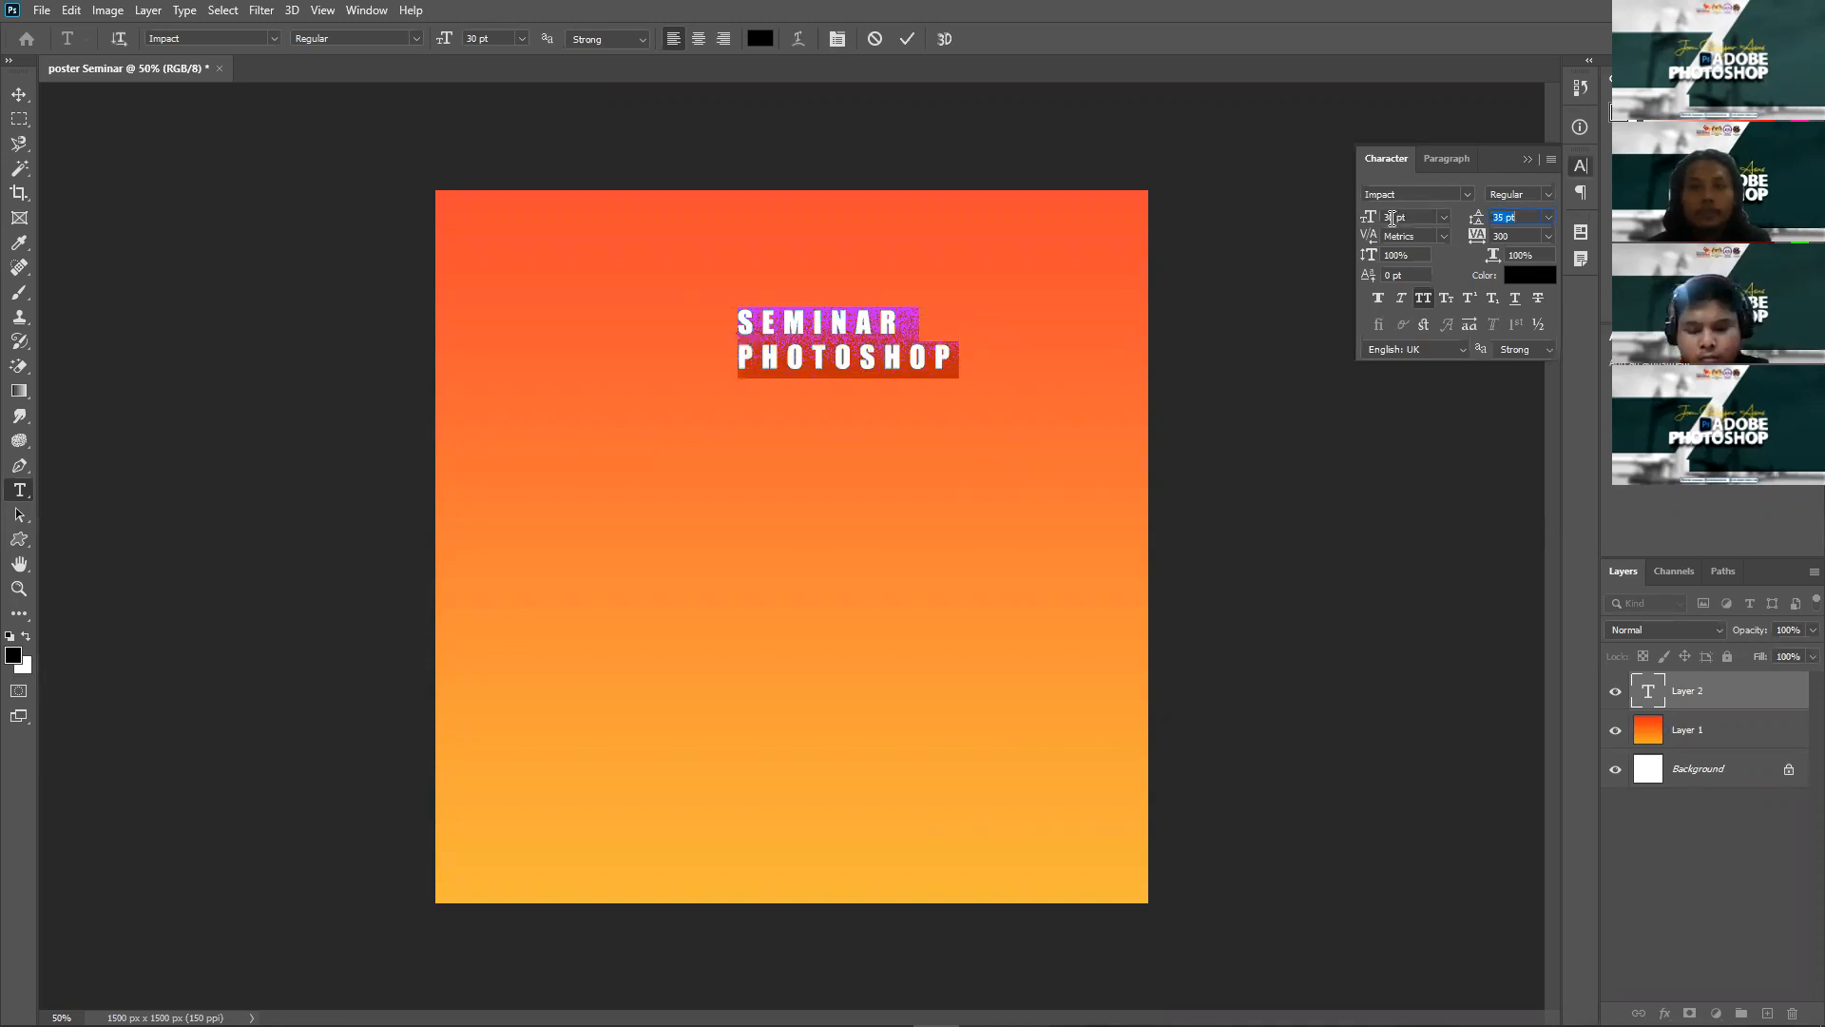
pyautogui.click(1392, 218)
pyautogui.scroll(8, 1391, 217)
pyautogui.scroll(16, 1392, 217)
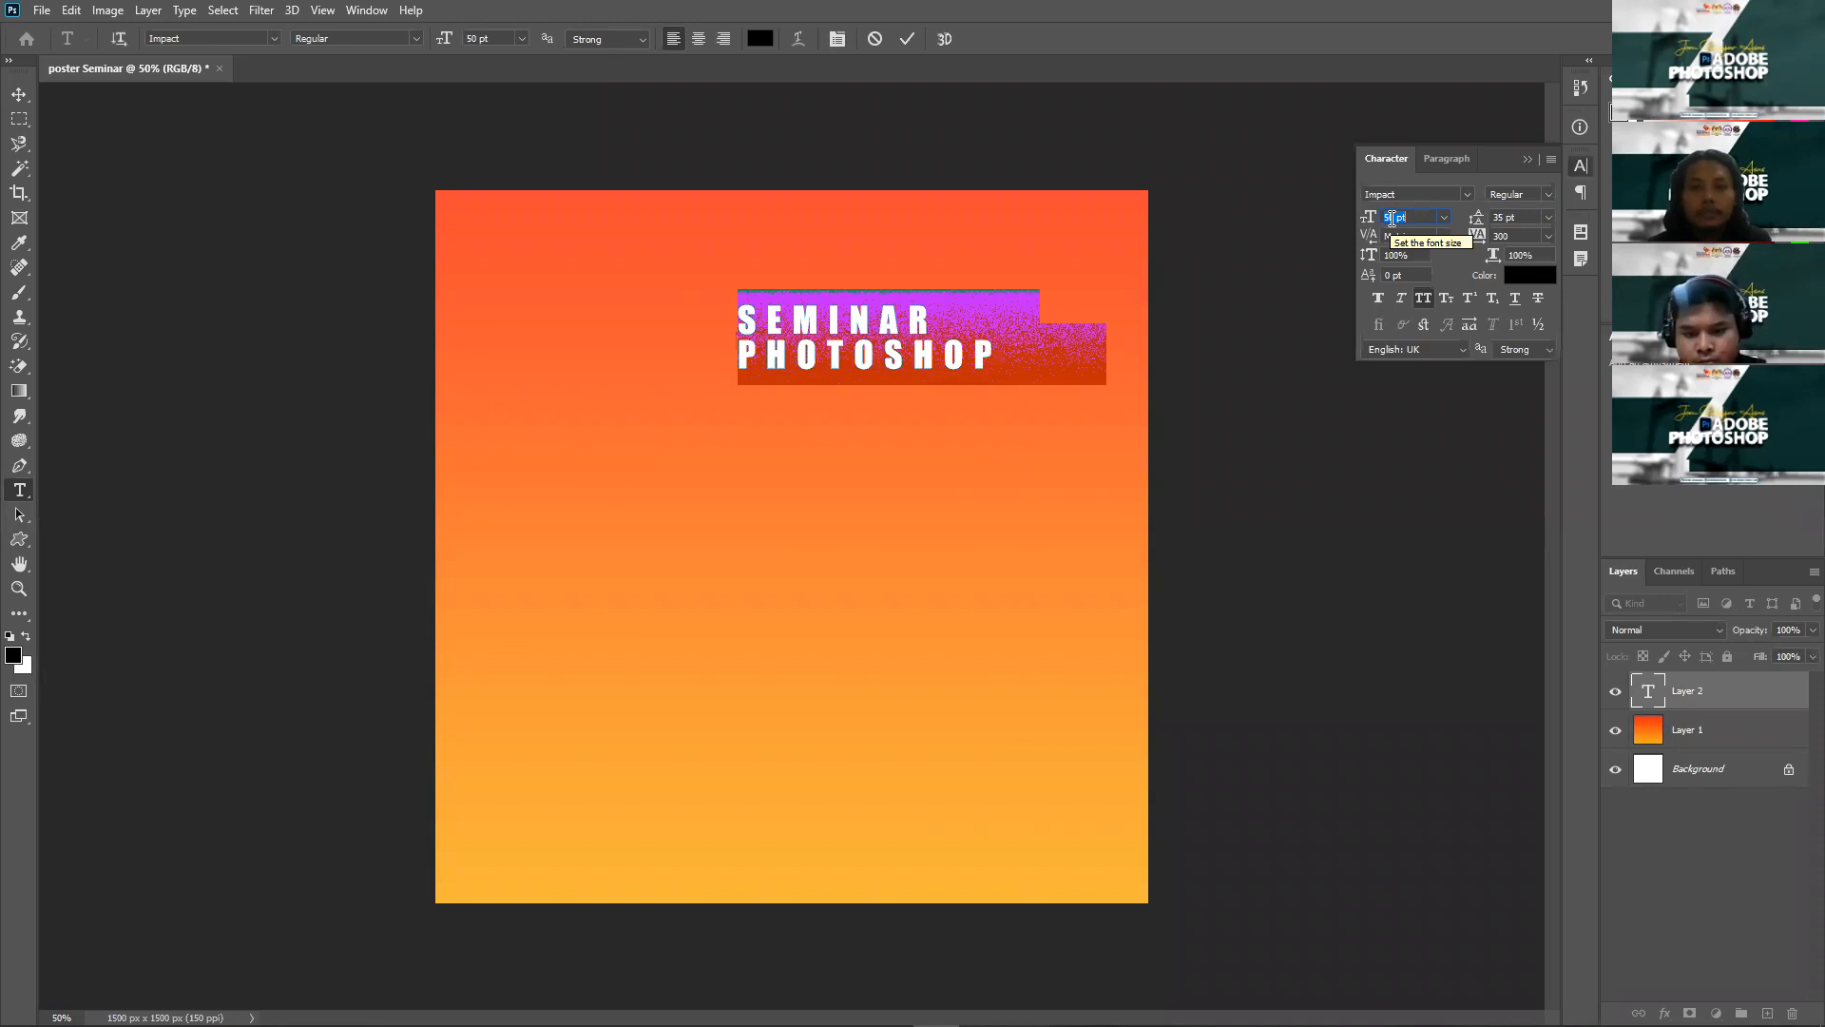
pyautogui.click(697, 47)
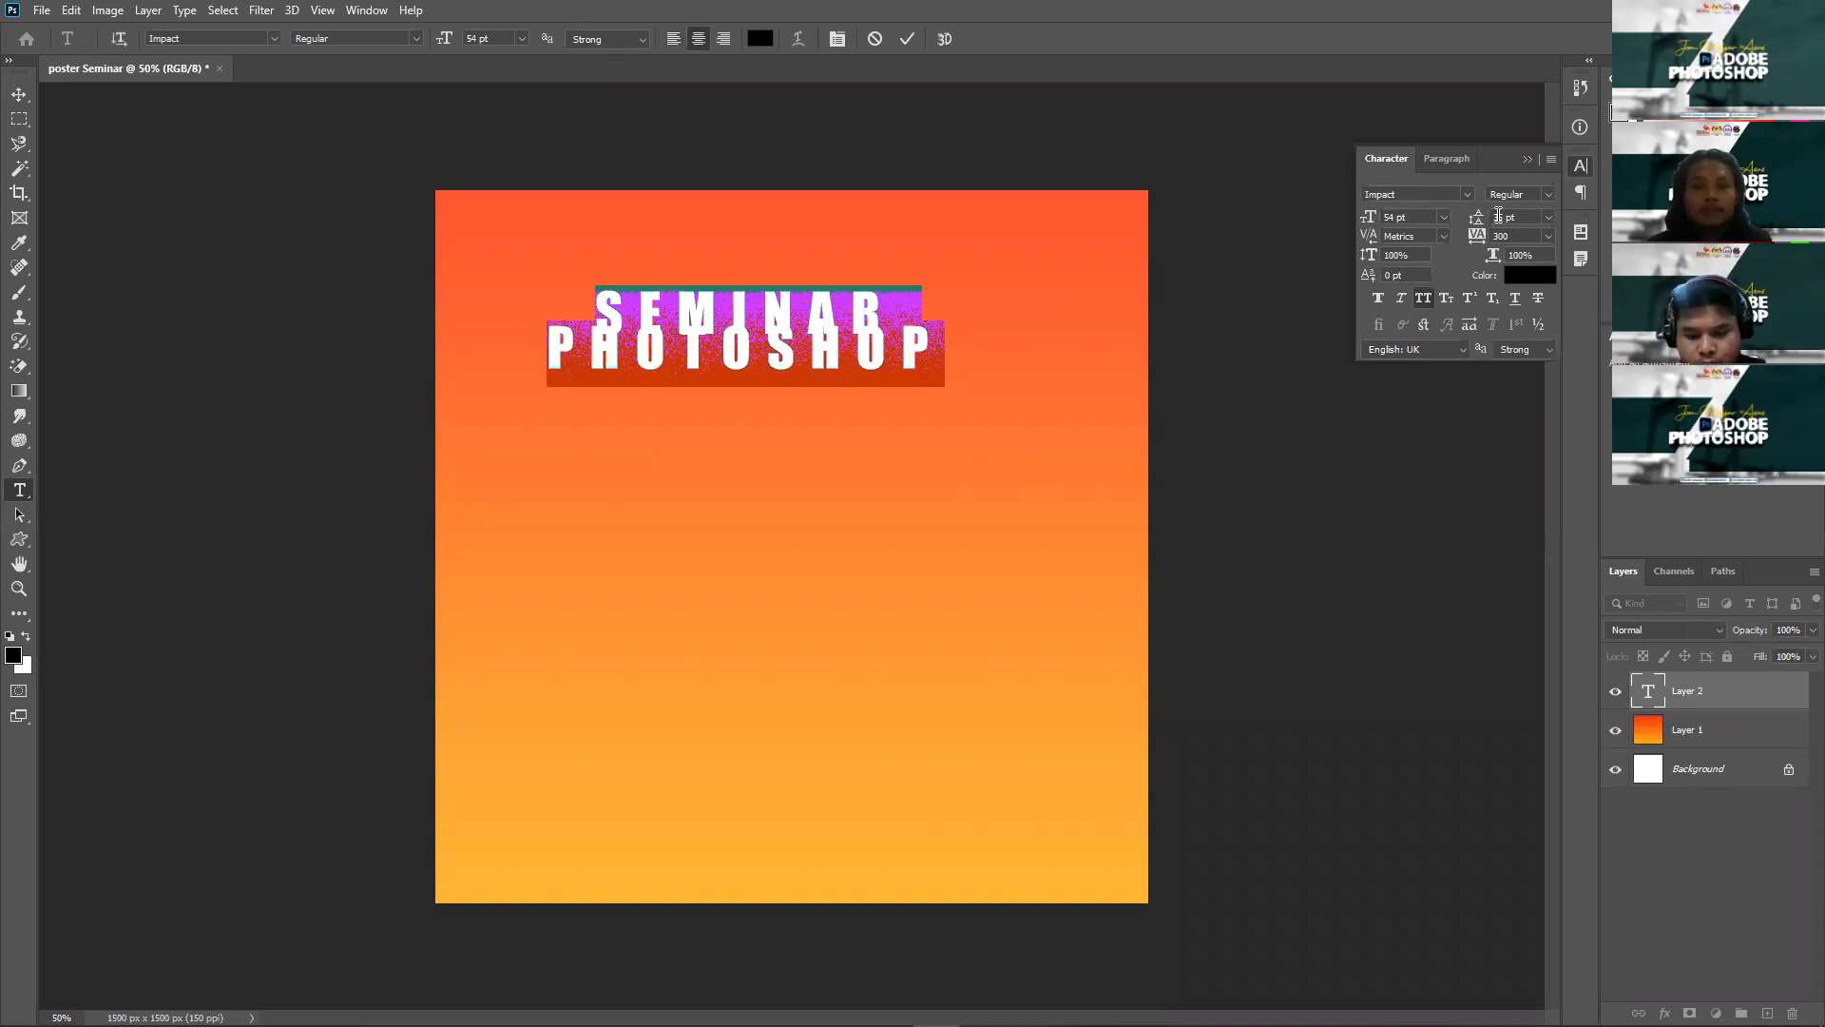
pyautogui.scroll(8, 1498, 217)
pyautogui.scroll(5, 1498, 217)
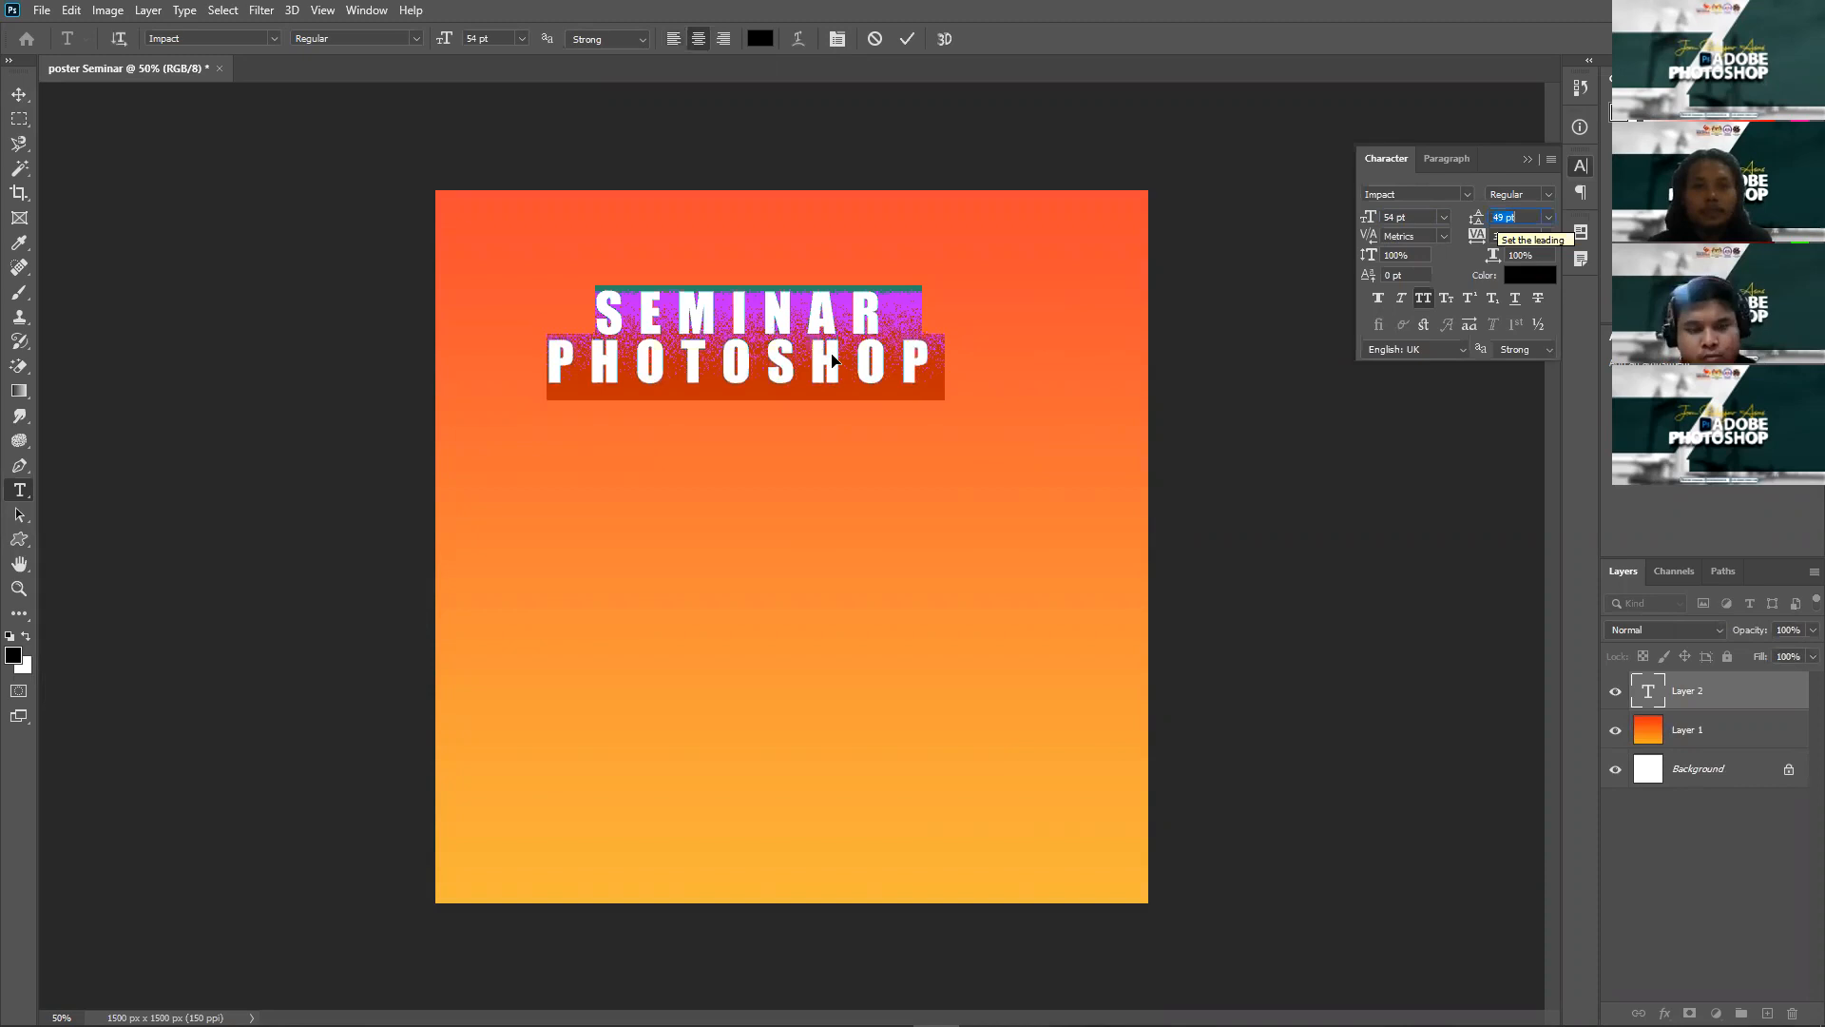
# Step: Commit the title and nudge it to sit centred near the top
pyautogui.press('v')
pyautogui.moveTo(874, 371); pyautogui.dragTo(928, 402)
pyautogui.click(1001, 374)
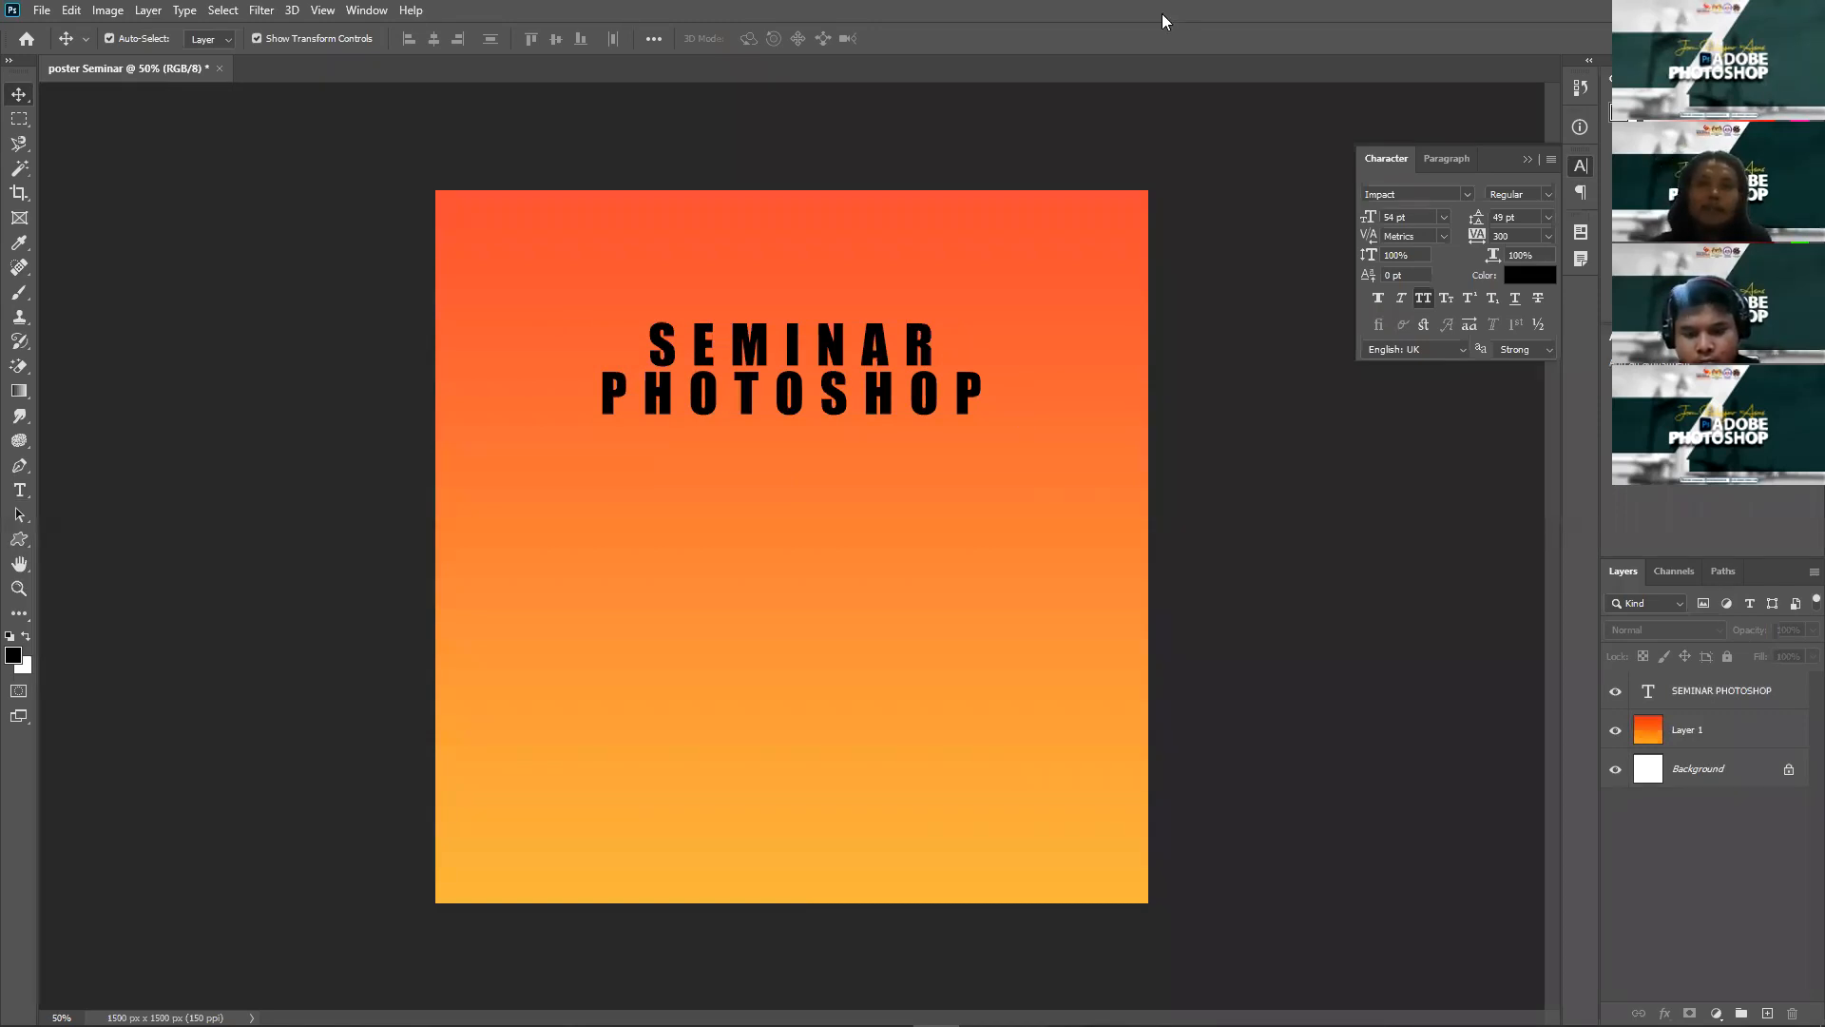
# Step: Open Unsplash in a new browser tab and search for 'man' photos
pyautogui.hotkey('alt', 'Tab')
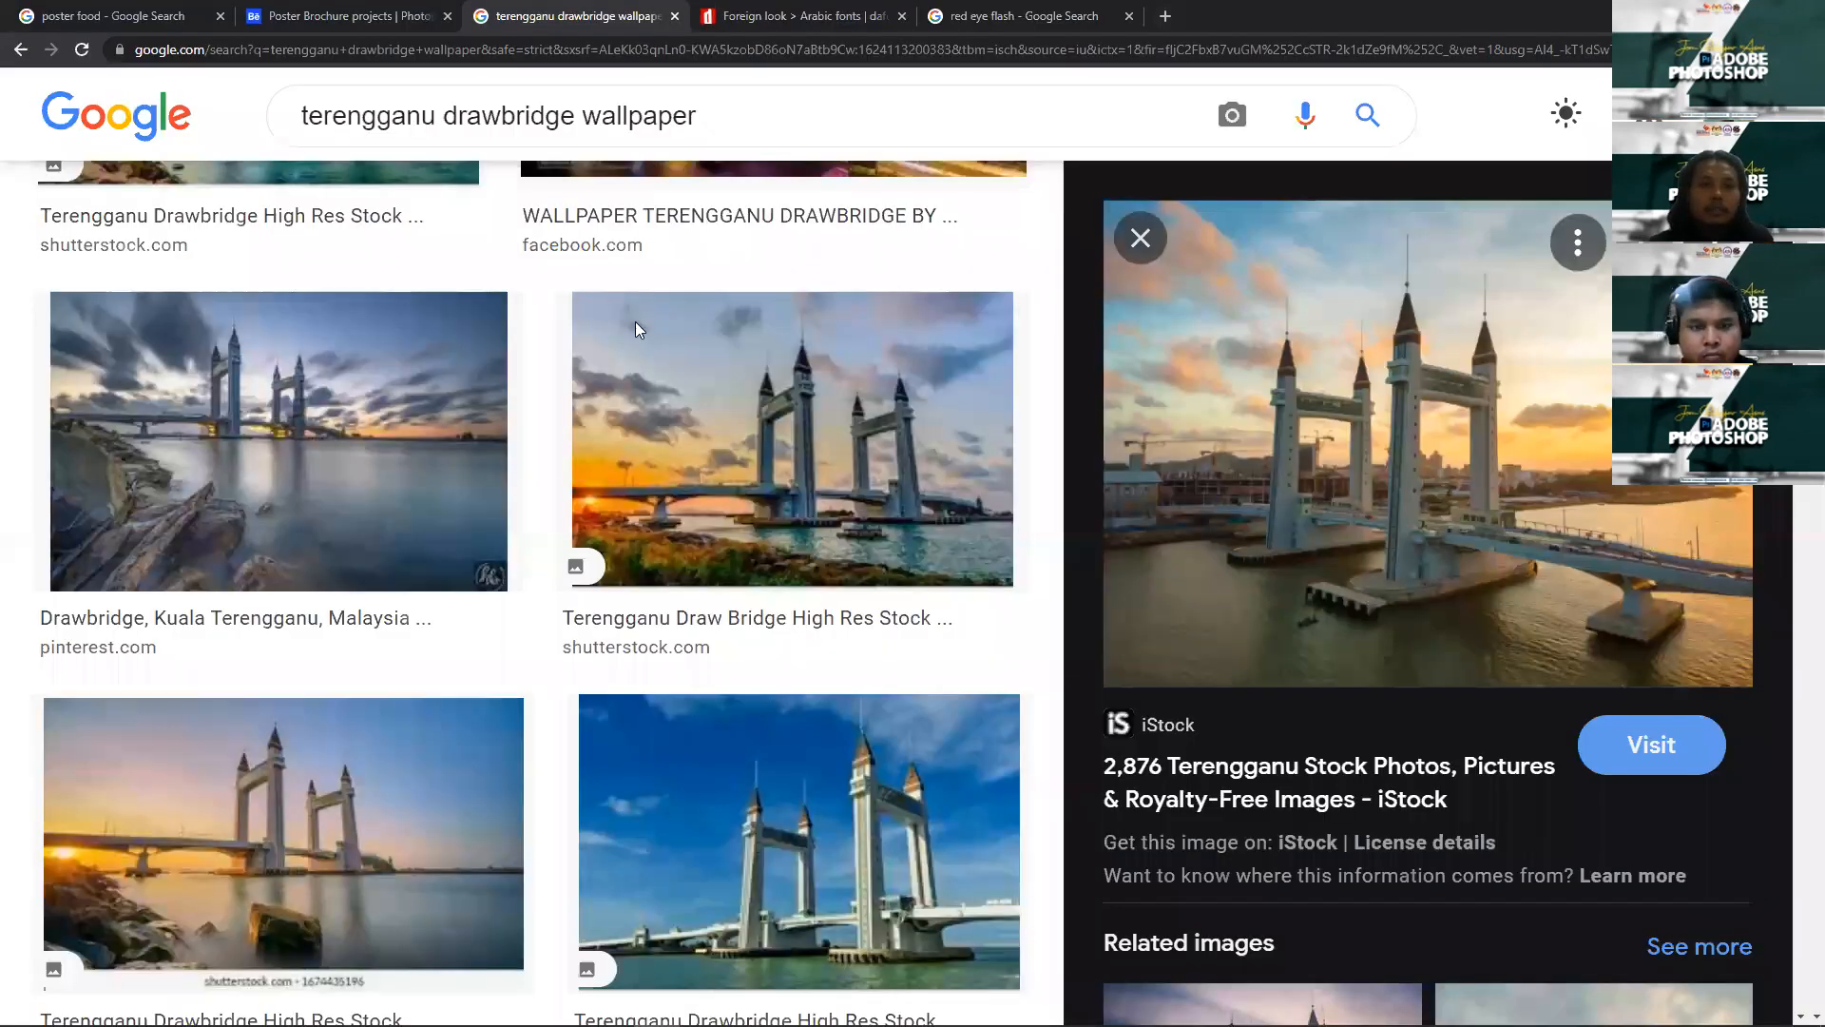
pyautogui.hotkey('ctrl', 't')
pyautogui.click(913, 556)
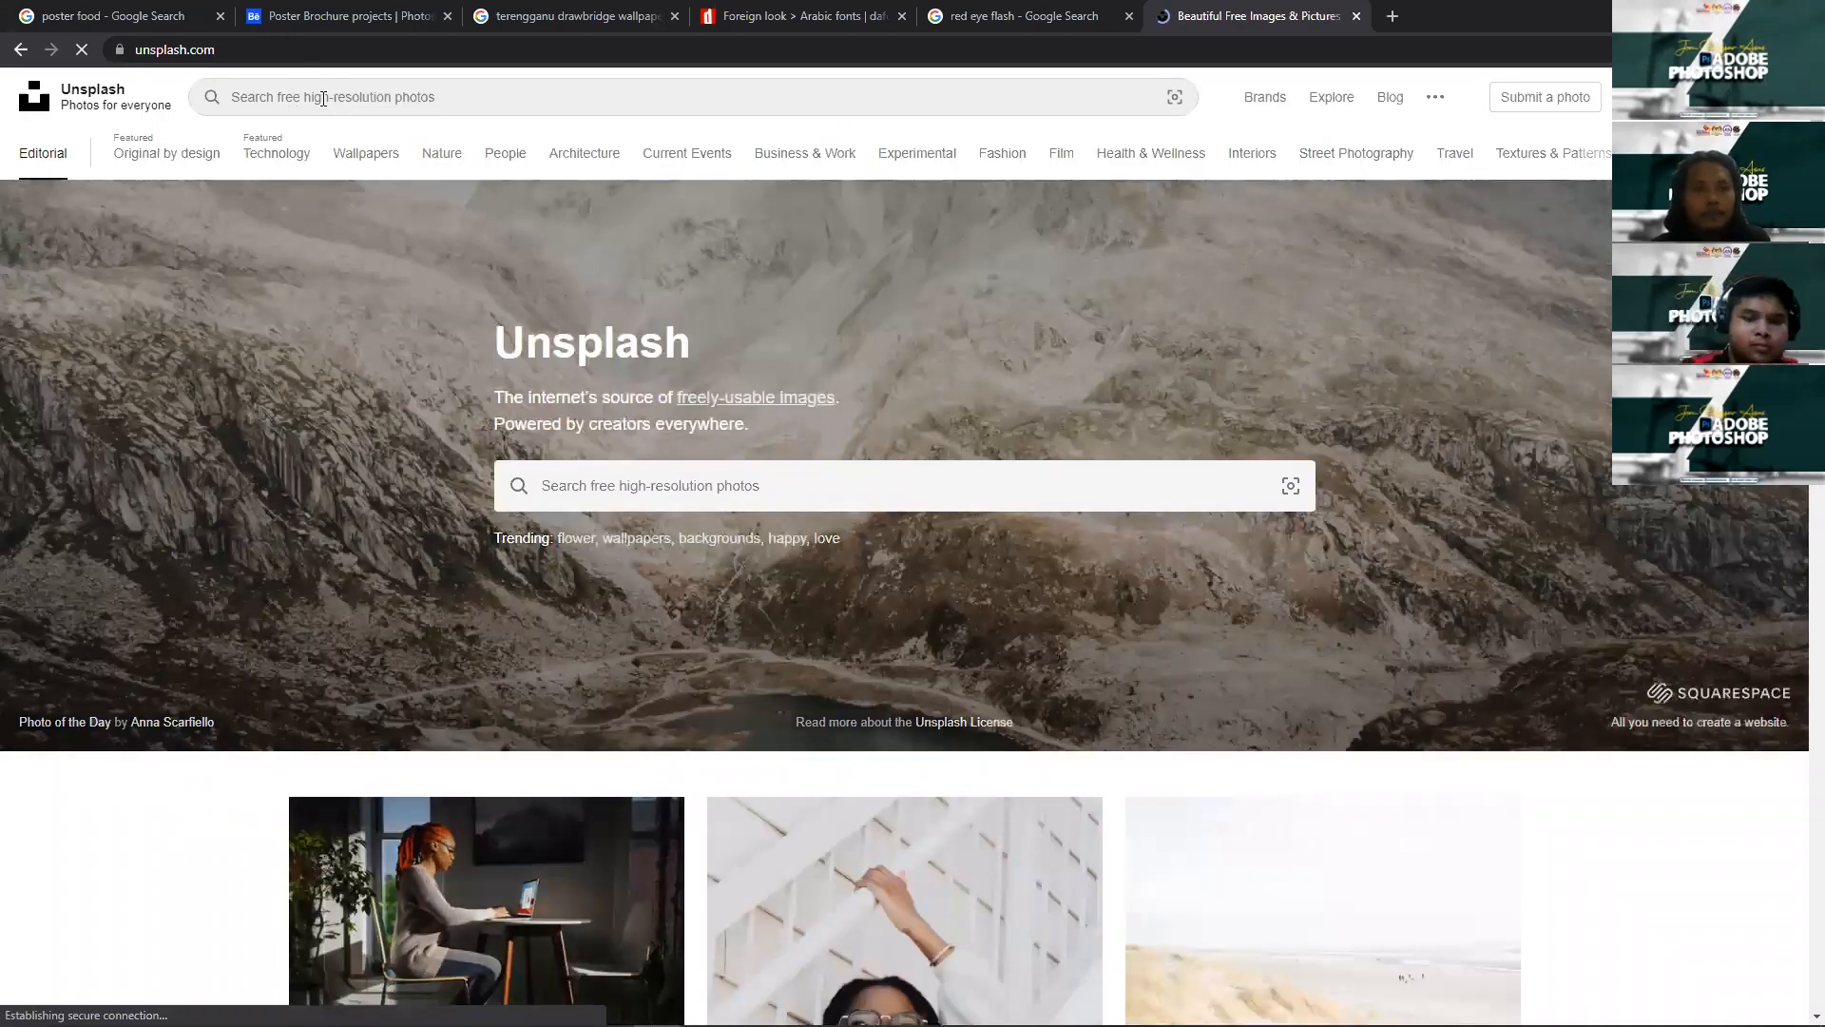
pyautogui.click(323, 97)
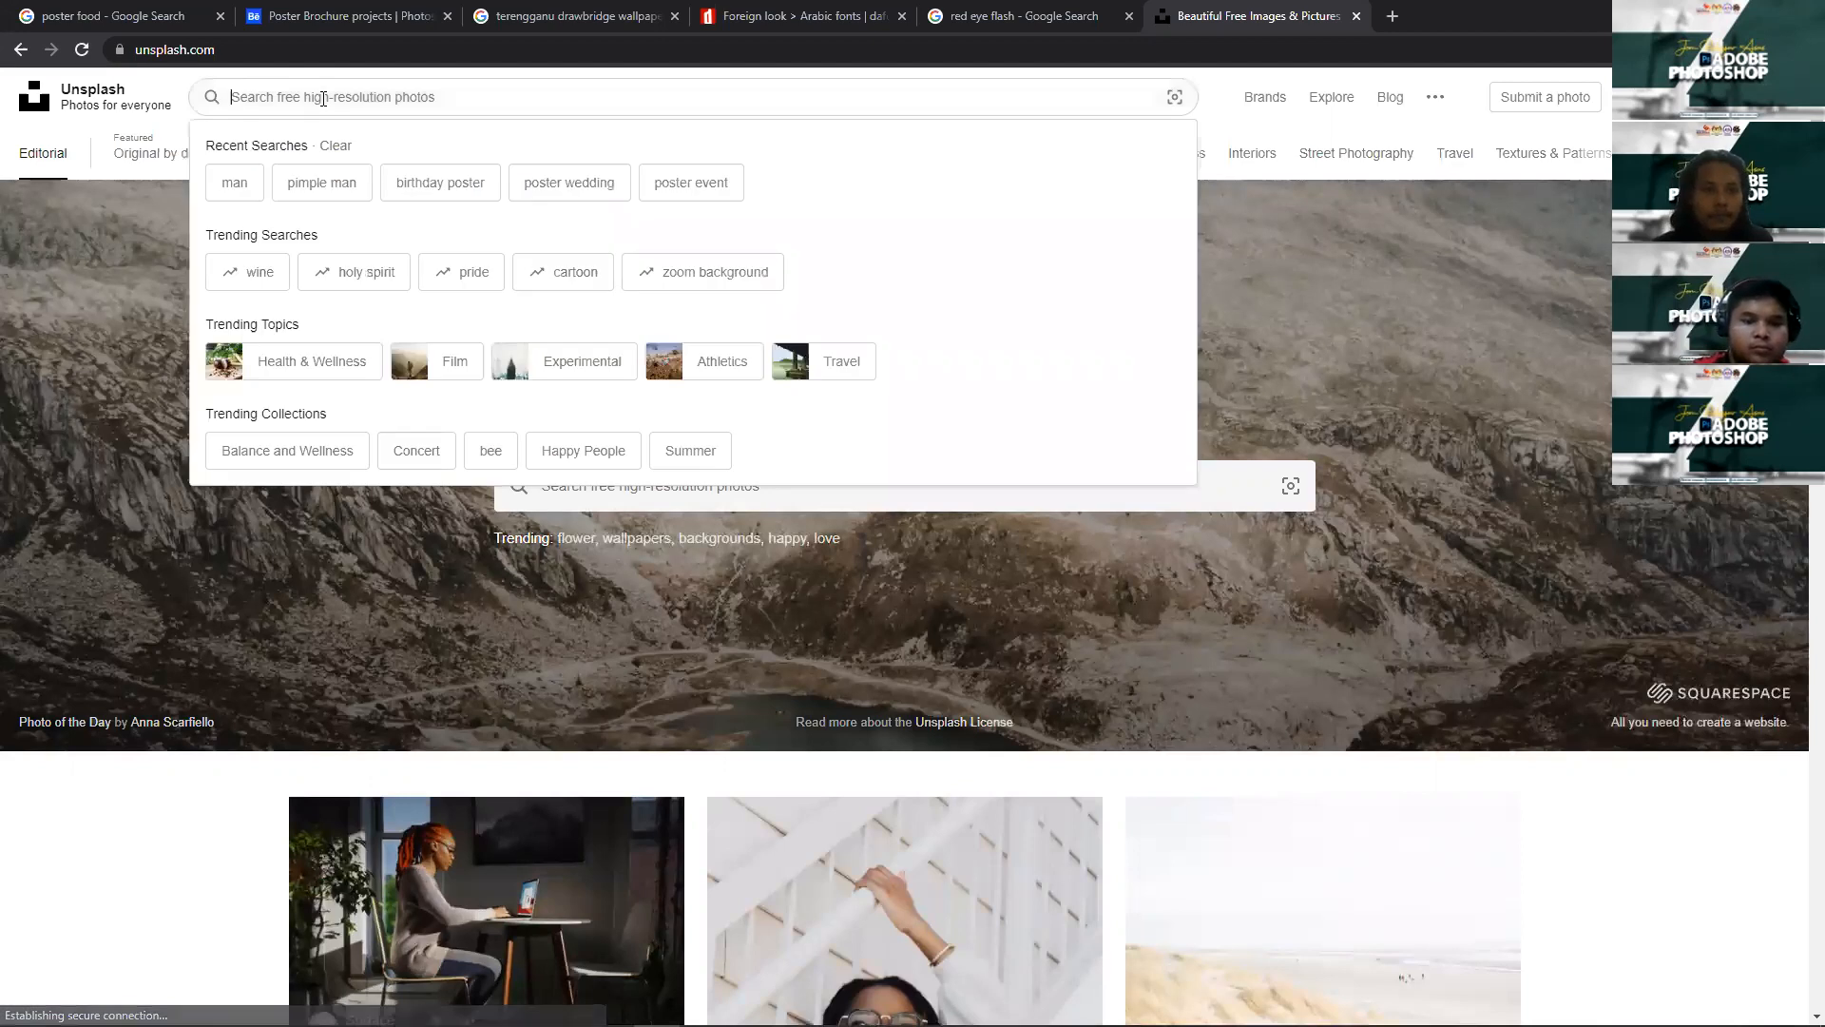
pyautogui.click(244, 185)
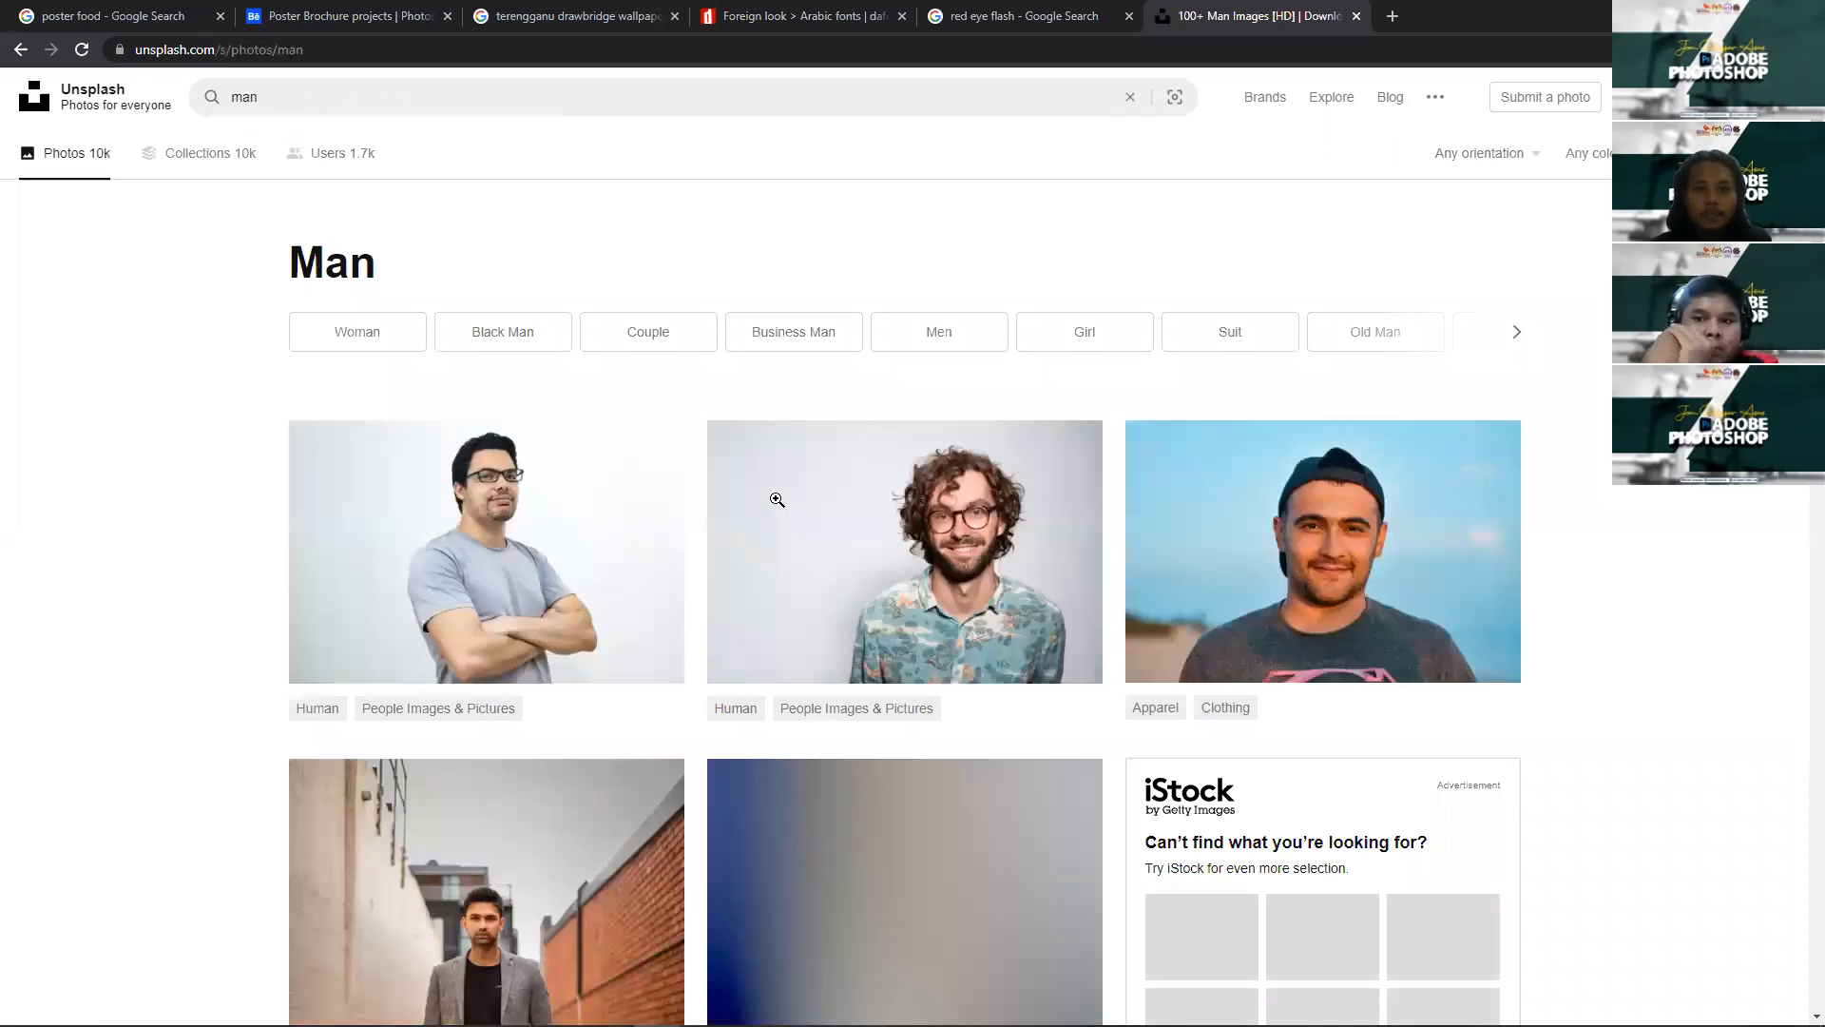
# Step: Copy the grey-shirted man's portrait from the results and return to Photoshop
pyautogui.scroll(-10, 594, 529)
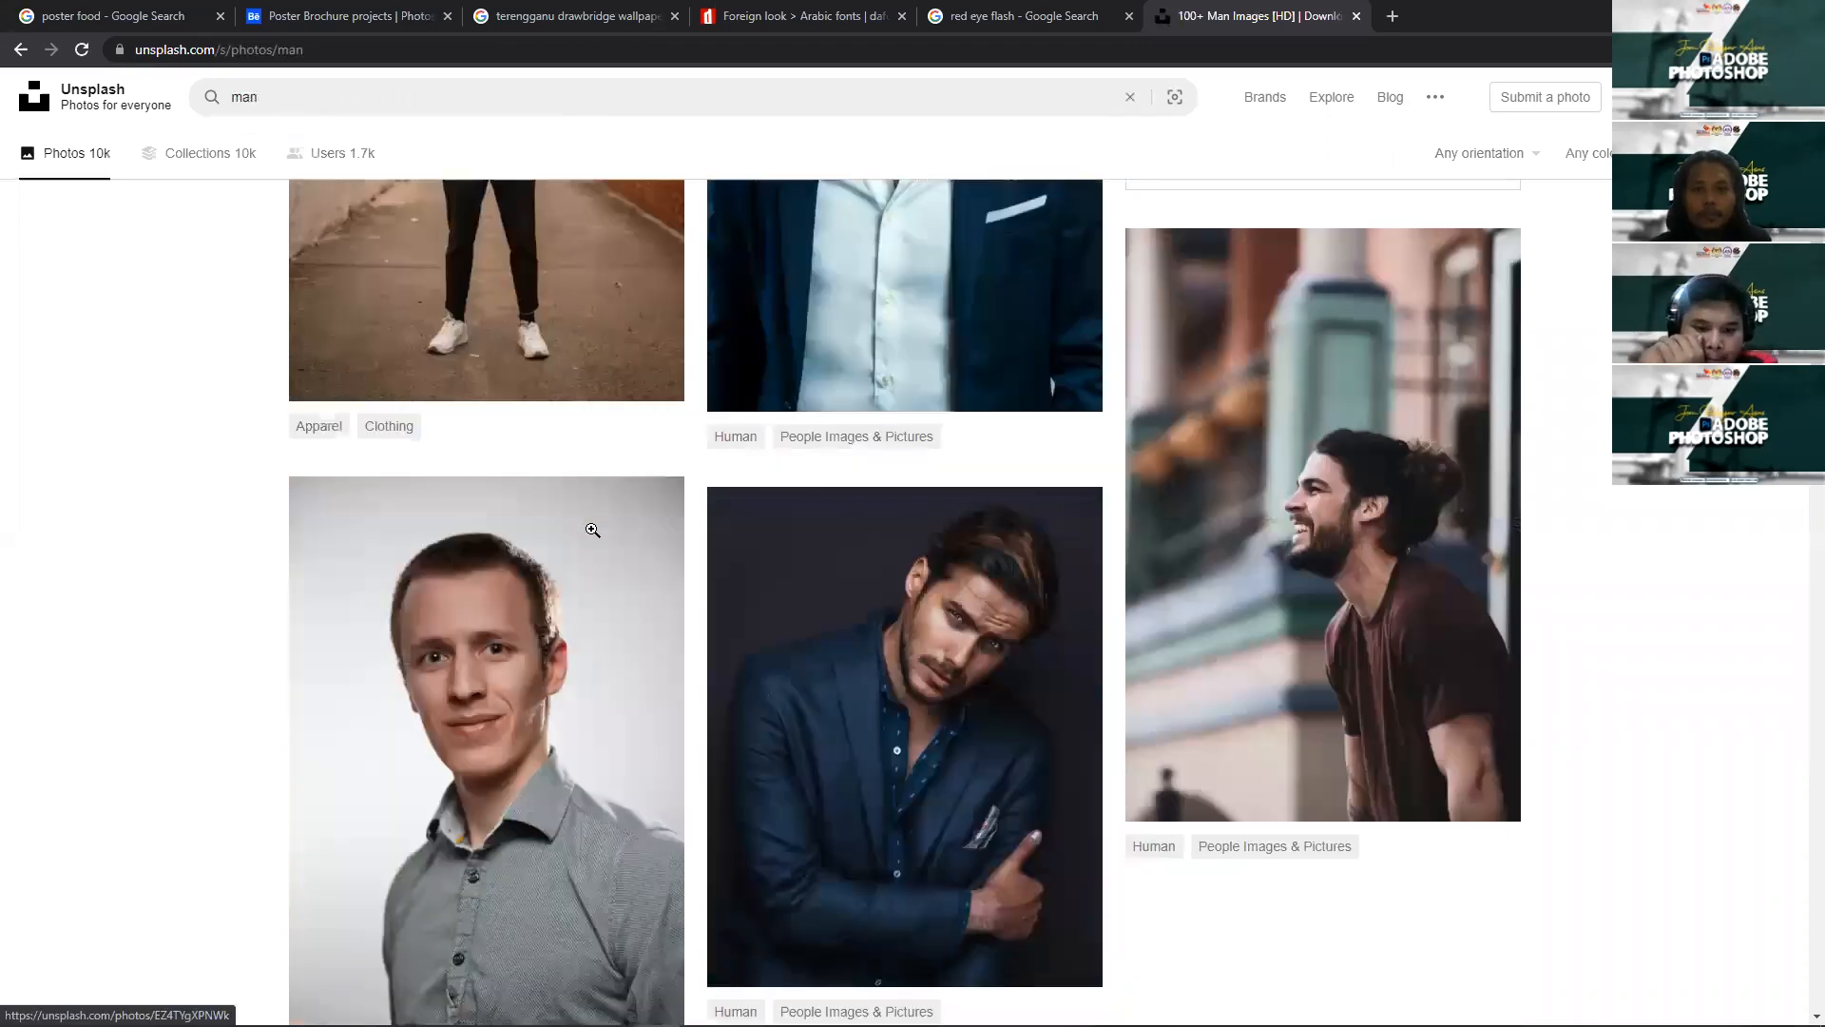
pyautogui.scroll(-3, 592, 530)
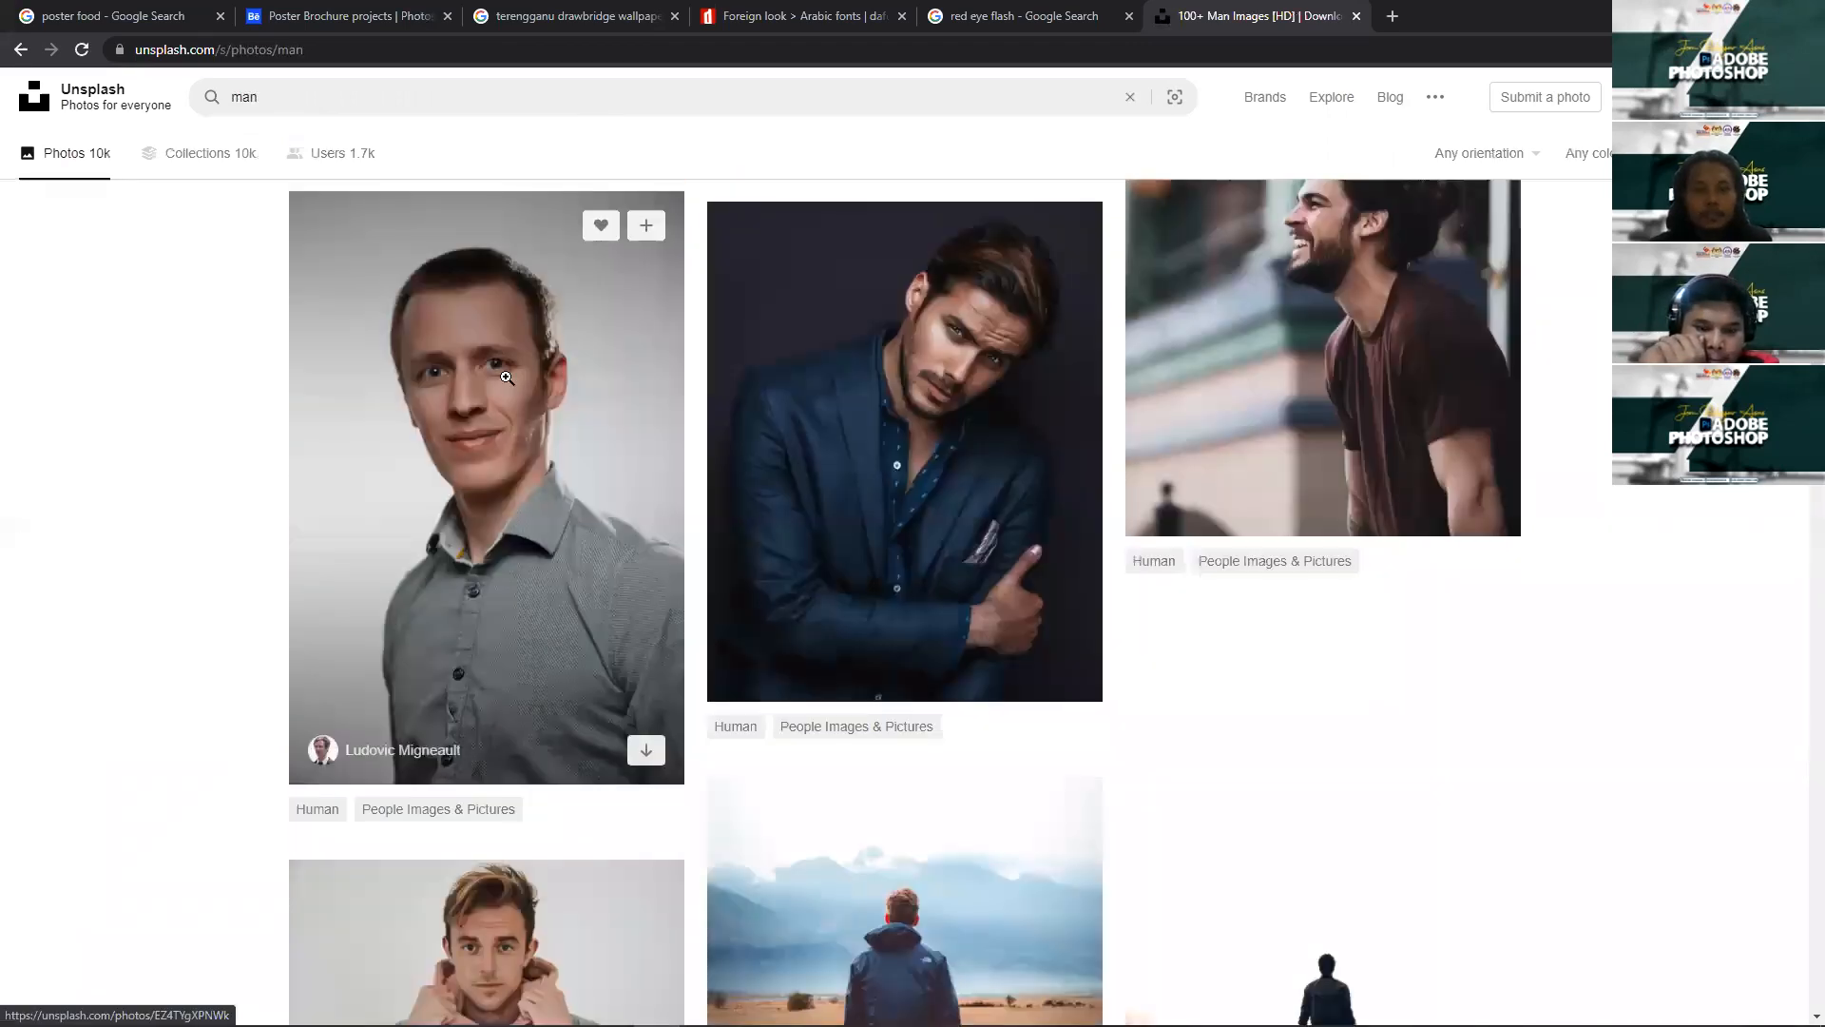
pyautogui.scroll(-1, 646, 439)
pyautogui.rightClick(509, 379)
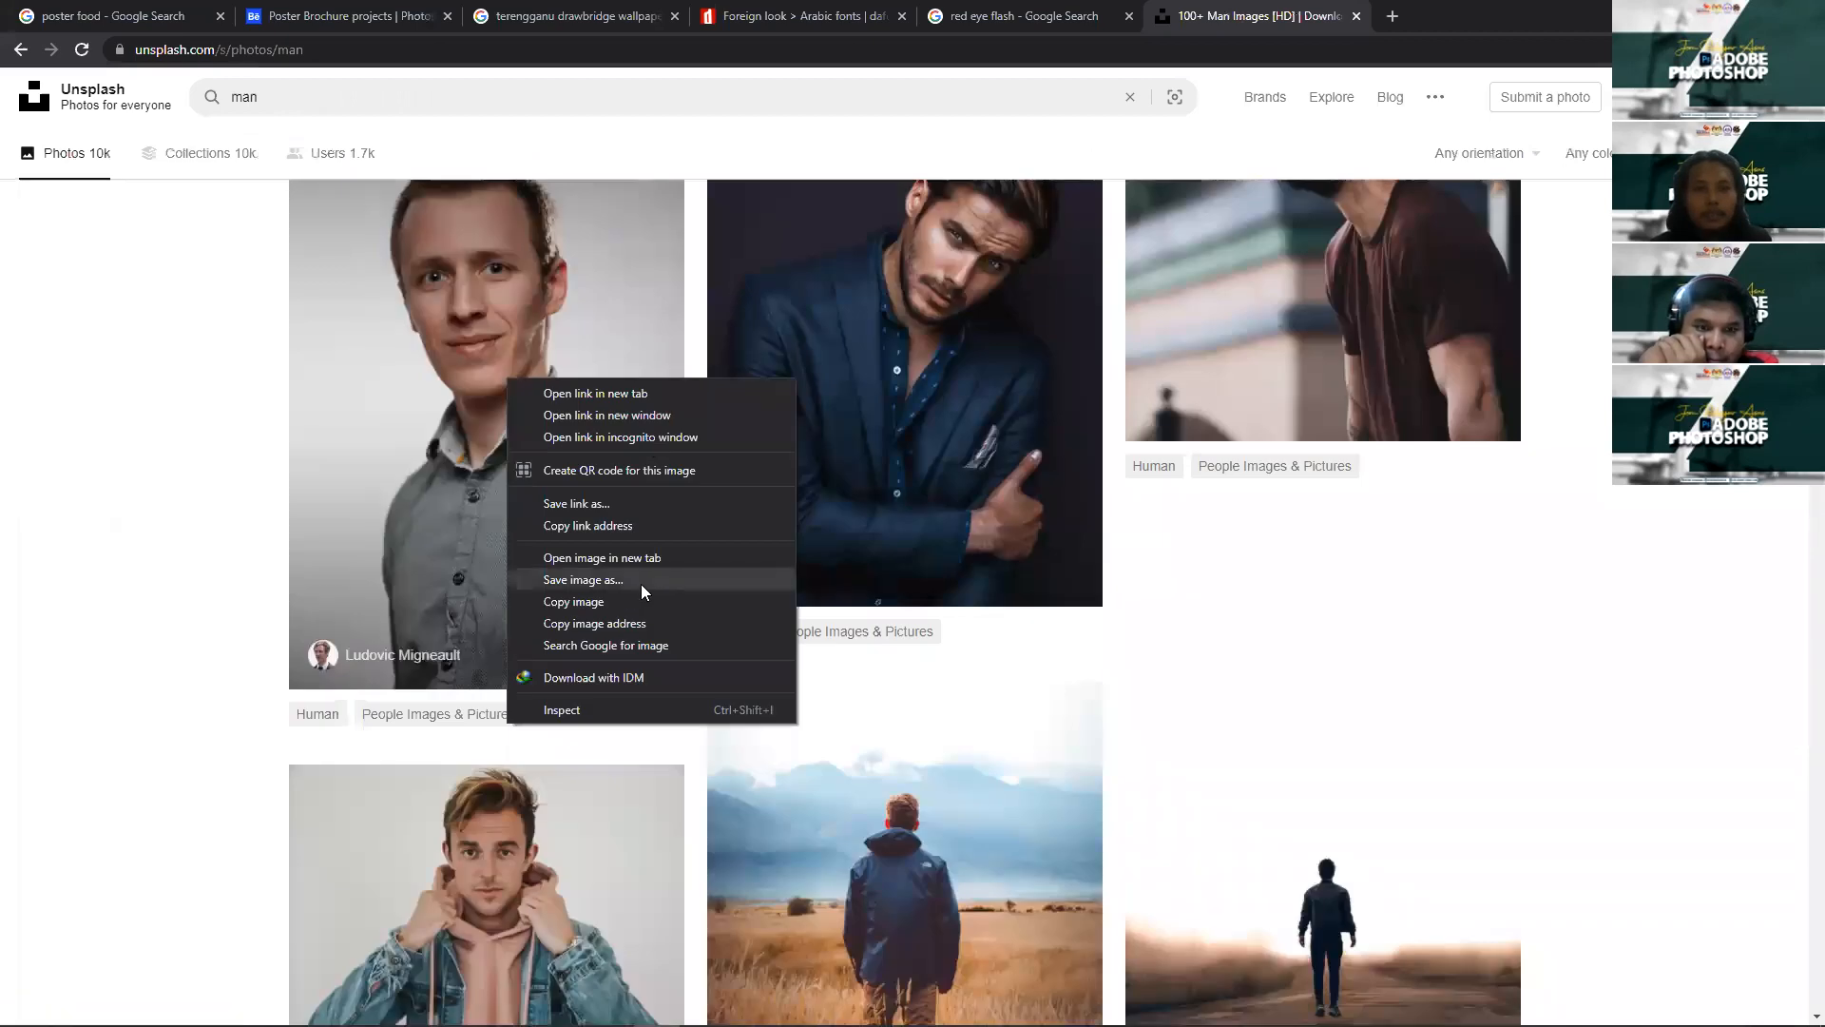
pyautogui.click(609, 605)
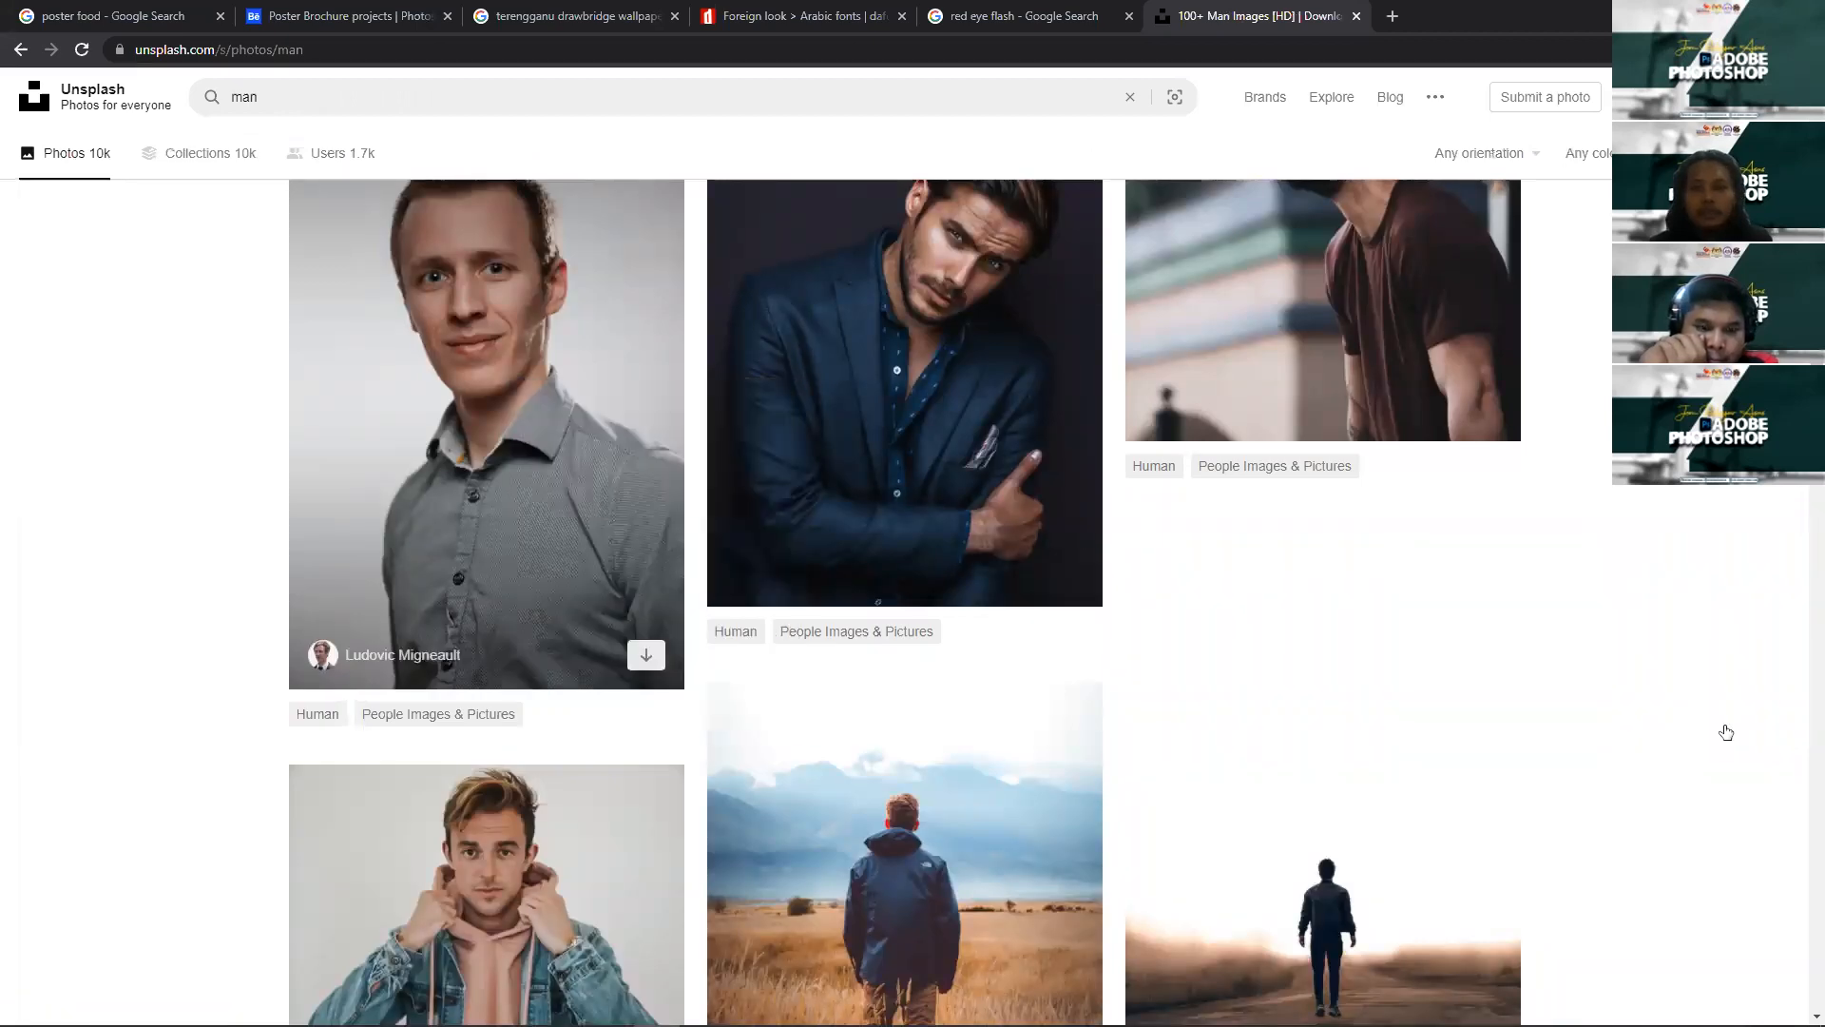
pyautogui.hotkey('alt', 'Tab')
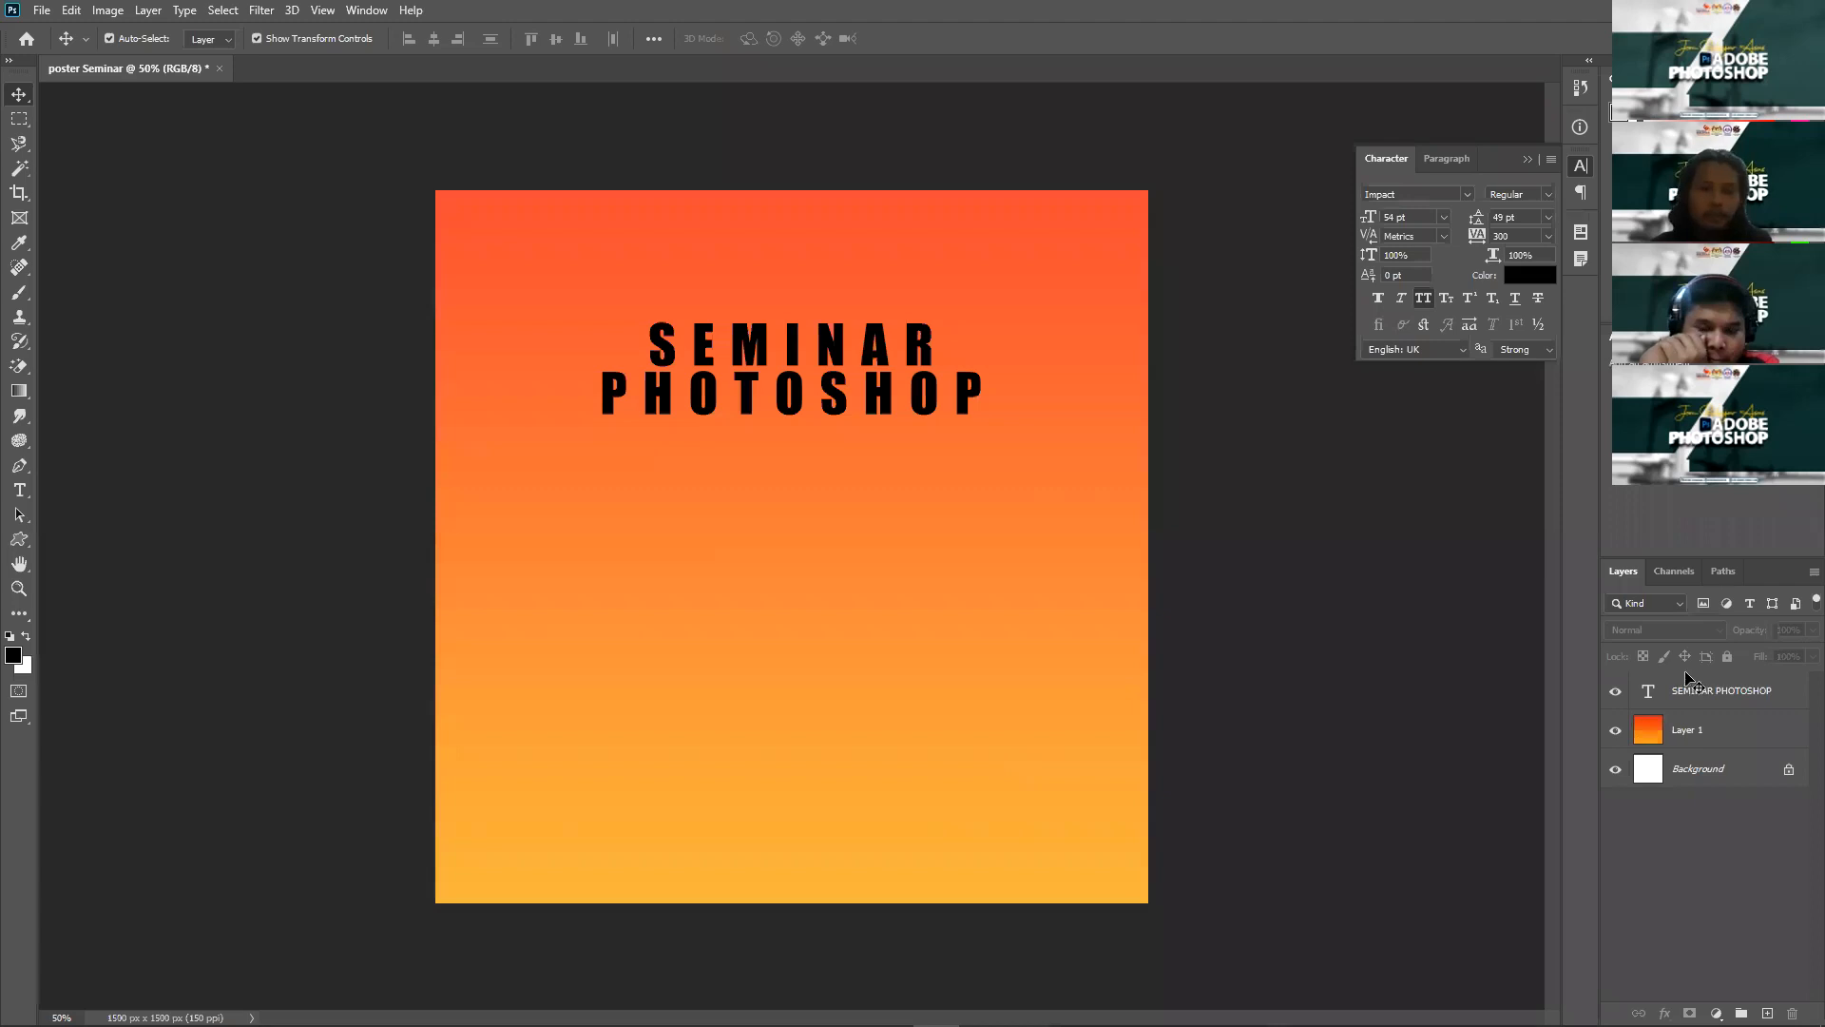
# Step: Paste the copied portrait as Layer 2 and zoom in on the canvas
pyautogui.hotkey('ctrl', 'v')
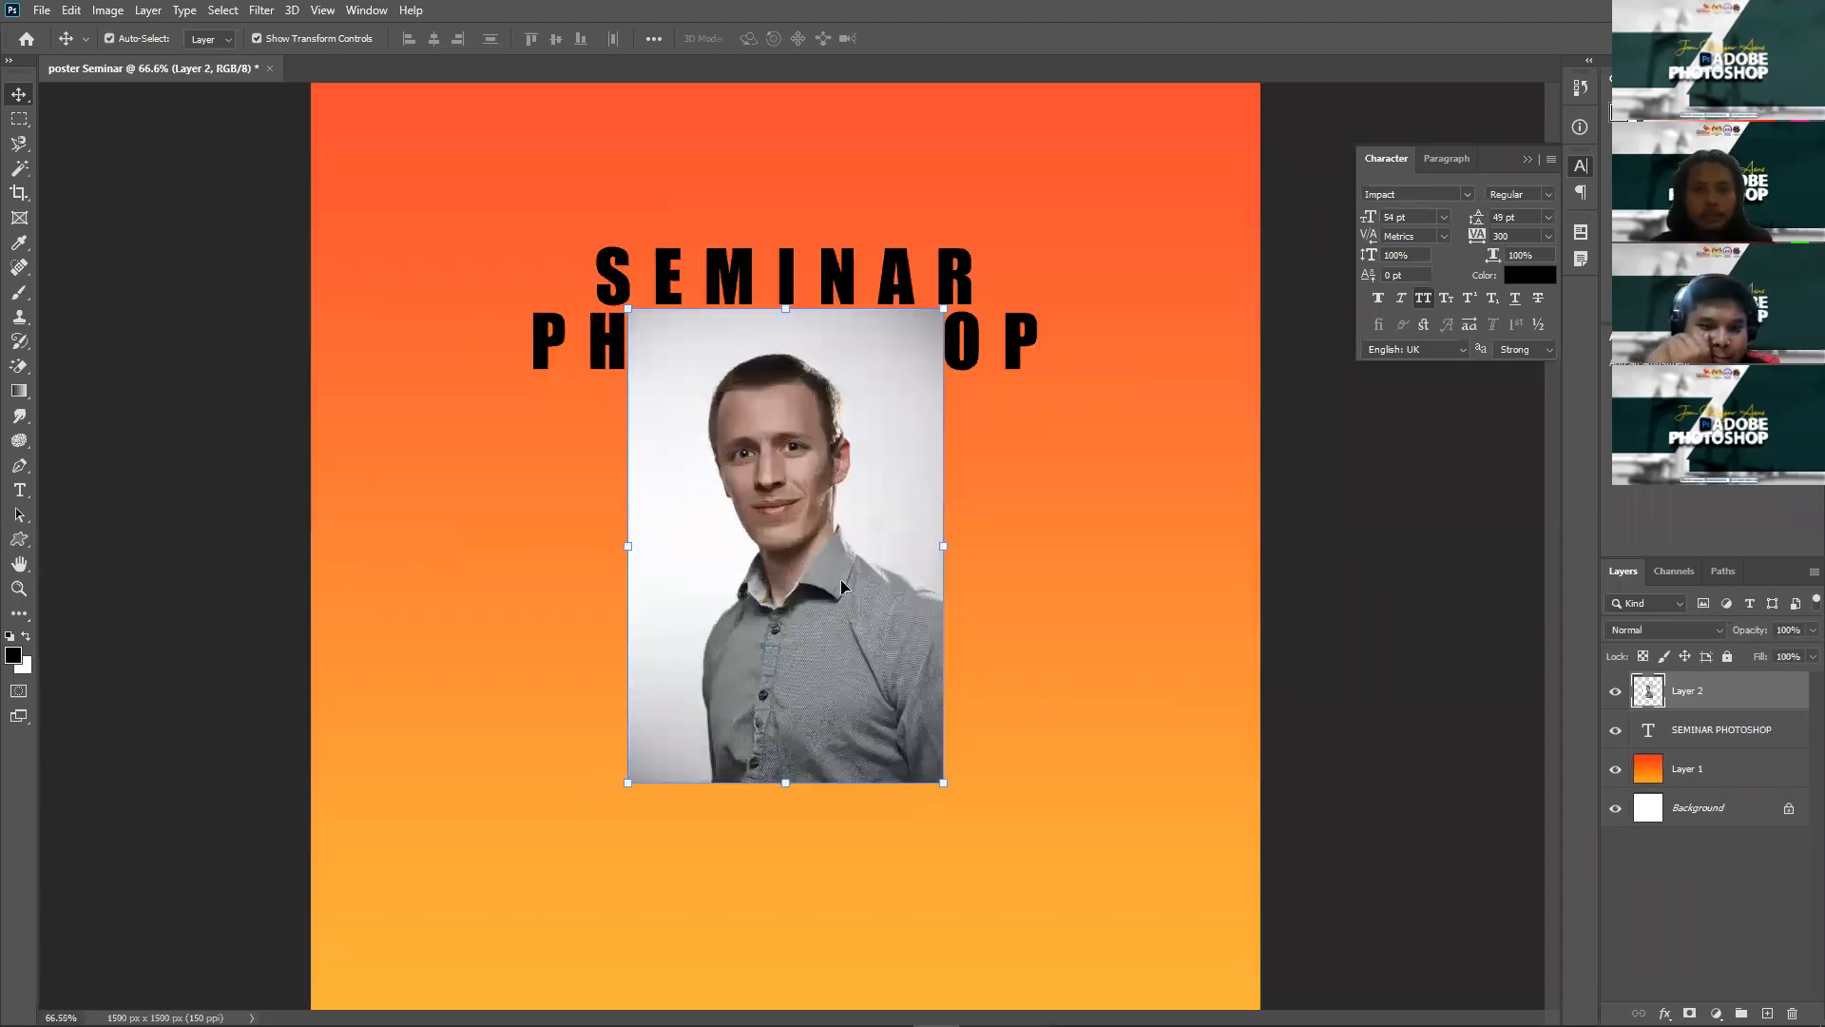
pyautogui.scroll(5, 844, 585)
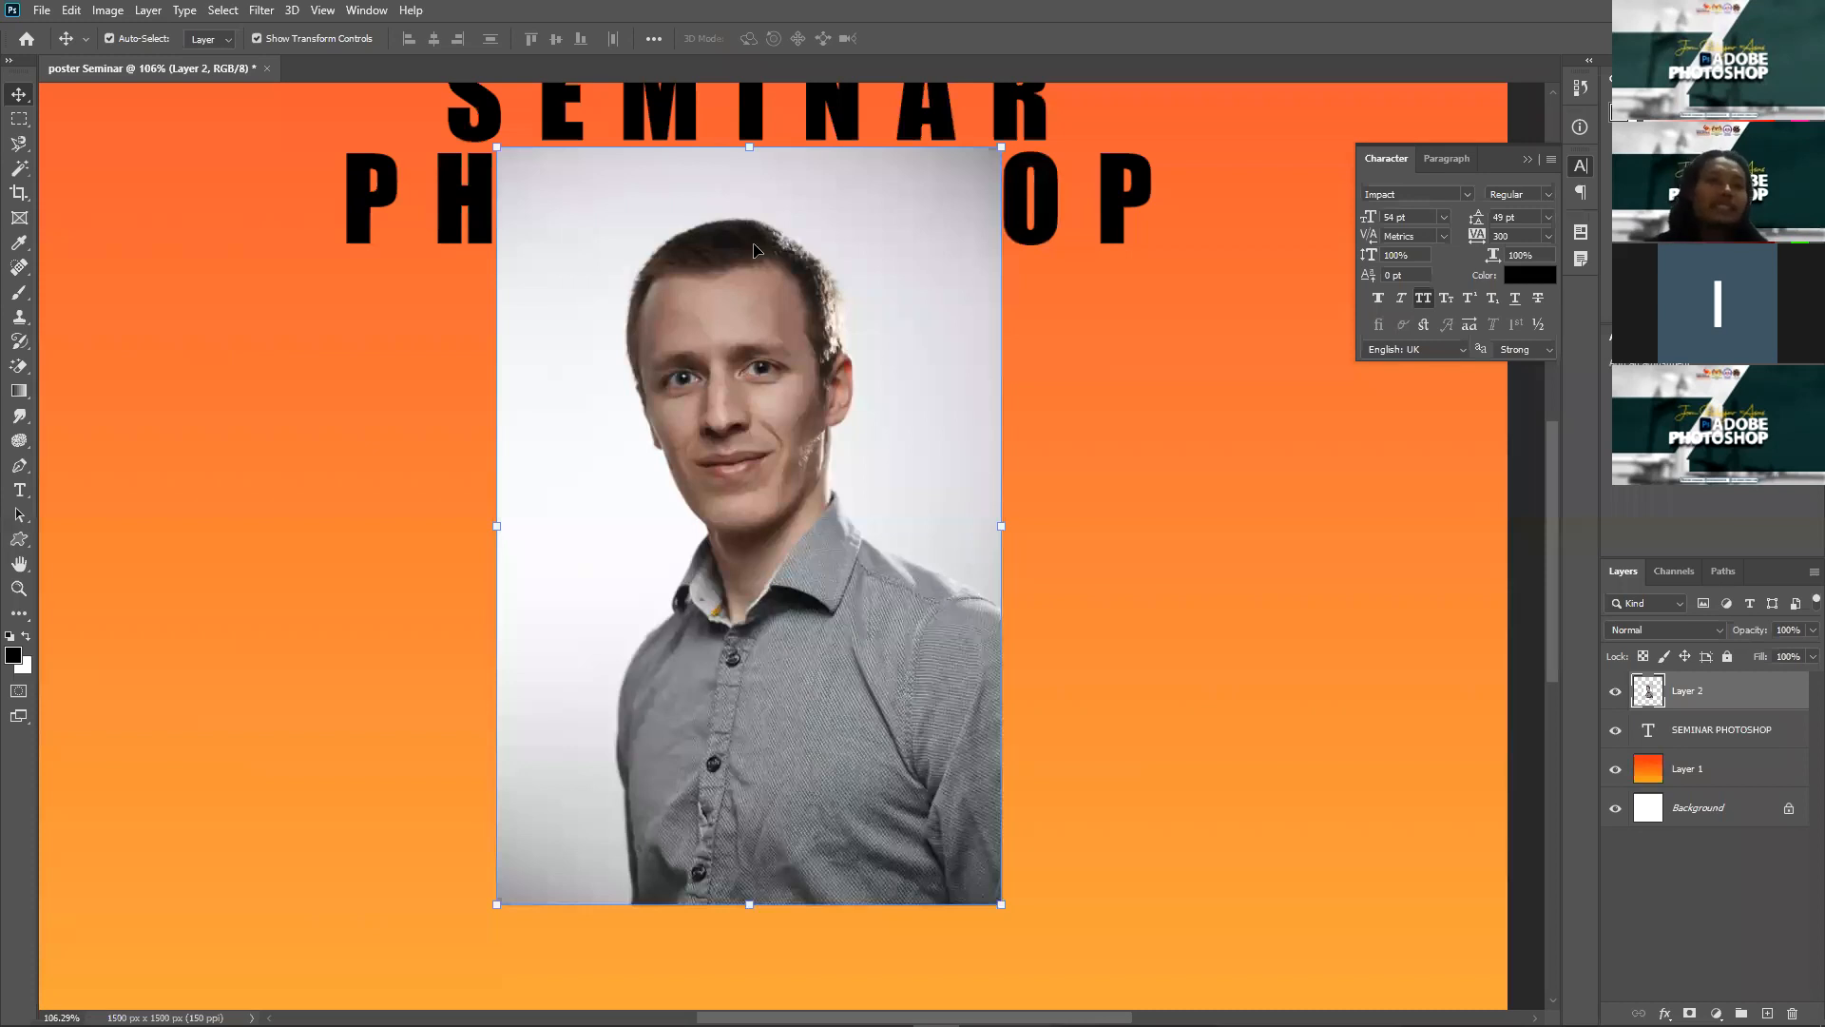
pyautogui.click(18, 142)
# Step: Quick-select the man and add a layer mask hiding the portrait's background
pyautogui.rightClick(18, 143)
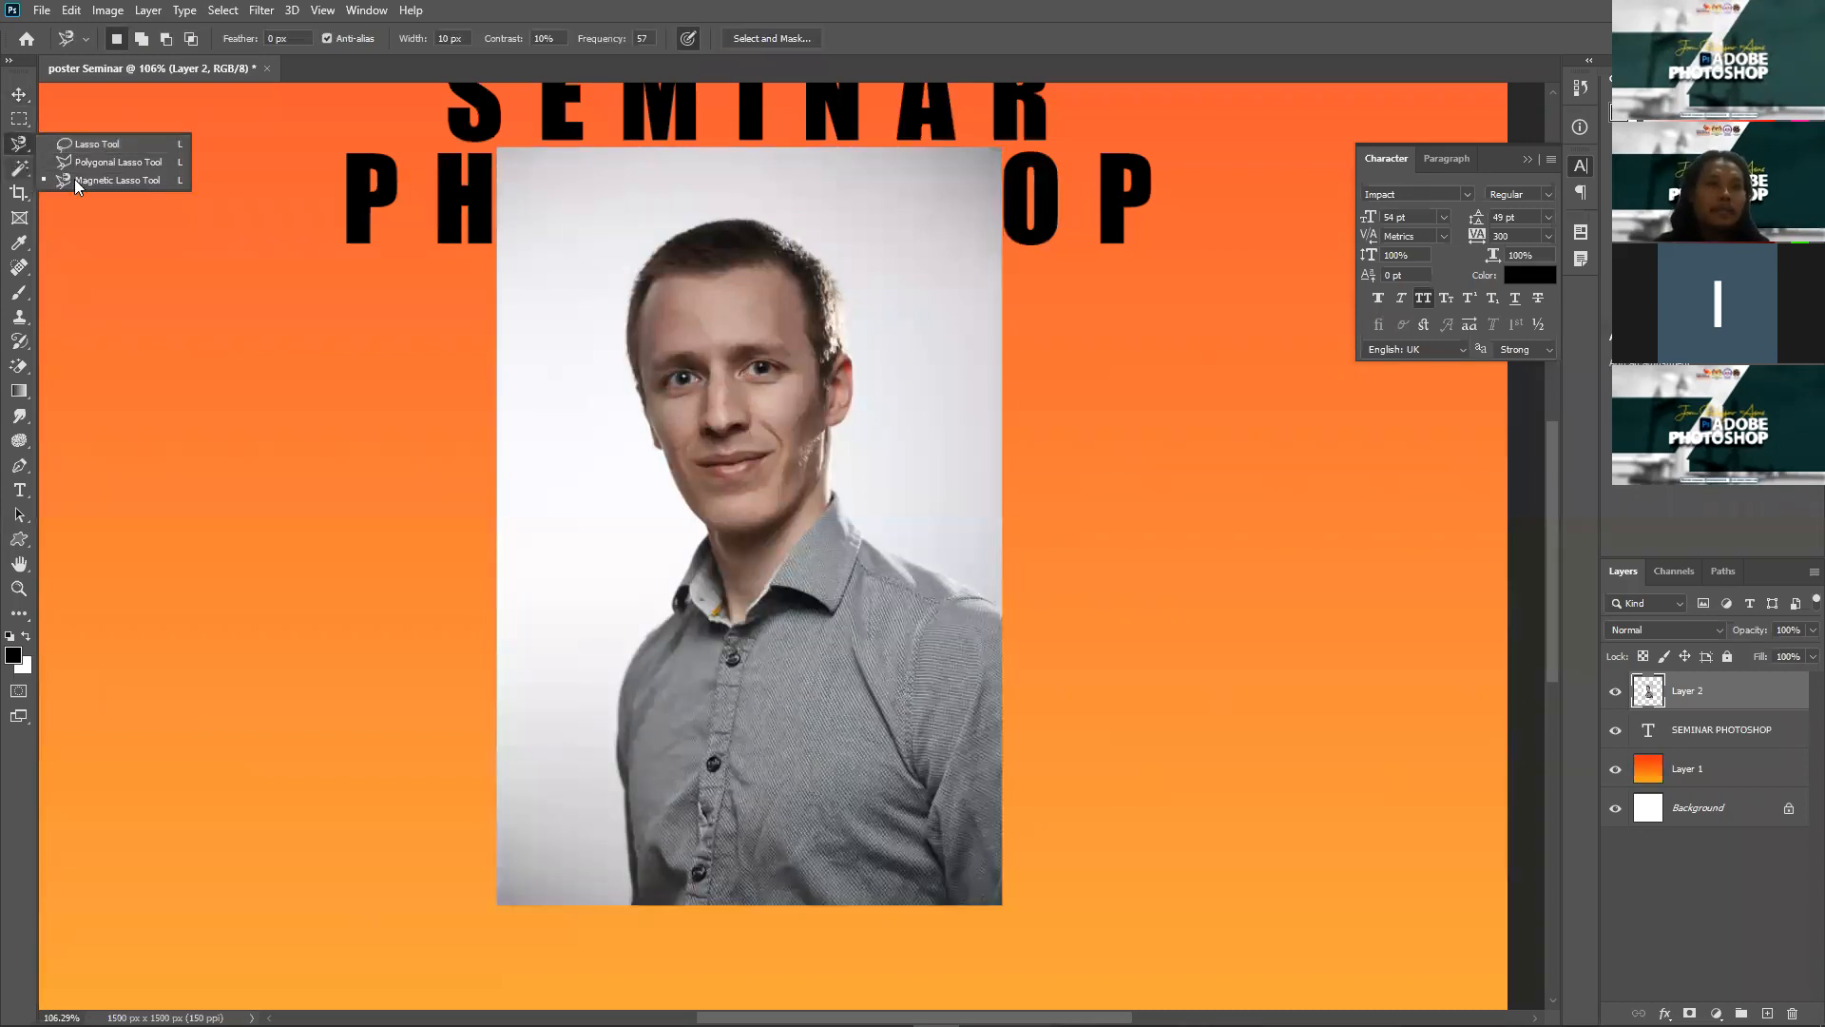
pyautogui.press('w')
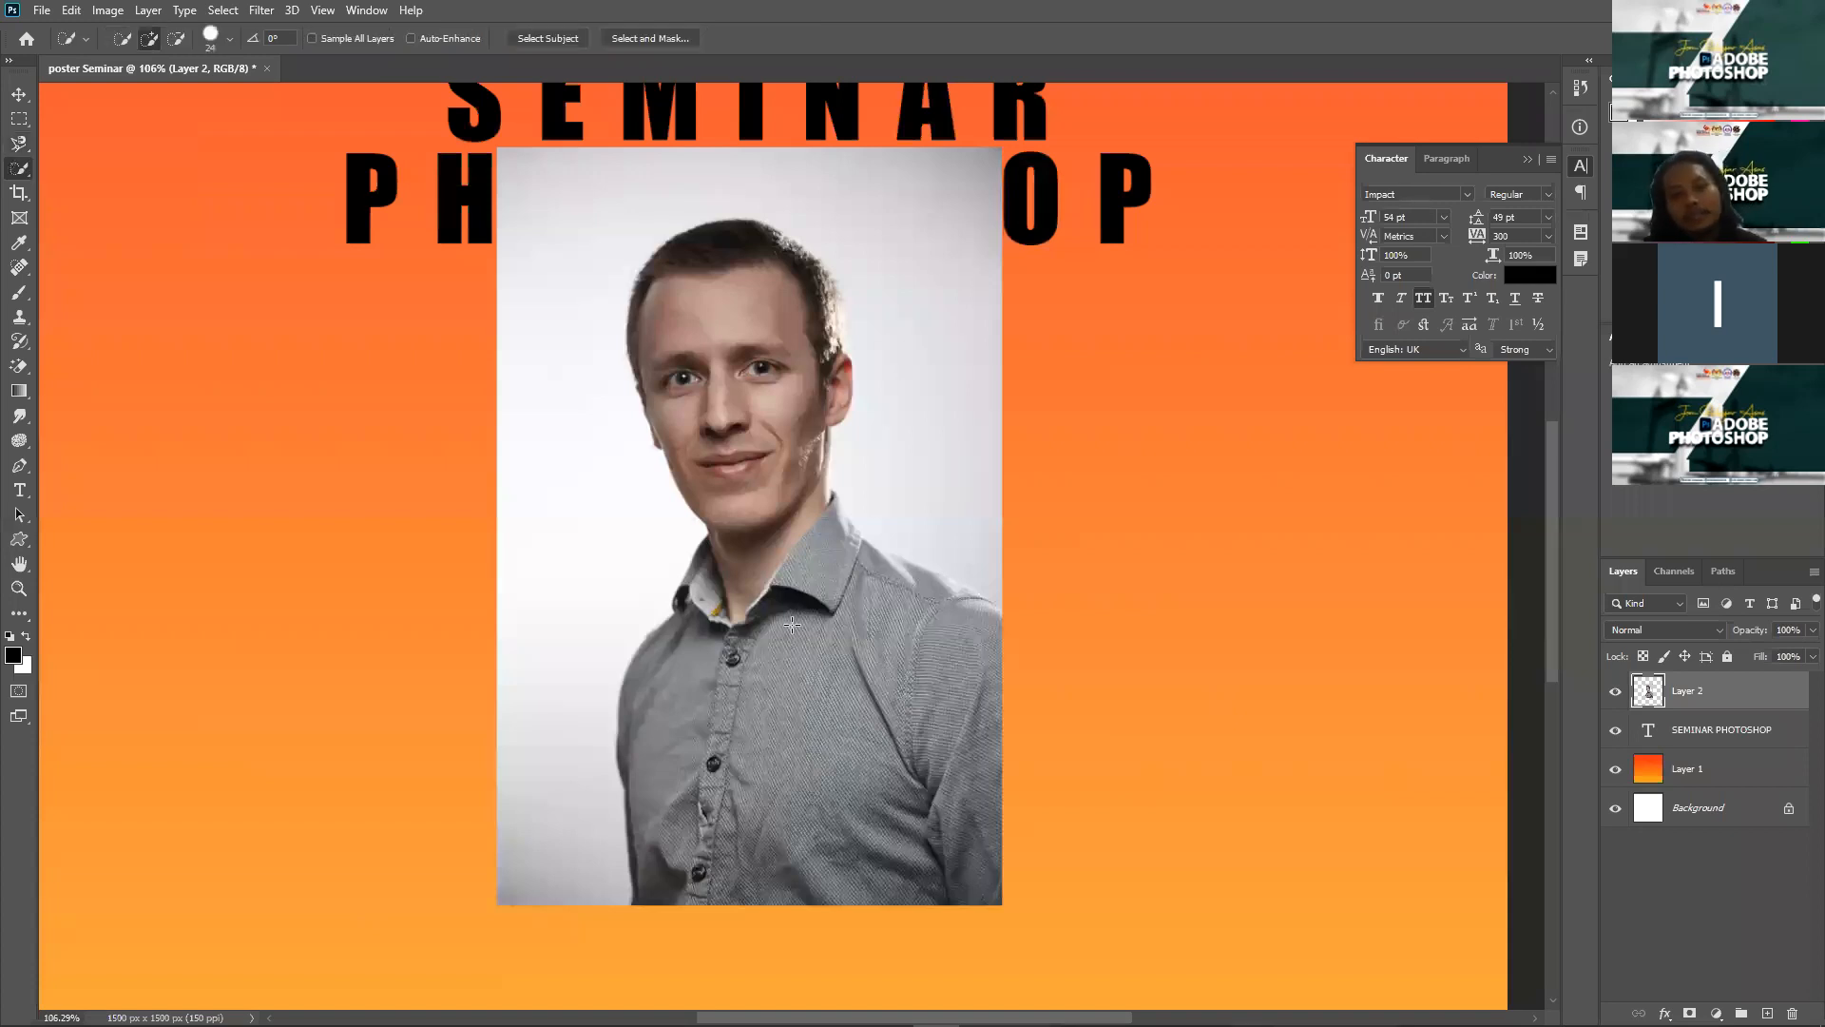
pyautogui.moveTo(765, 547)
pyautogui.mouseDown()
pyautogui.moveTo(752, 335)
pyautogui.moveTo(791, 270)
pyautogui.mouseUp()
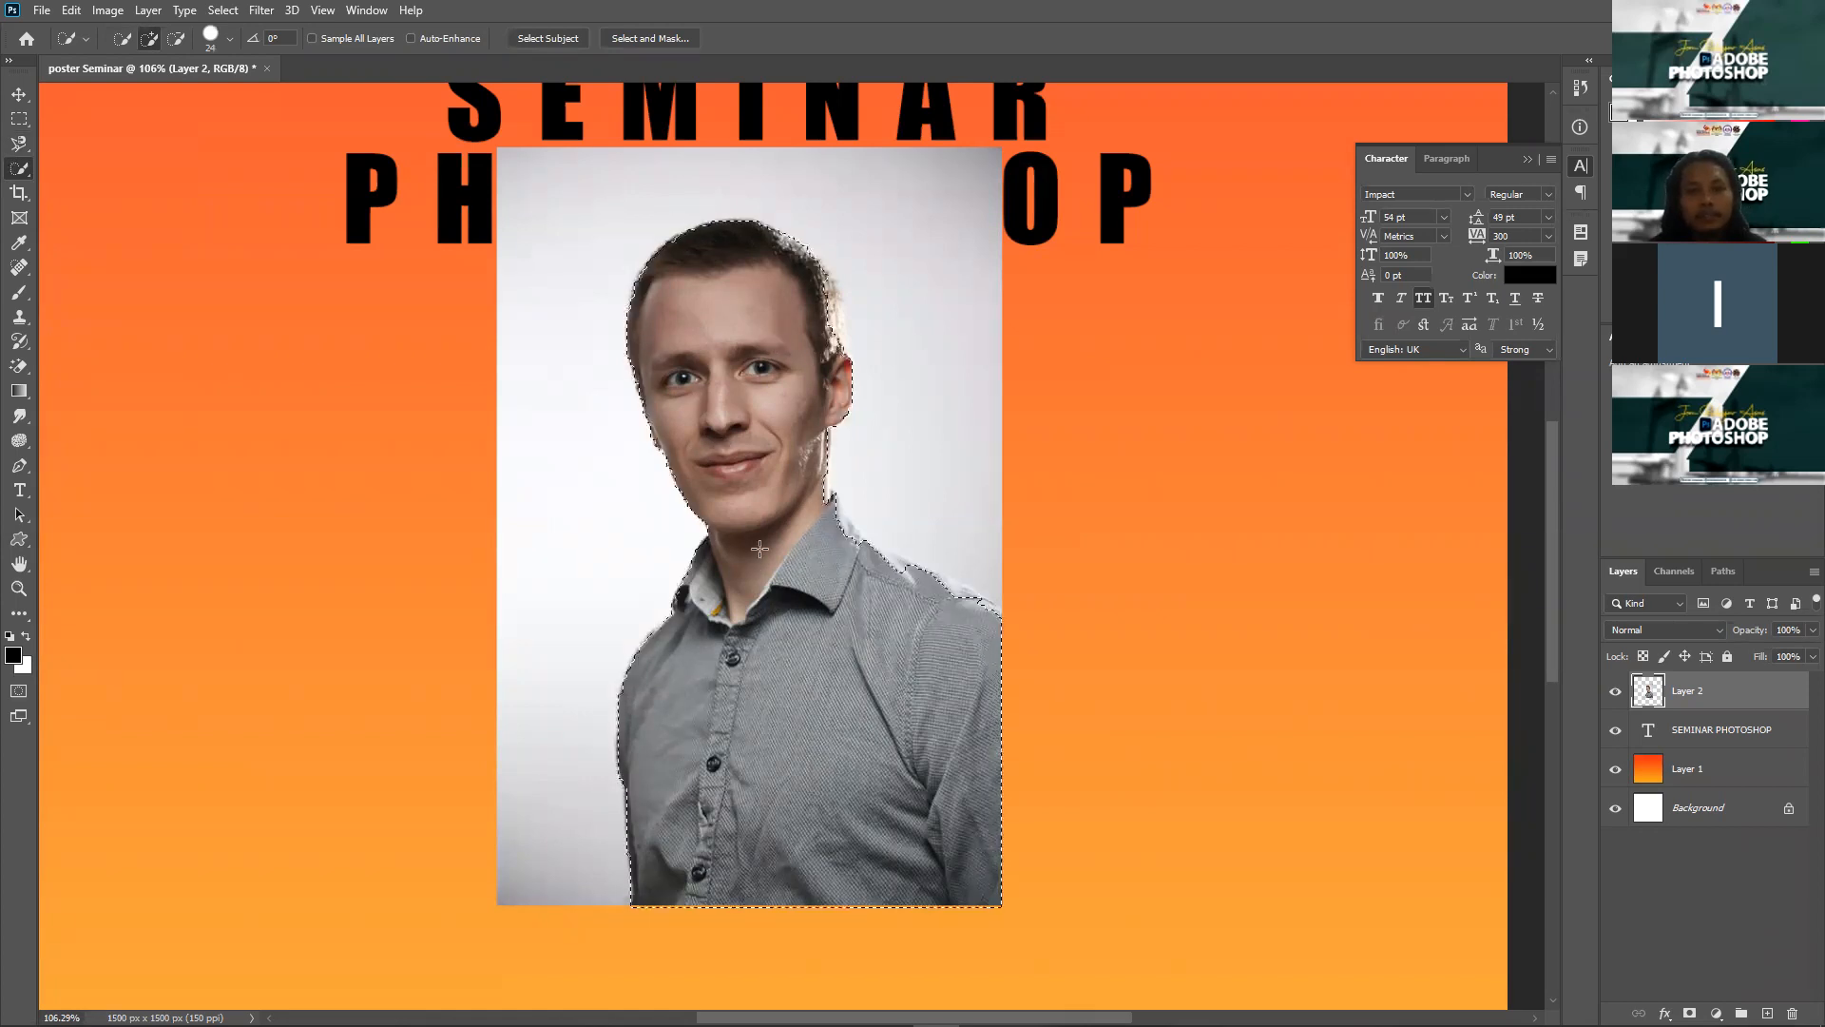
pyautogui.click(1690, 1013)
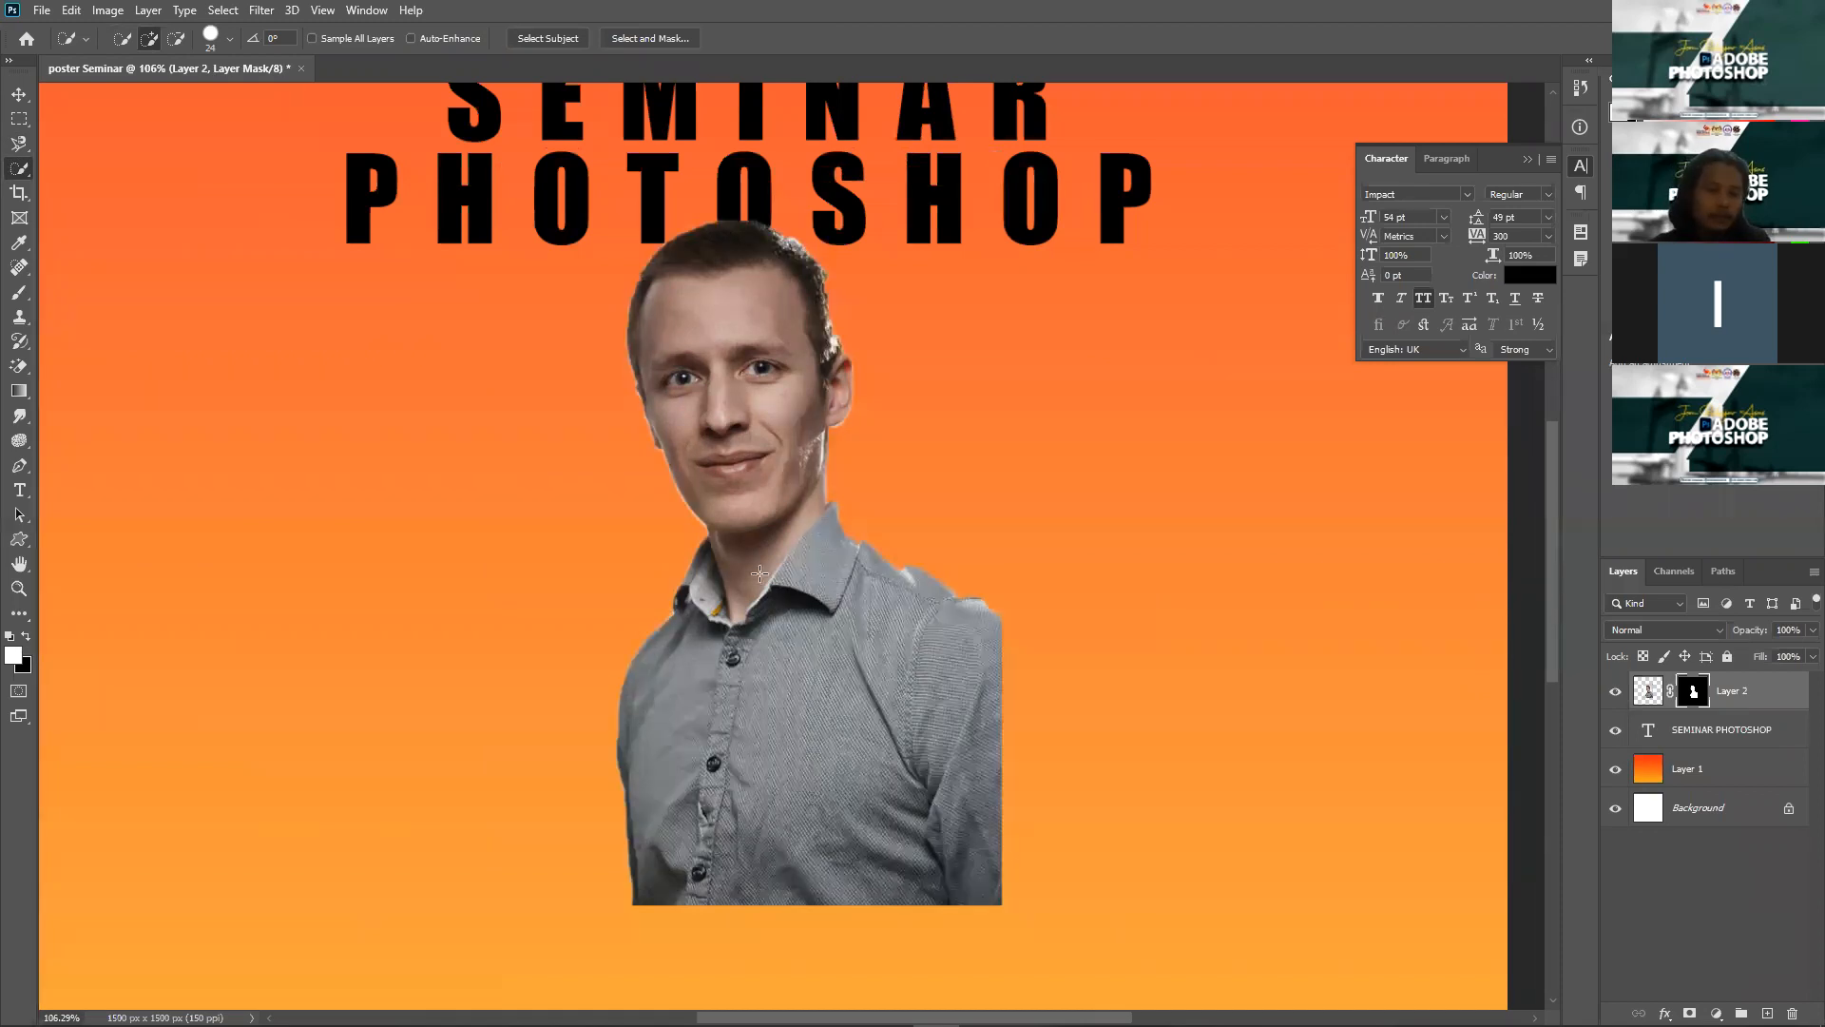
pyautogui.press('v')
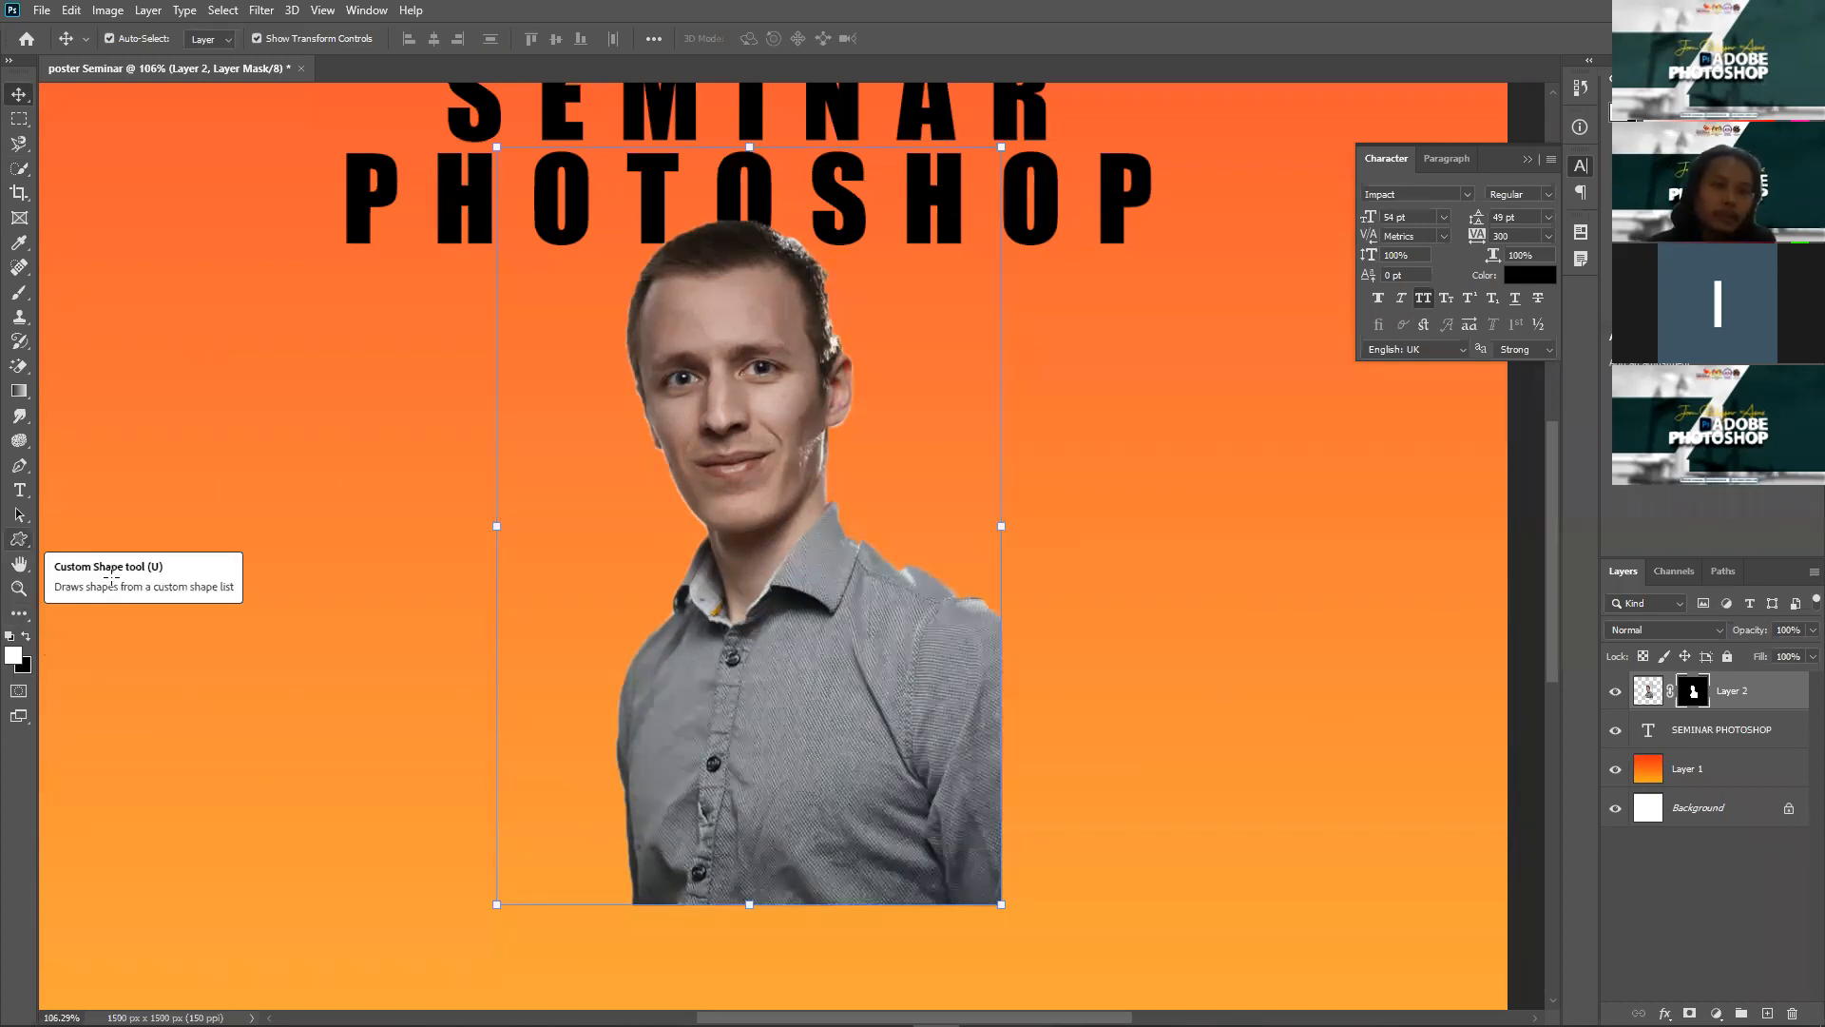
# Step: Draw a circle on the poster's left and move the man's portrait over it
pyautogui.press('u')
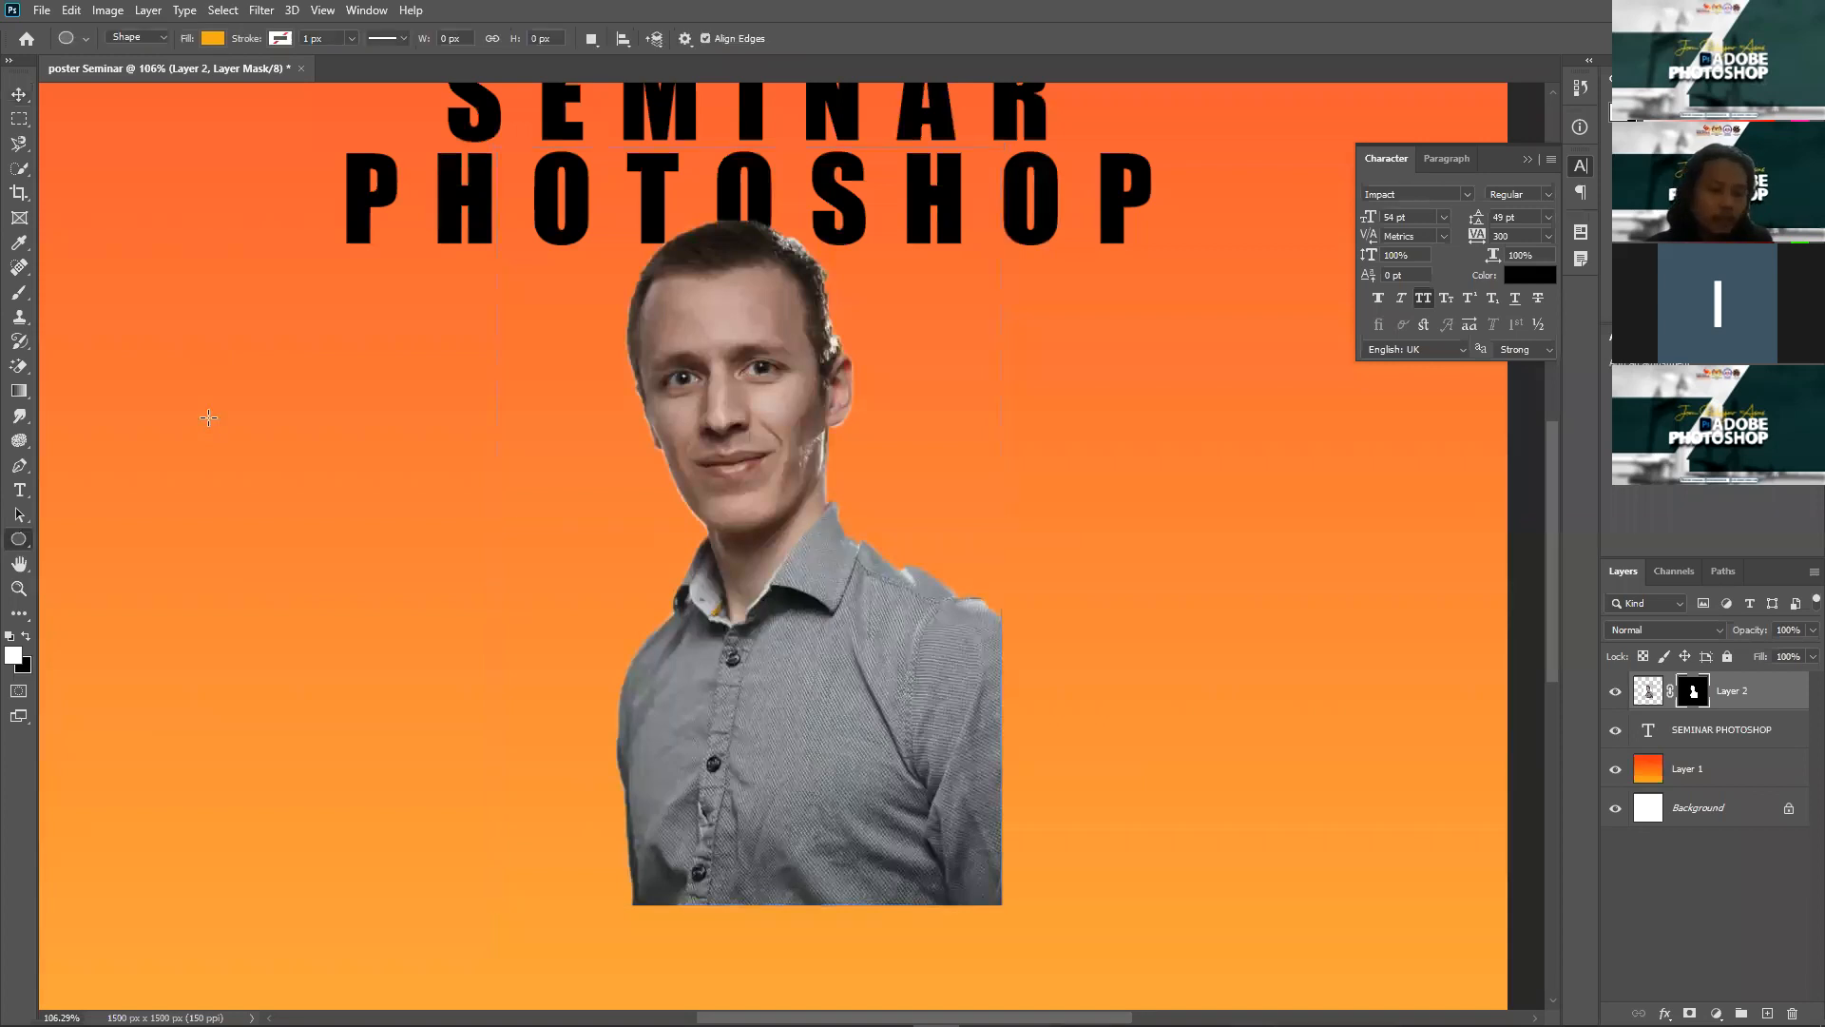
pyautogui.moveTo(210, 404); pyautogui.dragTo(506, 767)
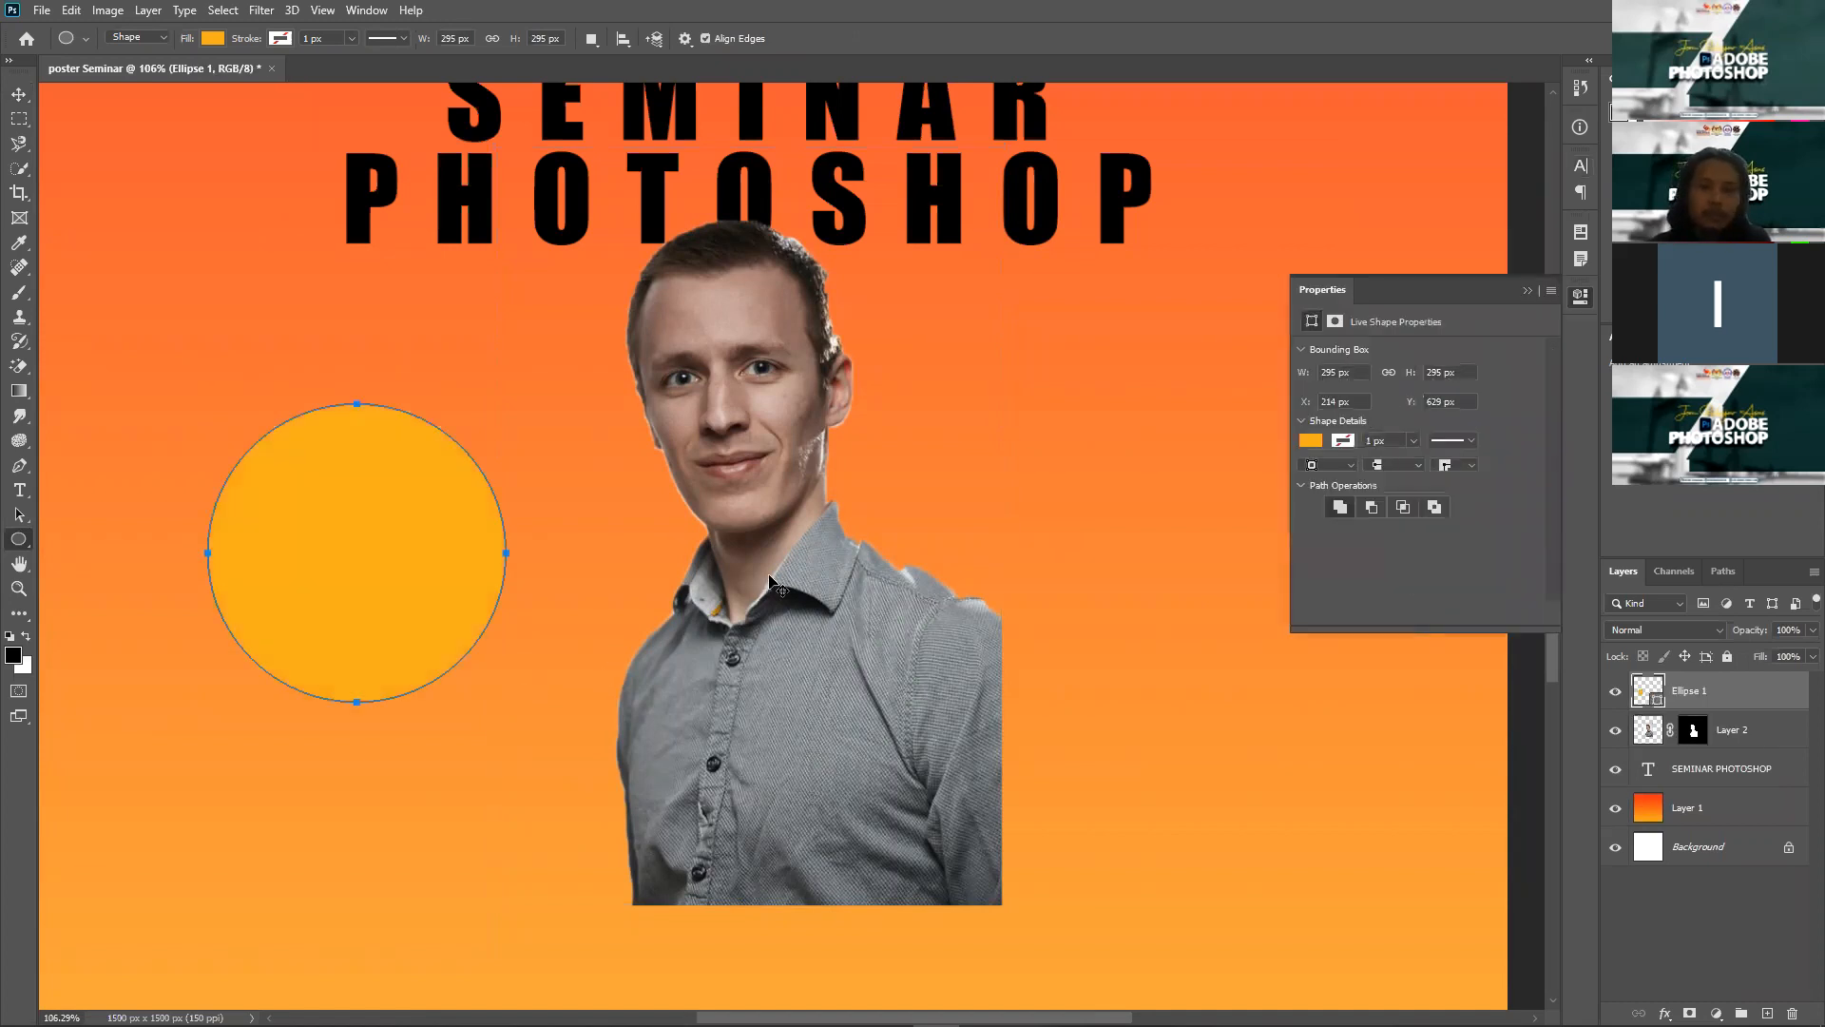
pyautogui.press('v')
pyautogui.moveTo(766, 392); pyautogui.dragTo(446, 472)
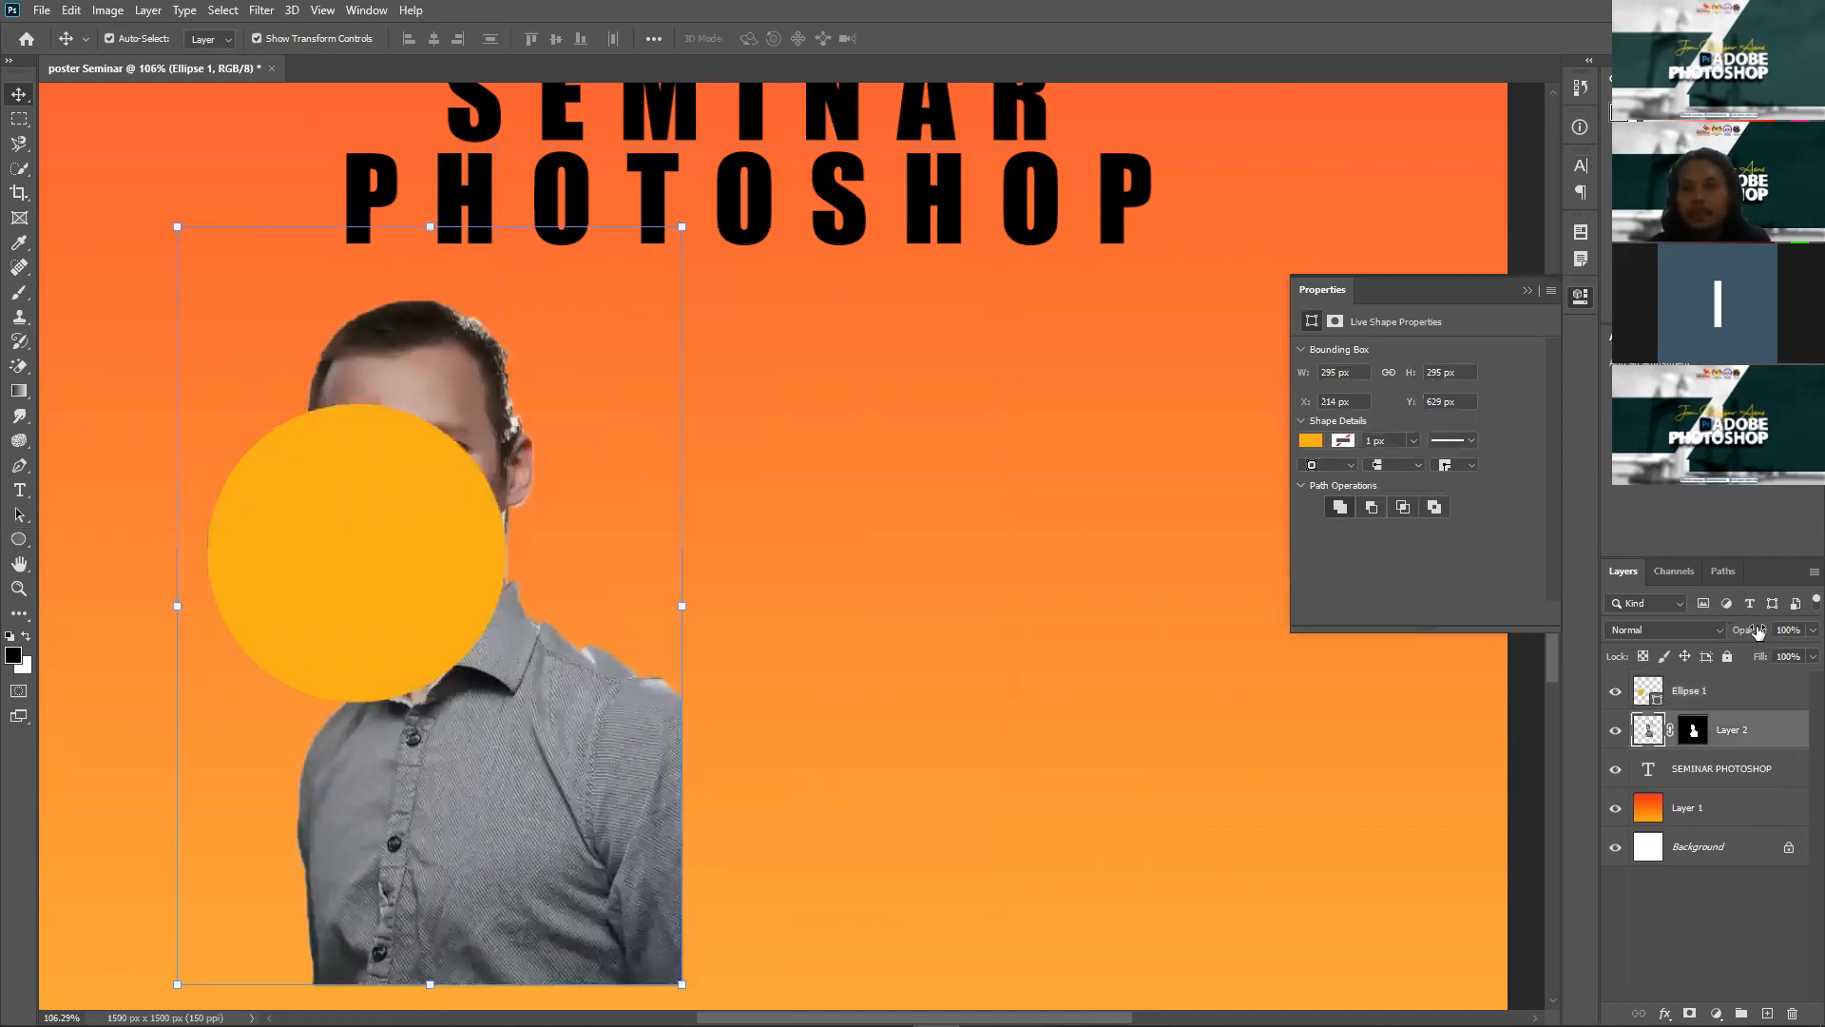
# Step: Clip Layer 2 to the circle, scale it to about 56% and position his face inside
pyautogui.moveTo(1771, 737); pyautogui.dragTo(1764, 682)
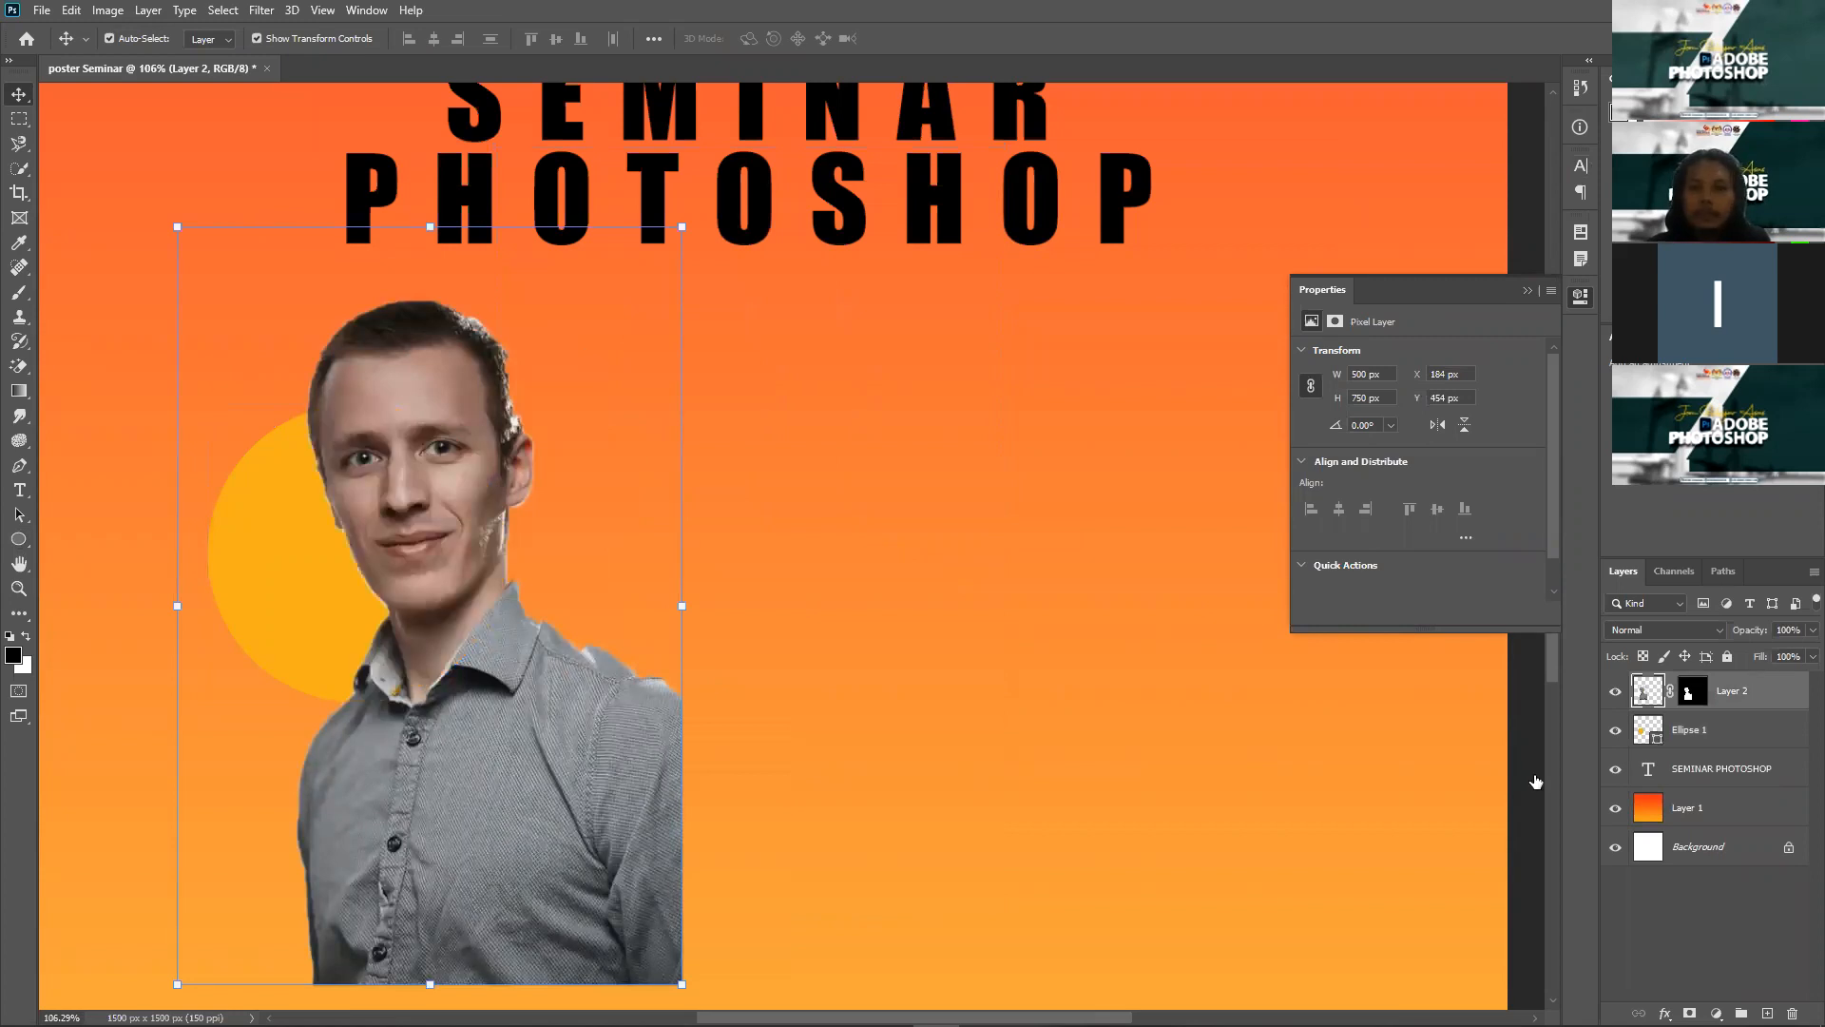
pyautogui.moveTo(392, 478); pyautogui.dragTo(352, 439)
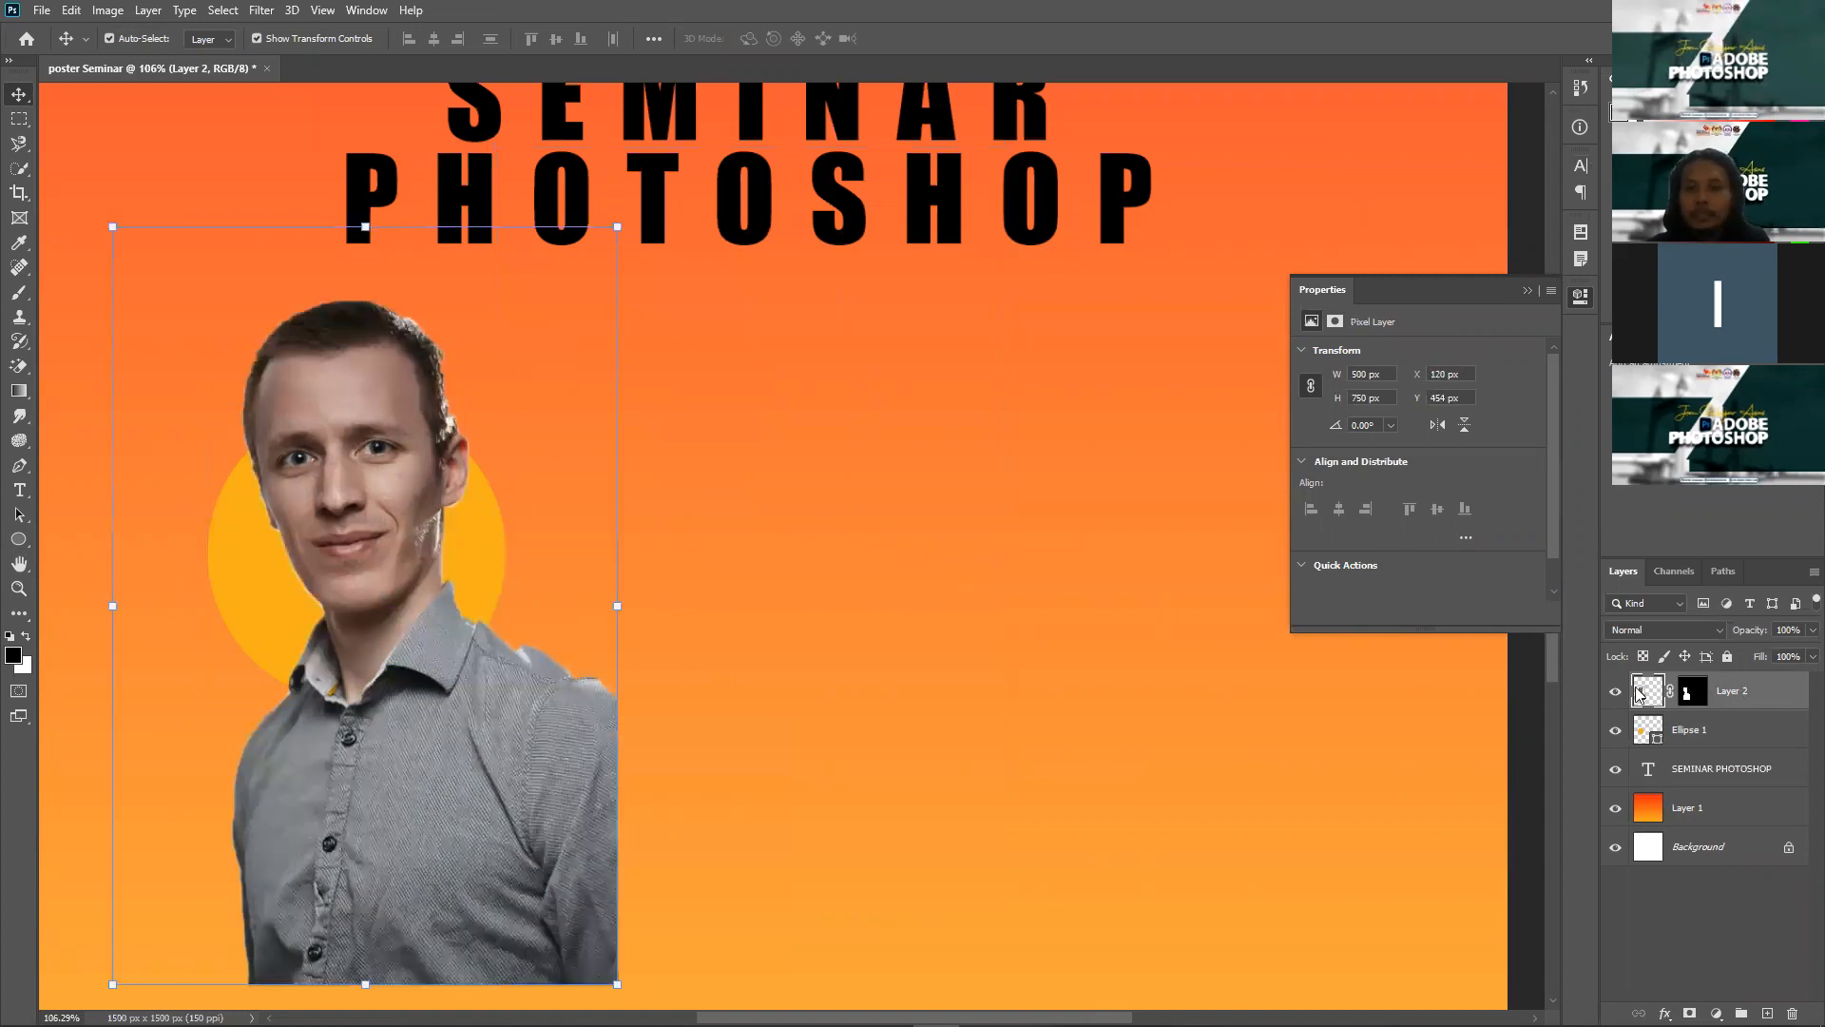
pyautogui.rightClick(1734, 694)
pyautogui.click(1542, 586)
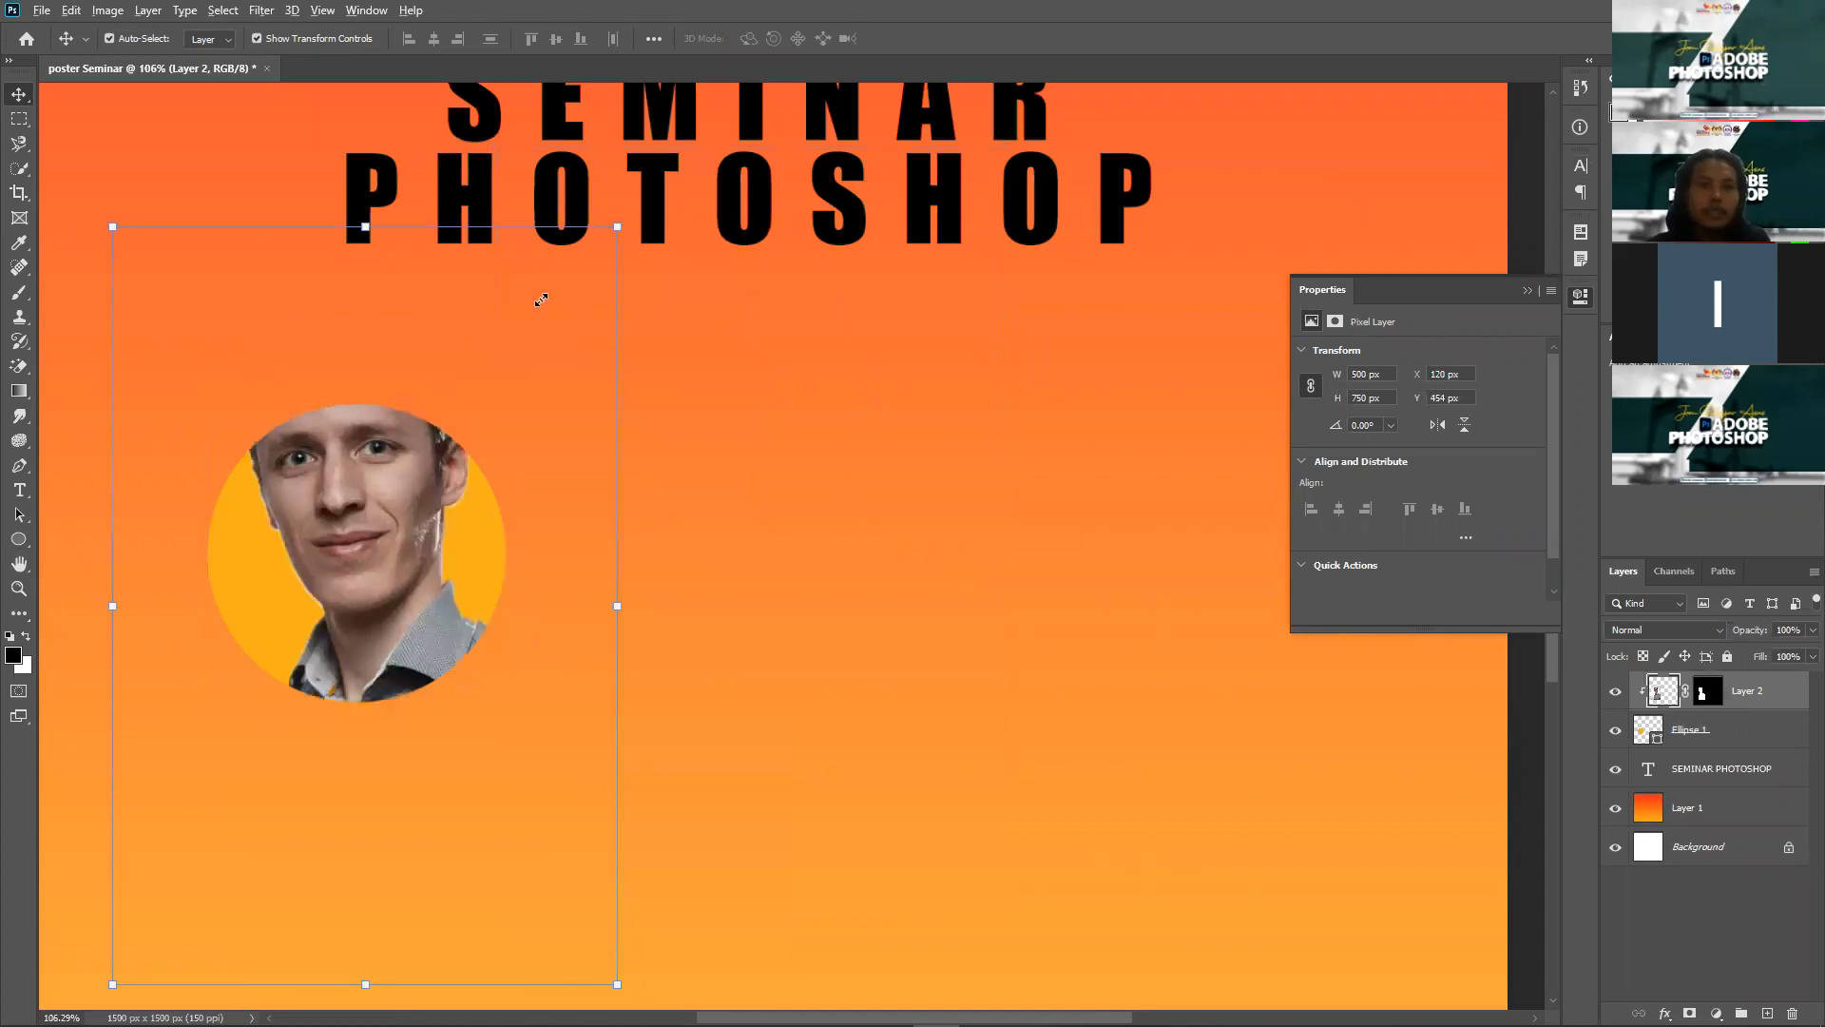
pyautogui.moveTo(497, 342); pyautogui.dragTo(473, 372)
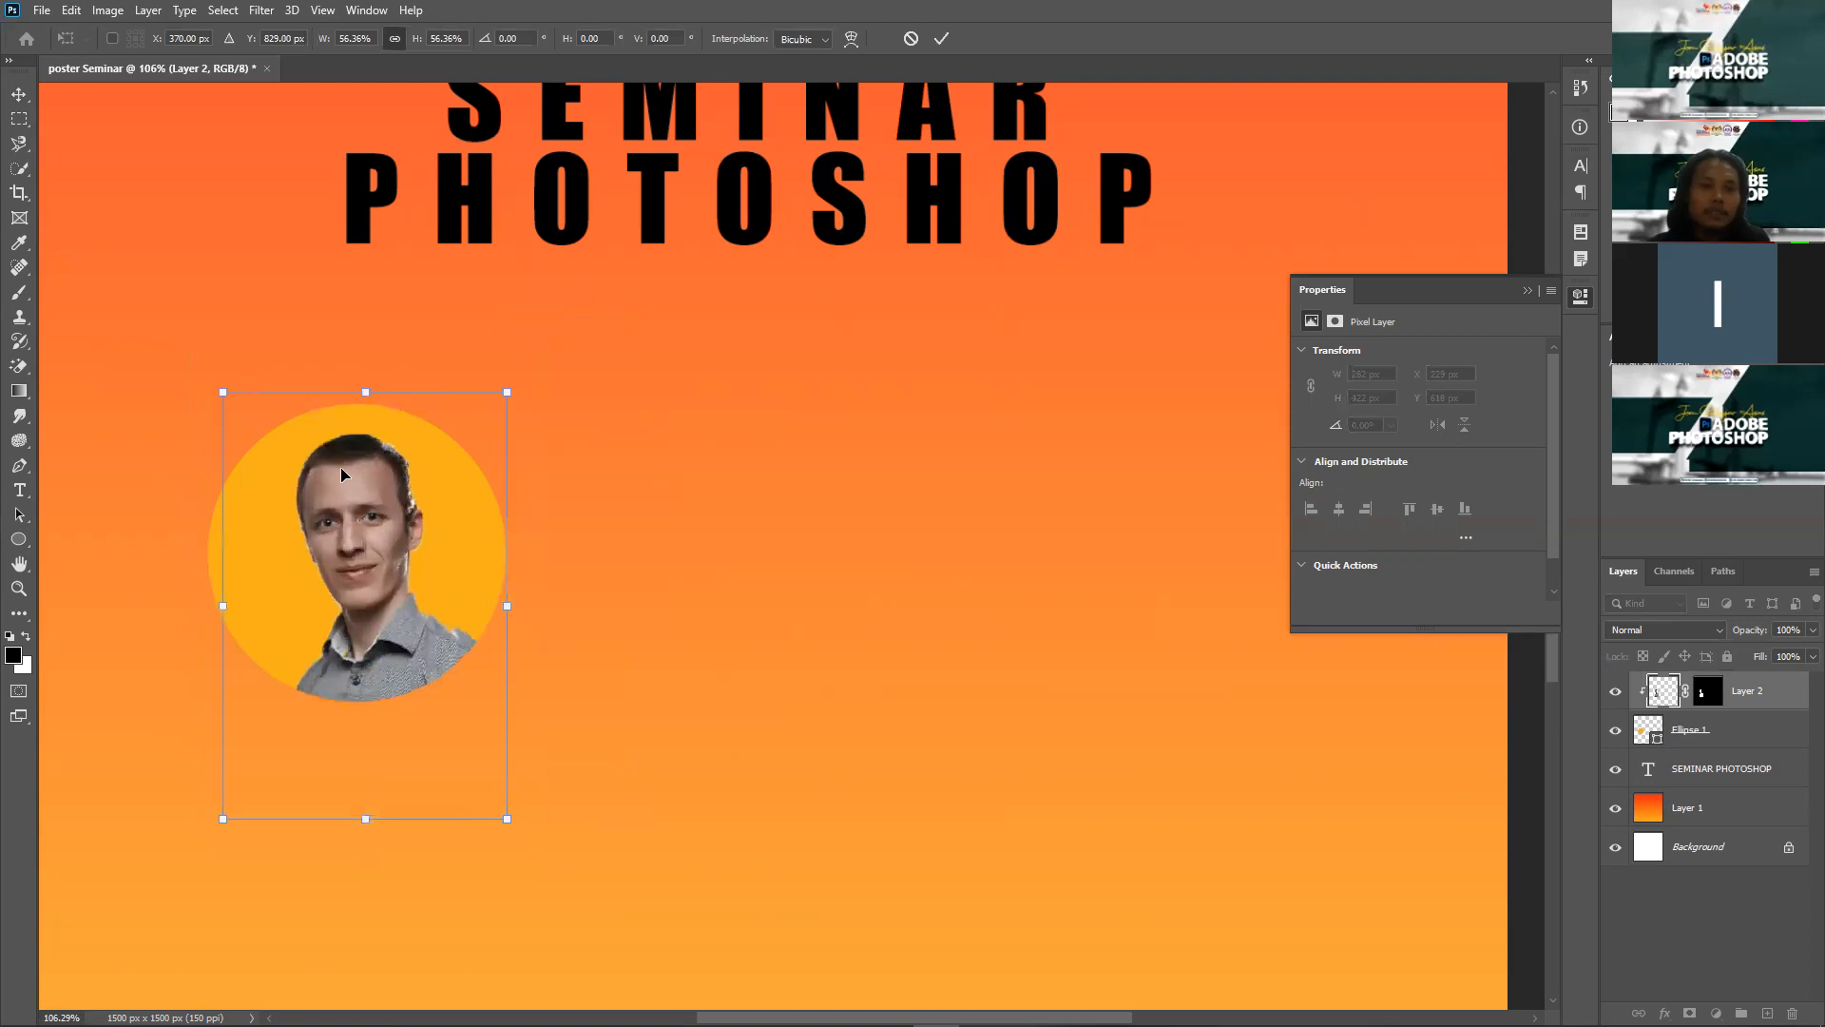
pyautogui.moveTo(356, 499); pyautogui.dragTo(336, 484)
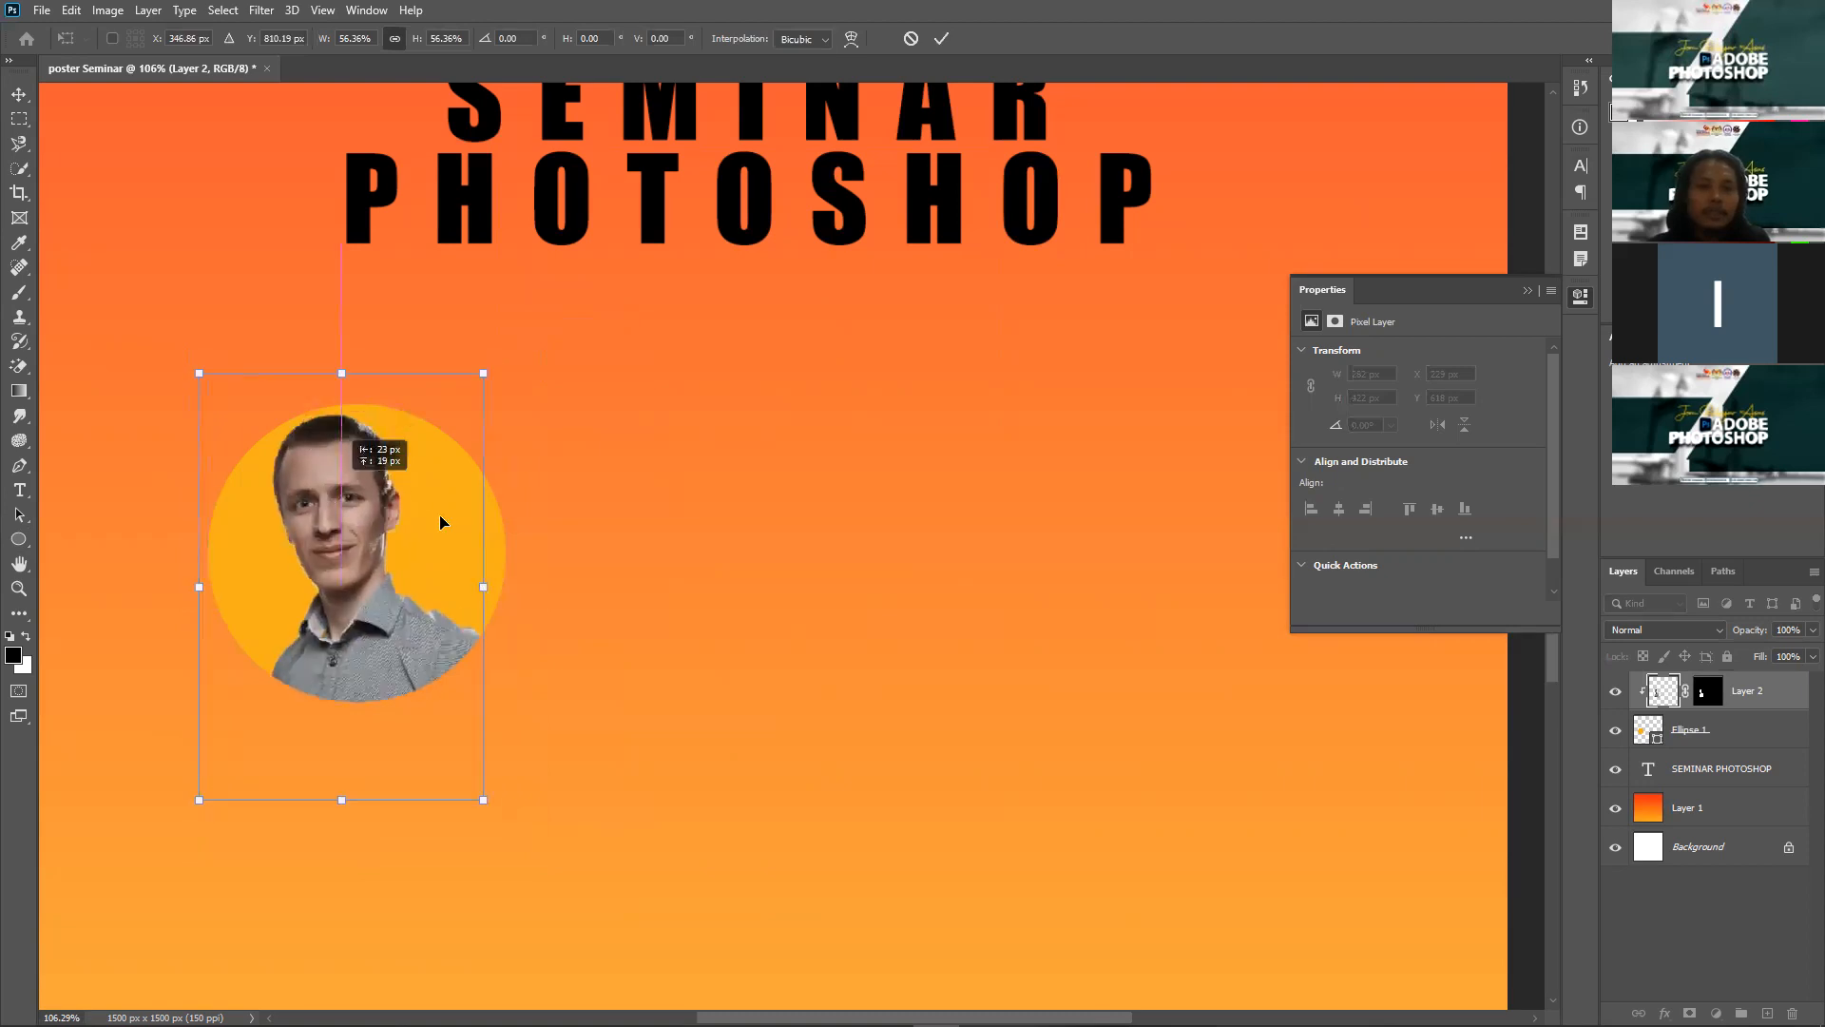
pyautogui.press('Return')
pyautogui.click(606, 521)
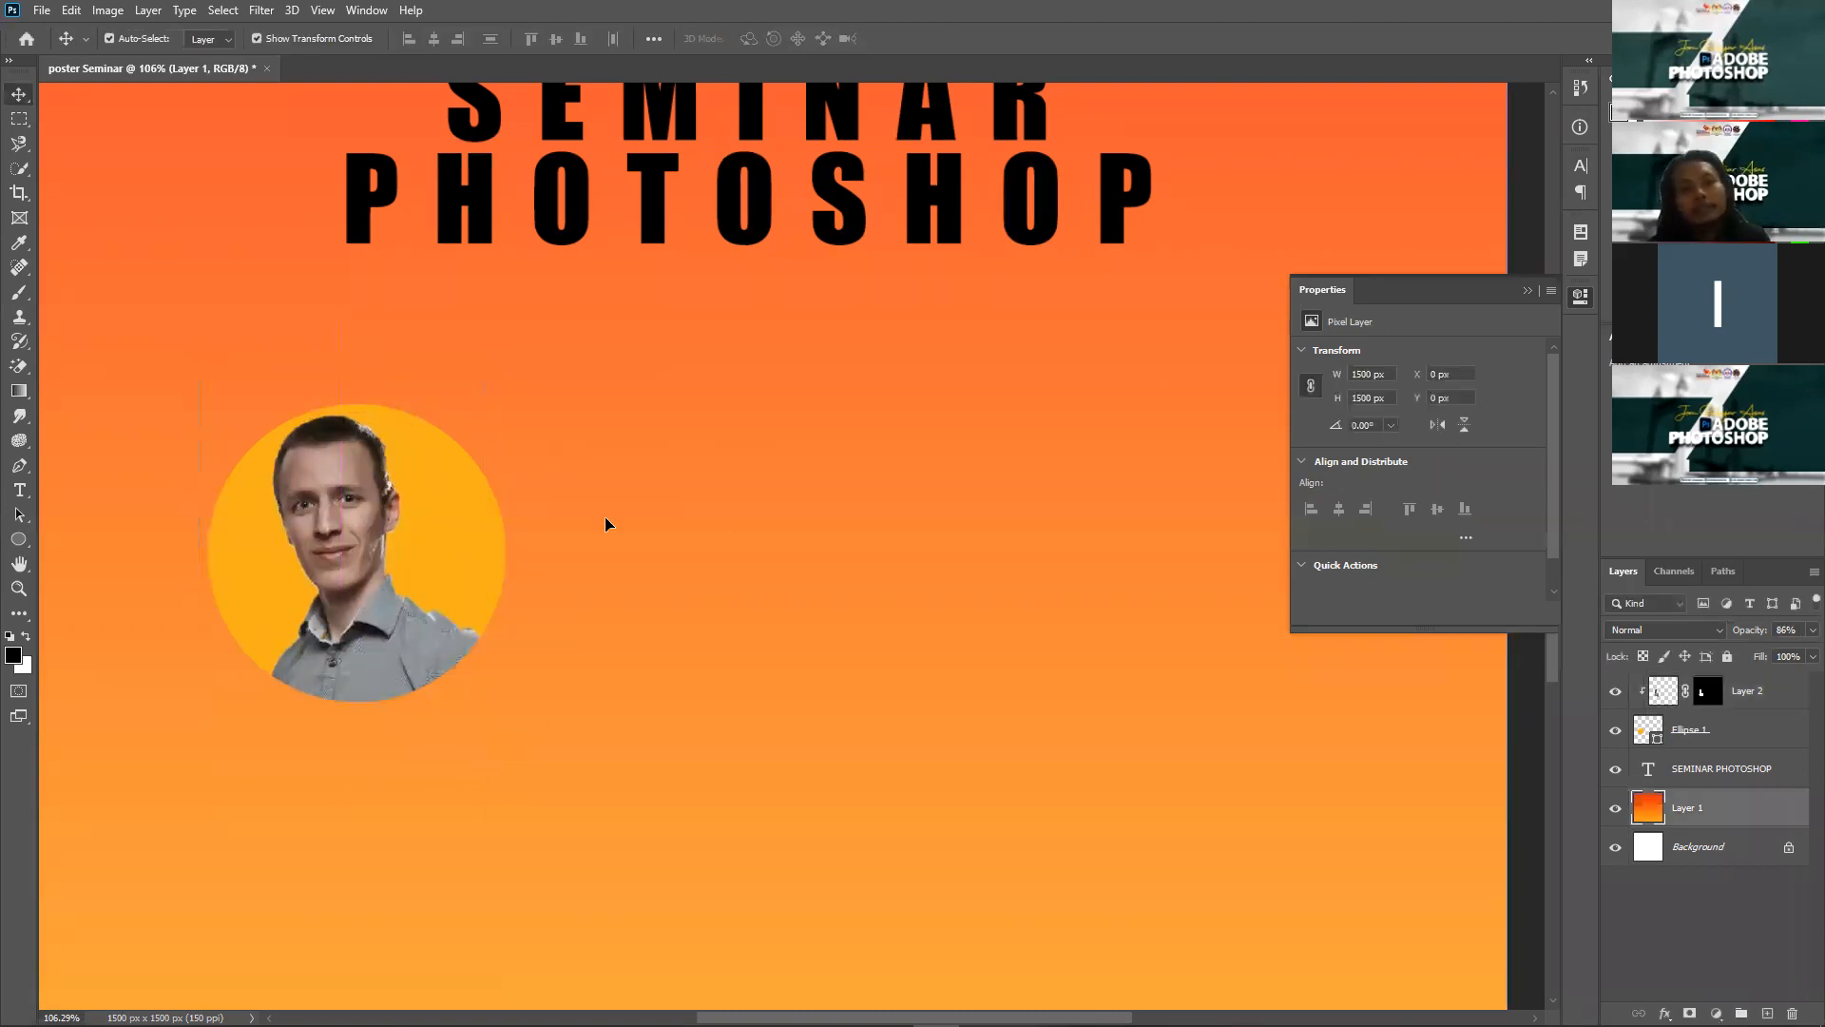
pyautogui.hotkey('ctrl', '0')
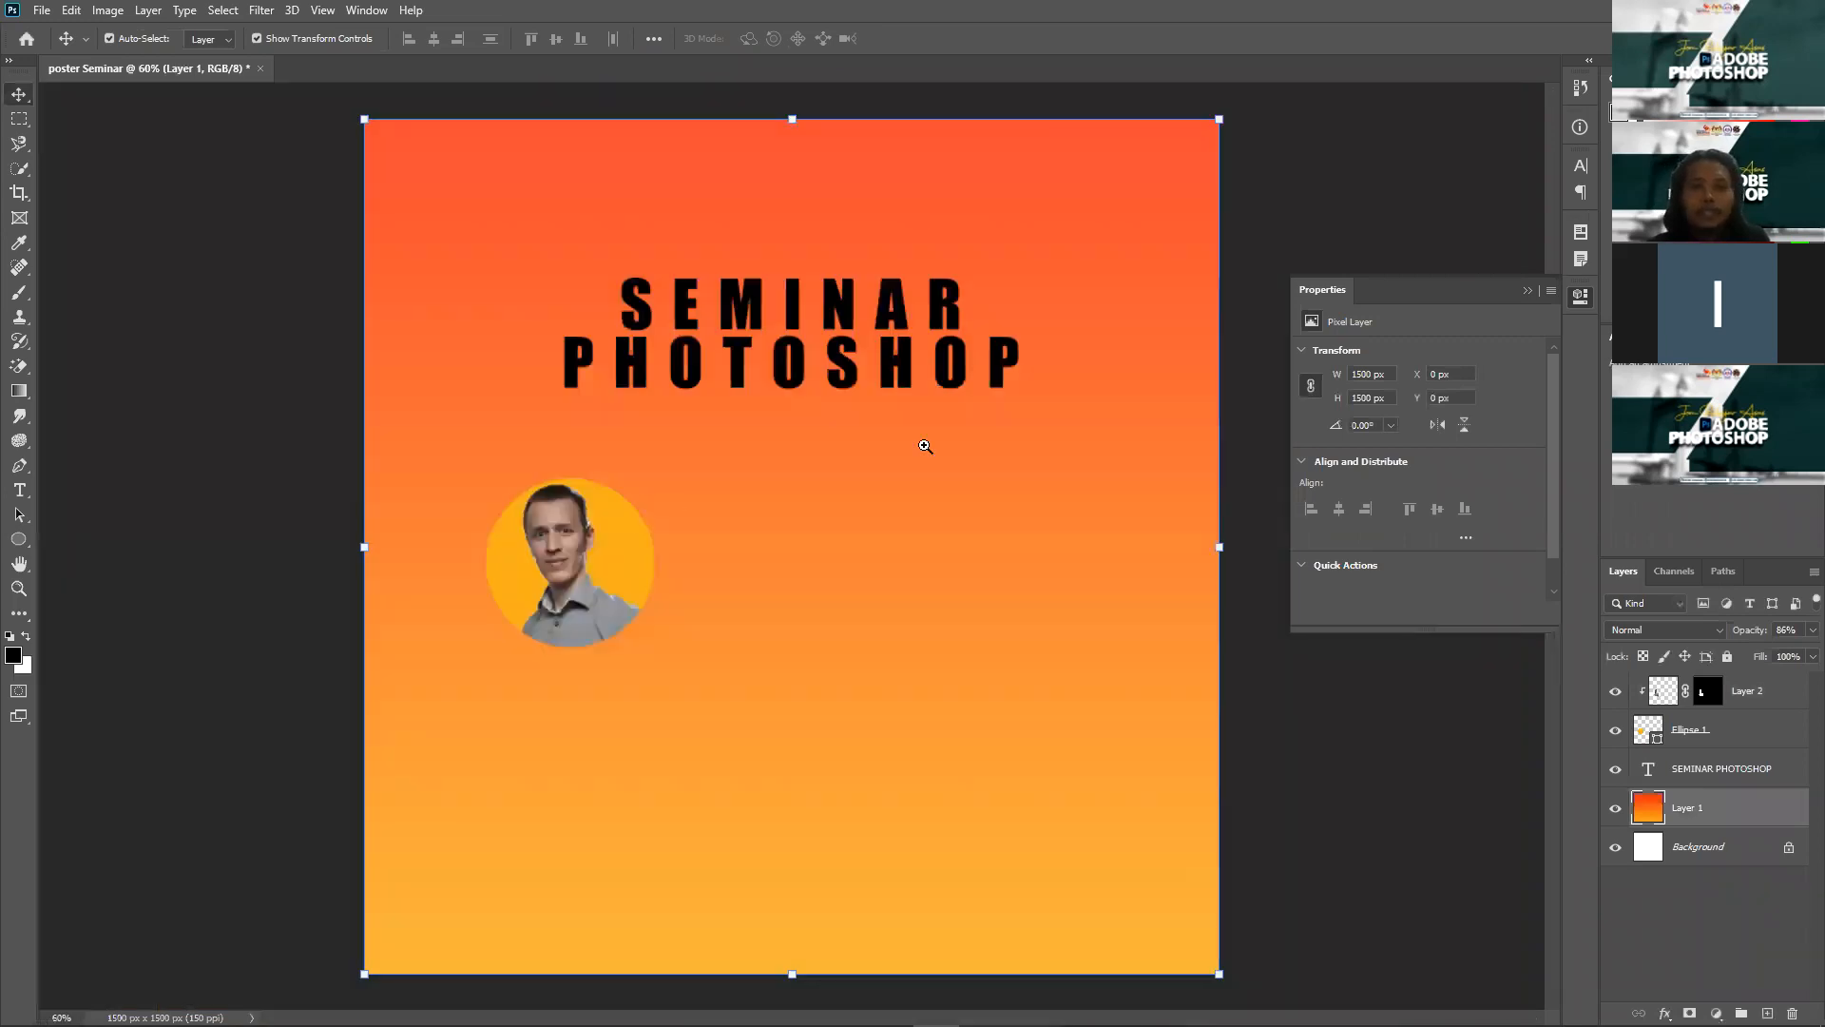
# Step: Take the pinstripe-suited man's photo from the browser results back to Photoshop
pyautogui.hotkey('alt', 'Tab')
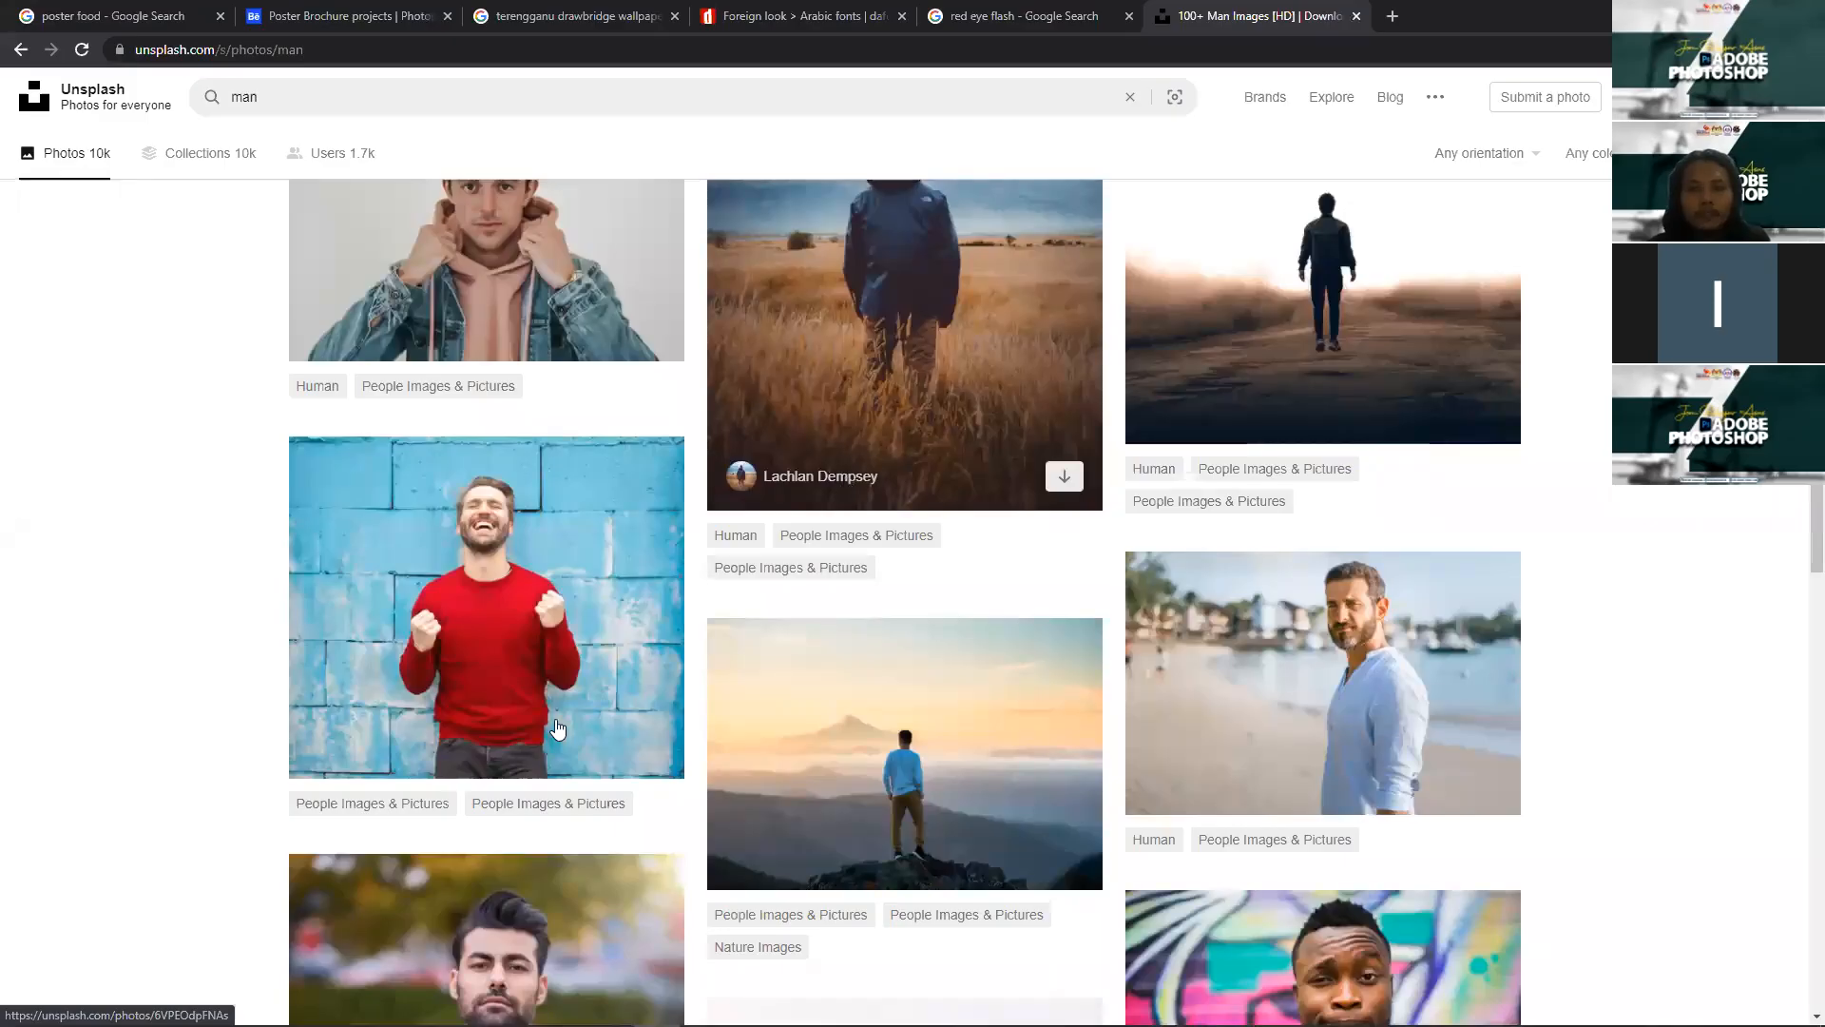
pyautogui.scroll(-1, 518, 732)
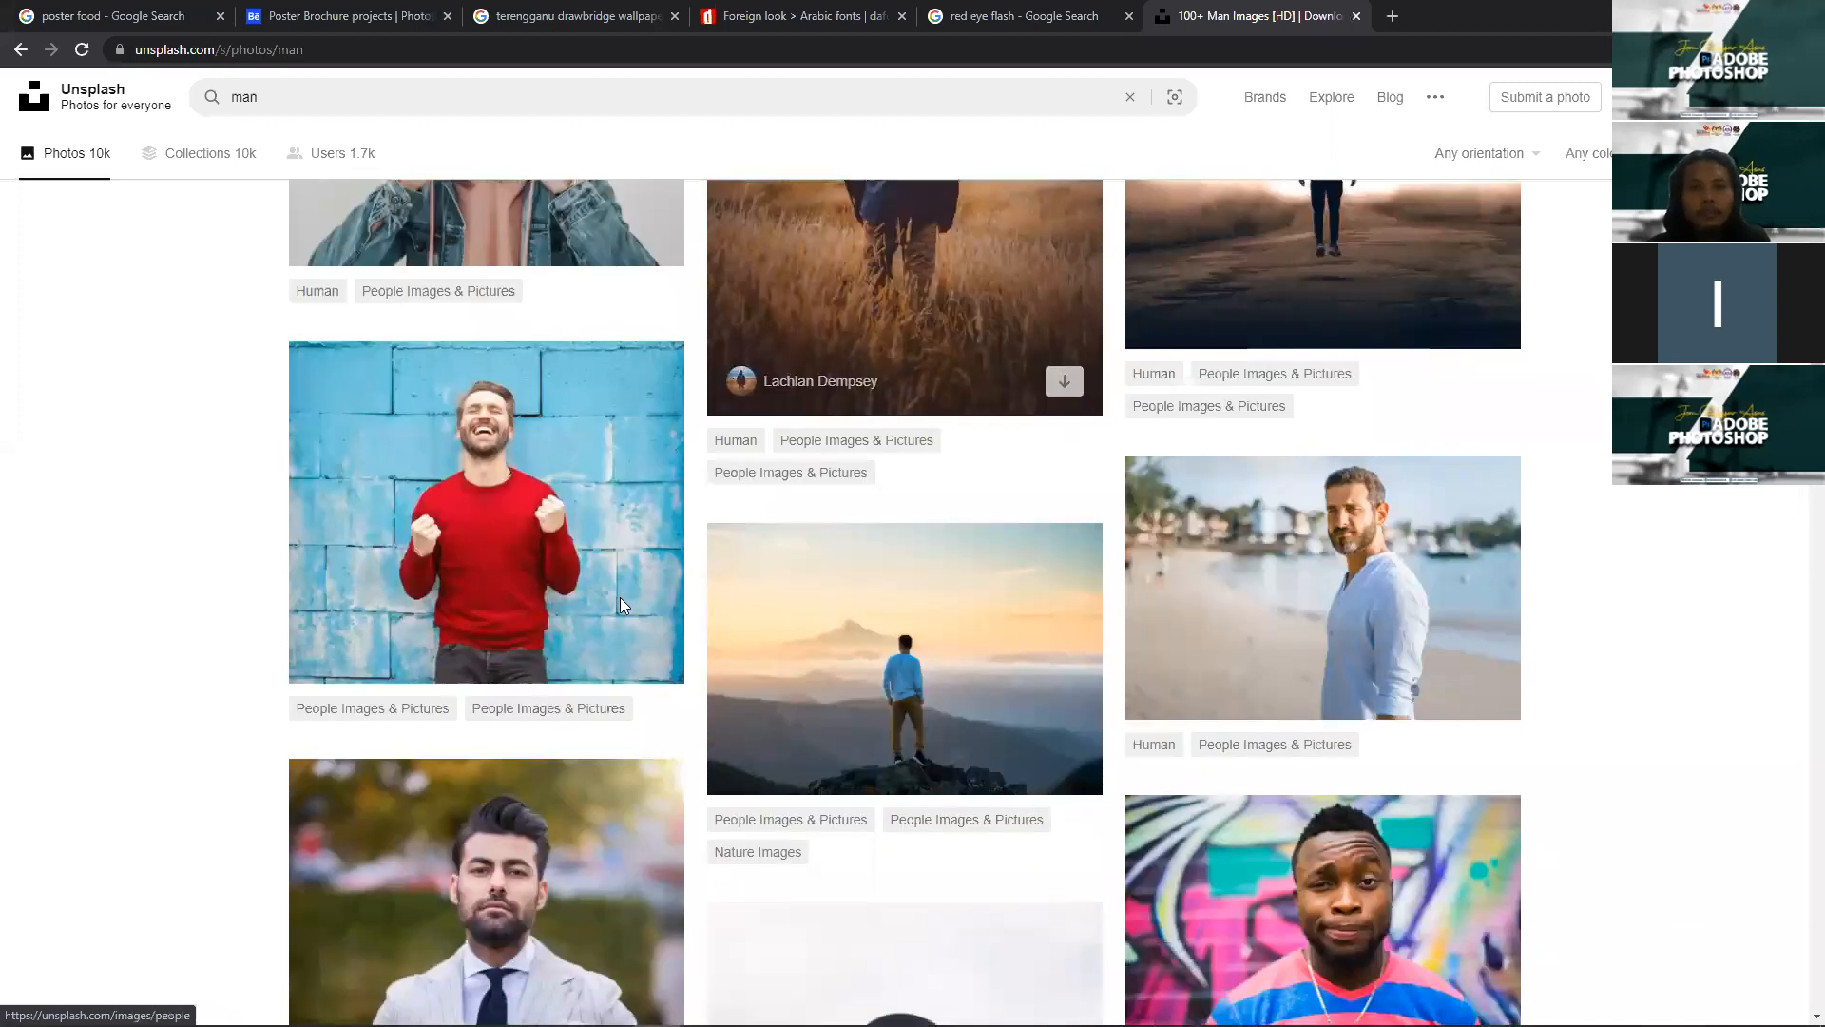
pyautogui.scroll(-2, 515, 734)
pyautogui.rightClick(513, 729)
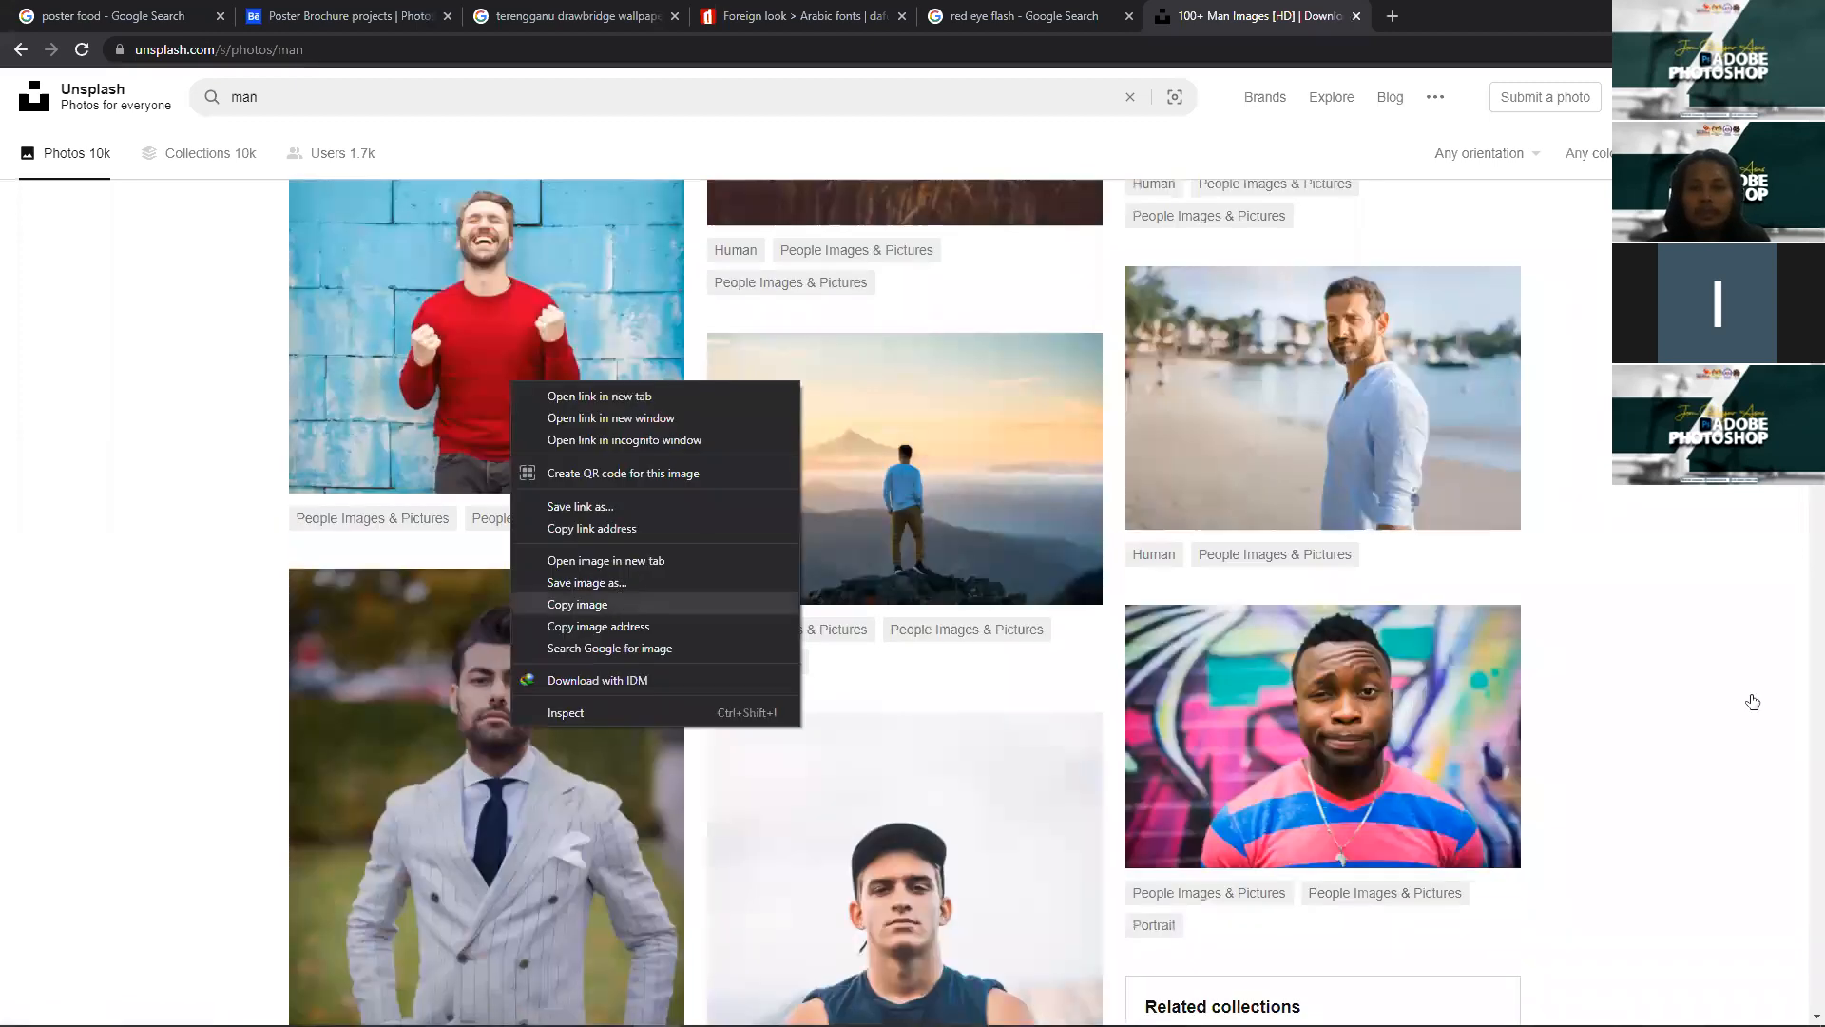
pyautogui.hotkey('alt', 'Tab')
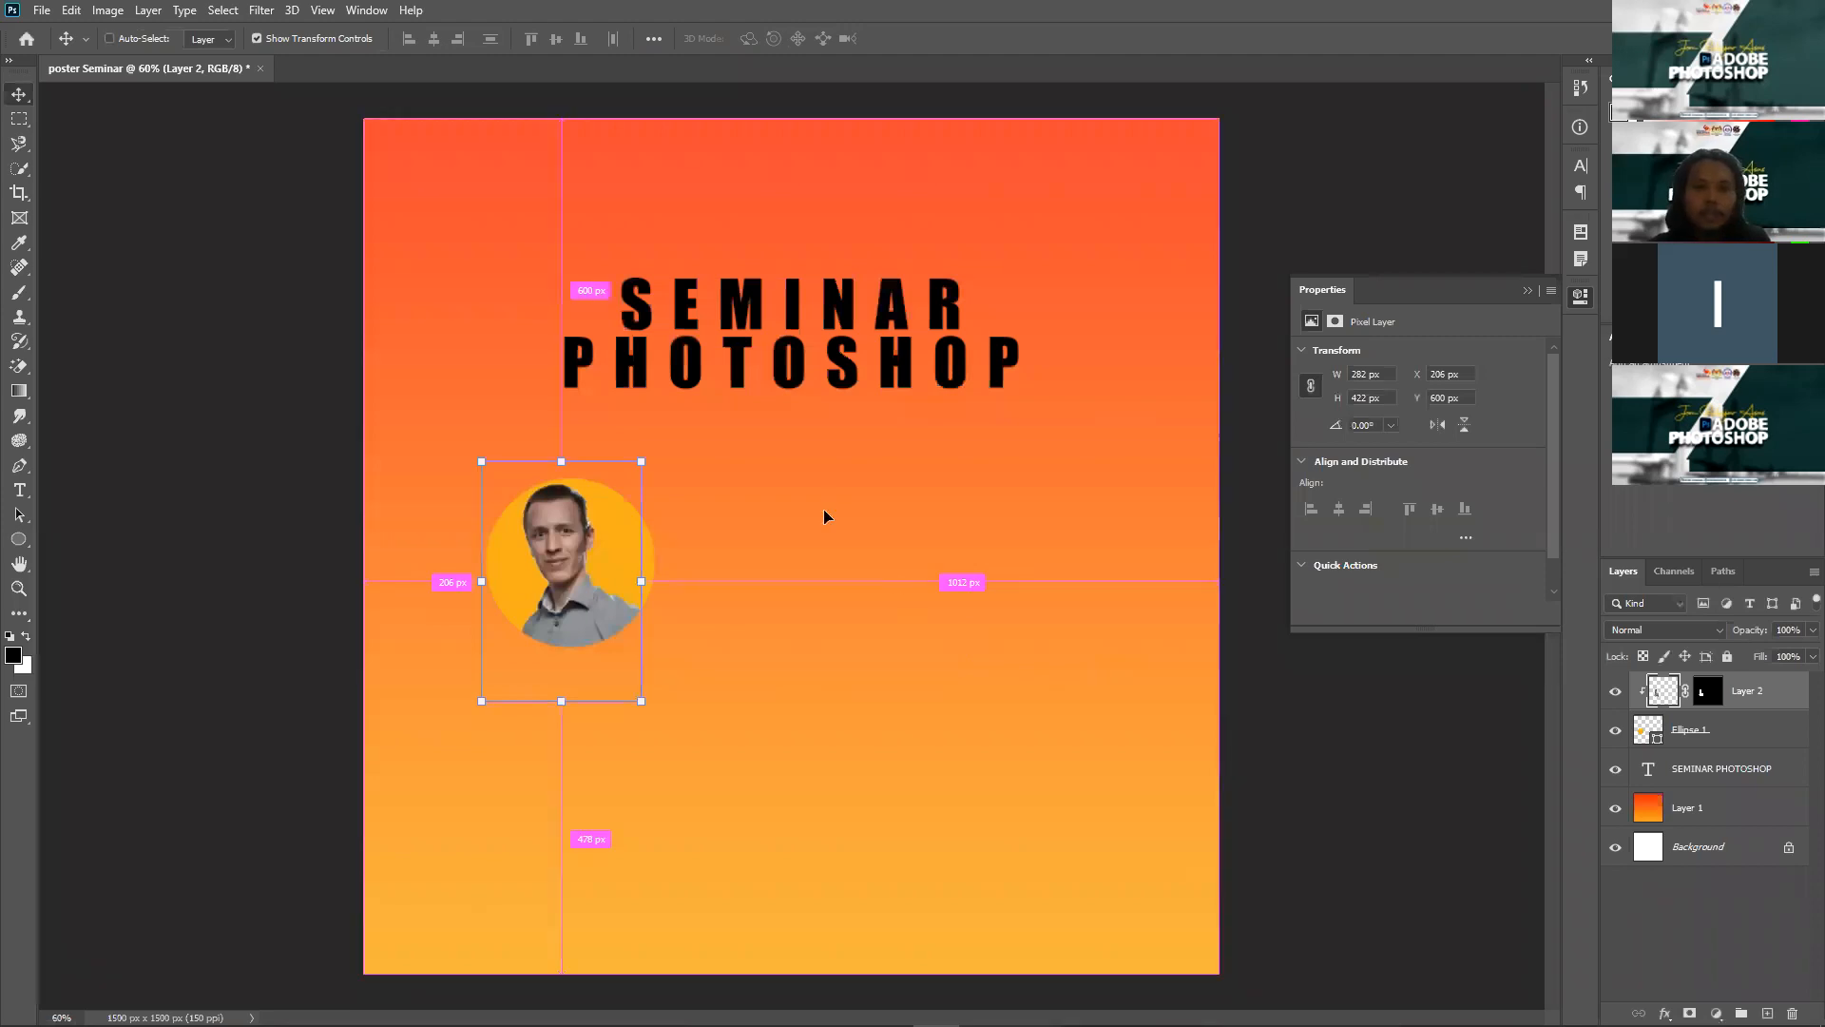
# Step: Paste the suited man's photo as Layer 3 and quick-select his head and suit
pyautogui.hotkey('ctrl', 'v')
pyautogui.scroll(2, 824, 501)
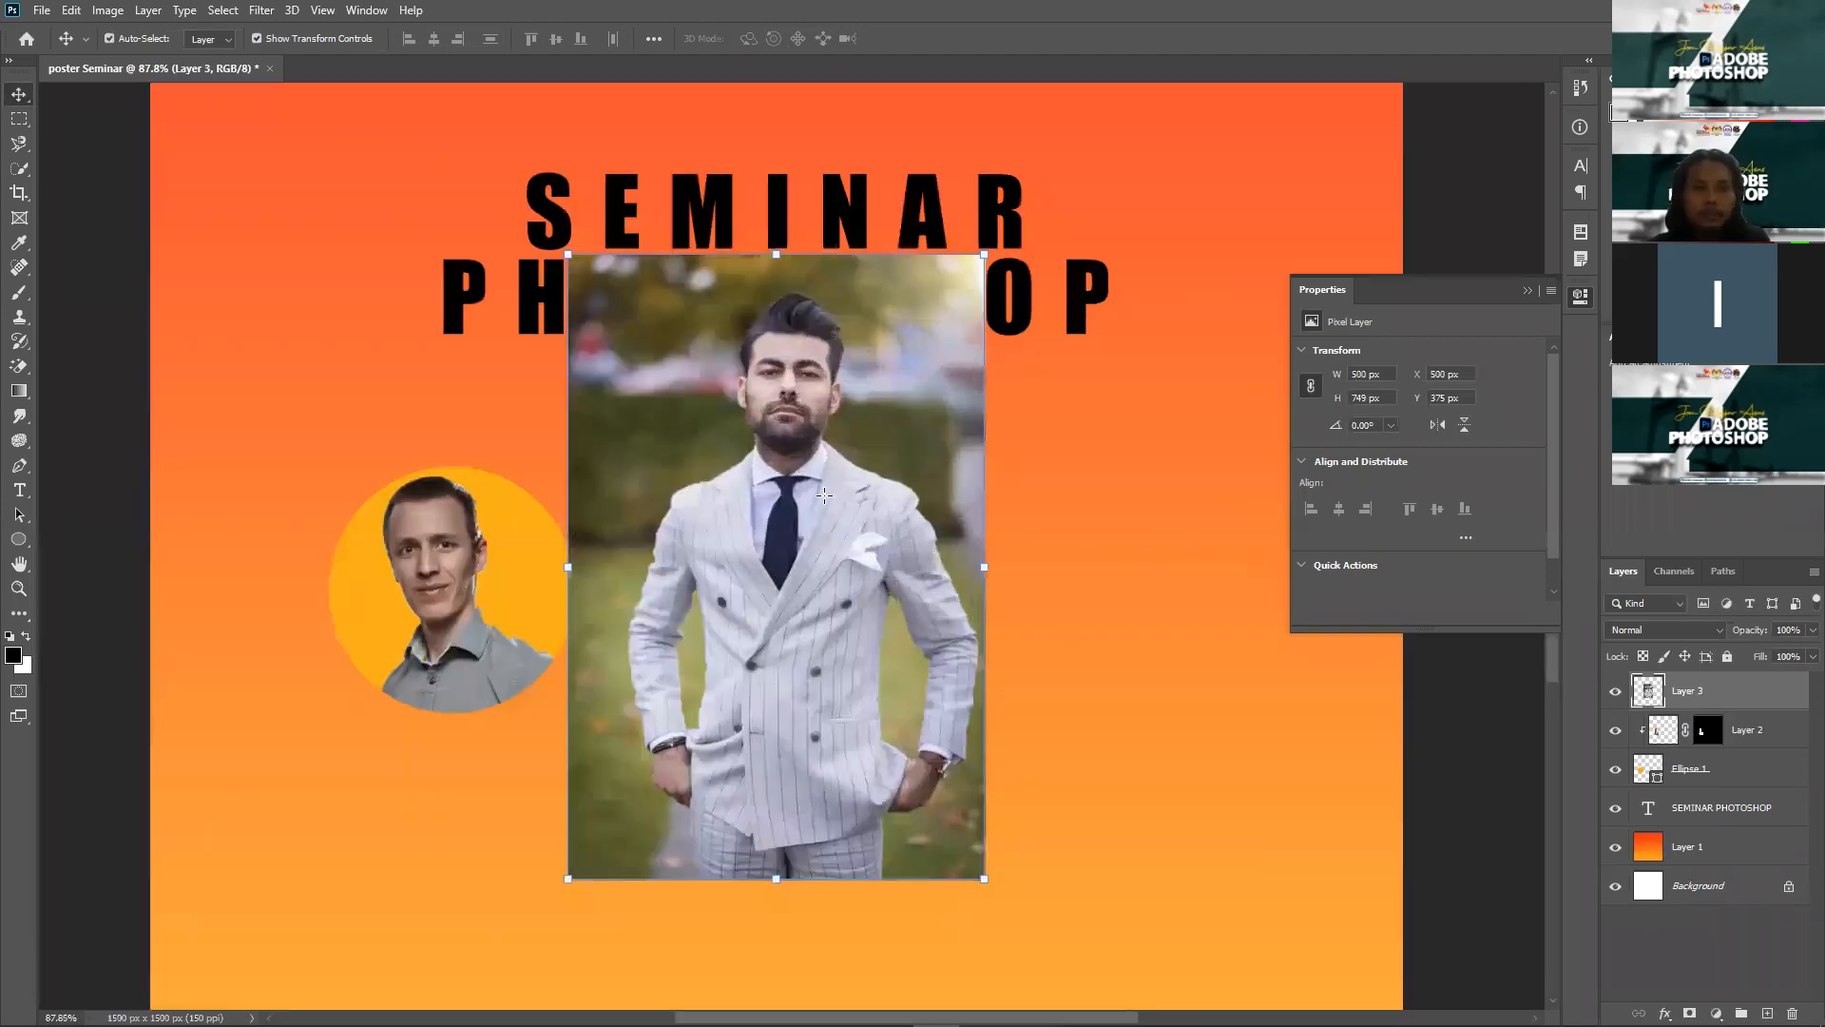
pyautogui.press('w')
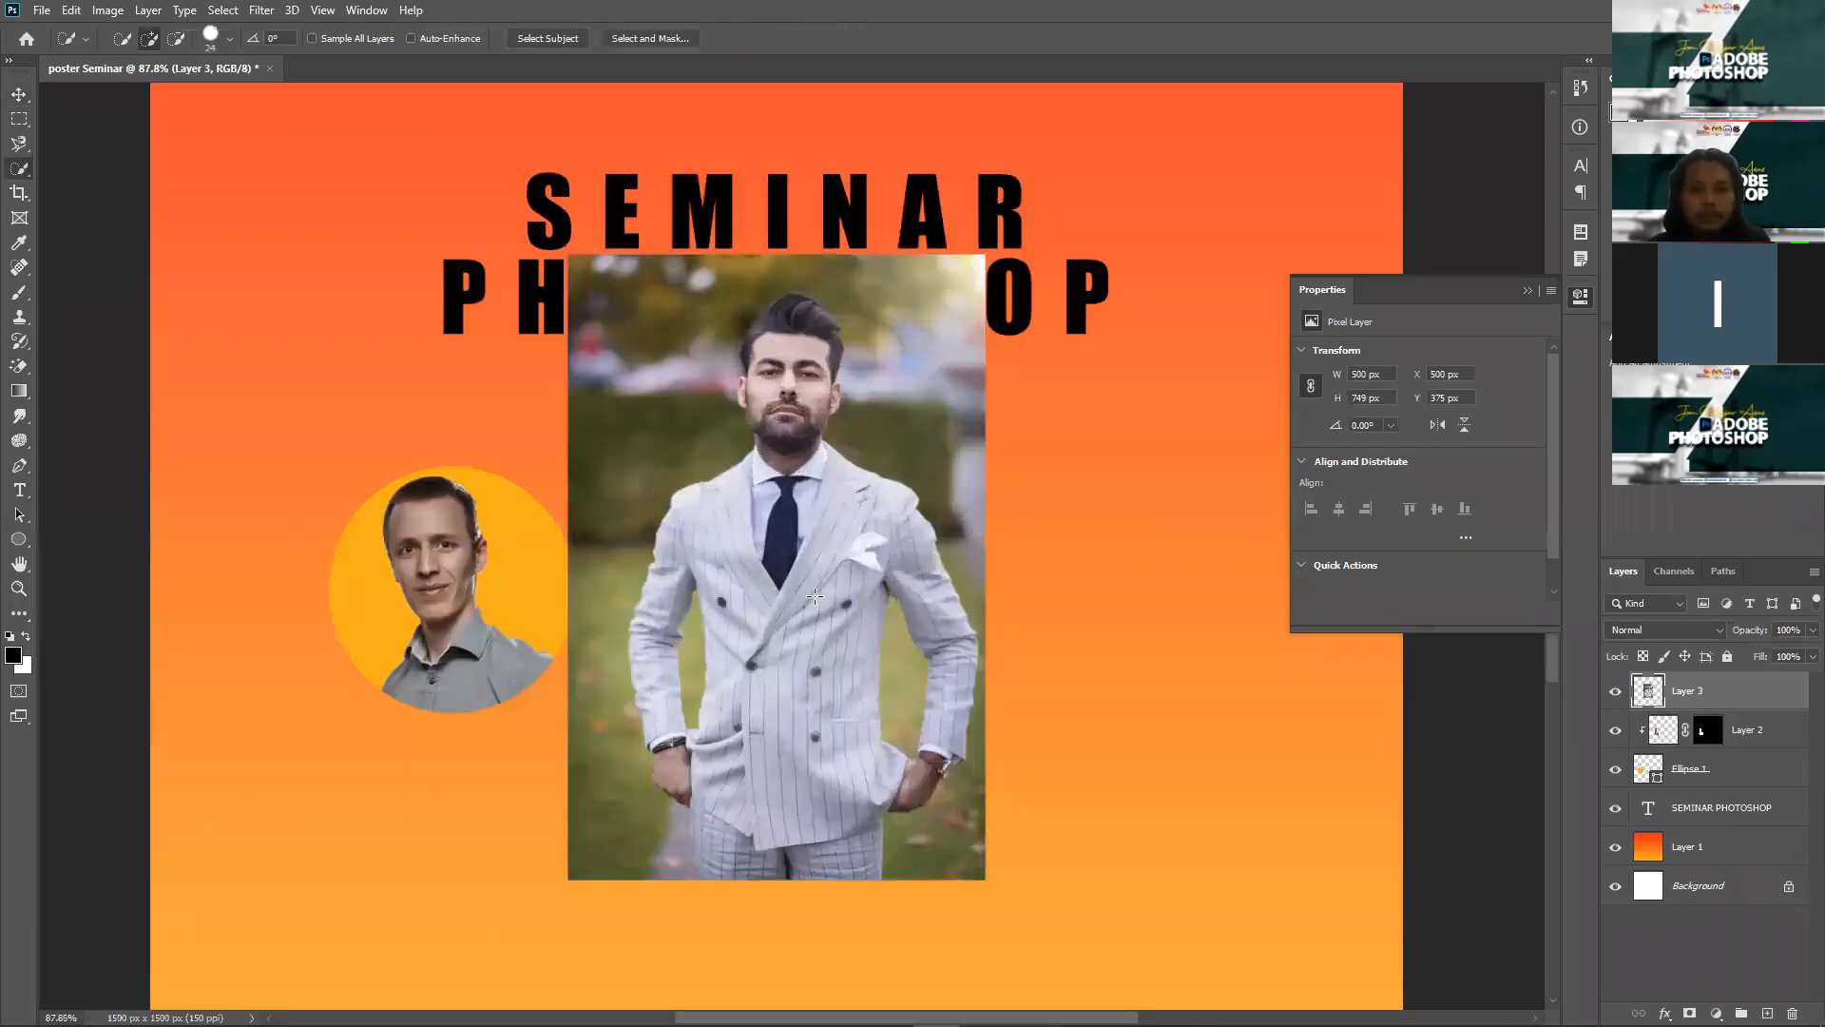
pyautogui.scroll(1, 798, 546)
pyautogui.moveTo(788, 240)
pyautogui.mouseDown()
pyautogui.moveTo(740, 285)
pyautogui.moveTo(729, 337)
pyautogui.mouseUp()
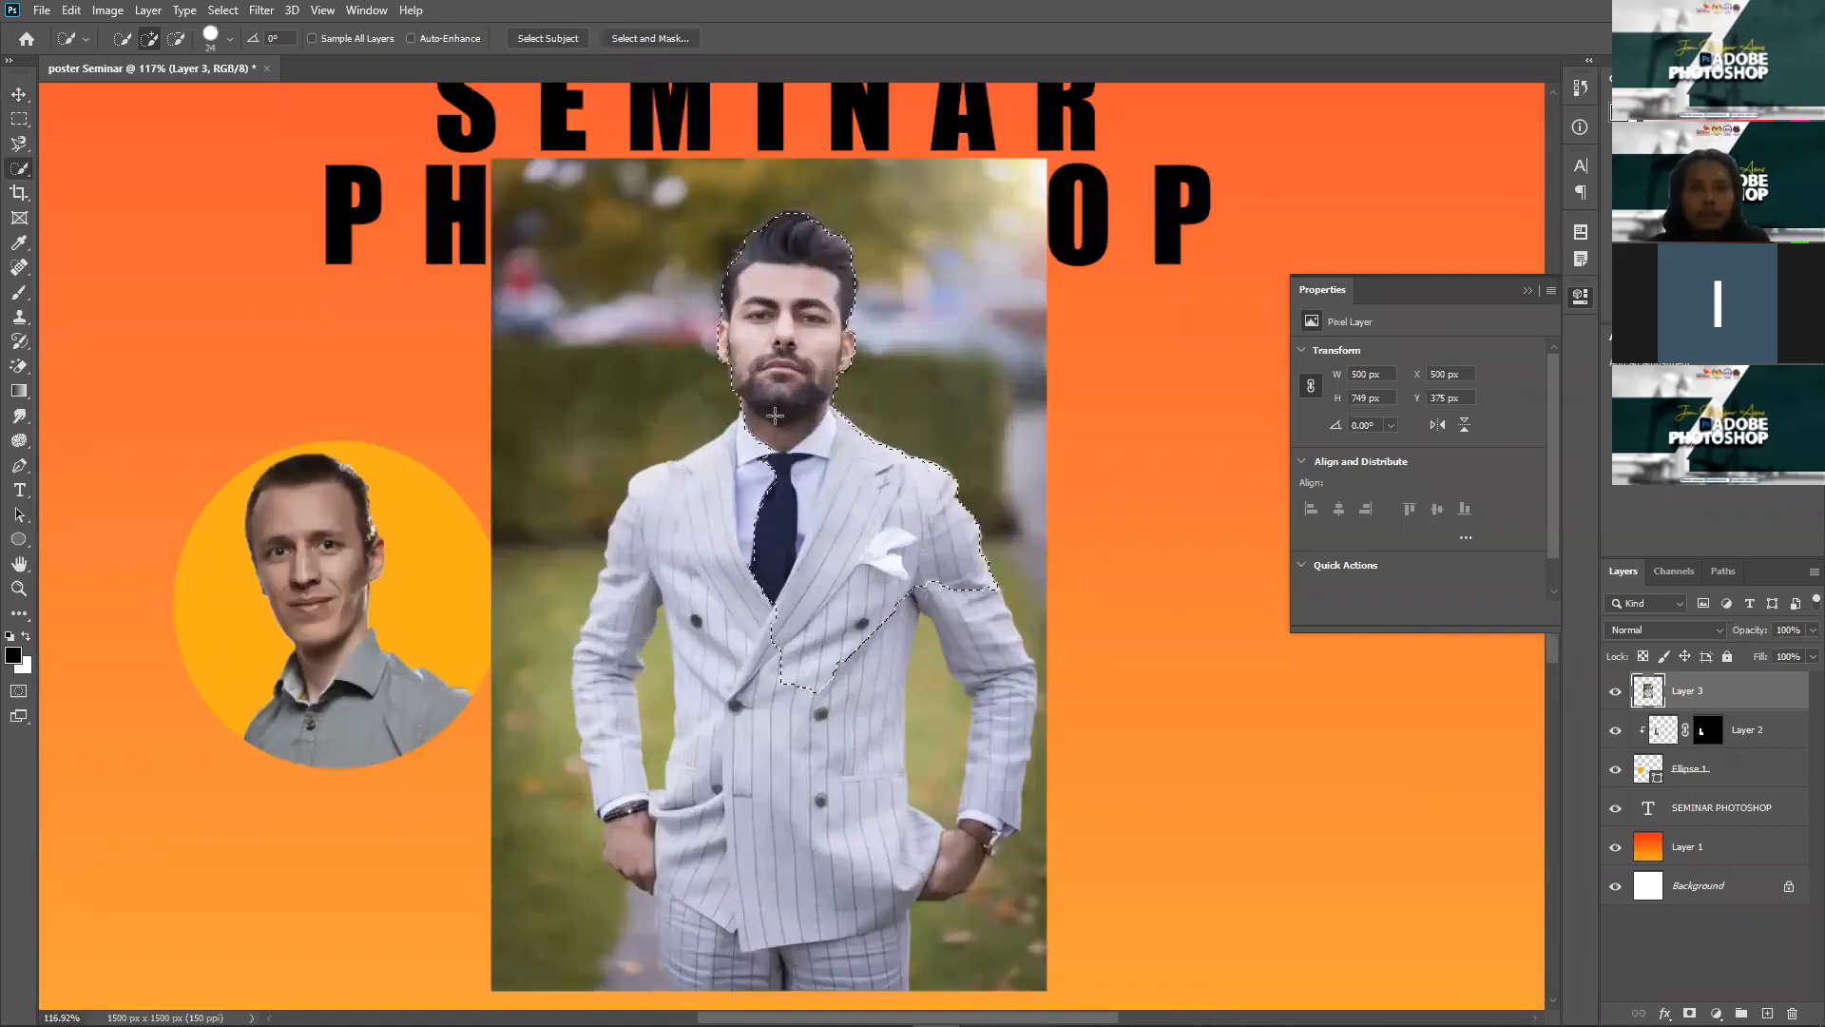
pyautogui.moveTo(634, 768)
pyautogui.mouseDown()
pyautogui.moveTo(700, 806)
pyautogui.moveTo(820, 822)
pyautogui.moveTo(842, 866)
pyautogui.moveTo(724, 944)
pyautogui.moveTo(818, 852)
pyautogui.moveTo(942, 780)
pyautogui.moveTo(970, 718)
pyautogui.moveTo(972, 740)
pyautogui.moveTo(872, 786)
pyautogui.moveTo(821, 985)
pyautogui.moveTo(895, 929)
pyautogui.mouseUp()
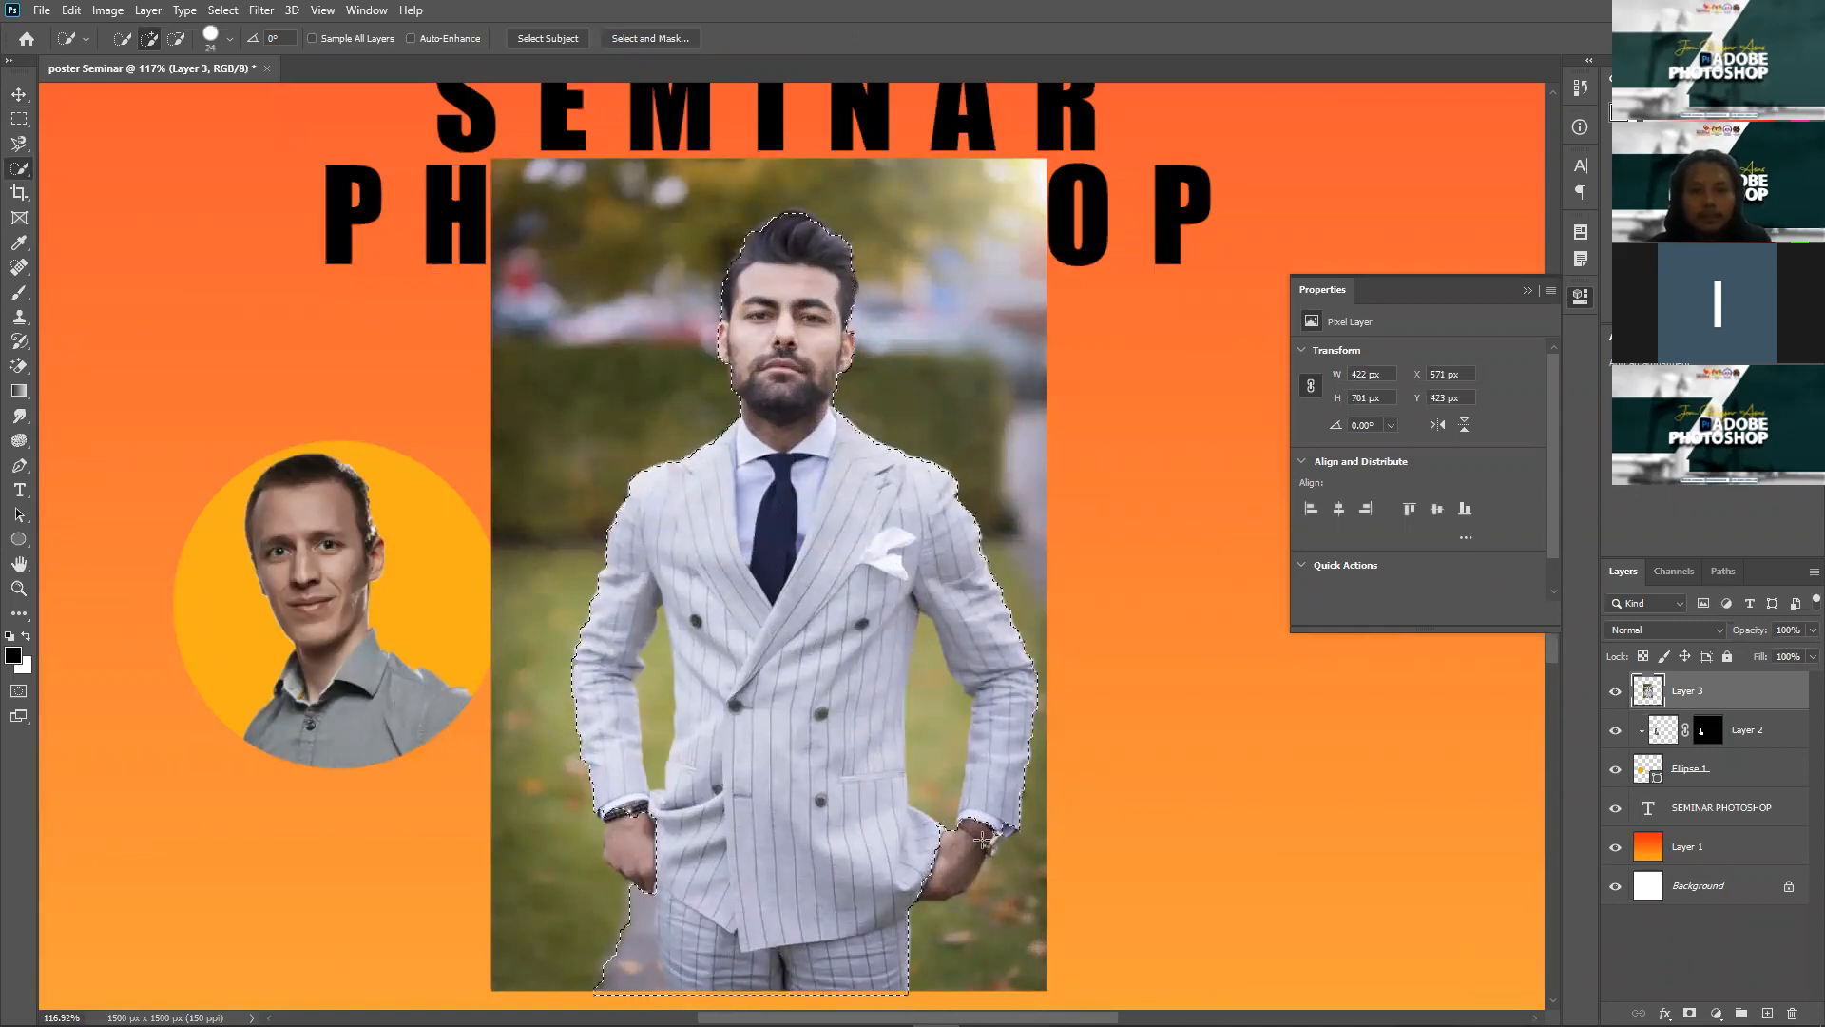
# Step: Remove the strip beside his hand from the selection, then mask away the background
pyautogui.scroll(1, 965, 839)
pyautogui.moveTo(538, 943); pyautogui.dragTo(545, 933)
pyautogui.scroll(1, 545, 931)
pyautogui.scroll(5, 538, 746)
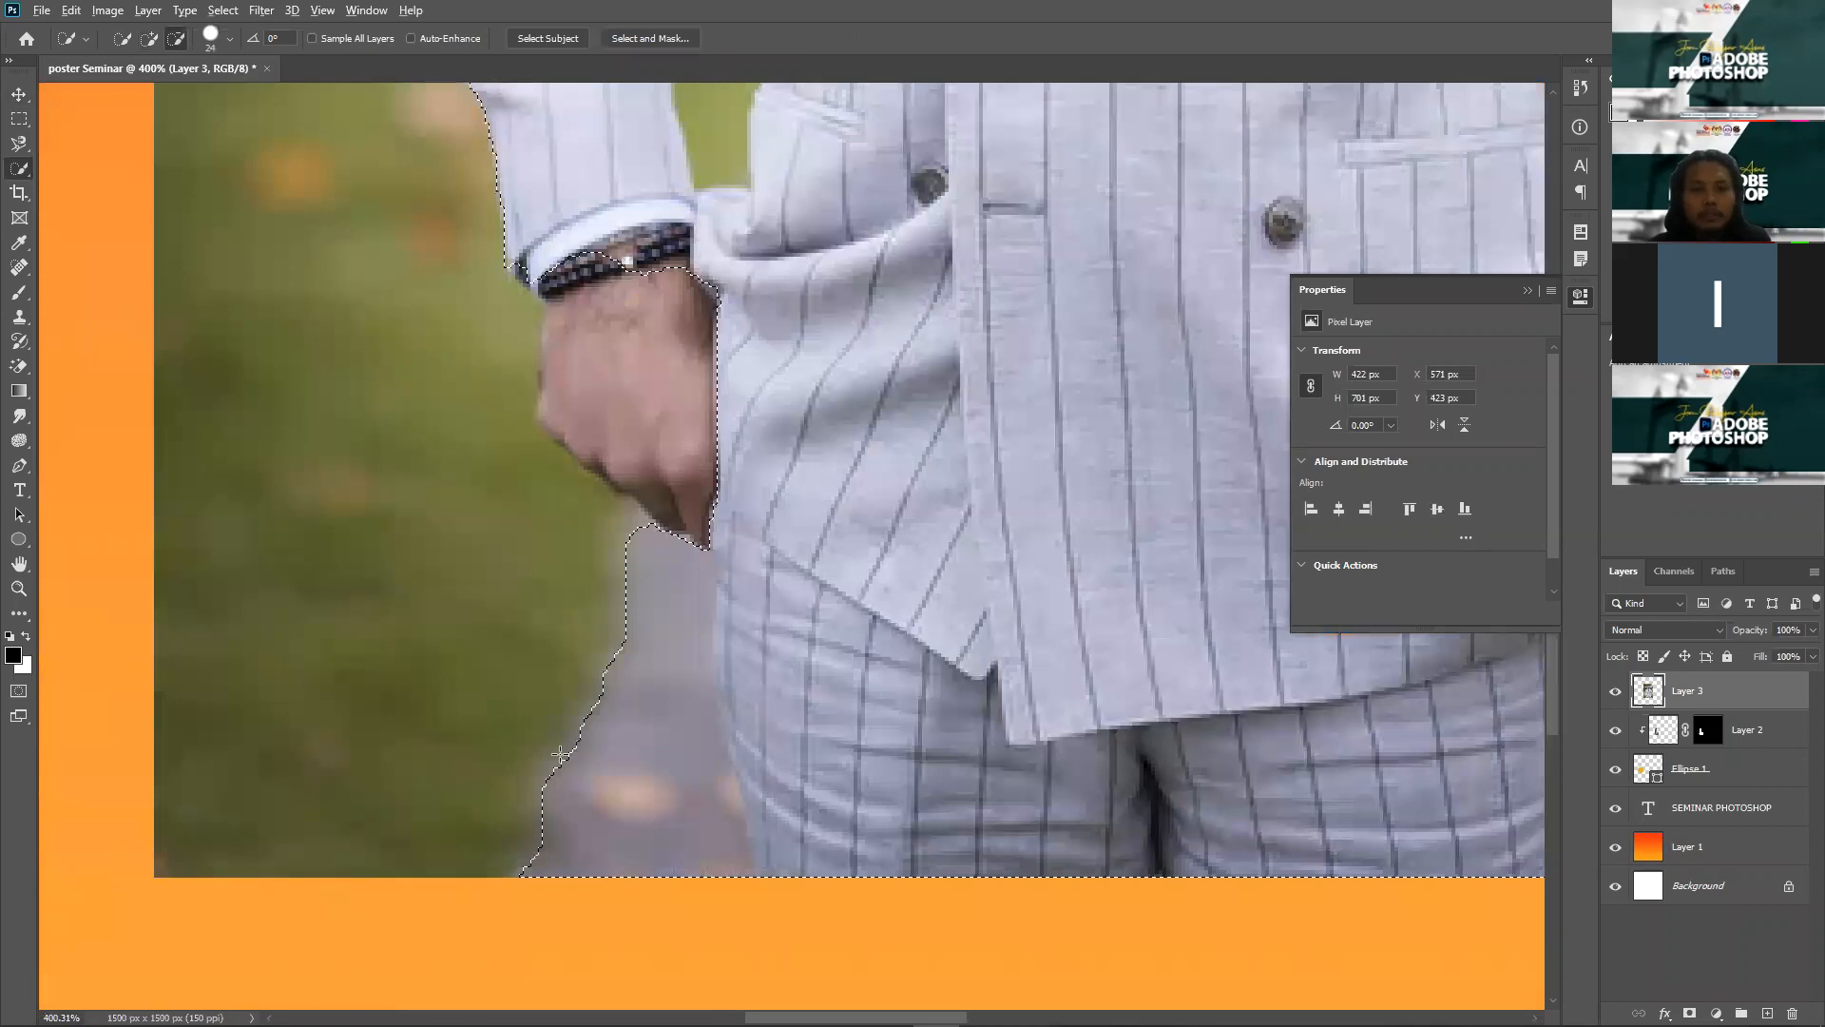
pyautogui.keyDown('alt'); pyautogui.click(565, 757); pyautogui.keyUp('alt')
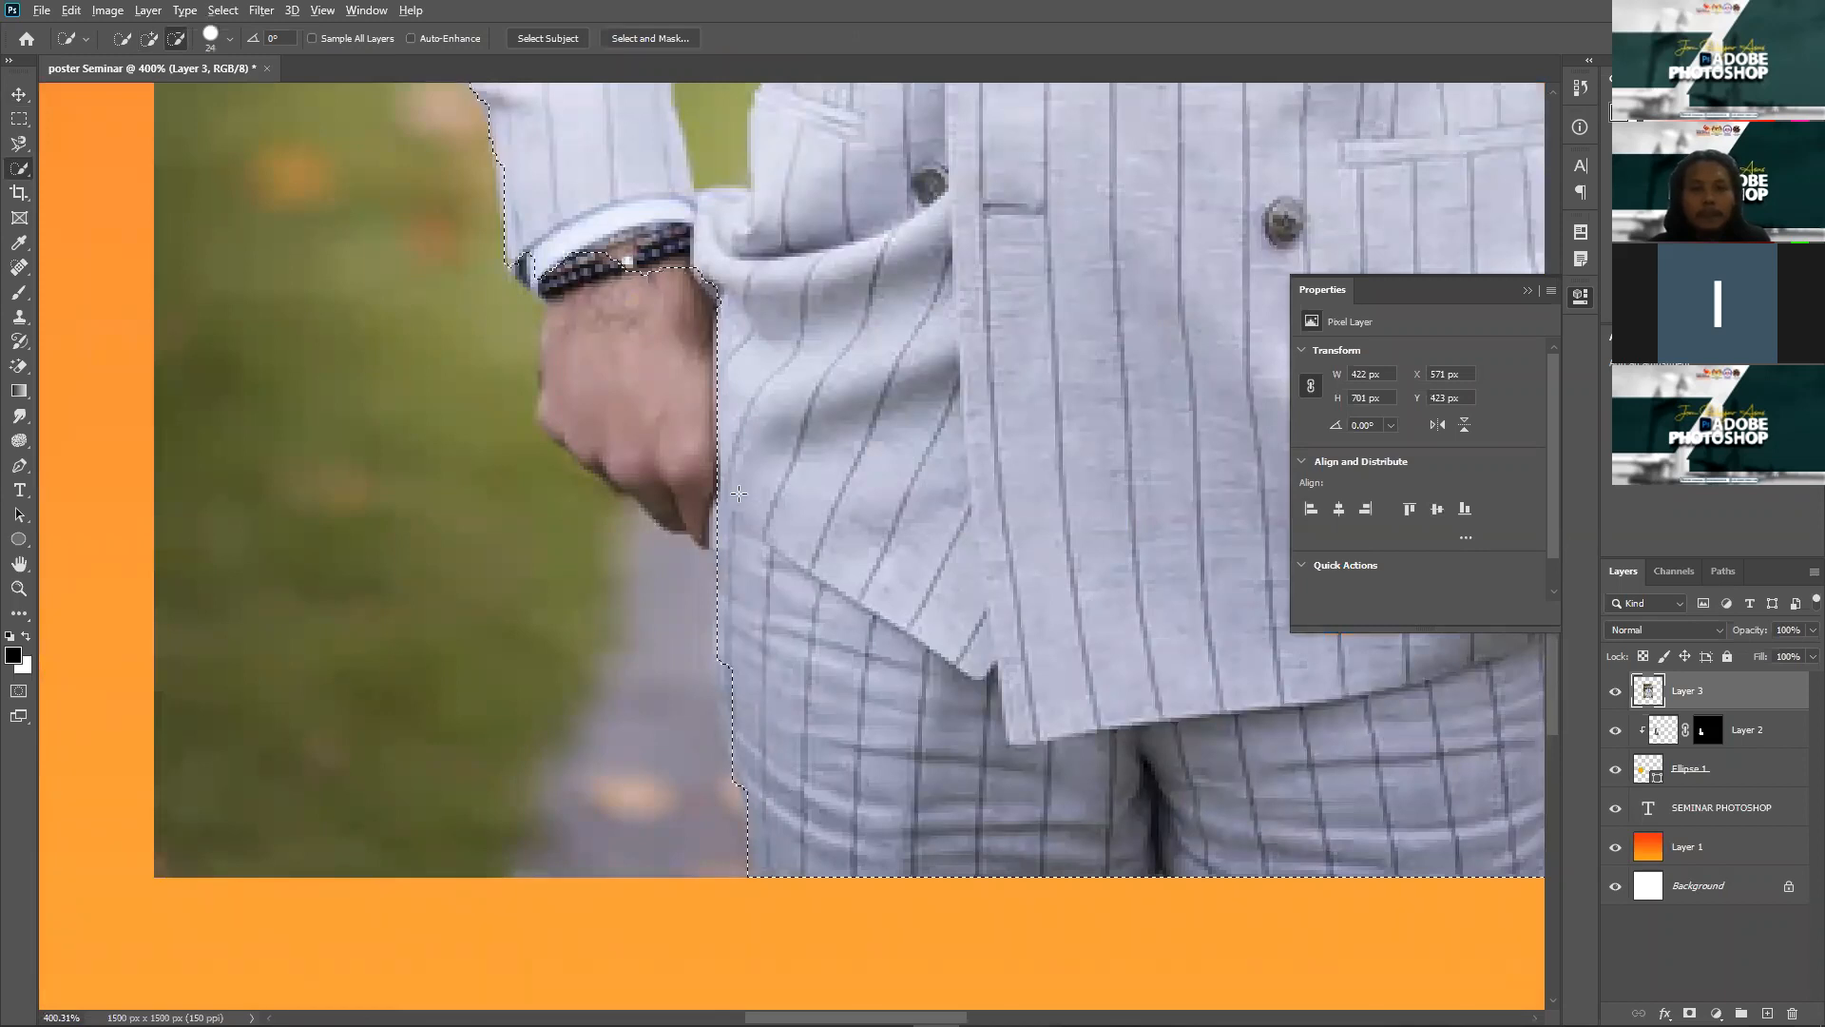
pyautogui.scroll(-4, 770, 509)
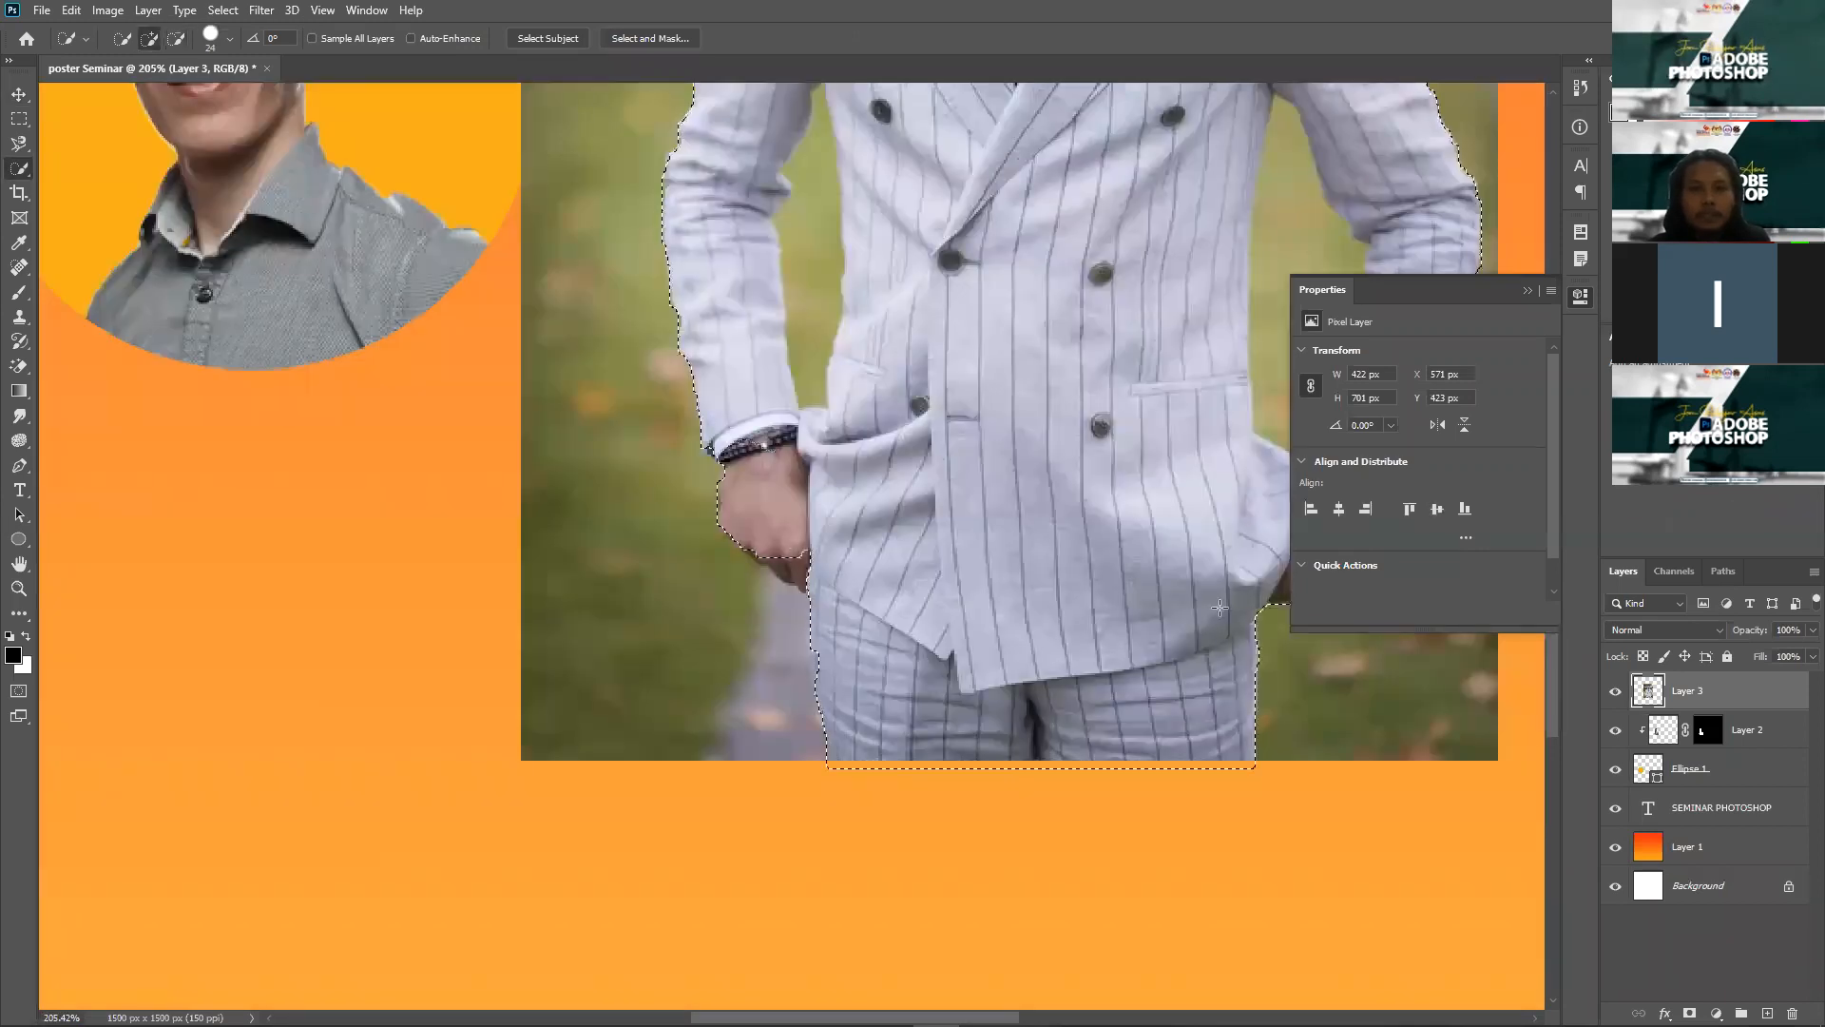
pyautogui.click(1689, 1014)
pyautogui.scroll(-3, 1221, 647)
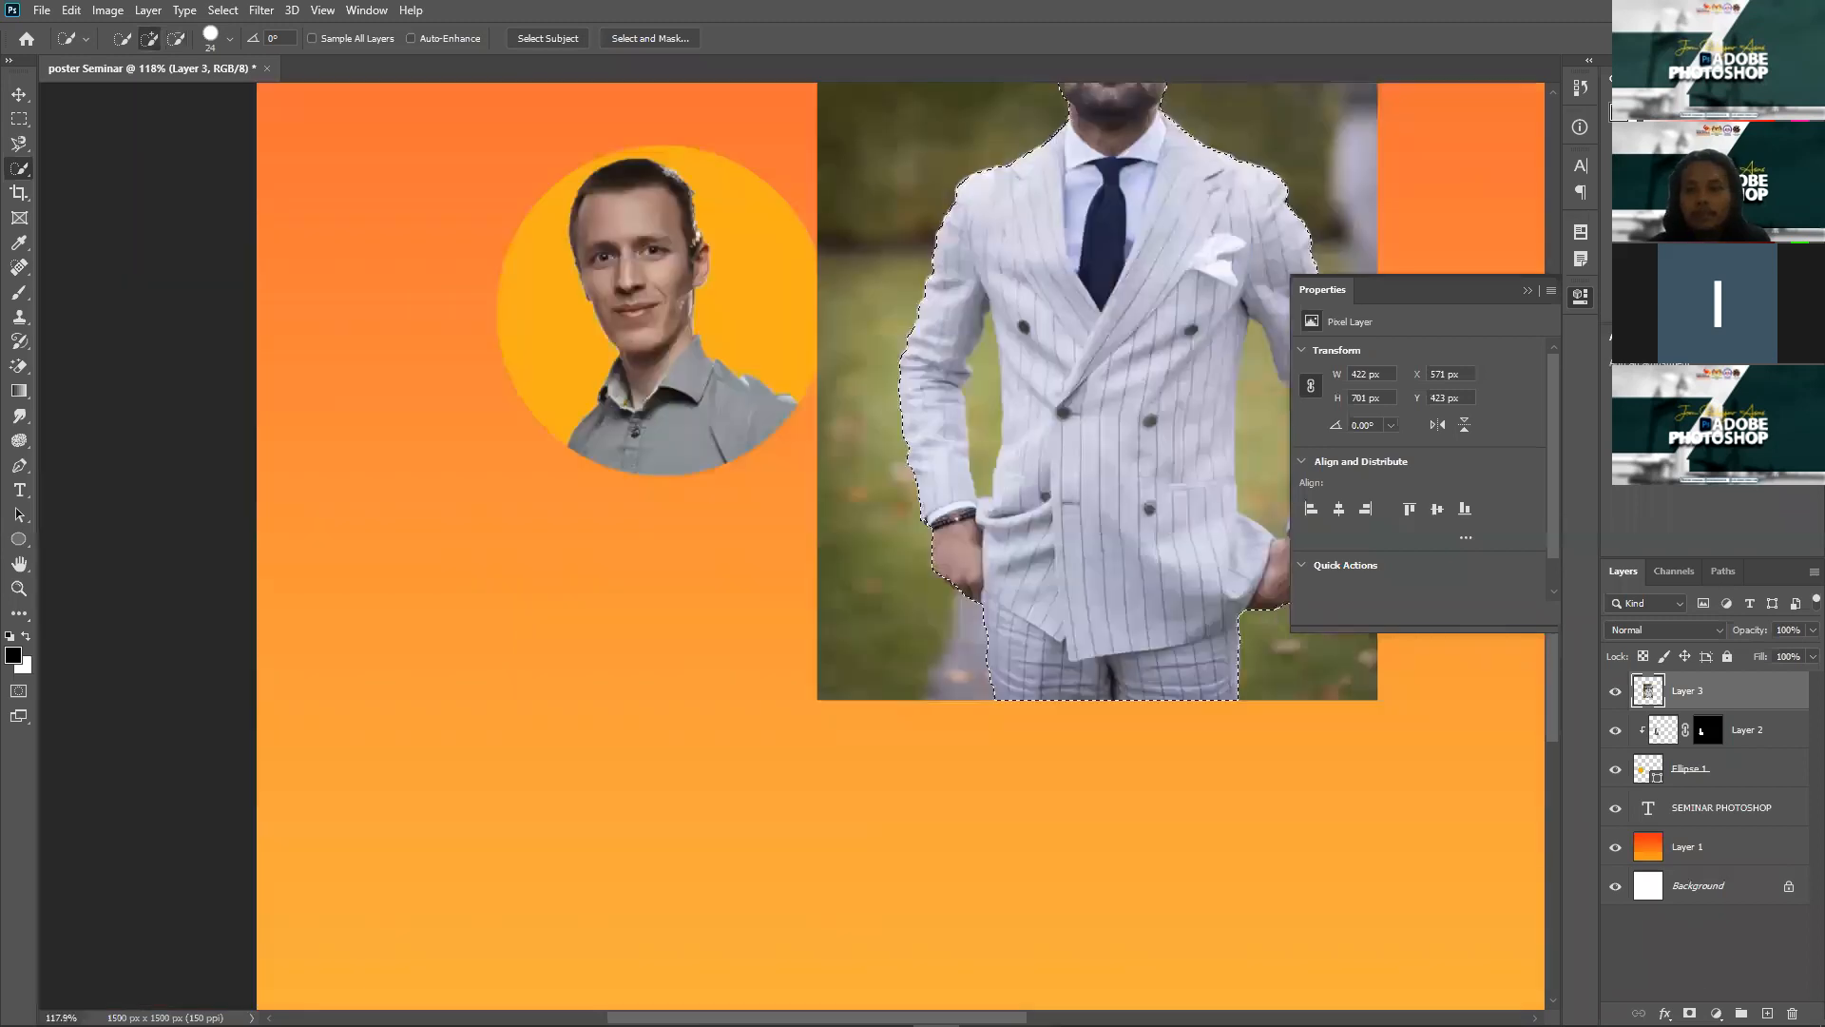
# Step: Mask out the two green gaps beside the man's arms, deselect and fit the poster in view
pyautogui.scroll(-2, 1165, 509)
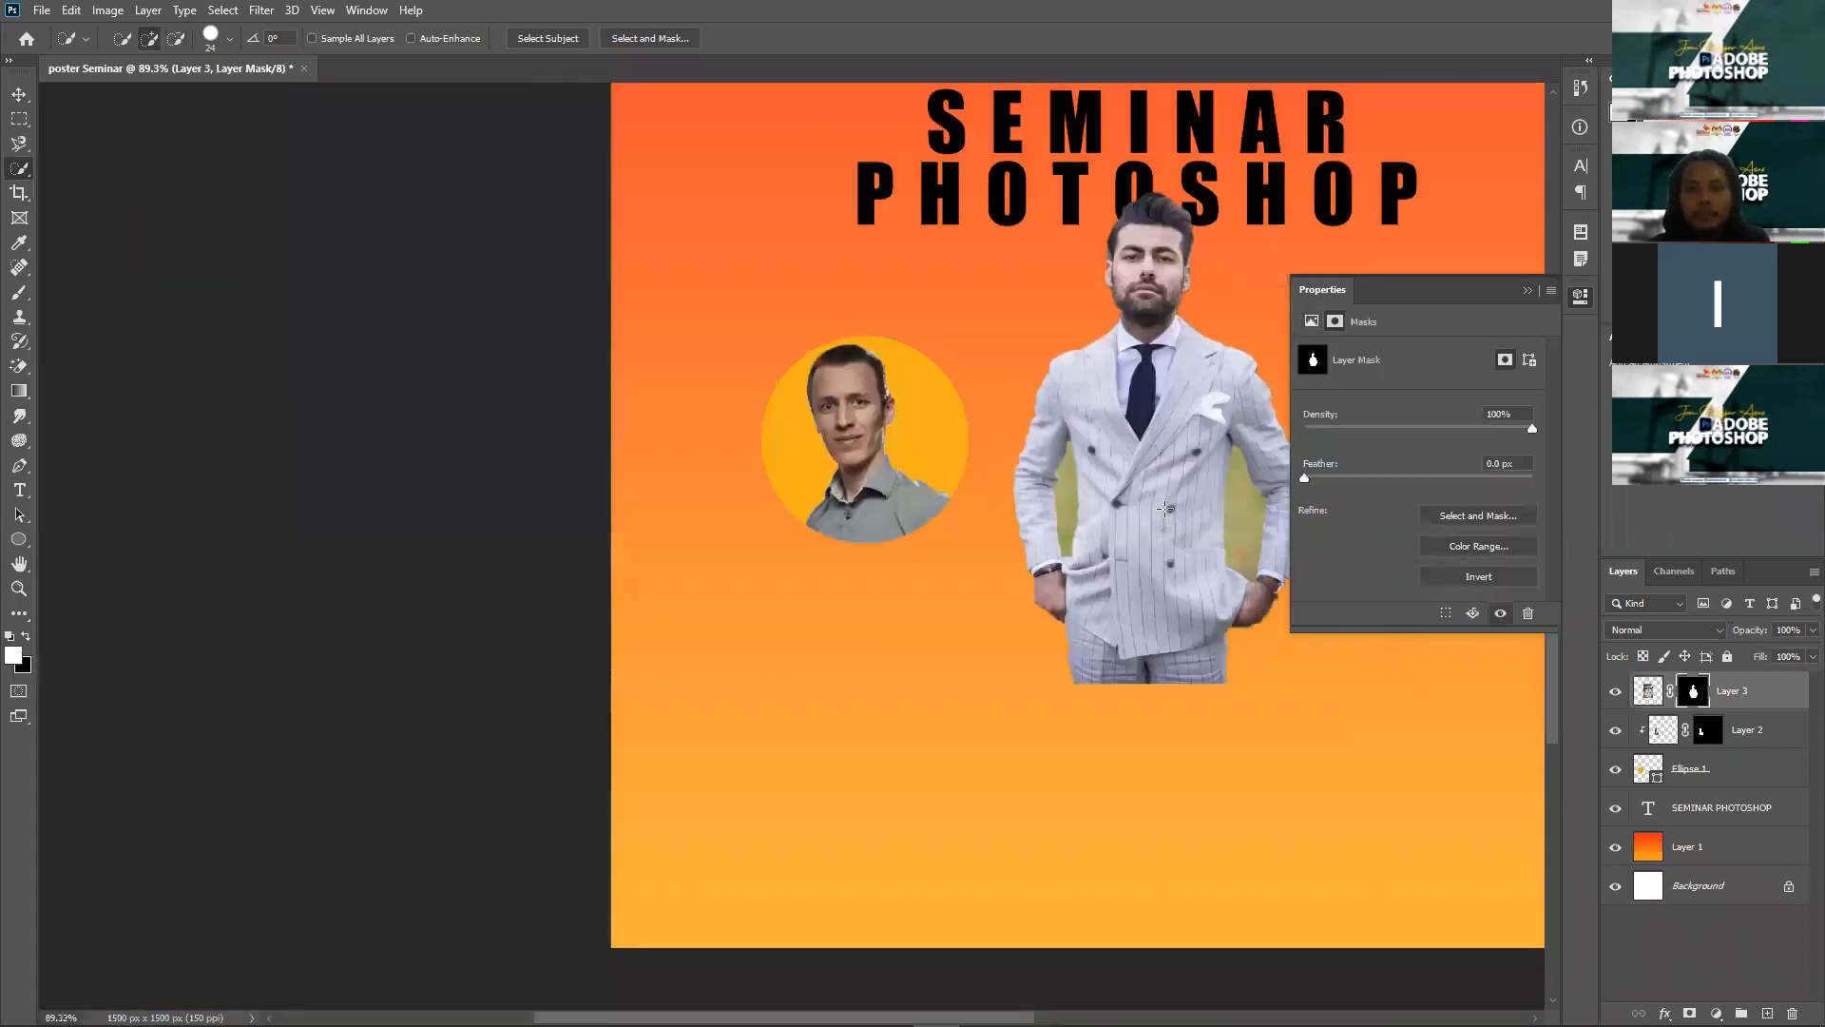
pyautogui.scroll(3, 1264, 524)
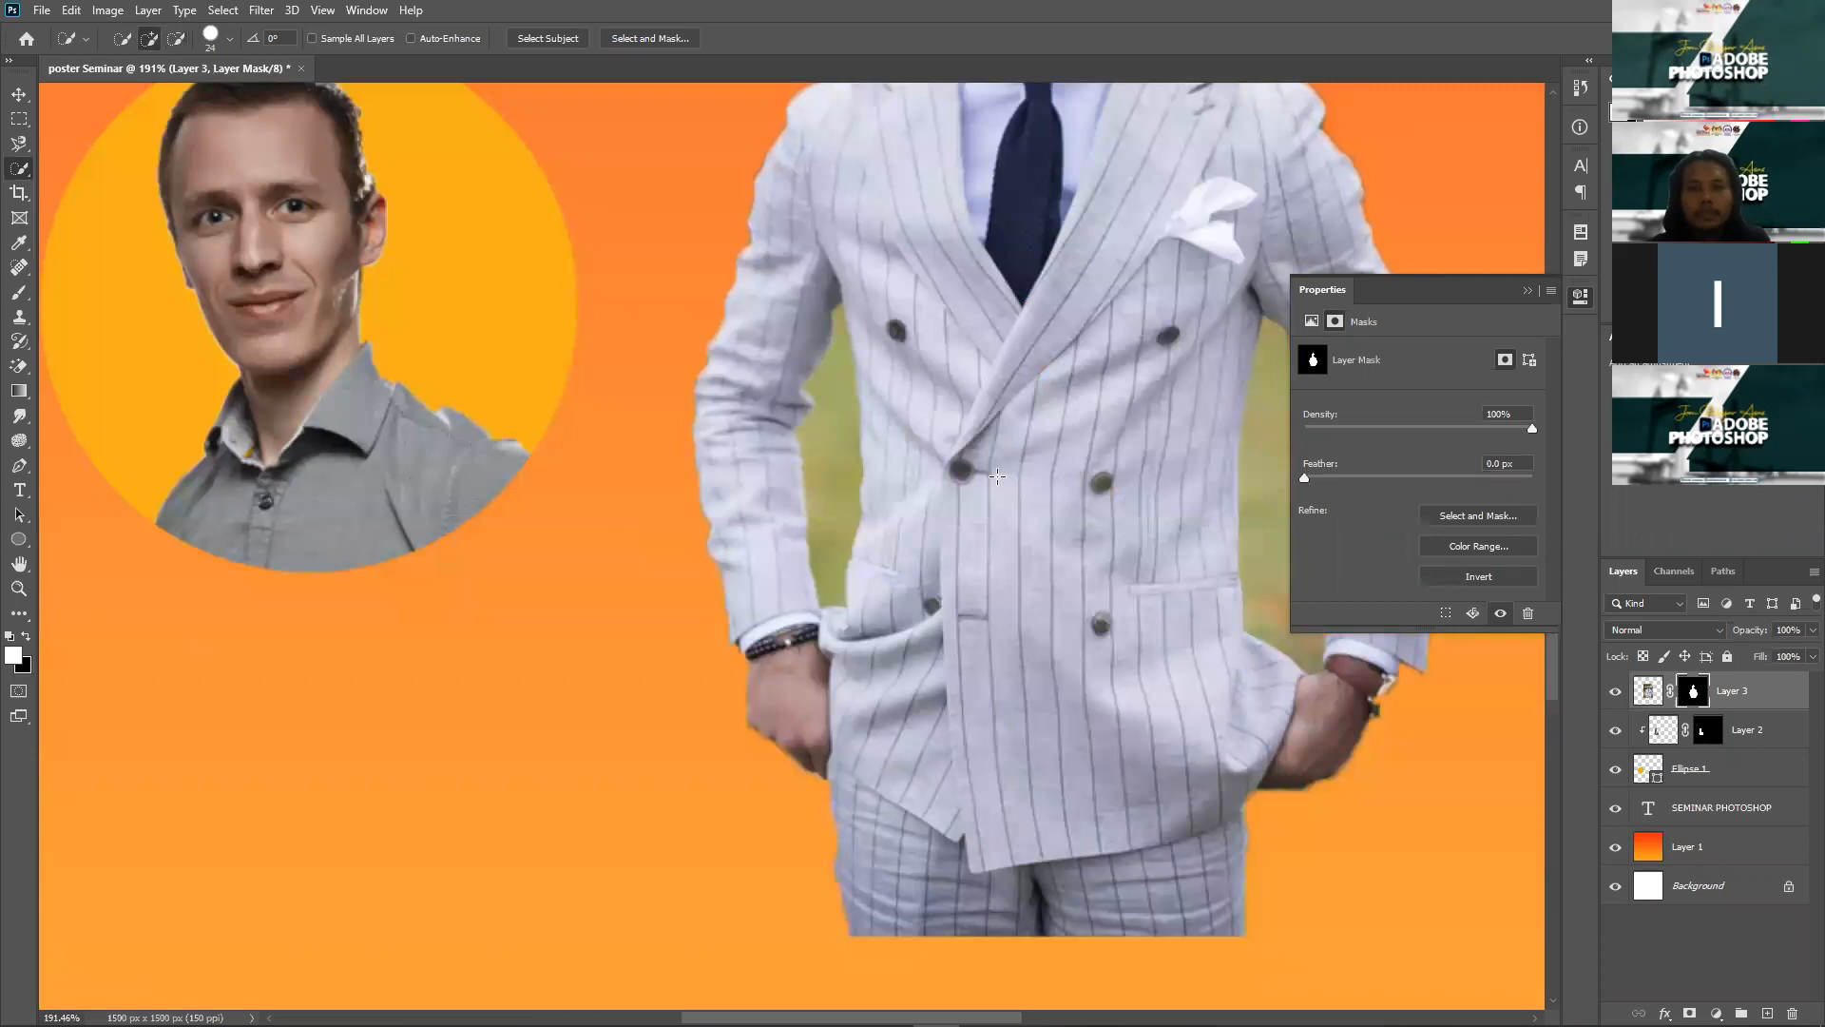
pyautogui.moveTo(839, 372); pyautogui.dragTo(829, 570)
pyautogui.moveTo(1262, 498); pyautogui.dragTo(1273, 608)
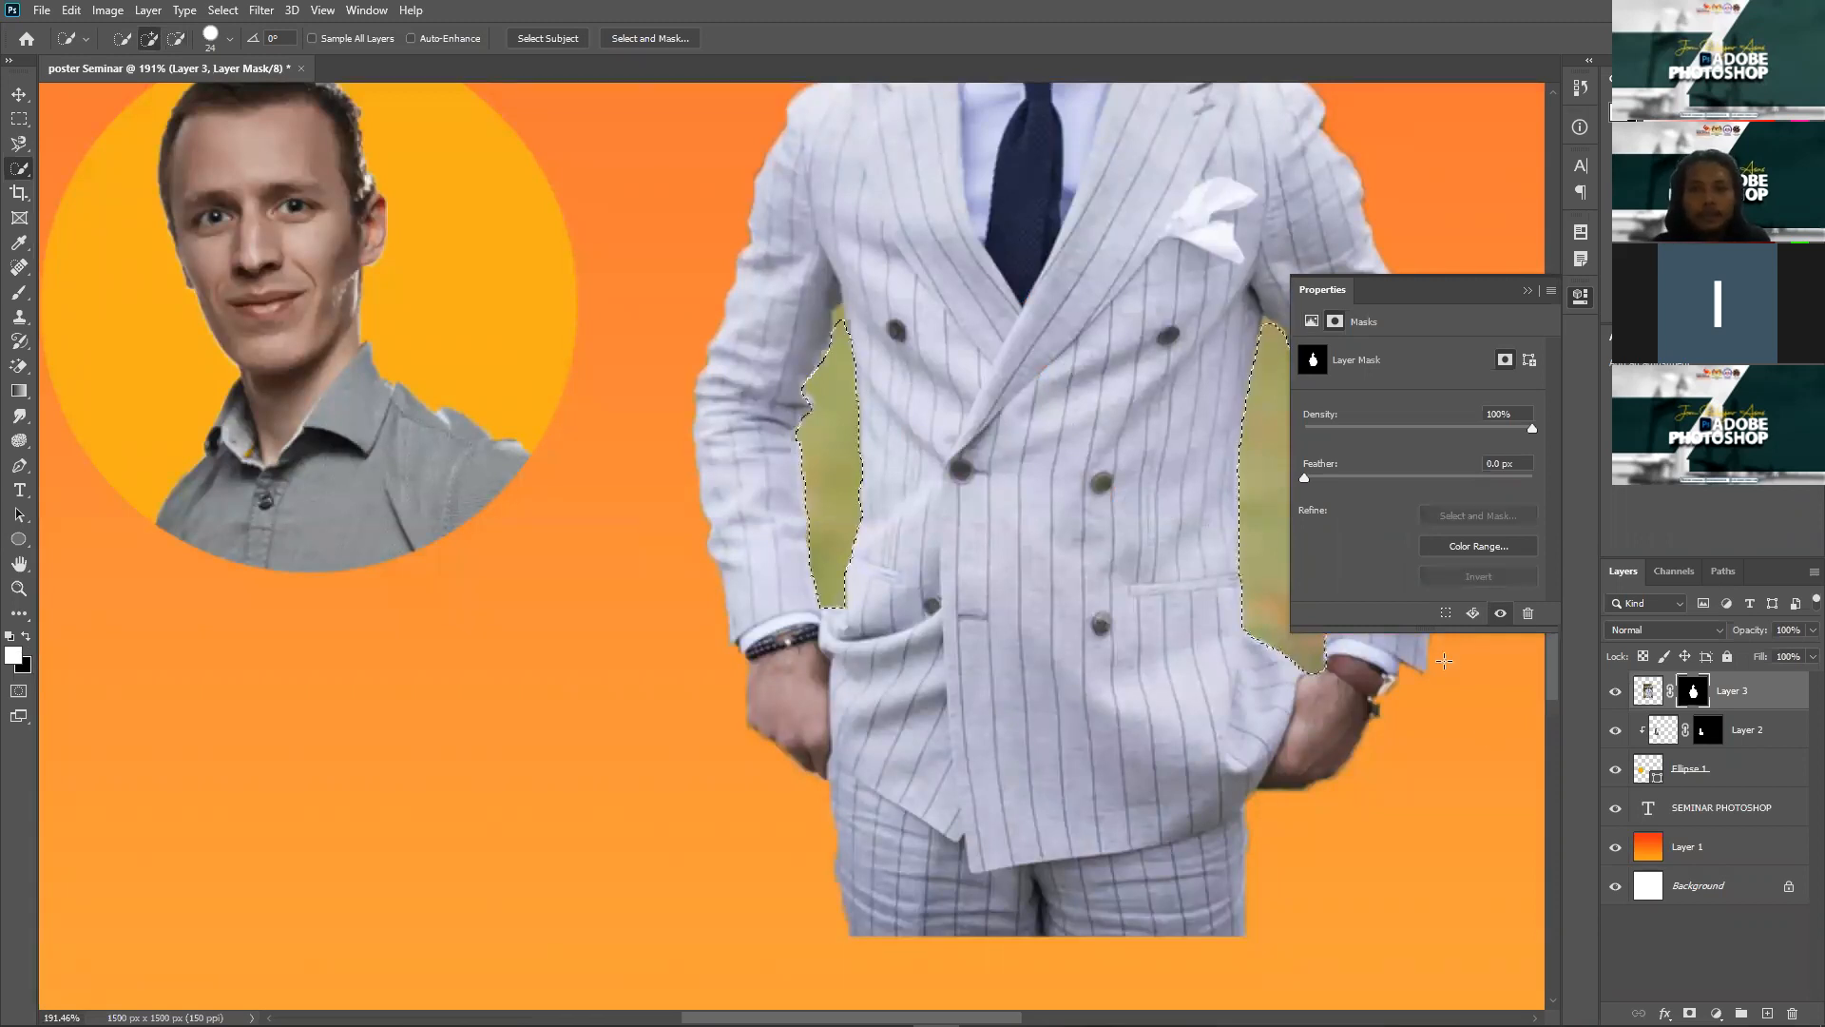
pyautogui.press('Delete')
pyautogui.hotkey('ctrl', 'd')
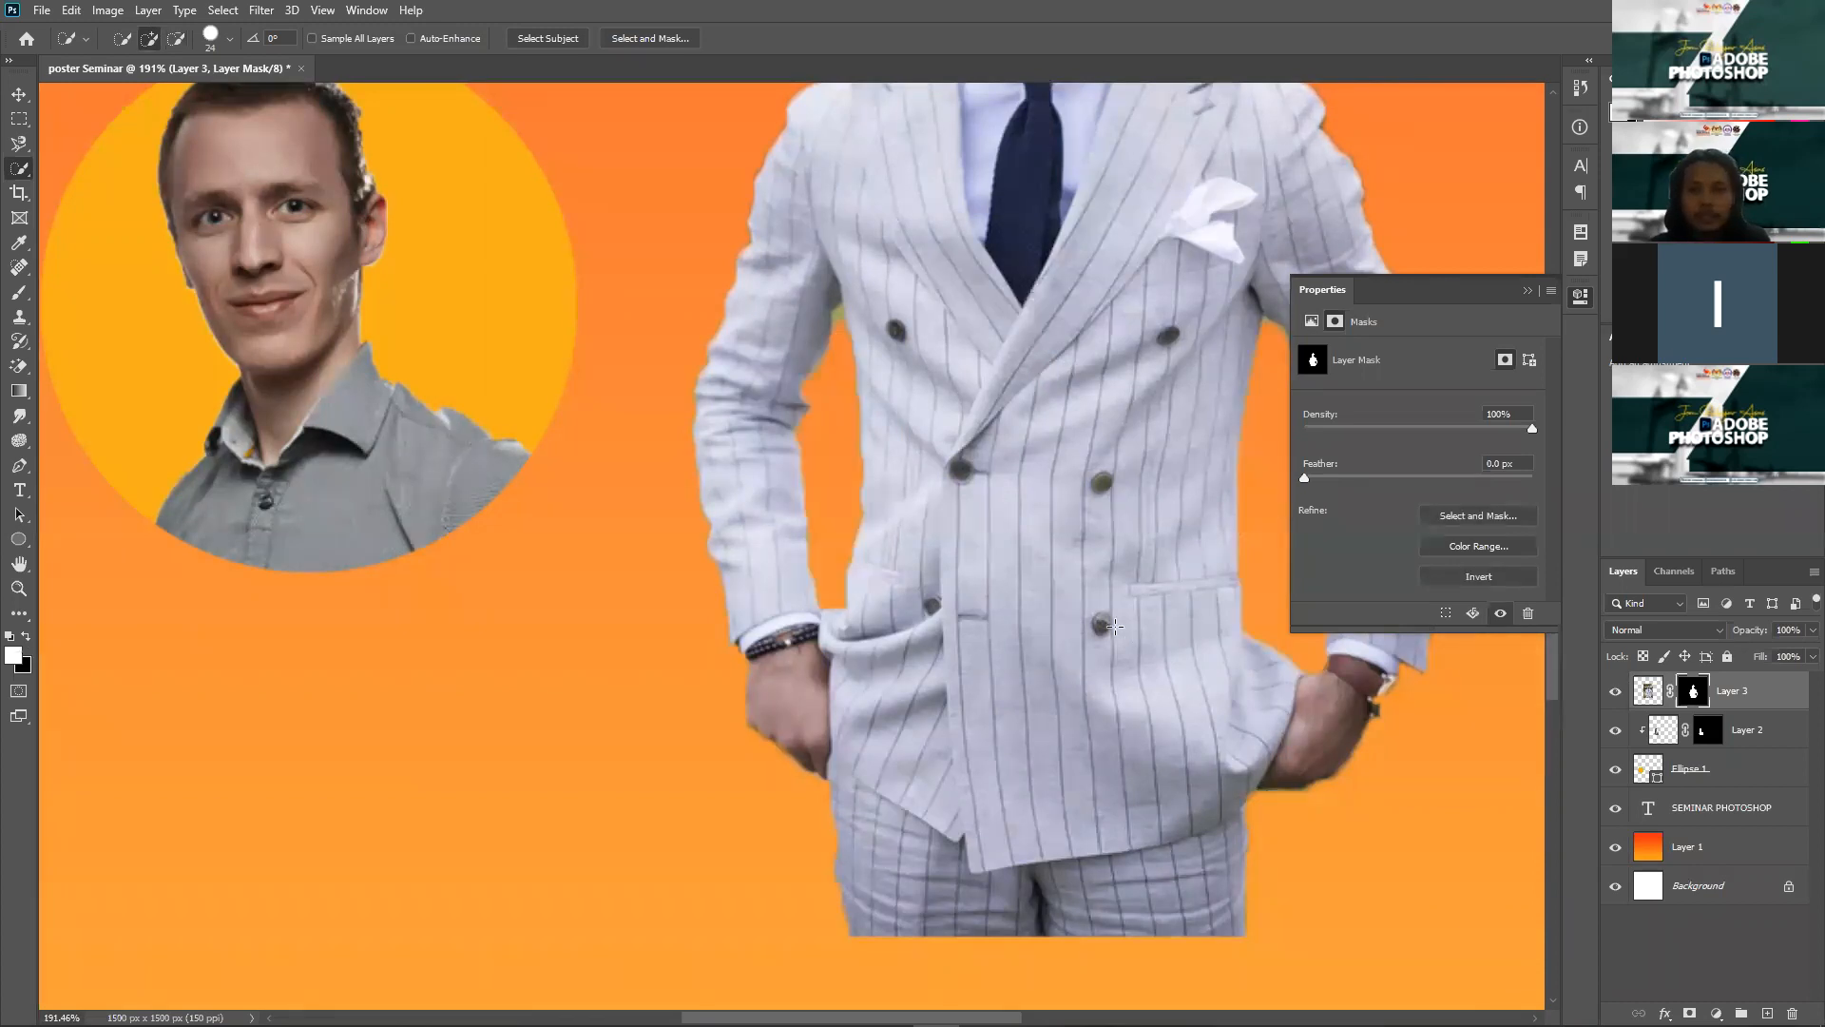
pyautogui.hotkey('ctrl', '0')
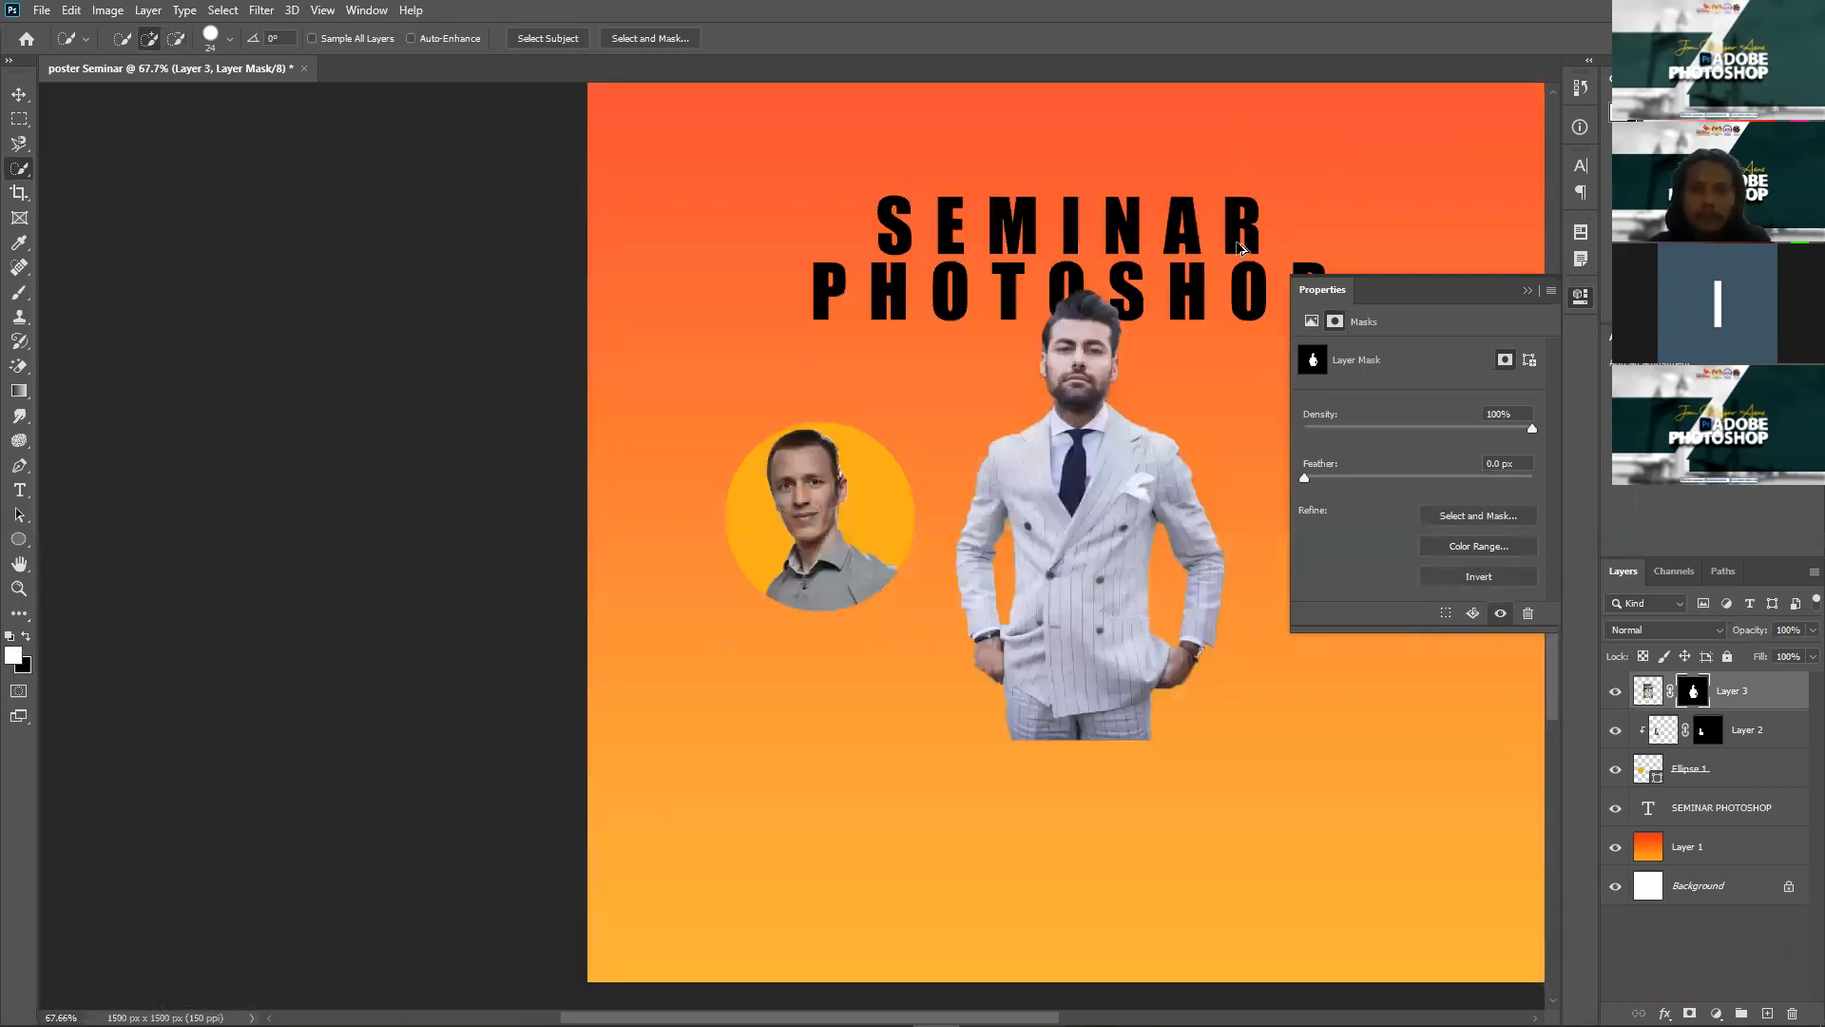
# Step: Scale the suited man down about his centre
pyautogui.press('v')
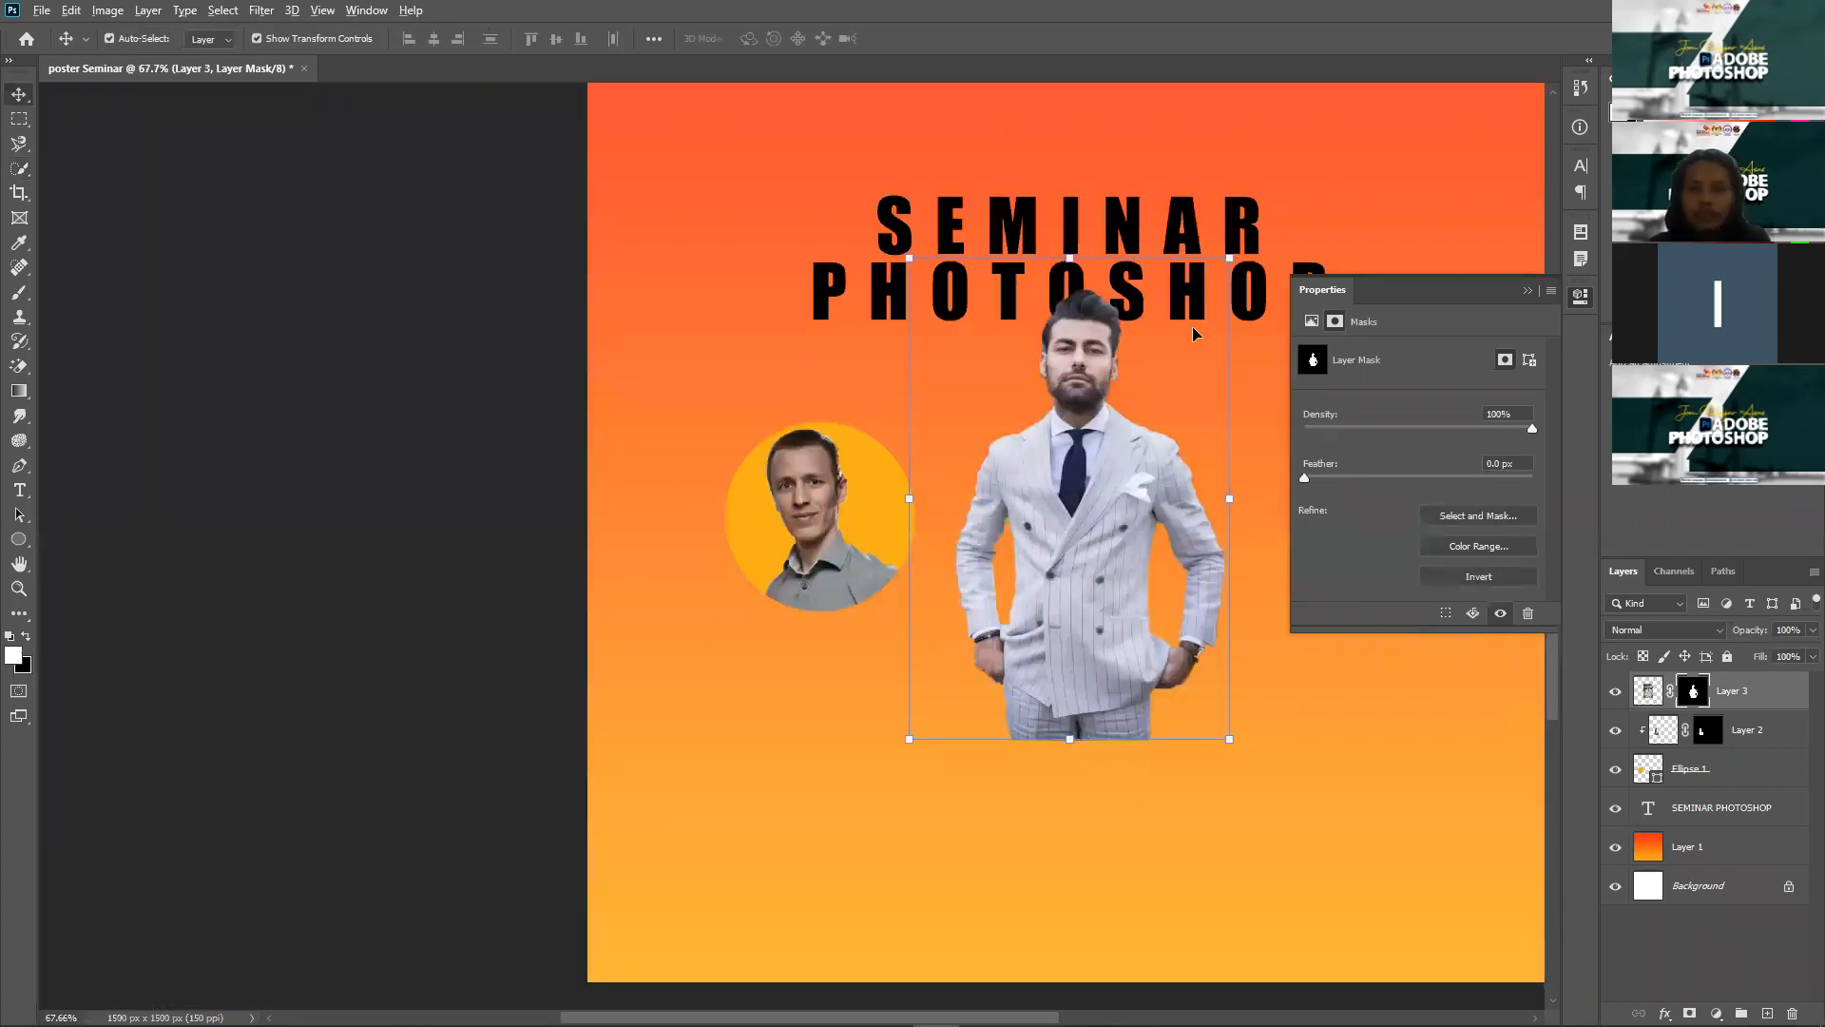
pyautogui.moveTo(1230, 259); pyautogui.dragTo(1190, 325)
pyautogui.press('Return')
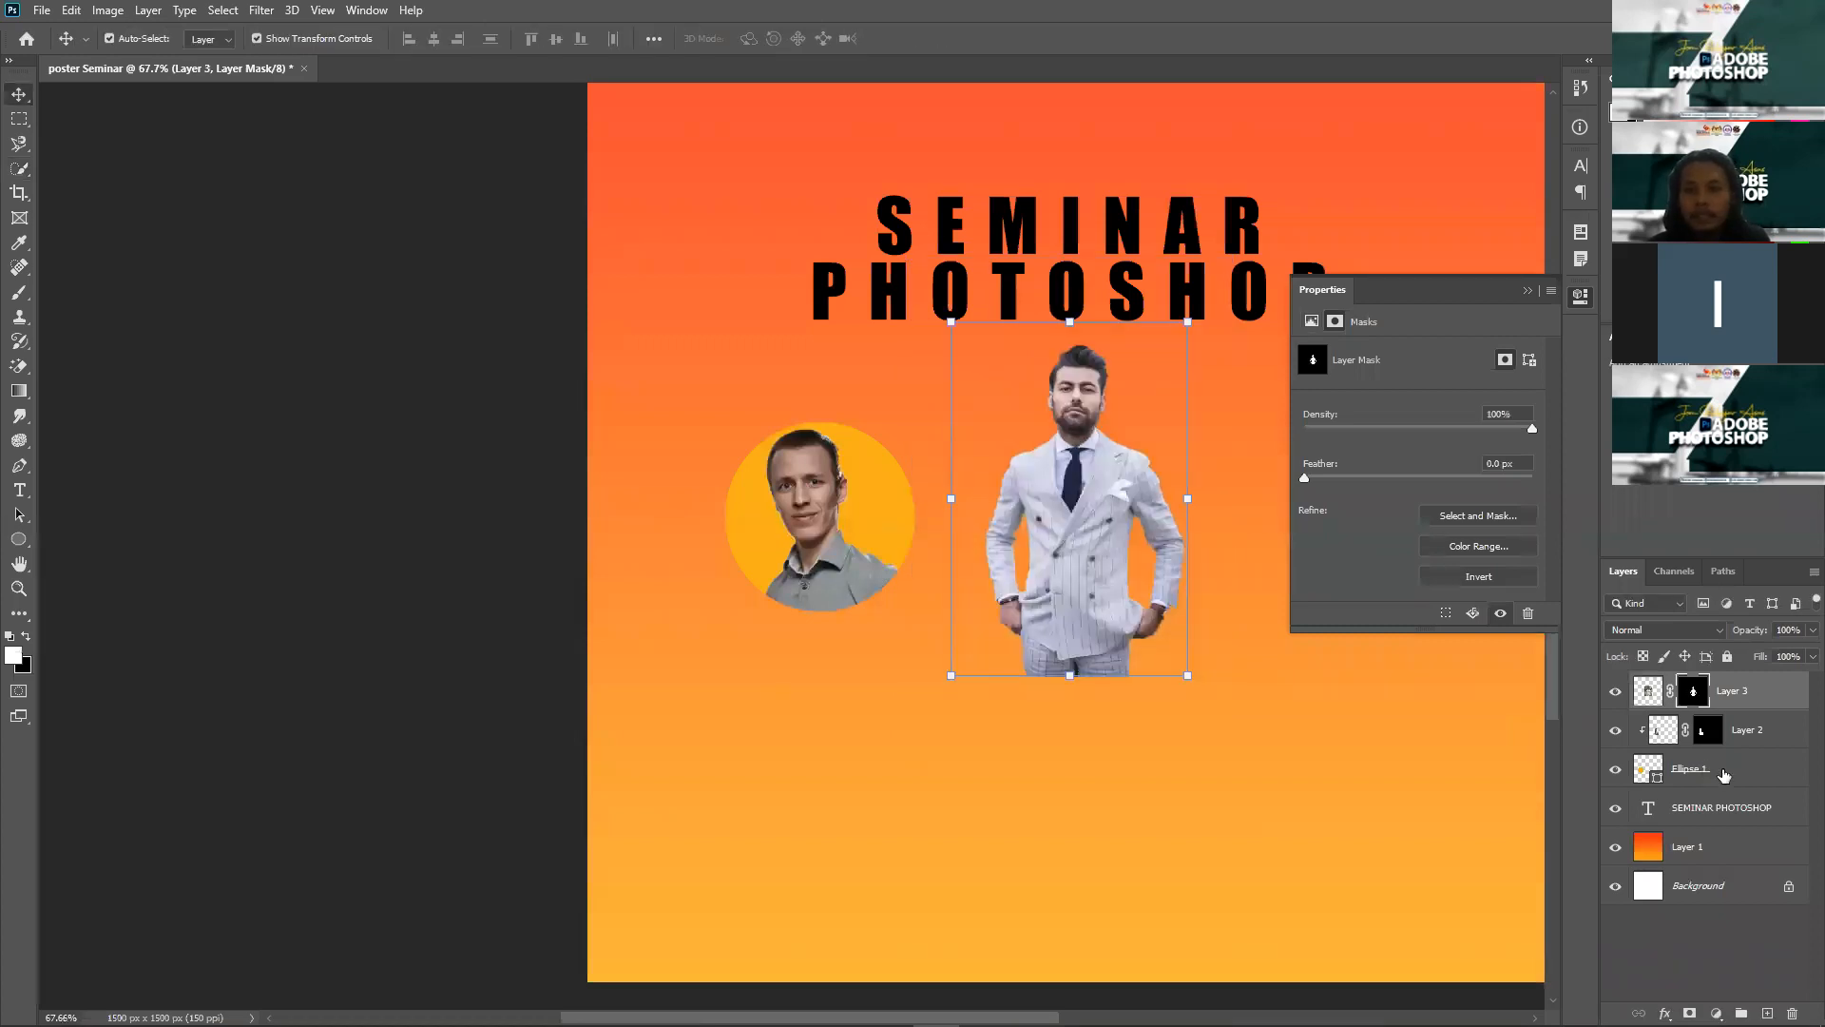
# Step: Try copying the yellow circle behind the man, then undo the attempt
pyautogui.click(1724, 775)
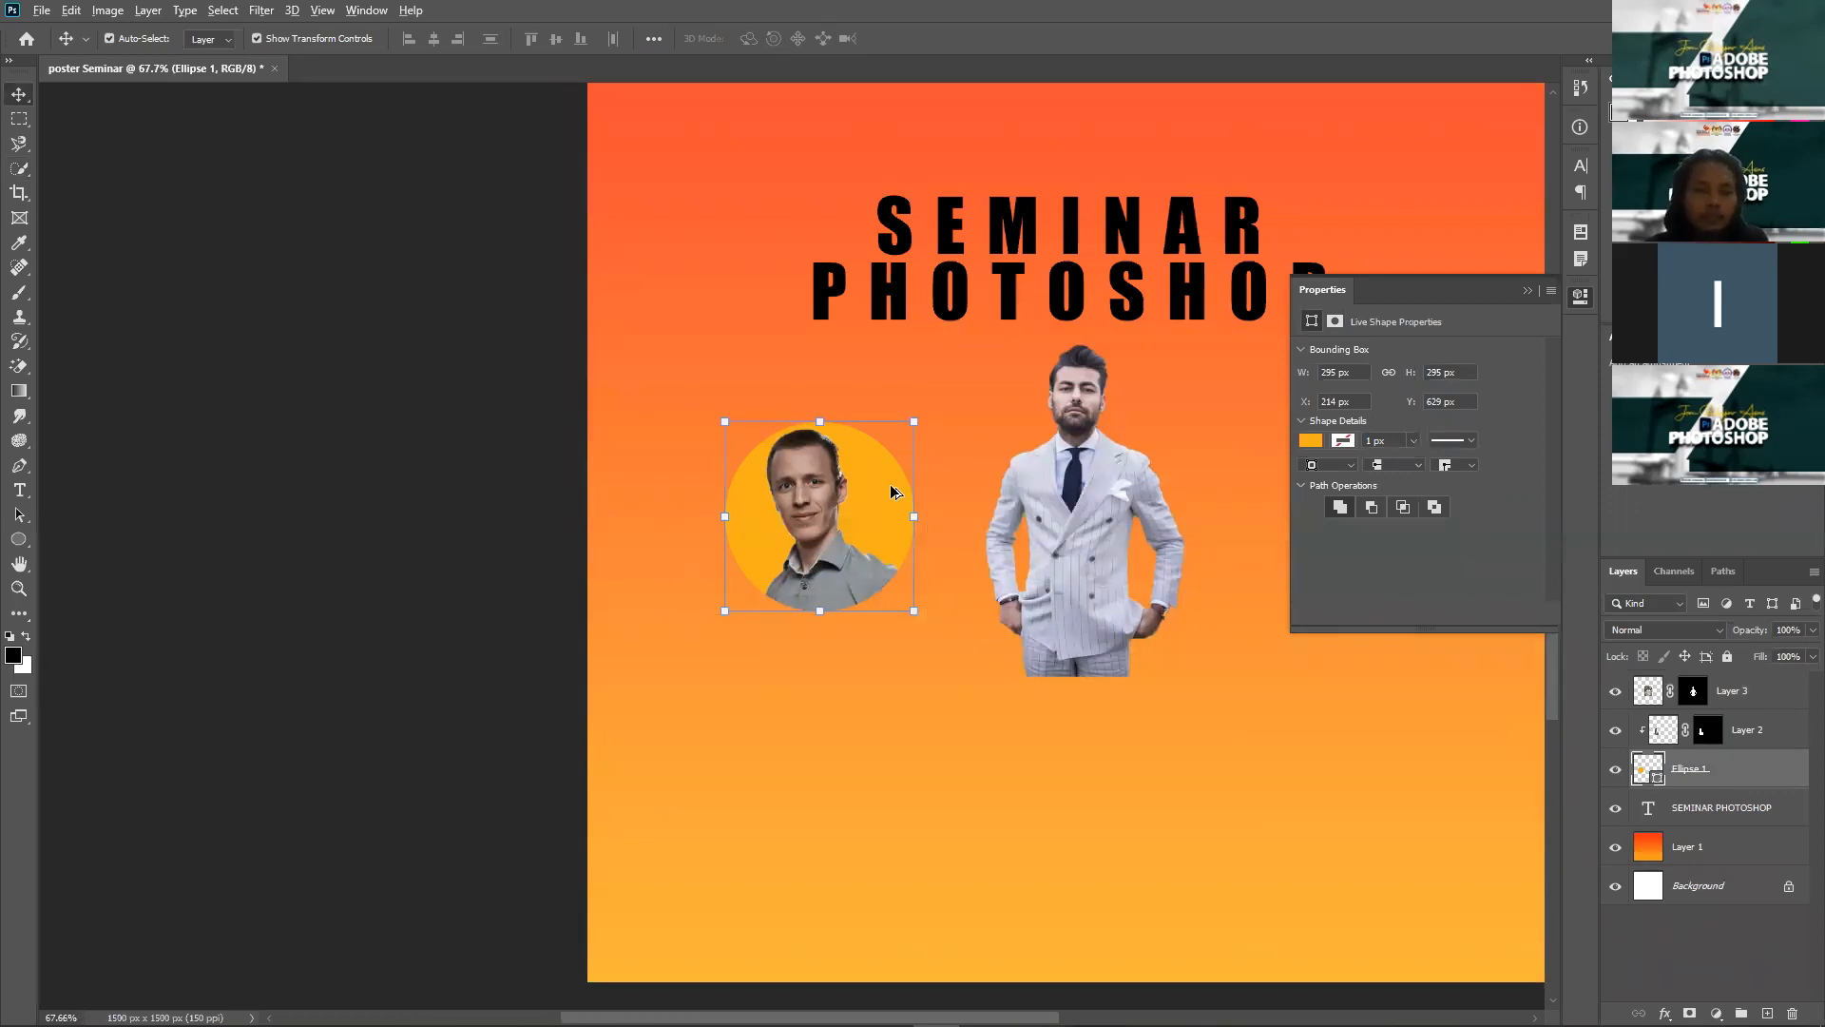
pyautogui.moveTo(889, 478); pyautogui.dragTo(1128, 470)
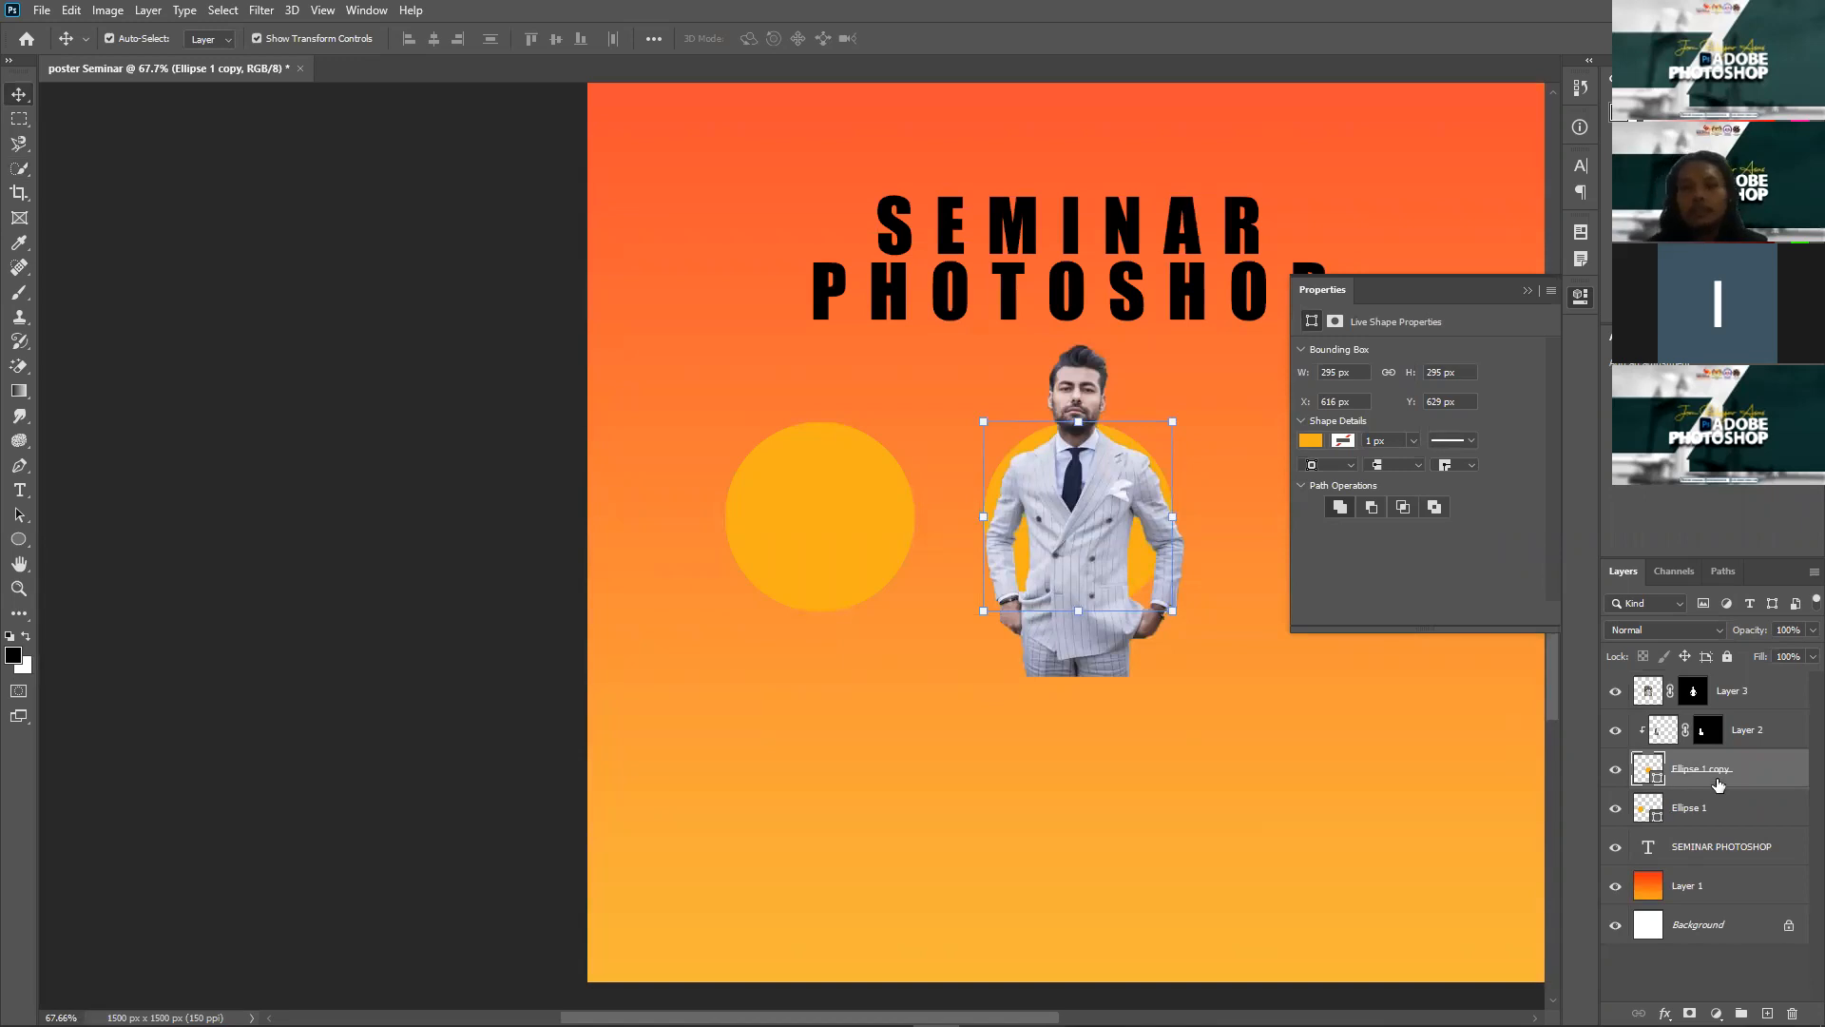
pyautogui.moveTo(1719, 766); pyautogui.dragTo(1744, 772)
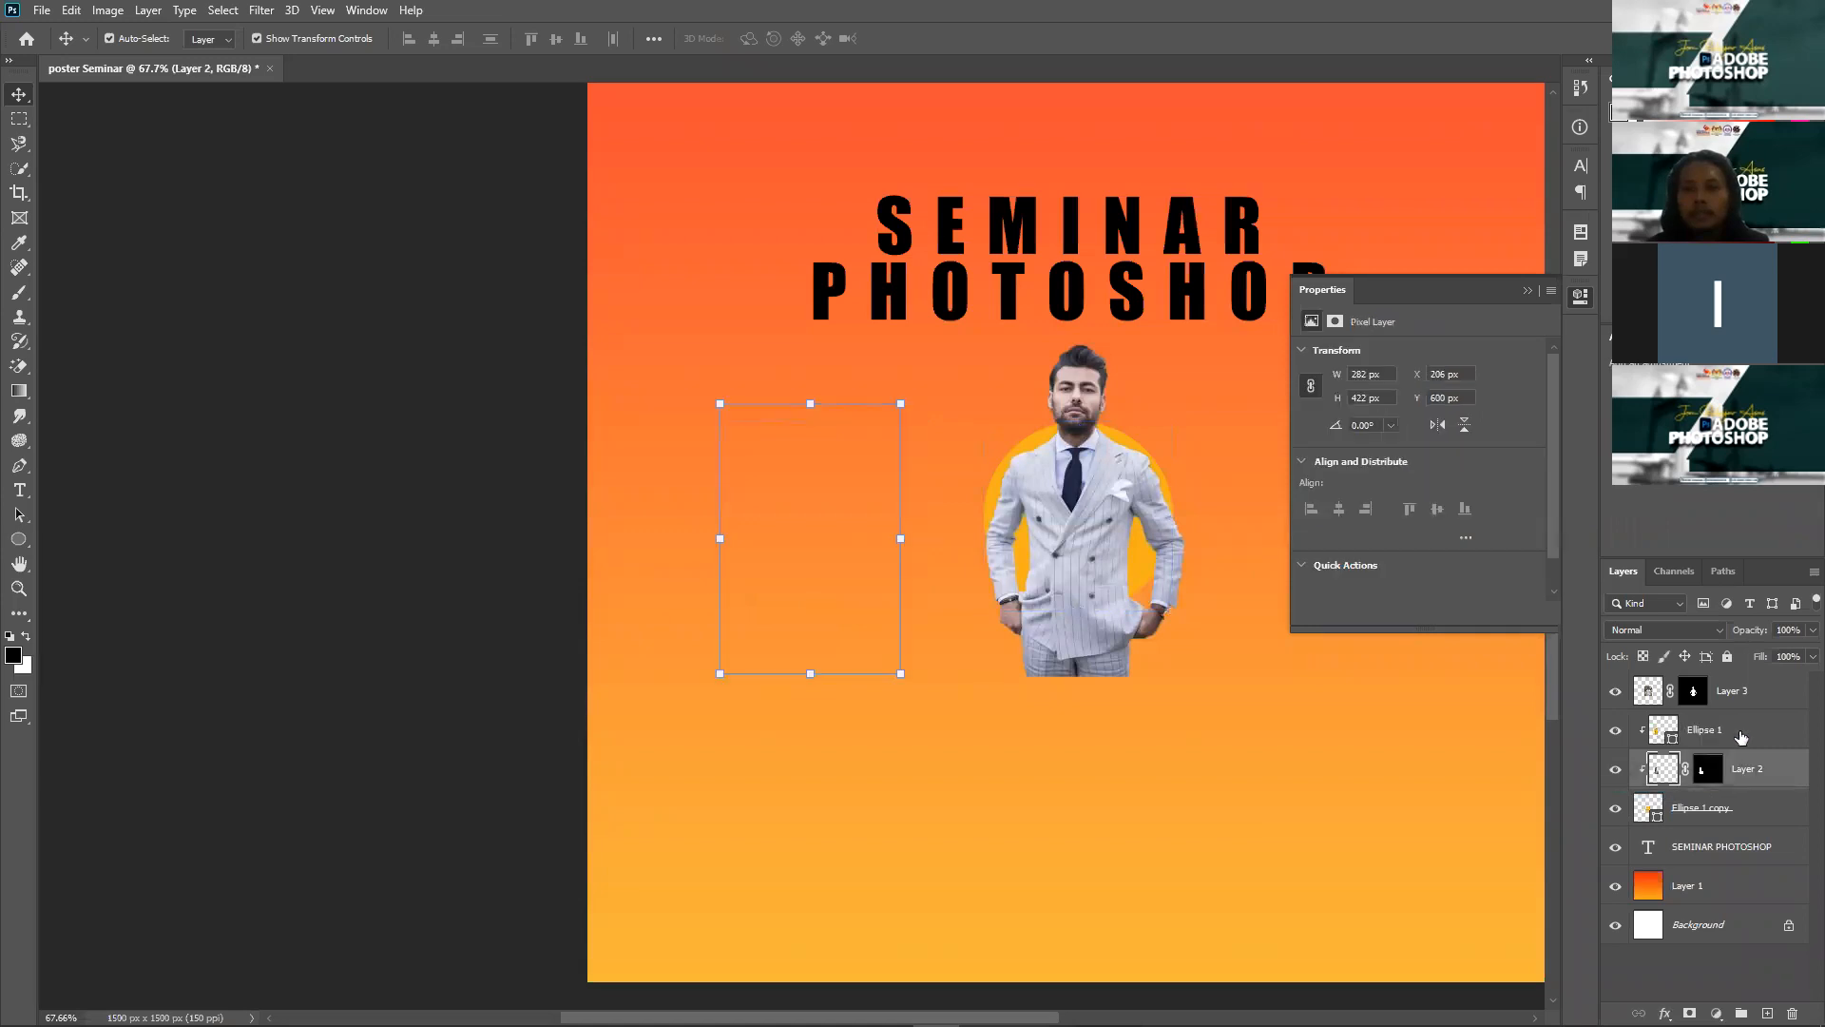
pyautogui.hotkey('ctrl', 'z')
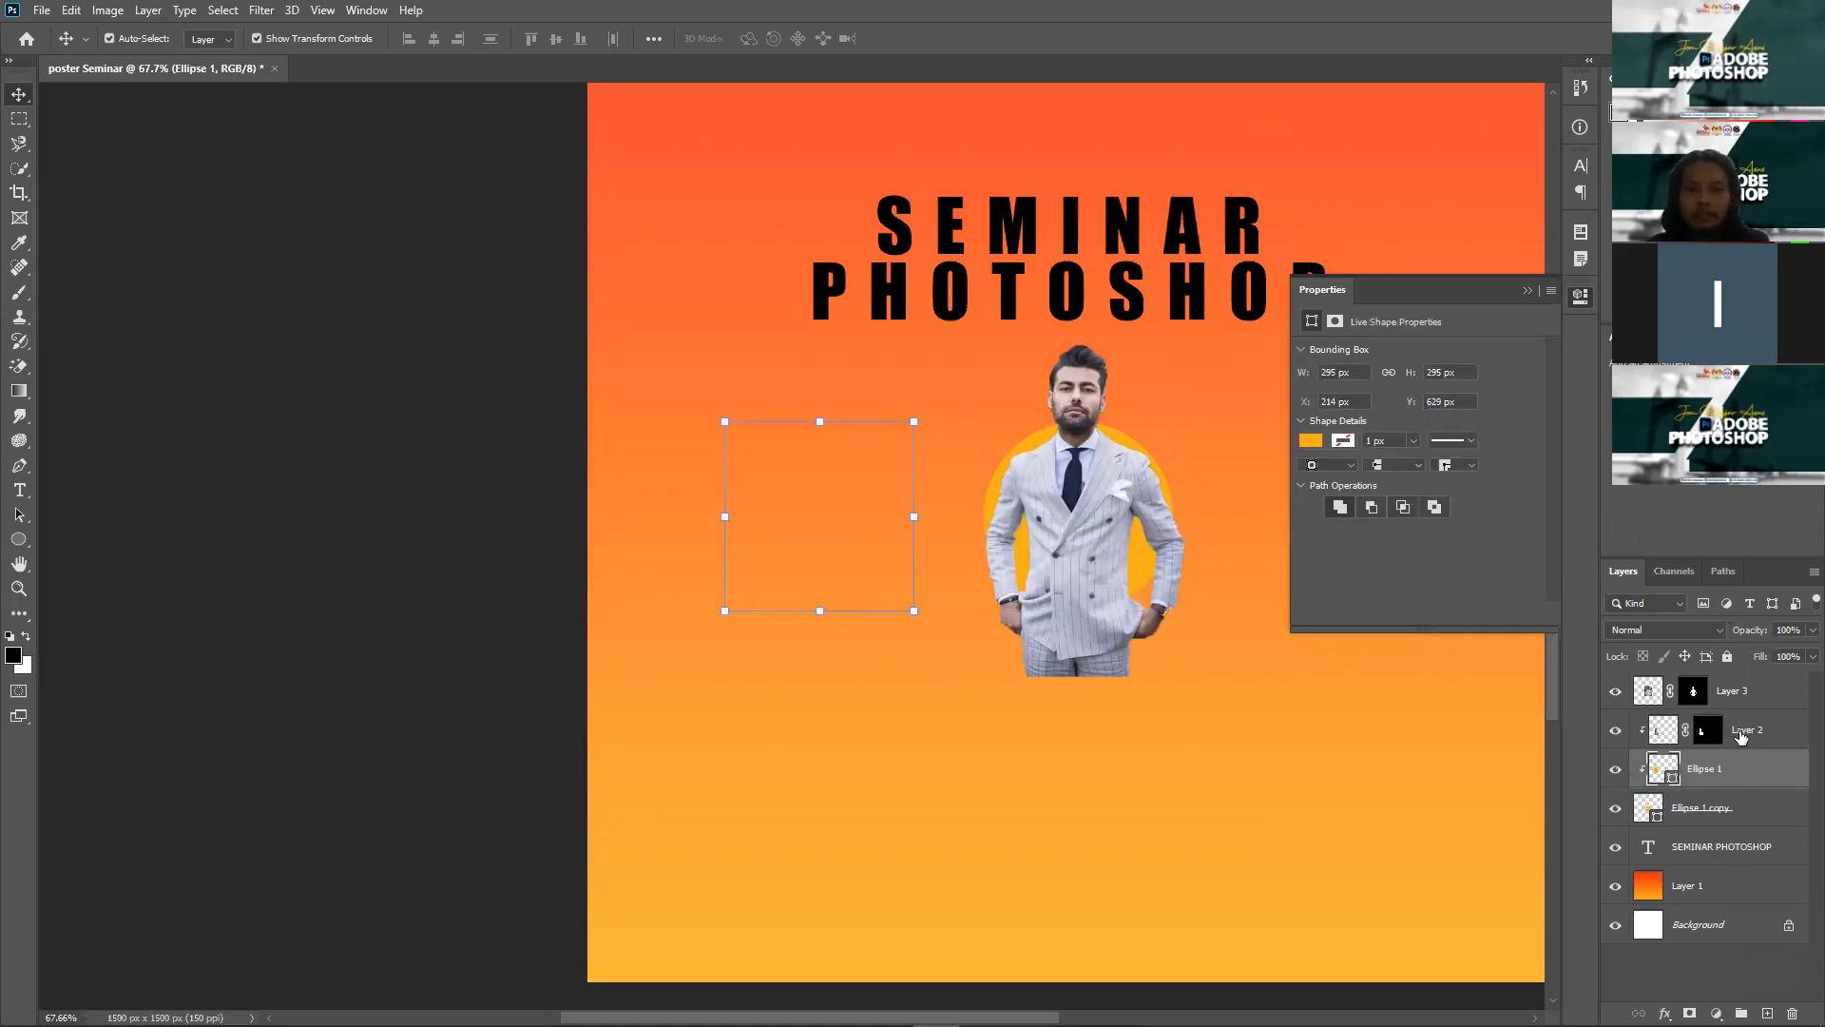
pyautogui.hotkey('ctrl', 'z')
pyautogui.hotkey('ctrl', 'z')
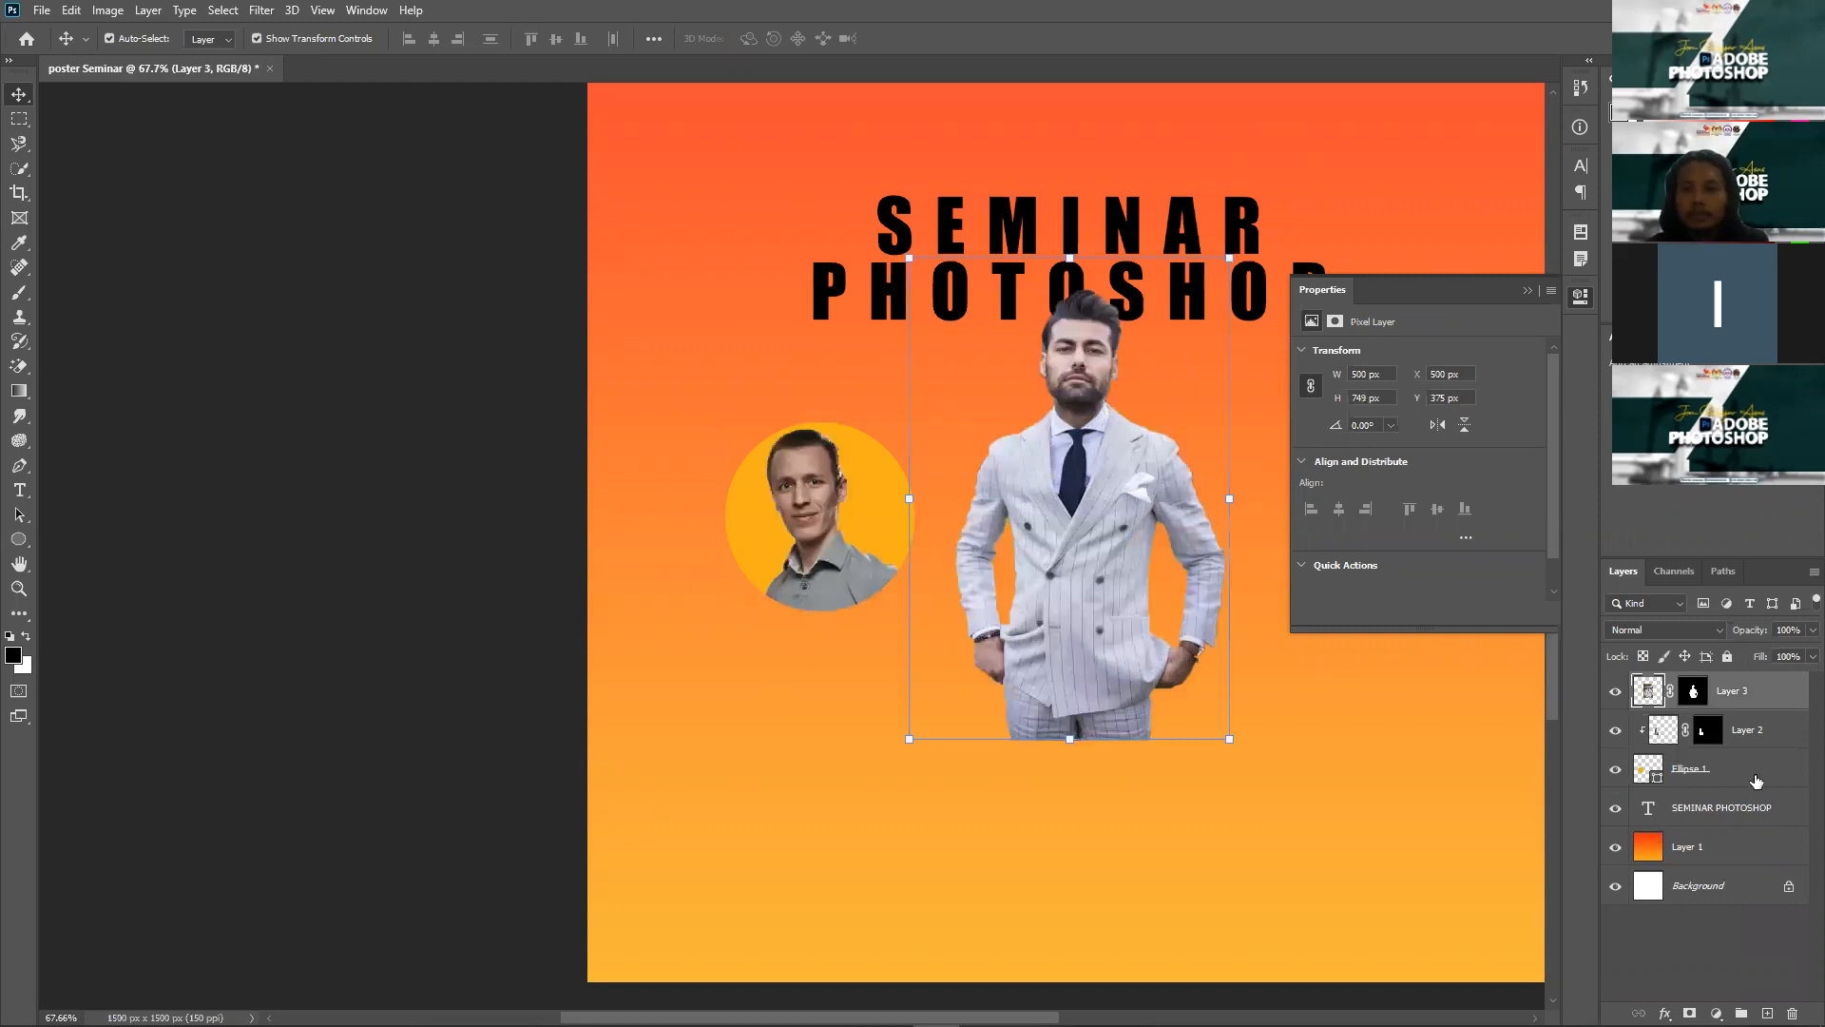
# Step: Duplicate the yellow circle with Ctrl+J and move the copy right behind the suited man
pyautogui.click(1726, 770)
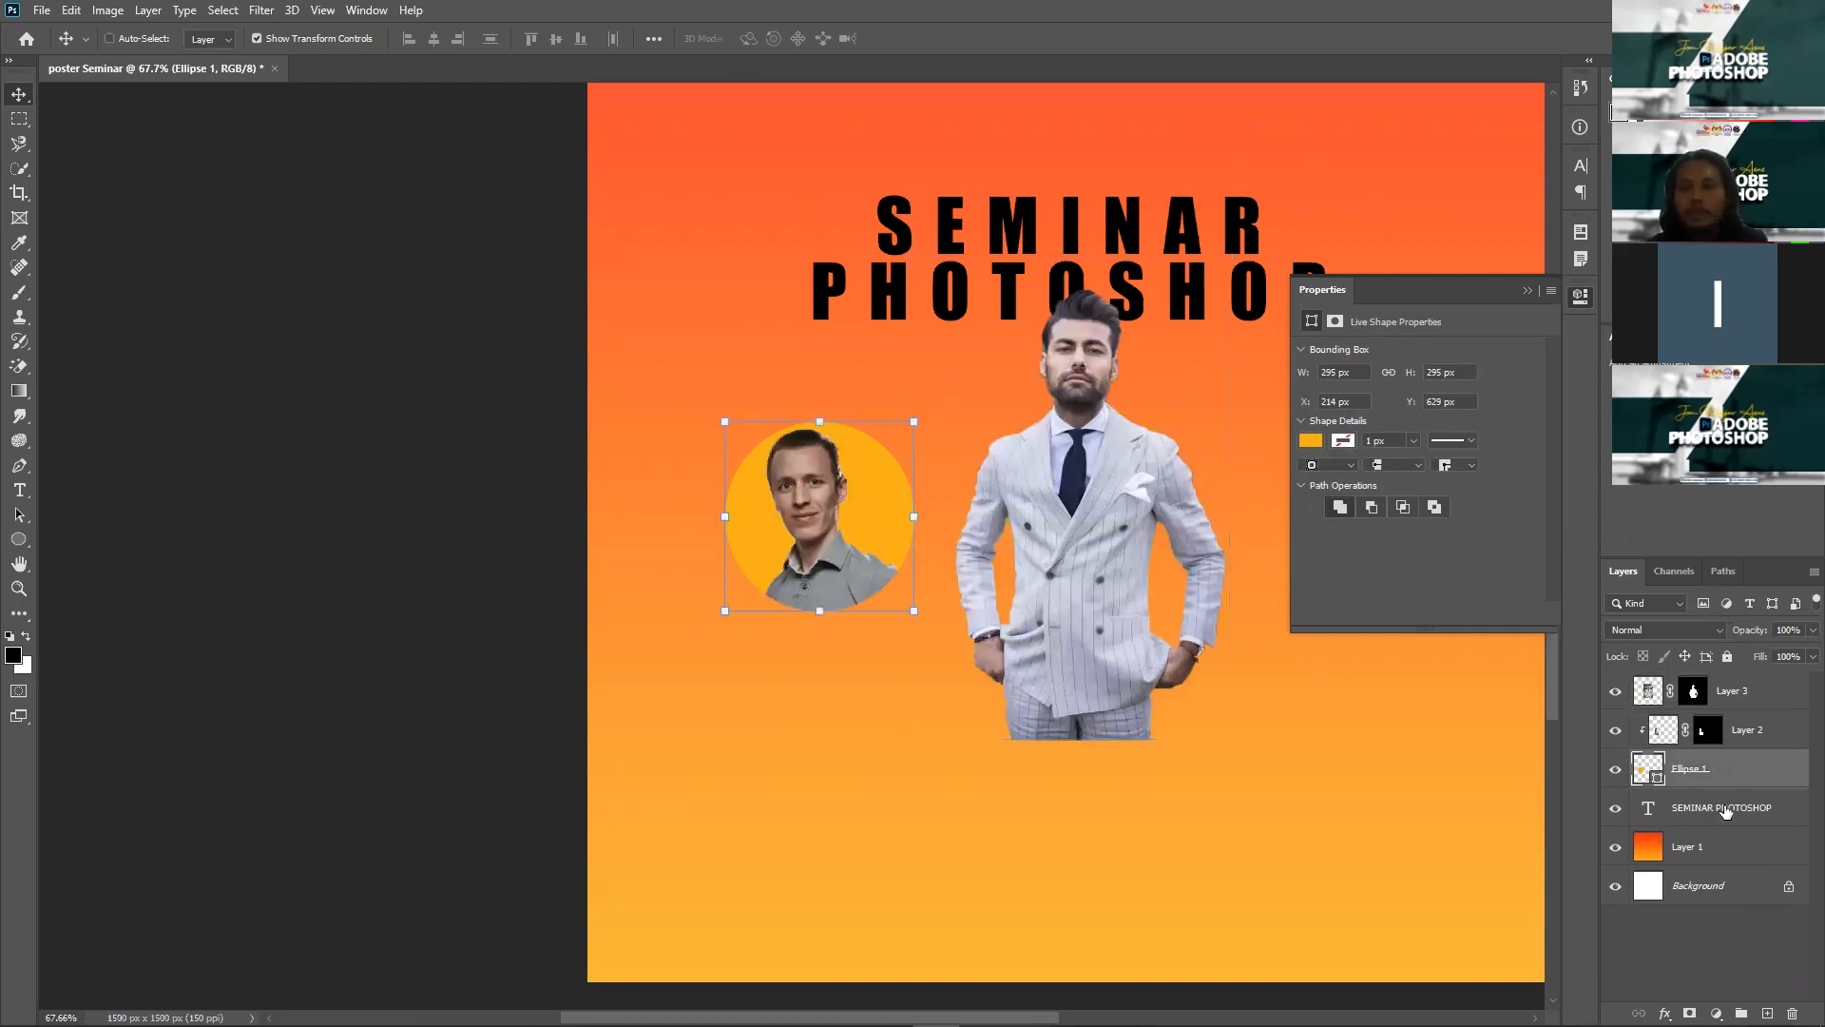
pyautogui.hotkey('ctrl', 'j')
pyautogui.moveTo(1726, 818); pyautogui.dragTo(1720, 715)
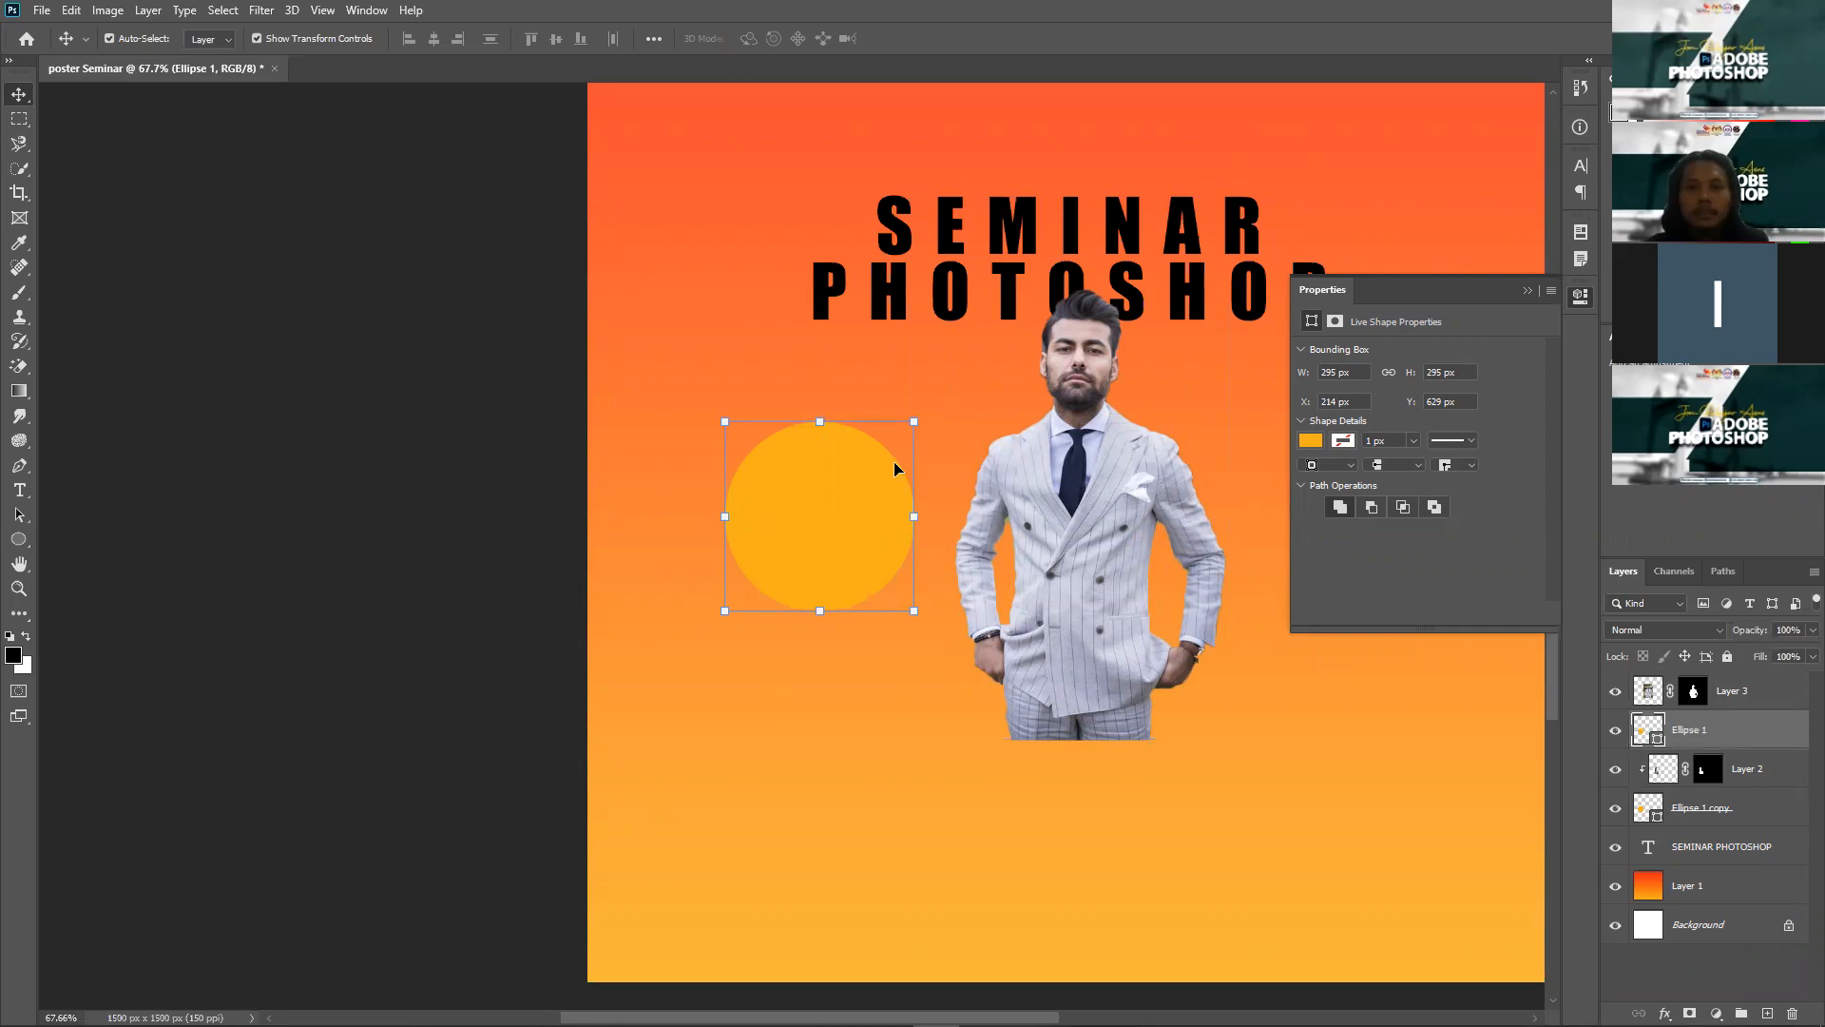
pyautogui.moveTo(876, 485); pyautogui.dragTo(1114, 486)
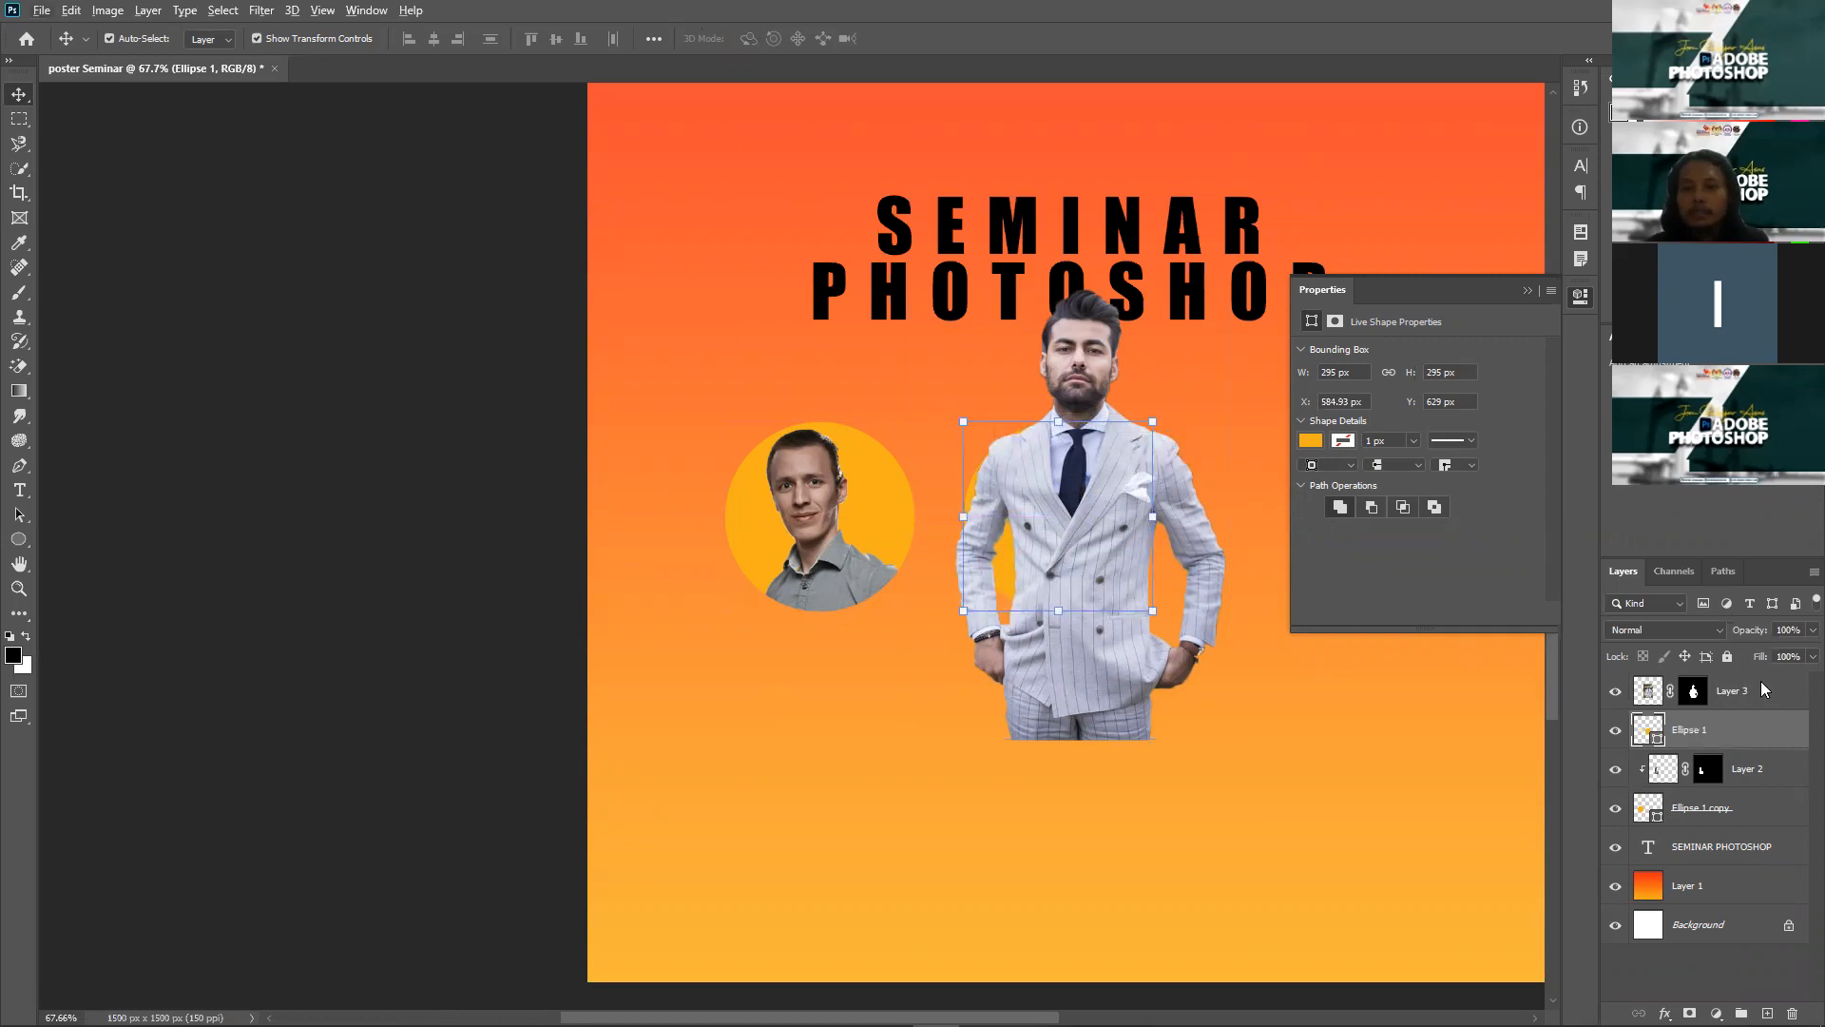
pyautogui.rightClick(1596, 582)
# Step: Clip the suited man into the second circle, scaled to about 56% and centred
pyautogui.click(1595, 587)
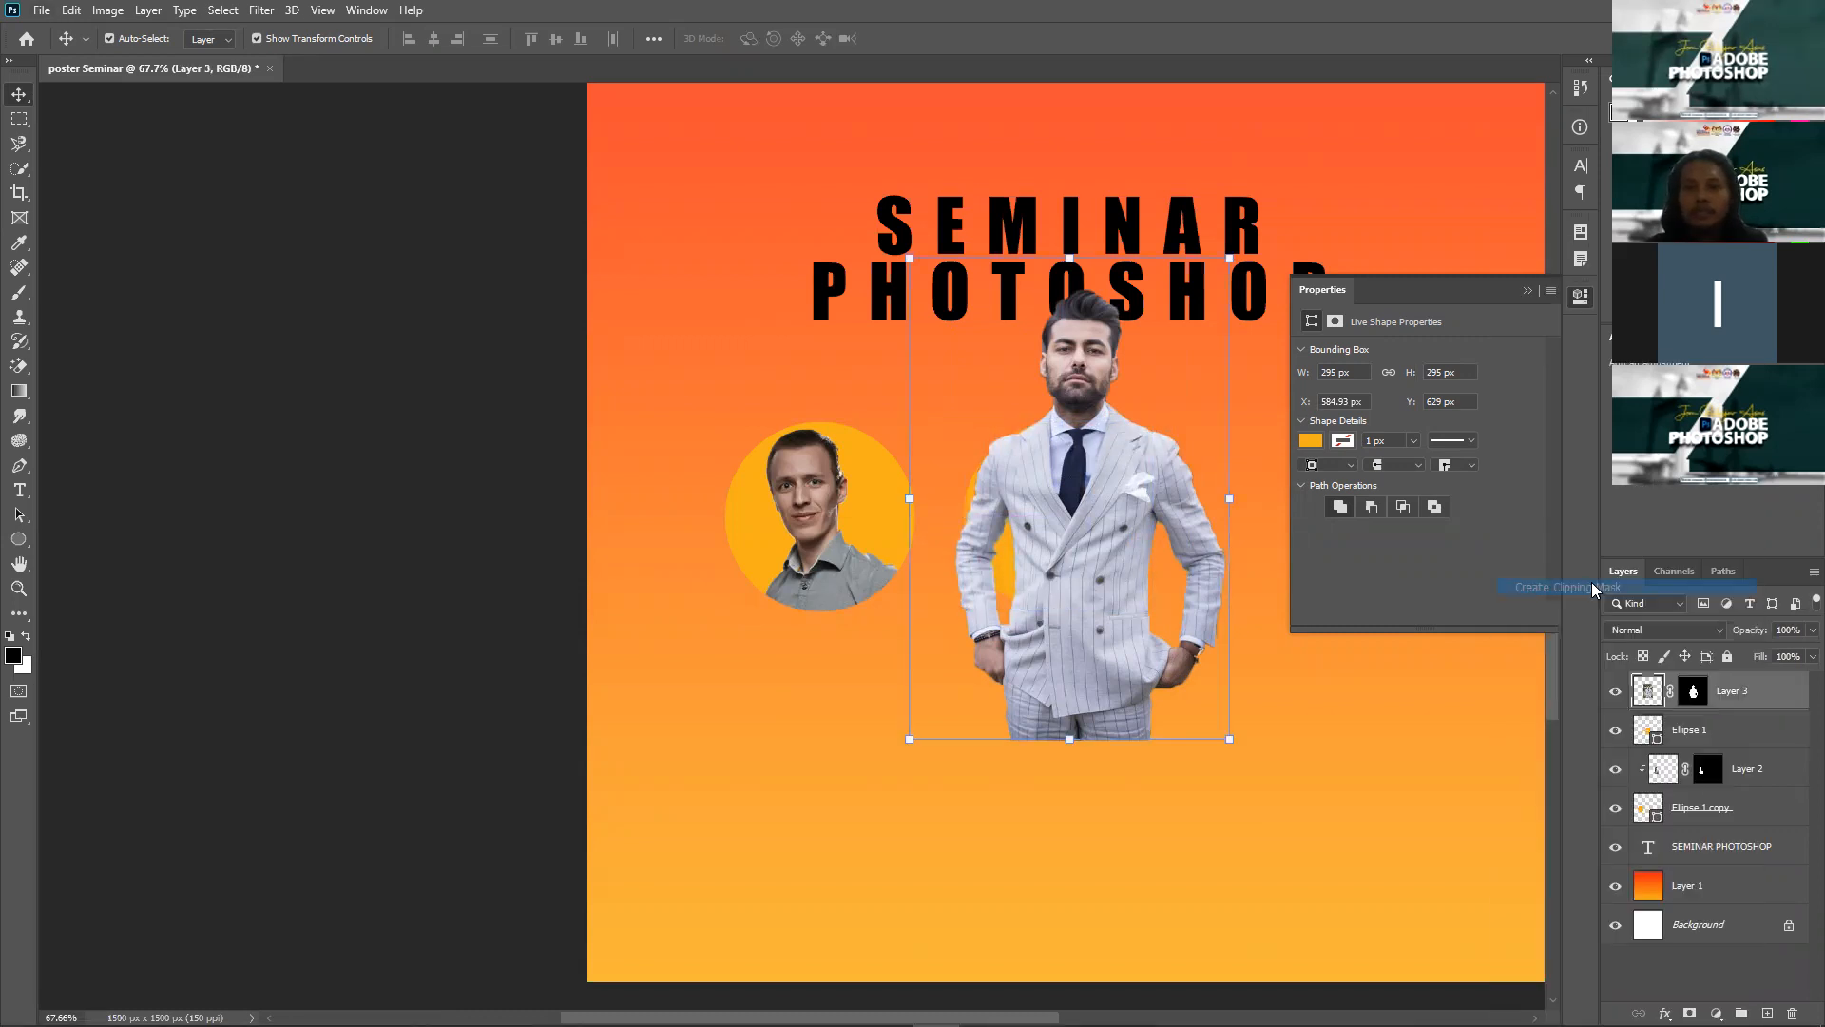
pyautogui.moveTo(1195, 294); pyautogui.dragTo(1127, 385)
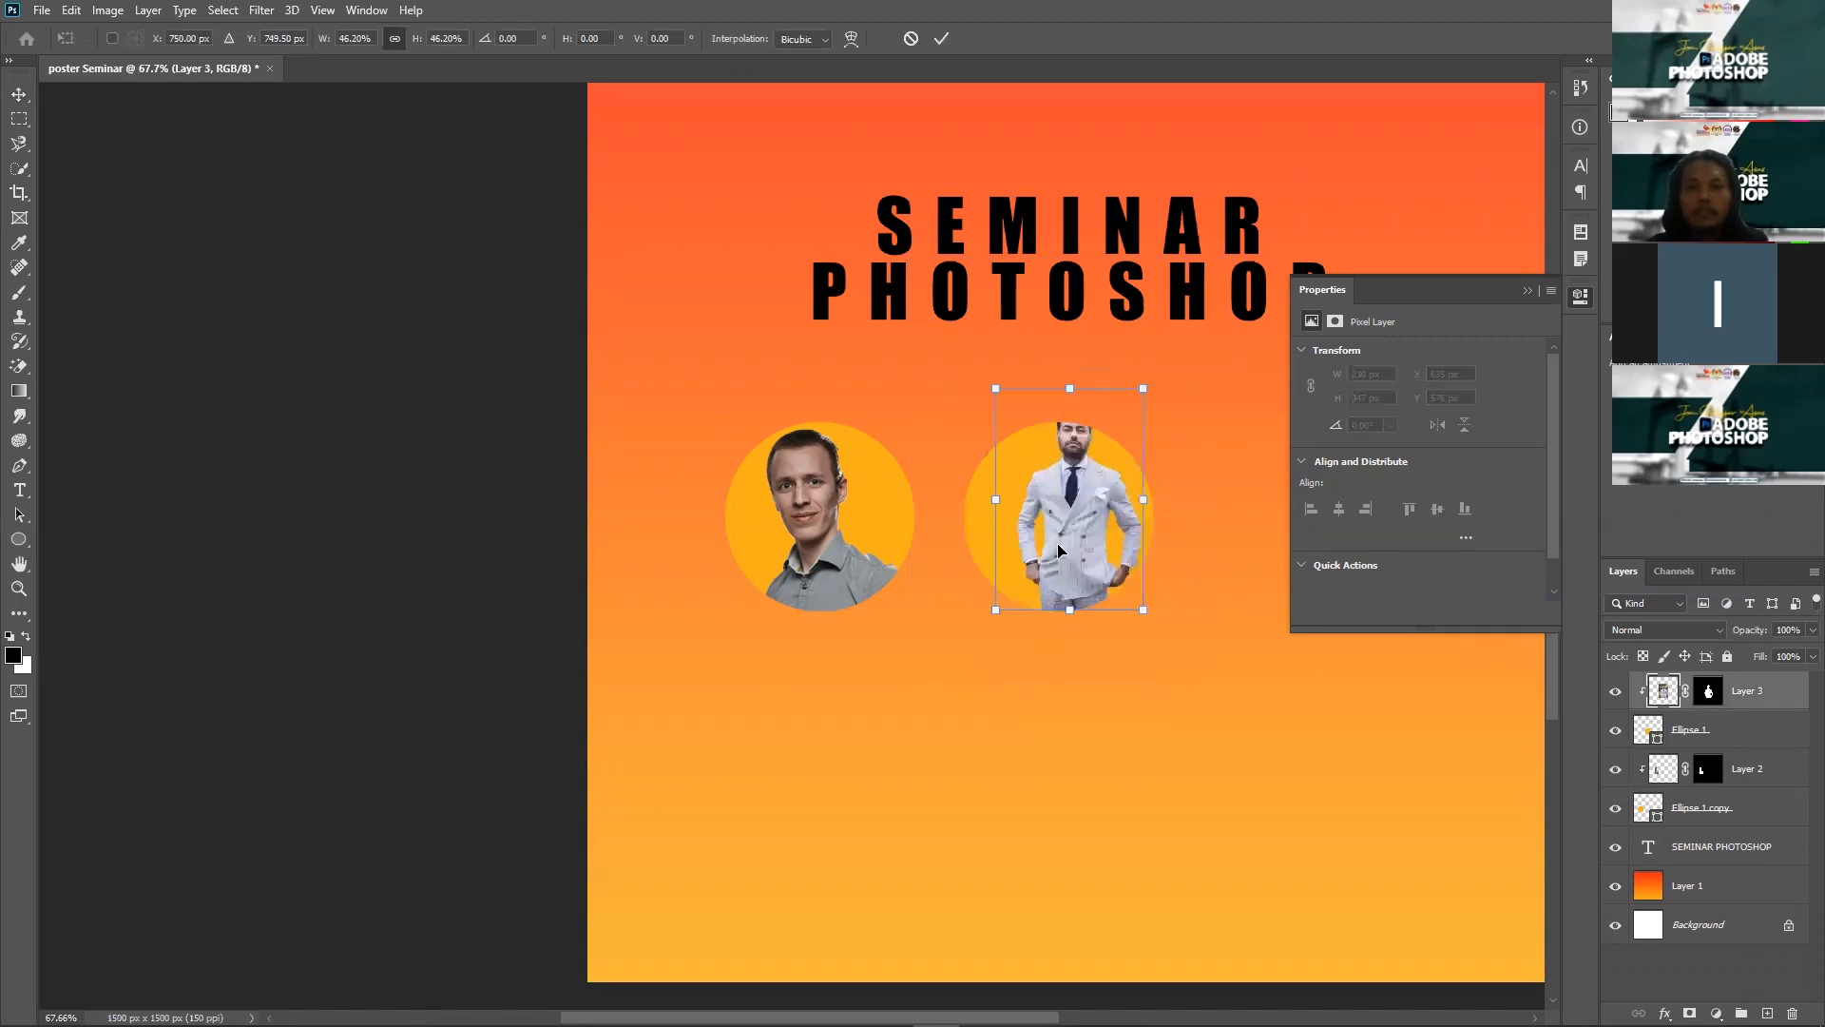
pyautogui.moveTo(1108, 497); pyautogui.dragTo(1077, 530)
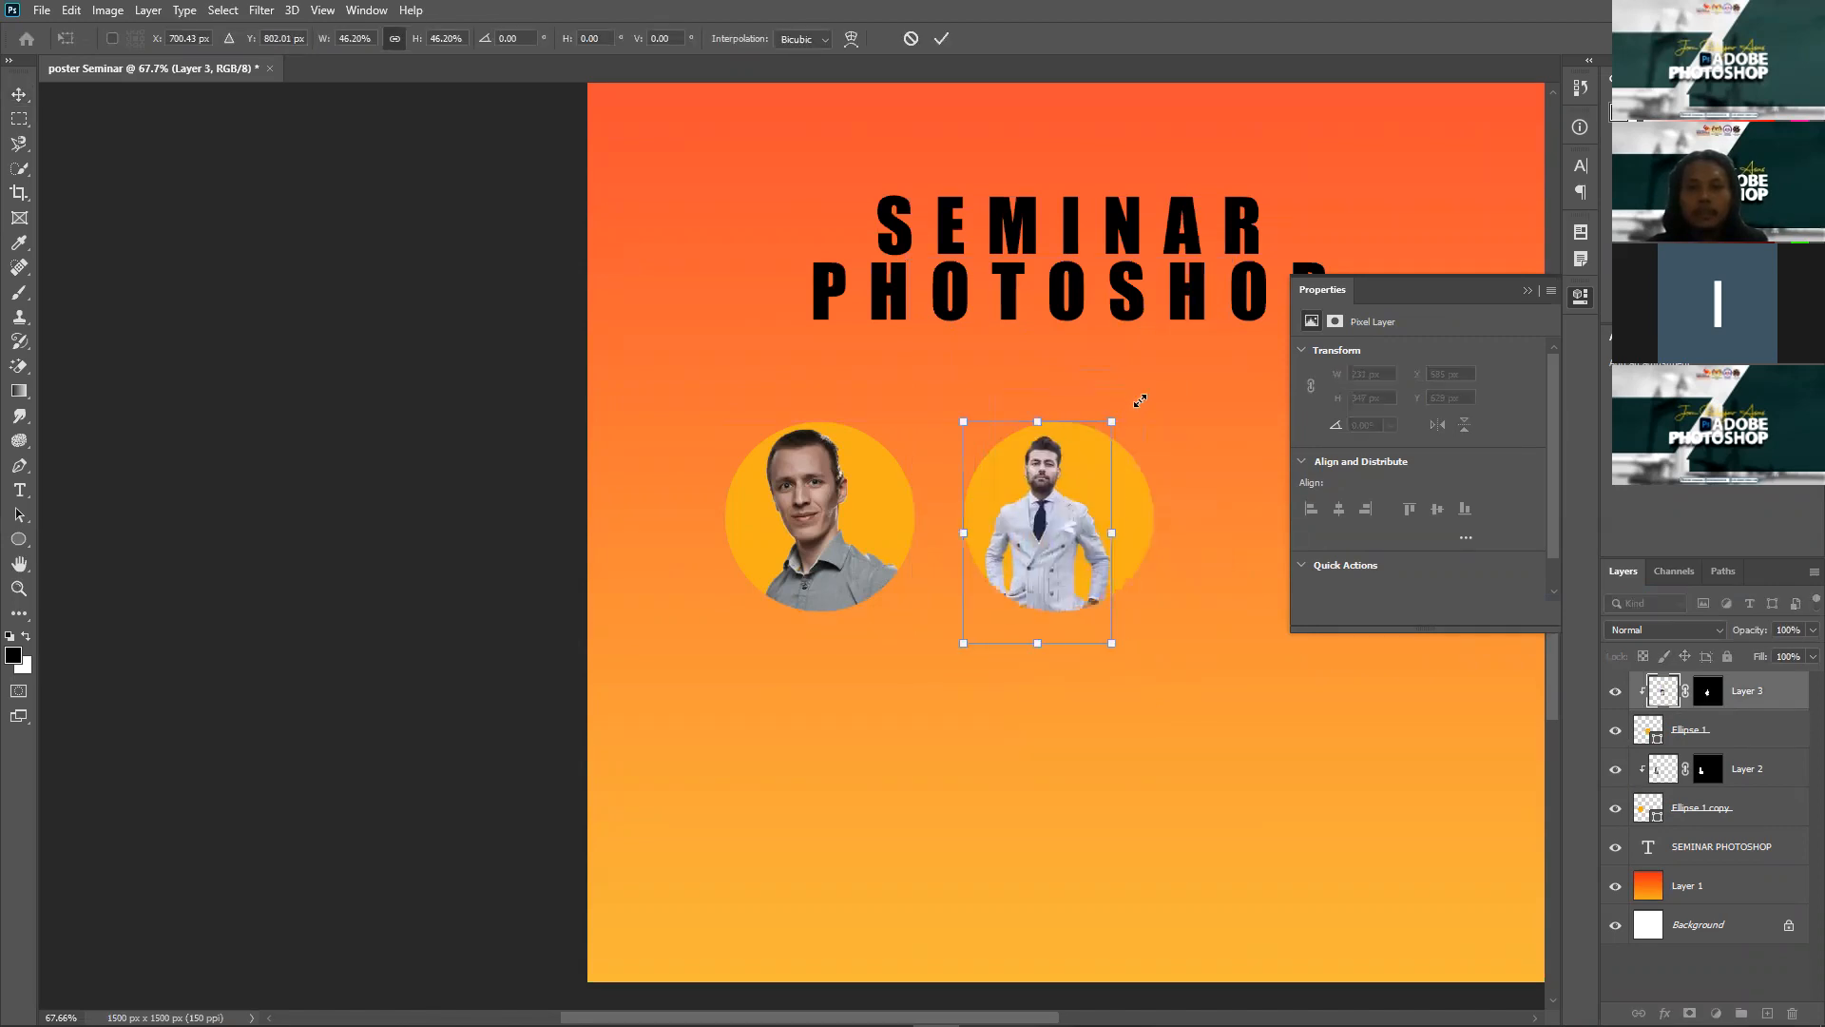
pyautogui.moveTo(1140, 400); pyautogui.dragTo(1155, 378)
pyautogui.moveTo(1066, 536); pyautogui.dragTo(1082, 542)
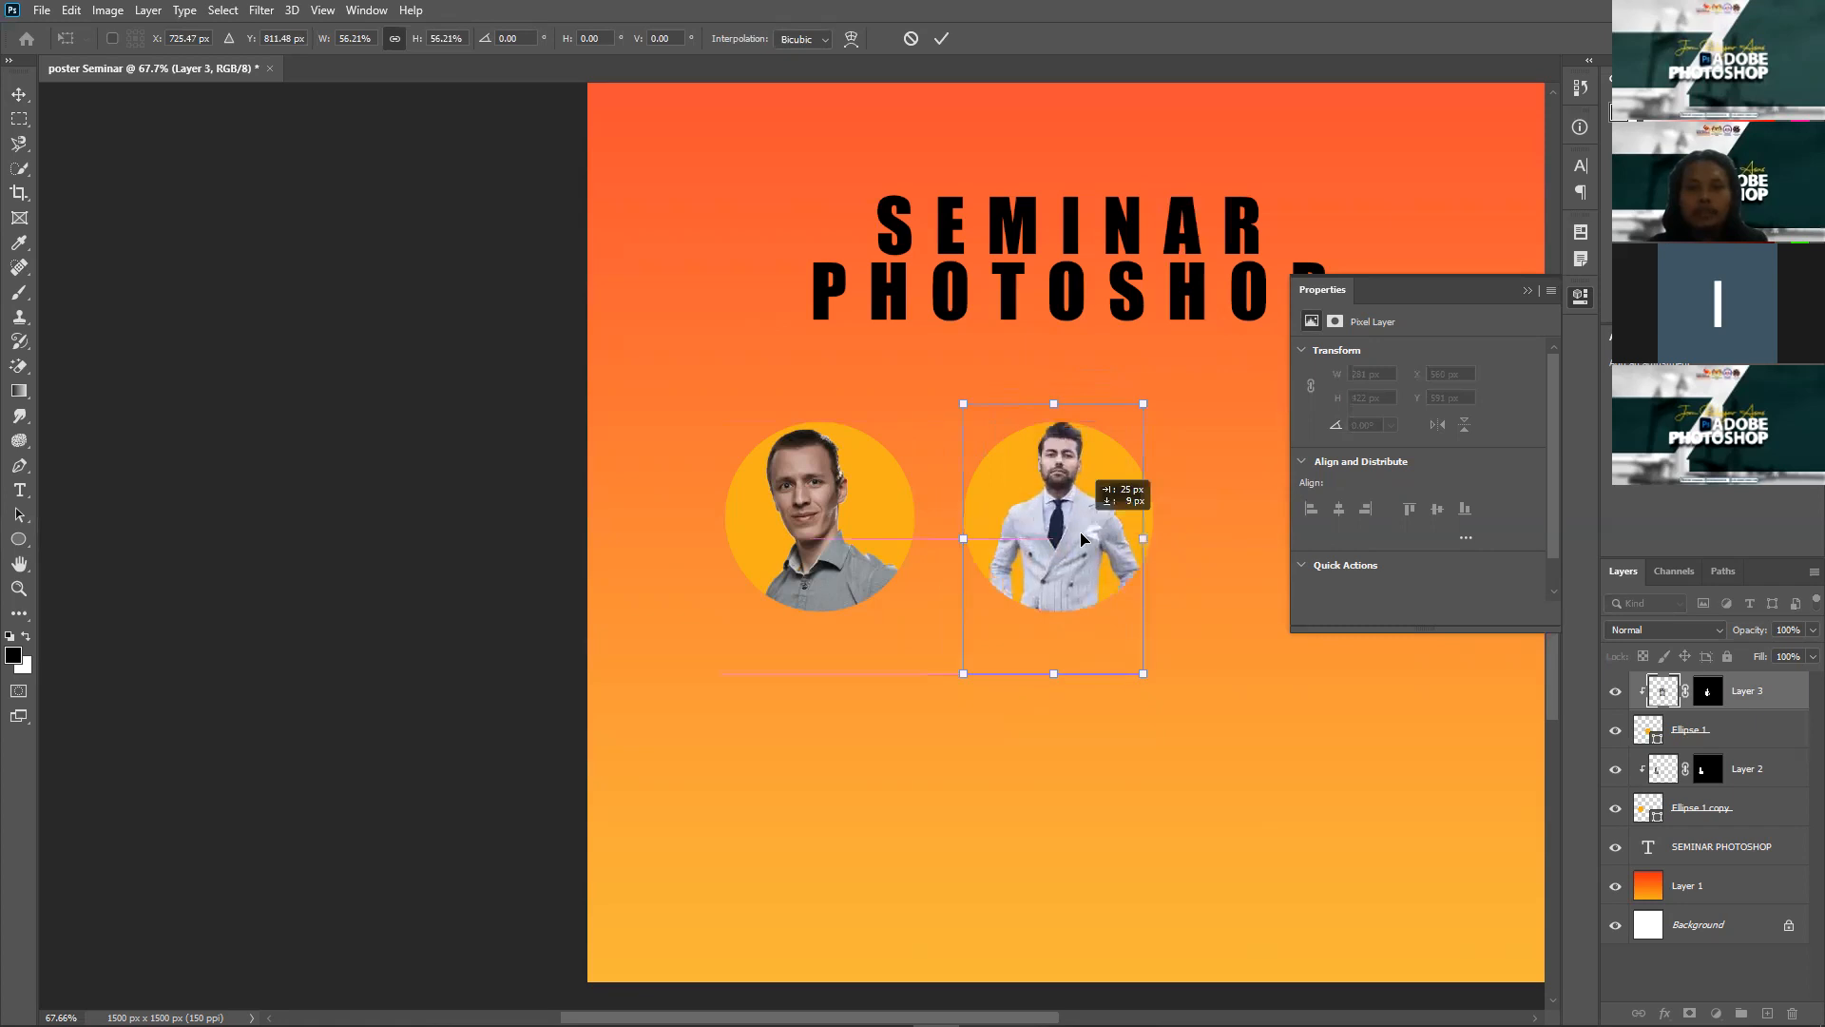
pyautogui.press('Return')
# Step: Select both portrait layers together in the Layers panel
pyautogui.click(1171, 469)
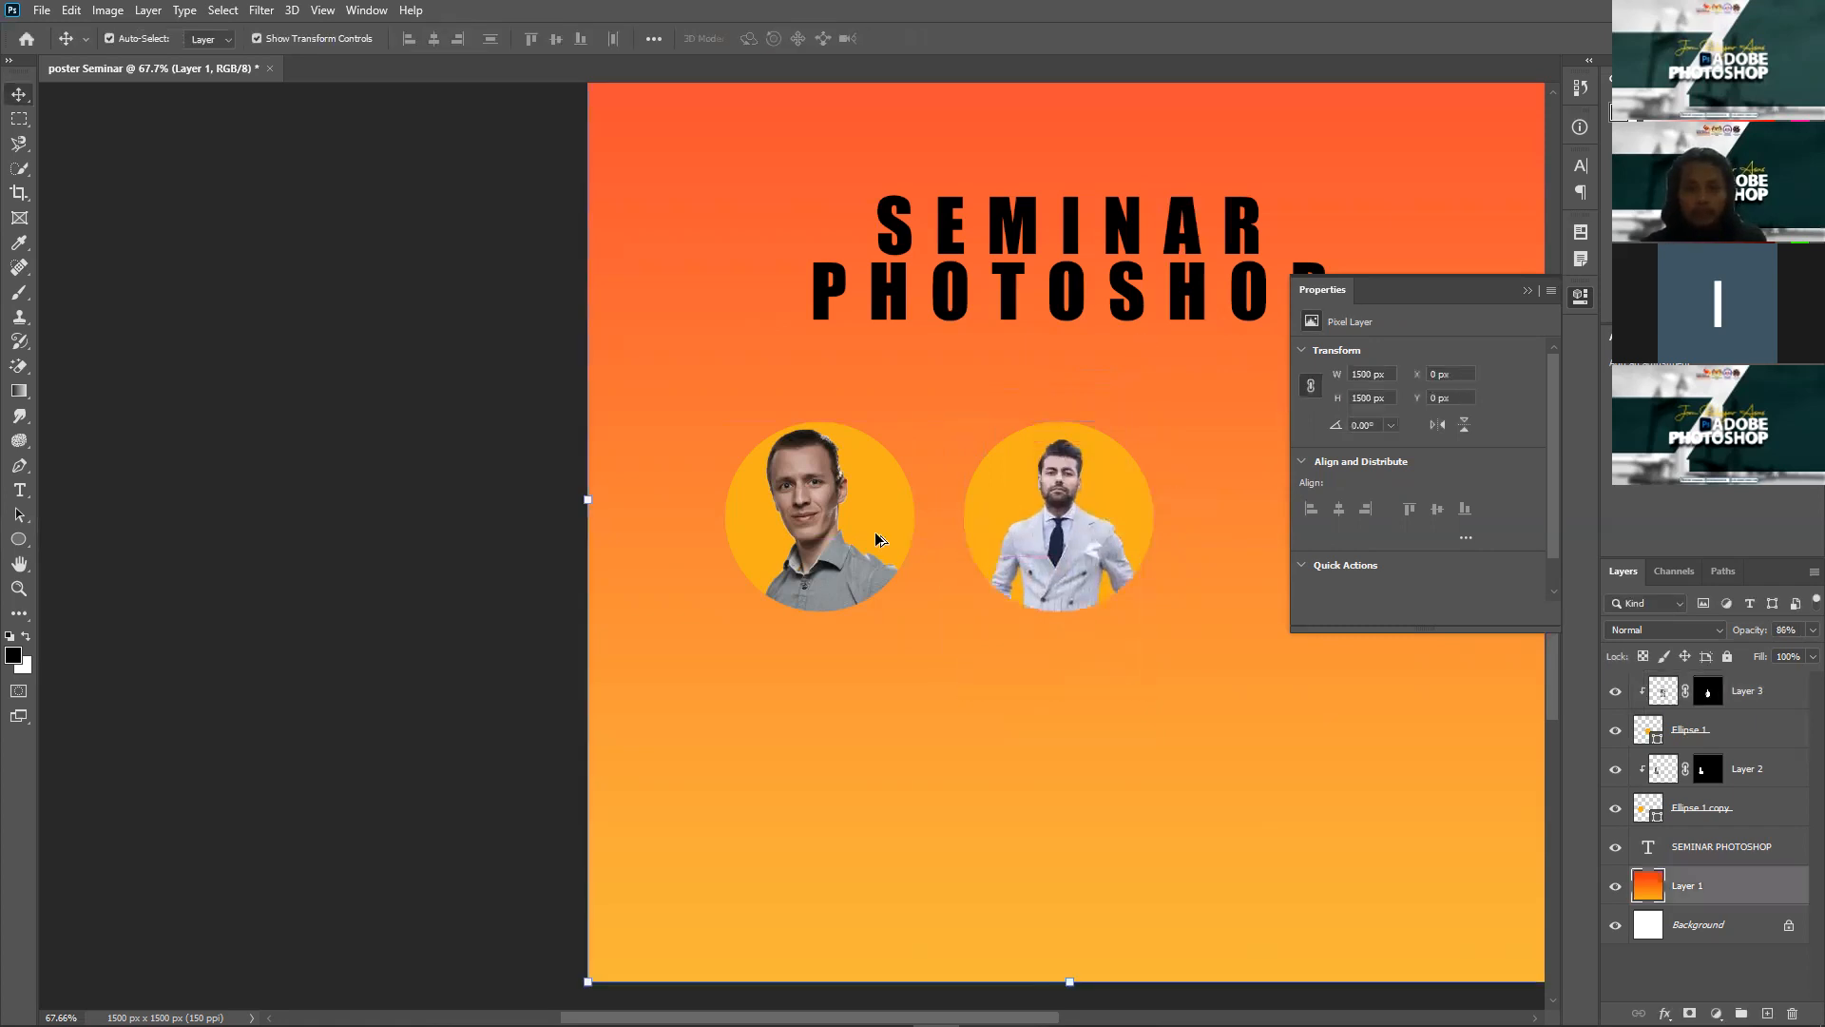
pyautogui.scroll(-2, 876, 539)
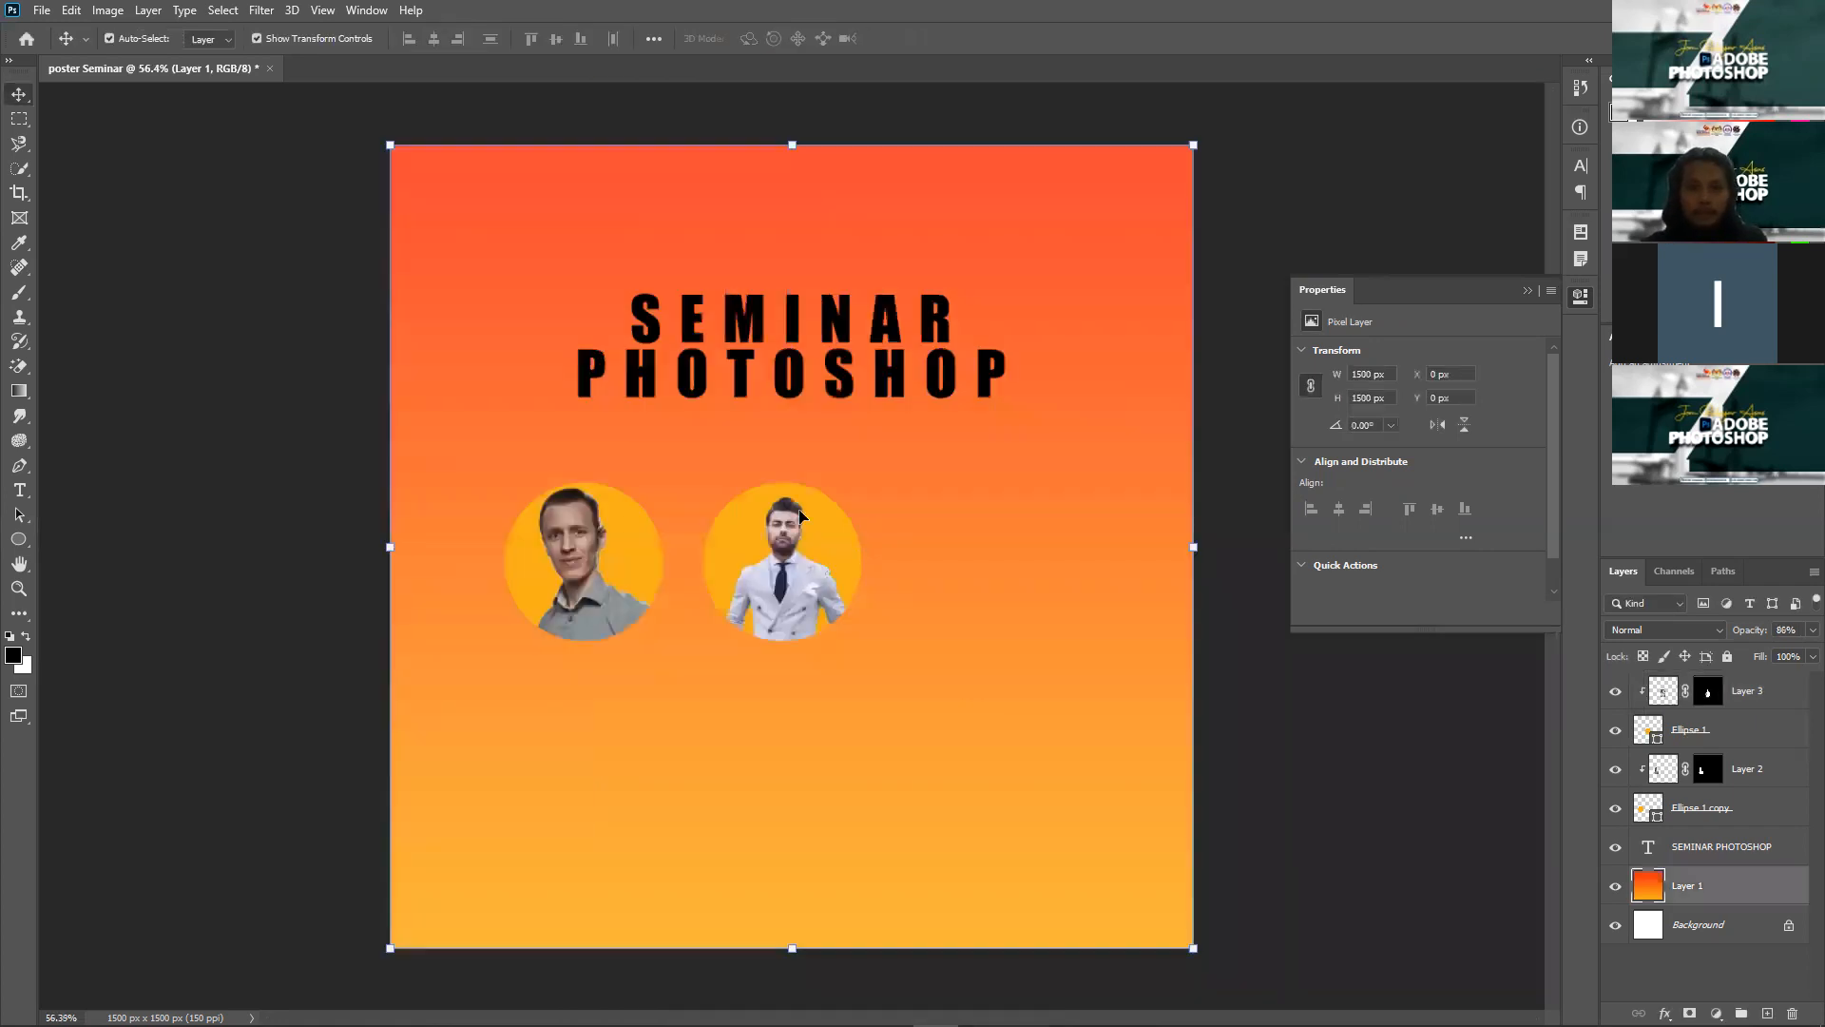
pyautogui.click(1754, 700)
pyautogui.keyDown('shift'); pyautogui.click(1757, 765); pyautogui.keyUp('shift')
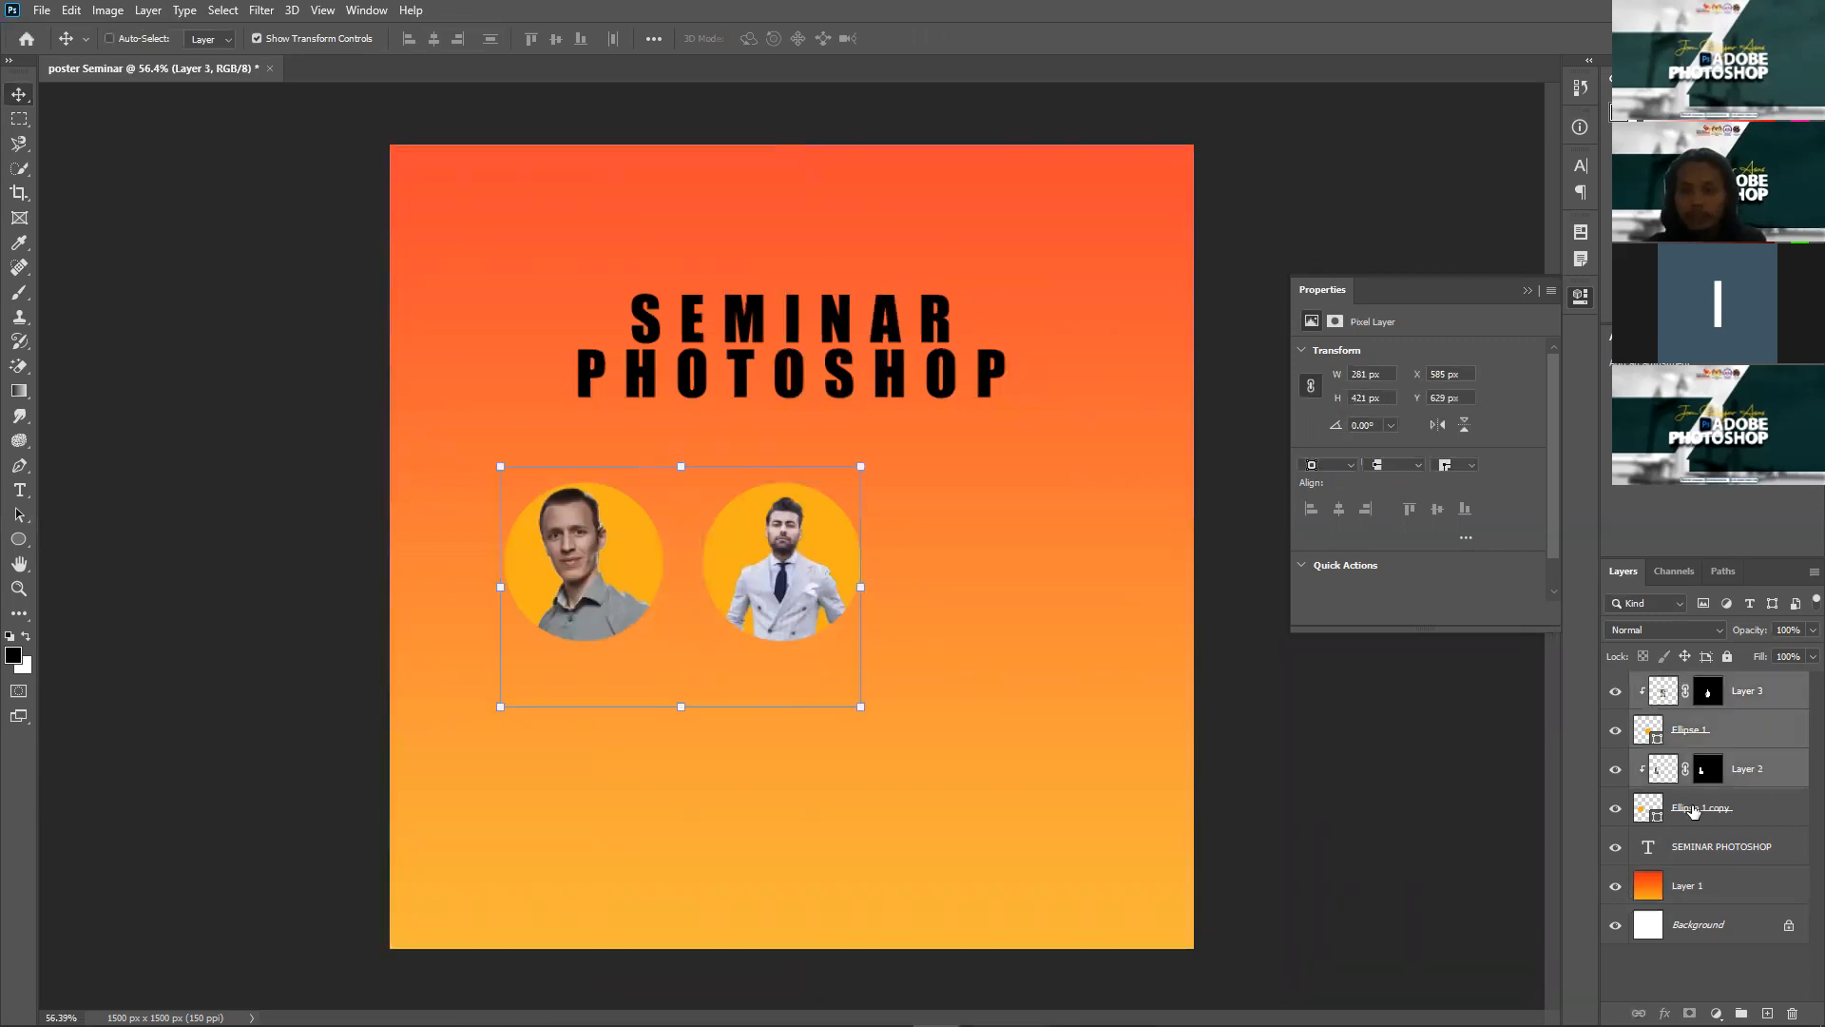
# Step: Group the four portrait circle and photo layers into a group named PENCERAMAH
pyautogui.keyDown('shift'); pyautogui.click(1693, 810); pyautogui.keyUp('shift')
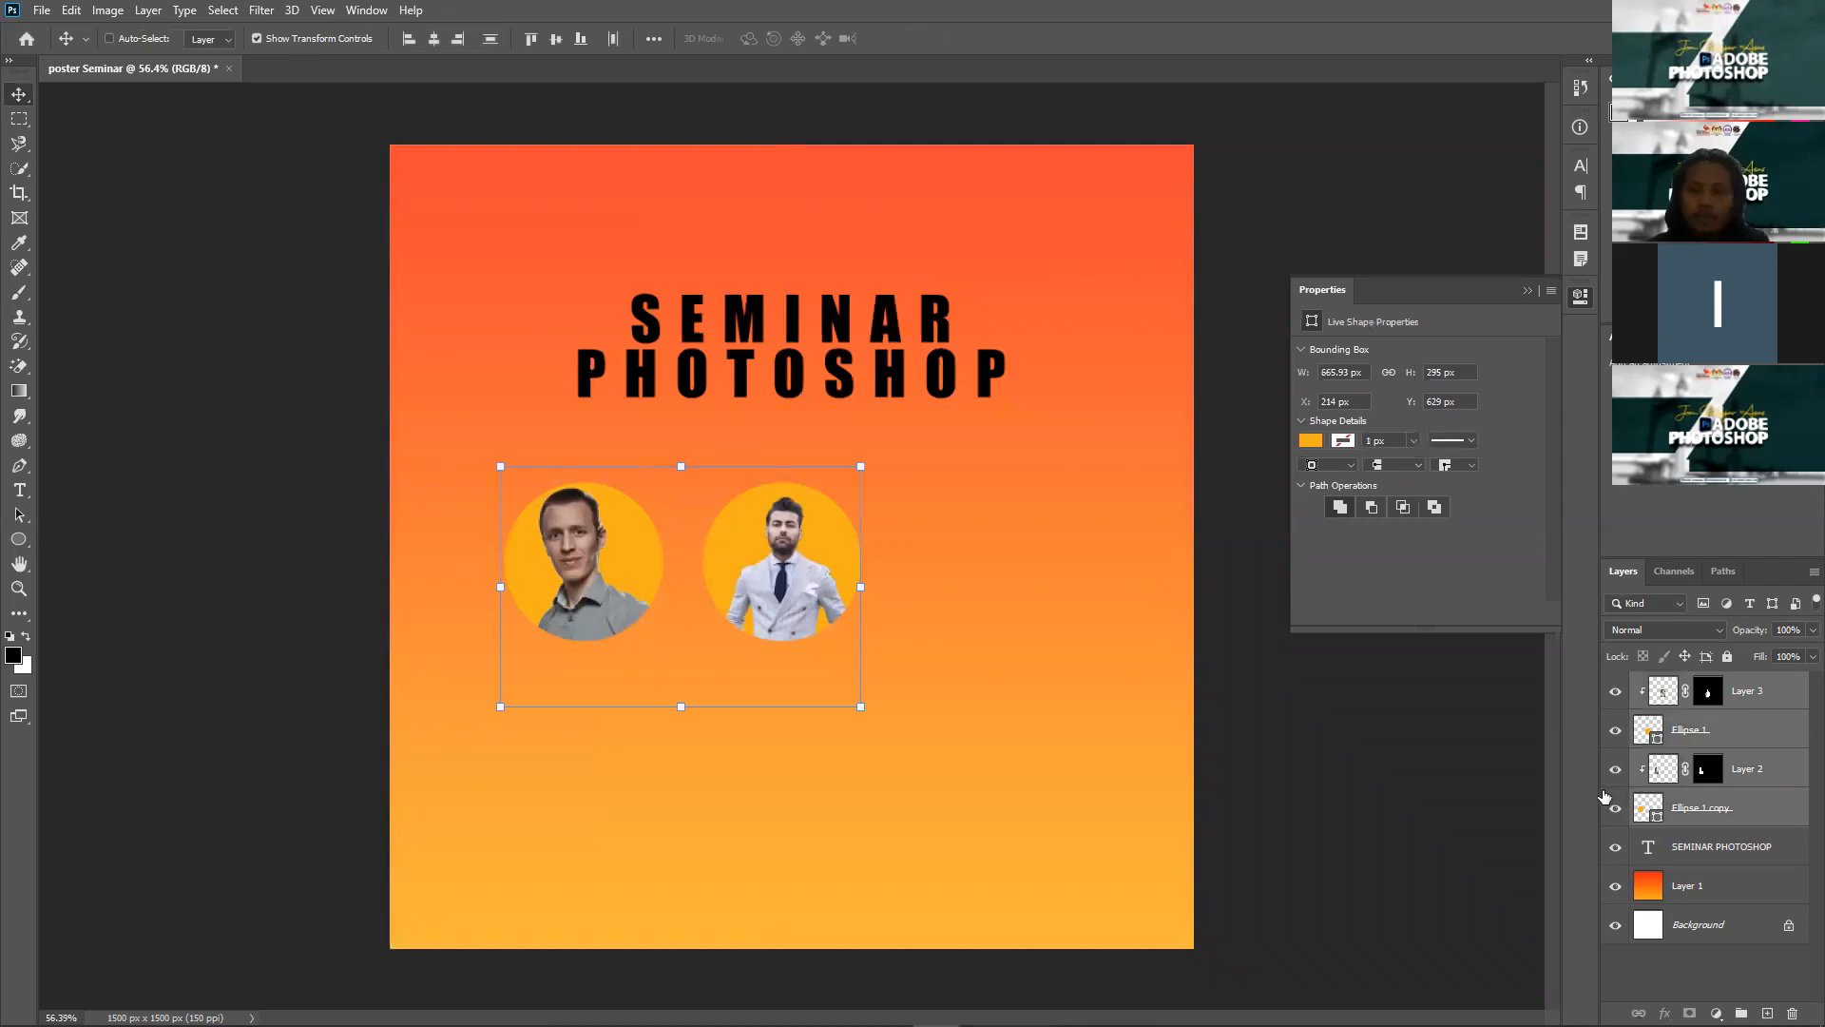
pyautogui.hotkey('ctrl', 'g')
pyautogui.doubleClick(1697, 682)
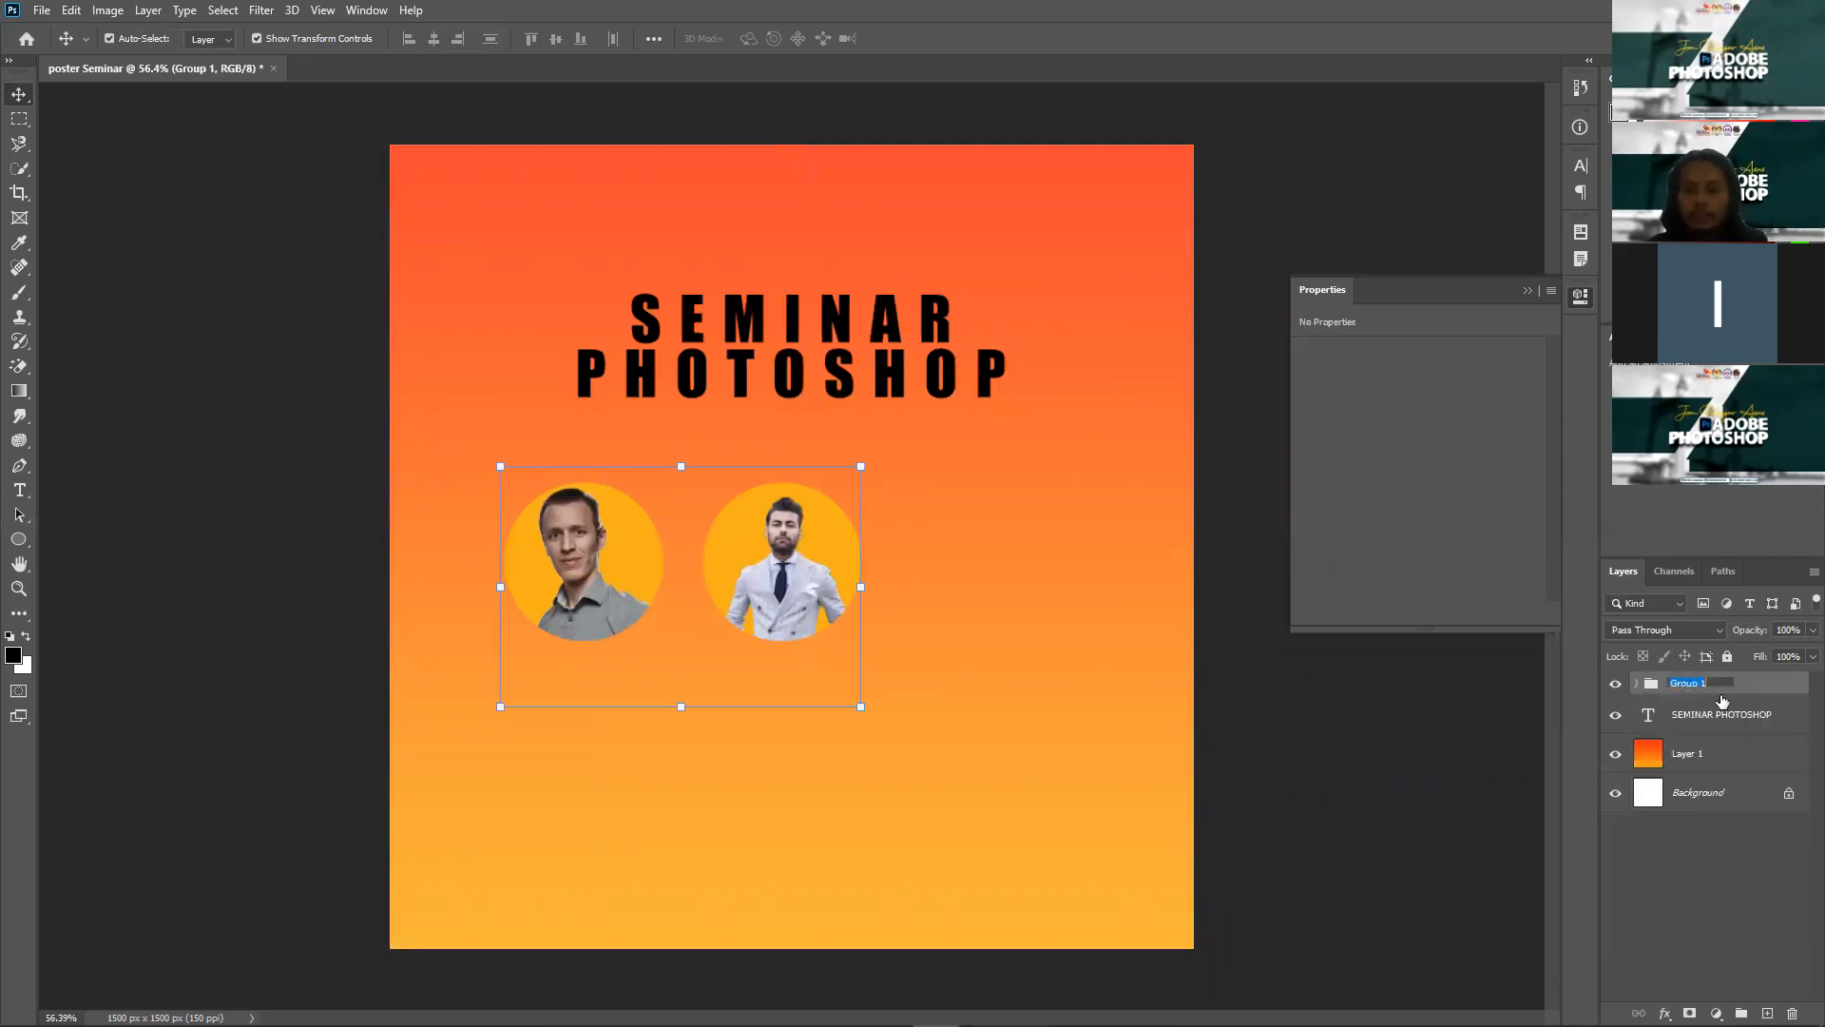
pyautogui.write('PE')
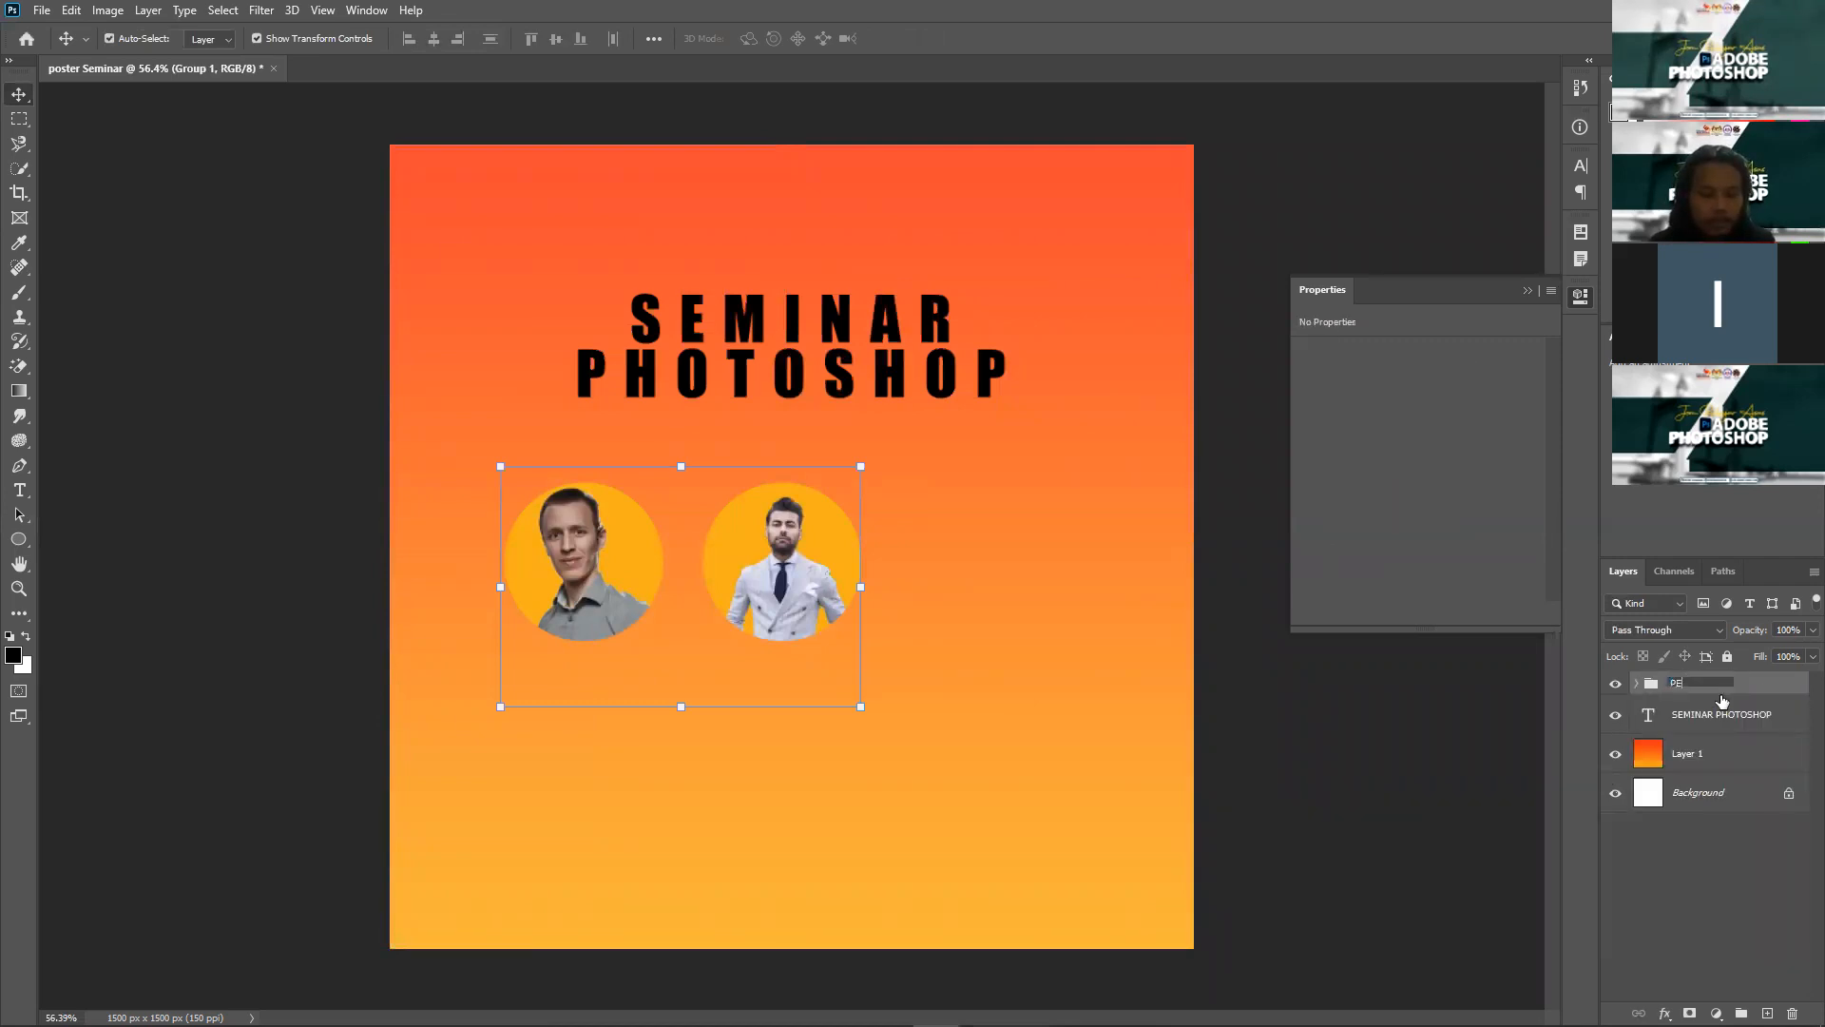
pyautogui.write('NCERAMAH')
pyautogui.press('Return')
# Step: Move the PENCERAMAH group so it sits centred under the title
pyautogui.click(857, 470)
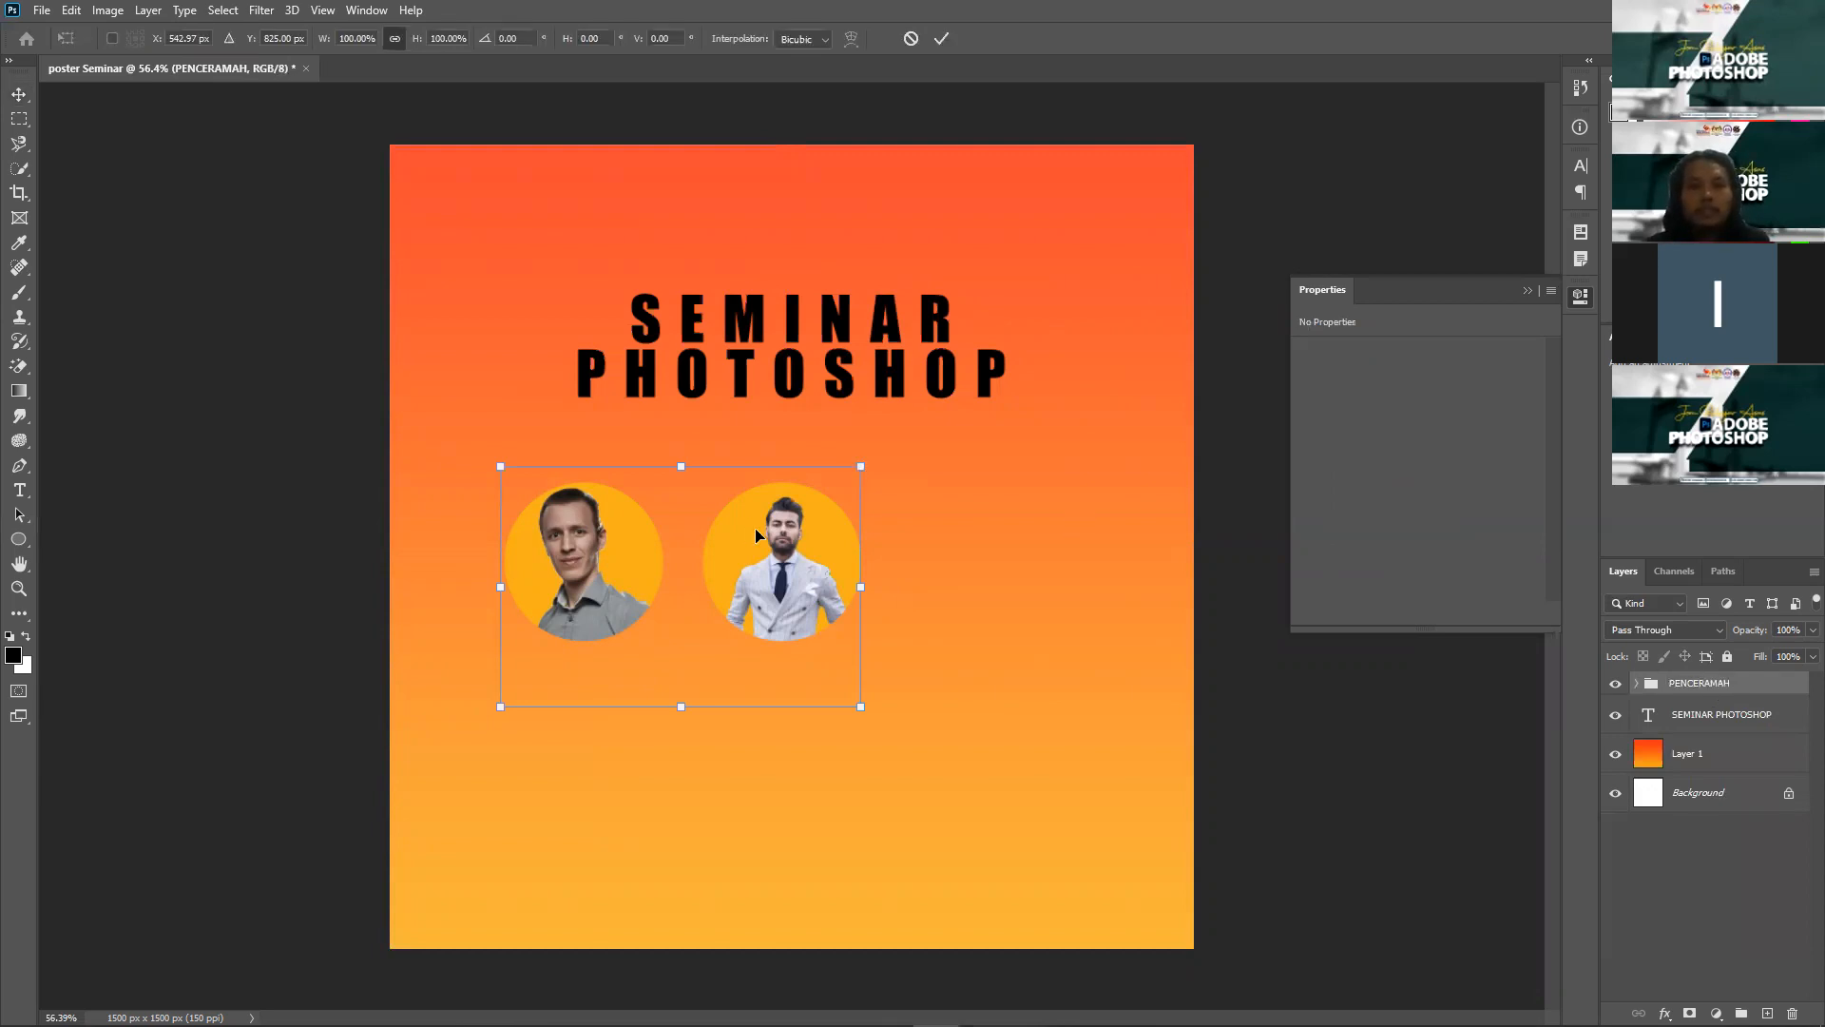
pyautogui.moveTo(862, 521); pyautogui.dragTo(972, 504)
pyautogui.press('Return')
pyautogui.click(1429, 755)
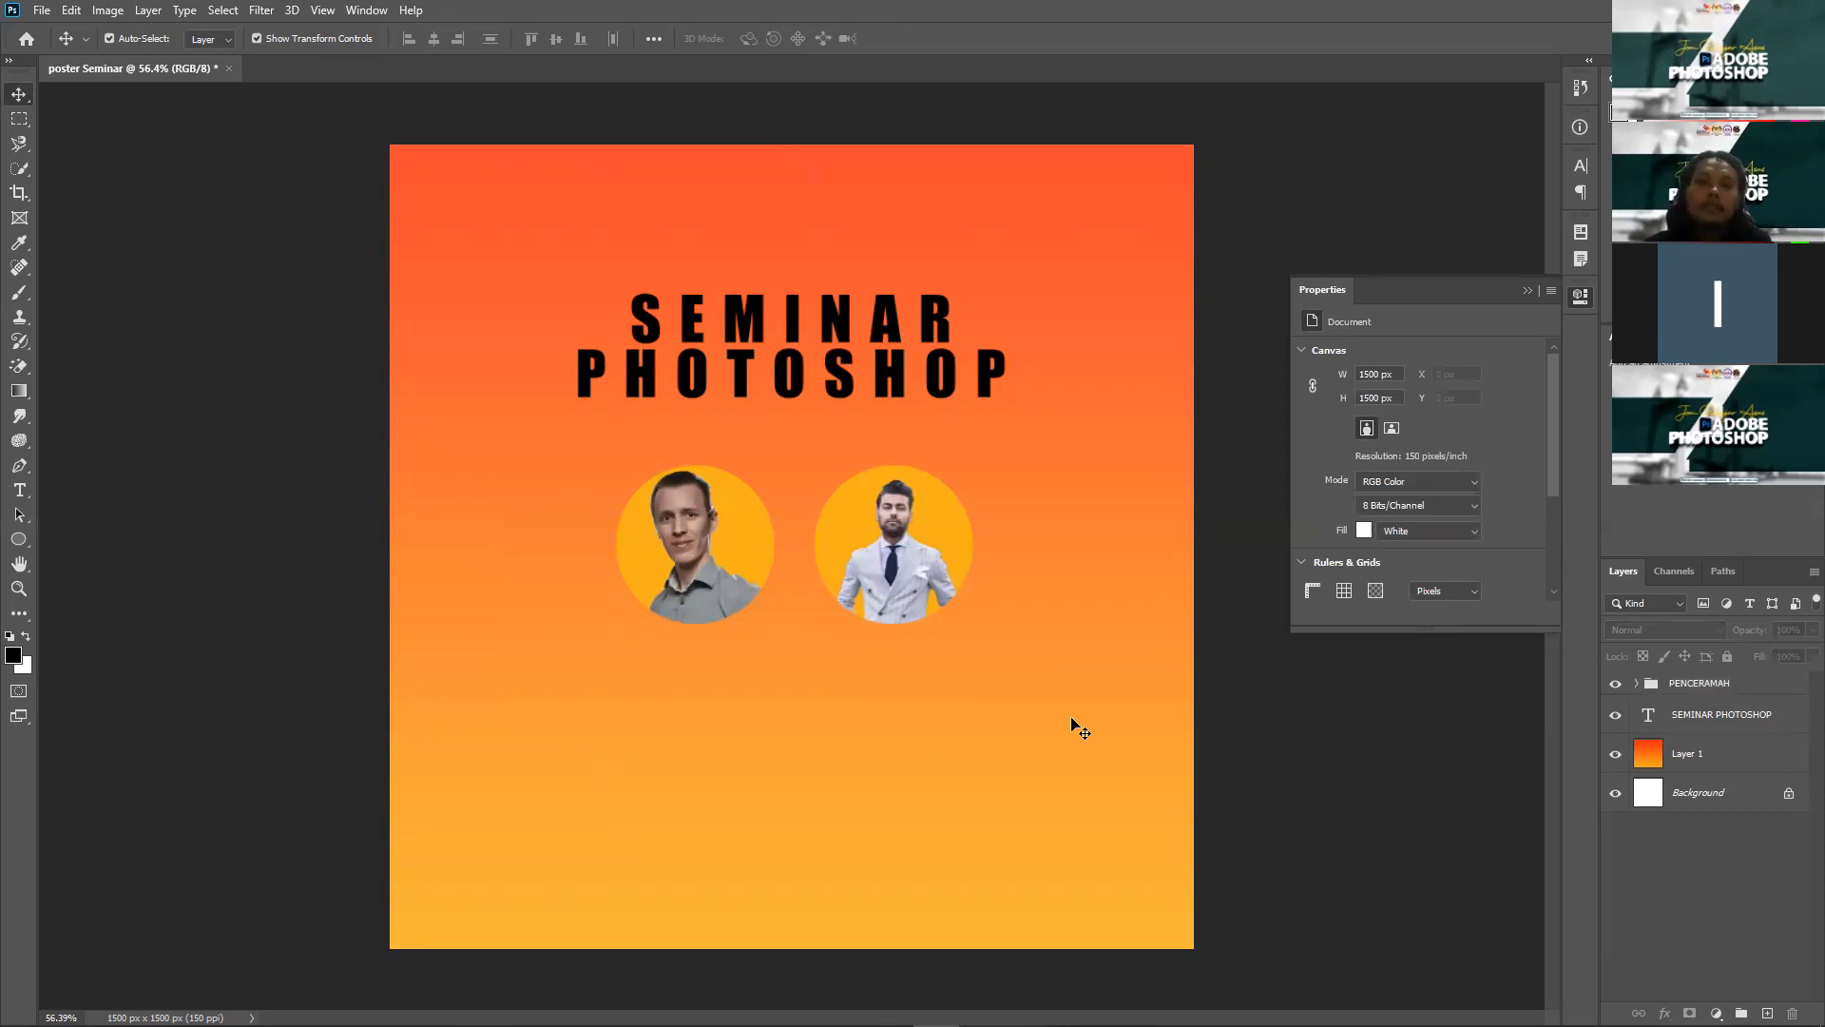
pyautogui.click(20, 490)
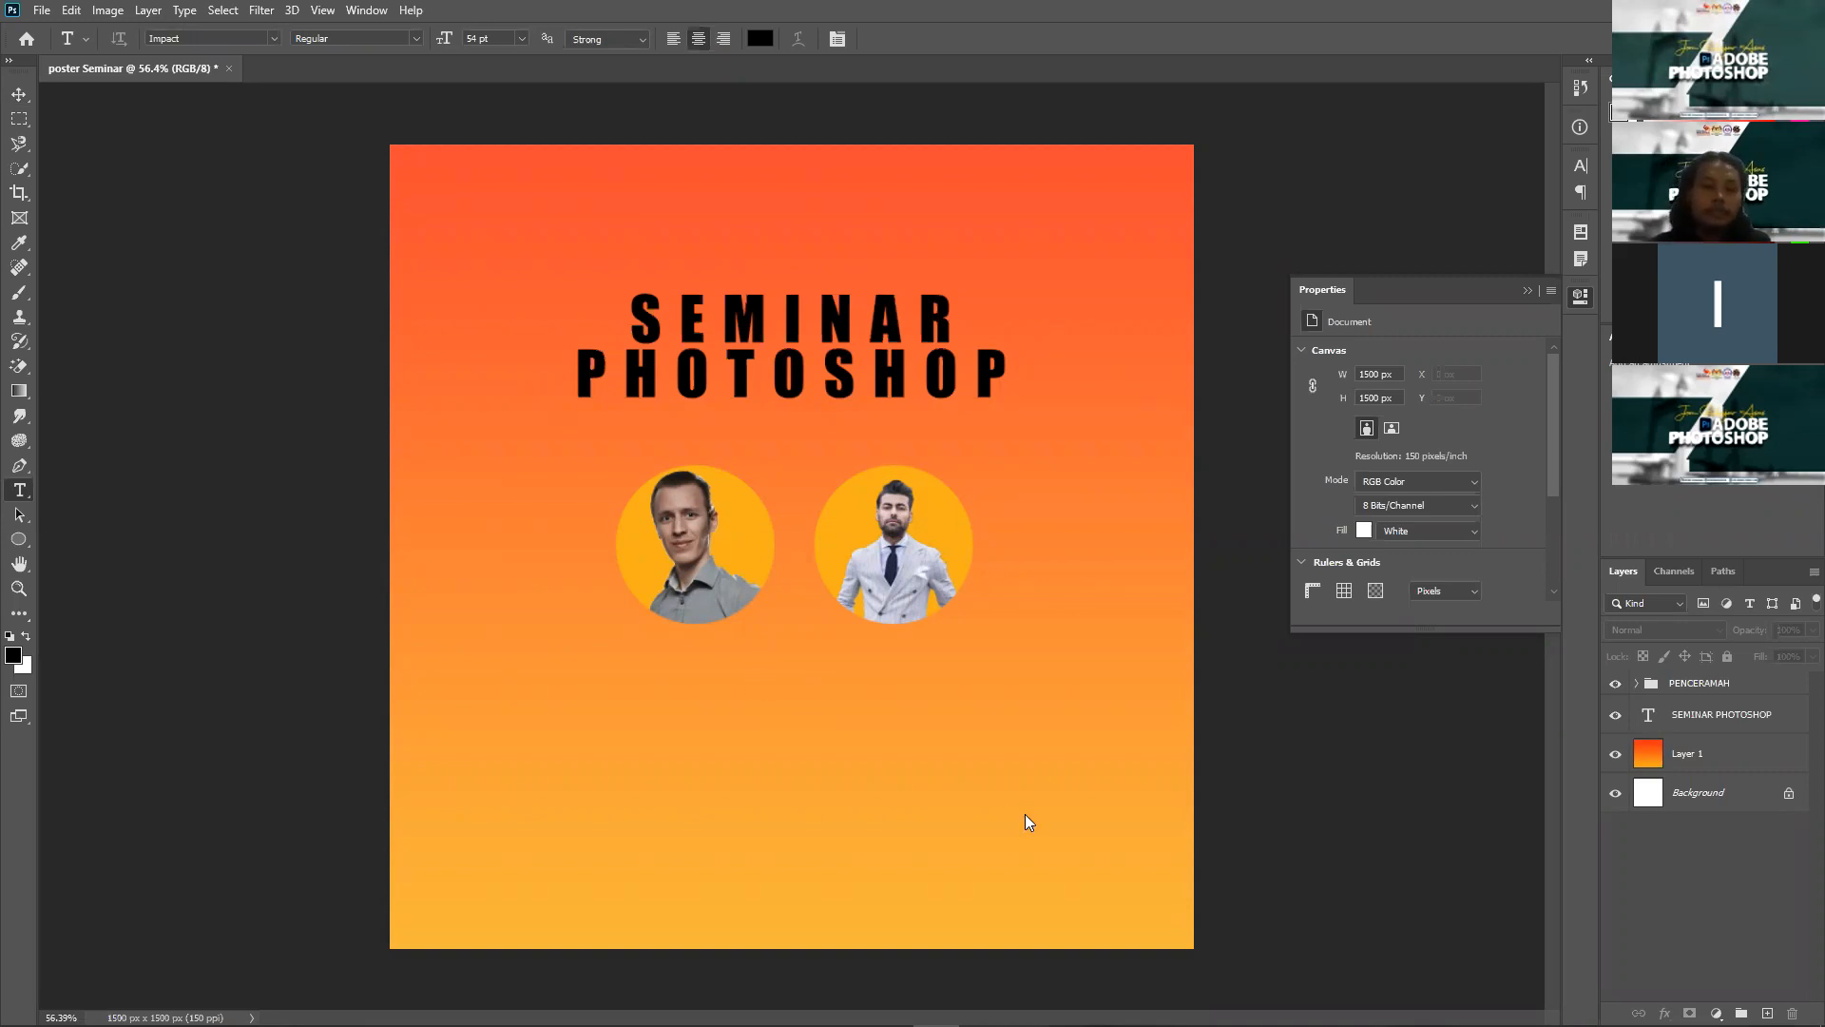
# Step: Add two lines of text, 'HARI: SELASA' and 'WAKTU: 9.0 MALAM', below the portraits
pyautogui.click(766, 695)
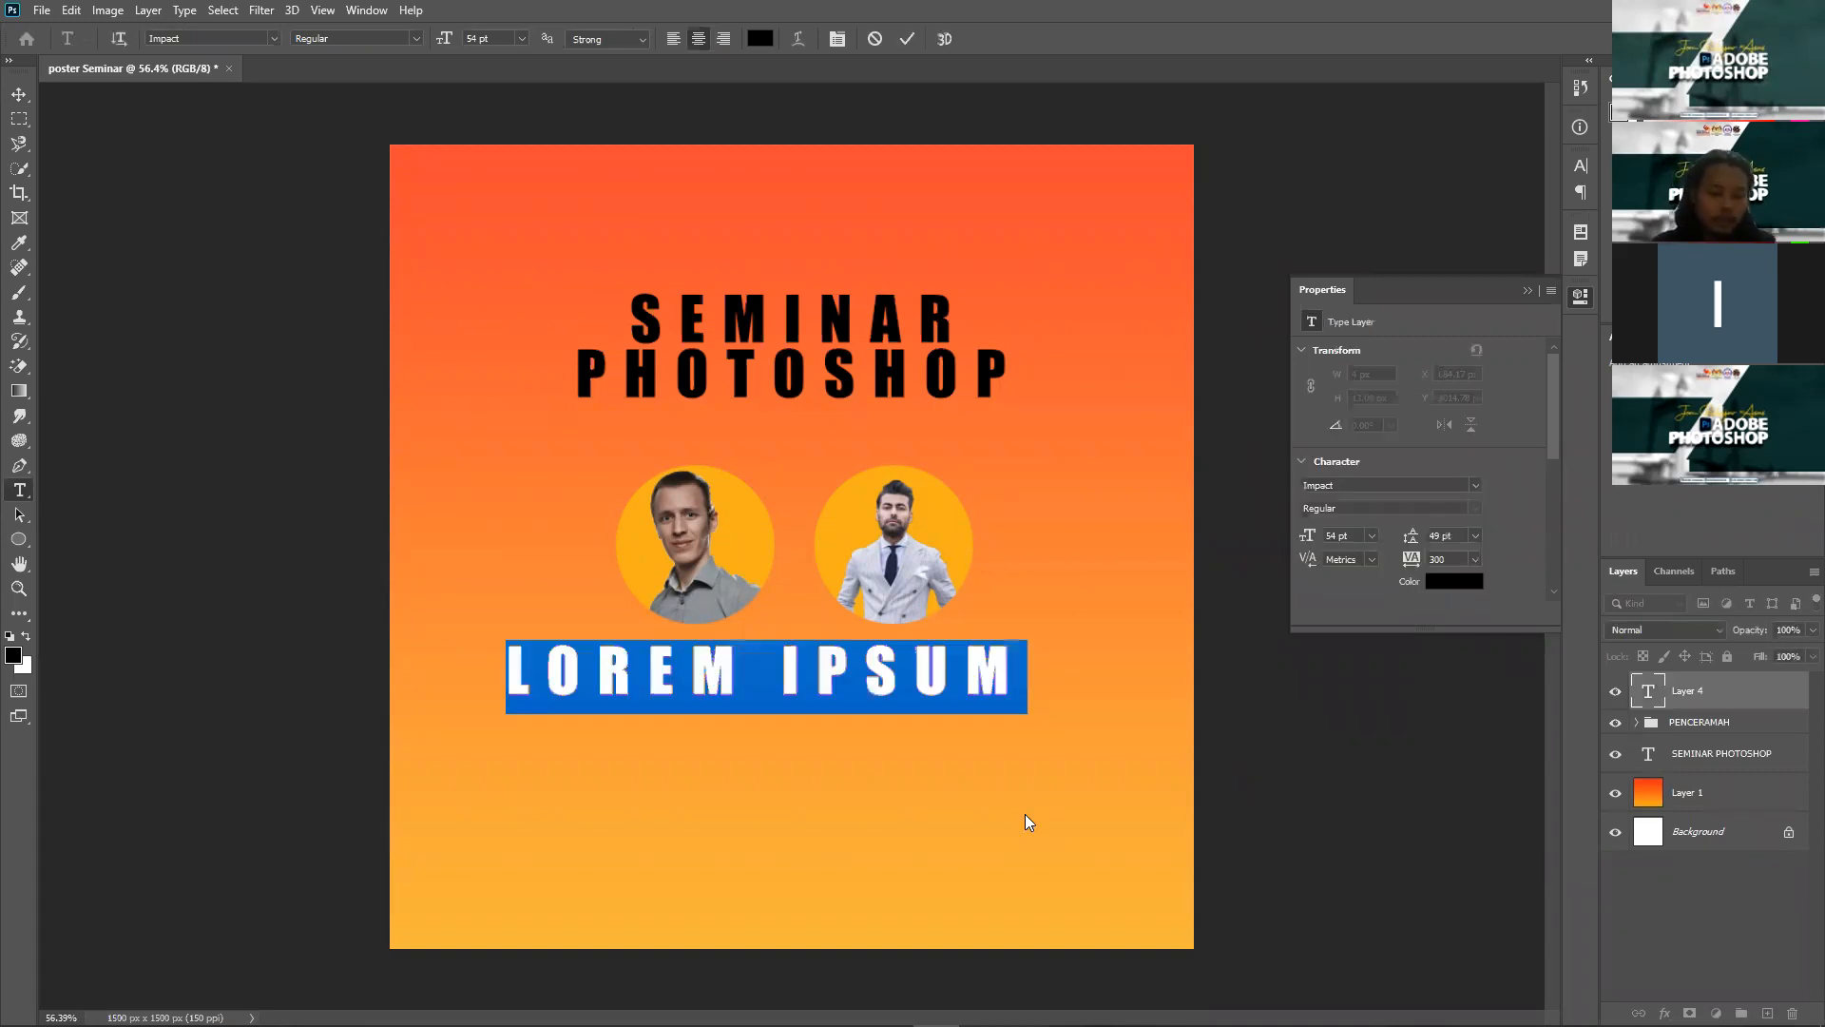
pyautogui.write('HARI')
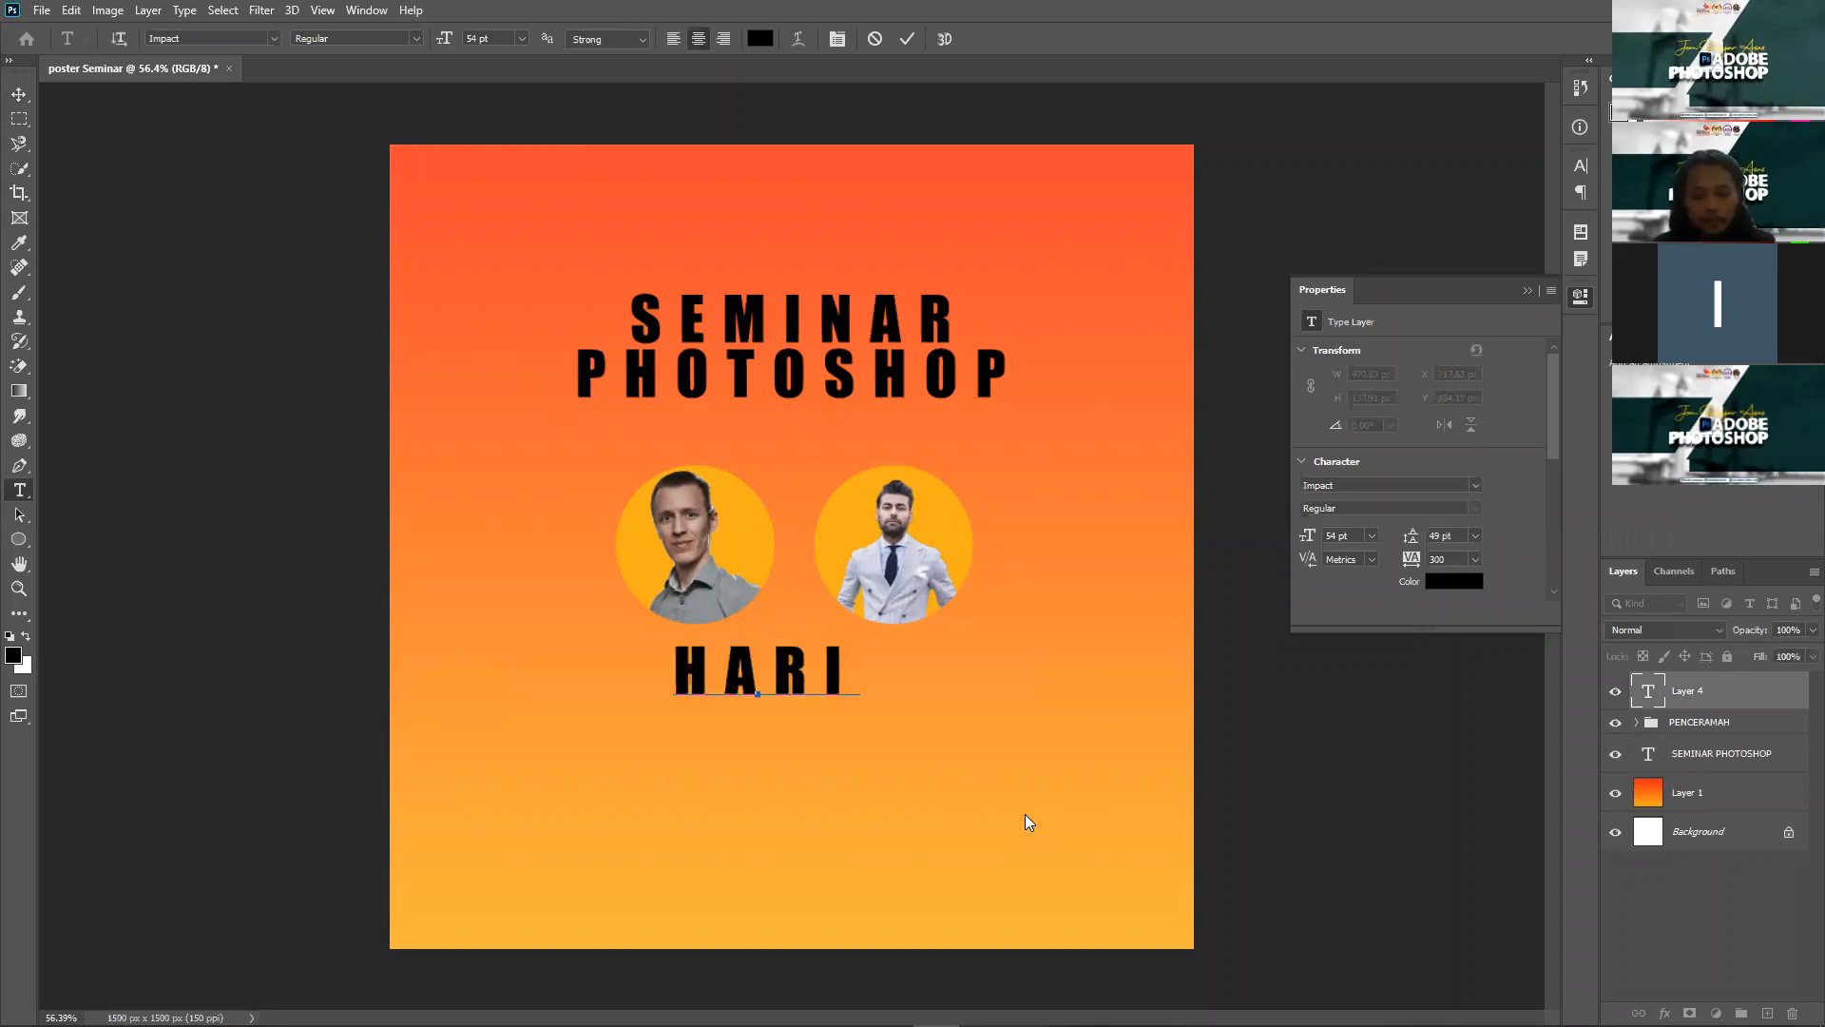
pyautogui.write(':')
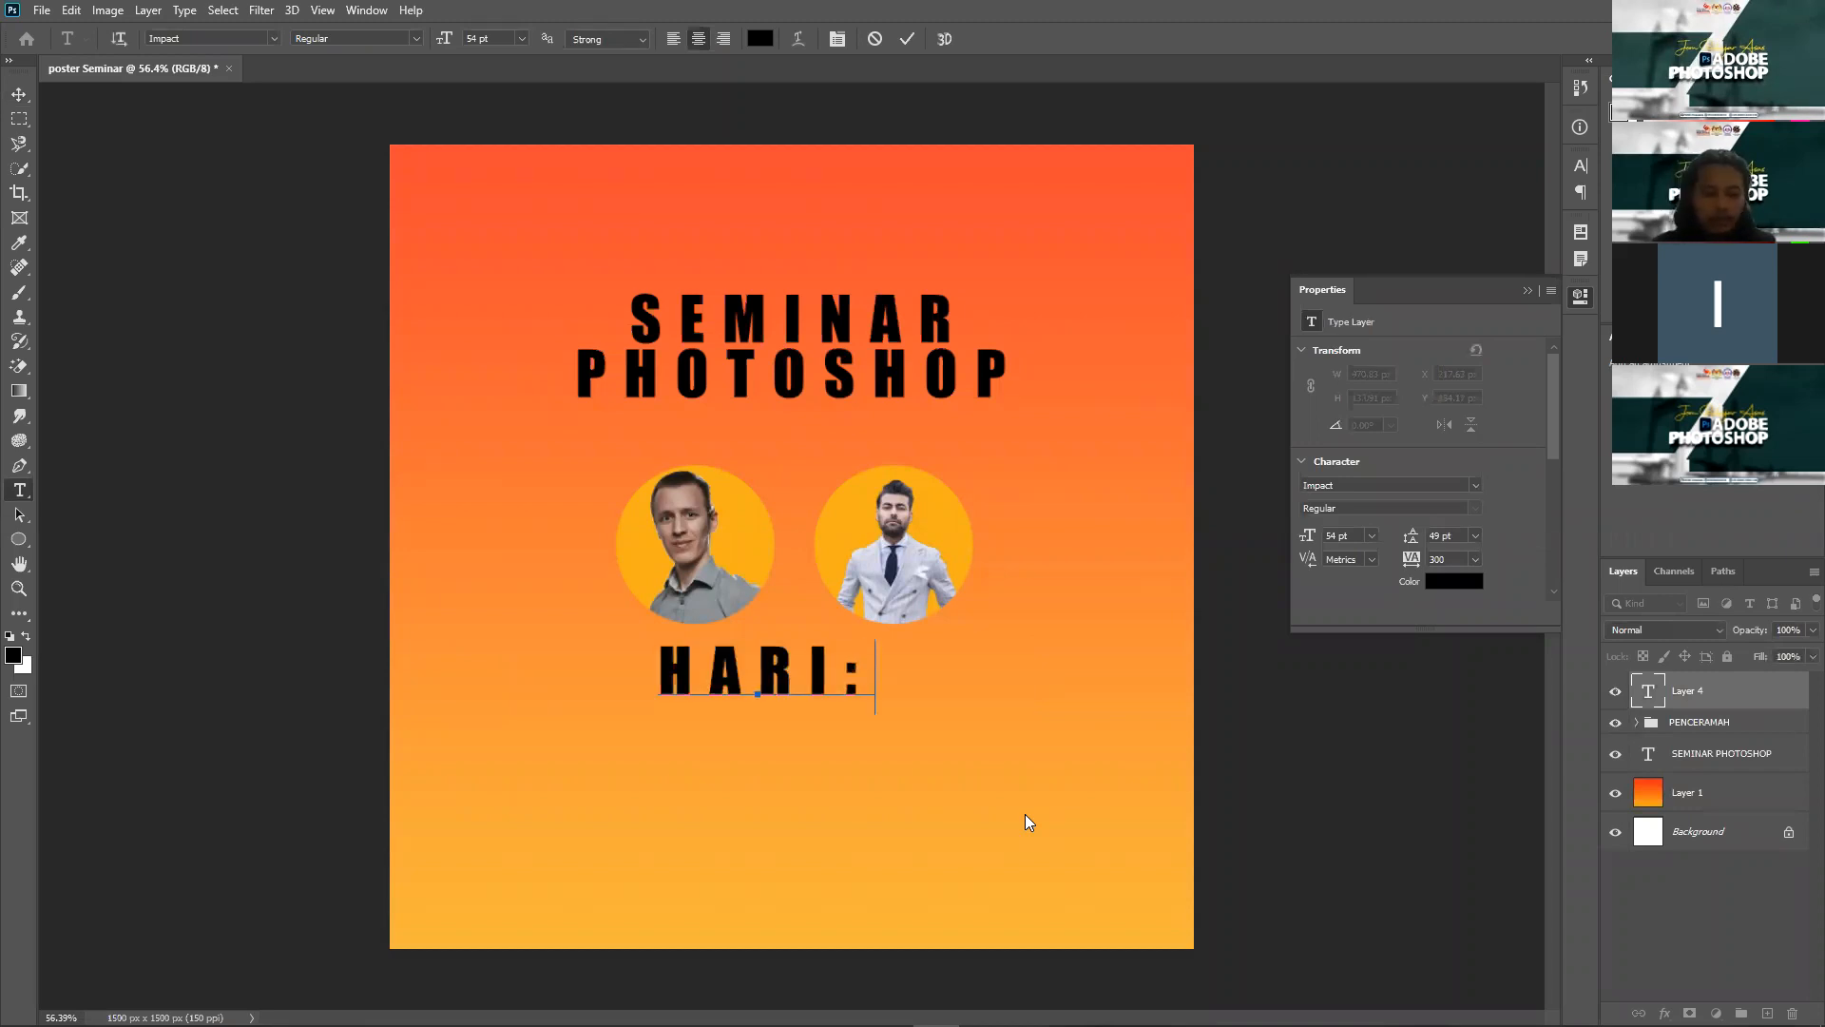
pyautogui.write(' SEL')
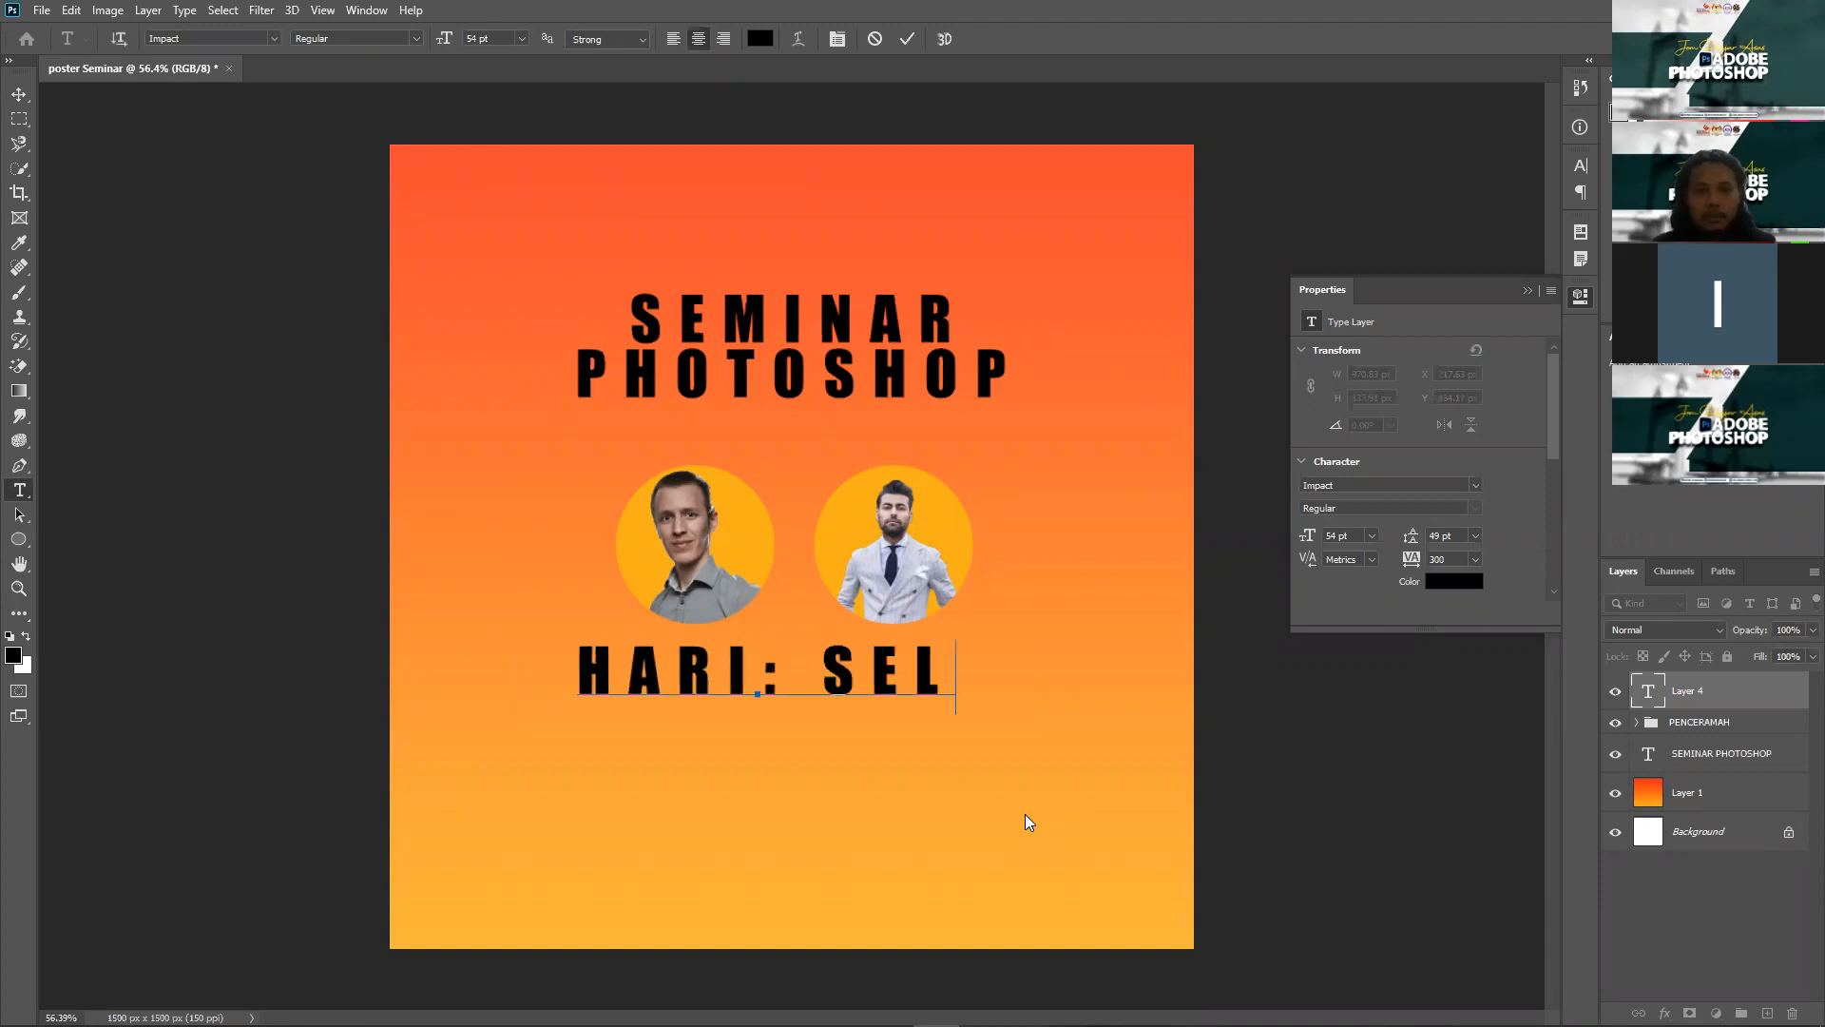
pyautogui.write('ASA')
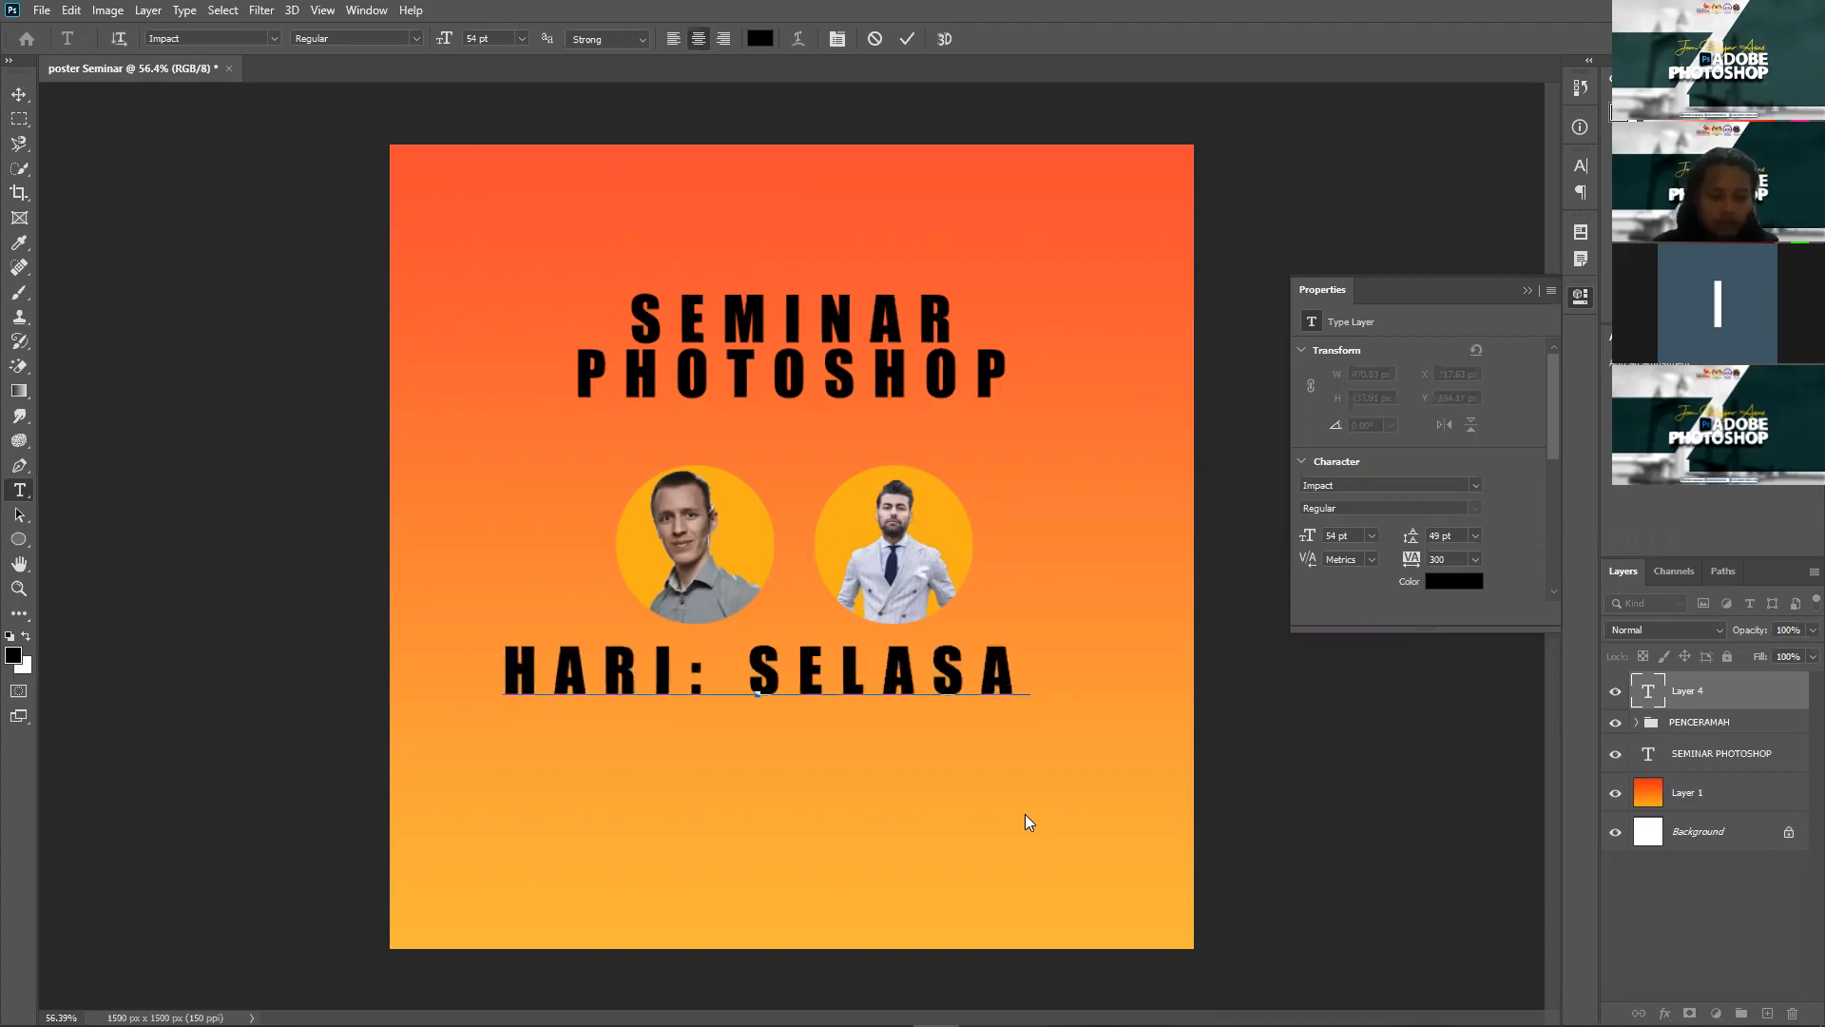
pyautogui.press('Return')
pyautogui.write('WAKTU')
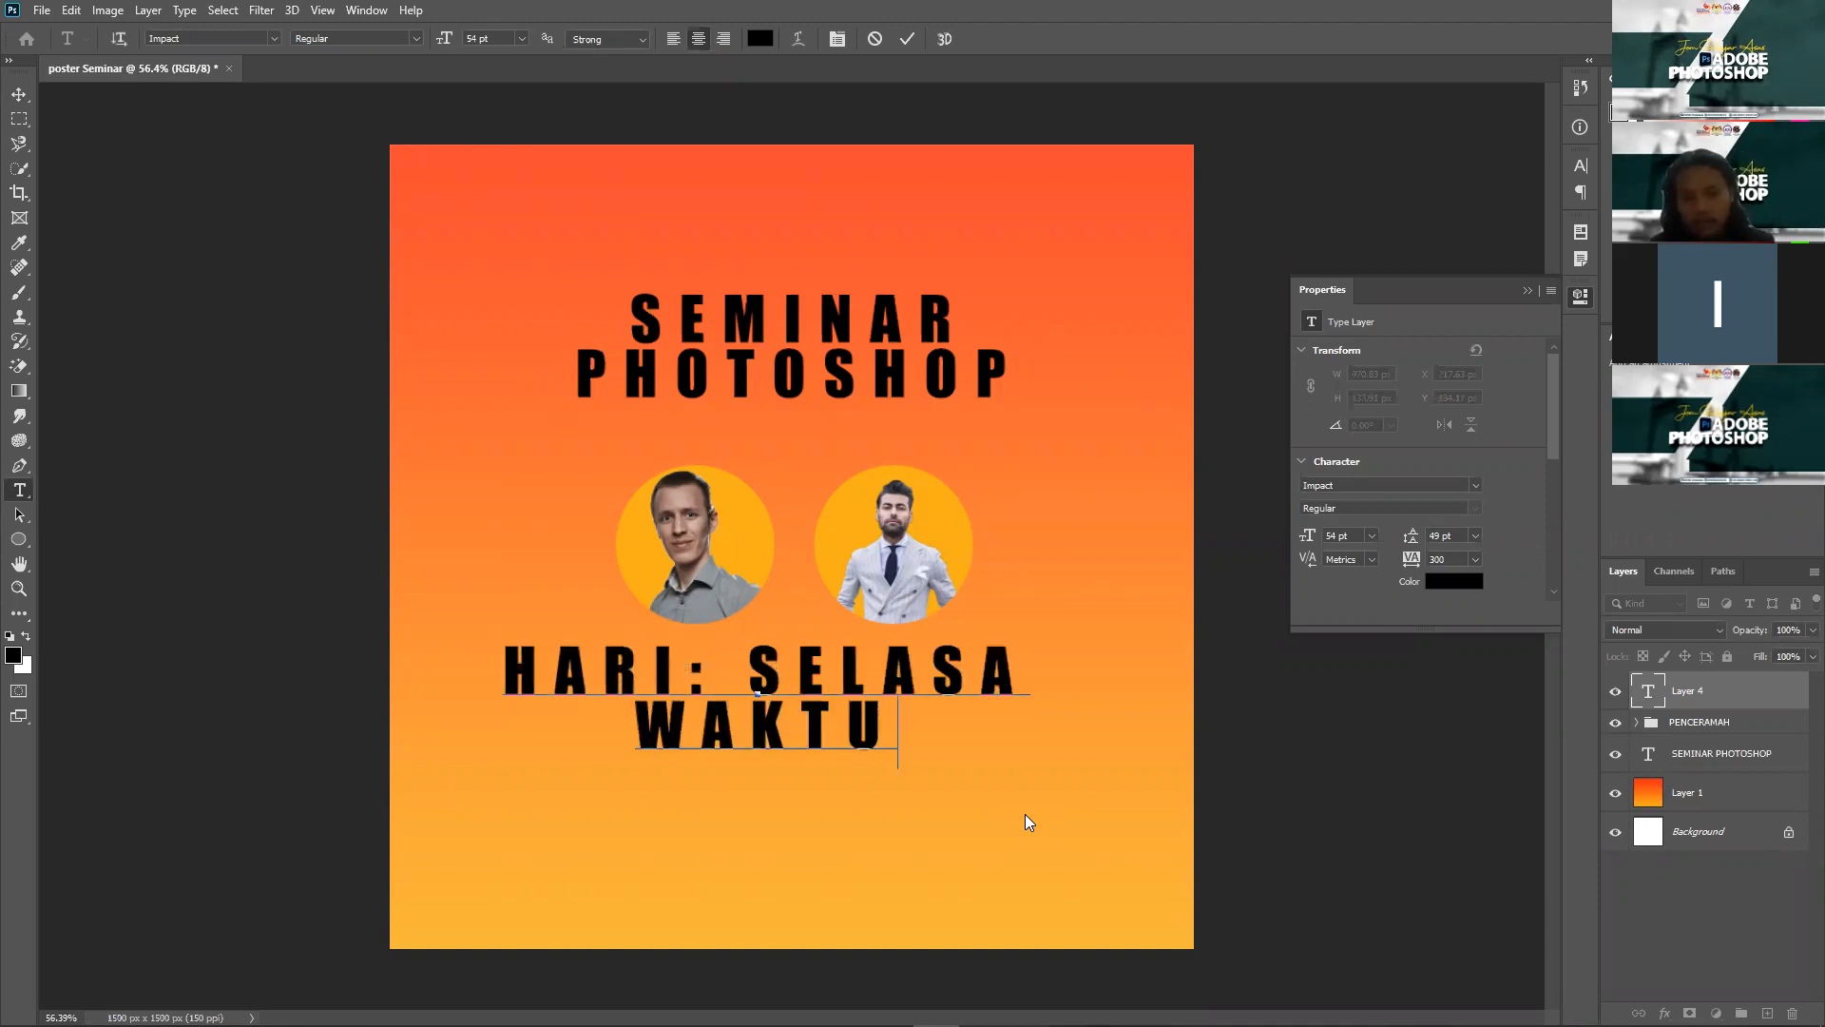
pyautogui.write(': 9')
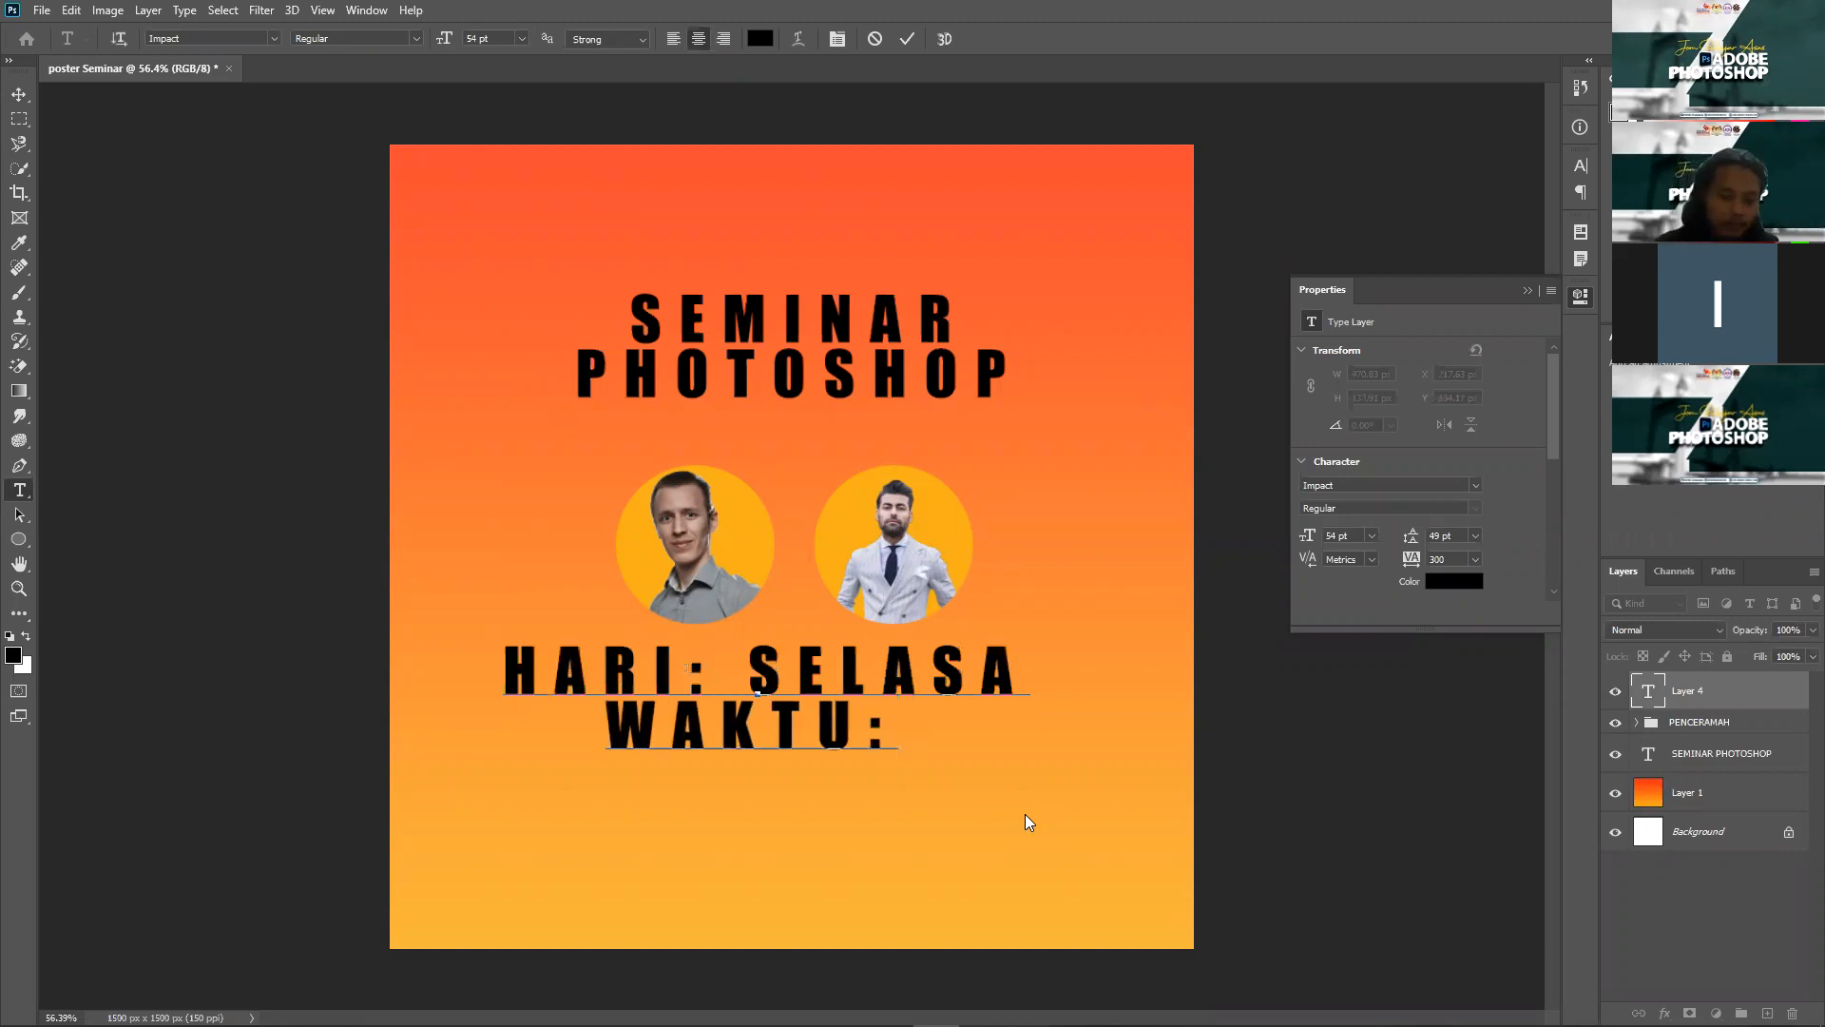
pyautogui.write('.')
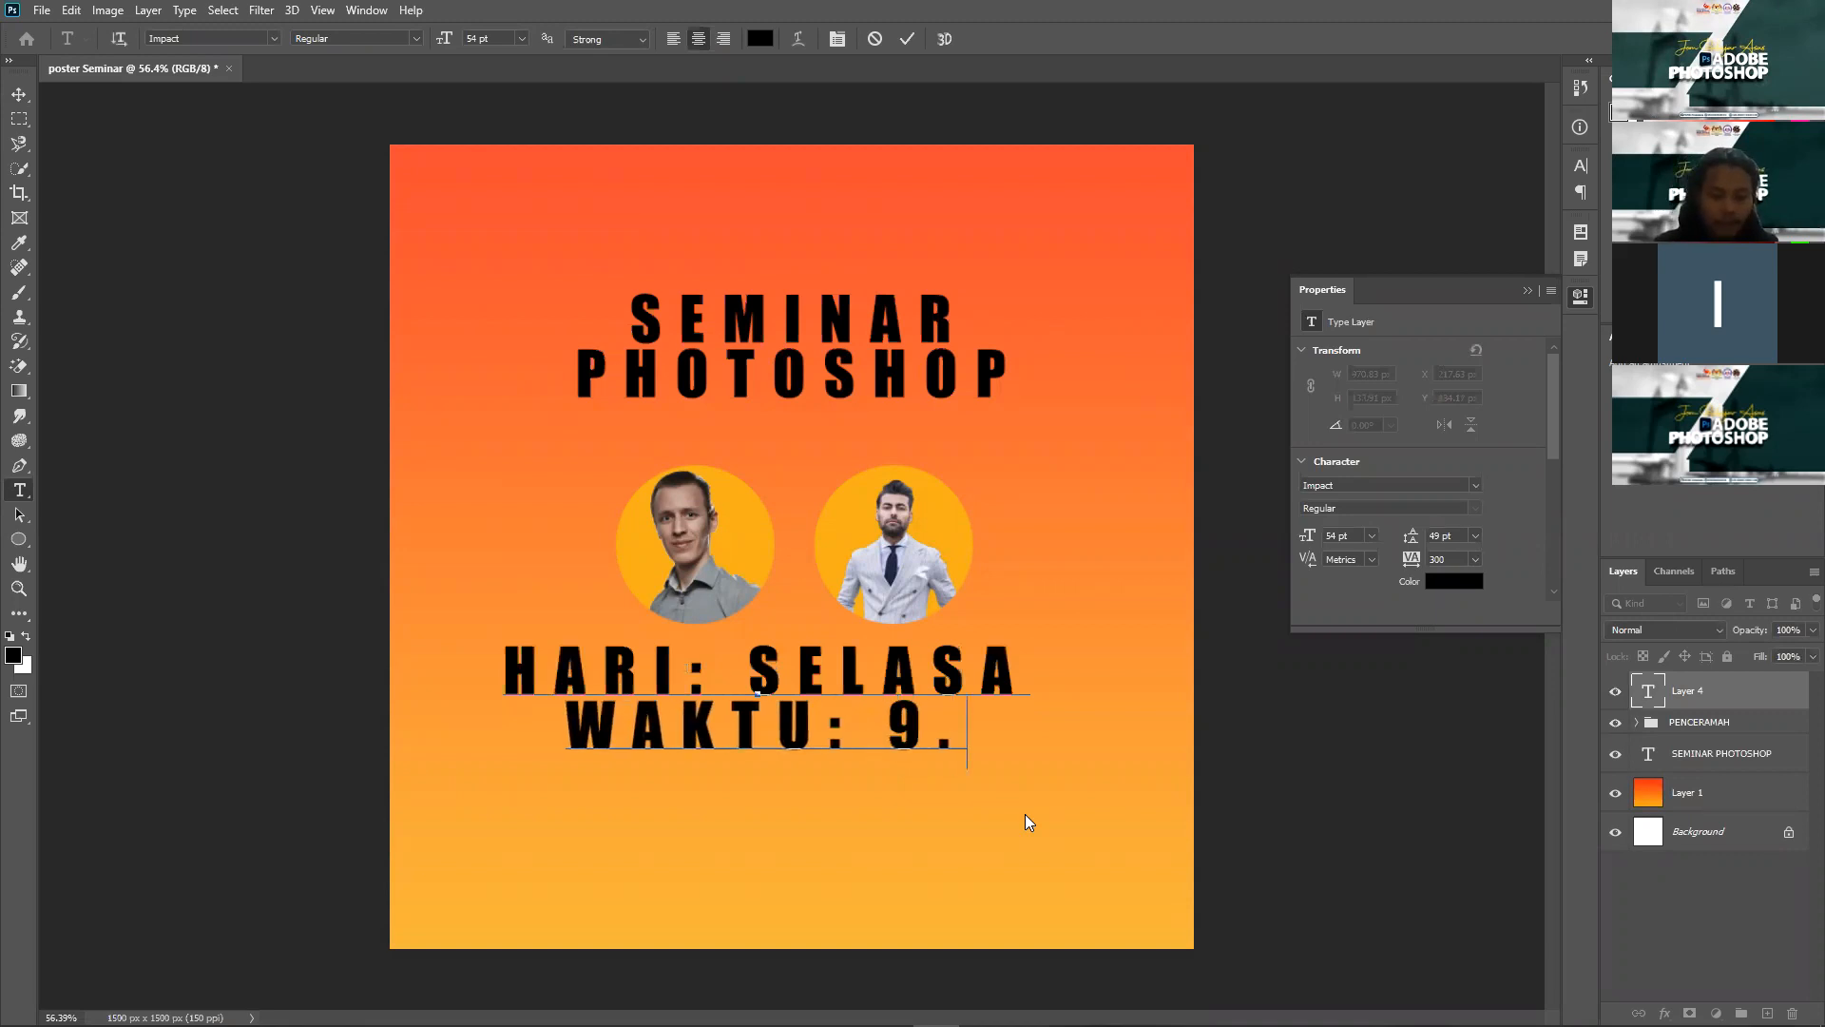
pyautogui.write('0 MALAM')
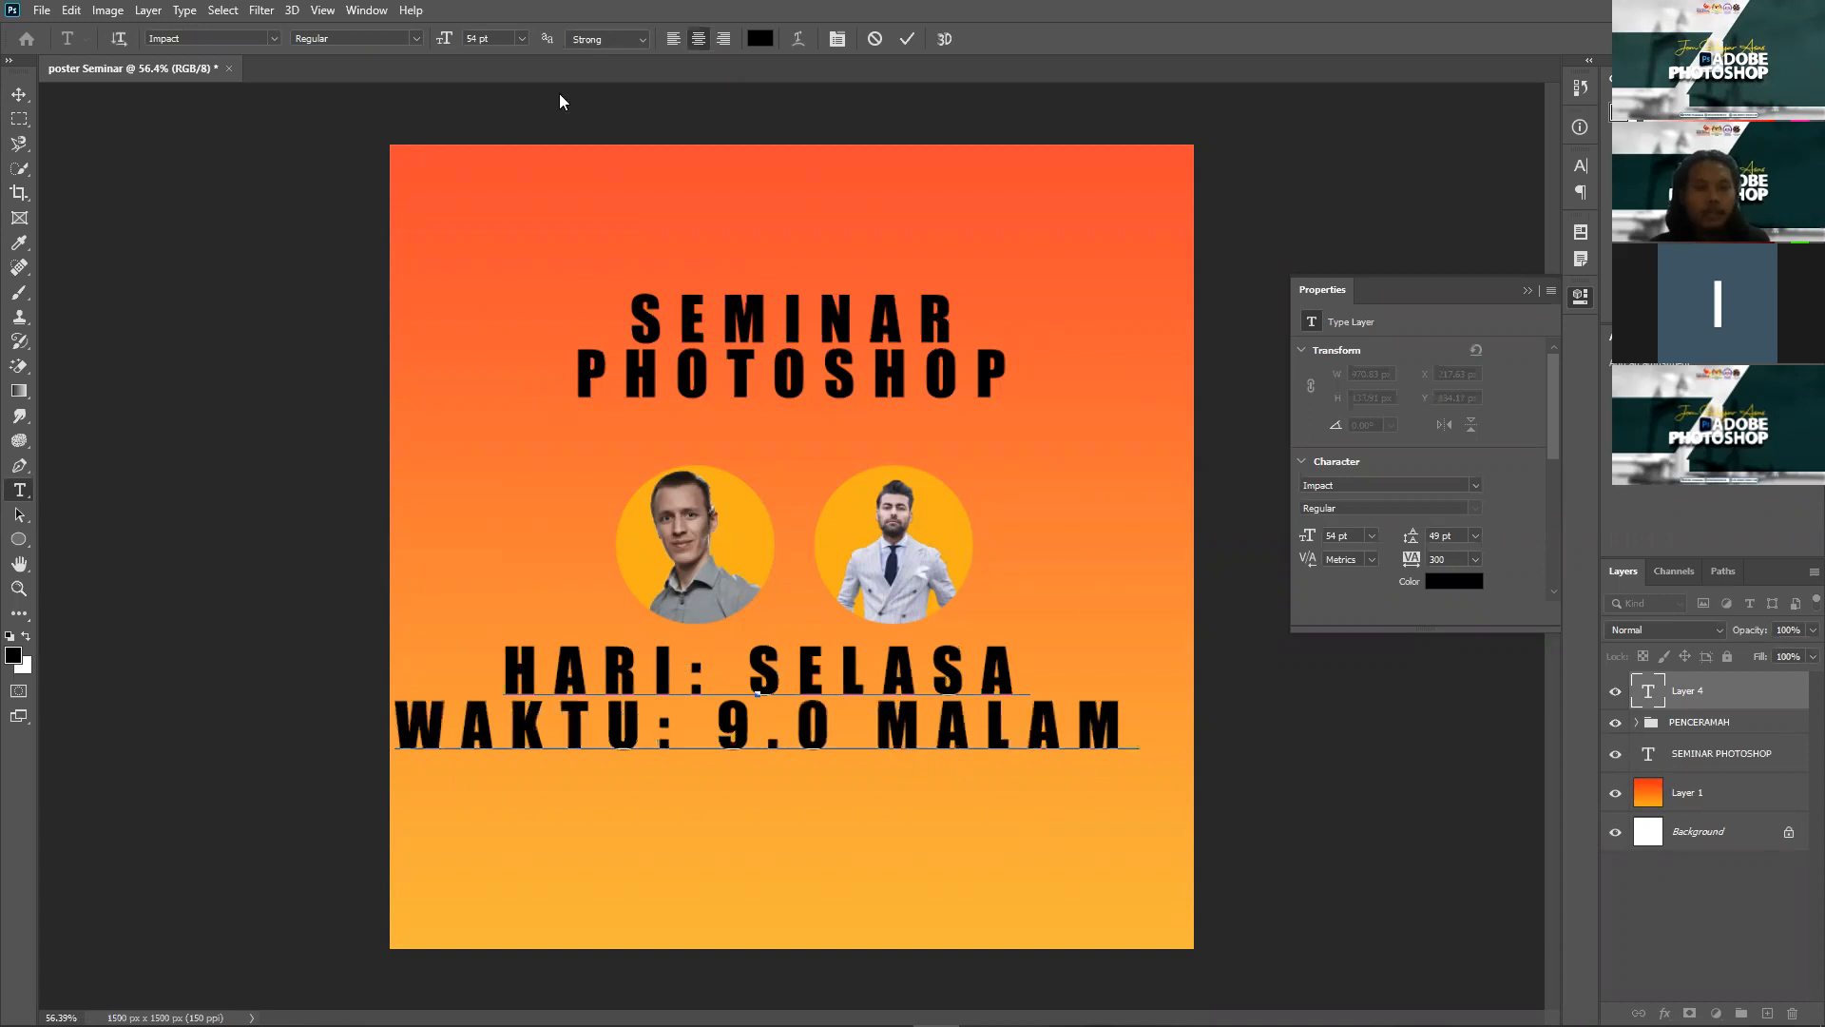
# Step: Set the day-and-time text to 35 pt, then scale it down to about 78%
pyautogui.hotkey('ctrl', 'a')
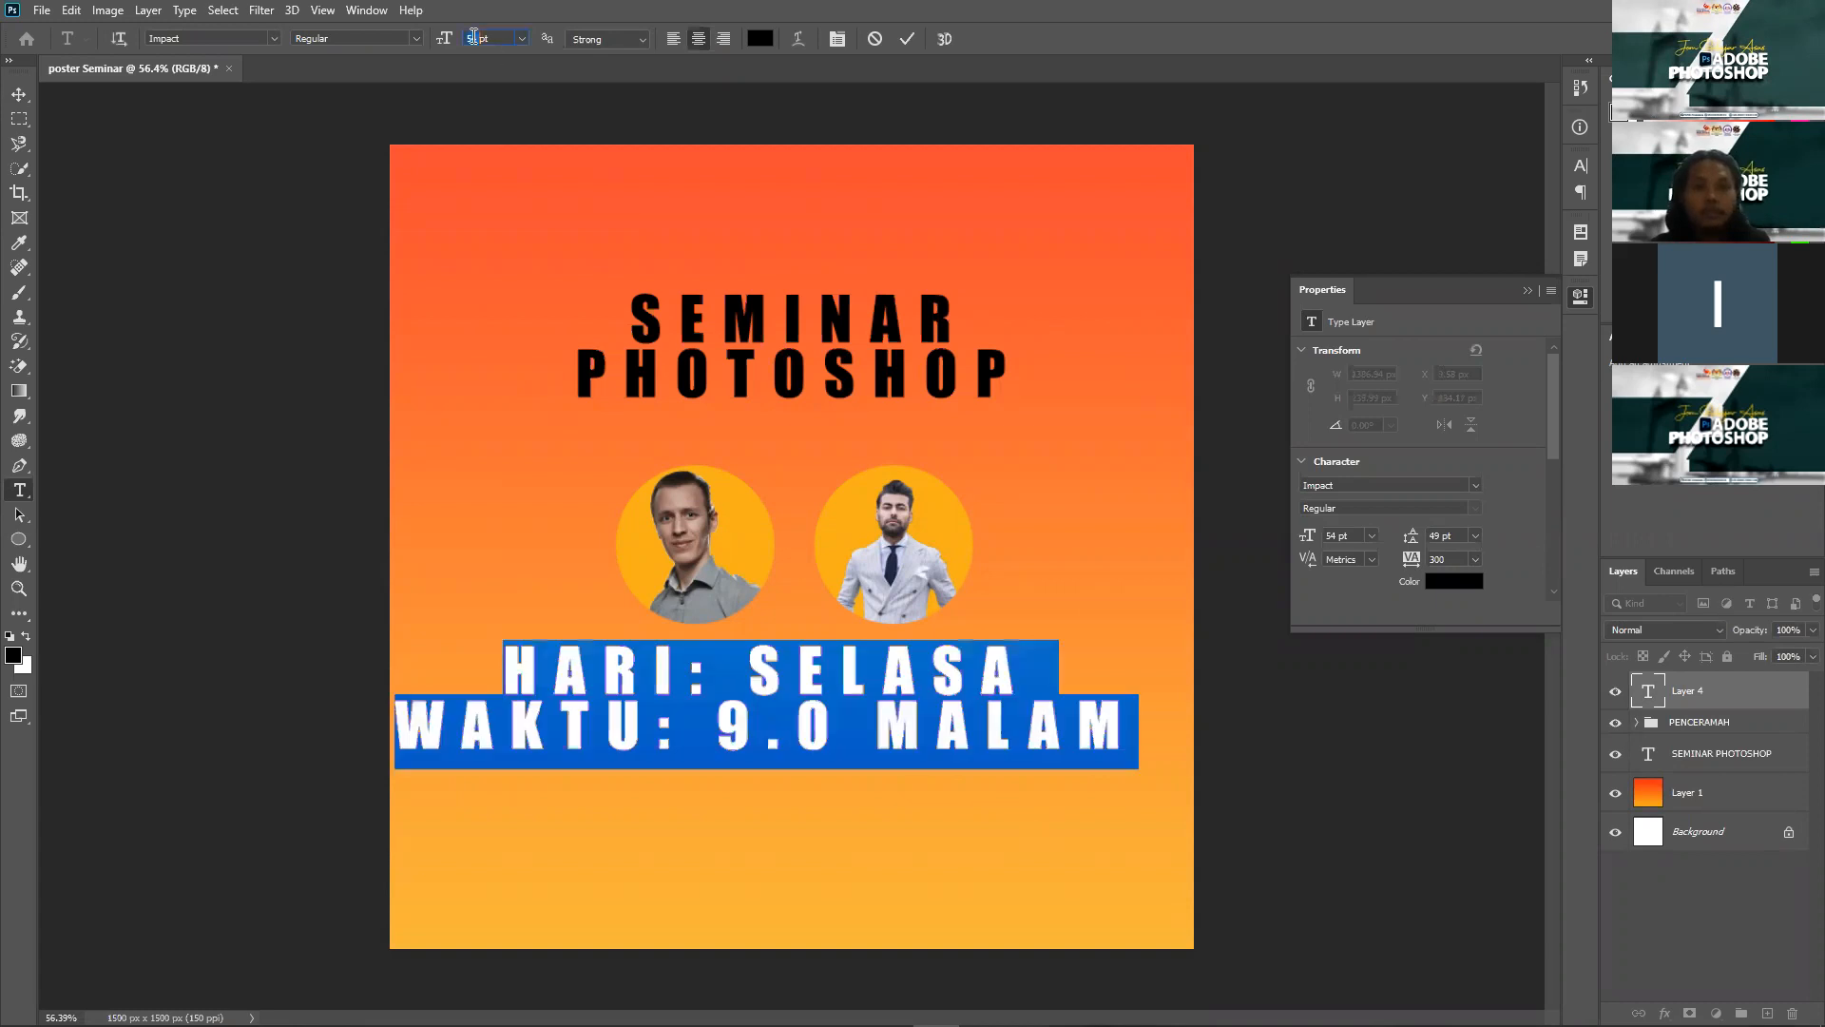
pyautogui.write('50')
pyautogui.press('Return')
pyautogui.write('35')
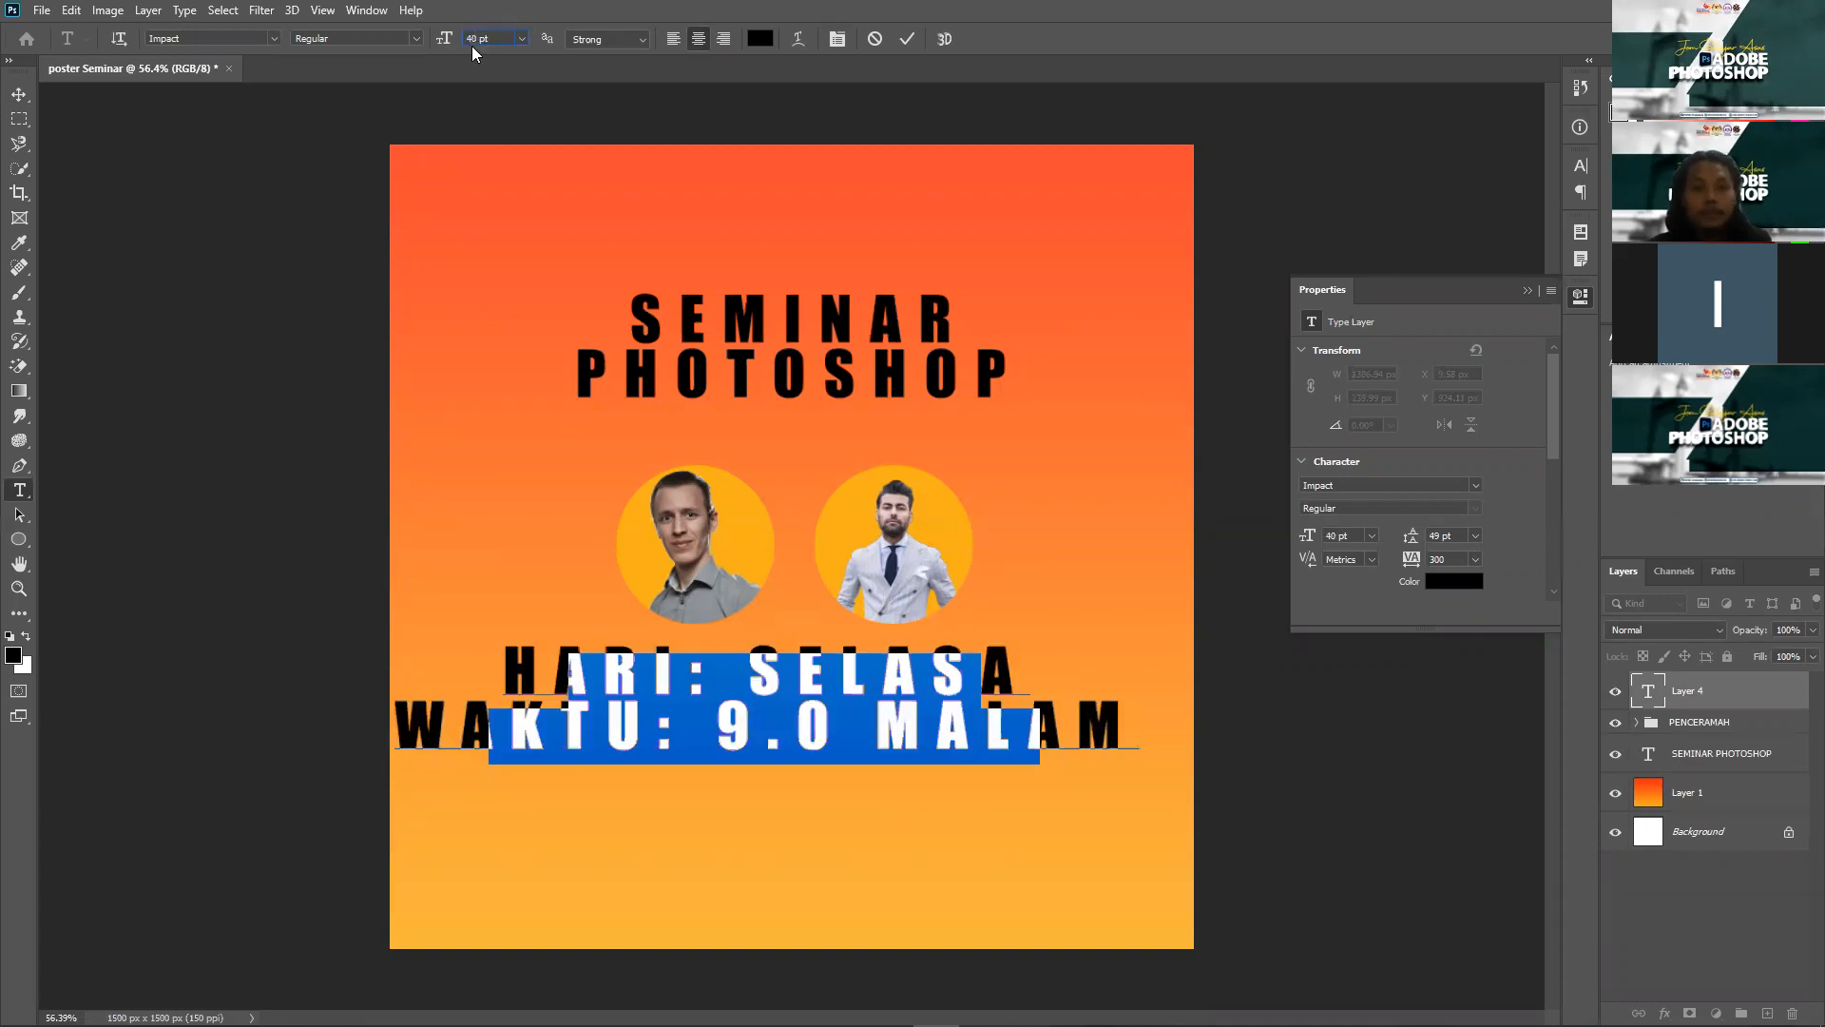
pyautogui.press('Return')
pyautogui.click(17, 98)
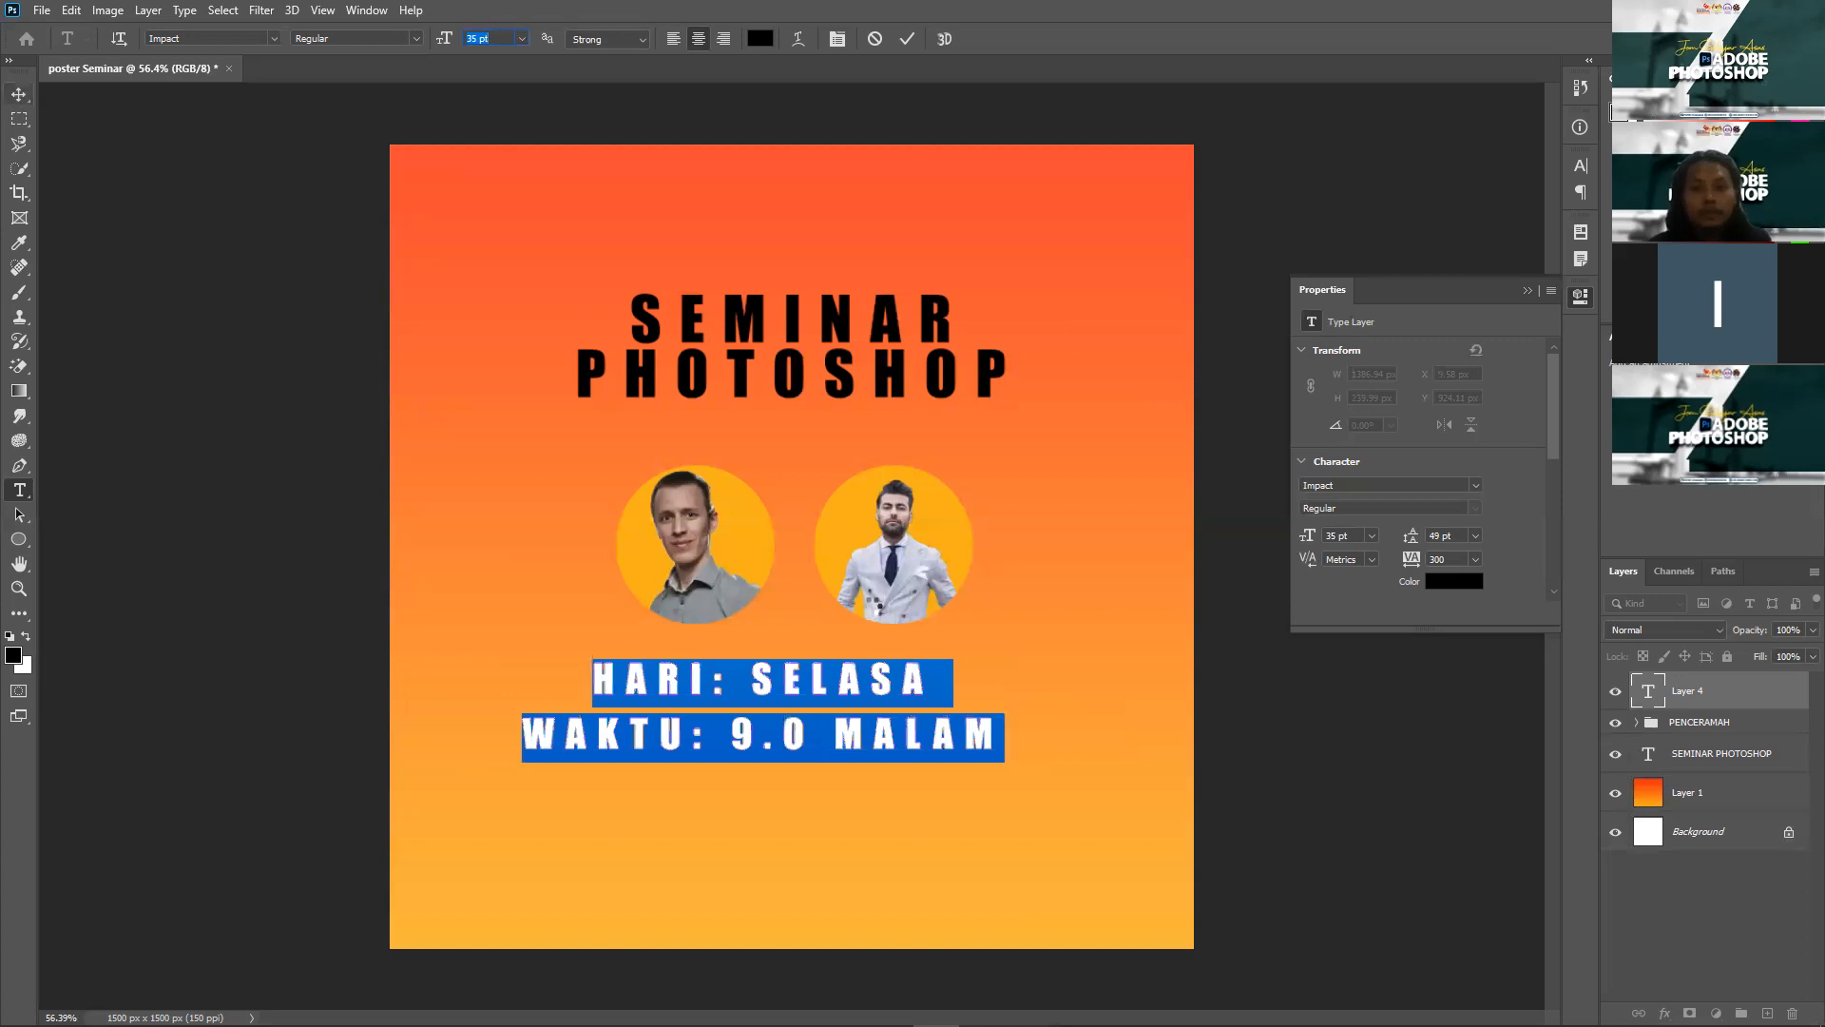
pyautogui.click(990, 661)
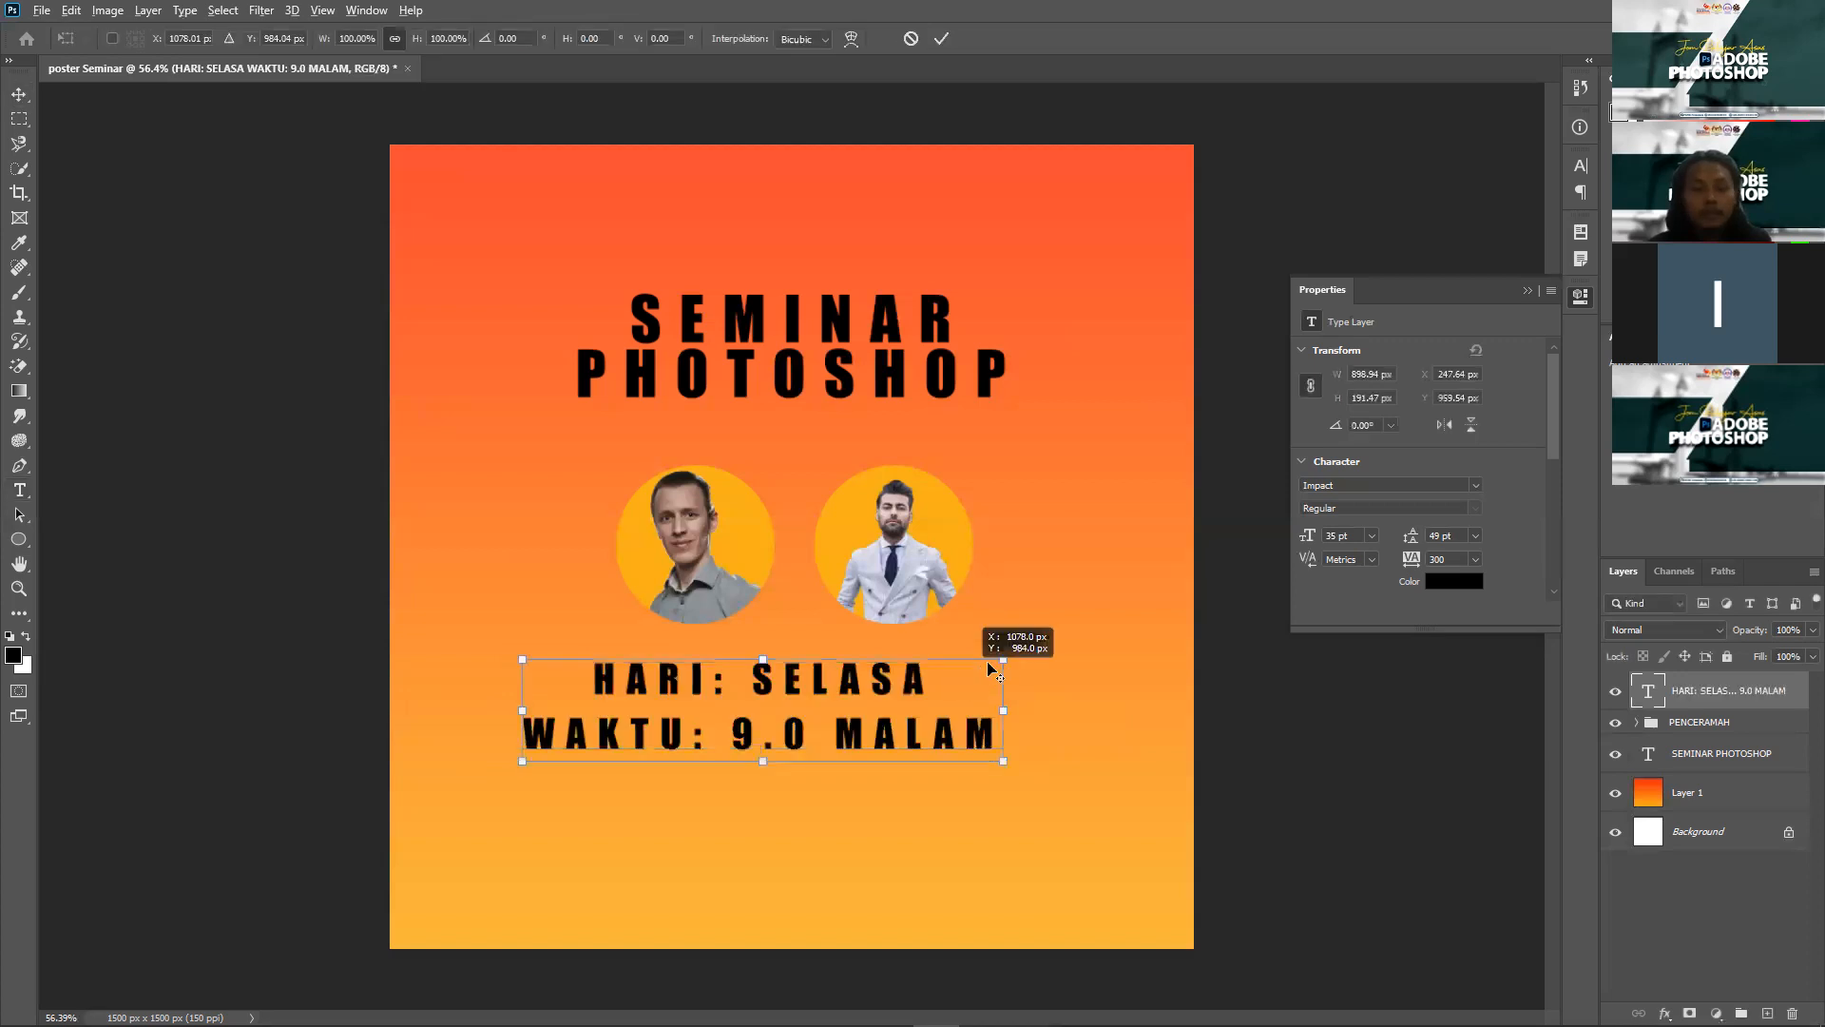
pyautogui.moveTo(1003, 657); pyautogui.dragTo(951, 670)
pyautogui.press('Return')
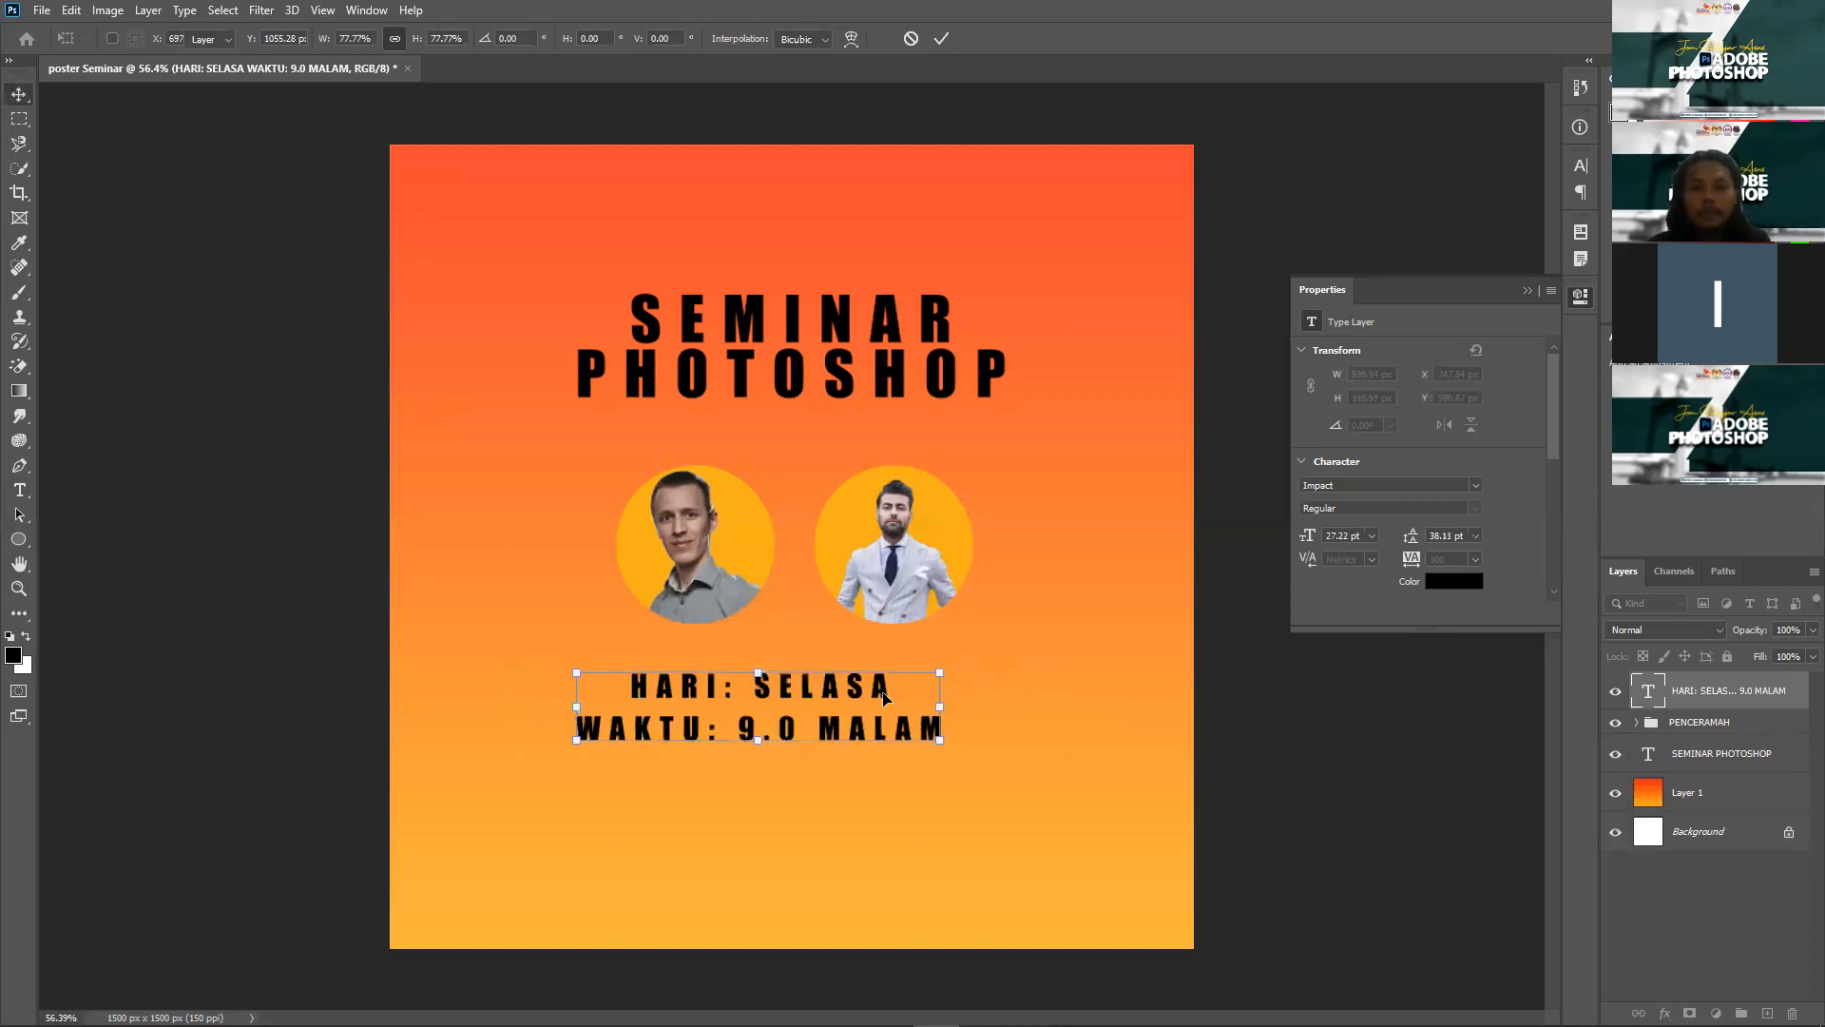
# Step: Tighten the text's line spacing to 31.11 pt and centre it beneath the photos
pyautogui.doubleClick(865, 705)
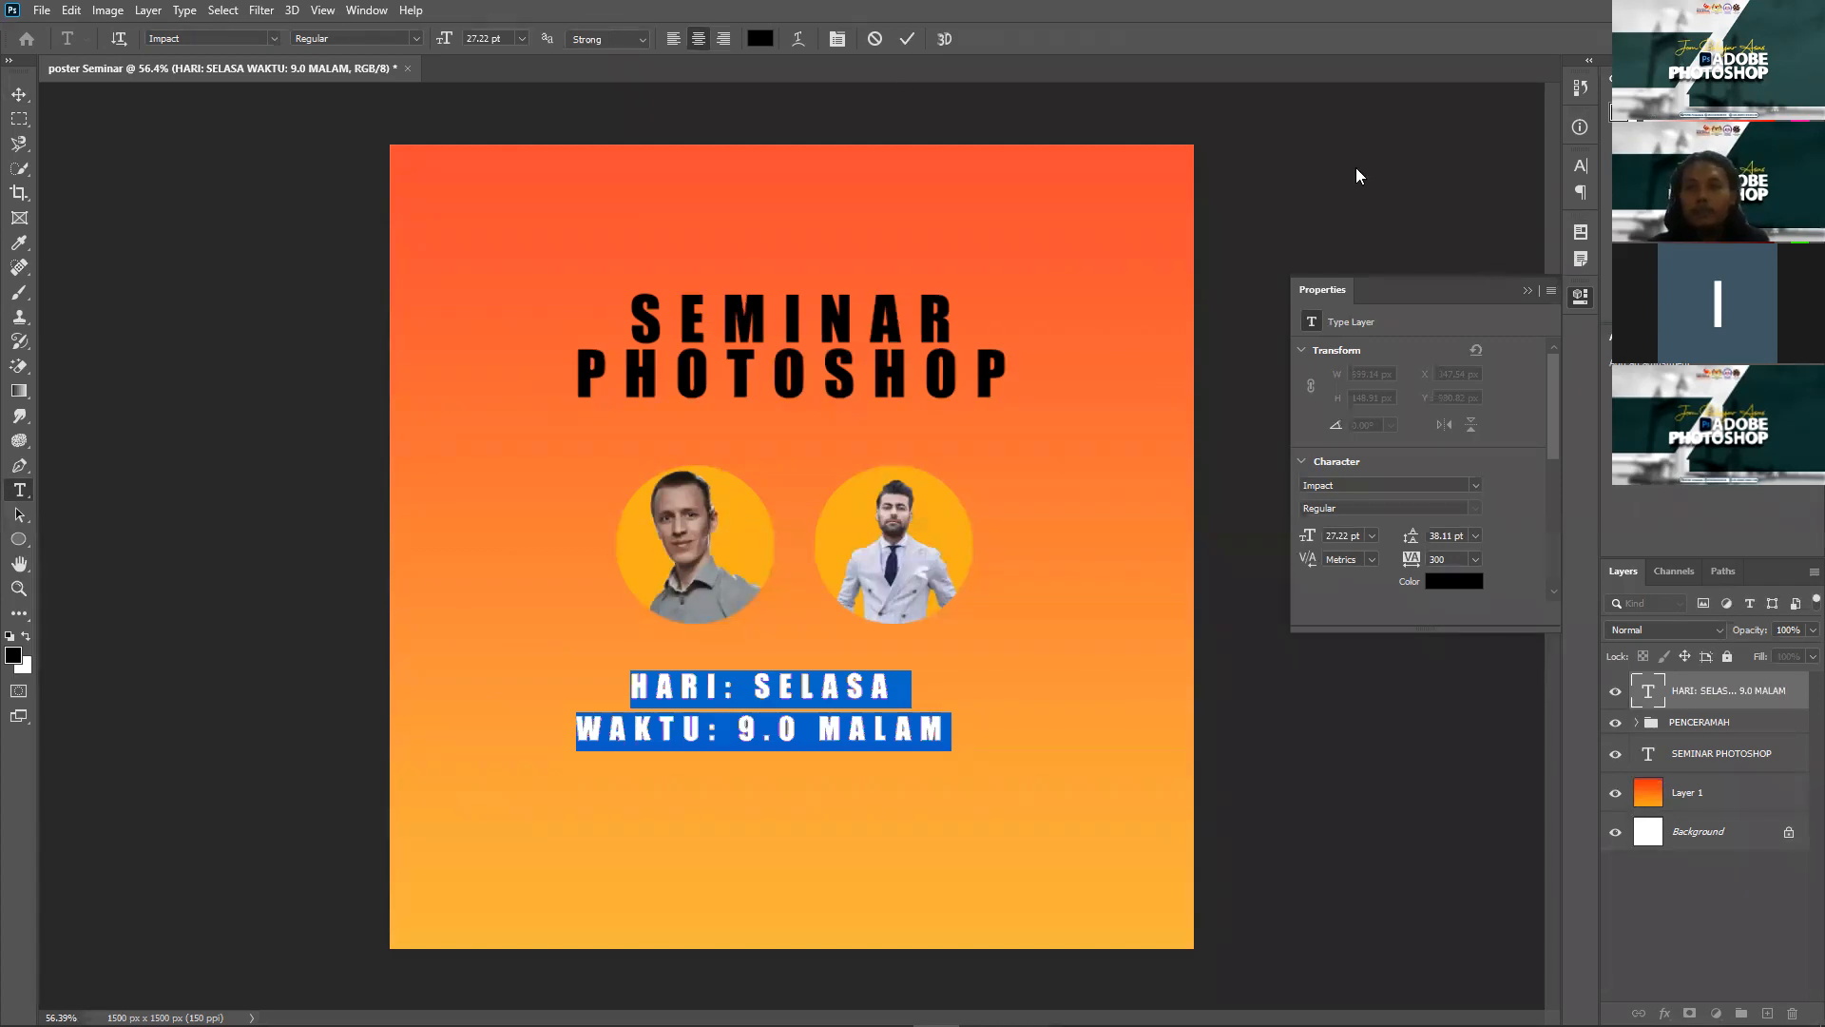
pyautogui.click(1580, 166)
pyautogui.click(1503, 216)
pyautogui.press('Down')
pyautogui.press('Down')
pyautogui.press('Down')
pyautogui.press('Down')
pyautogui.press('Down')
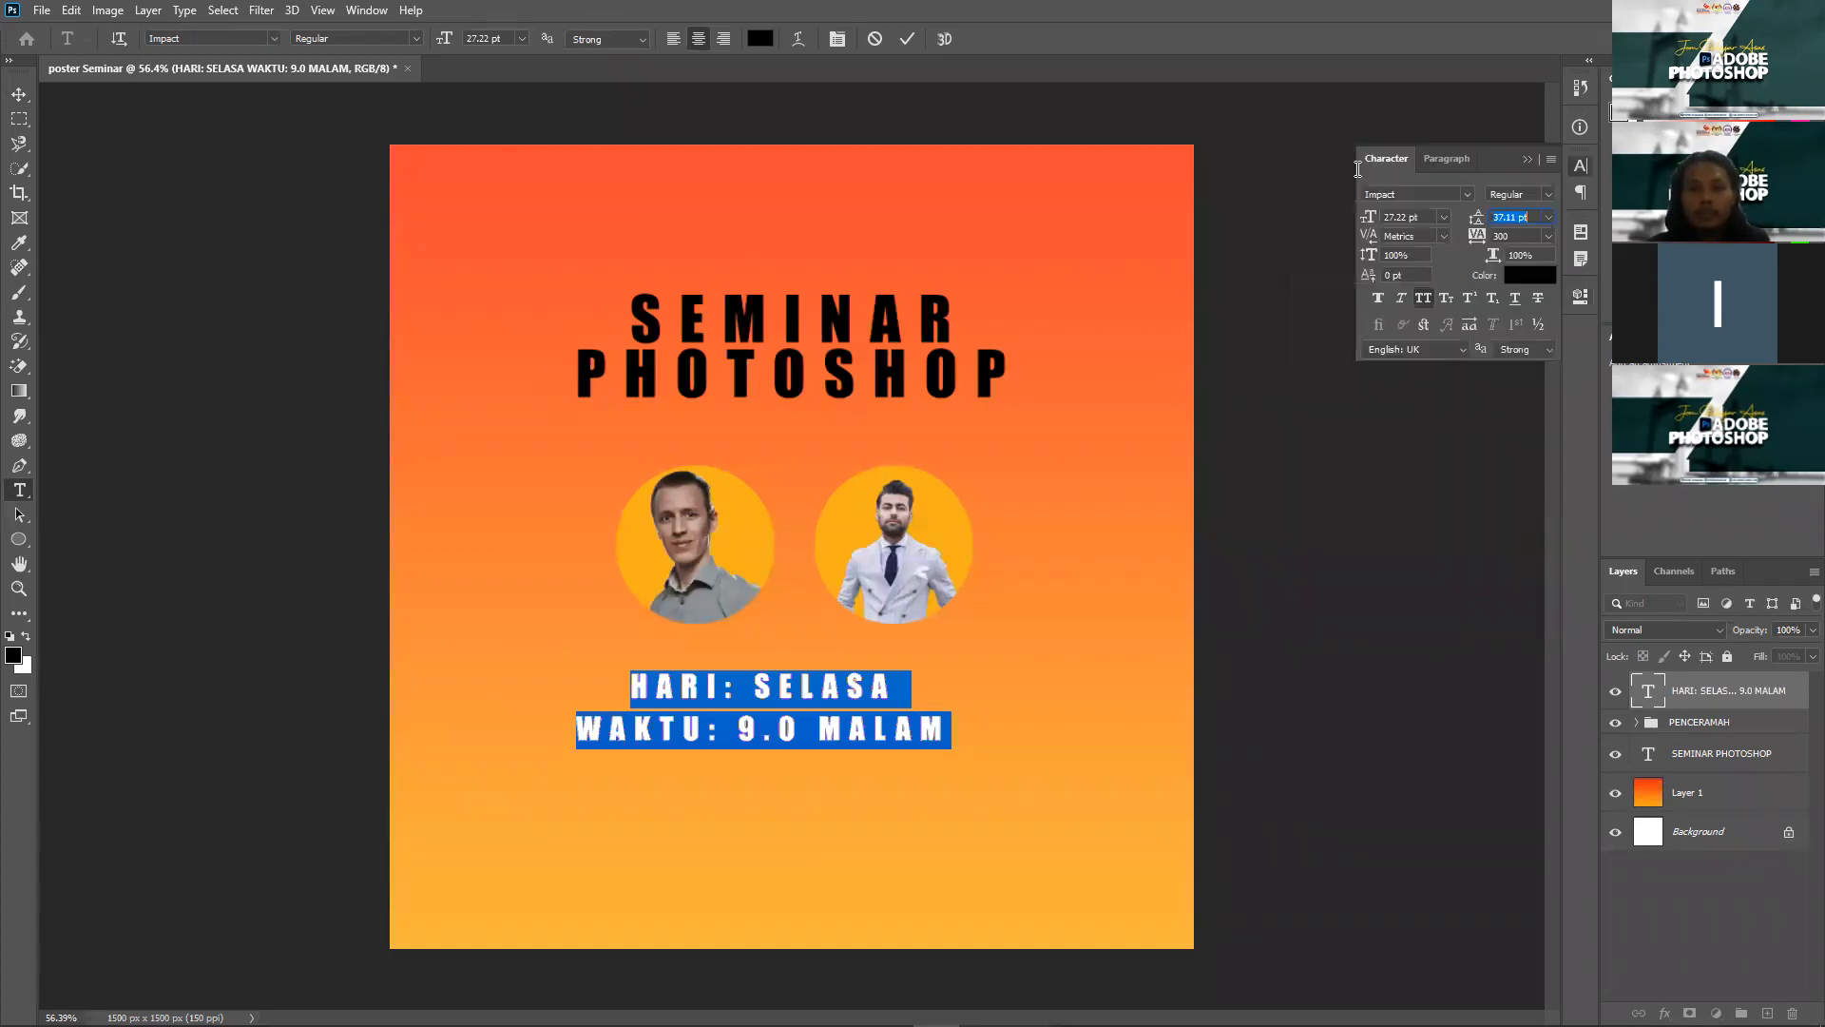
pyautogui.press('Down')
pyautogui.press('Down')
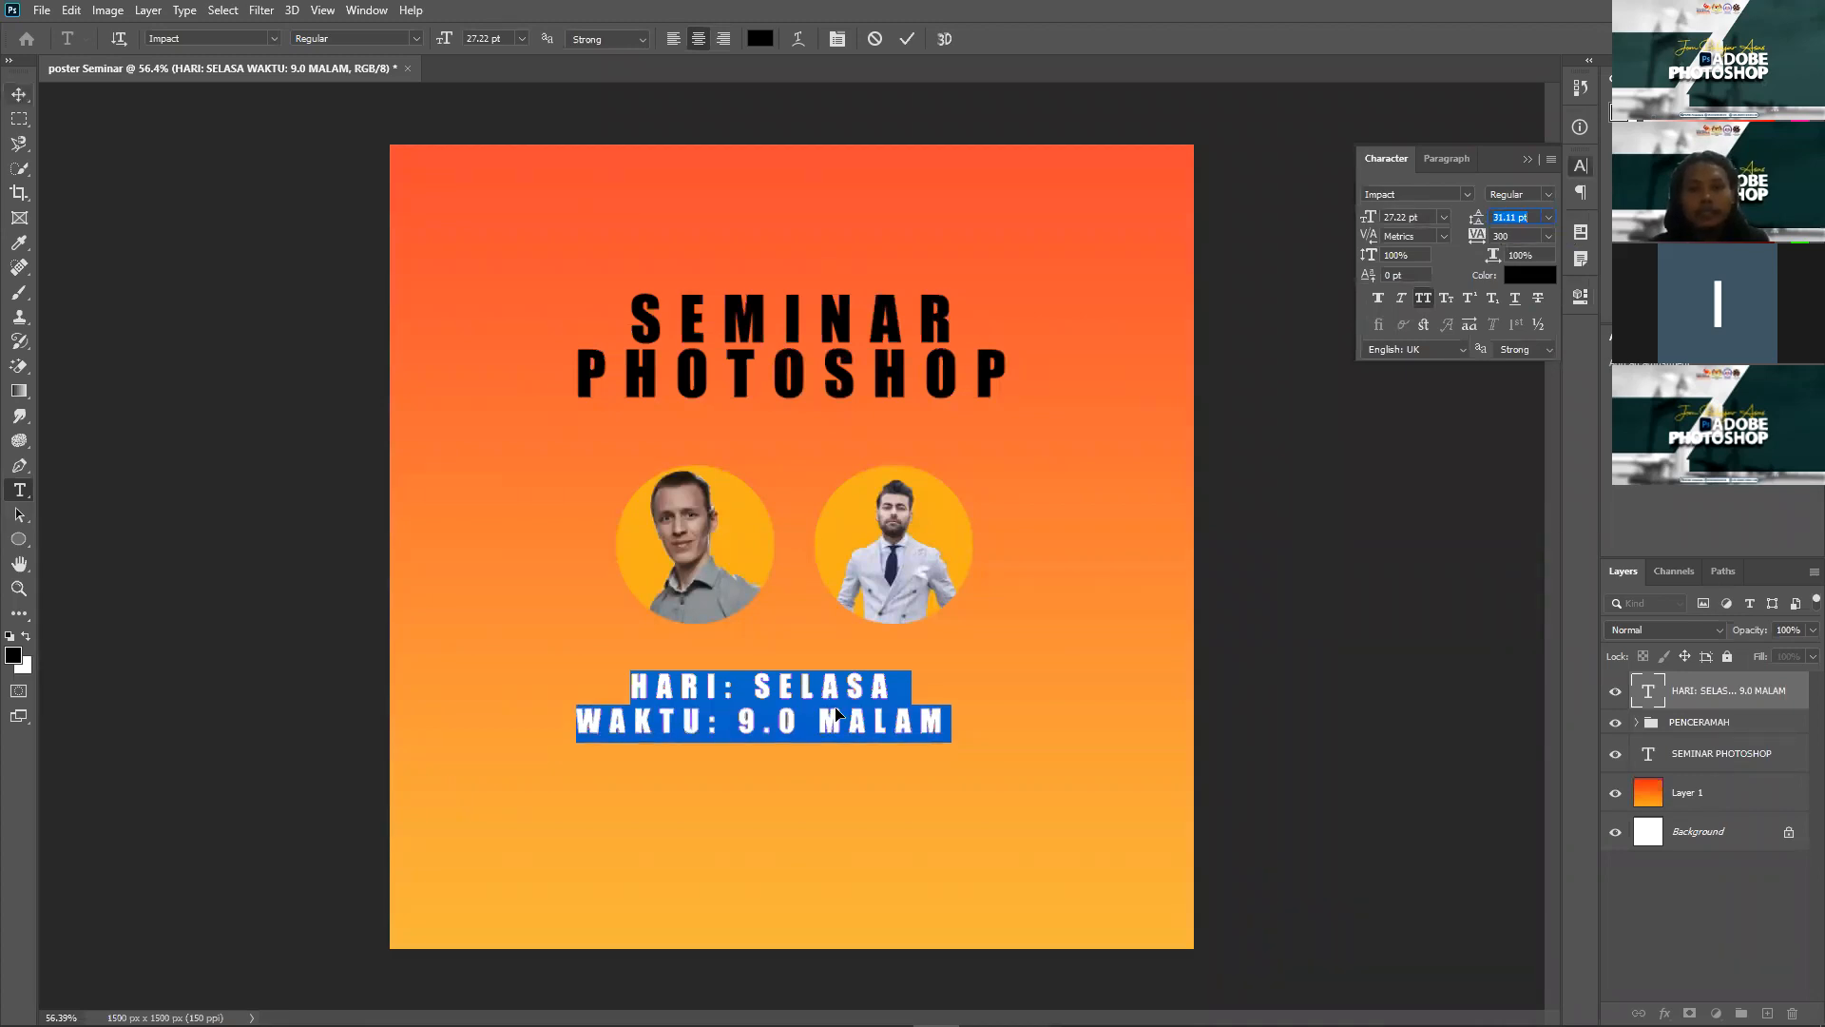
pyautogui.moveTo(875, 716); pyautogui.dragTo(853, 711)
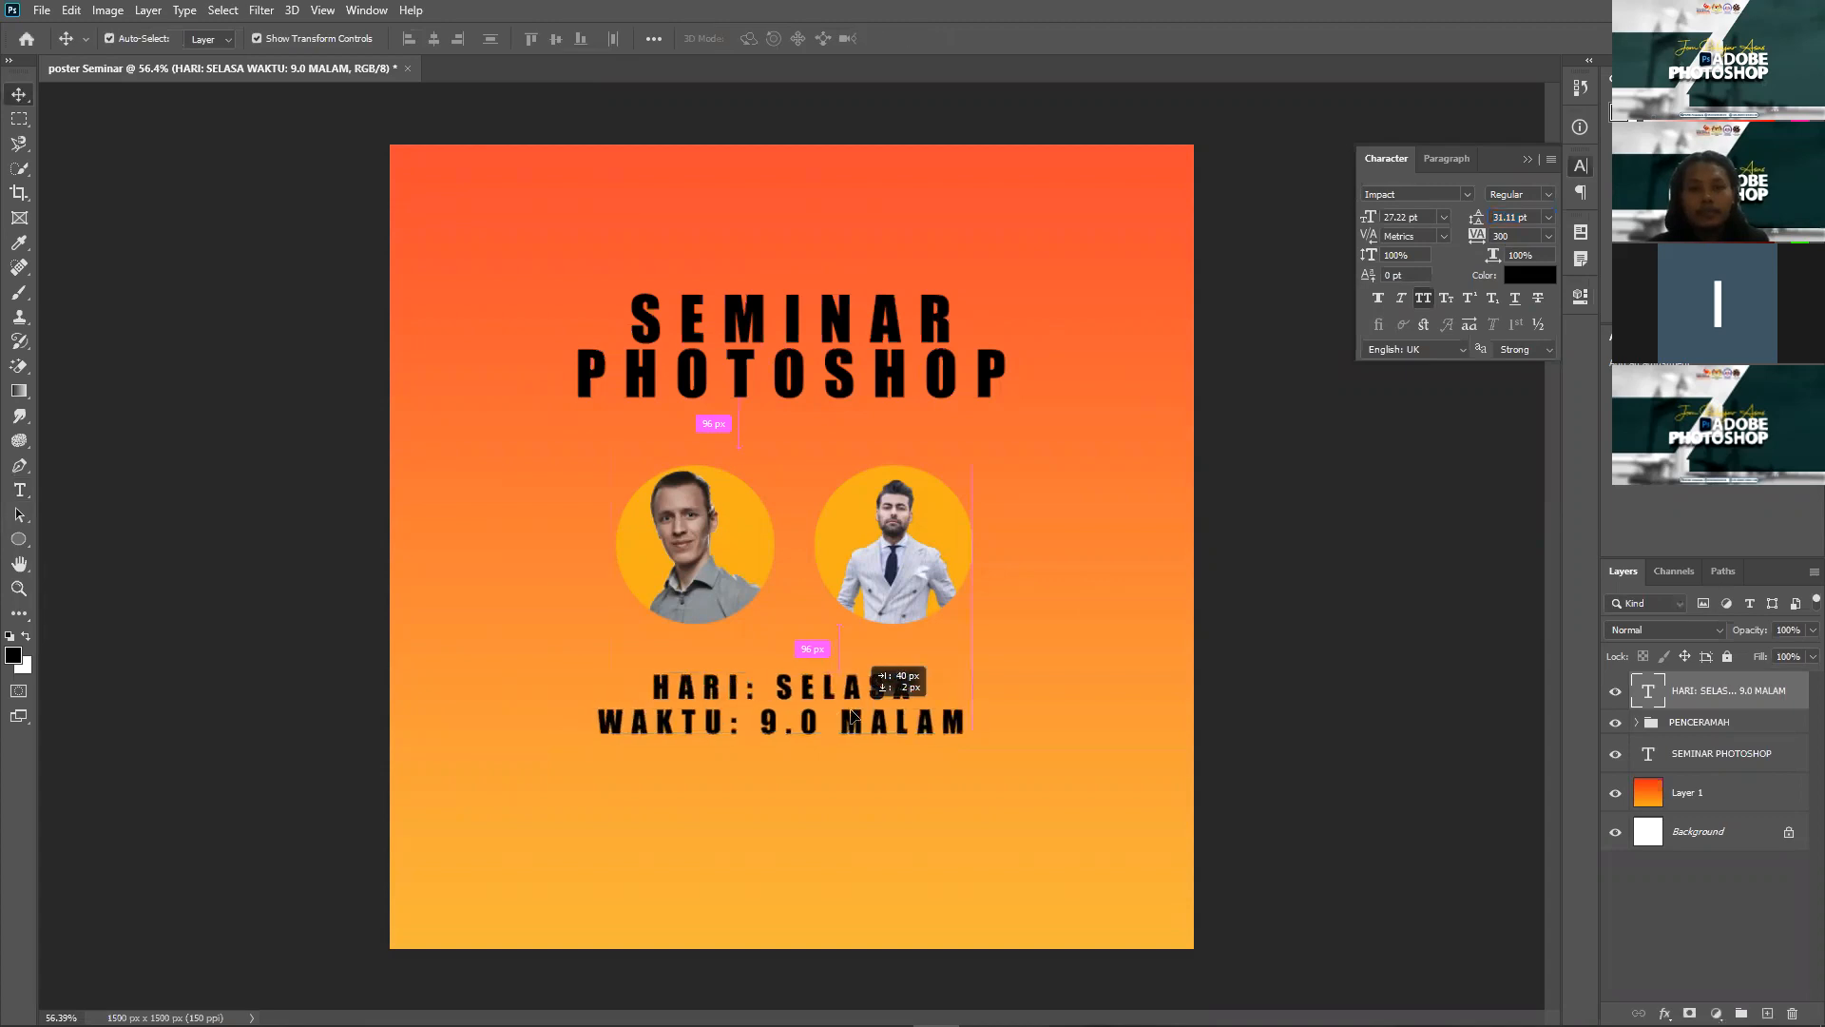
pyautogui.click(1364, 663)
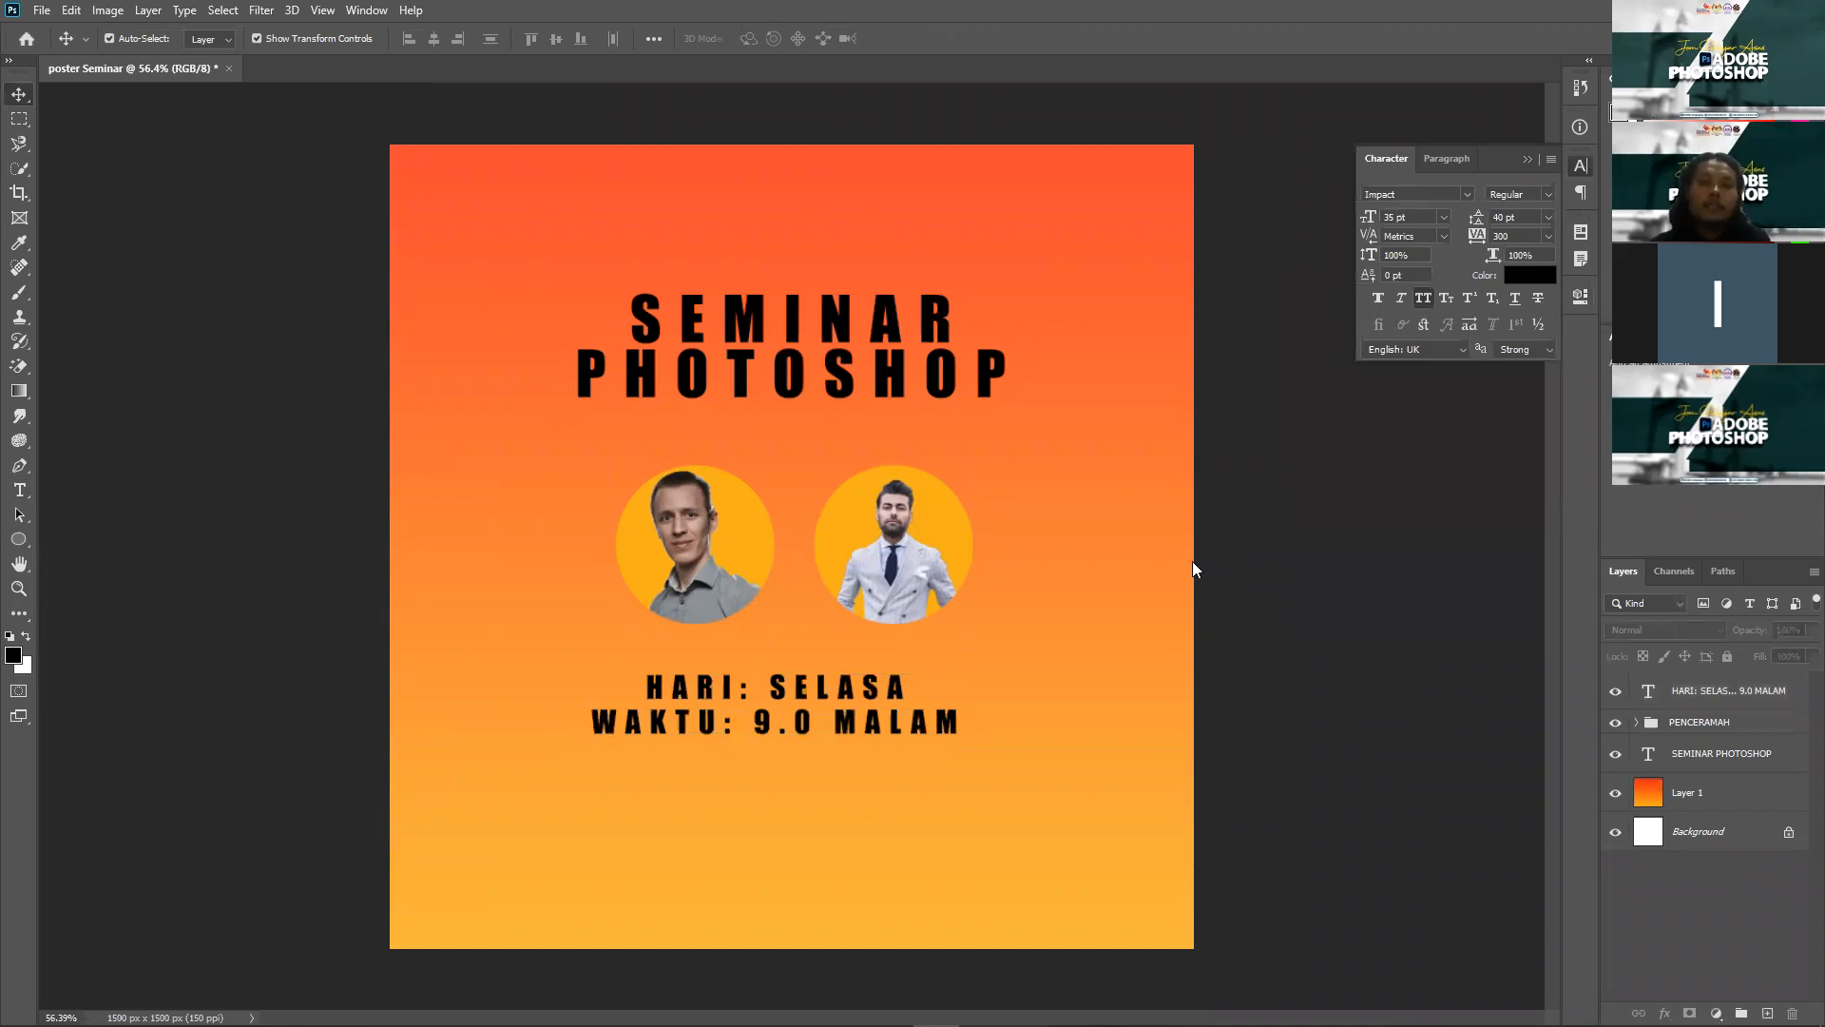
pyautogui.hotkey('alt', 'Tab')
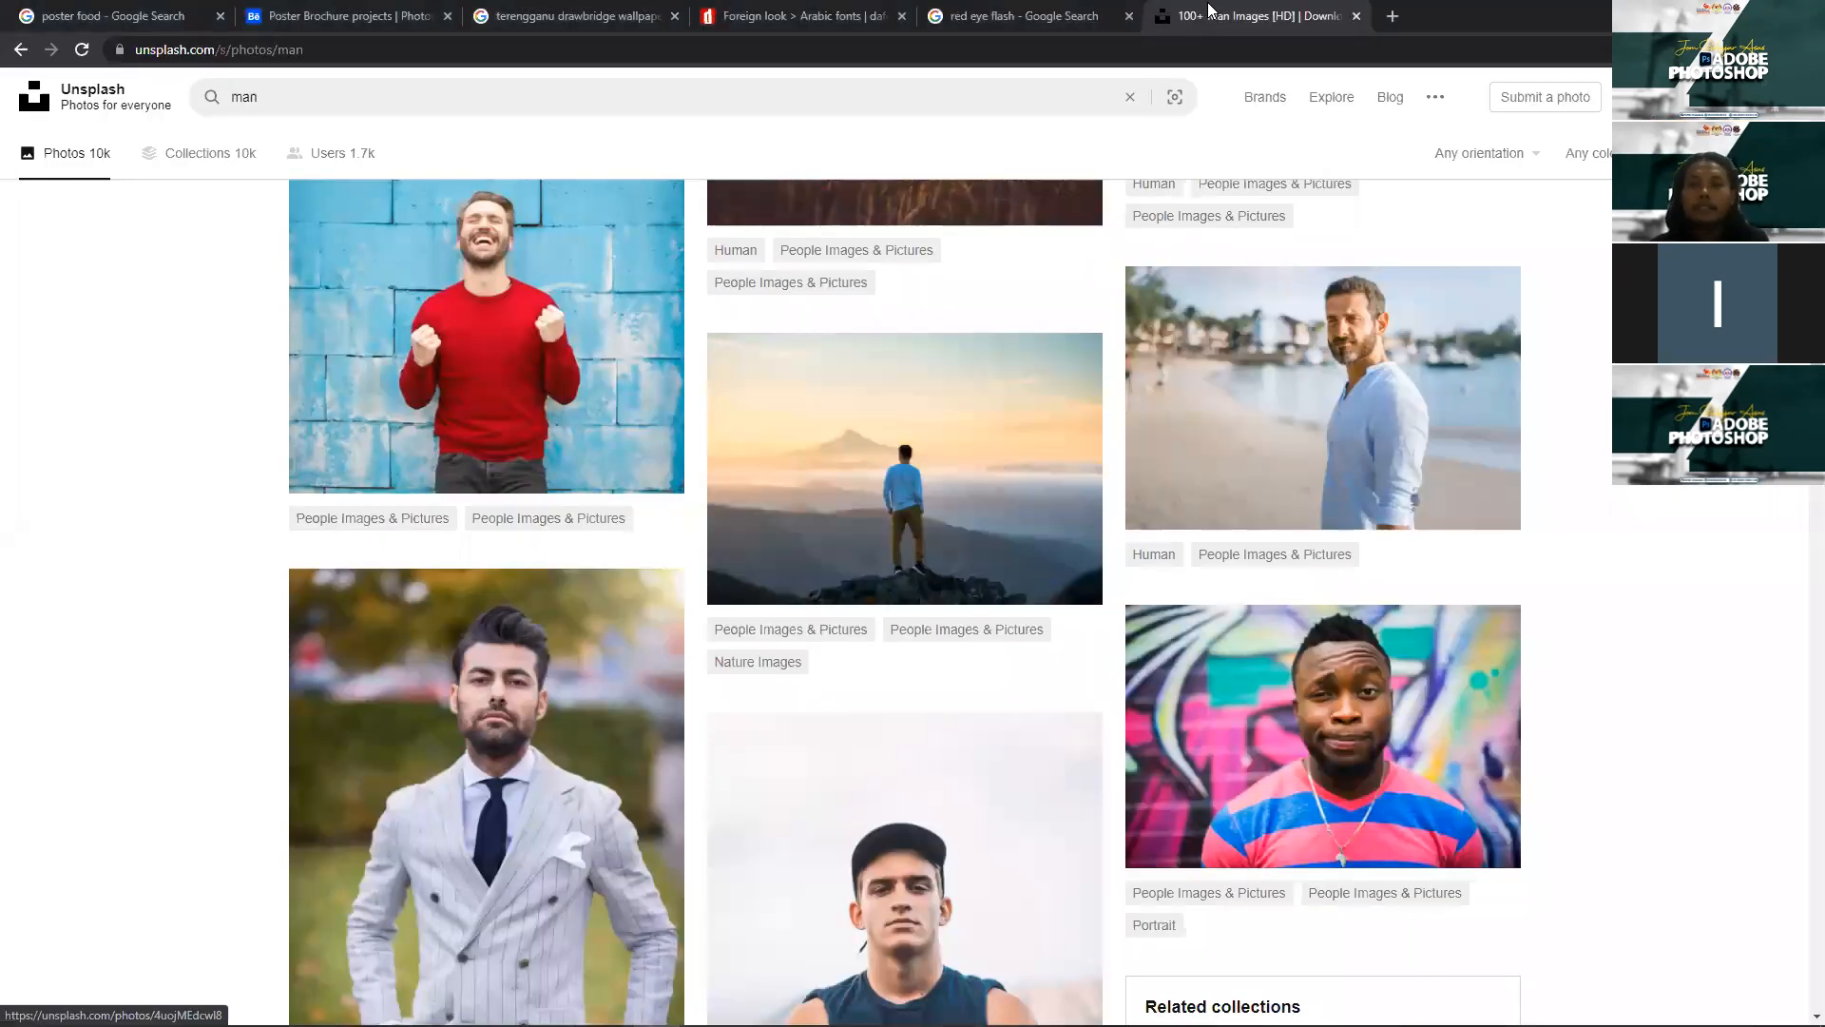
# Step: Run a Google Images search for 'MEDIA SOCIAL PNG' in a new tab
pyautogui.click(1392, 17)
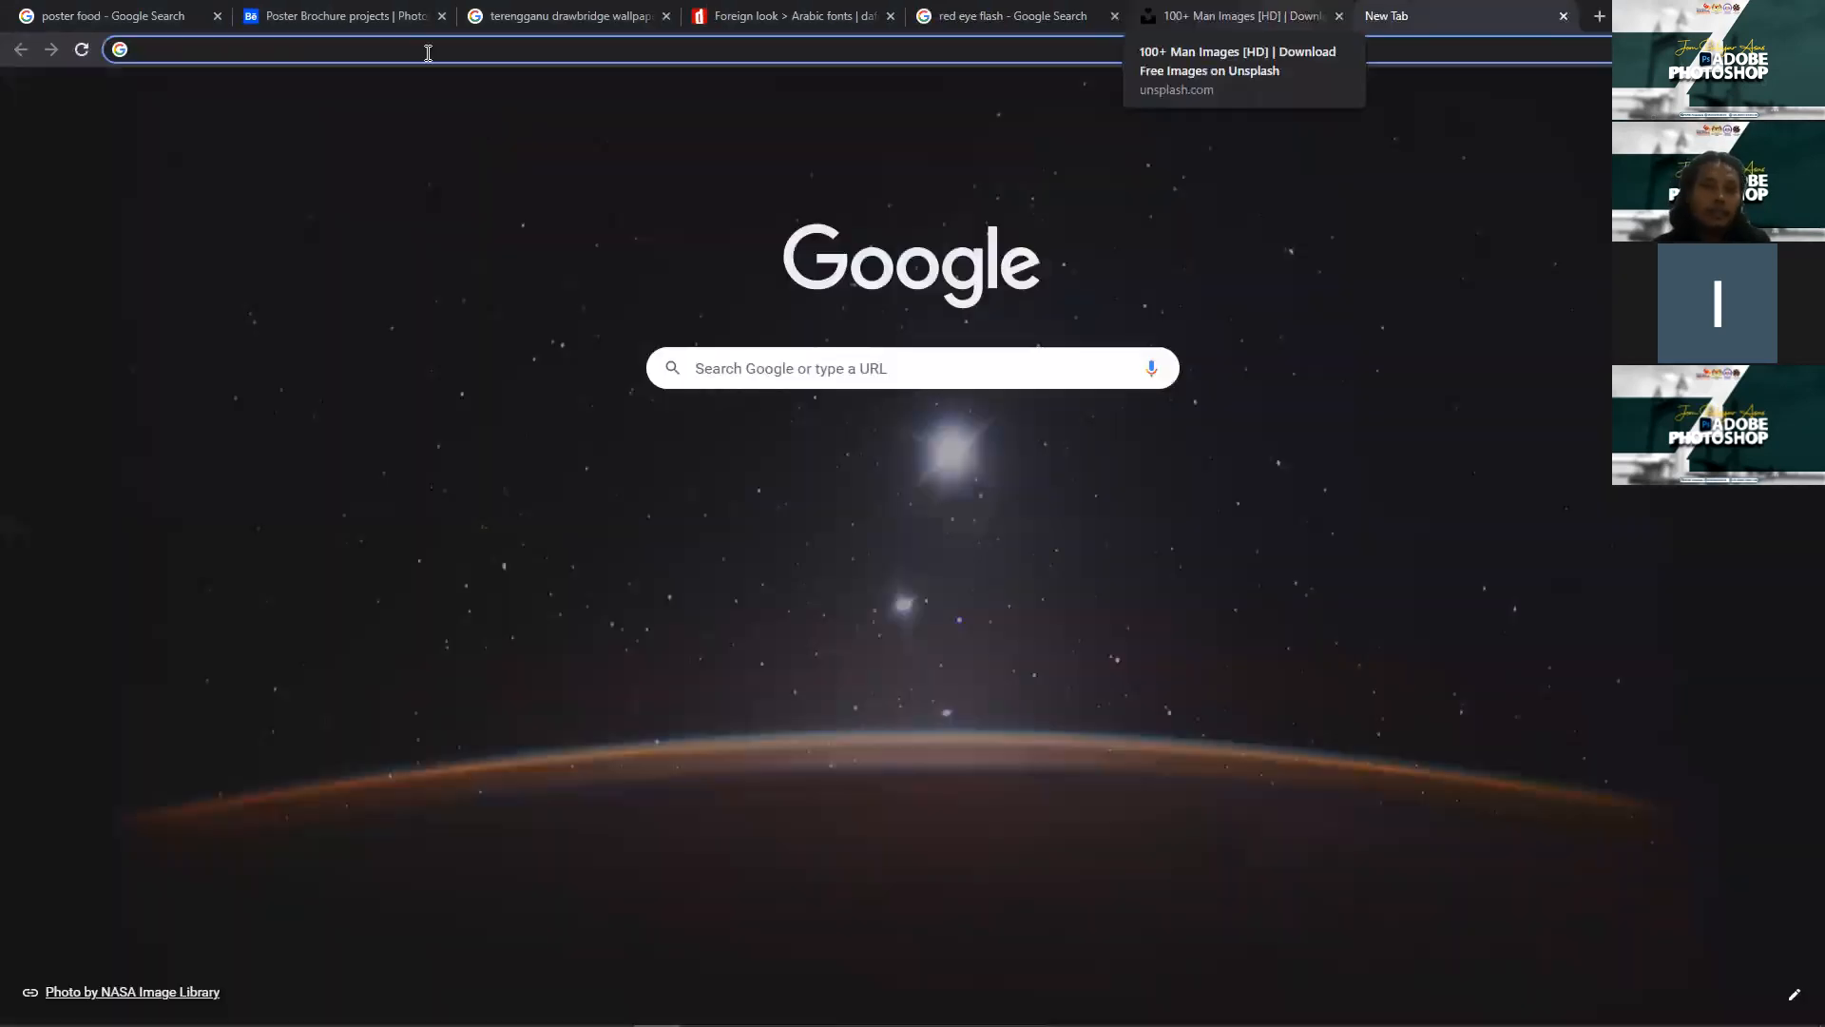
pyautogui.write('MEDI')
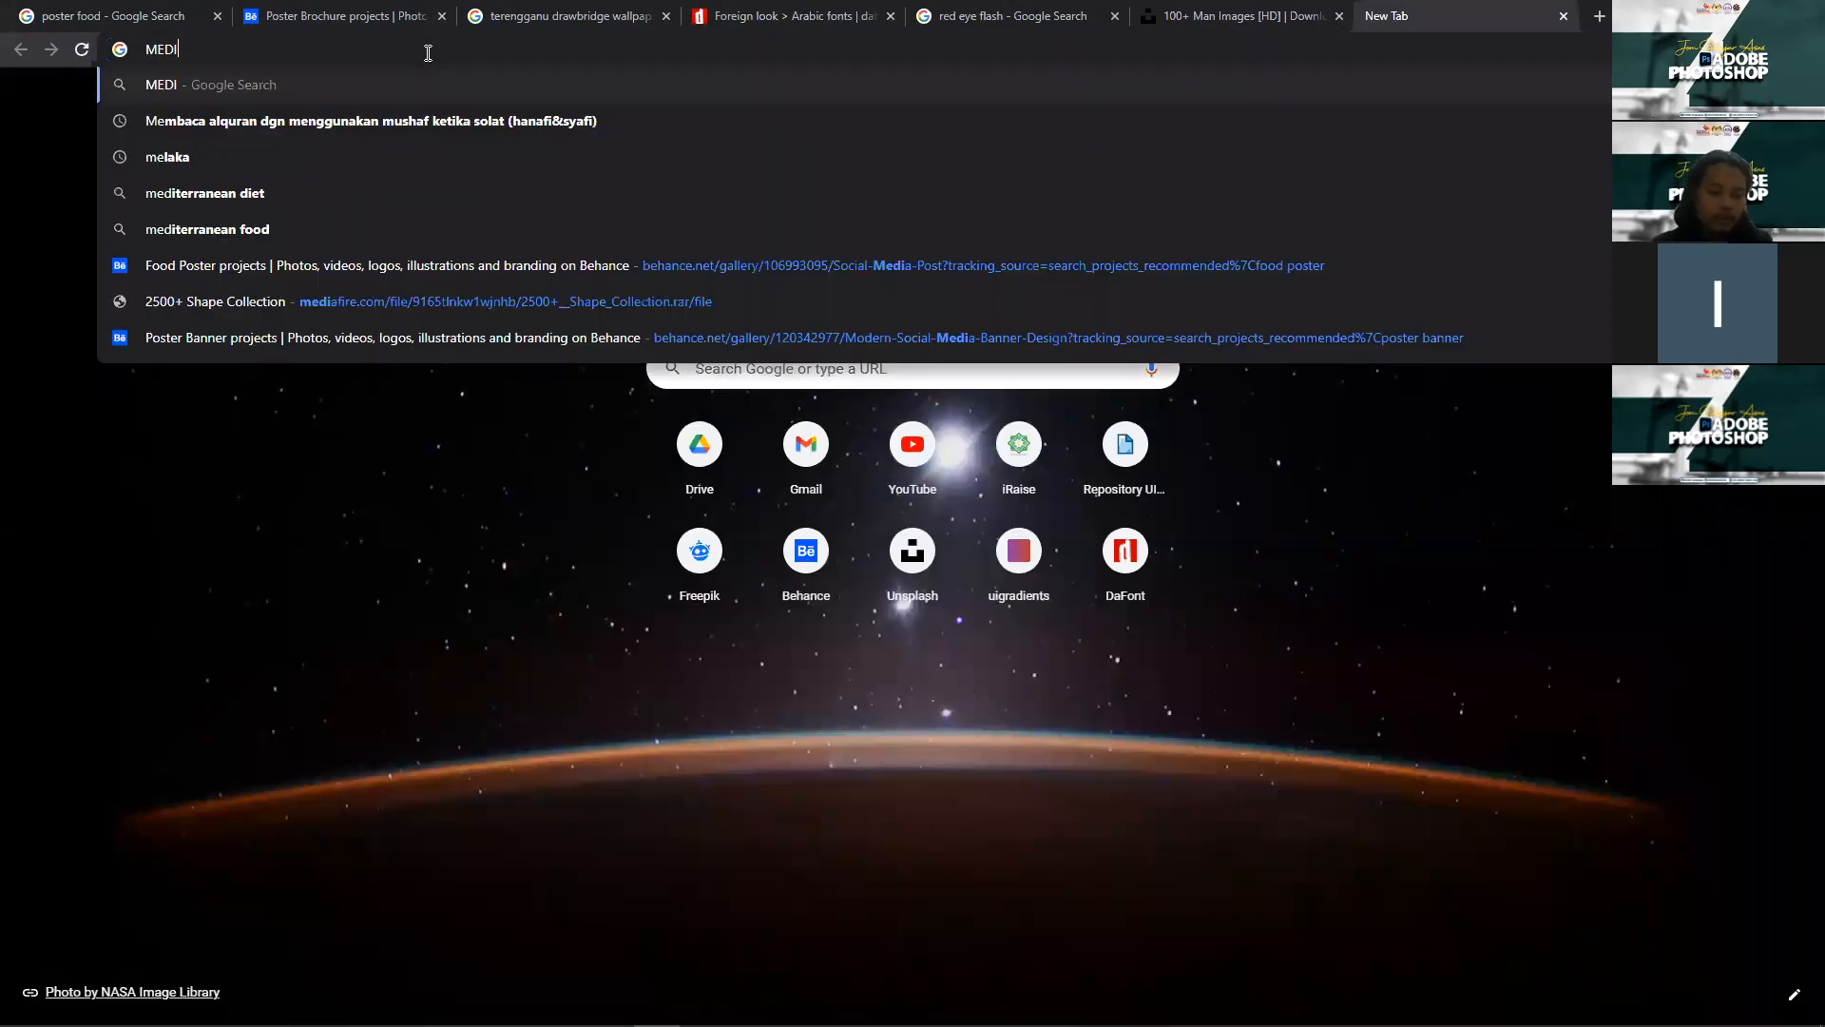
pyautogui.write('A SOCI')
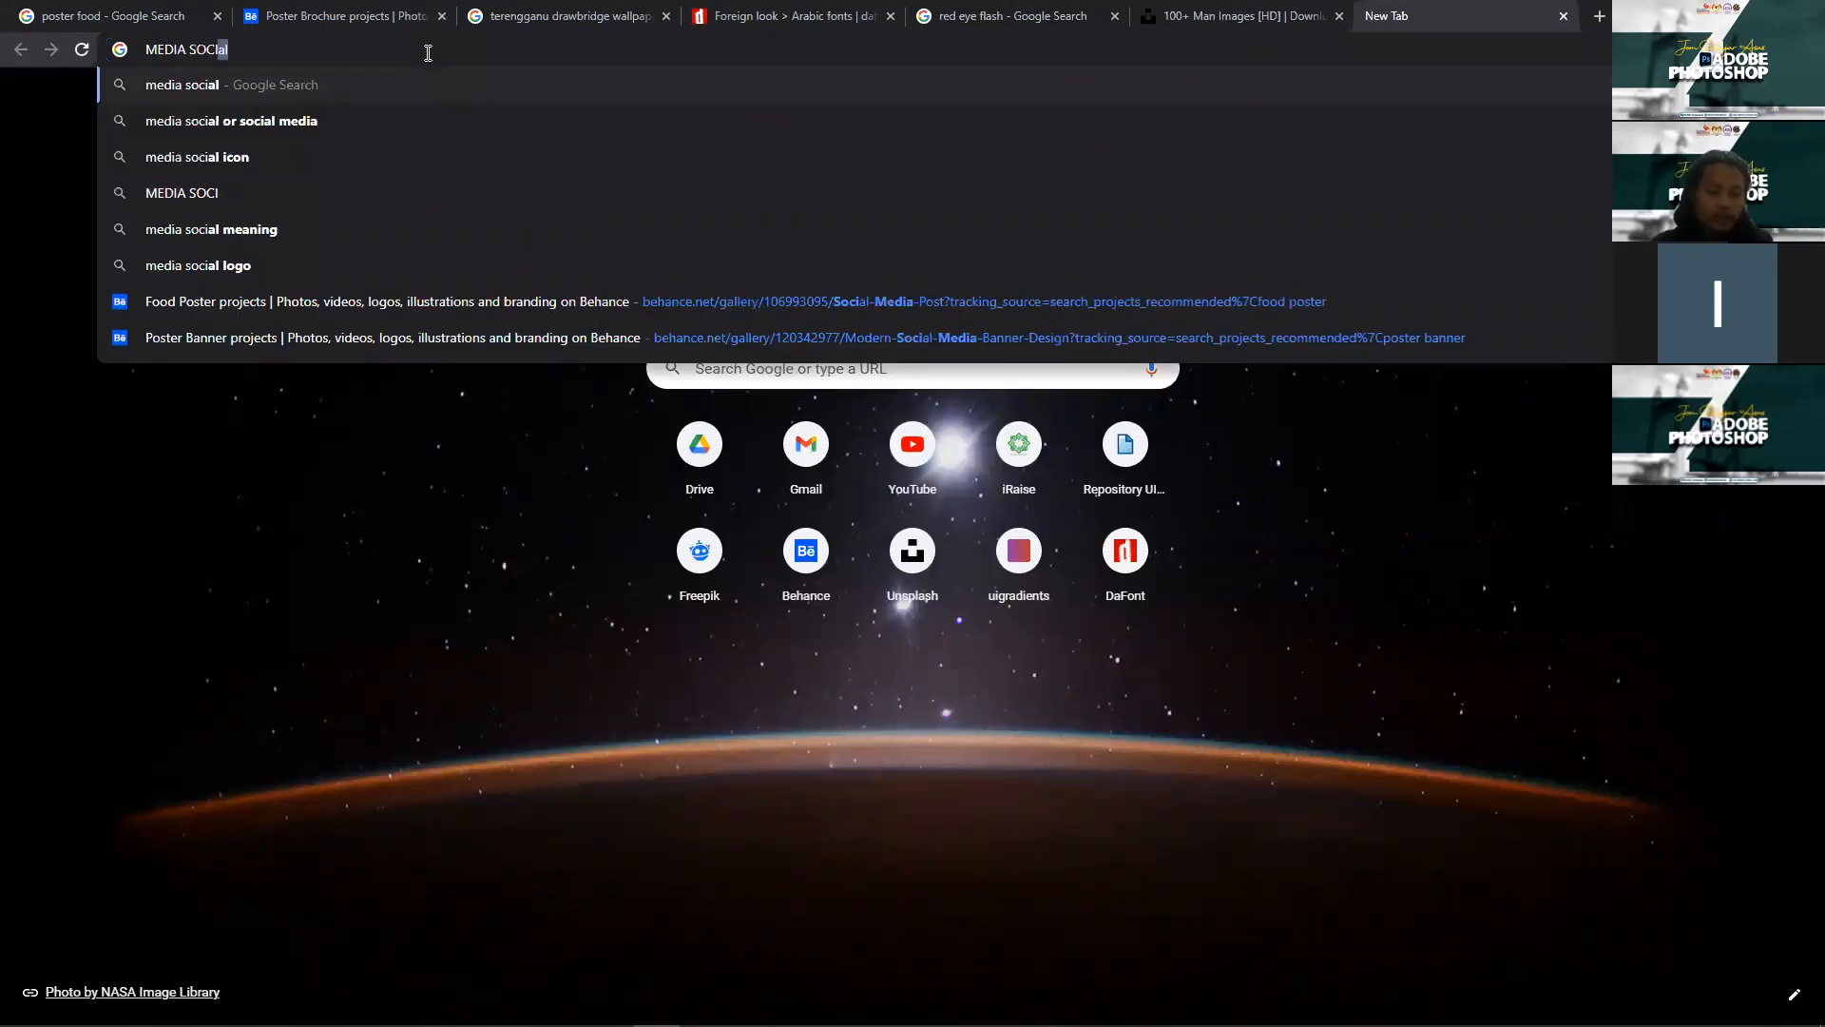
pyautogui.write('AL P')
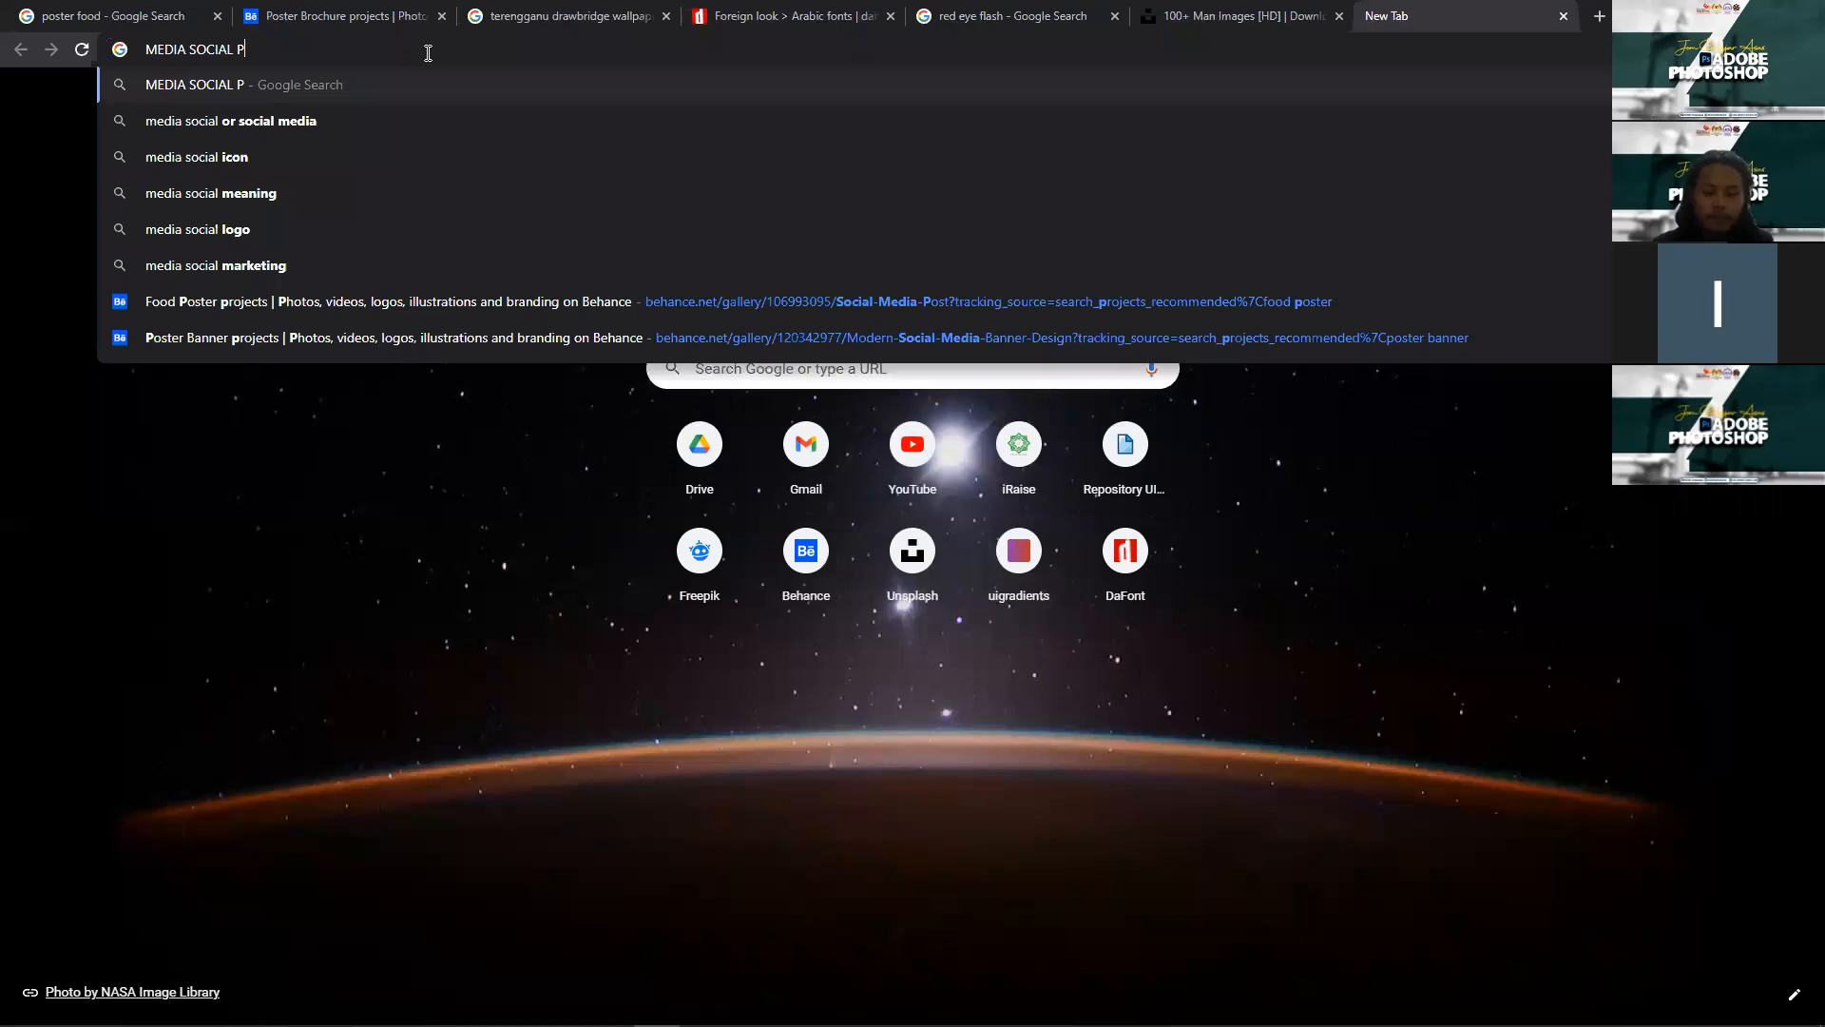
pyautogui.write('NG')
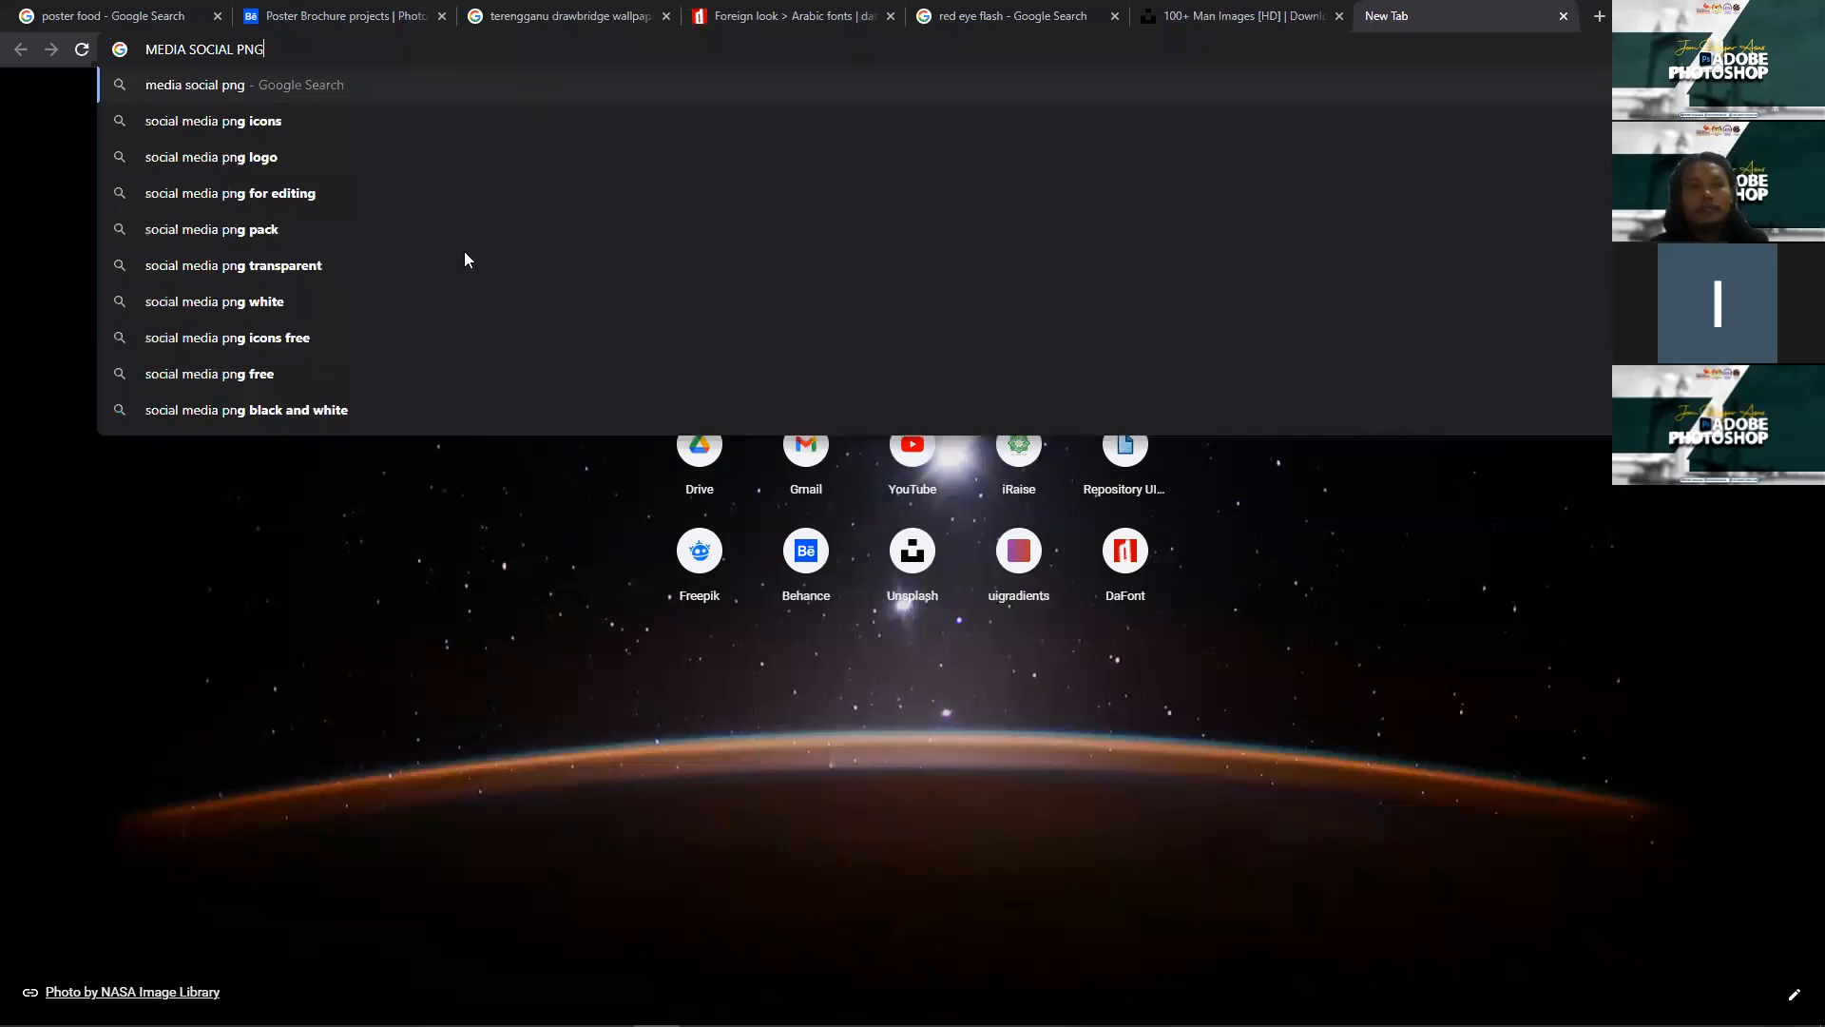
pyautogui.press('Return')
pyautogui.click(464, 251)
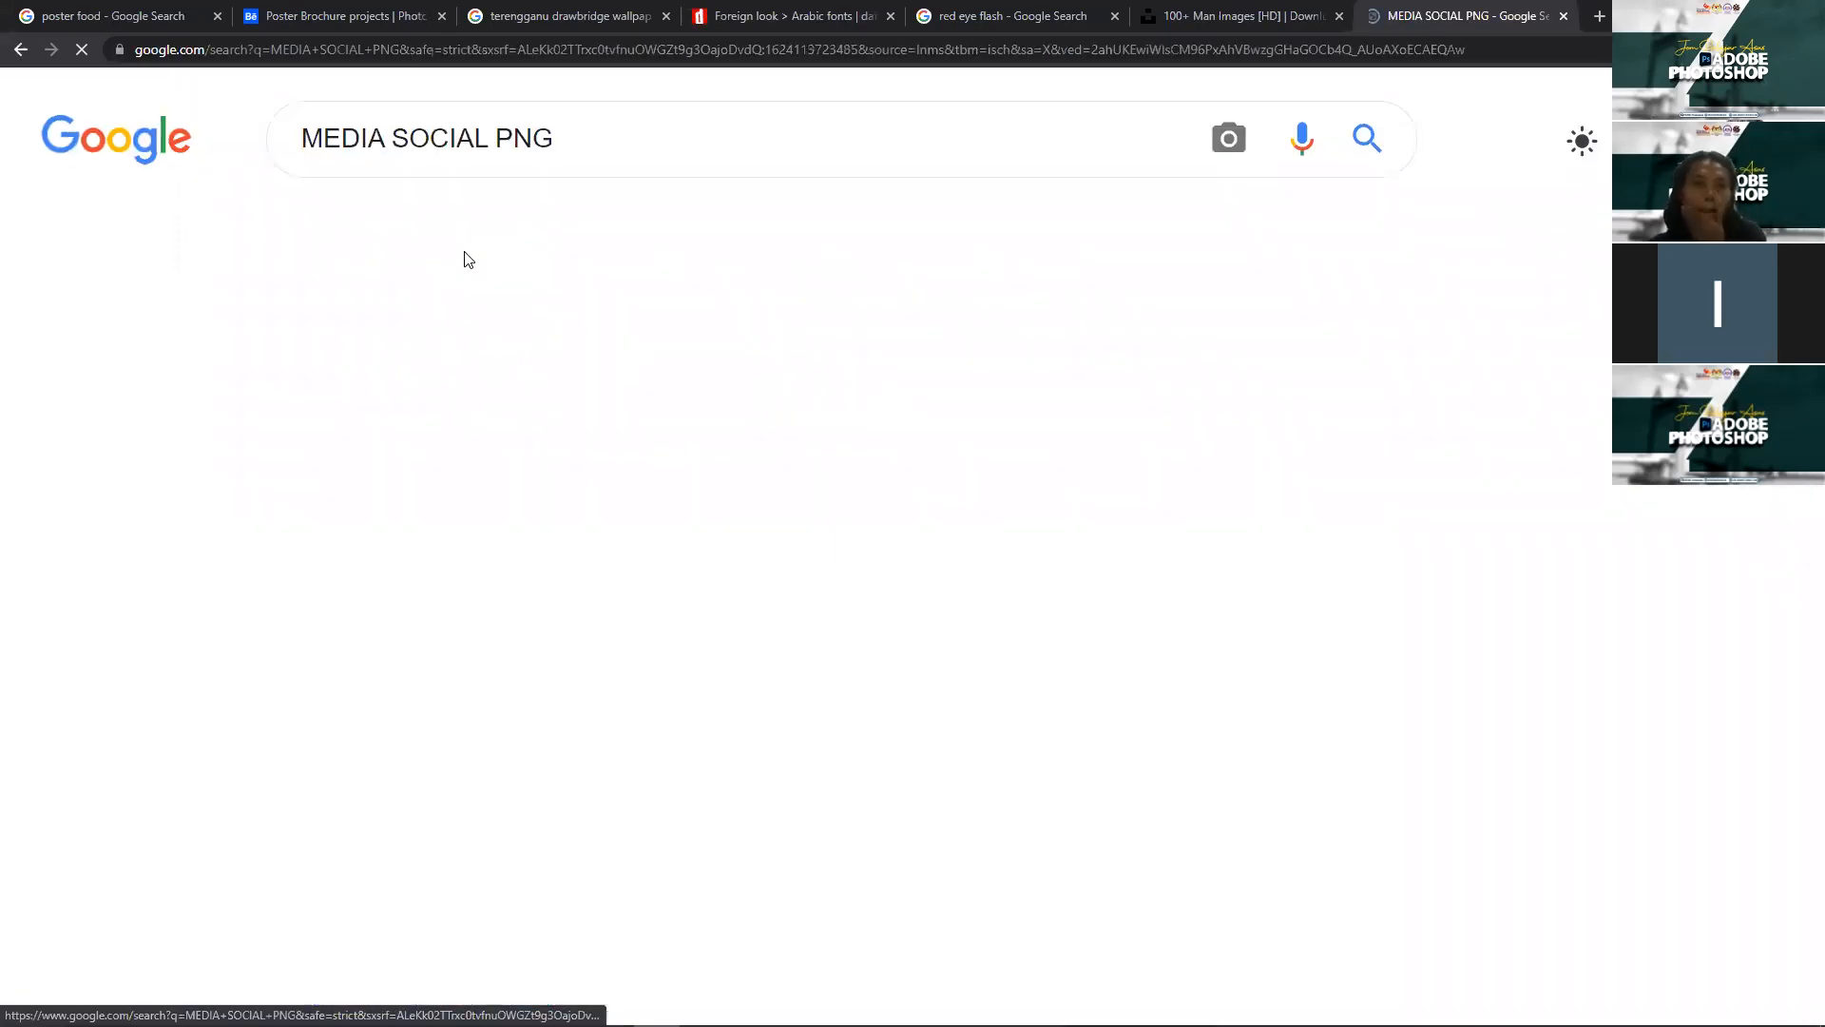
# Step: Save the first social media icons image into the Downloads folder
pyautogui.click(276, 518)
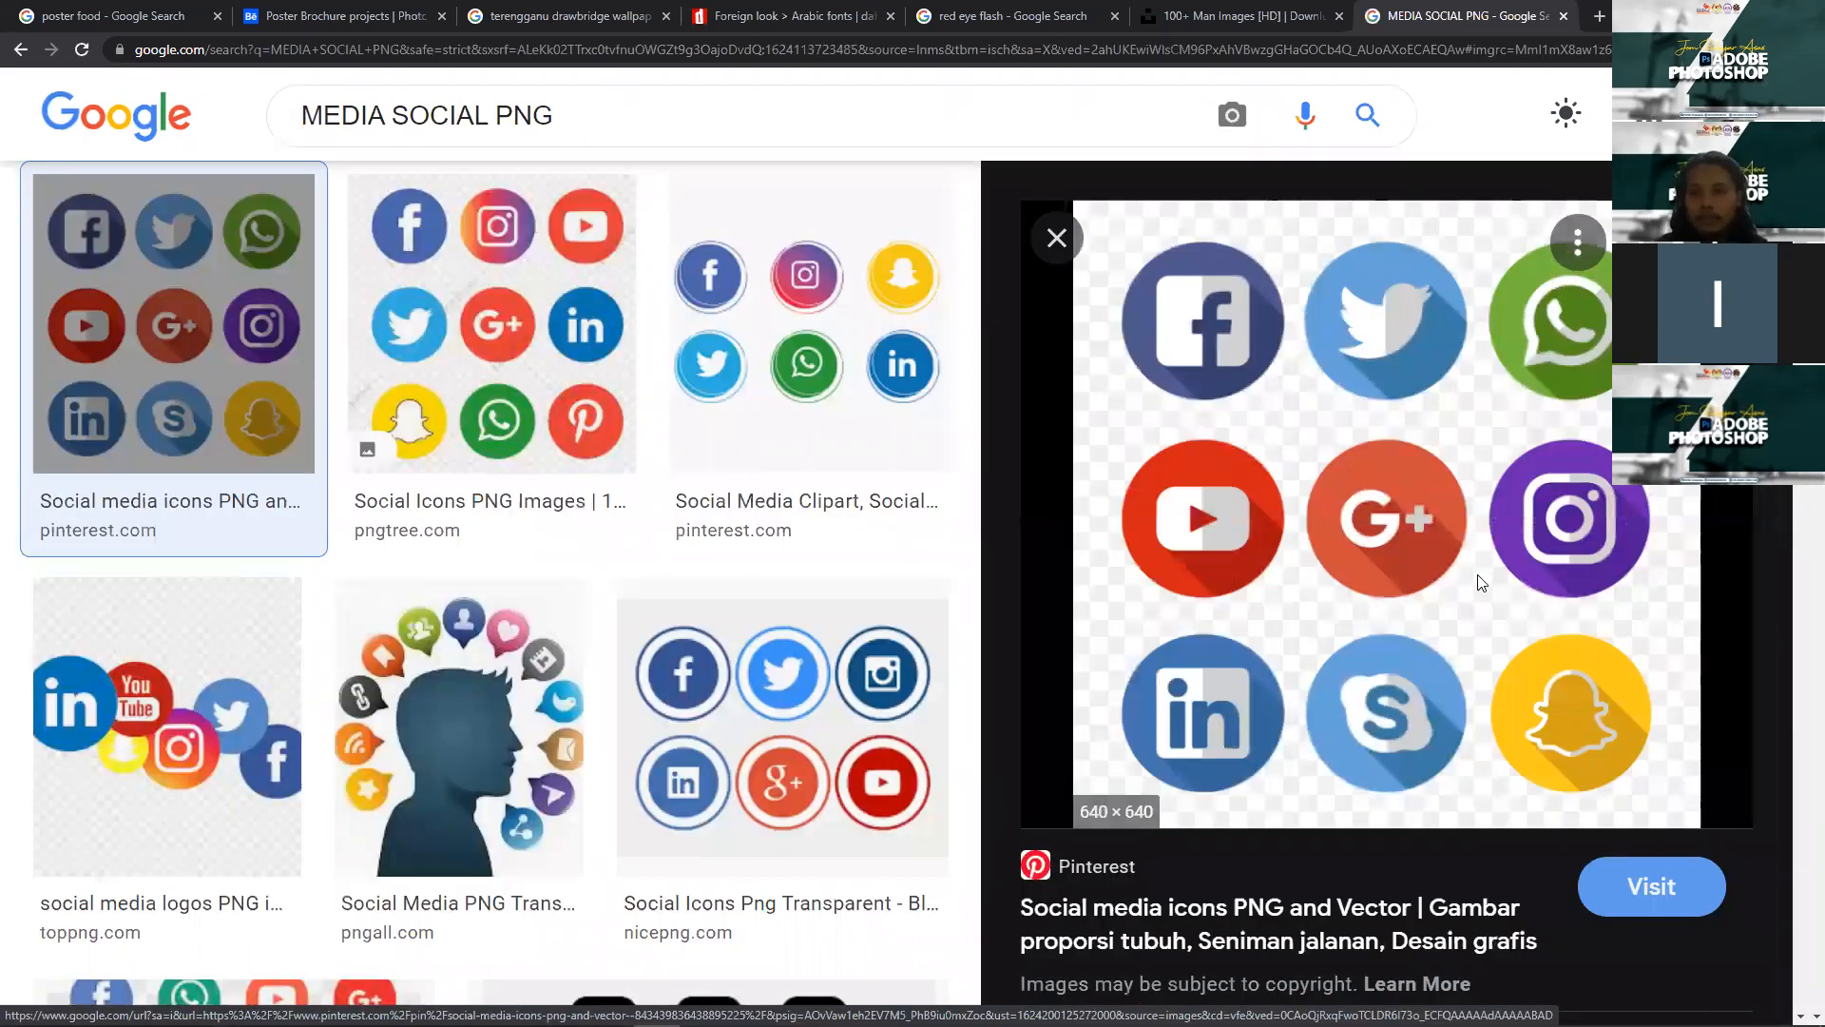
pyautogui.rightClick(1480, 582)
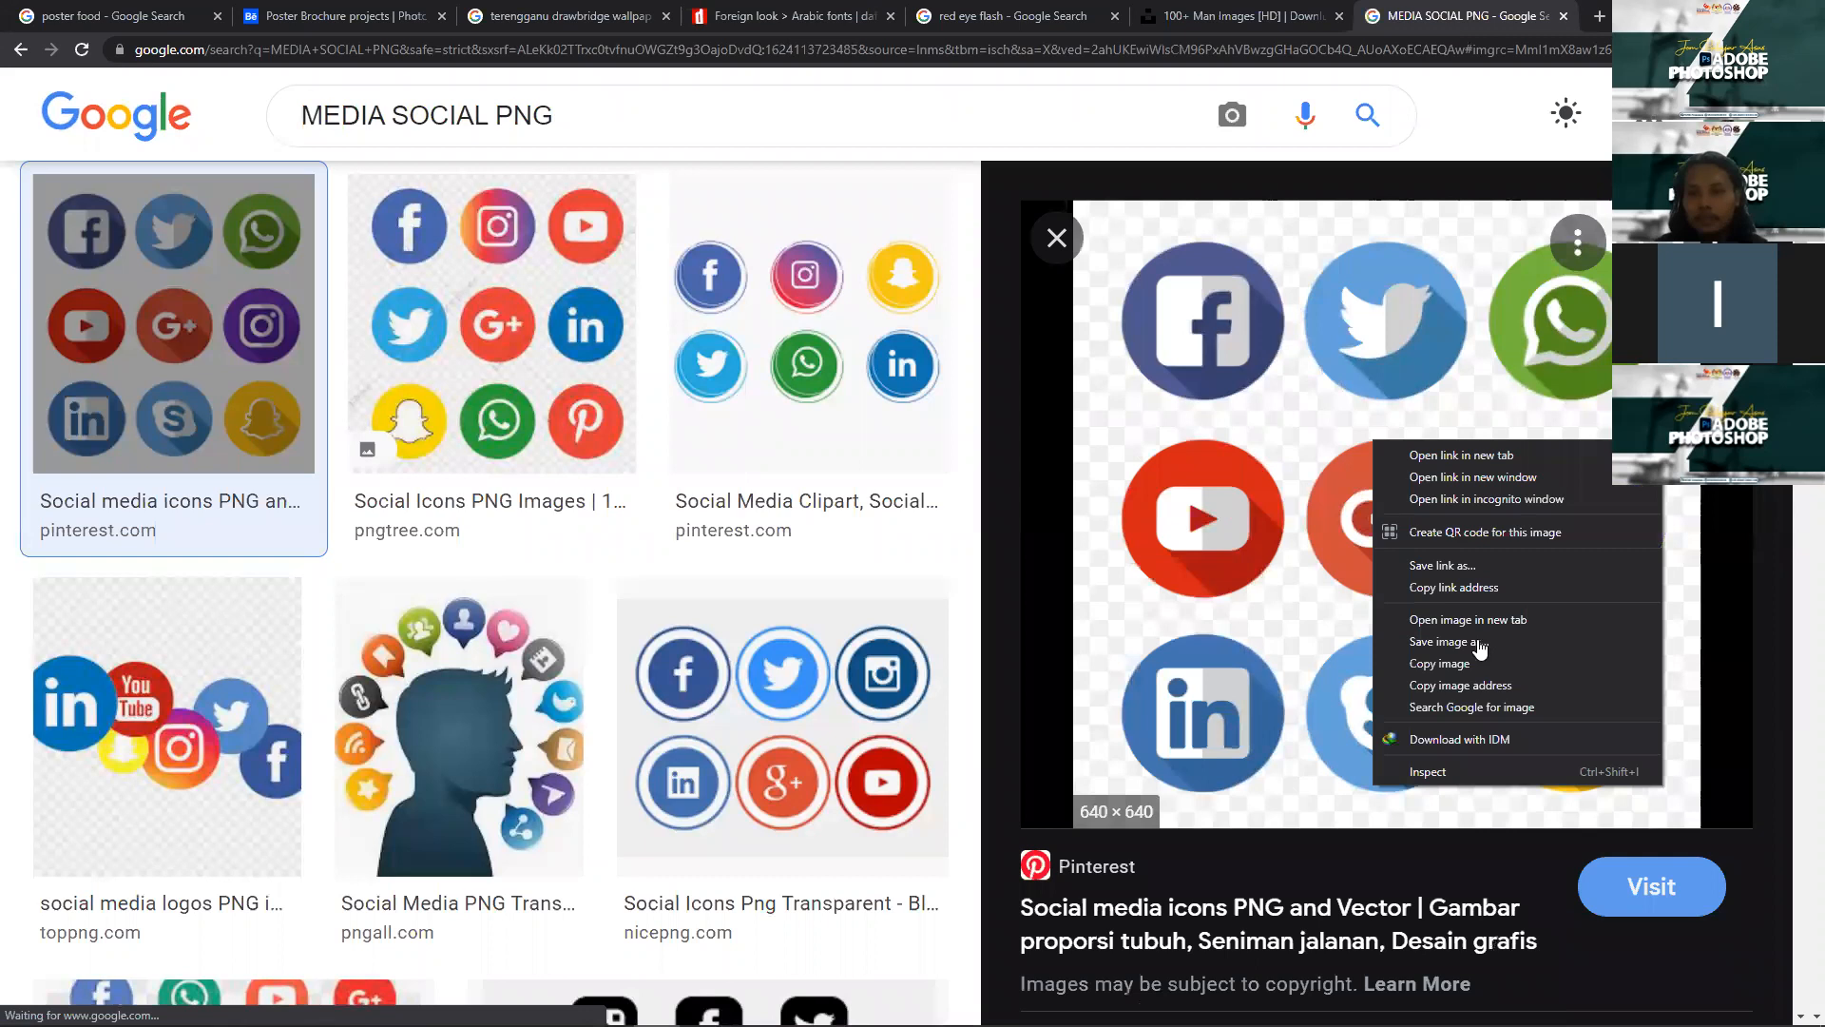
pyautogui.click(1459, 637)
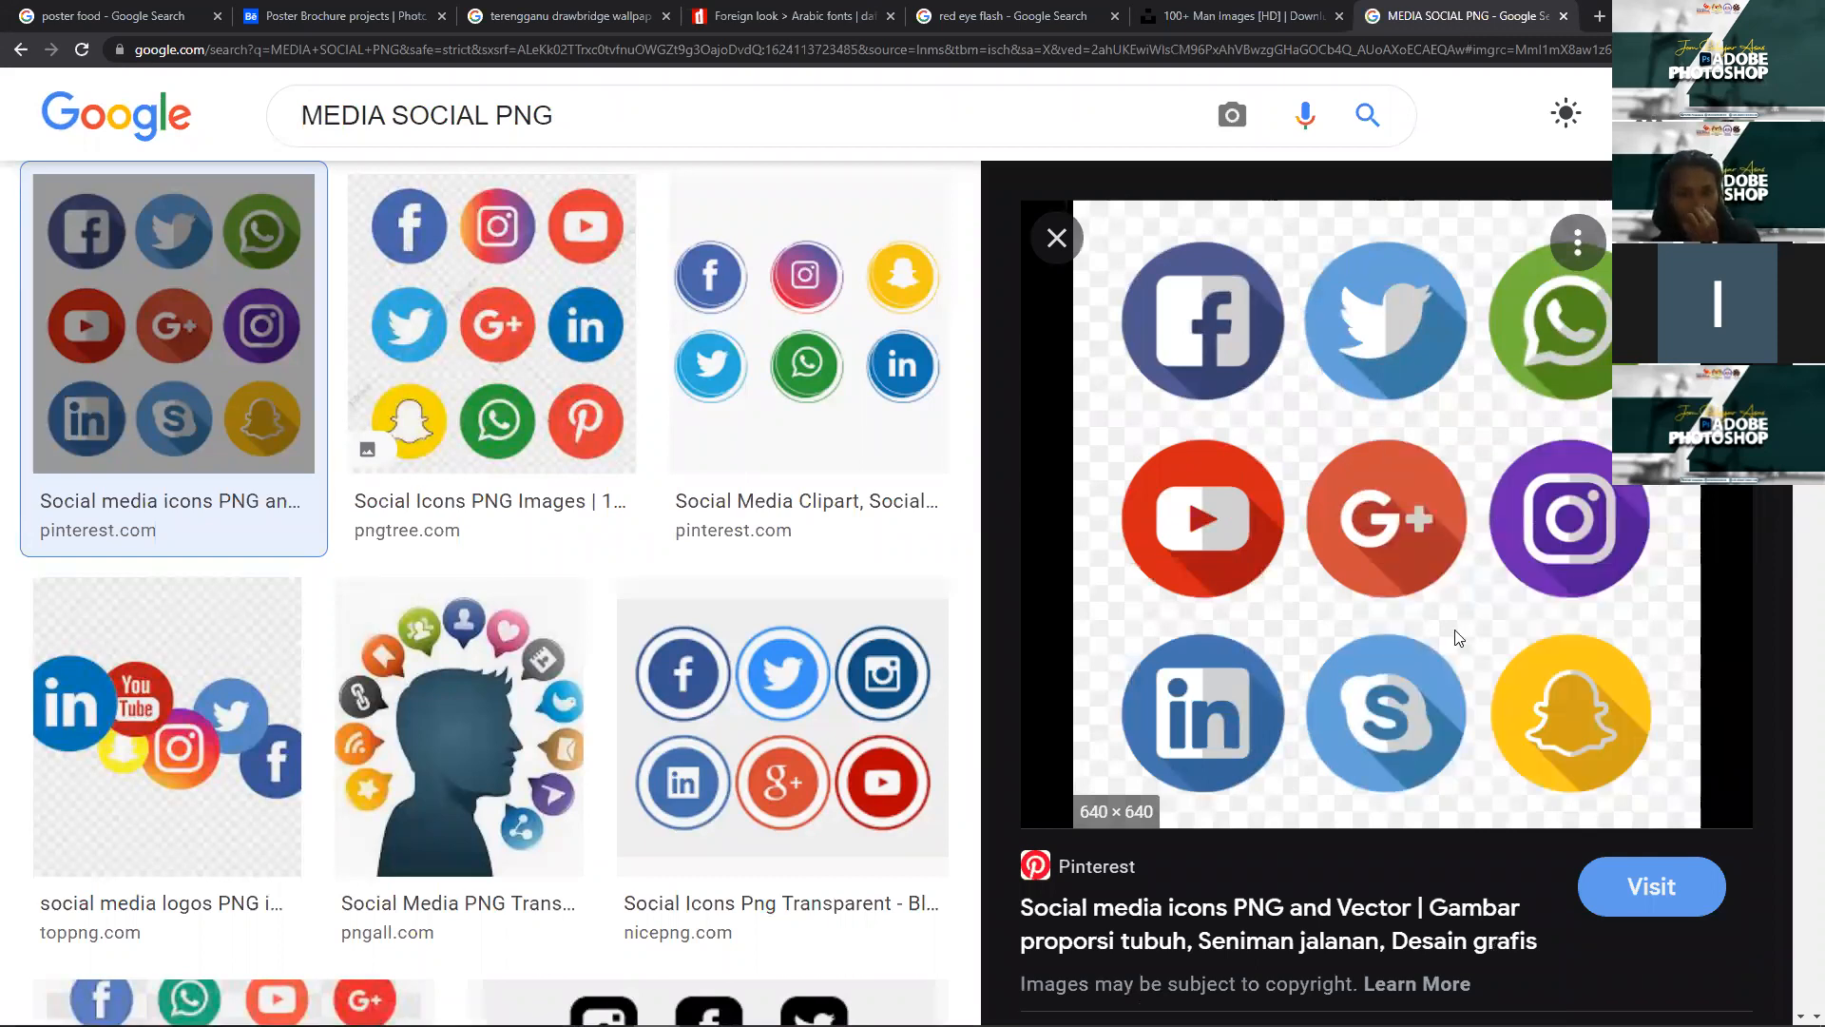
pyautogui.click(98, 195)
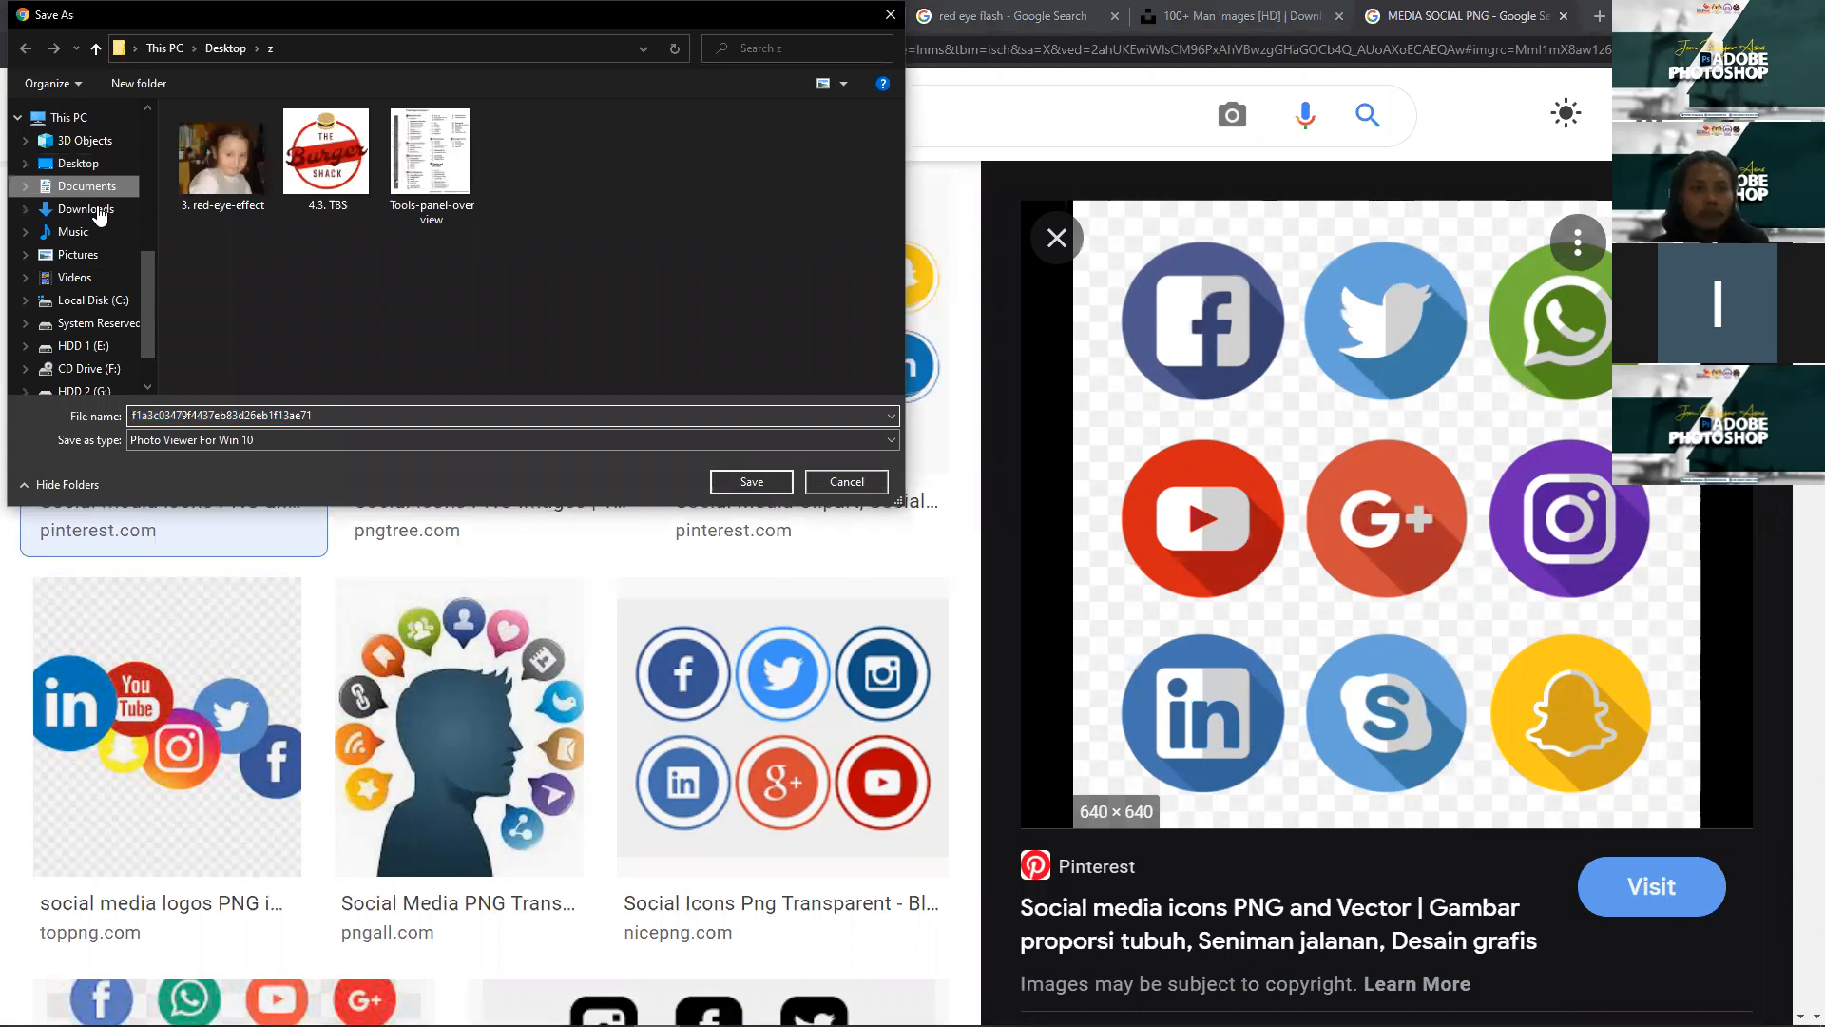
pyautogui.click(99, 210)
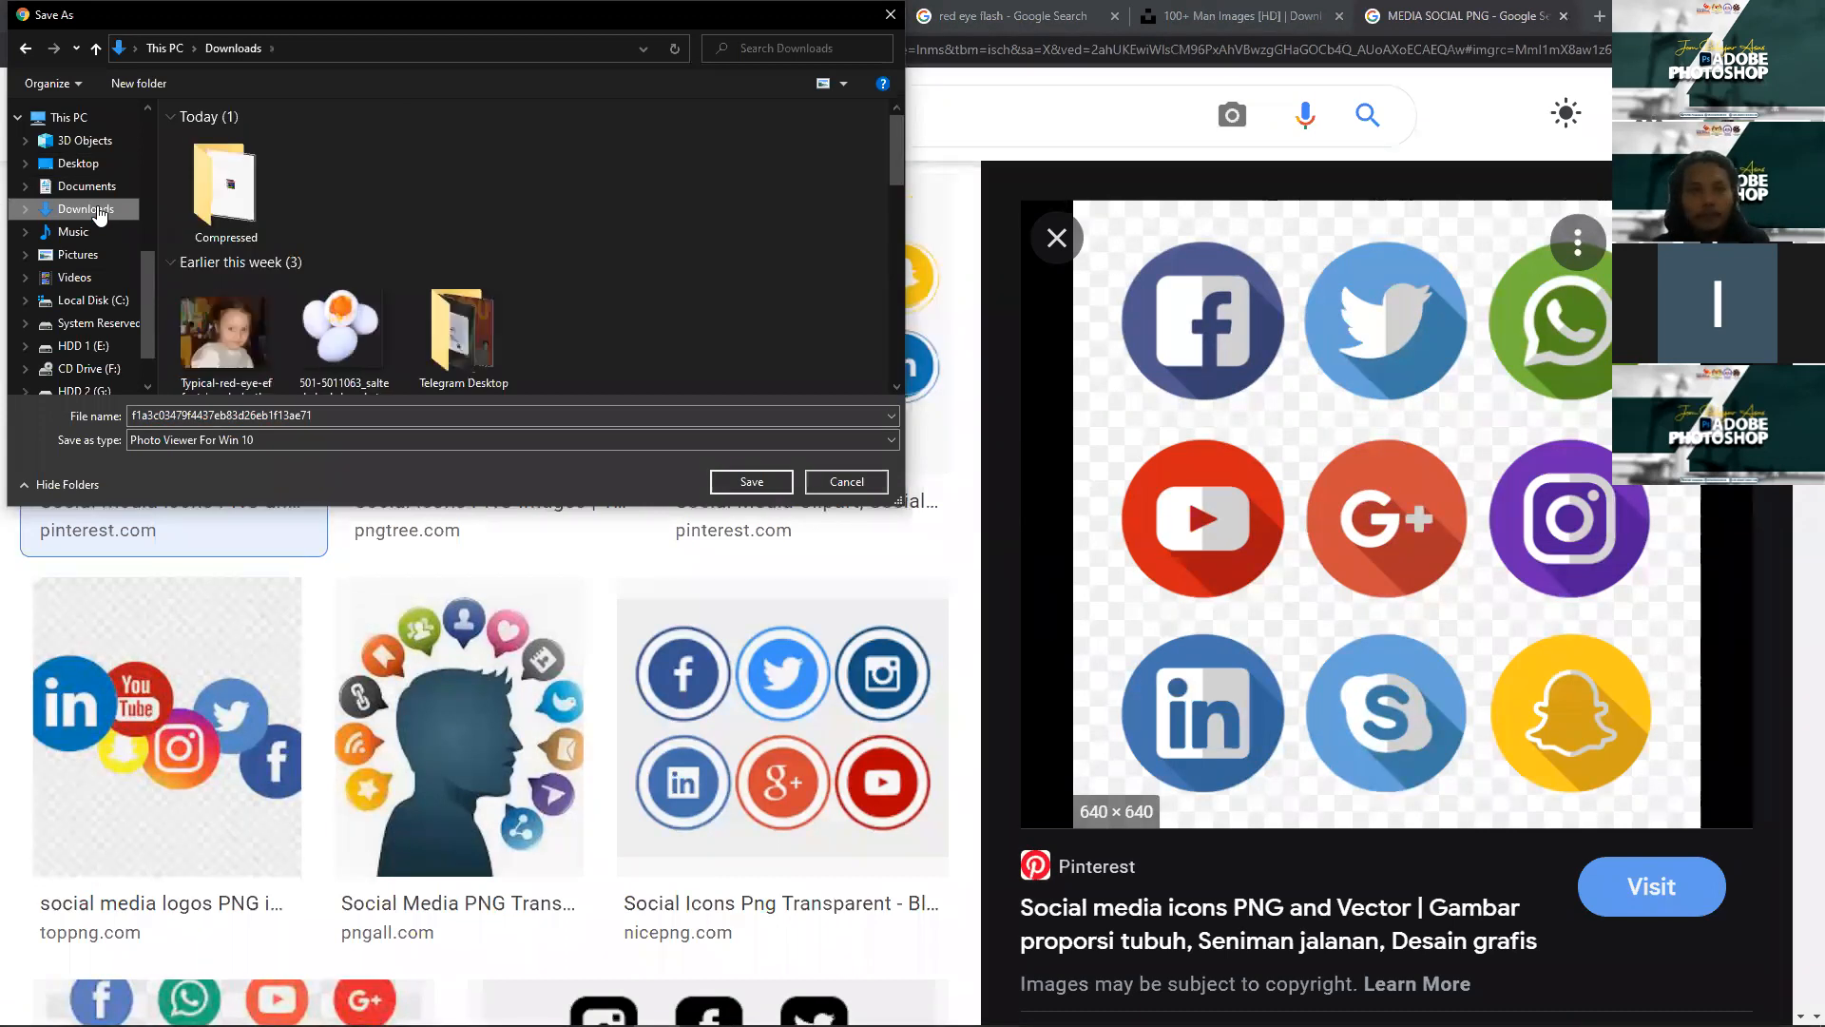
pyautogui.click(751, 482)
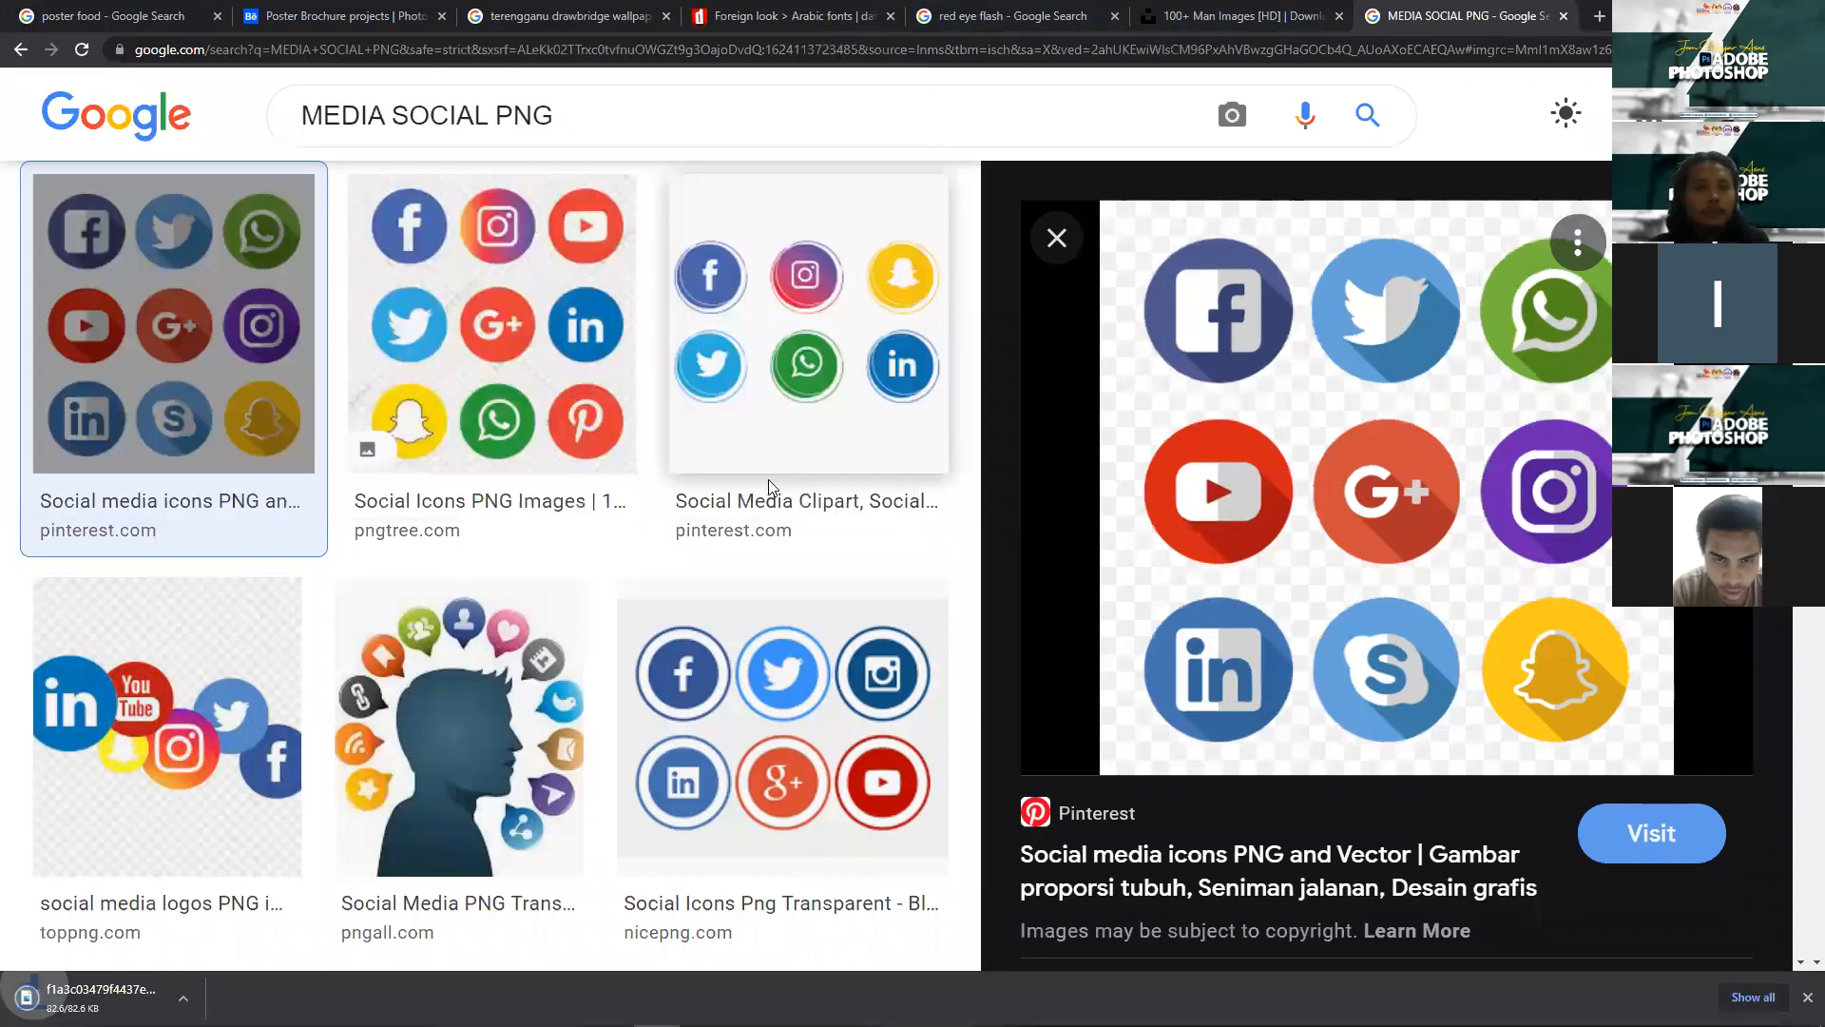
pyautogui.hotkey('alt', 'Tab')
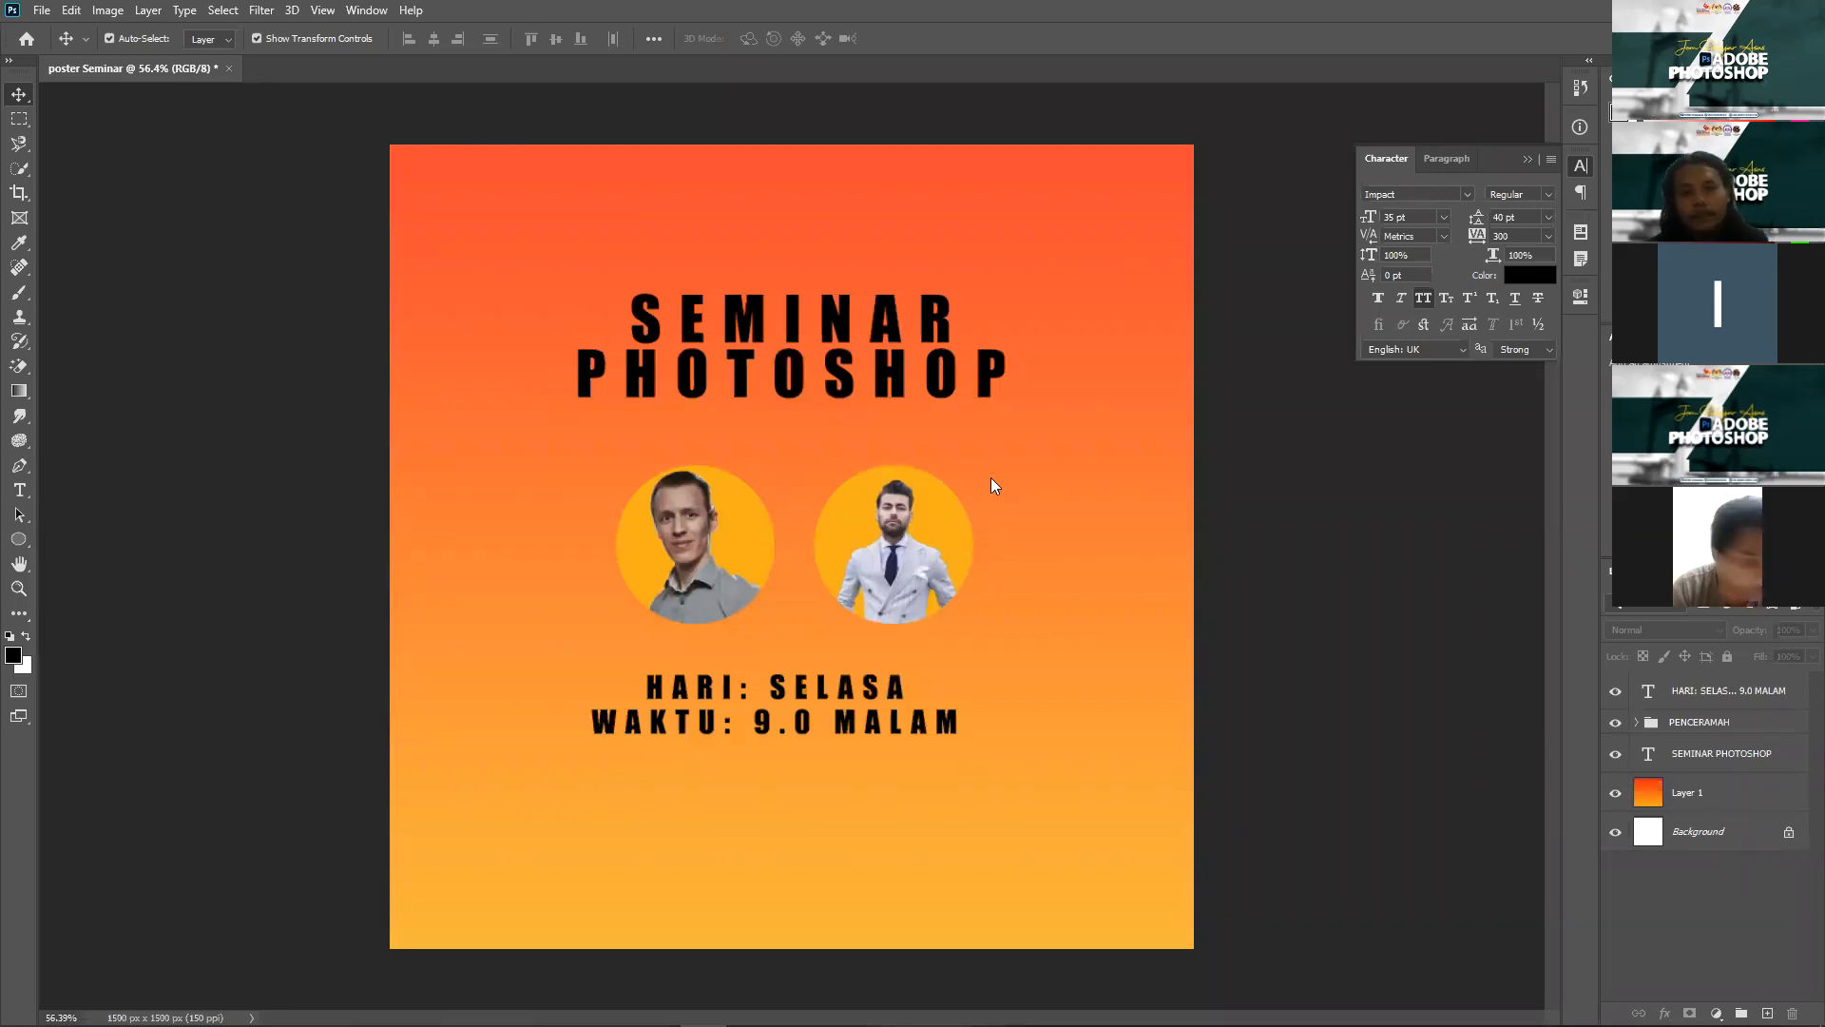
# Step: Place the downloaded icons PNG on the poster, scaled to about 60% over the portraits
pyautogui.moveTo(983, 475); pyautogui.dragTo(984, 476)
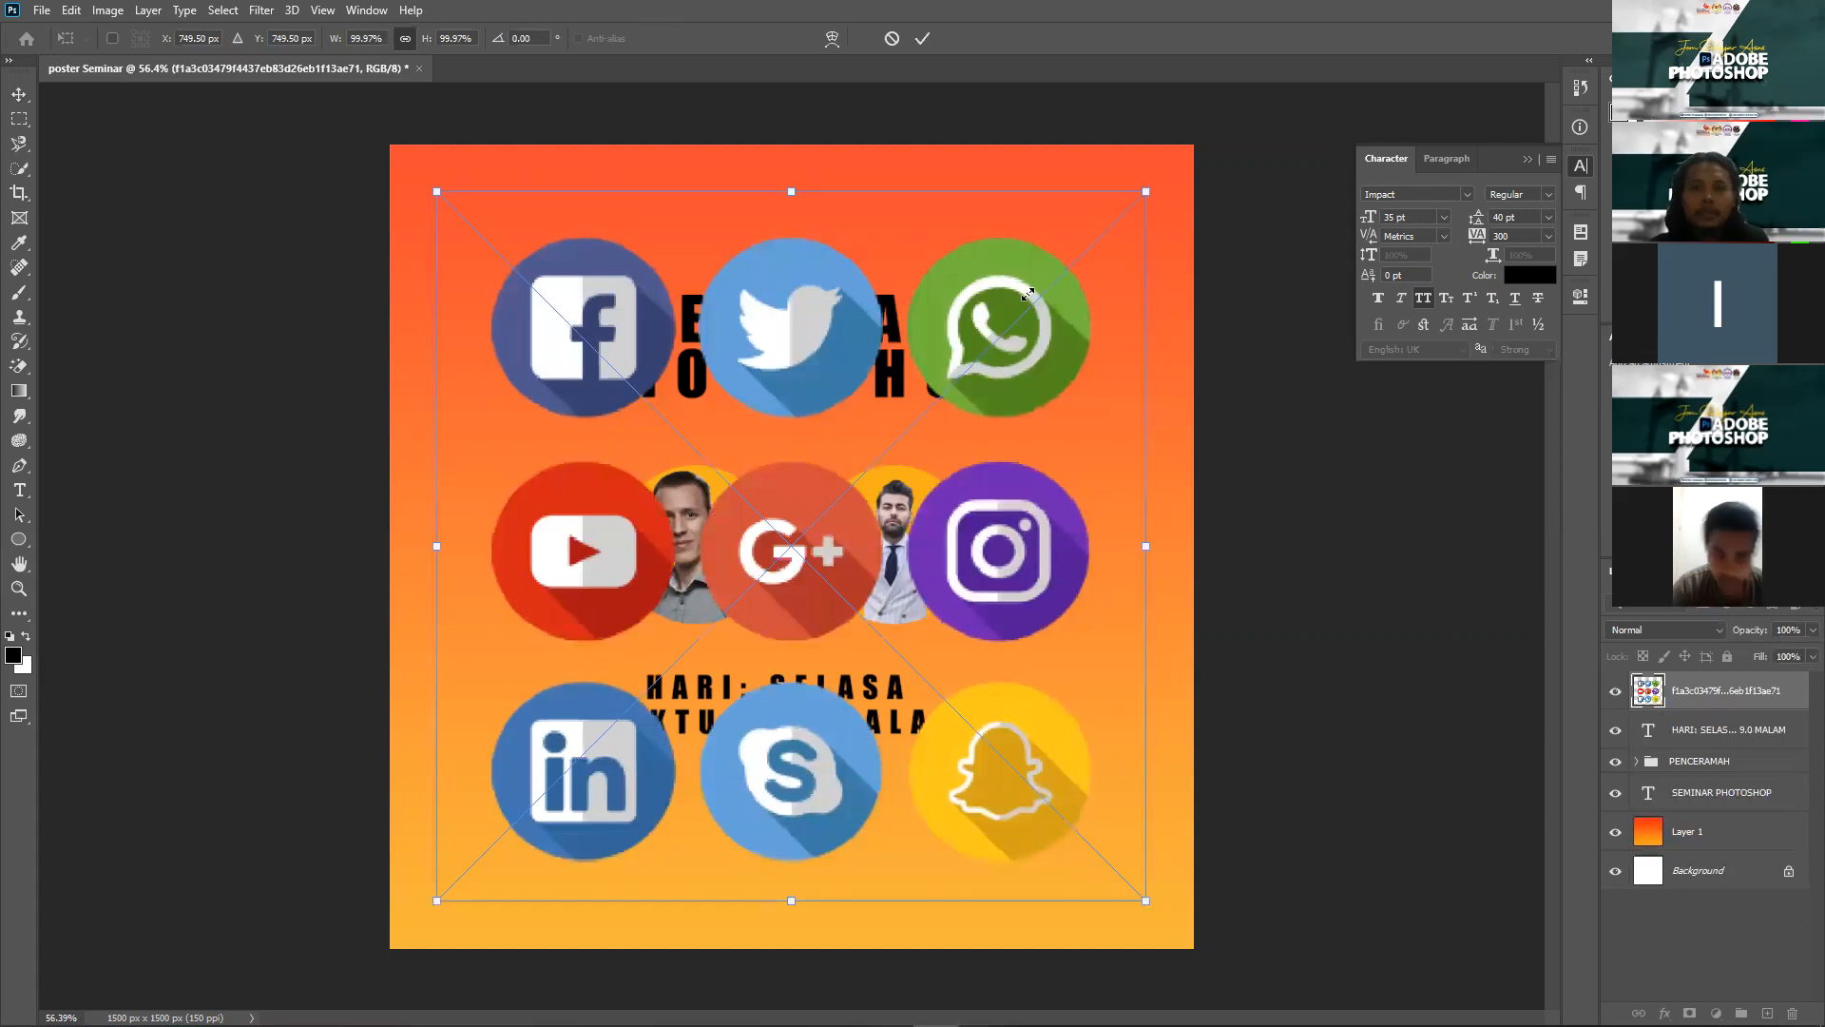
pyautogui.moveTo(1136, 196); pyautogui.dragTo(1030, 306)
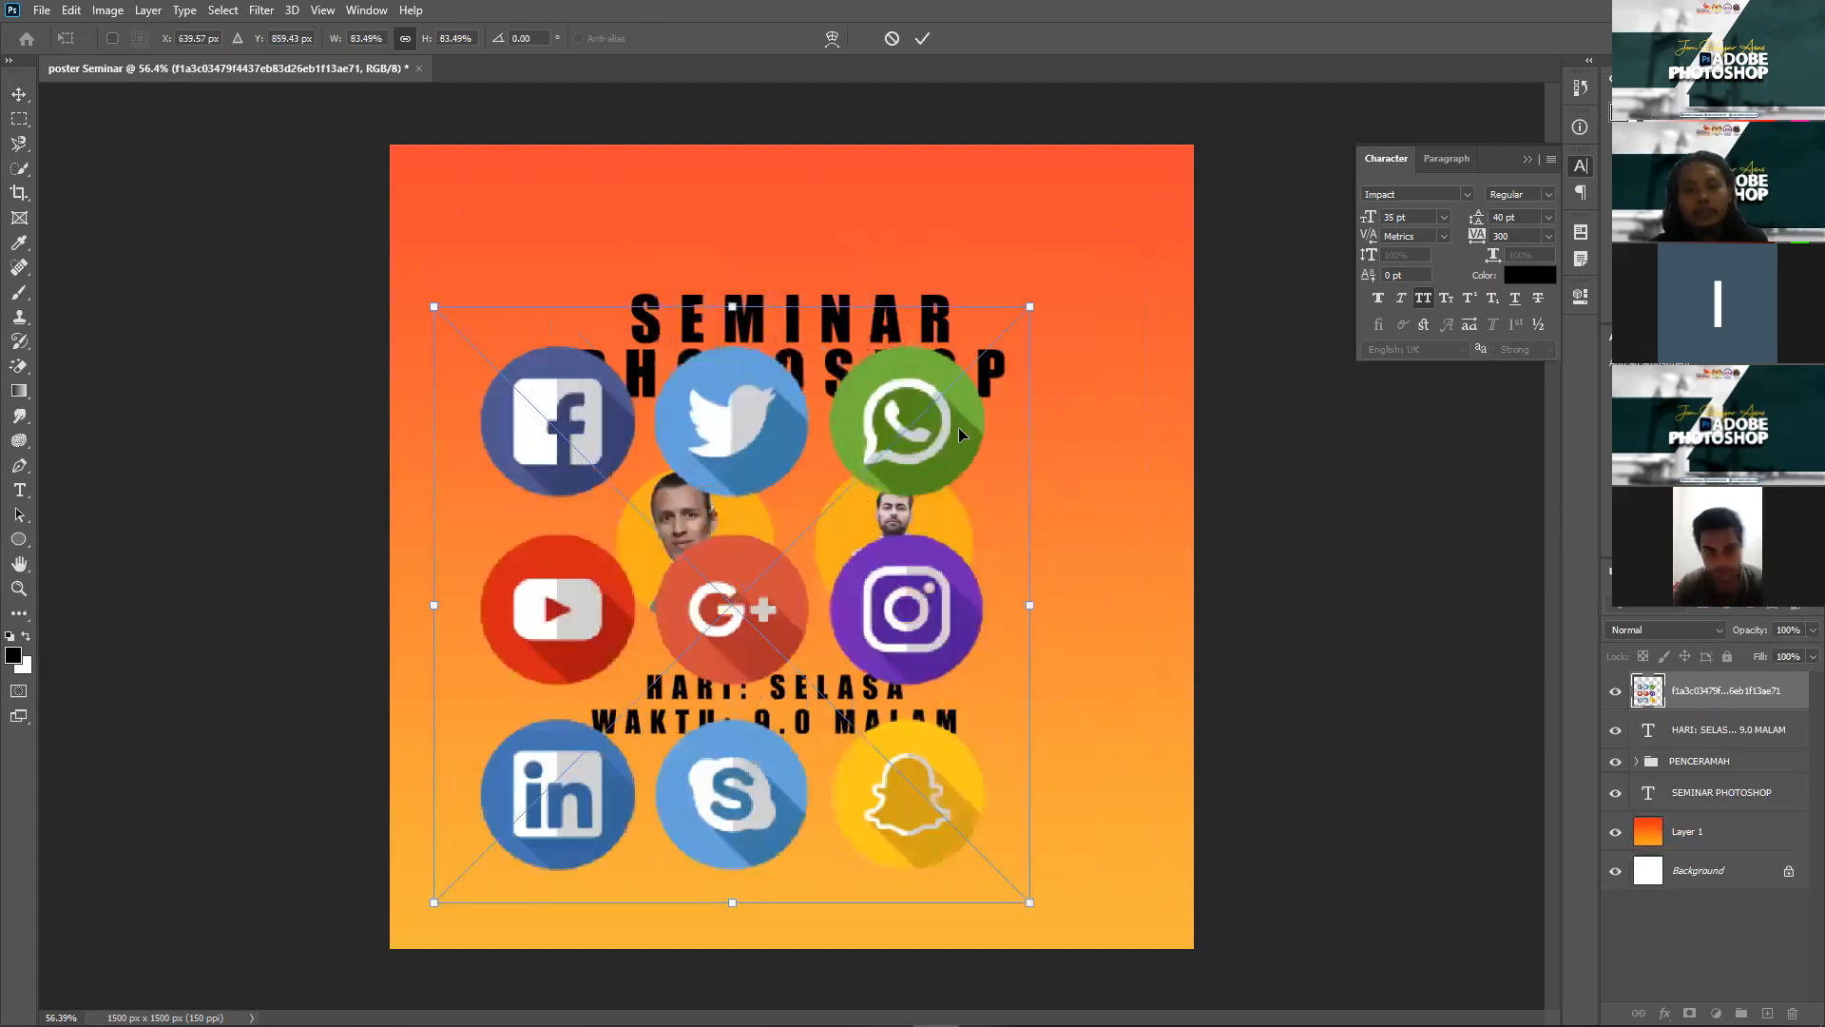
pyautogui.hotkey('ctrl', 'z')
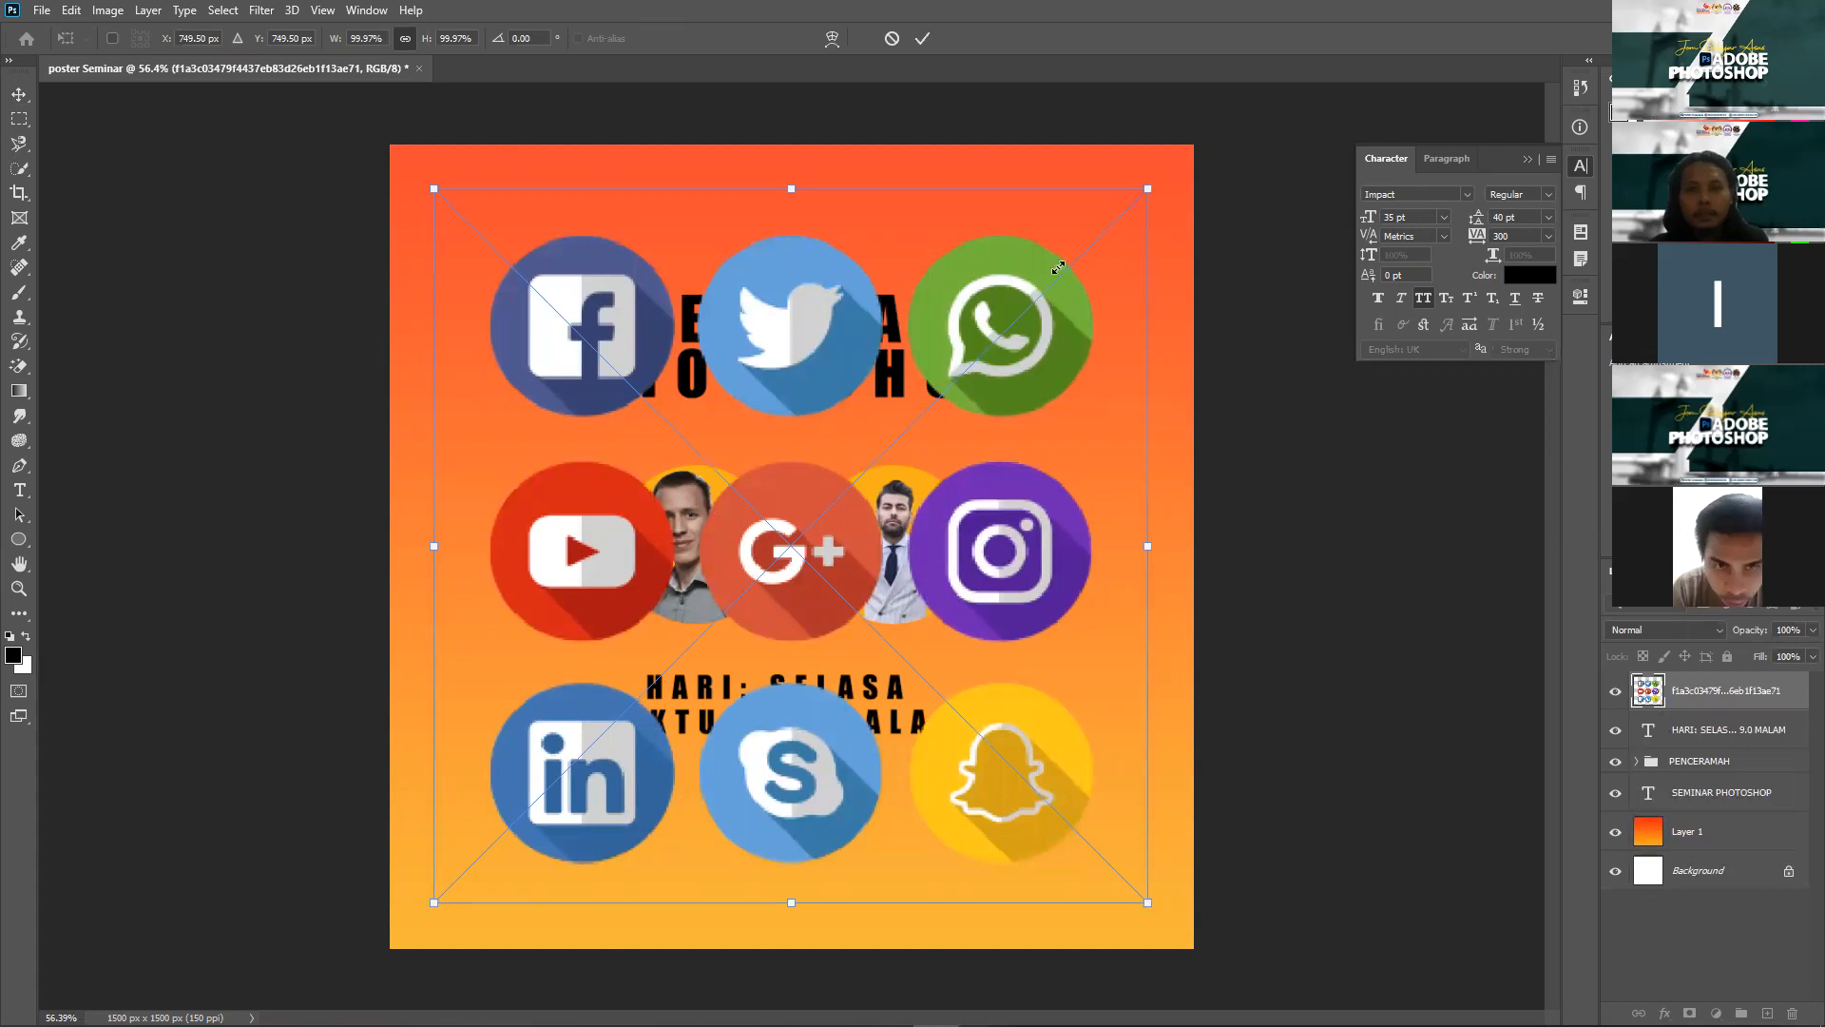
pyautogui.moveTo(1003, 313); pyautogui.dragTo(906, 380)
pyautogui.press('Return')
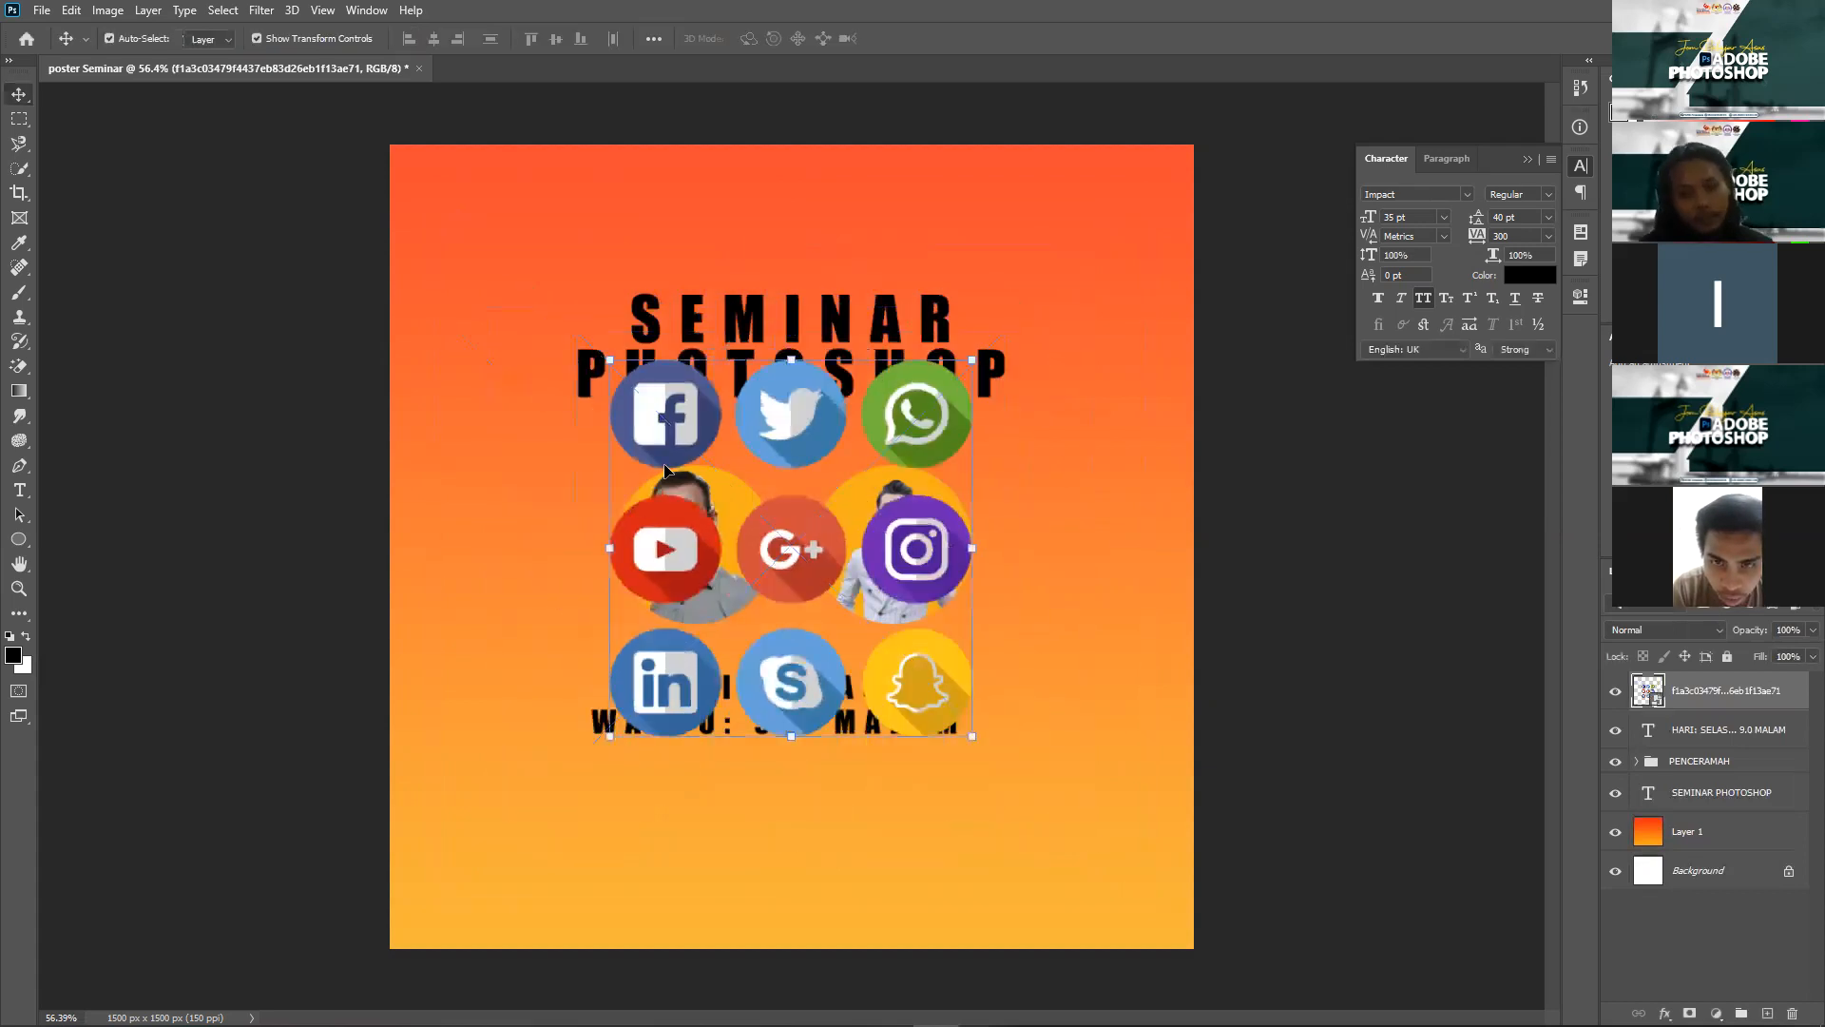
# Step: Copy the Facebook icon from the icons grid onto its own layer, Layer 4
pyautogui.click(18, 120)
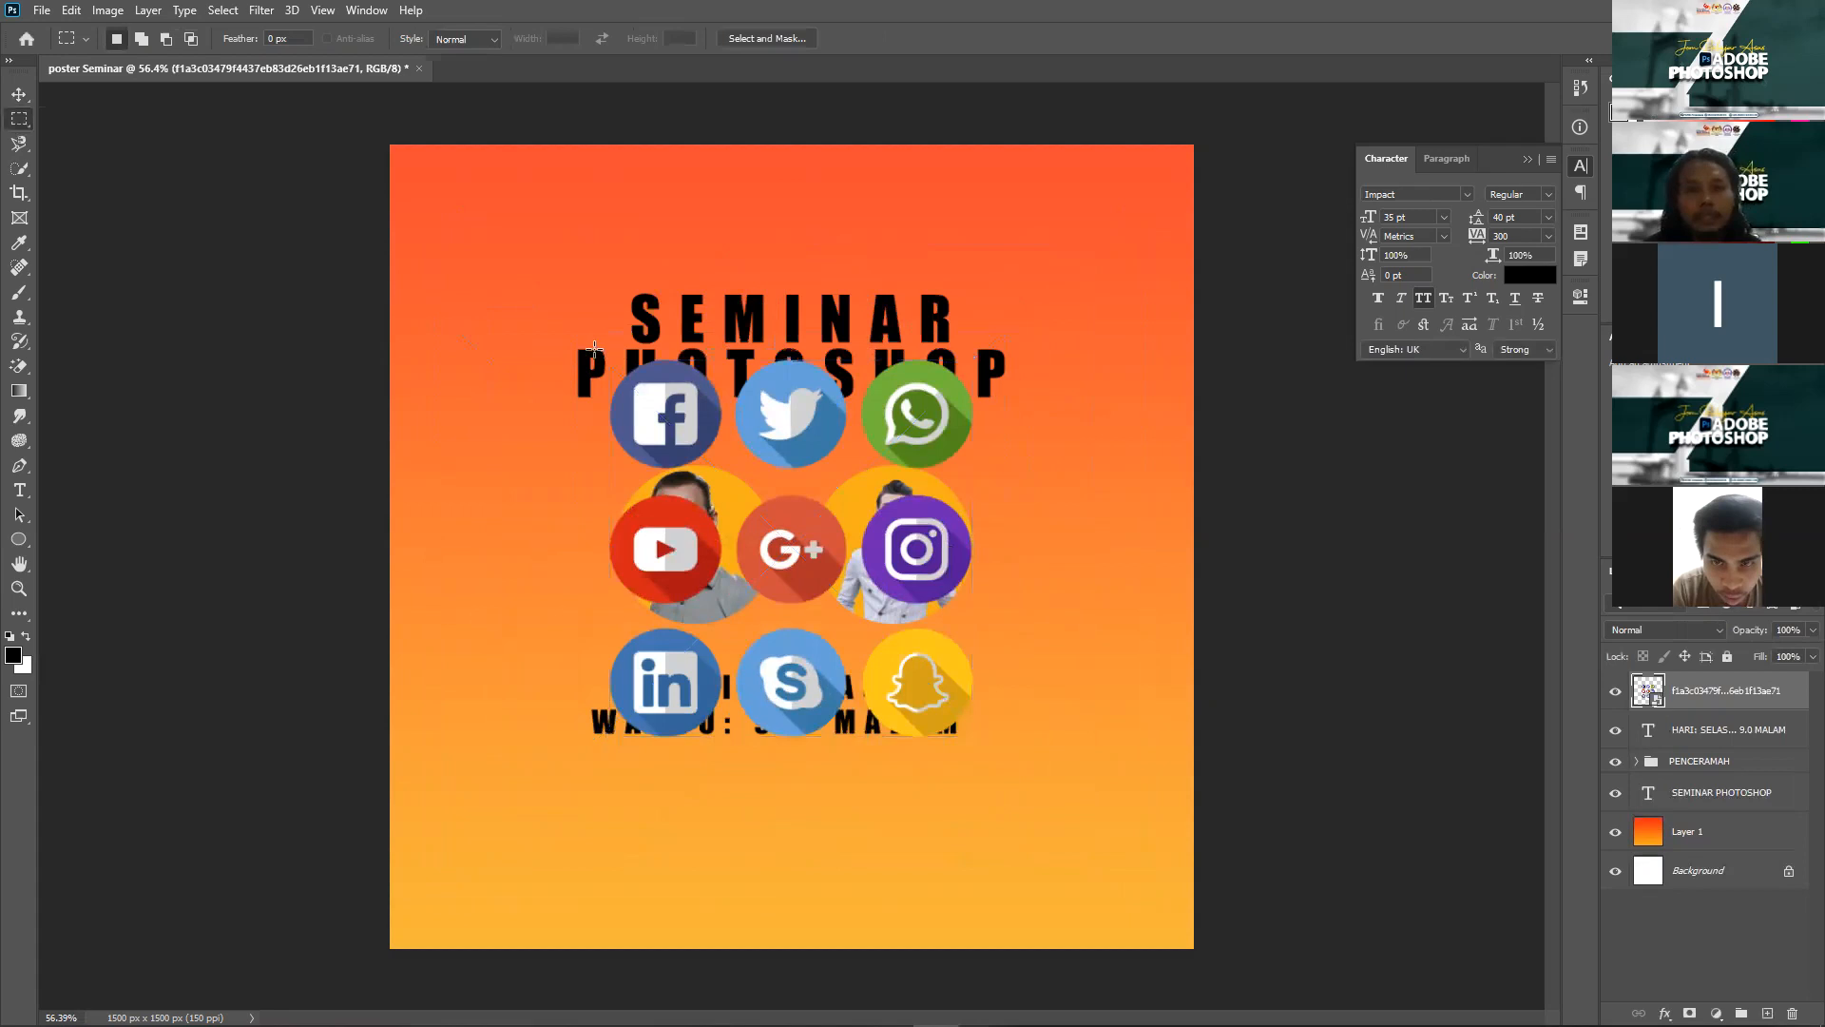
pyautogui.moveTo(589, 354); pyautogui.dragTo(600, 366)
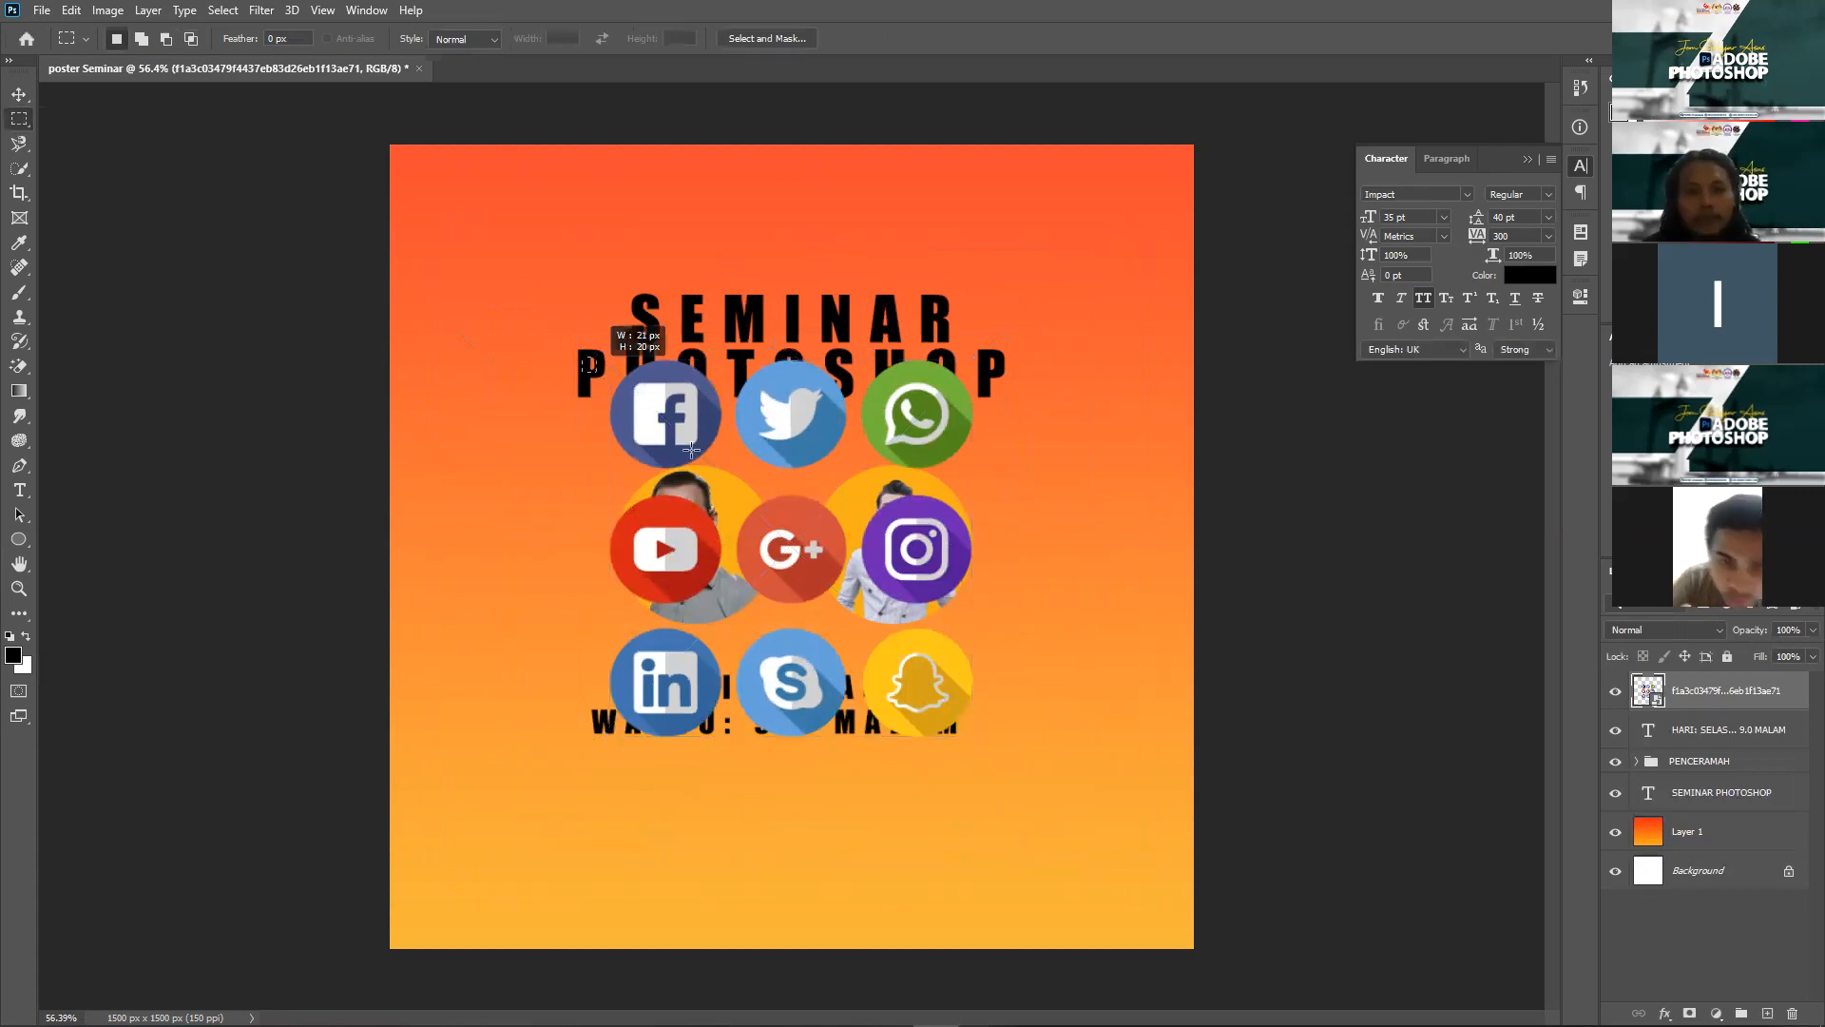
pyautogui.moveTo(727, 463); pyautogui.dragTo(729, 482)
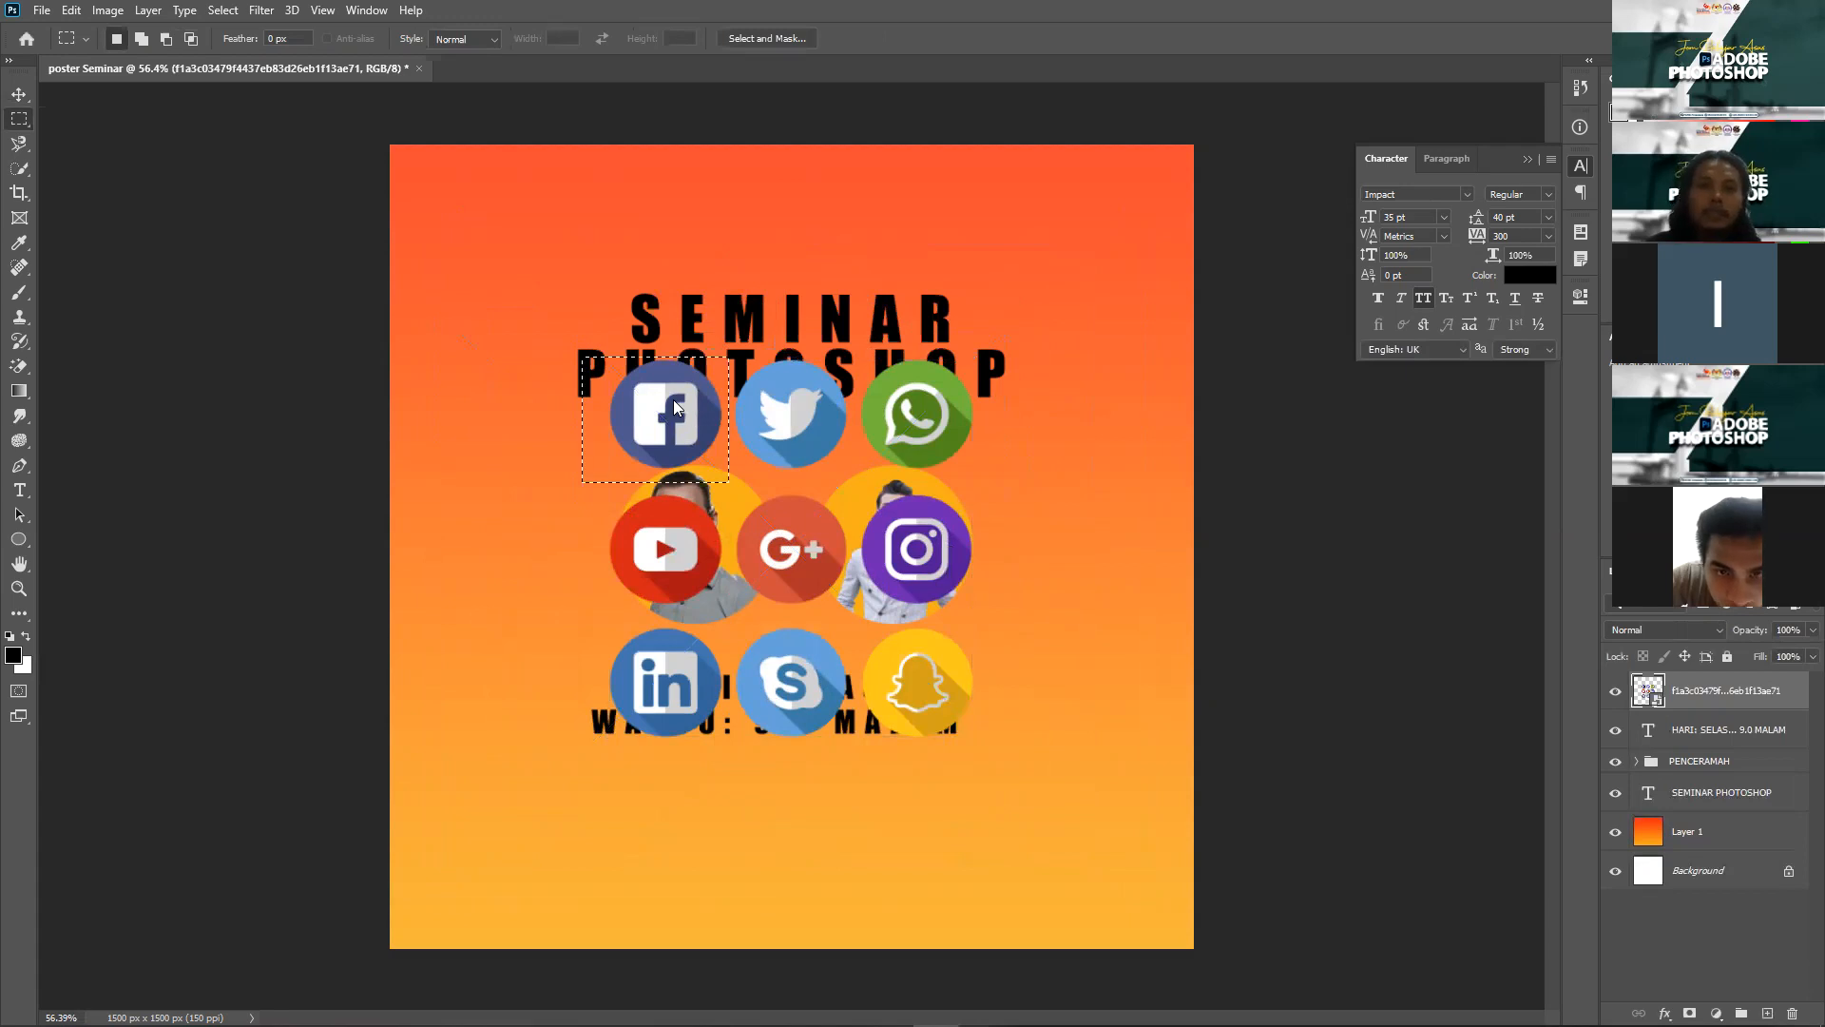
pyautogui.rightClick(674, 400)
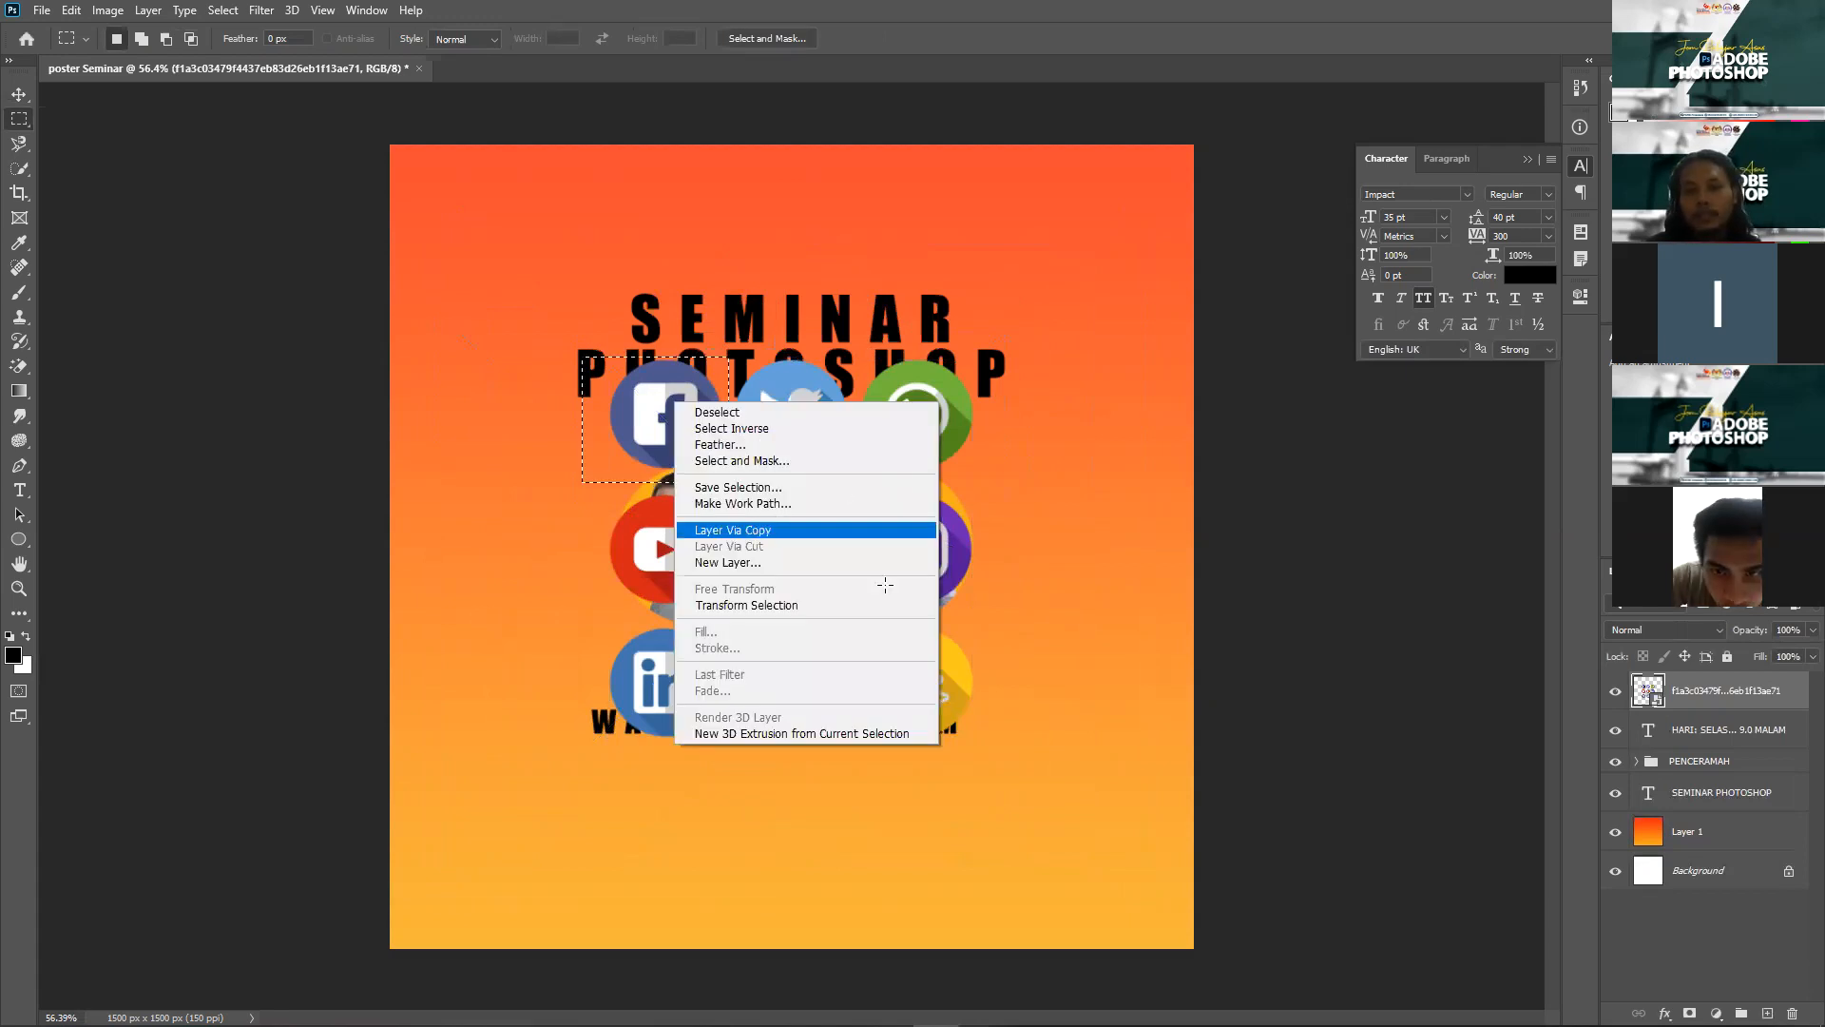
pyautogui.click(733, 531)
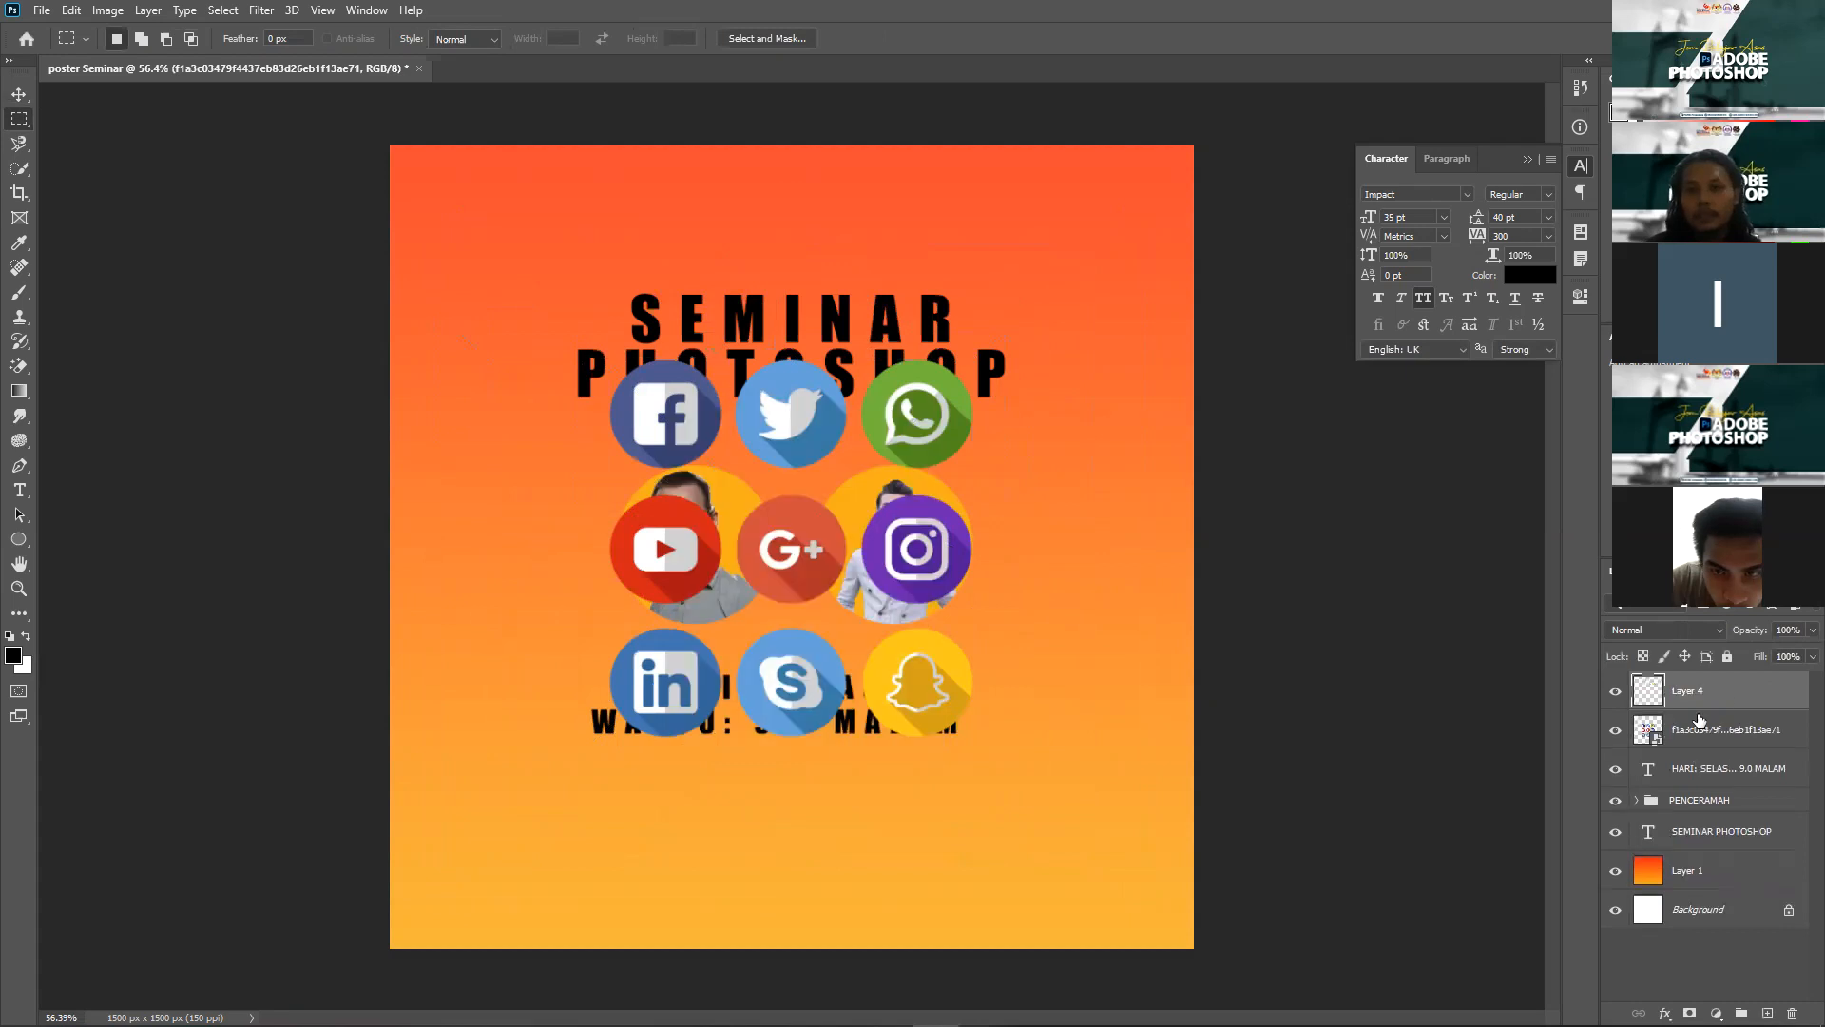
# Step: Move the Facebook icon to the poster's lower-left corner with the grid hidden temporarily
pyautogui.click(1616, 730)
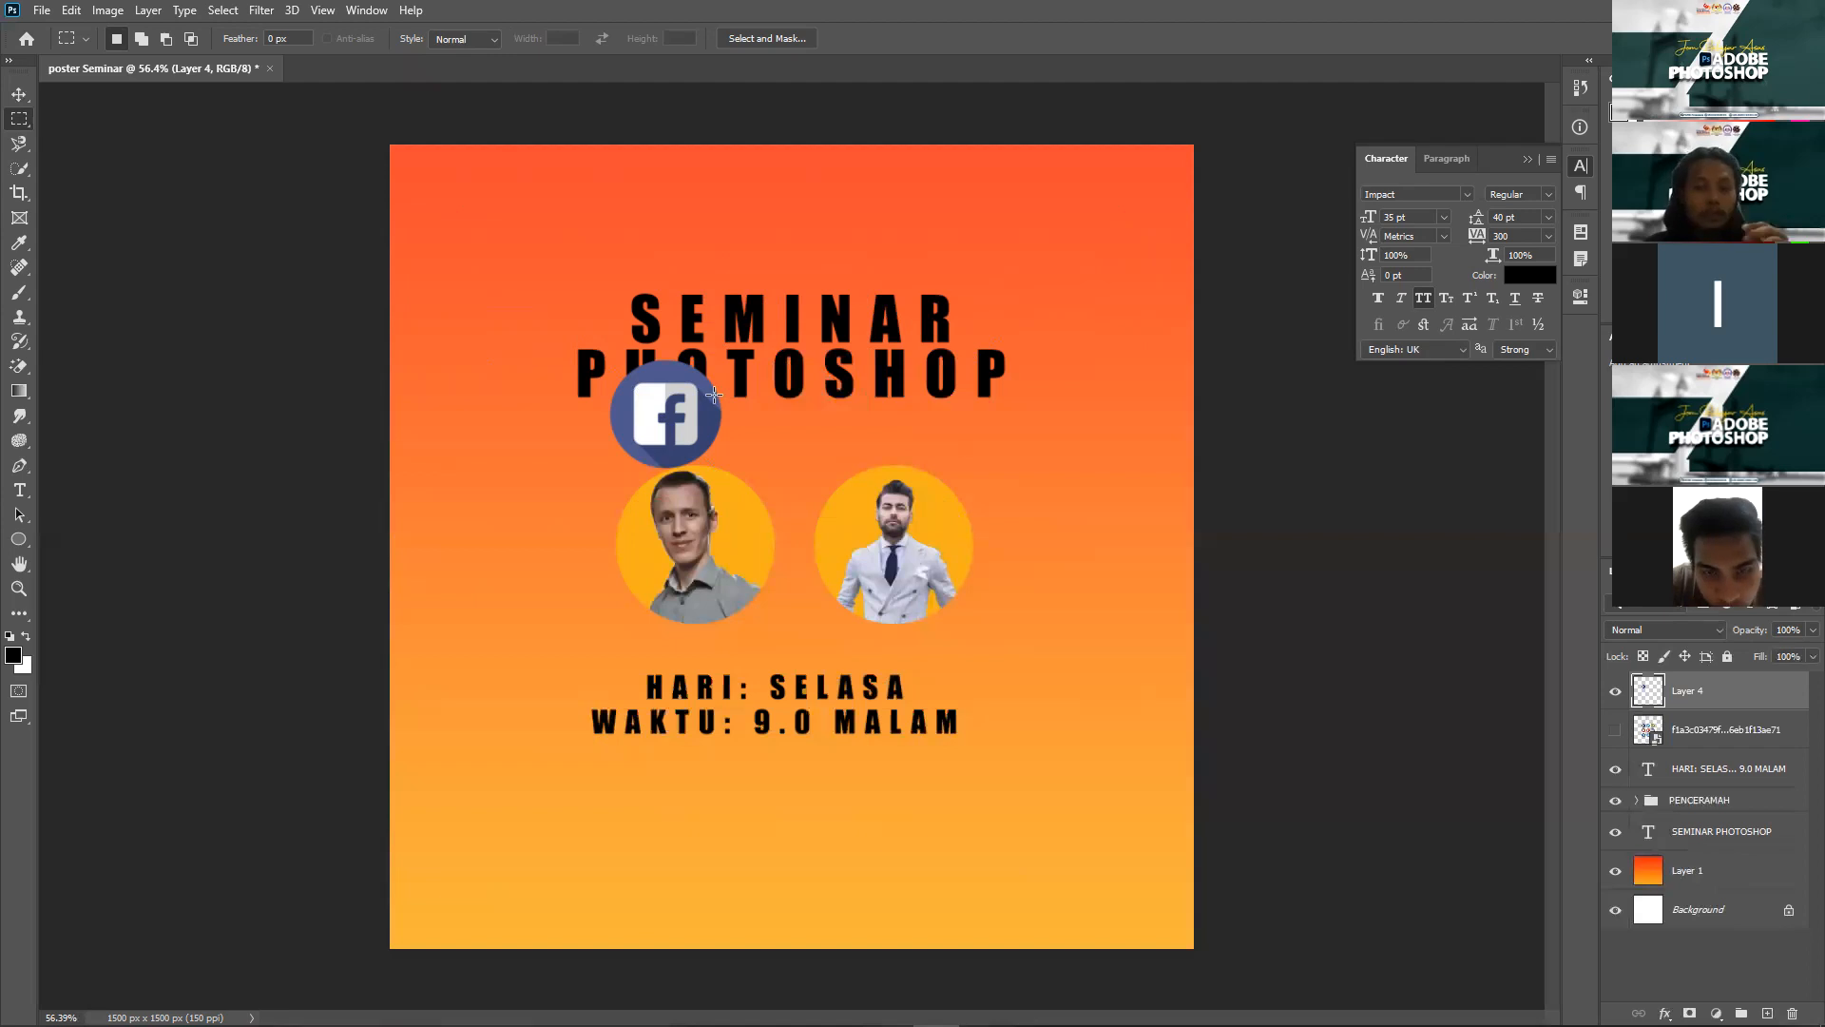
pyautogui.press('v')
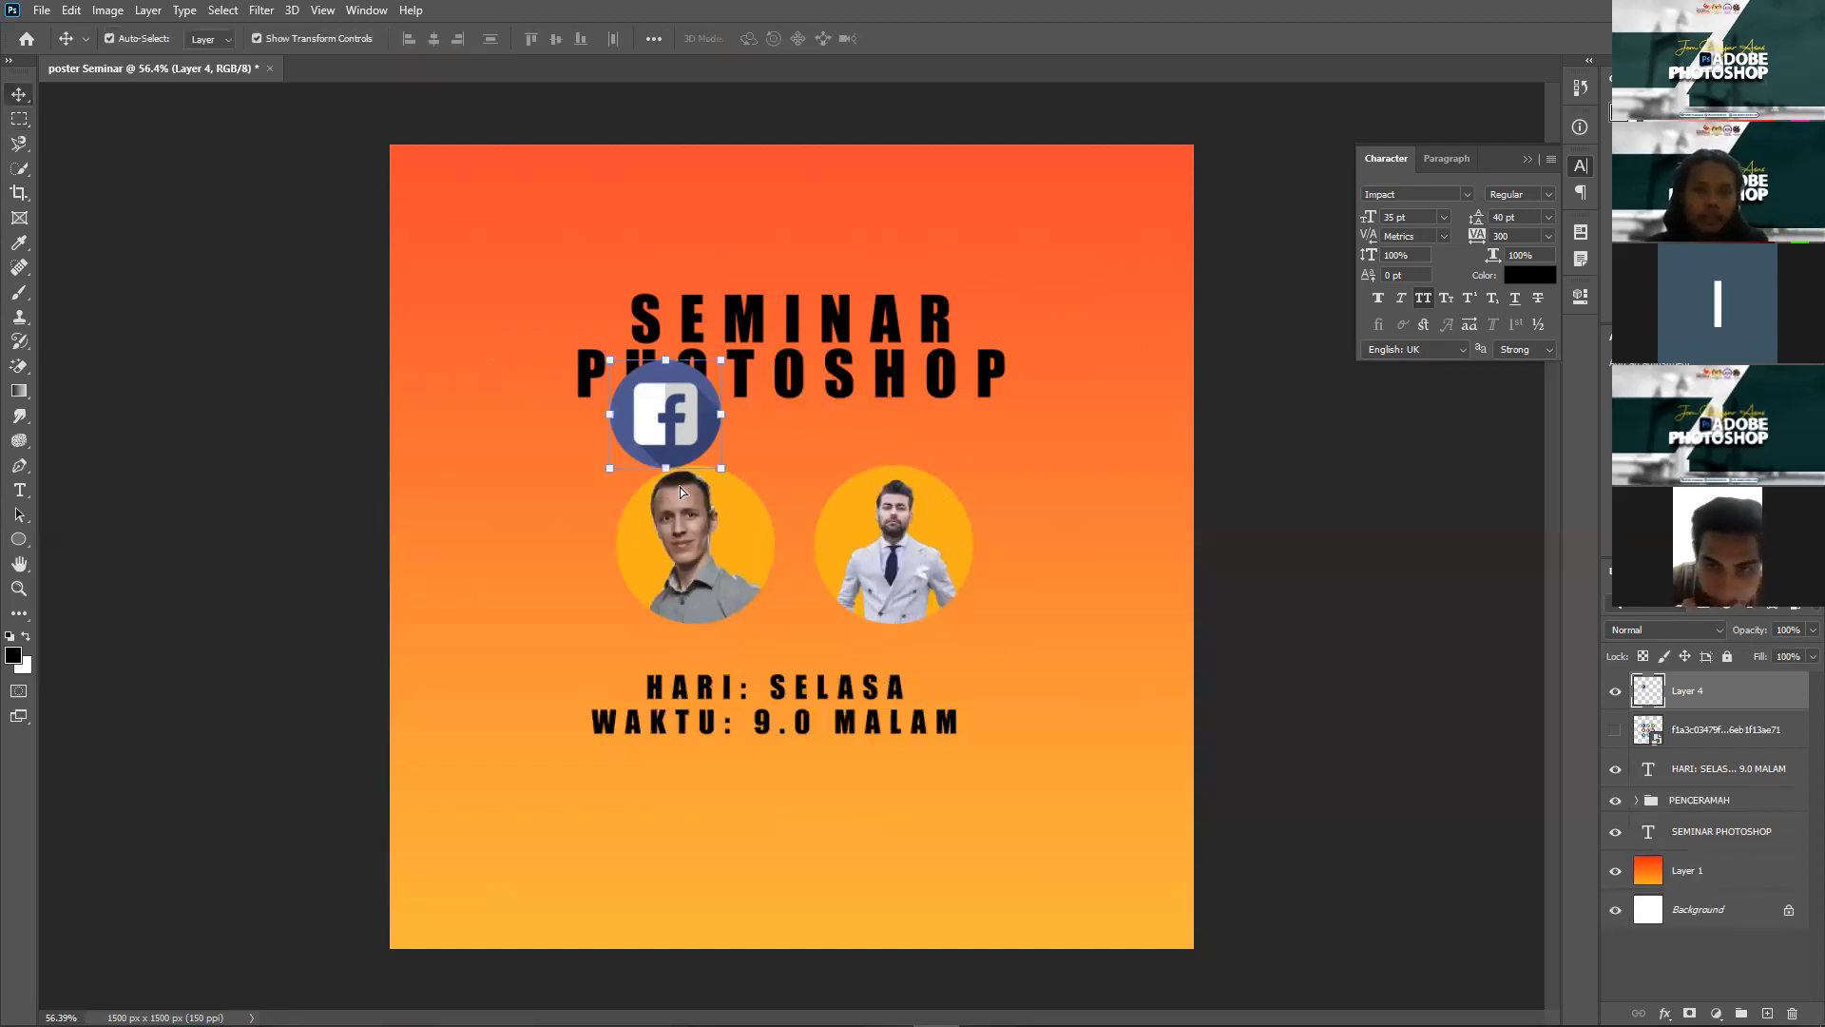
pyautogui.moveTo(669, 462); pyautogui.dragTo(577, 880)
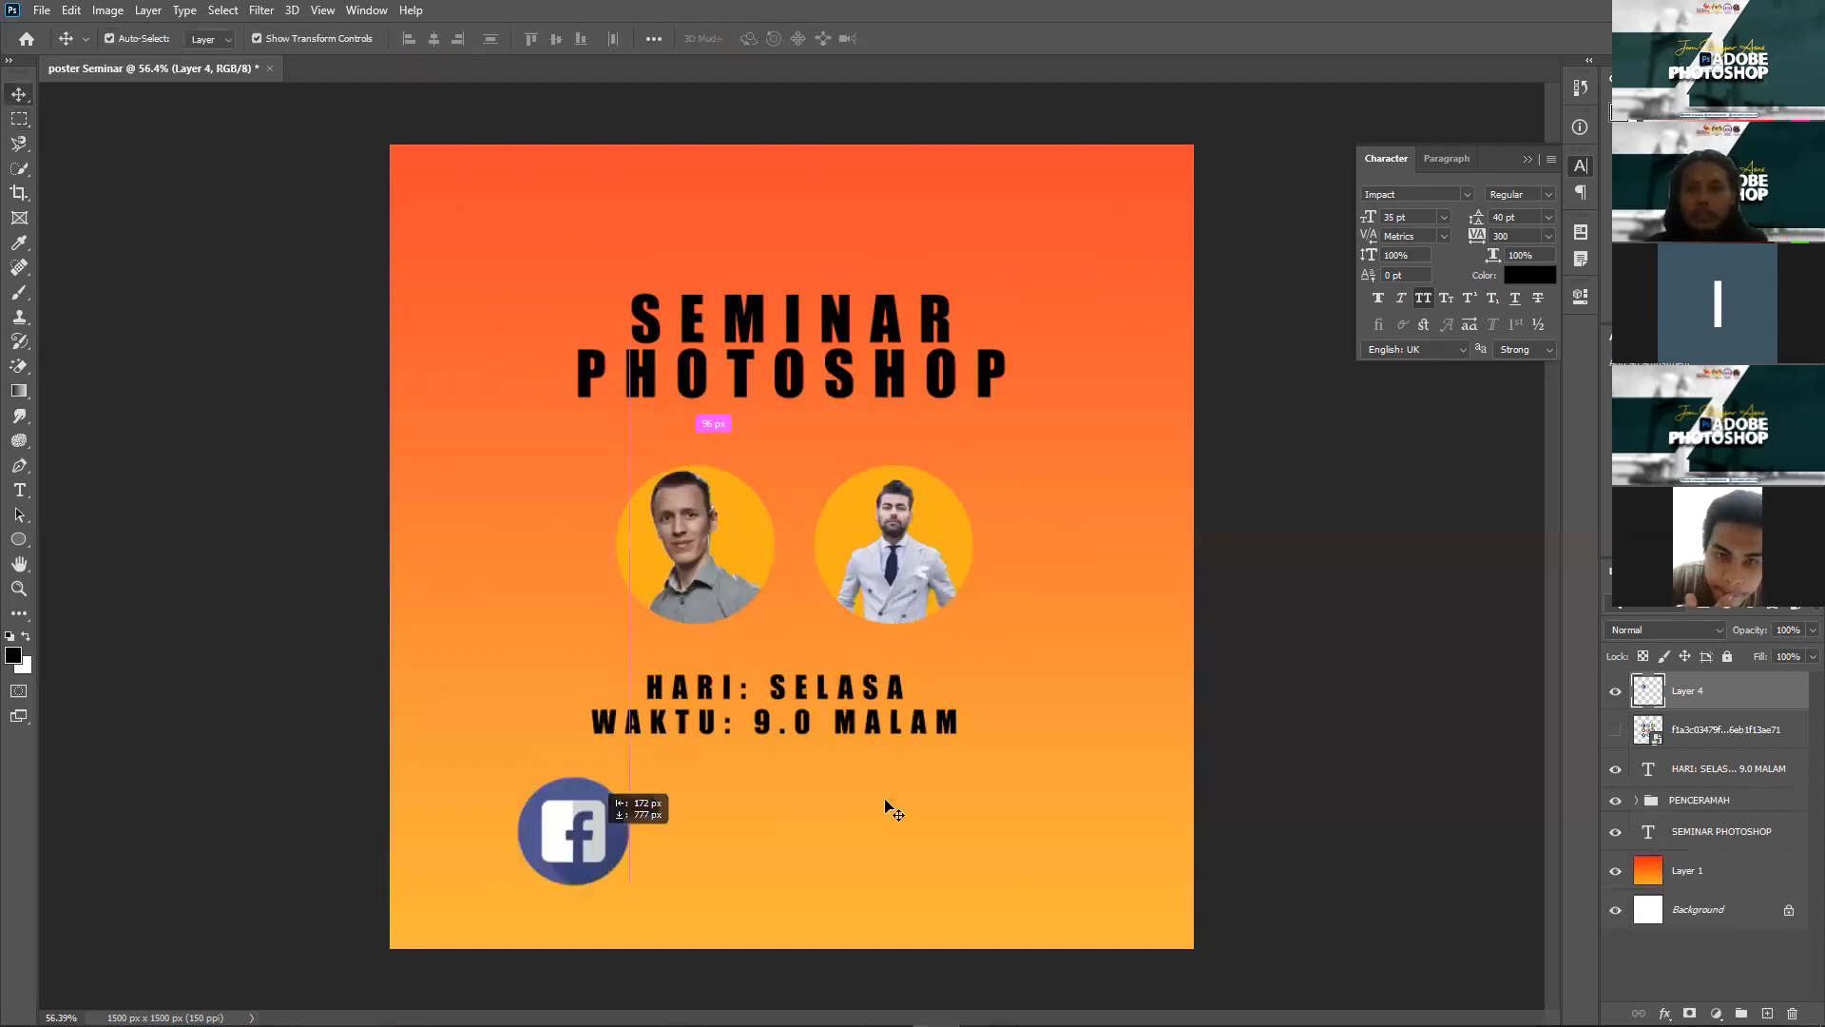
pyautogui.click(1616, 730)
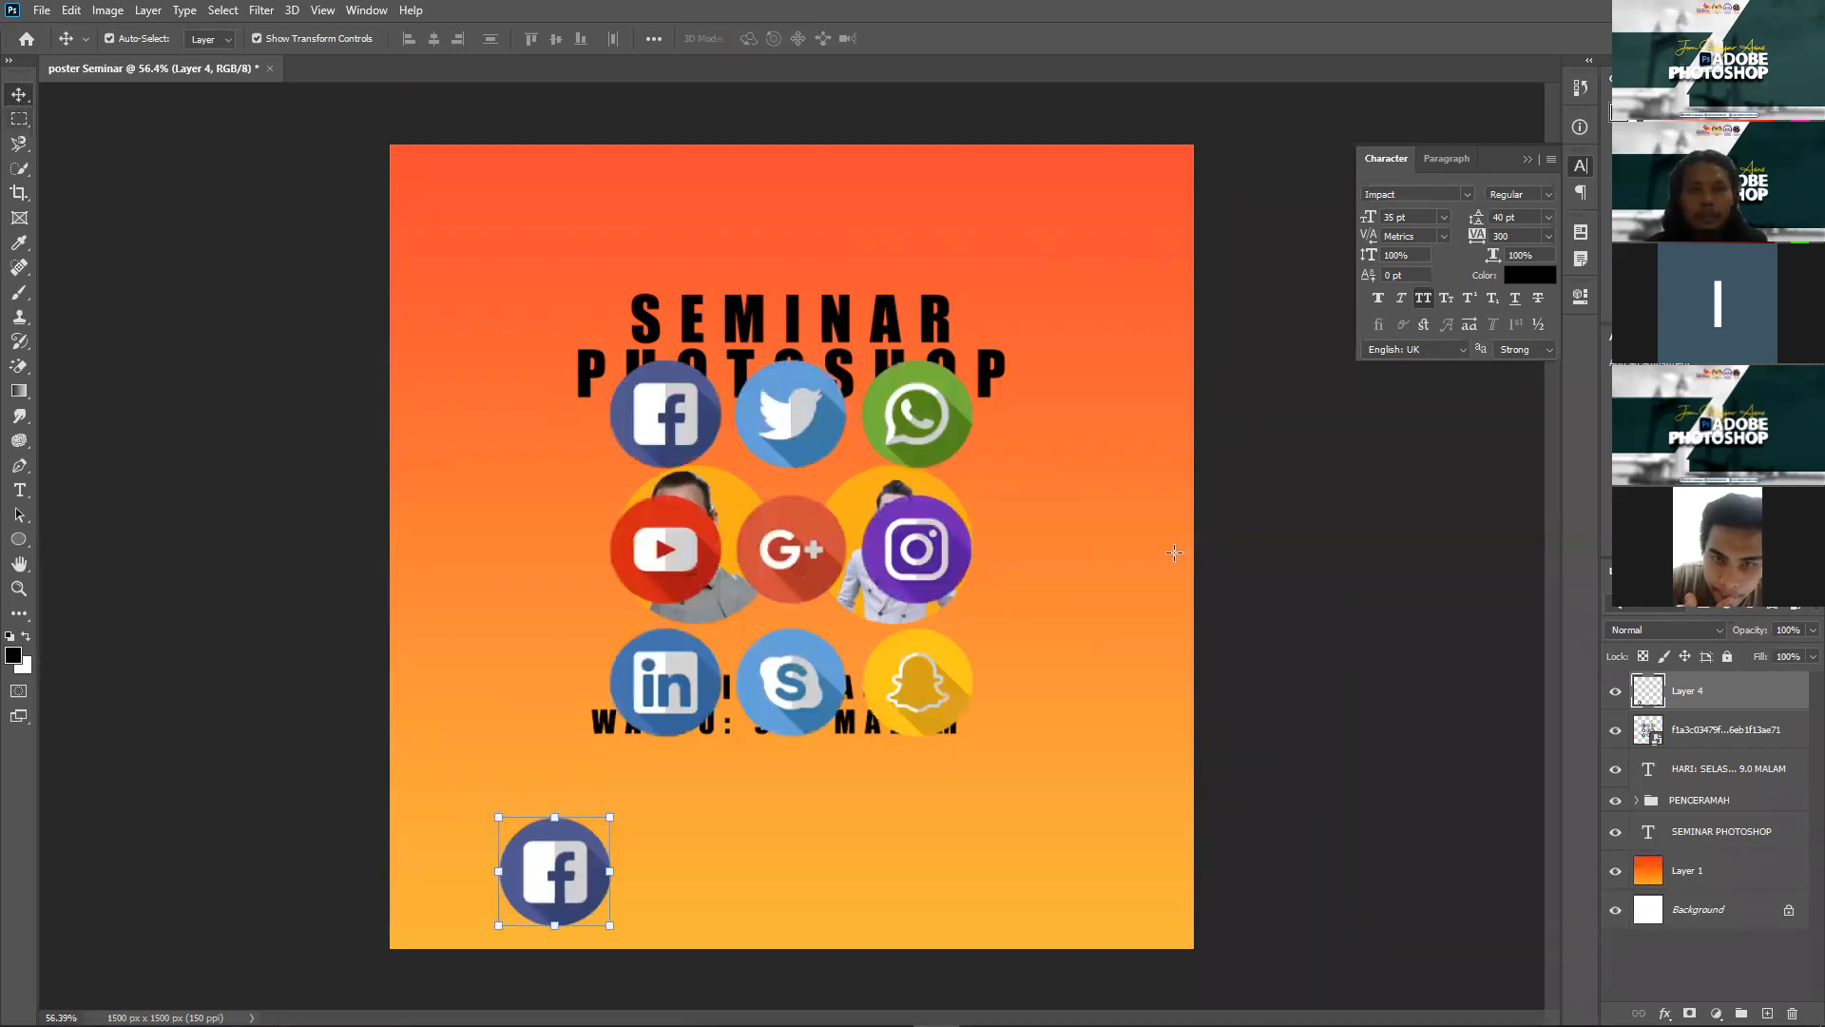
pyautogui.click(19, 117)
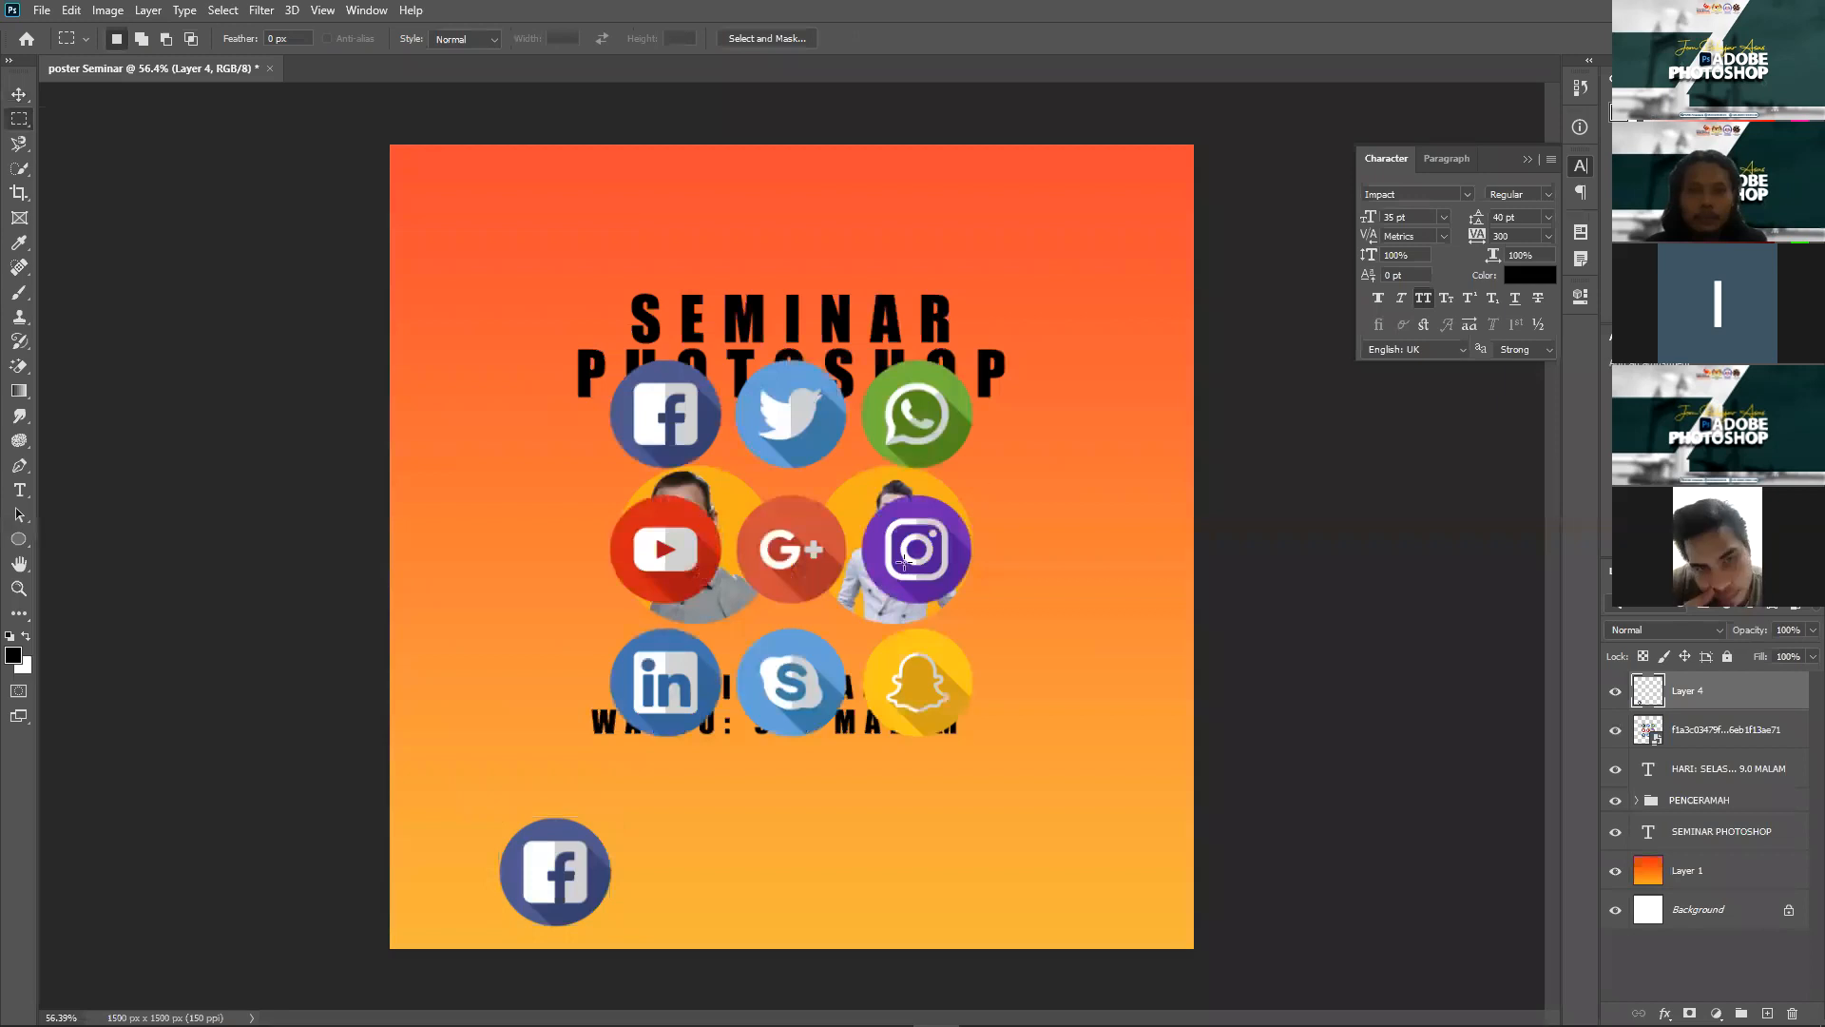
# Step: Copy the Instagram icon from the grid layer onto a new layer via Layer Via Copy
pyautogui.moveTo(984, 491); pyautogui.dragTo(853, 616)
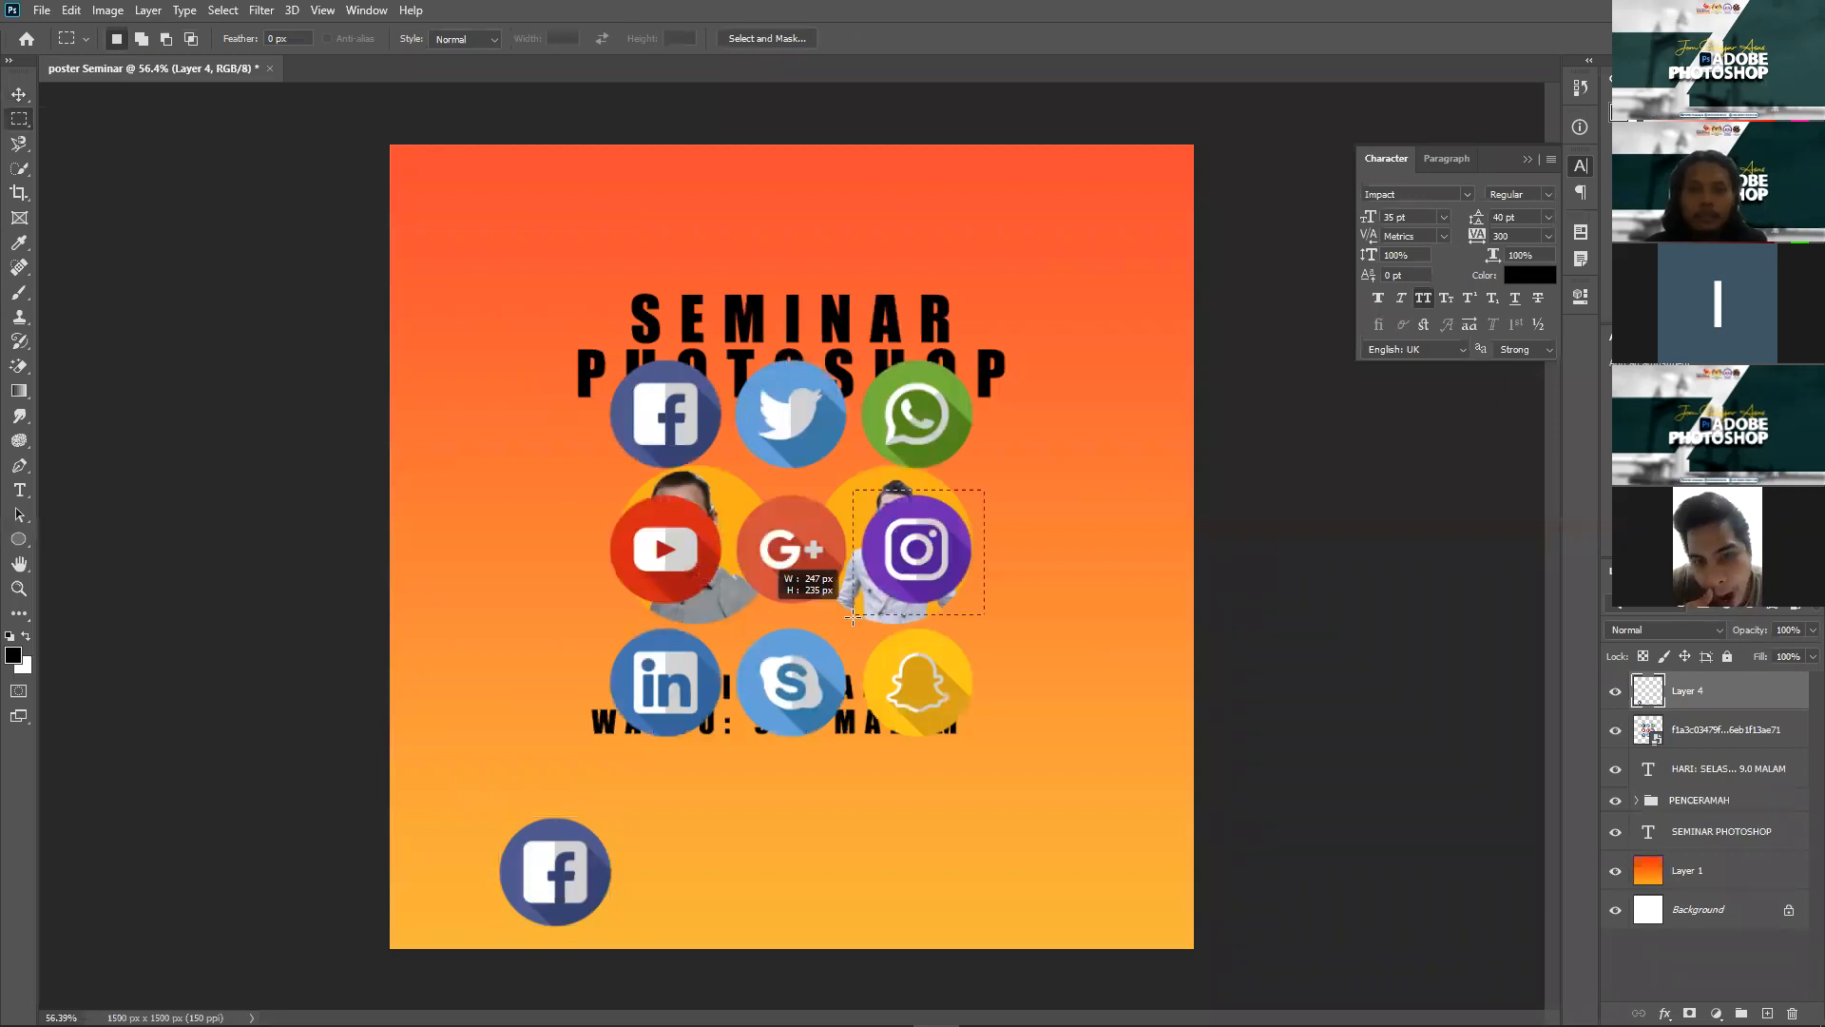
pyautogui.rightClick(913, 546)
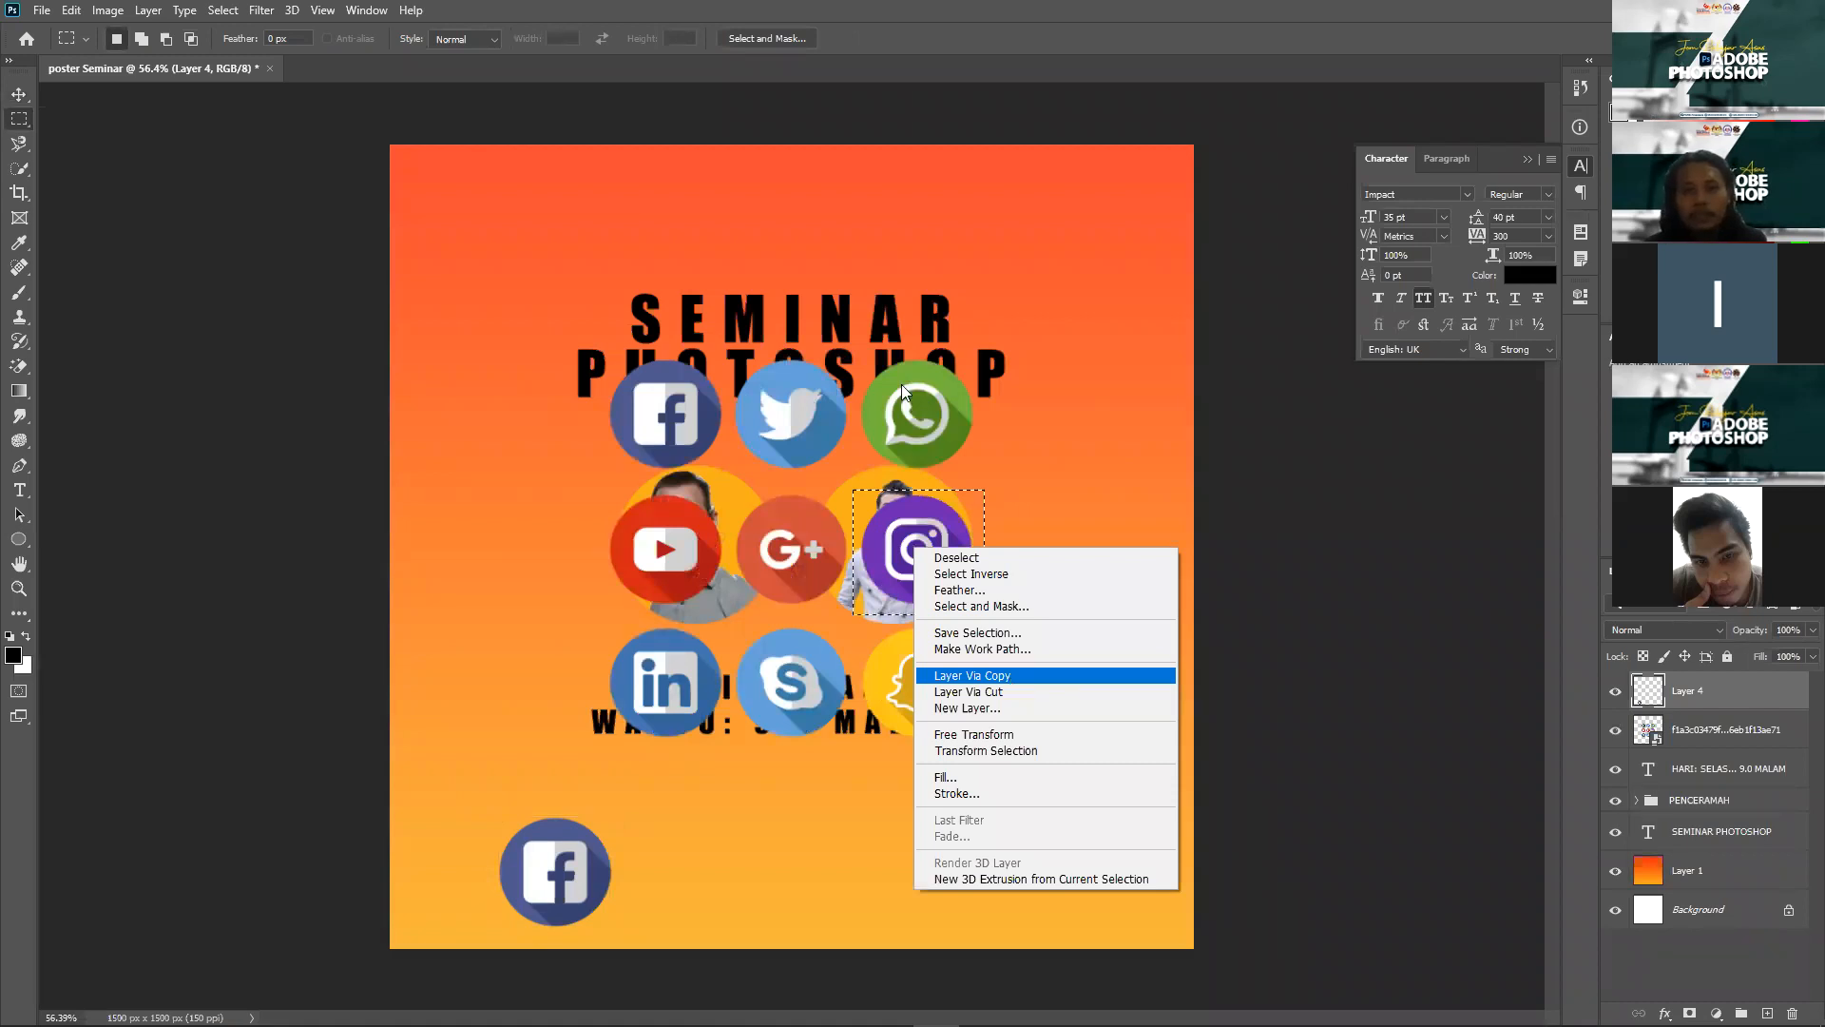
pyautogui.press('Return')
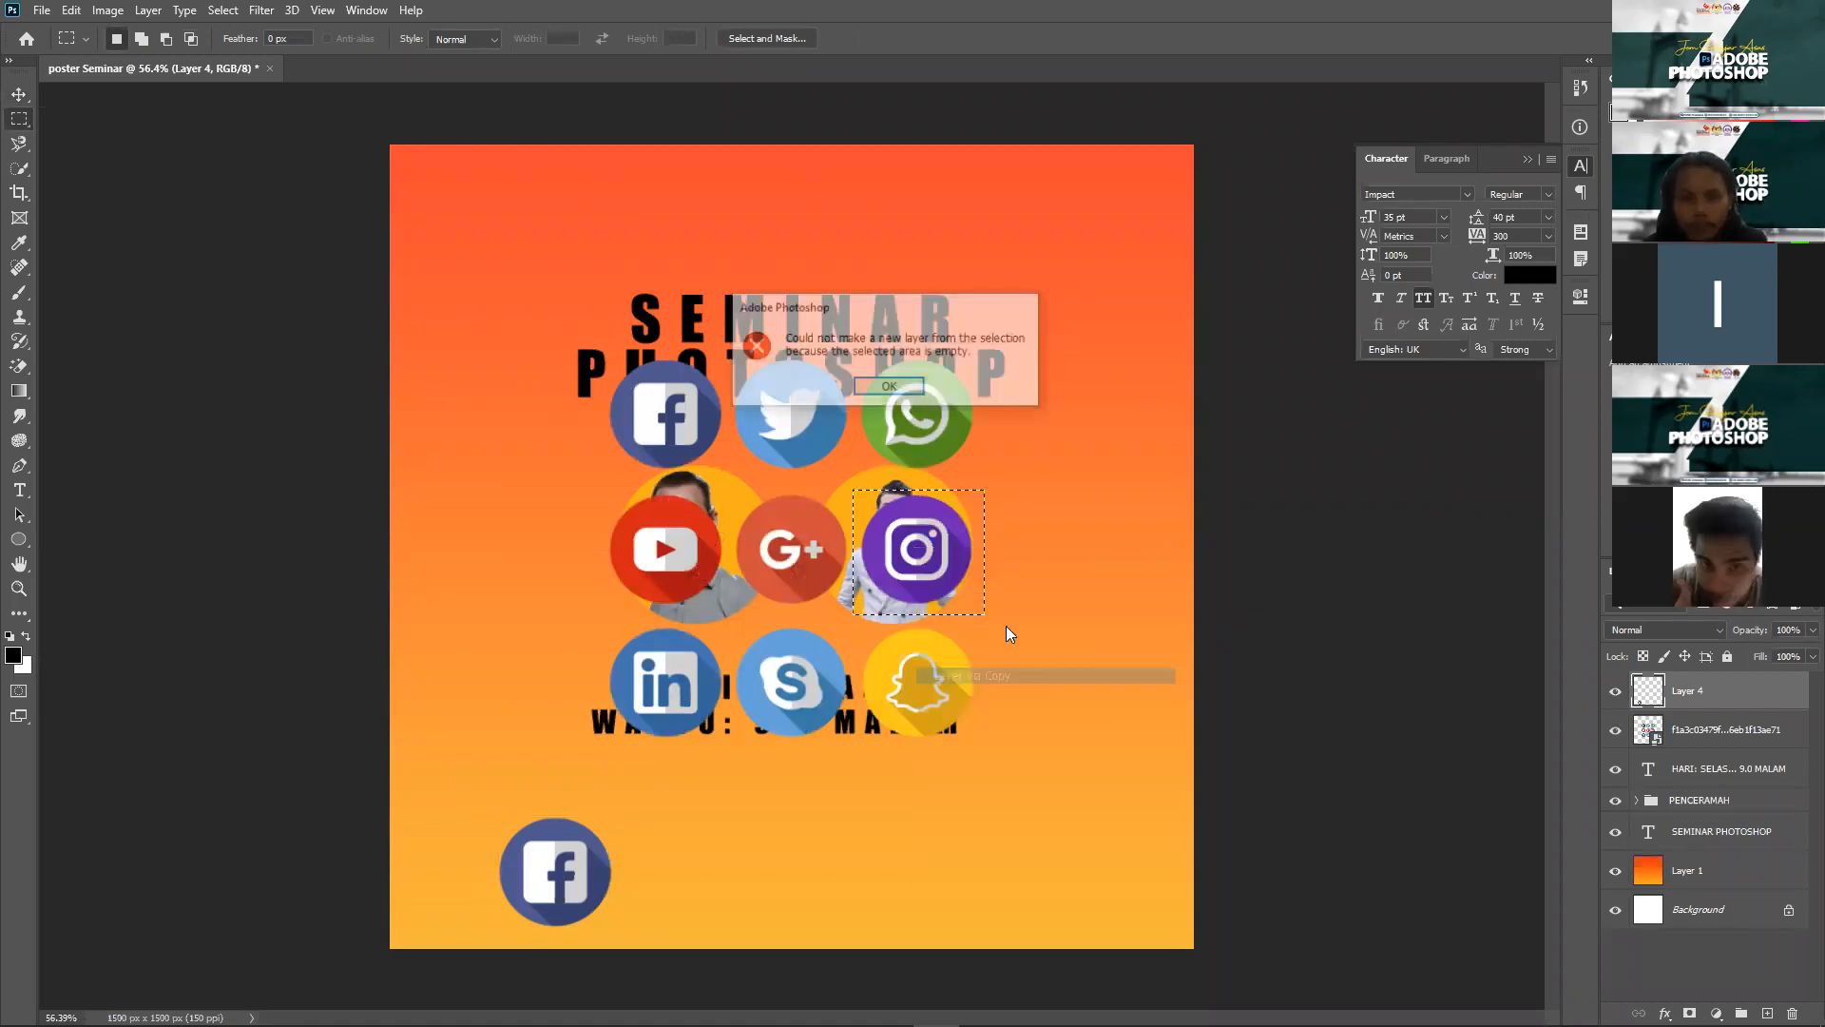
pyautogui.rightClick(924, 566)
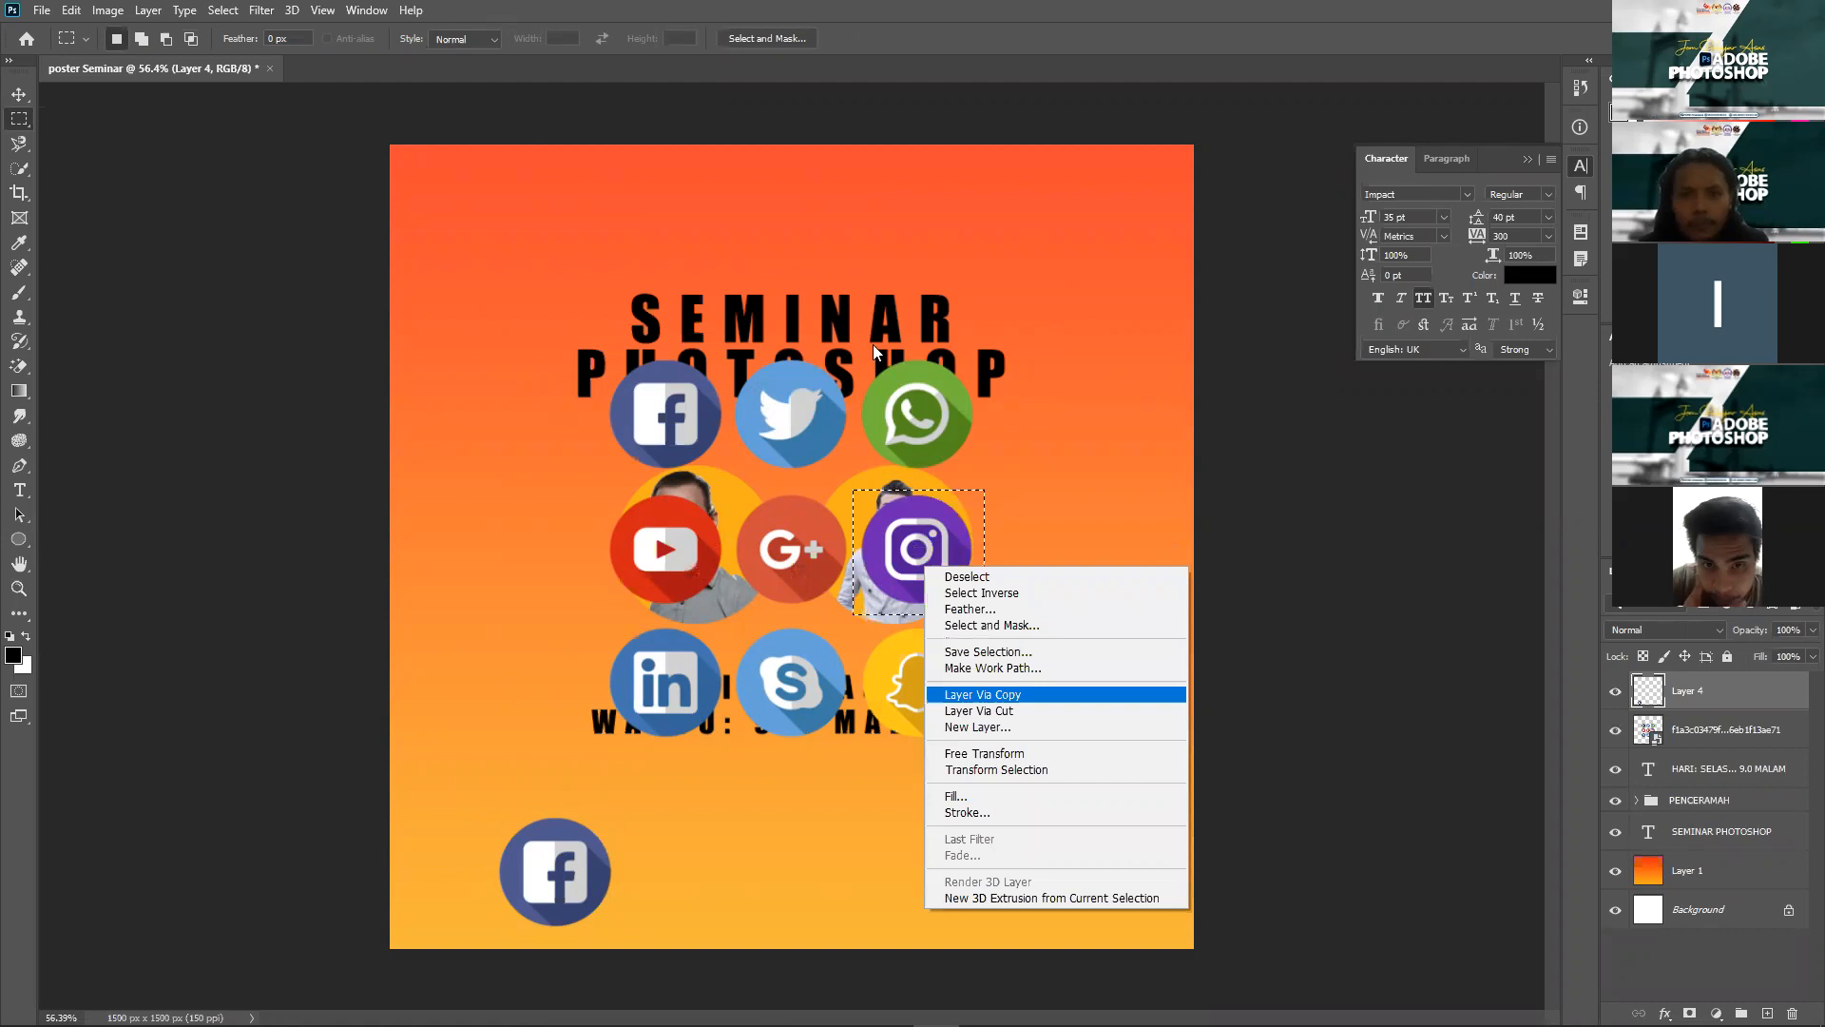
pyautogui.press('Return')
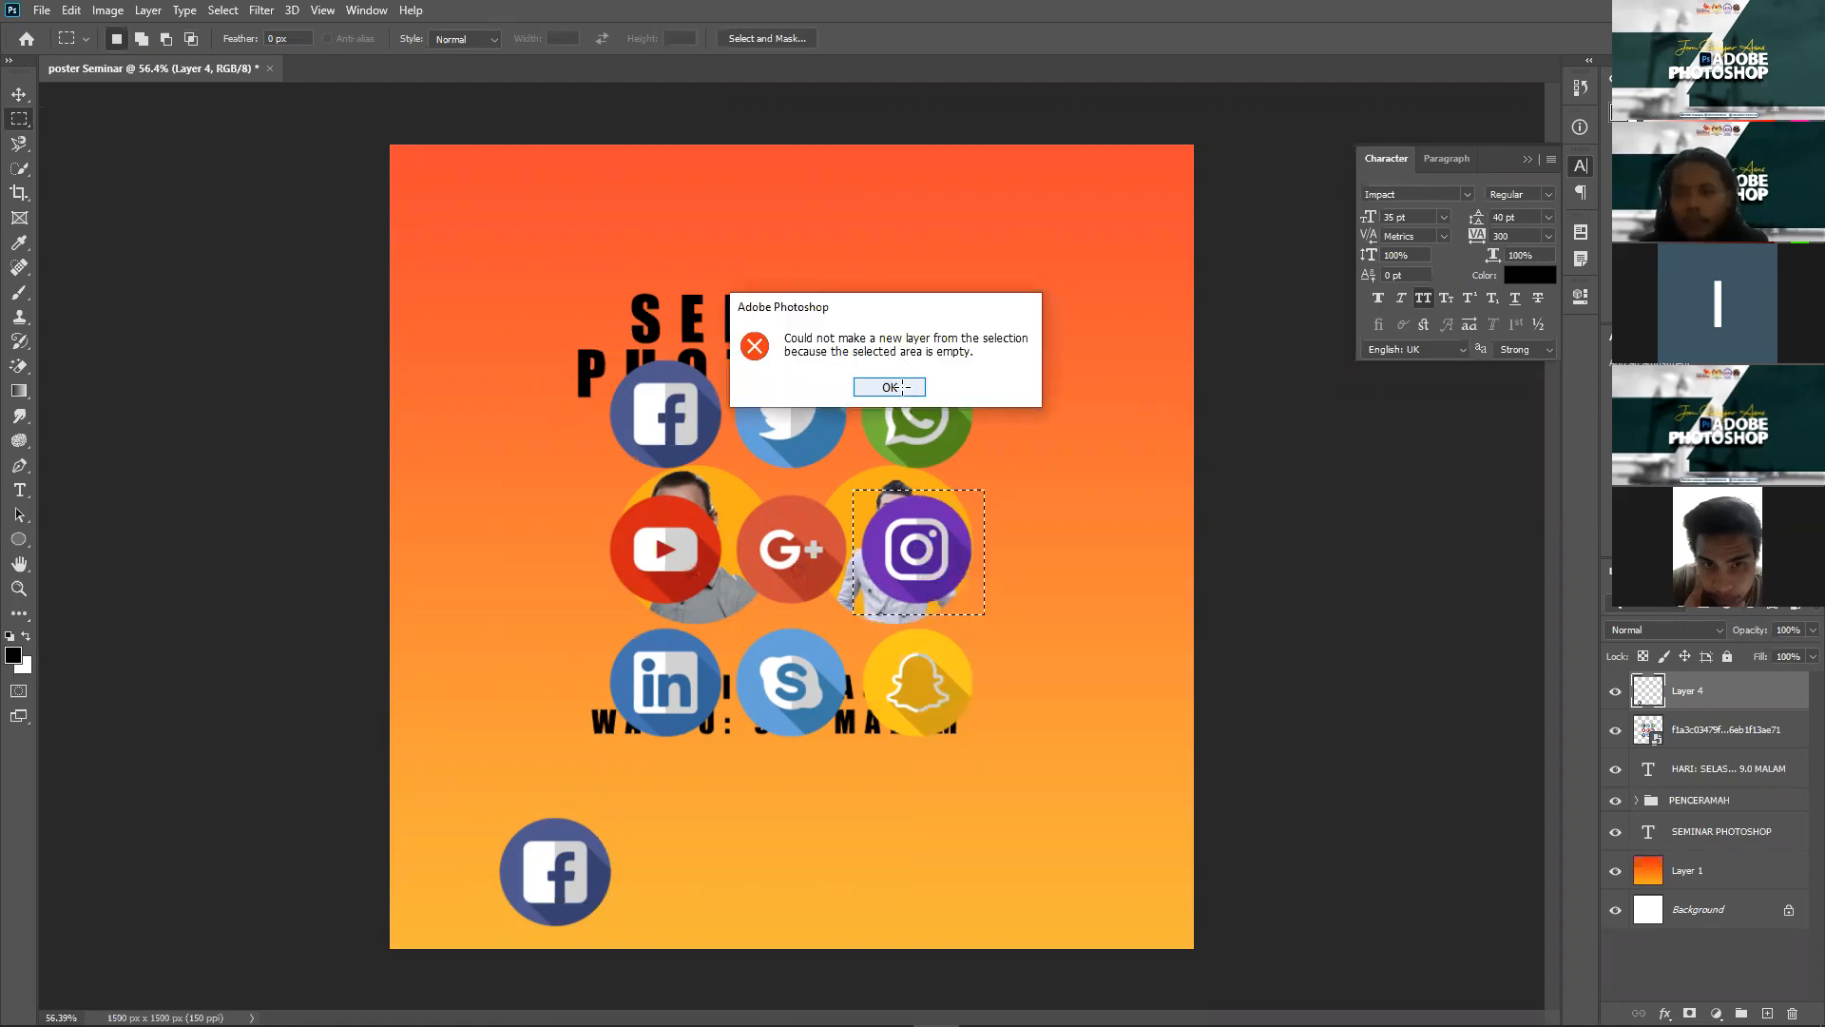
pyautogui.press('Return')
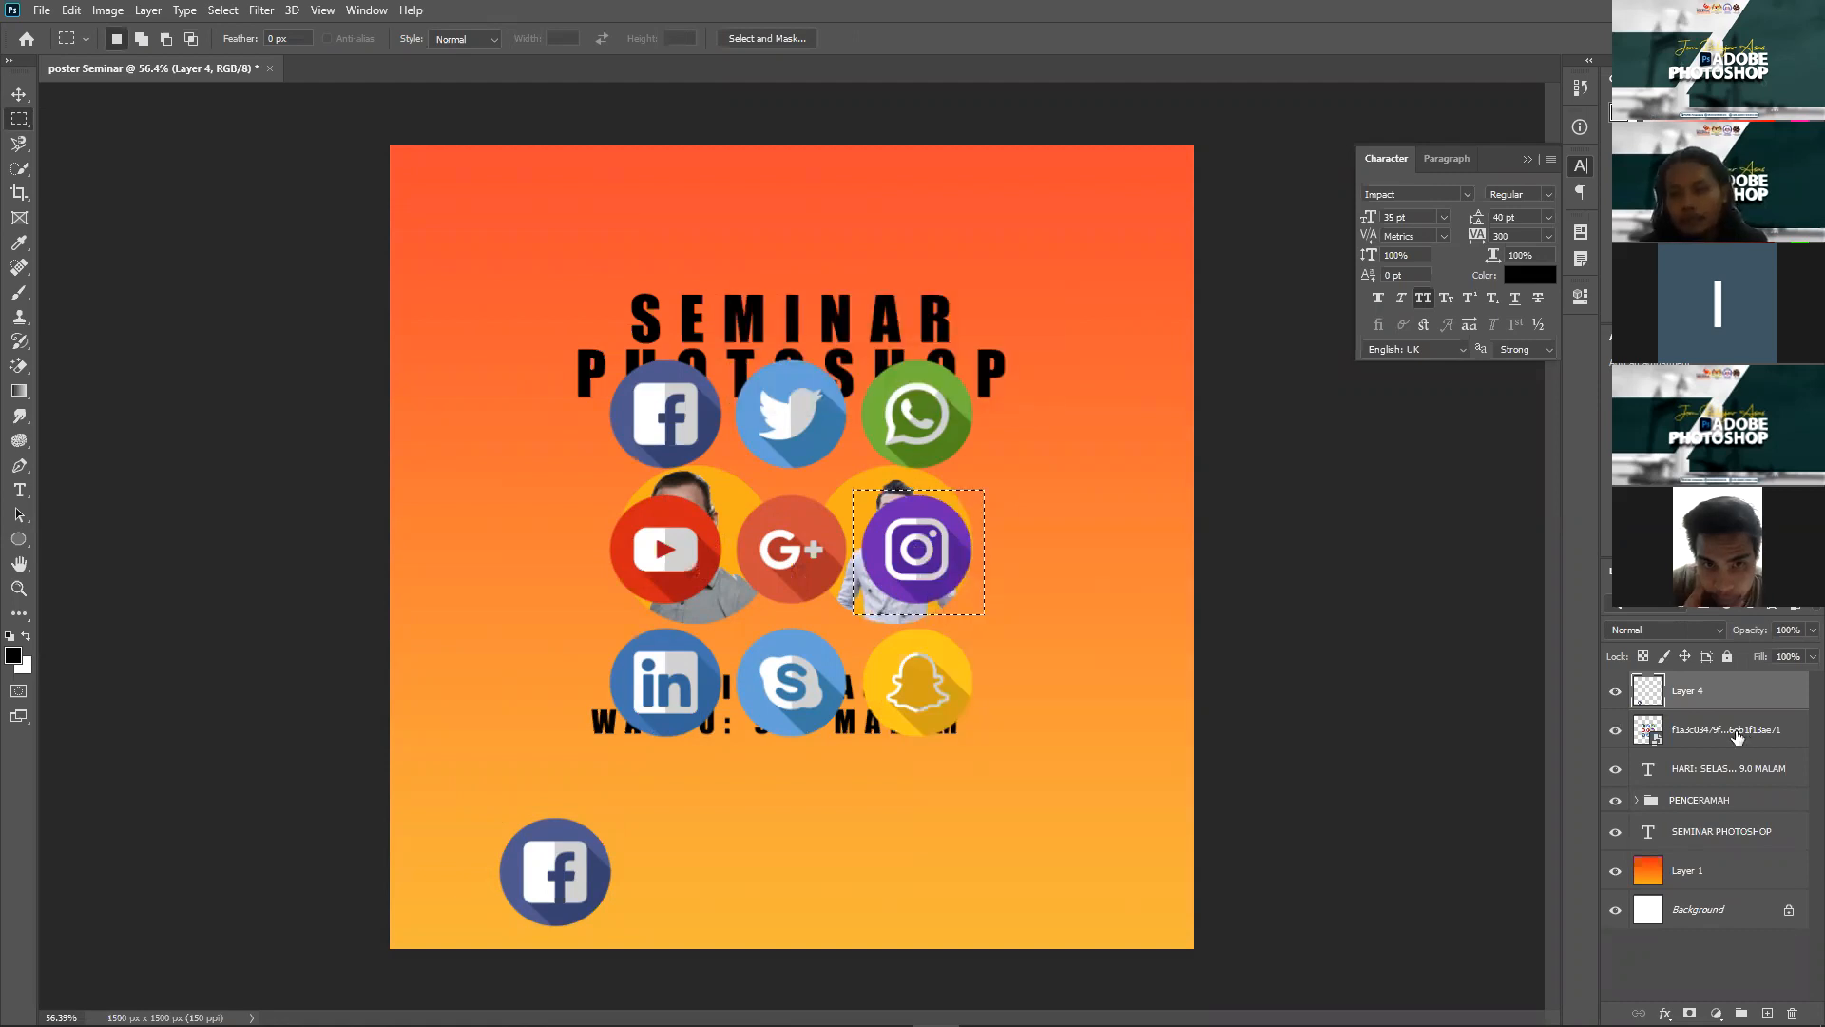
pyautogui.hotkey('alt', '[')
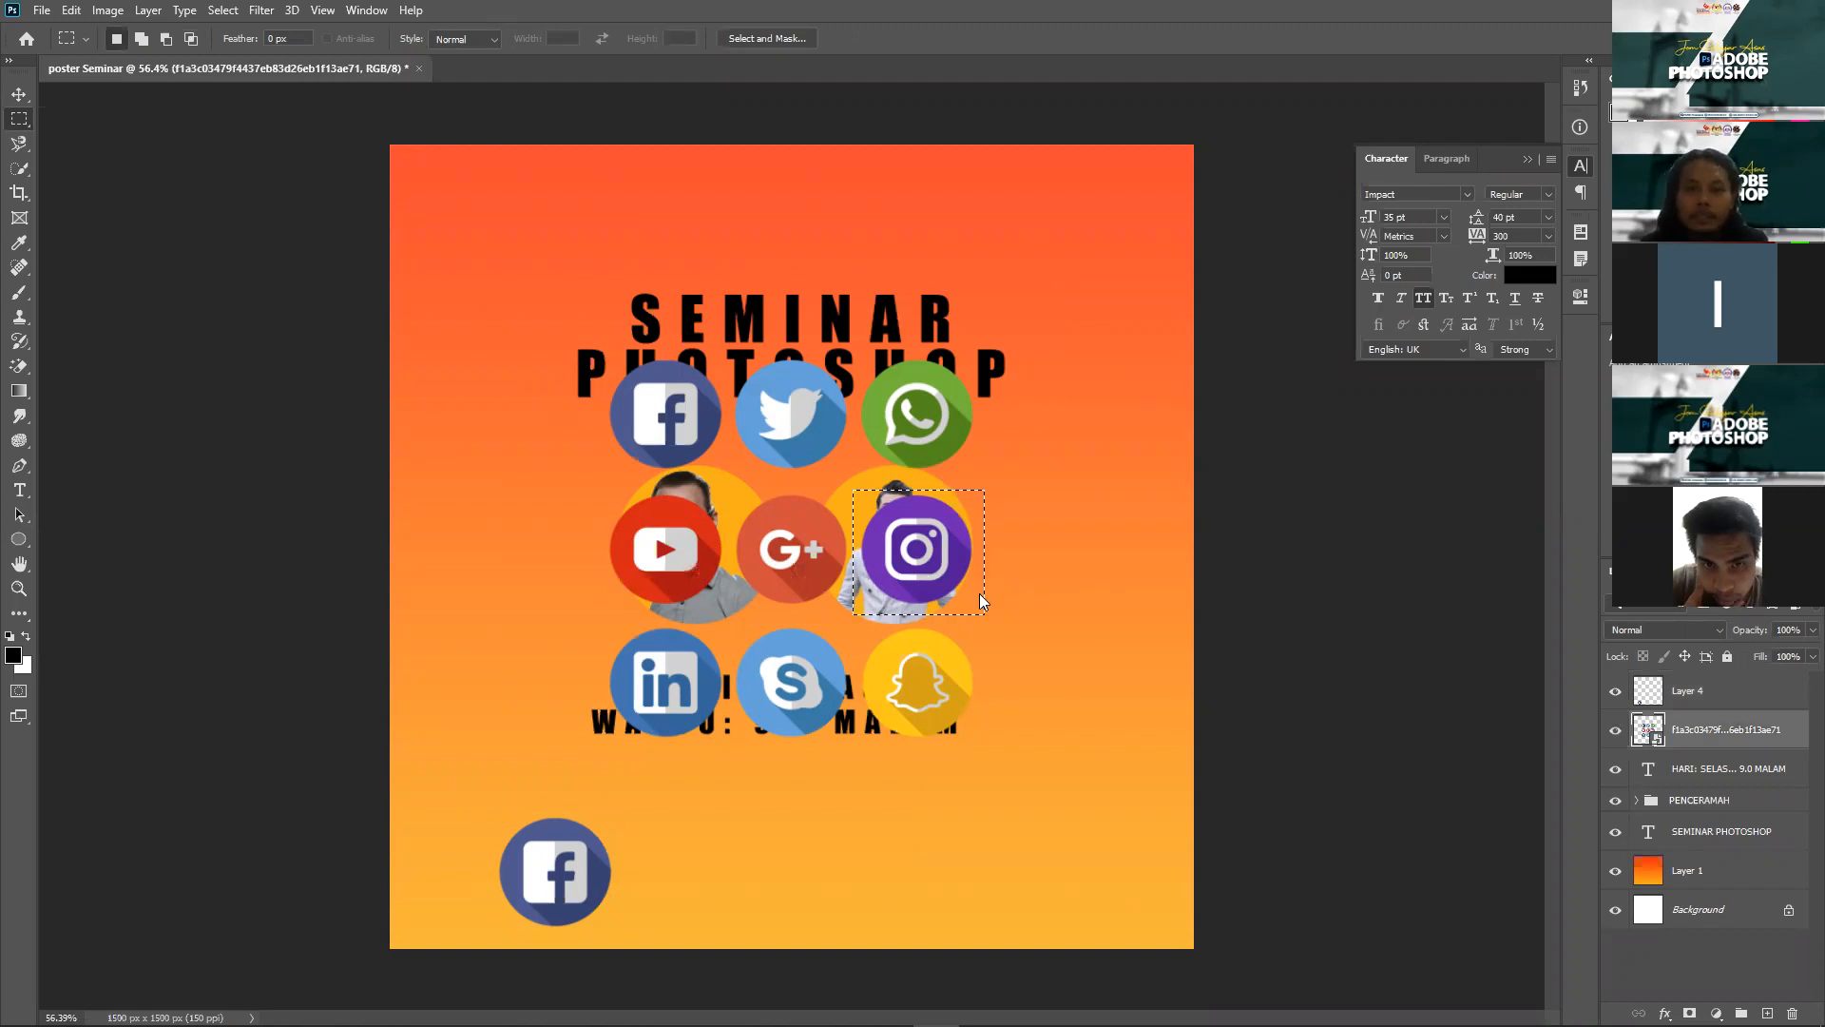
pyautogui.rightClick(934, 568)
pyautogui.click(995, 695)
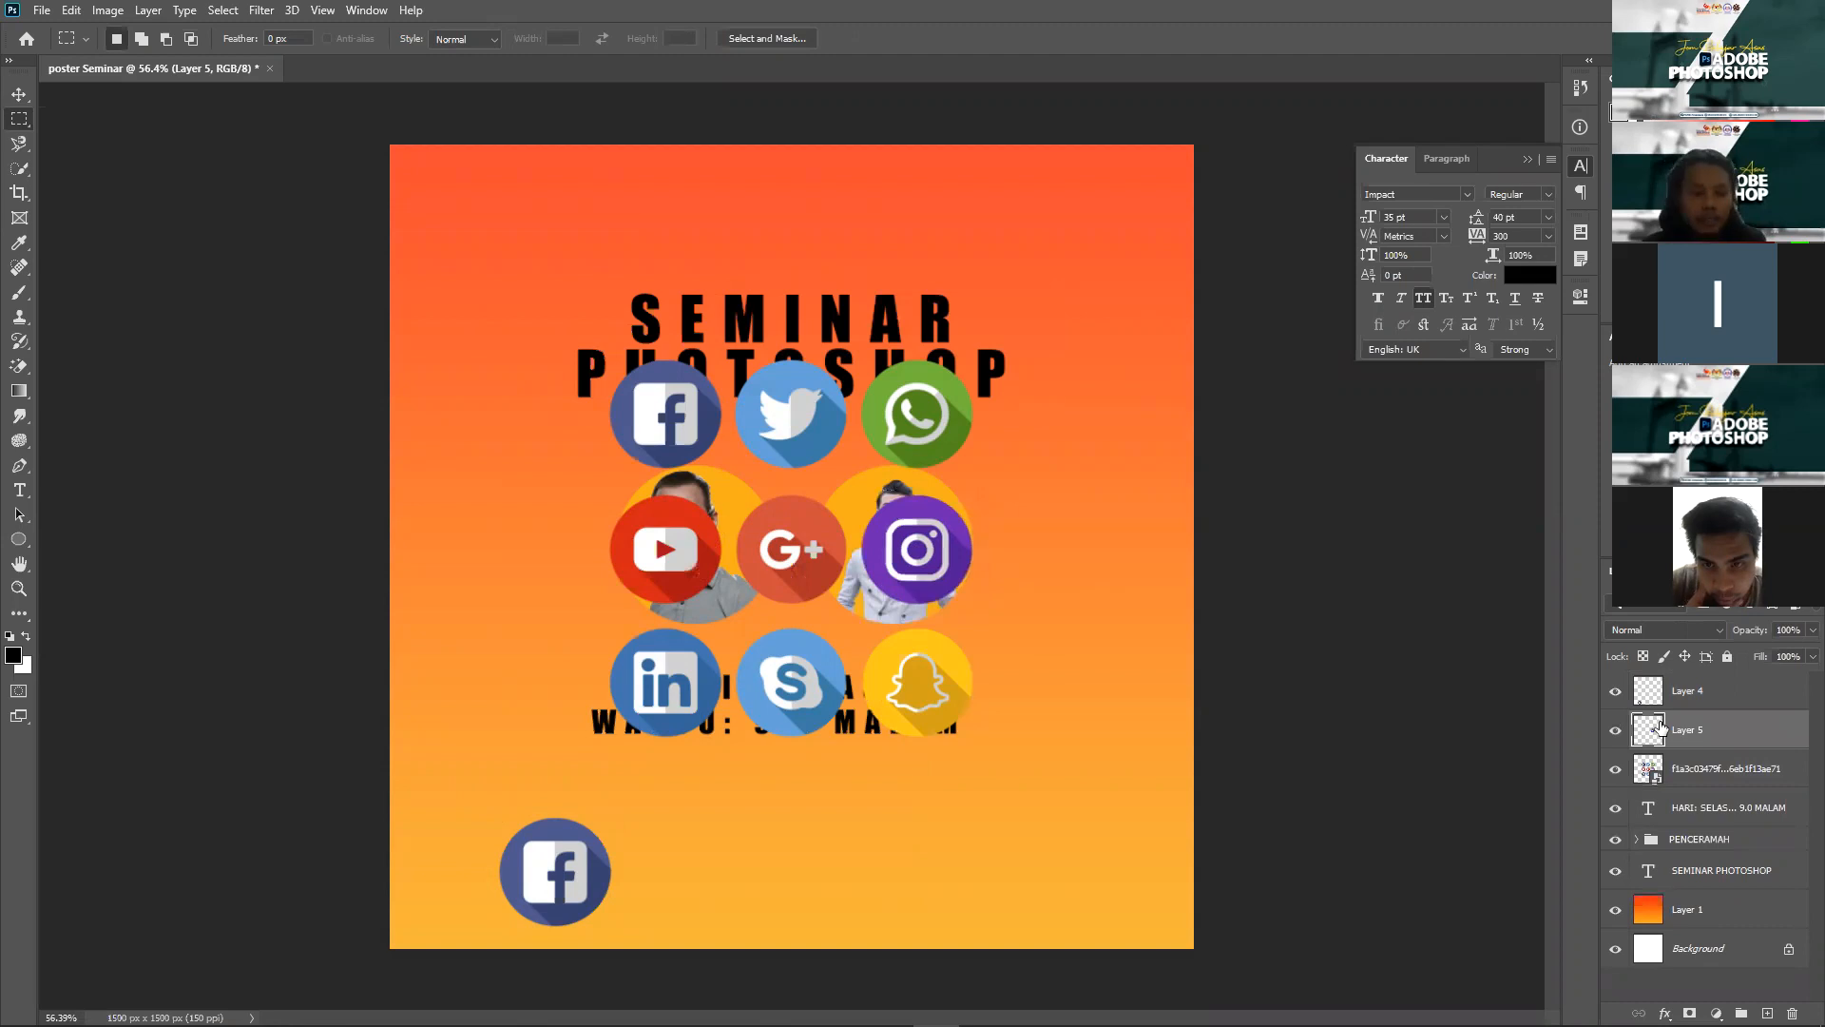
# Step: Move the Instagram copy down to the bottom row of the poster
pyautogui.press('v')
pyautogui.click(1715, 692)
pyautogui.click(1723, 737)
pyautogui.click(920, 635)
pyautogui.moveTo(772, 834); pyautogui.dragTo(984, 775)
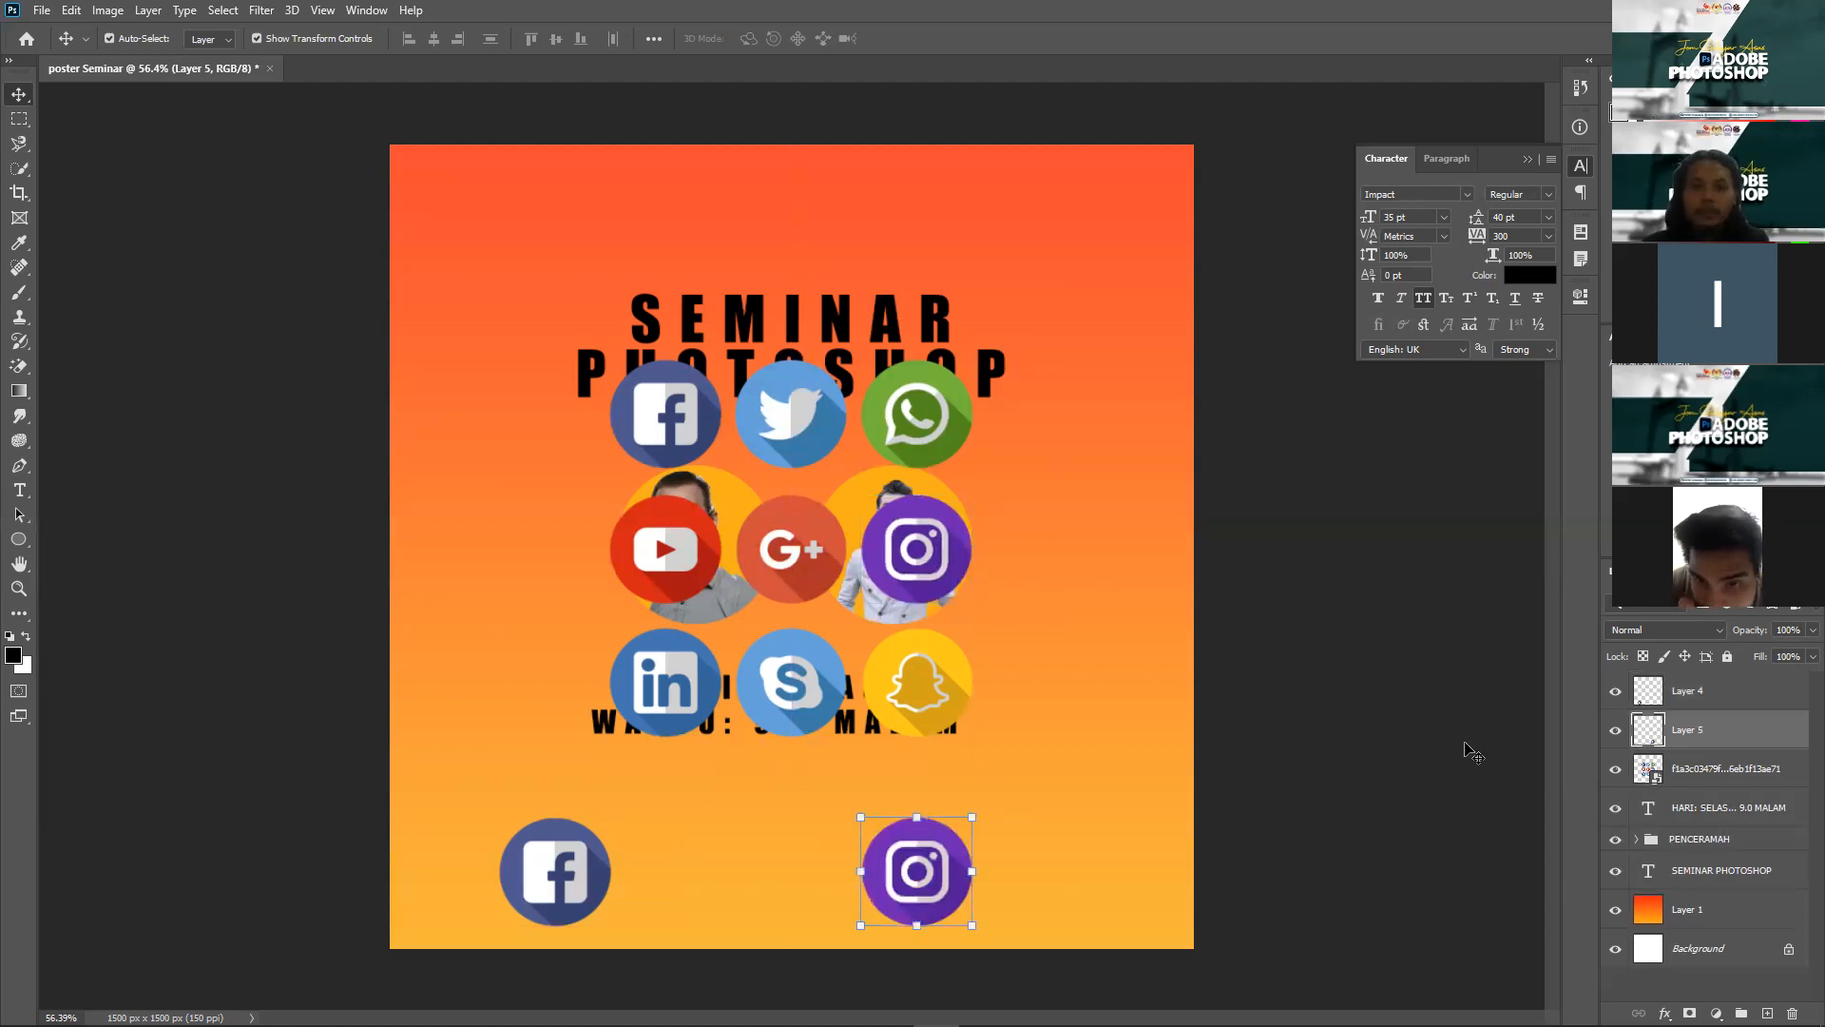
# Step: Copy the WhatsApp icon from the grid onto its own layer
pyautogui.click(1712, 768)
pyautogui.press('m')
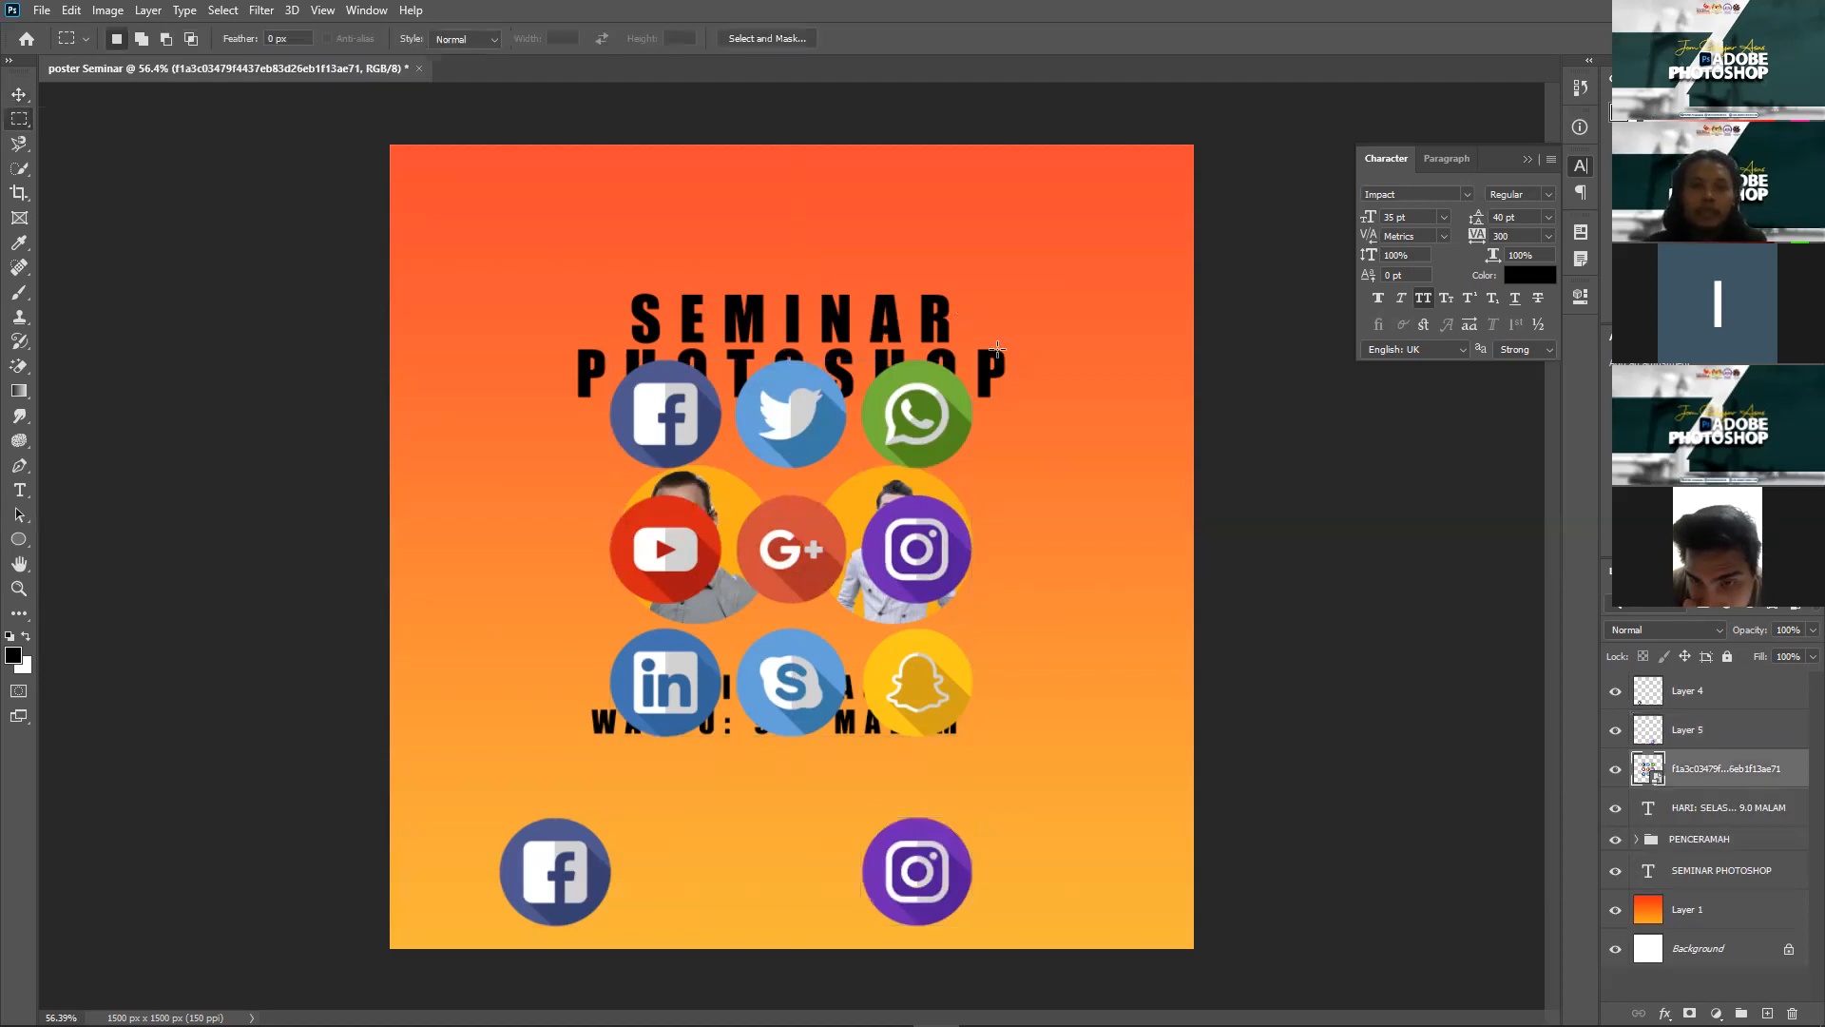
pyautogui.click(866, 472)
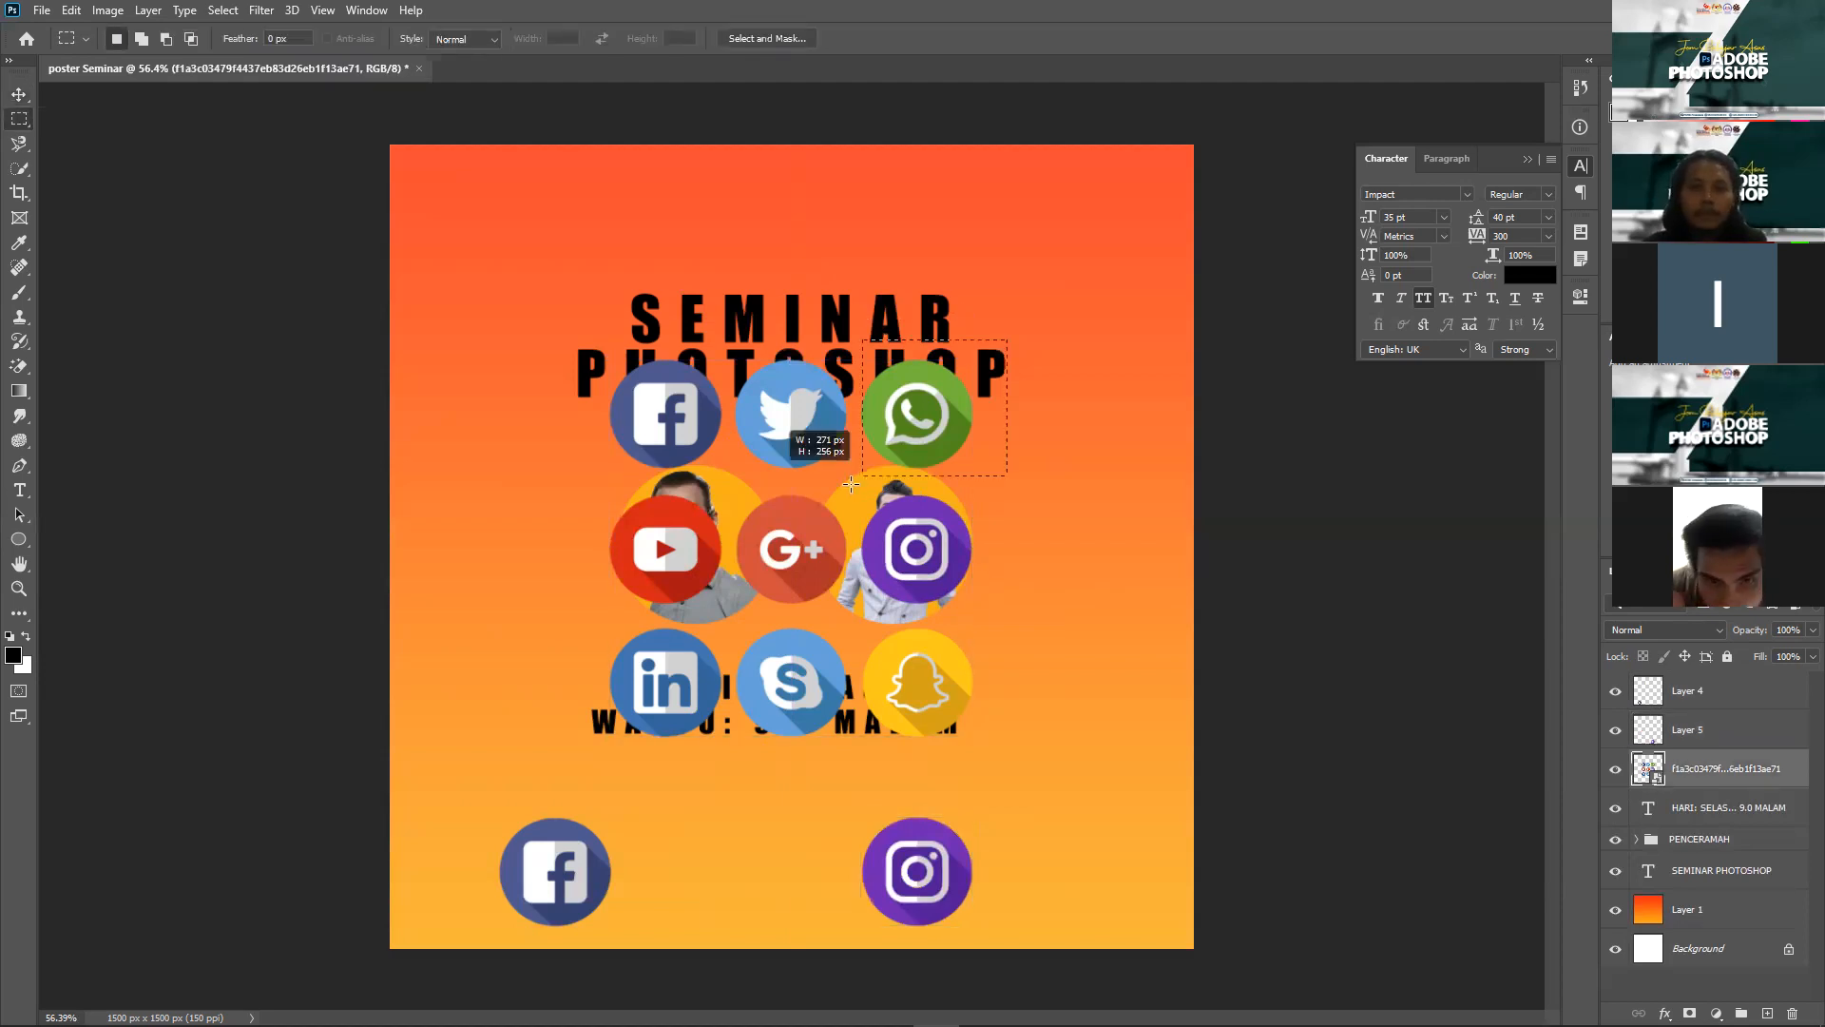
pyautogui.moveTo(852, 340); pyautogui.dragTo(1007, 484)
pyautogui.hotkey('ctrl', 'j')
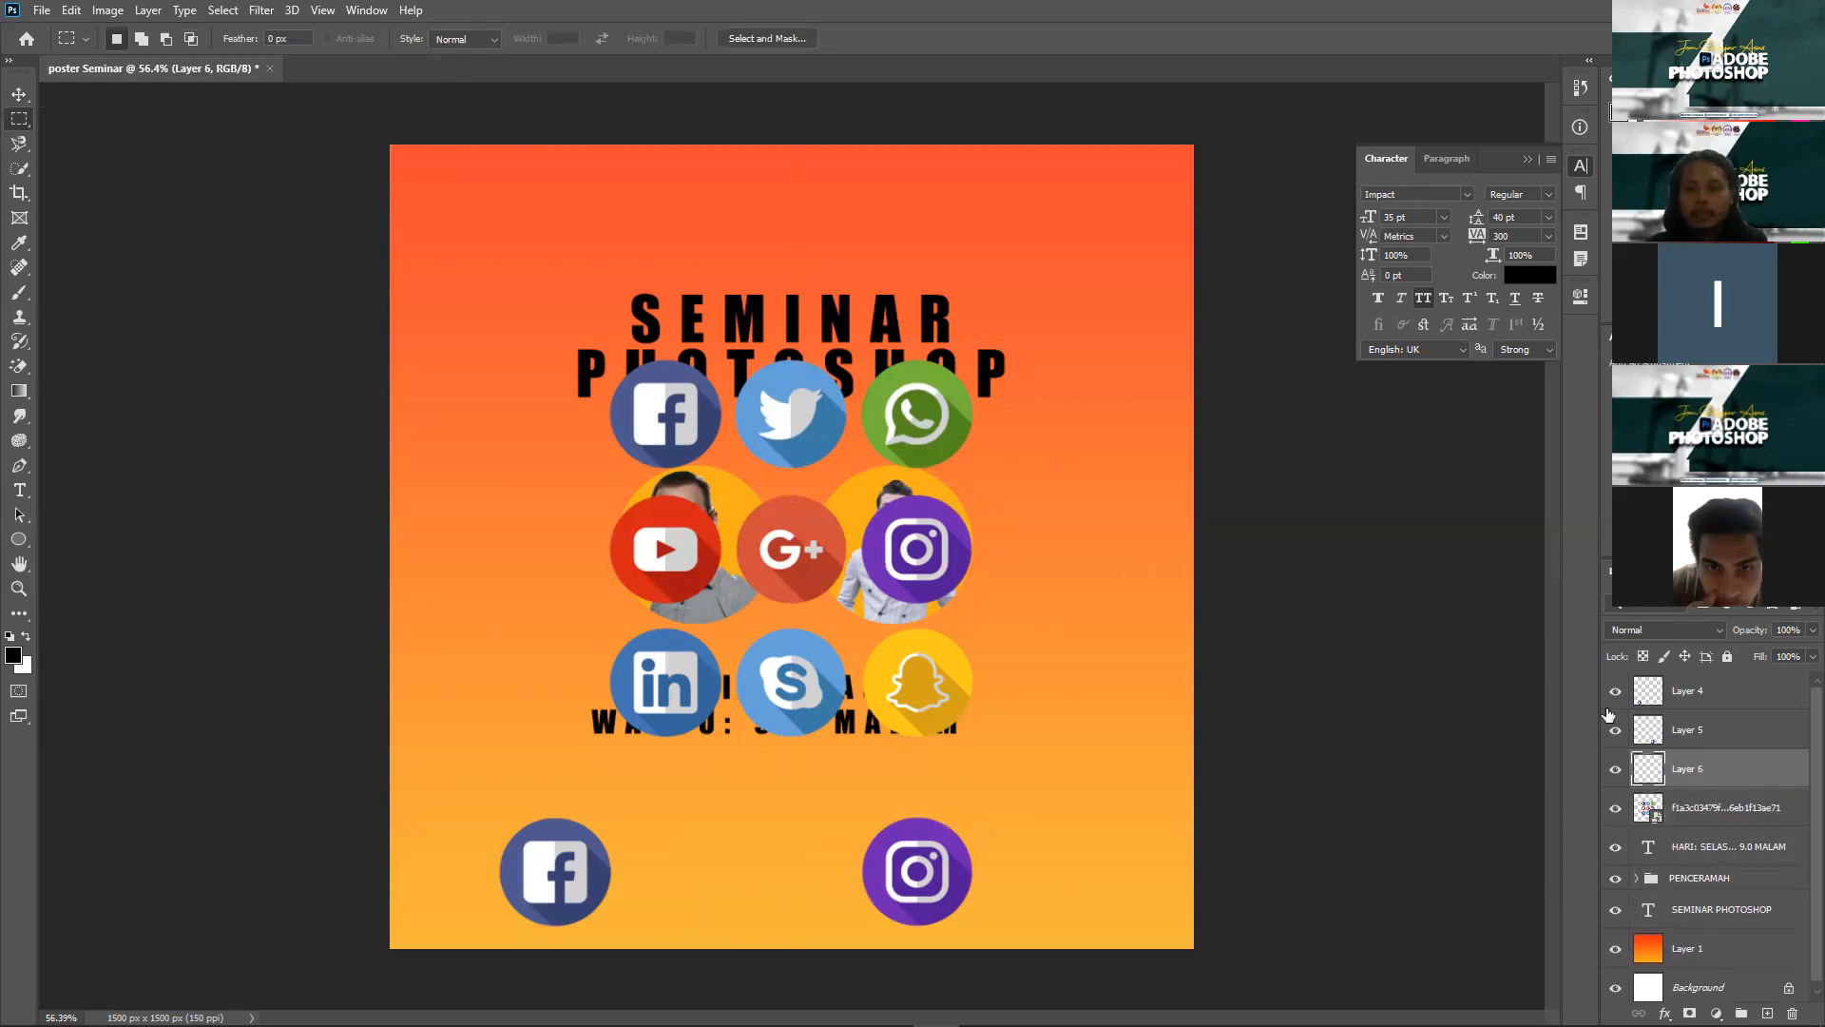
# Step: Hide the icon grid and line WhatsApp up between Facebook and Instagram along the bottom
pyautogui.click(1615, 808)
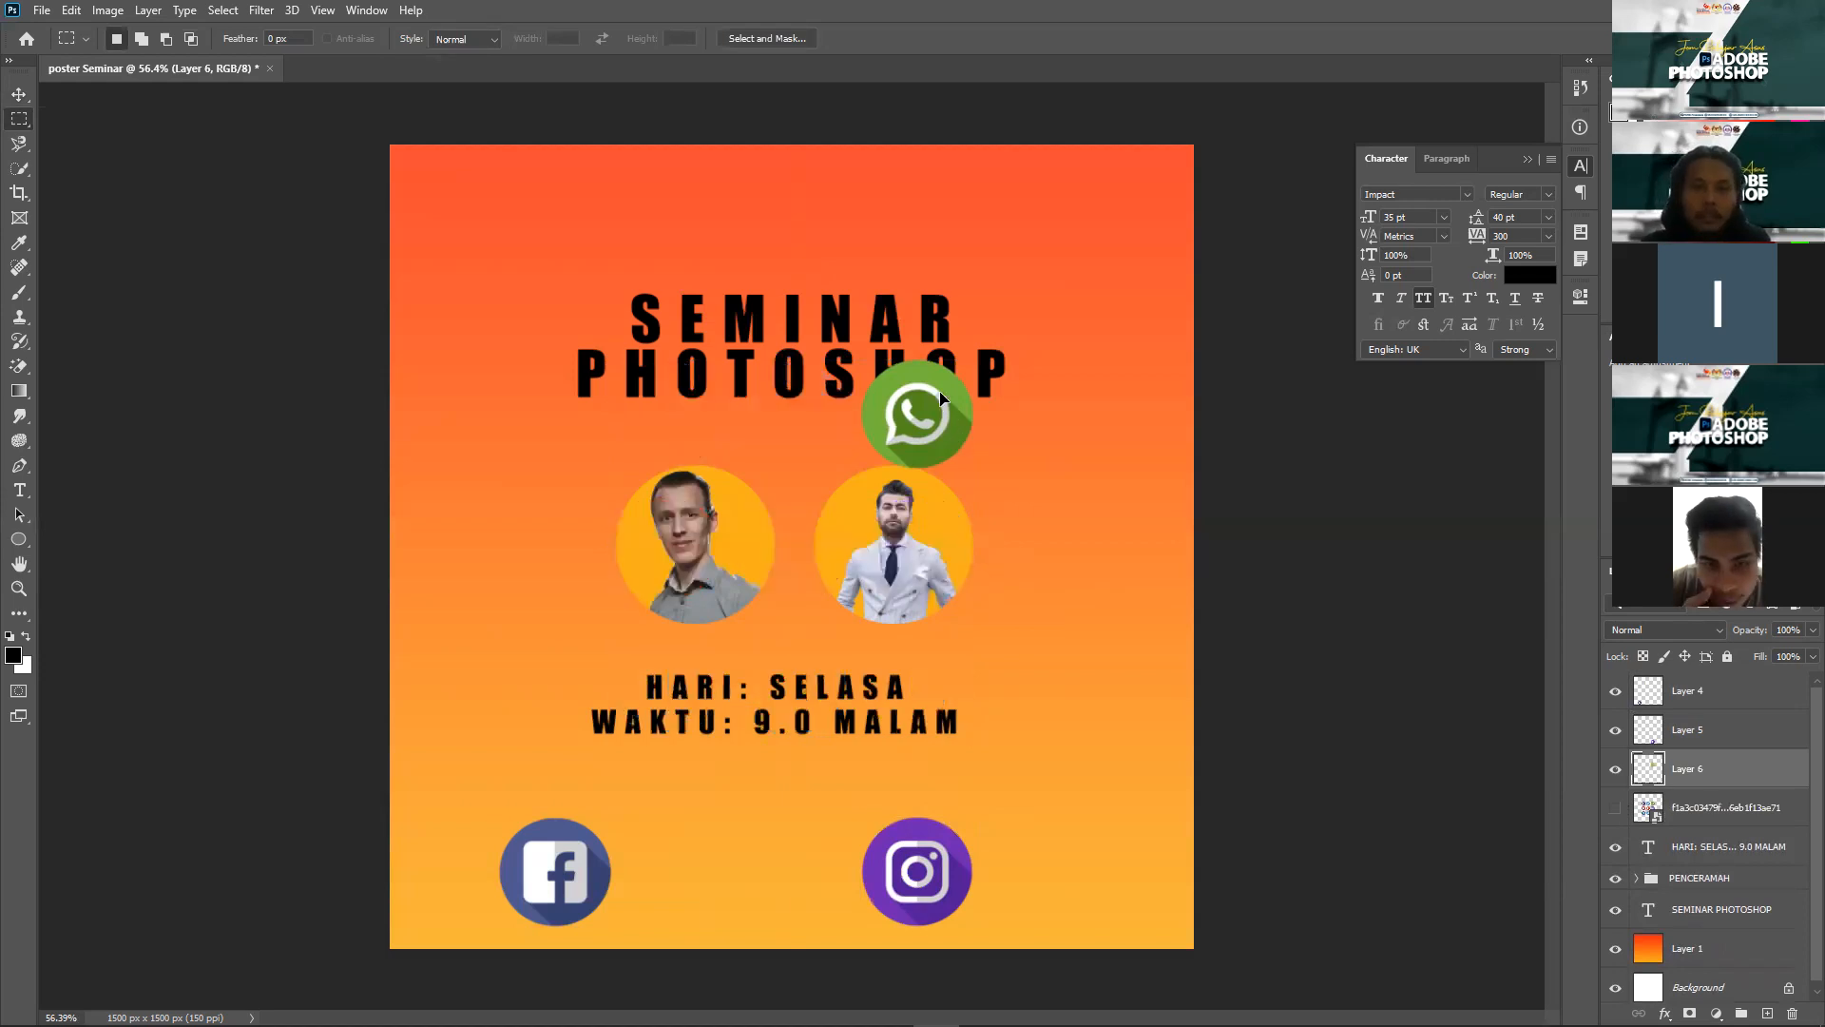
pyautogui.press('v')
pyautogui.moveTo(944, 394); pyautogui.dragTo(806, 832)
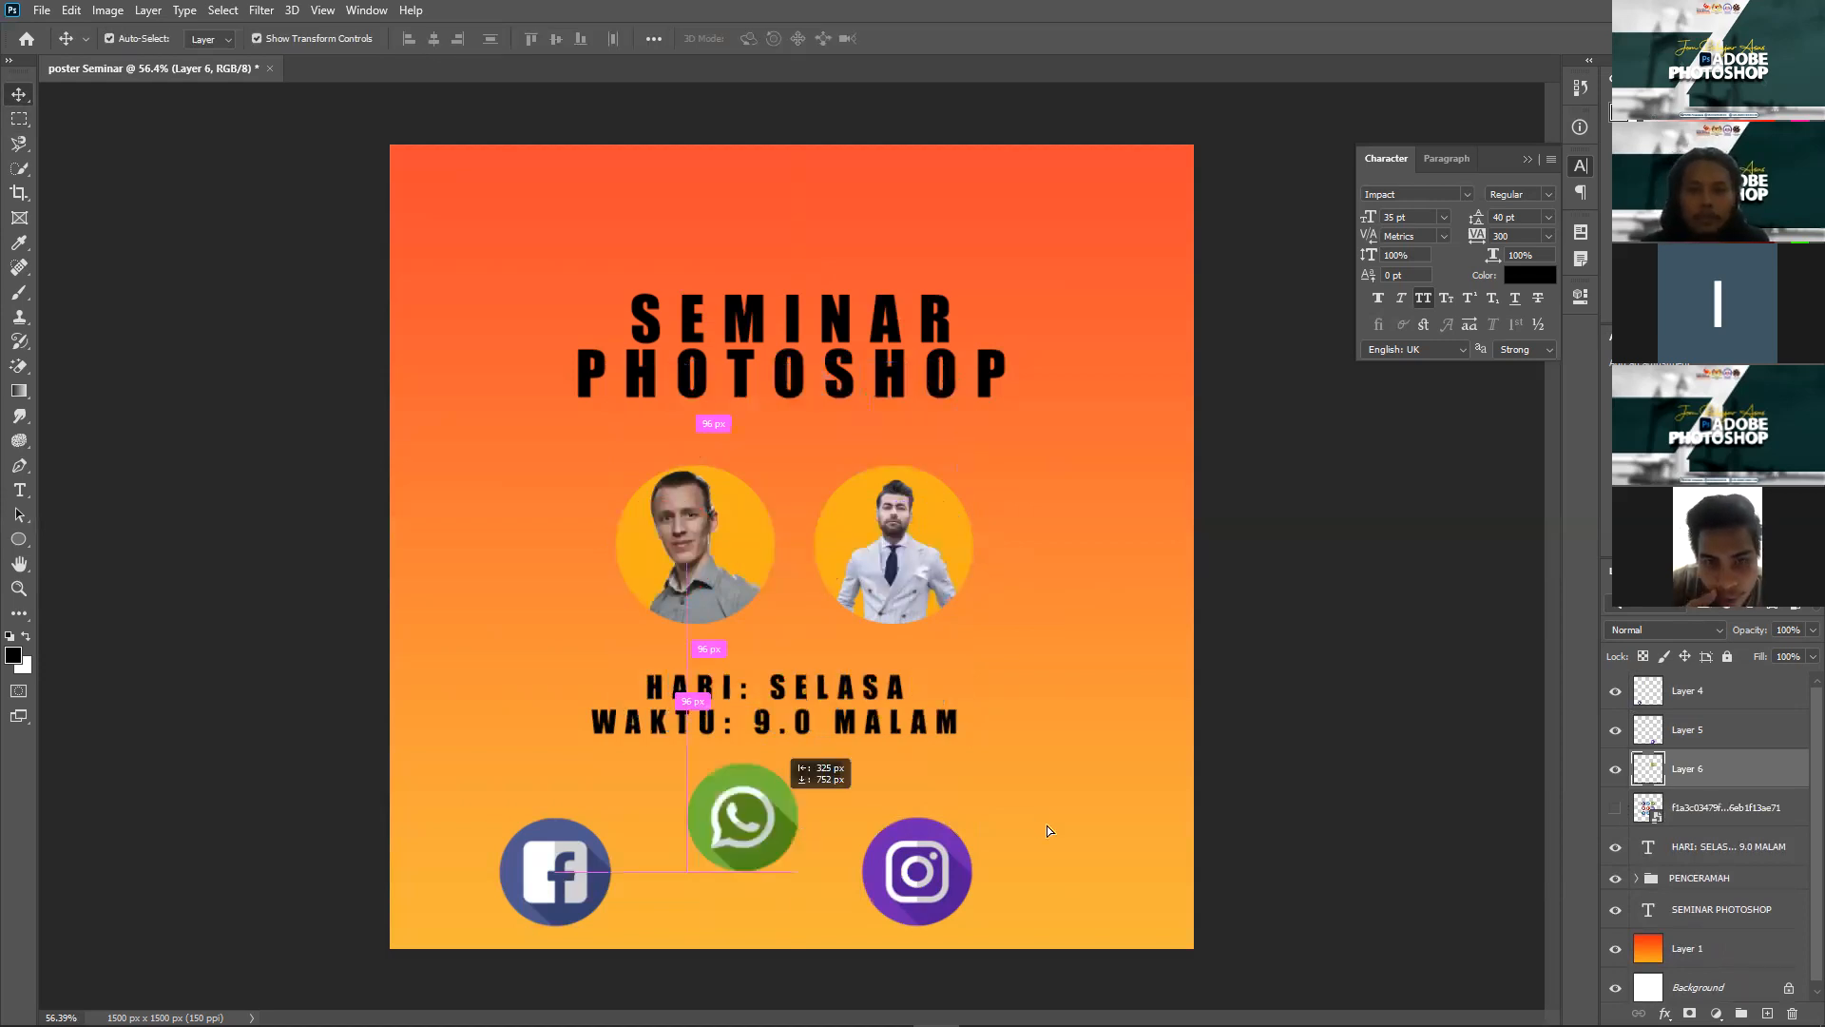
pyautogui.moveTo(1047, 830); pyautogui.dragTo(935, 825)
pyautogui.moveTo(749, 854); pyautogui.dragTo(751, 846)
pyautogui.click(941, 839)
pyautogui.moveTo(892, 833); pyautogui.dragTo(870, 836)
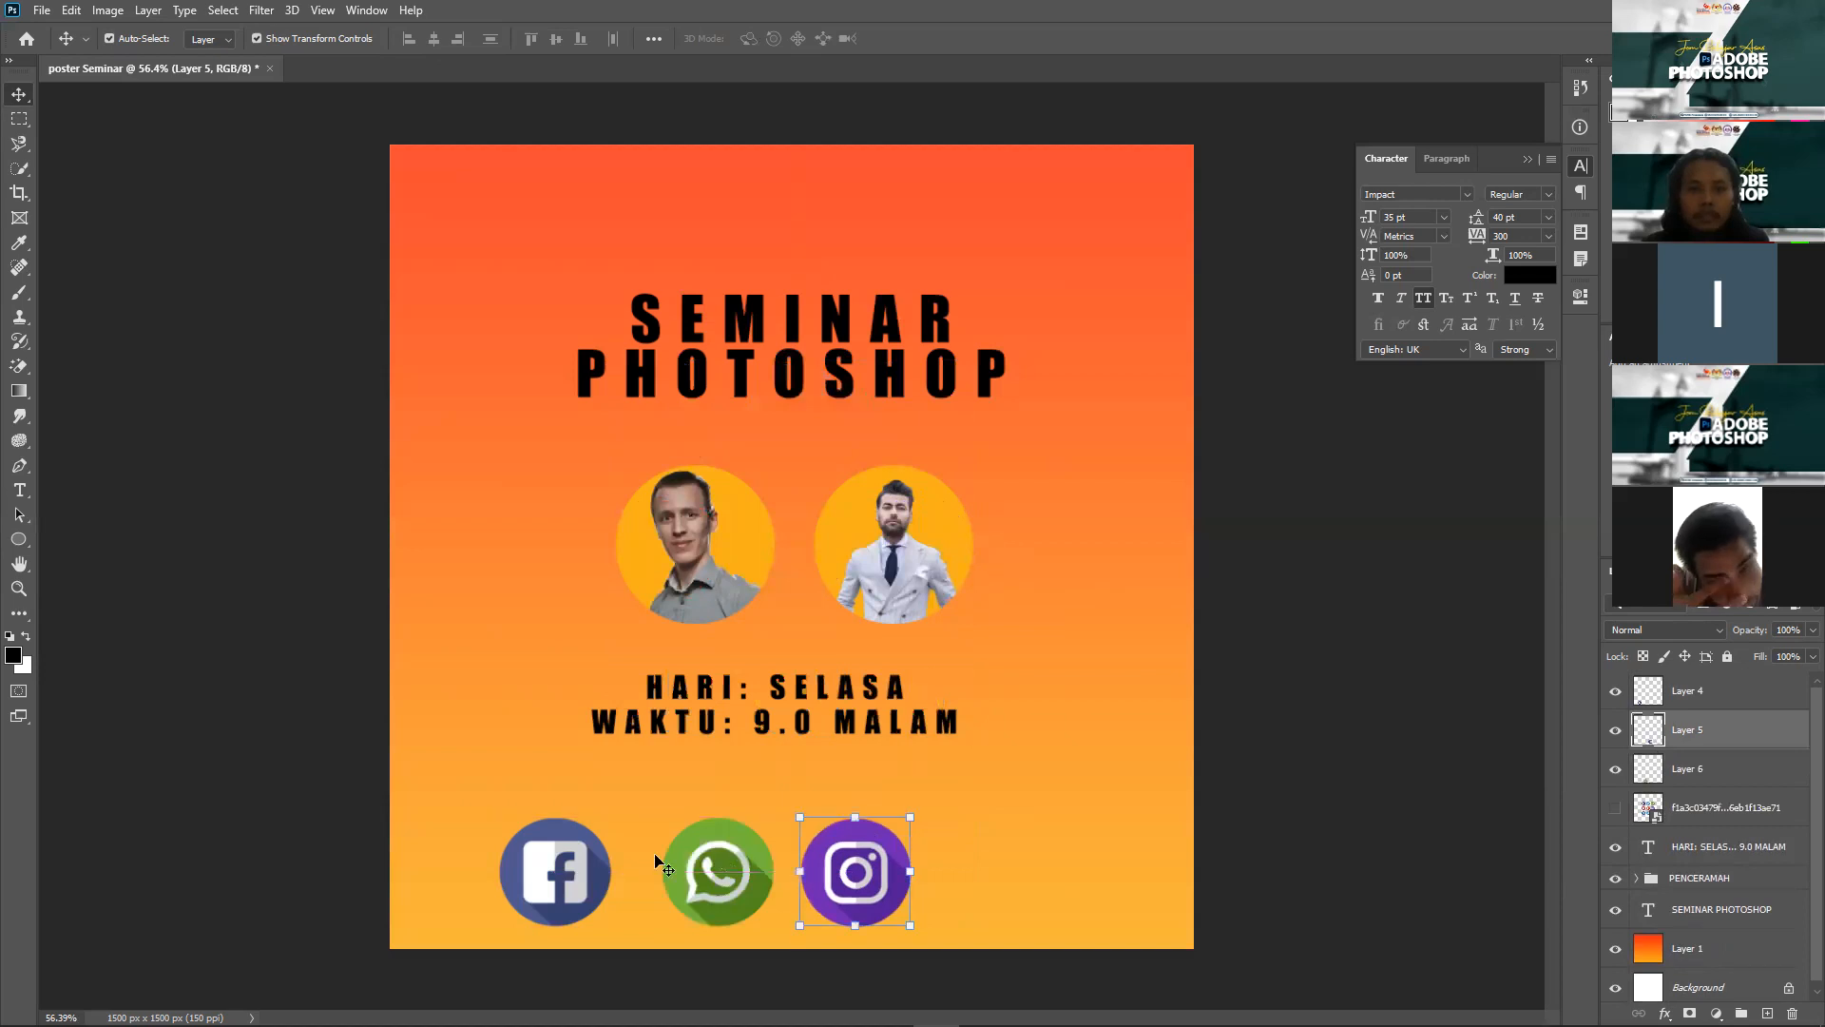
# Step: Shrink the Facebook, WhatsApp and Instagram icons together
pyautogui.keyDown('shift'); pyautogui.click(688, 860); pyautogui.keyUp('shift')
pyautogui.keyDown('shift'); pyautogui.click(581, 867); pyautogui.keyUp('shift')
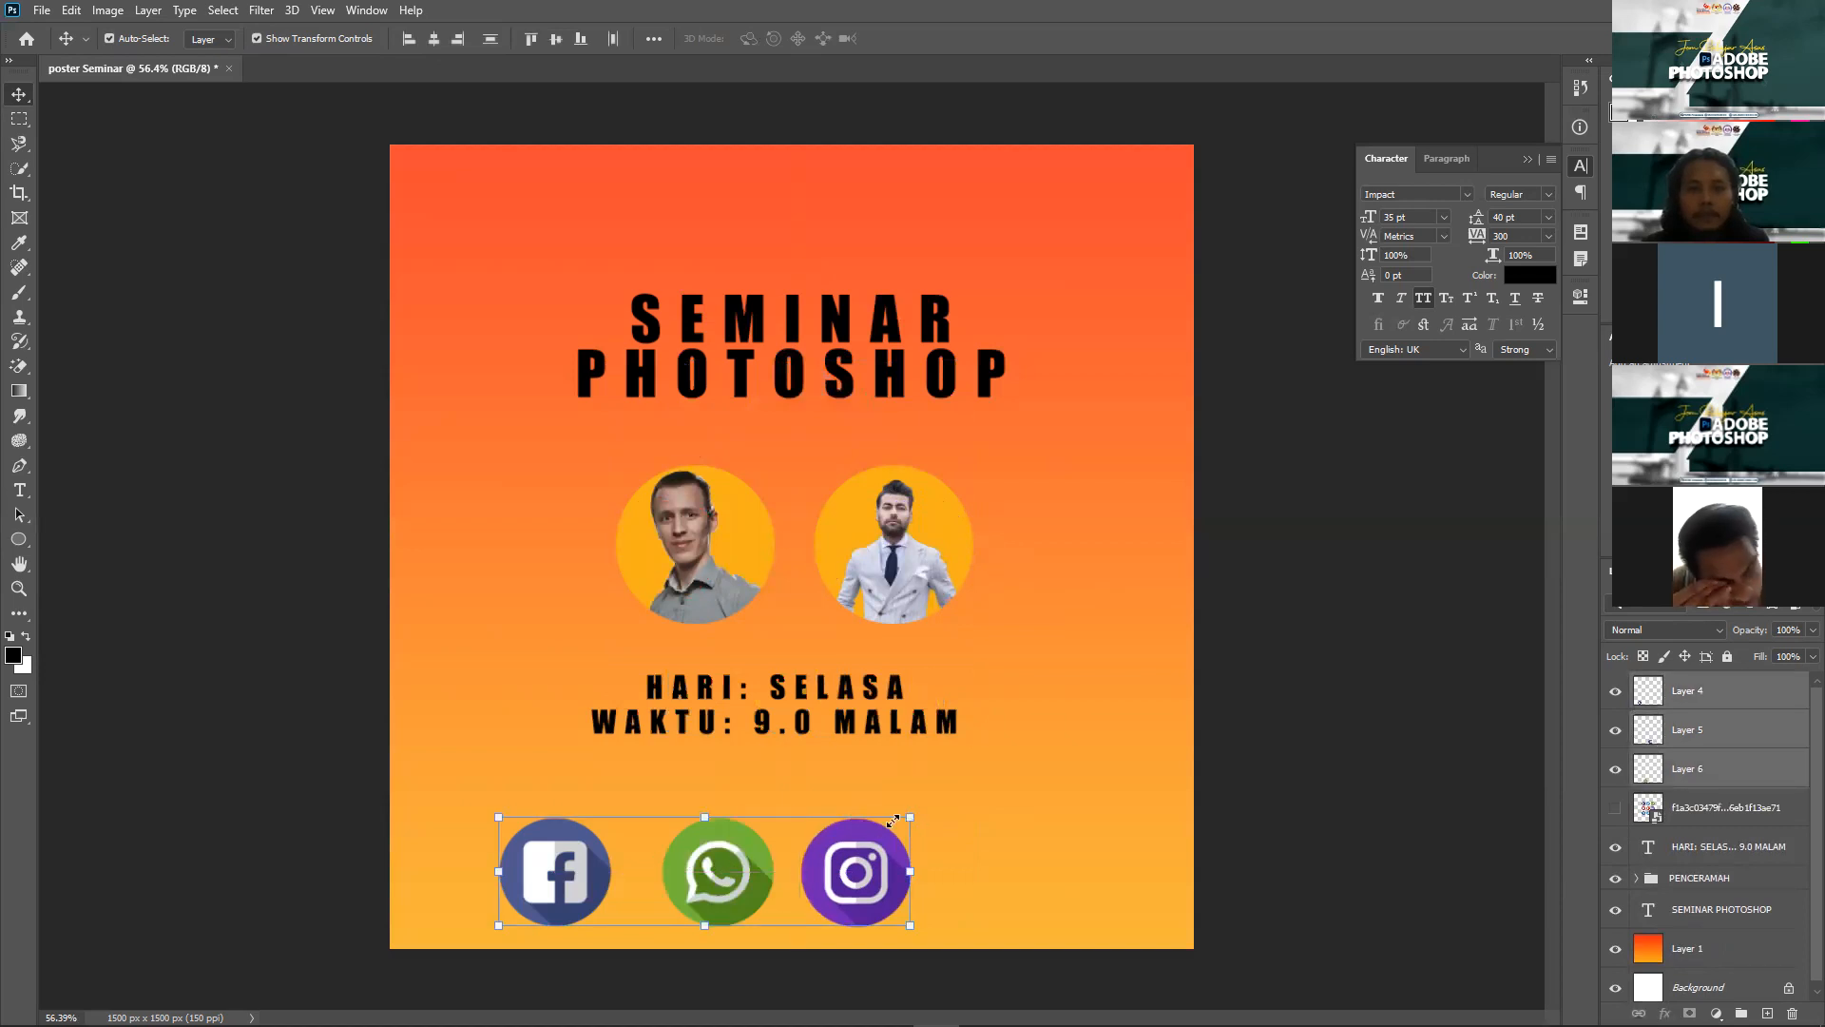
pyautogui.moveTo(852, 845); pyautogui.dragTo(768, 873)
pyautogui.press('Return')
# Step: Spread the icons across the bottom: WhatsApp left, Facebook middle, Instagram right
pyautogui.scroll(3, 692, 901)
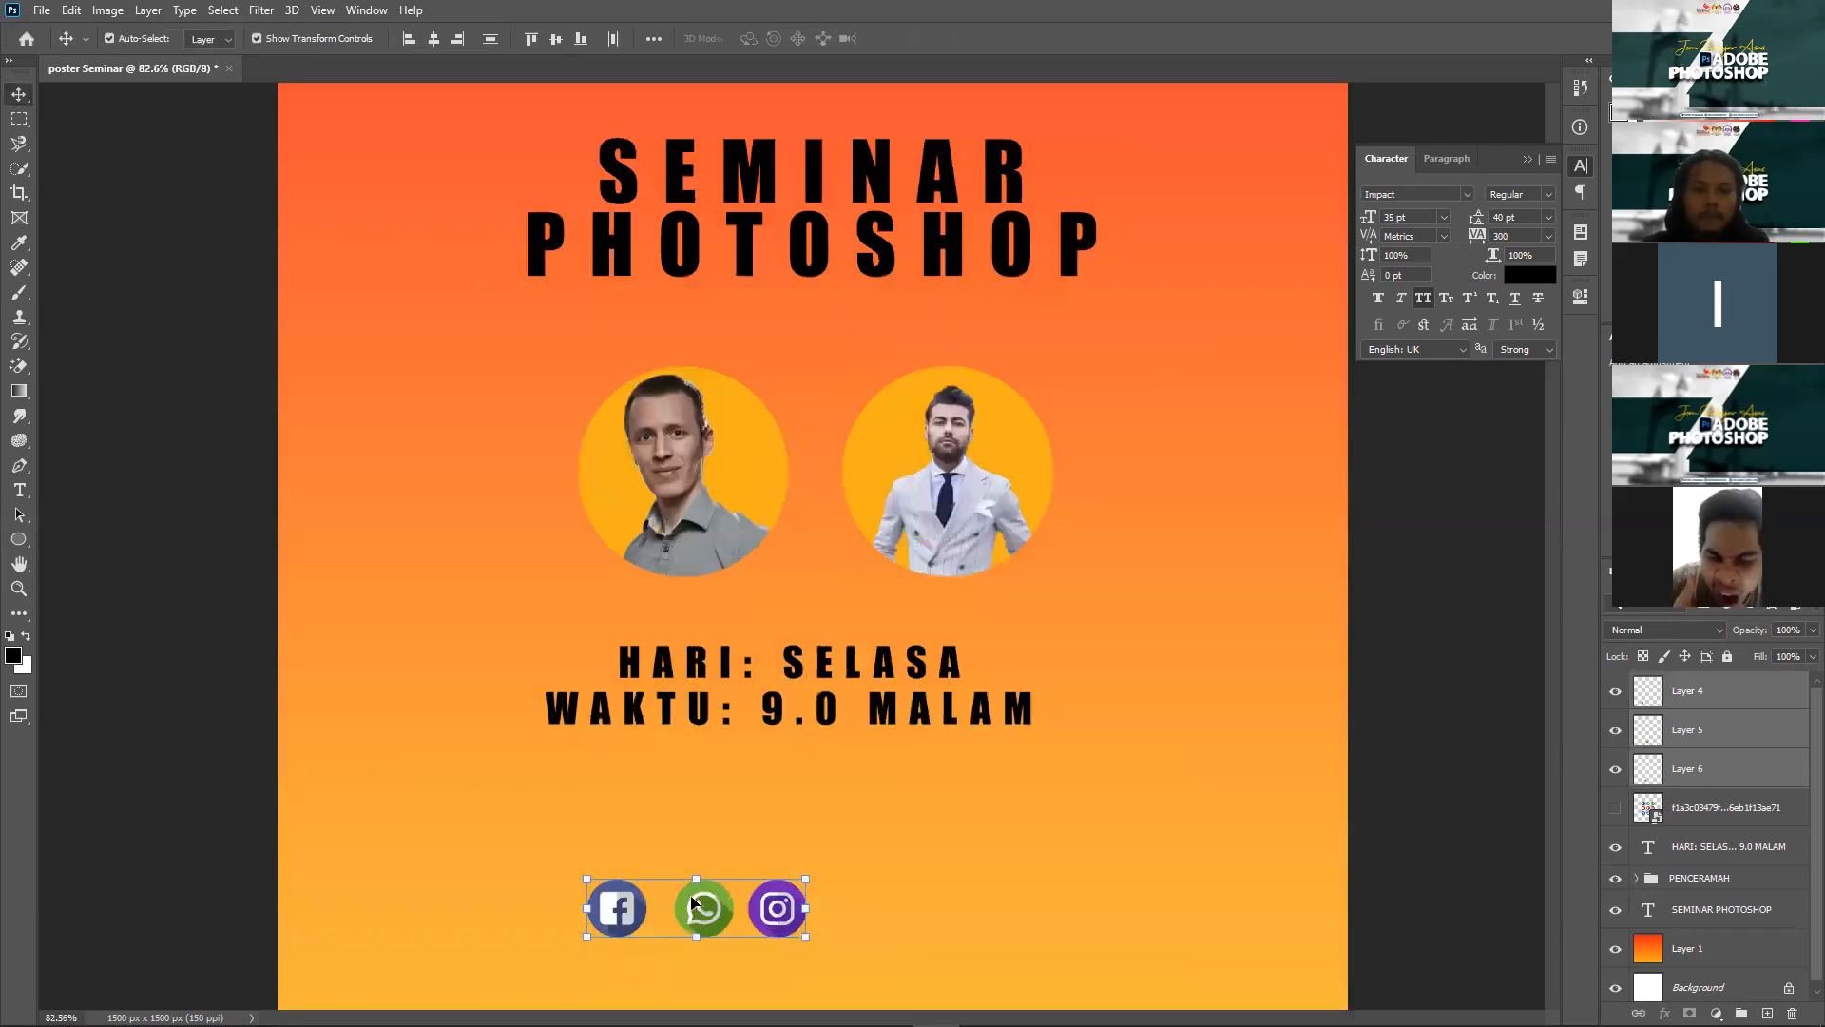
pyautogui.scroll(4, 703, 869)
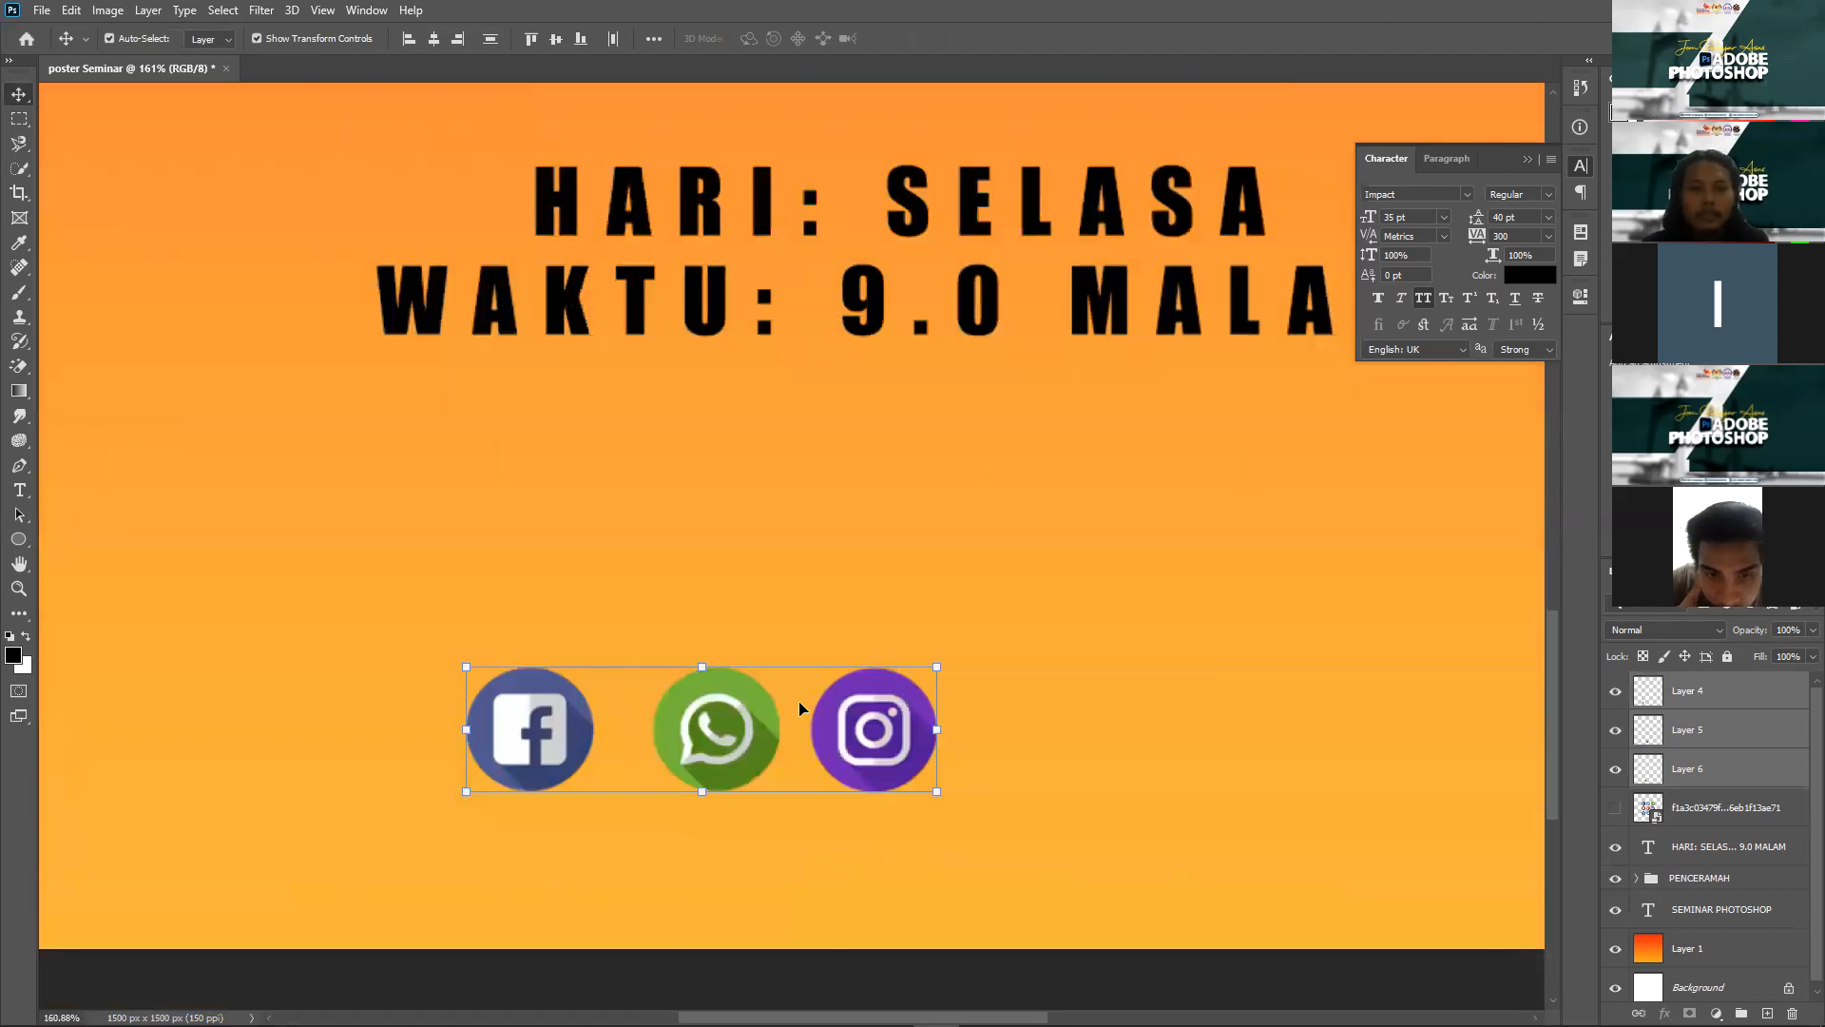
pyautogui.click(534, 718)
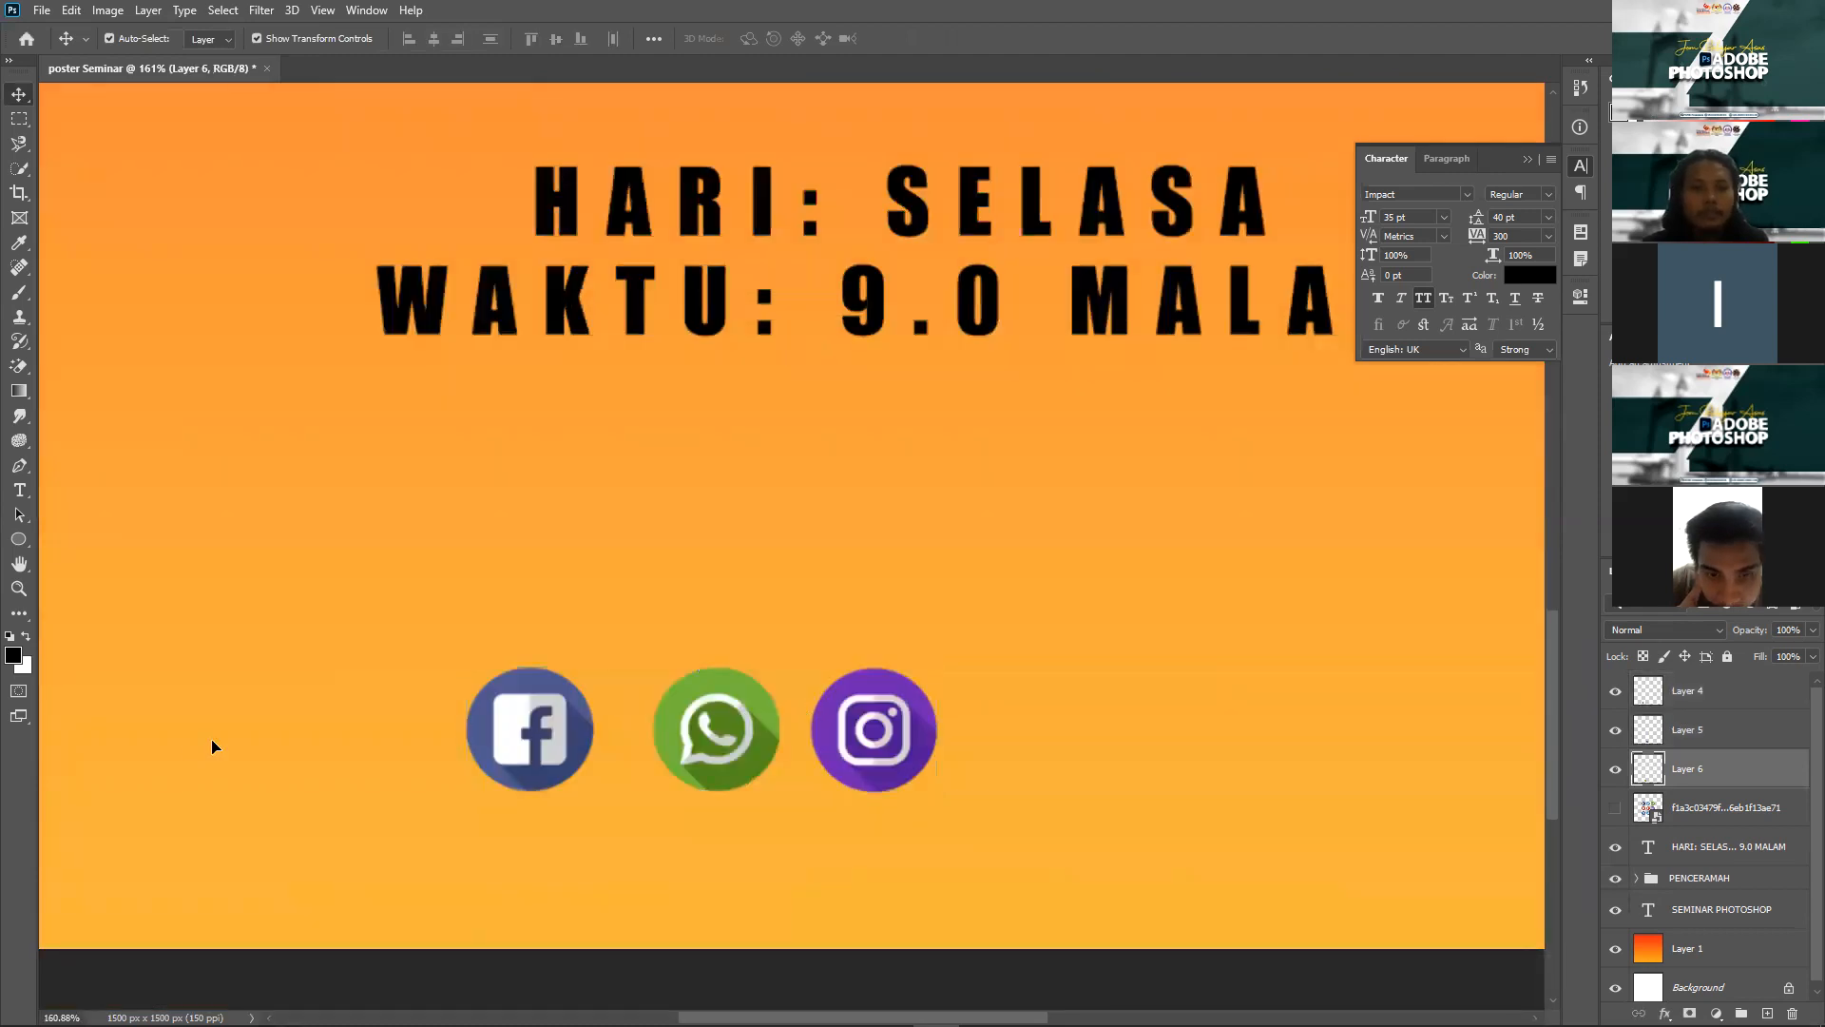
pyautogui.moveTo(190, 749); pyautogui.dragTo(197, 715)
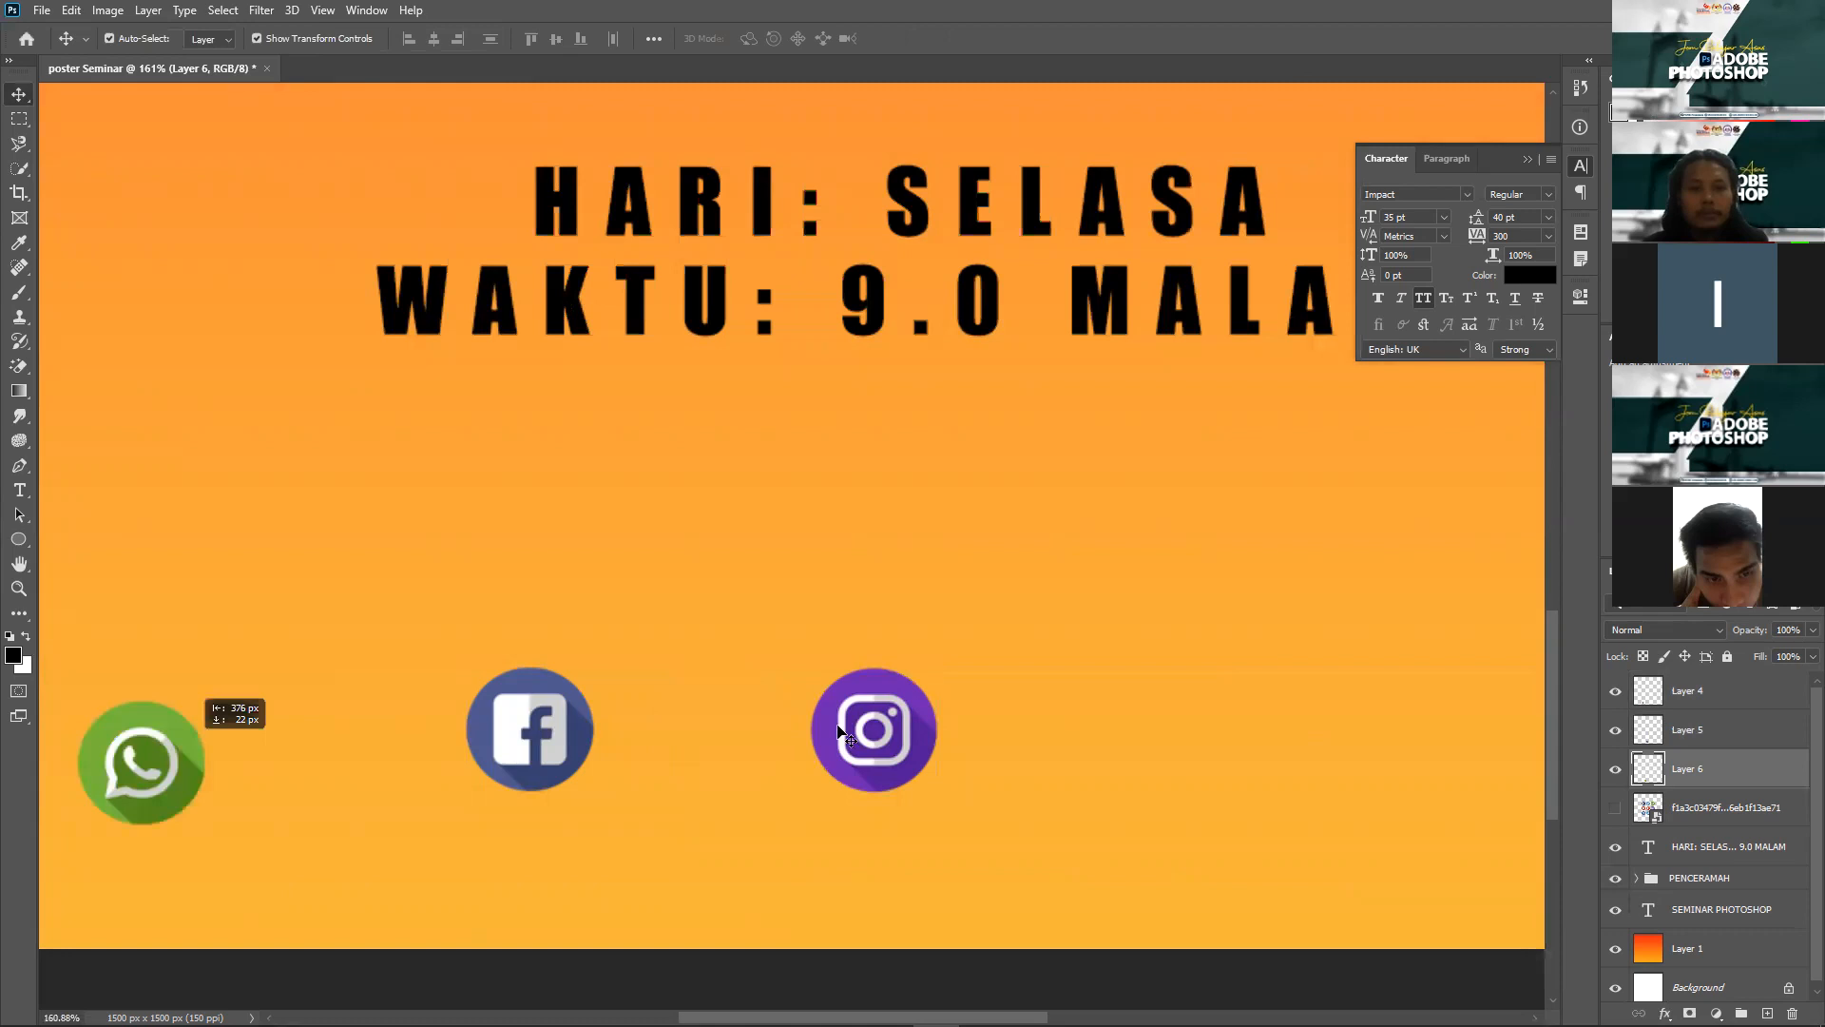
pyautogui.moveTo(1348, 724); pyautogui.dragTo(1348, 724)
pyautogui.moveTo(564, 703); pyautogui.dragTo(771, 712)
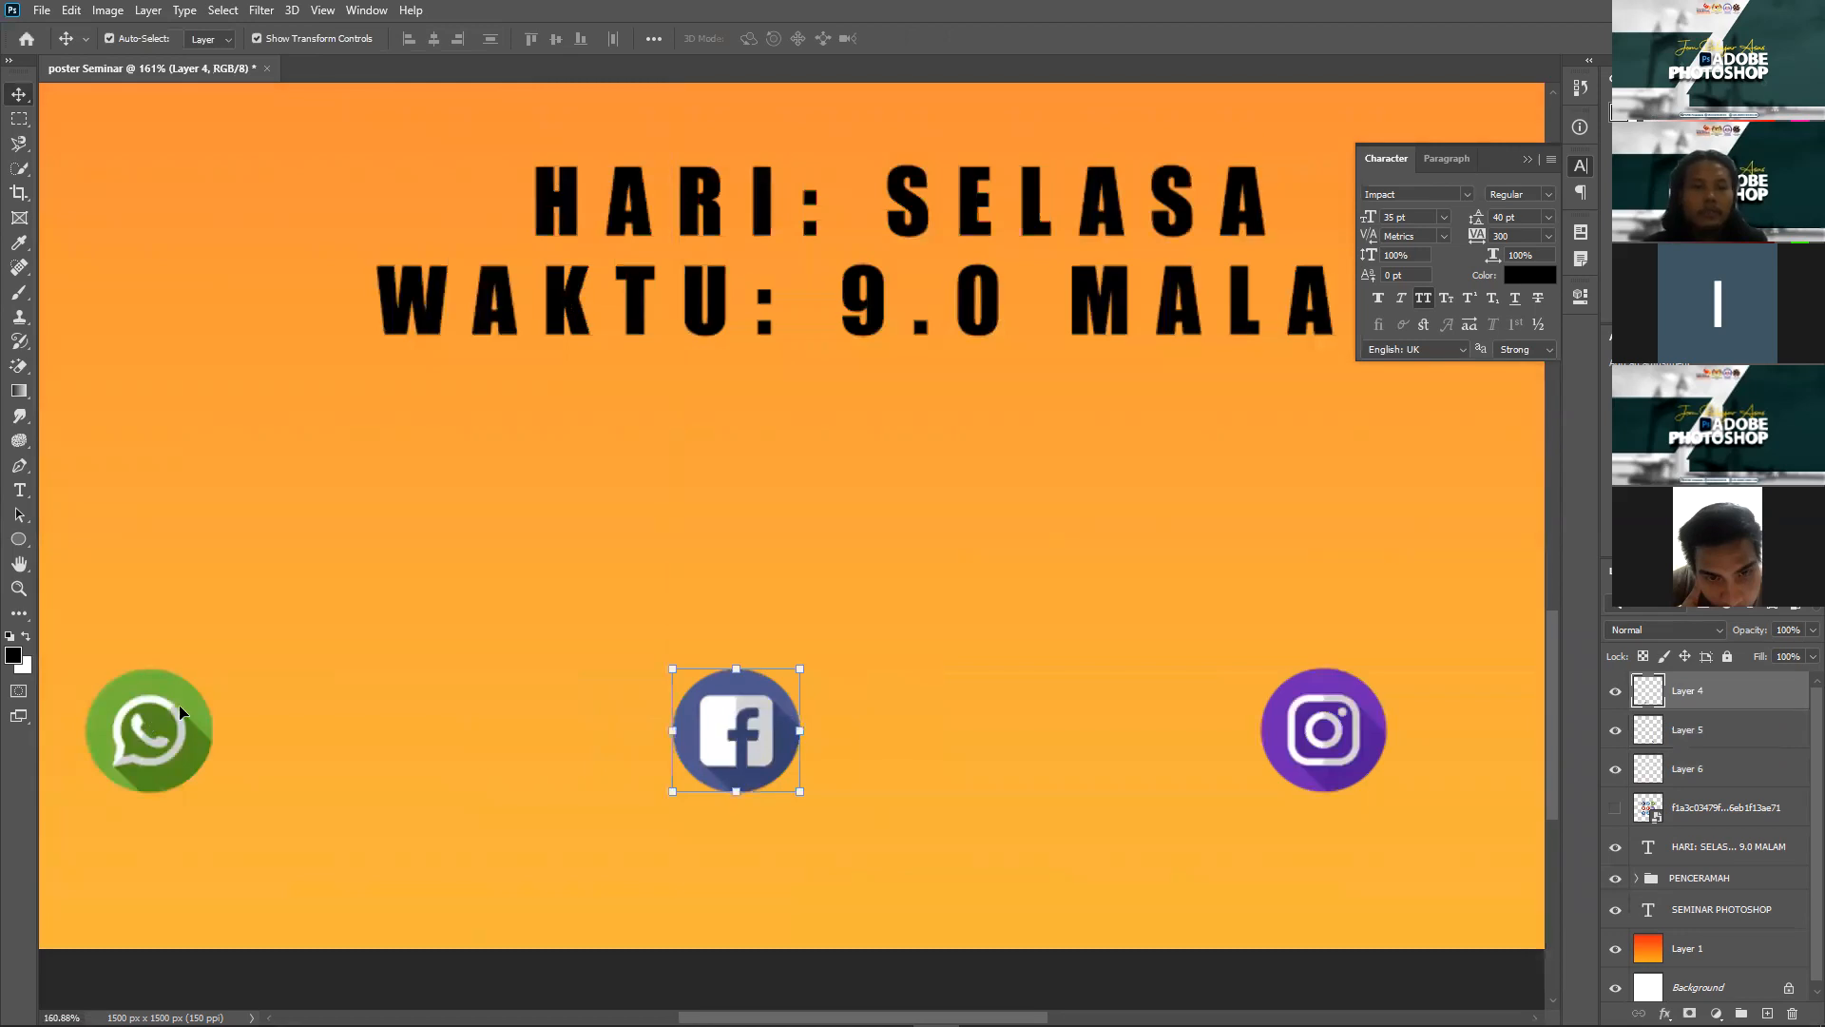
pyautogui.click(171, 718)
# Step: Add a text line with the phone number next to the WhatsApp icon
pyautogui.click(13, 489)
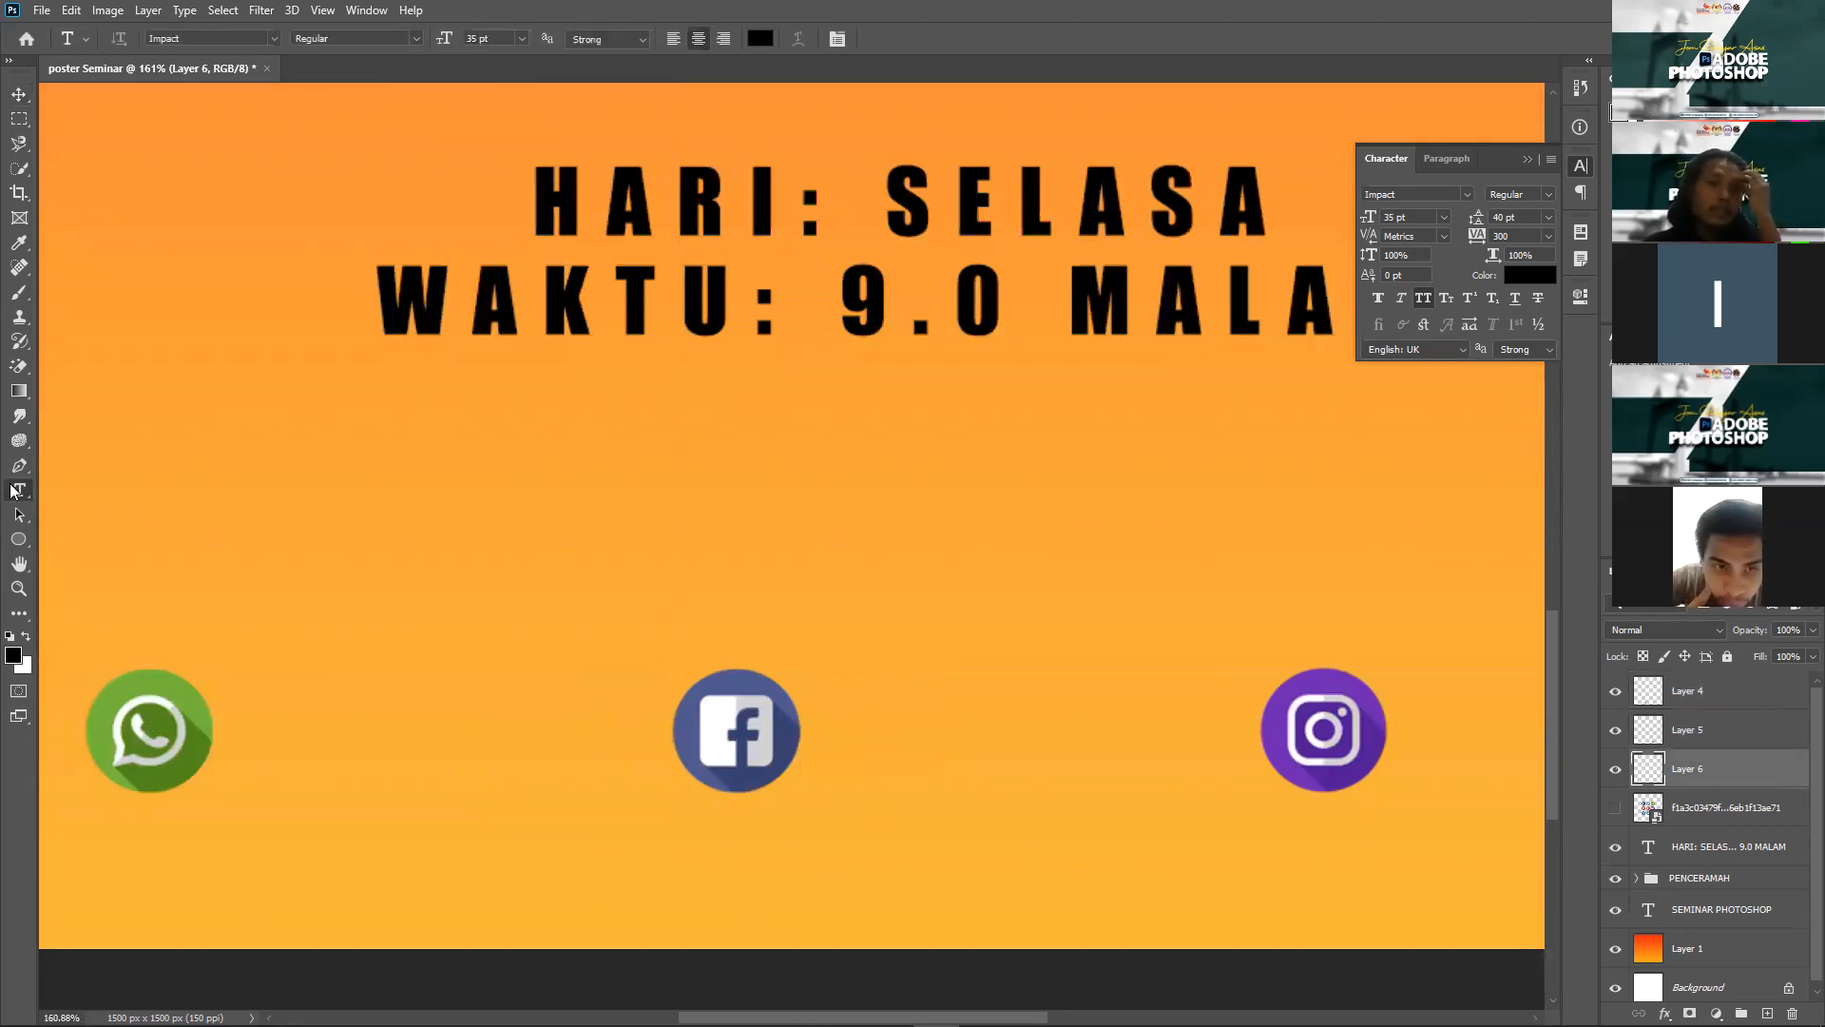
pyautogui.rightClick(15, 490)
pyautogui.click(255, 724)
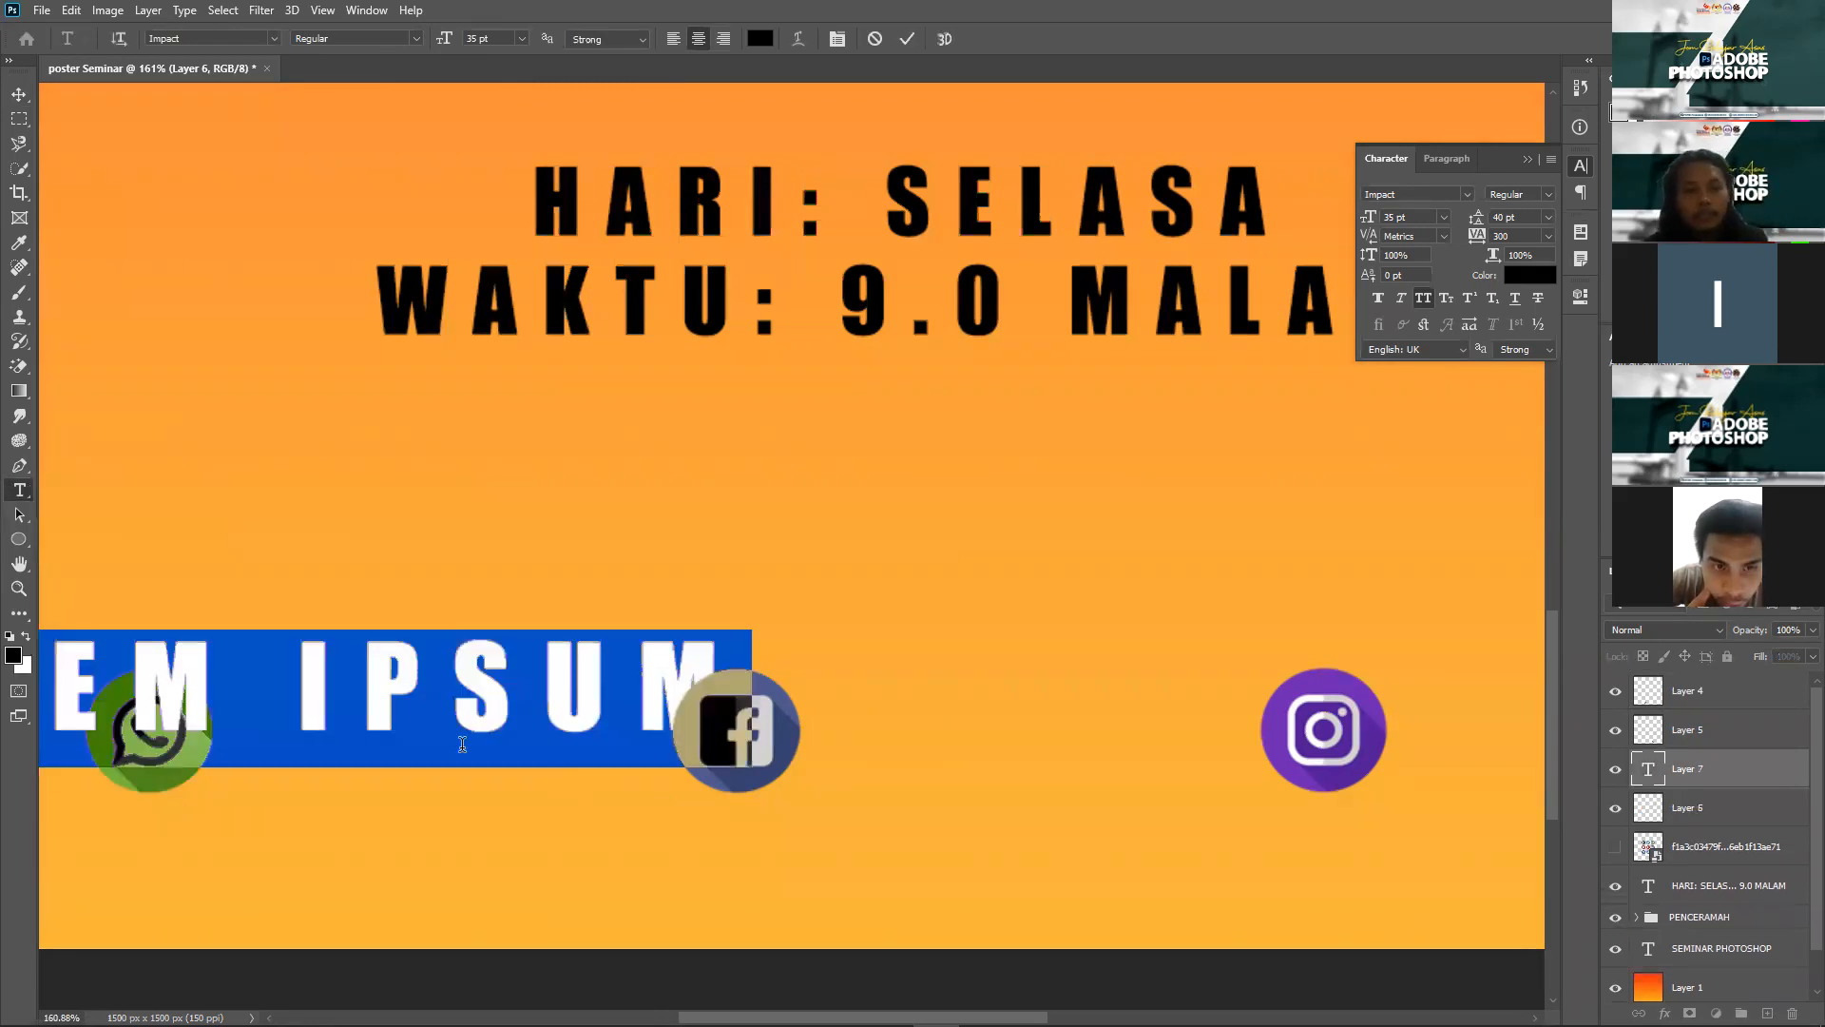
pyautogui.scroll(-1, 462, 744)
pyautogui.hotkey('ctrl', '0')
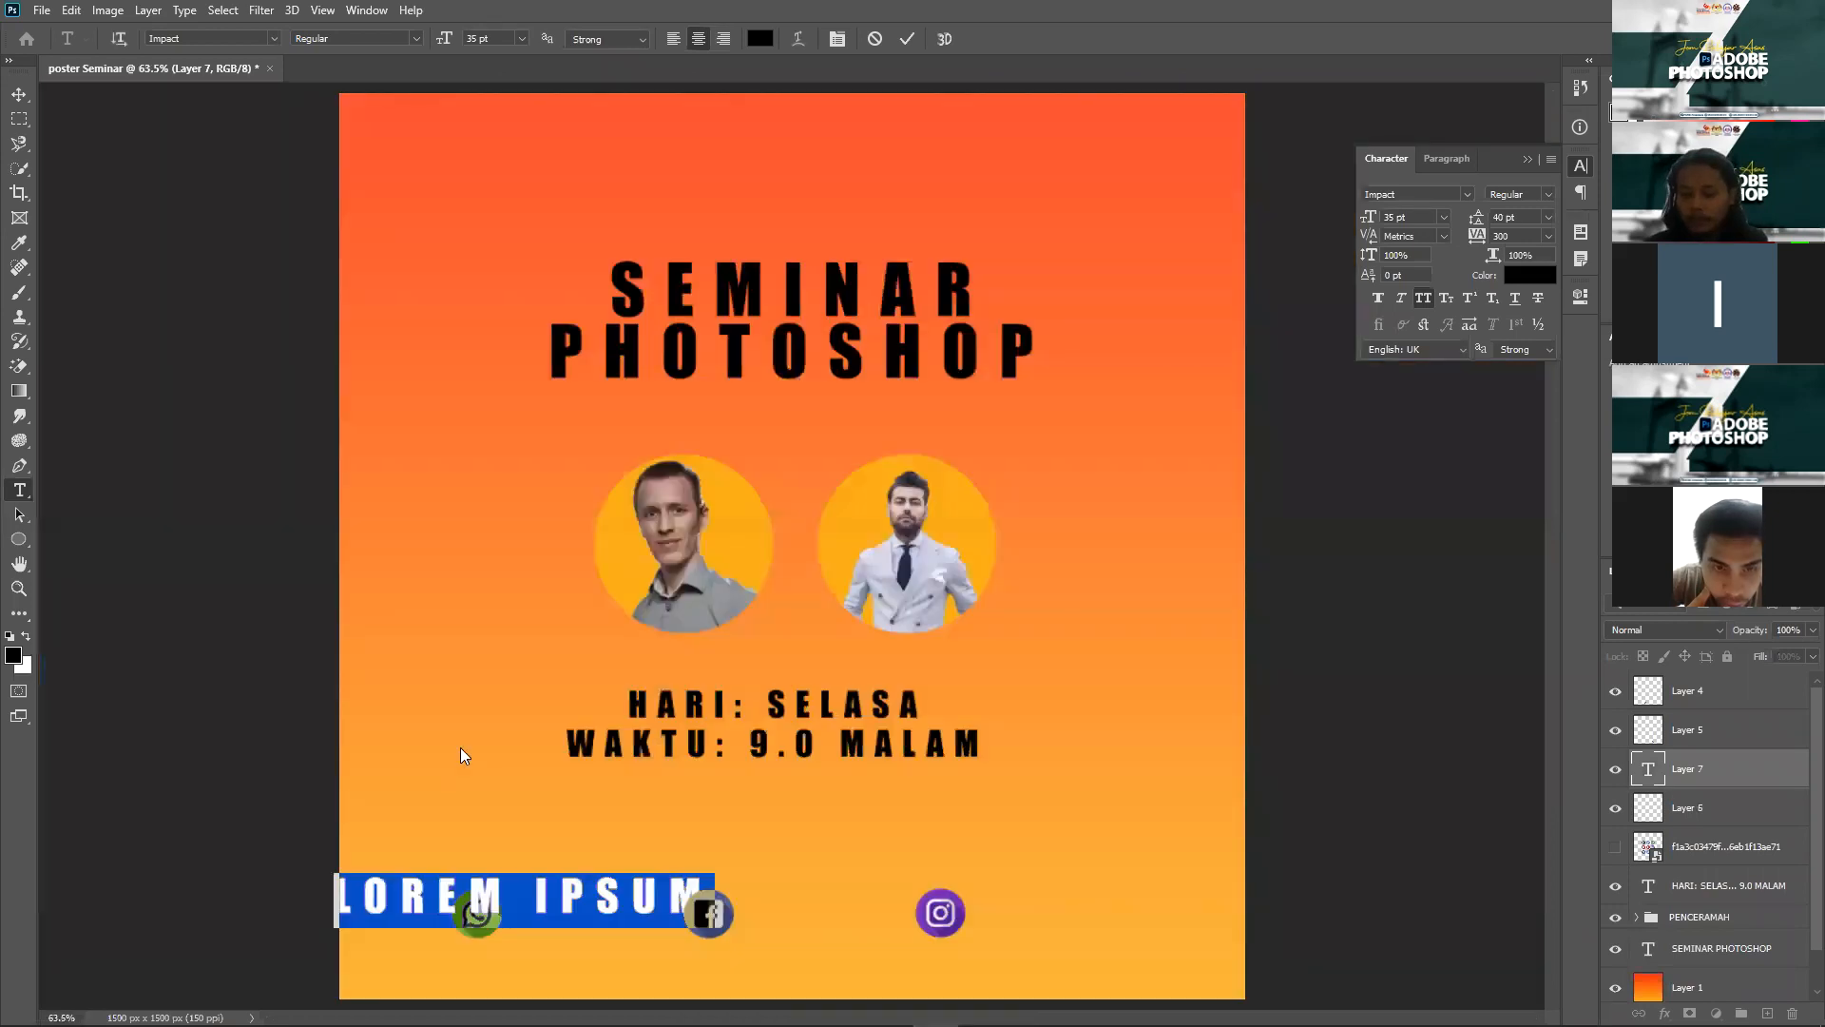
pyautogui.click(573, 892)
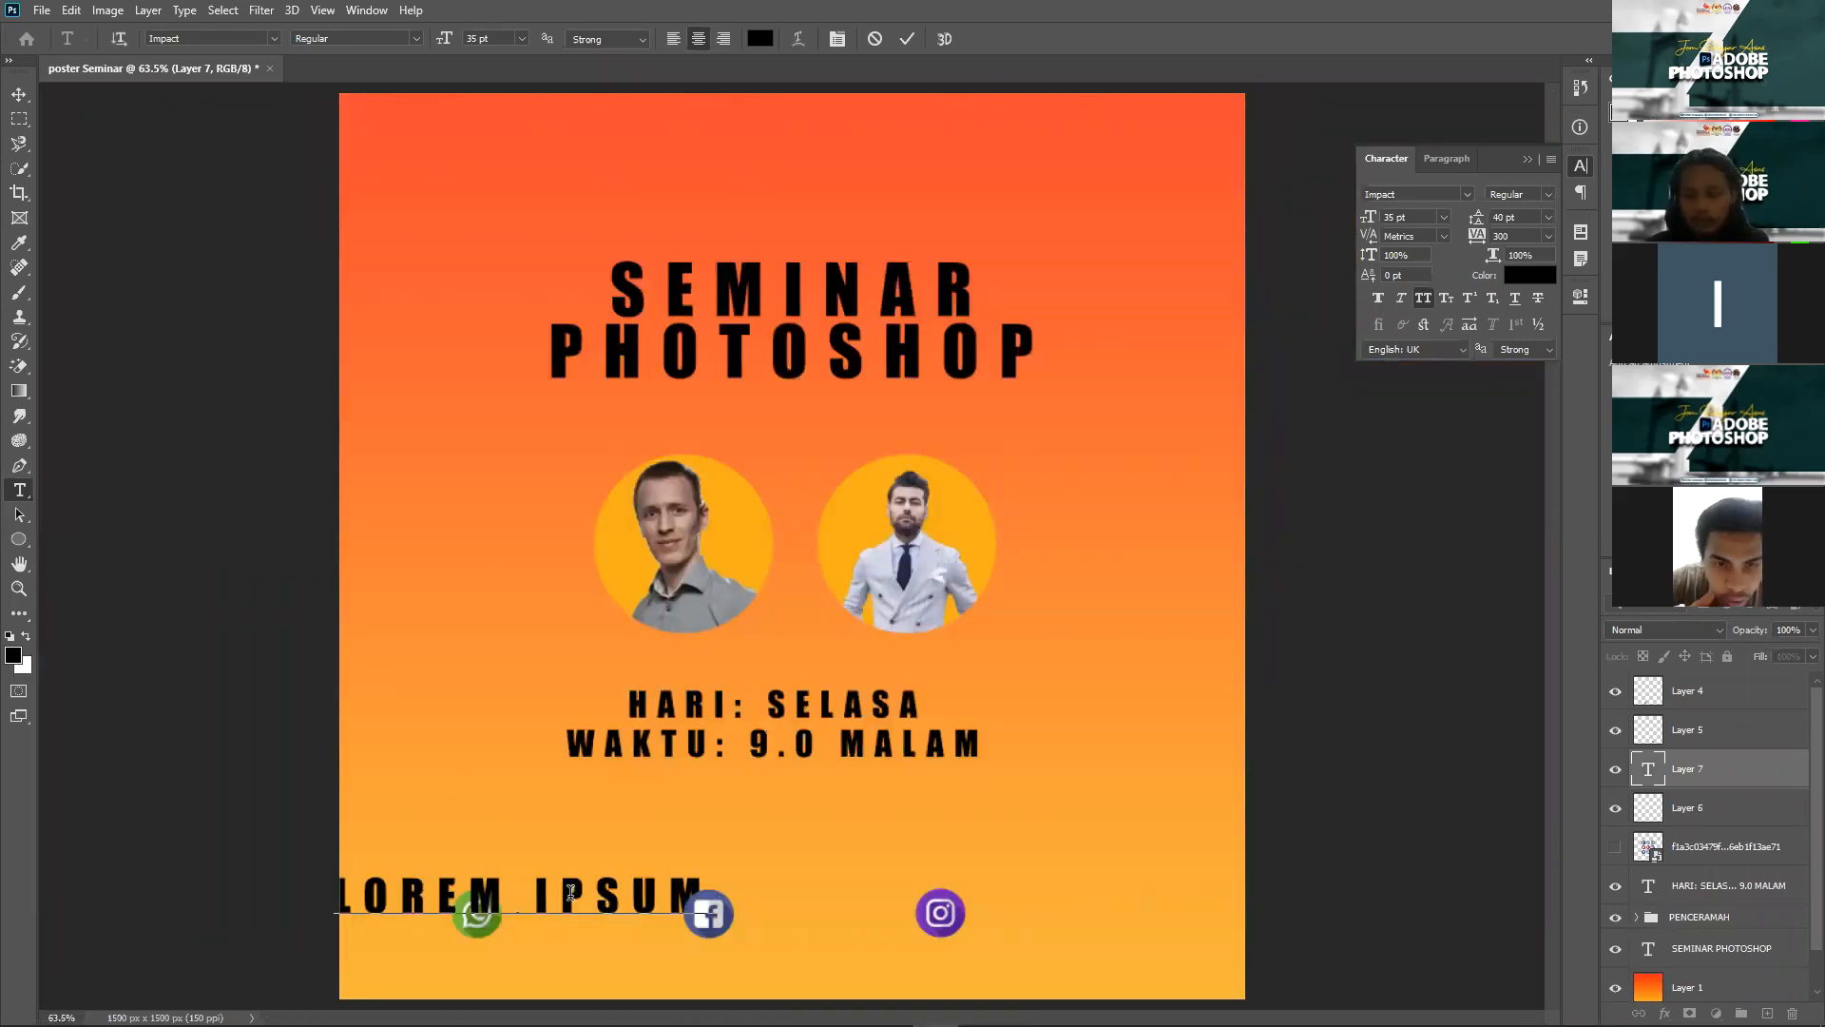
pyautogui.hotkey('ctrl', 'a')
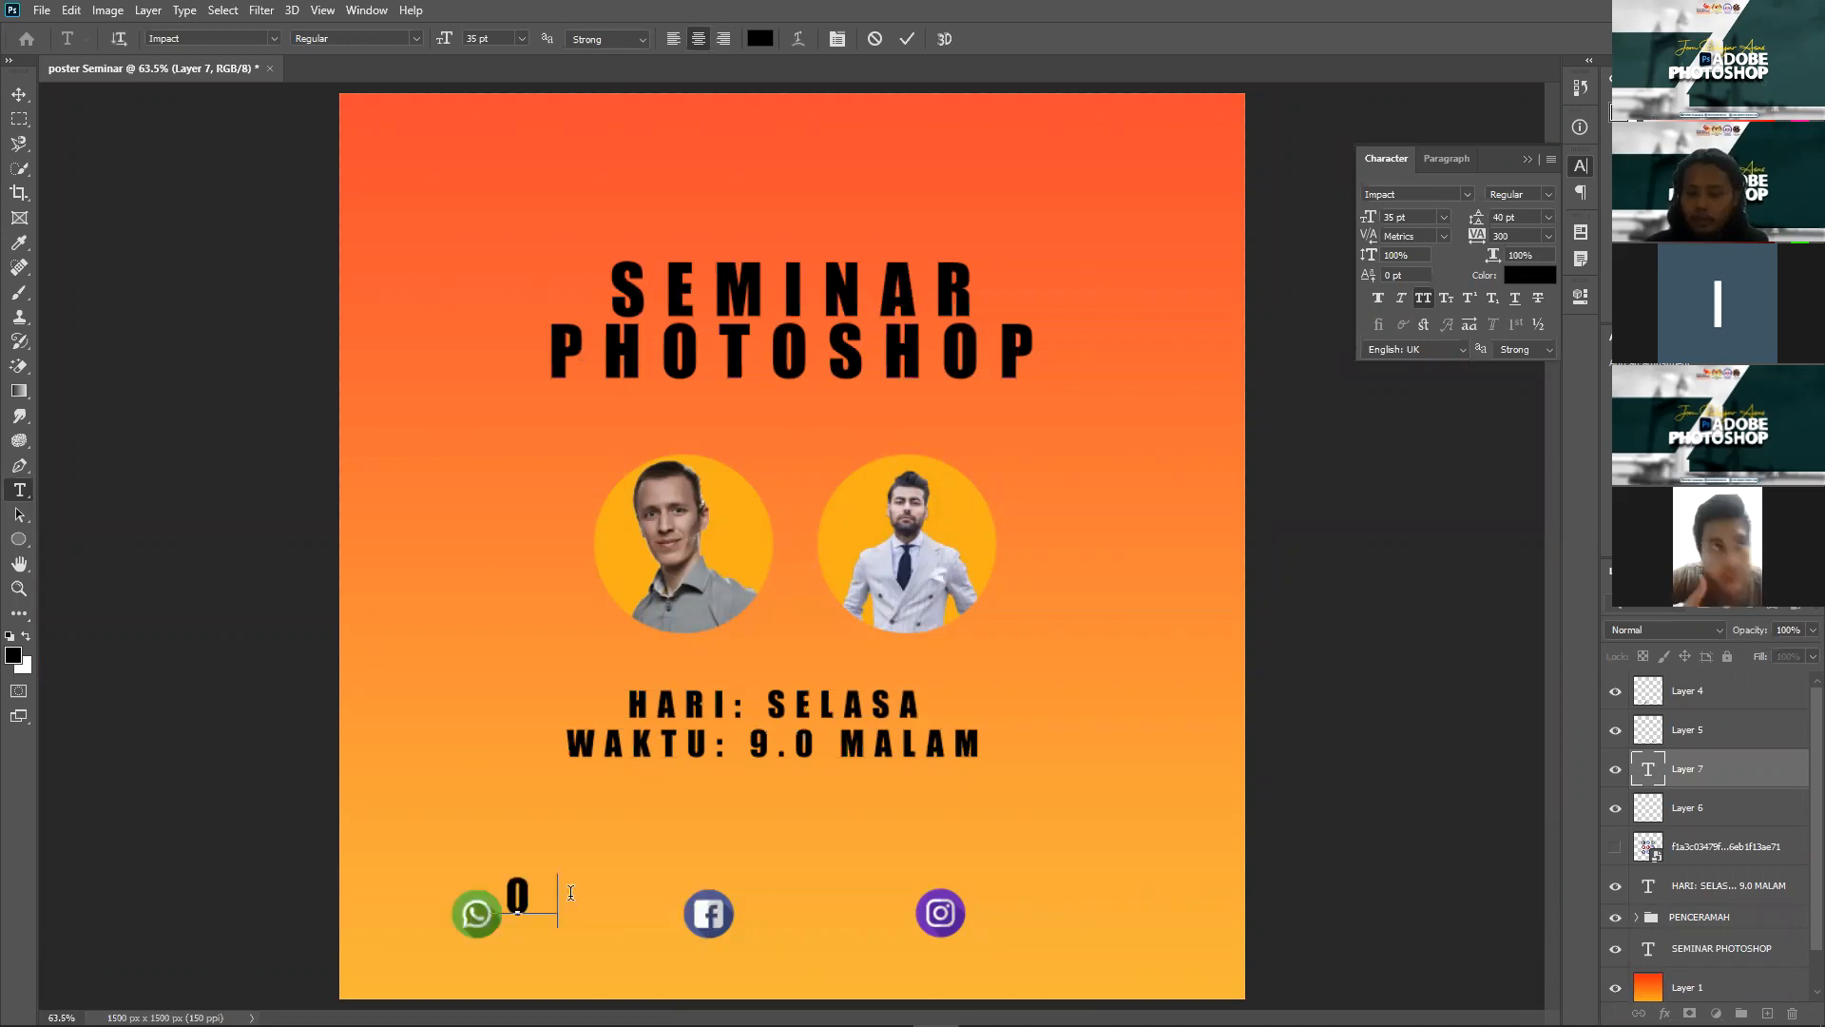
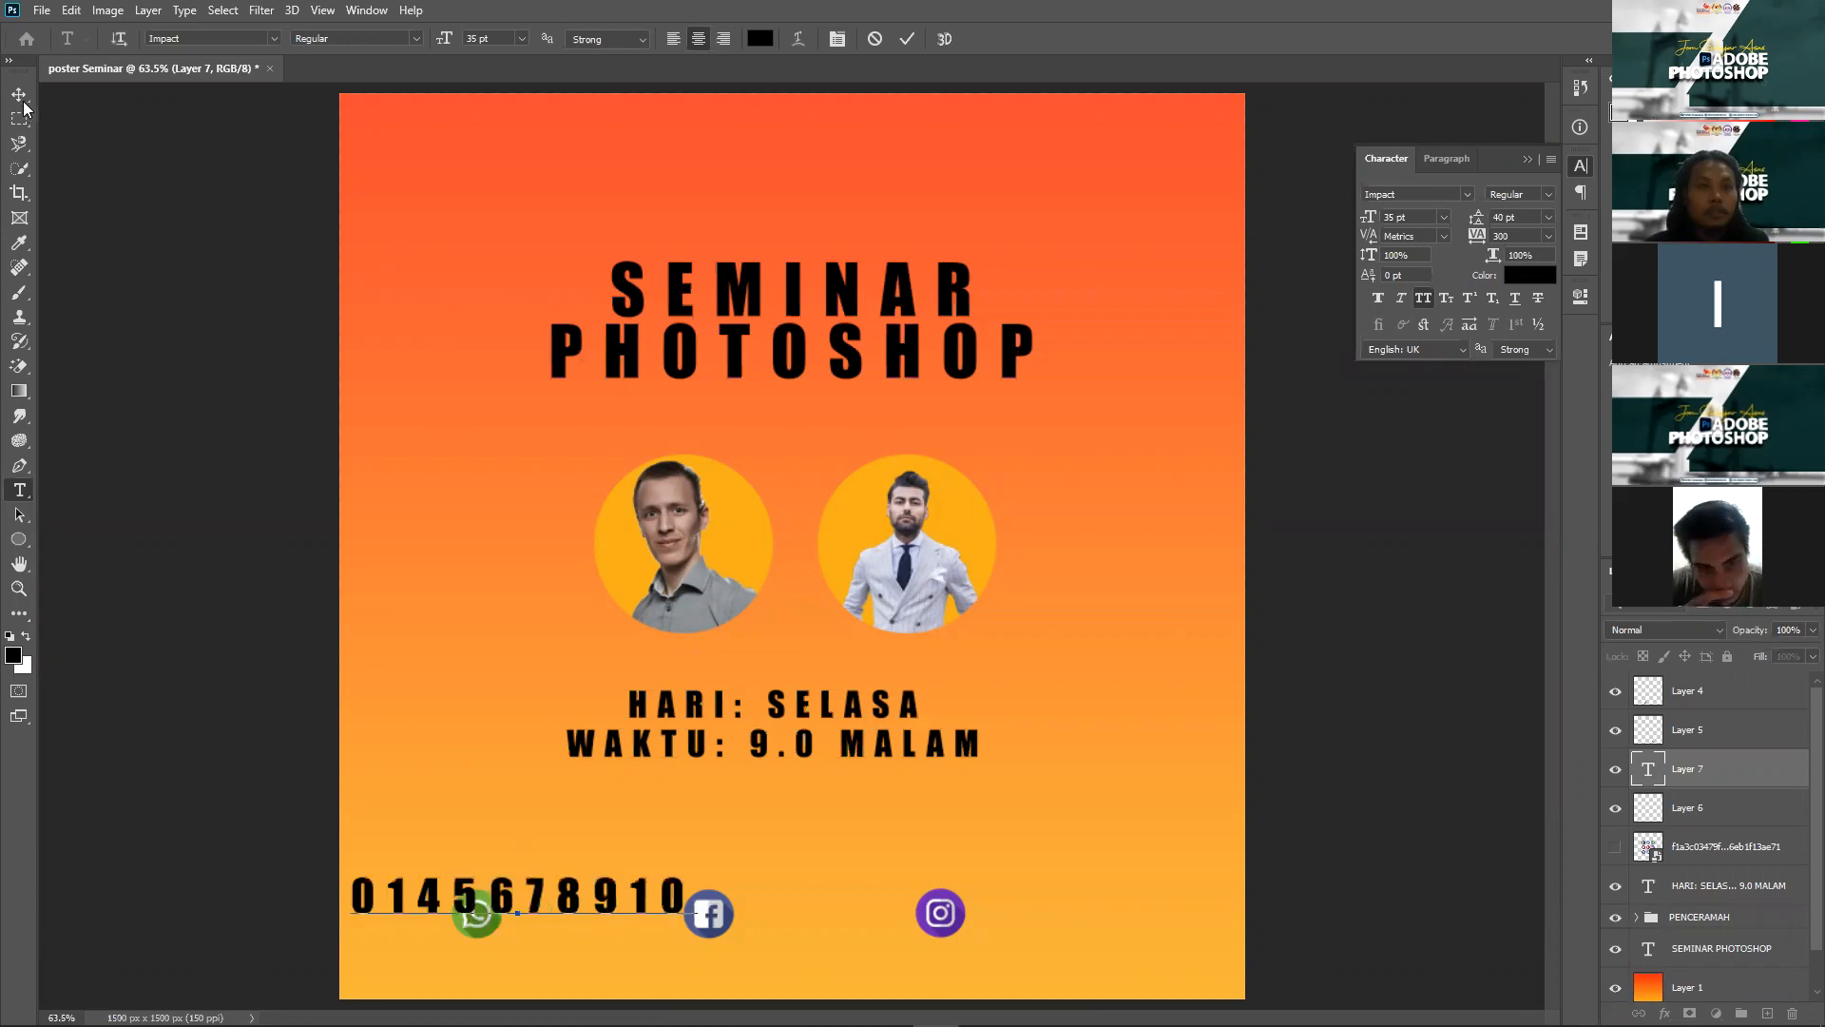
pyautogui.hotkey('ctrl', 'Return')
pyautogui.hotkey('ctrl', 'Return')
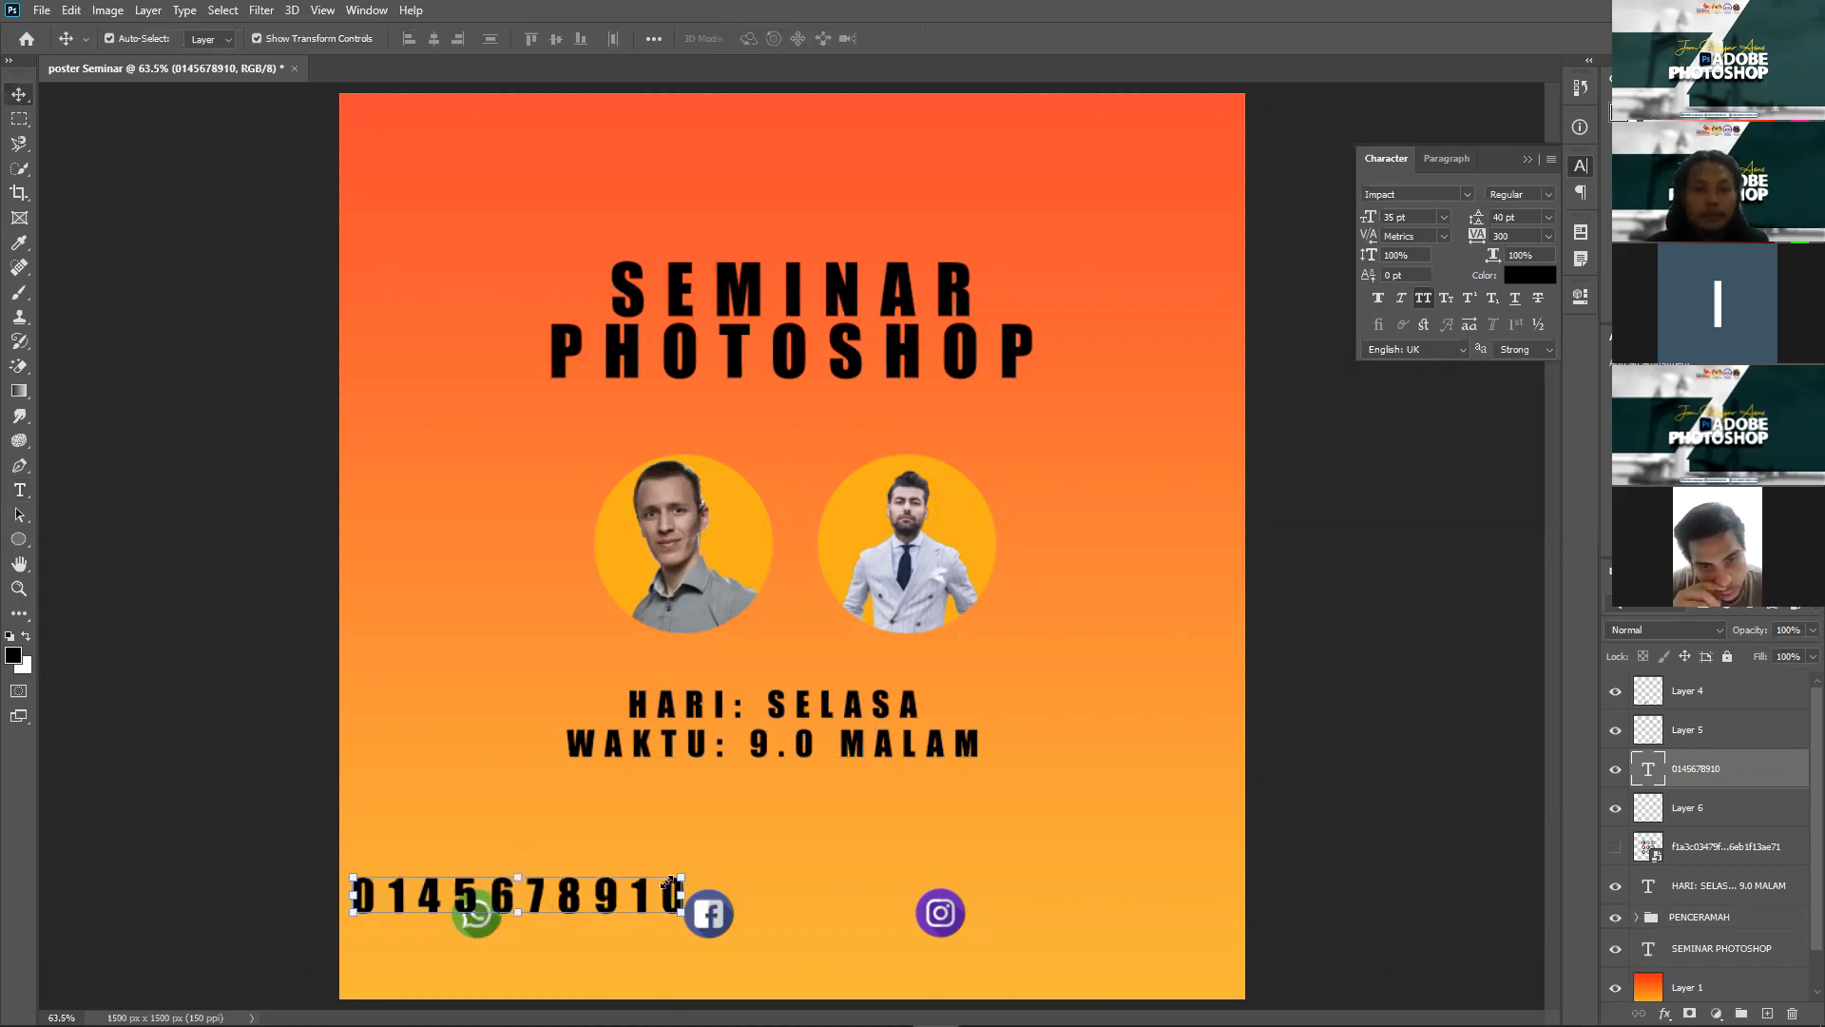
# Step: Scale the phone number text down to a smaller size
pyautogui.hotkey('ctrl', 't')
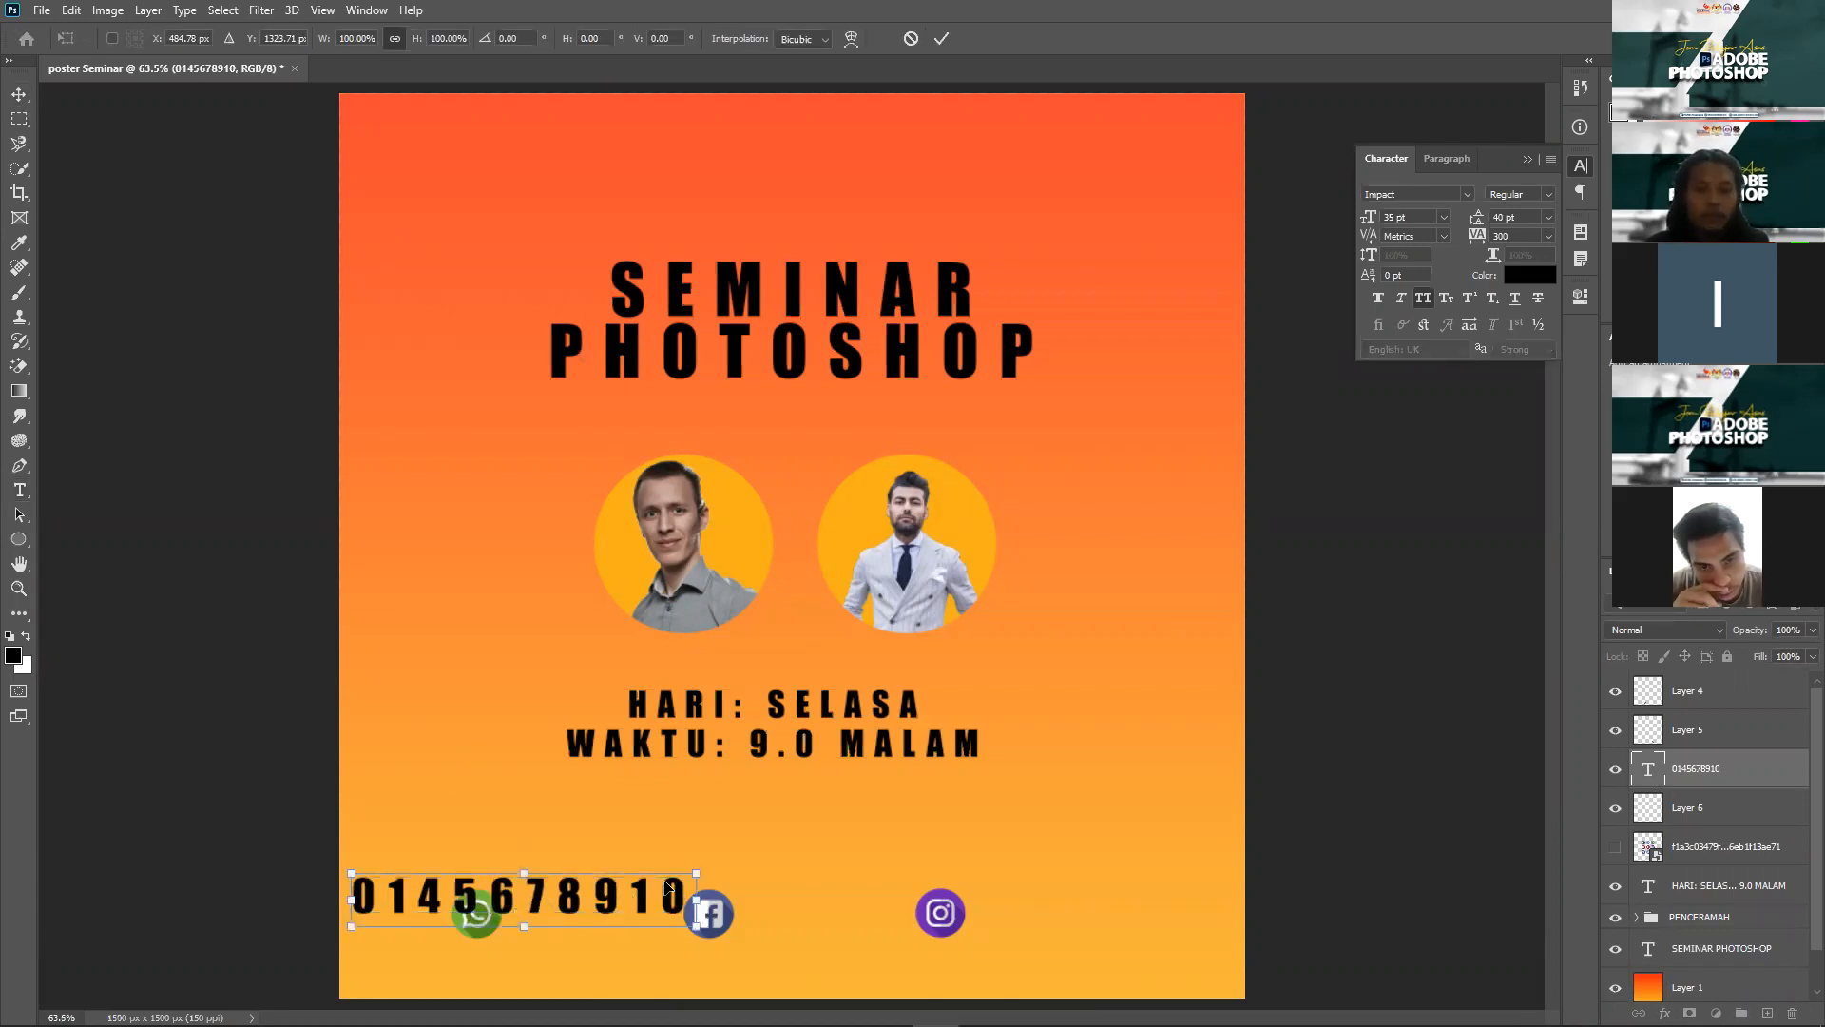
pyautogui.moveTo(697, 901); pyautogui.dragTo(641, 917)
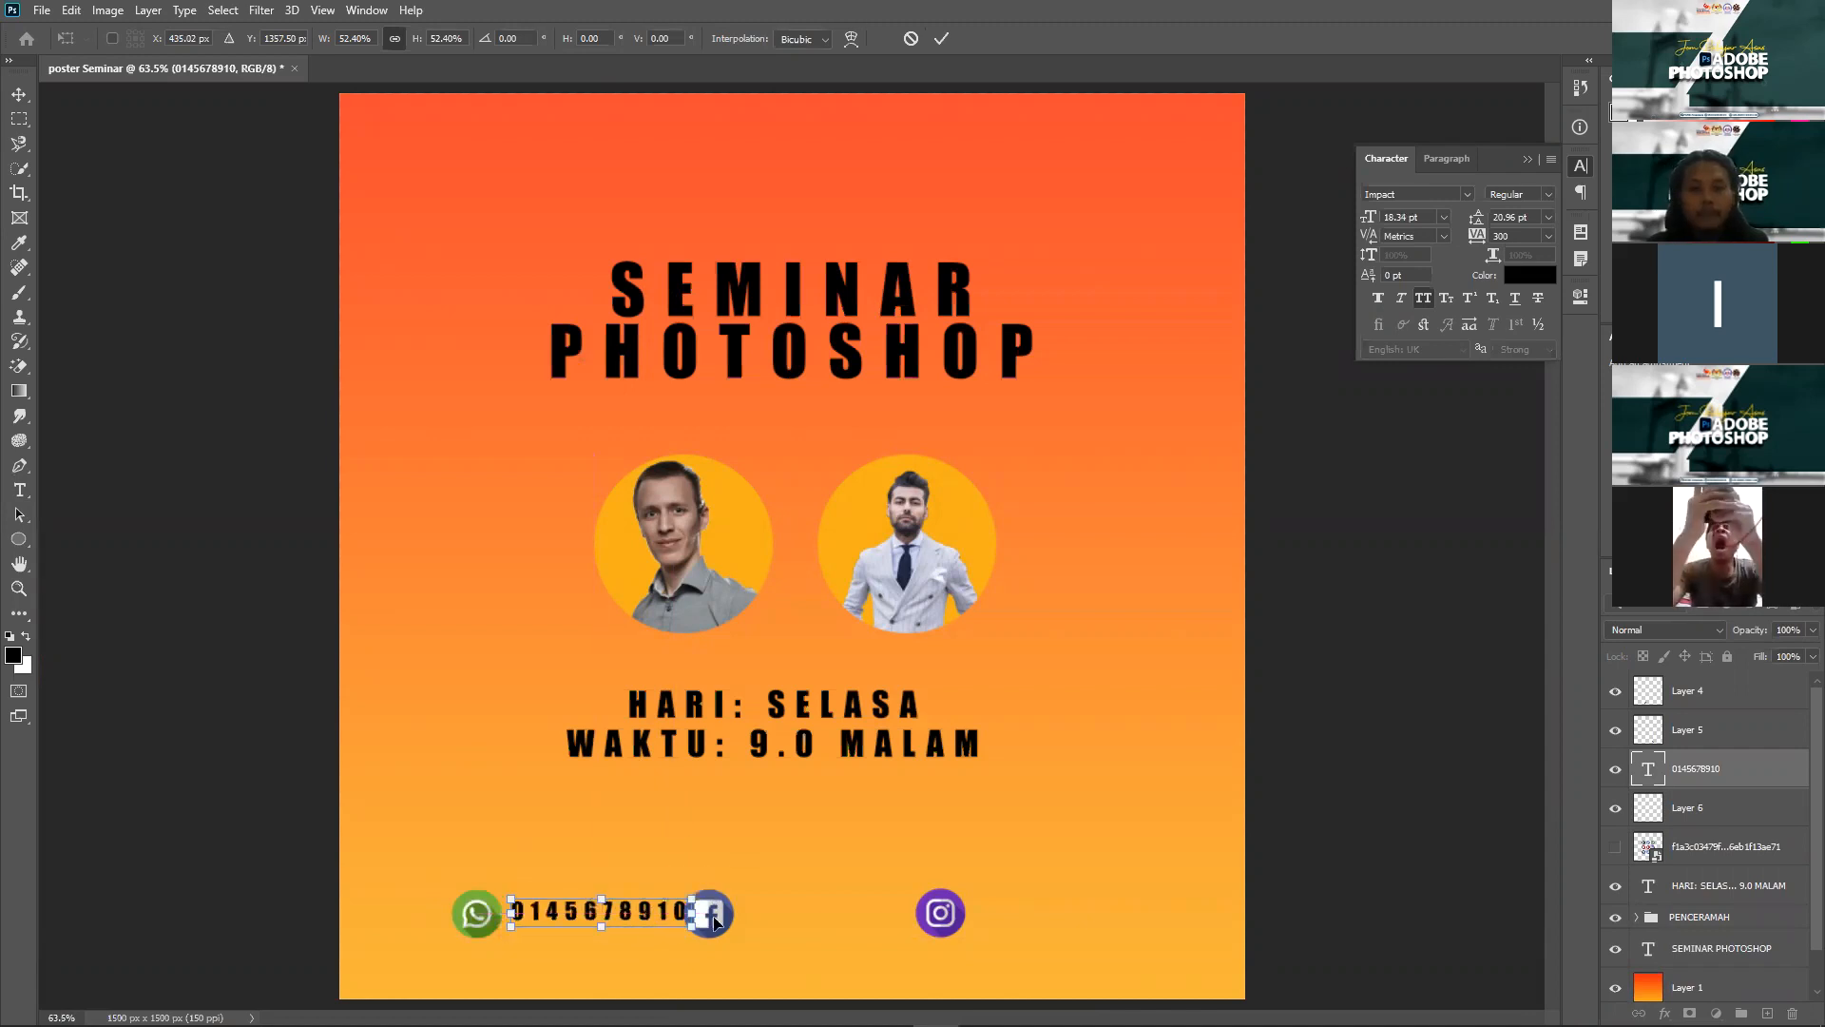
pyautogui.press('Return')
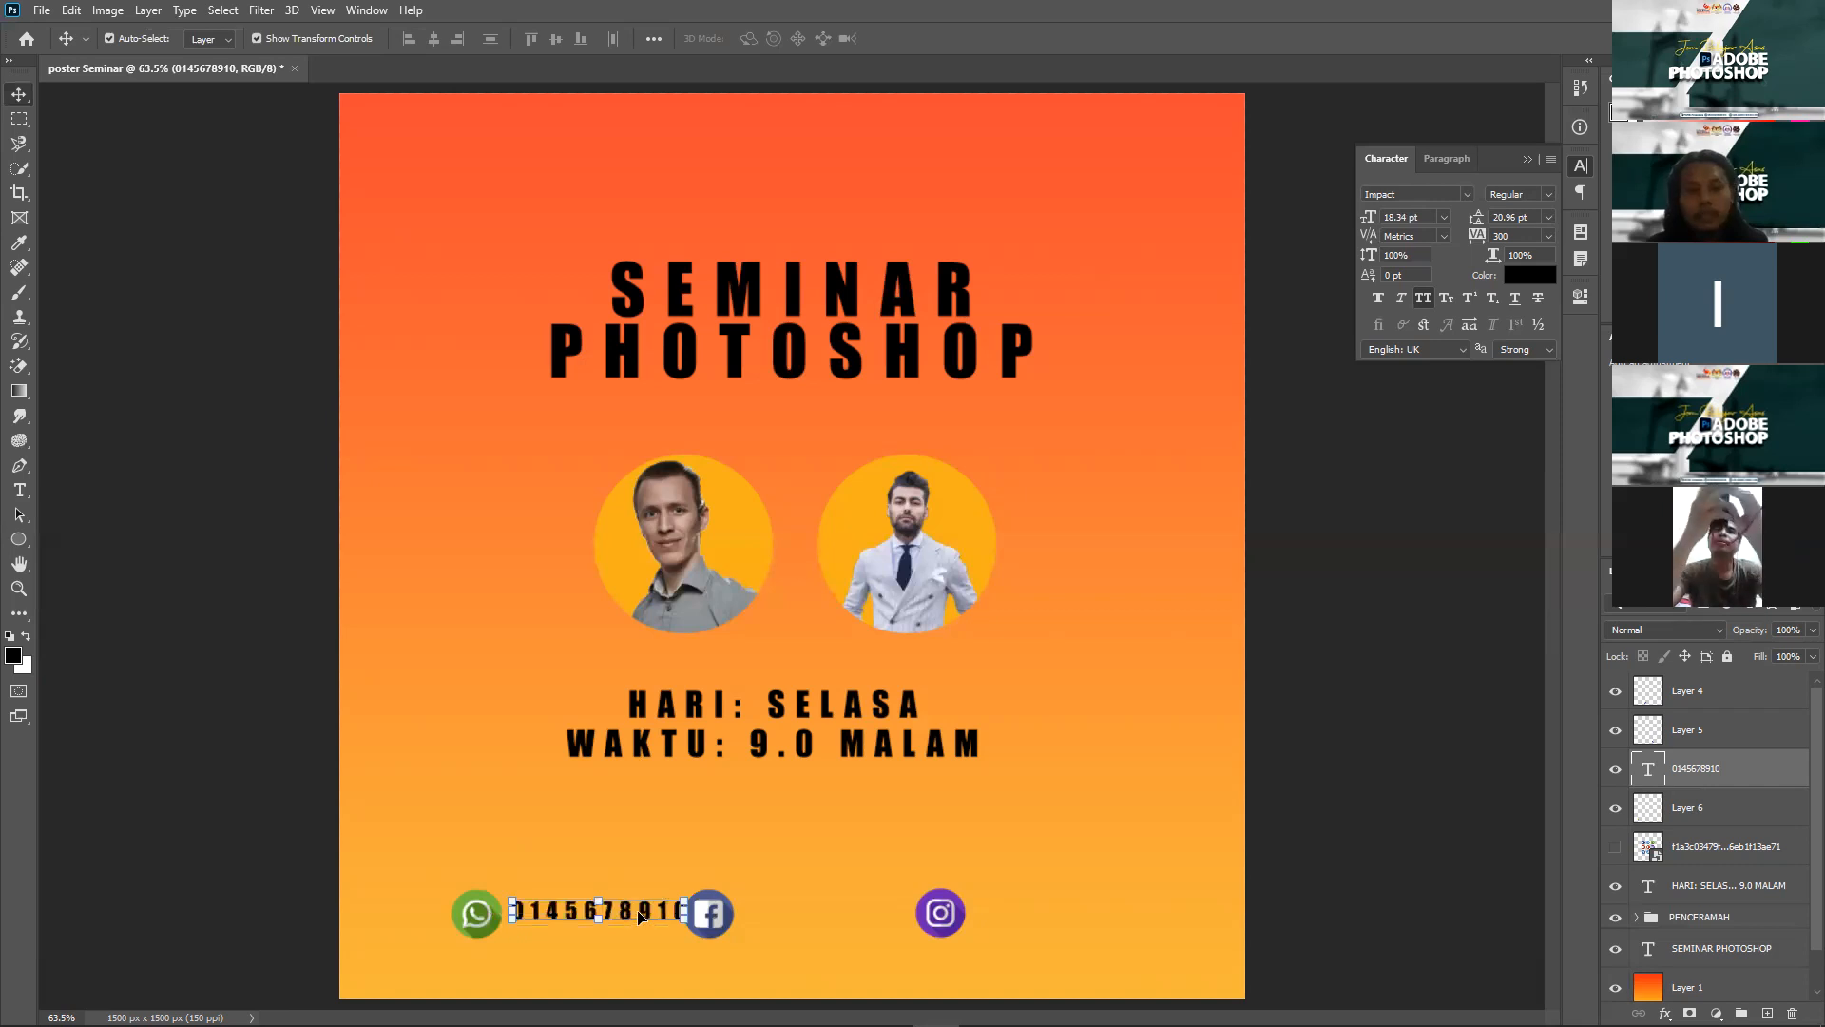
pyautogui.scroll(1, 617, 933)
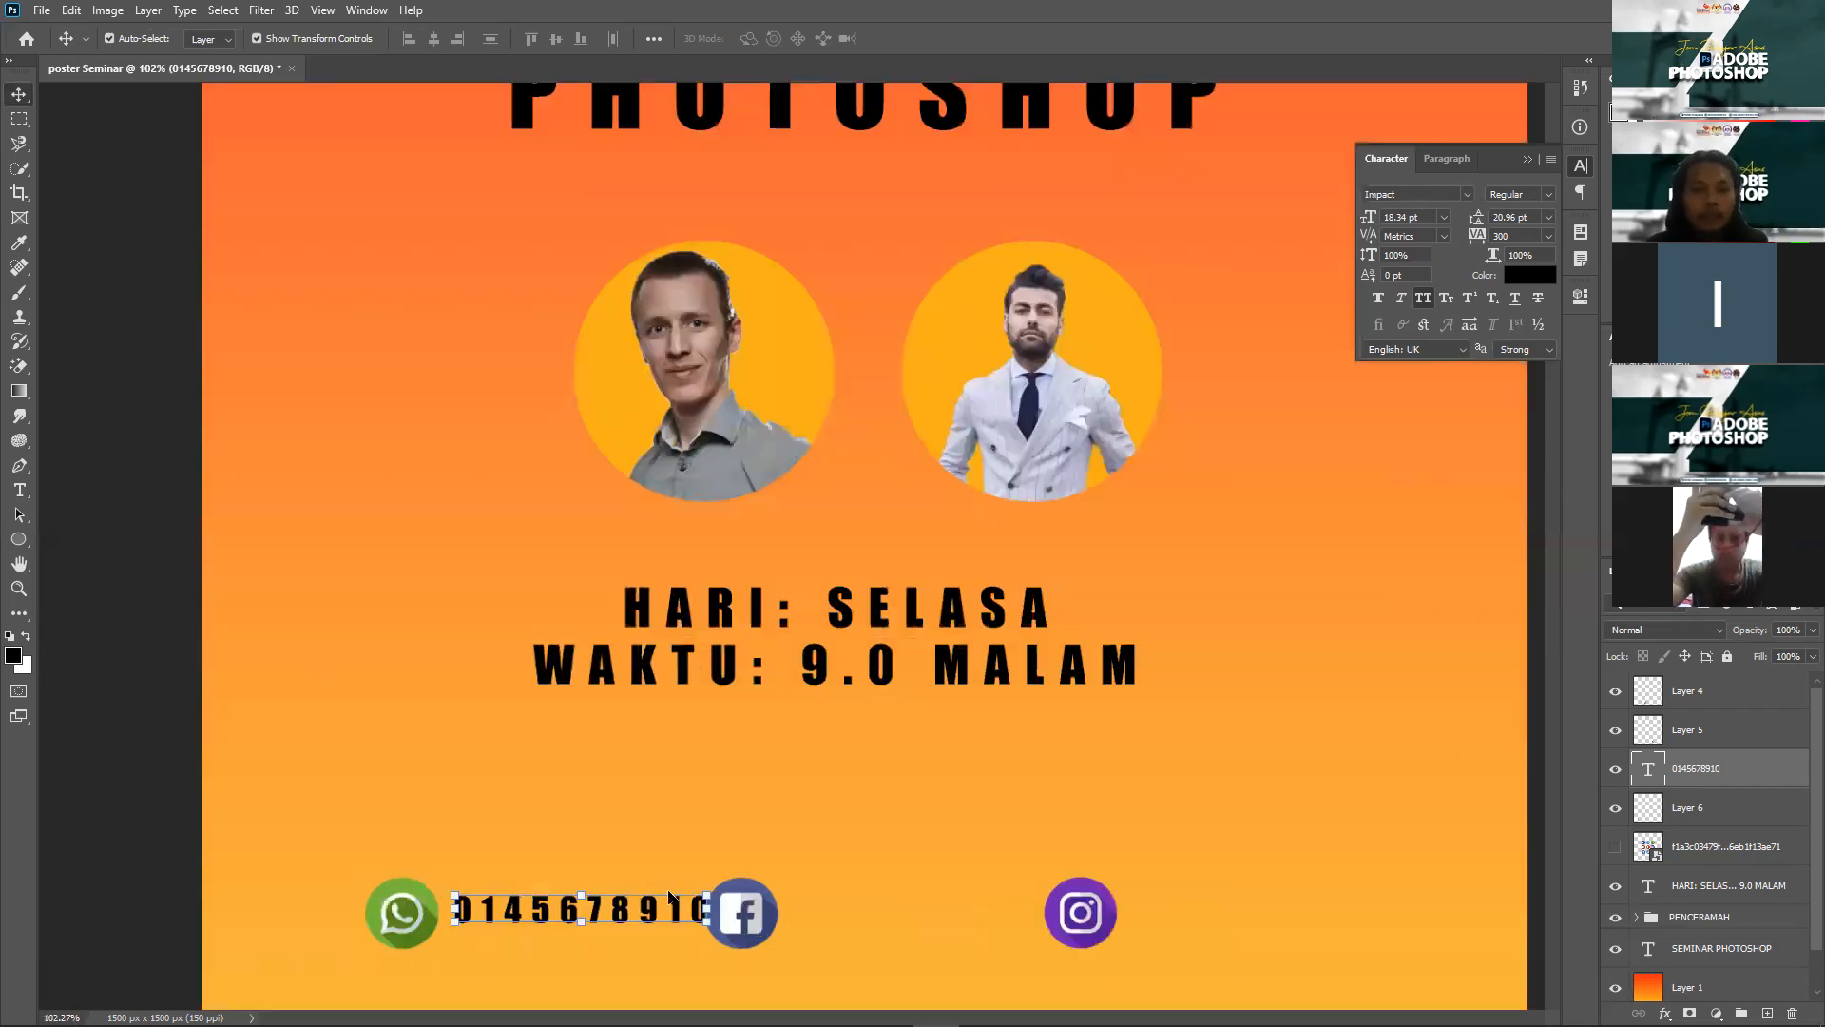
pyautogui.scroll(4, 679, 889)
# Step: Colour the phone number white and duplicate it after the Facebook icon
pyautogui.doubleClick(678, 889)
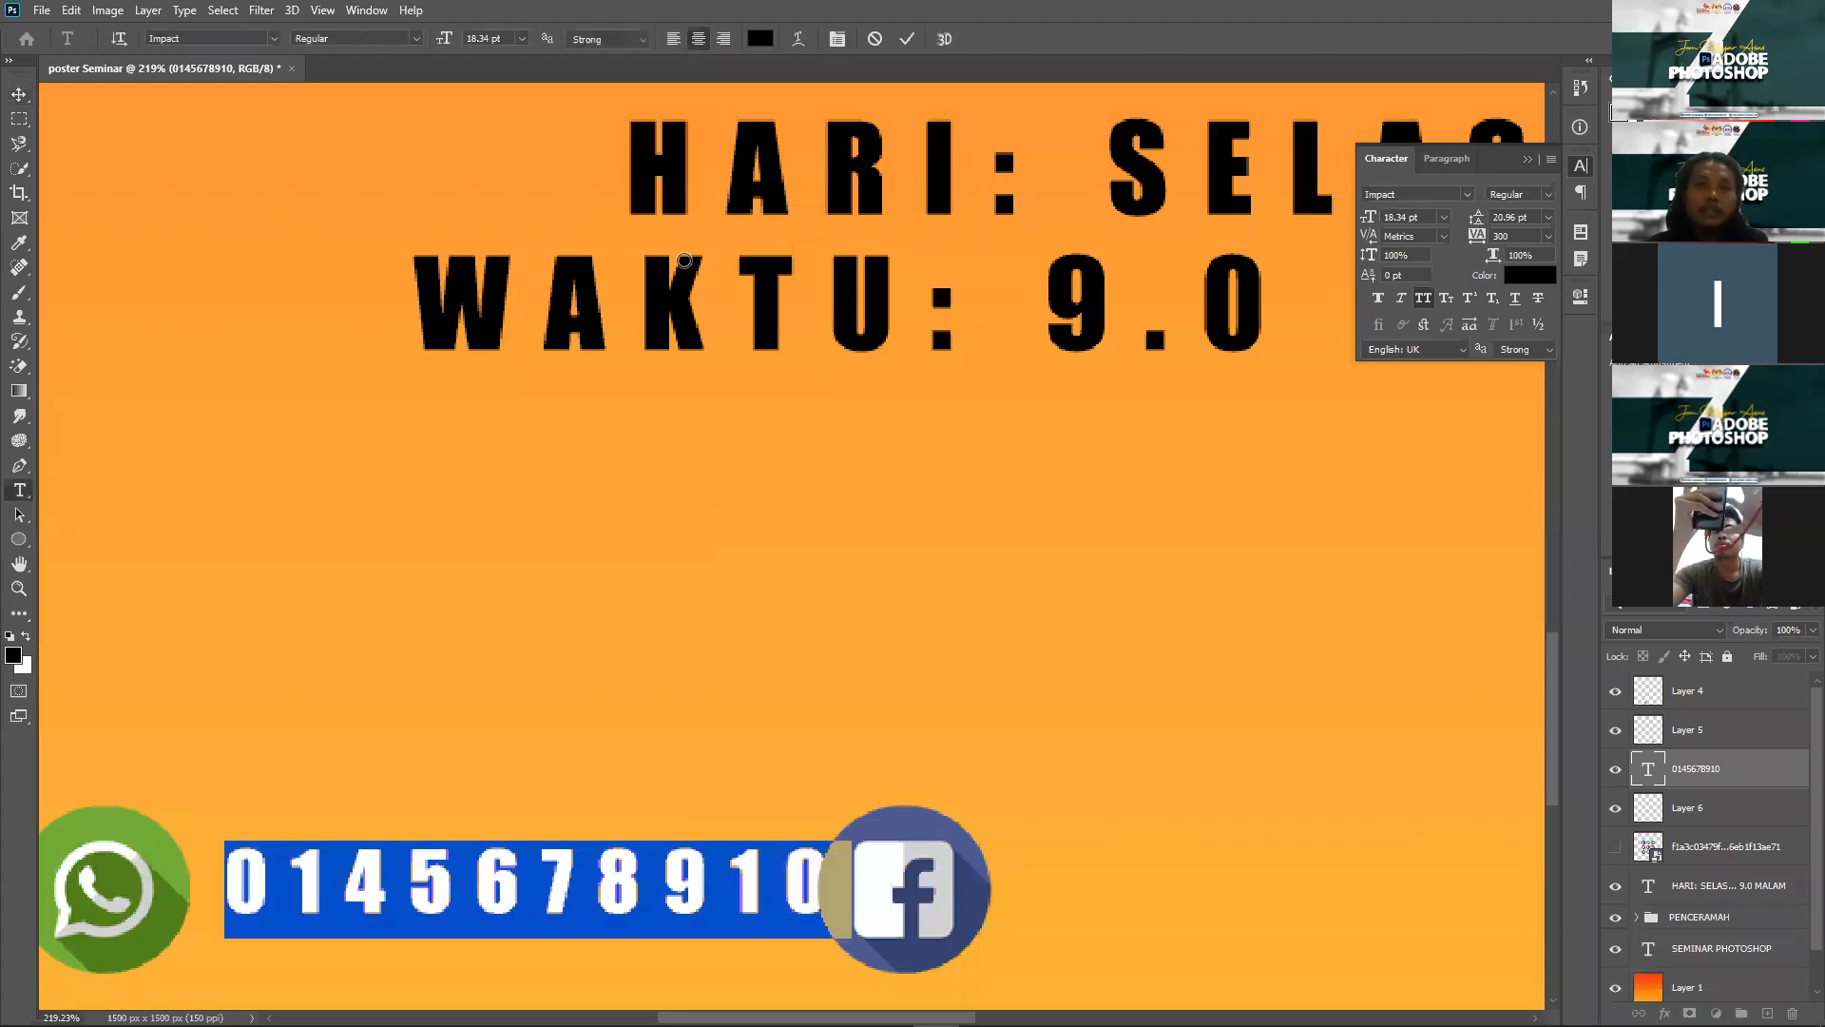
pyautogui.click(663, 244)
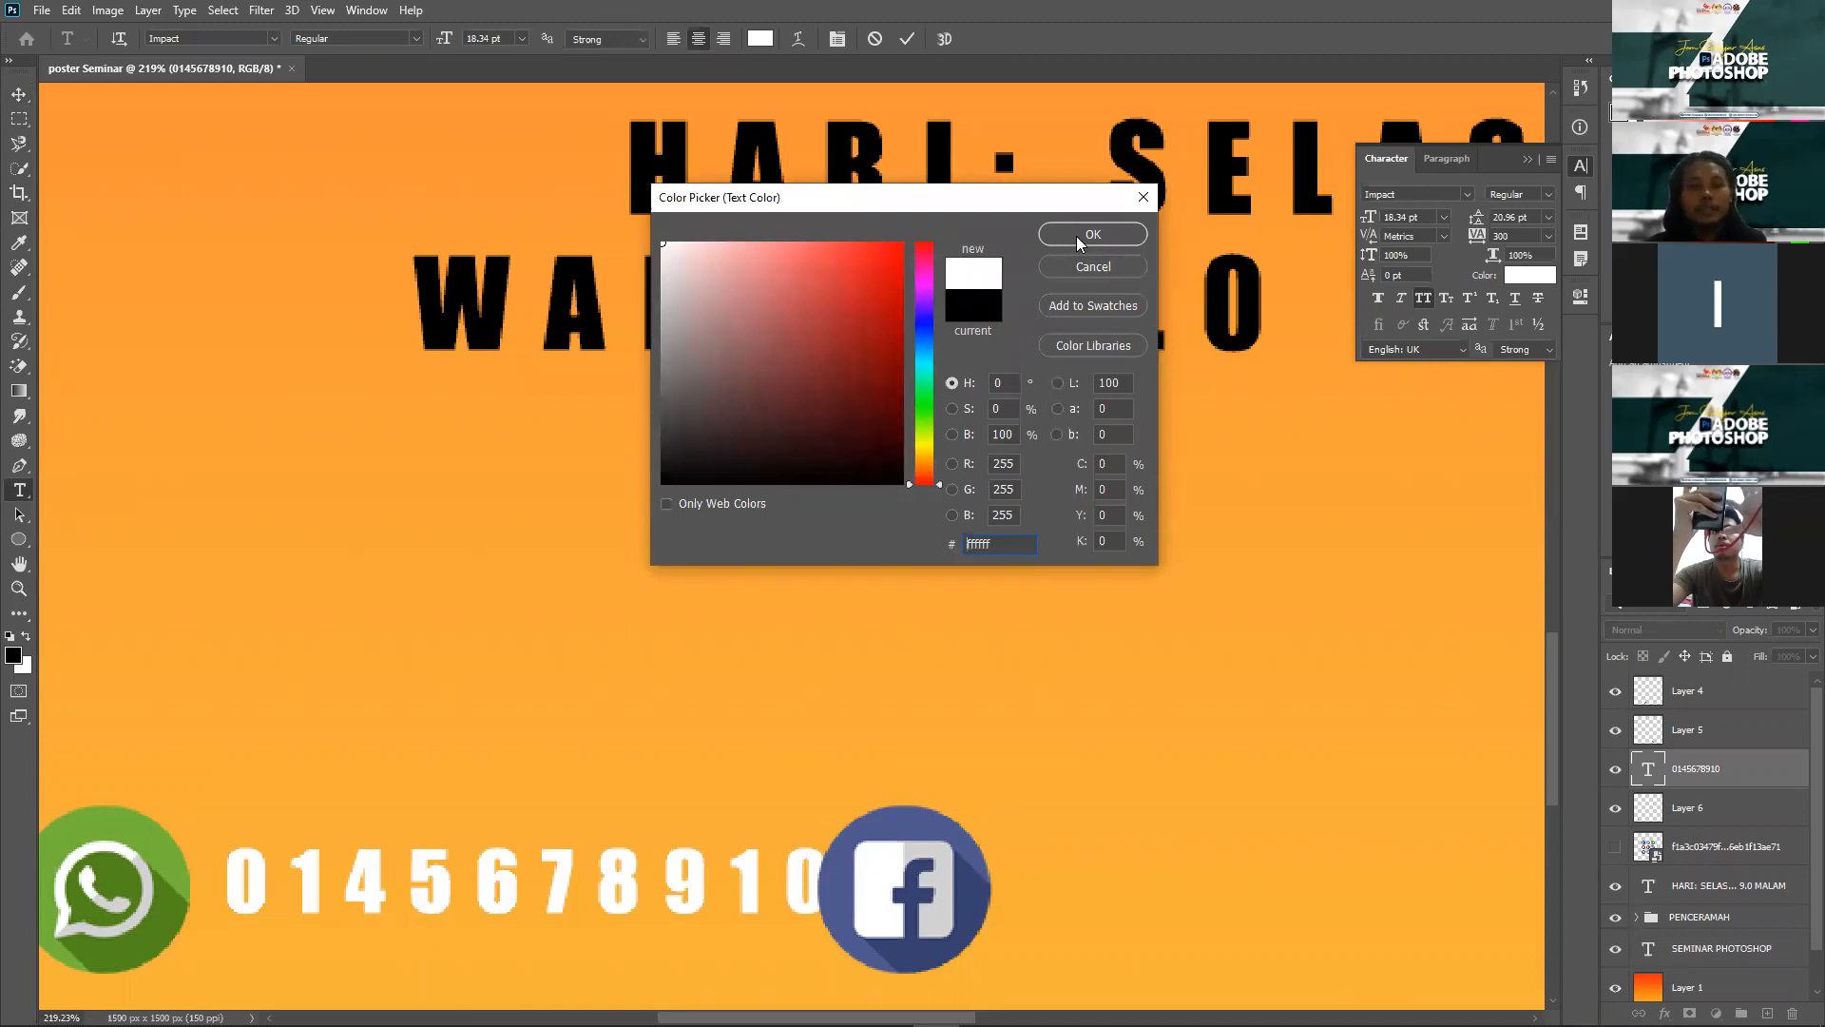
pyautogui.click(19, 95)
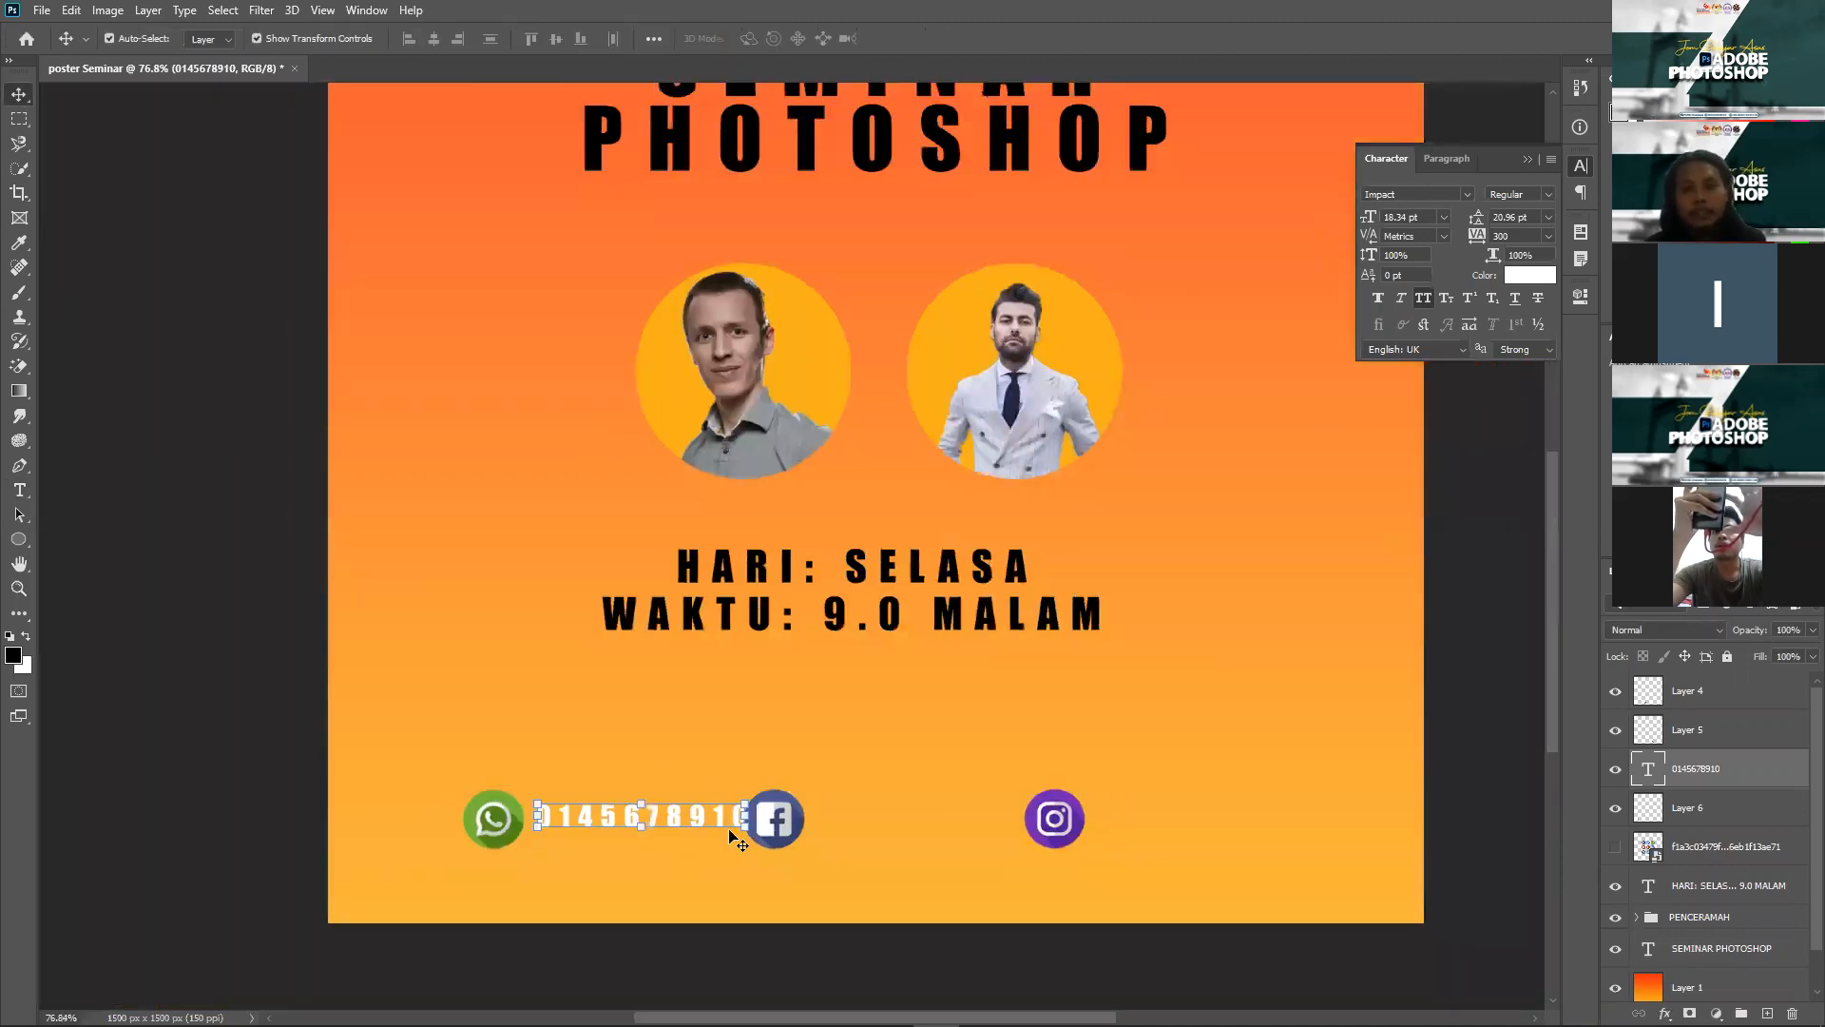
pyautogui.scroll(5, 671, 851)
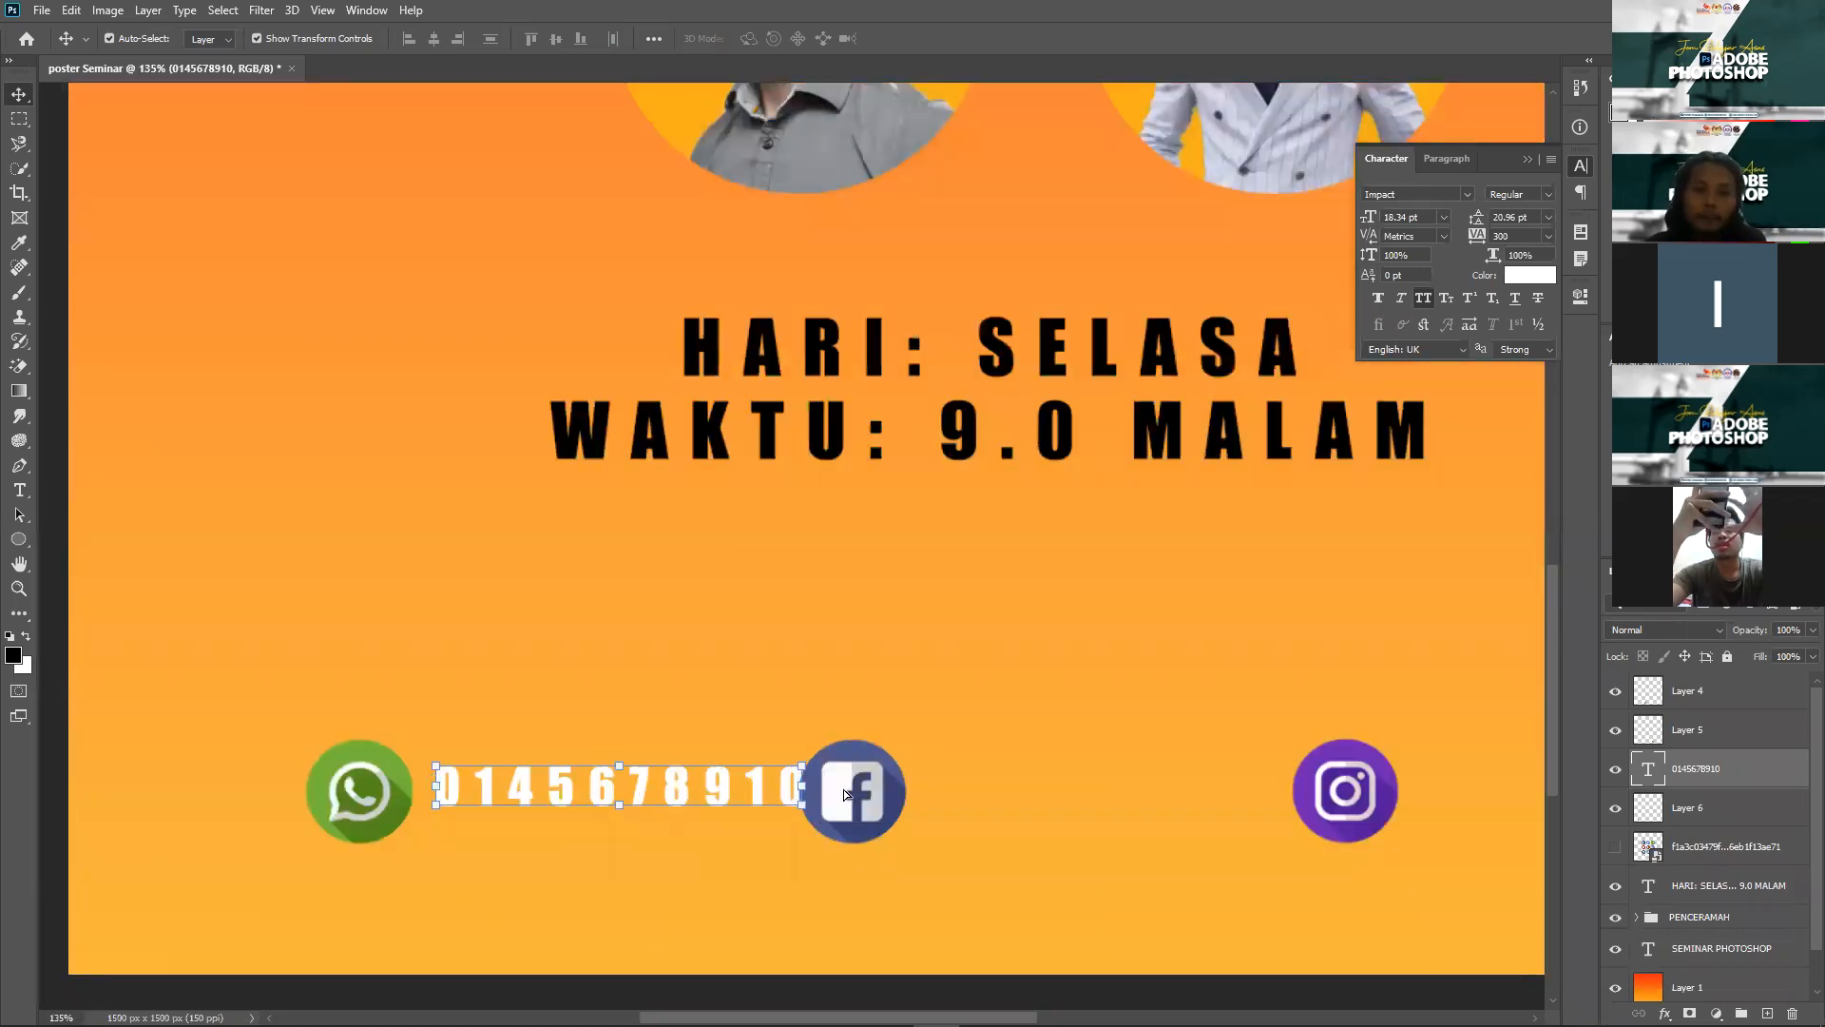
pyautogui.moveTo(1251, 797); pyautogui.dragTo(1183, 784)
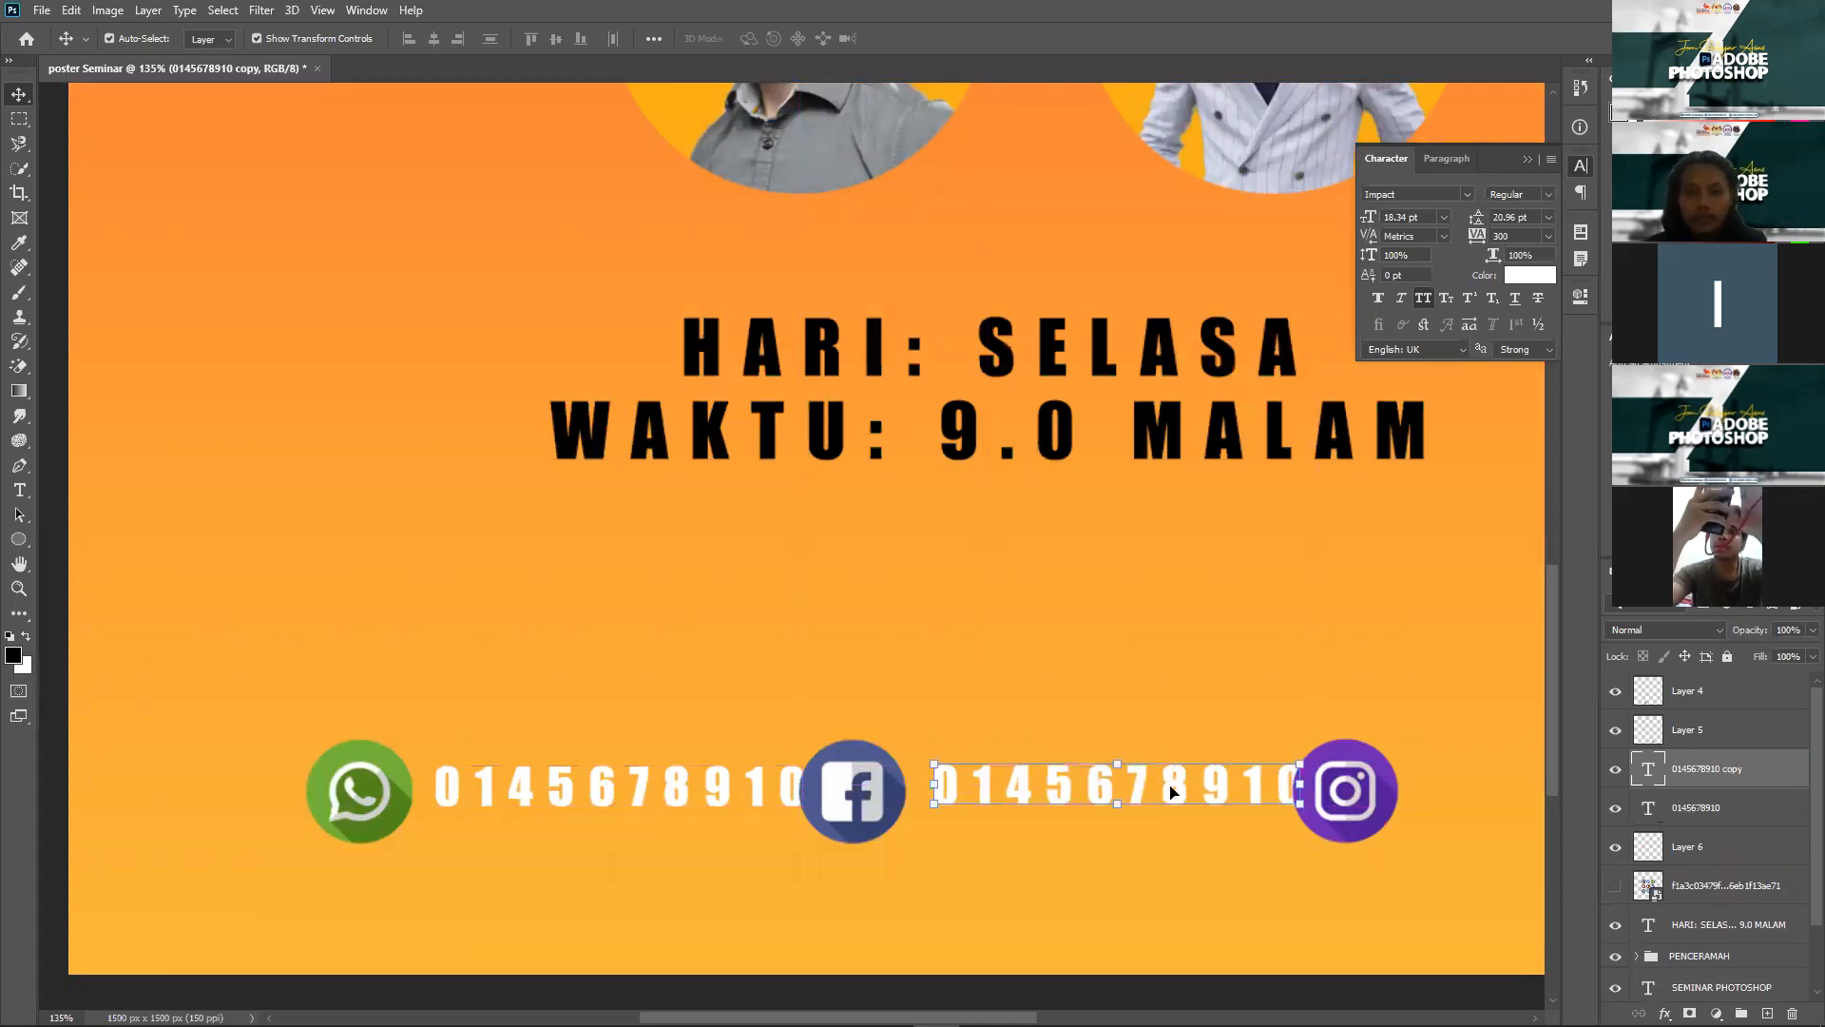
# Step: Retype the copied number text beside Facebook as the person's name
pyautogui.doubleClick(1170, 782)
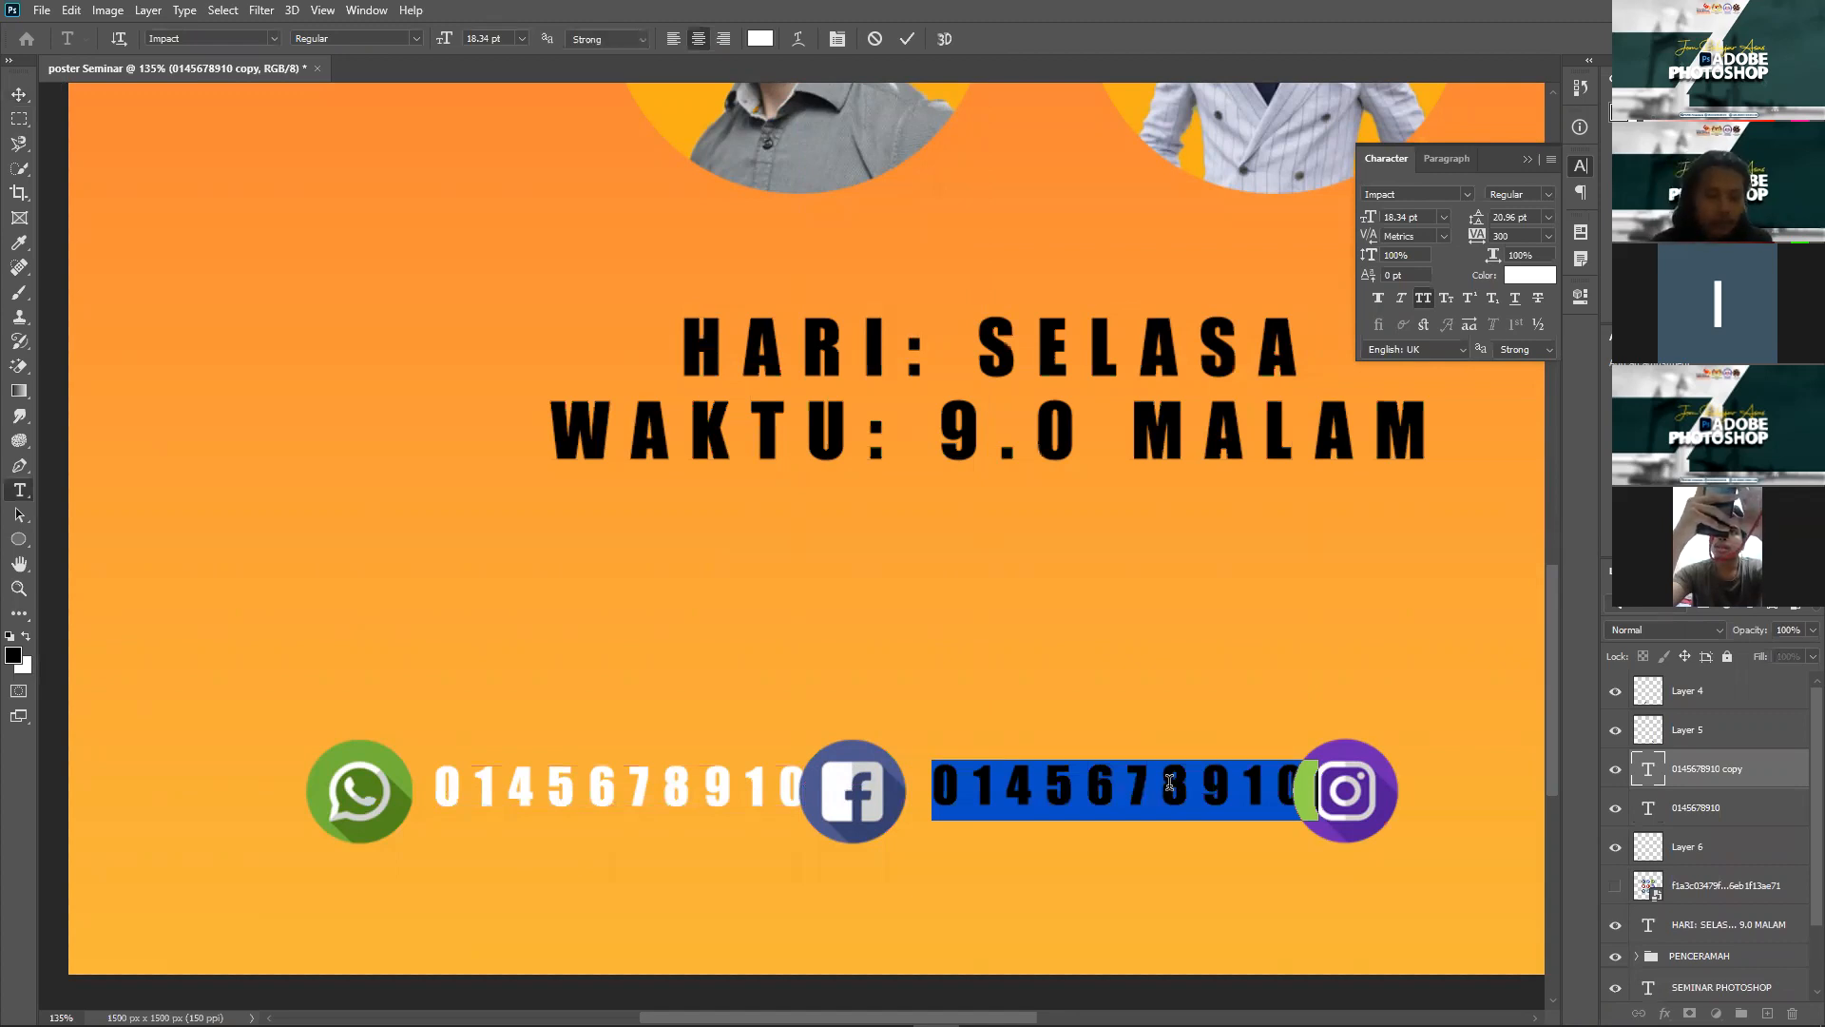
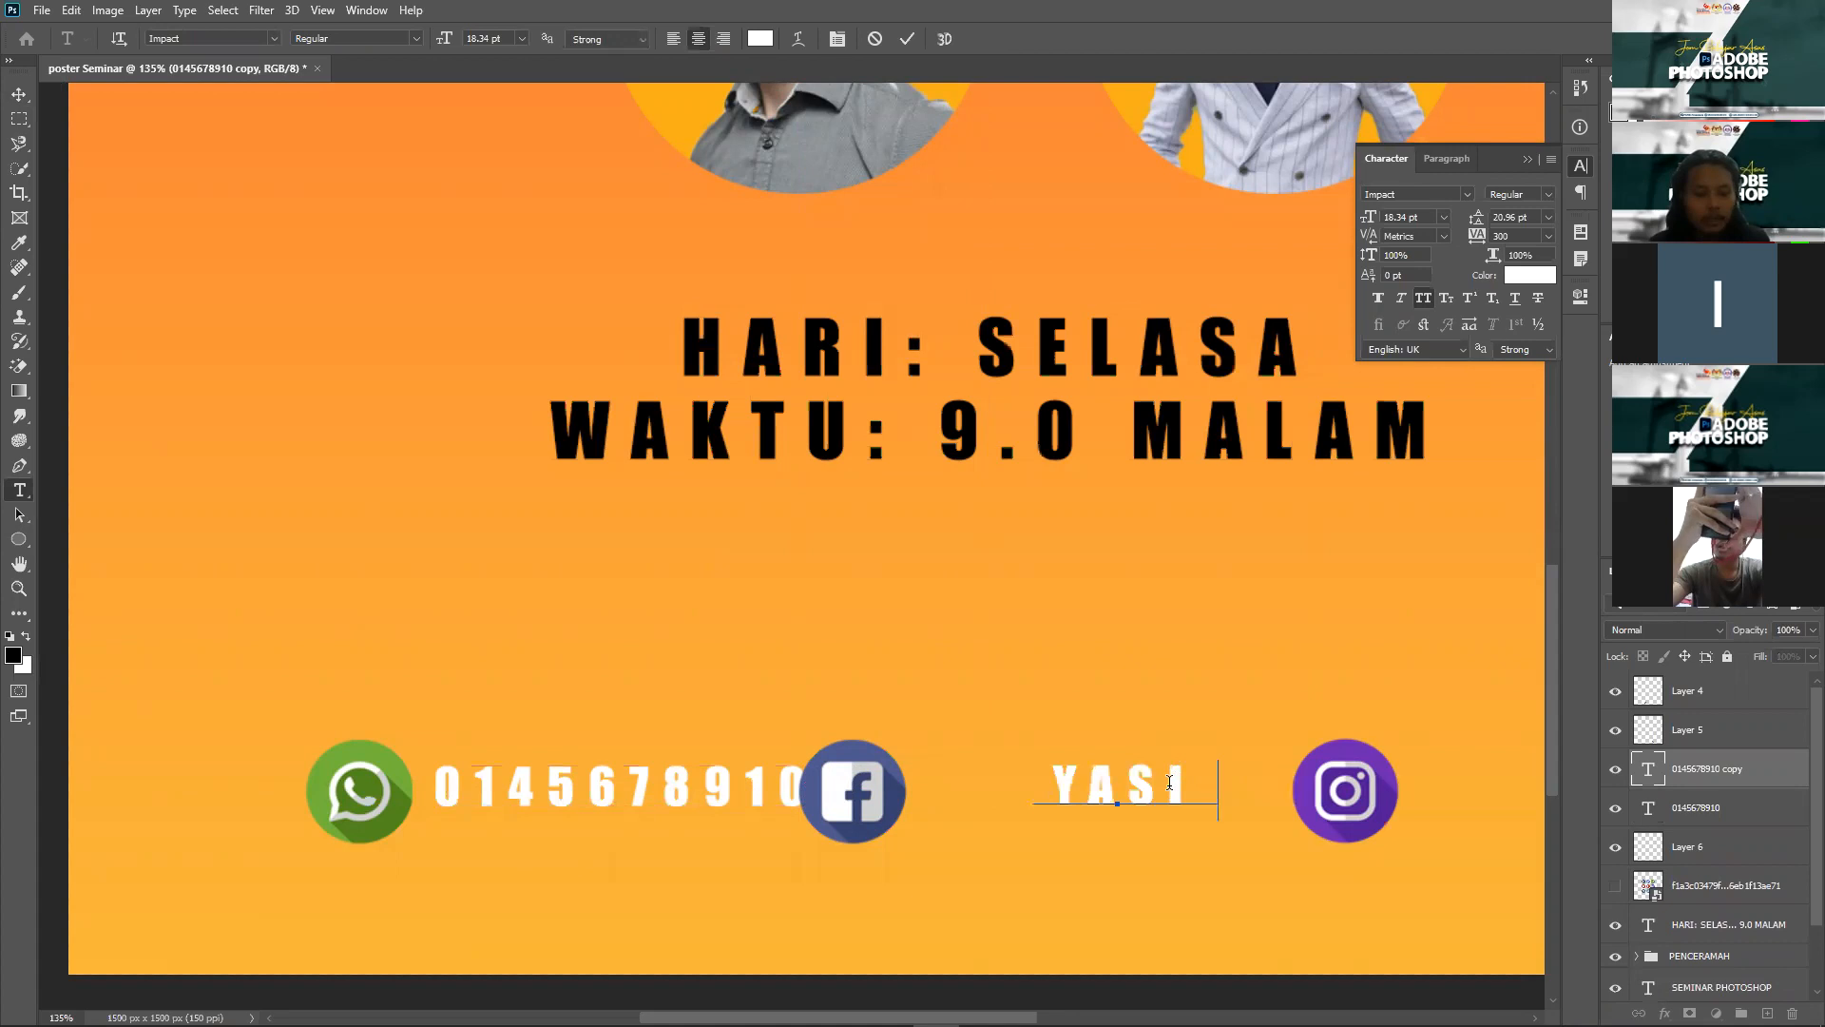
pyautogui.click(23, 96)
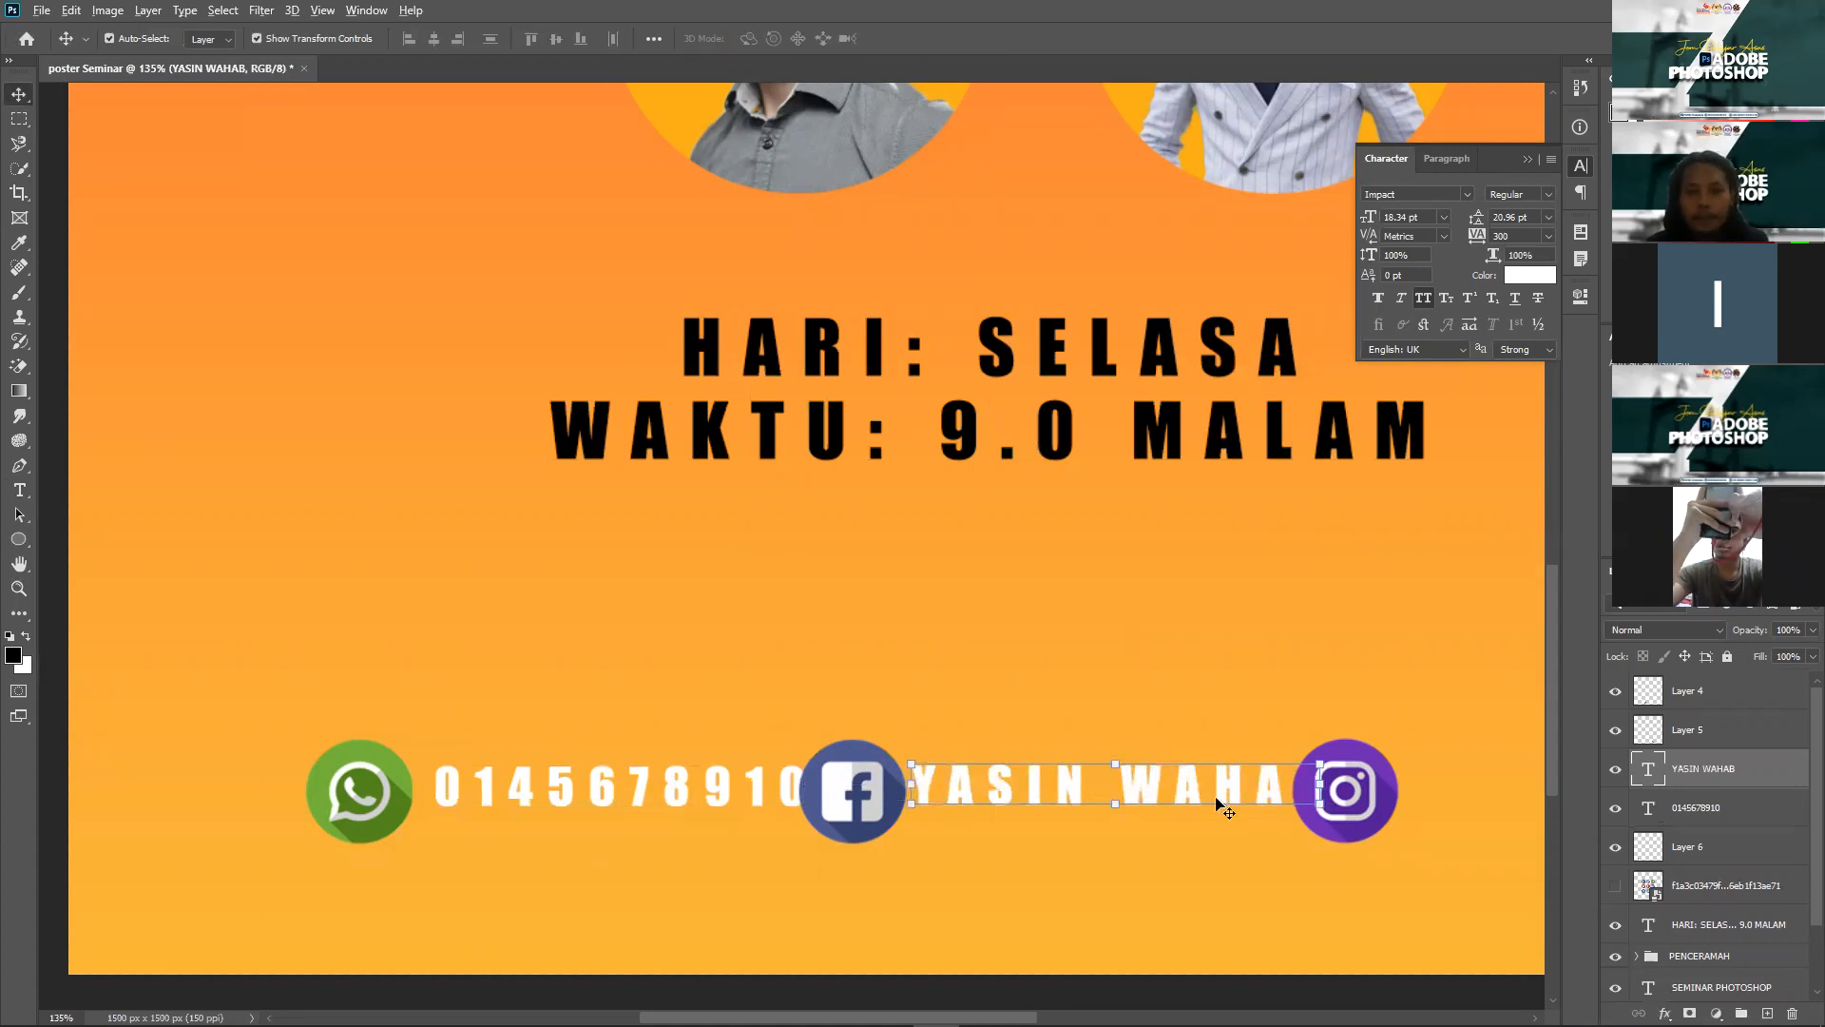
pyautogui.scroll(-3, 1215, 796)
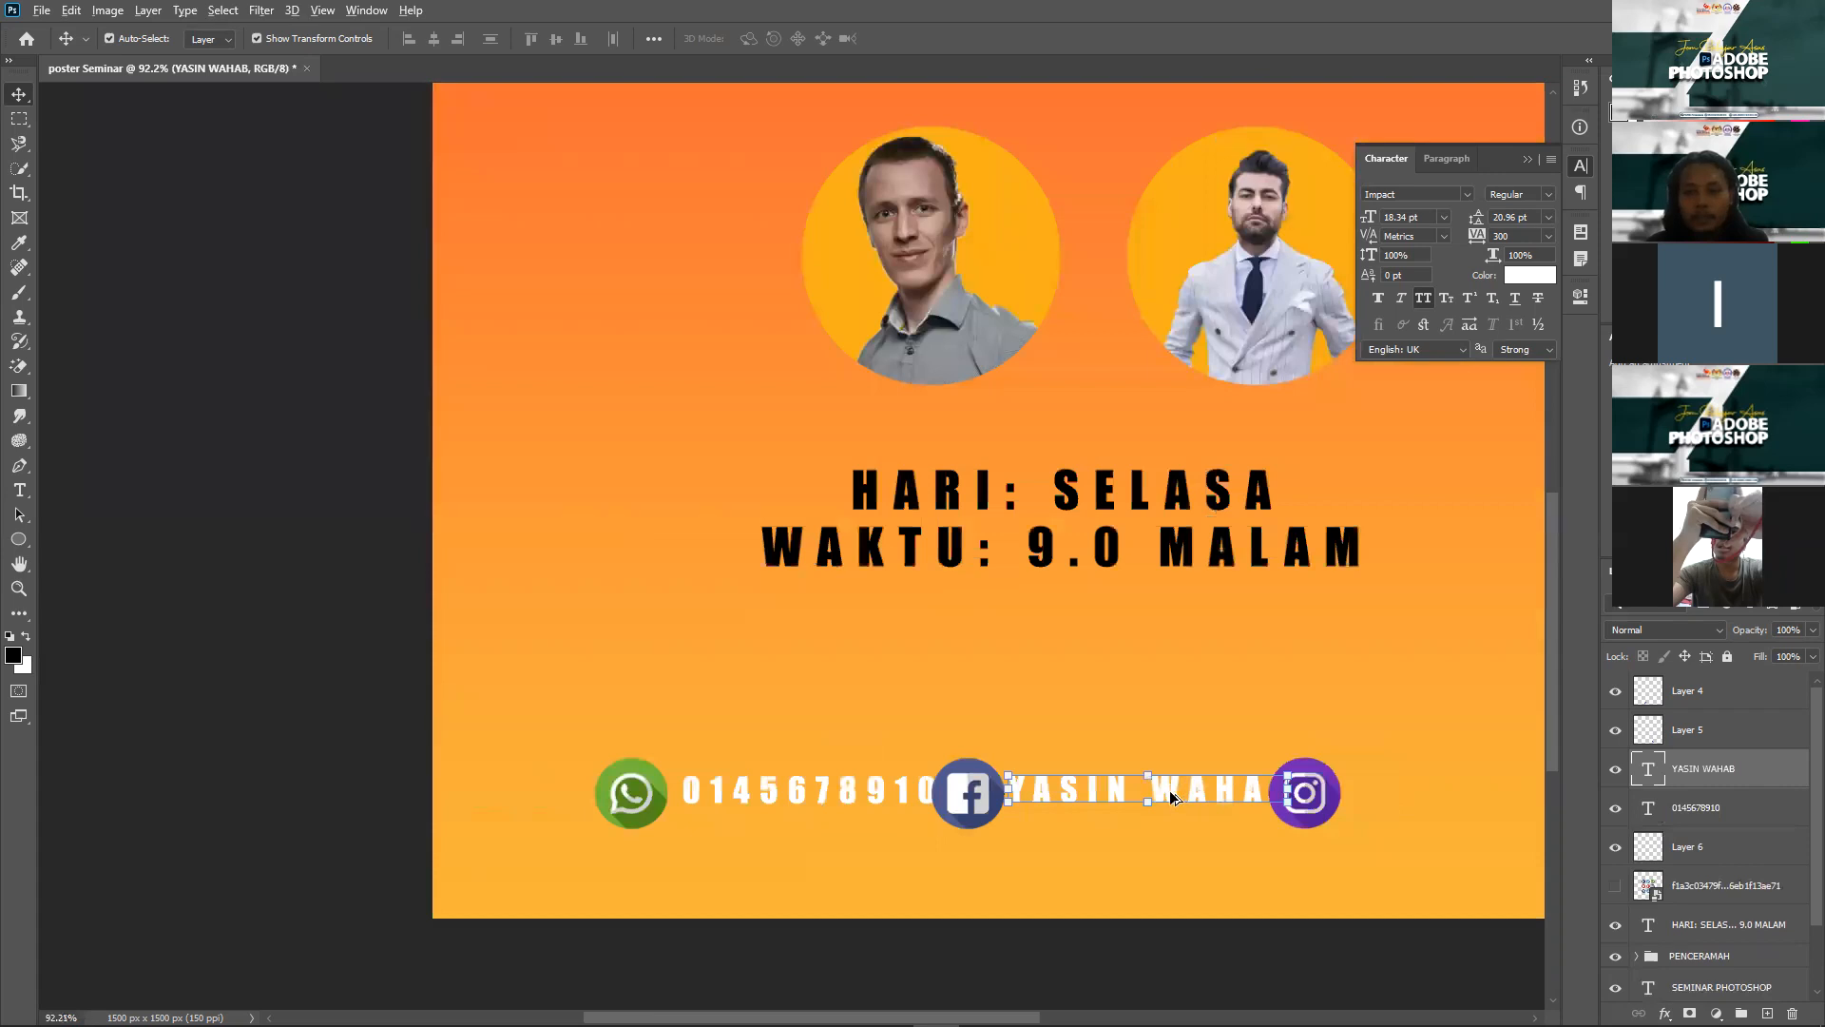
# Step: Duplicate the name text and position the copy after the Instagram icon
pyautogui.moveTo(1161, 788); pyautogui.dragTo(1476, 791)
pyautogui.moveTo(1387, 839); pyautogui.dragTo(1387, 839)
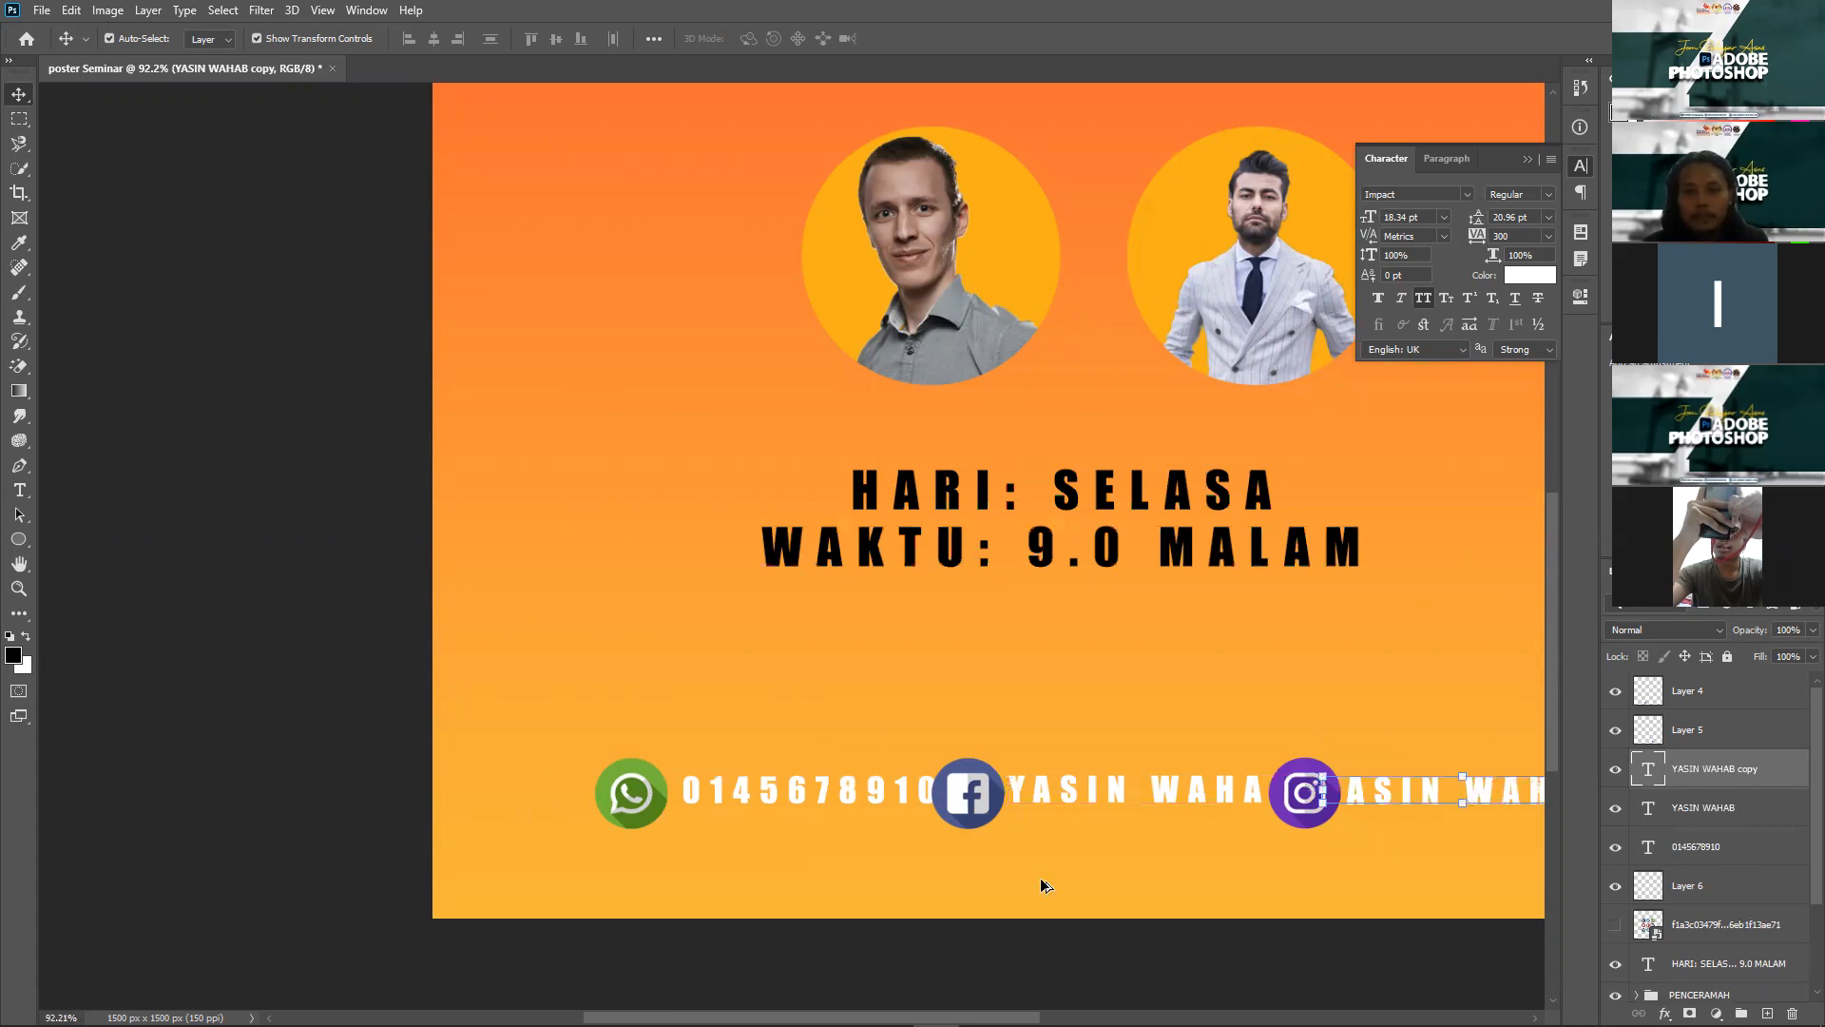
pyautogui.scroll(3, 1046, 886)
pyautogui.scroll(2, 897, 808)
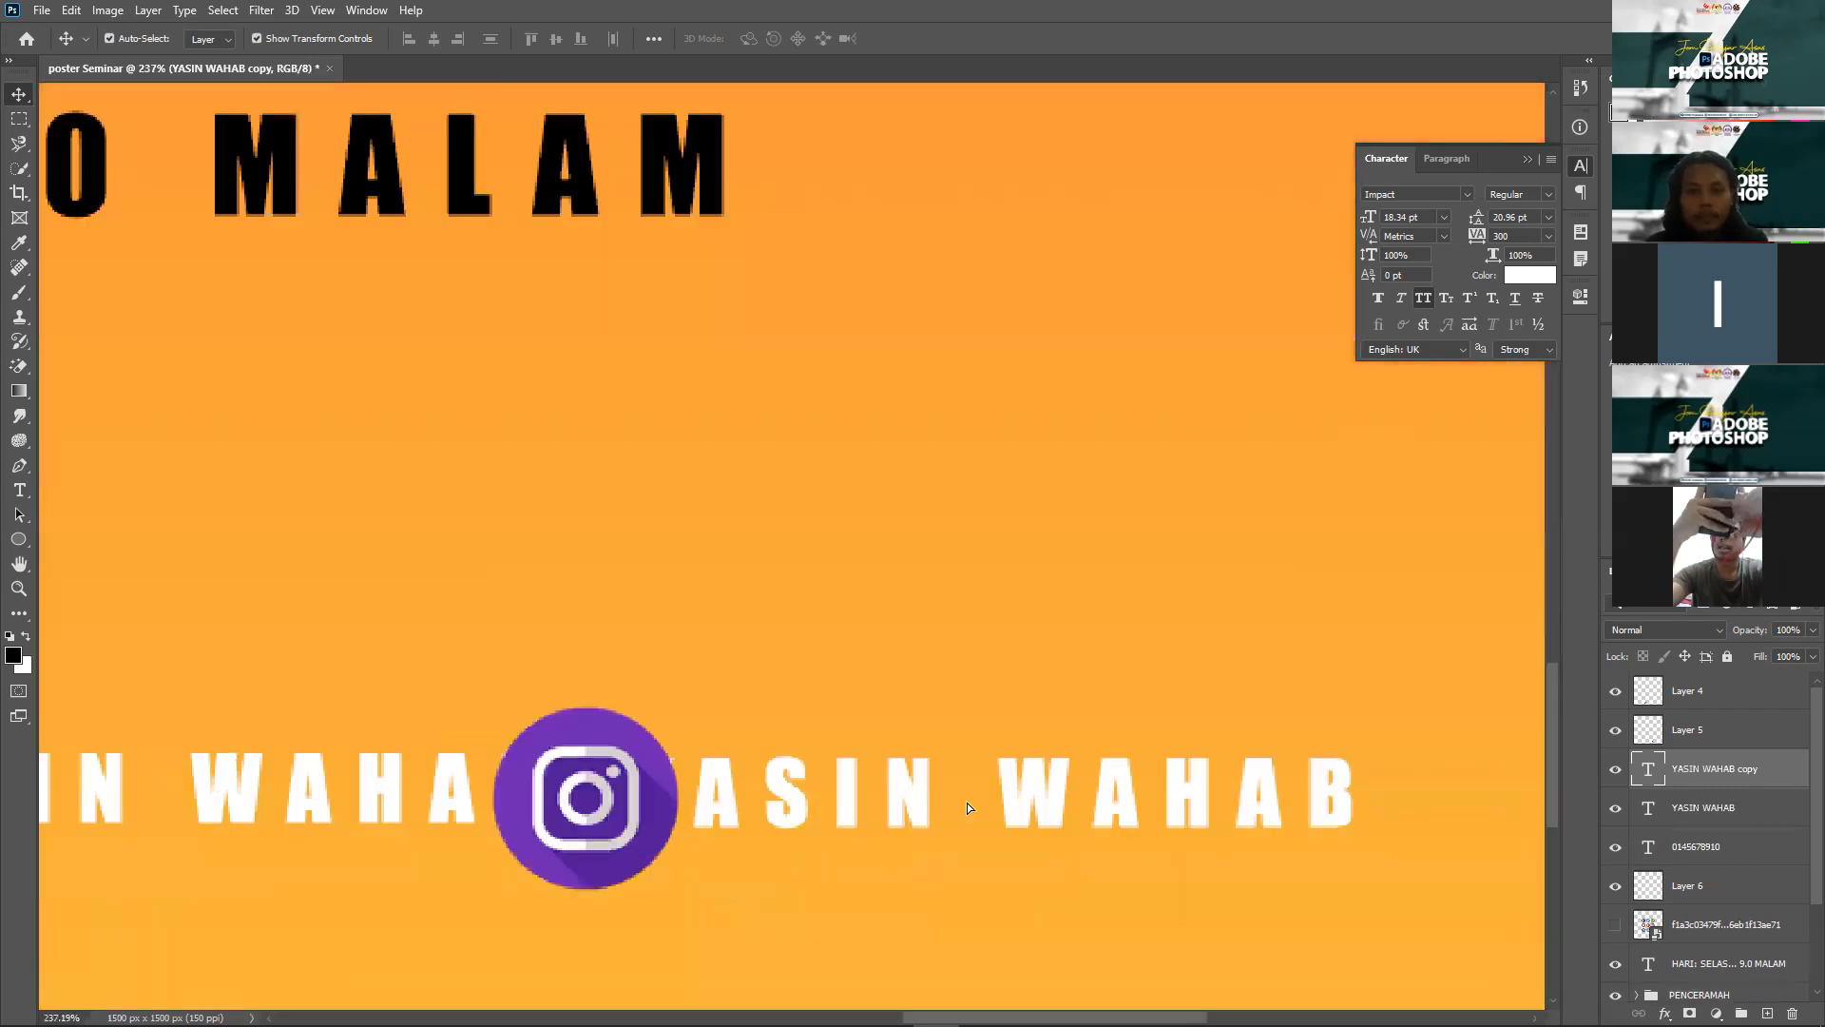
pyautogui.moveTo(911, 799); pyautogui.dragTo(967, 806)
pyautogui.moveTo(818, 781); pyautogui.dragTo(817, 781)
# Step: Edit the Instagram copy into an @ handle with an underscore instead of a space
pyautogui.press('t')
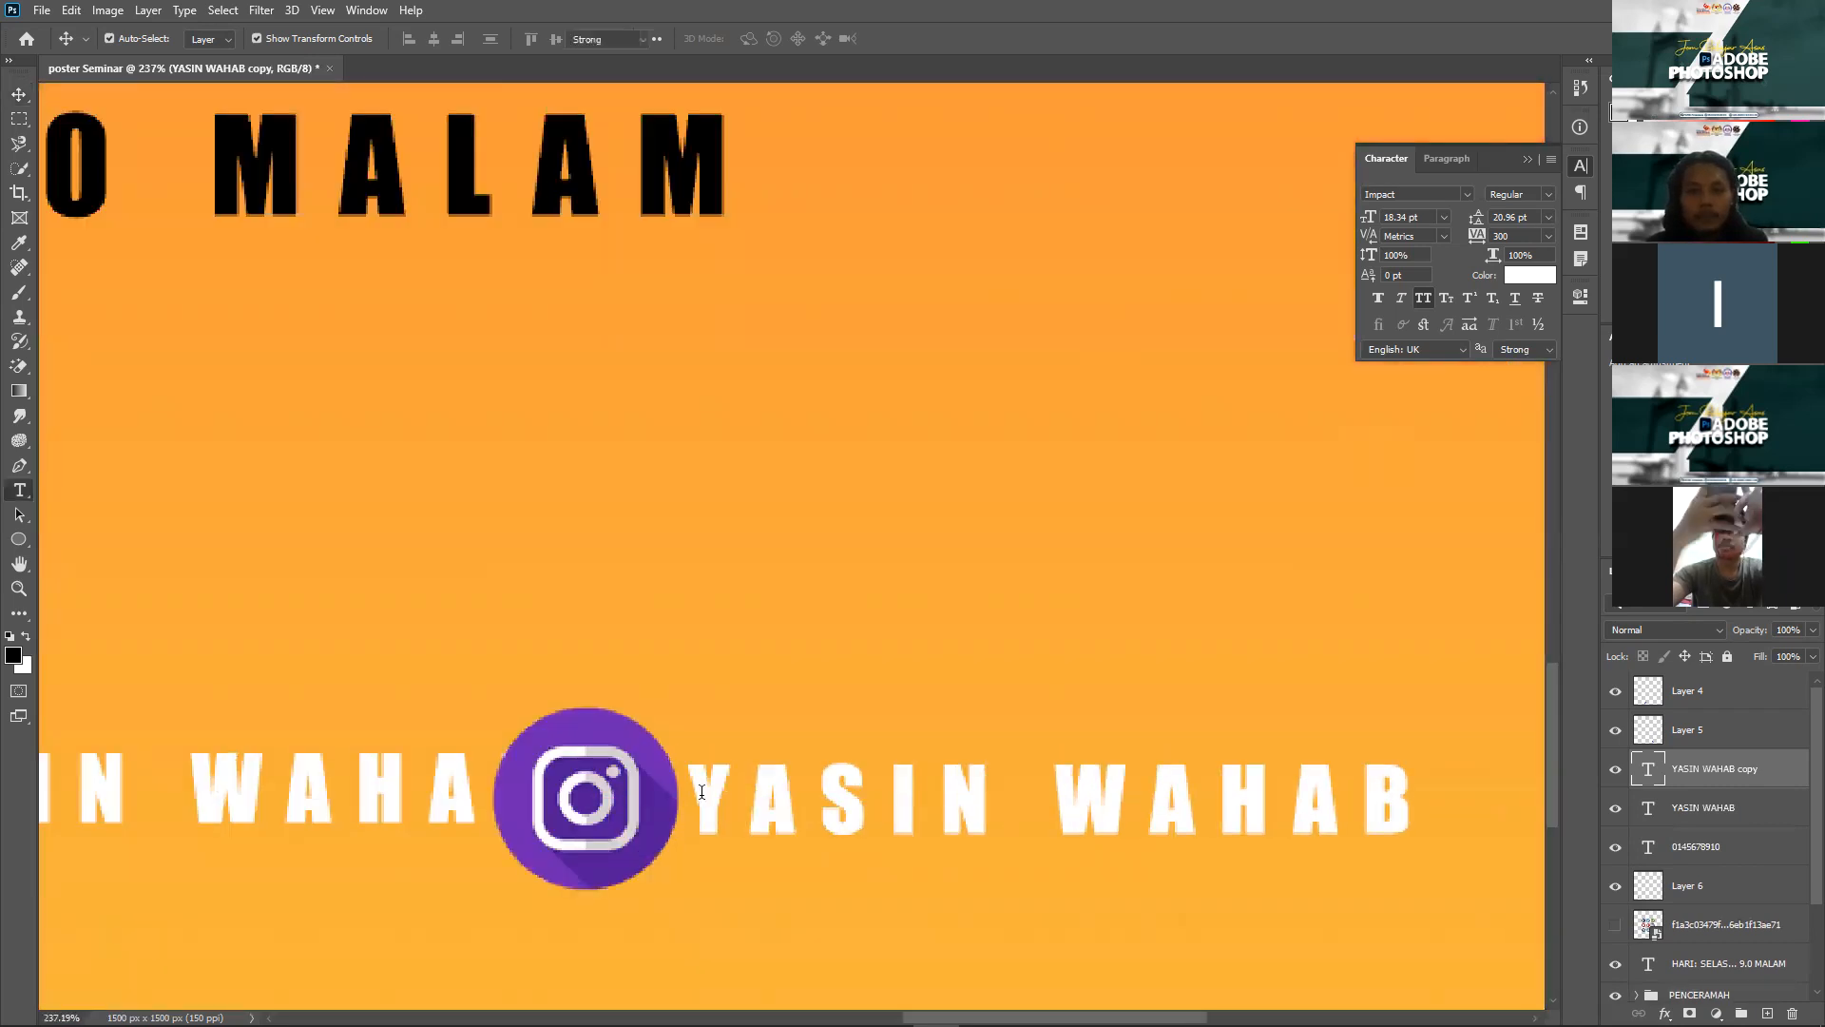
pyautogui.doubleClick(848, 789)
pyautogui.click(848, 787)
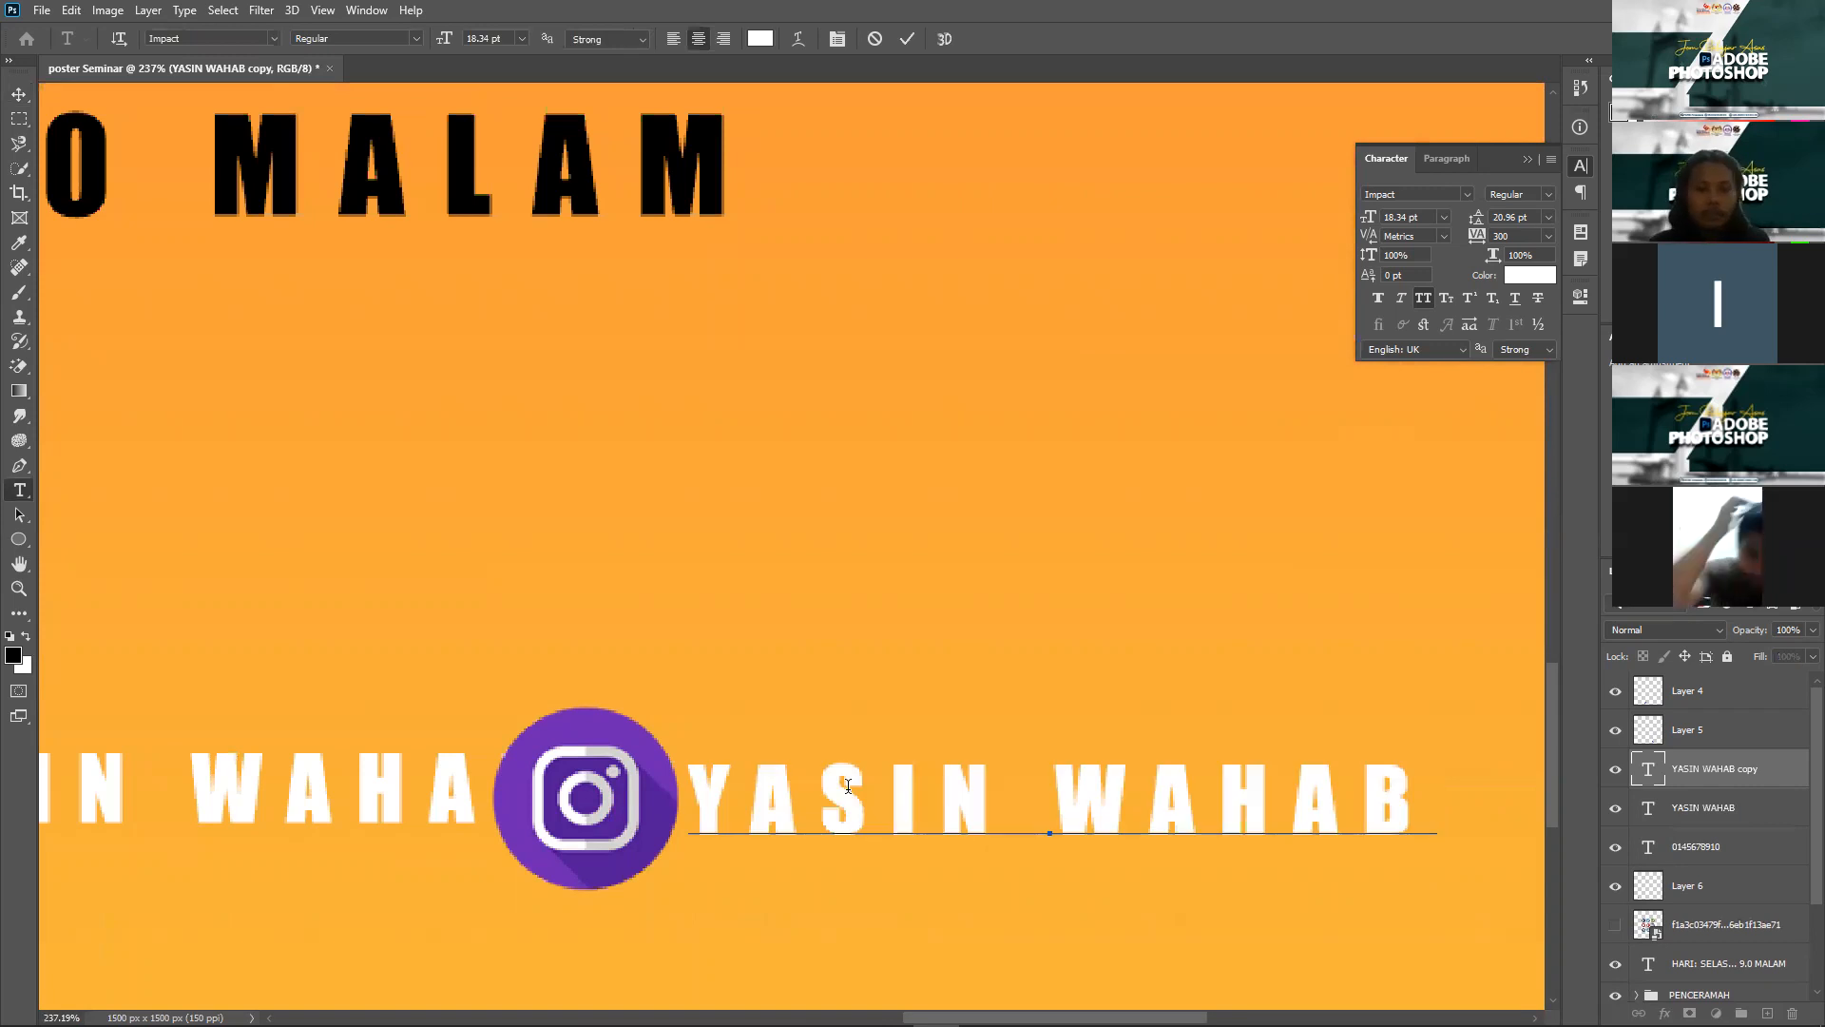
pyautogui.write('@')
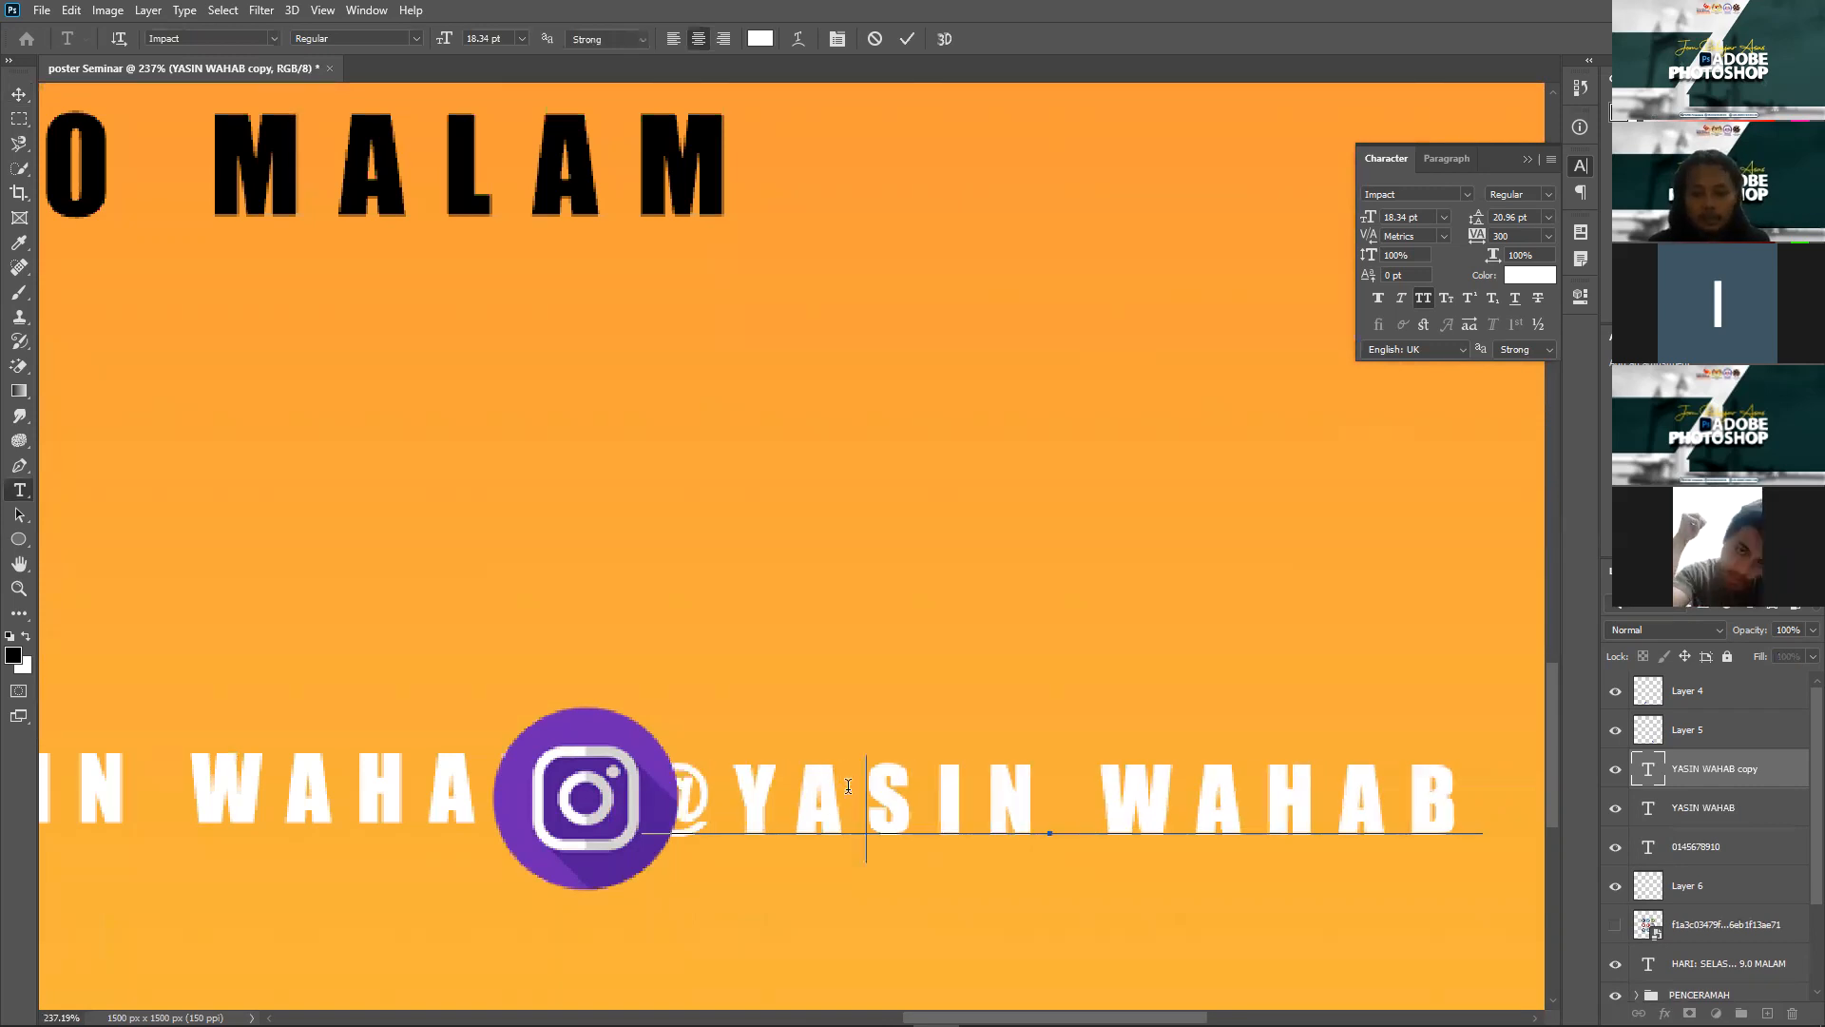
pyautogui.press('End')
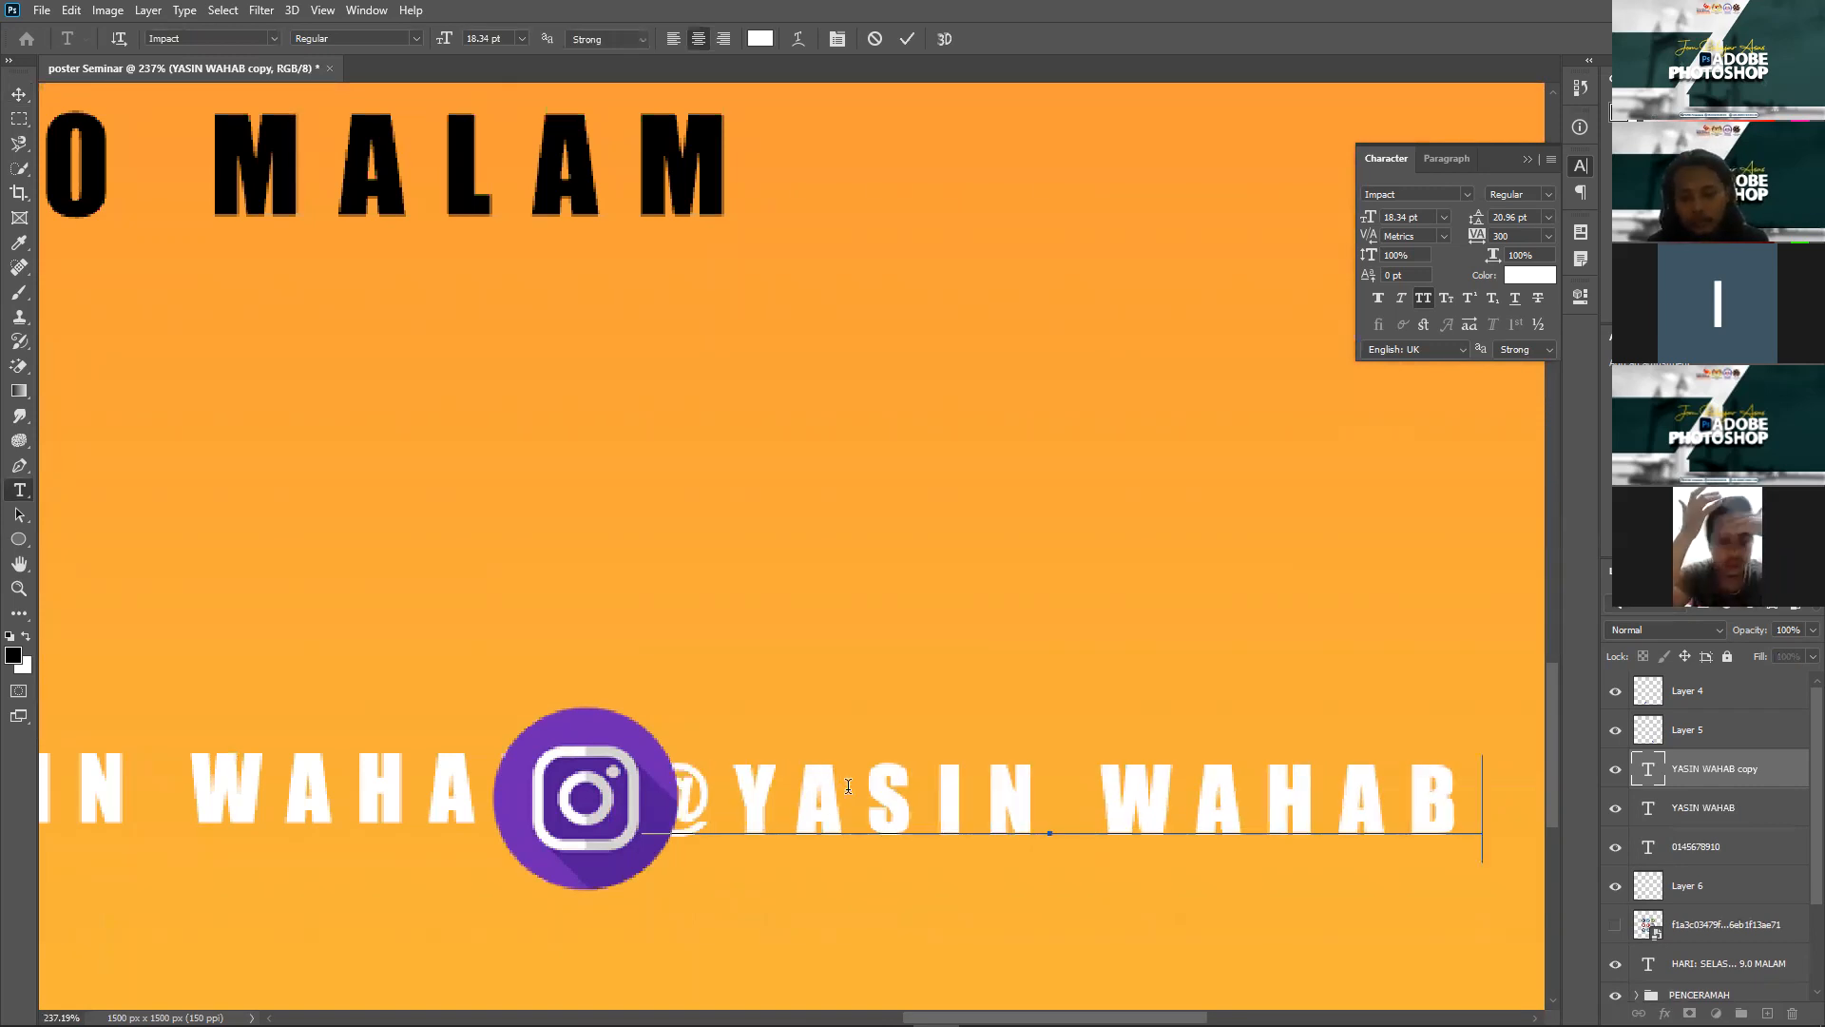
pyautogui.write('_')
pyautogui.press('Left')
pyautogui.press('Left')
pyautogui.press('Left')
pyautogui.press('Left')
pyautogui.press('Left')
pyautogui.press('Left')
pyautogui.press('Left')
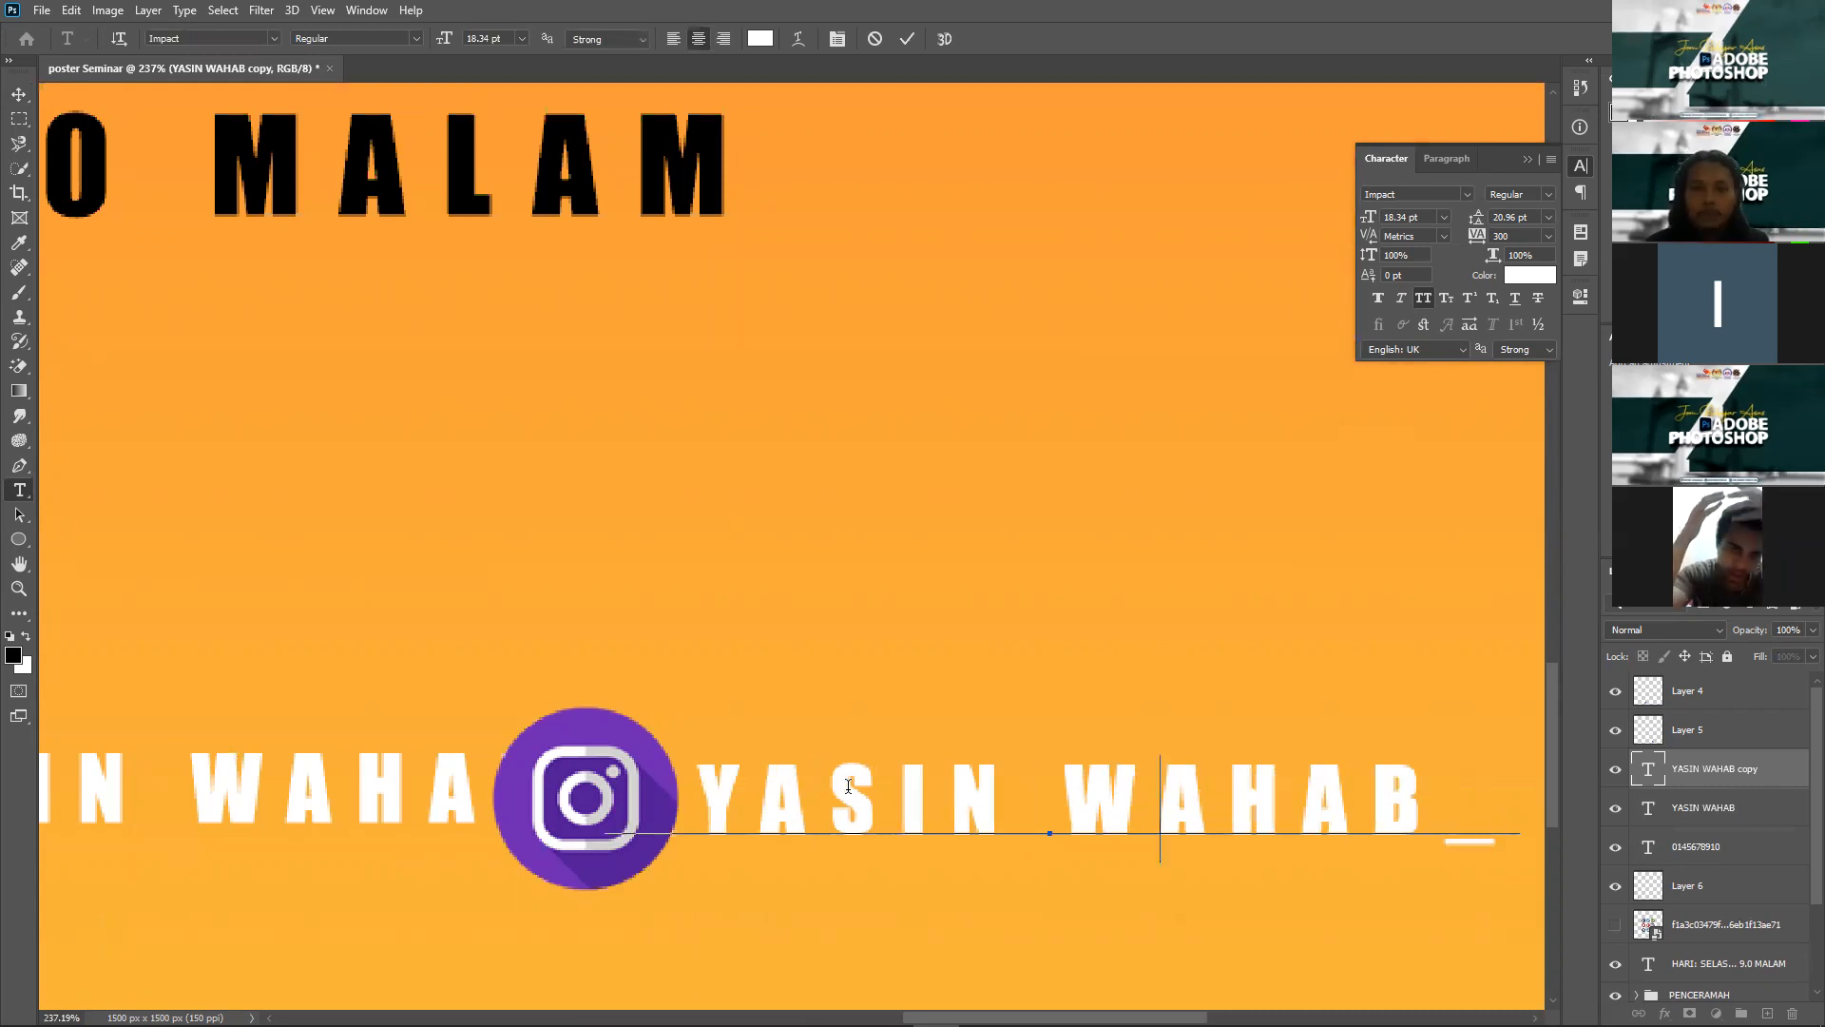
pyautogui.press('Delete')
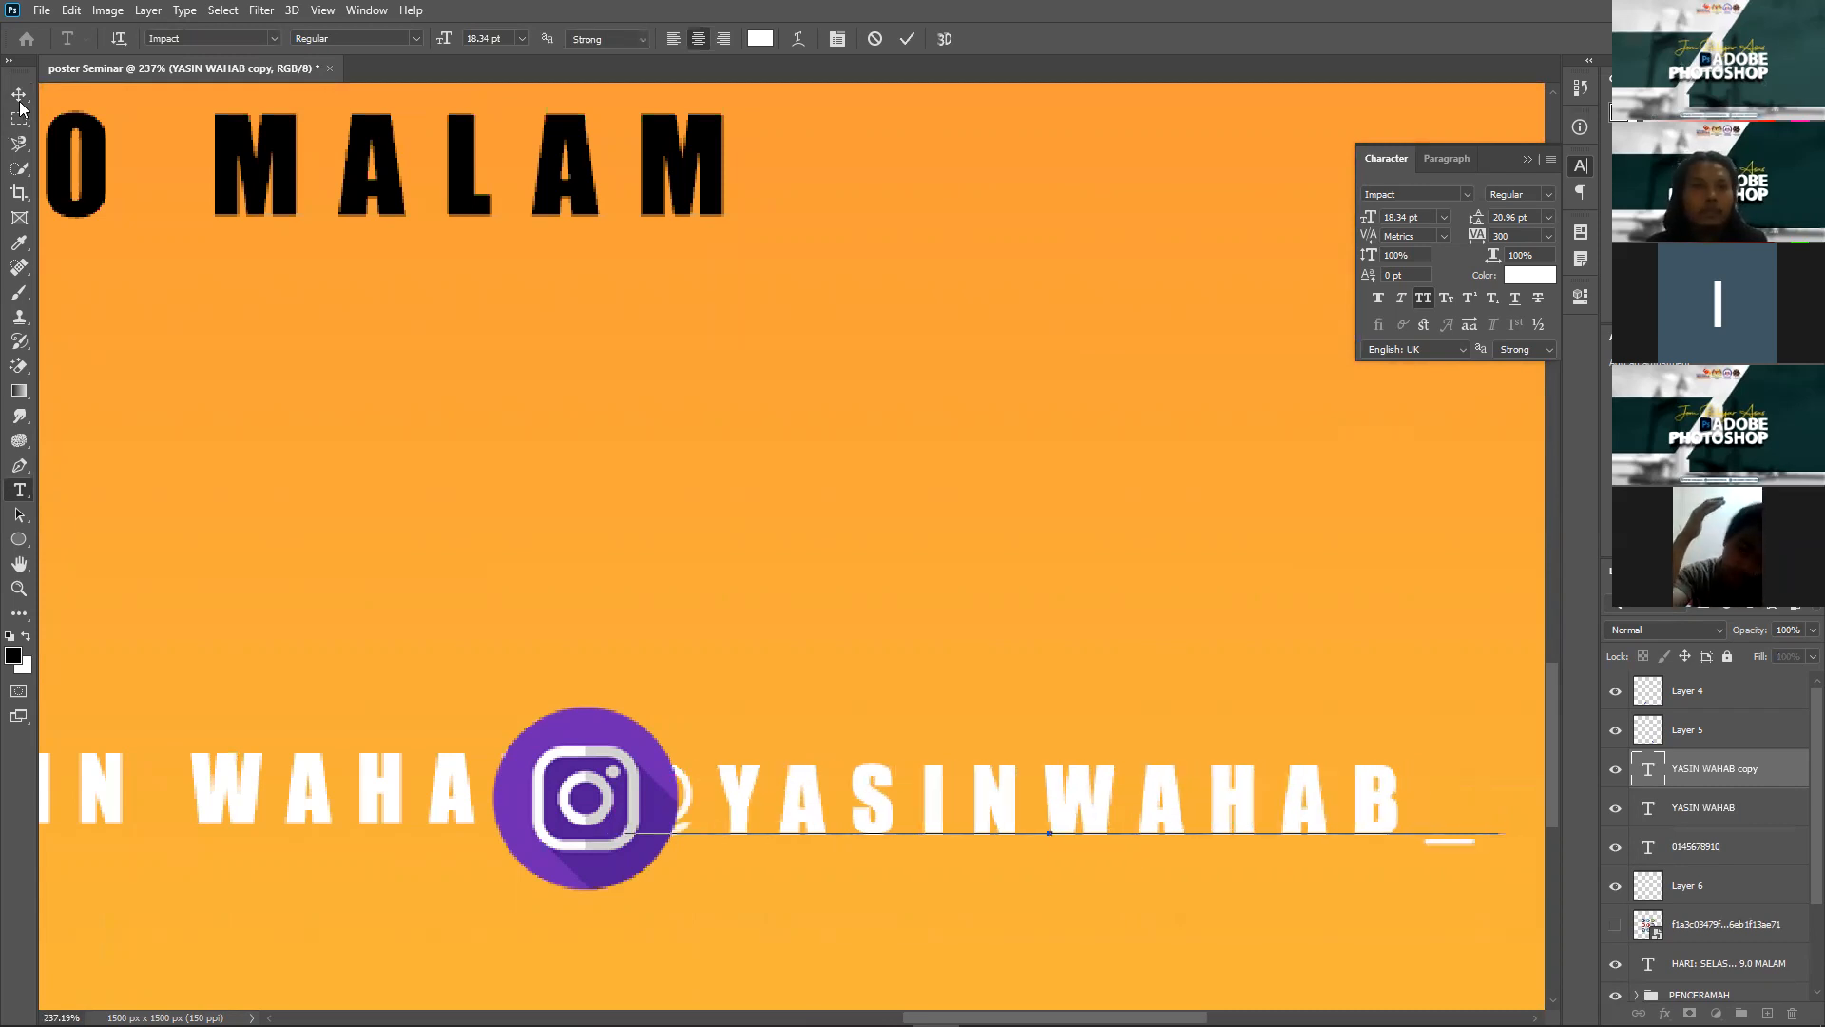
pyautogui.hotkey('ctrl', 'Return')
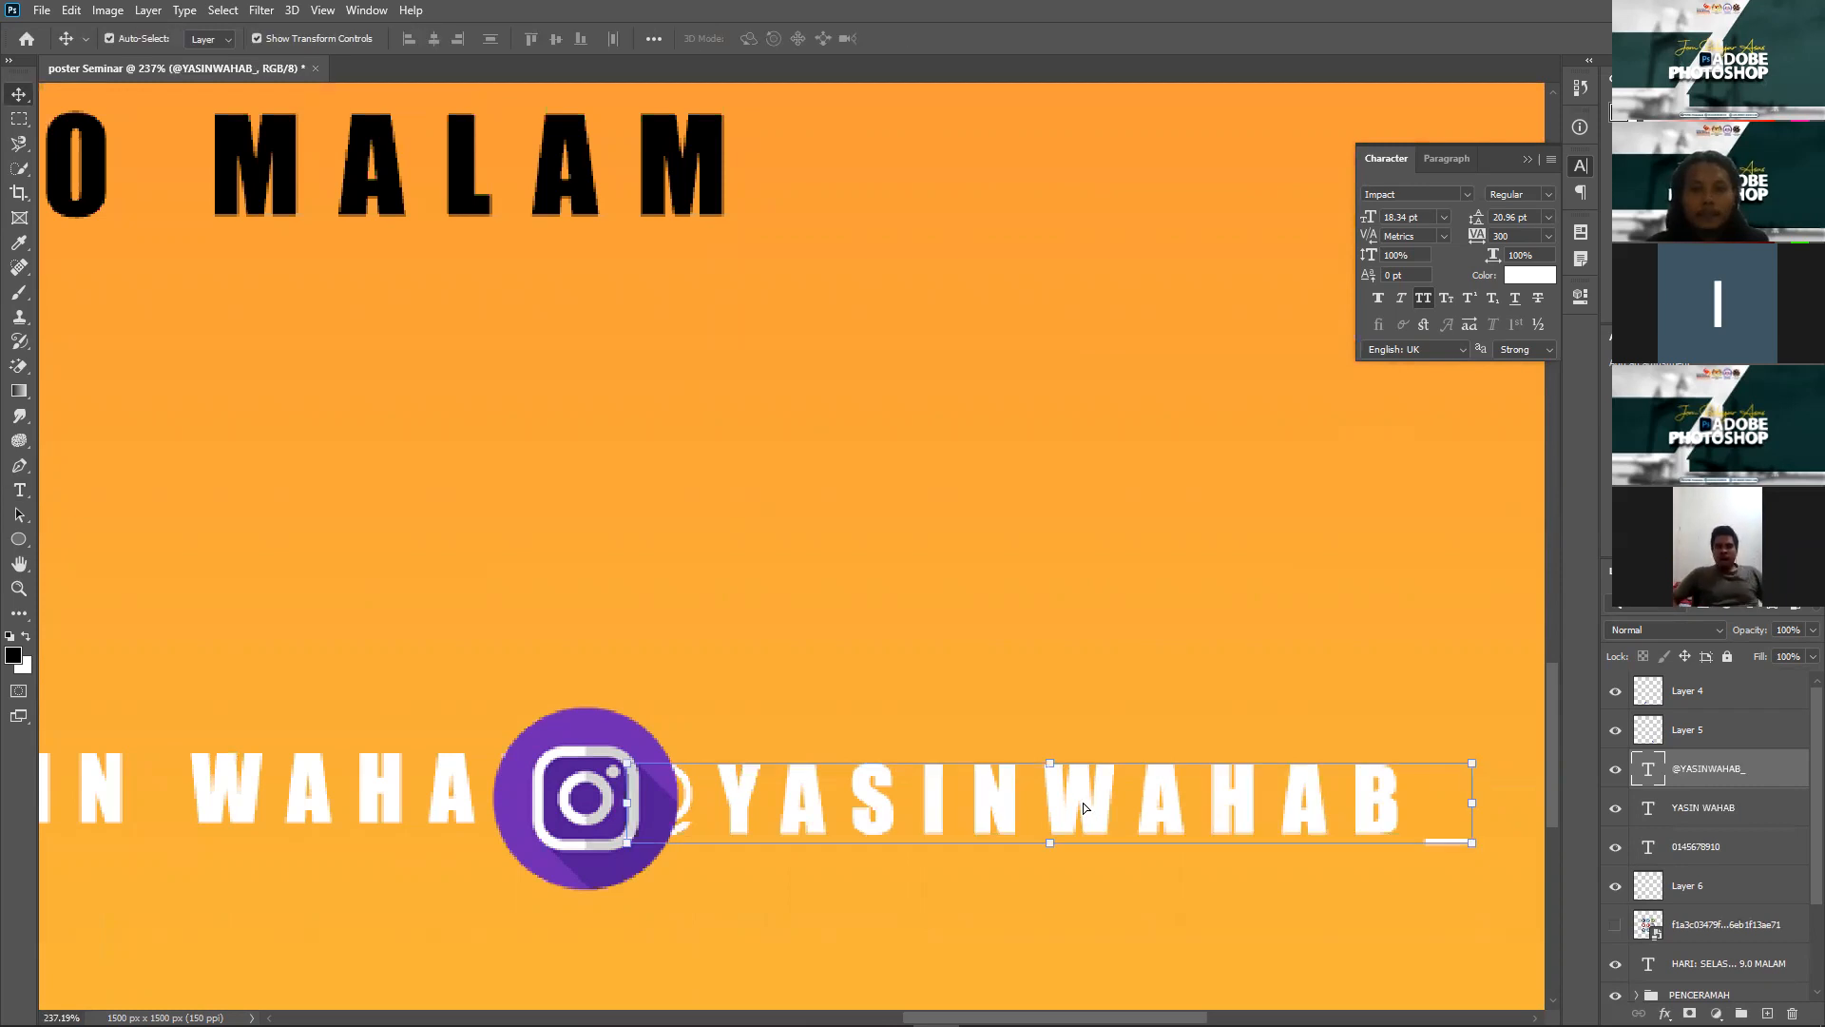
pyautogui.moveTo(997, 811); pyautogui.dragTo(1082, 800)
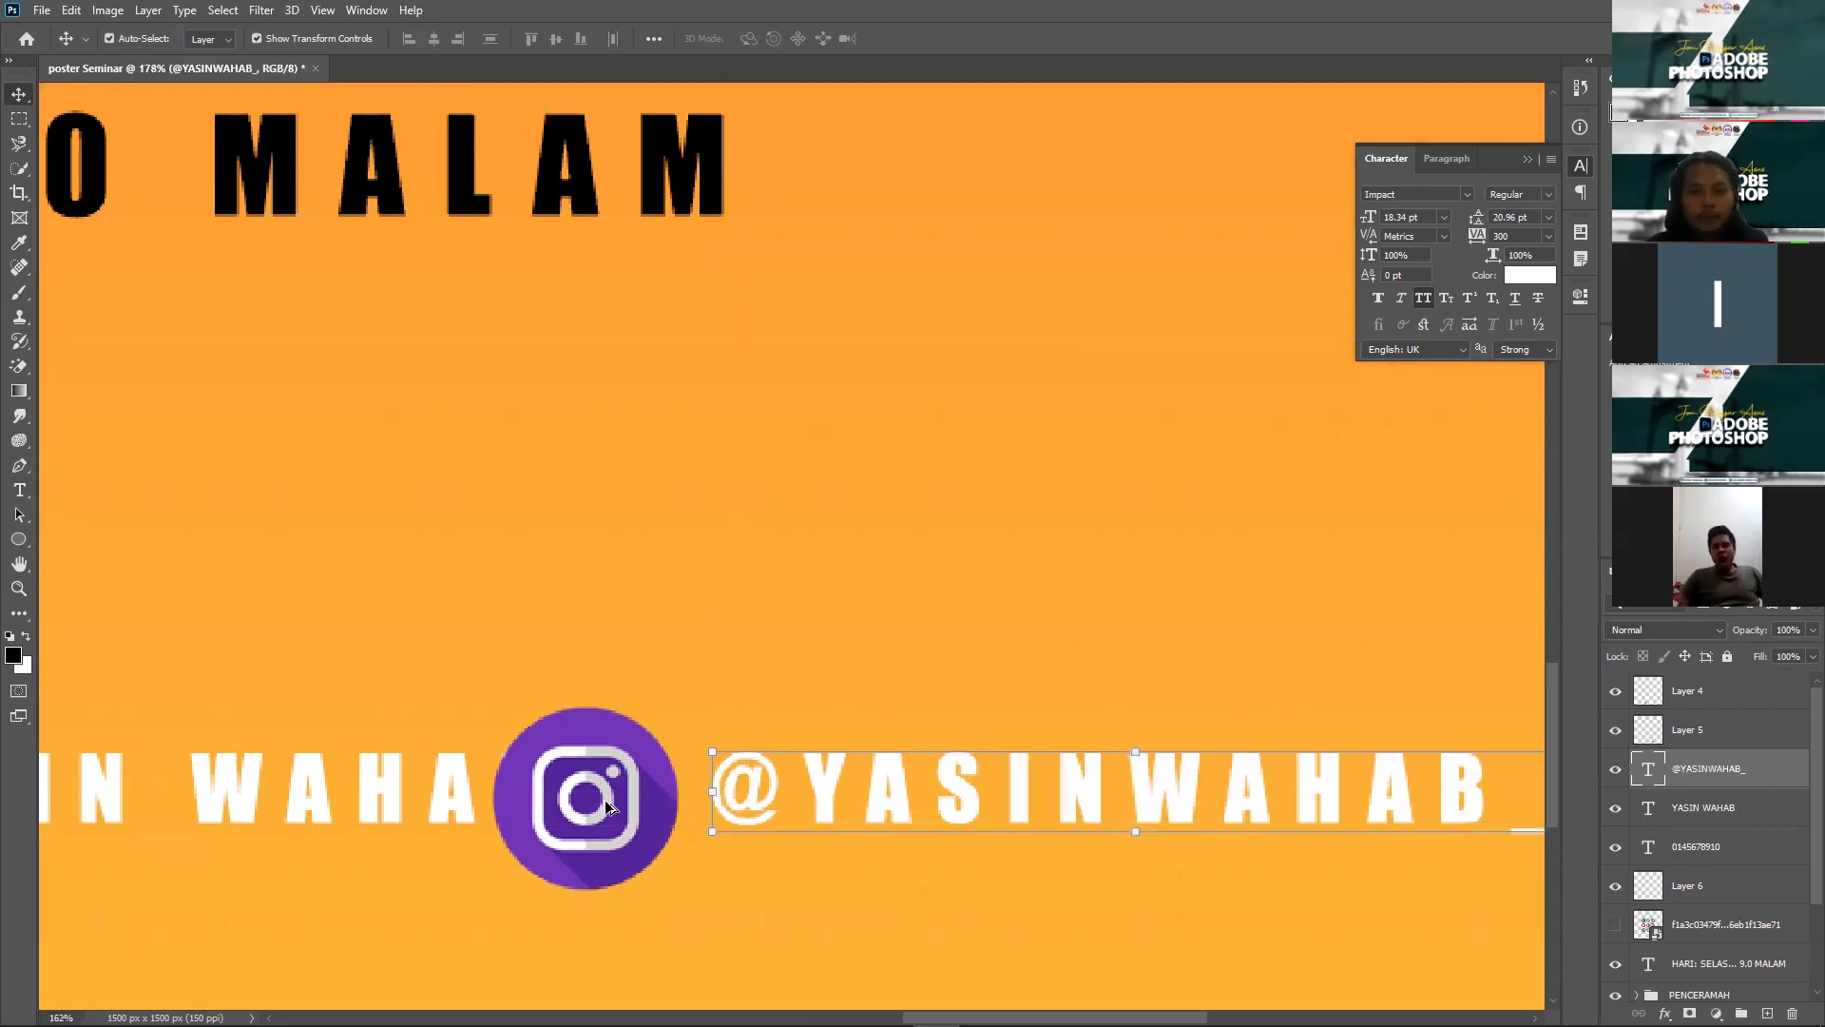
pyautogui.scroll(-10, 605, 801)
# Step: Shift the WhatsApp and Facebook contact groups left to even out the row spacing
pyautogui.scroll(-2, 639, 899)
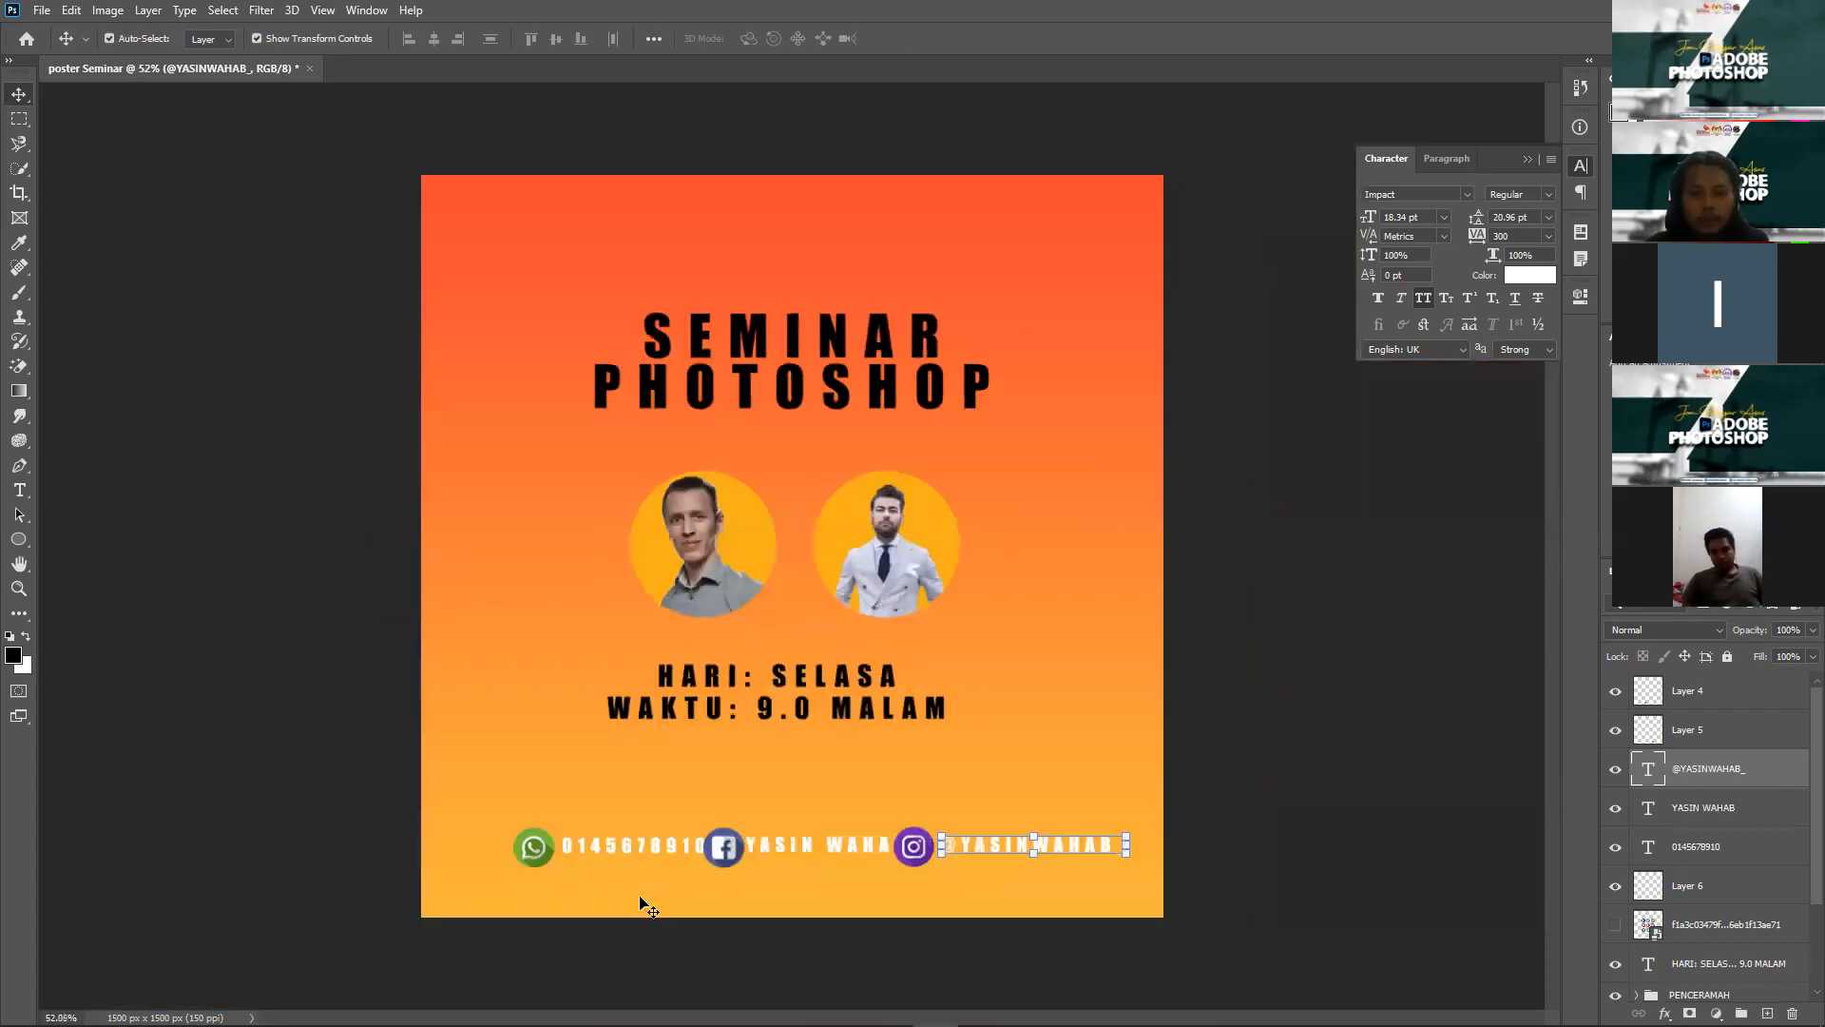
pyautogui.scroll(3, 608, 937)
pyautogui.click(585, 927)
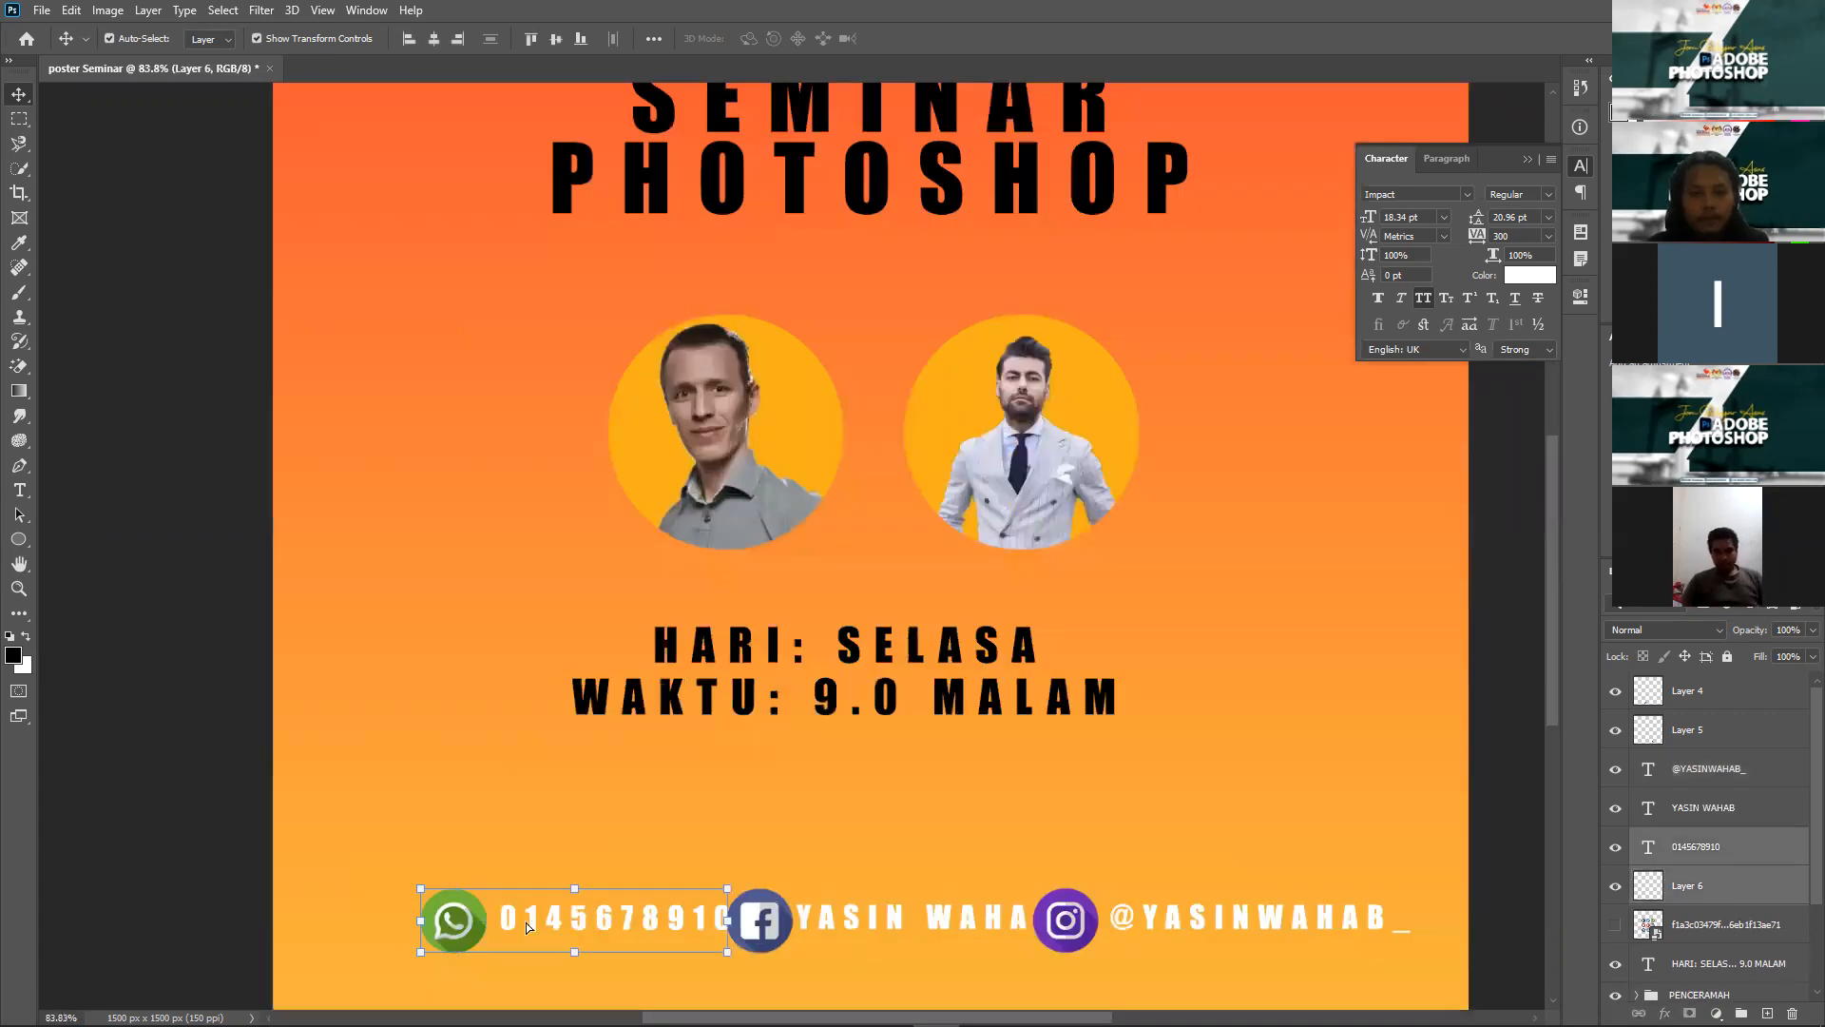
pyautogui.moveTo(516, 928); pyautogui.dragTo(696, 929)
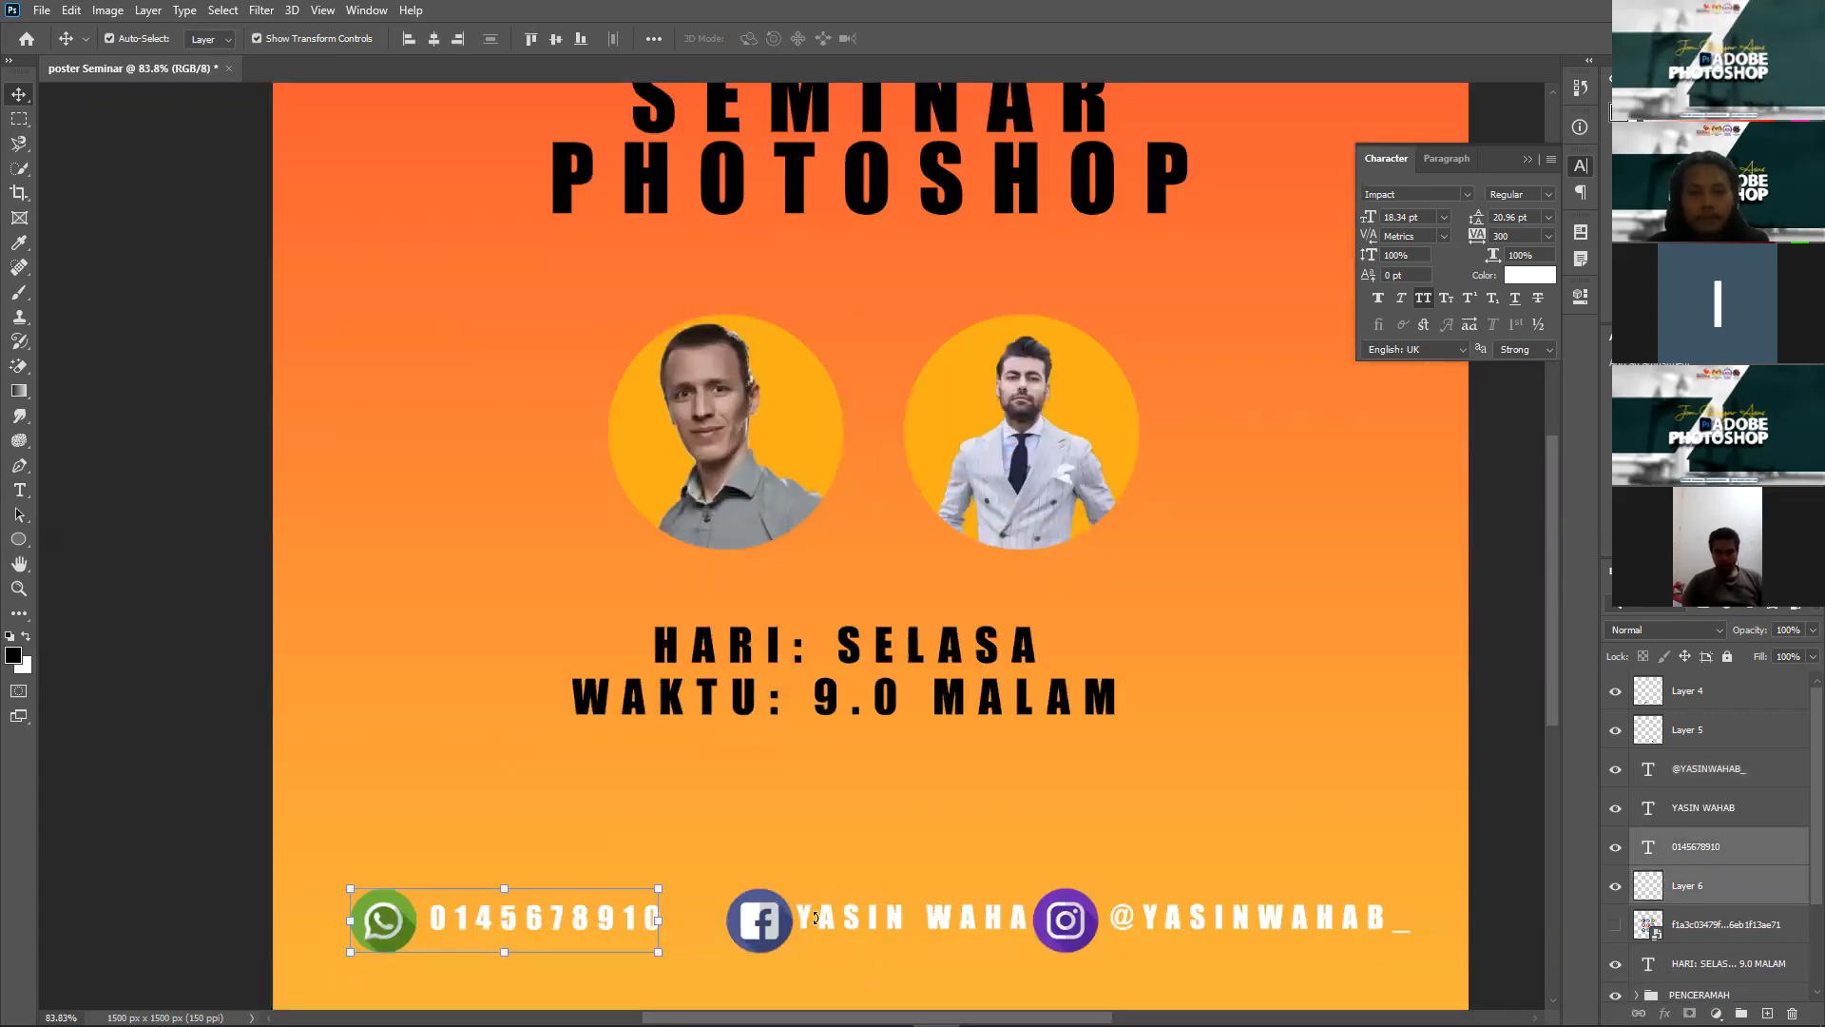
pyautogui.click(782, 921)
pyautogui.keyDown('shift'); pyautogui.click(853, 920); pyautogui.keyUp('shift')
pyautogui.moveTo(853, 920); pyautogui.dragTo(819, 922)
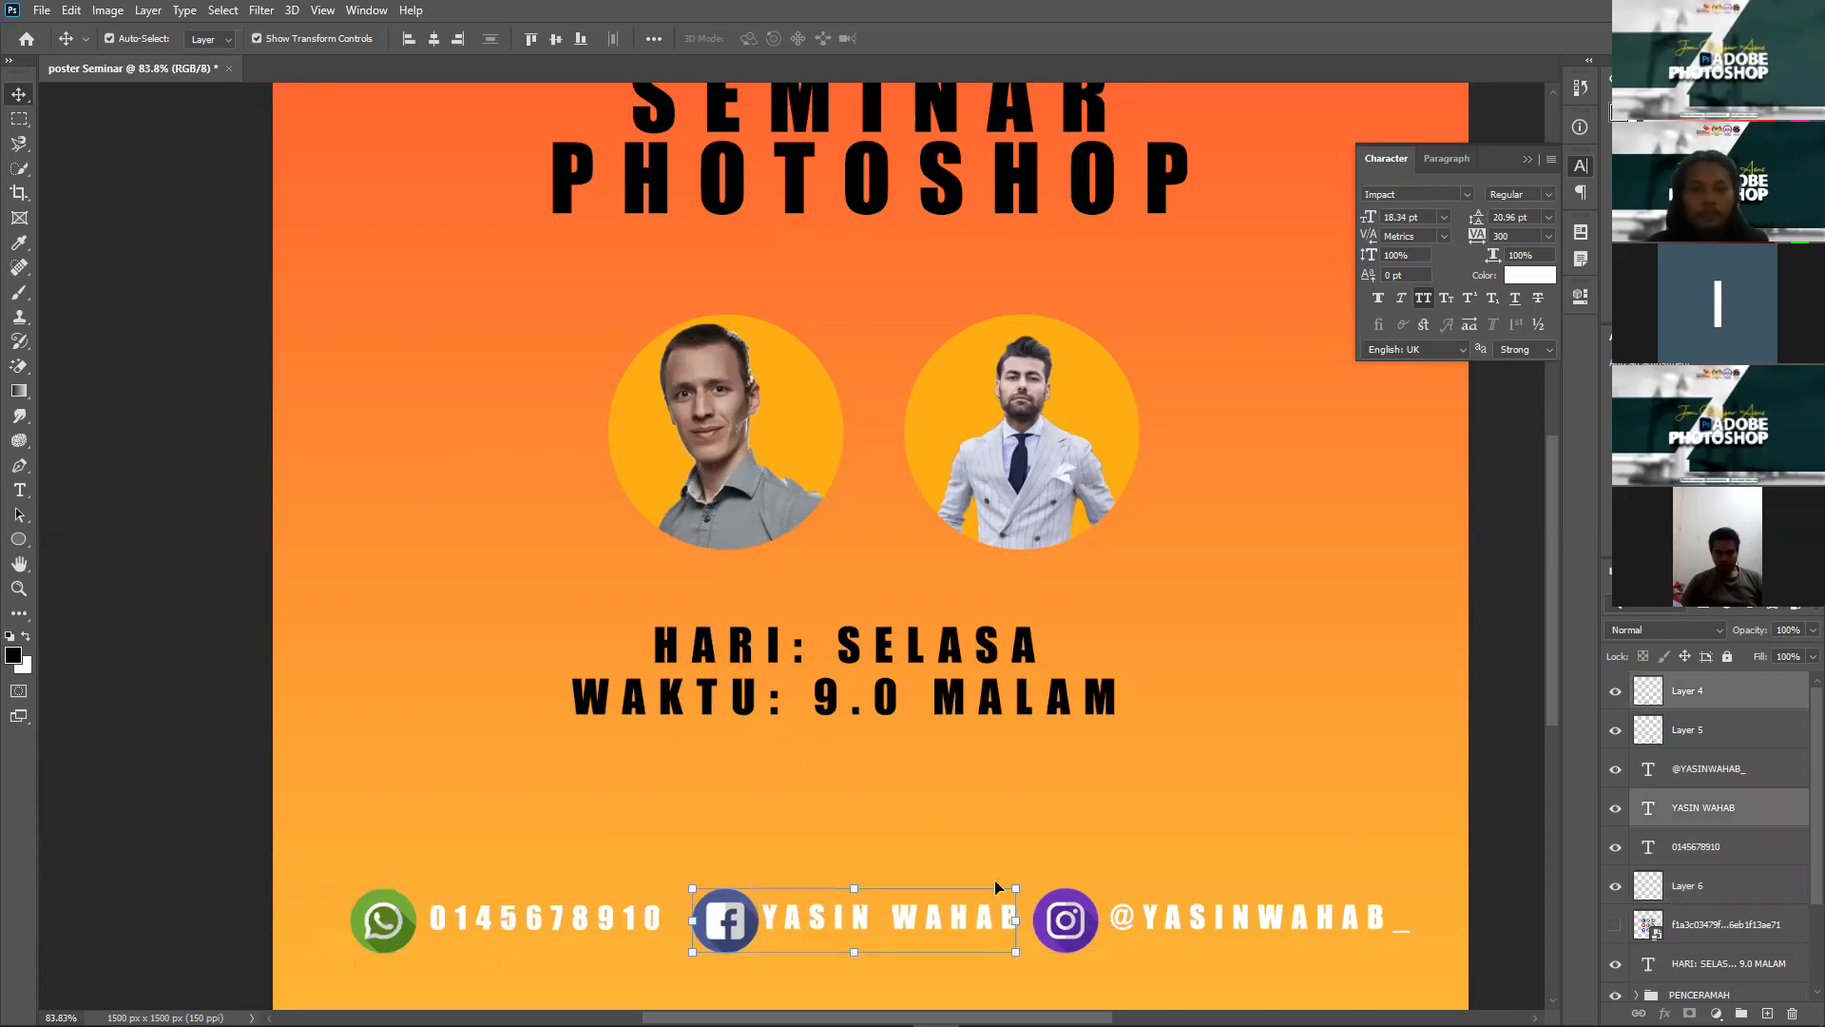
# Step: Scale the whole contact row down and centre it along the poster's bottom edge
pyautogui.keyDown('shift'); pyautogui.click(415, 929); pyautogui.keyUp('shift')
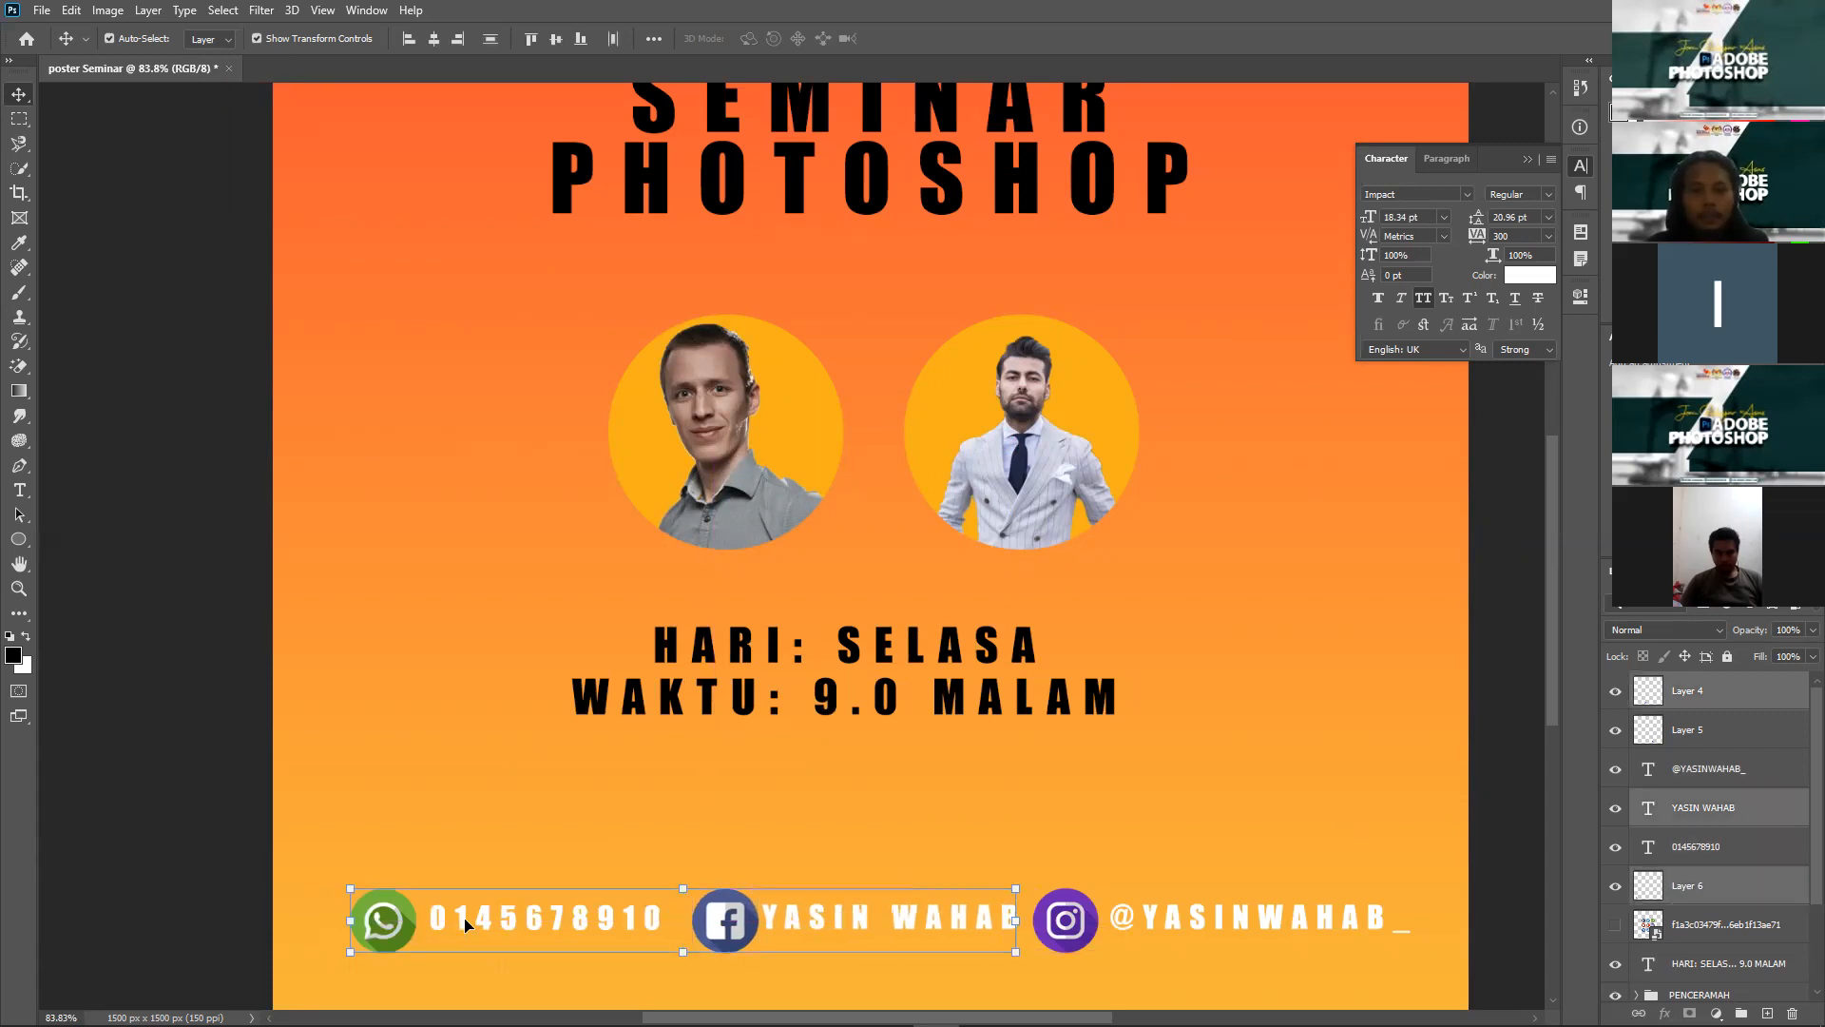
pyautogui.keyDown('shift'); pyautogui.click(466, 924); pyautogui.keyUp('shift')
pyautogui.keyDown('shift'); pyautogui.click(1082, 922); pyautogui.keyUp('shift')
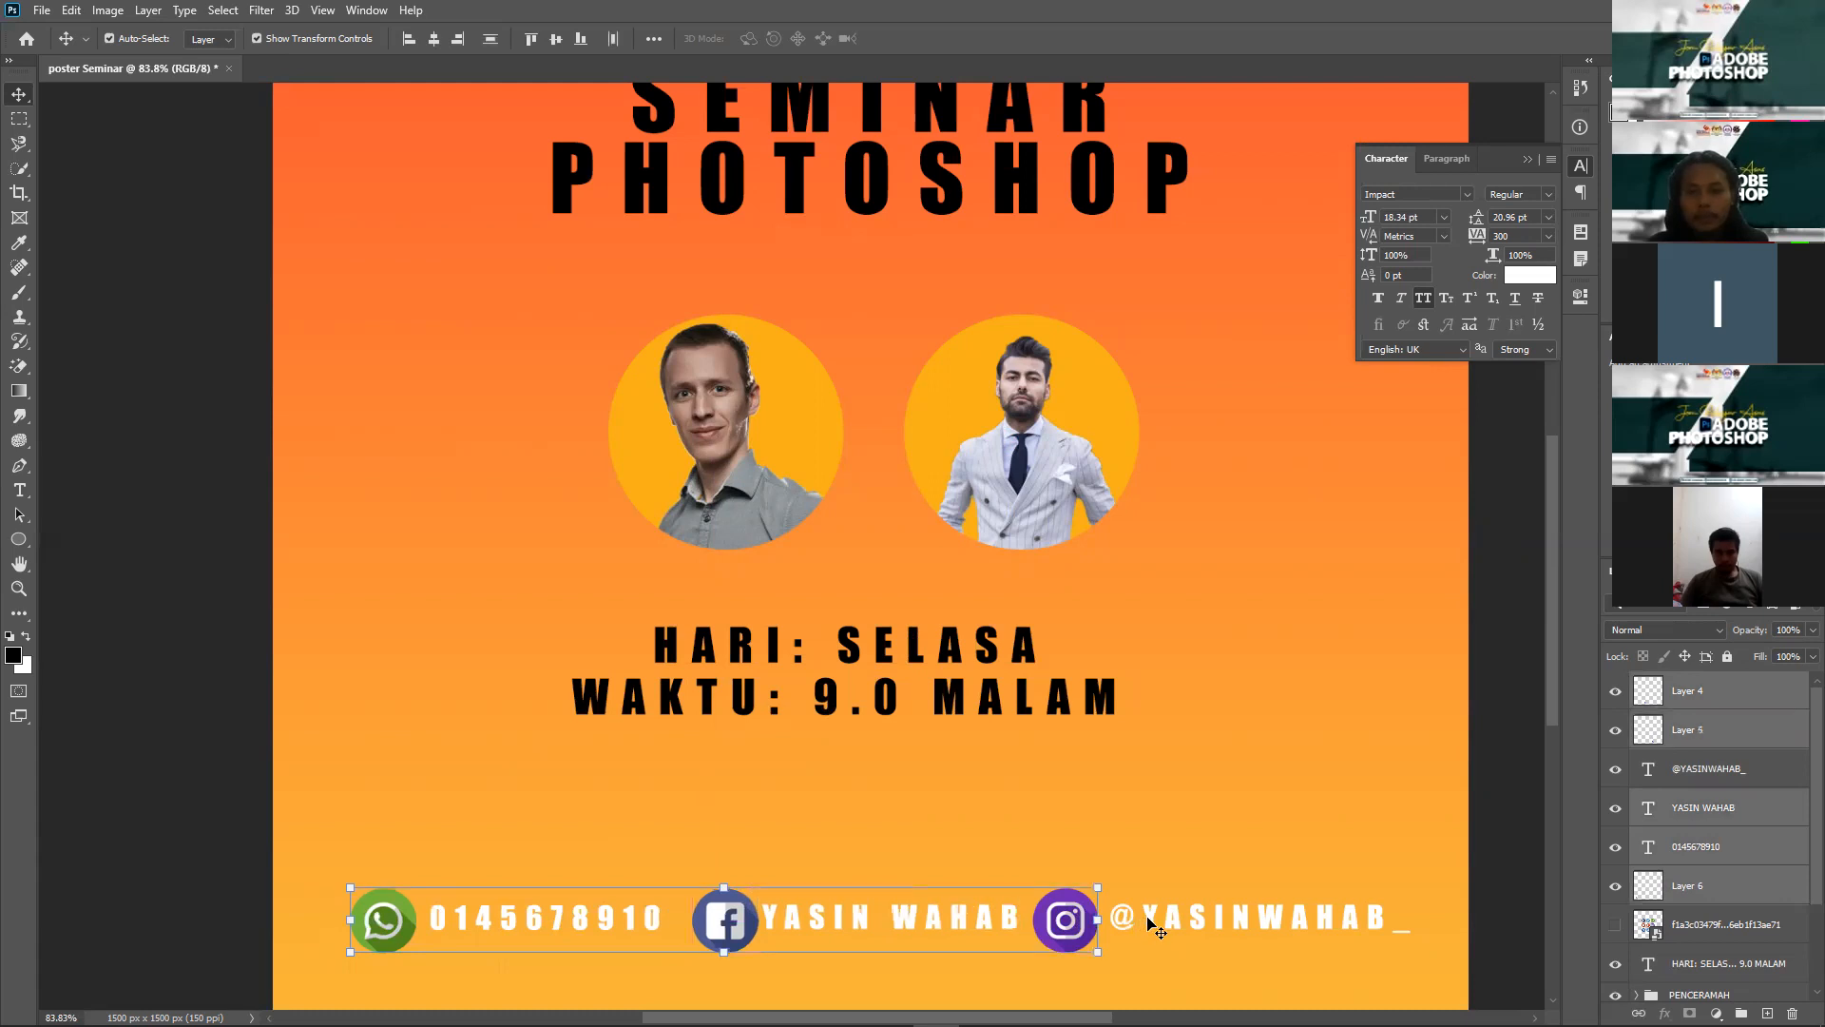
pyautogui.keyDown('shift'); pyautogui.click(1396, 911); pyautogui.keyUp('shift')
pyautogui.moveTo(1379, 906); pyautogui.dragTo(1258, 922)
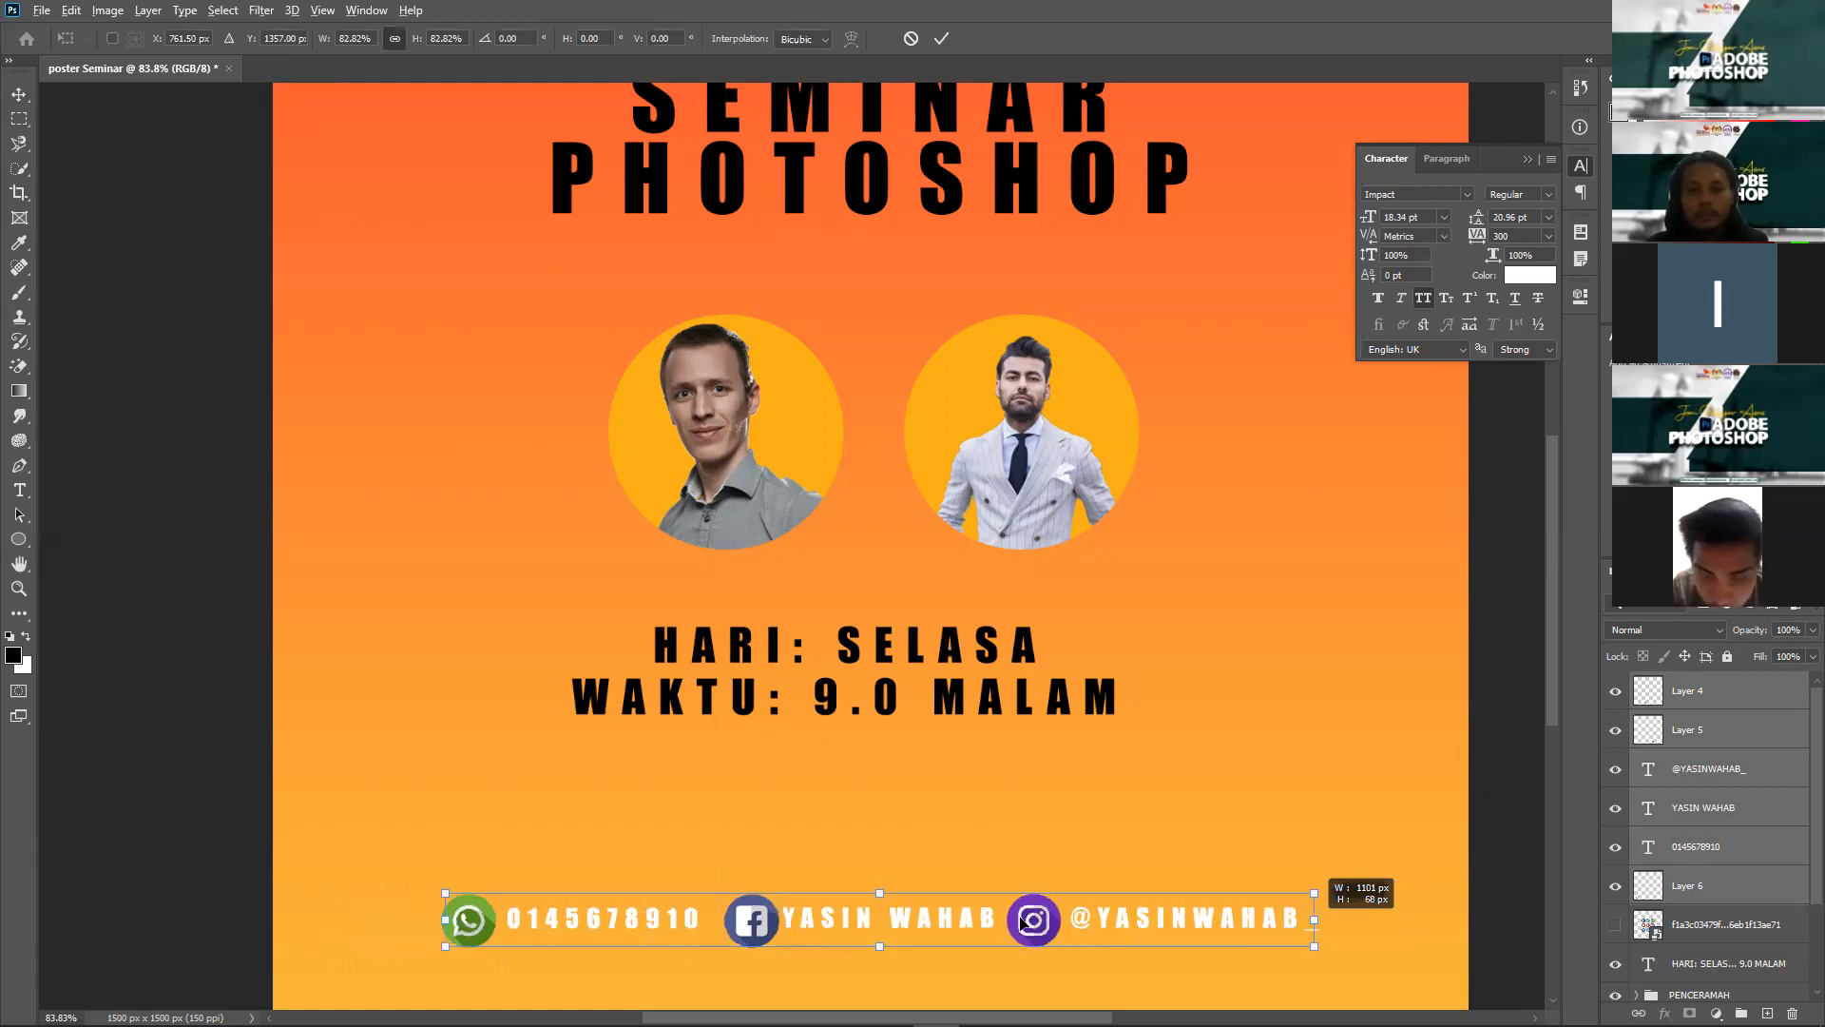
pyautogui.press('Return')
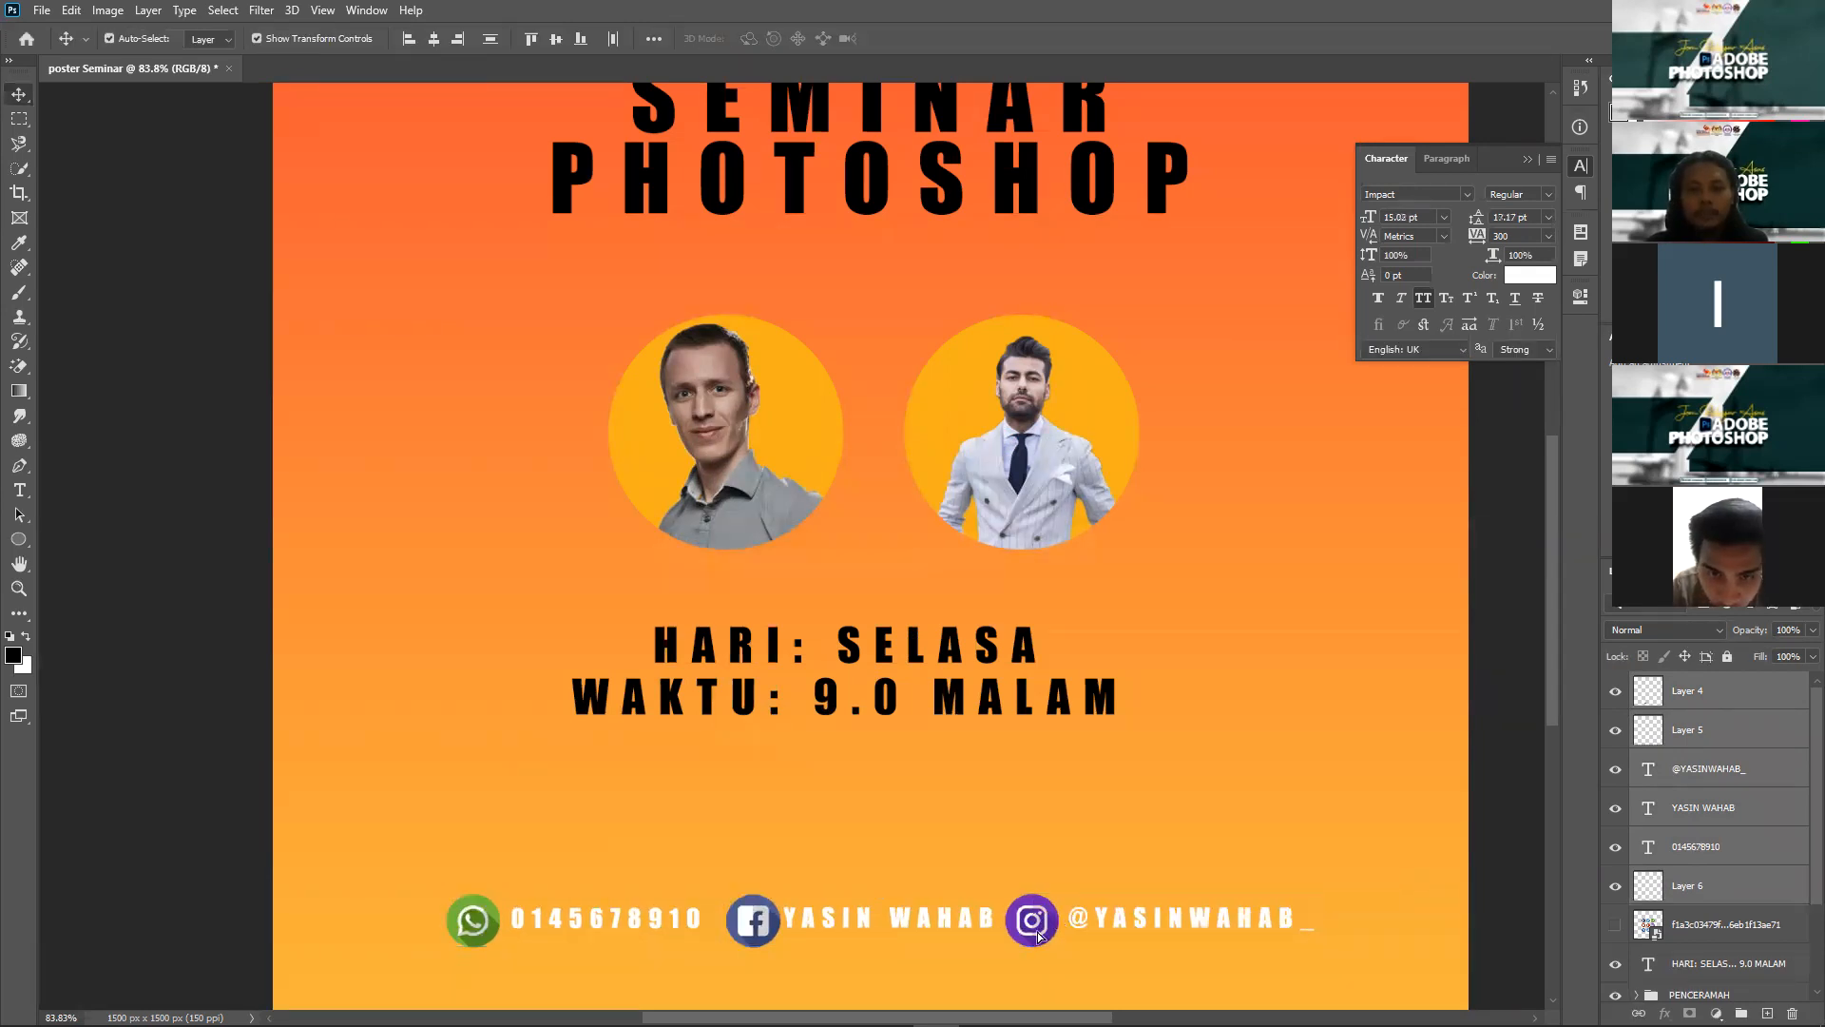
pyautogui.moveTo(1033, 907); pyautogui.dragTo(1058, 944)
pyautogui.click(1185, 810)
pyautogui.scroll(-6, 1184, 810)
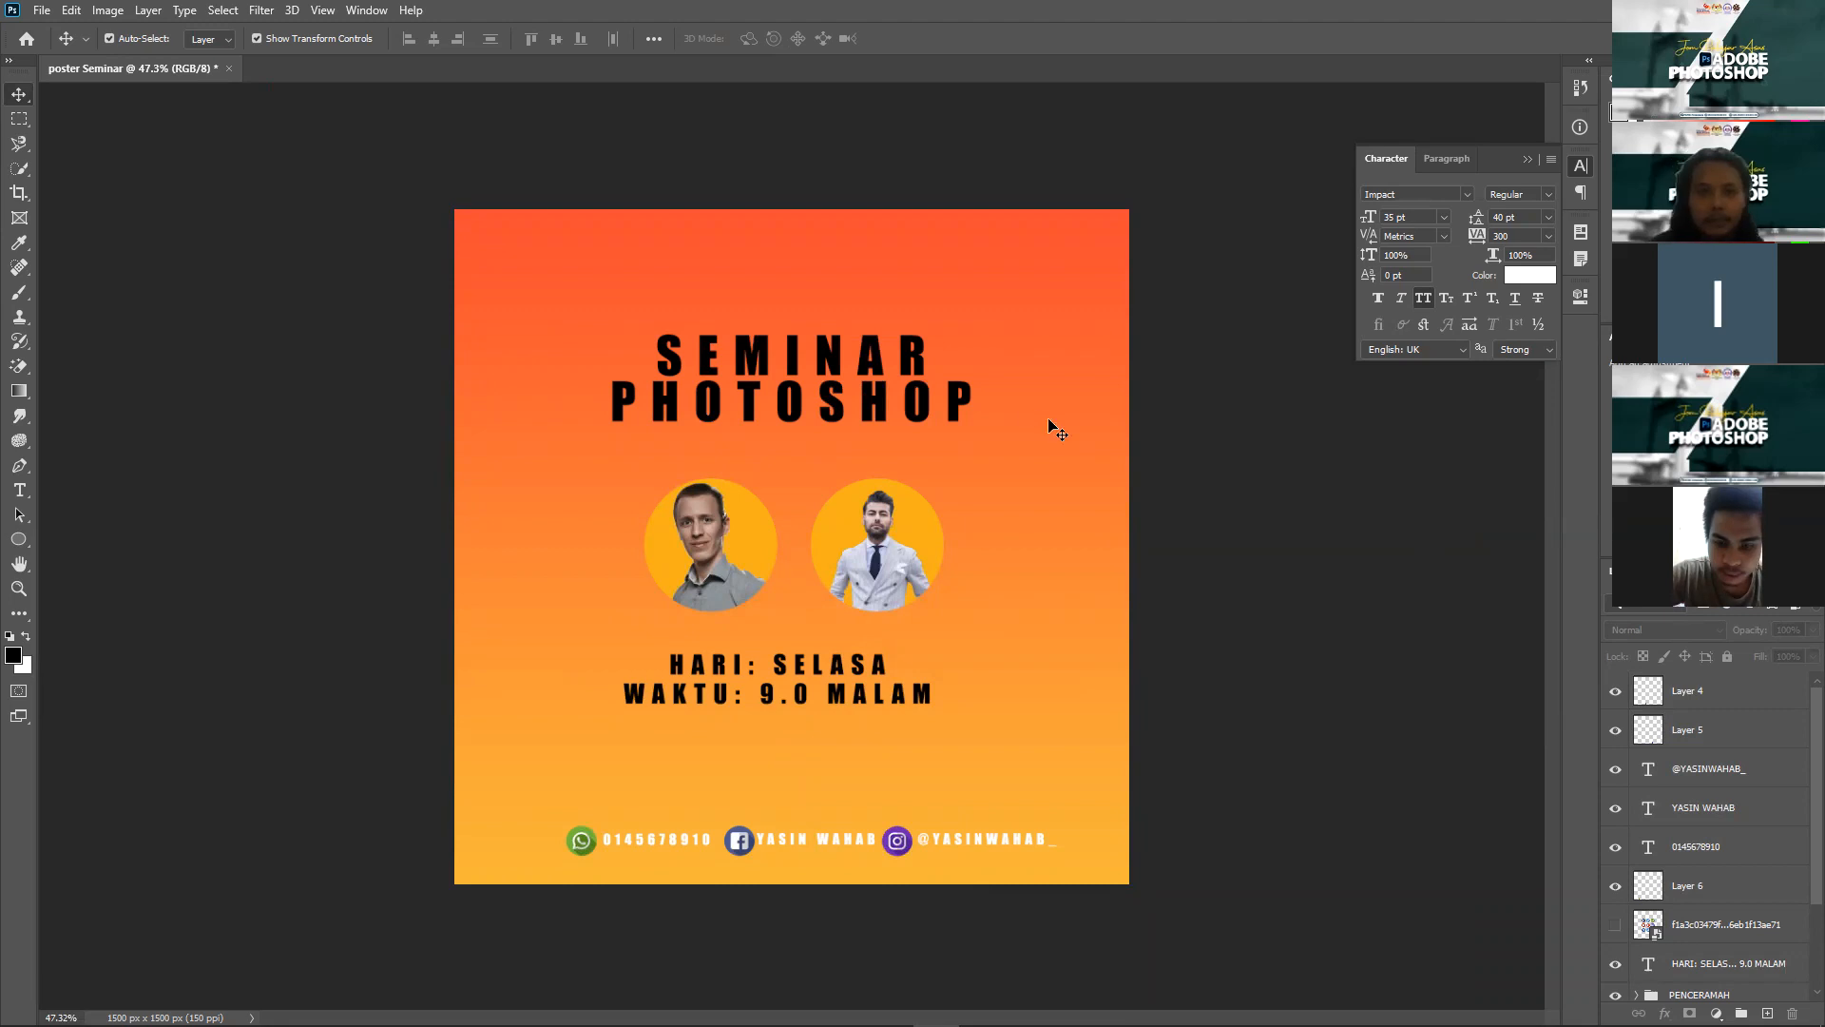
pyautogui.click(835, 397)
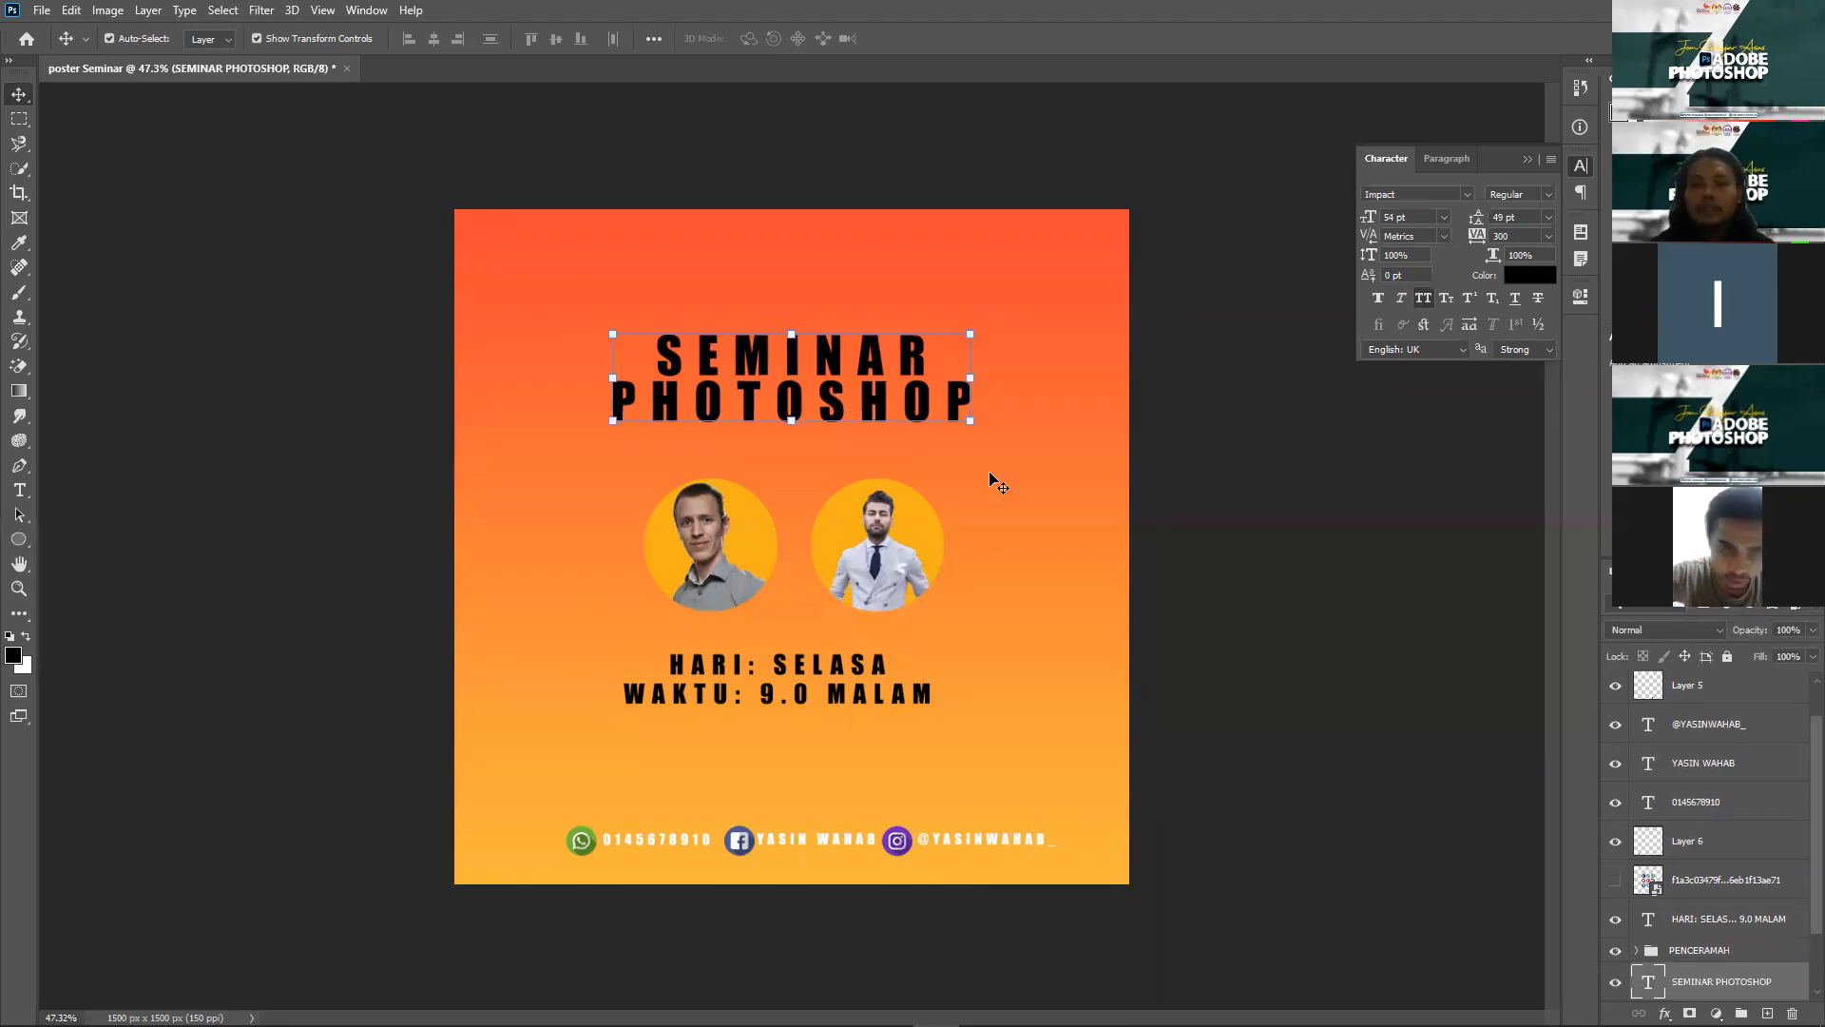
# Step: Recolour the SEMINAR PHOTOSHOP title text white (#ffffff)
pyautogui.doubleClick(868, 400)
pyautogui.click(761, 38)
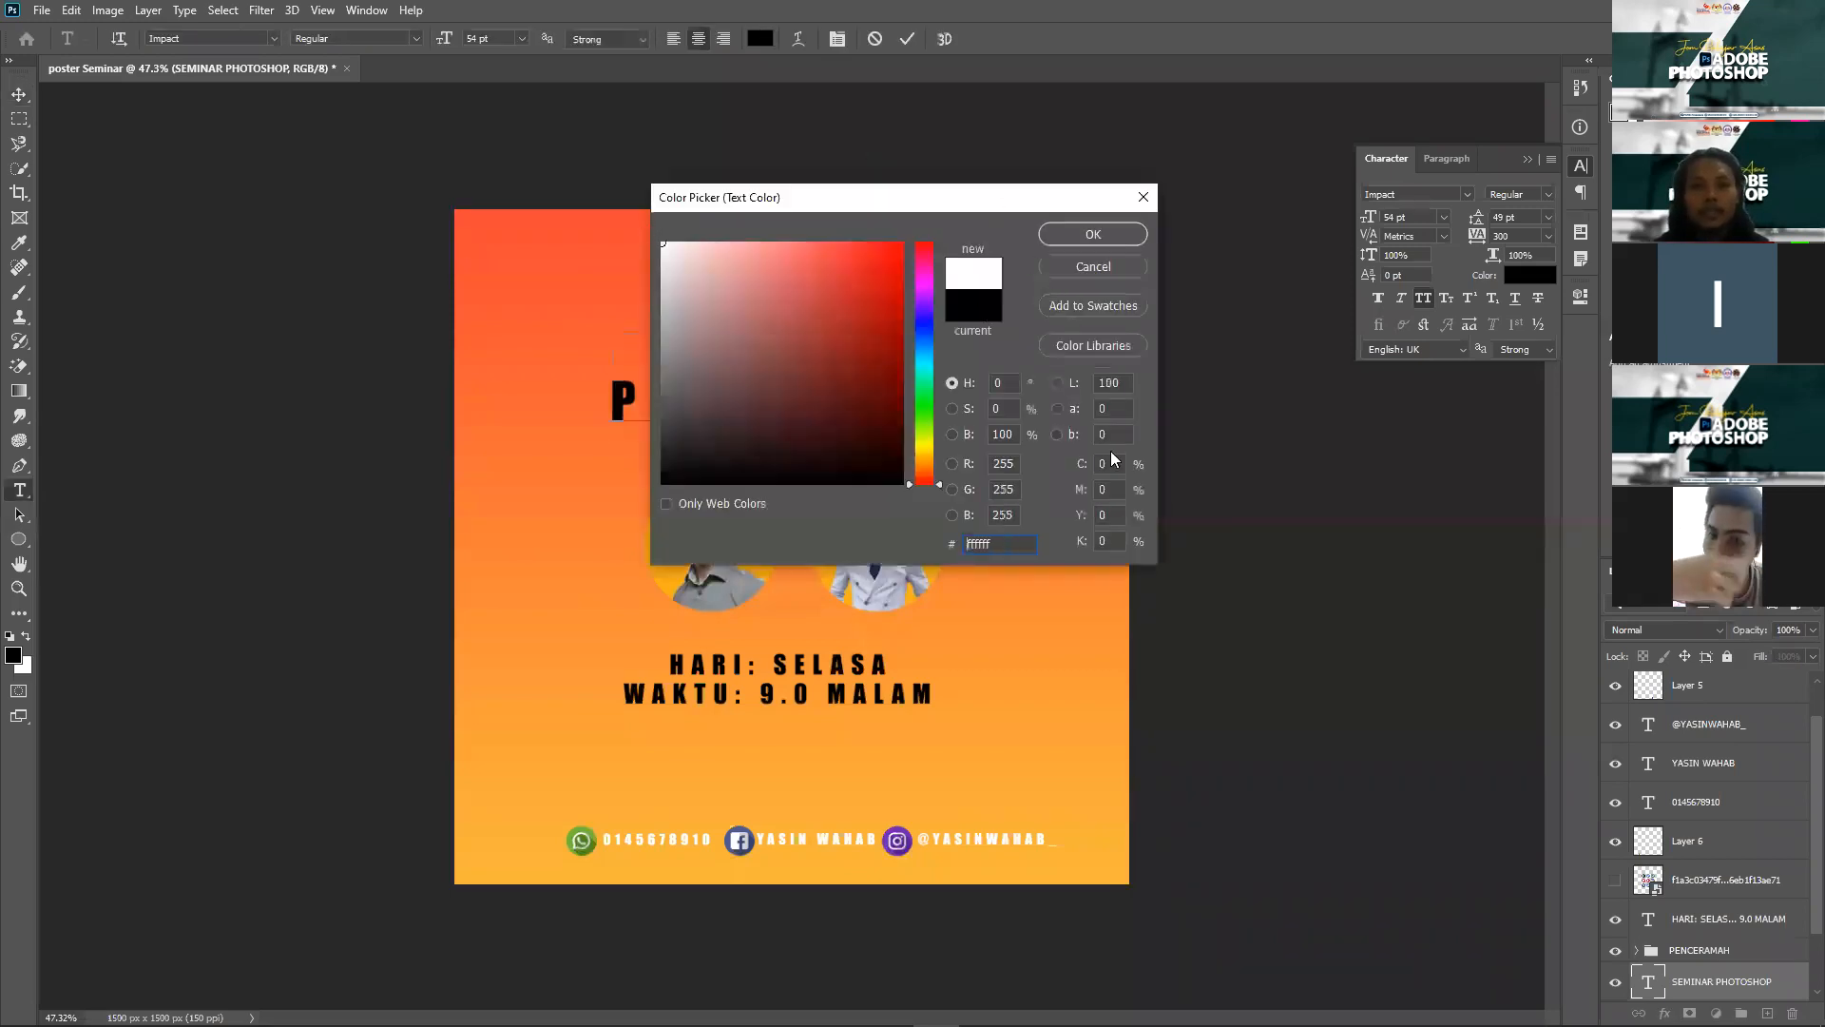
pyautogui.click(1169, 422)
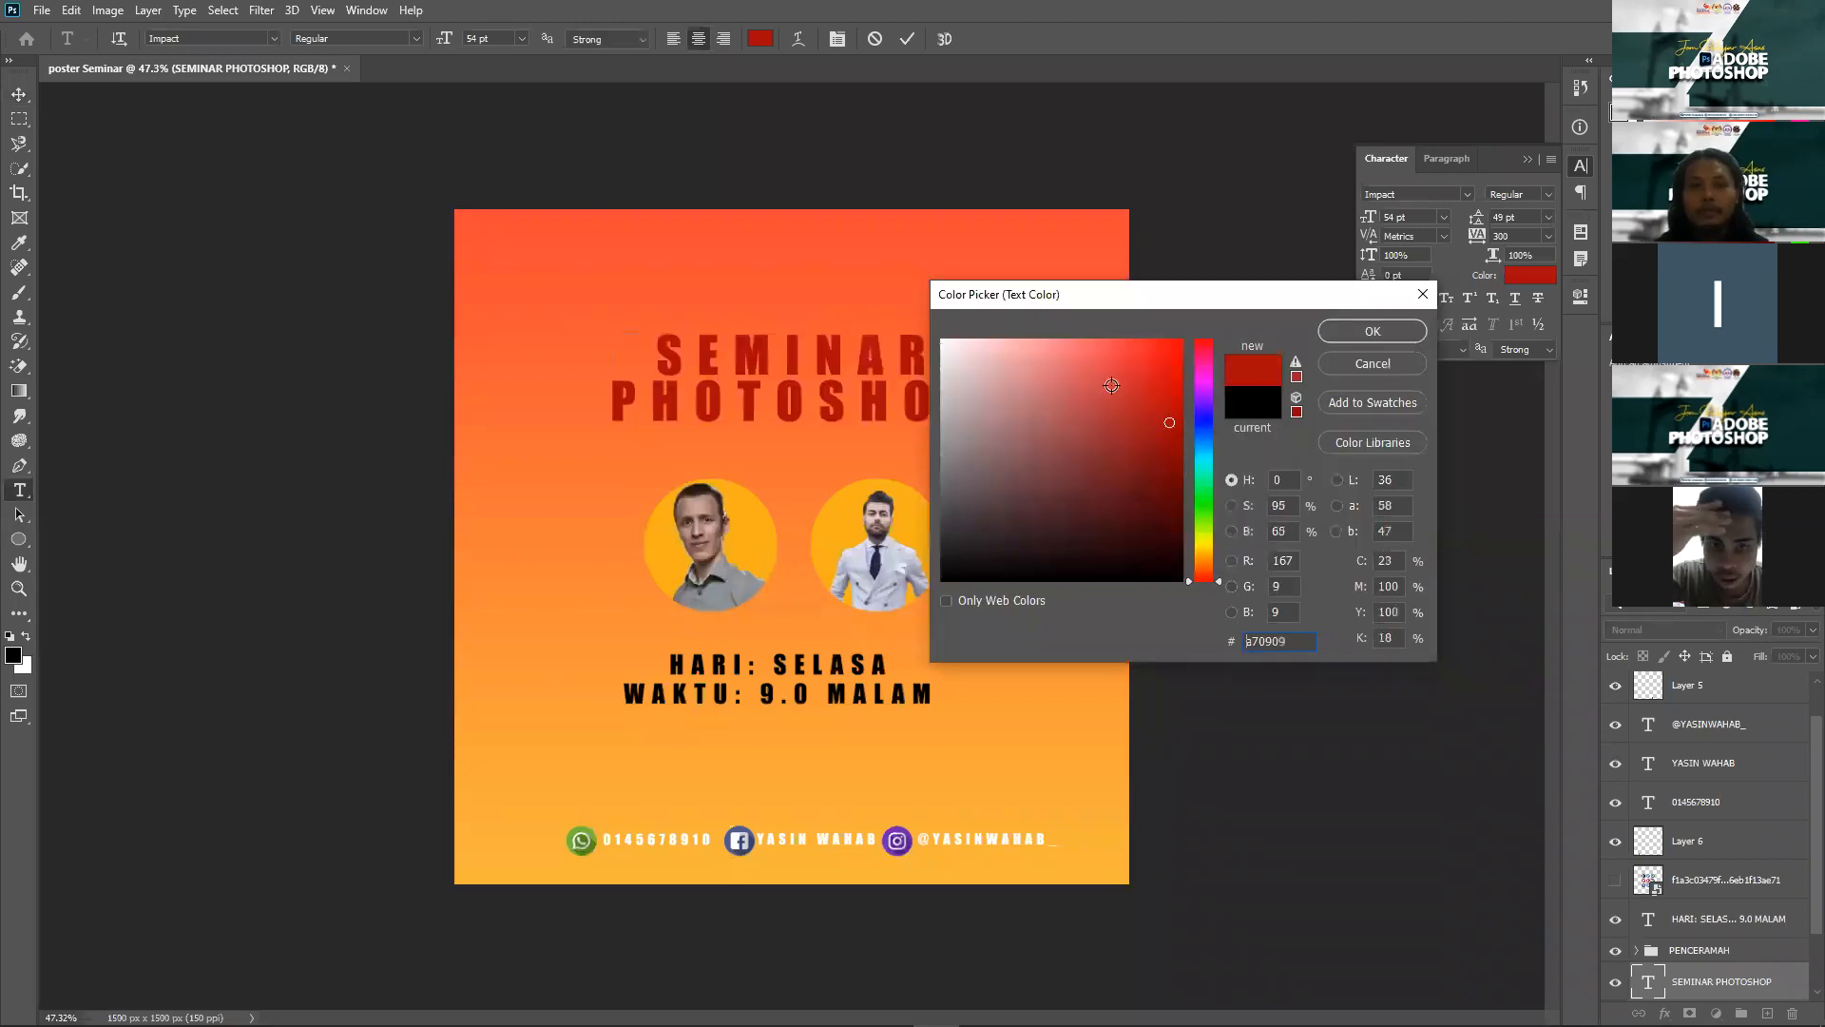
pyautogui.write('ffffff')
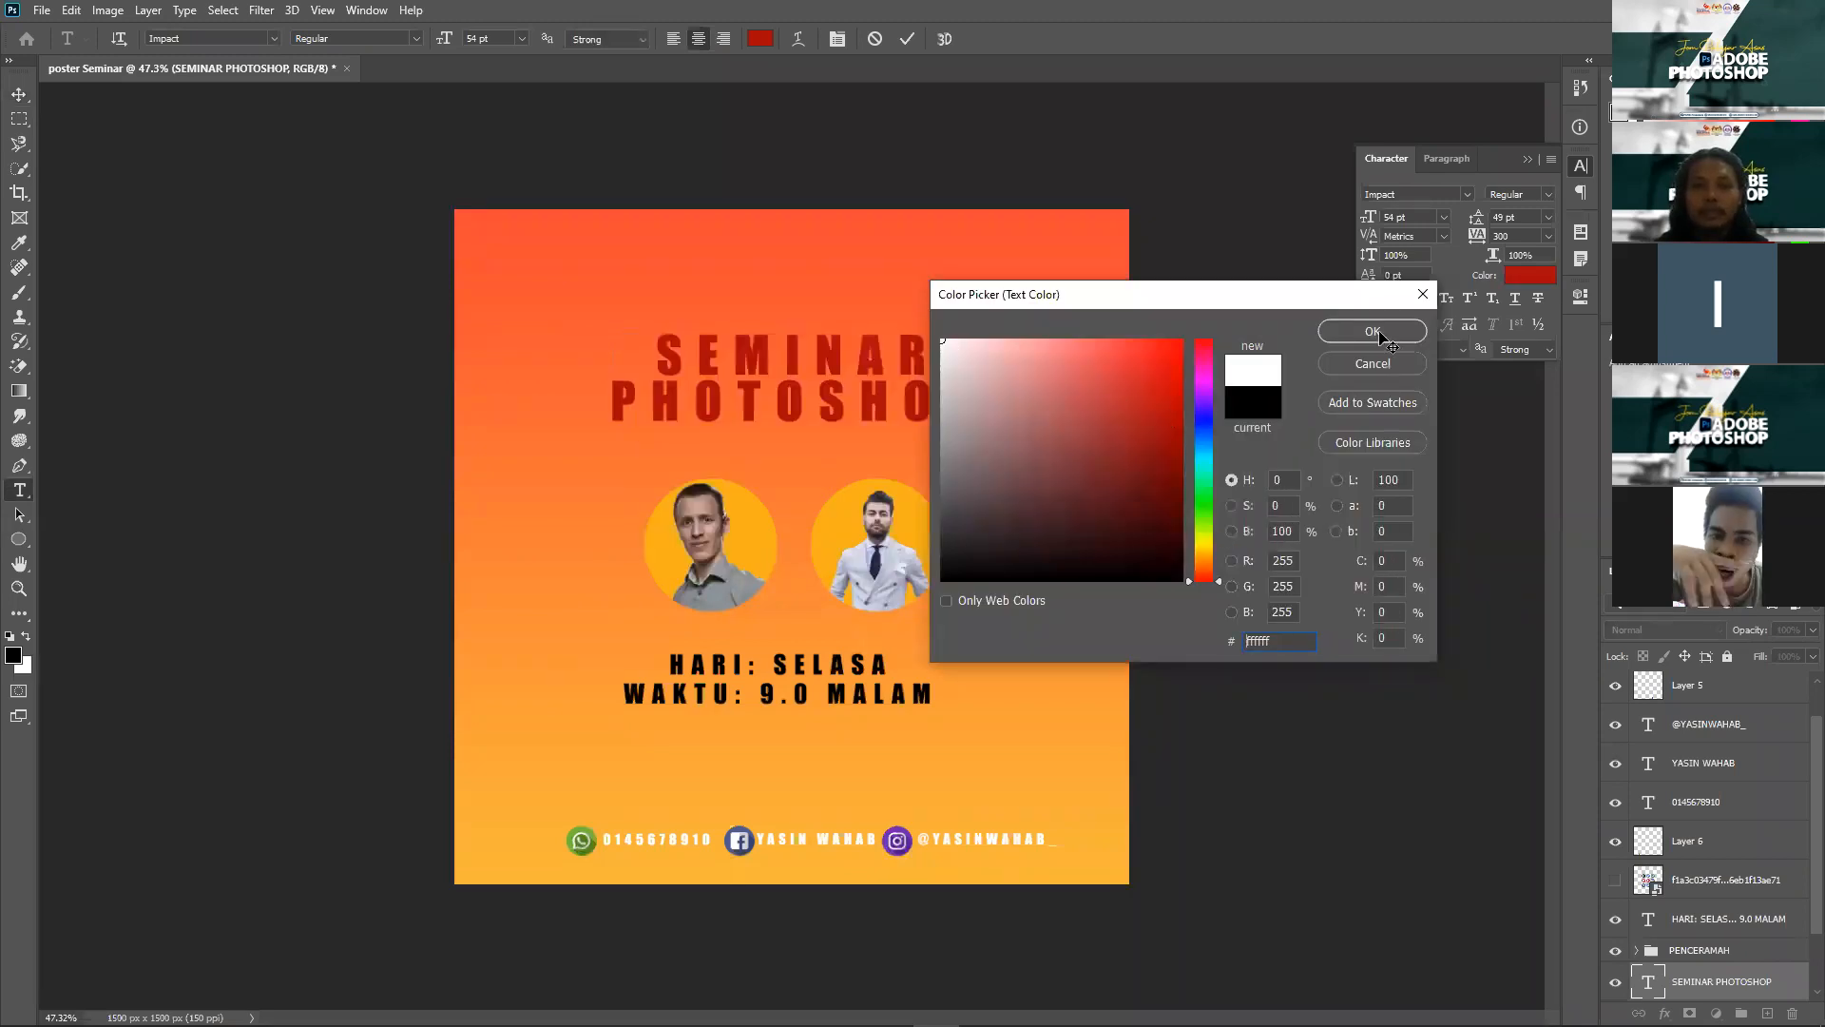
pyautogui.press('Return')
pyautogui.click(19, 95)
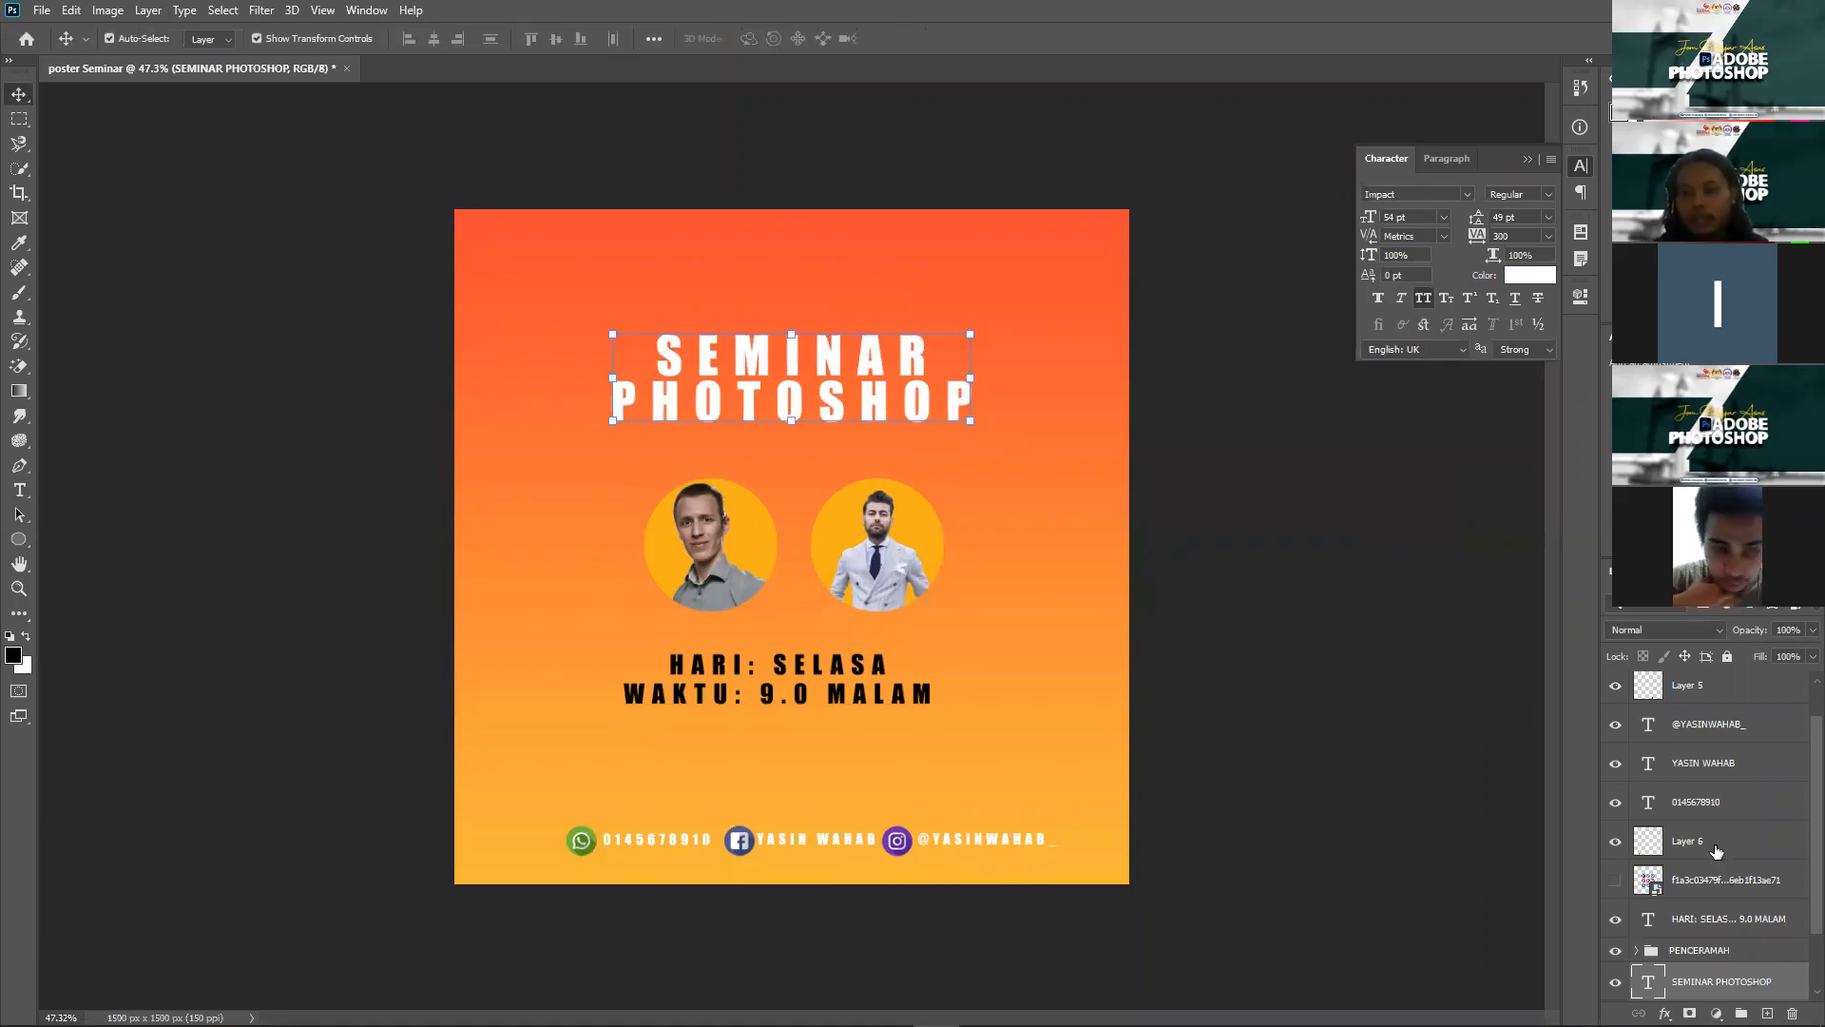
pyautogui.scroll(-2, 1768, 907)
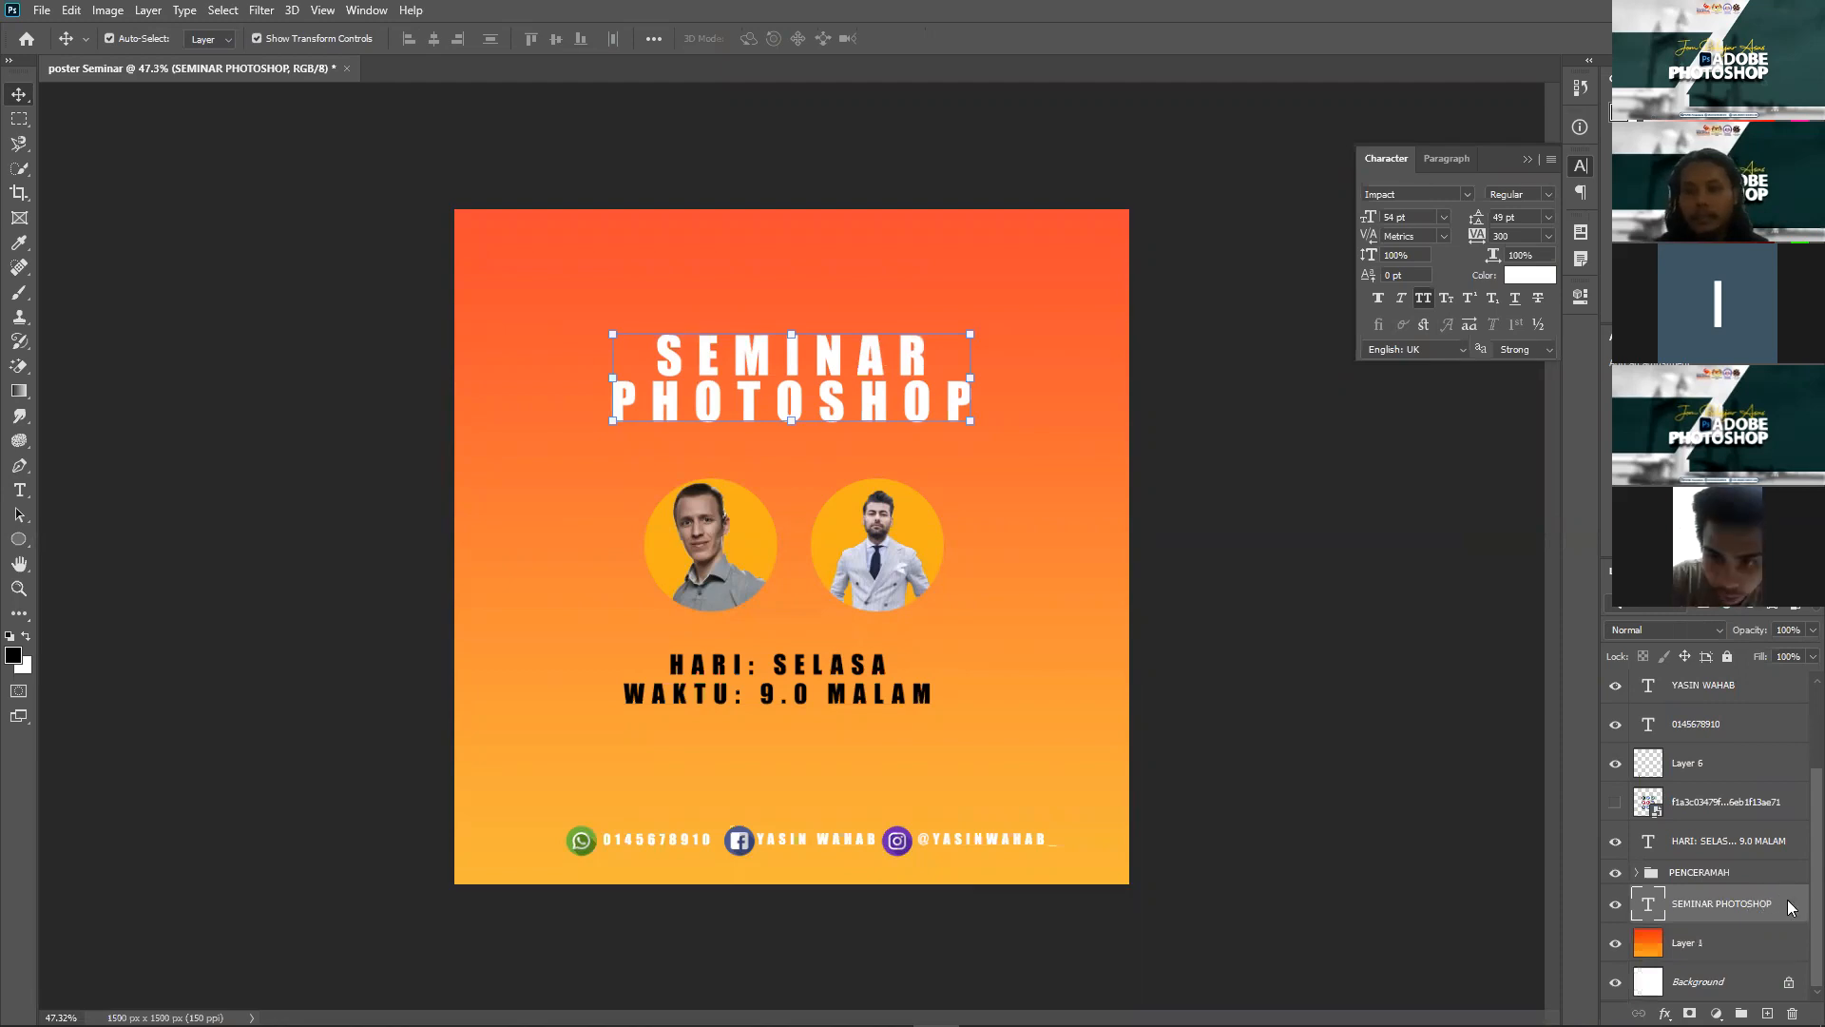
# Step: Try a drop shadow on the title, adjust its distance, then swap it for an Outer Glow
pyautogui.rightClick(1804, 912)
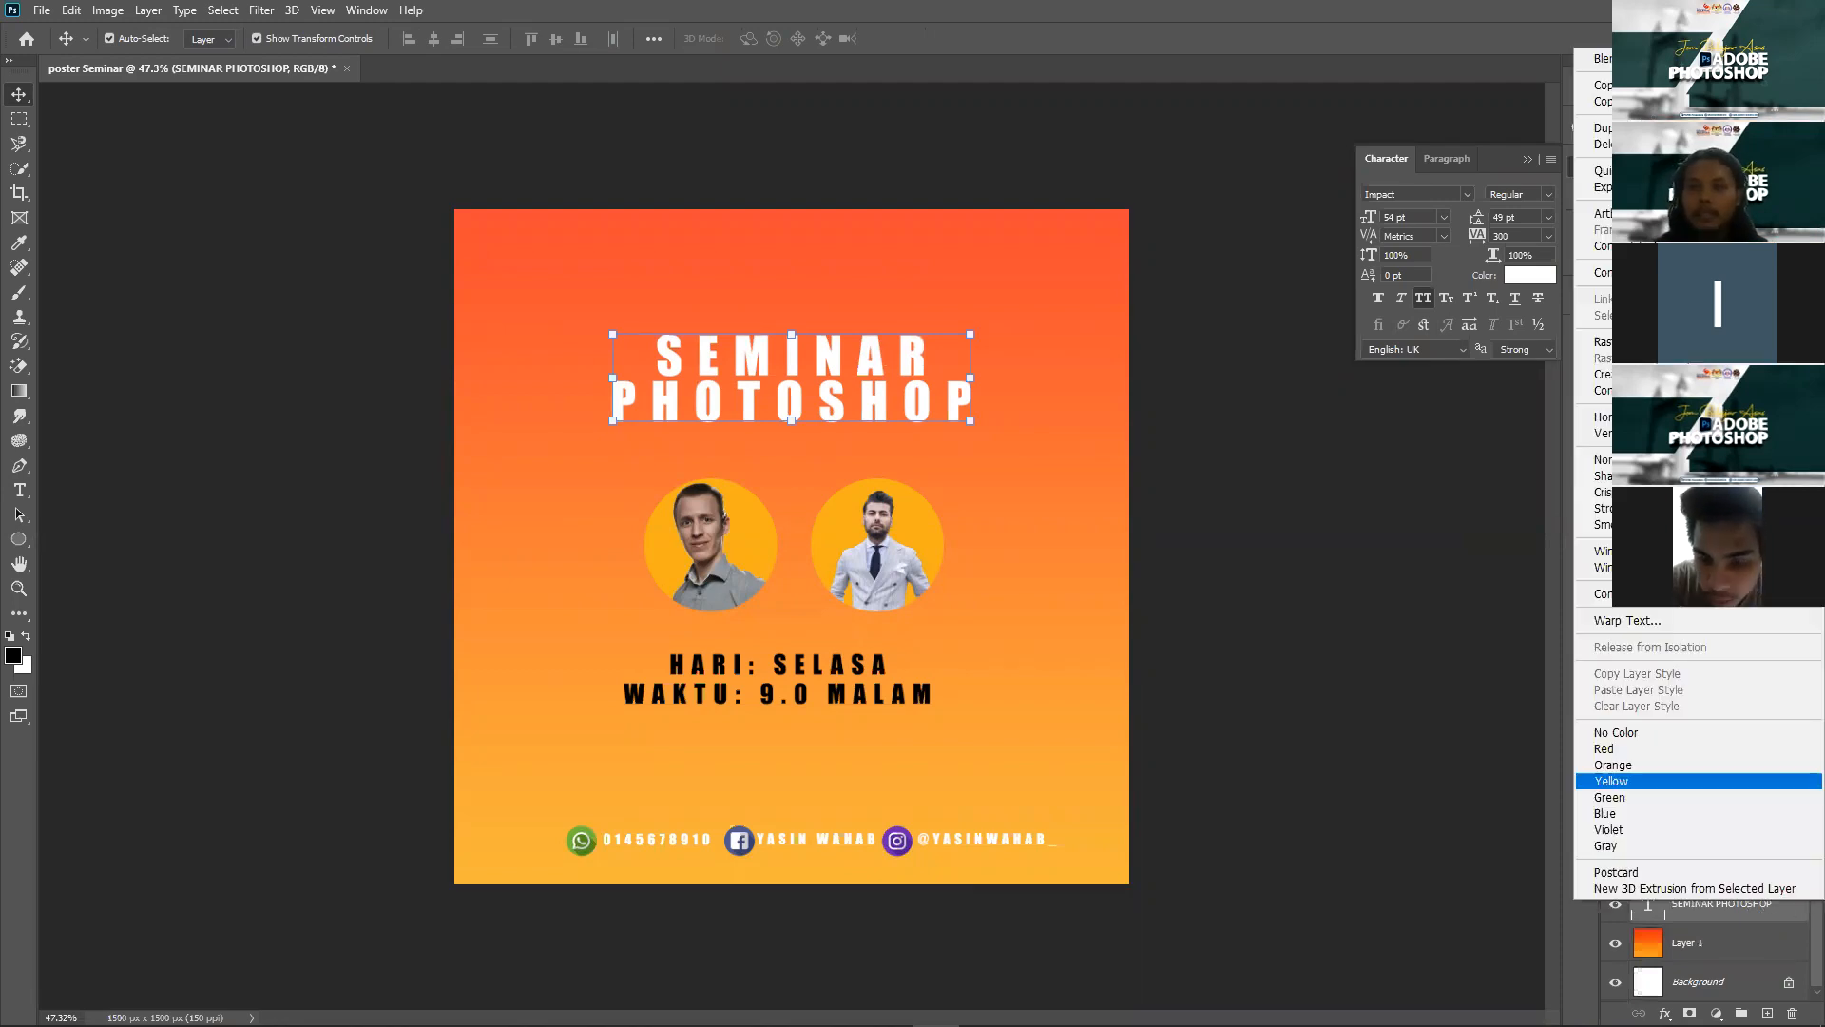
pyautogui.click(1513, 348)
pyautogui.press('h')
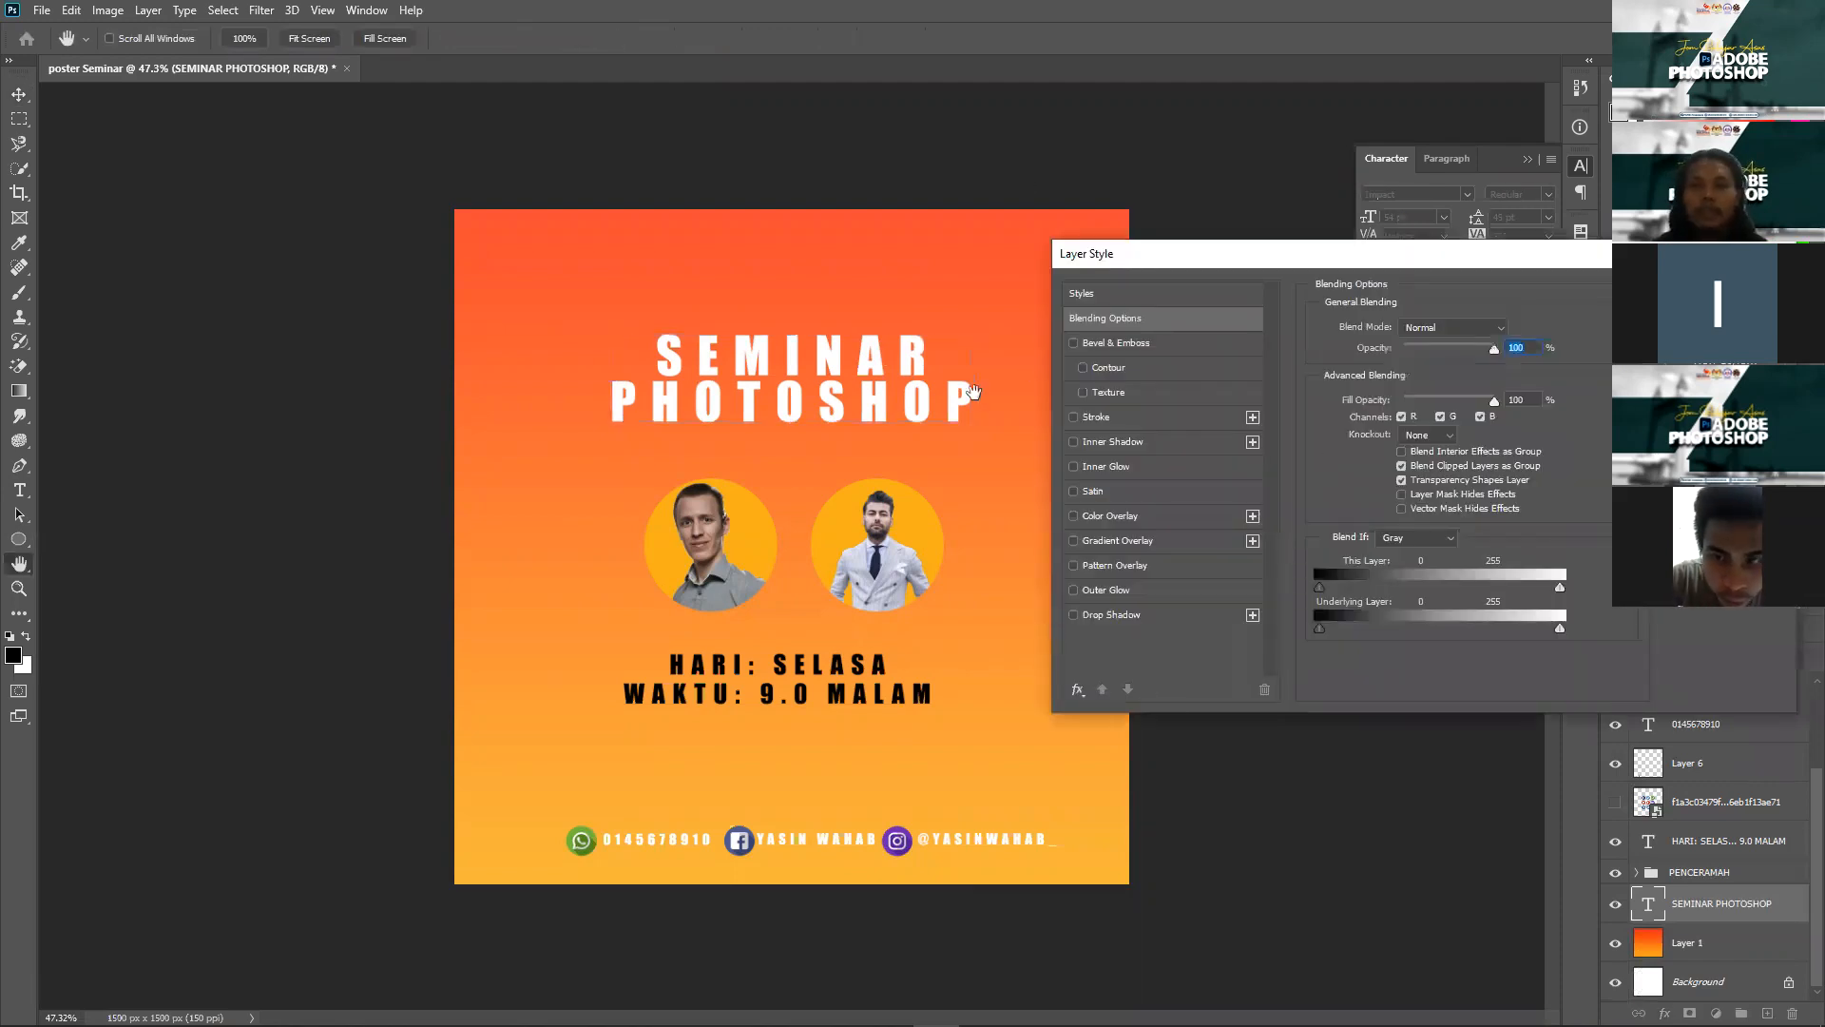
pyautogui.click(1072, 615)
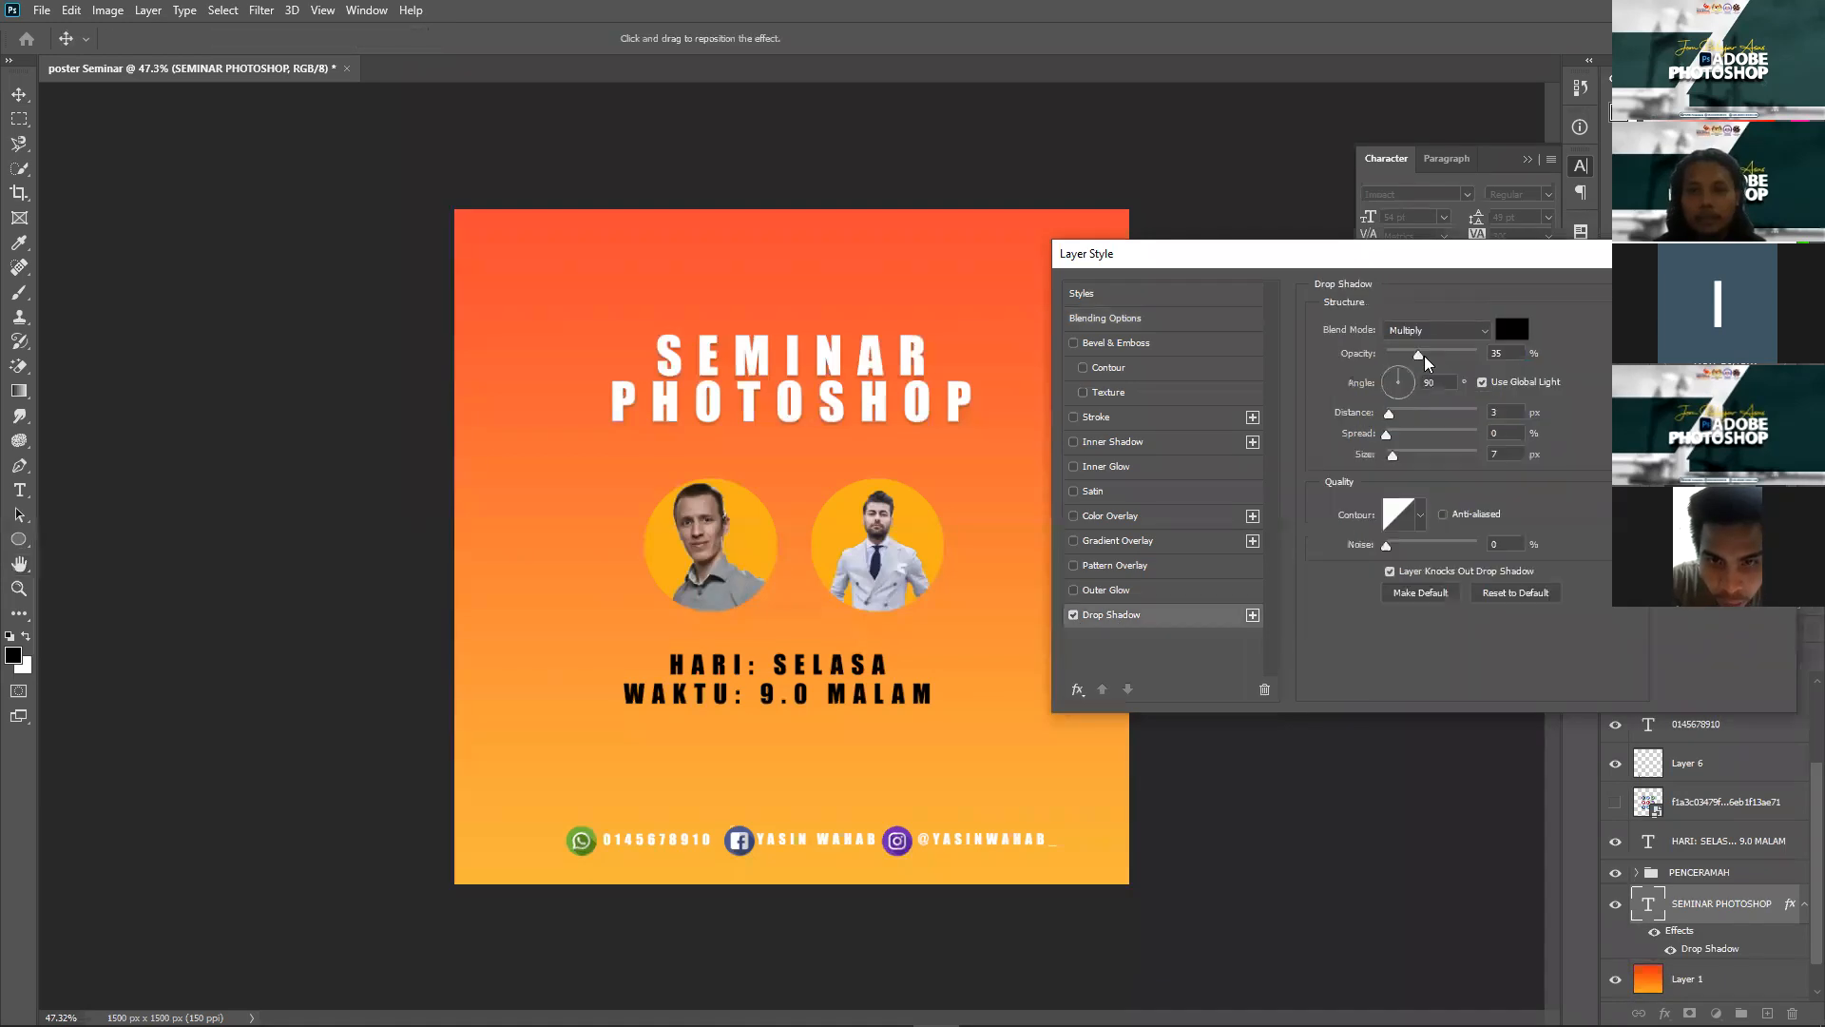
pyautogui.moveTo(1408, 415)
pyautogui.mouseDown()
pyautogui.moveTo(1439, 419)
pyautogui.moveTo(1396, 440)
pyautogui.moveTo(1444, 438)
pyautogui.moveTo(1421, 456)
pyautogui.moveTo(1392, 433)
pyautogui.mouseUp()
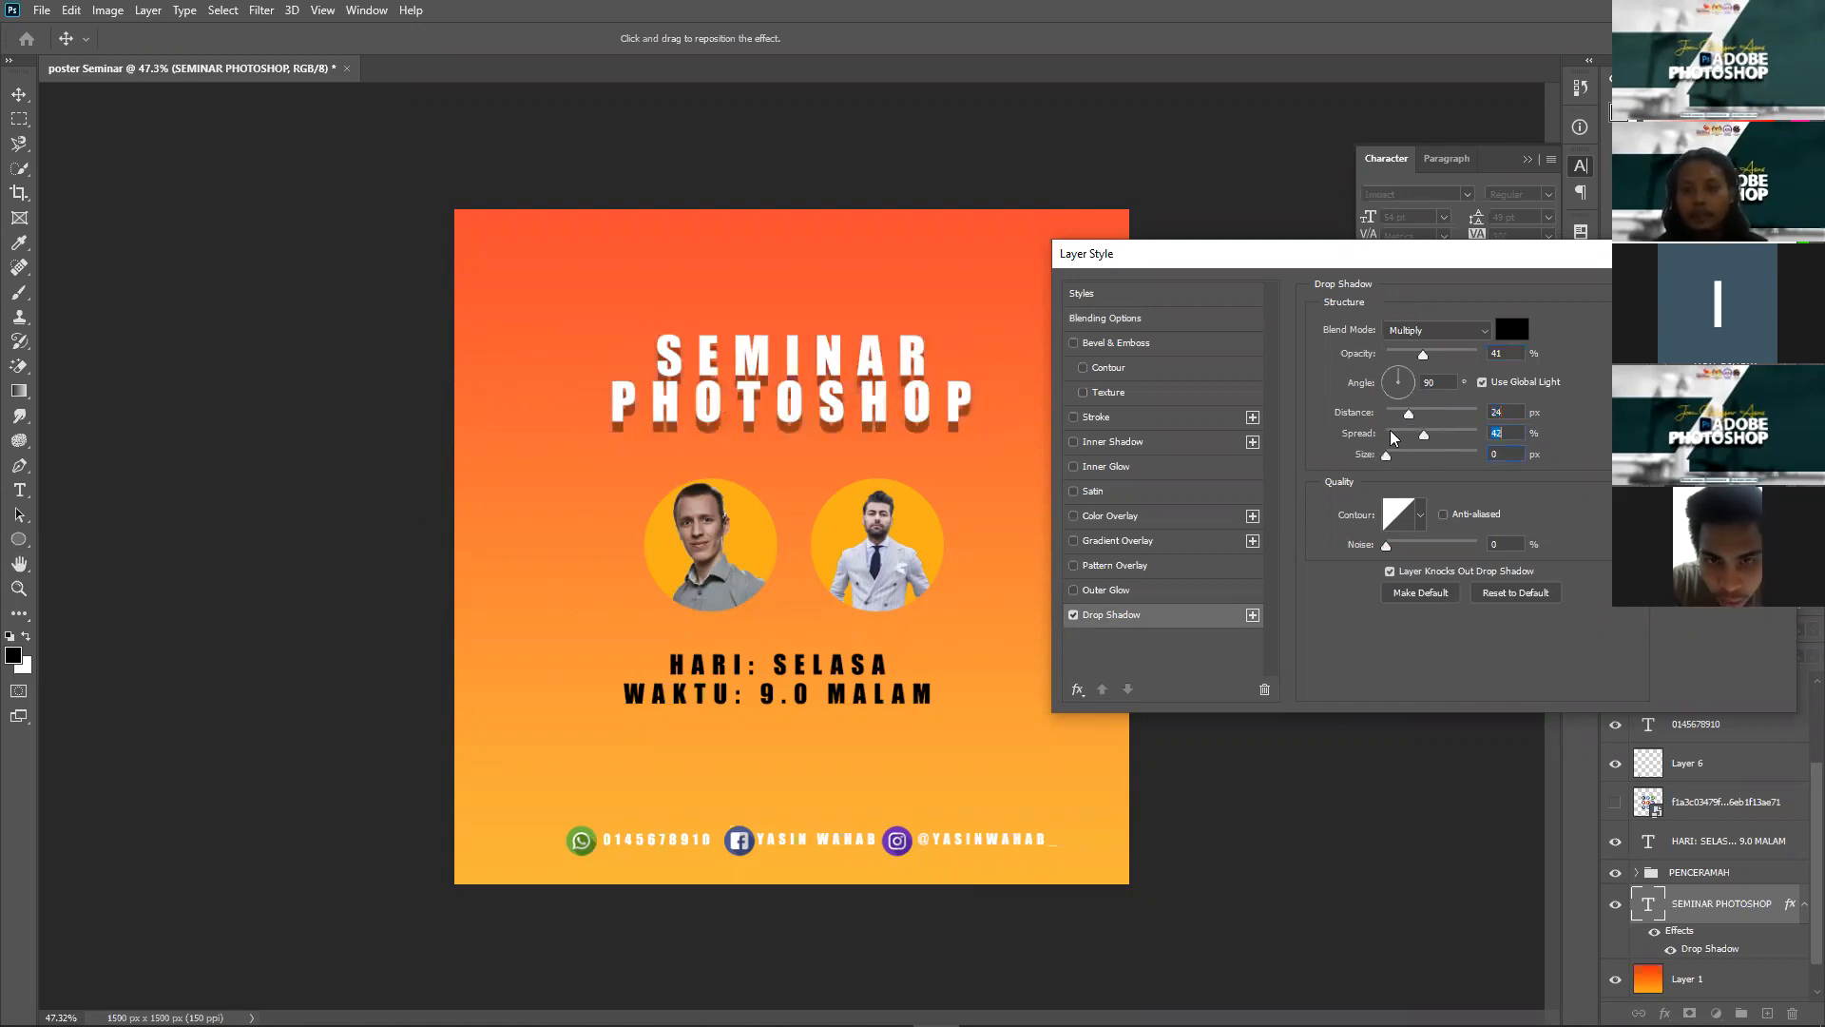
pyautogui.moveTo(1408, 419); pyautogui.dragTo(1397, 422)
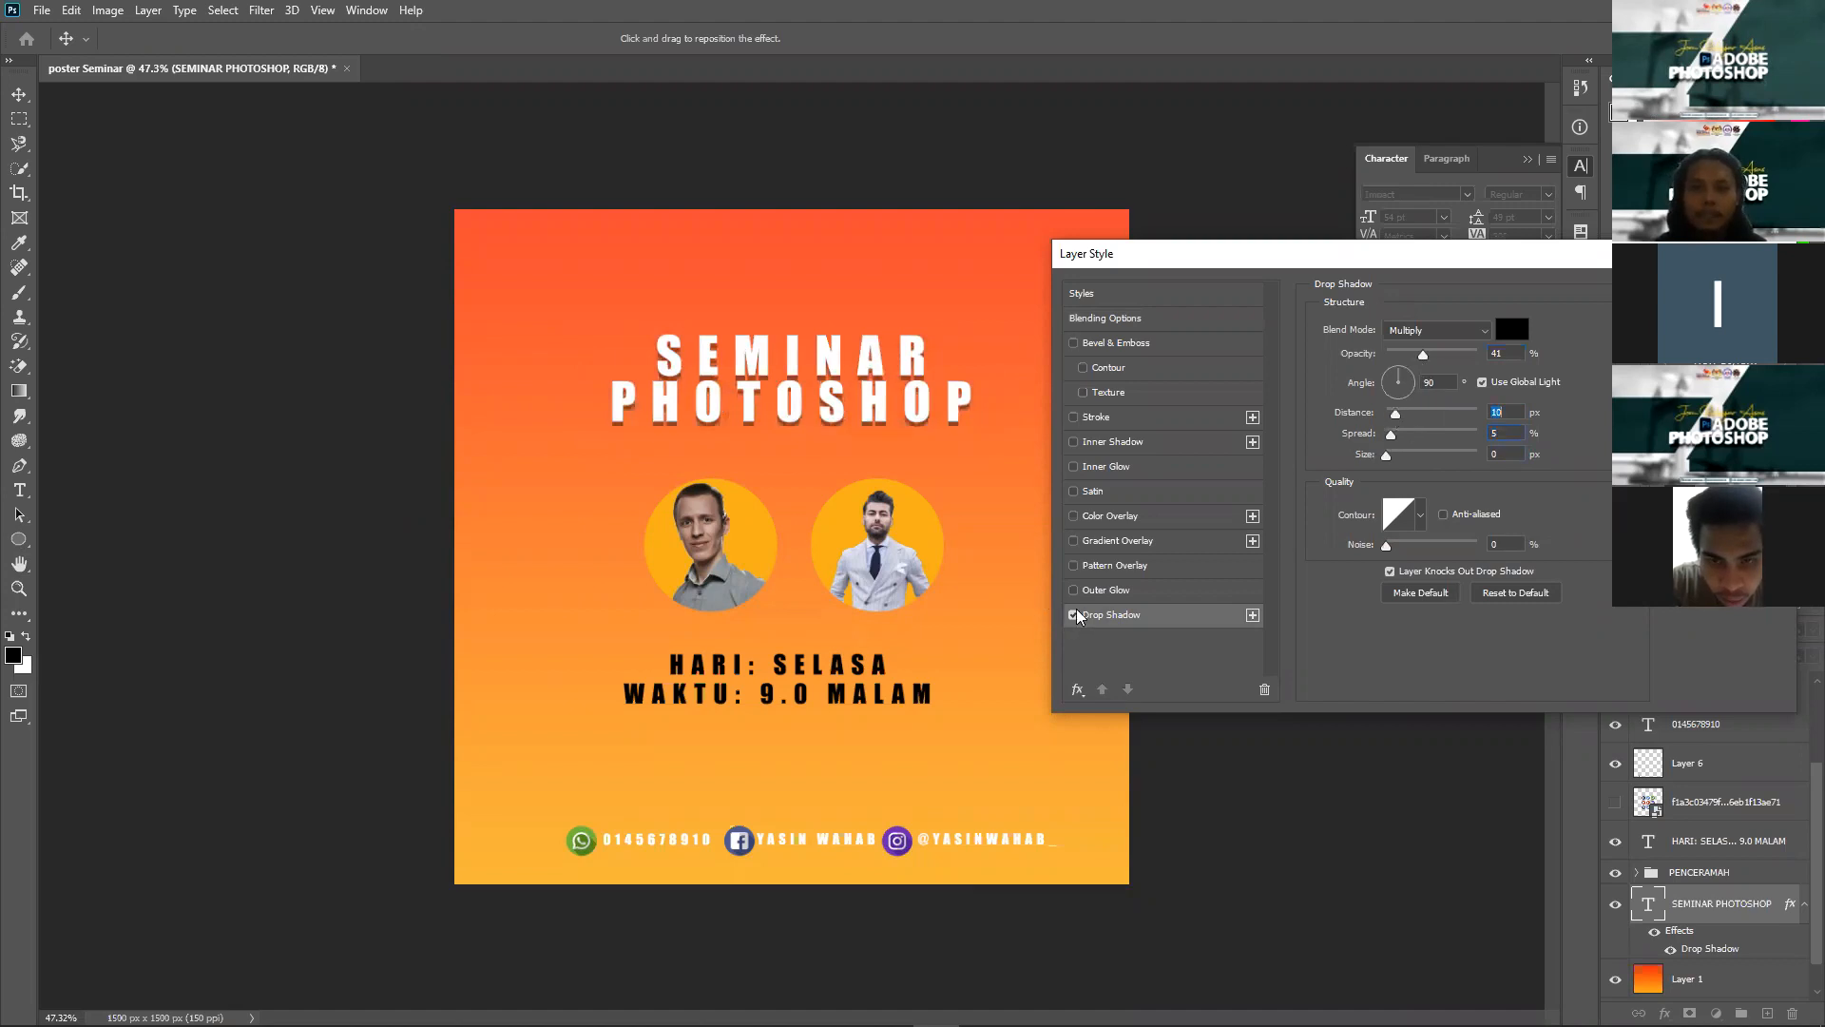
pyautogui.click(1114, 591)
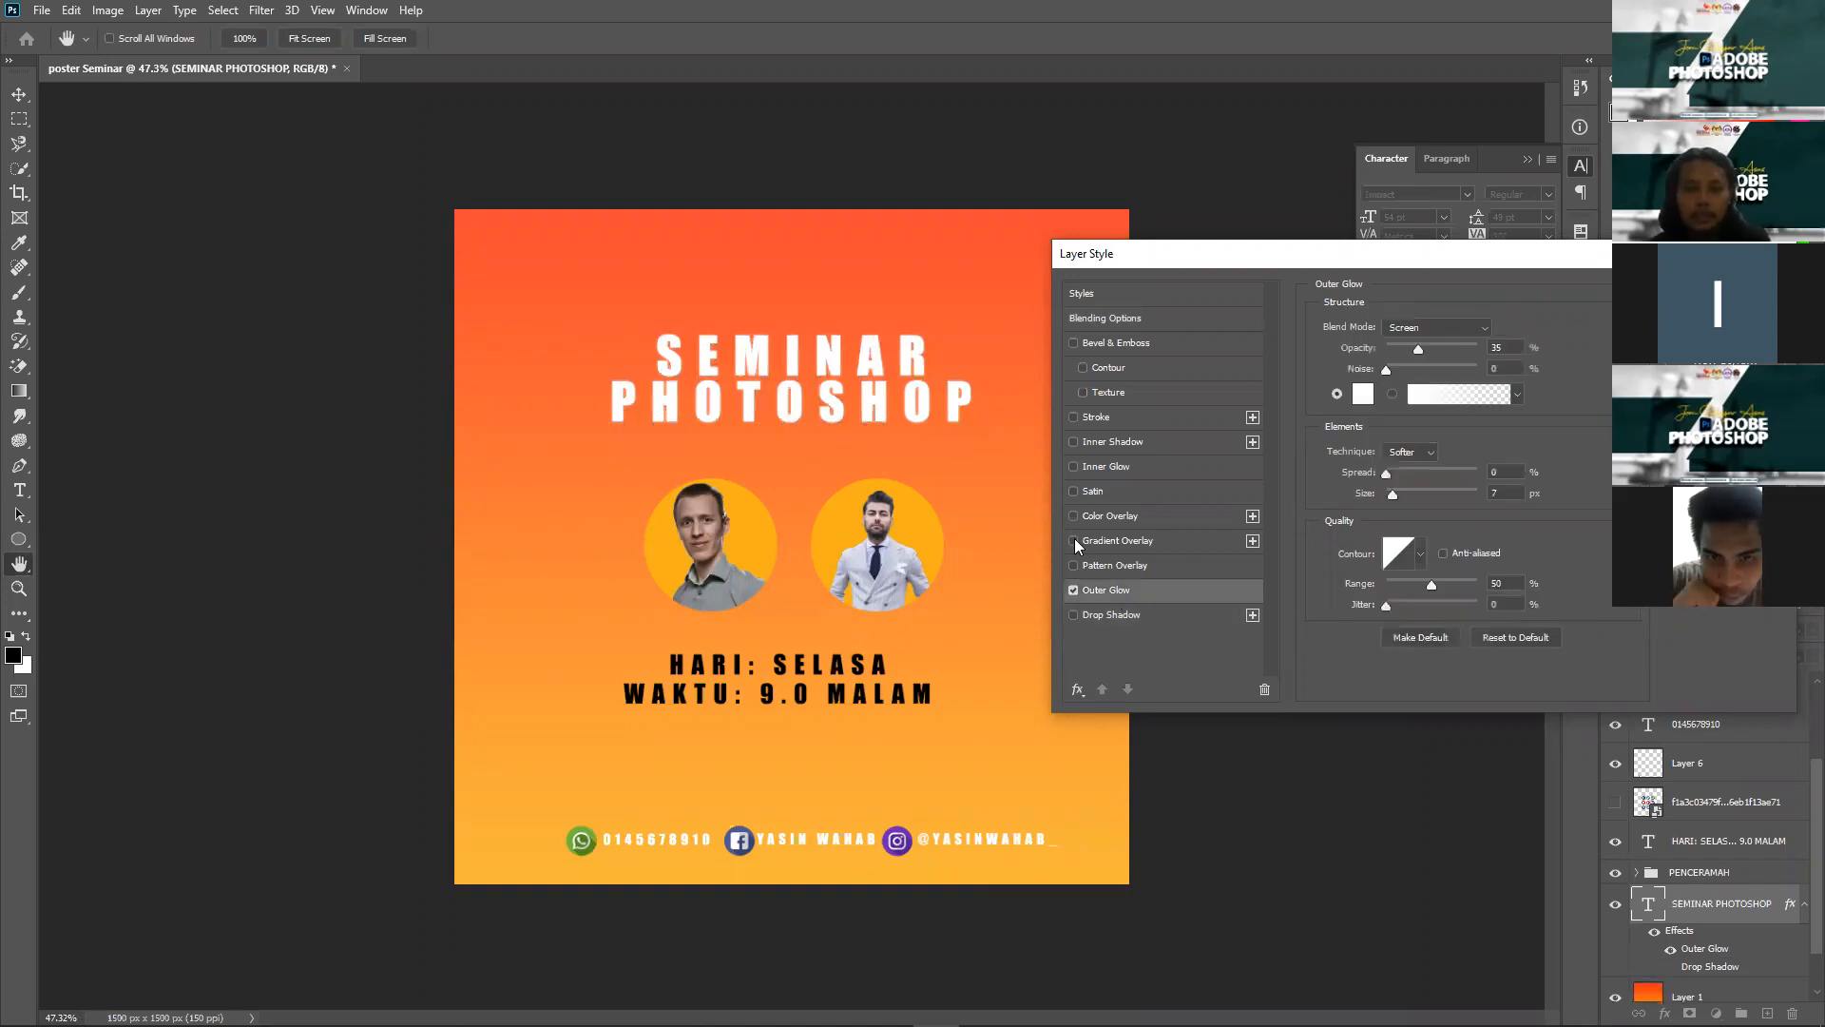
# Step: Set the title's outer glow colour to cyan 03b9ce
pyautogui.click(1366, 393)
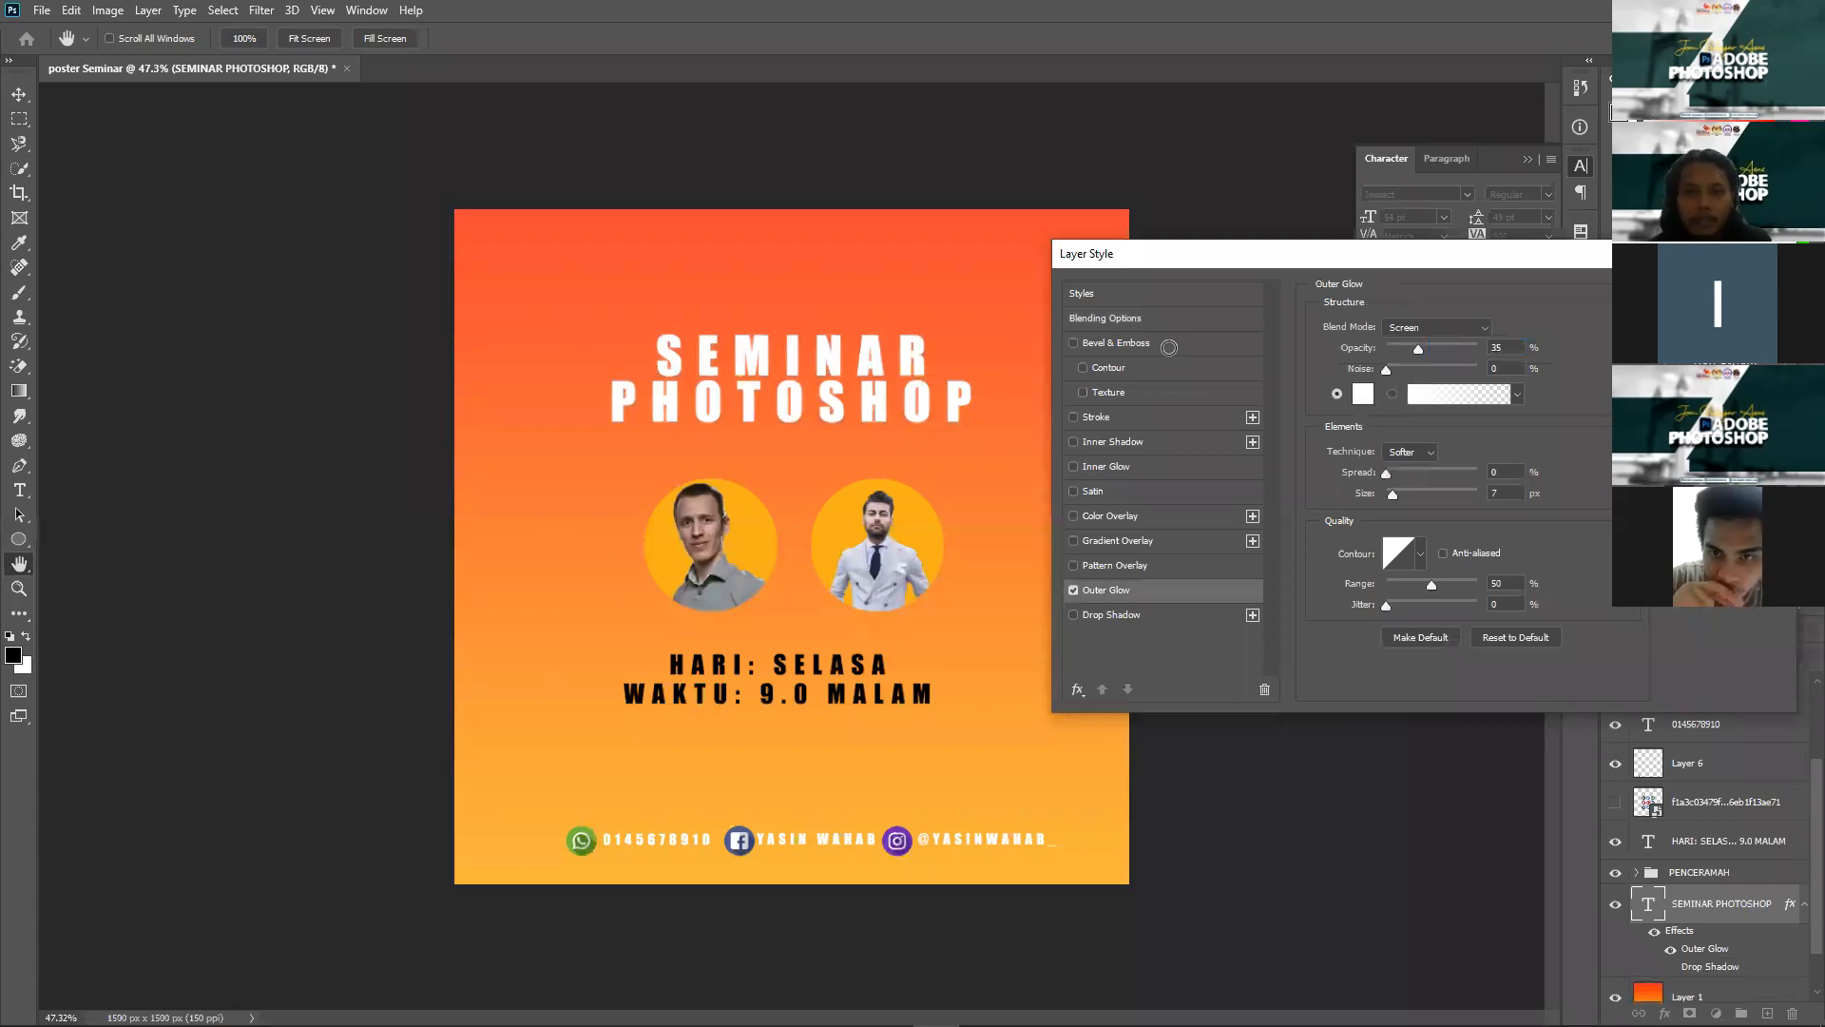
pyautogui.click(1169, 348)
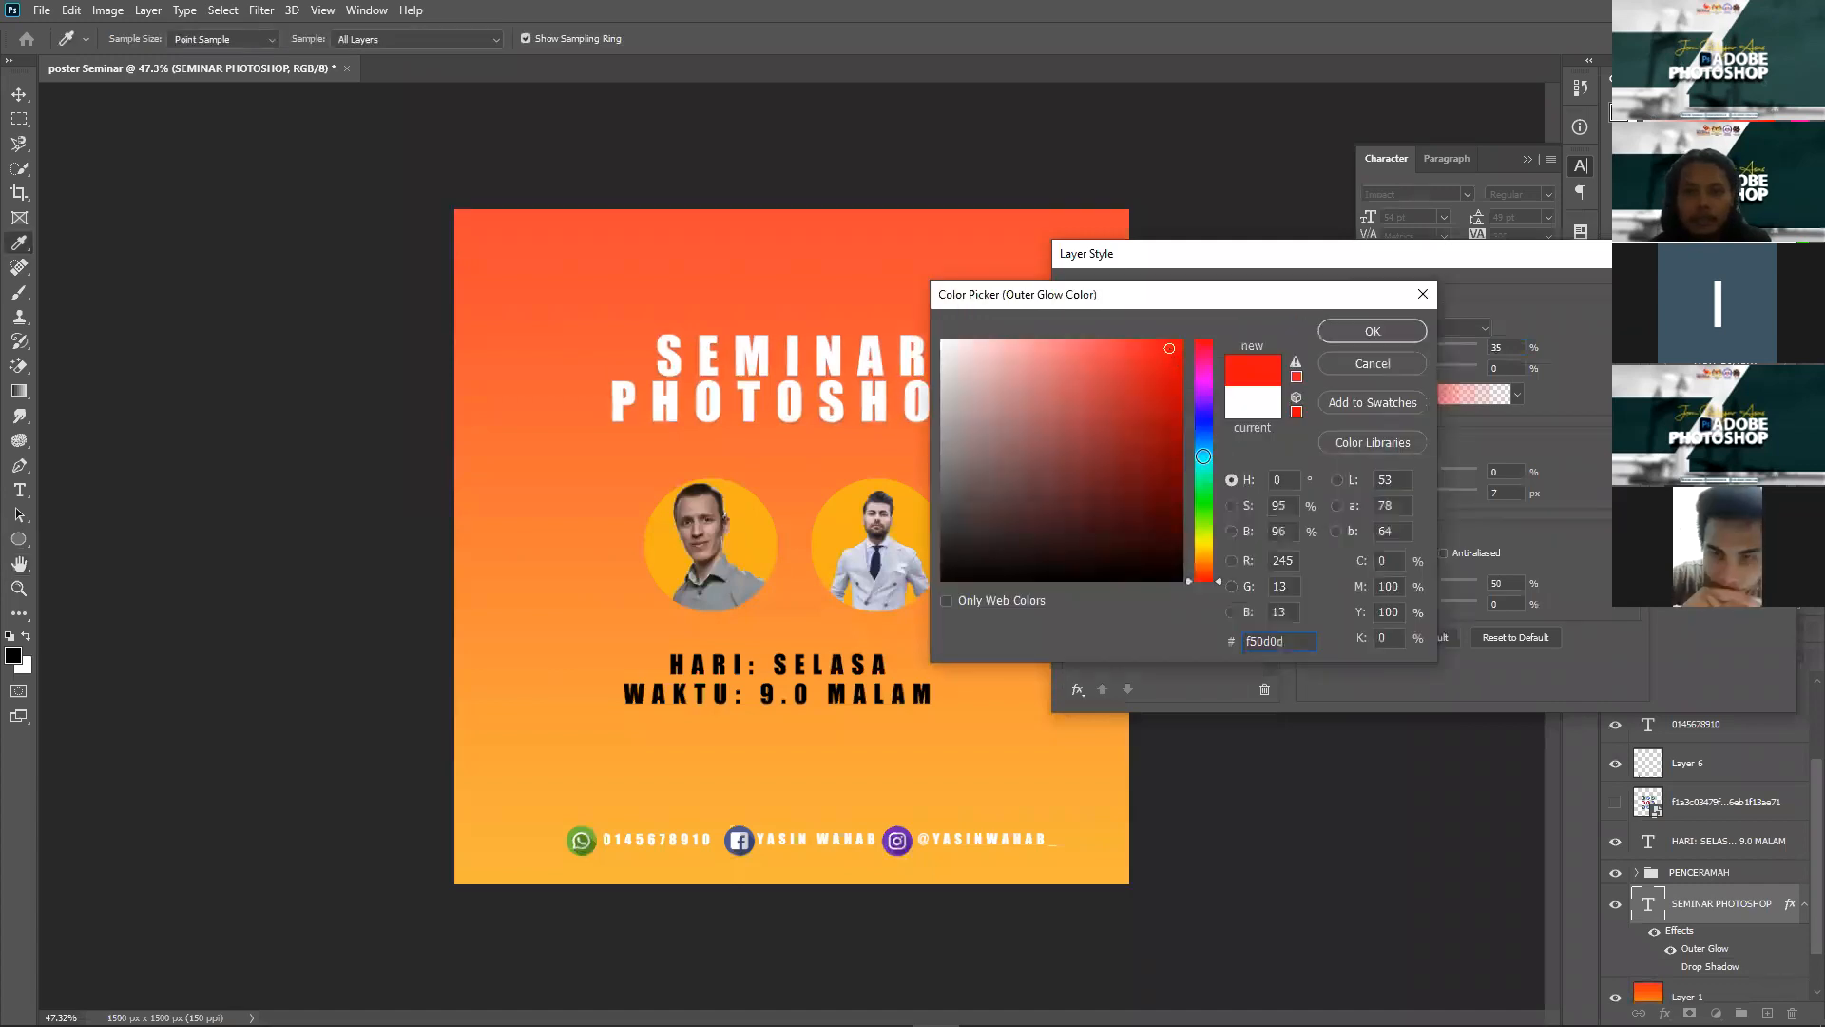
pyautogui.click(1202, 455)
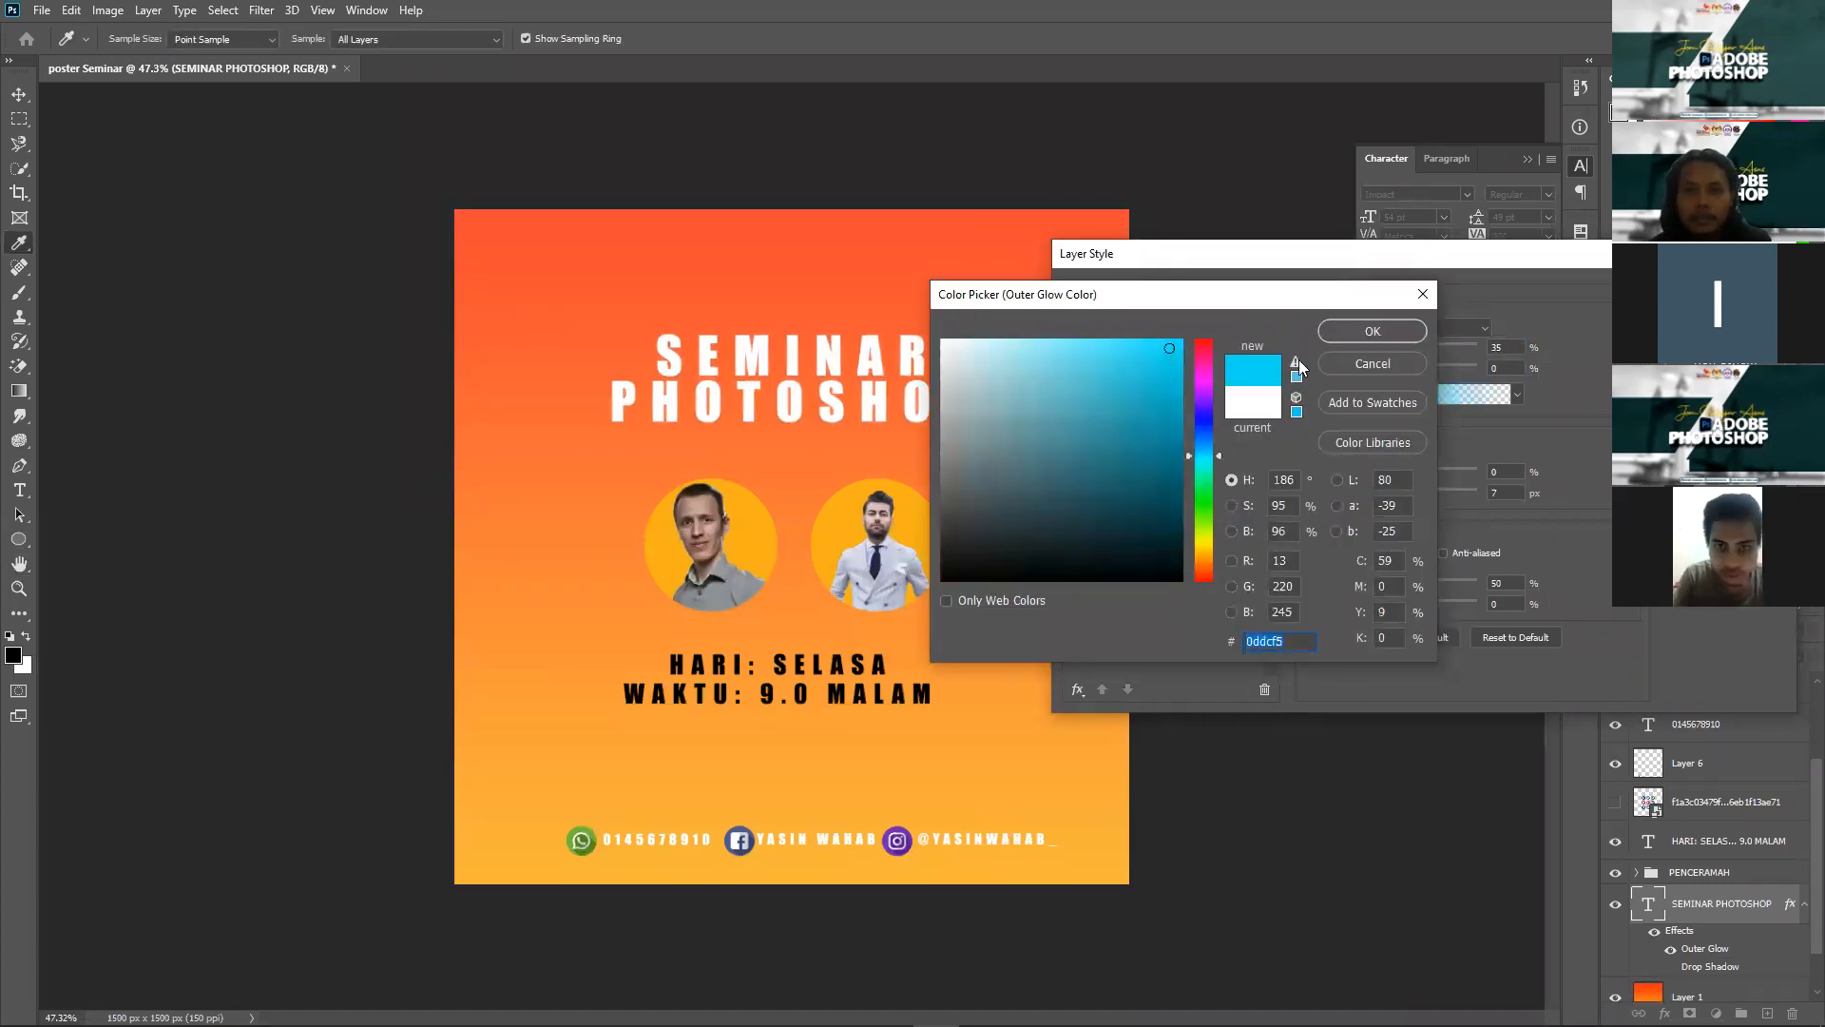
pyautogui.click(1296, 364)
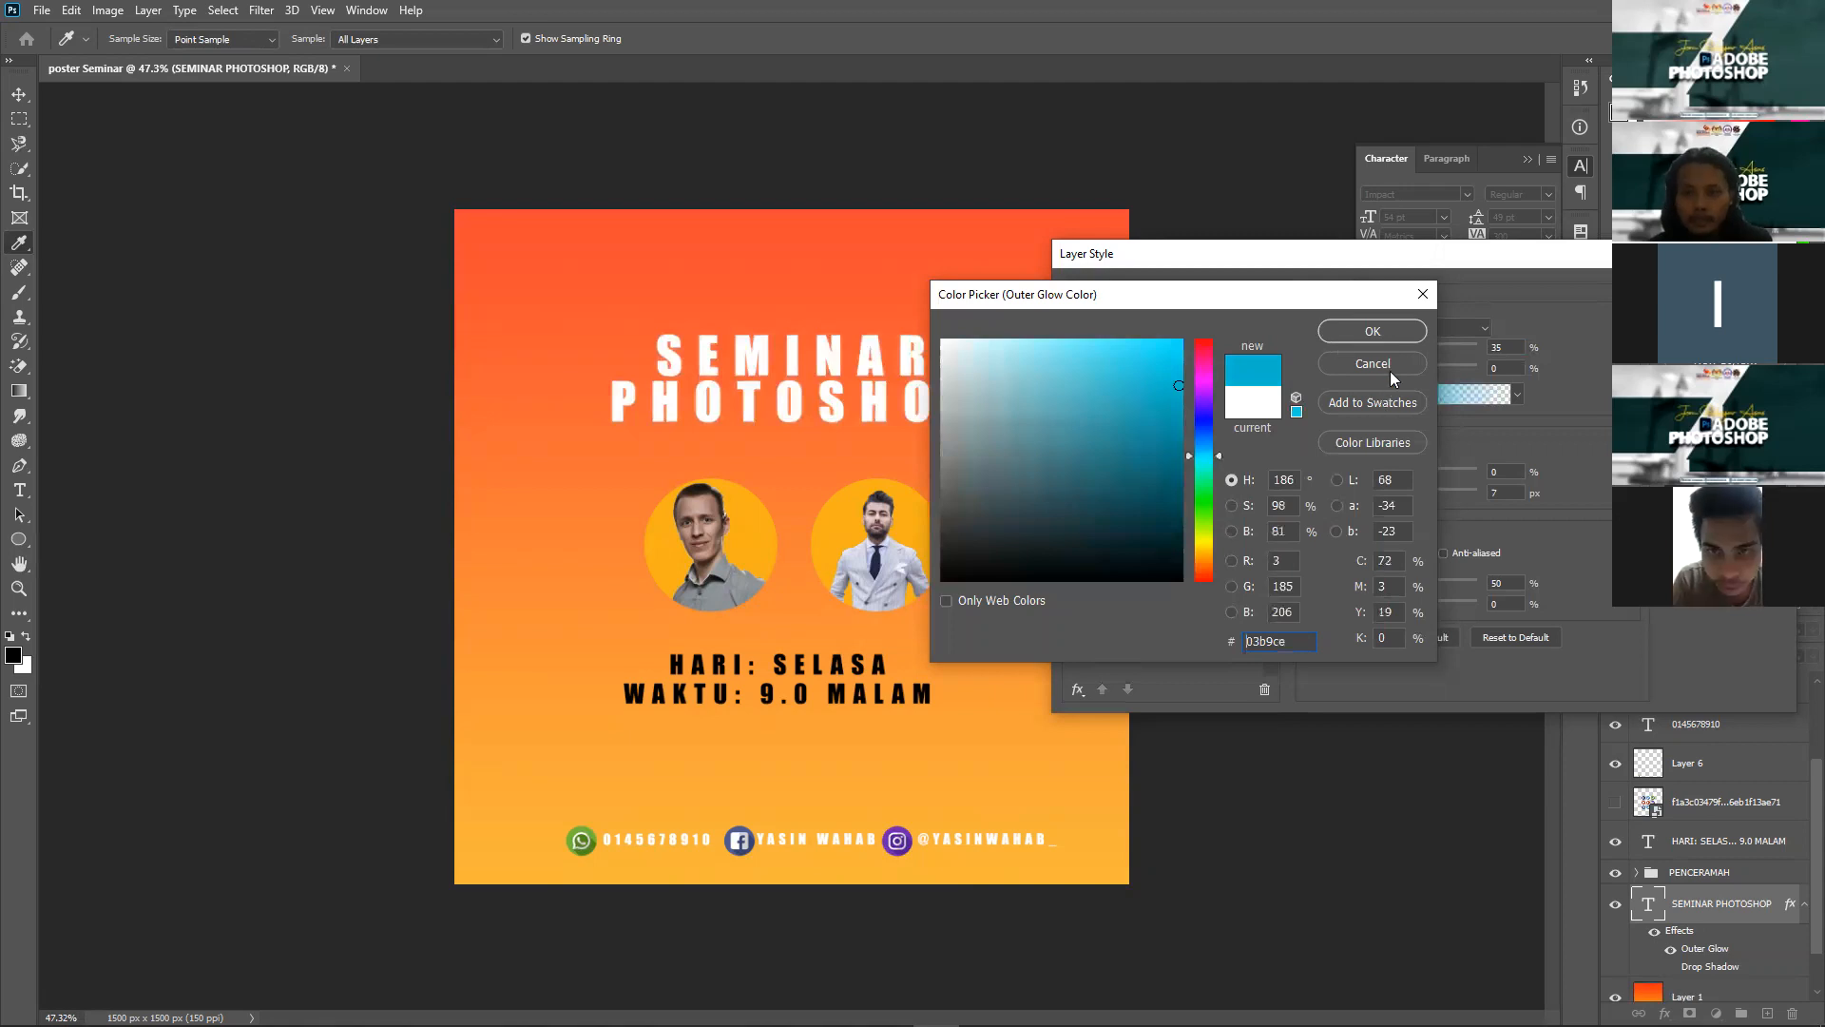
pyautogui.press('Return')
# Step: Raise the glow's noise and opacity and fill the letters with a green leaf Pattern Overlay
pyautogui.click(1420, 369)
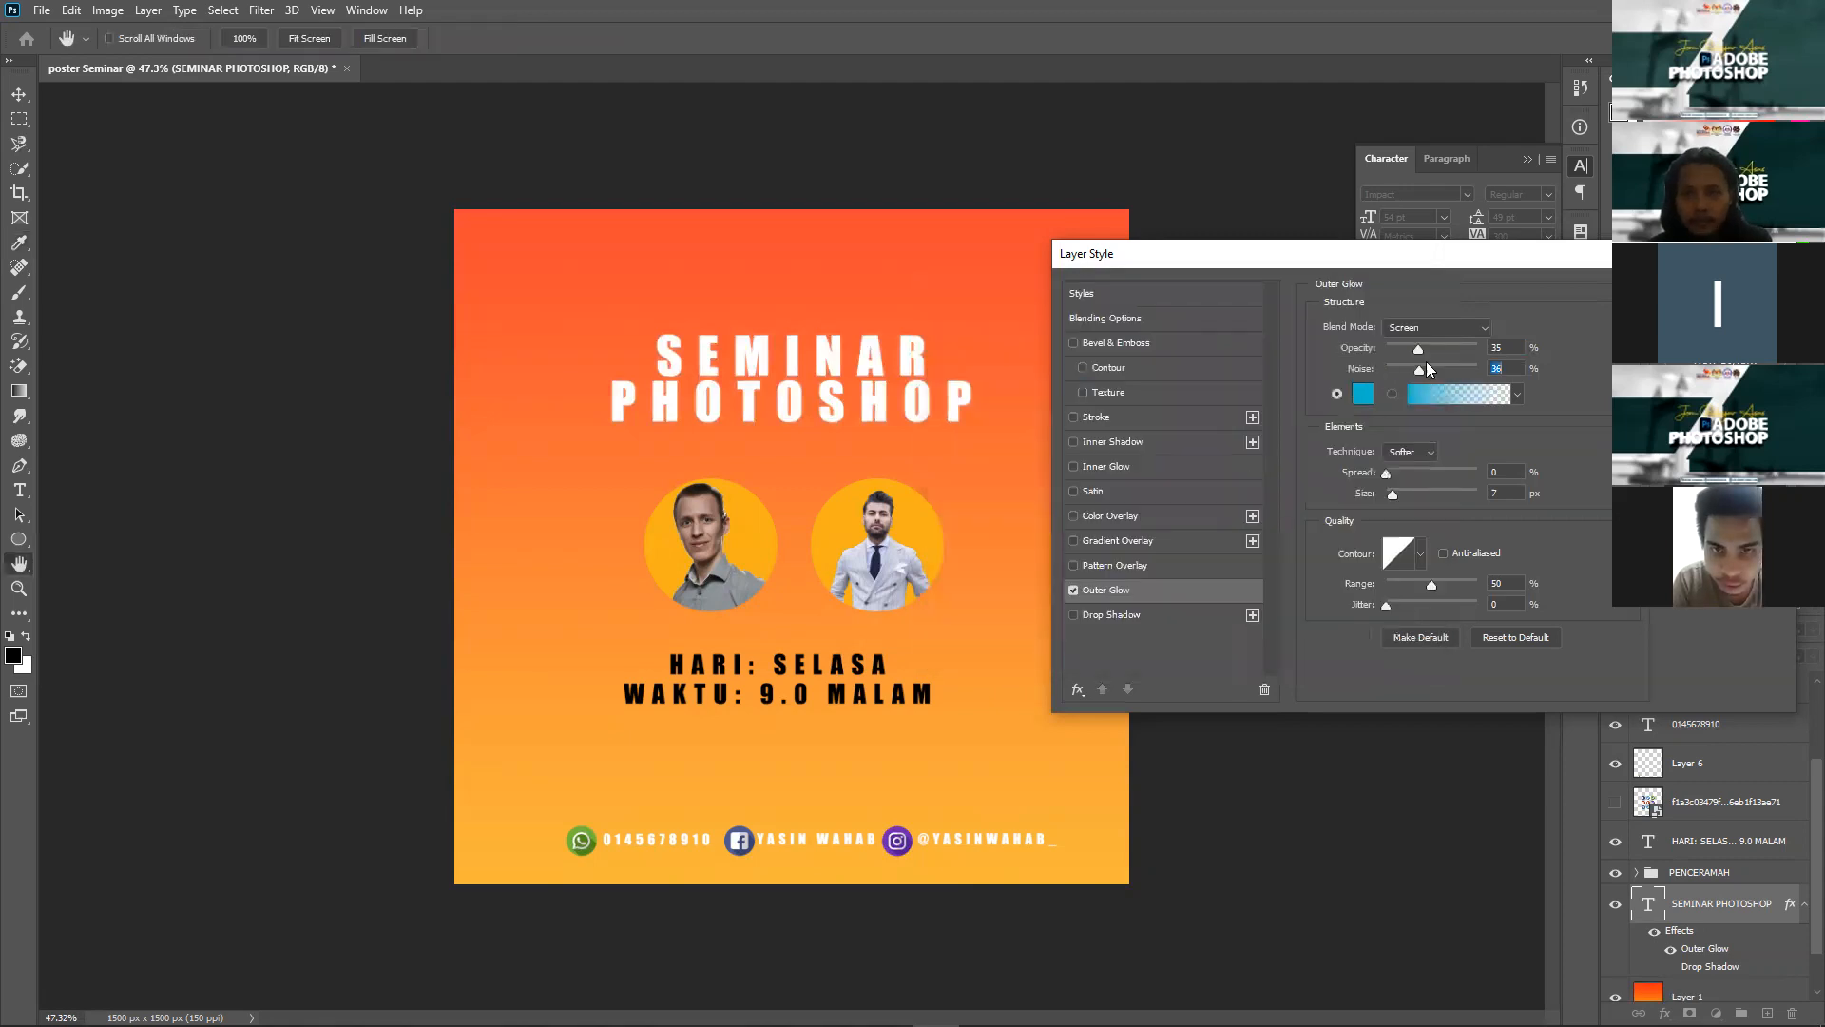
pyautogui.moveTo(1420, 350)
pyautogui.mouseDown()
pyautogui.moveTo(1469, 362)
pyautogui.moveTo(1432, 365)
pyautogui.mouseUp()
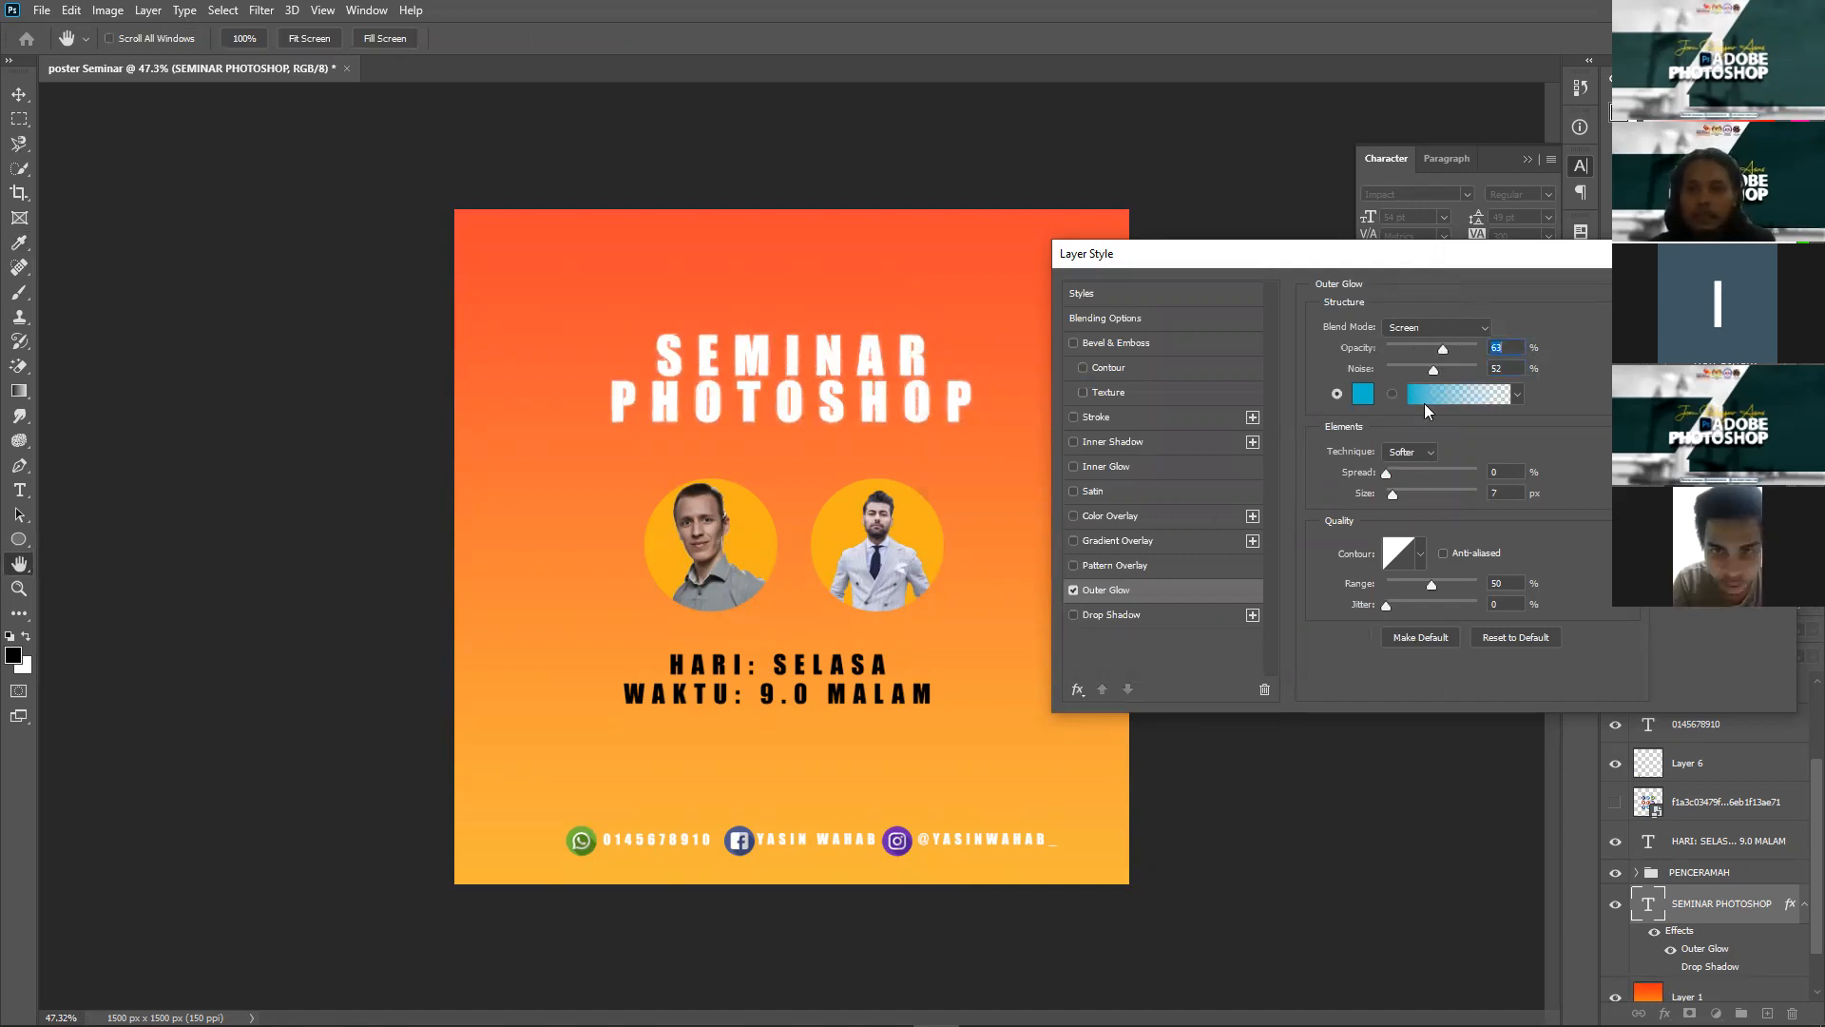
pyautogui.click(1138, 567)
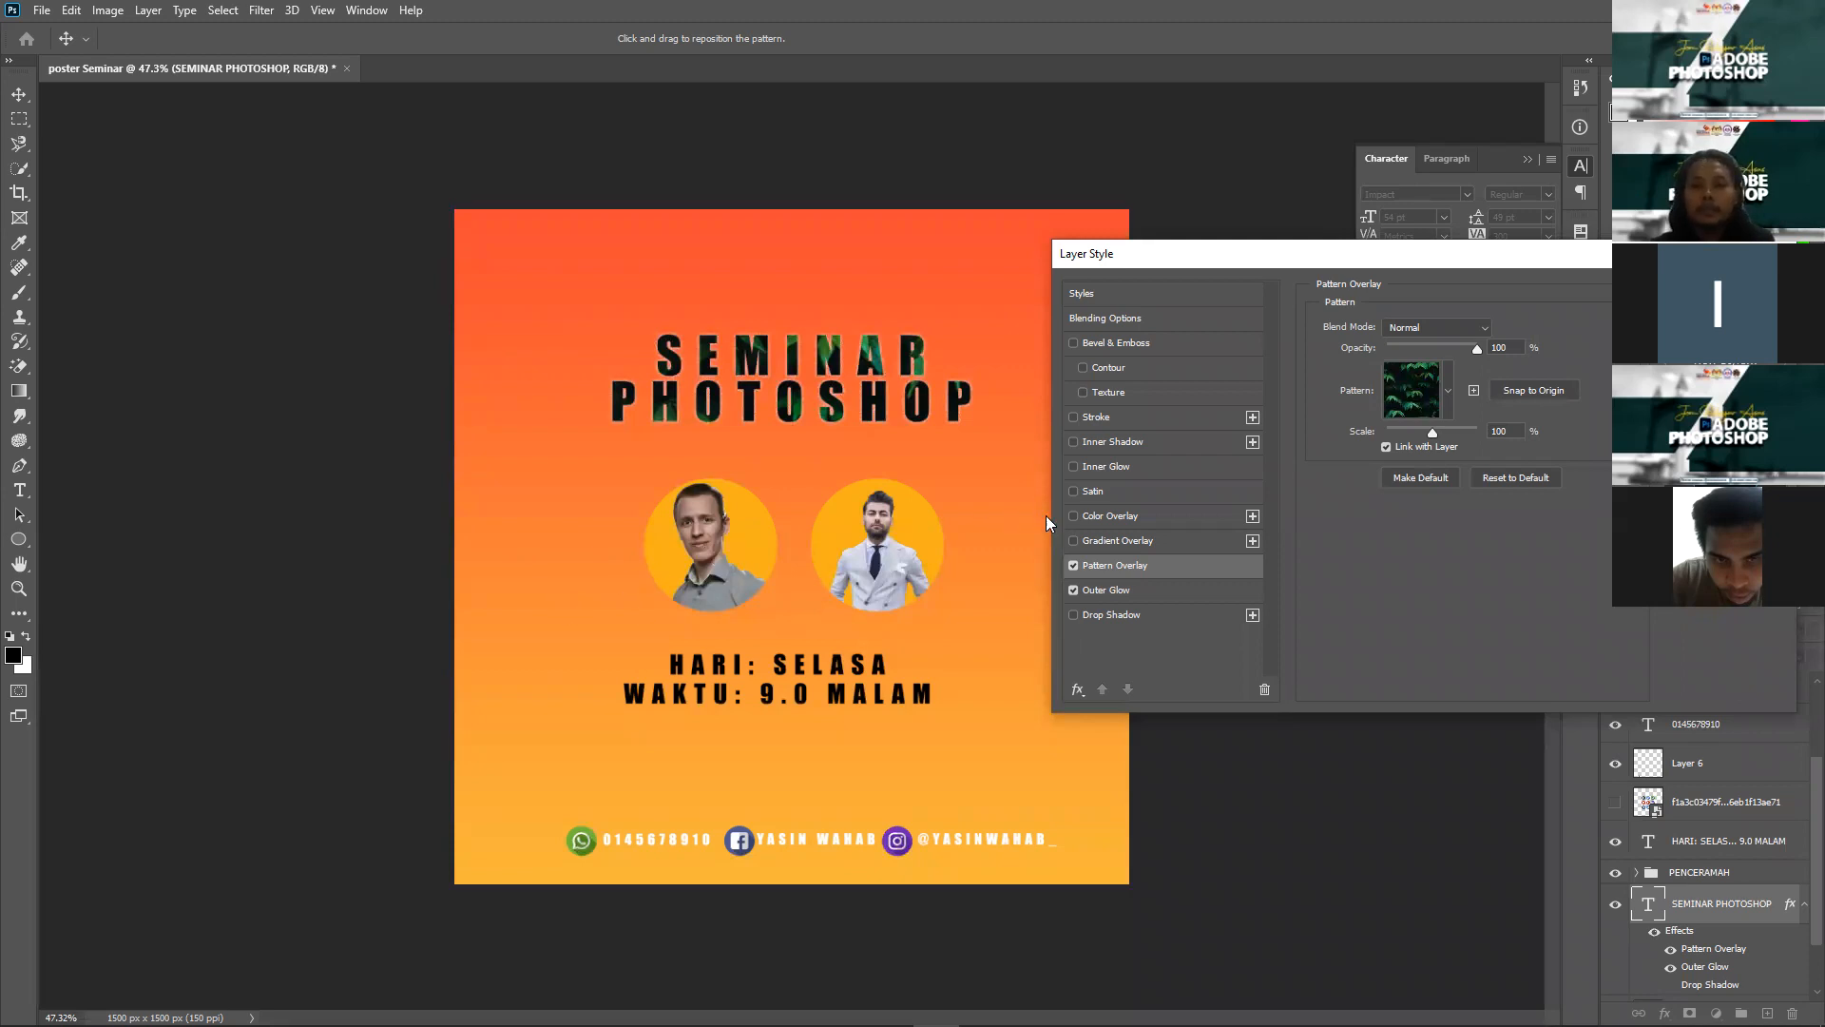
# Step: Replace the pattern and glow with a grey-to-white Gradient Overlay and open its Gradient Editor
pyautogui.click(1073, 590)
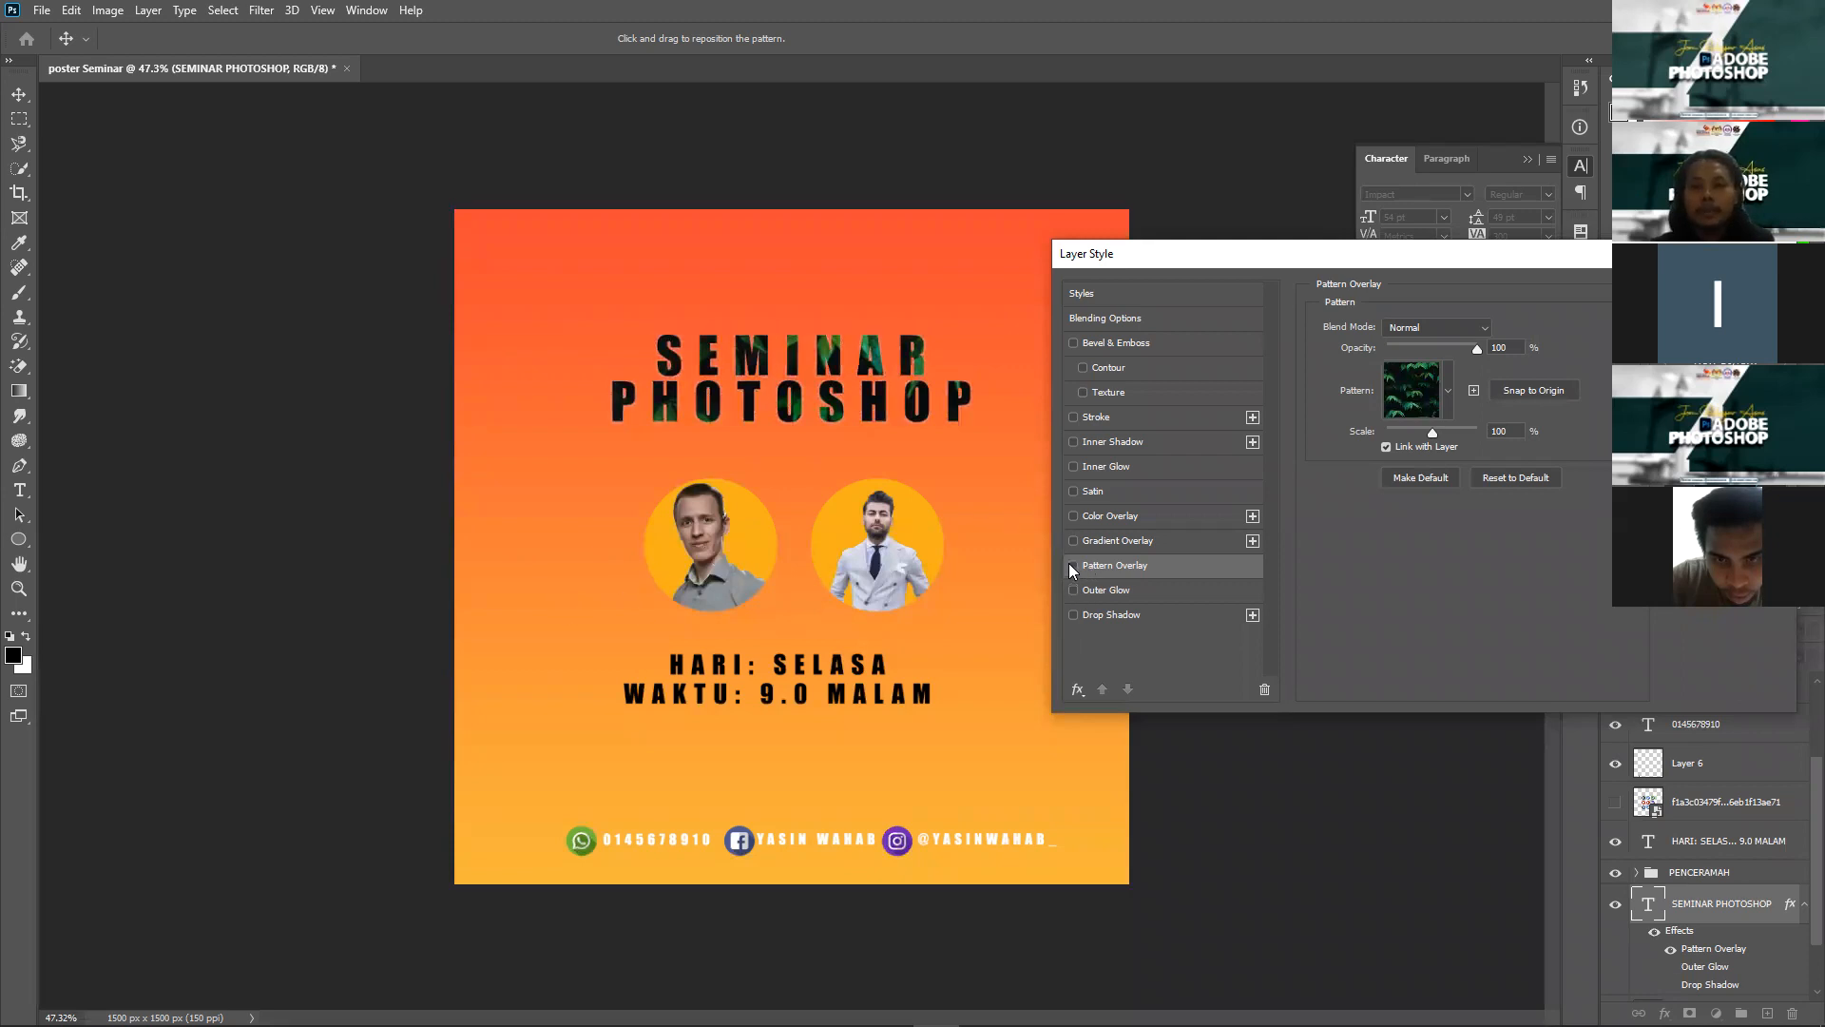
pyautogui.click(1071, 565)
pyautogui.click(1070, 542)
pyautogui.click(1116, 540)
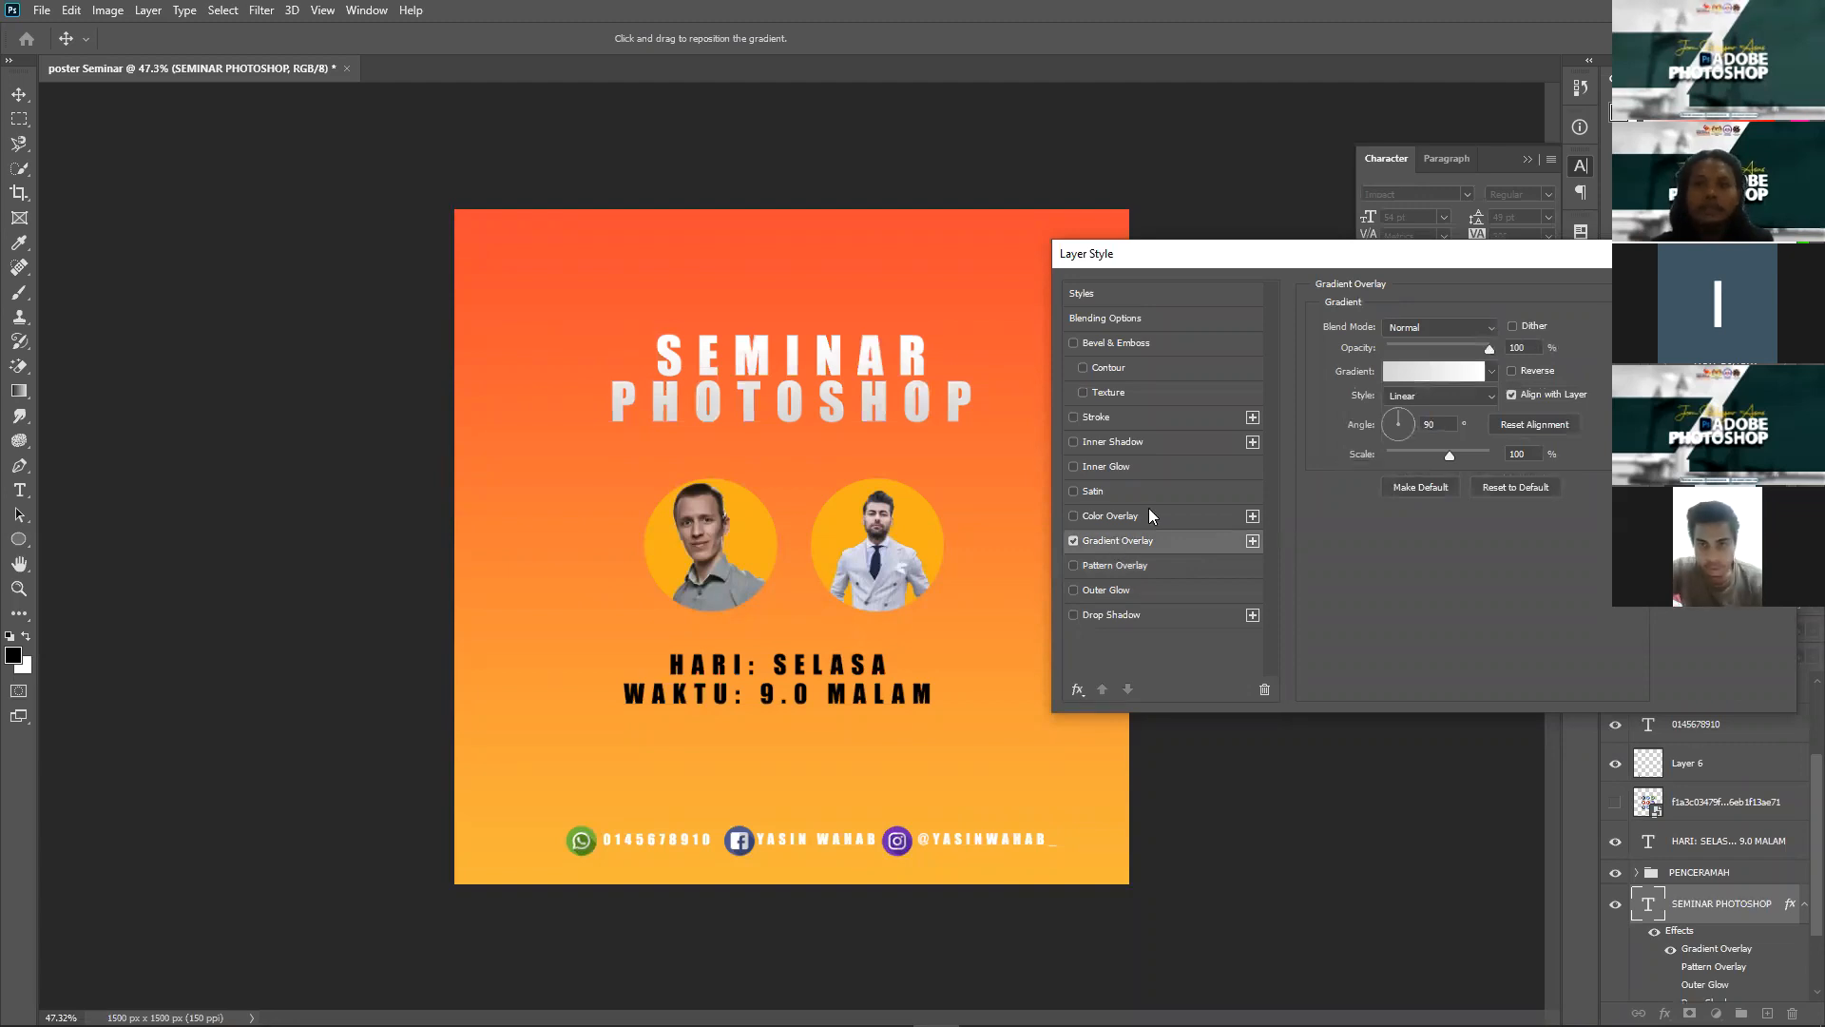
pyautogui.click(1415, 372)
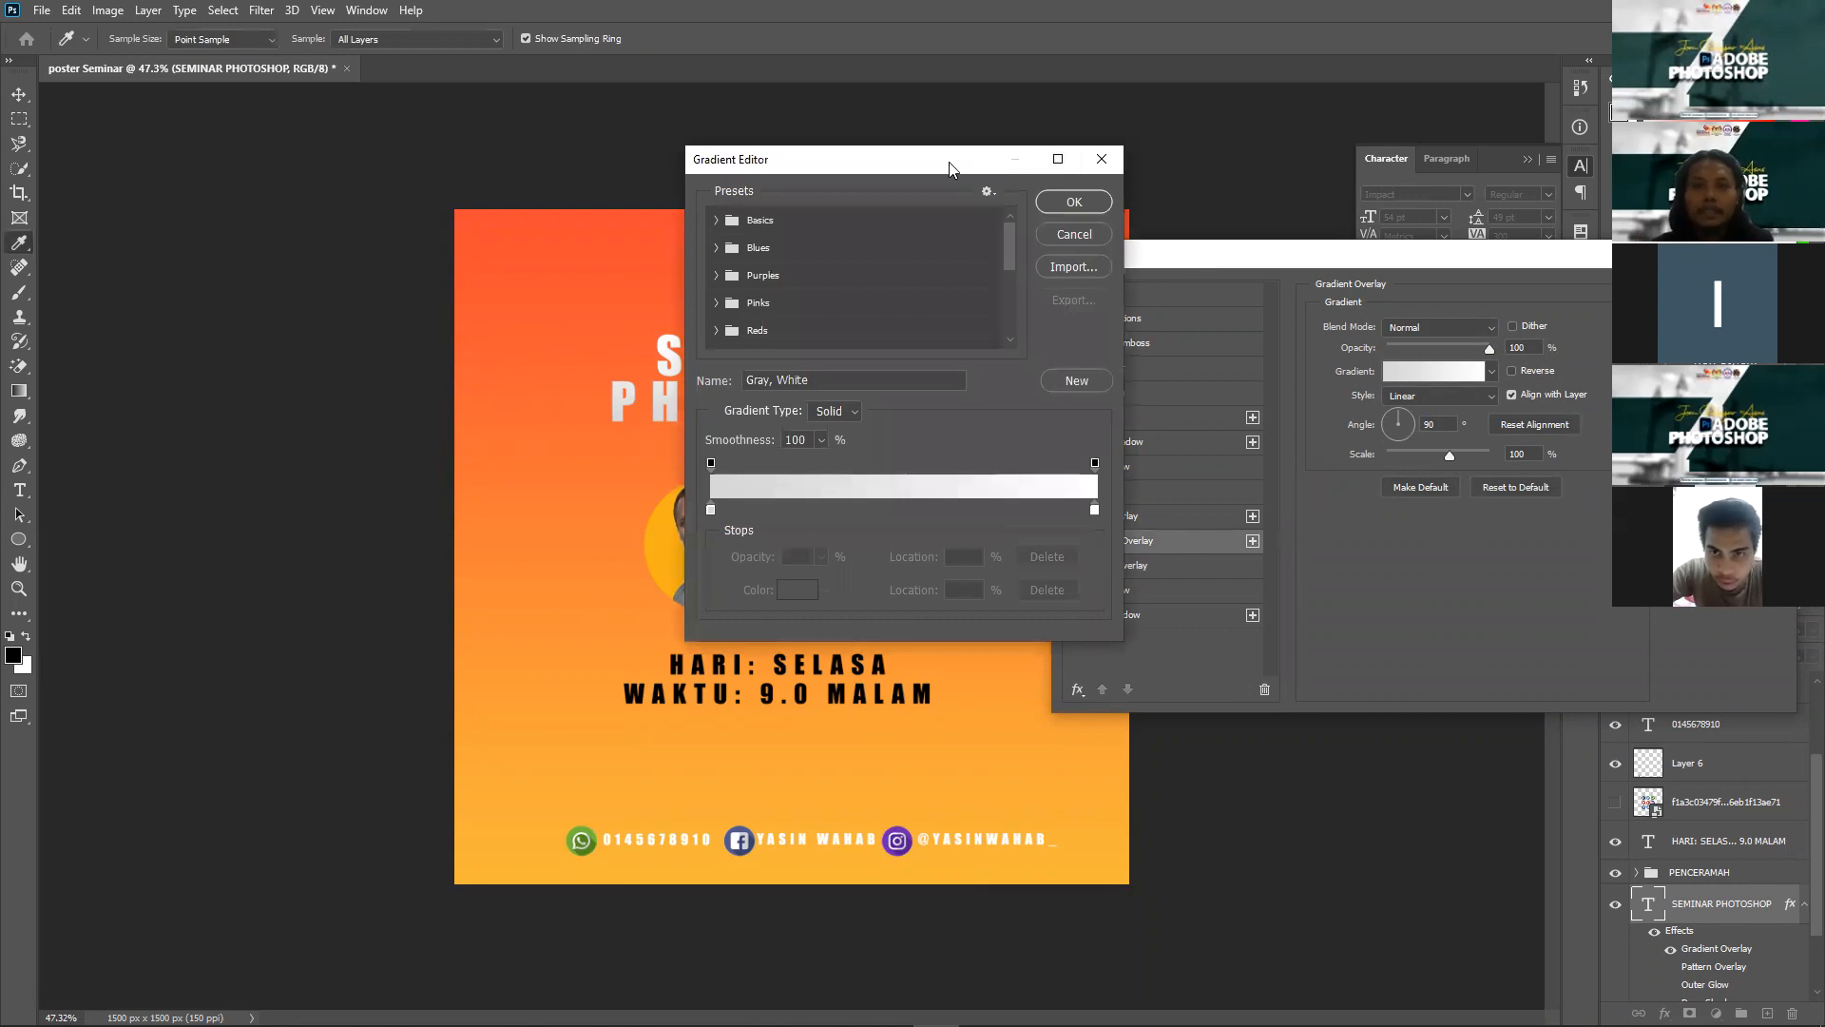
pyautogui.moveTo(1313, 190); pyautogui.dragTo(1314, 190)
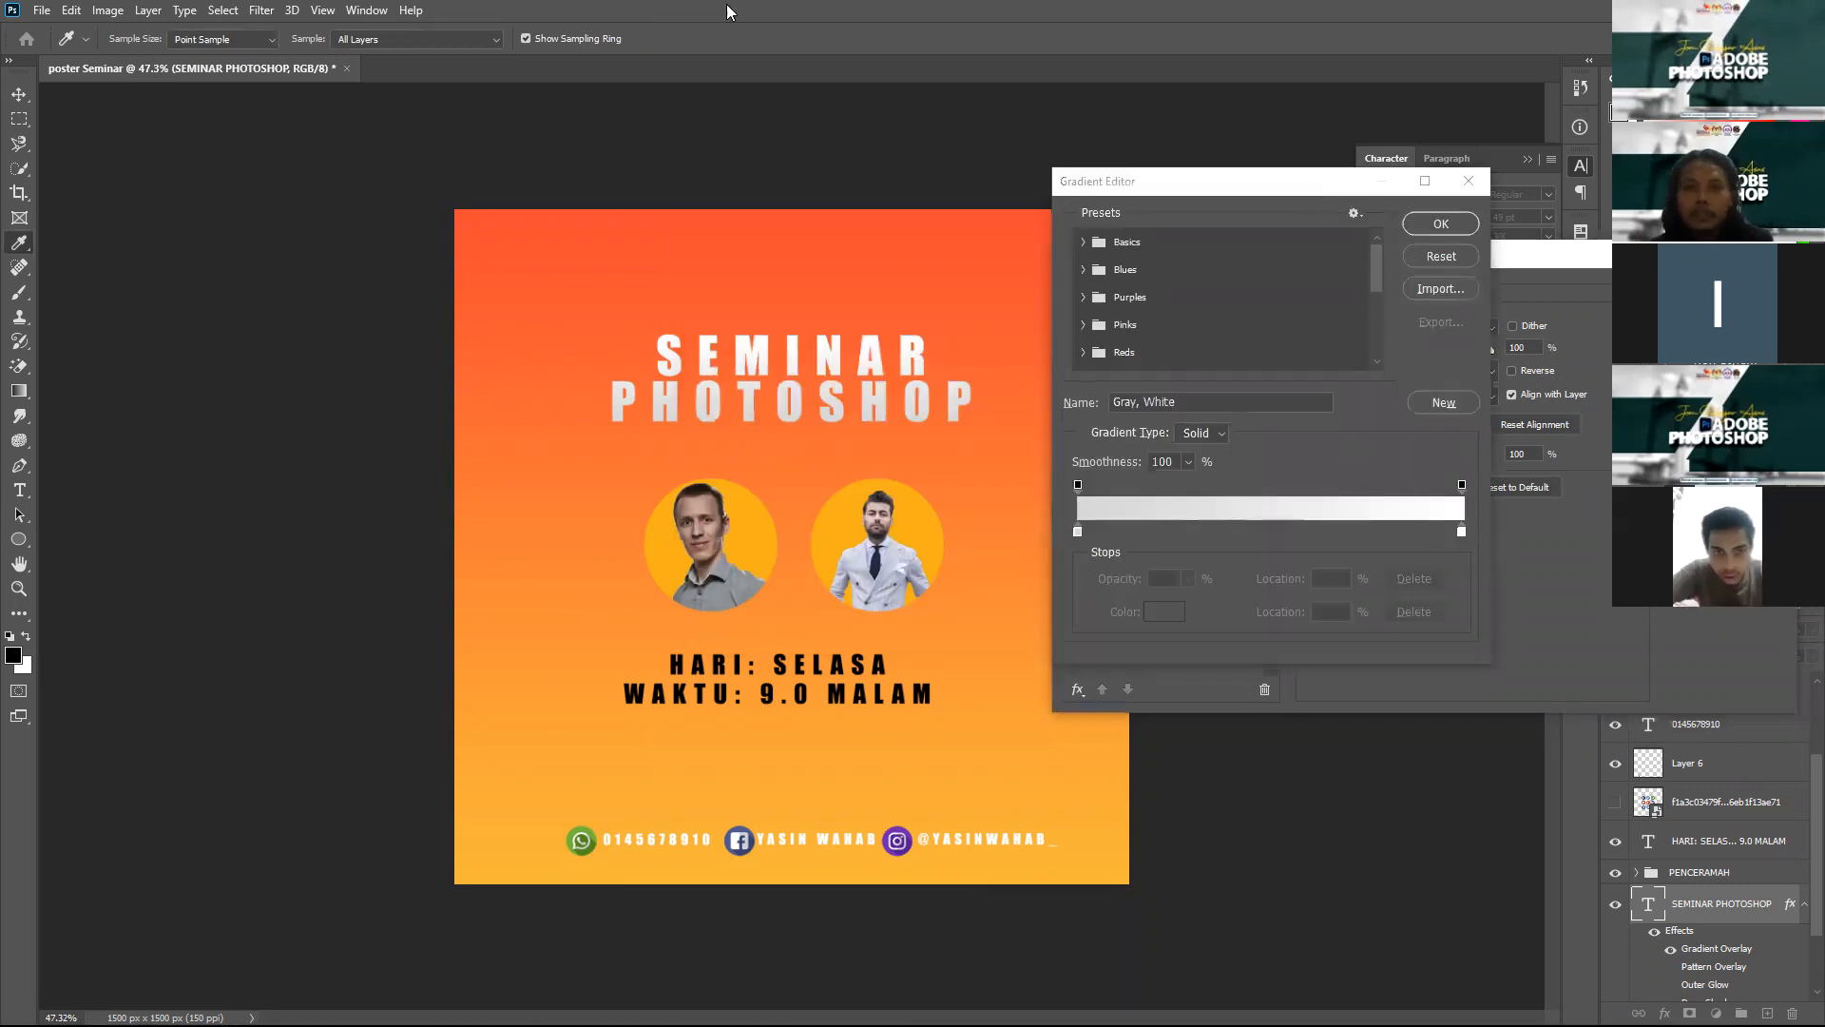
pyautogui.hotkey('alt', 'Tab')
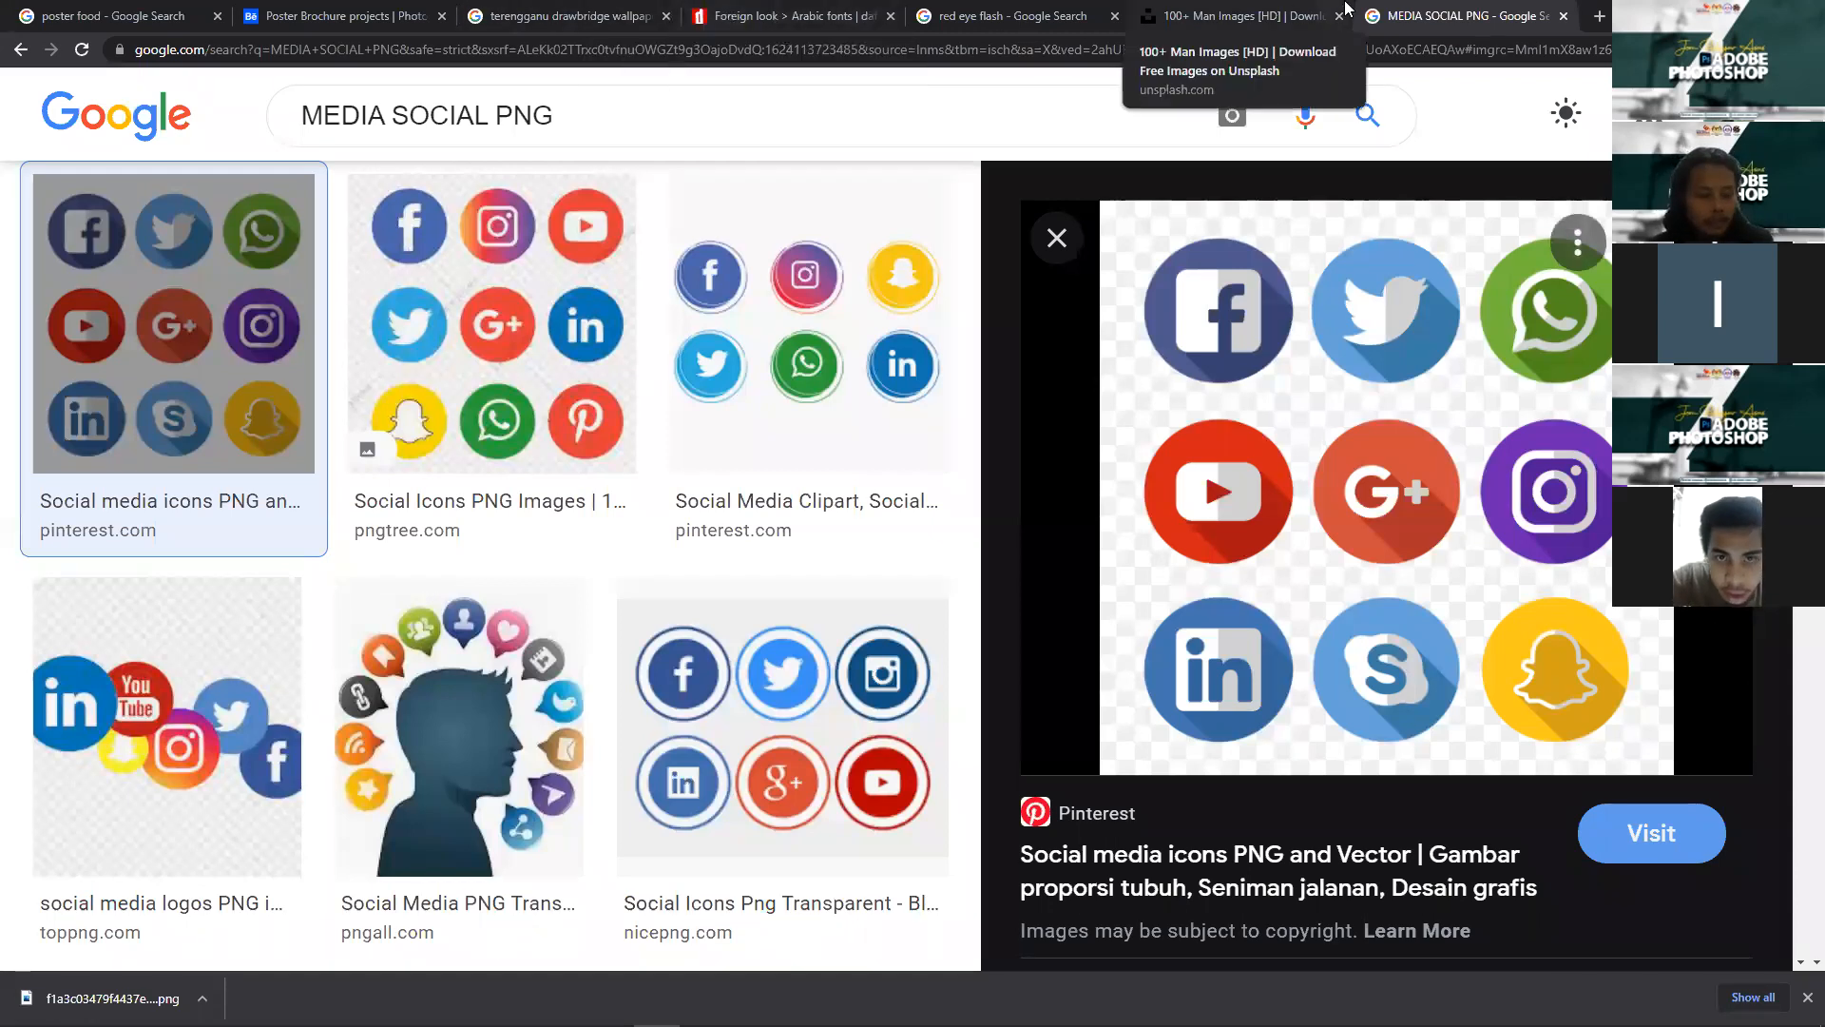
# Step: Close three extra browser tabs and open uiGradients.com in a new tab
pyautogui.hotkey('ctrl', 'w')
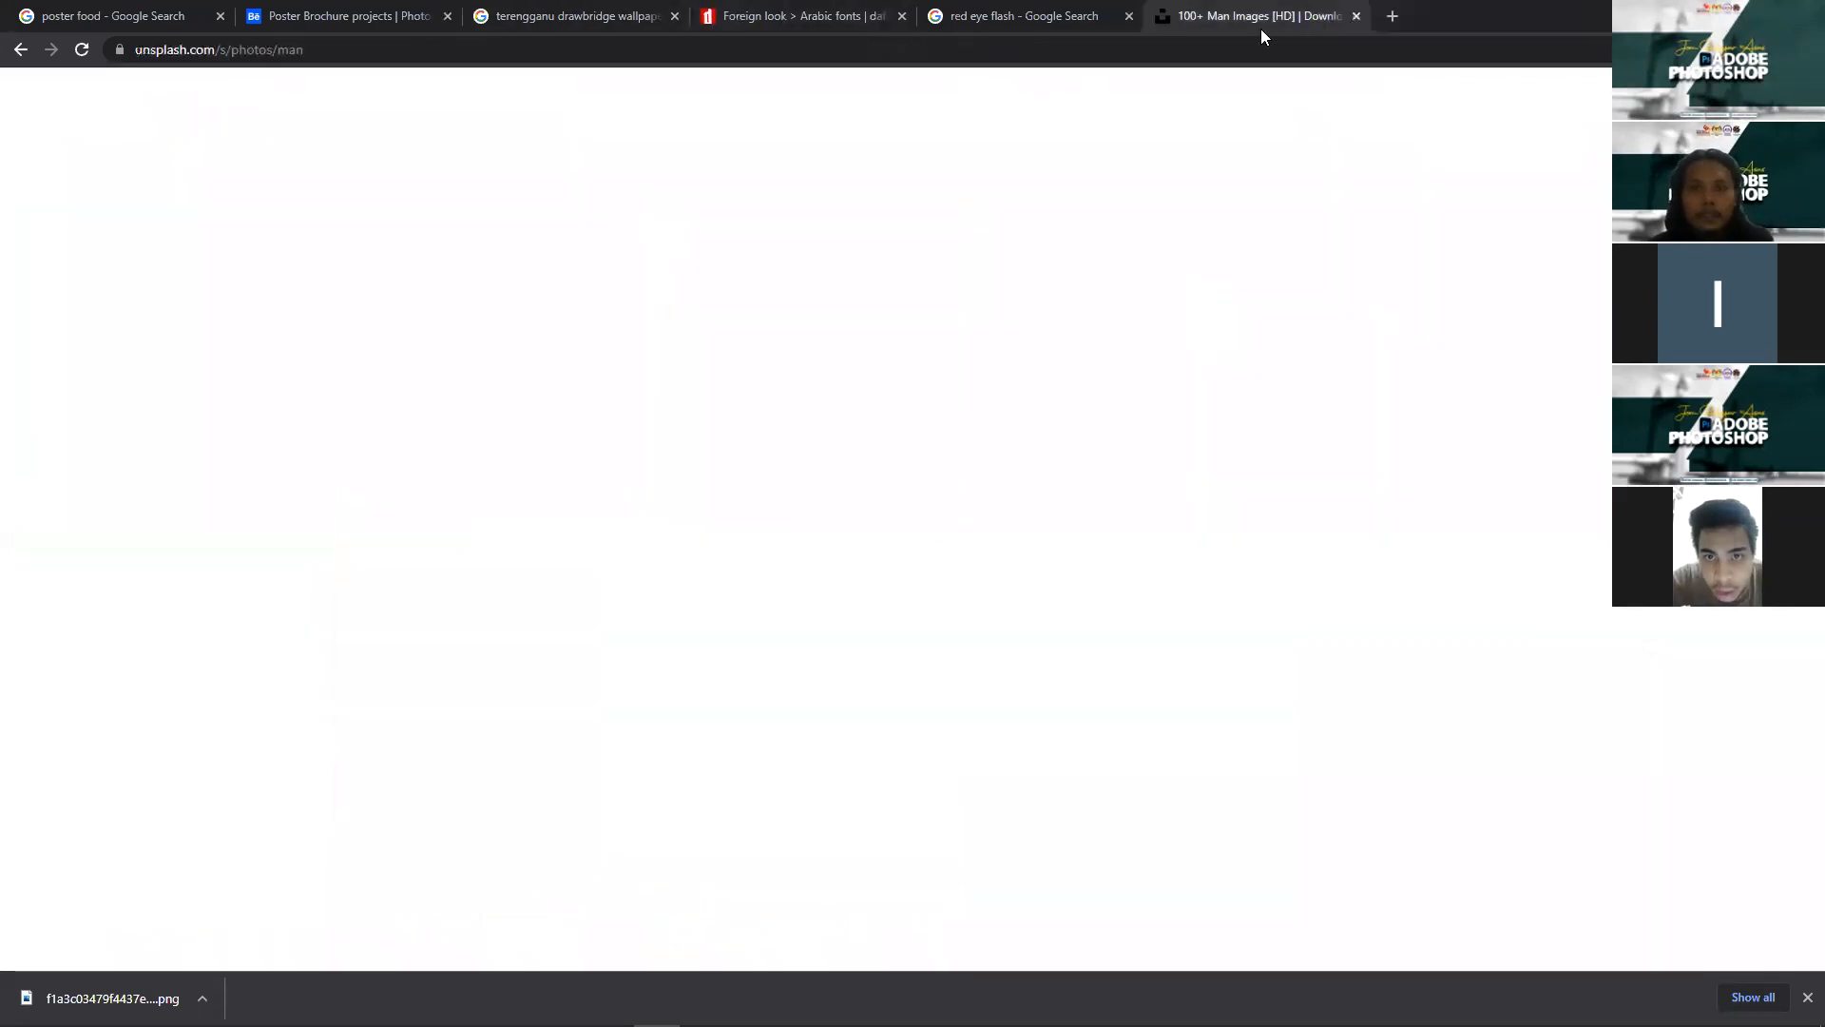
pyautogui.hotkey('ctrl', 'w')
pyautogui.hotkey('ctrl', 'w')
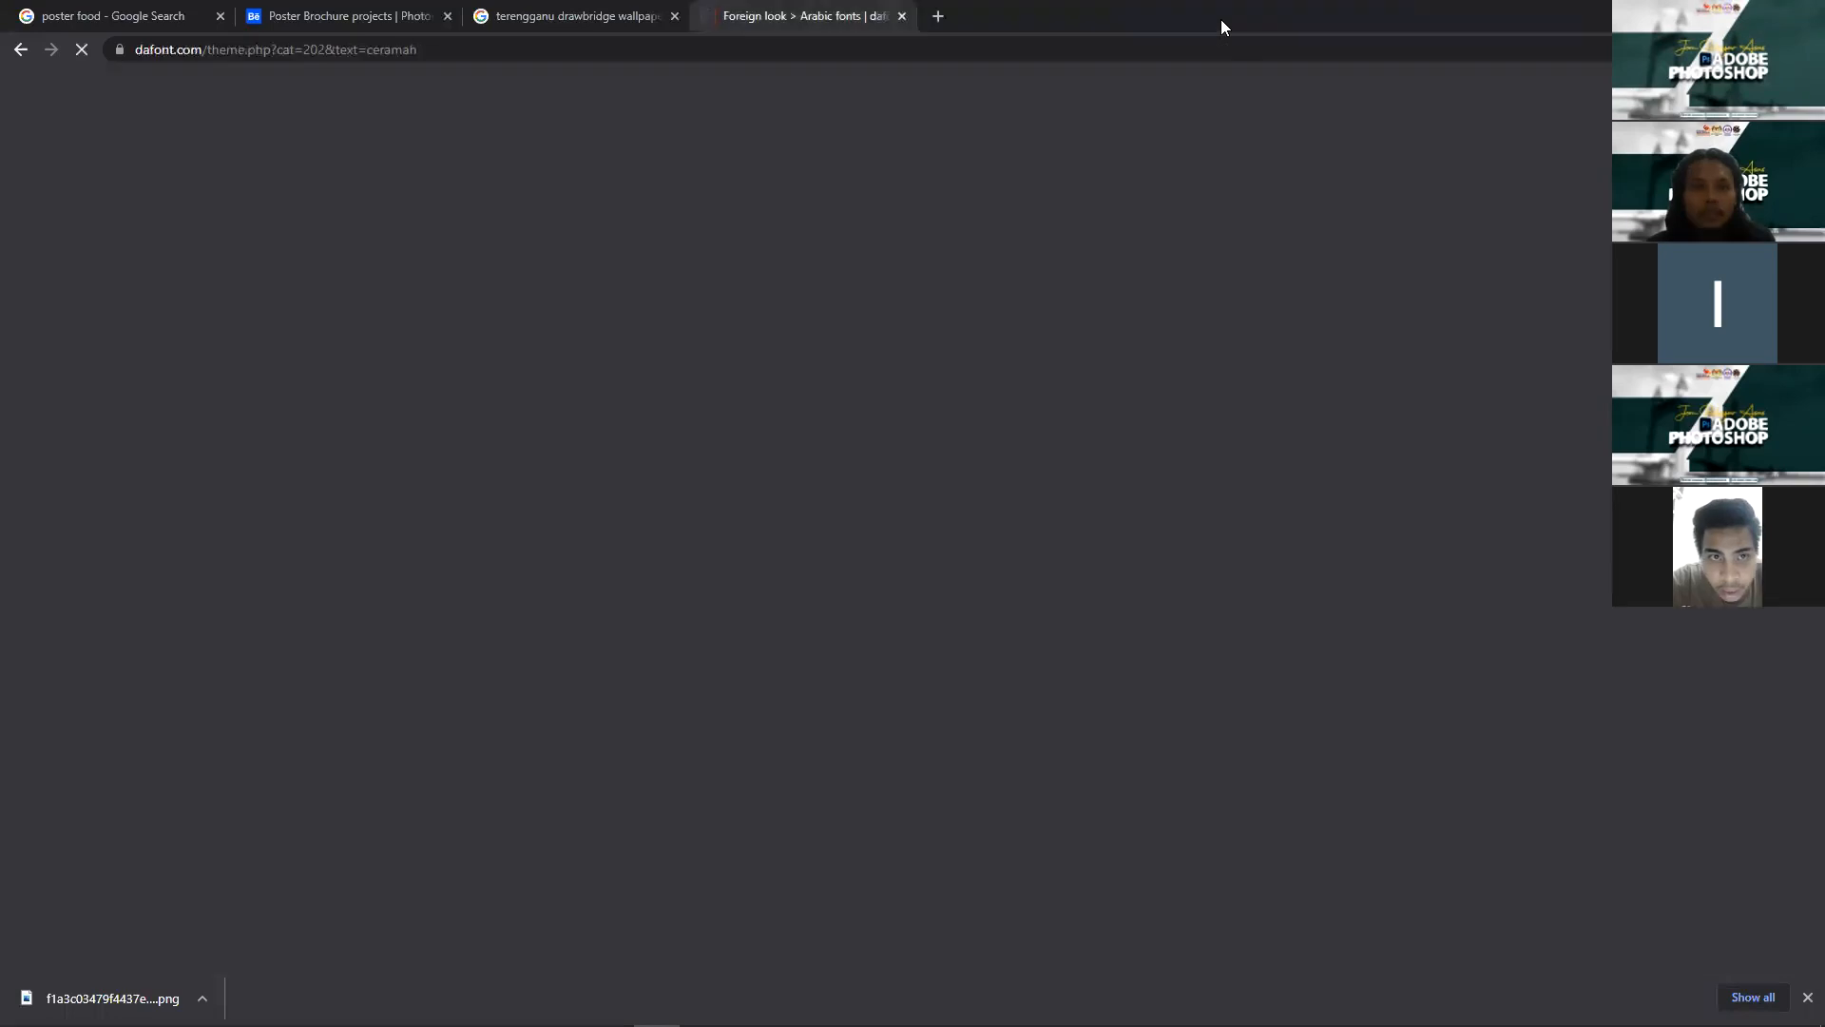
pyautogui.hotkey('ctrl', 'w')
pyautogui.hotkey('ctrl', 'w')
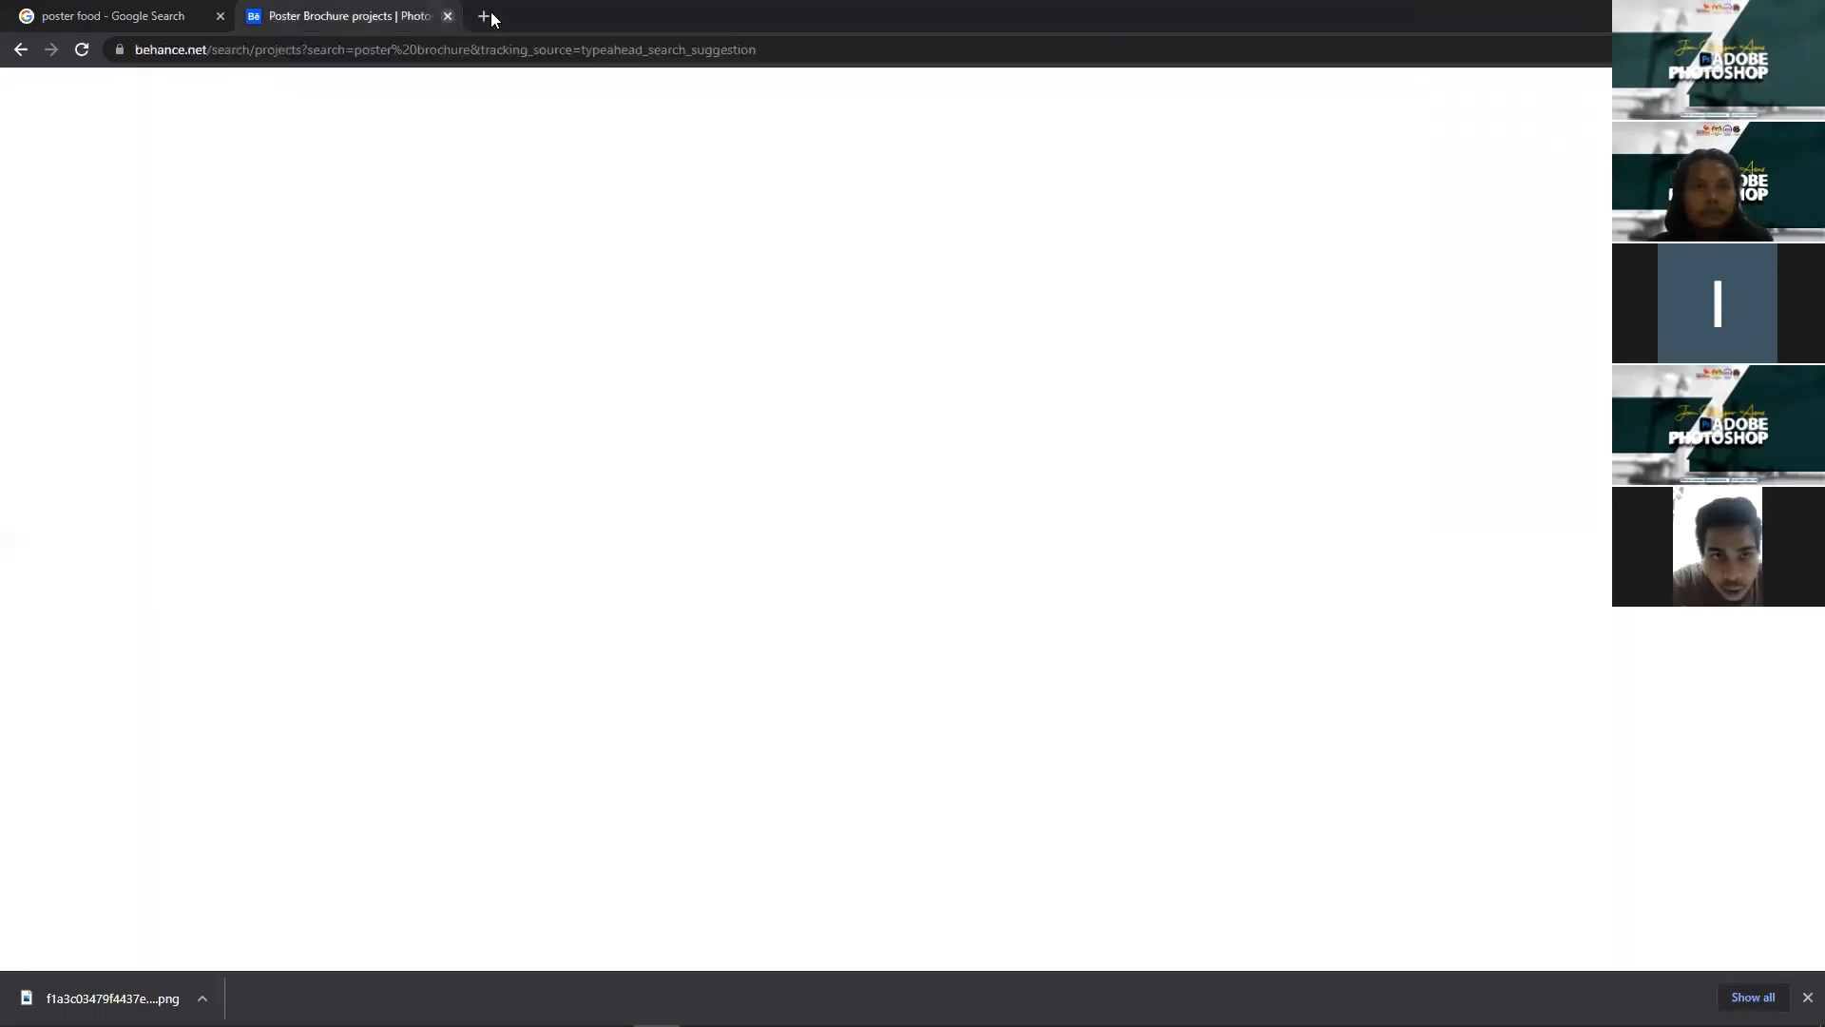
pyautogui.click(490, 18)
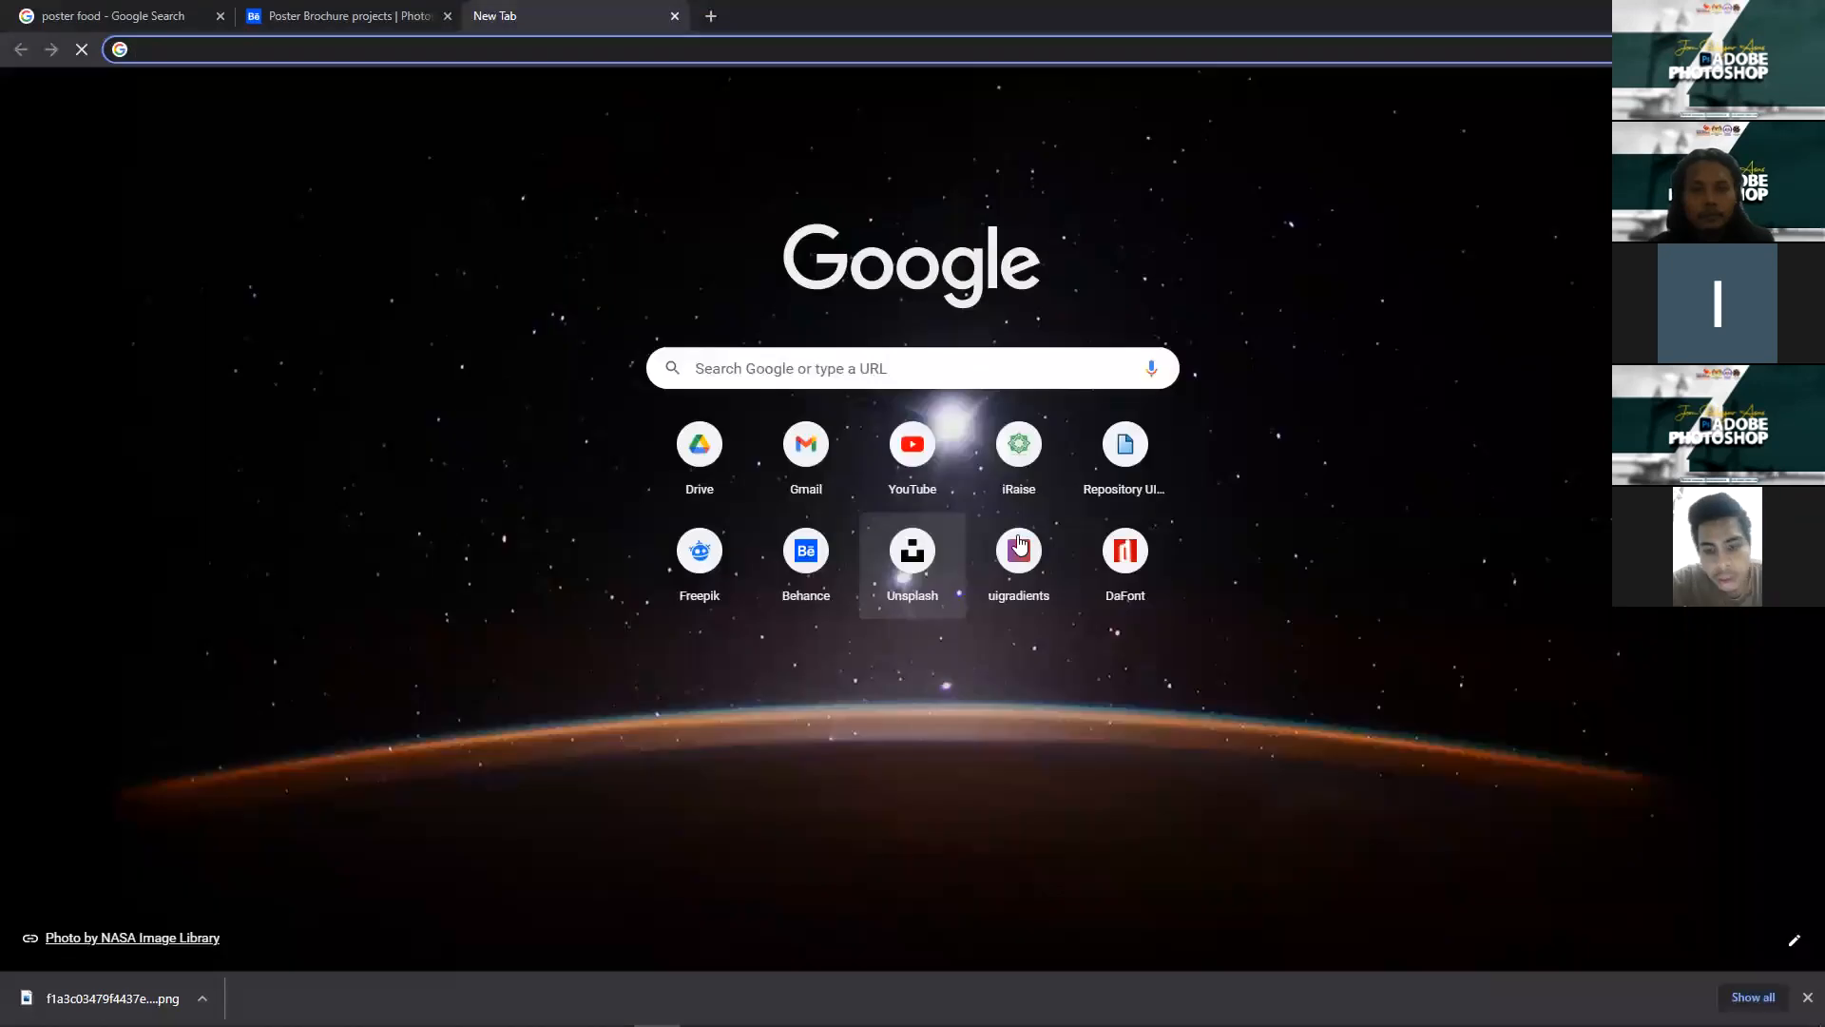
pyautogui.click(1008, 531)
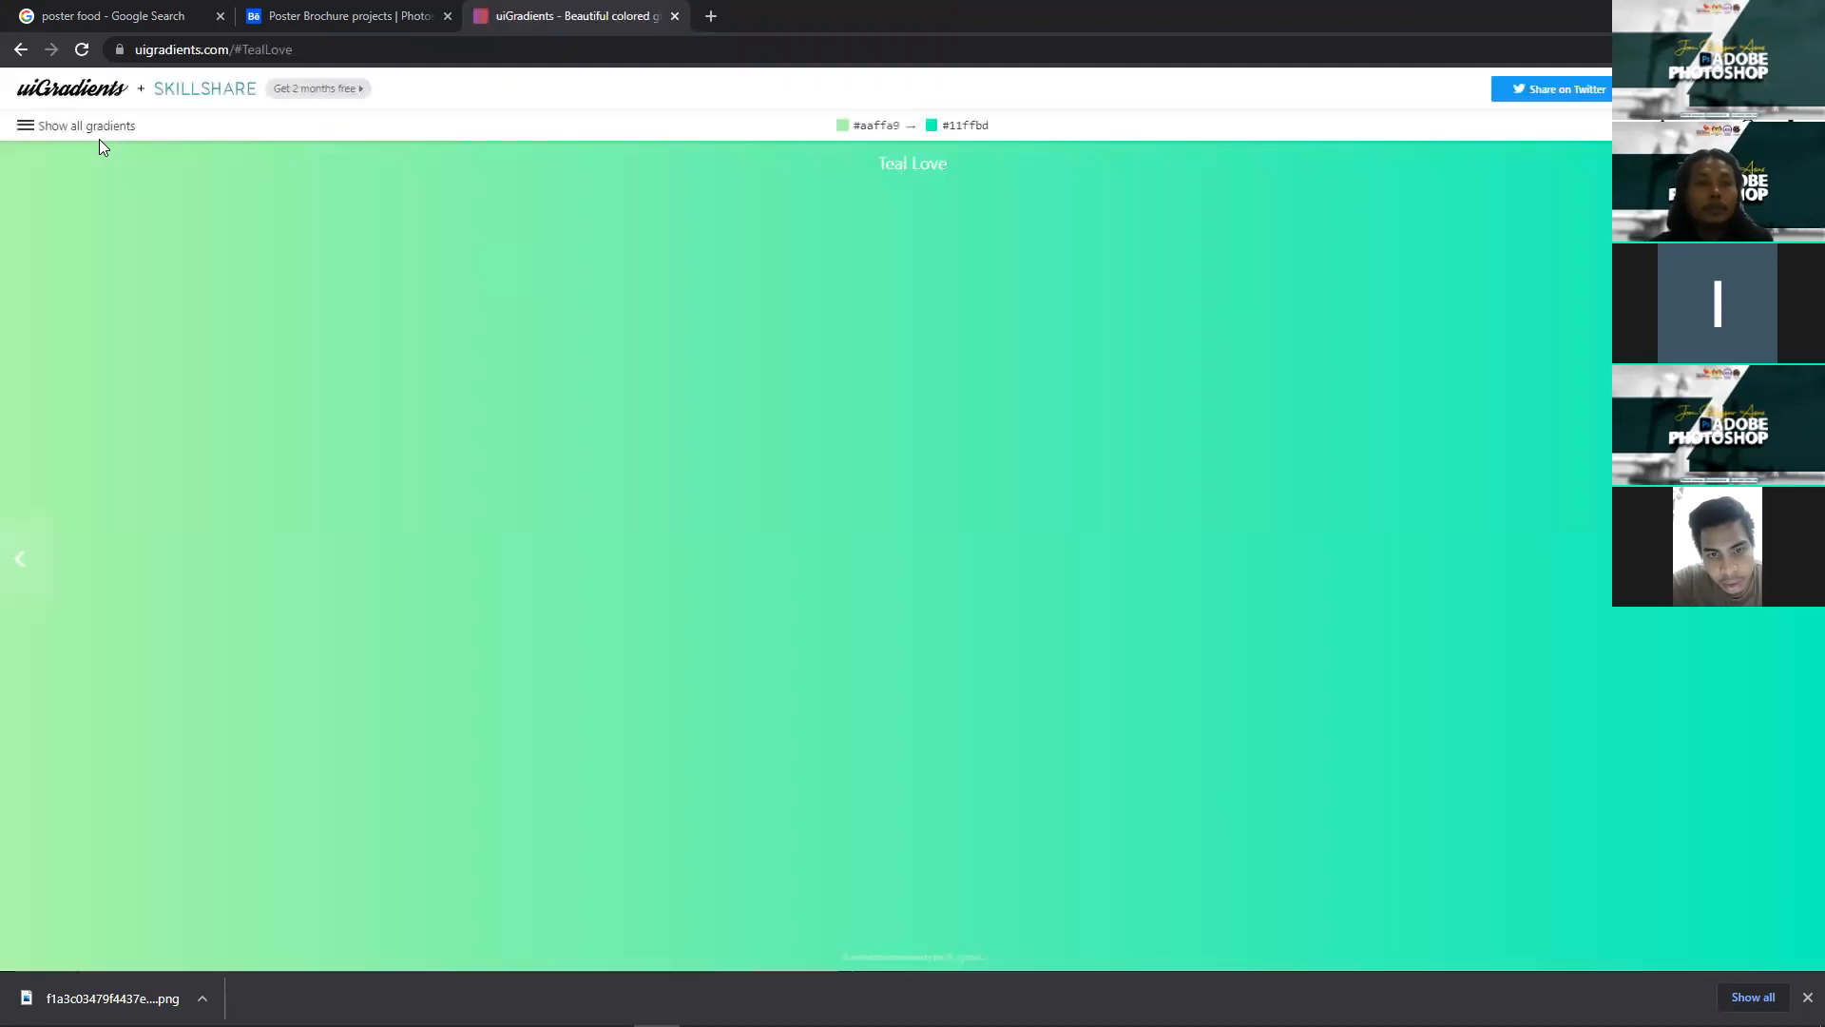
# Step: Show all gradients, filter to green, and view Summer Dog (#a8ff78 to #78ffd6)
pyautogui.click(89, 130)
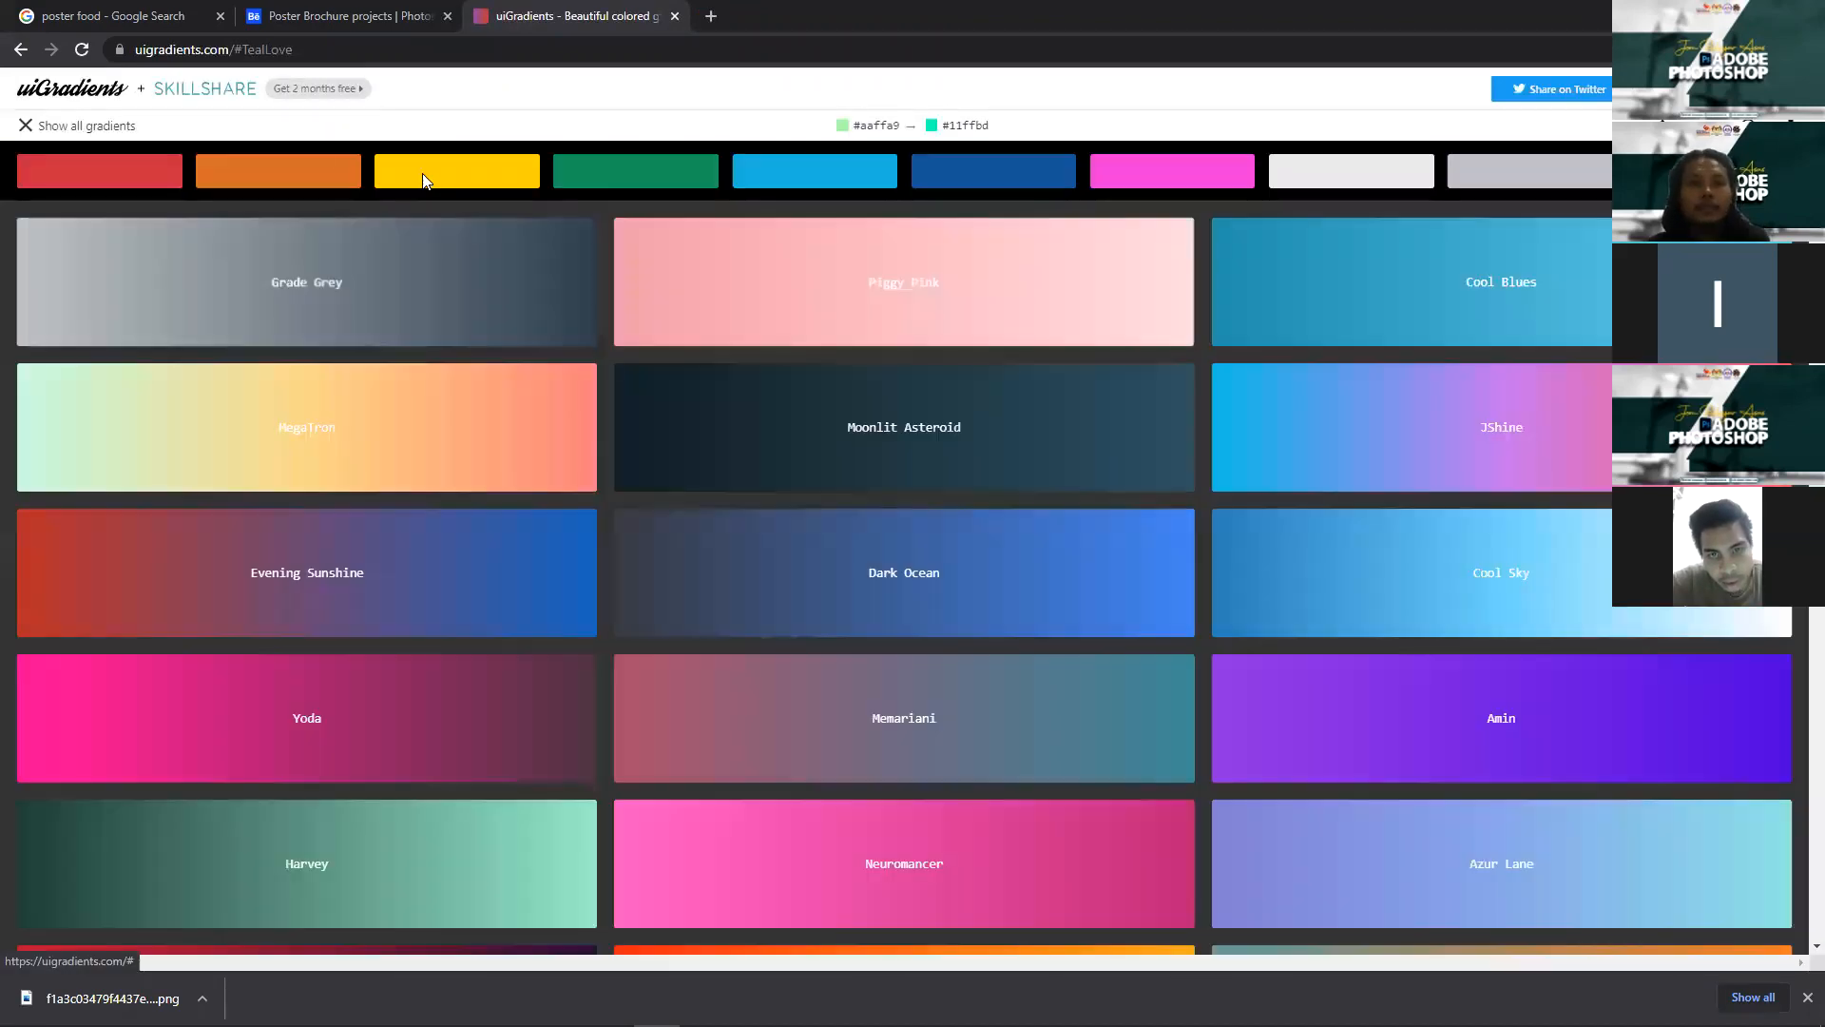
pyautogui.click(494, 176)
pyautogui.click(621, 180)
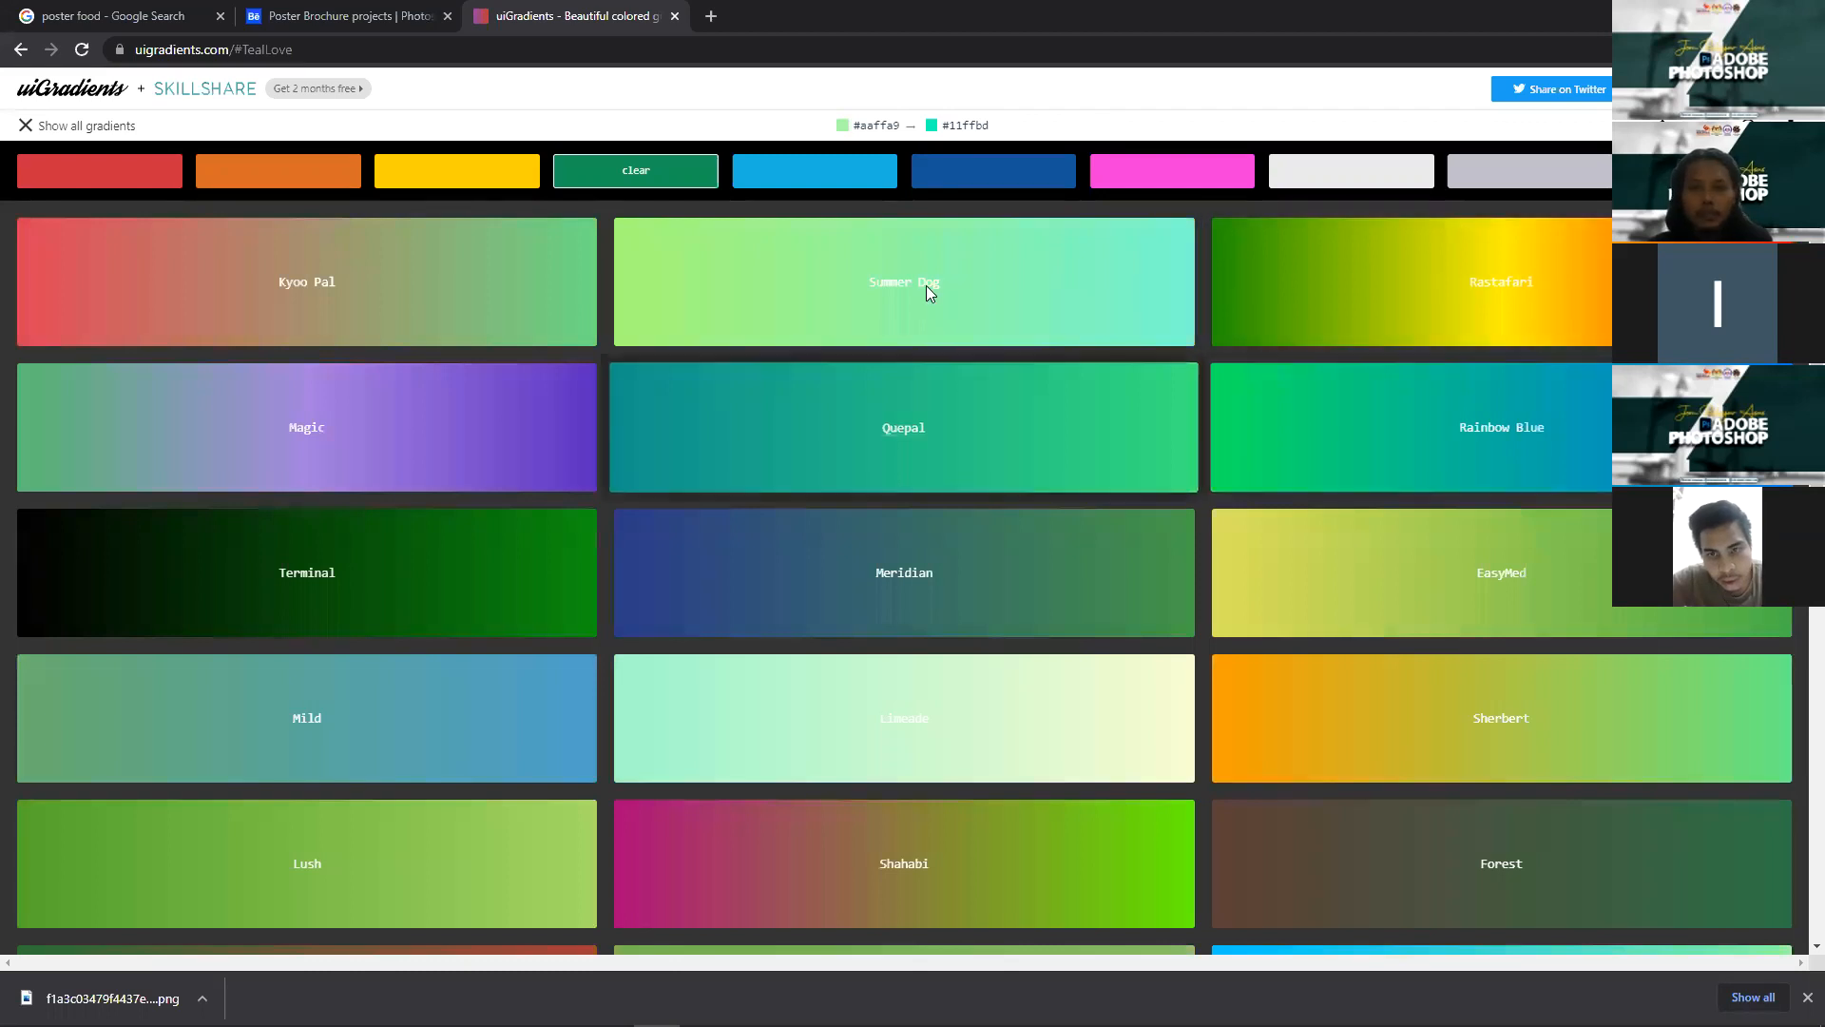
pyautogui.click(912, 223)
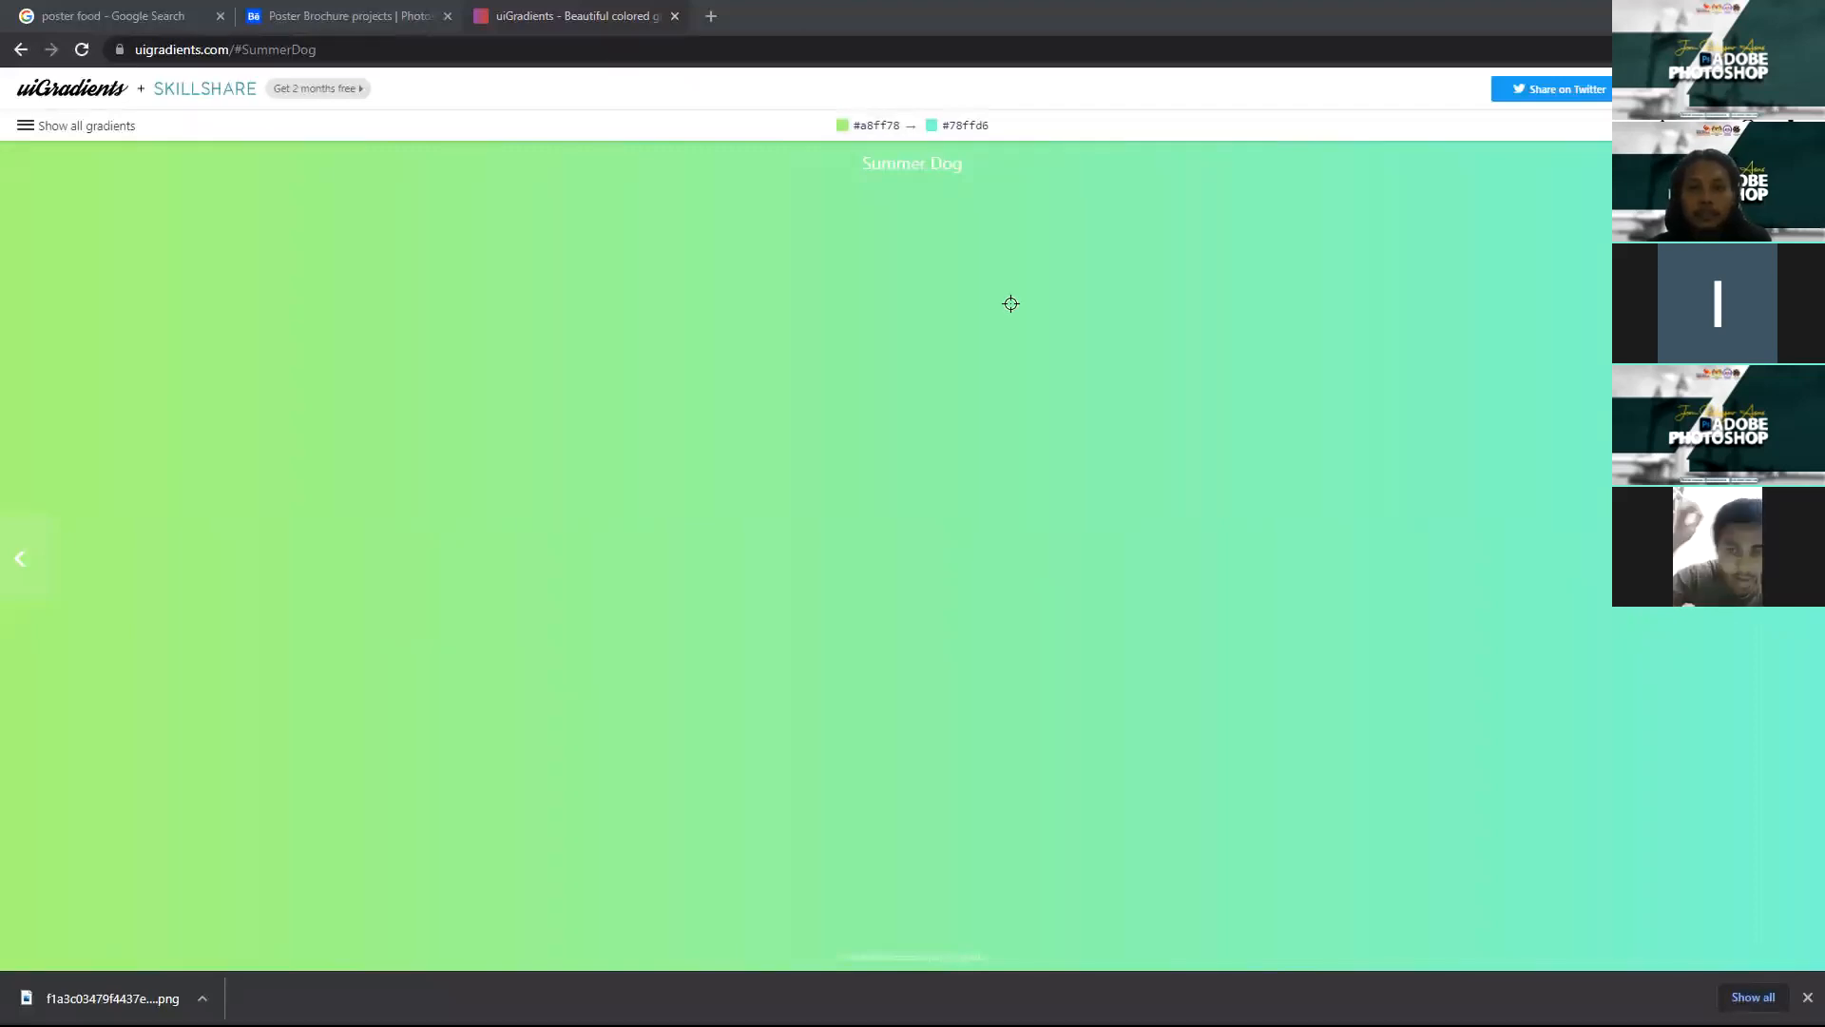
pyautogui.hotkey('alt', 'Tab')
# Step: Set the gradient's left stop to light green #a8ff78
pyautogui.click(1078, 530)
pyautogui.click(1162, 617)
pyautogui.write('#a8ff78')
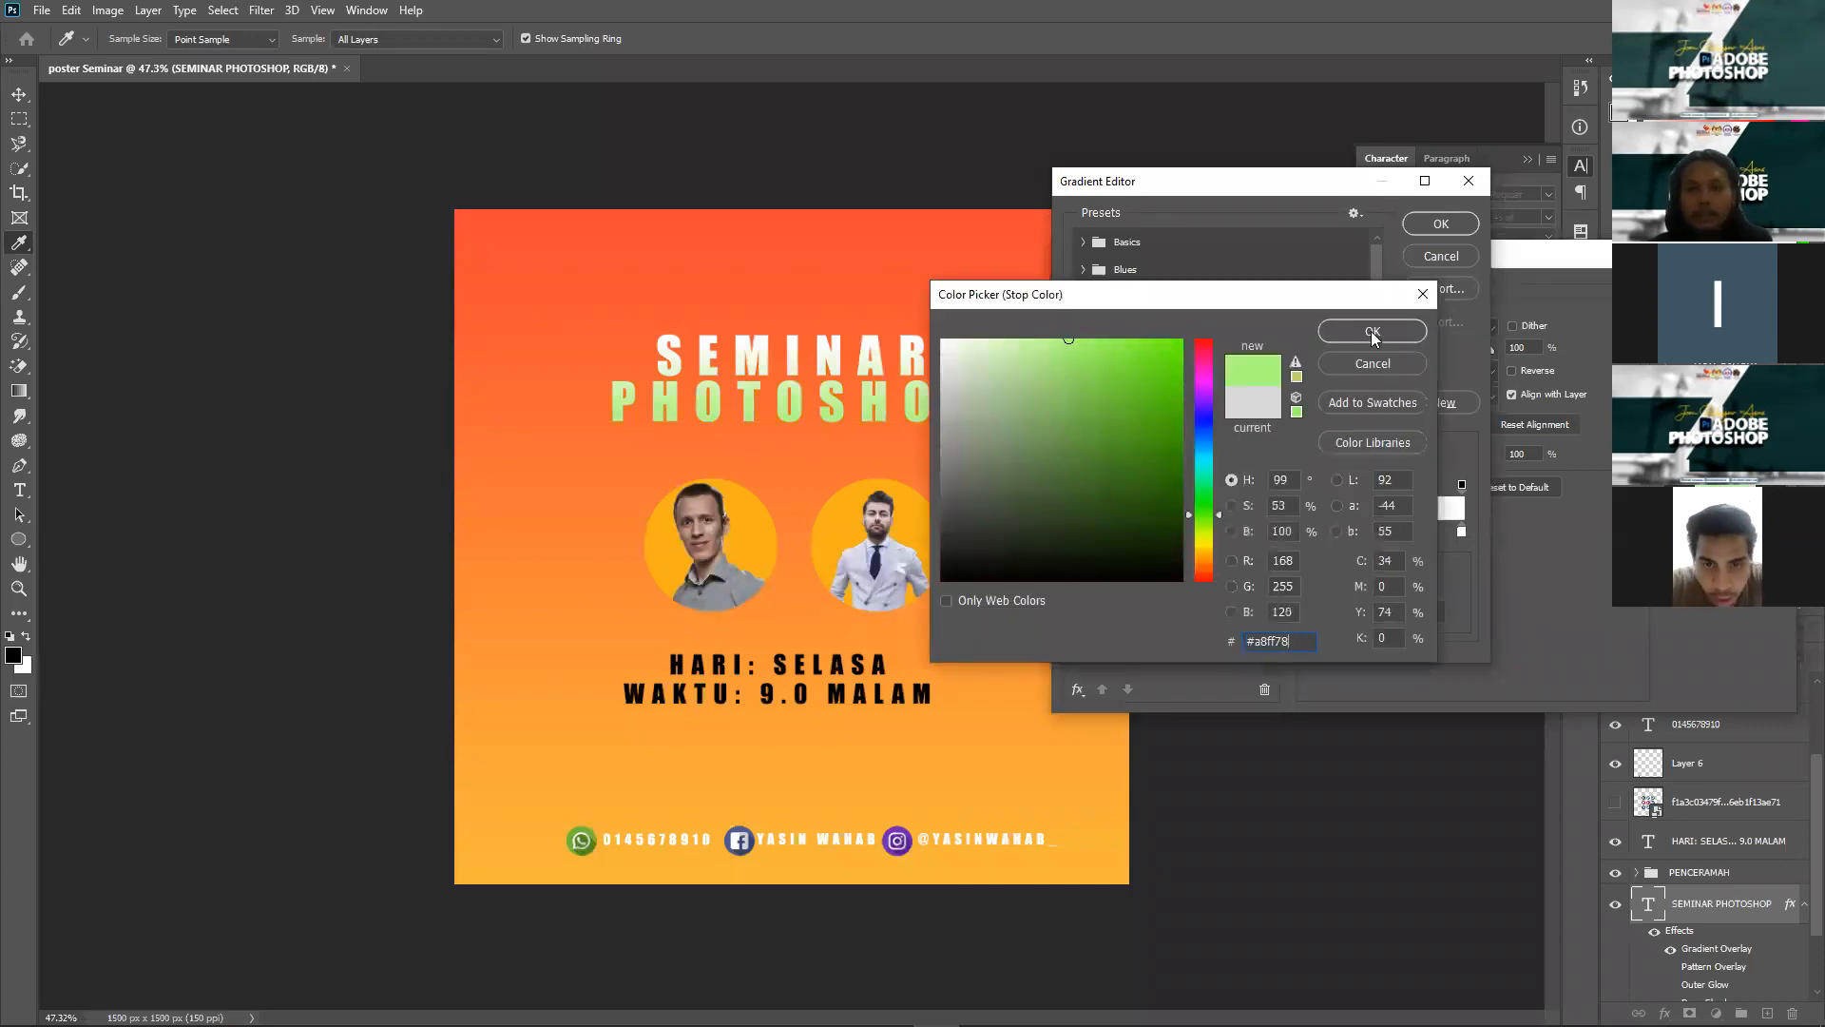
pyautogui.click(1373, 331)
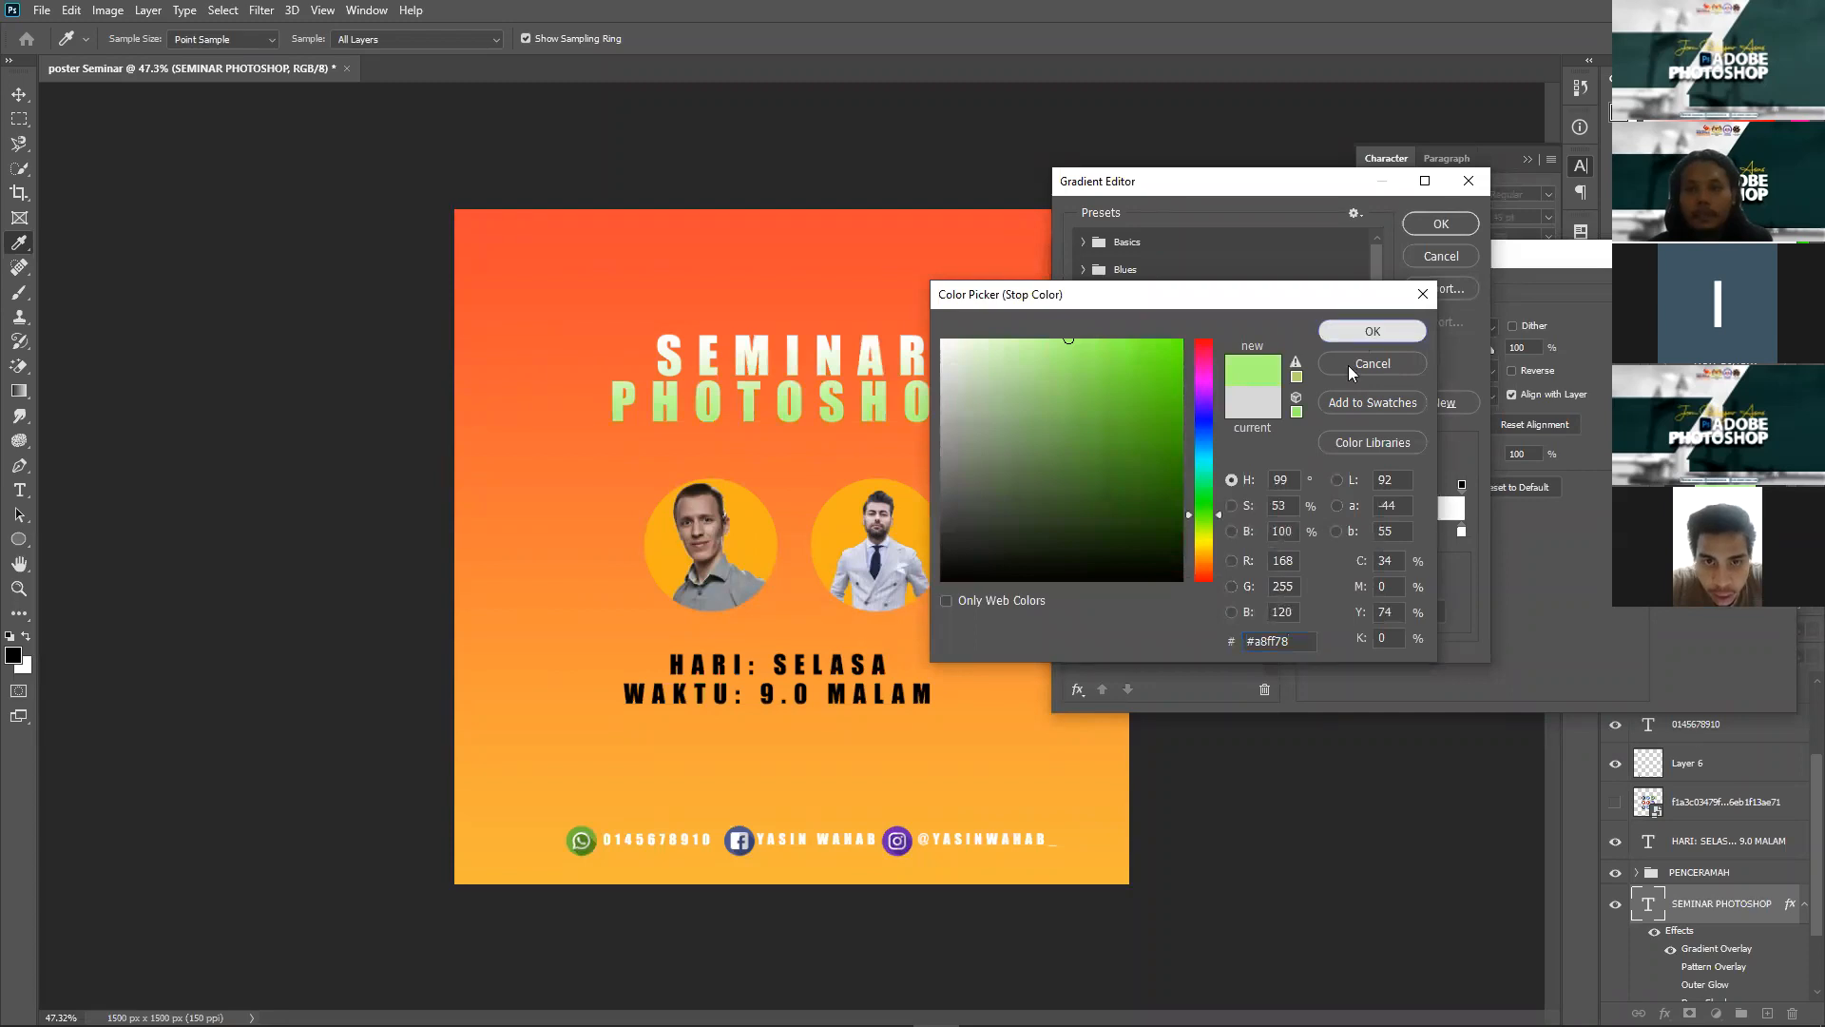
# Step: Set the right stop to mint #78ffd6 and accept the edited gradient
pyautogui.click(1461, 531)
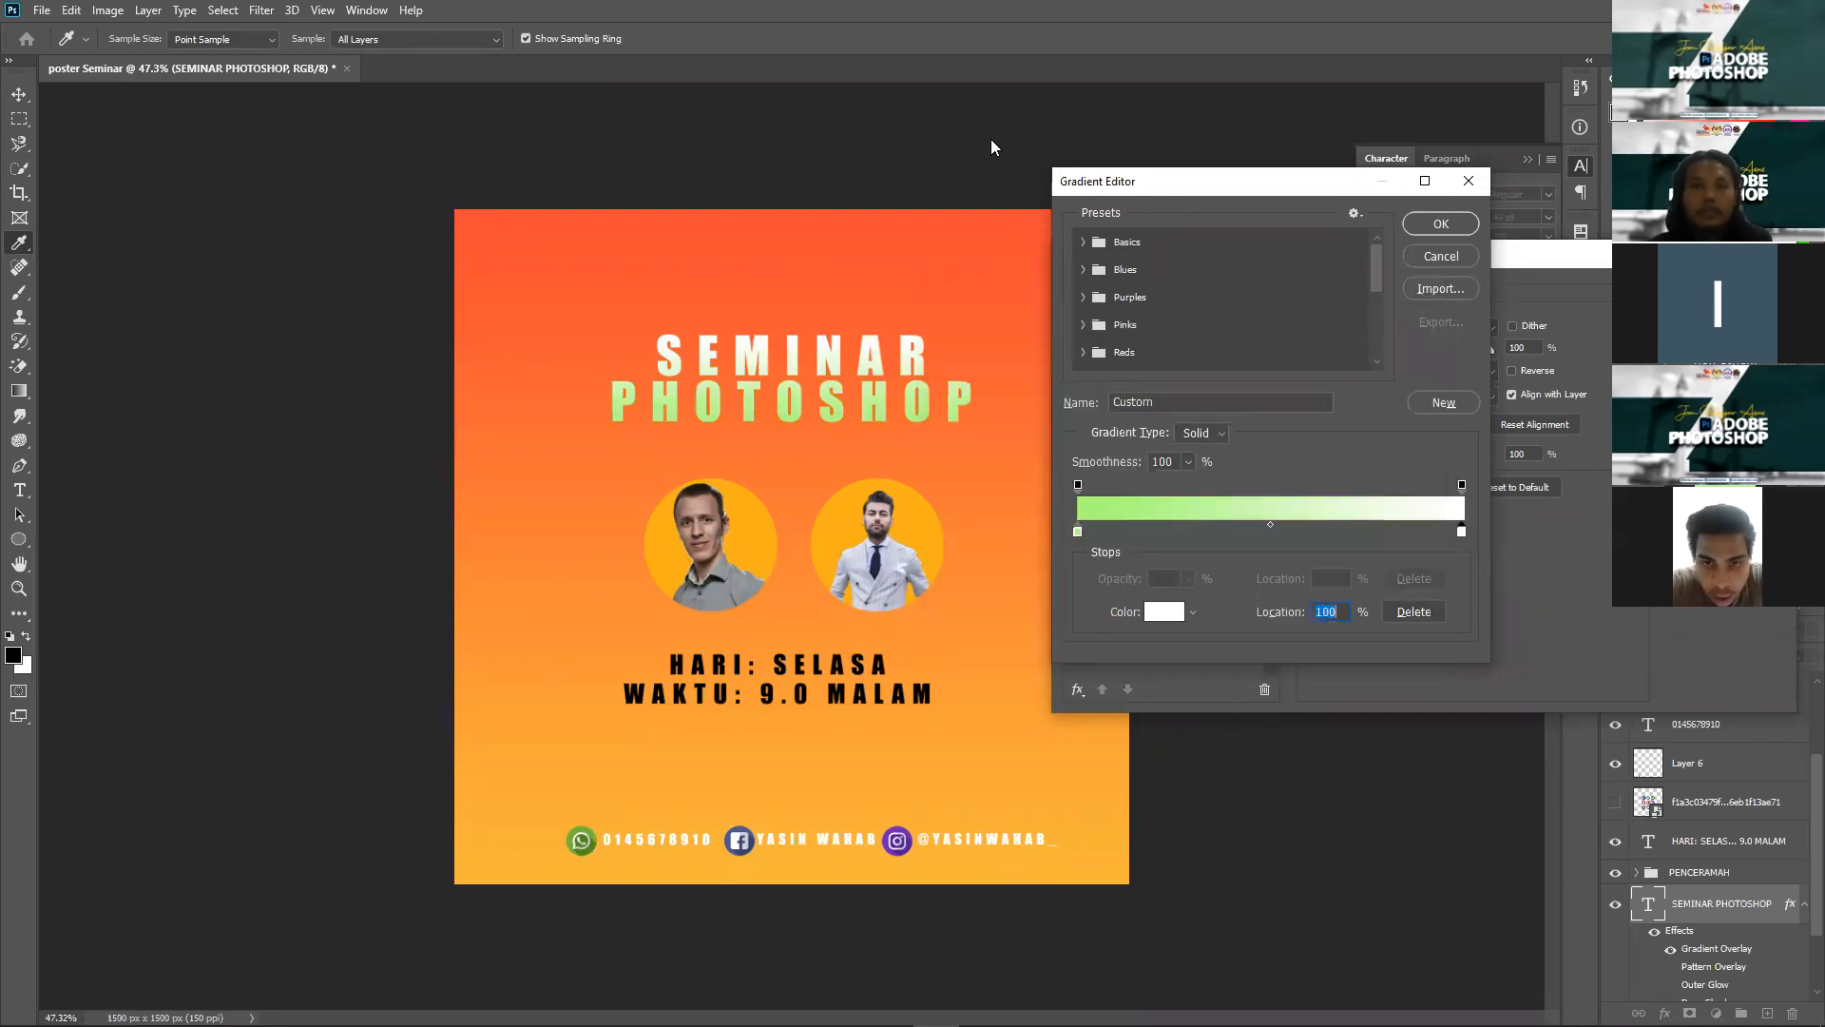
pyautogui.hotkey('alt', 'Tab')
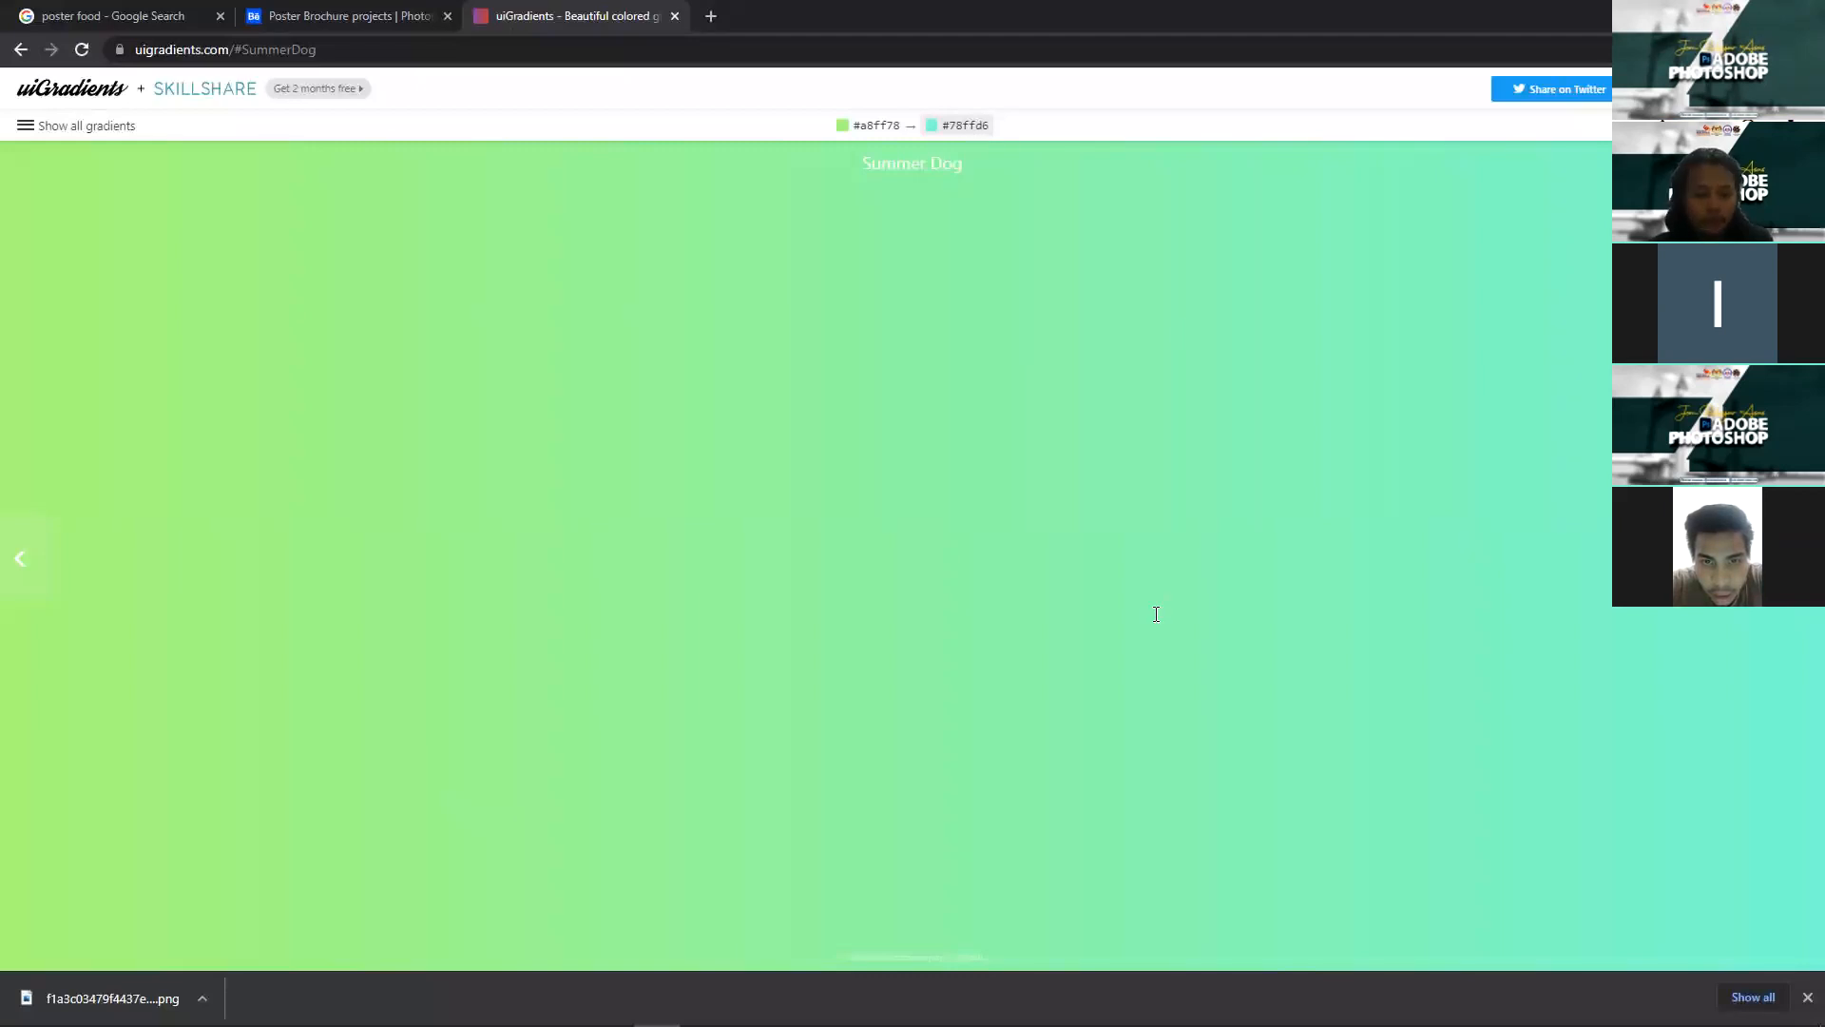
pyautogui.hotkey('alt', 'Tab')
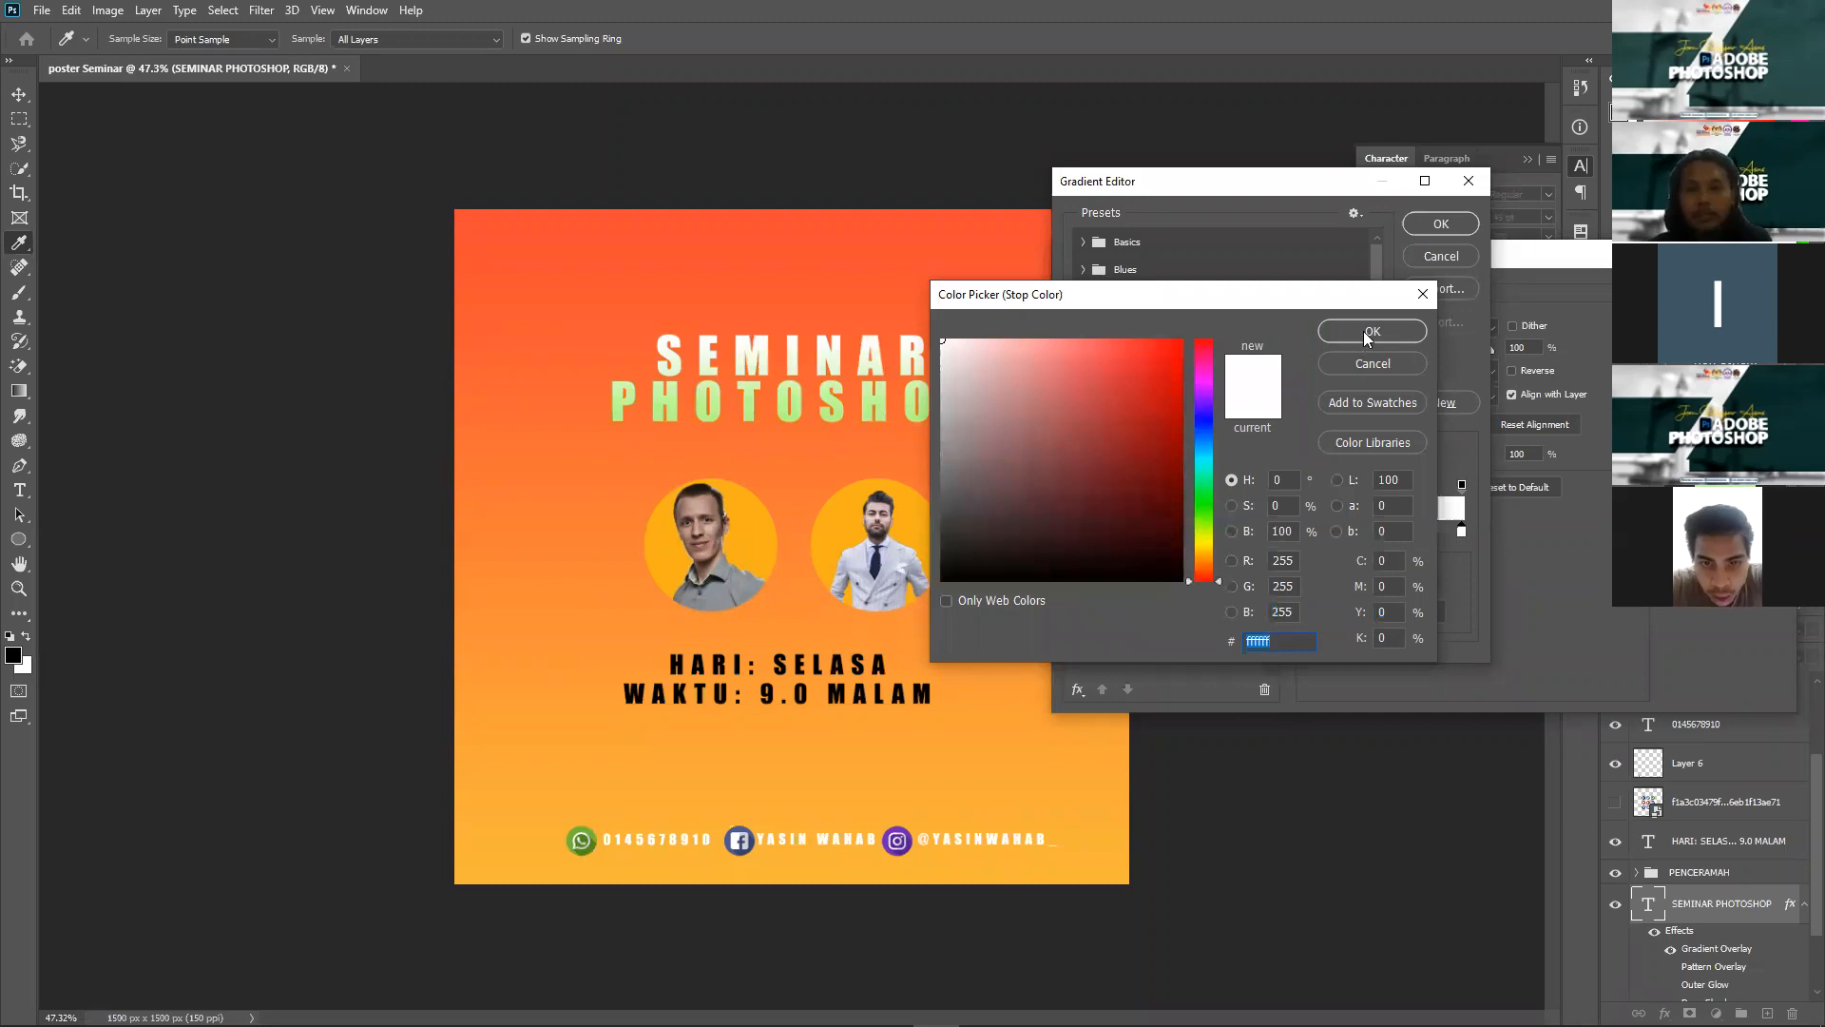
pyautogui.write('#78ffd6')
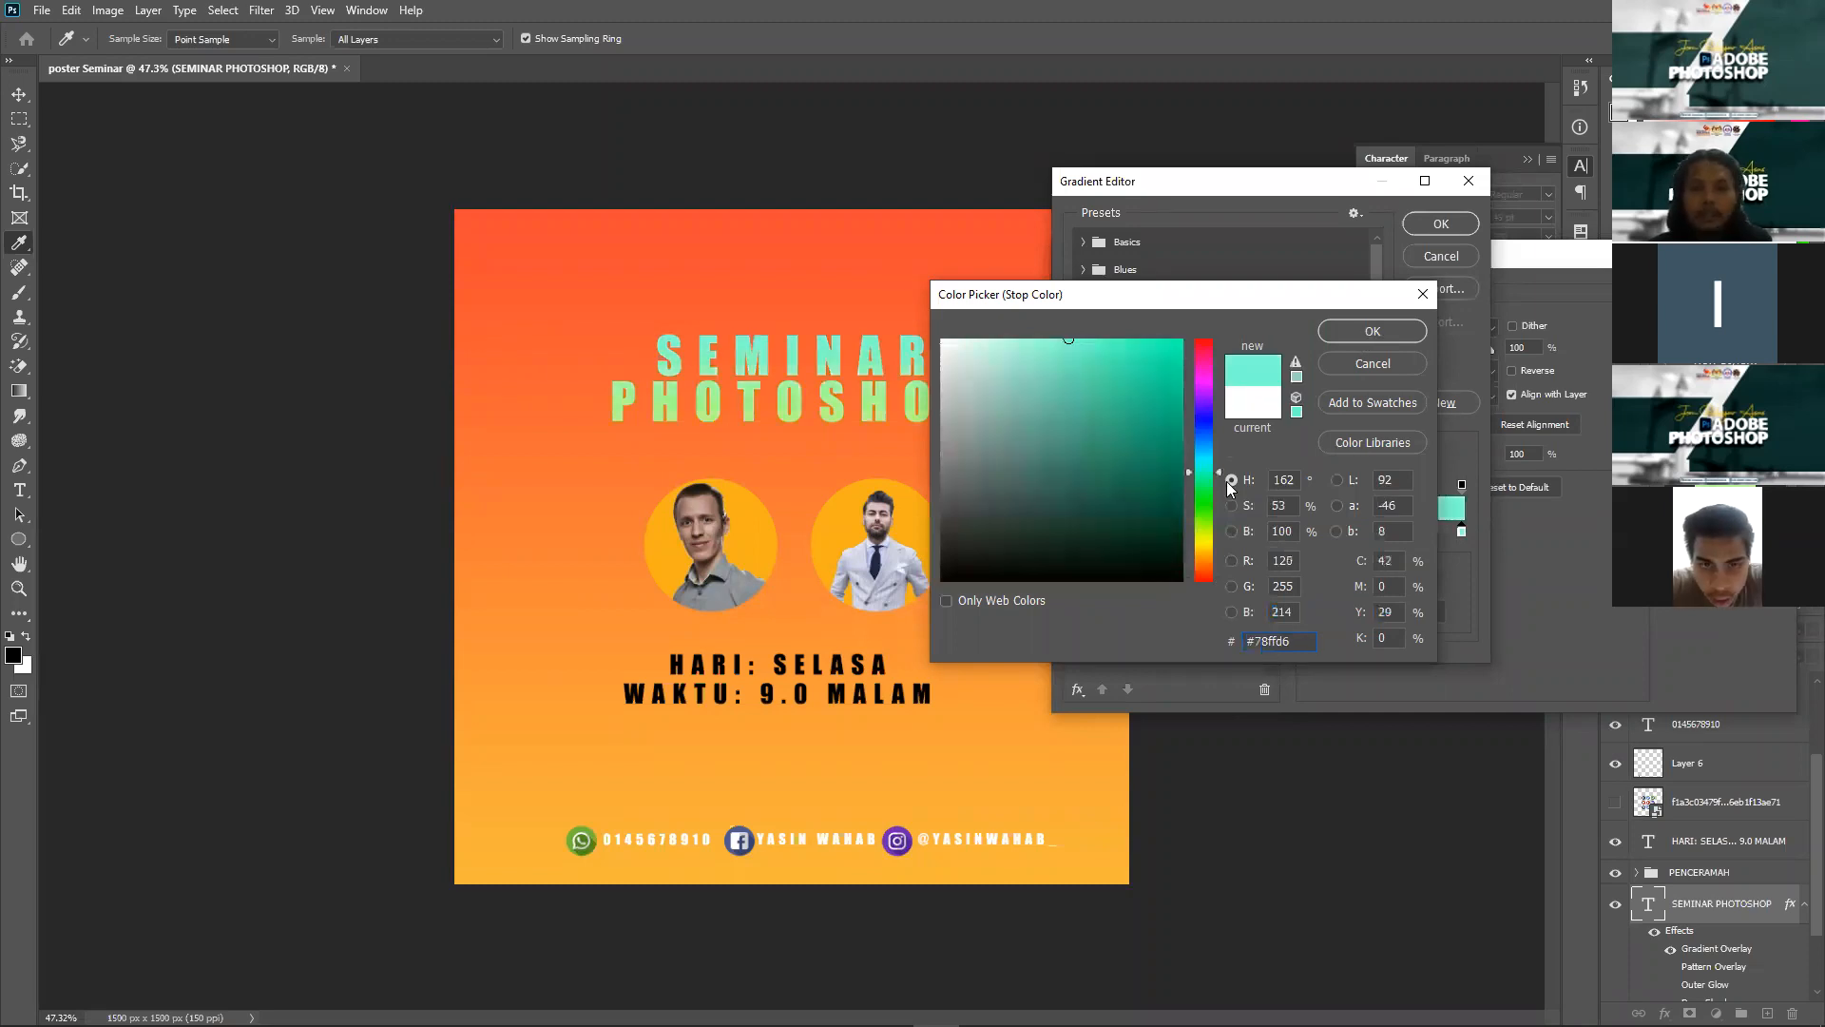
pyautogui.press('Return')
pyautogui.click(1442, 222)
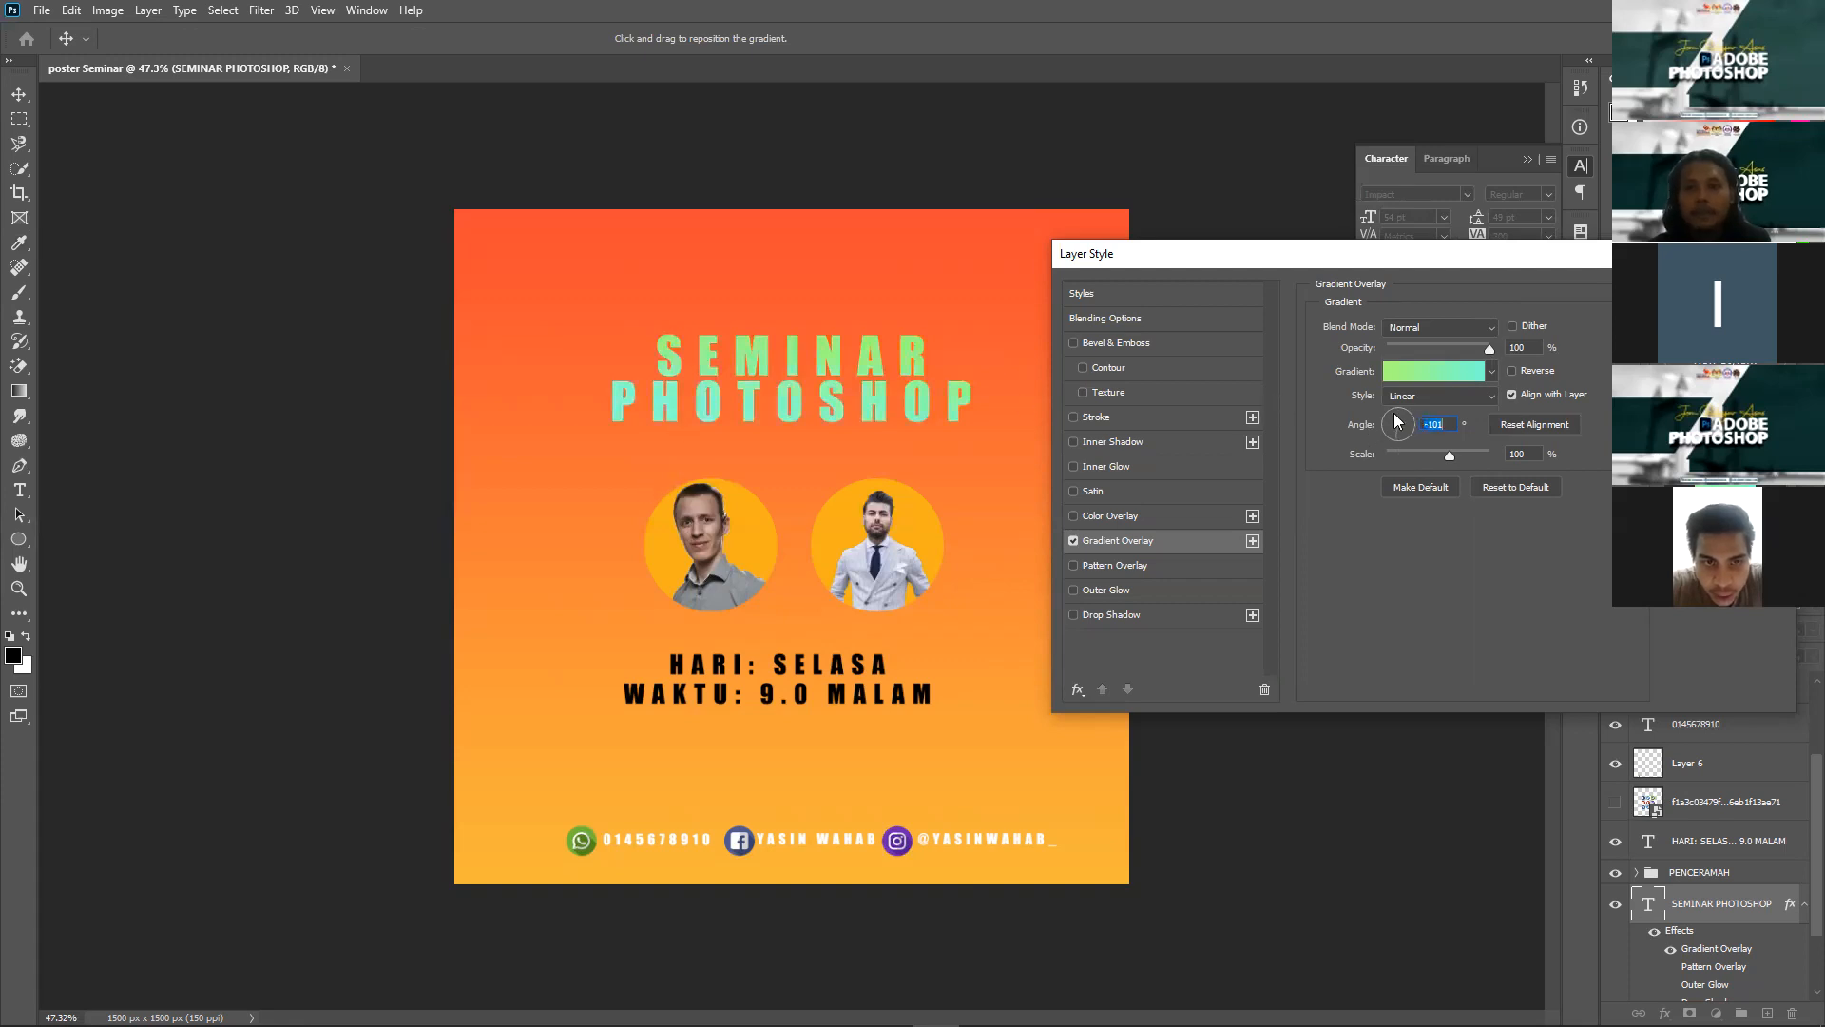
# Step: Keep the gradient linear, then switch the title to an orange Color Overlay with the gradient off
pyautogui.click(1440, 396)
pyautogui.click(1500, 294)
pyautogui.click(1127, 513)
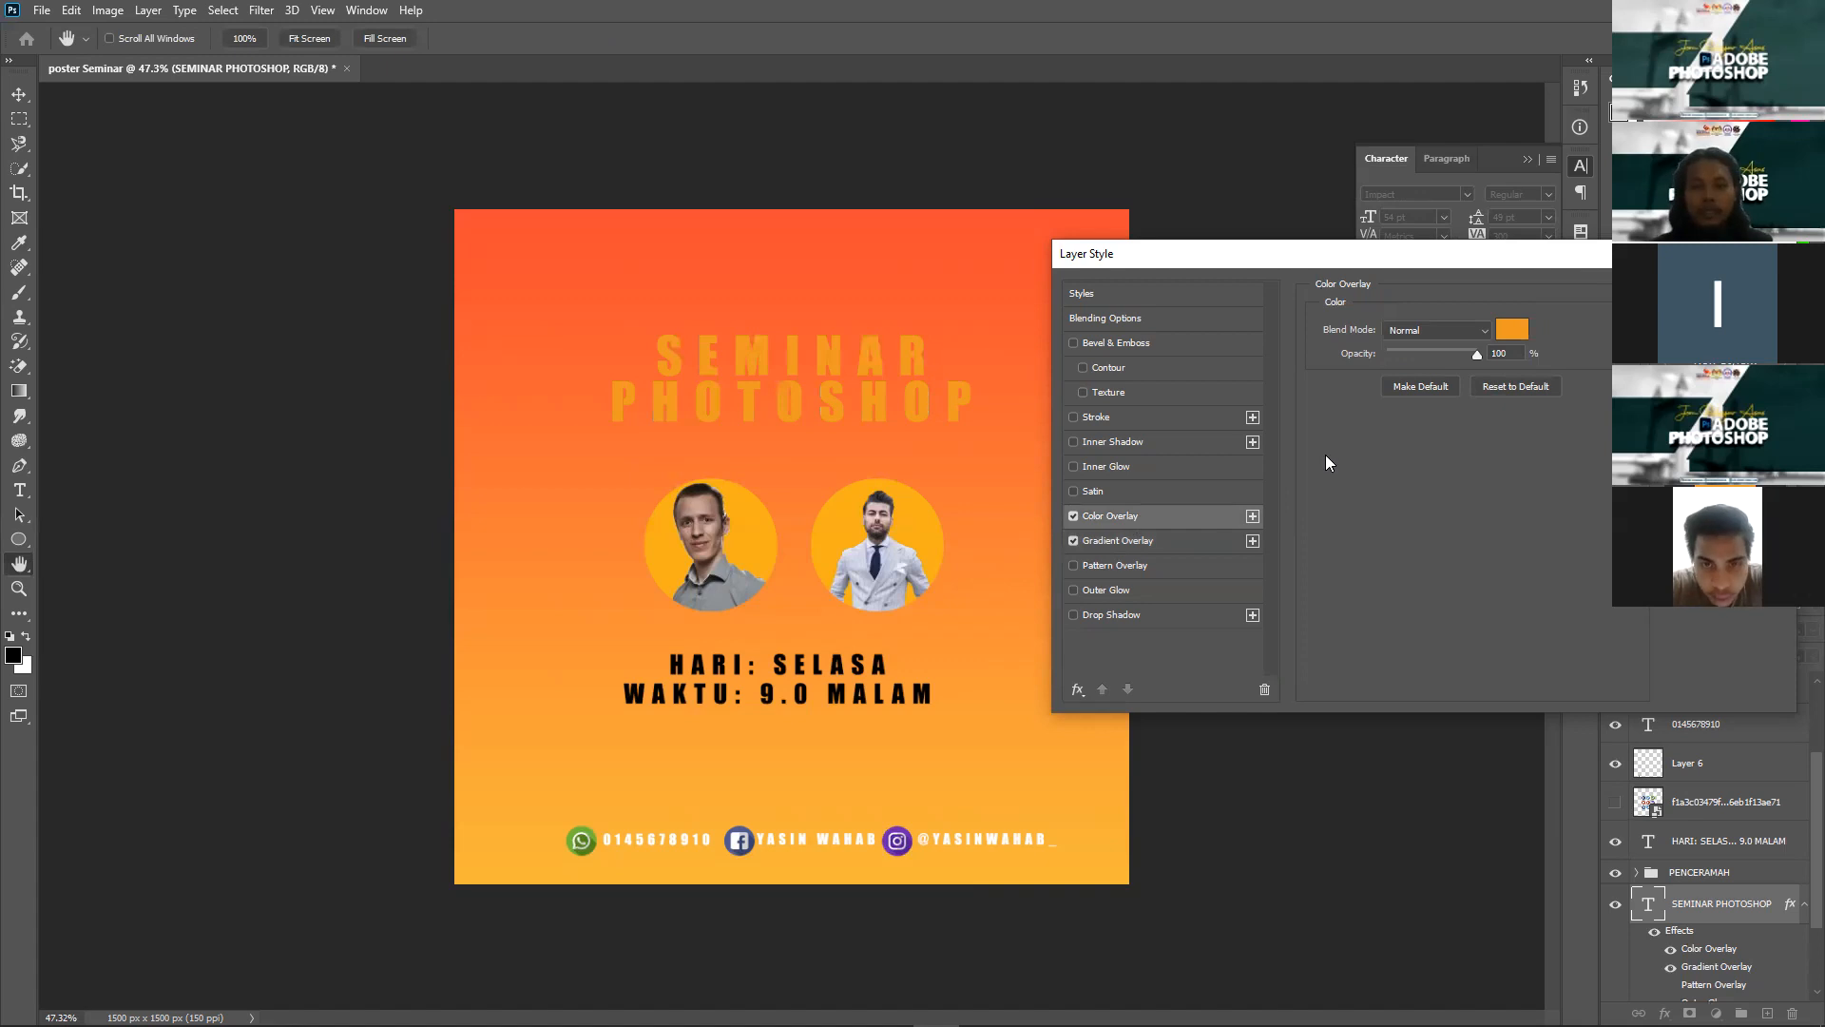
pyautogui.click(1072, 541)
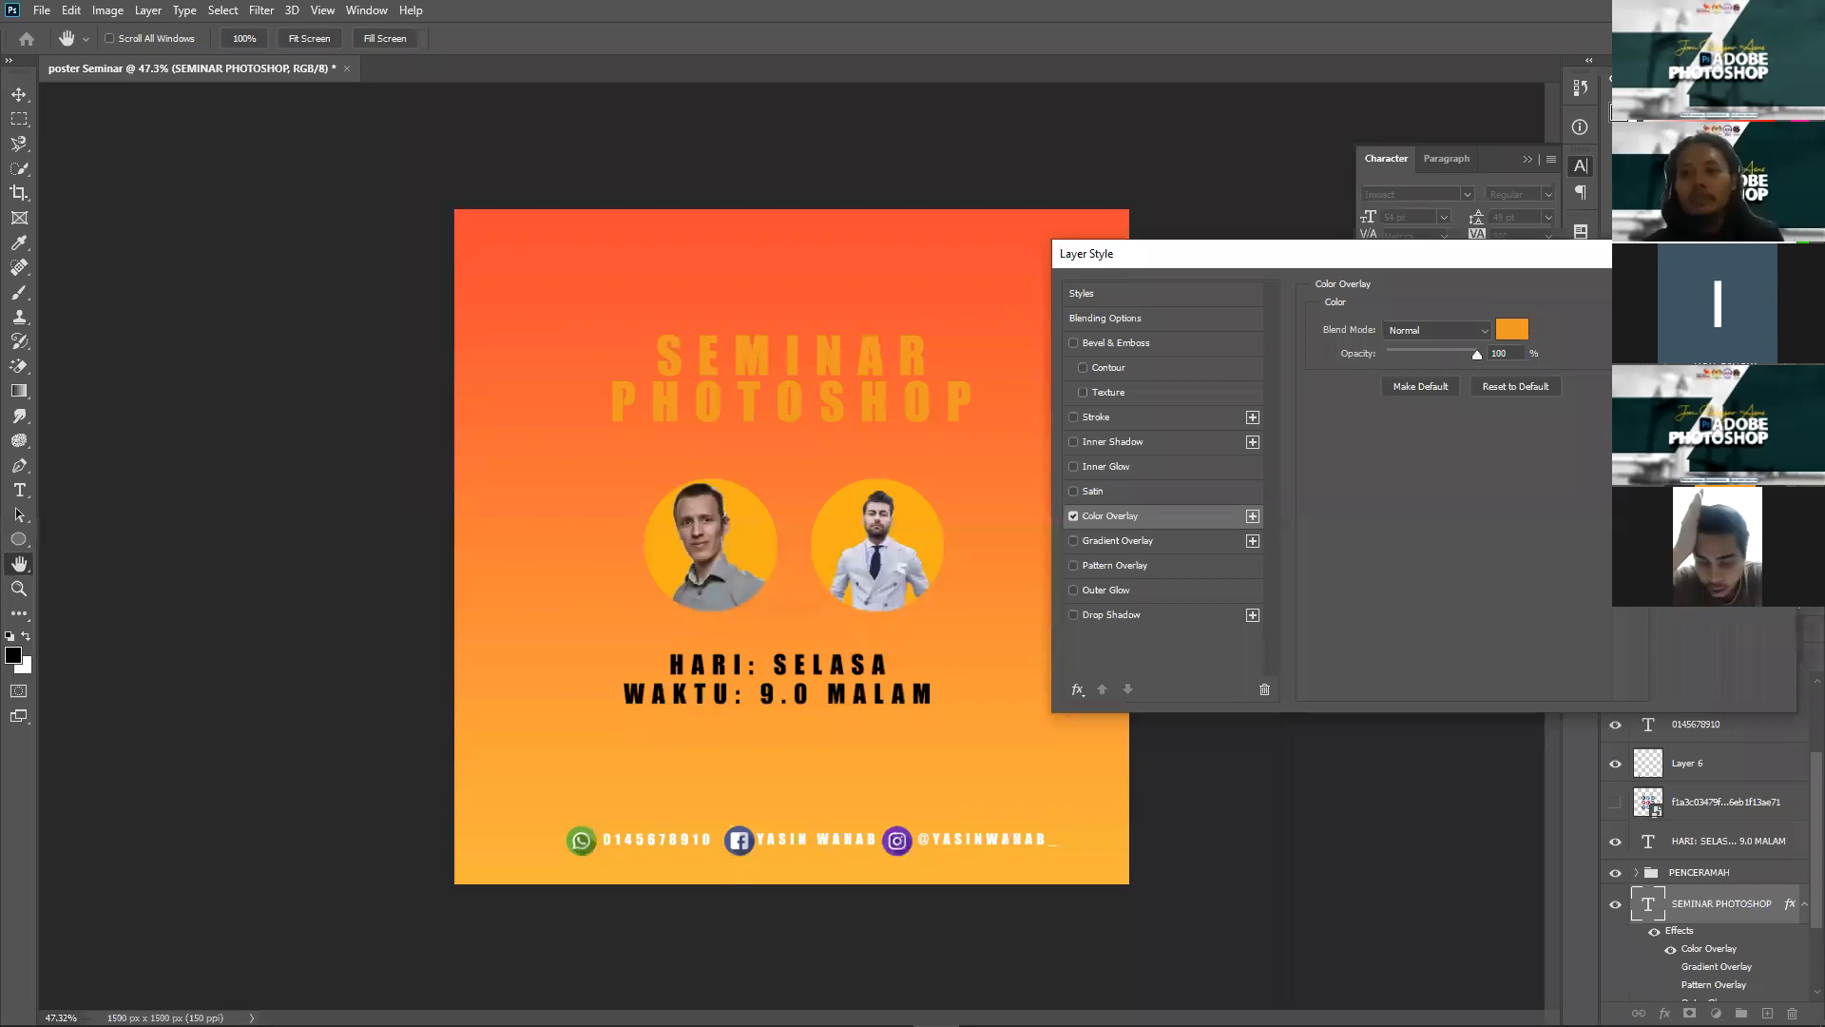
pyautogui.press('Return')
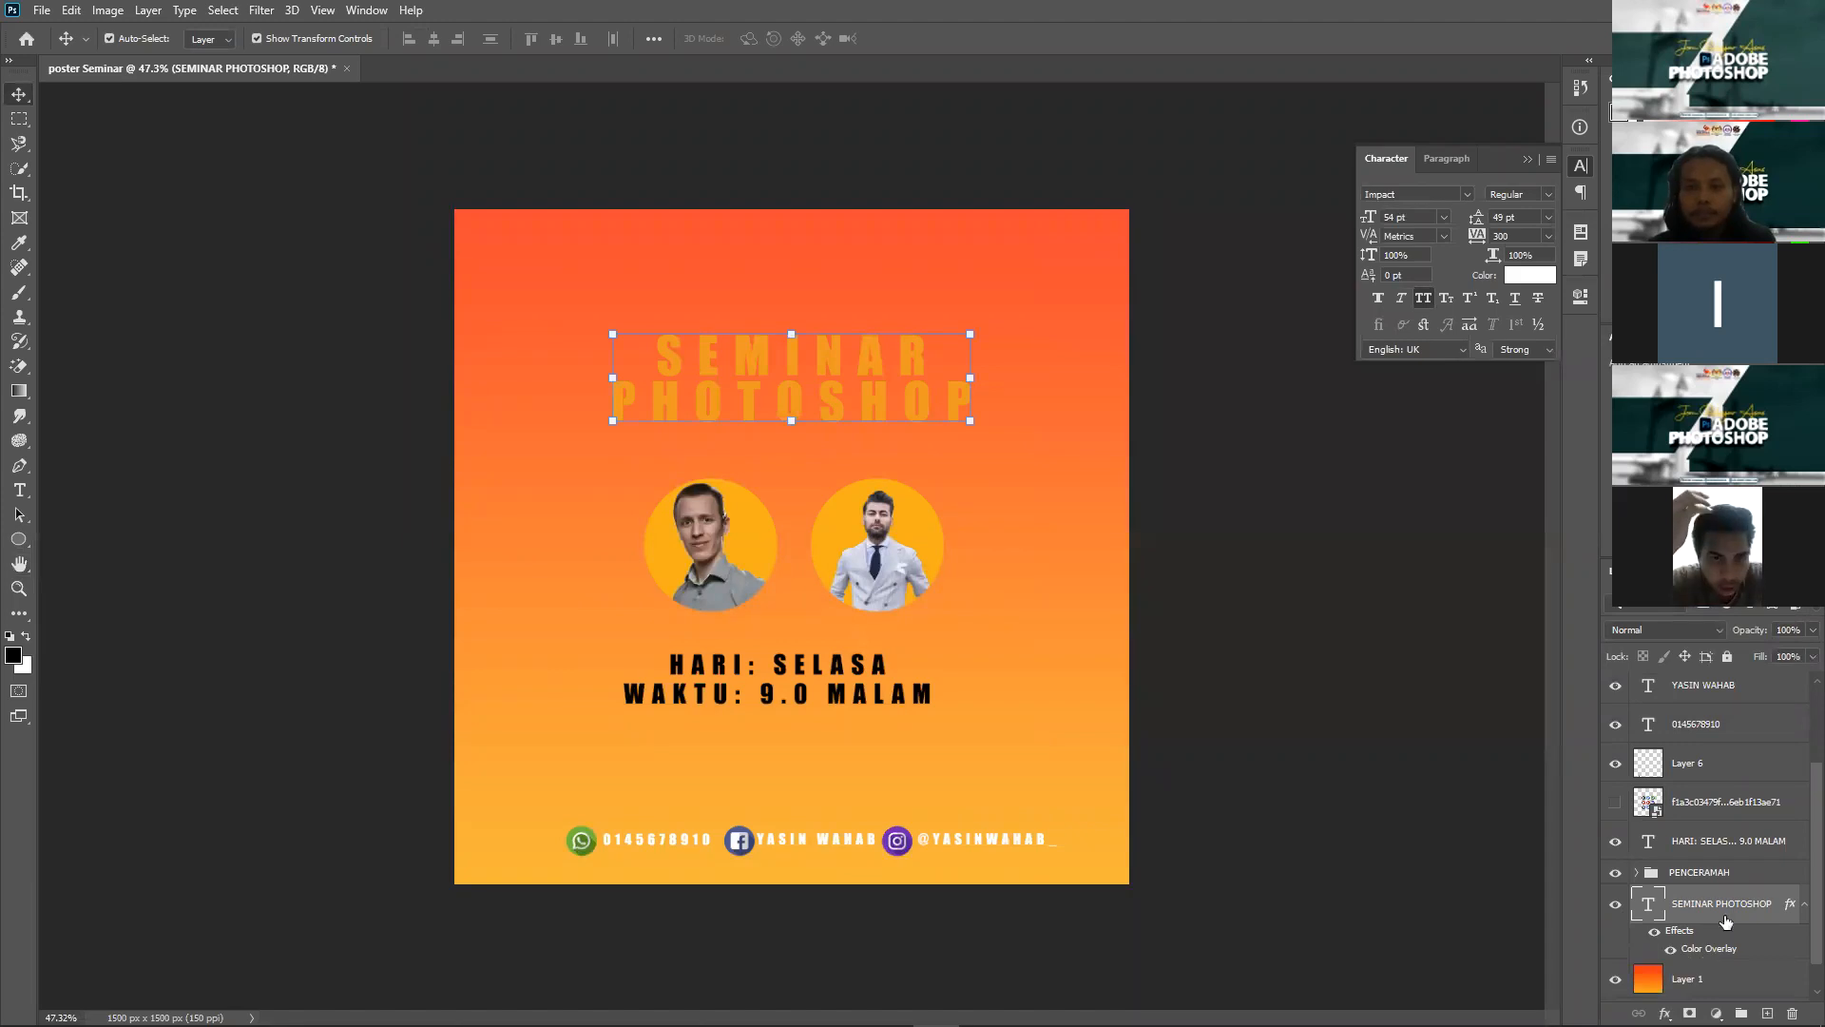
# Step: Remove the orange Color Overlay and re-enable the title's green-to-mint Gradient Overlay
pyautogui.press('space')
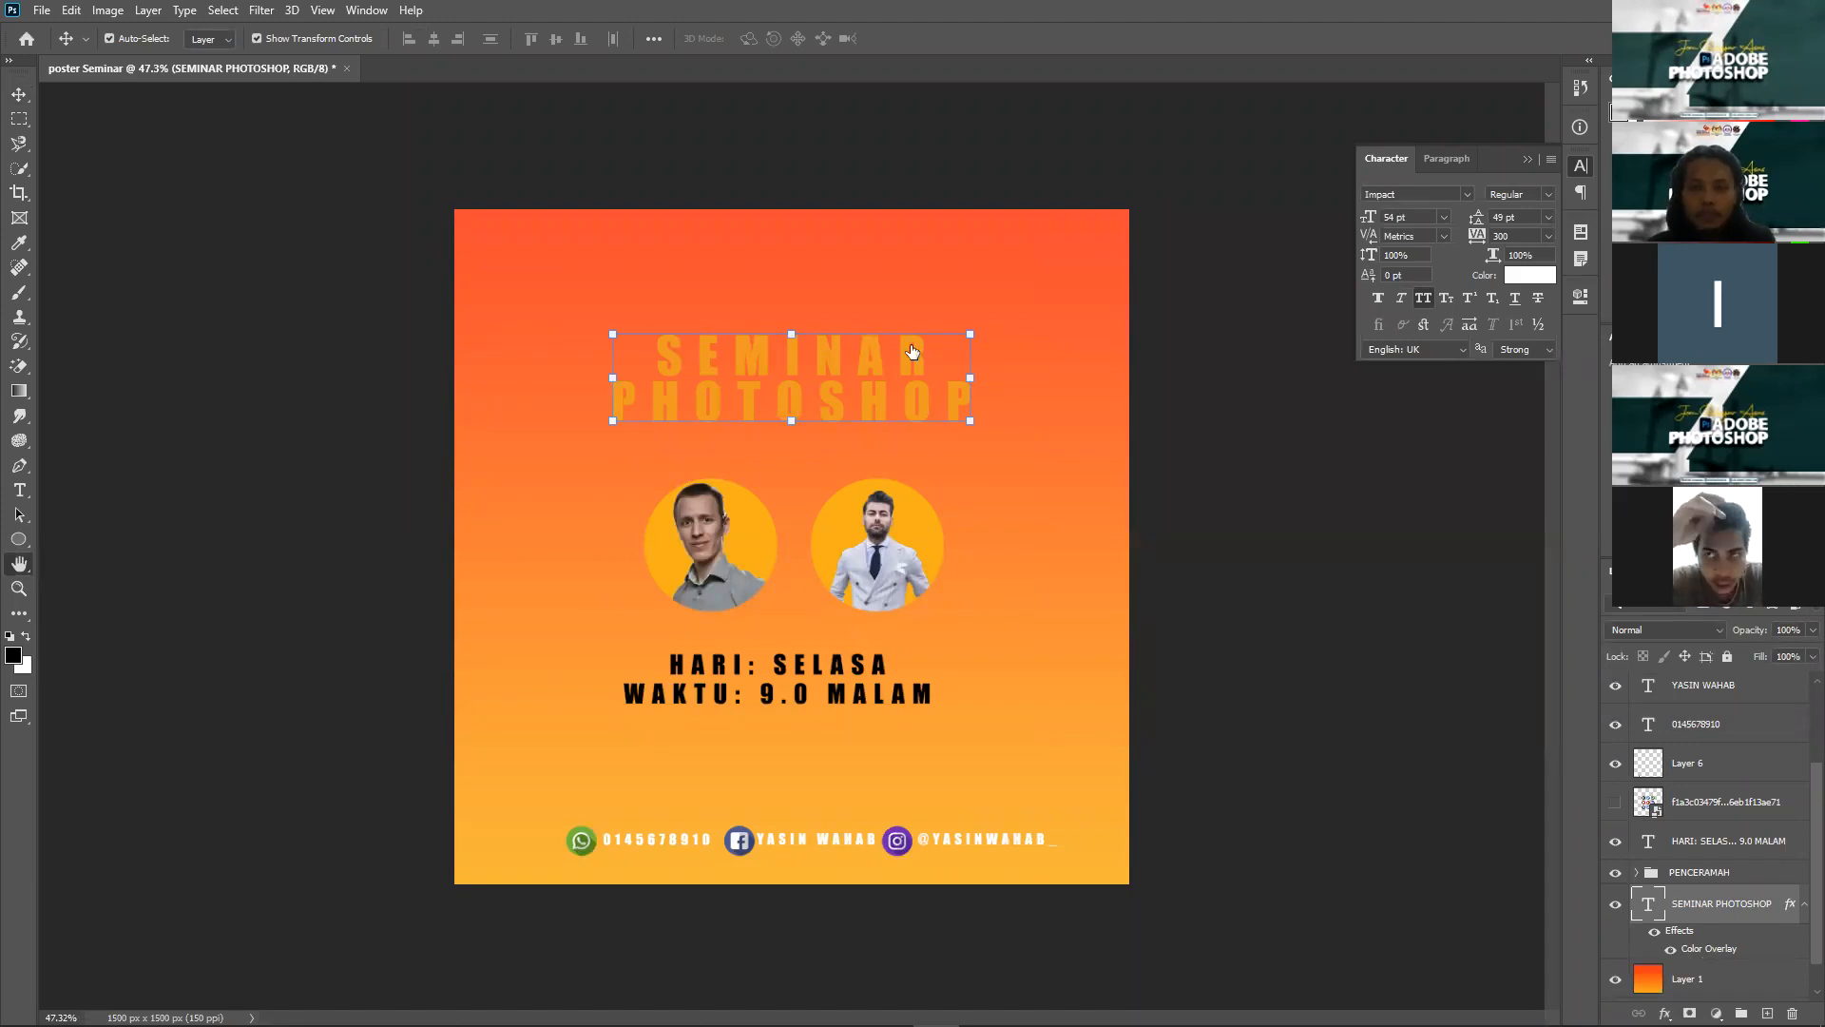
pyautogui.click(1073, 516)
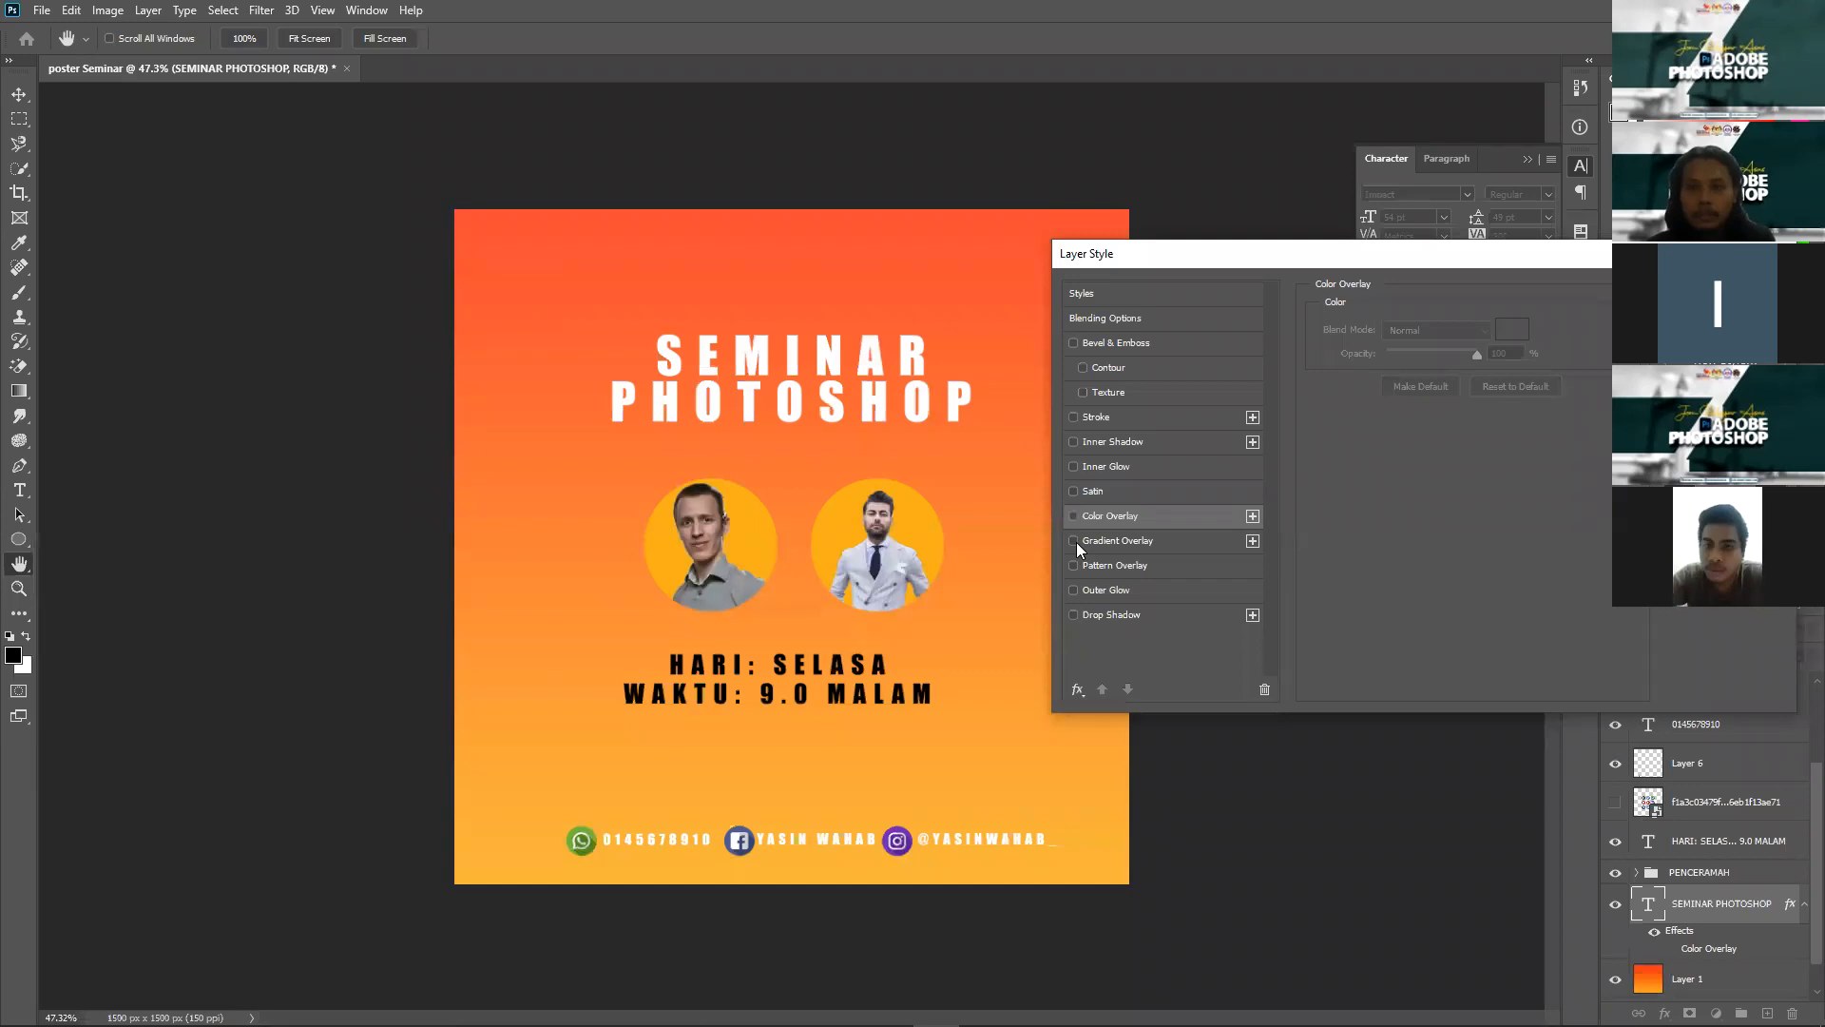
pyautogui.click(1074, 540)
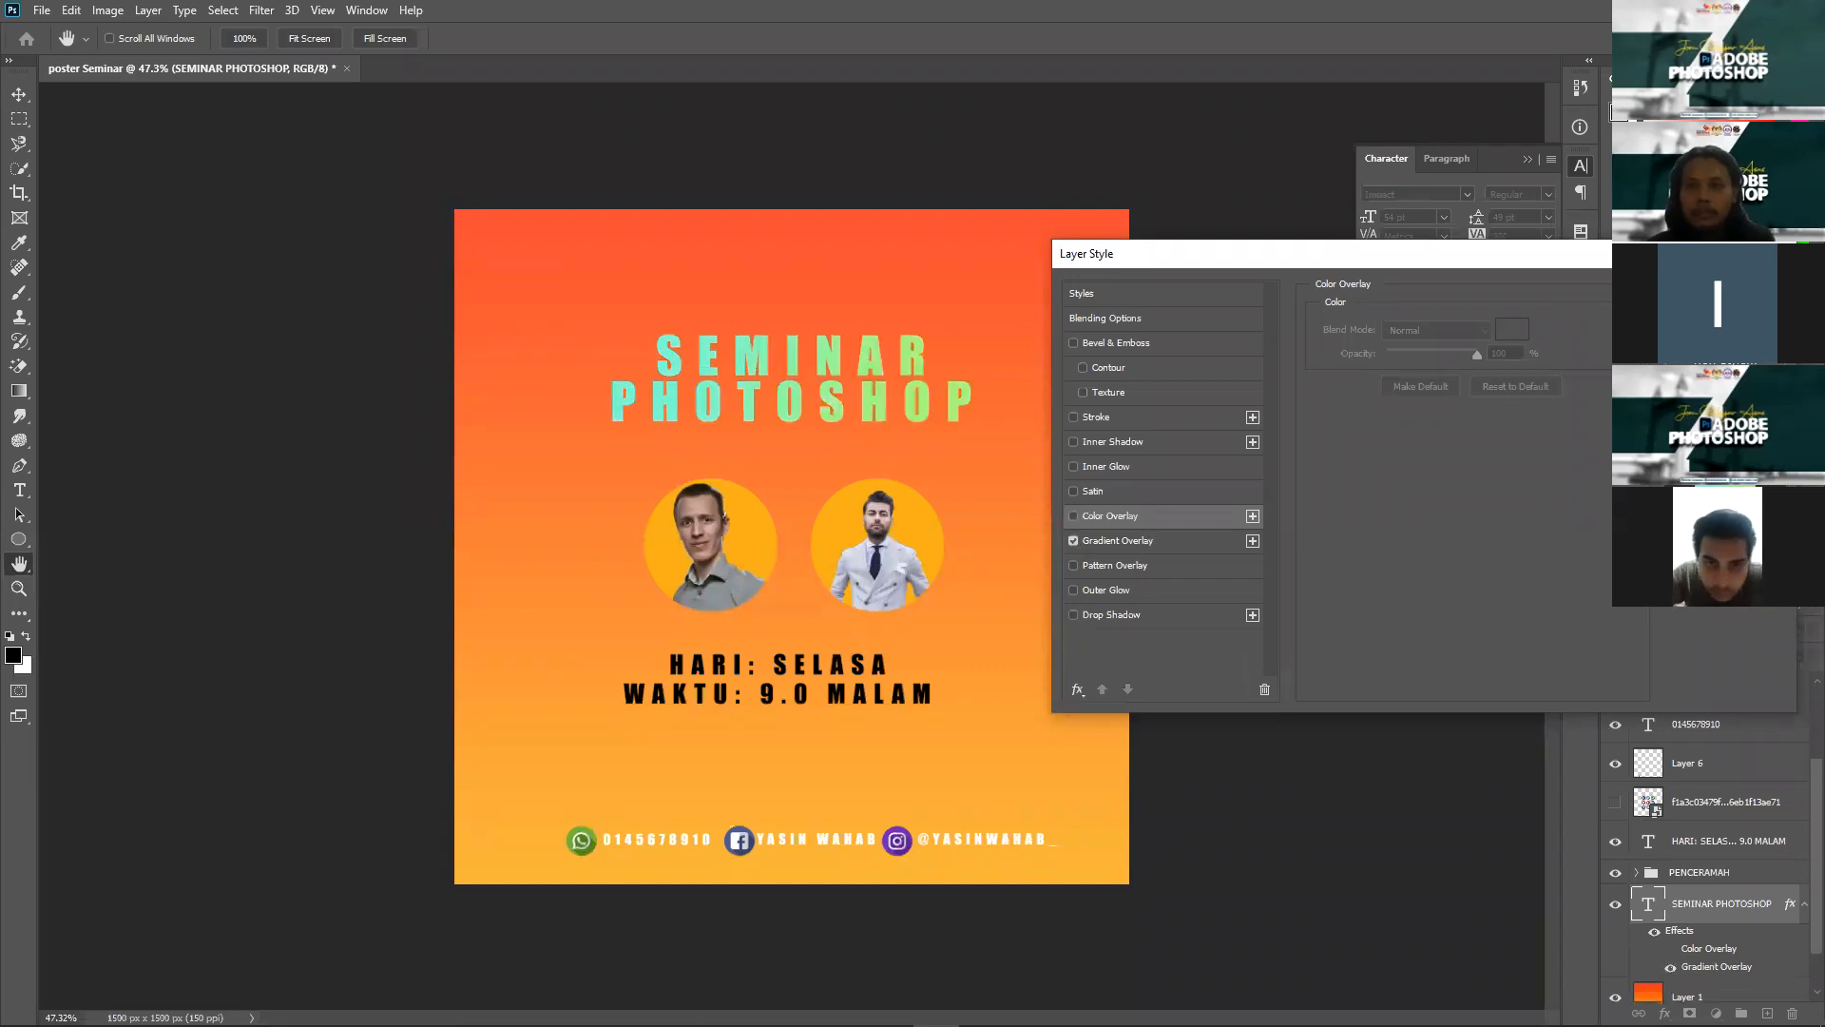
pyautogui.click(1069, 414)
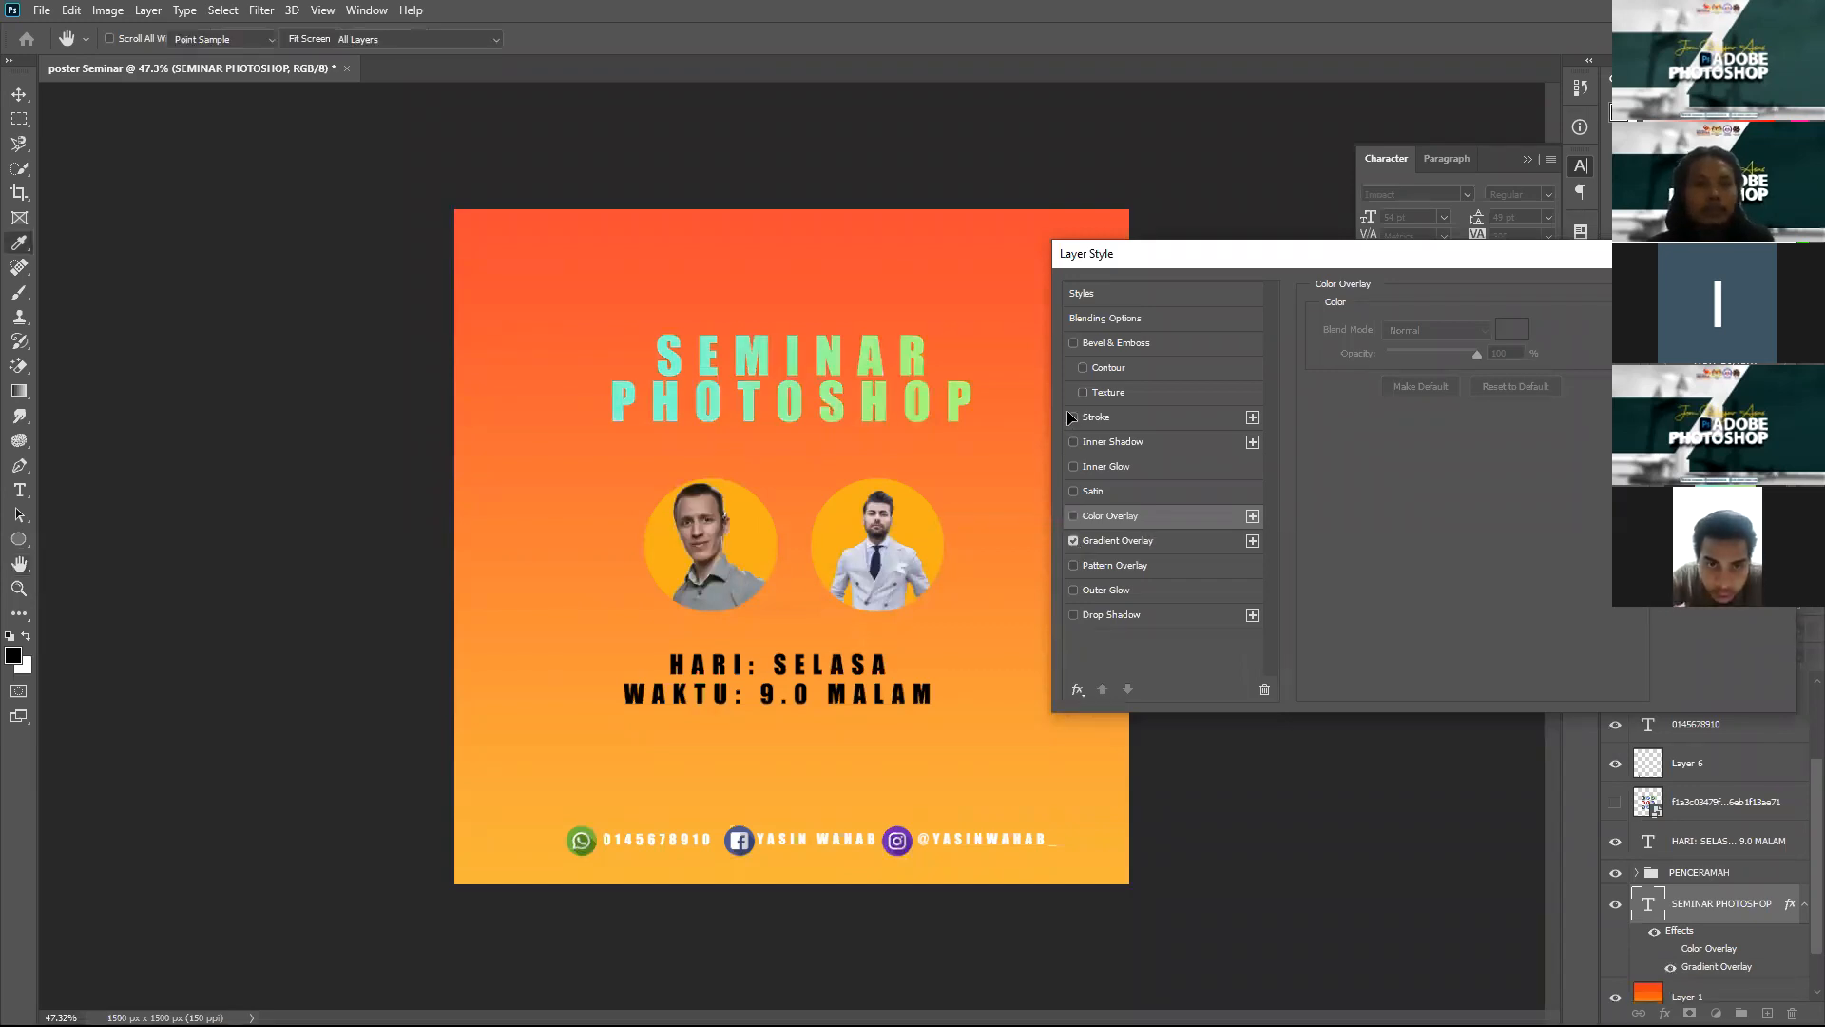
pyautogui.press('Return')
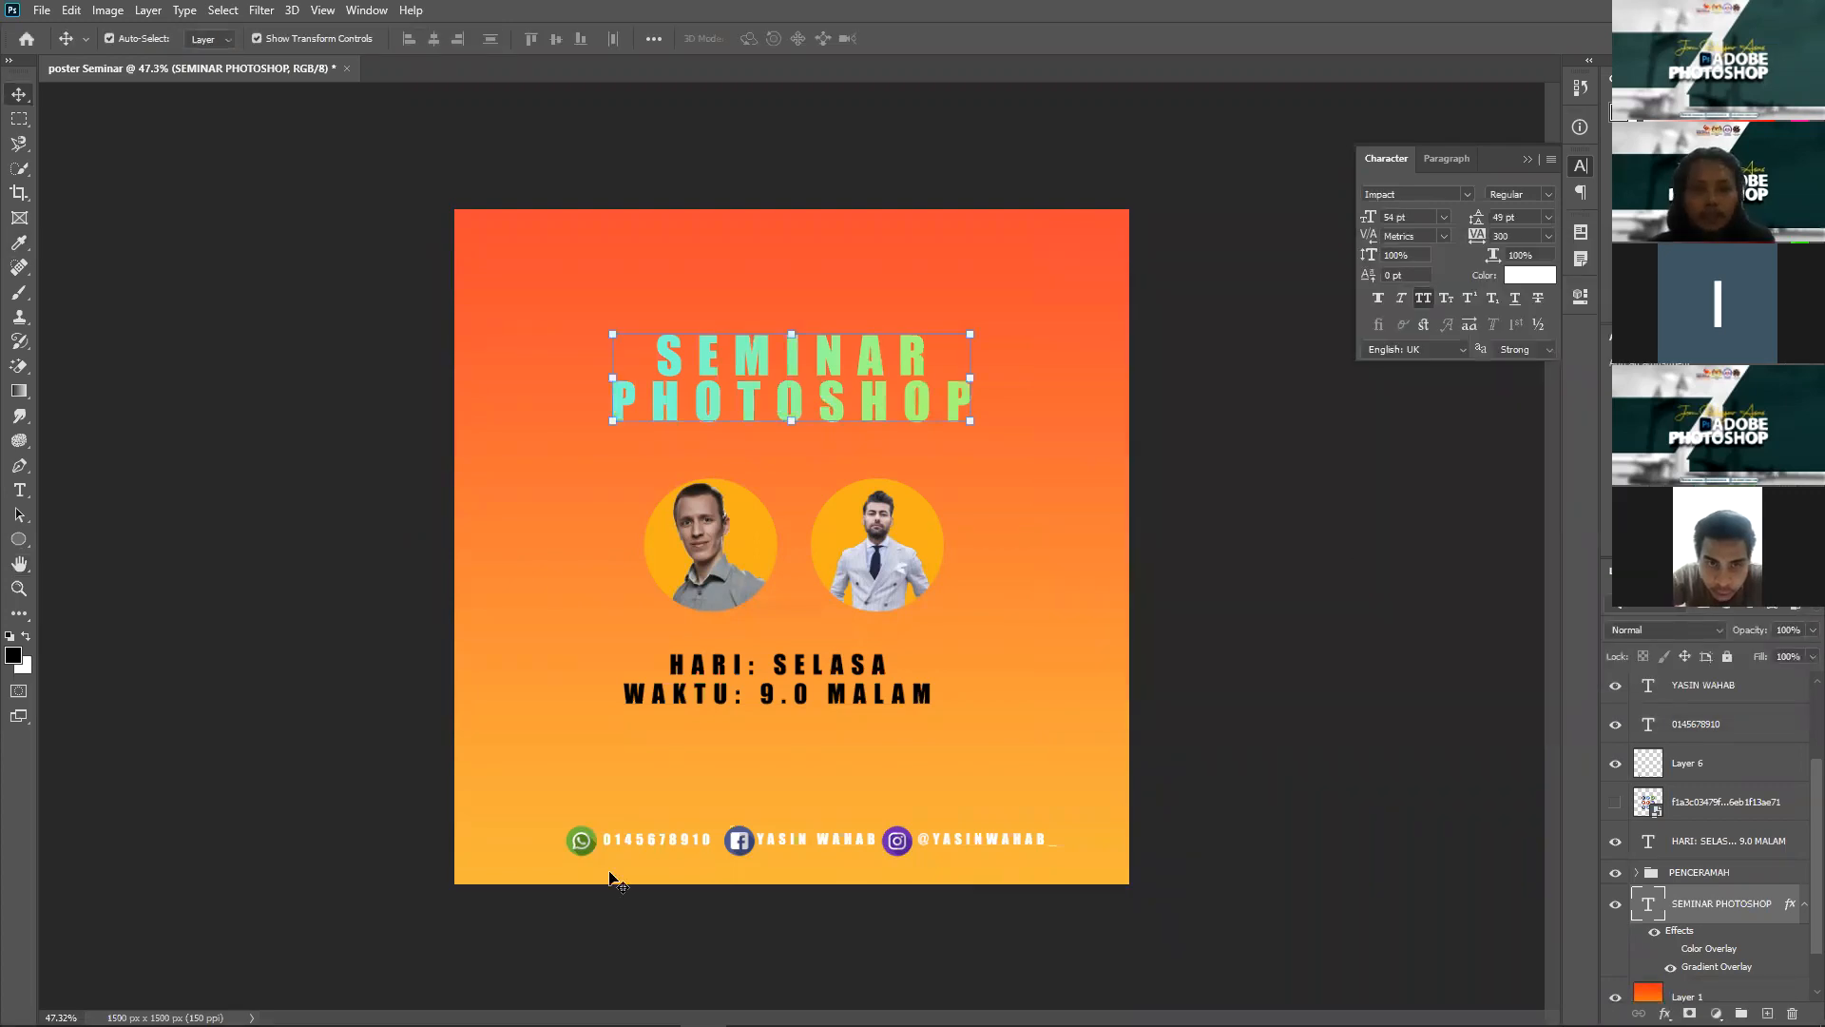
# Step: Alt-drag a copy of the WhatsApp icon to the right of the portraits
pyautogui.scroll(5, 756, 665)
pyautogui.click(475, 941)
pyautogui.moveTo(676, 504); pyautogui.dragTo(679, 437)
pyautogui.moveTo(1211, 382); pyautogui.dragTo(1214, 387)
# Step: Enlarge the WhatsApp icon copy to about 537% and add a Color Overlay to it
pyautogui.moveTo(1349, 254); pyautogui.dragTo(1243, 397)
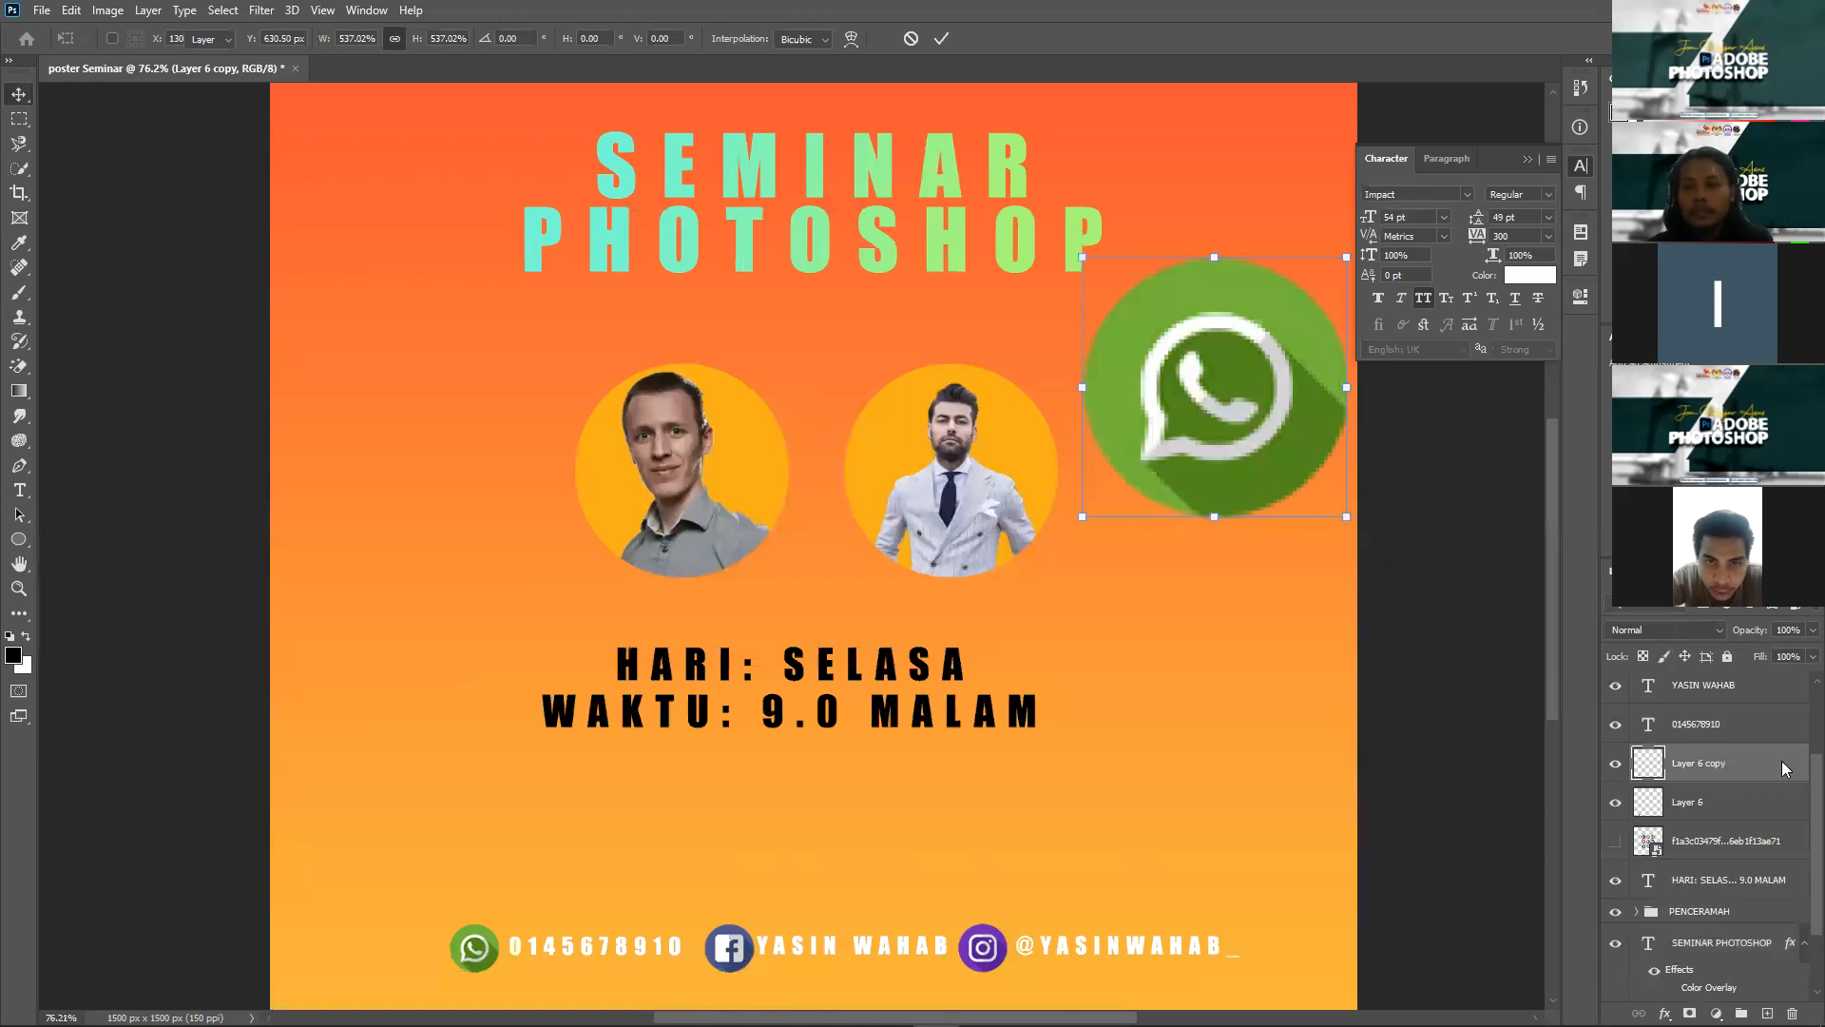
pyautogui.press('Return')
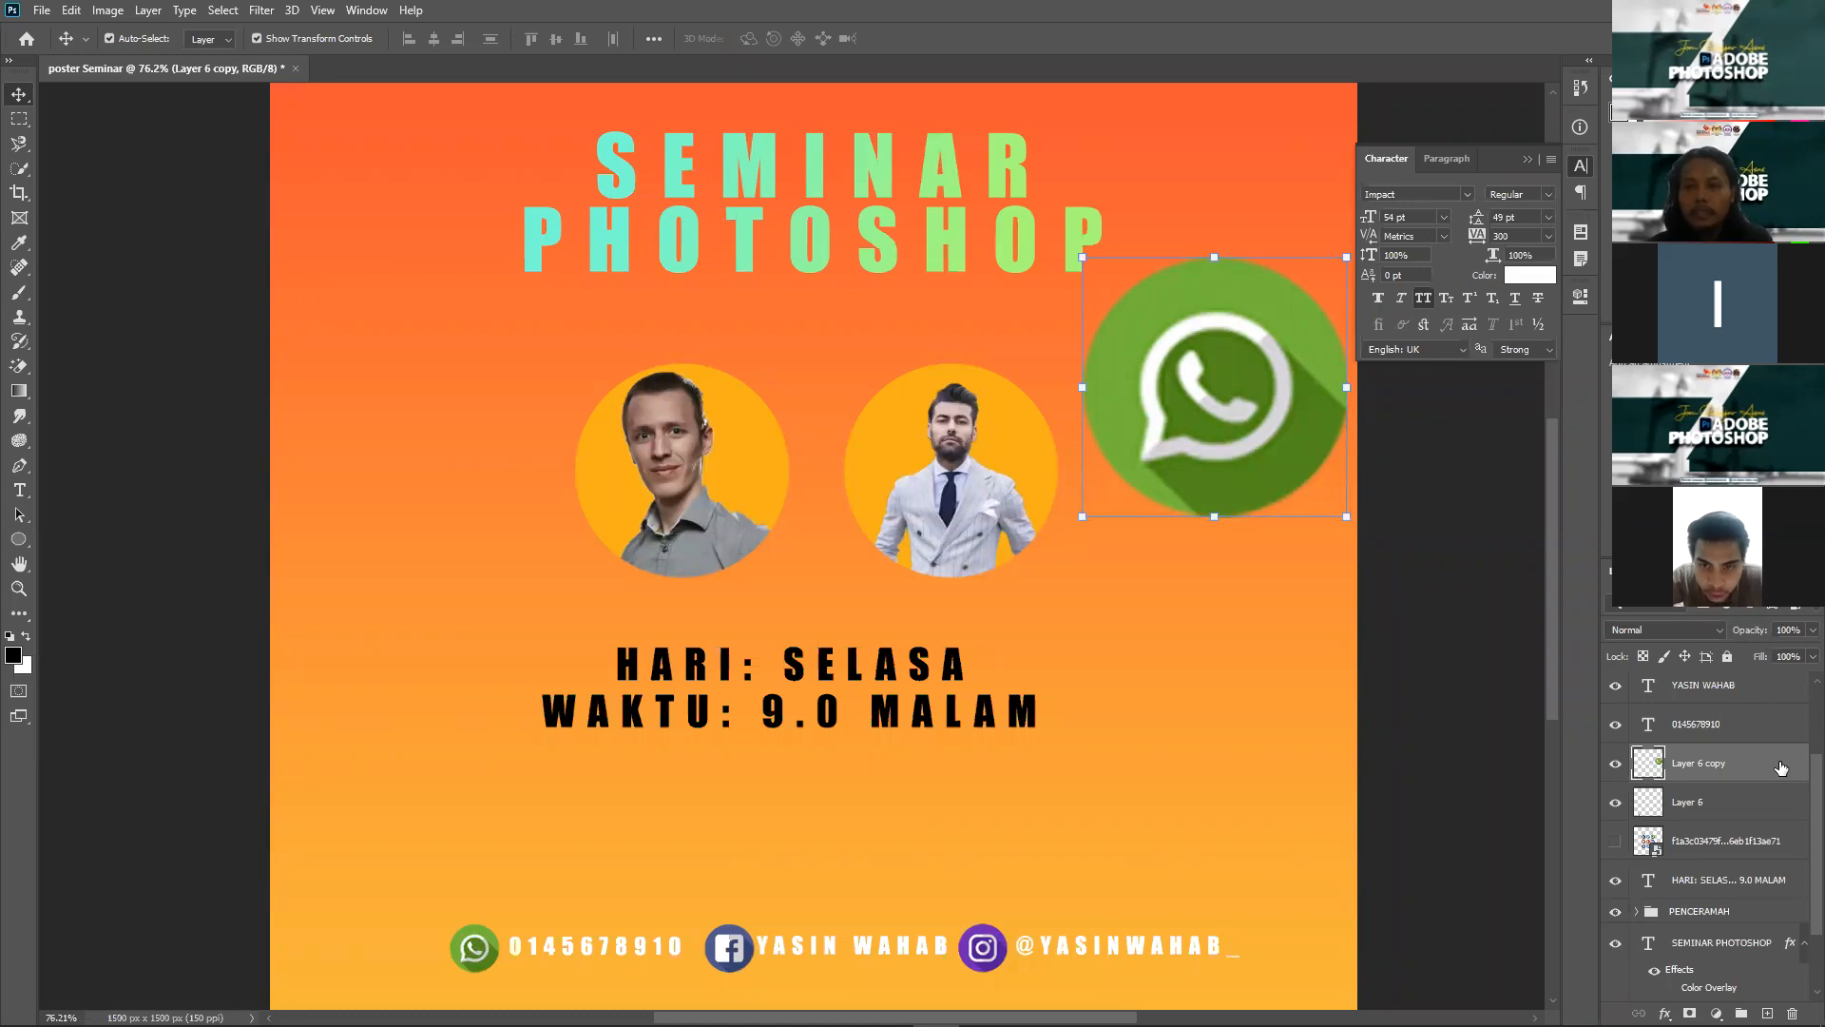
pyautogui.doubleClick(1343, 257)
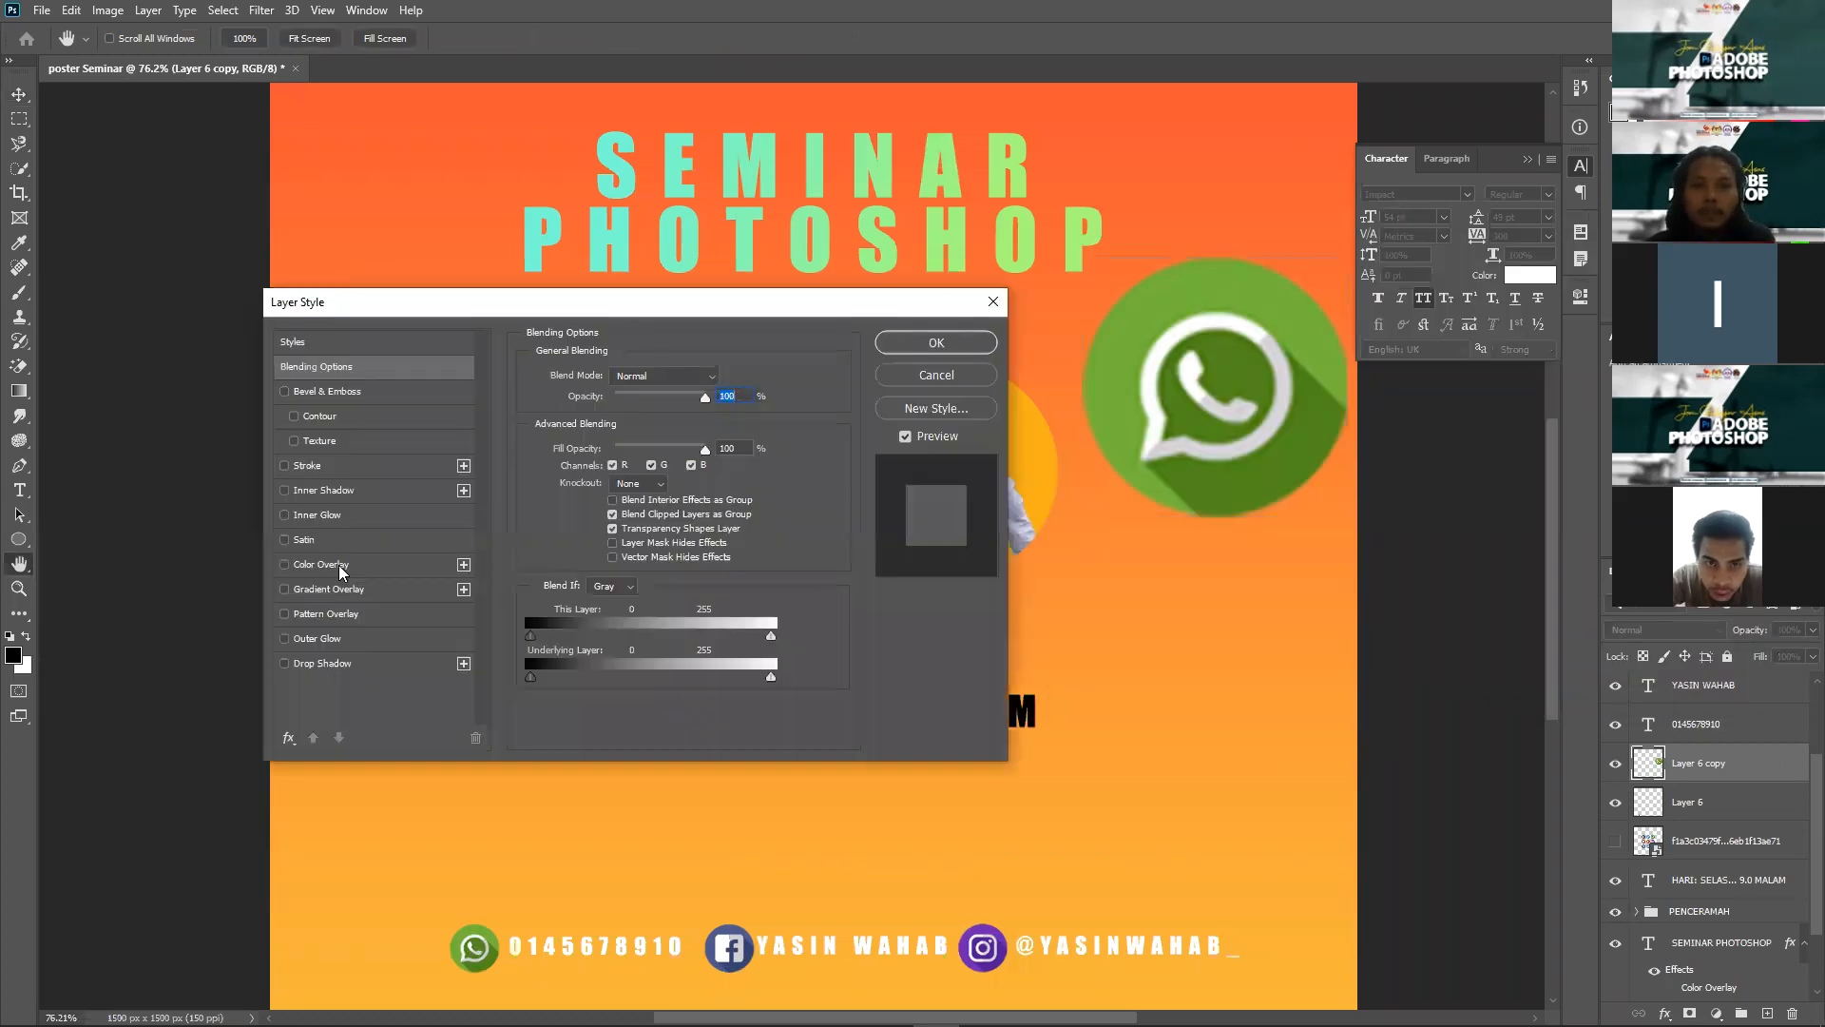
pyautogui.click(338, 565)
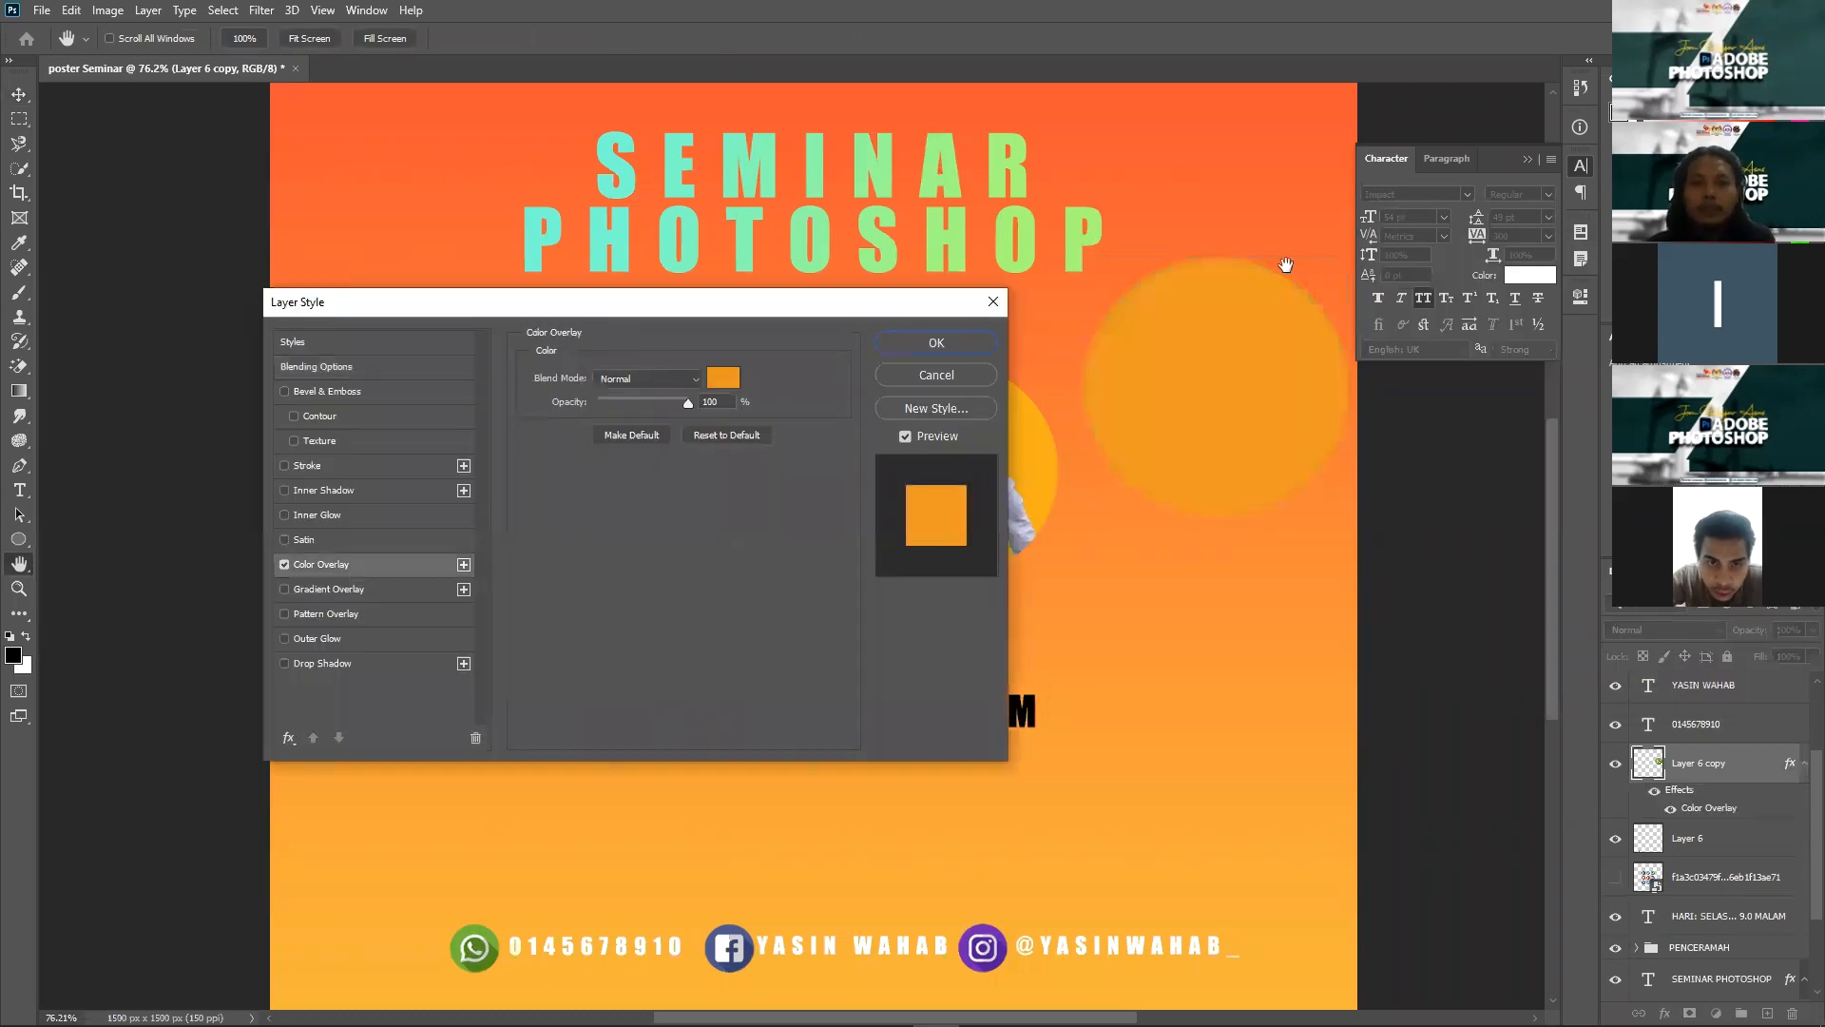
# Step: Set the icon's Color Overlay colour to blue 1414ed
pyautogui.click(283, 563)
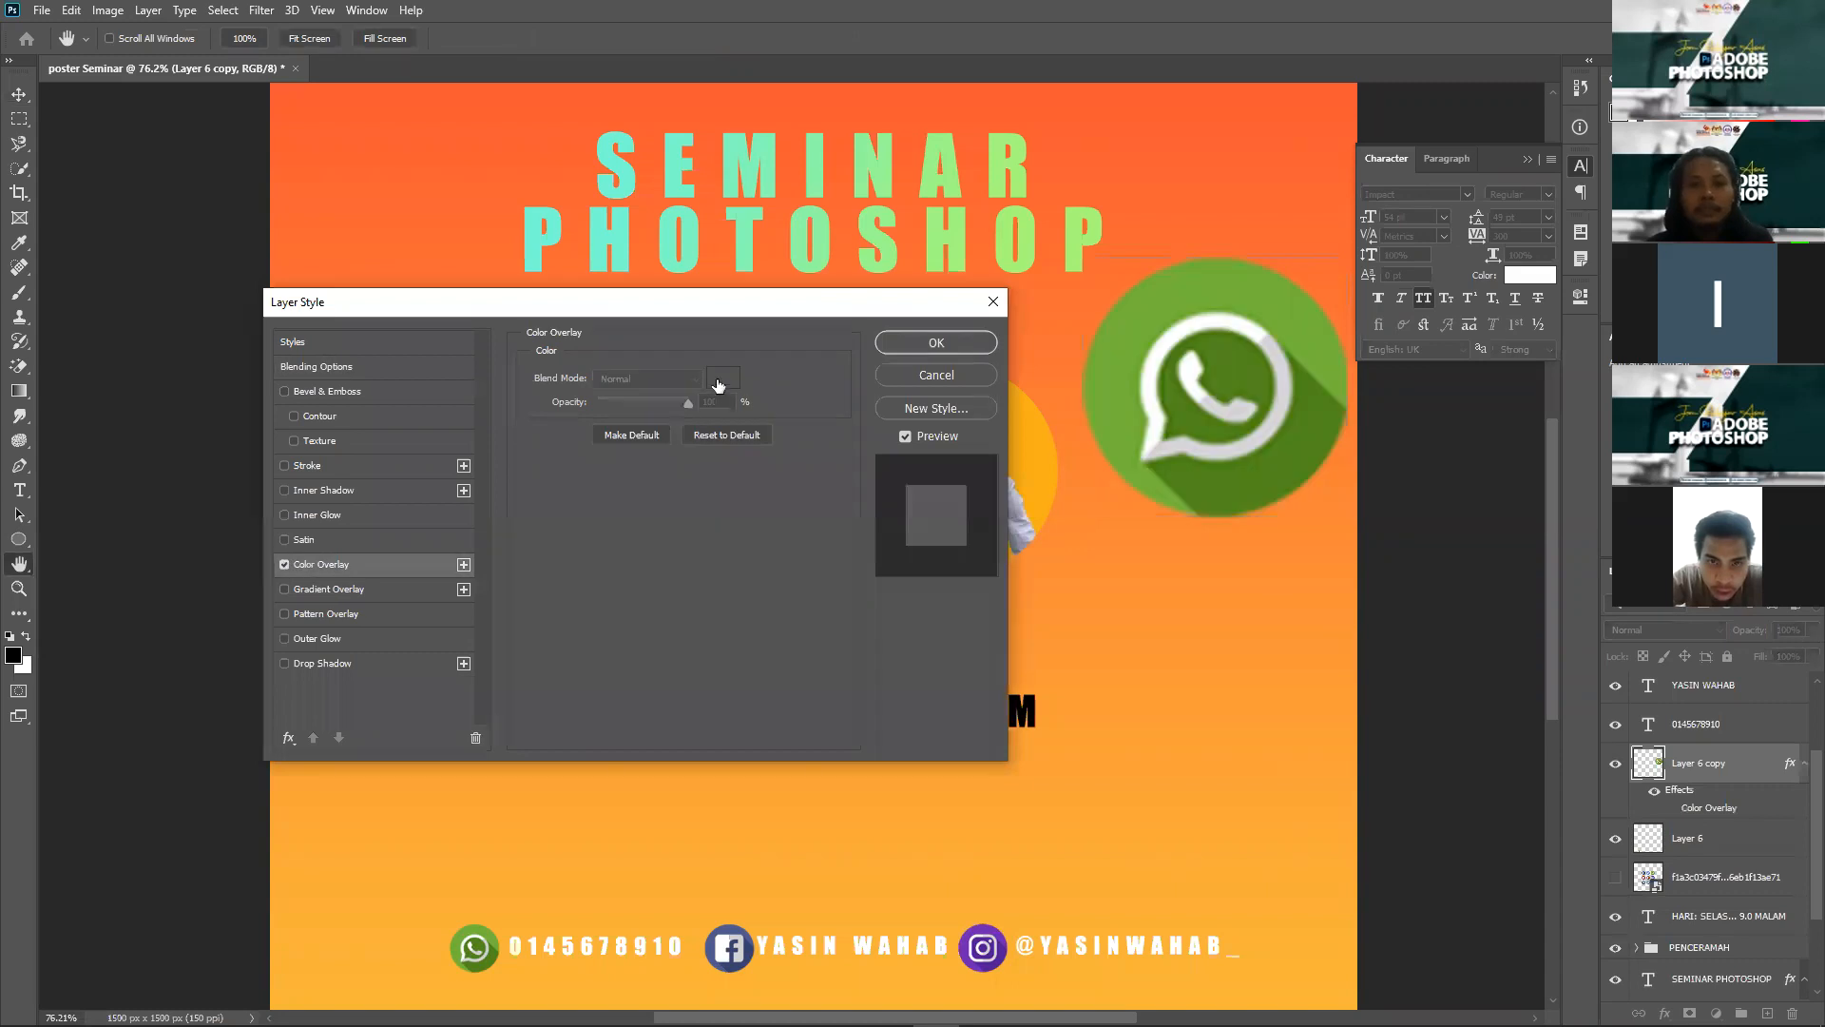
pyautogui.click(723, 378)
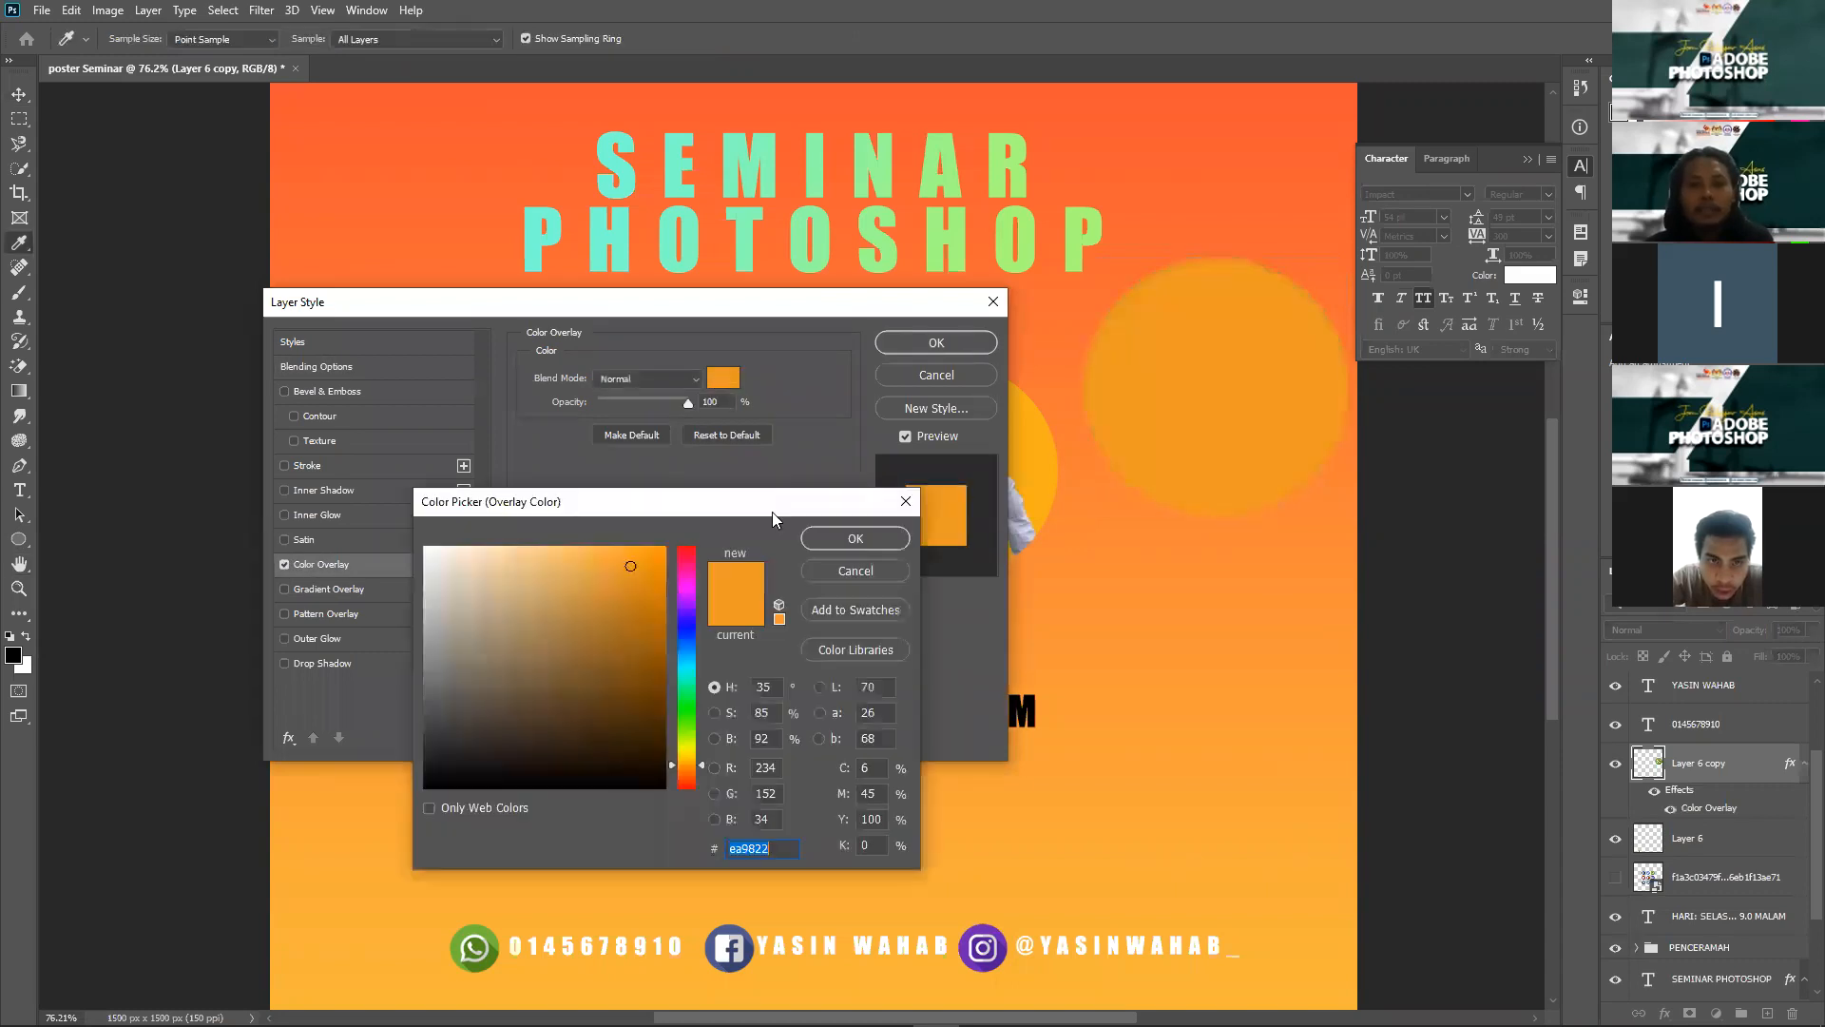
pyautogui.click(691, 625)
pyautogui.click(660, 586)
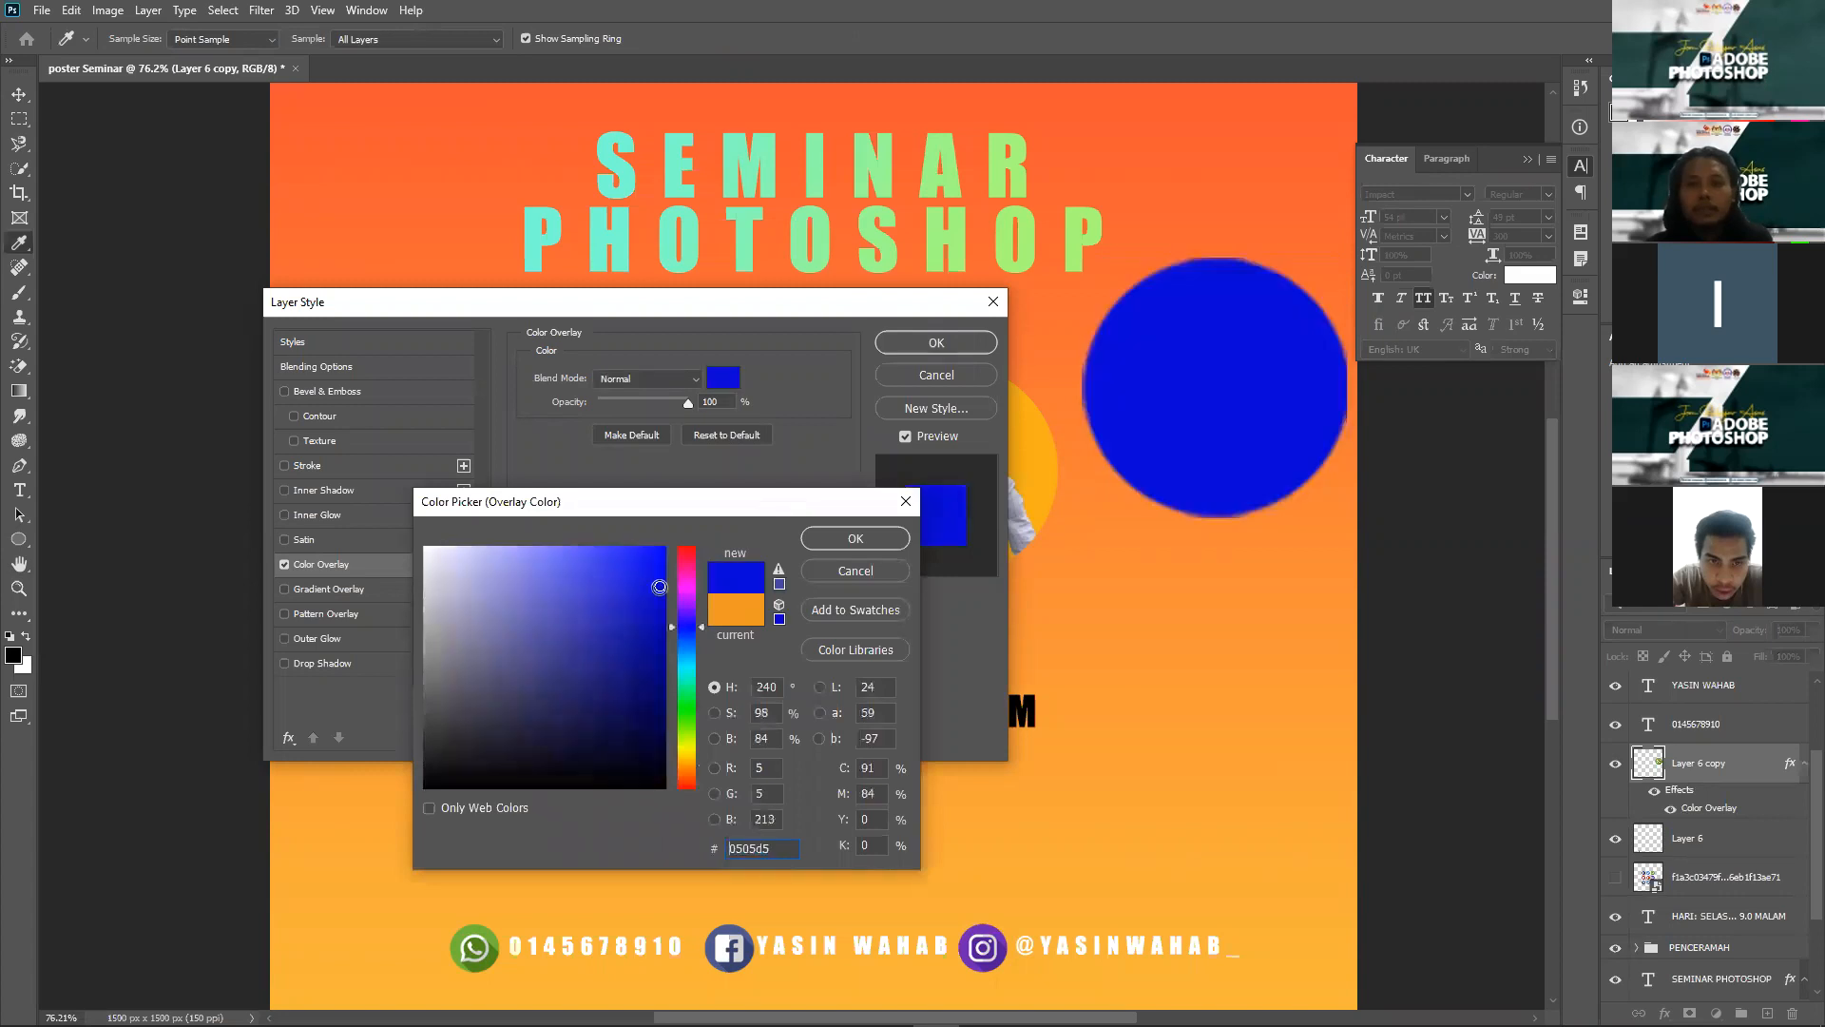
pyautogui.click(646, 563)
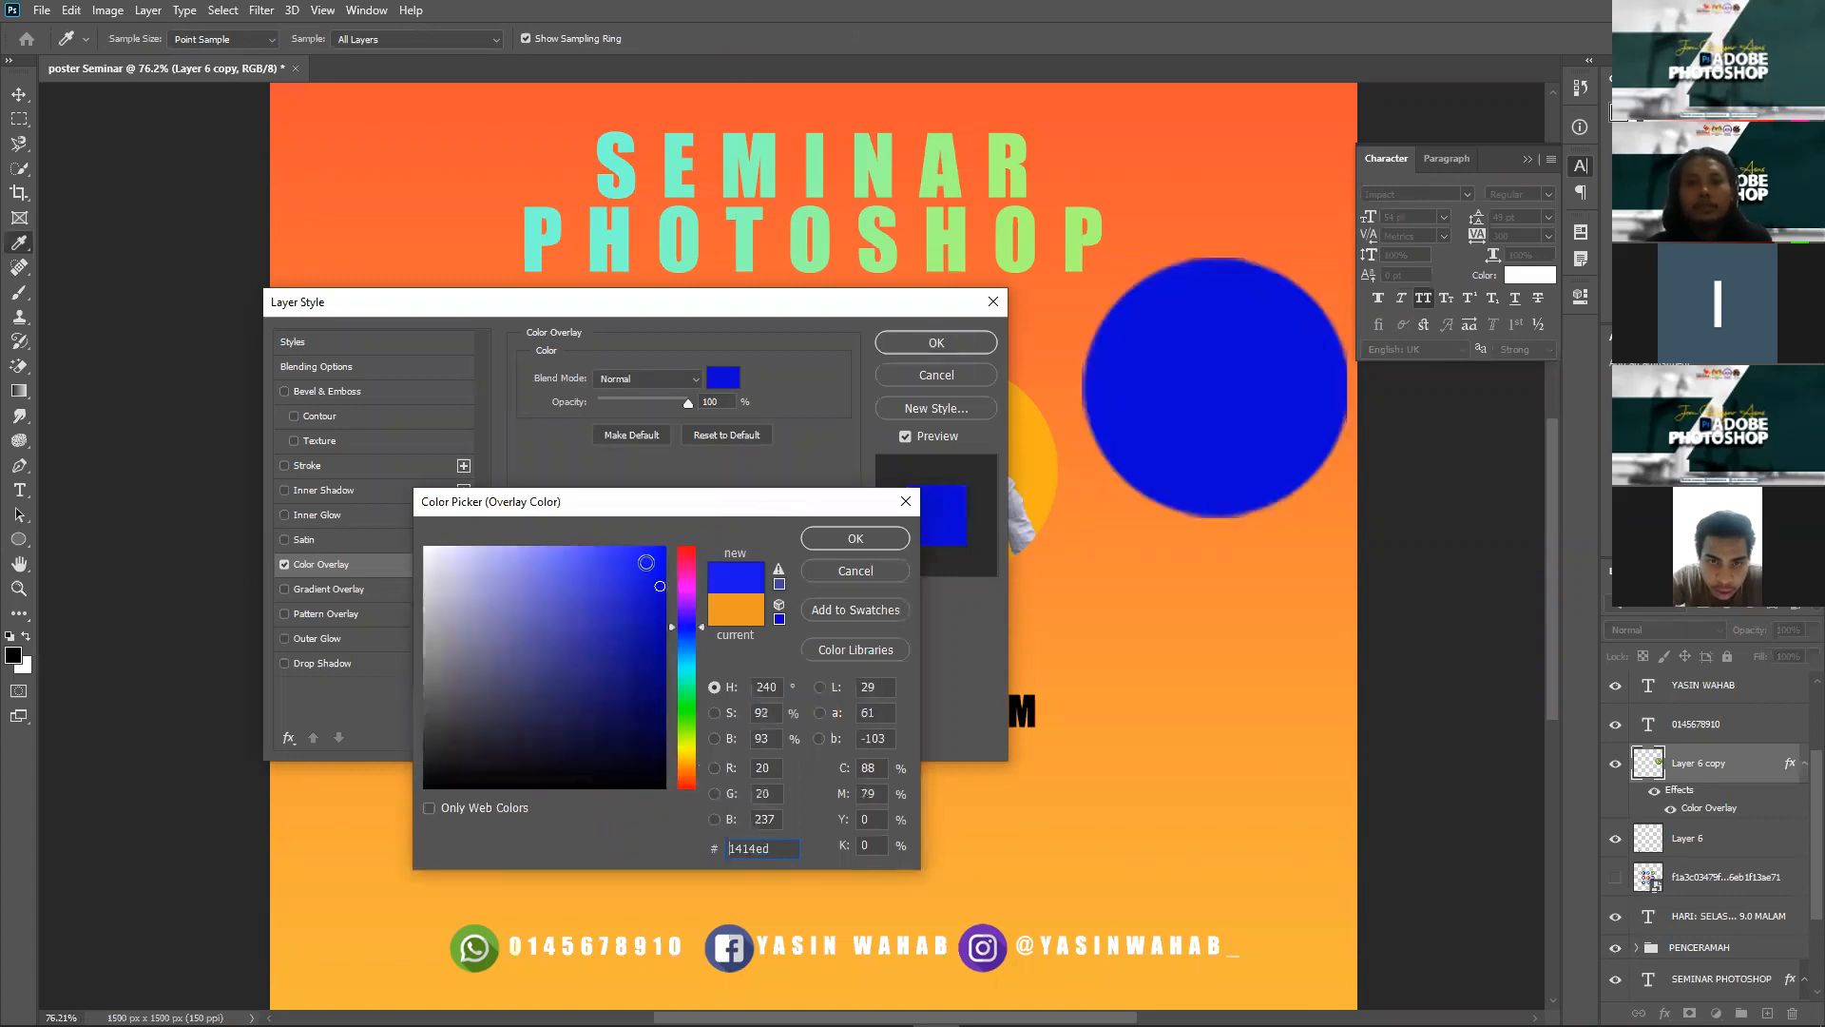
pyautogui.click(858, 537)
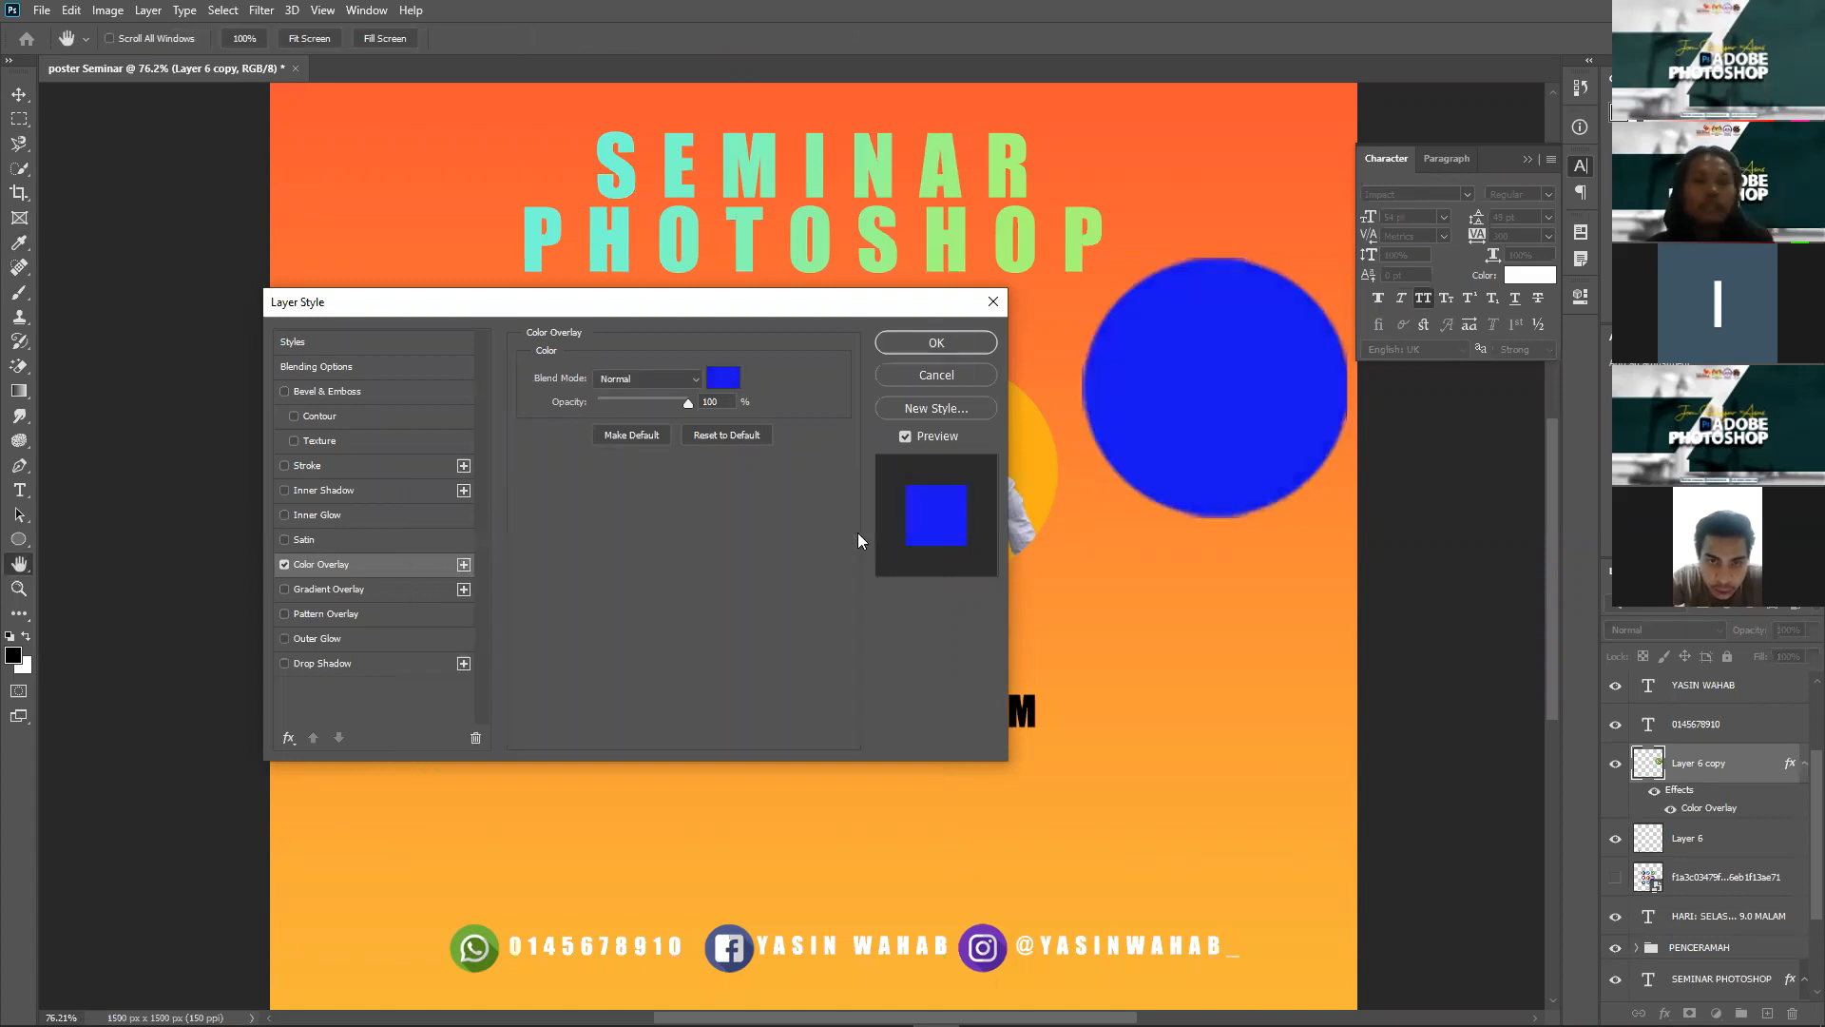
# Step: Try Multiply, Color Burn and Overlay blends for the blue overlay, then turn it off
pyautogui.click(640, 378)
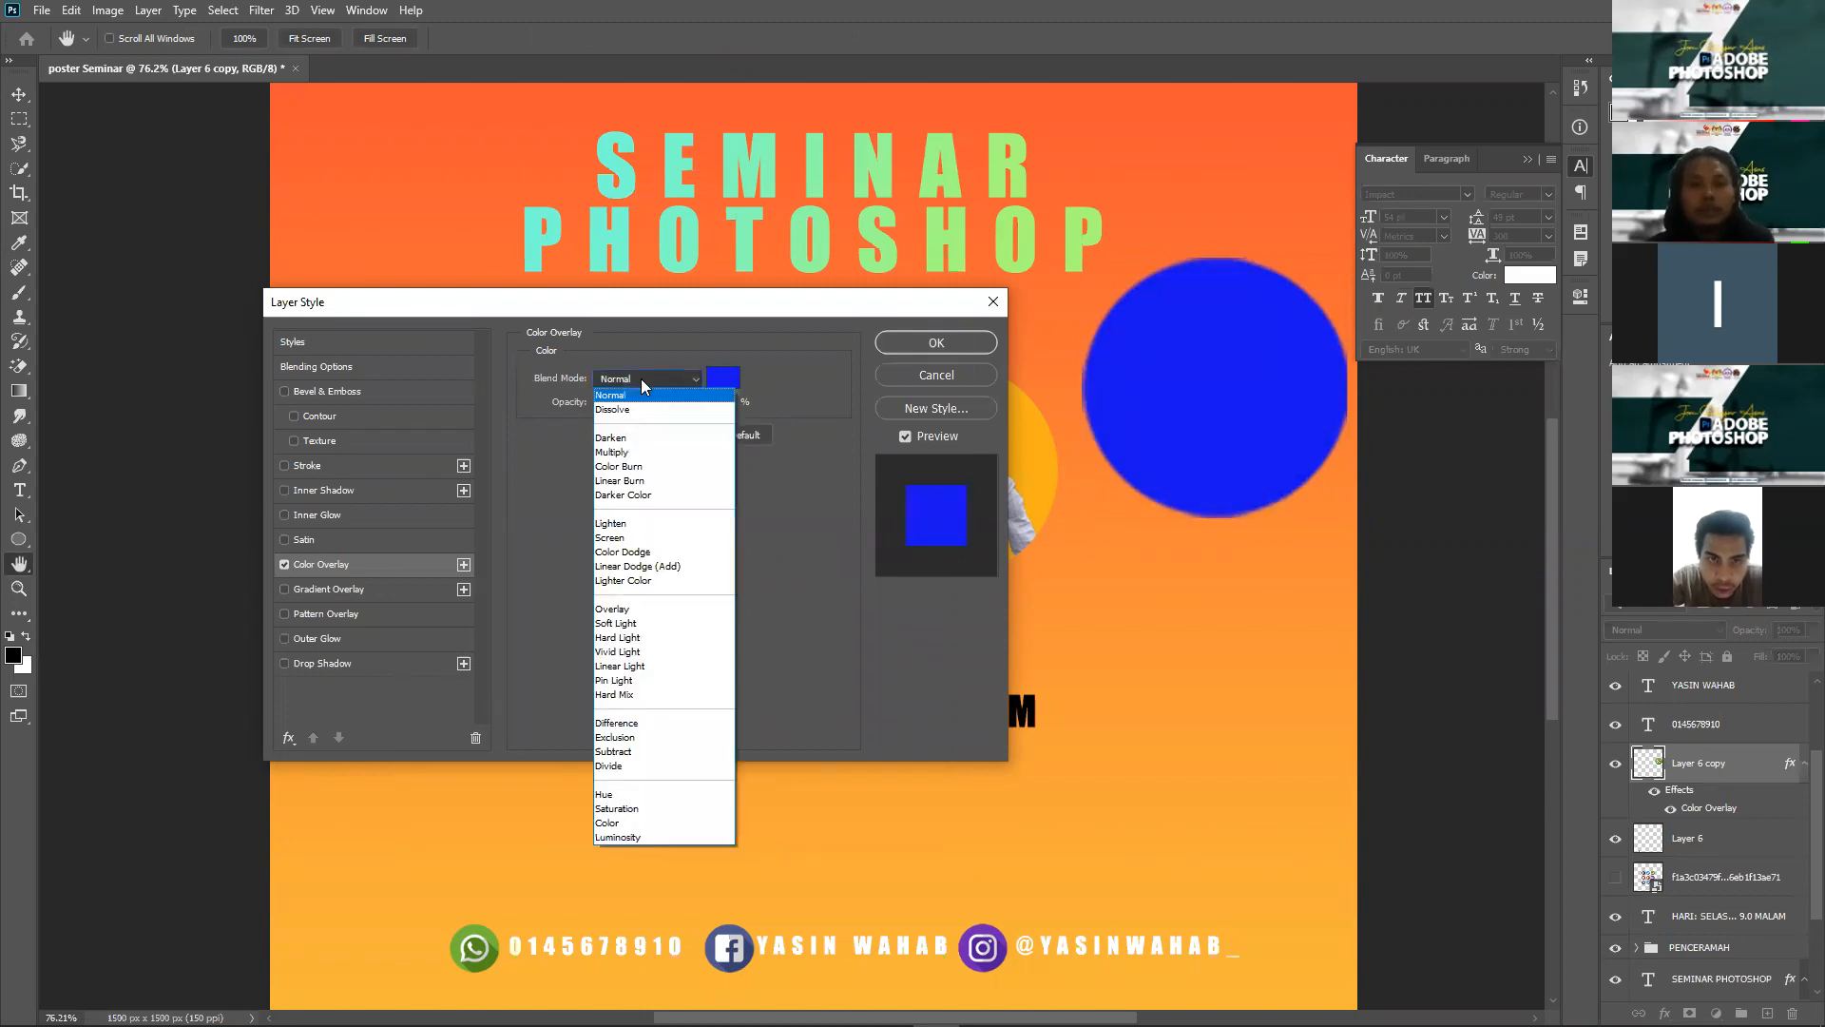
pyautogui.click(637, 453)
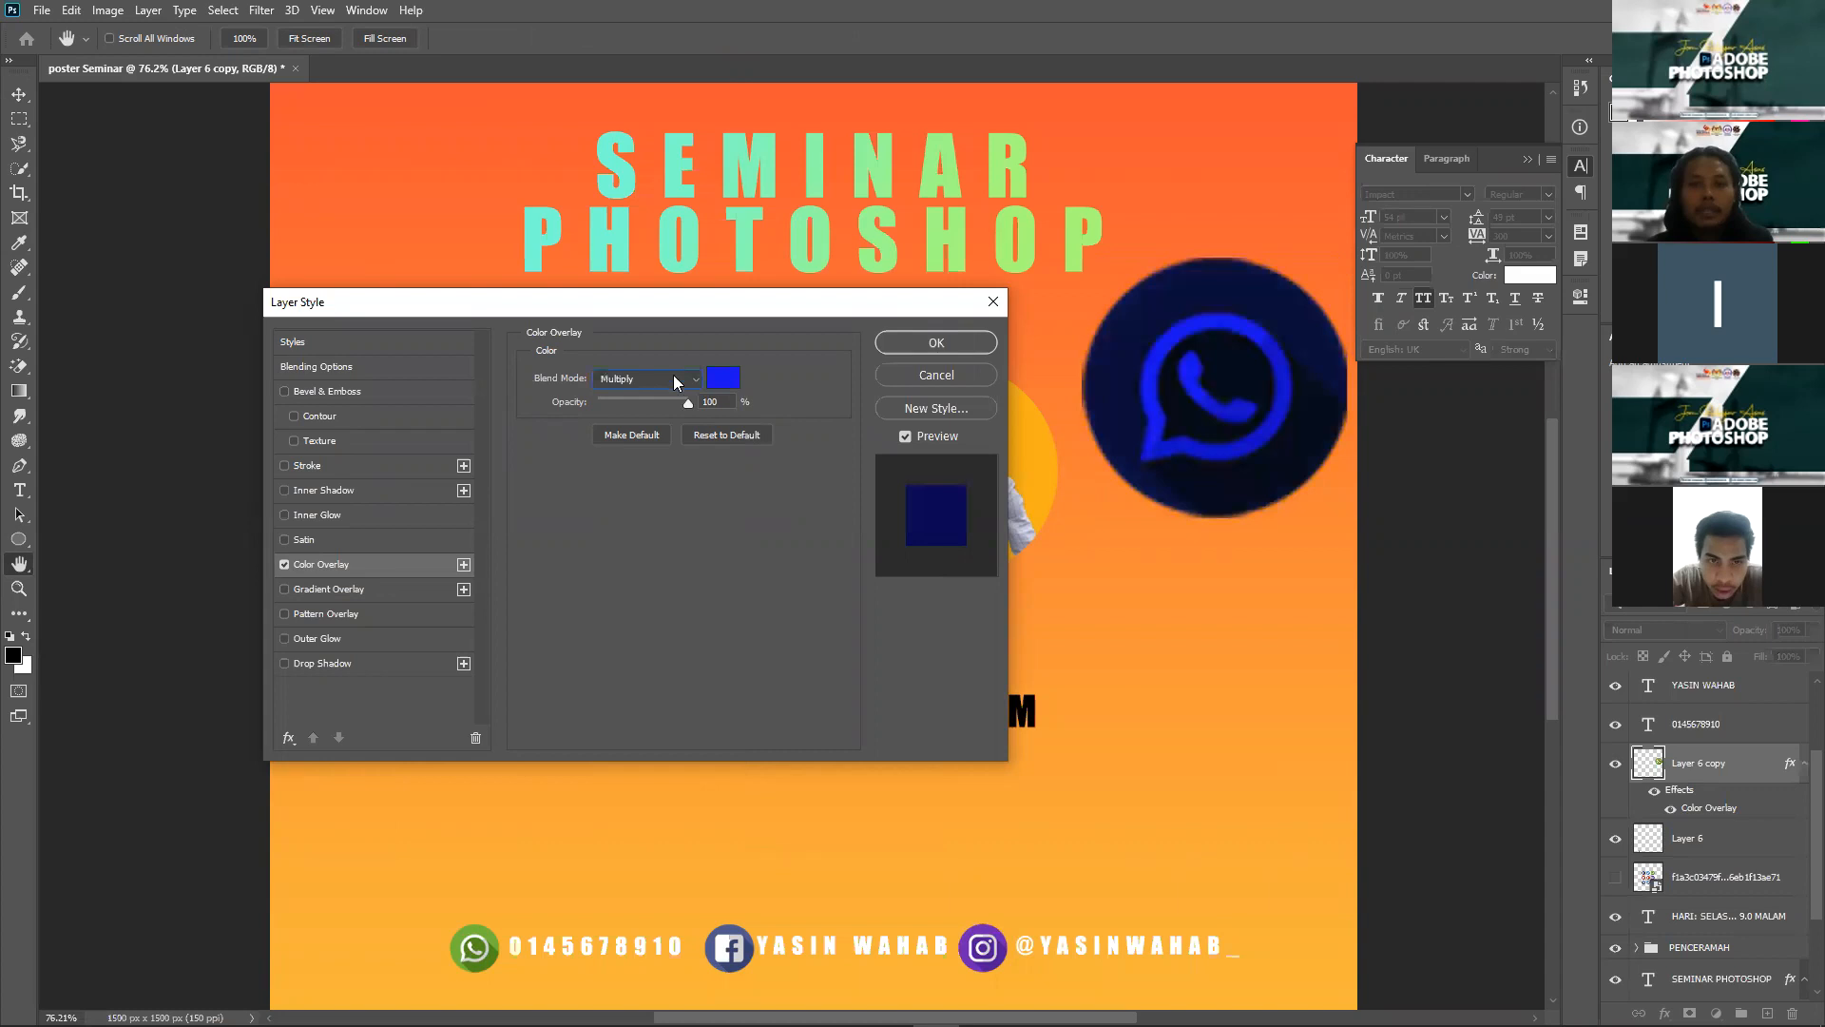
pyautogui.click(647, 379)
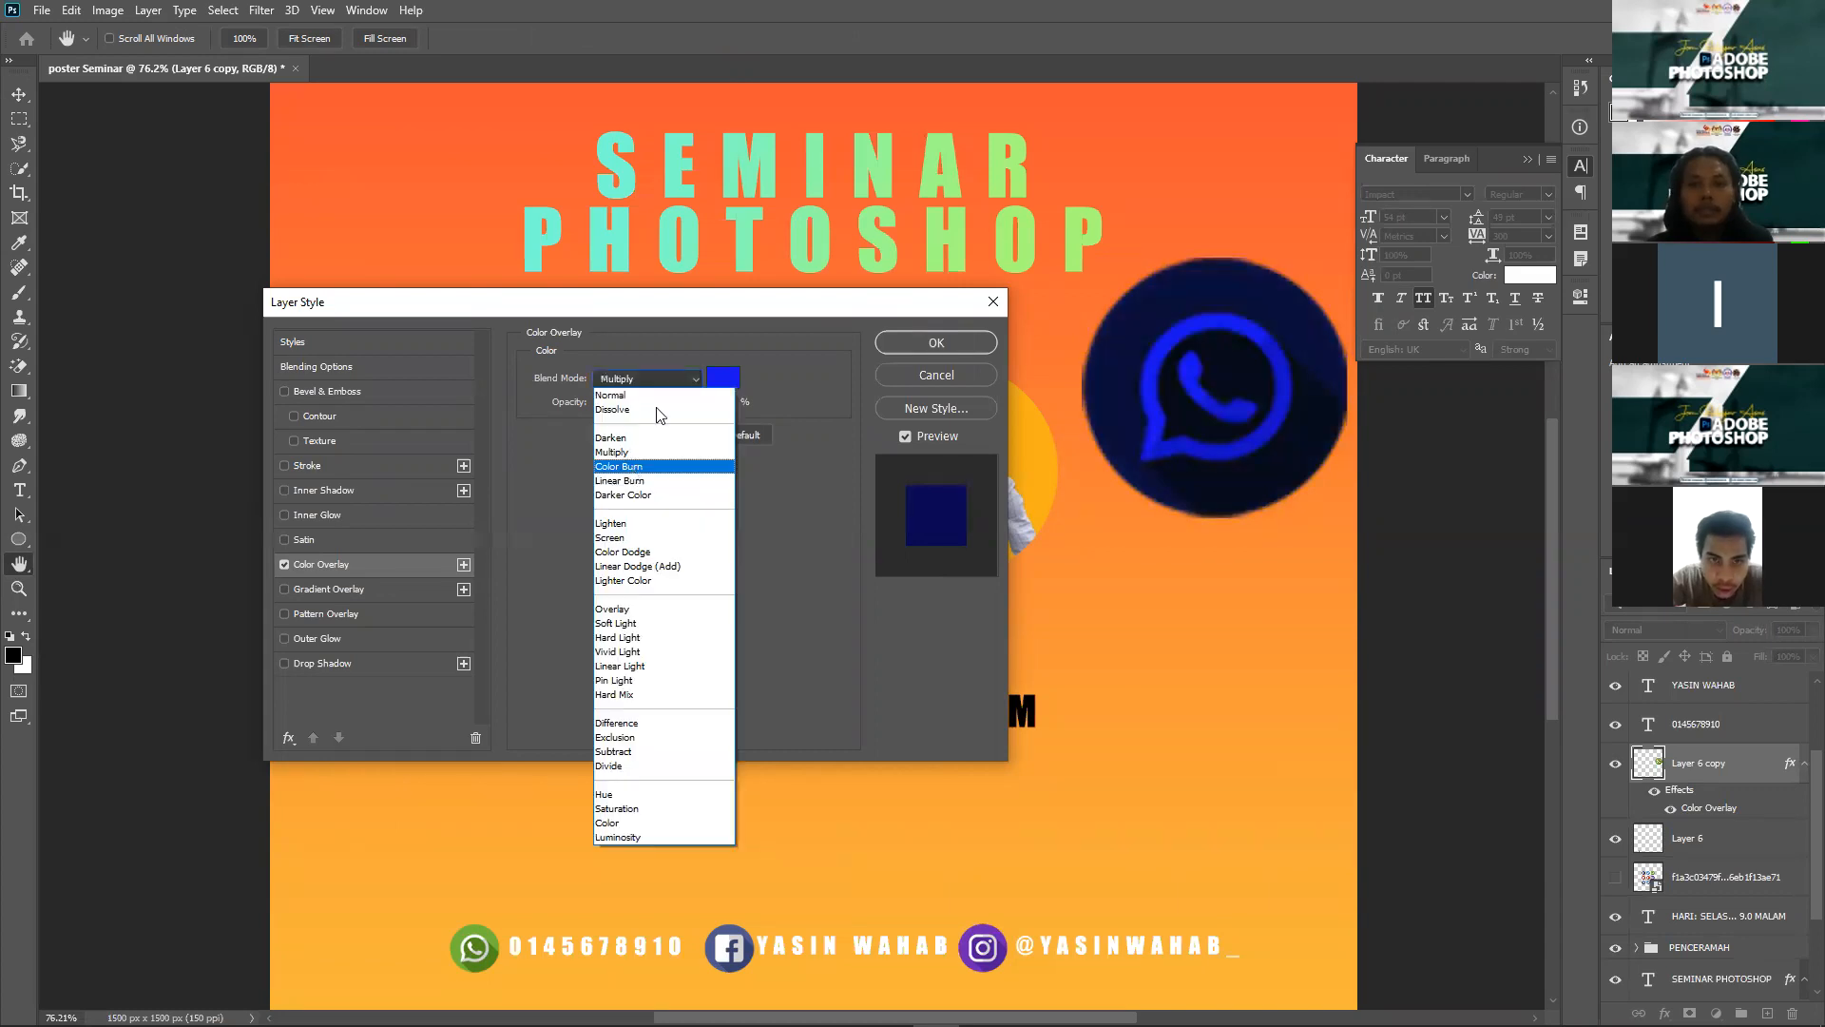
pyautogui.click(654, 451)
pyautogui.click(649, 378)
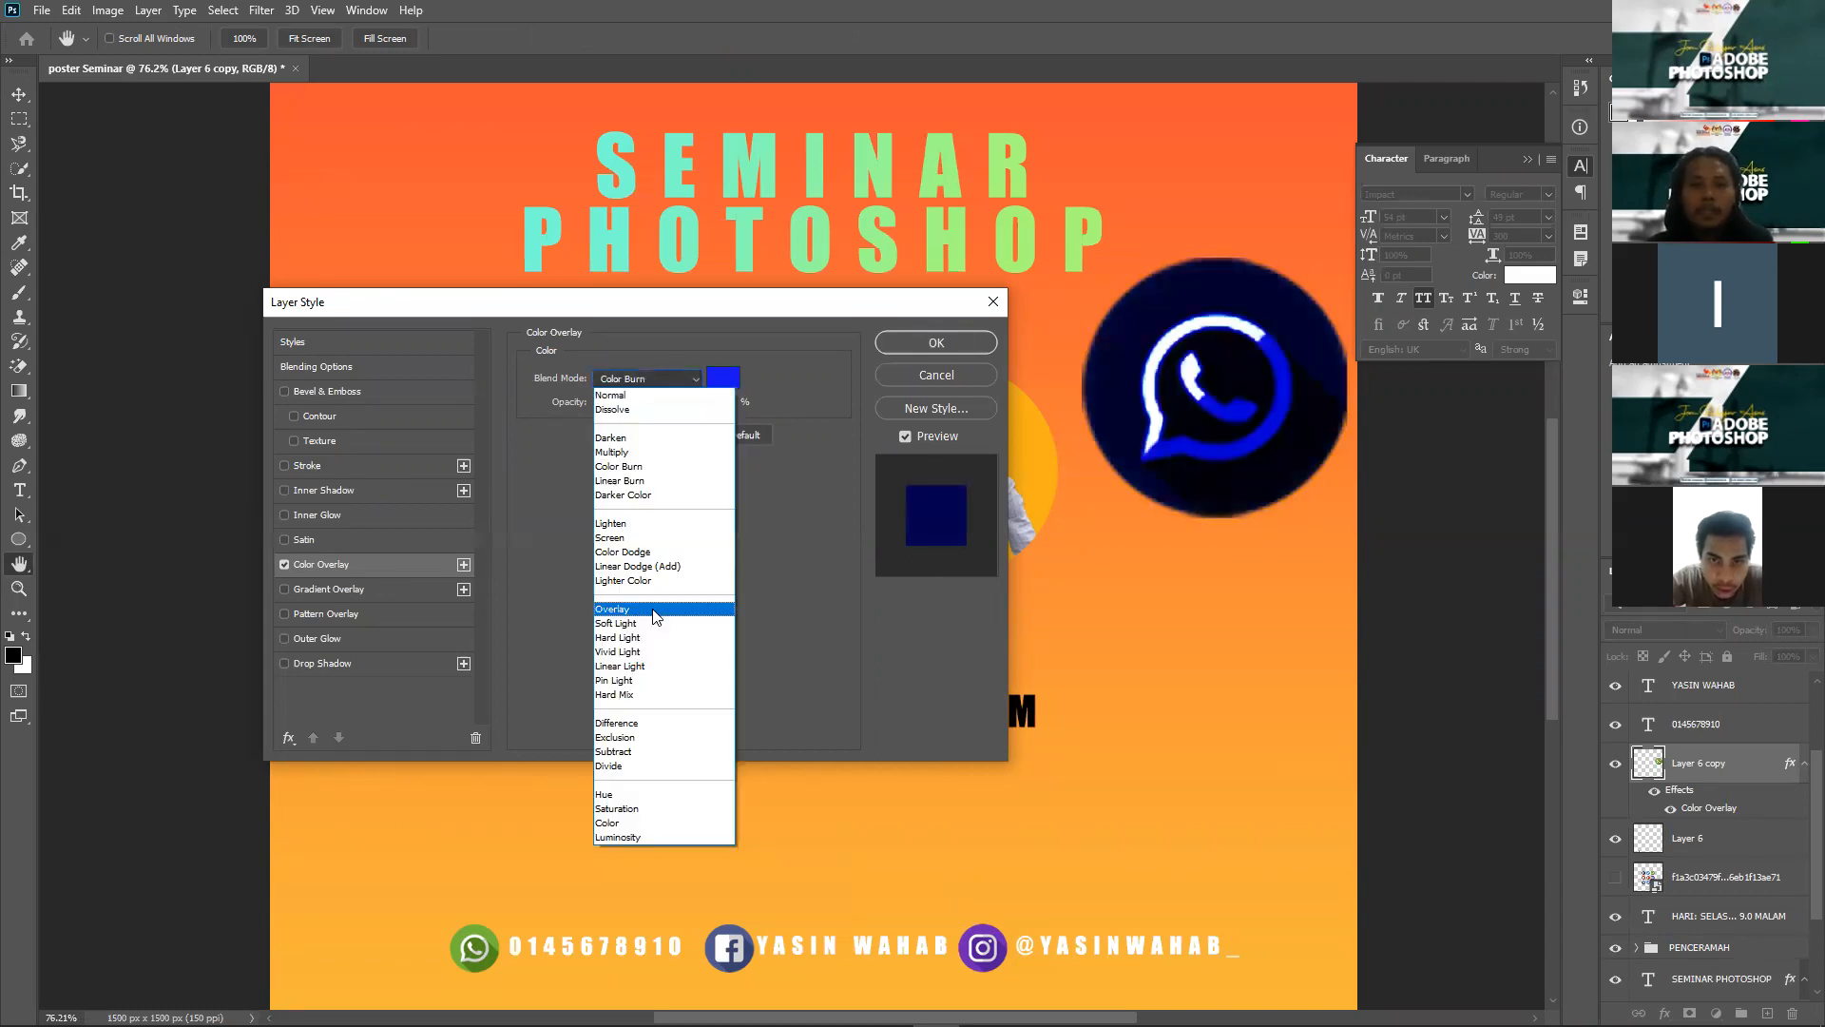
pyautogui.click(656, 609)
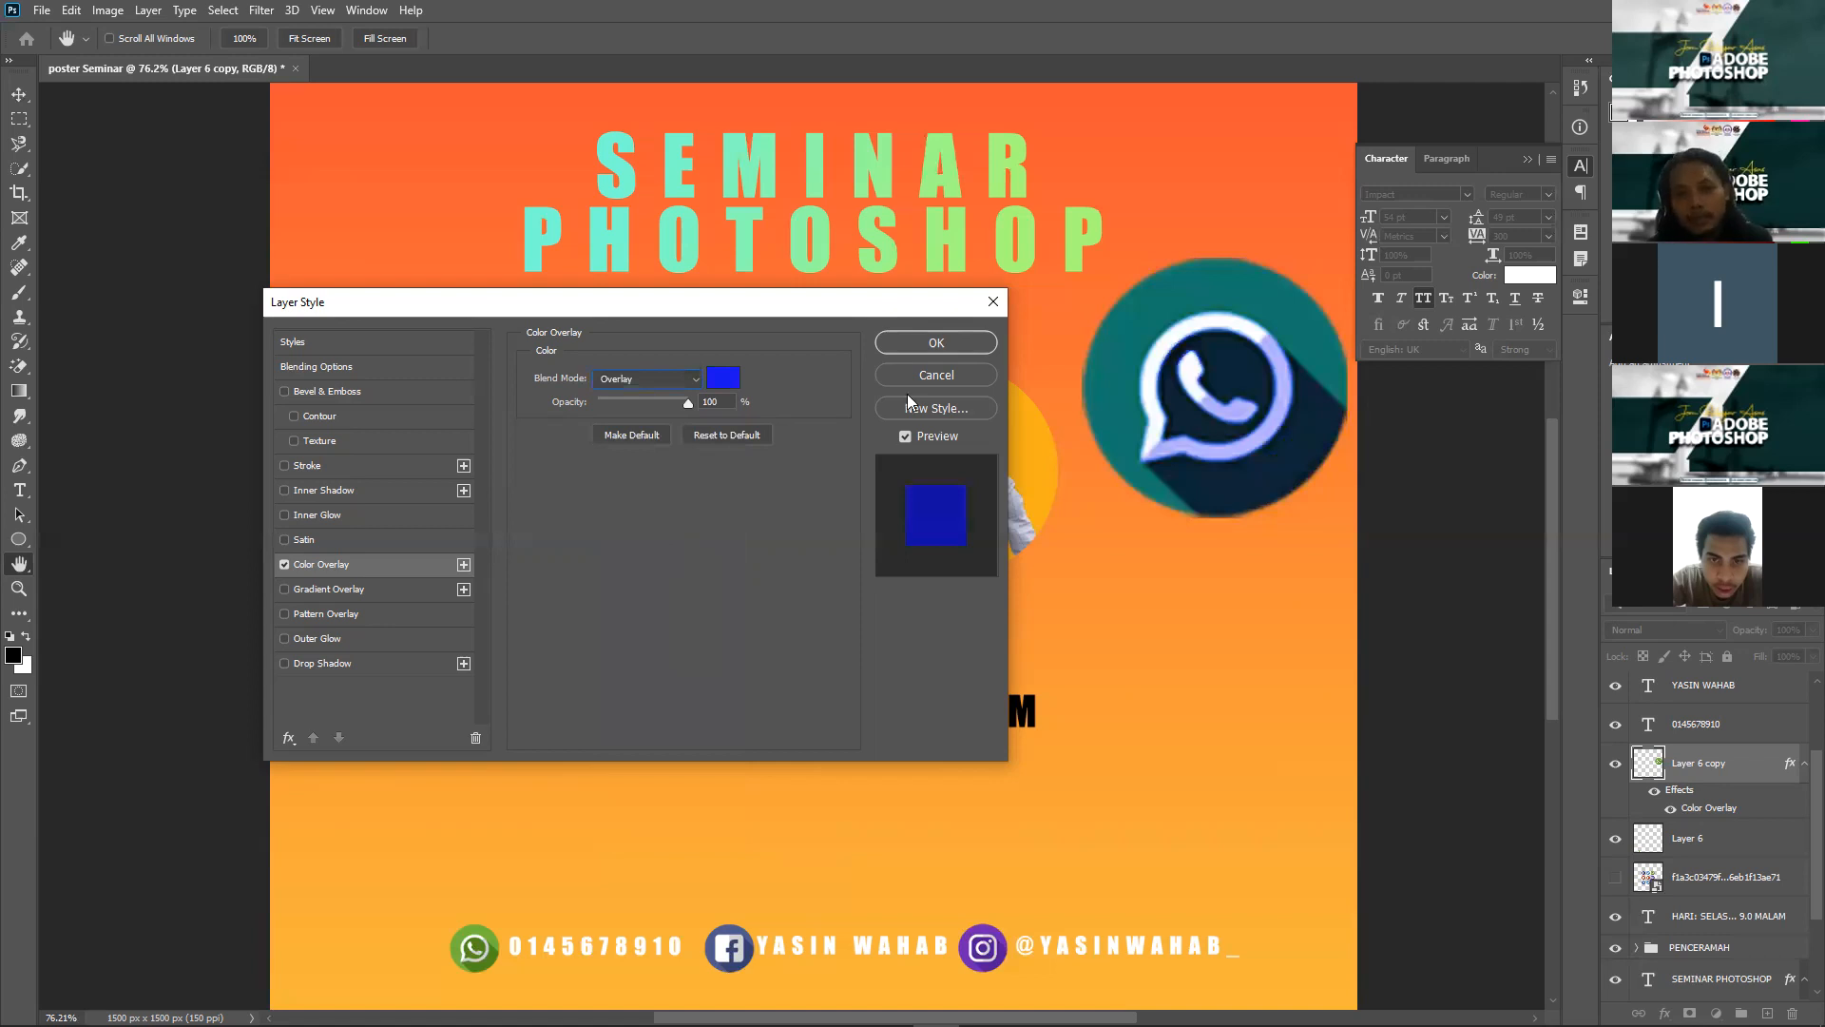
pyautogui.click(284, 563)
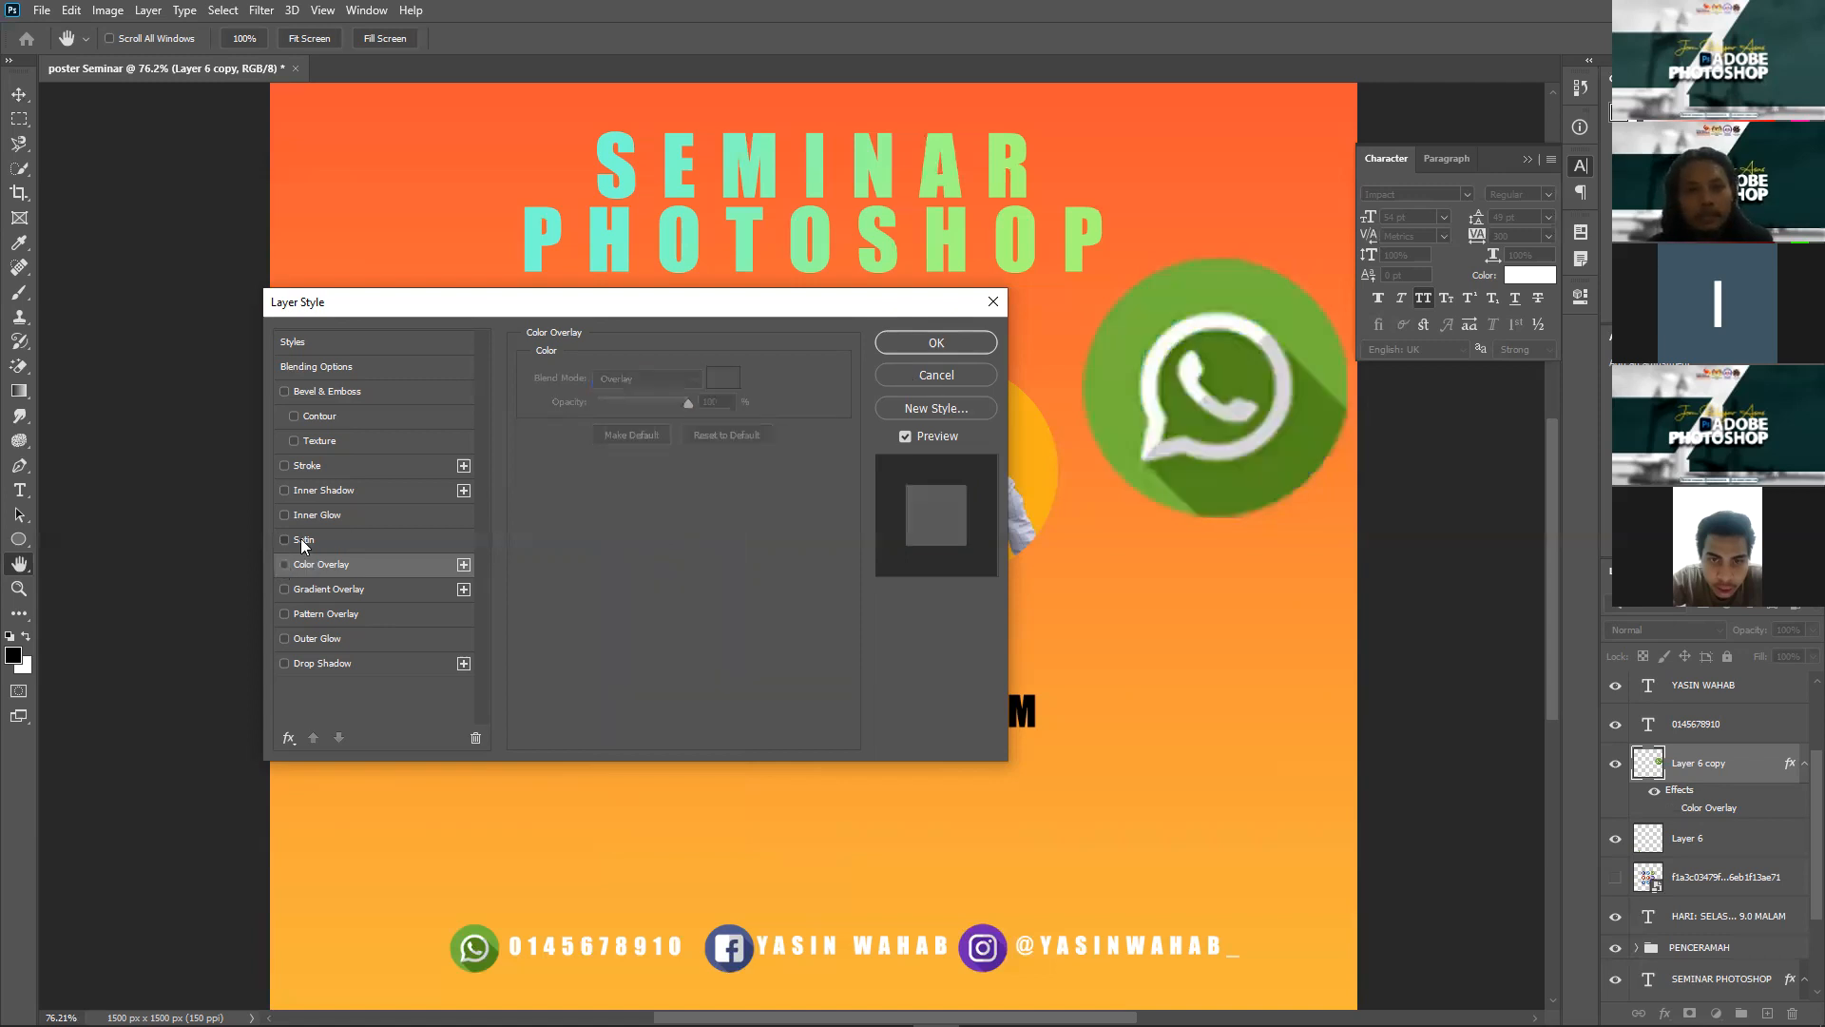
# Step: Try a pink (f50eac) Satin effect with Normal blend on the WhatsApp icon copy
pyautogui.click(301, 539)
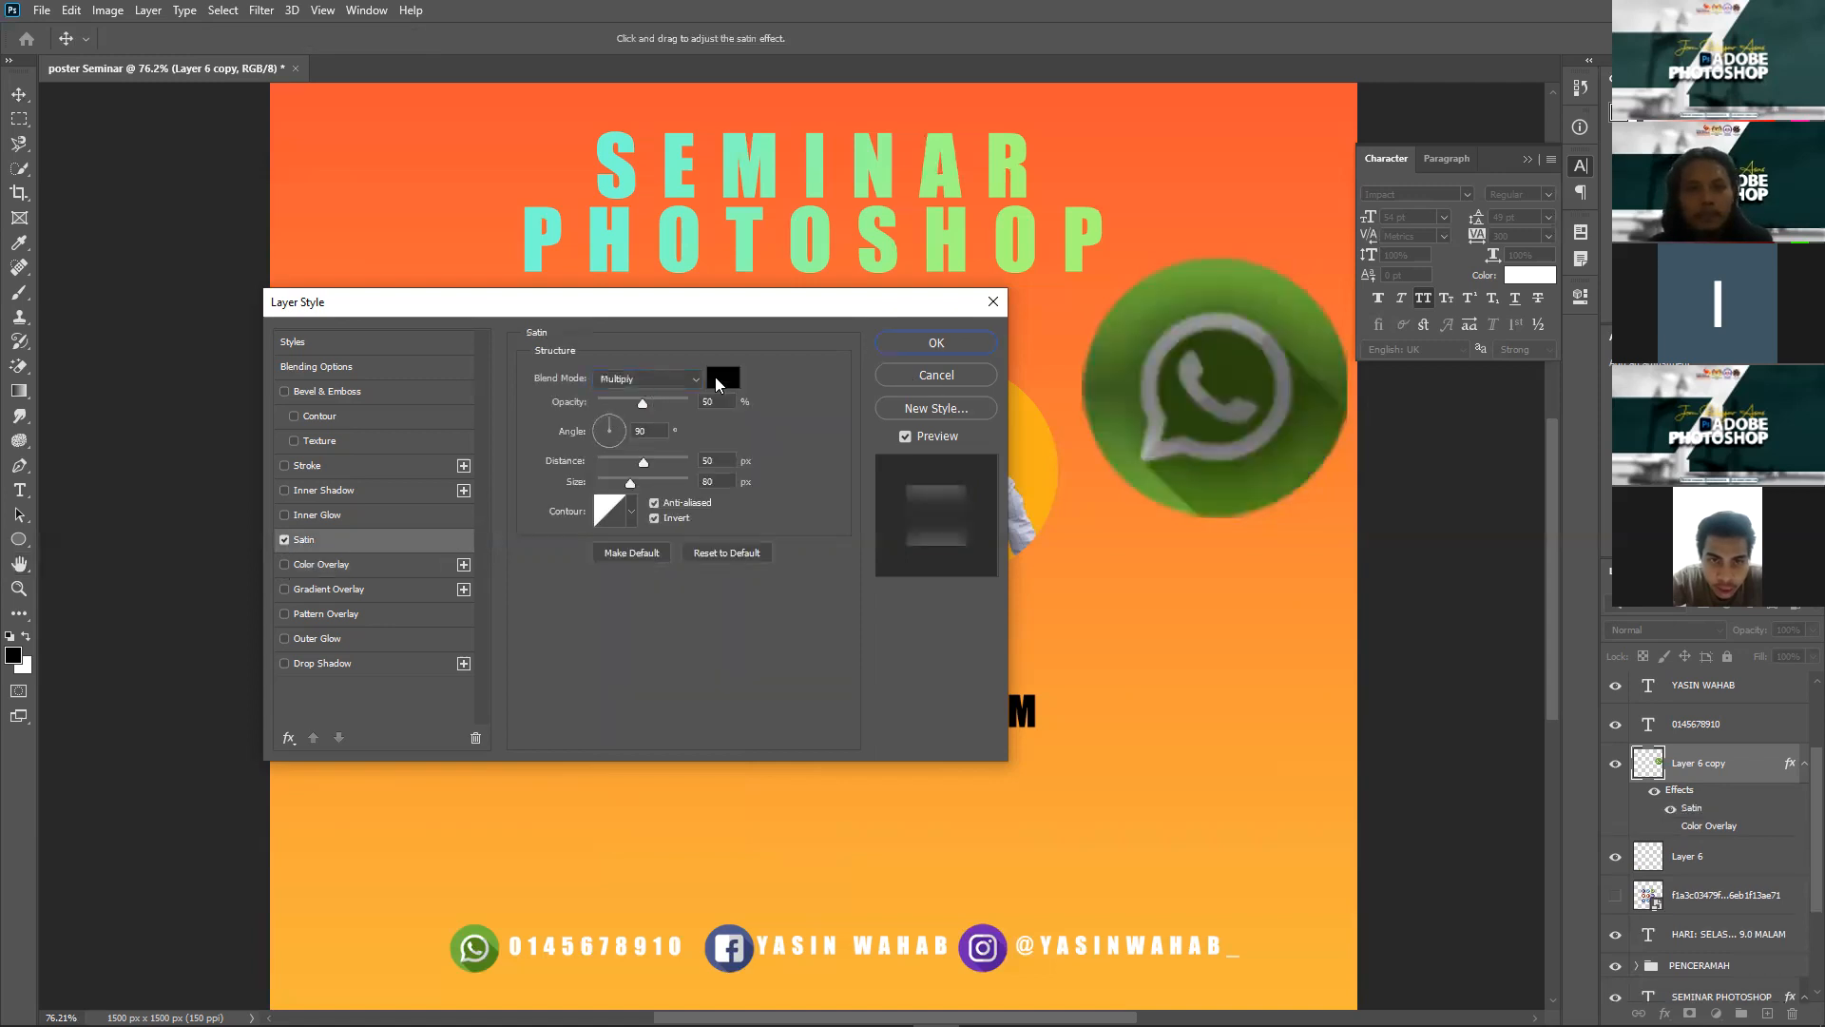
pyautogui.click(720, 383)
pyautogui.click(651, 556)
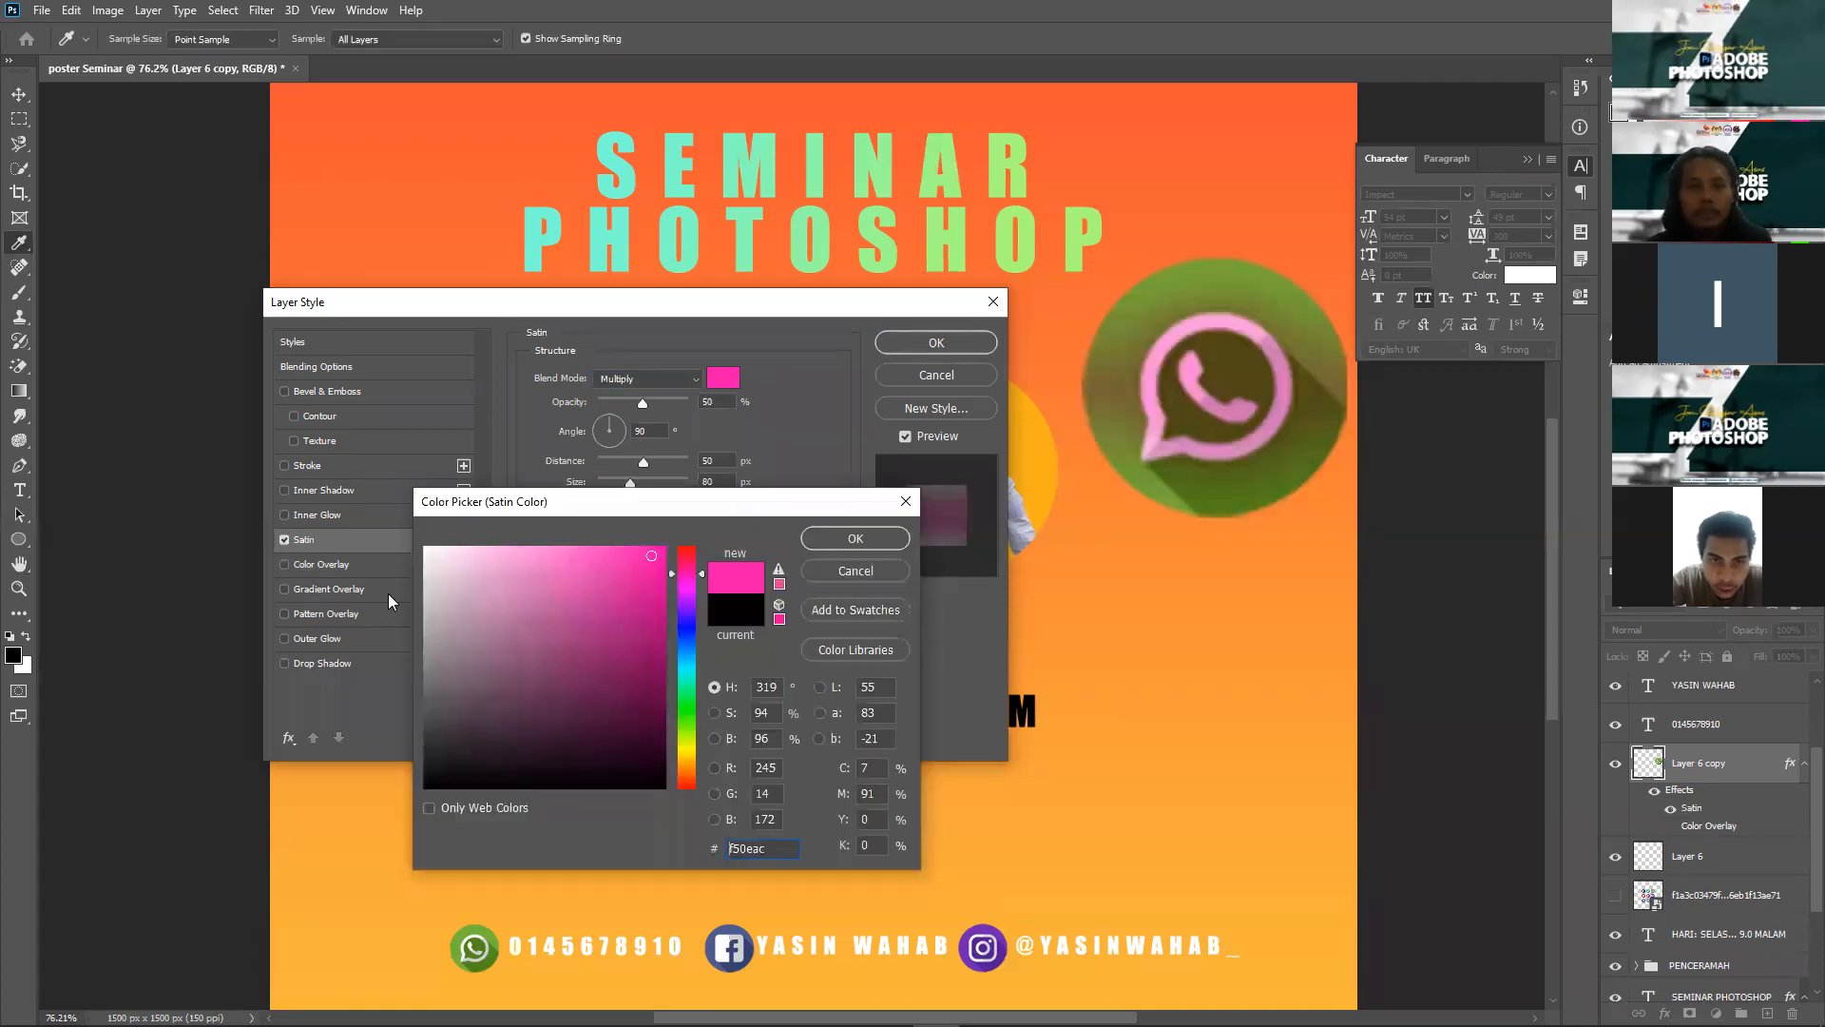
pyautogui.press('Return')
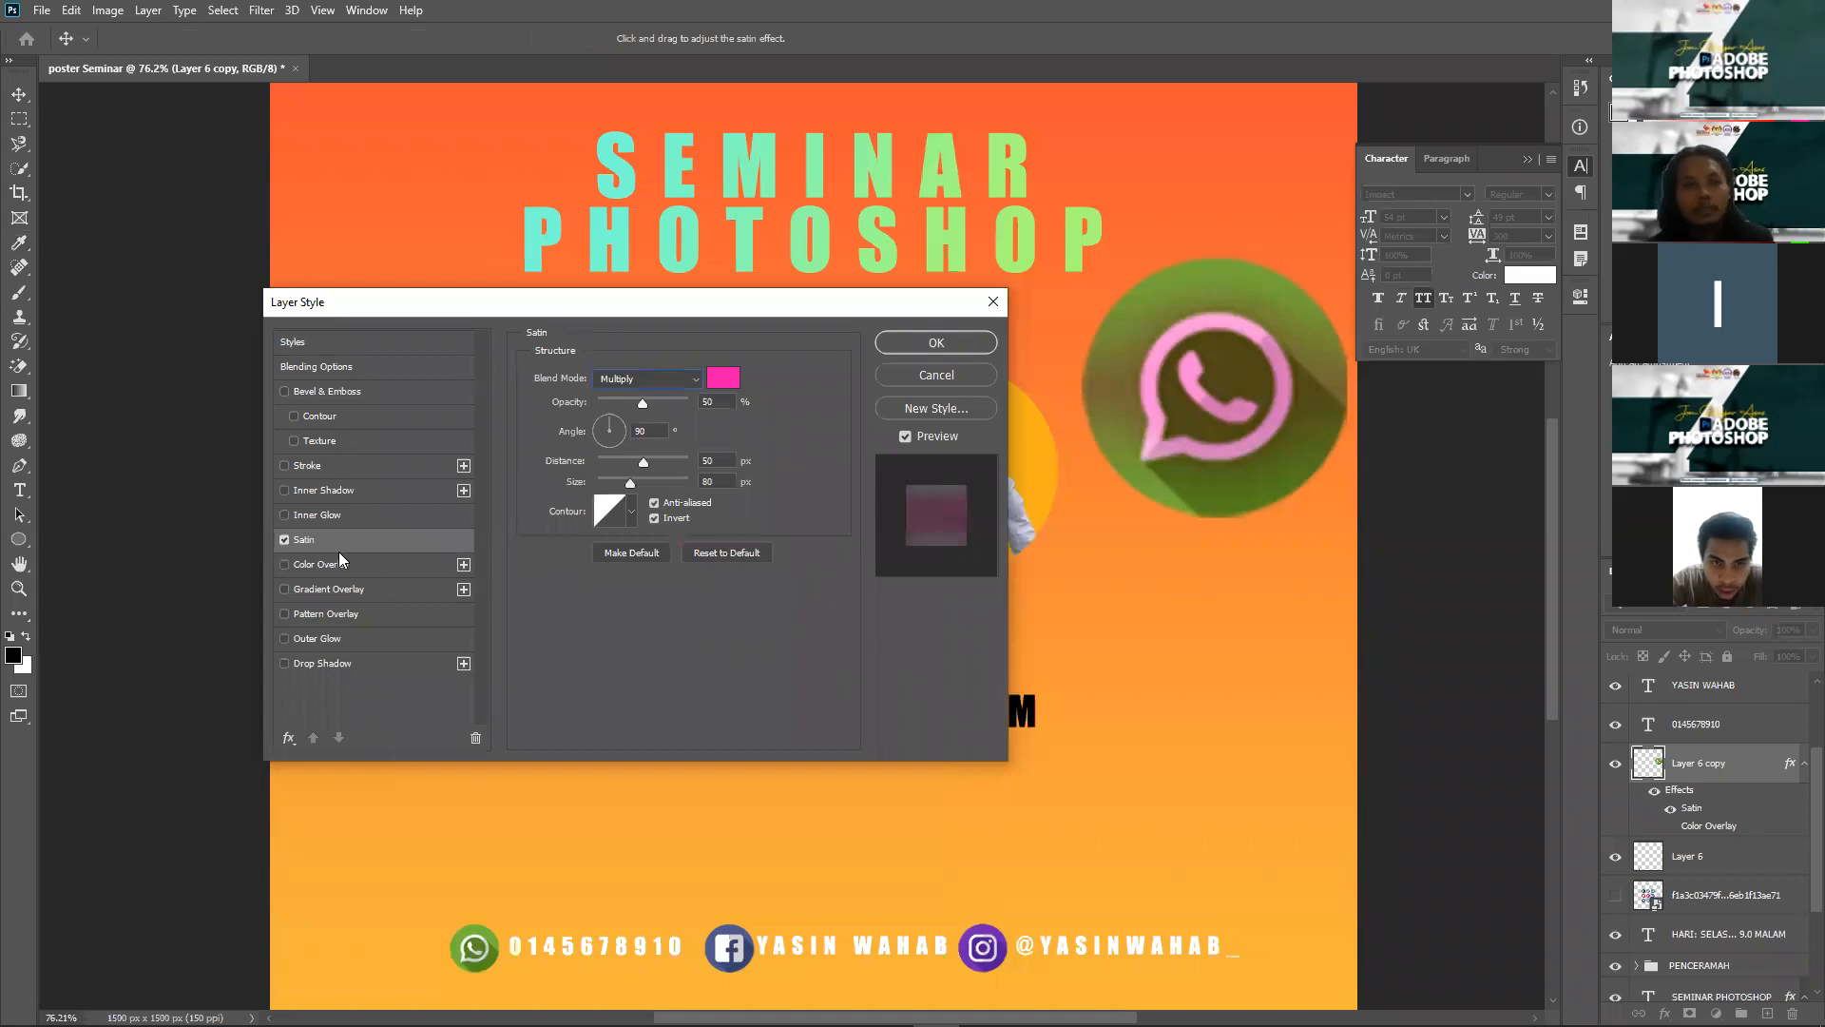
pyautogui.click(638, 398)
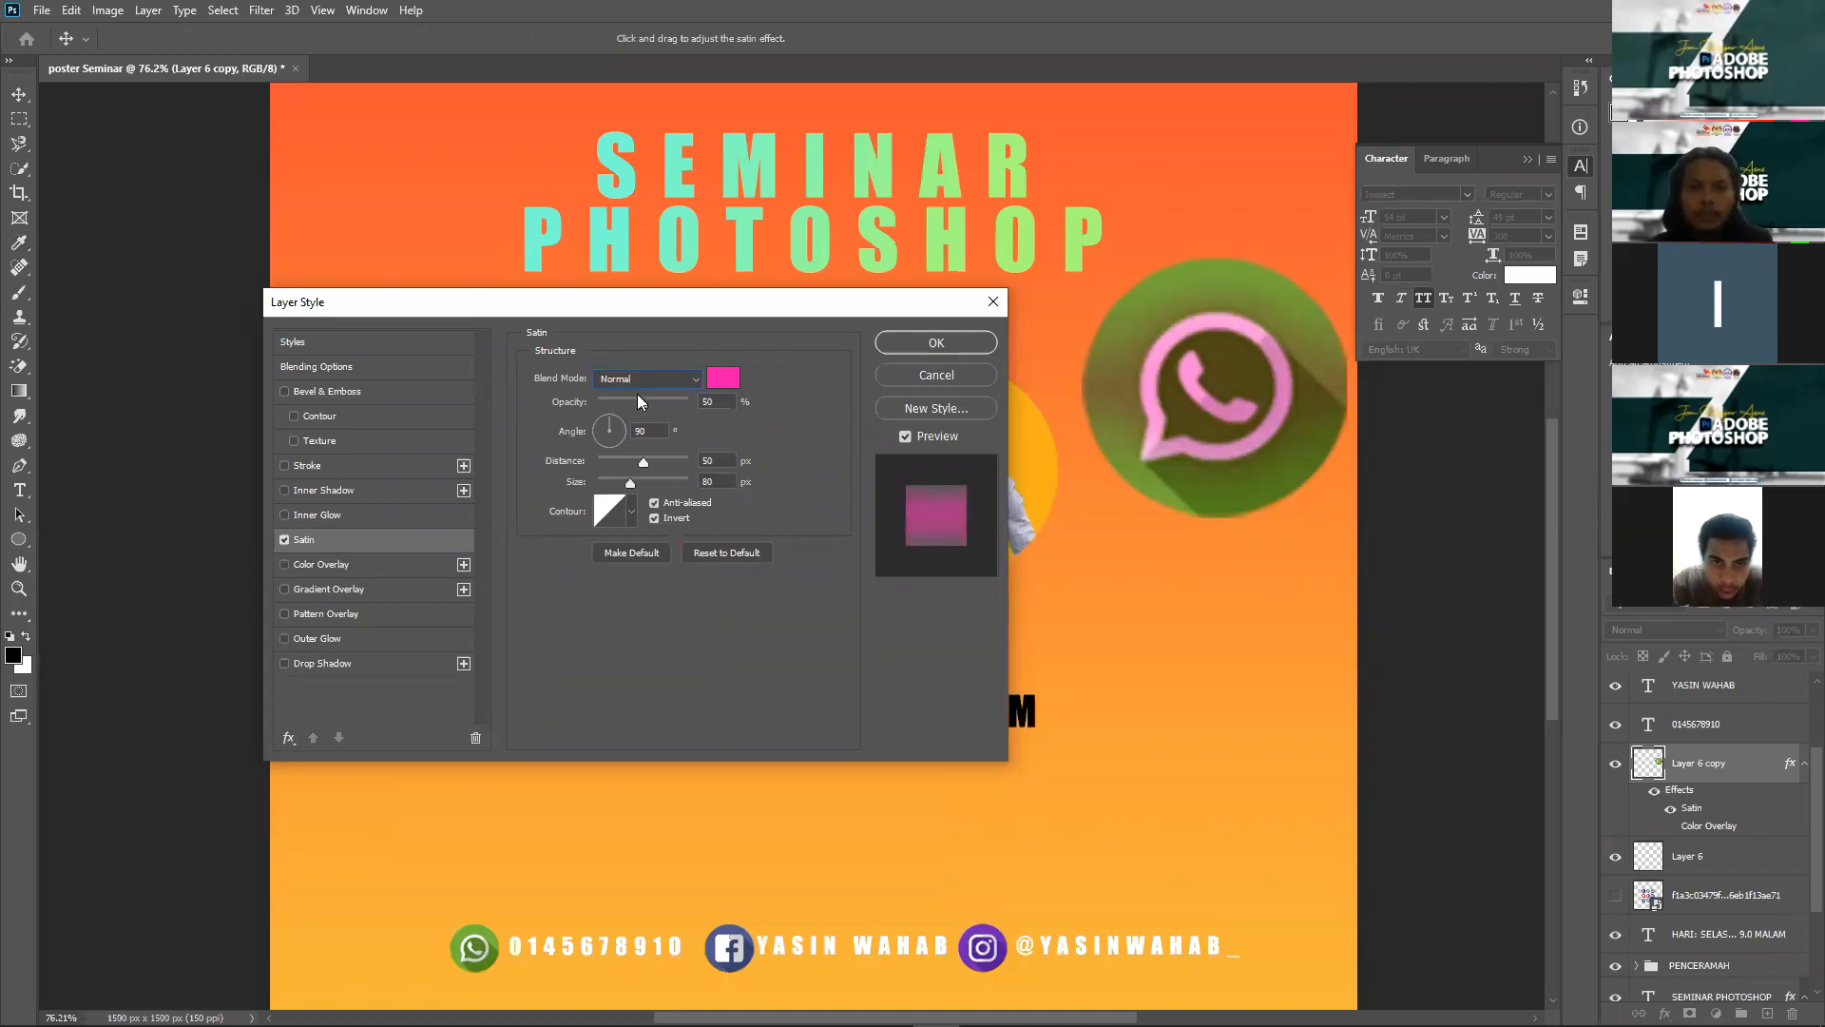
# Step: Try Inner Glow, Outer Glow and Inner Shadow on the icon, then turn them back off
pyautogui.click(320, 509)
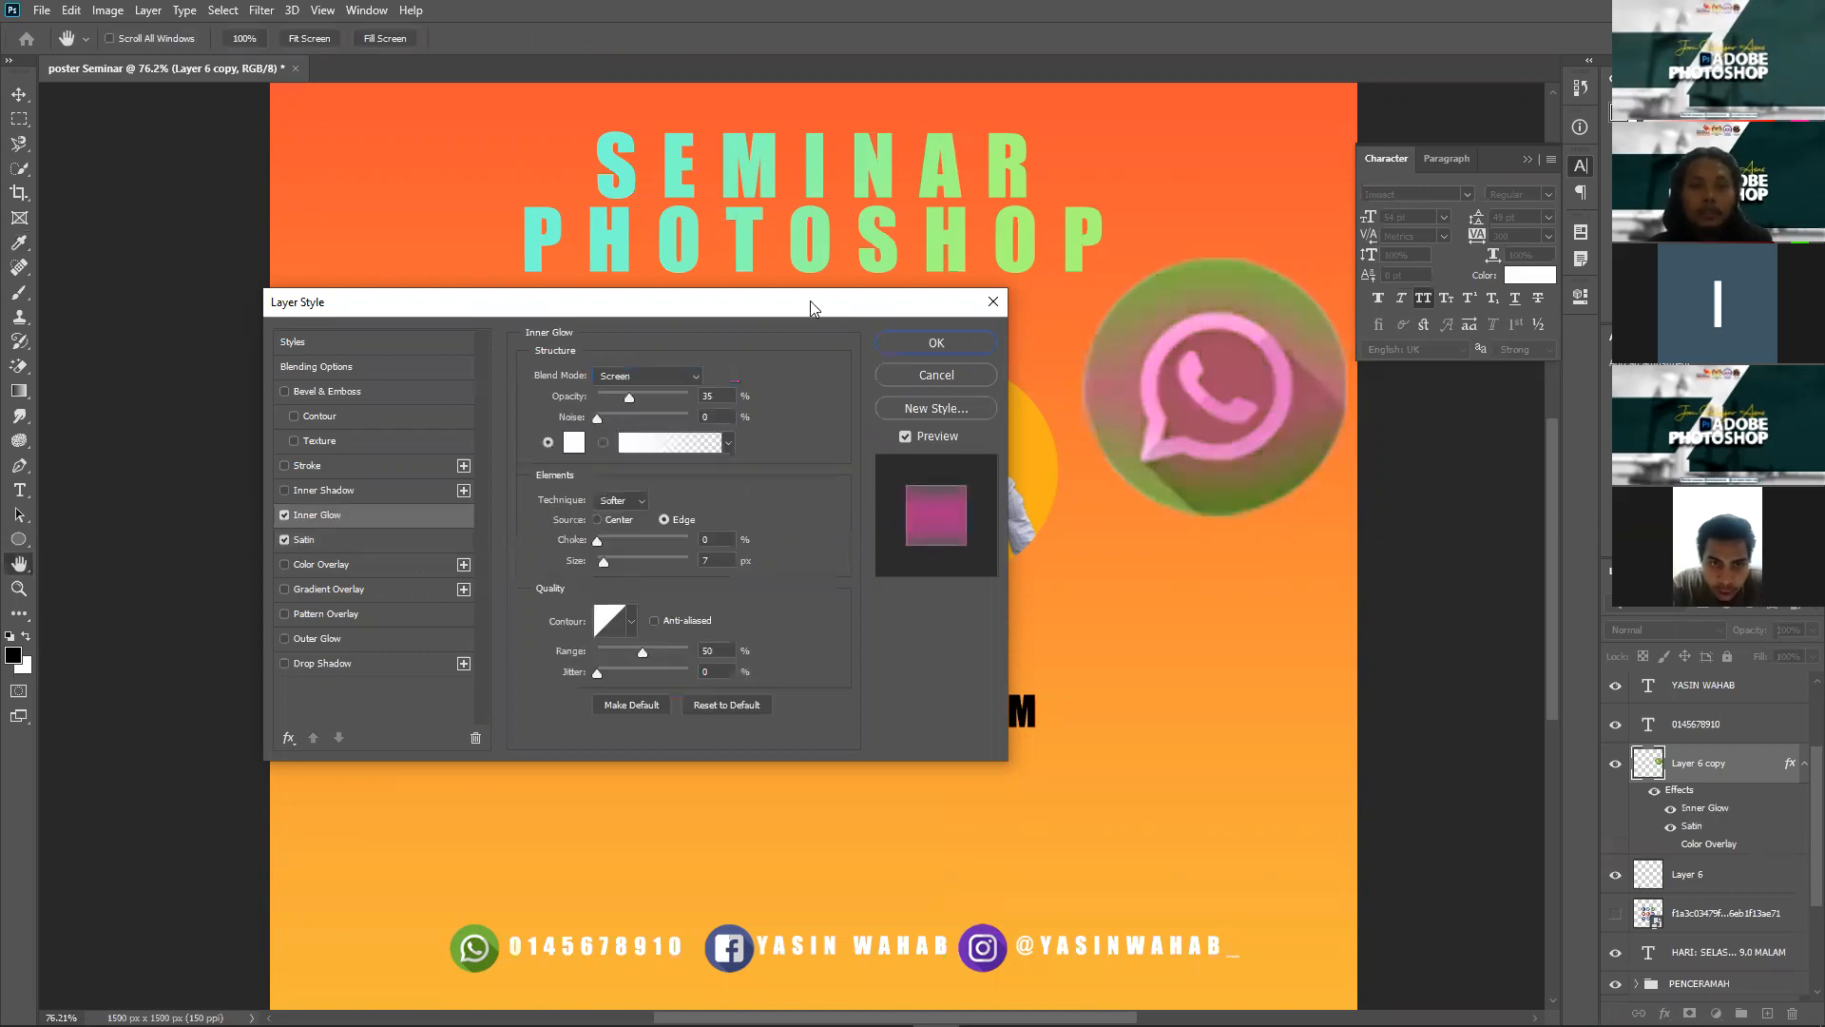
pyautogui.moveTo(810, 301); pyautogui.dragTo(973, 242)
pyautogui.click(481, 580)
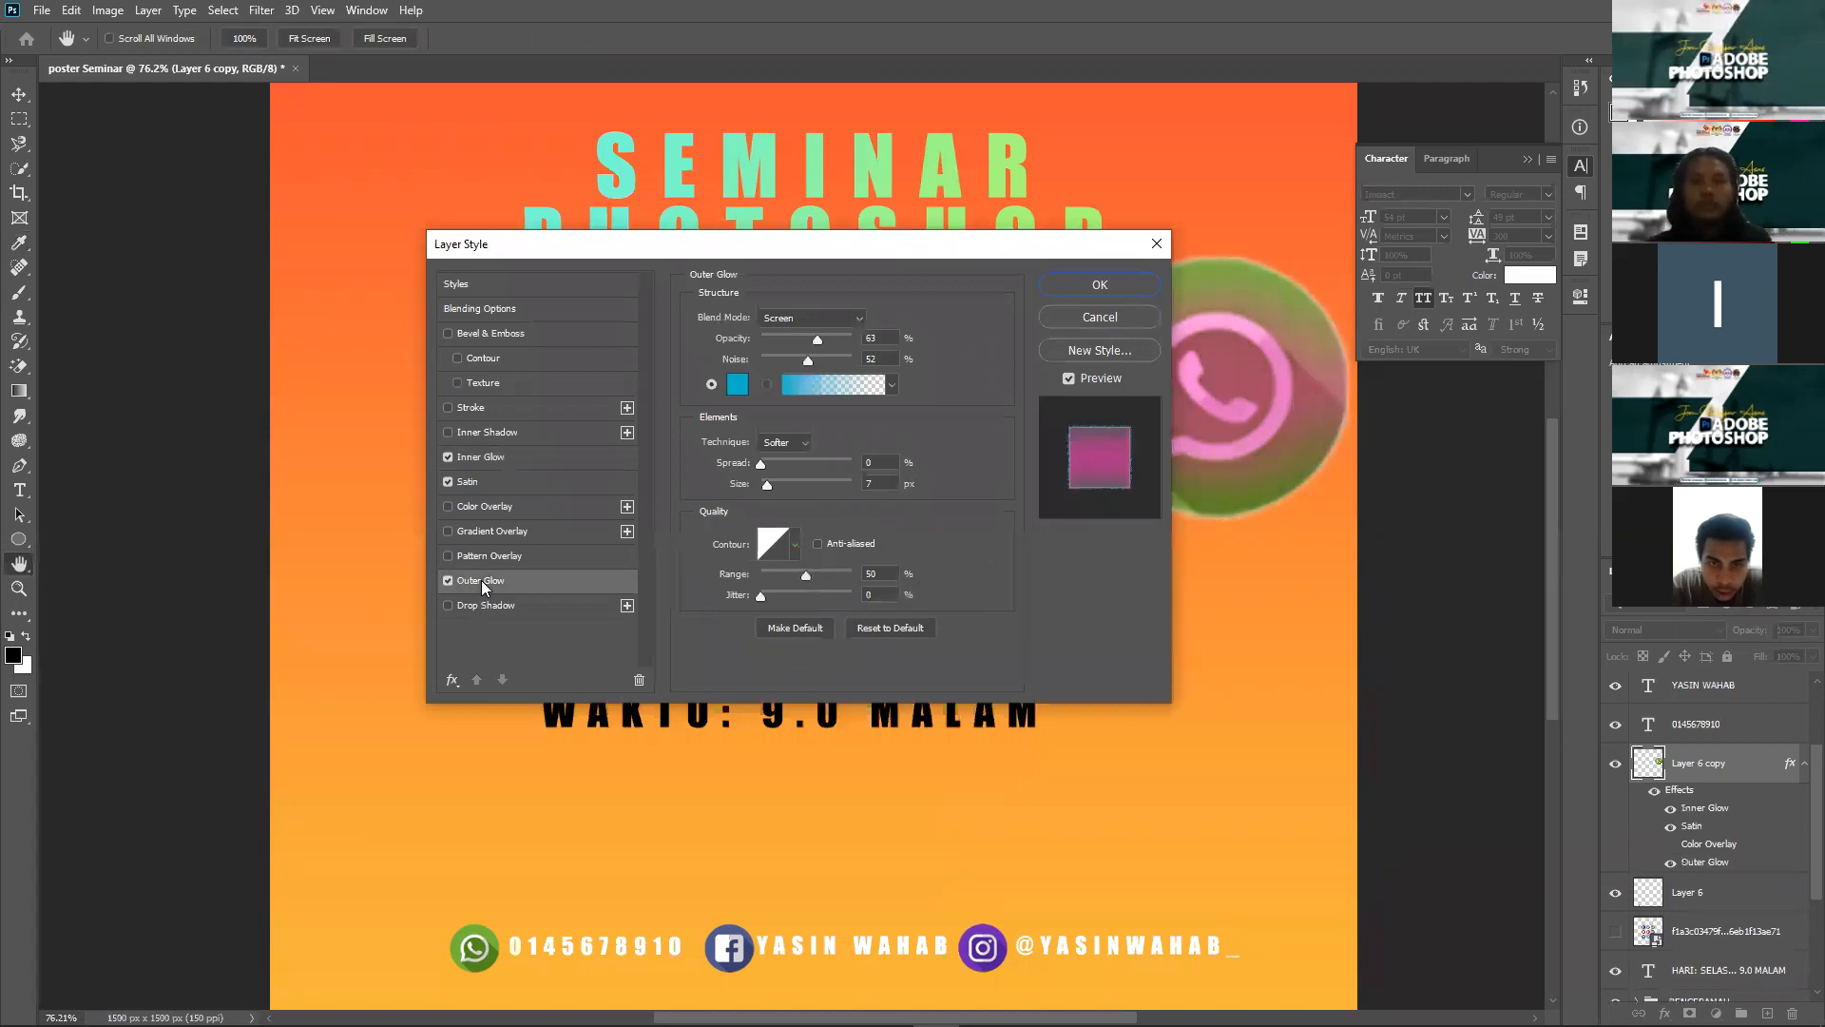
pyautogui.click(449, 584)
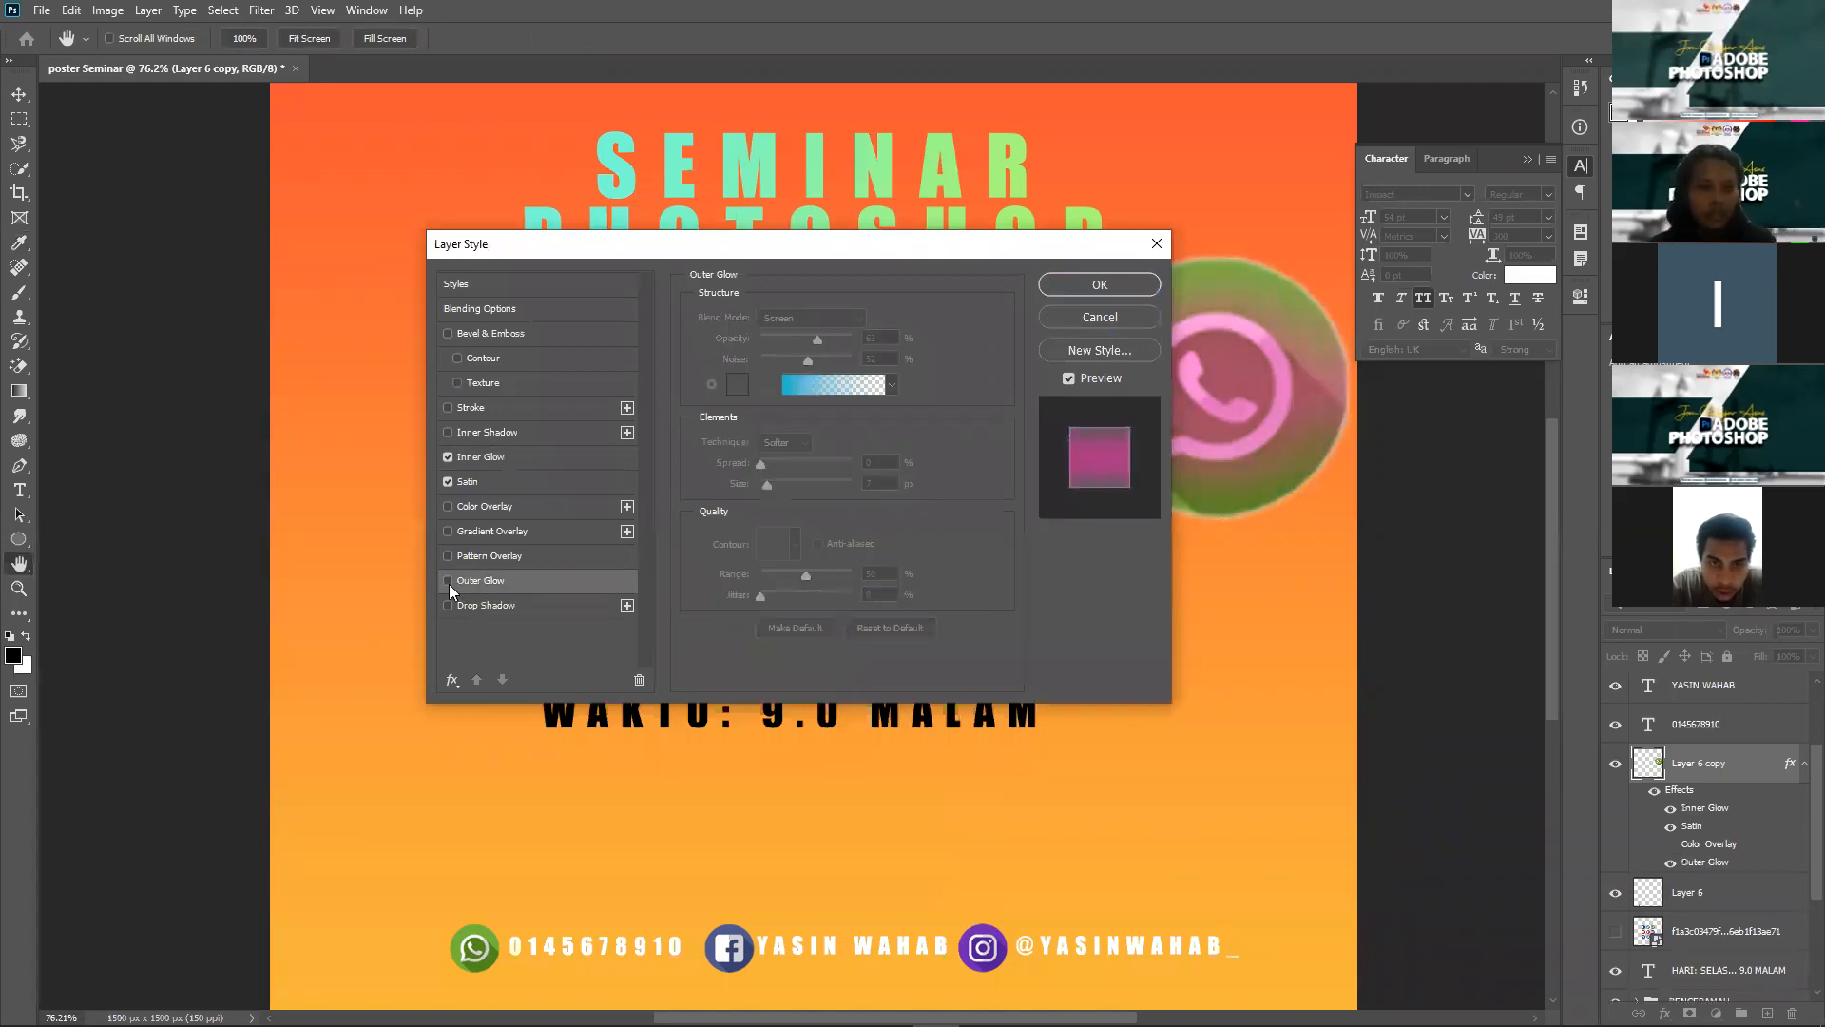
pyautogui.moveTo(933, 253); pyautogui.dragTo(710, 300)
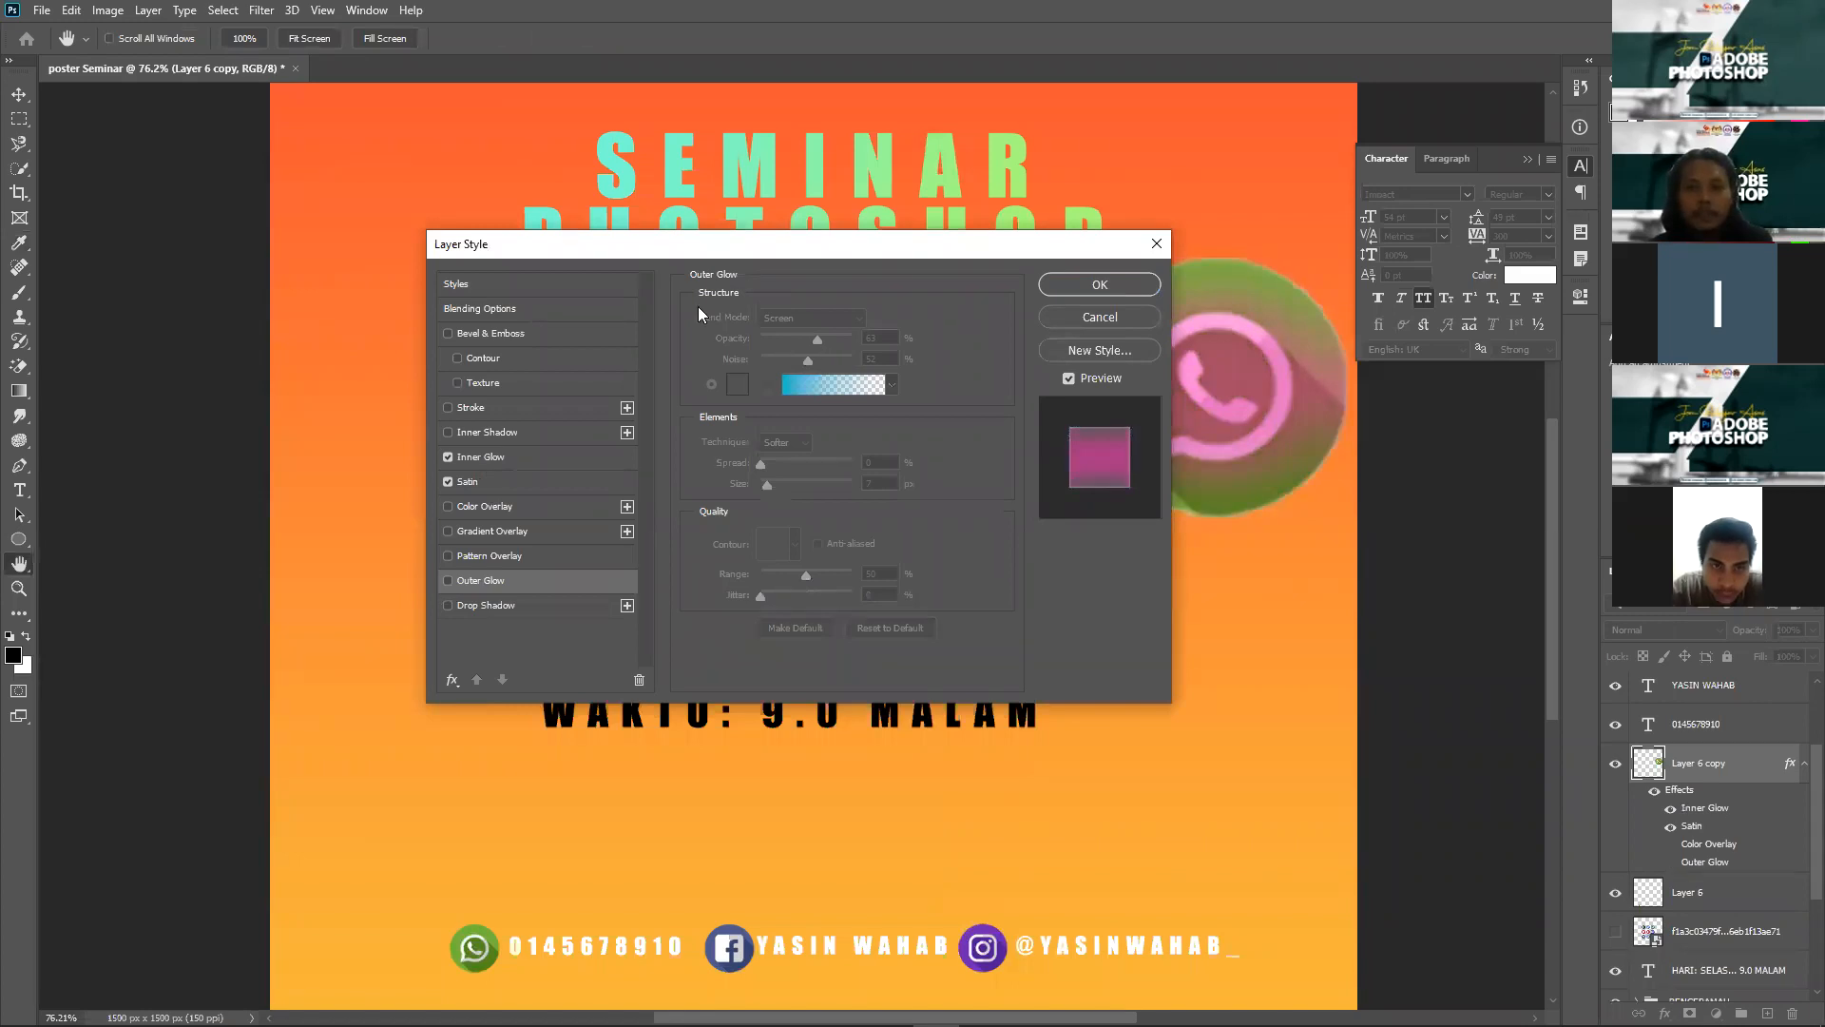
pyautogui.click(224, 503)
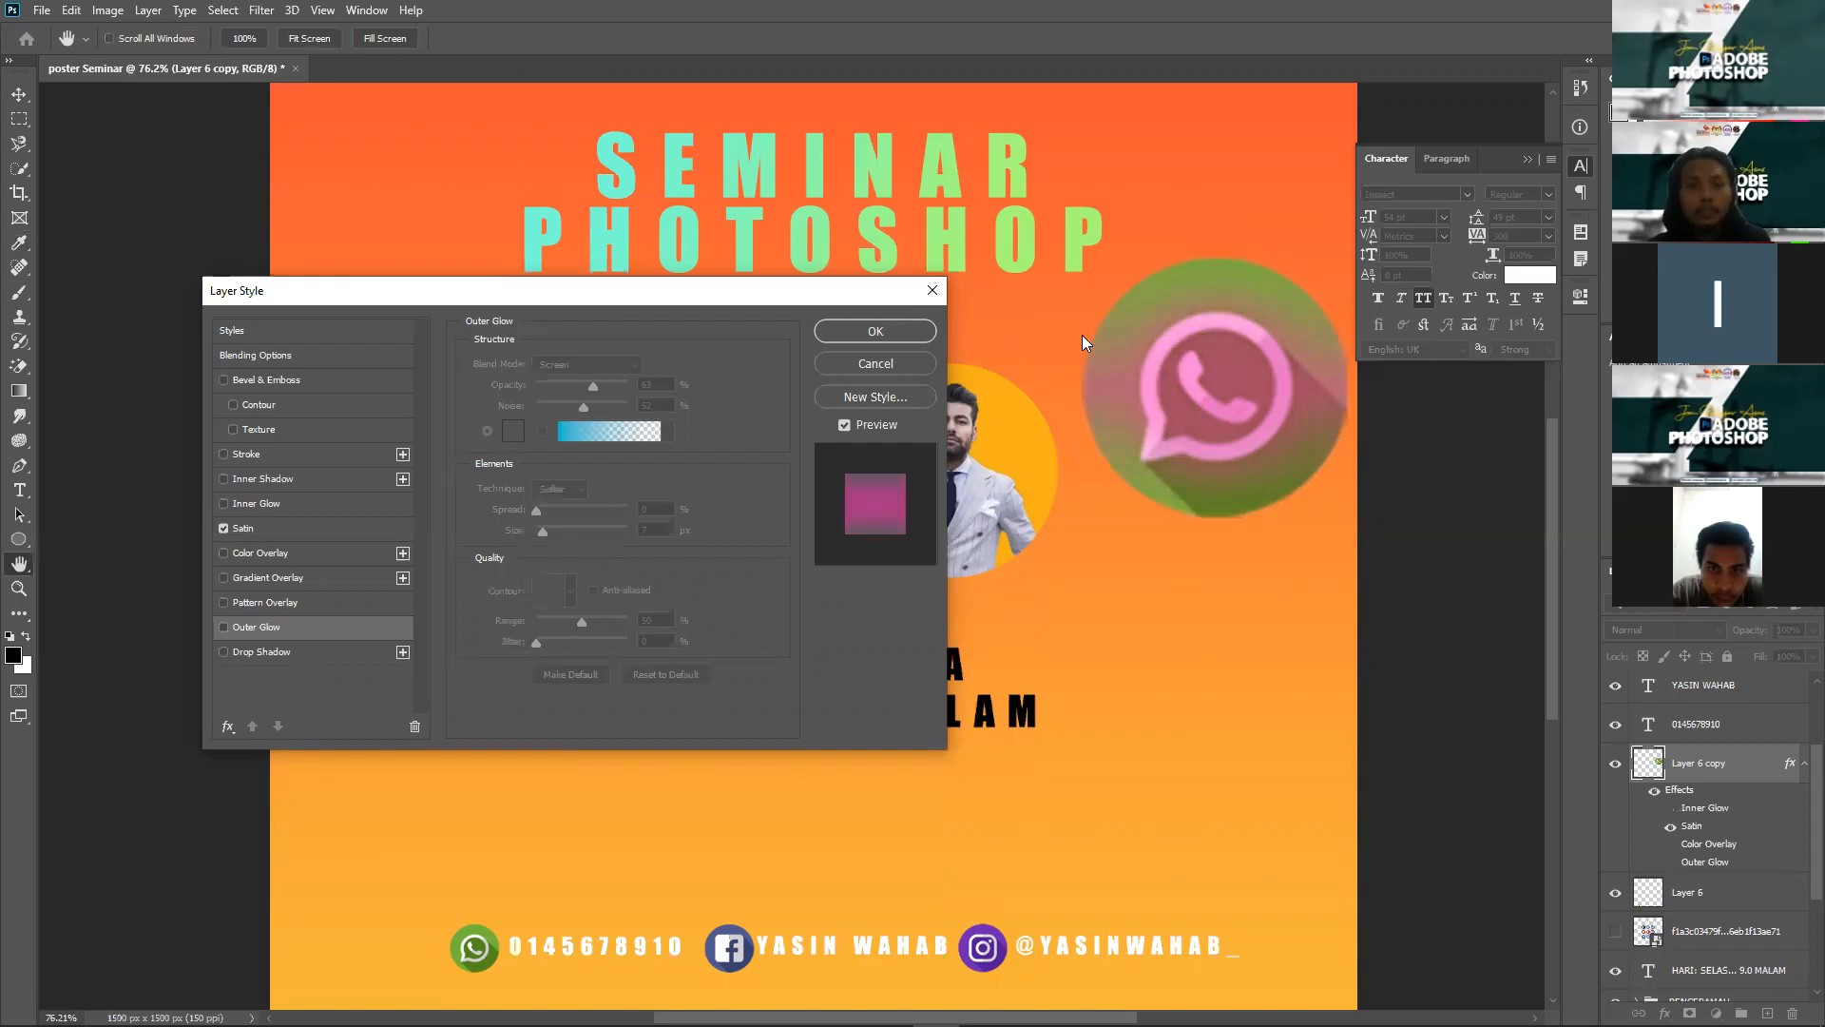
pyautogui.click(224, 478)
pyautogui.click(224, 478)
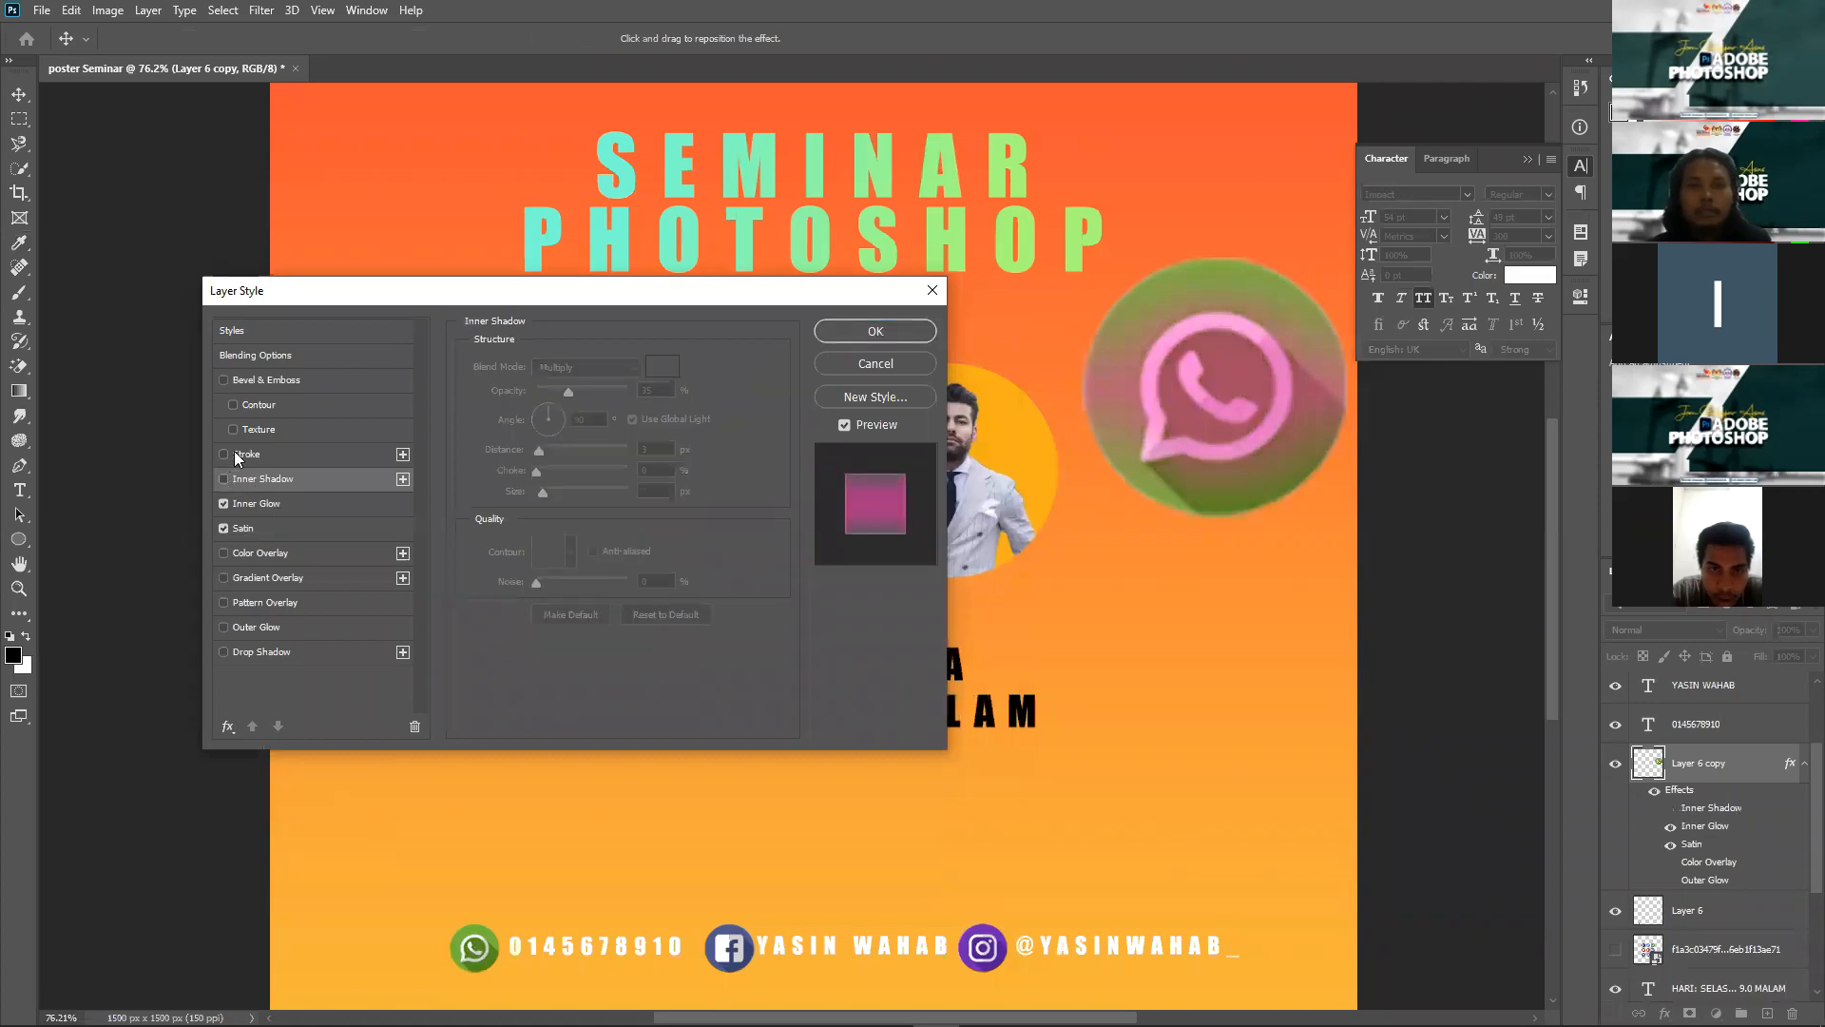
# Step: Try a 1 px black stroke outside the icon's edge, then cancel all effect changes
pyautogui.click(235, 454)
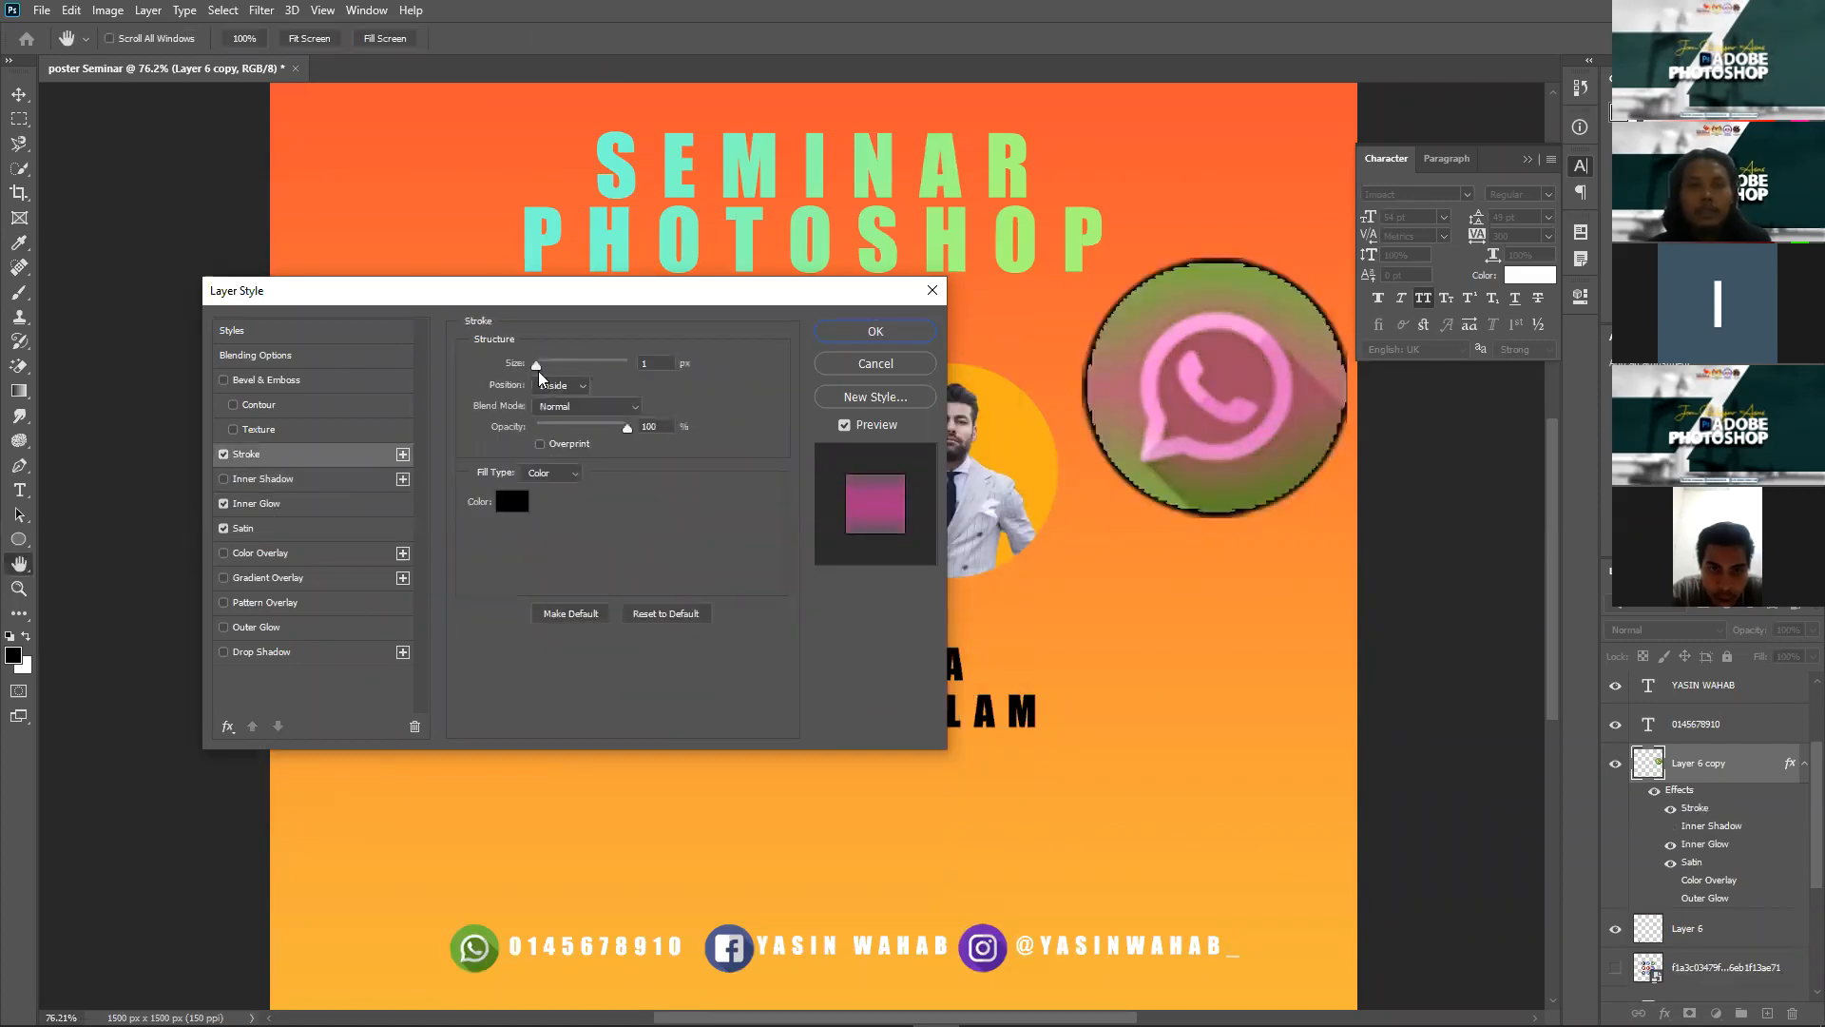
pyautogui.click(569, 365)
pyautogui.write('1')
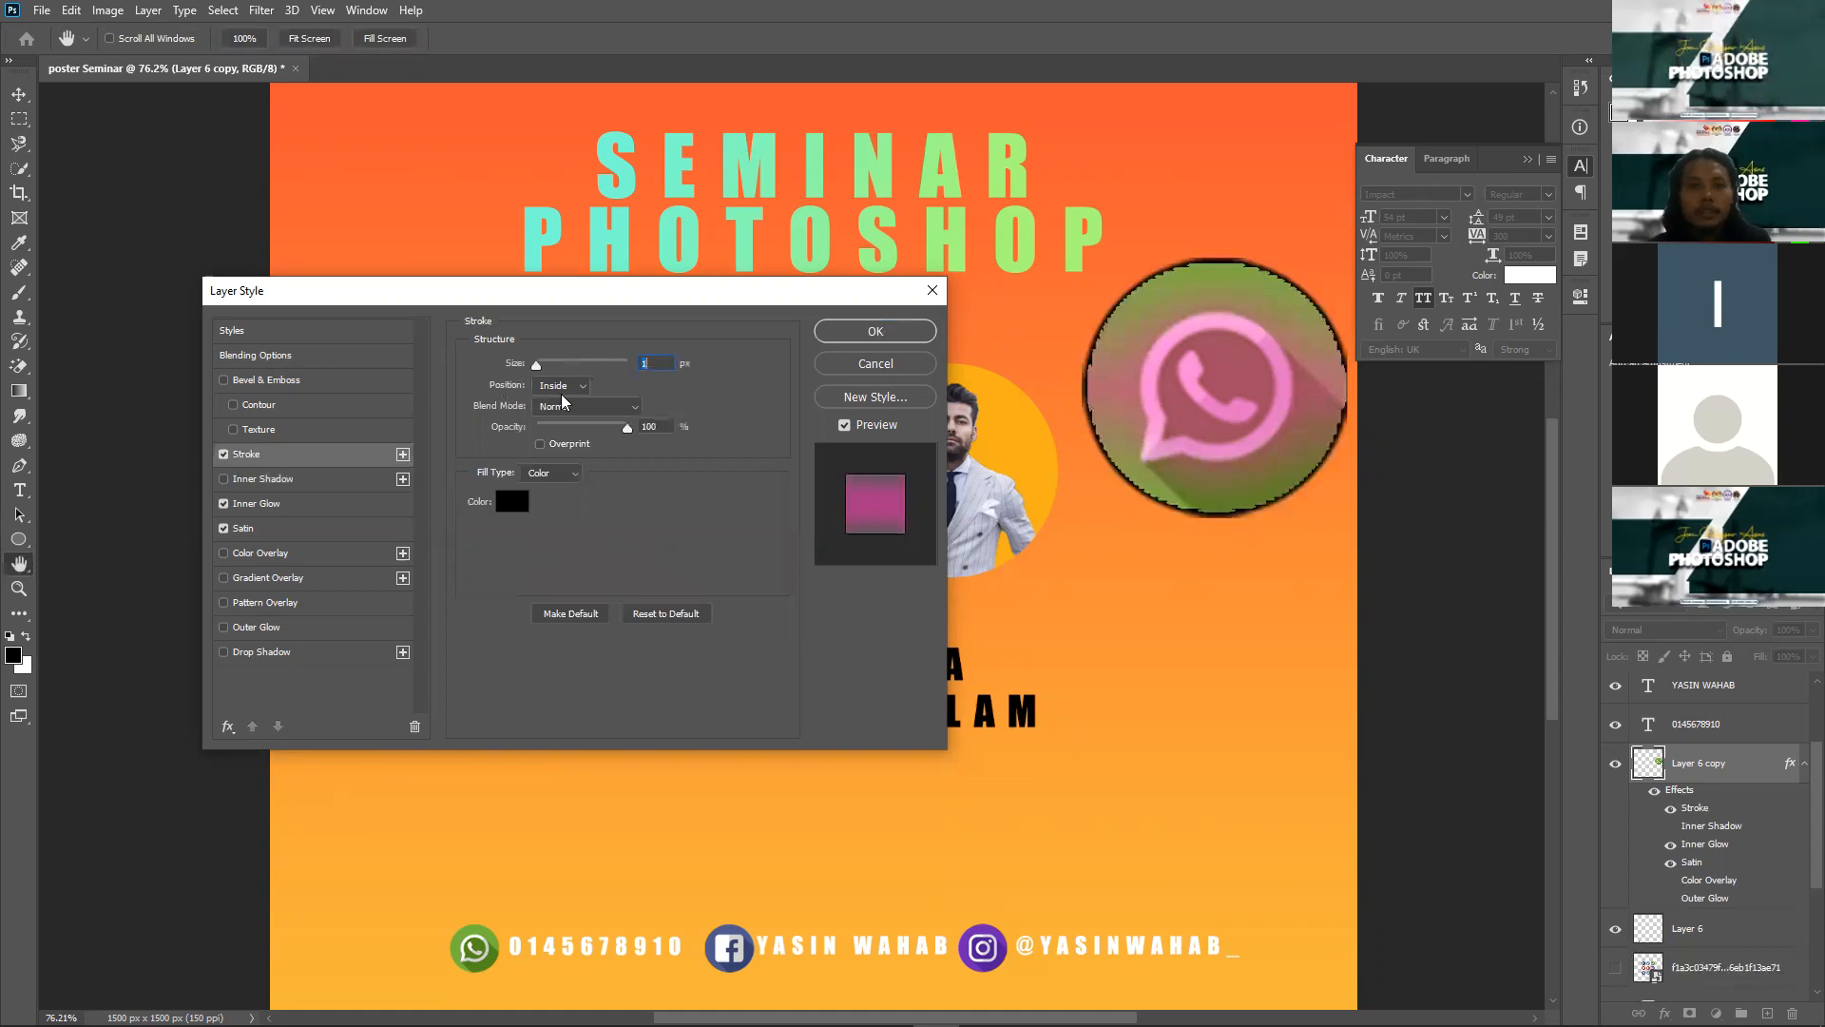
pyautogui.click(557, 389)
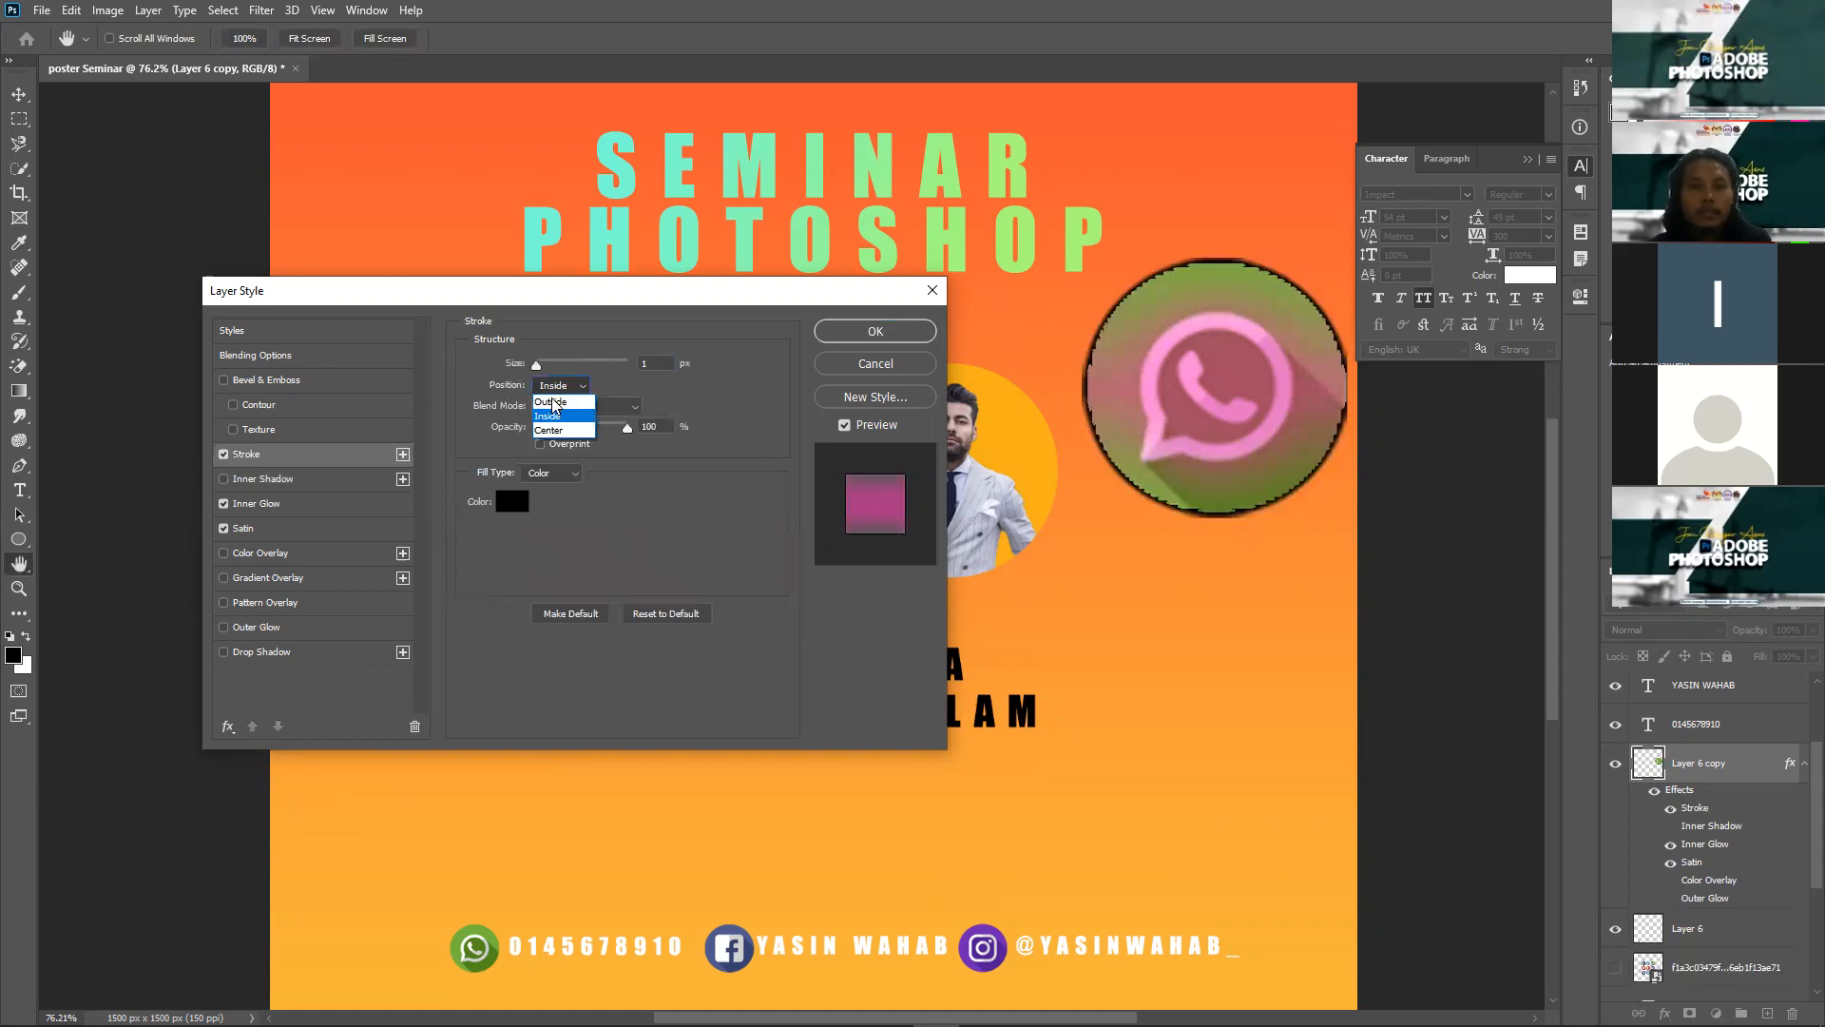
pyautogui.moveTo(540, 365); pyautogui.dragTo(582, 365)
pyautogui.write('1')
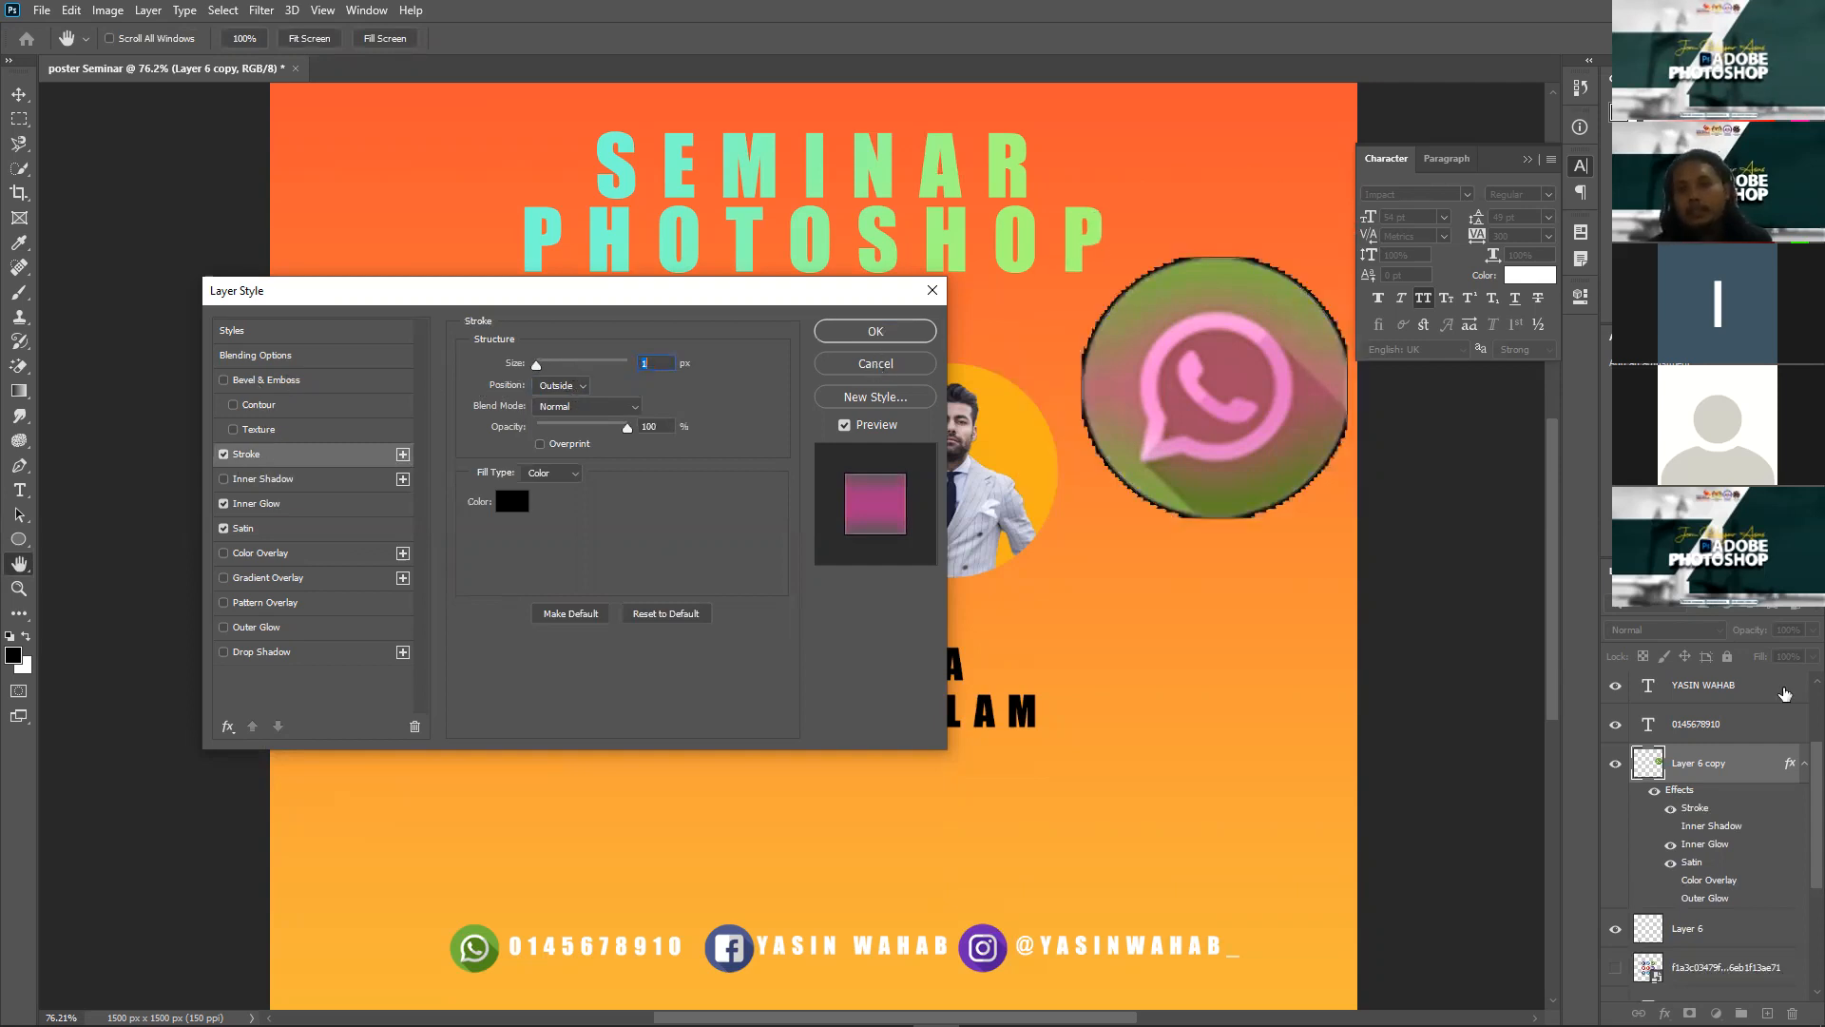
pyautogui.click(873, 363)
# Step: Delete the Layer 6 copy icon, select the SEMINAR PHOTOSHOP title layer and zoom in on it
pyautogui.press('Delete')
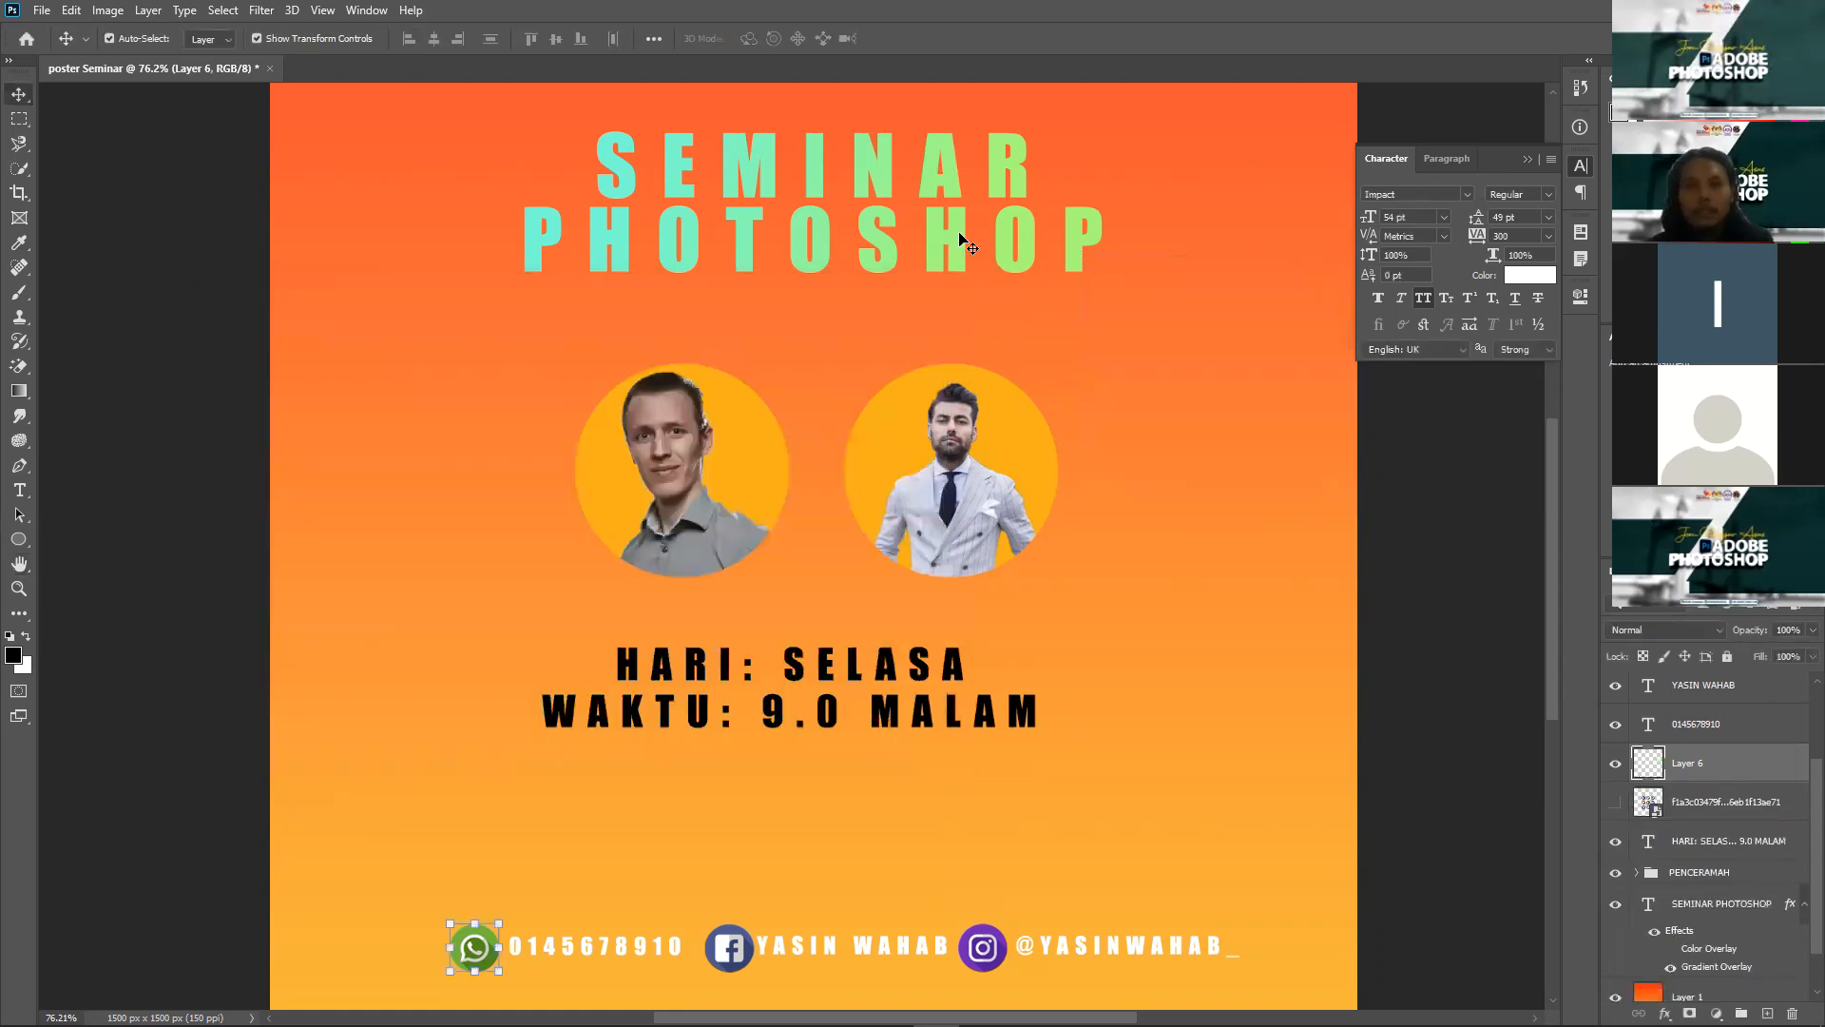
pyautogui.click(1747, 908)
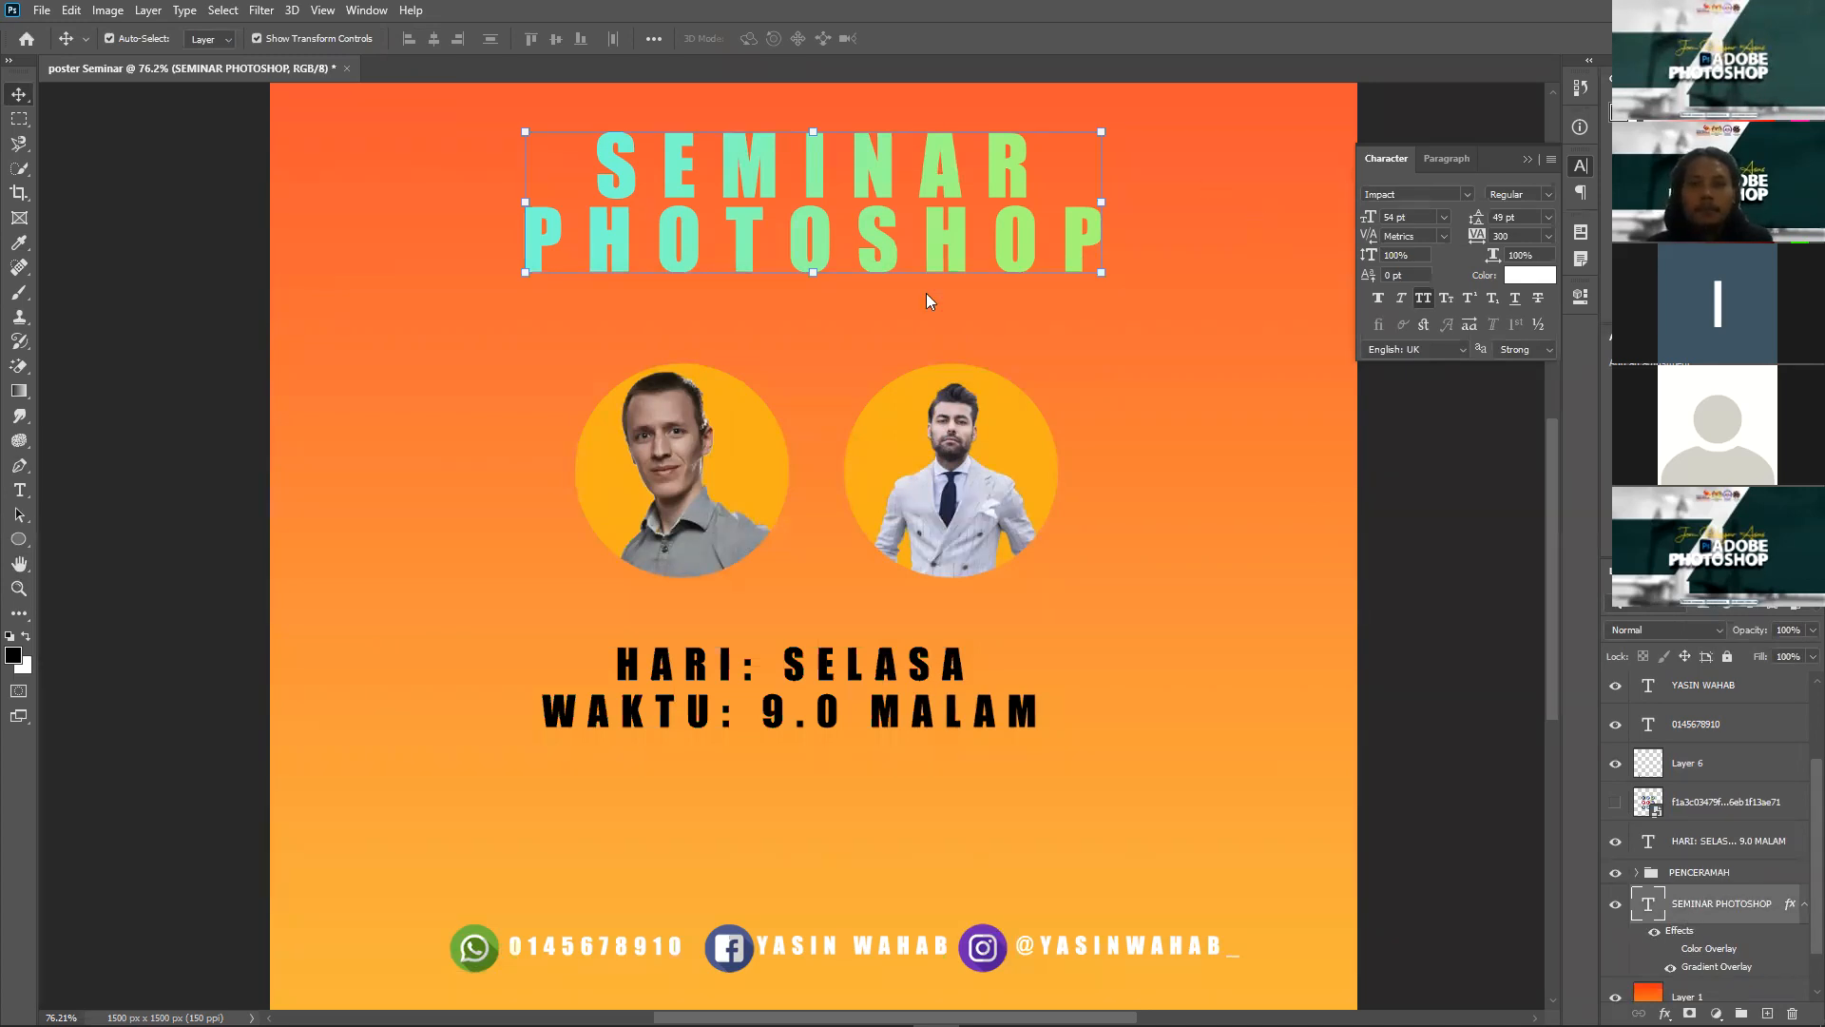
pyautogui.scroll(2, 1000, 158)
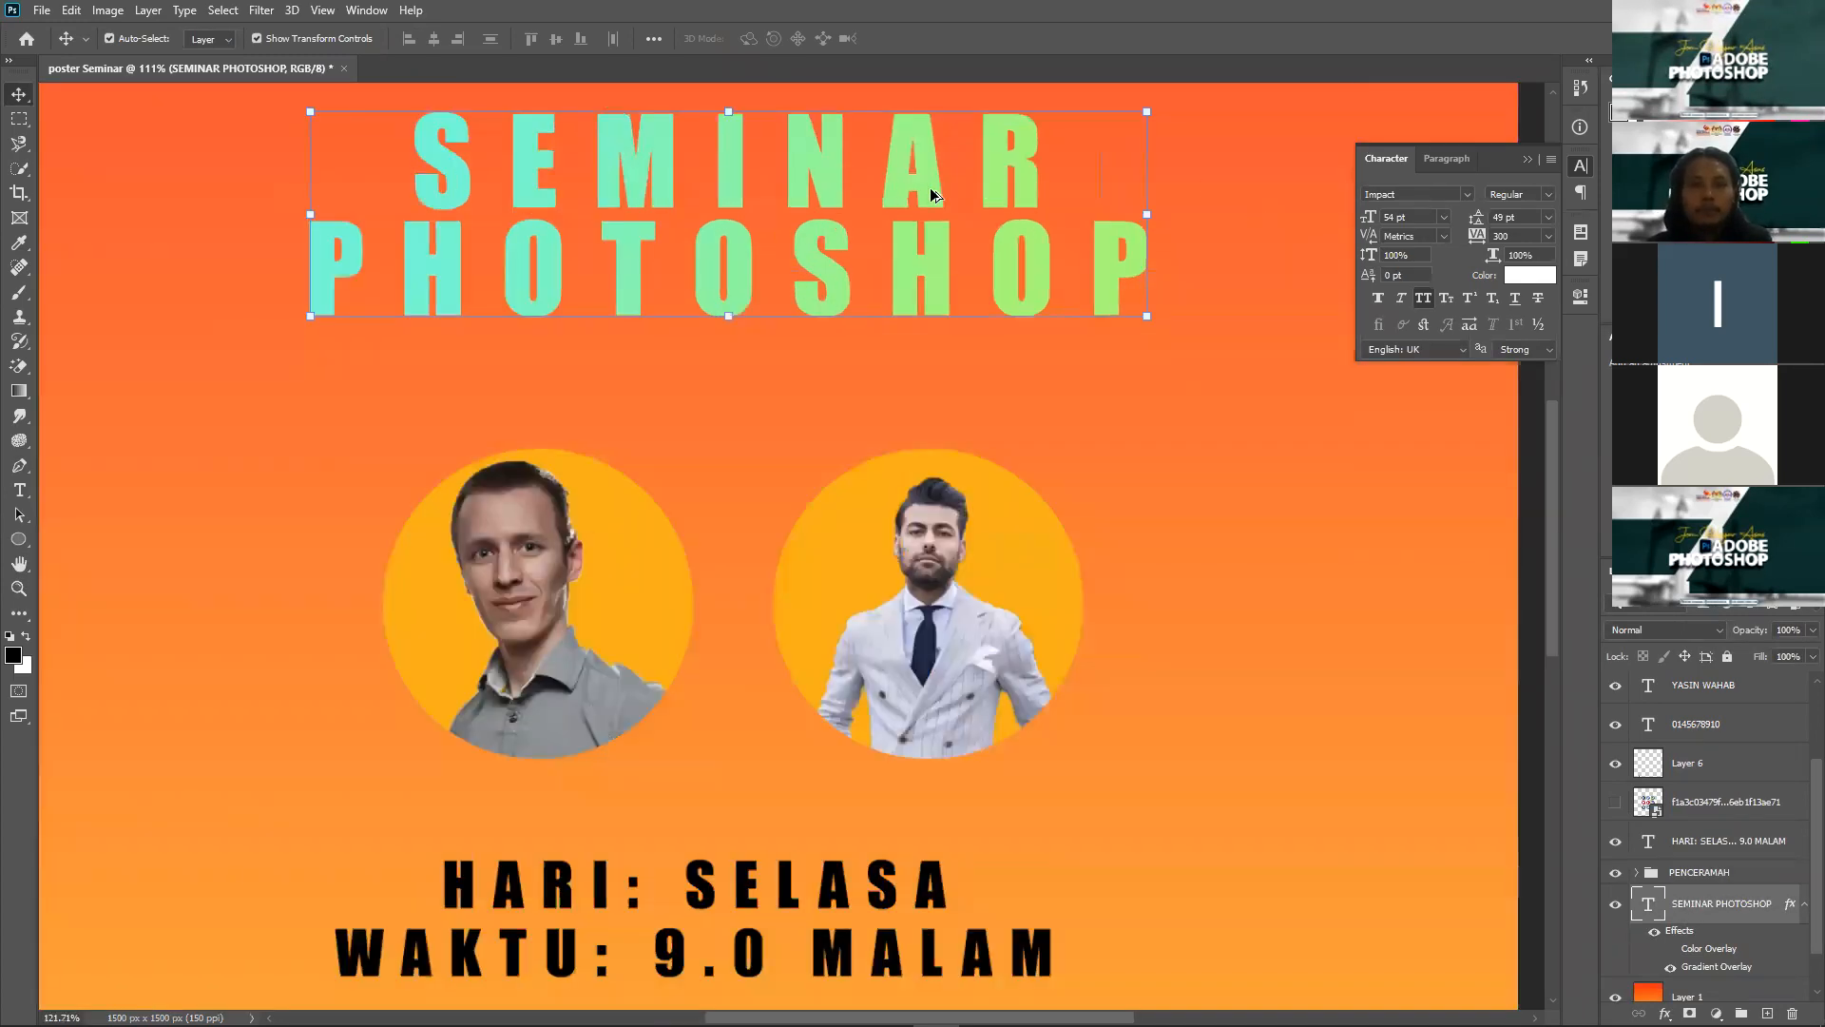
pyautogui.scroll(1, 918, 190)
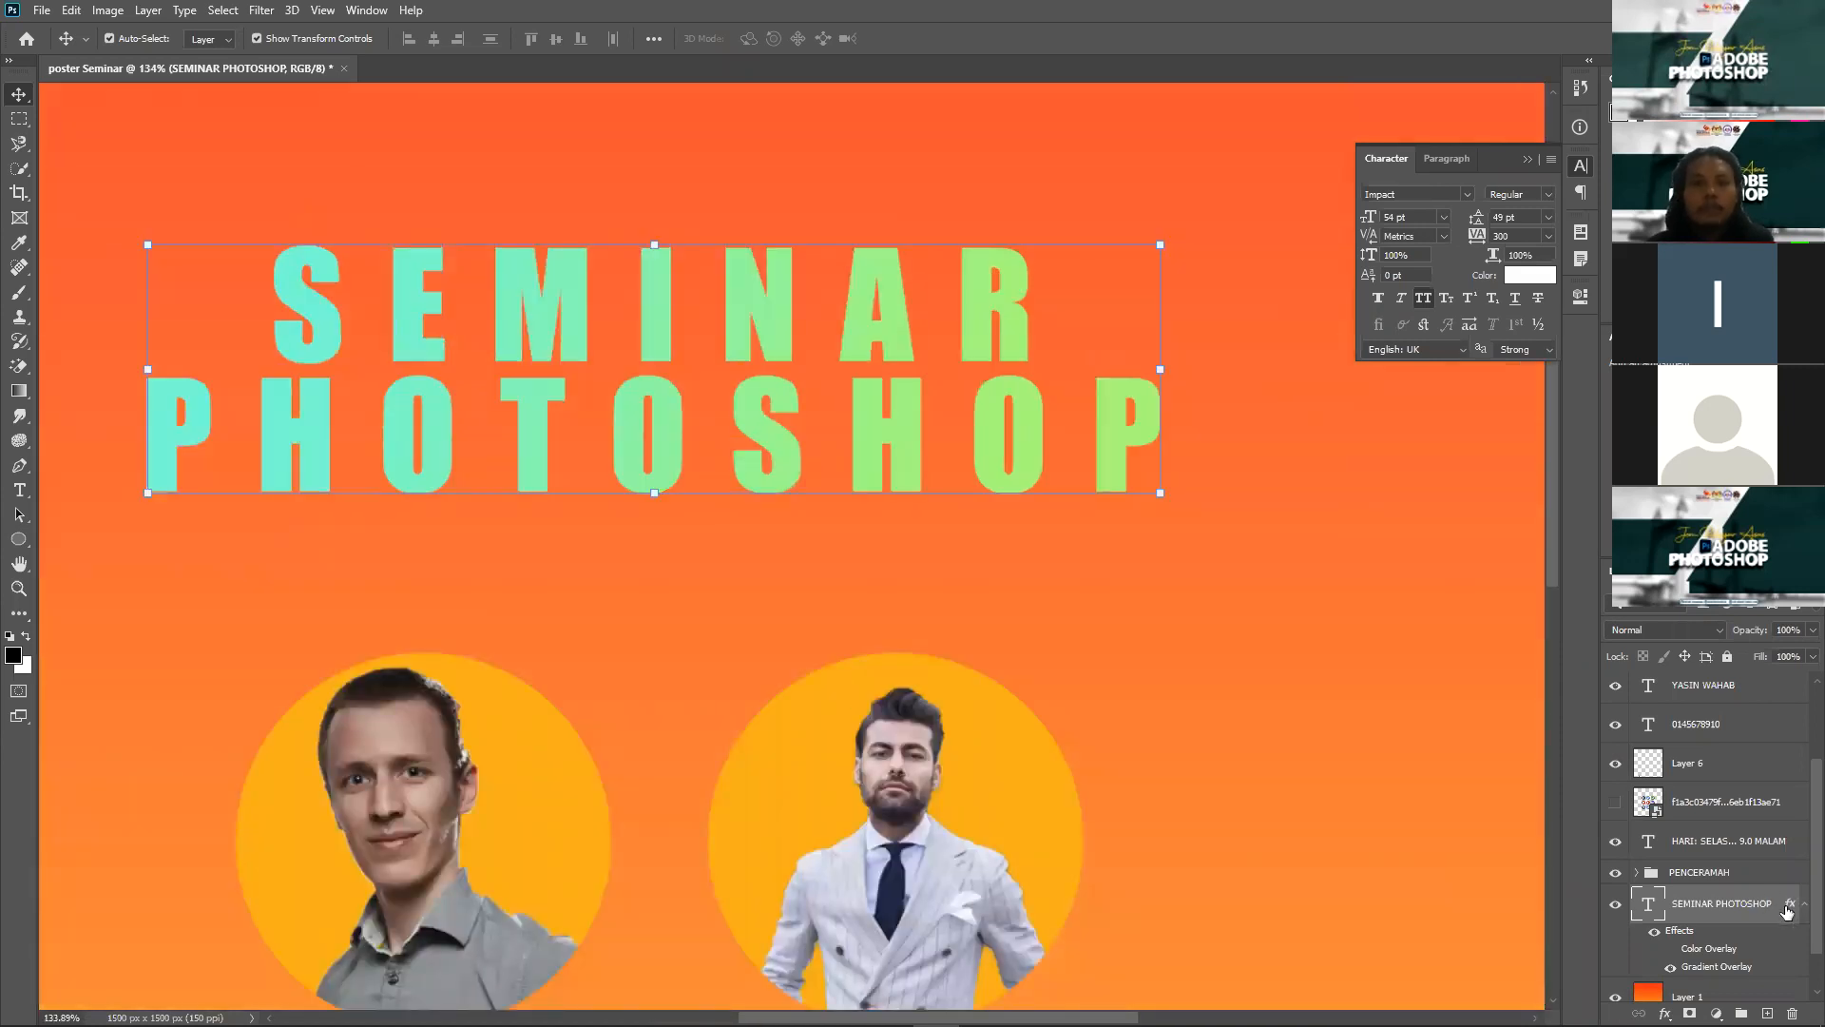
pyautogui.press('space')
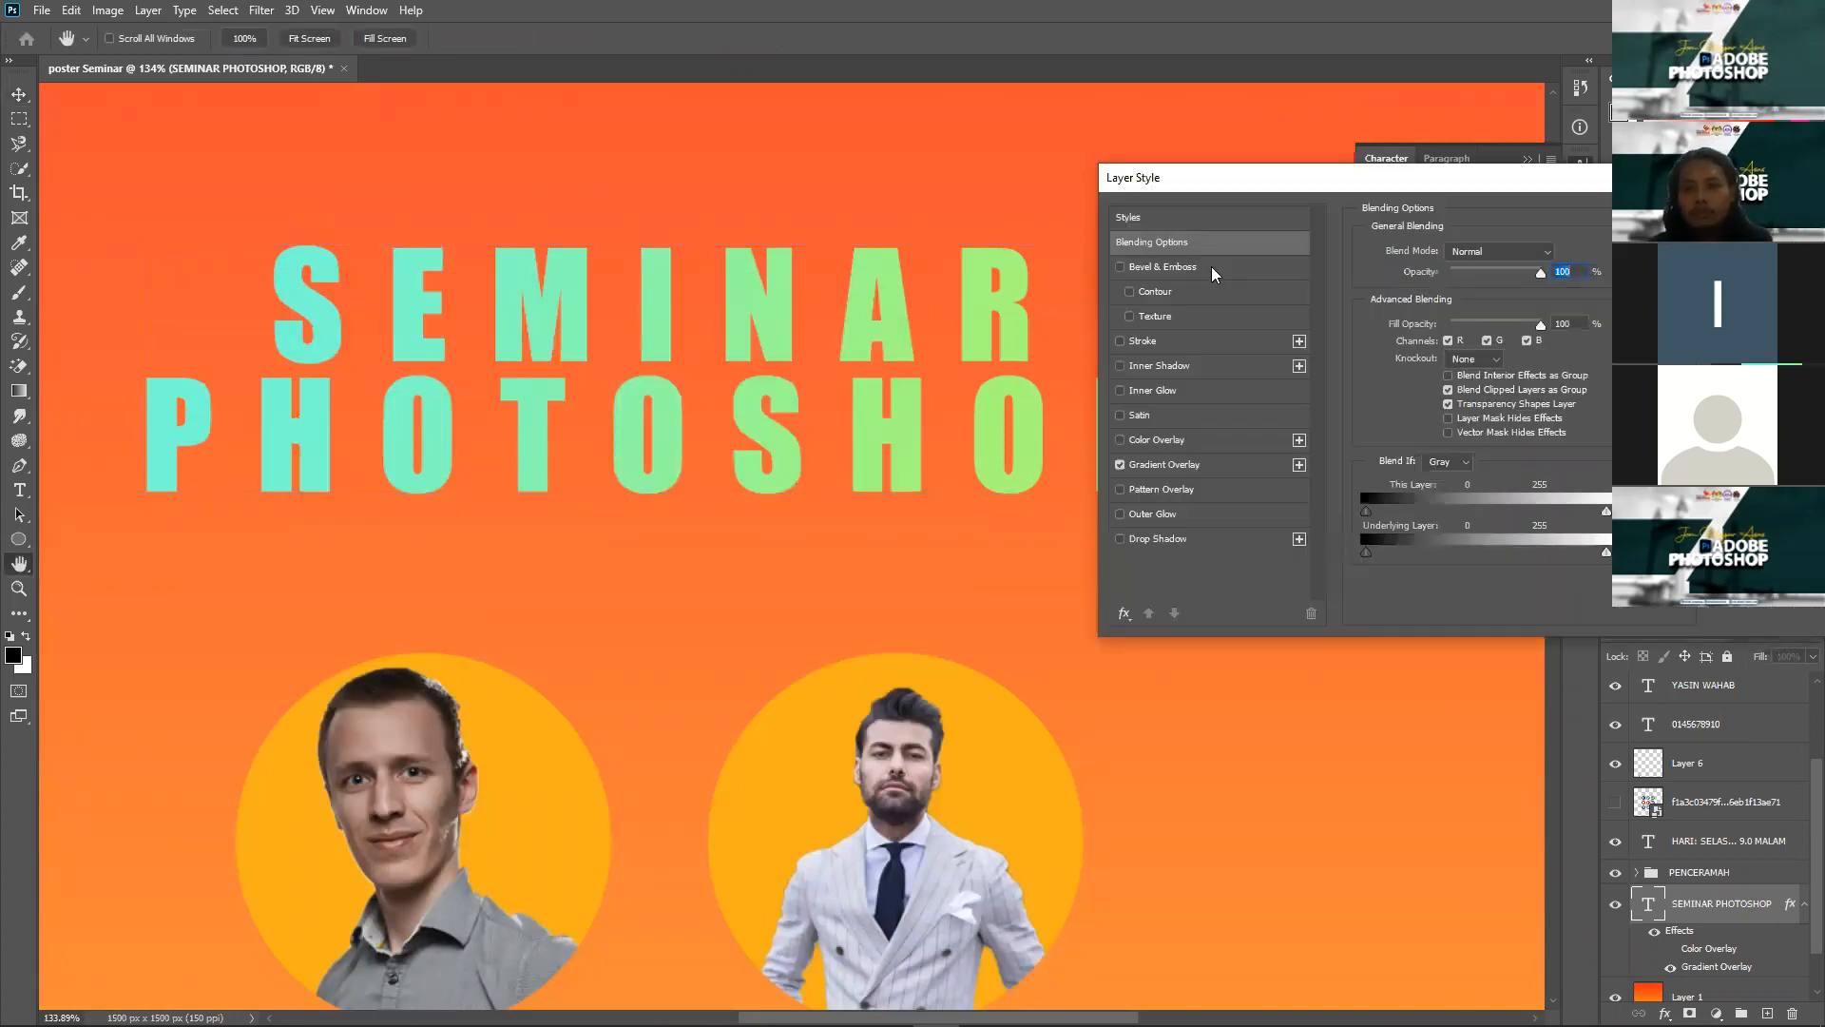
# Step: Add Bevel & Emboss to the title with 563% depth and 9 px size
pyautogui.click(1212, 271)
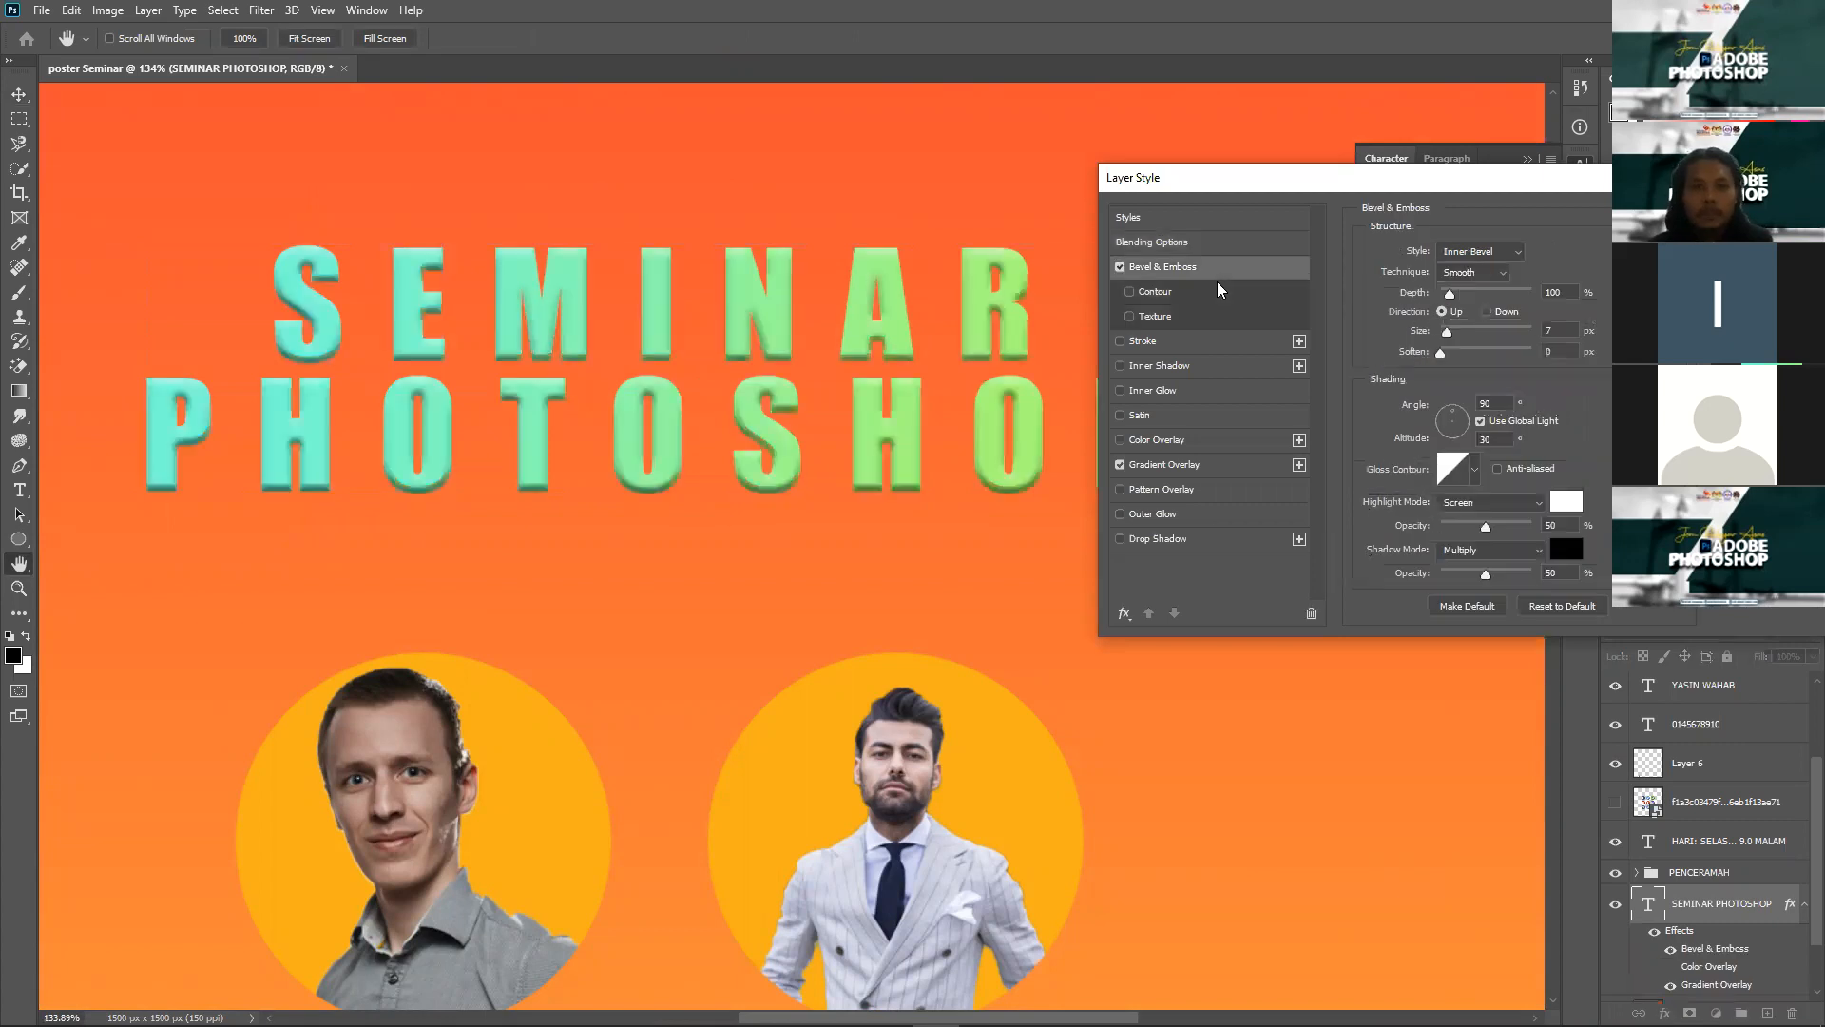
pyautogui.moveTo(1450, 296); pyautogui.dragTo(1412, 302)
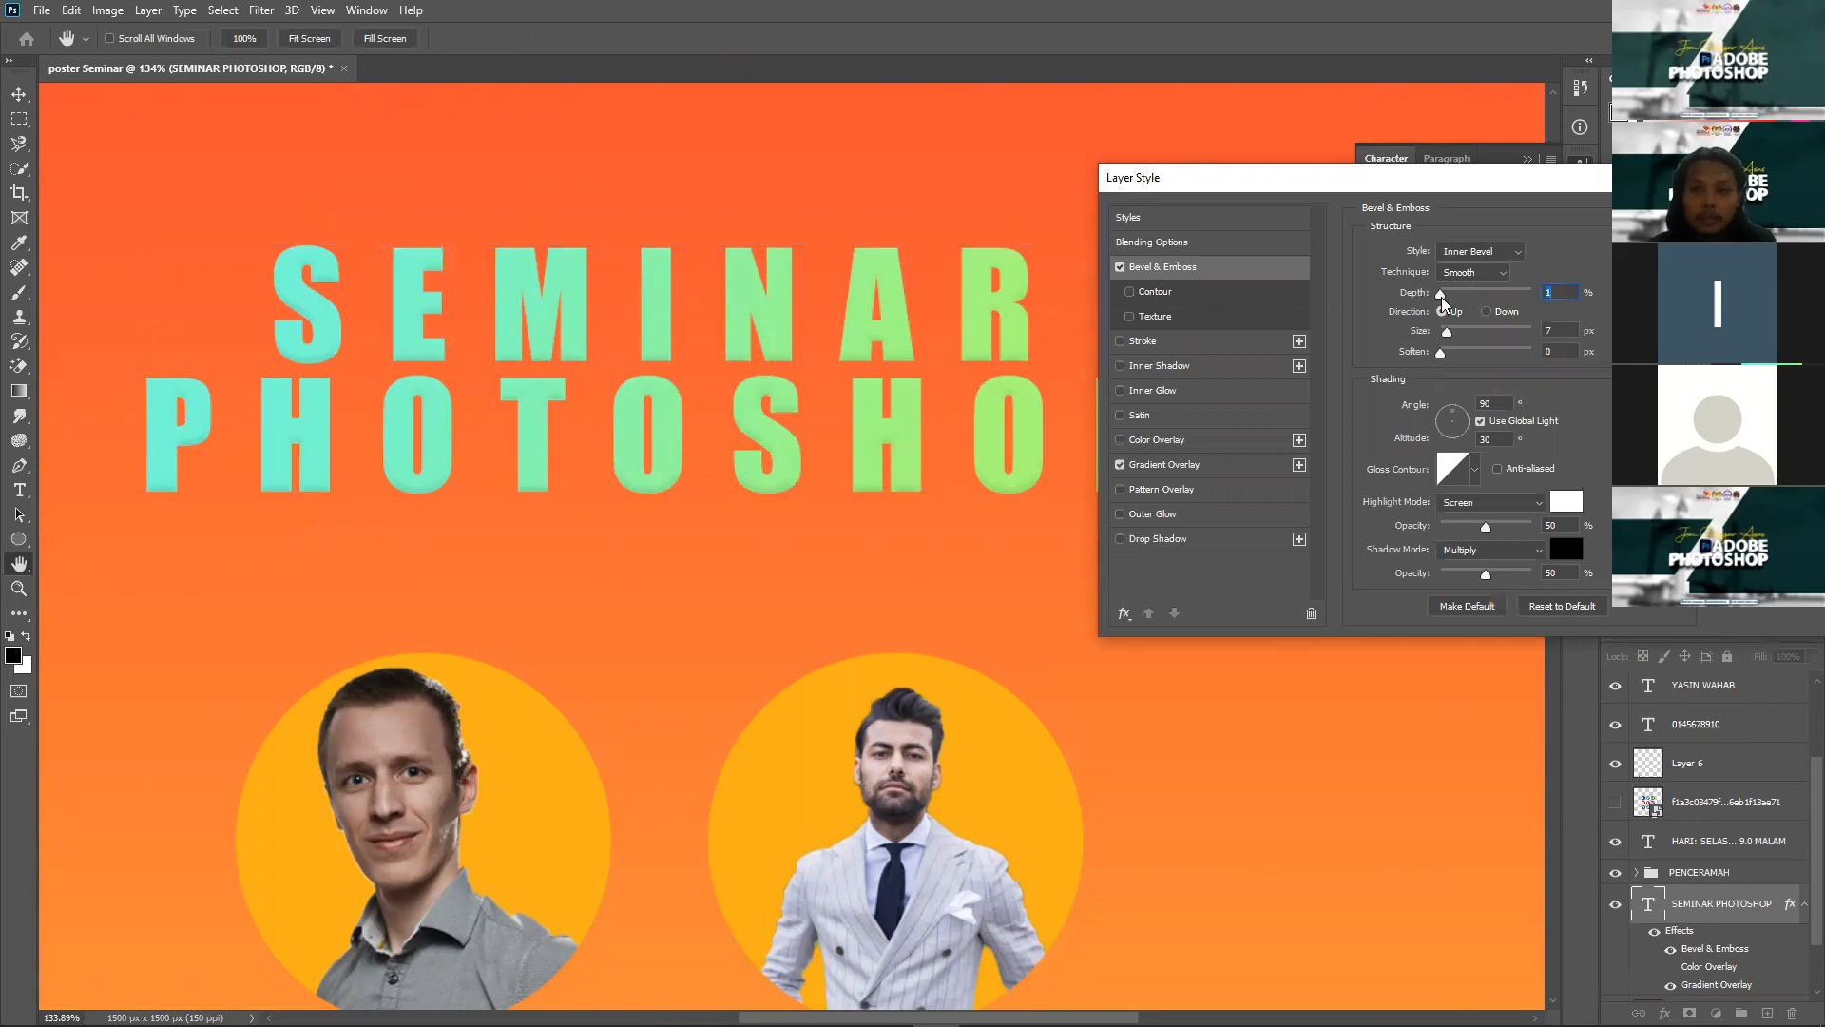
pyautogui.moveTo(1441, 293); pyautogui.dragTo(1397, 338)
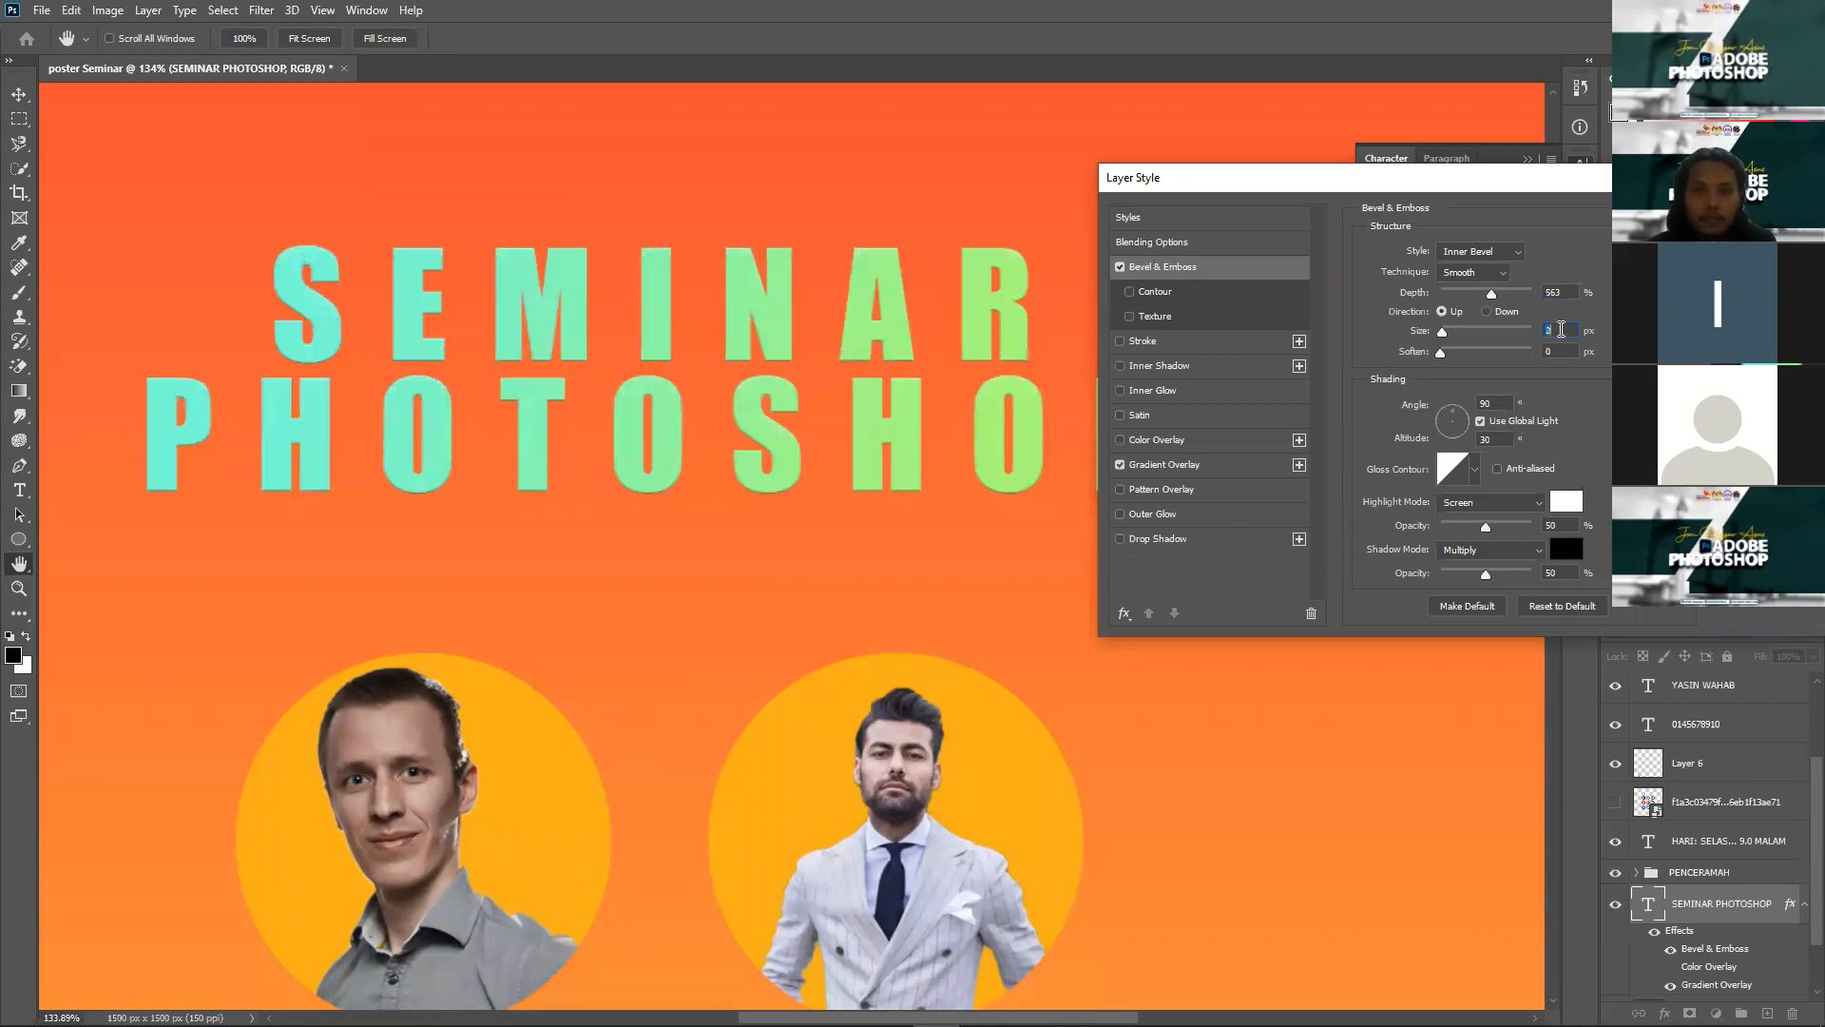
pyautogui.press('Up')
pyautogui.press('Up')
pyautogui.press('Up')
pyautogui.press('Up')
pyautogui.press('Up')
pyautogui.press('Up')
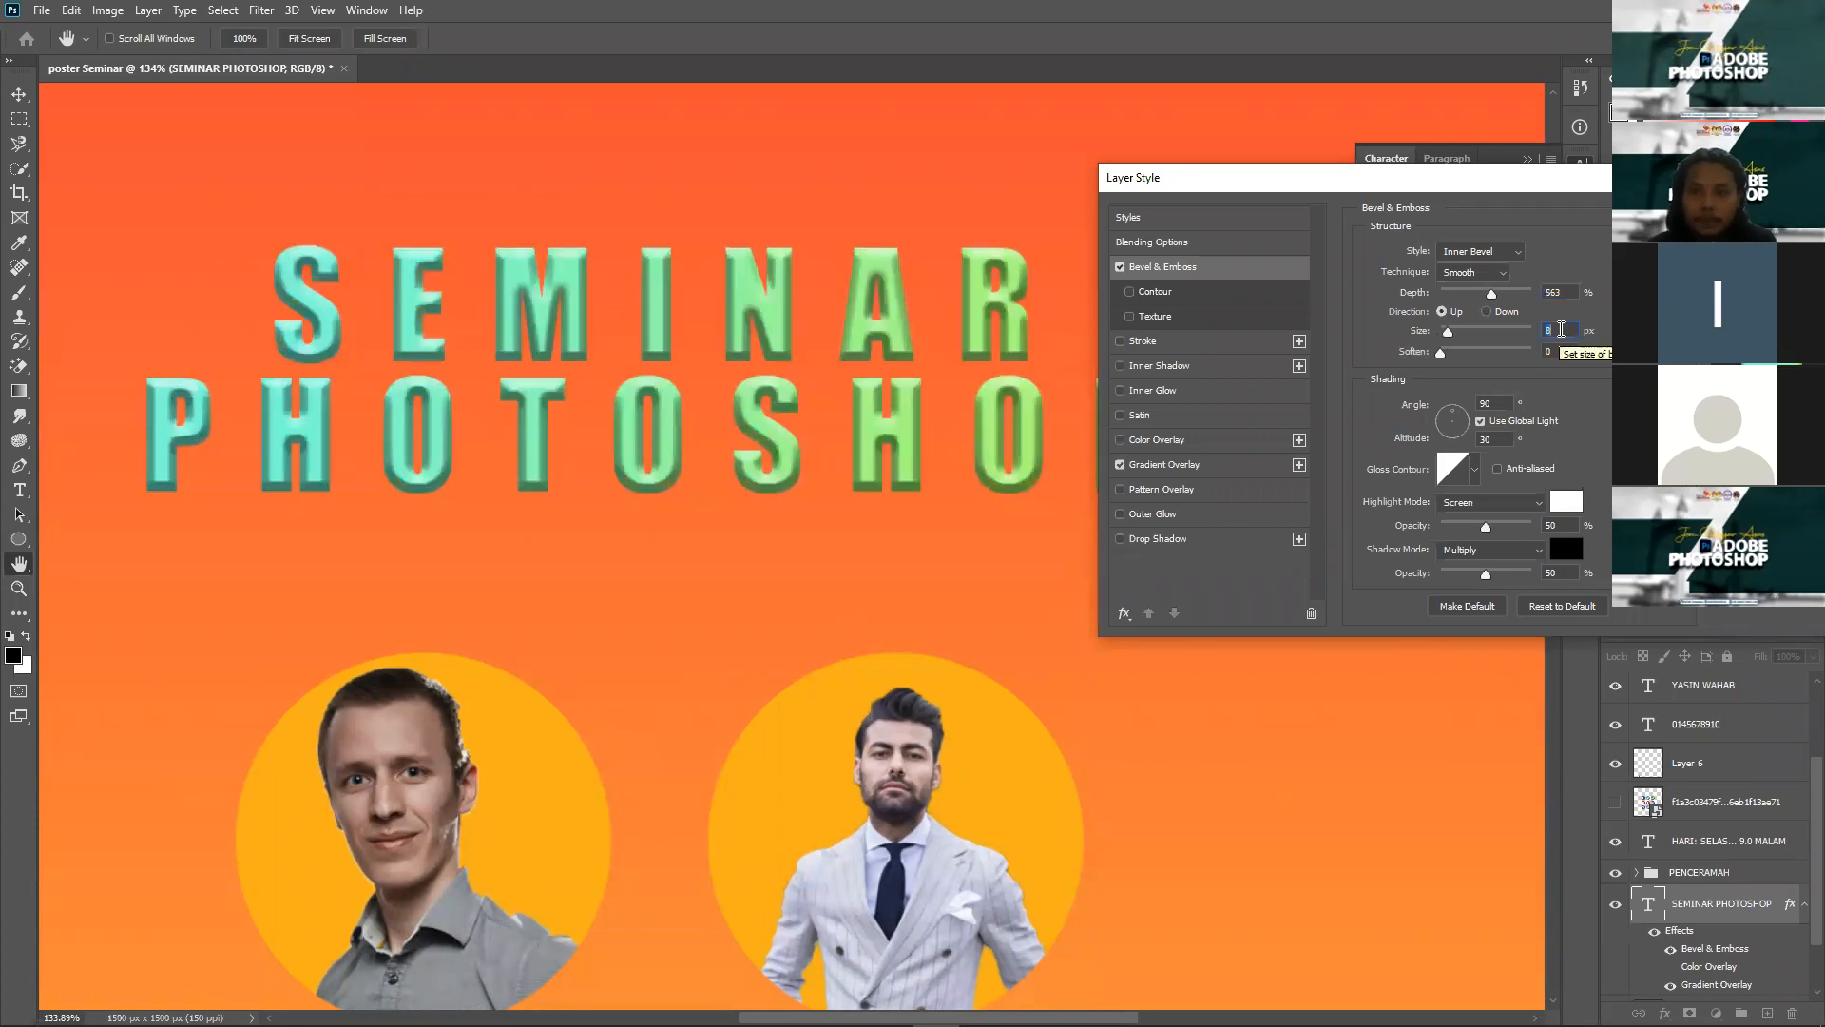
pyautogui.press('Up')
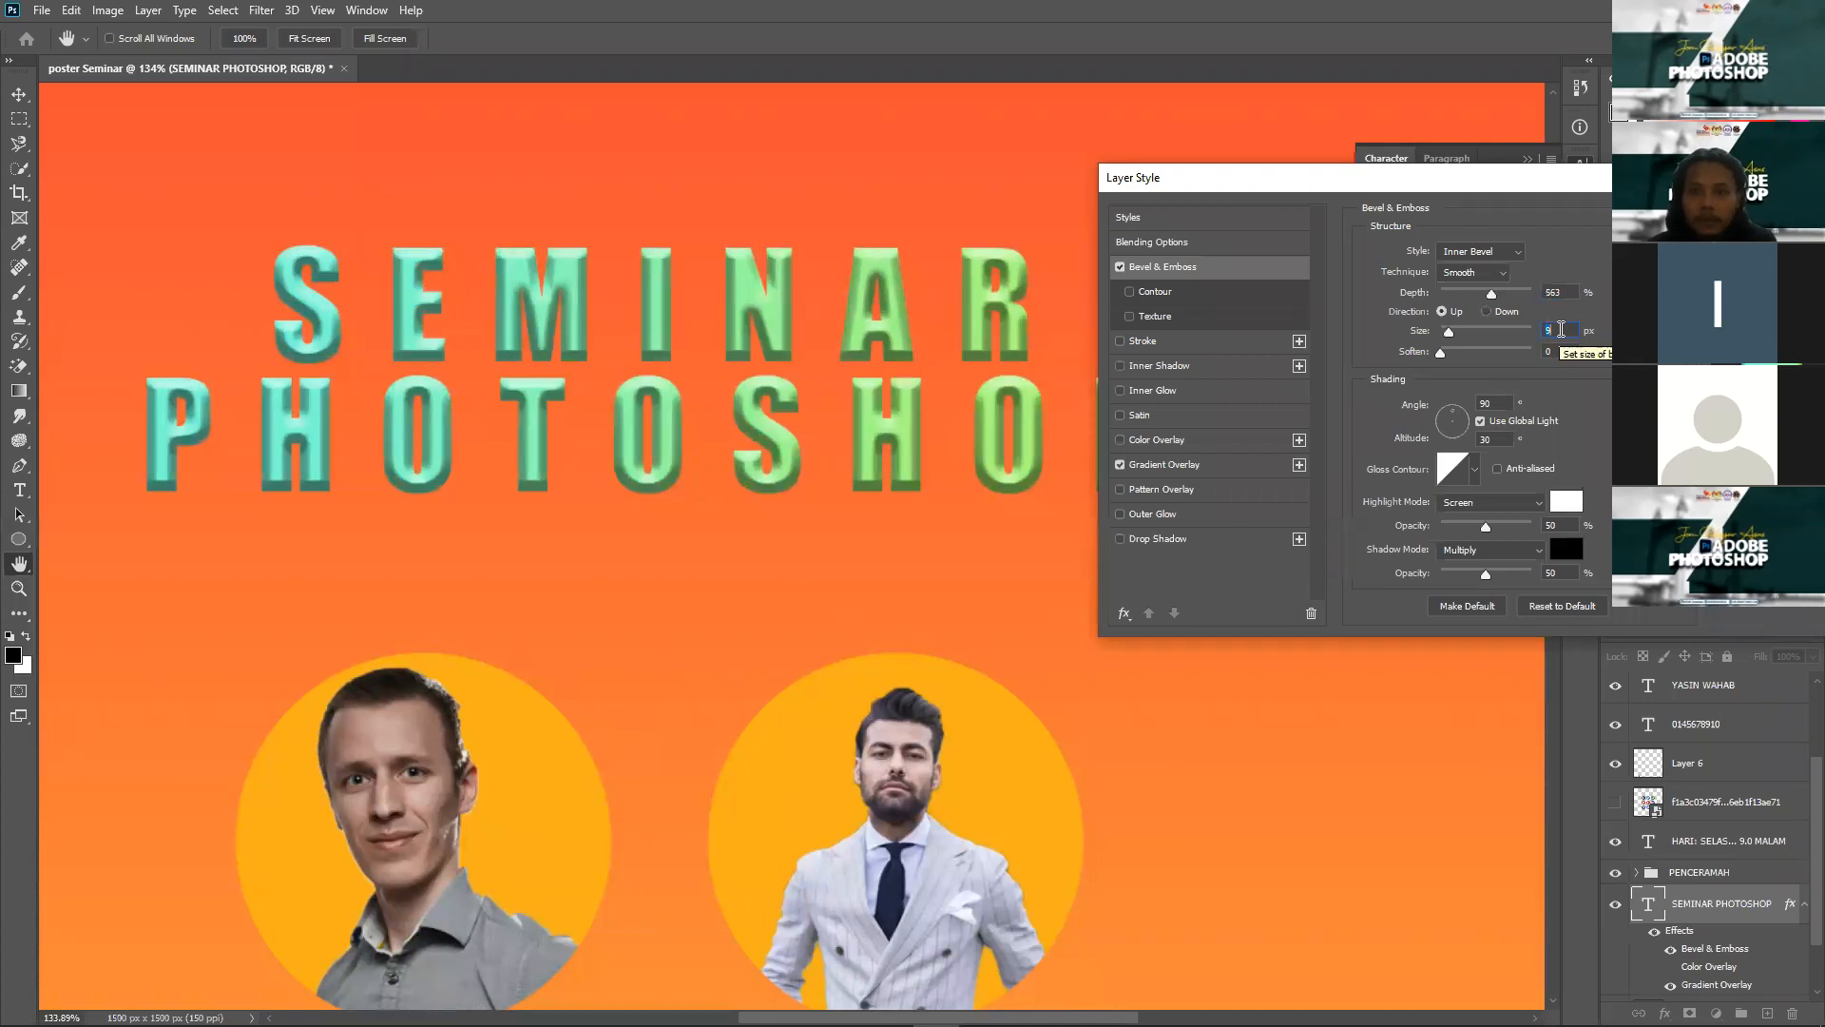
# Step: Set the bevel soften to 7 px, compare with the bevel off, and confirm
pyautogui.click(1454, 352)
pyautogui.click(1477, 352)
pyautogui.moveTo(1453, 354); pyautogui.dragTo(1411, 365)
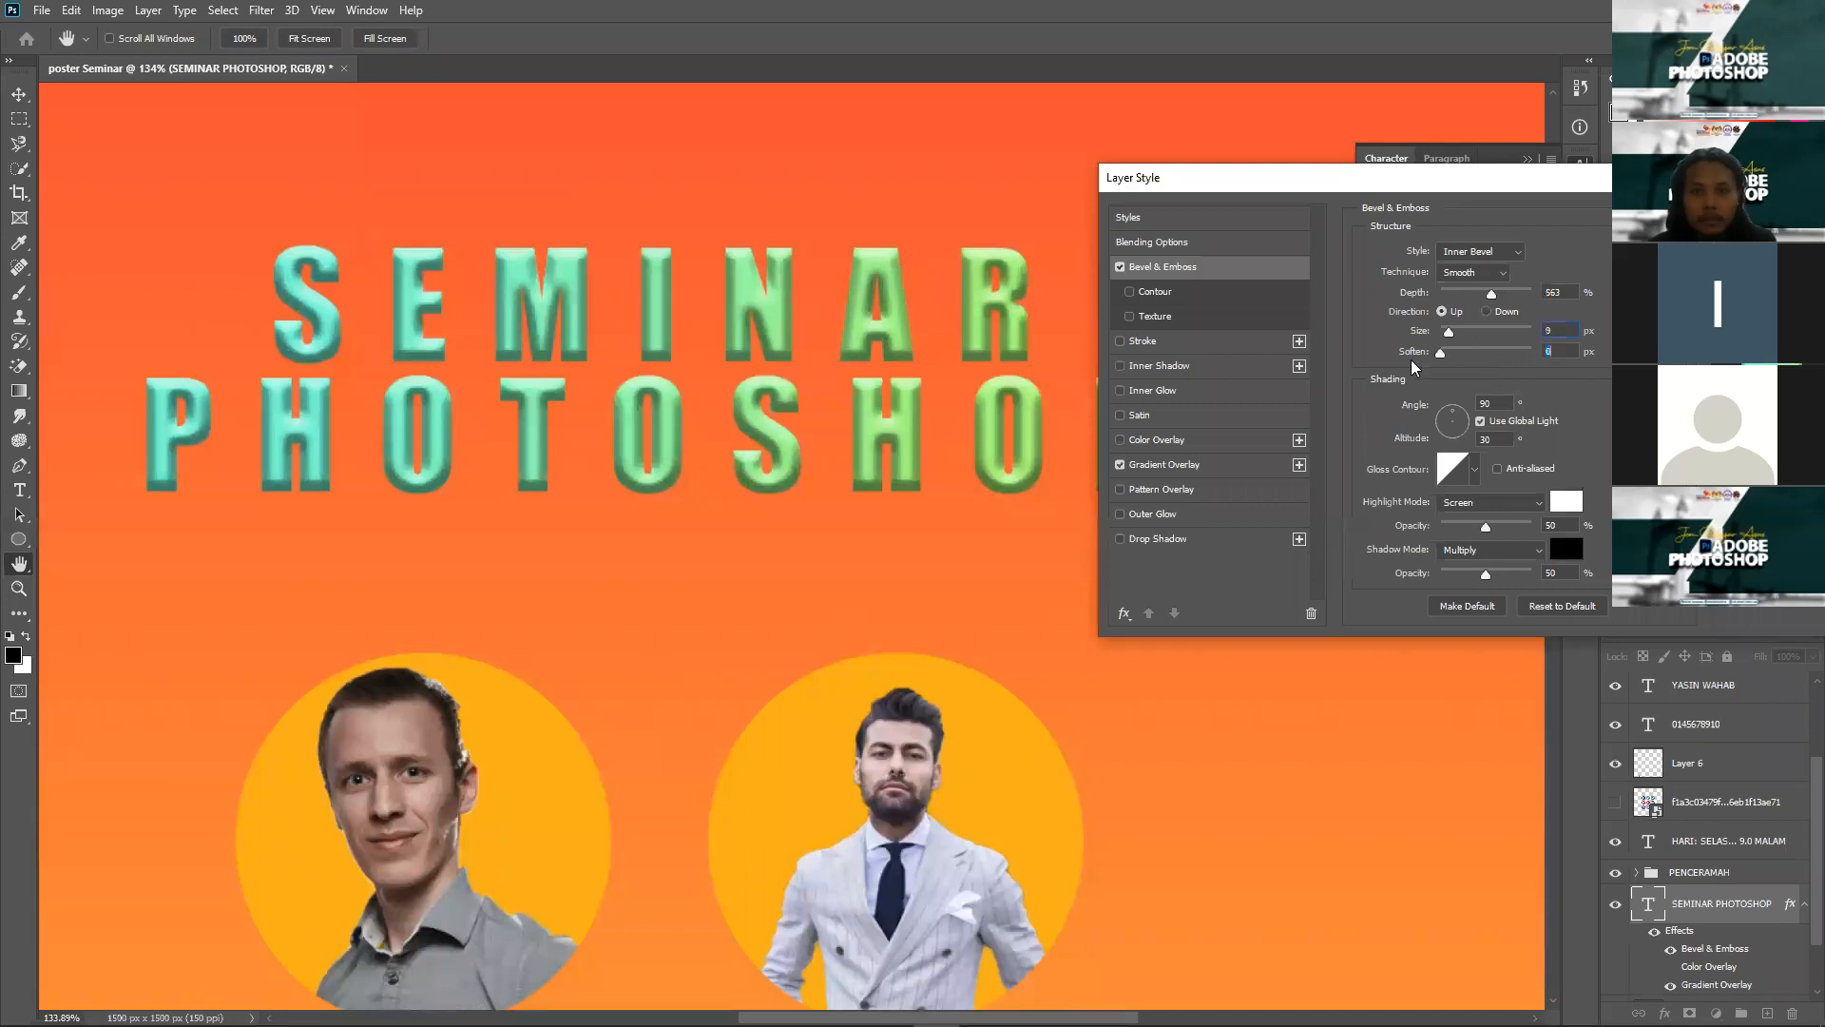
pyautogui.click(1462, 359)
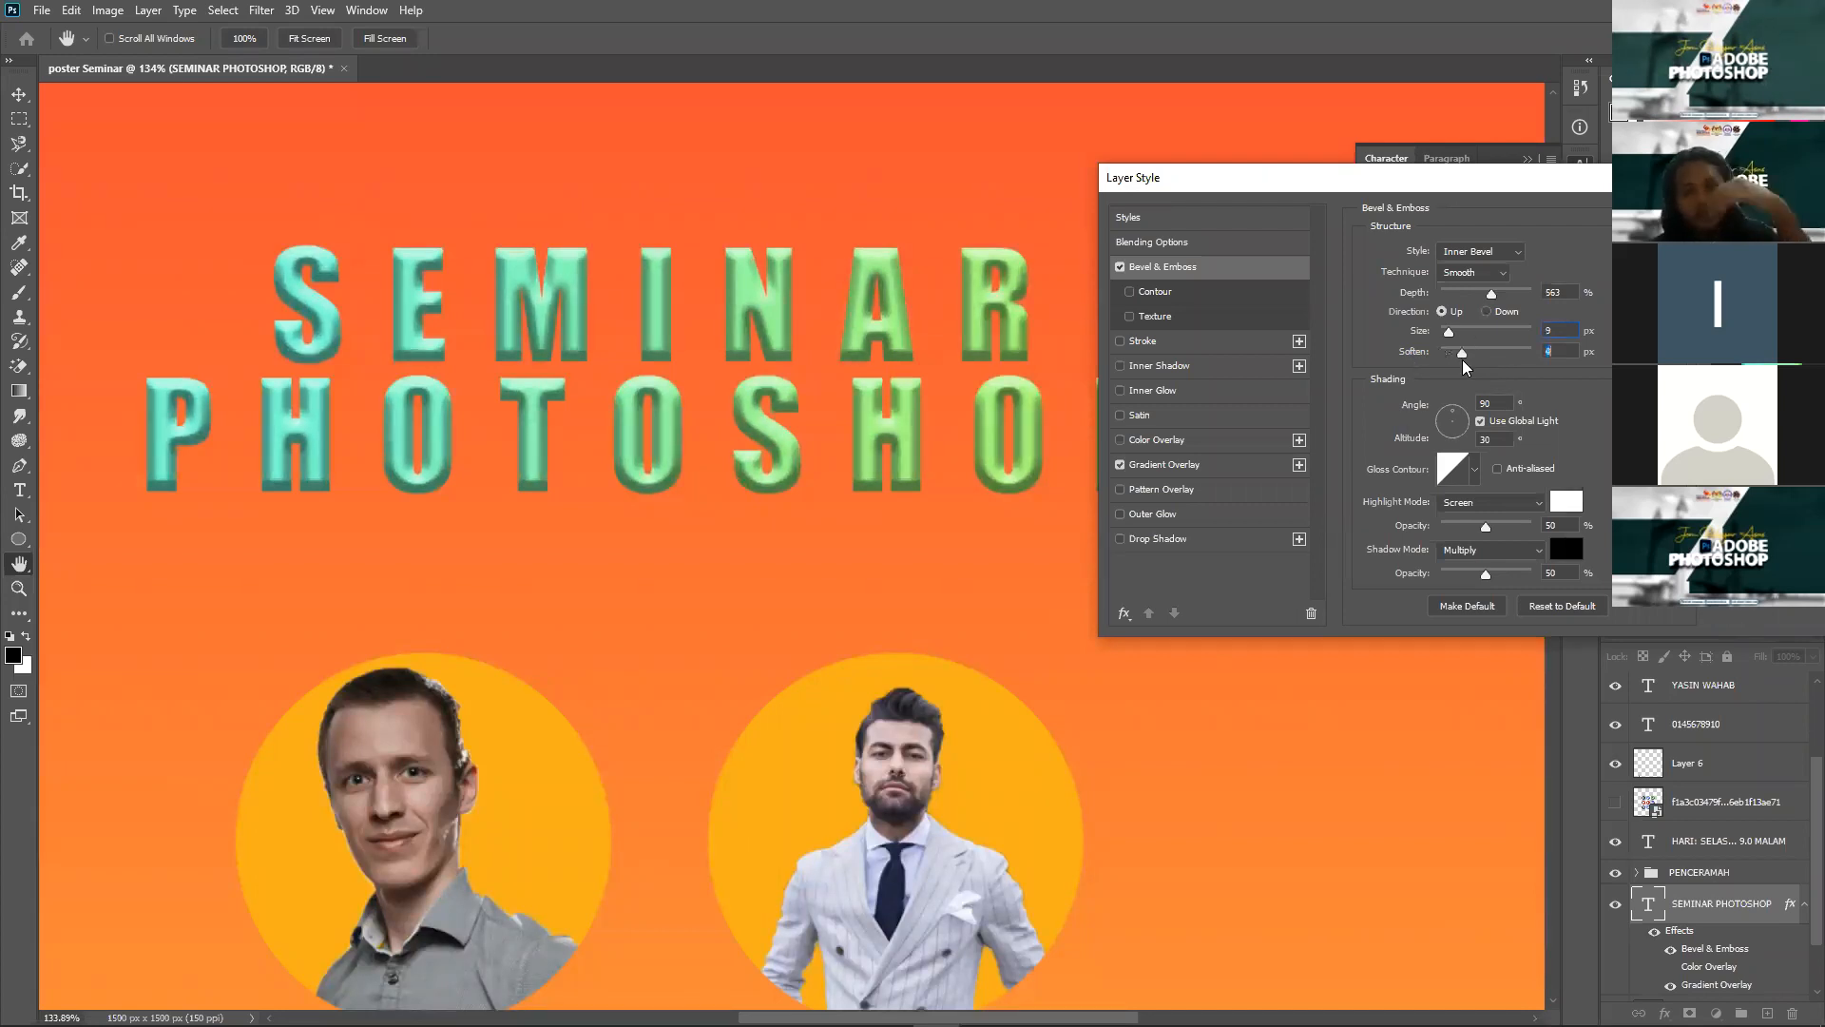
pyautogui.click(1479, 357)
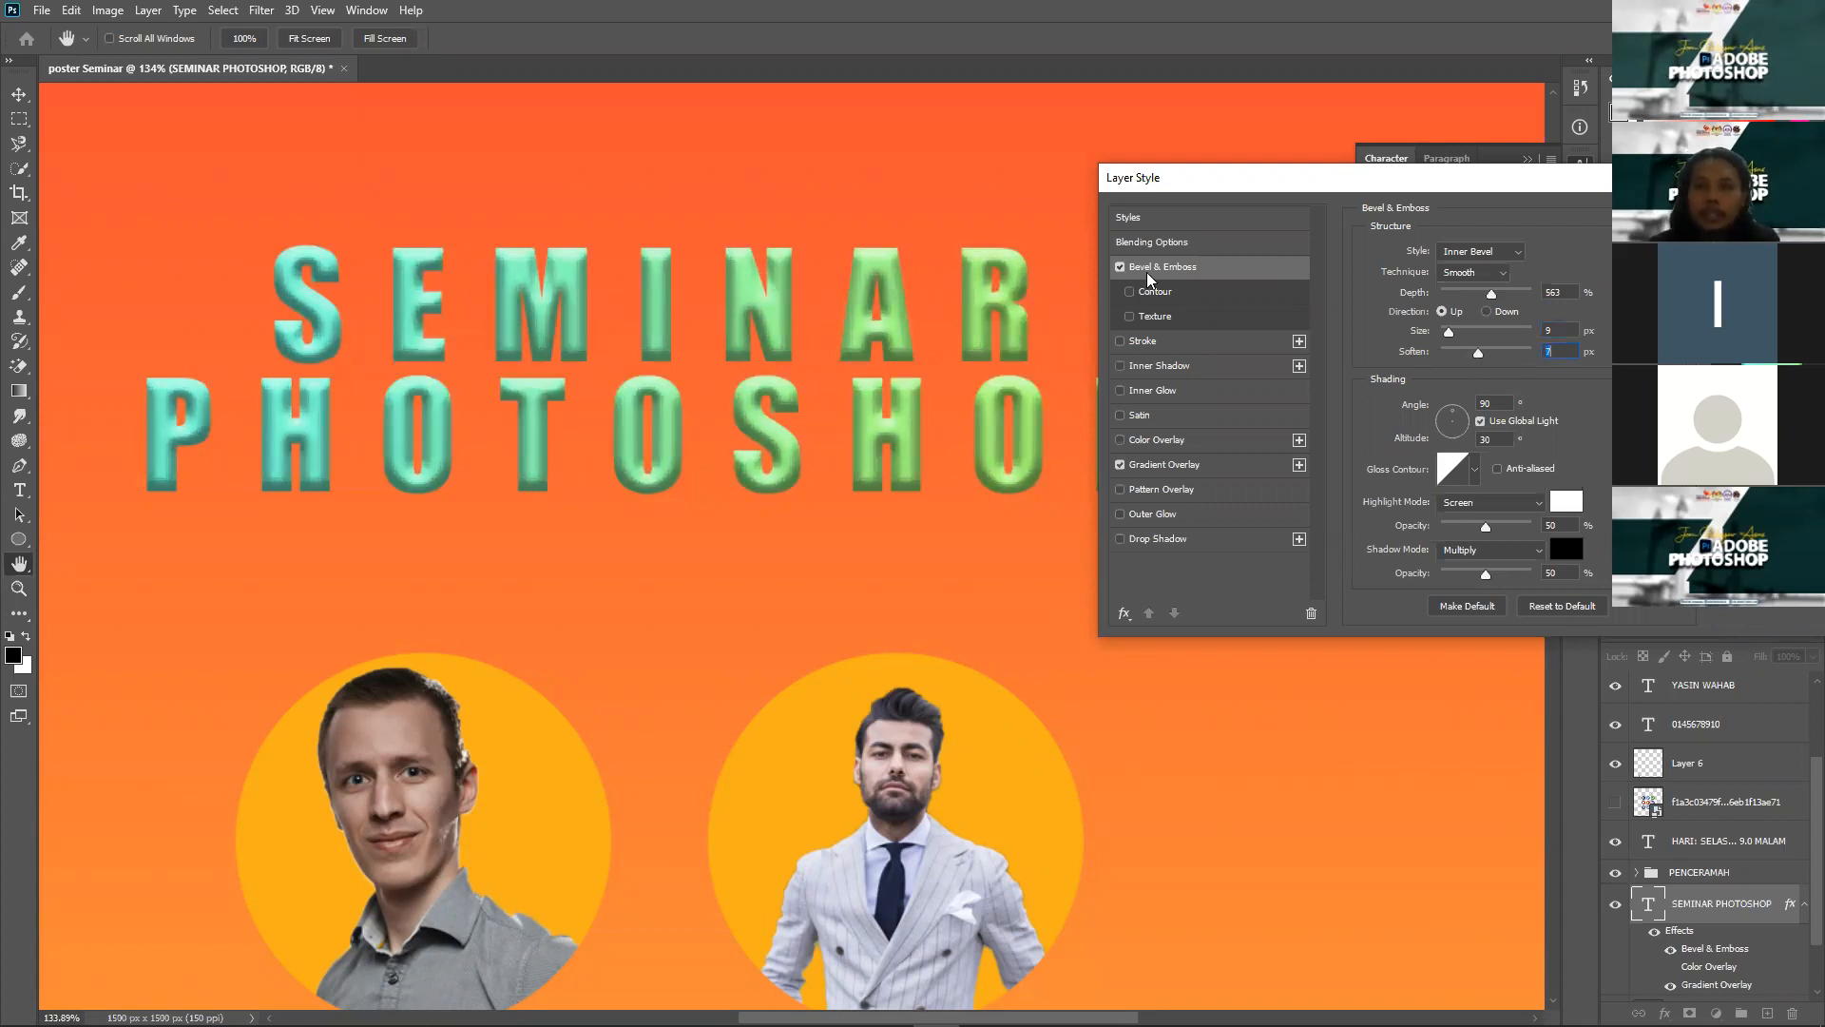
pyautogui.click(1120, 266)
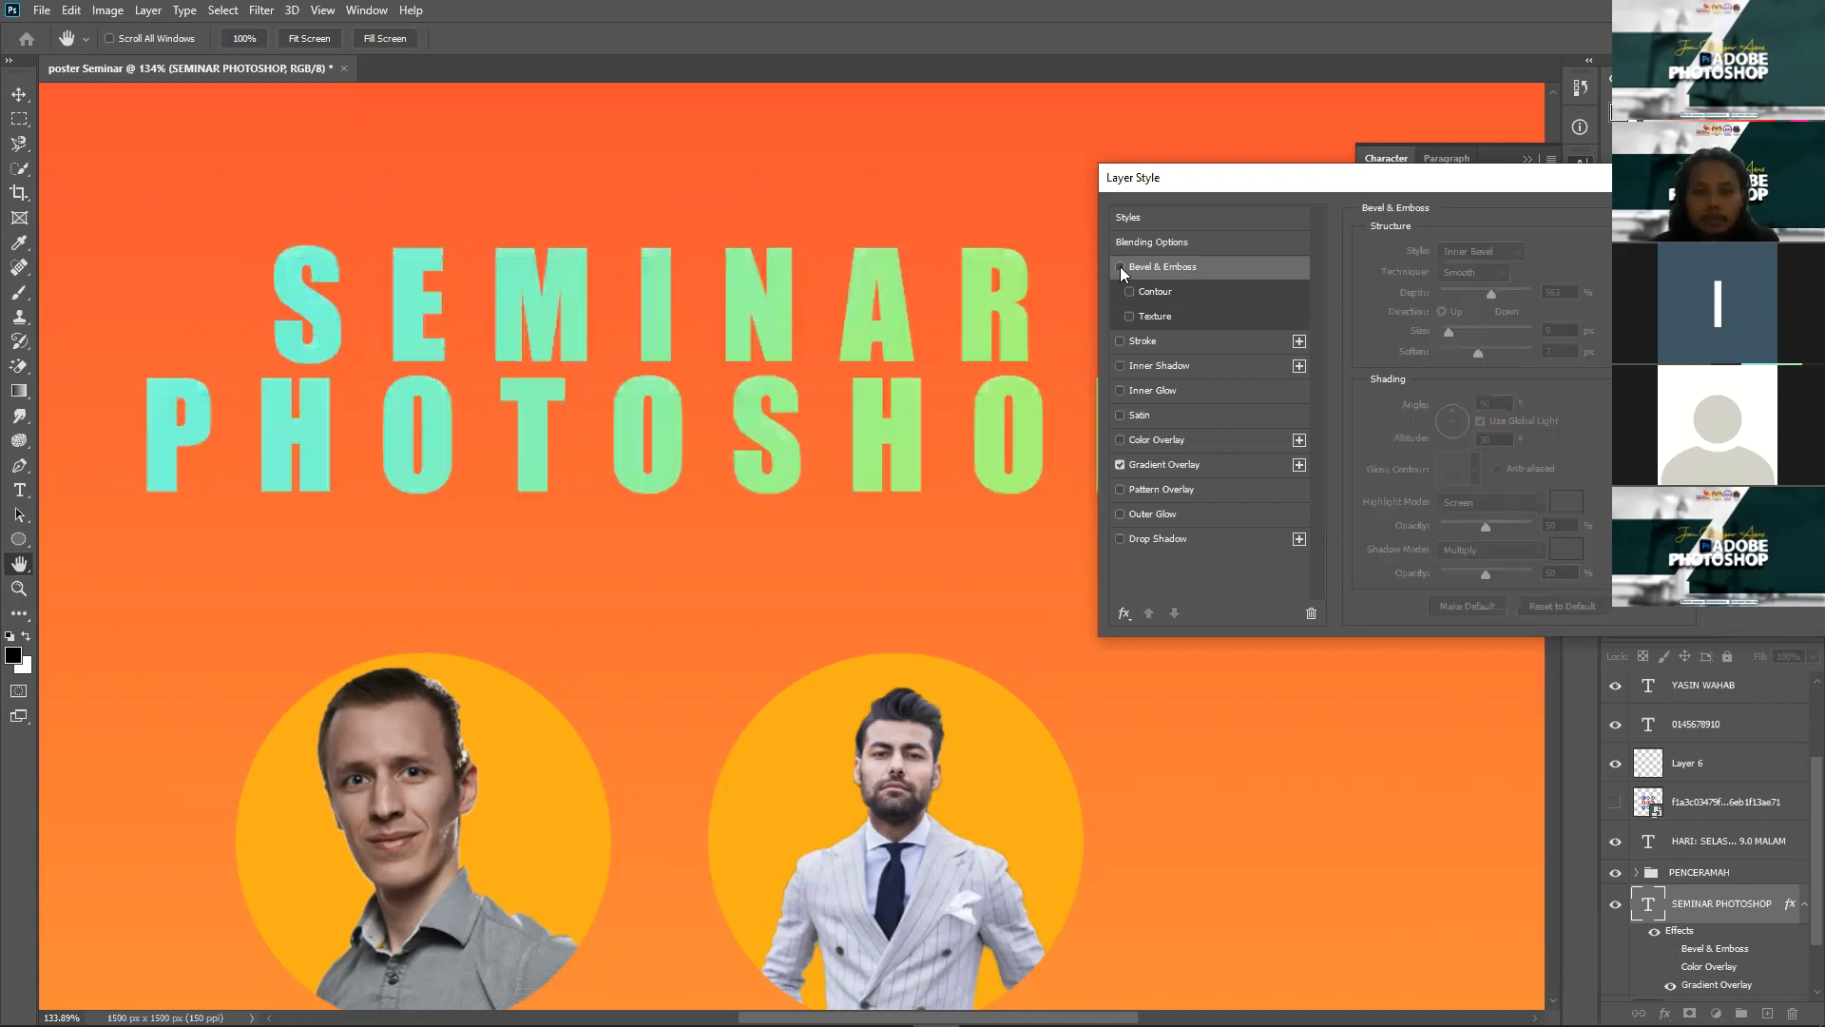
pyautogui.click(1120, 266)
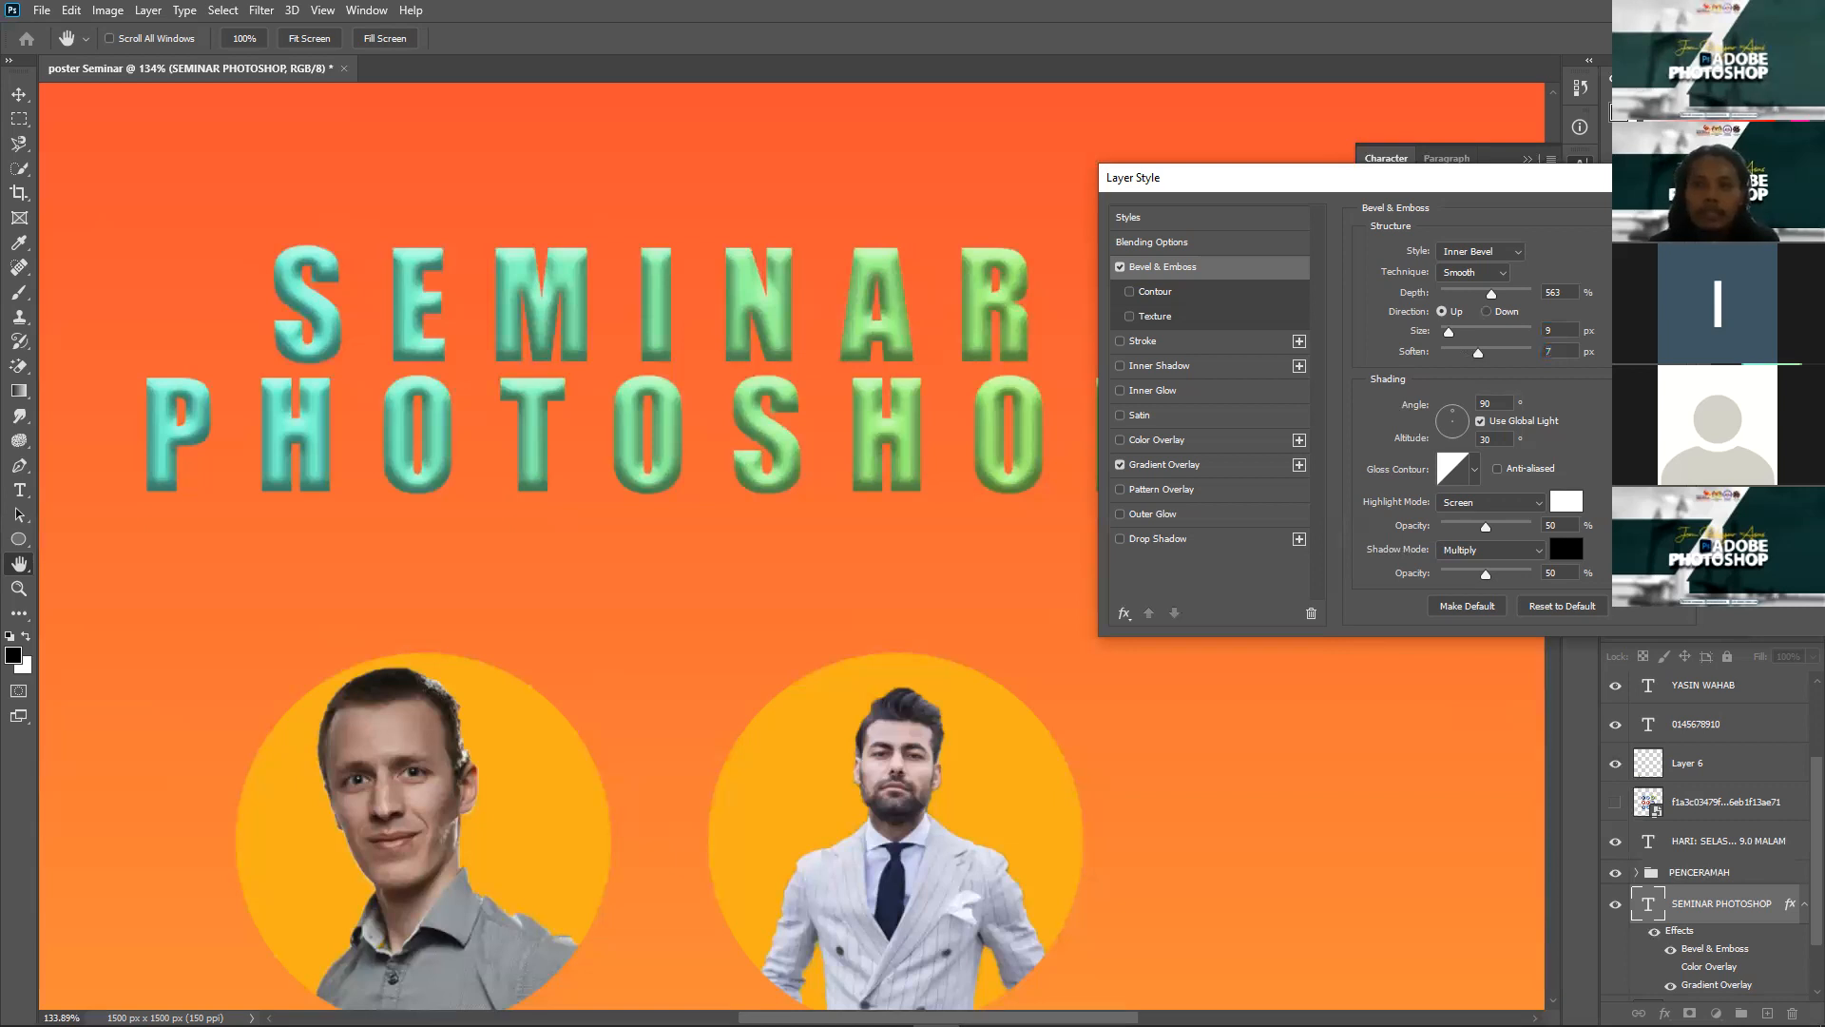
pyautogui.press('Return')
pyautogui.scroll(-5, 1249, 448)
# Step: Deselect the title layer and zoom out to see the whole poster
pyautogui.click(1242, 442)
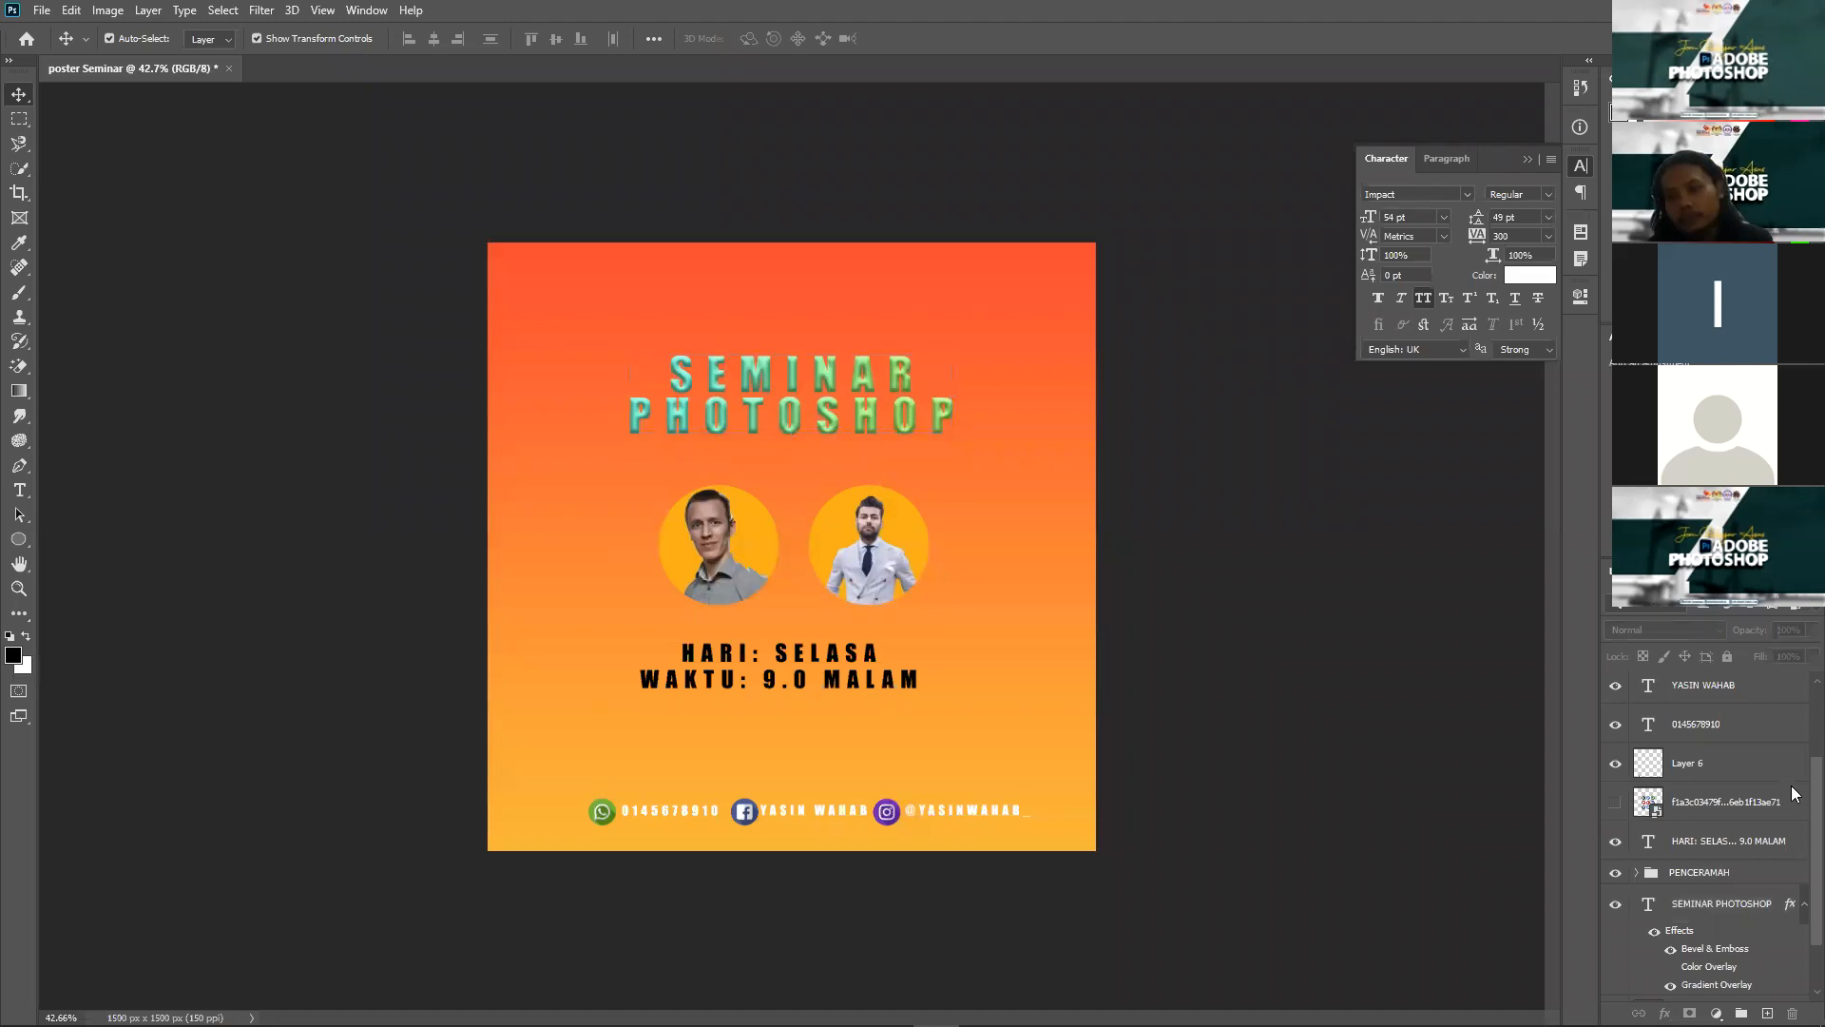
pyautogui.scroll(3, 1800, 665)
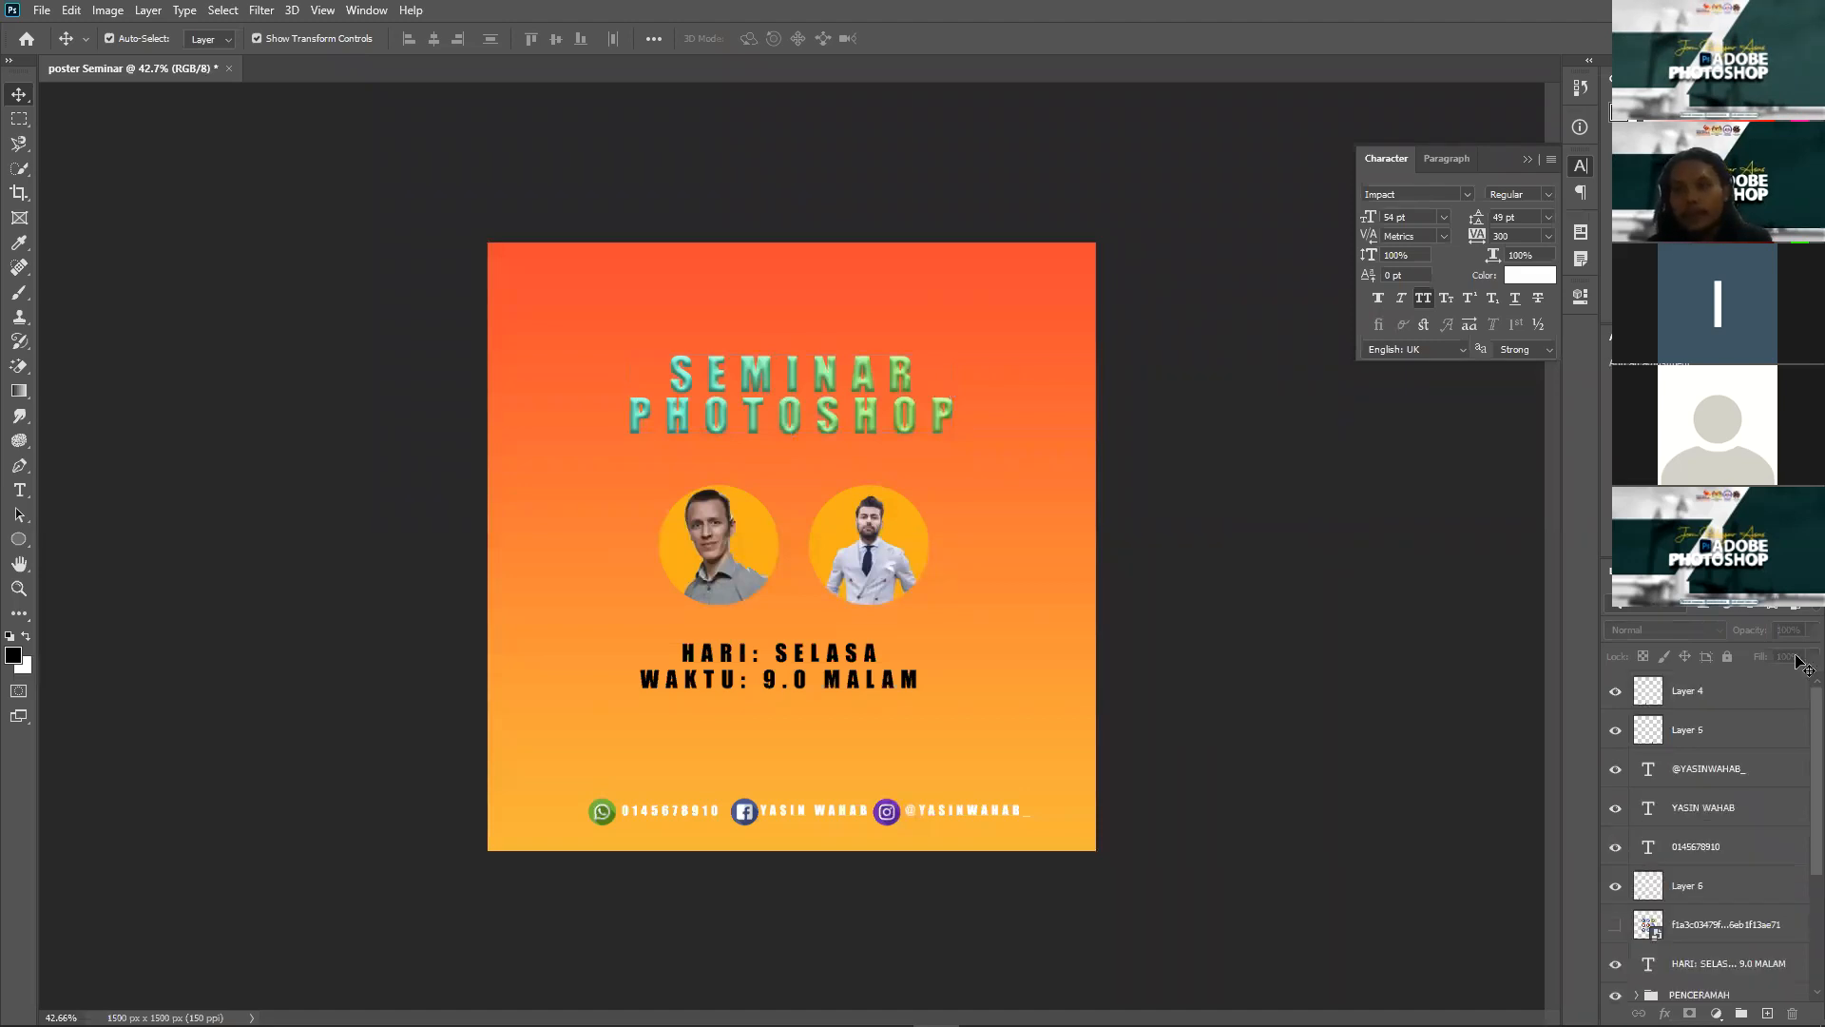
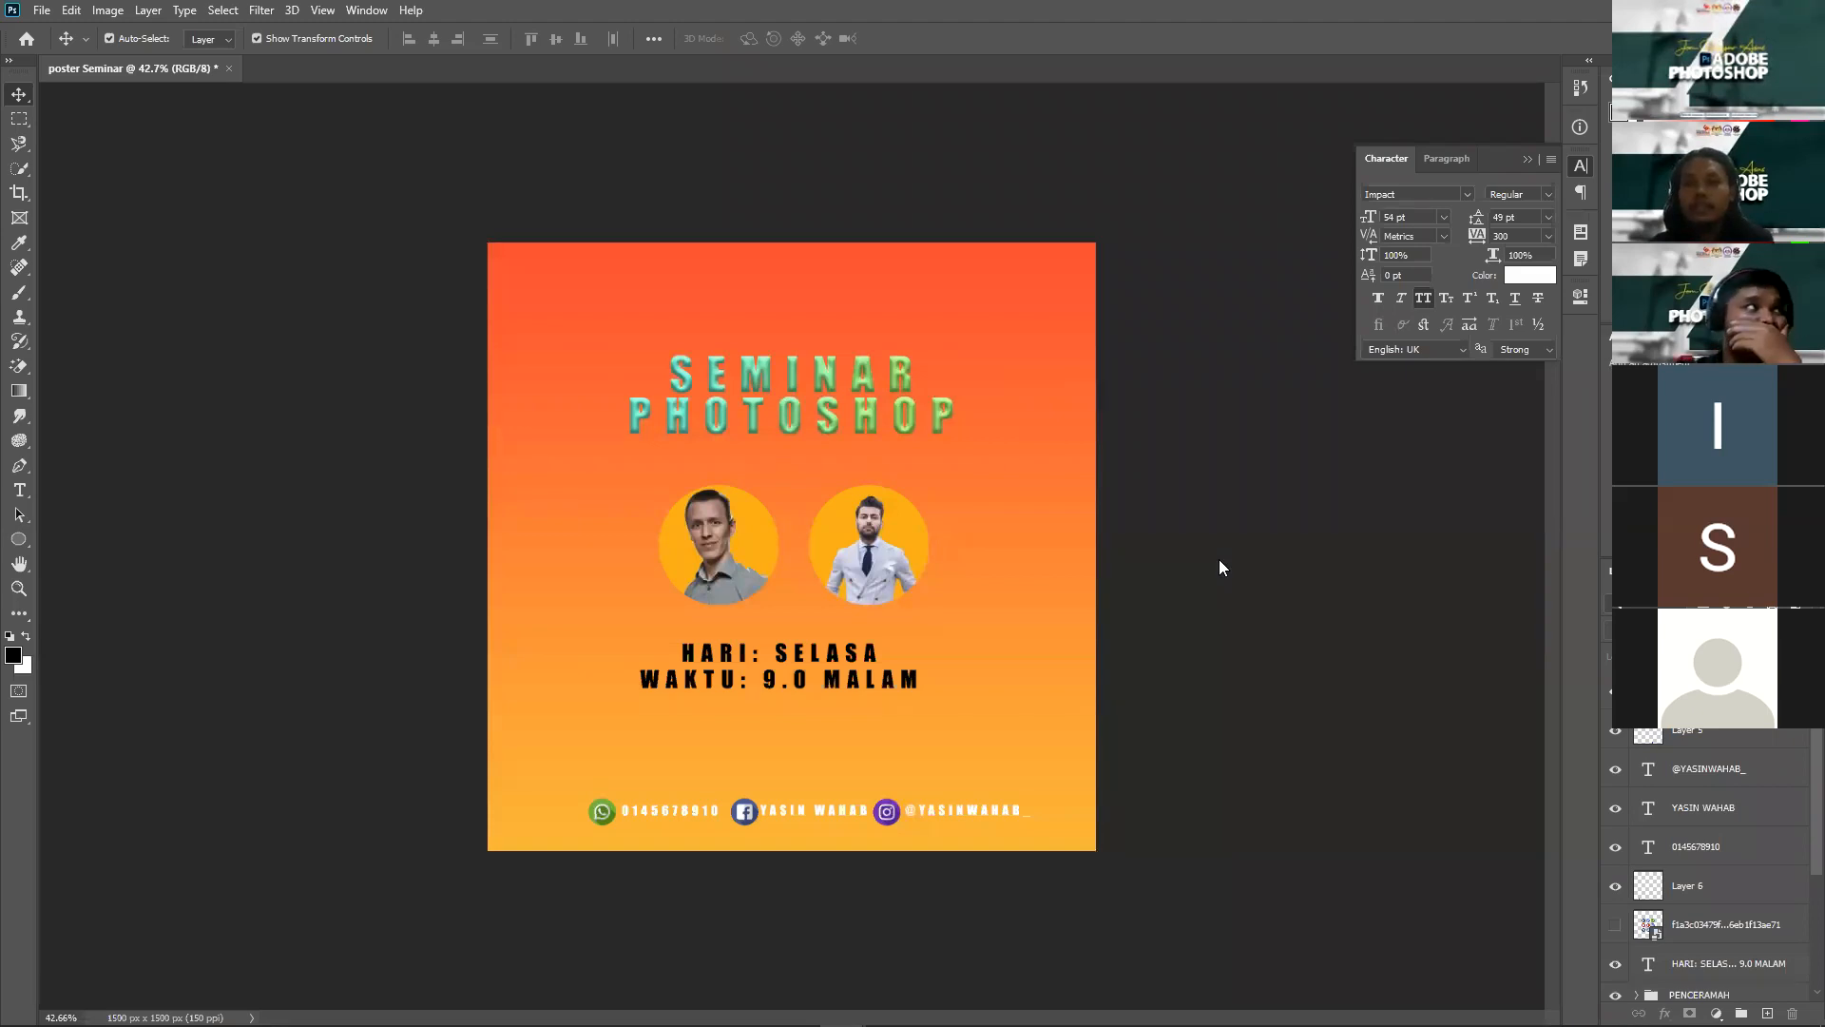
# Step: Select the SEMINAR PHOTOSHOP title layer by clicking the title on the canvas
pyautogui.click(868, 418)
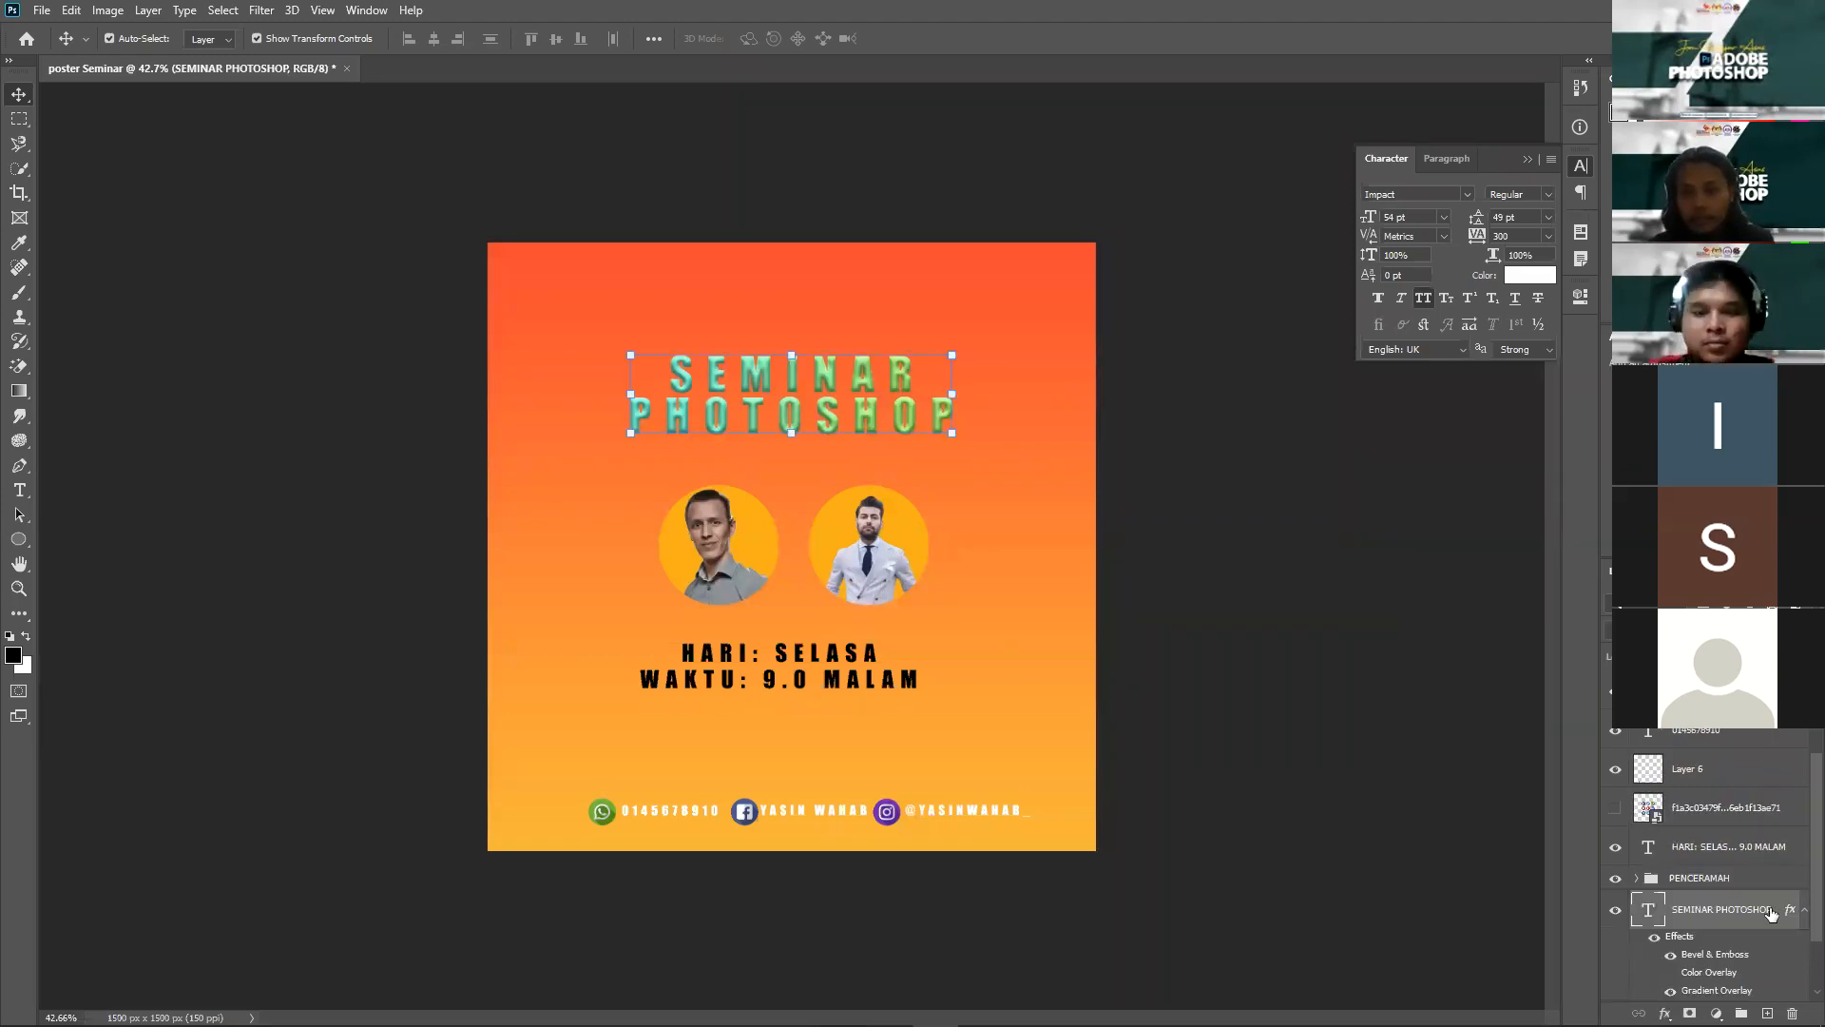
pyautogui.scroll(-2, 1760, 830)
# Step: Test a drop shadow on the title in Blending Options, leave it off, cancel, and zoom in on the title
pyautogui.rightClick(1760, 830)
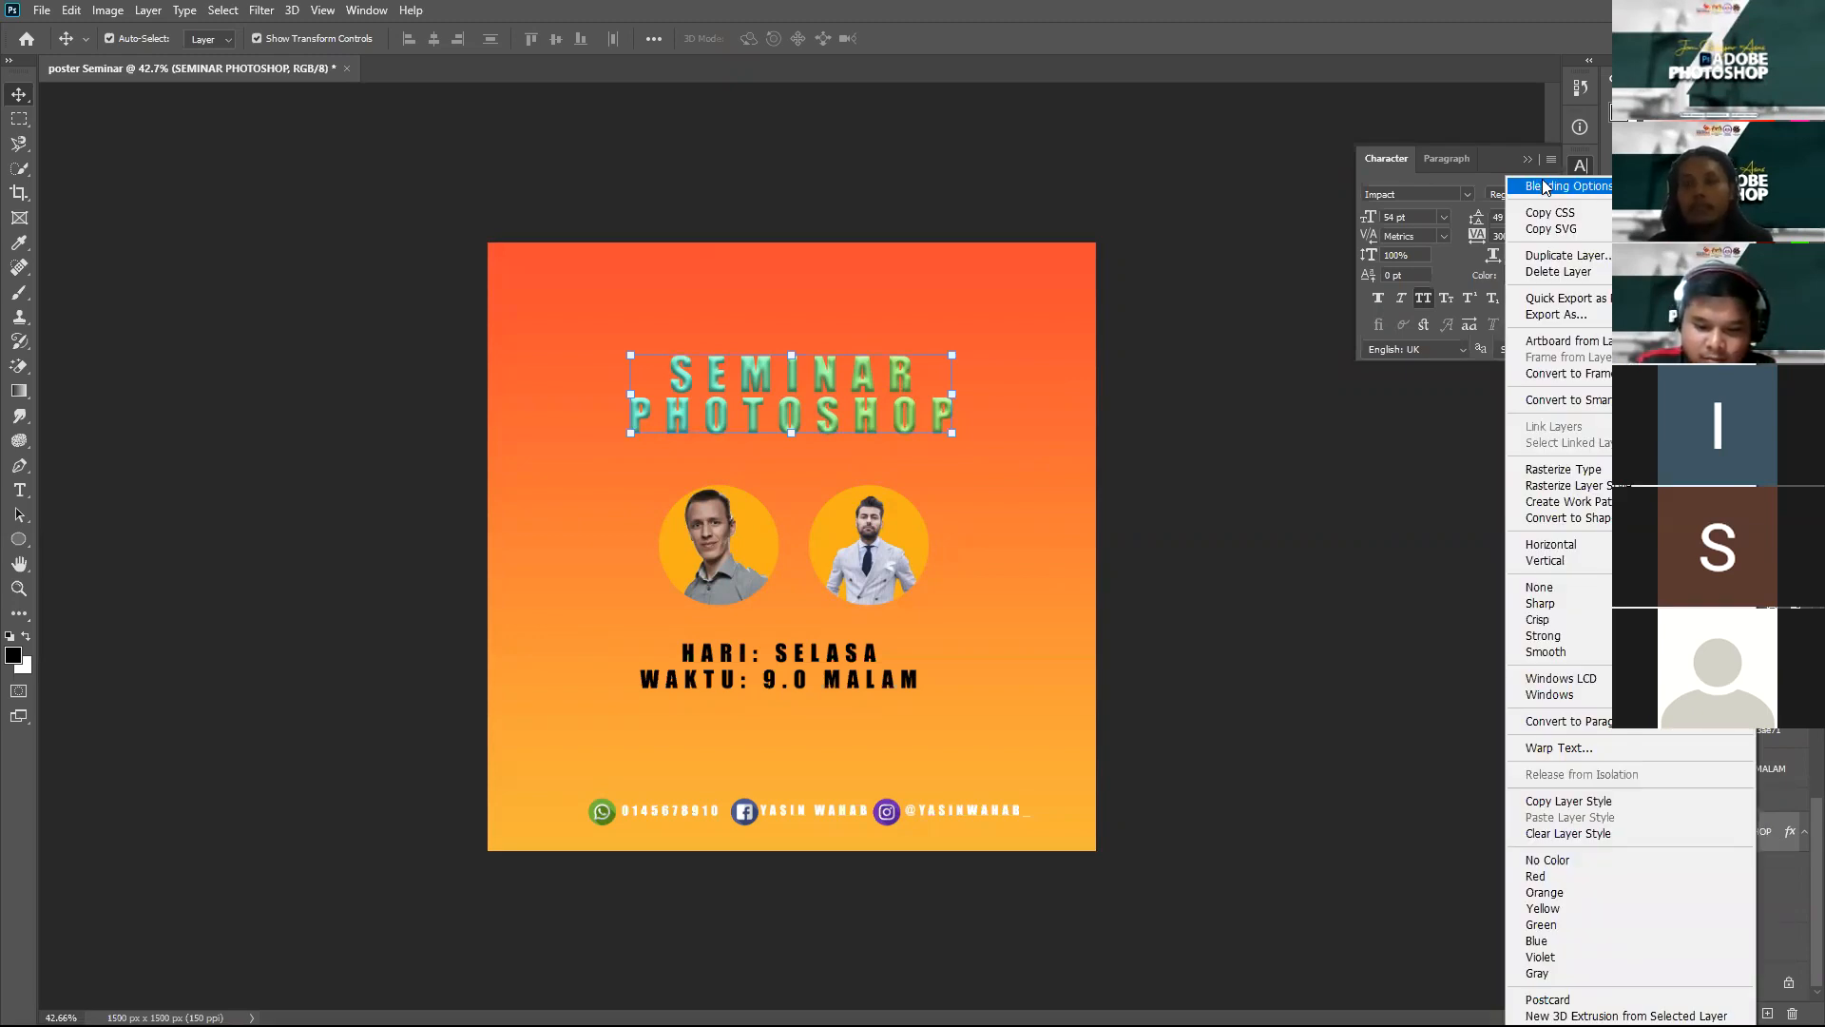
pyautogui.click(1496, 672)
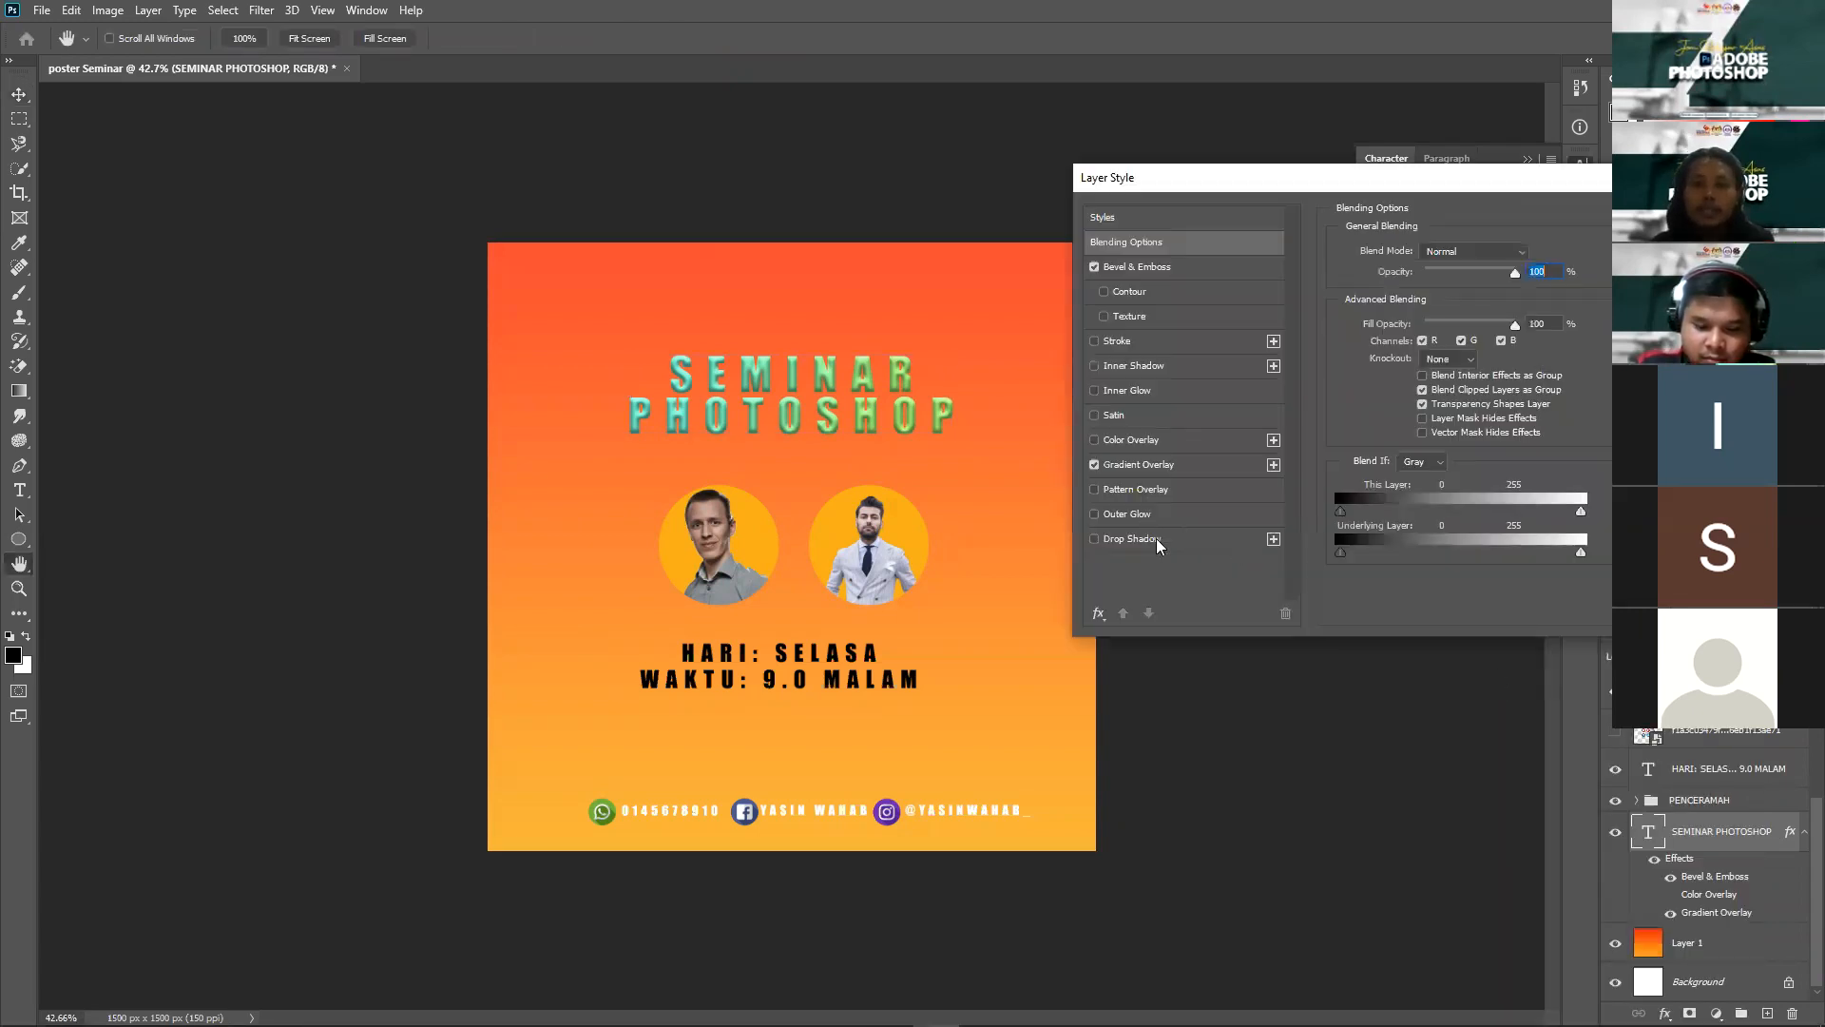
pyautogui.click(1158, 540)
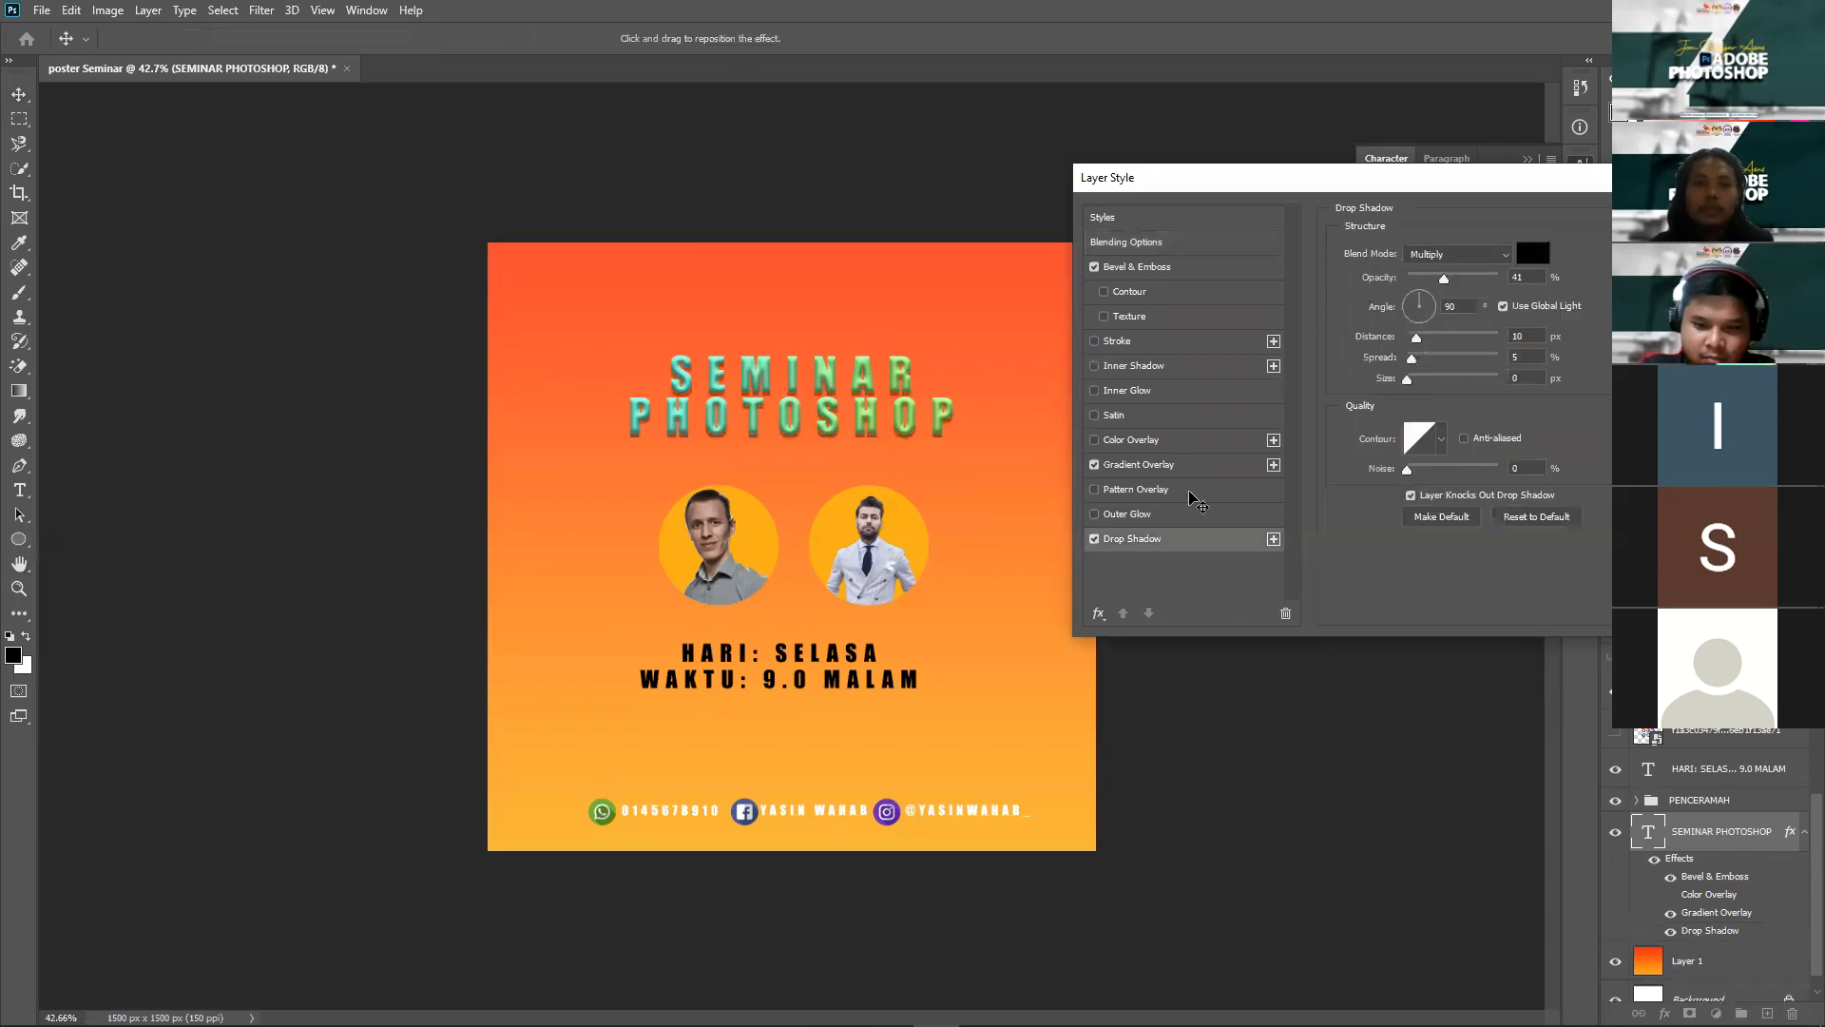
pyautogui.click(1095, 539)
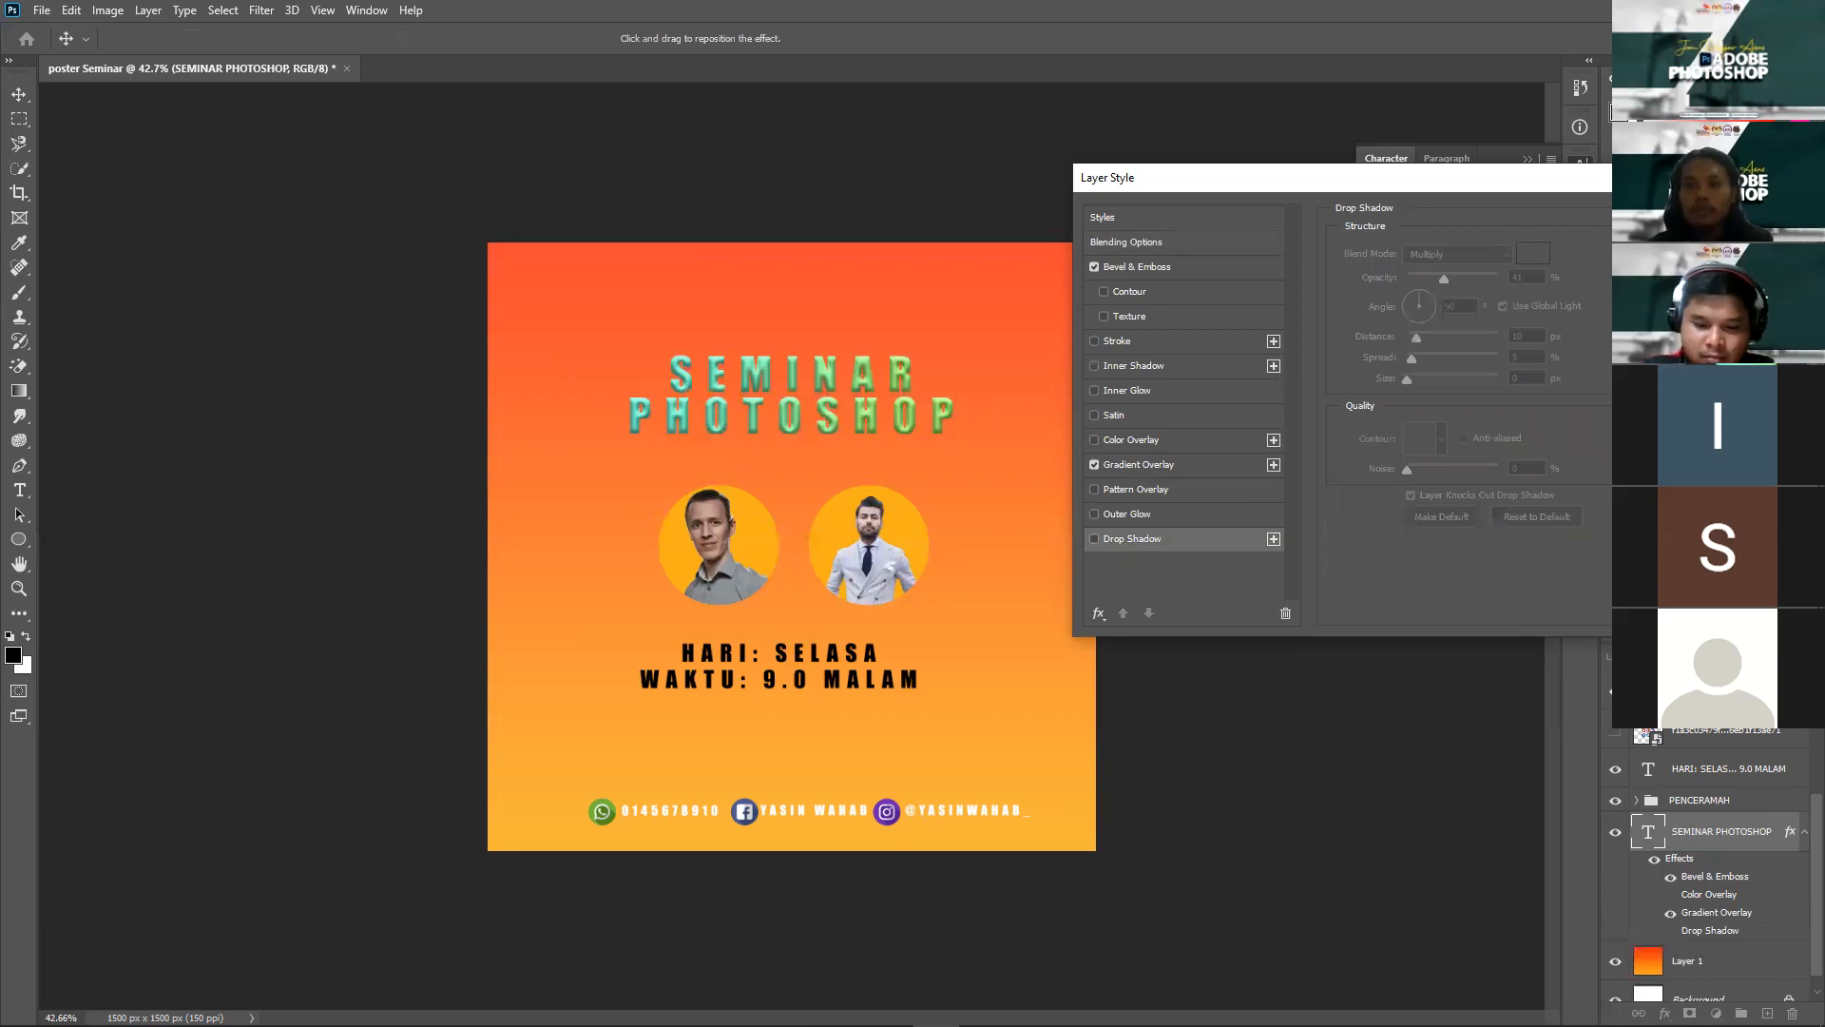
pyautogui.press('Escape')
pyautogui.scroll(8, 957, 217)
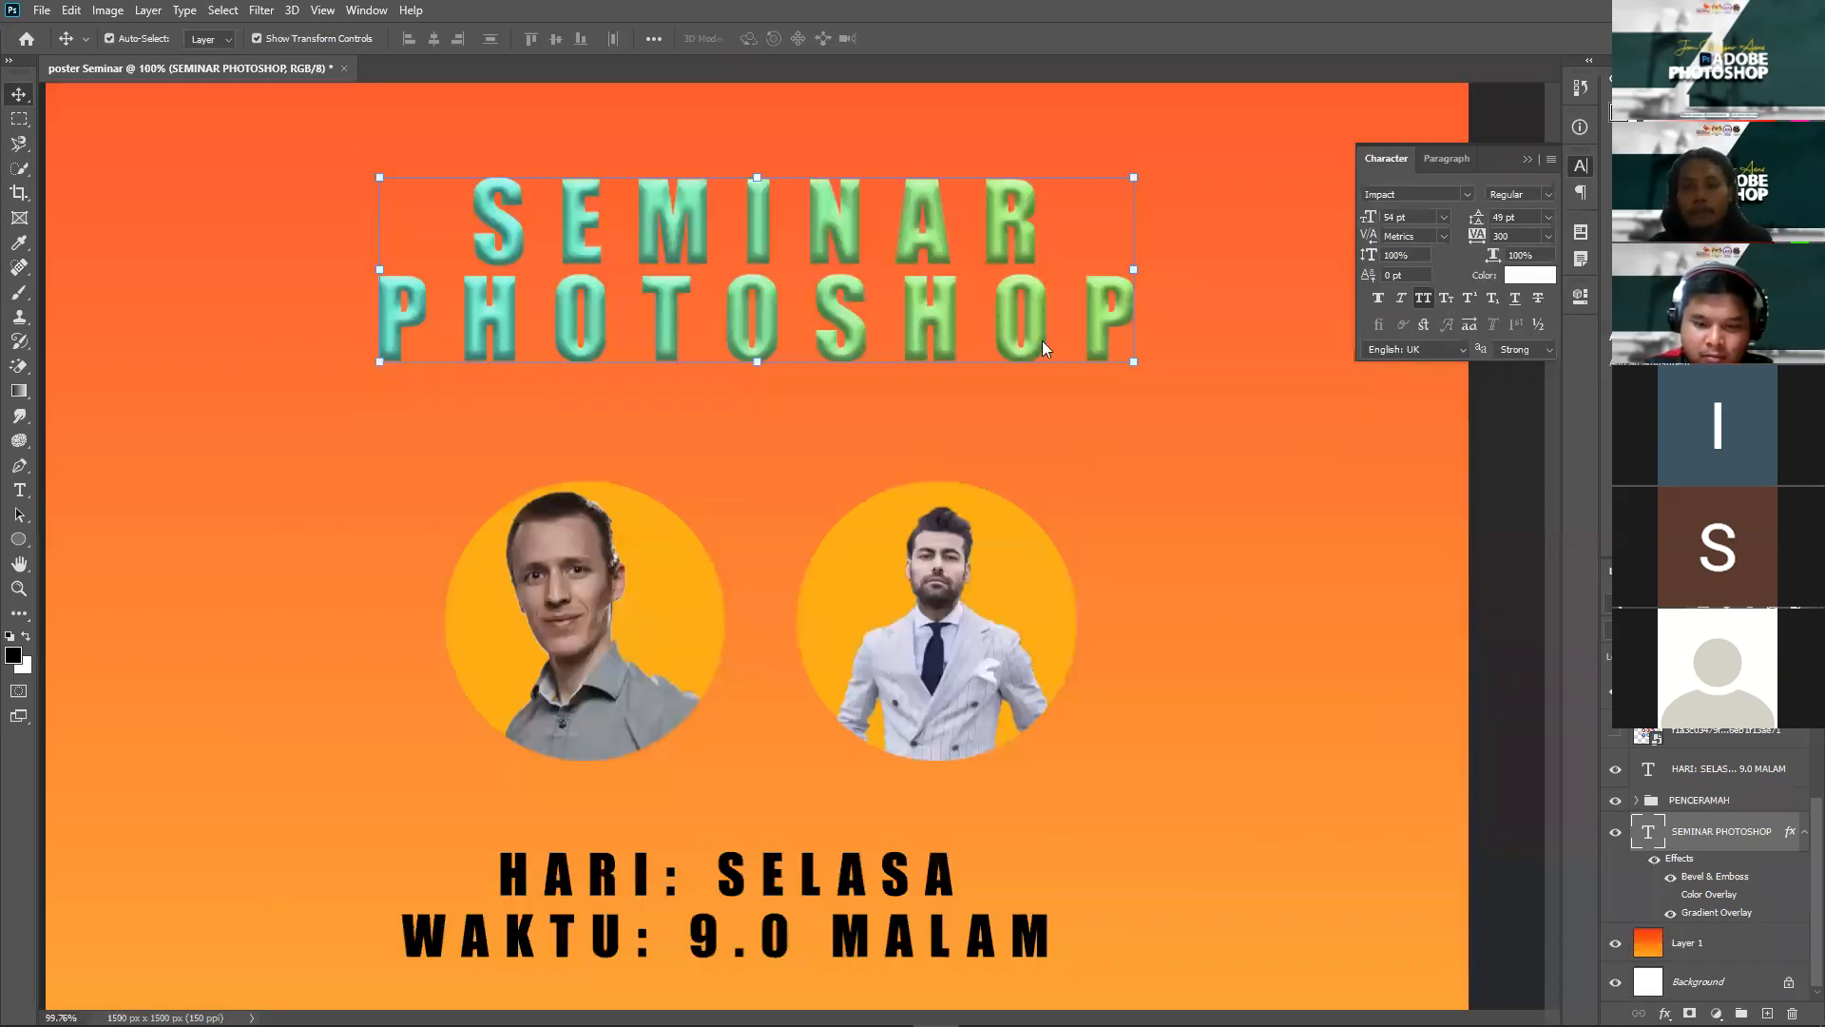
pyautogui.scroll(4, 956, 217)
pyautogui.scroll(1, 1782, 846)
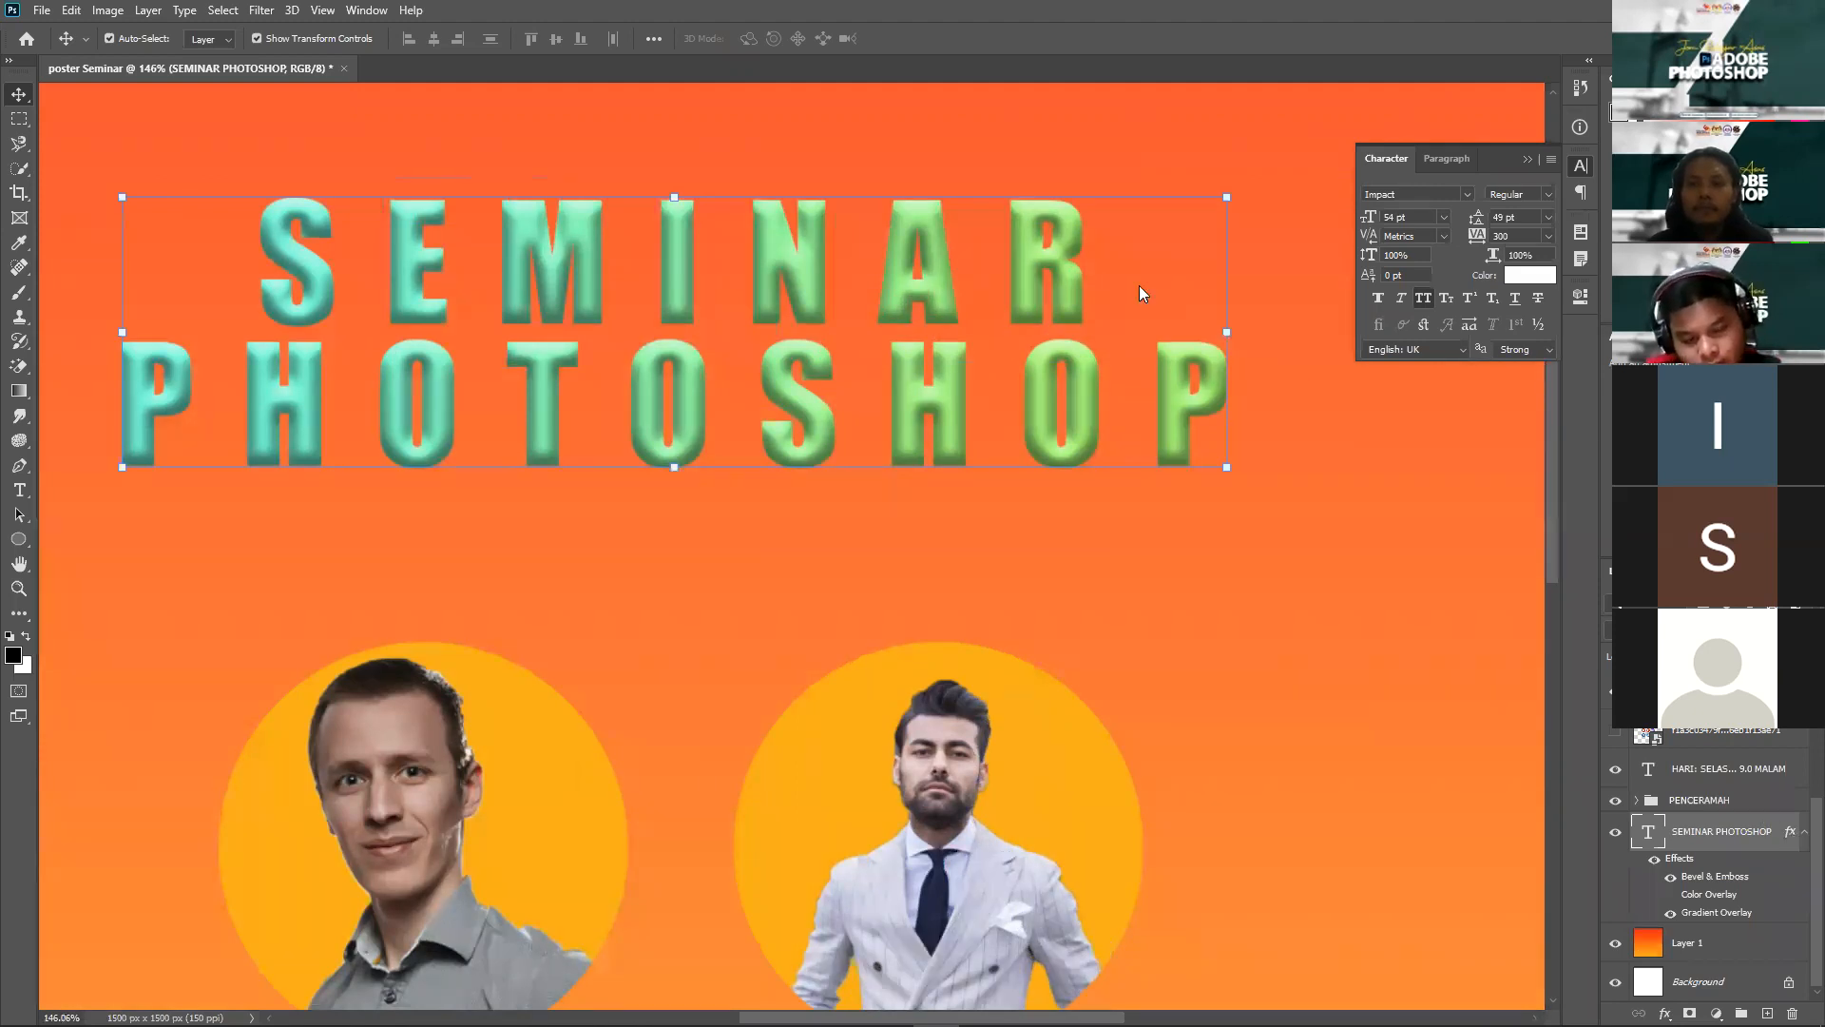
# Step: Enable the title's drop shadow with 28% spread, 5 px distance and 16 px size
pyautogui.click(1130, 540)
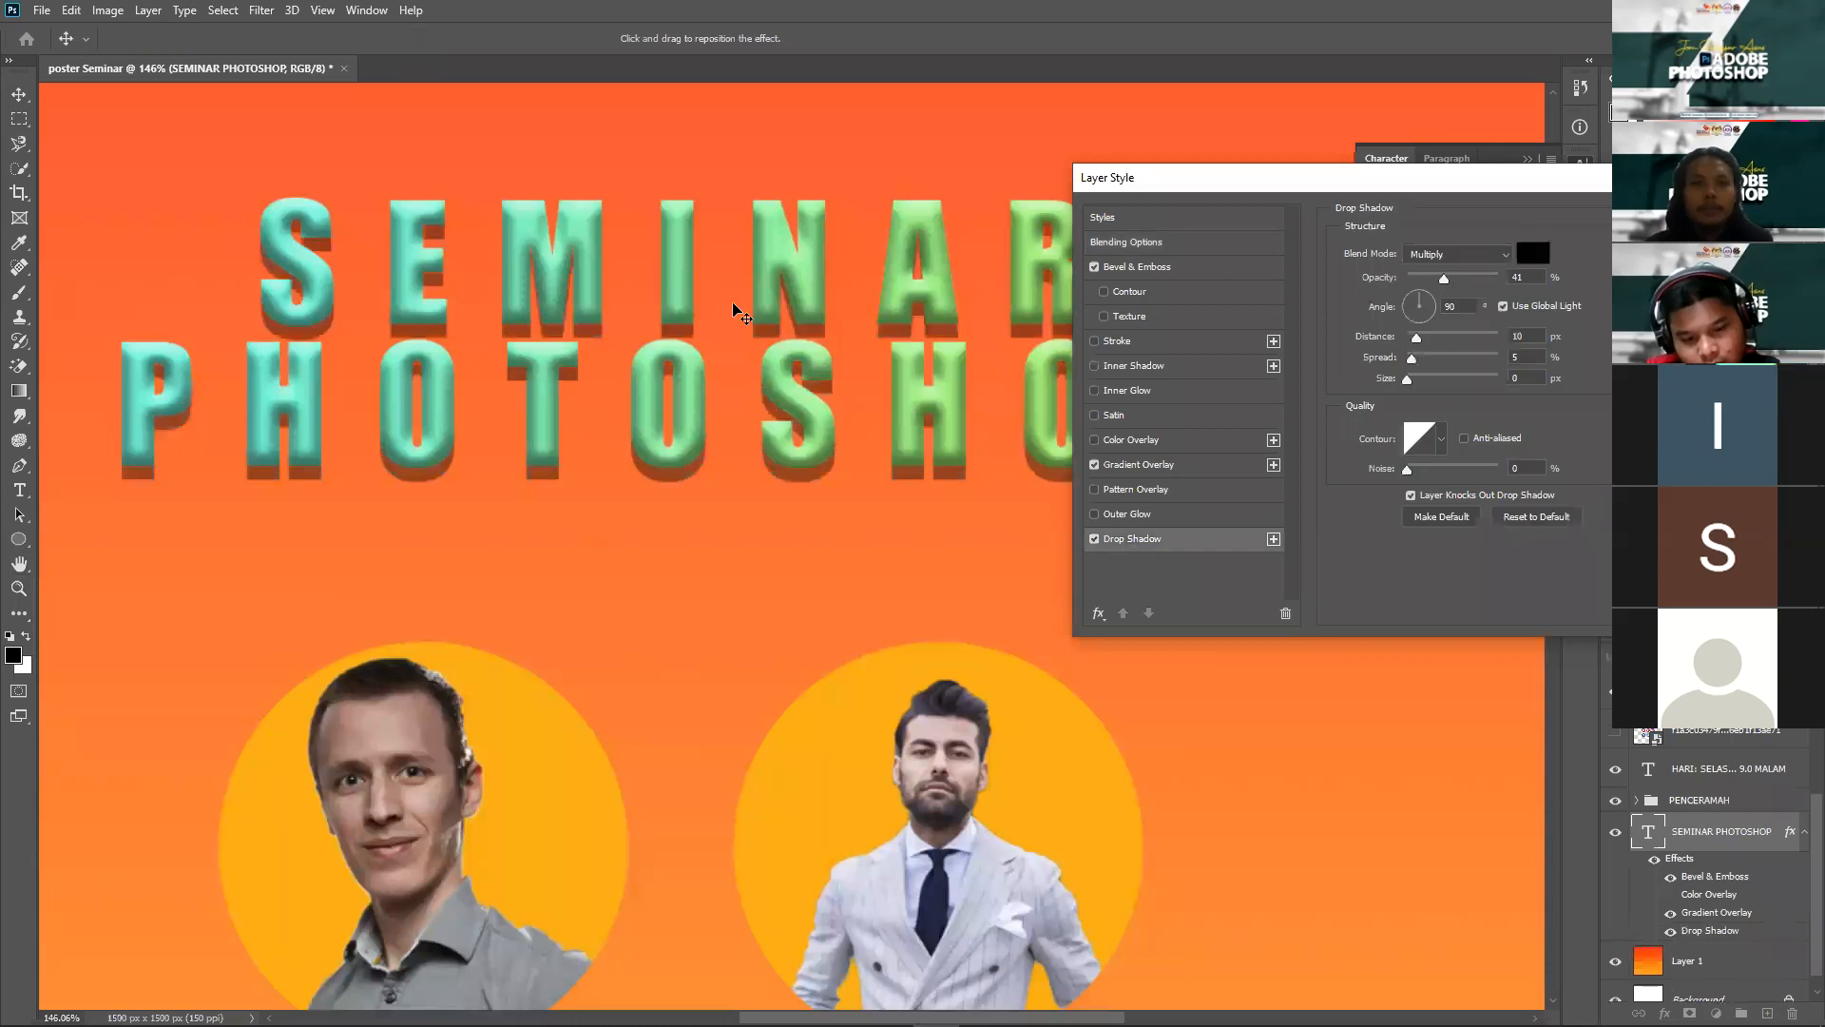
pyautogui.click(1095, 539)
pyautogui.moveTo(1407, 379); pyautogui.dragTo(1434, 365)
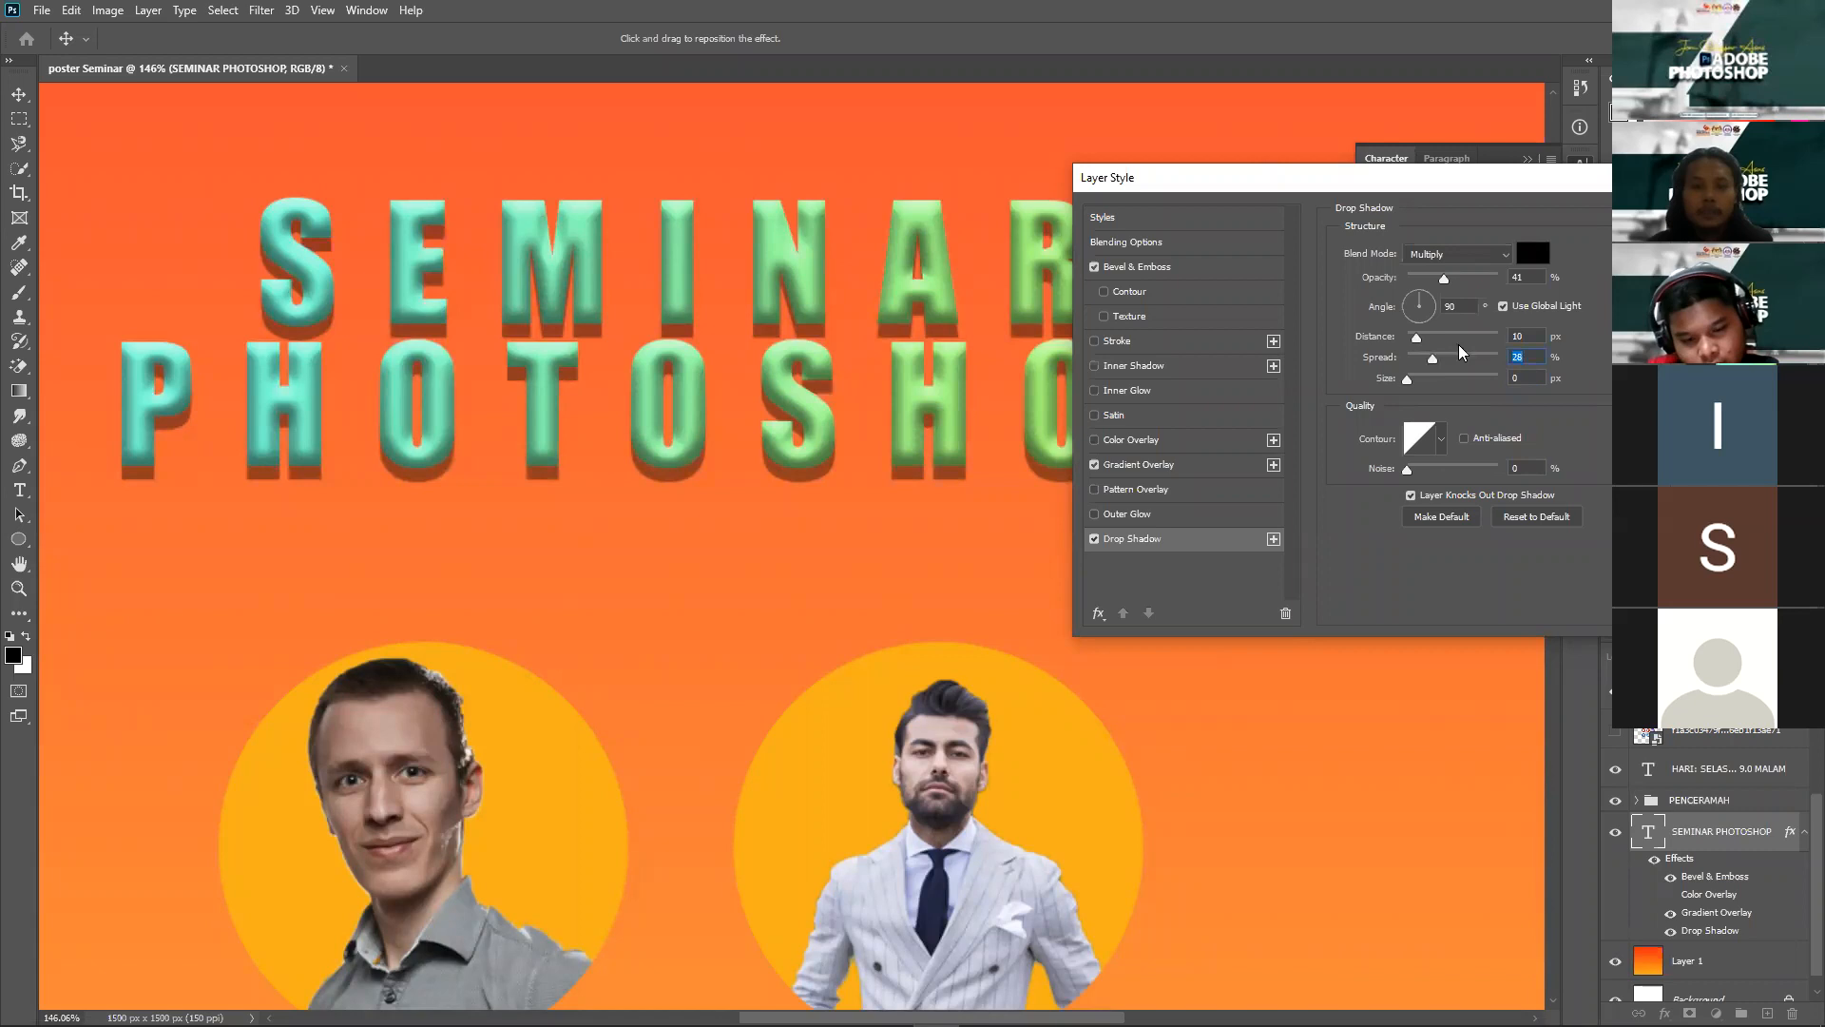
pyautogui.moveTo(1479, 338); pyautogui.dragTo(1411, 383)
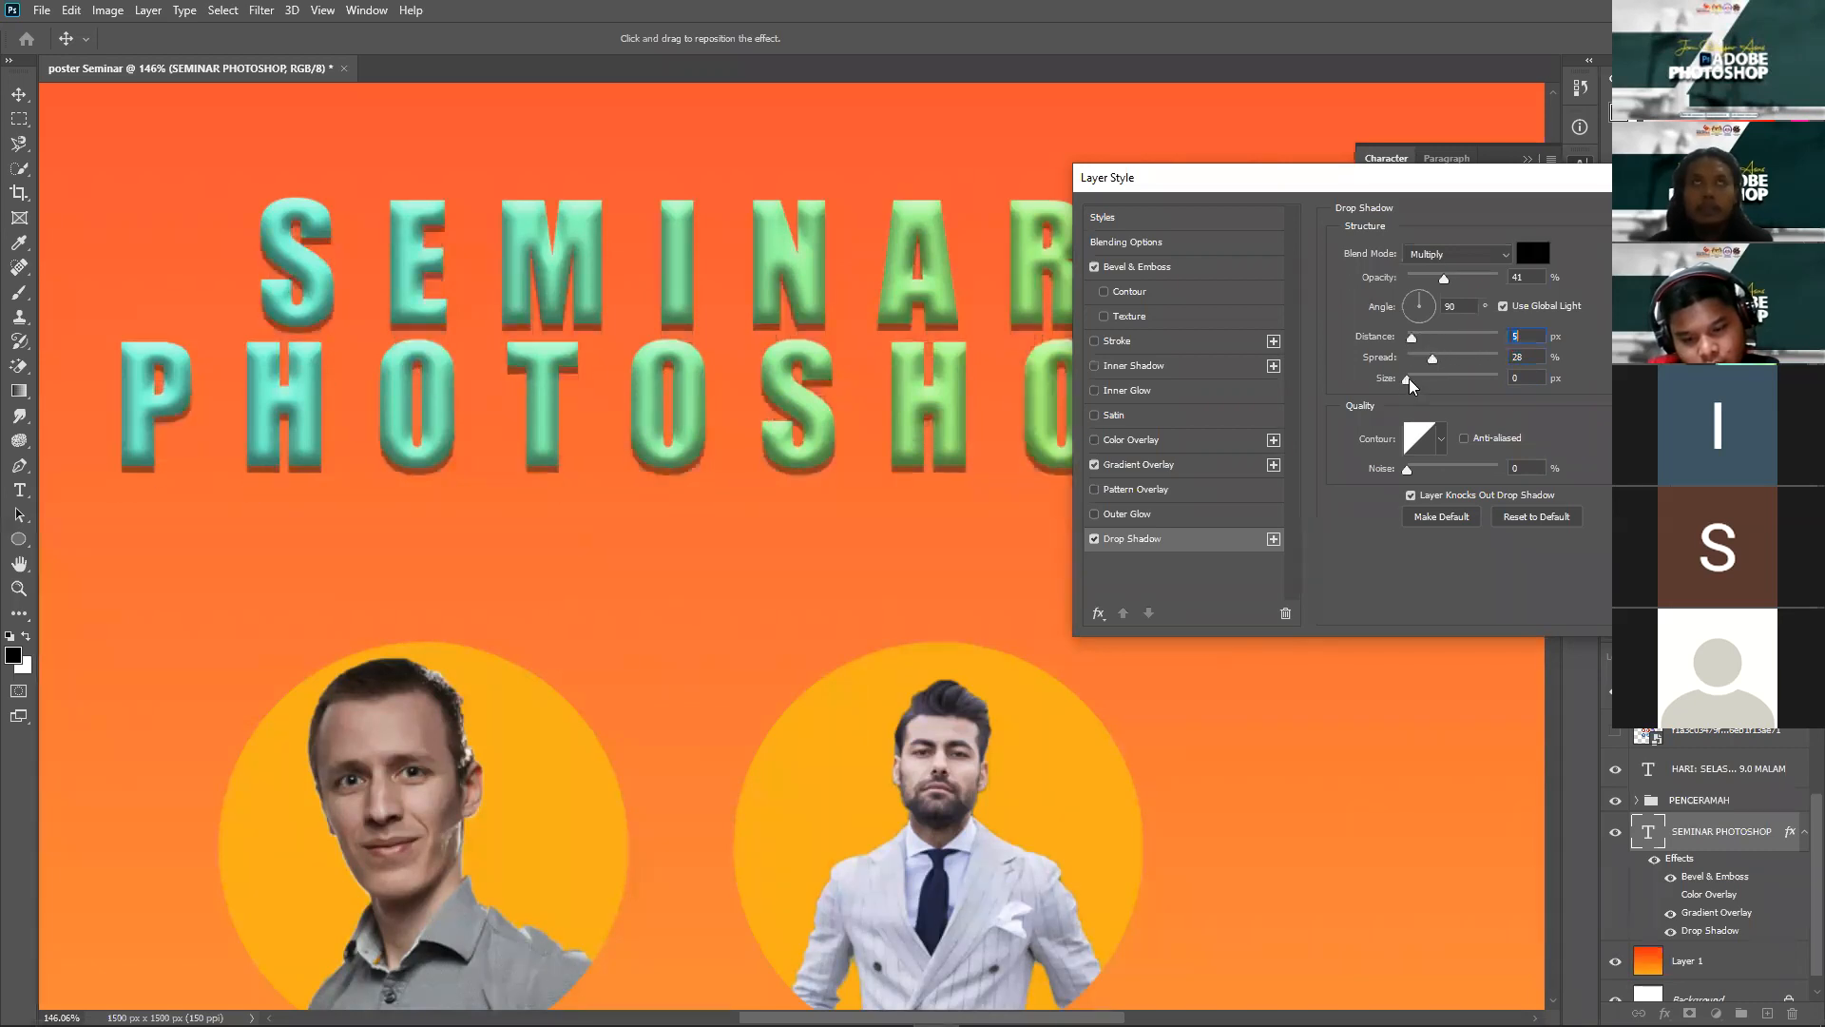
pyautogui.click(1411, 380)
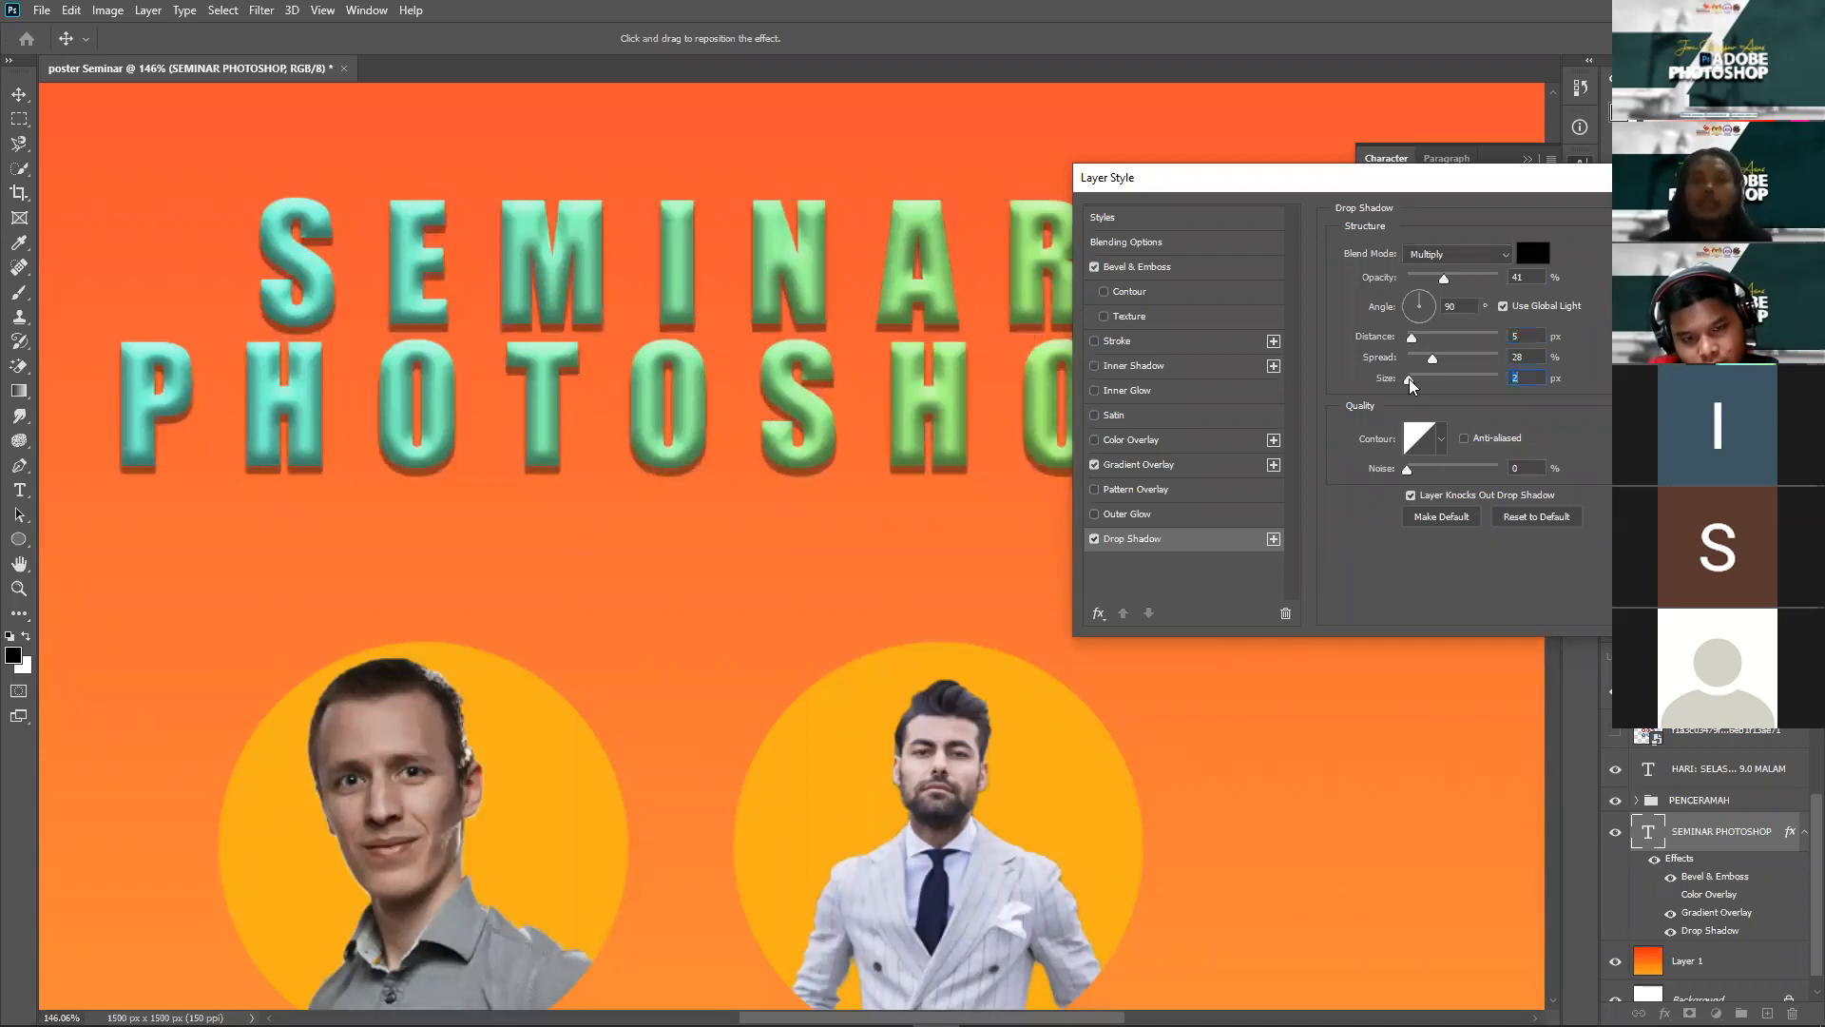
pyautogui.moveTo(1411, 383); pyautogui.dragTo(1423, 390)
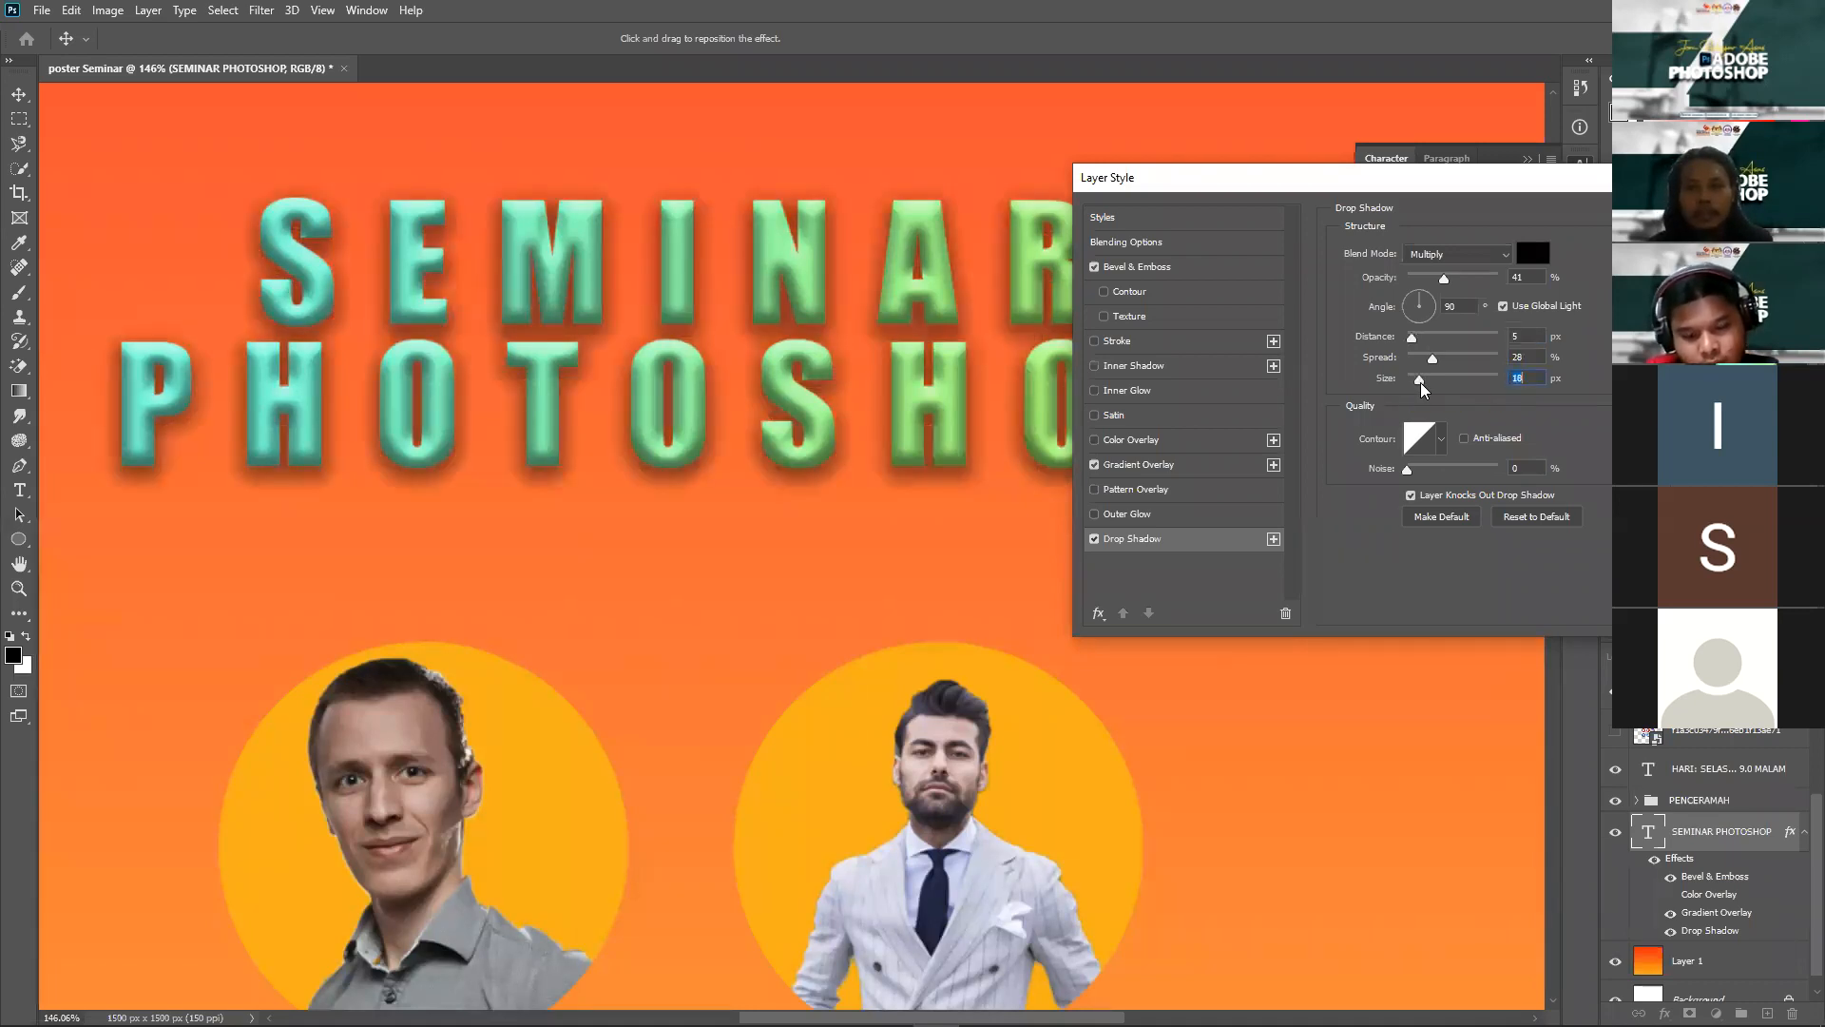
# Step: Compare Screen, Darken, Normal and Dissolve shadow blend modes, settle on Multiply, and apply
pyautogui.click(1485, 258)
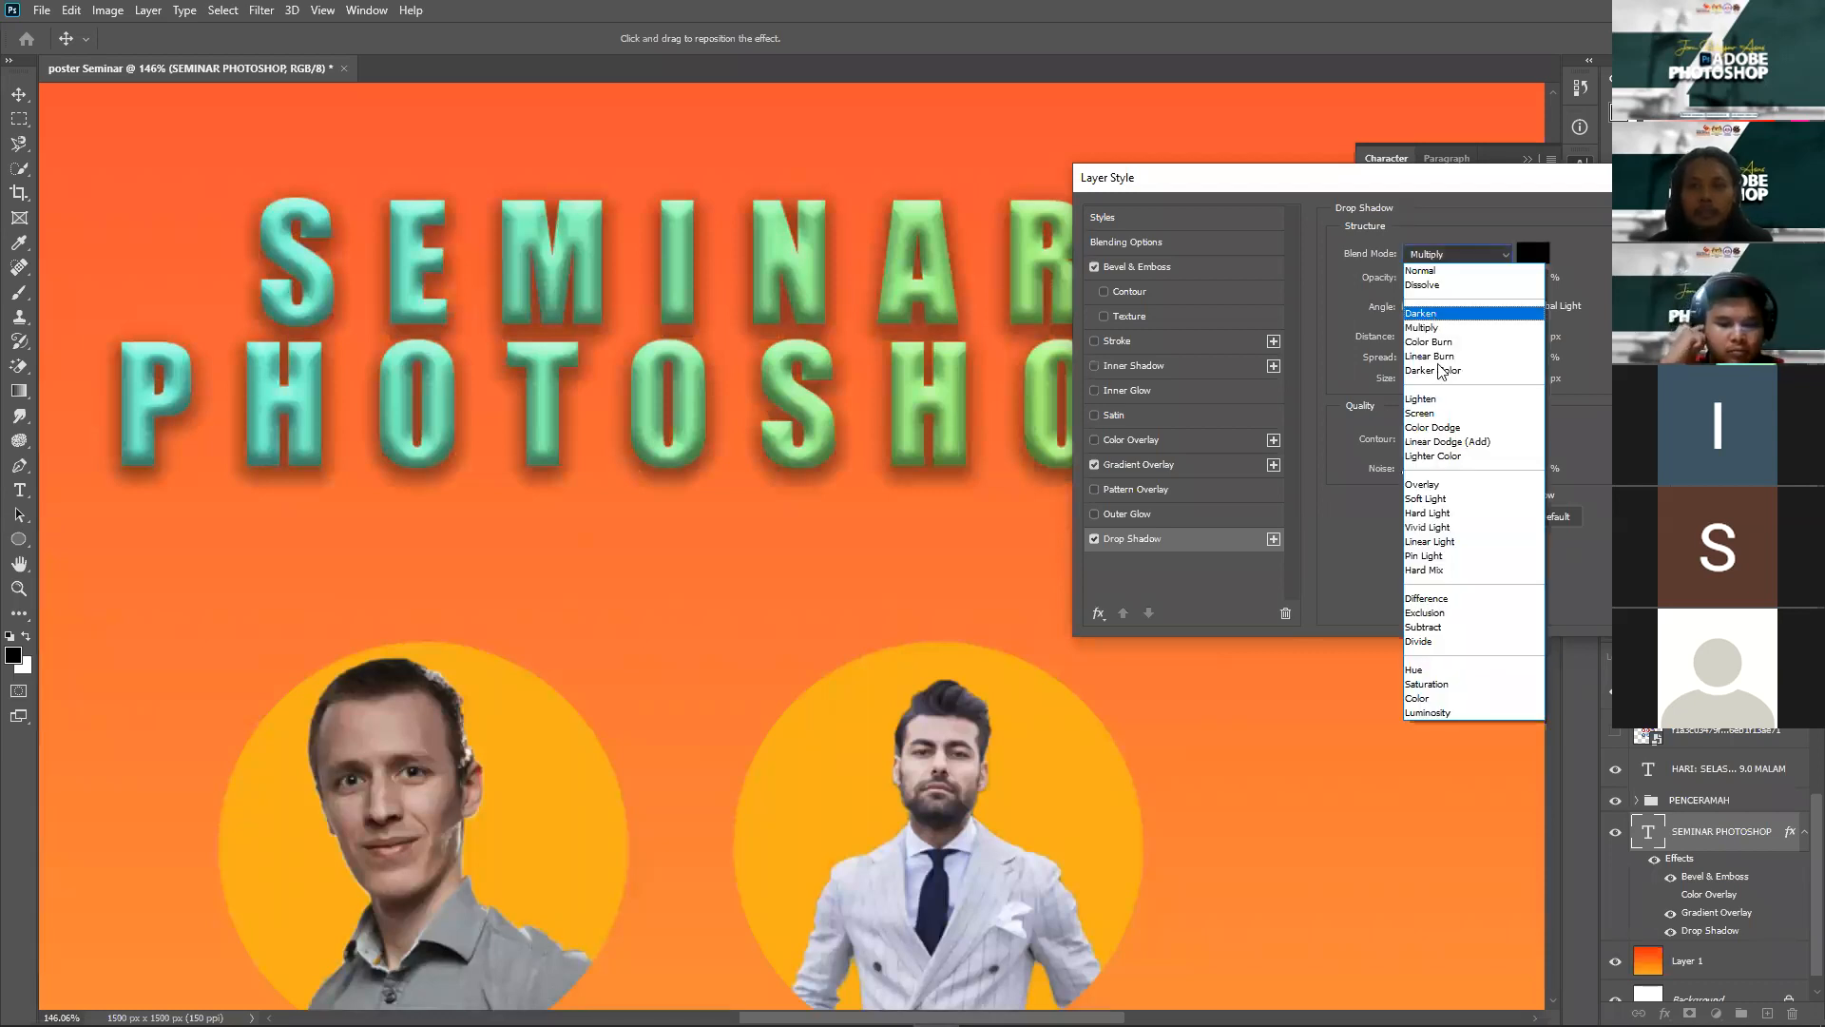
pyautogui.click(1435, 413)
pyautogui.click(1449, 254)
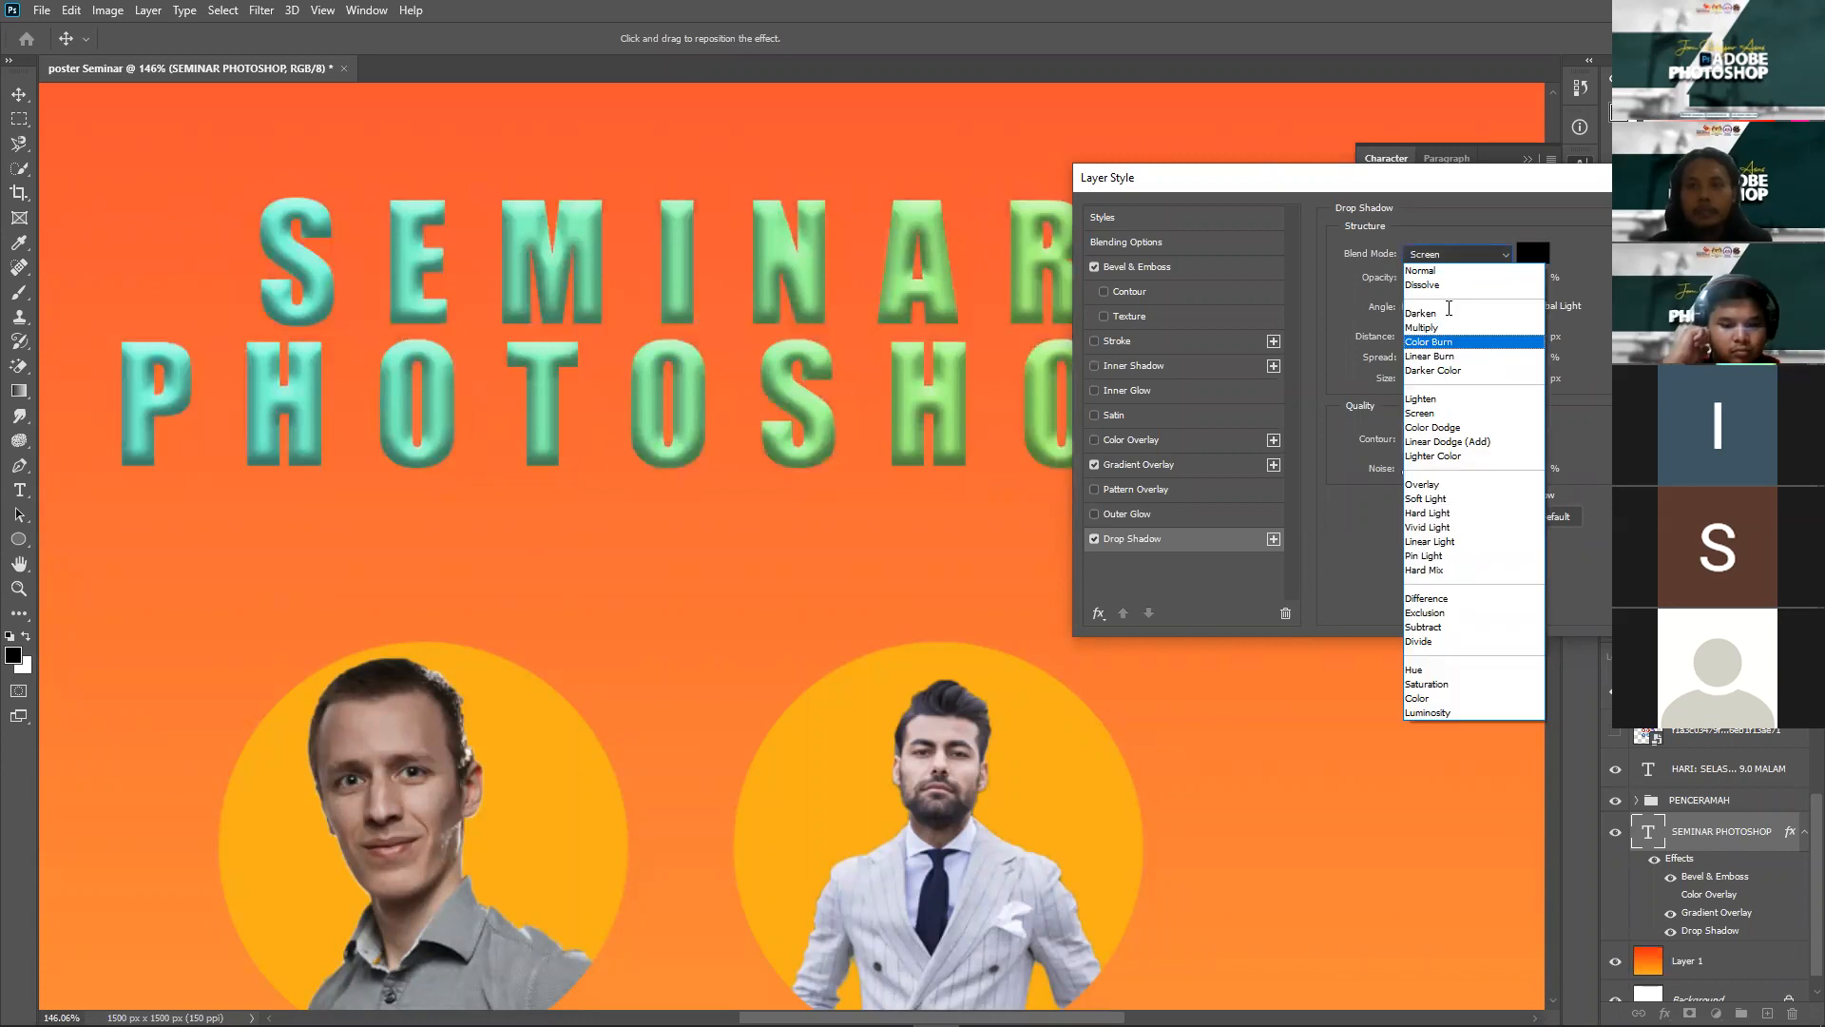
pyautogui.click(1449, 313)
pyautogui.click(1453, 255)
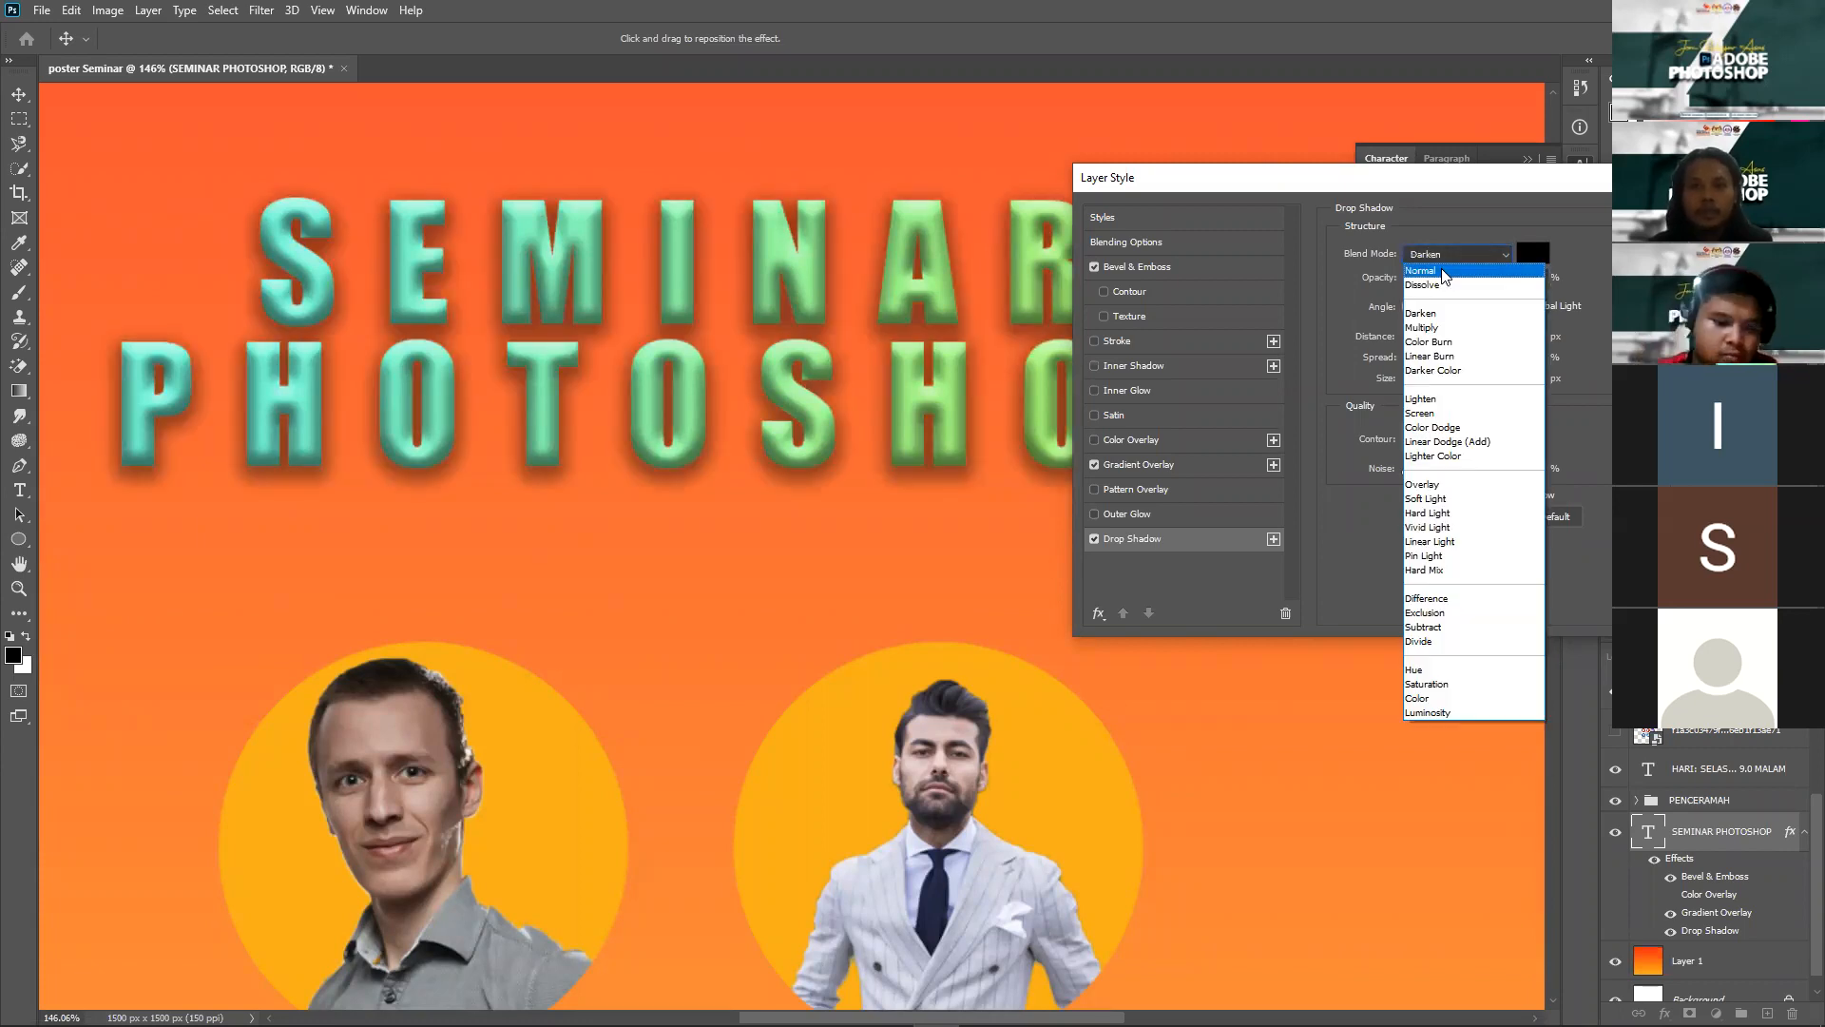
pyautogui.click(1454, 270)
pyautogui.click(1457, 253)
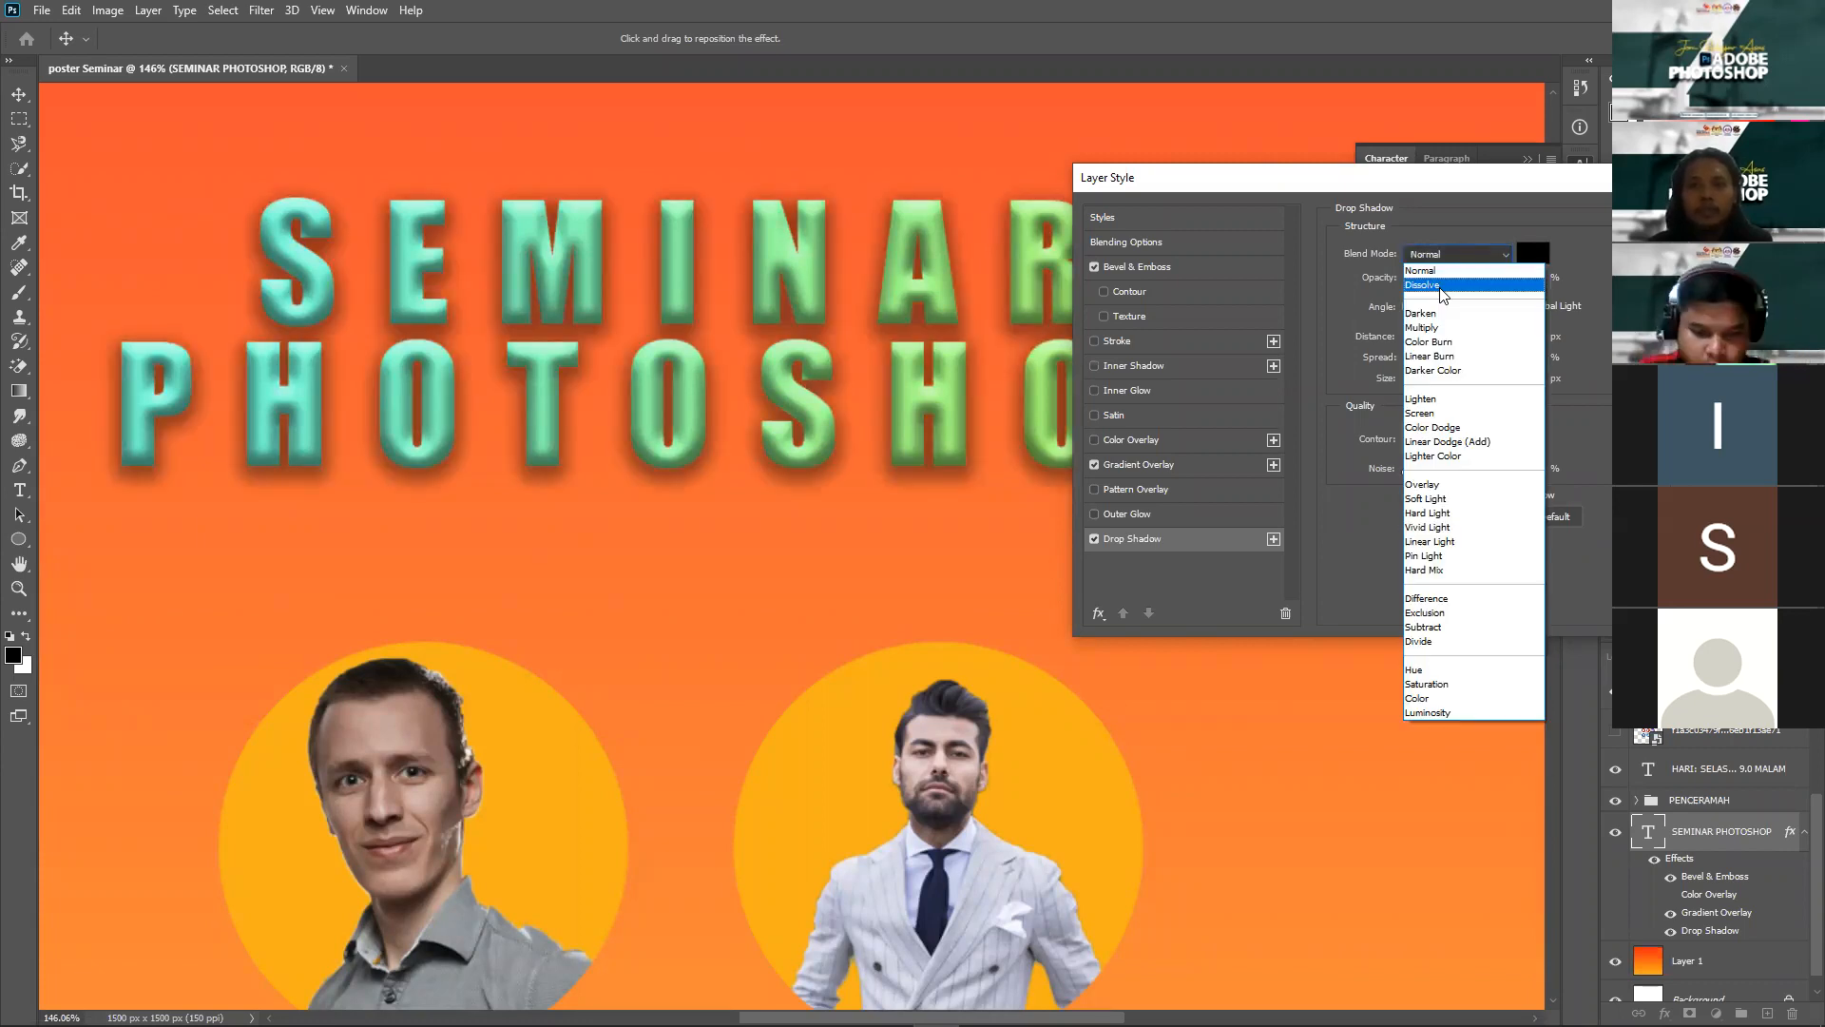
pyautogui.click(1440, 286)
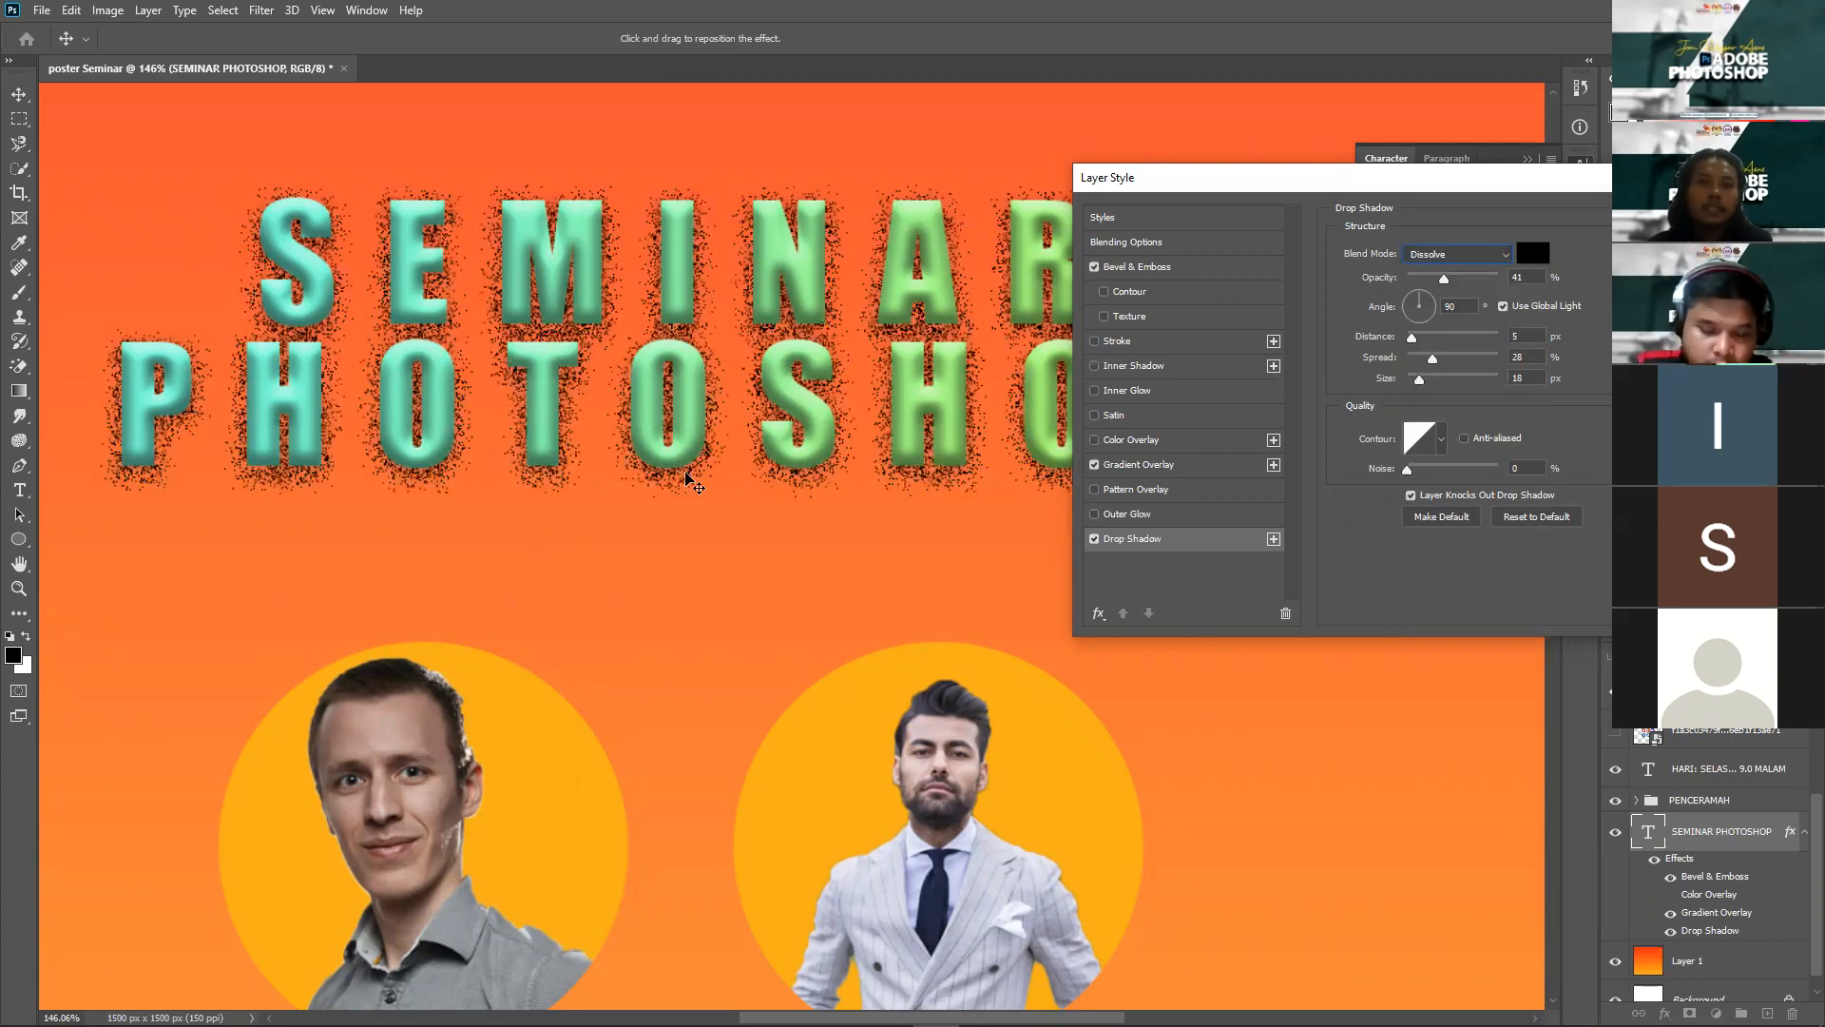
pyautogui.click(1471, 257)
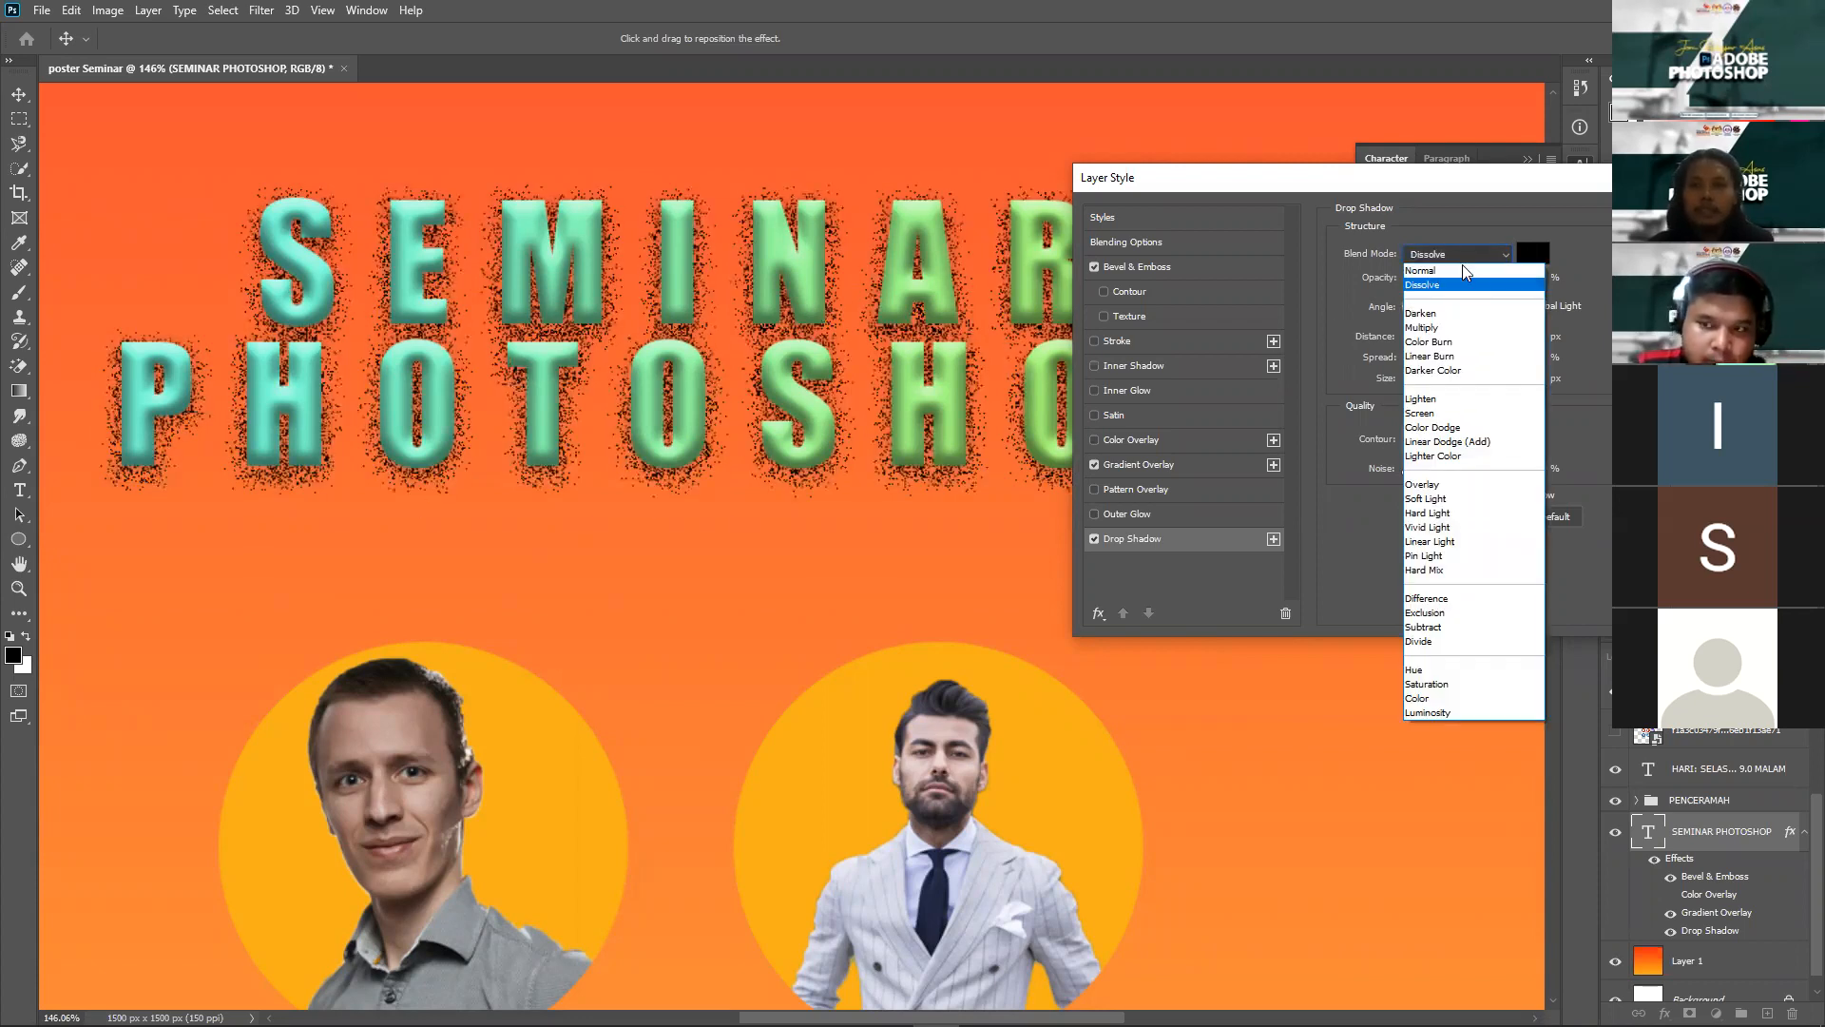
pyautogui.click(1438, 330)
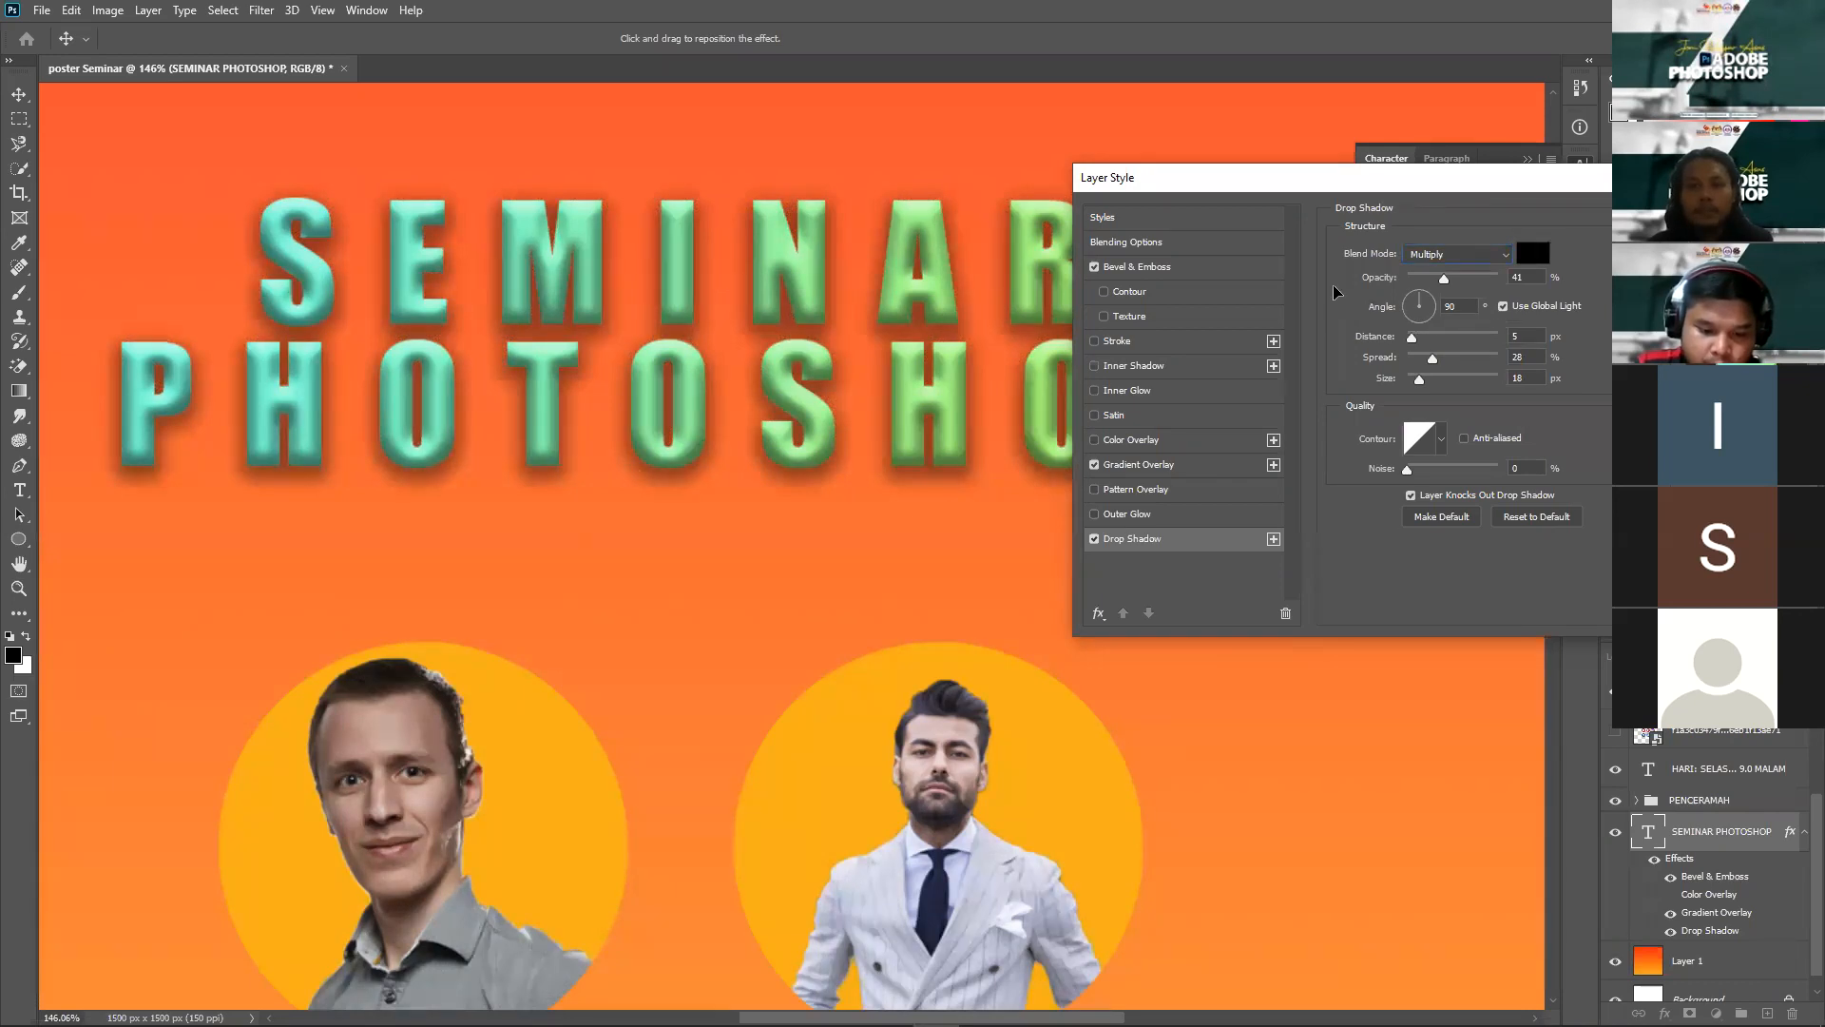
pyautogui.press('Return')
# Step: Deselect the title and select the right speaker's photo layer (Layer 3), adding no adjustment layer
pyautogui.scroll(-5, 993, 407)
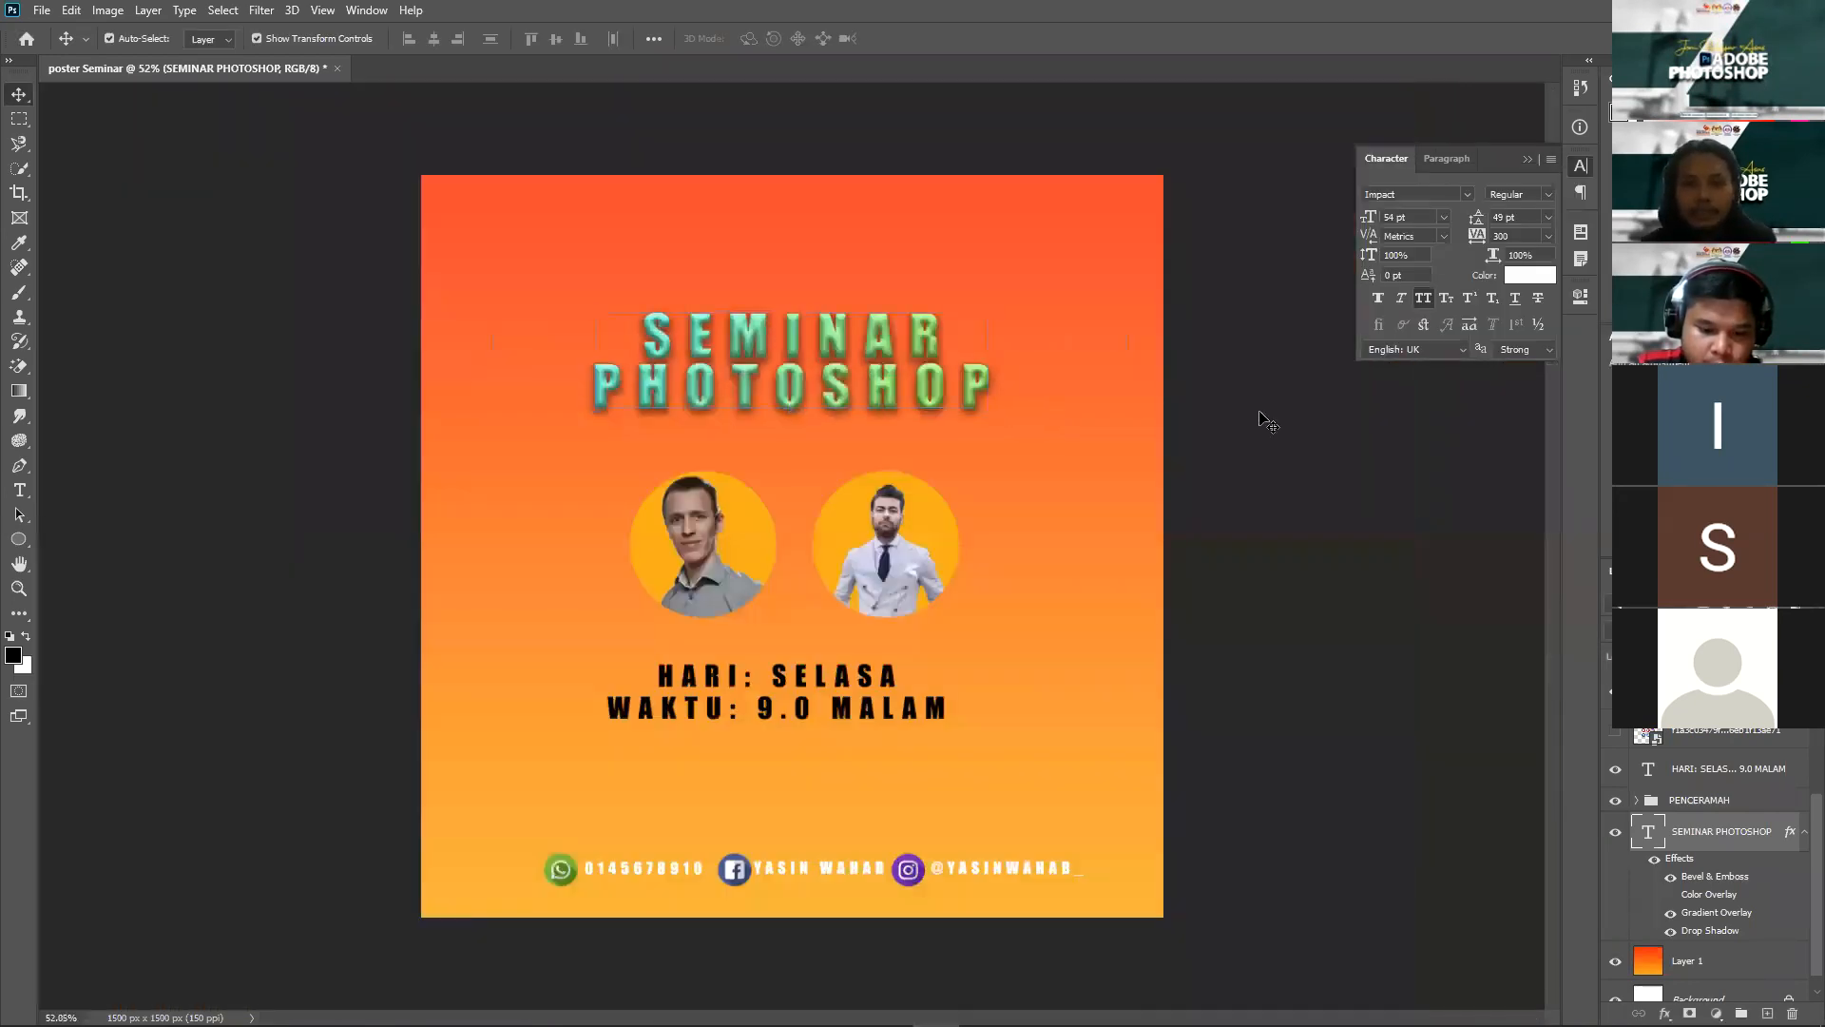
pyautogui.click(1261, 419)
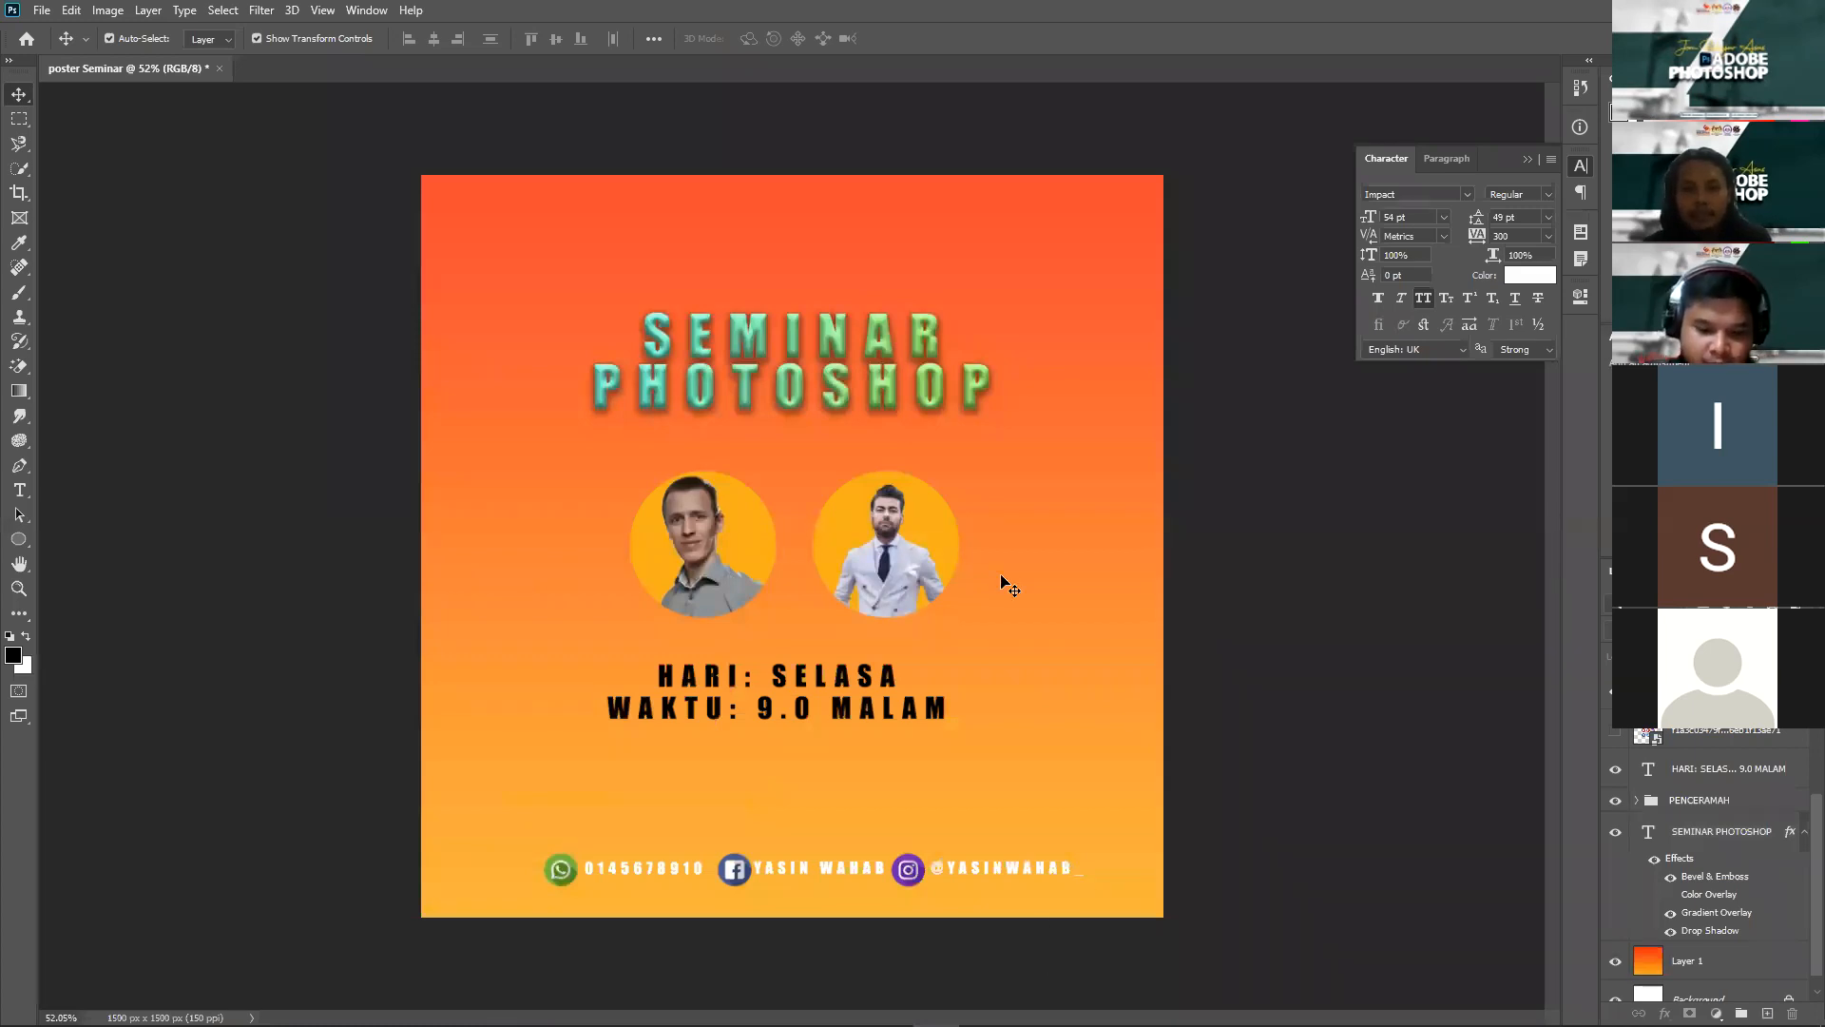
pyautogui.click(901, 569)
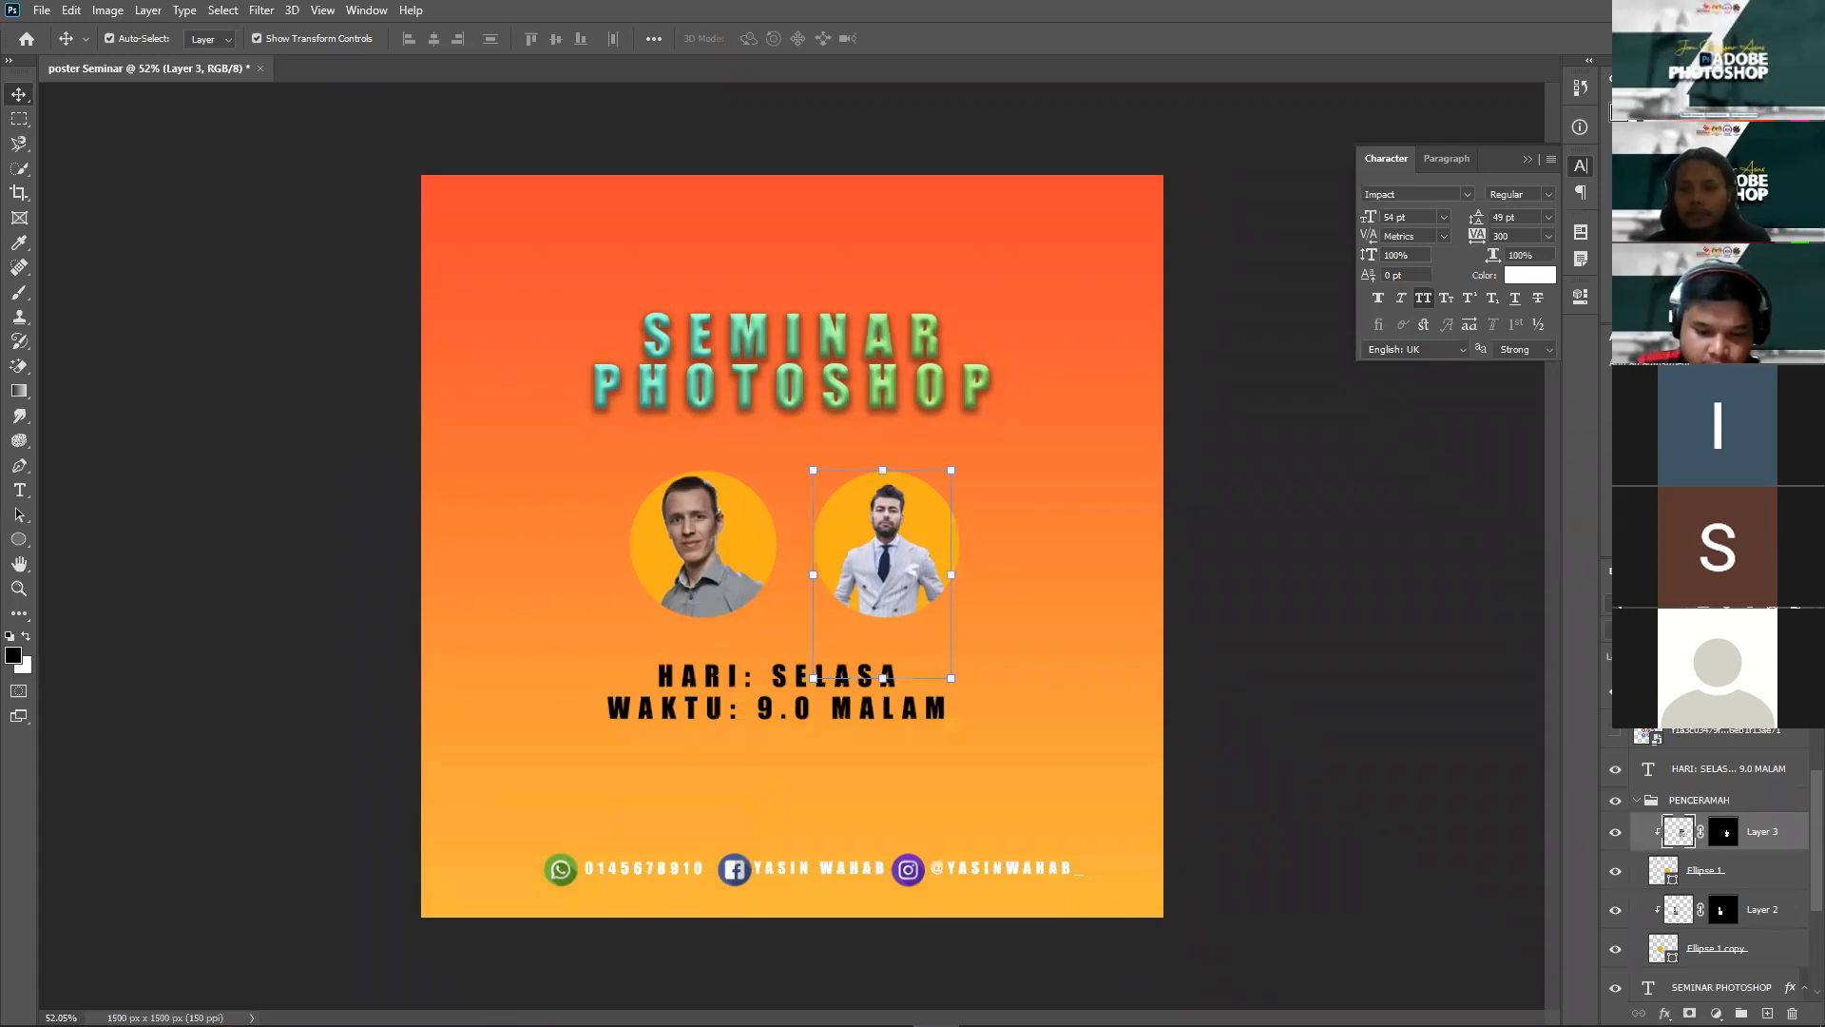
pyautogui.click(1716, 1014)
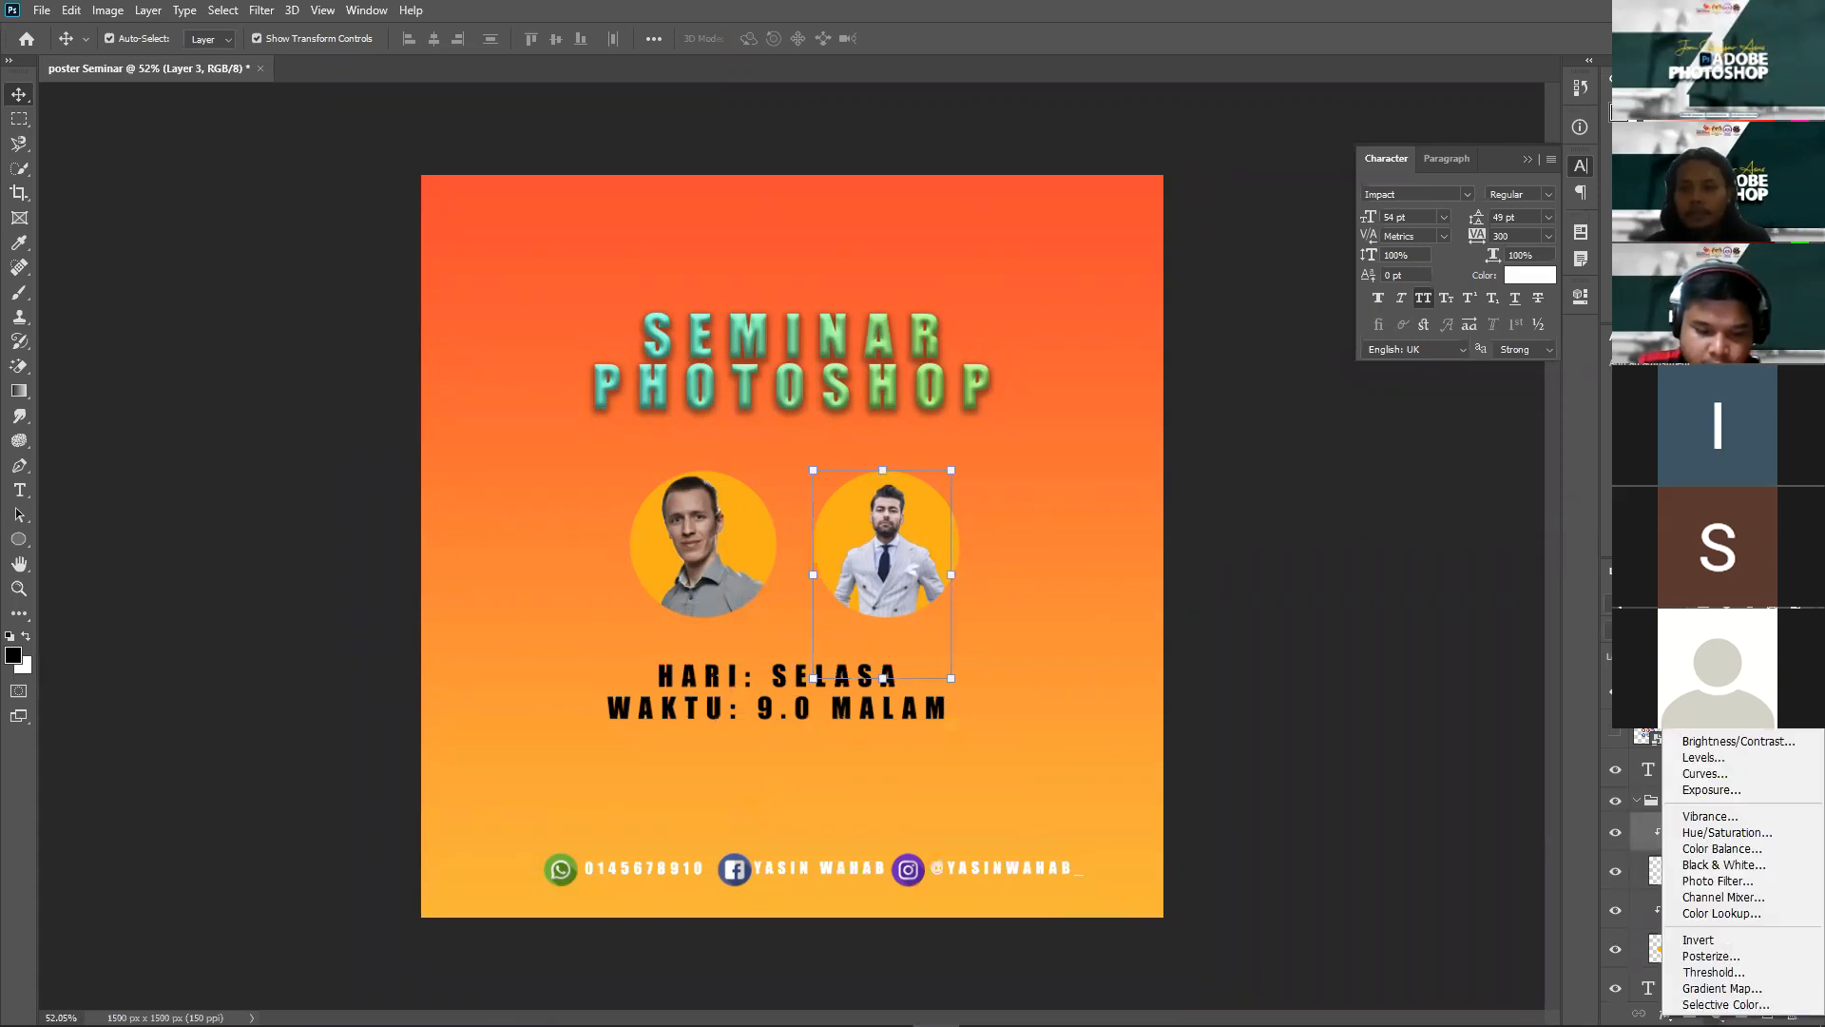
pyautogui.click(1399, 740)
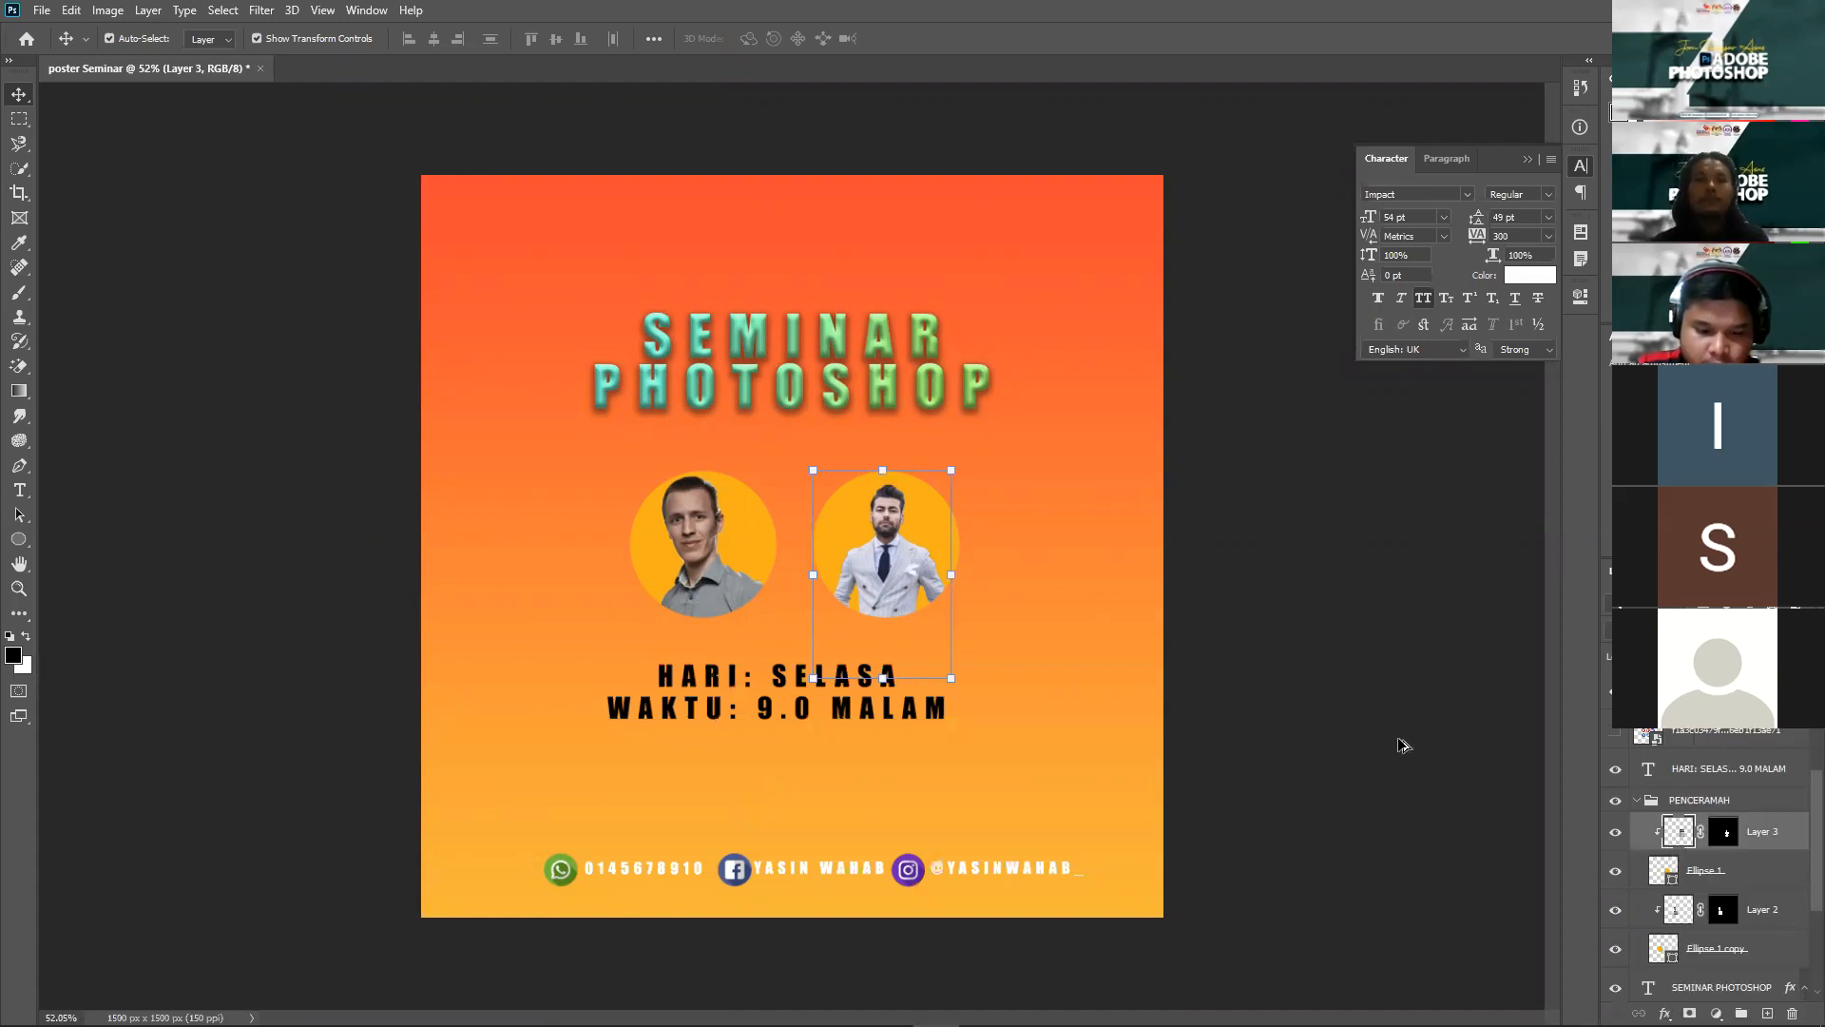
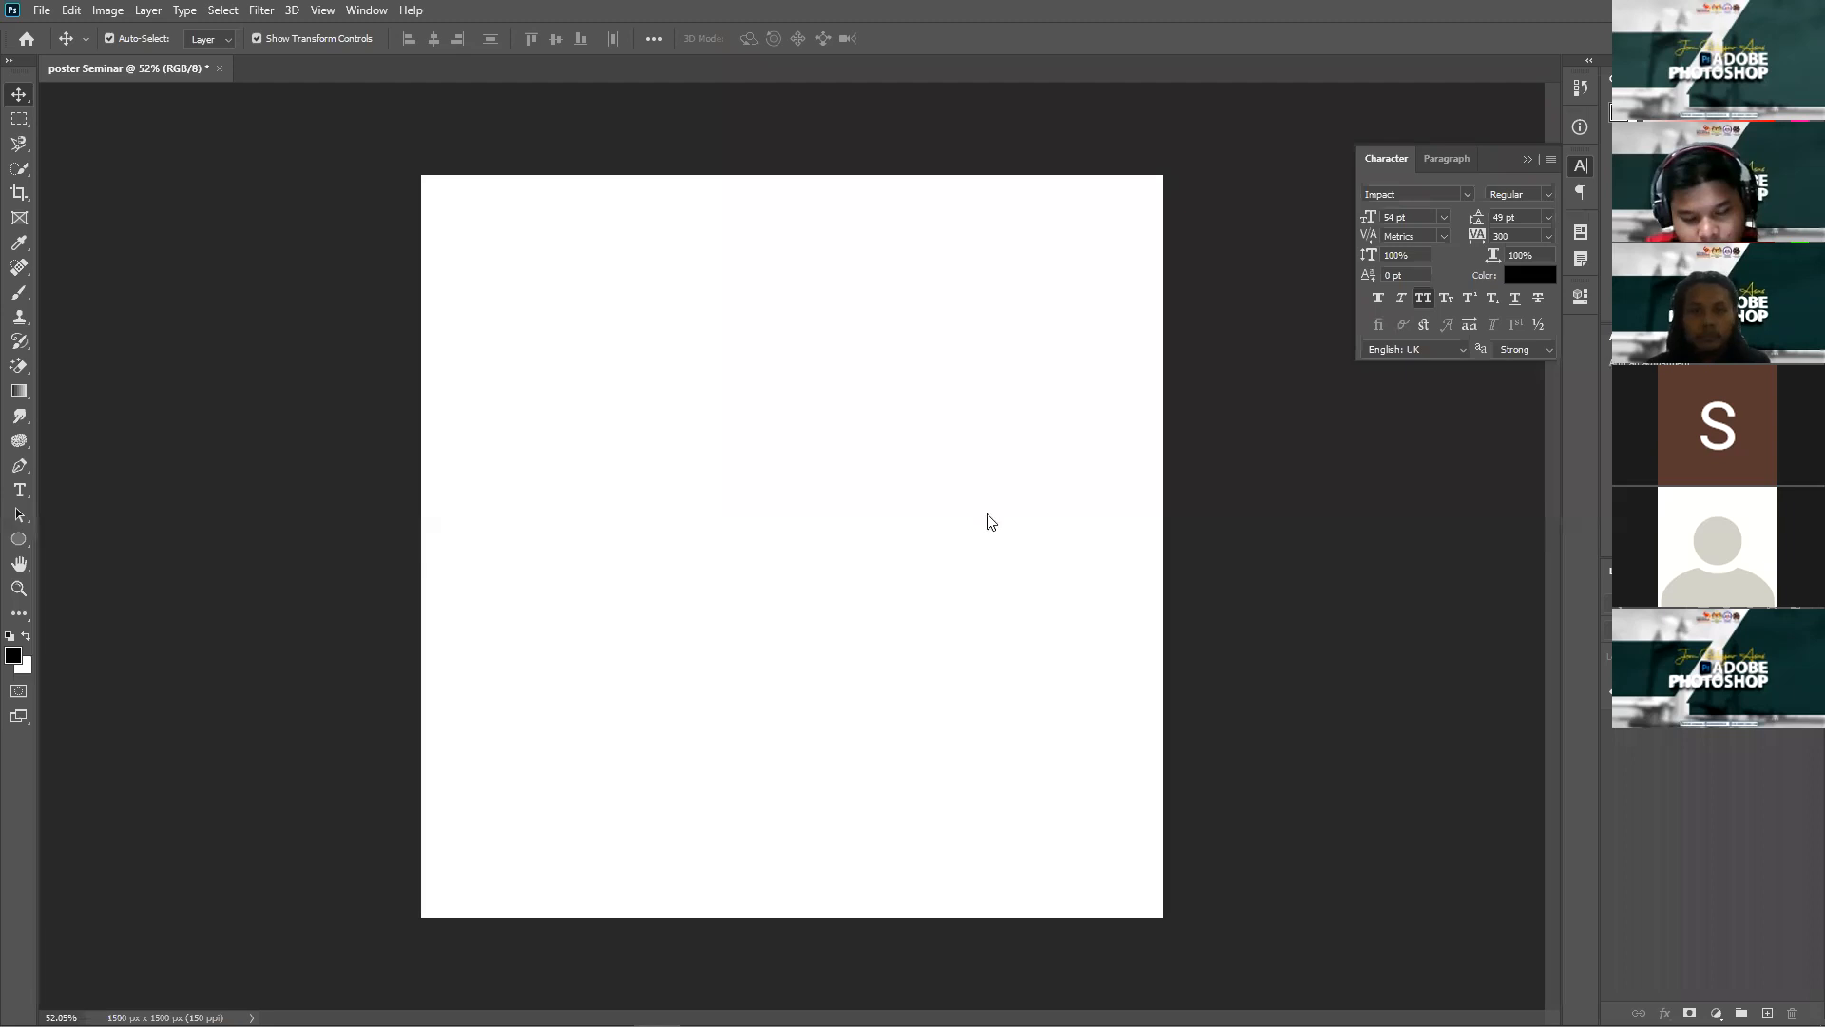
# Step: Paste the bridge photo as Layer 1 and scale it to about 121% to fill the poster
pyautogui.hotkey('ctrl', 'v')
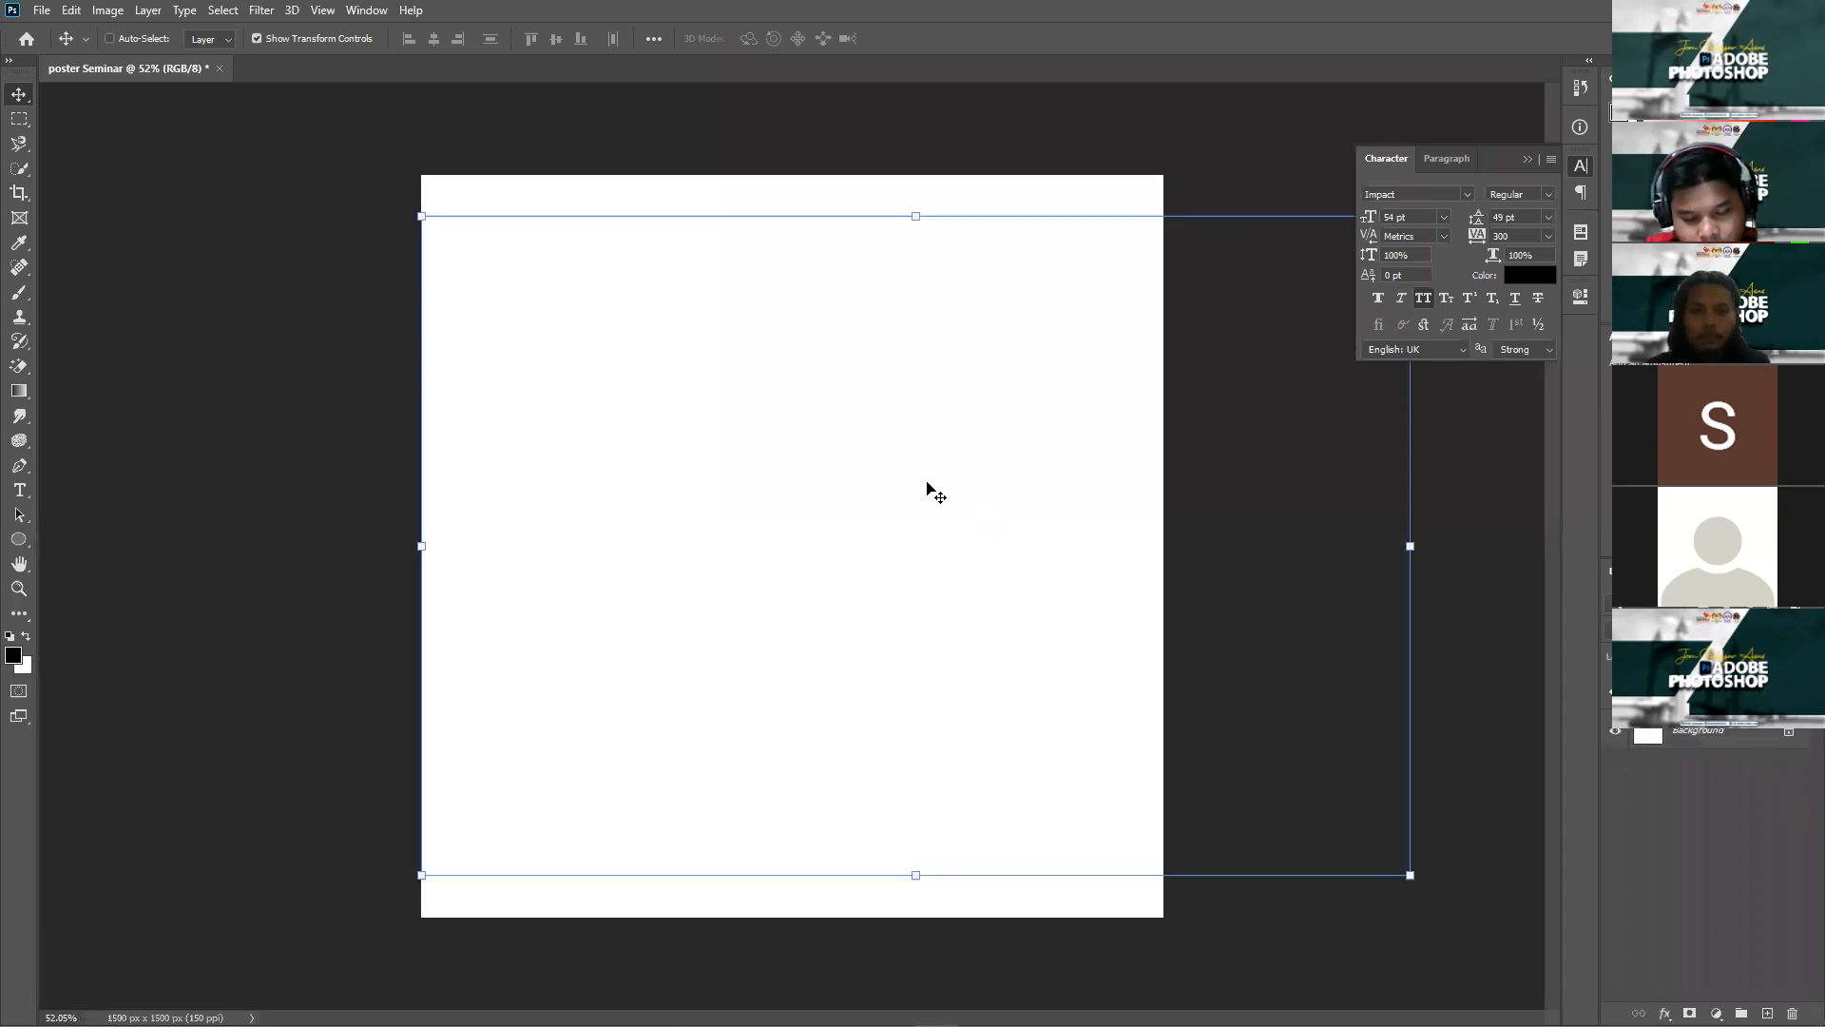
pyautogui.scroll(-2, 1046, 400)
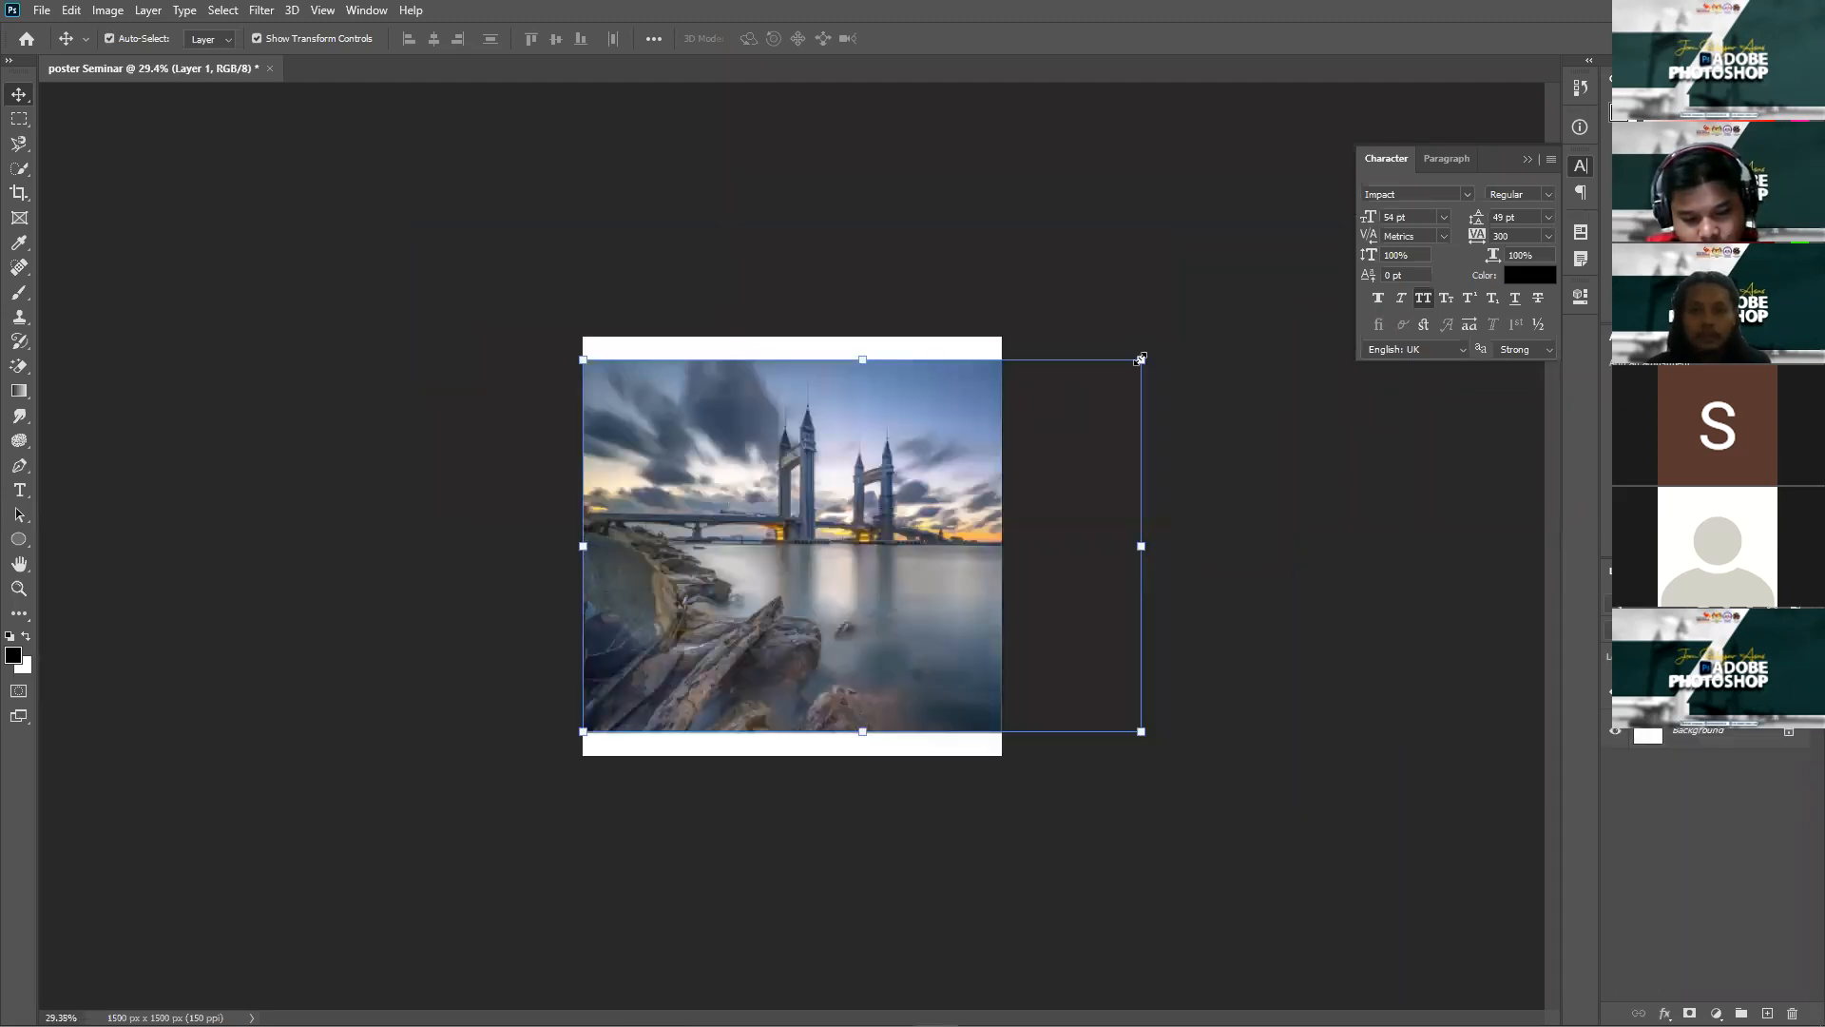
pyautogui.moveTo(1175, 313); pyautogui.dragTo(1198, 302)
pyautogui.press('Return')
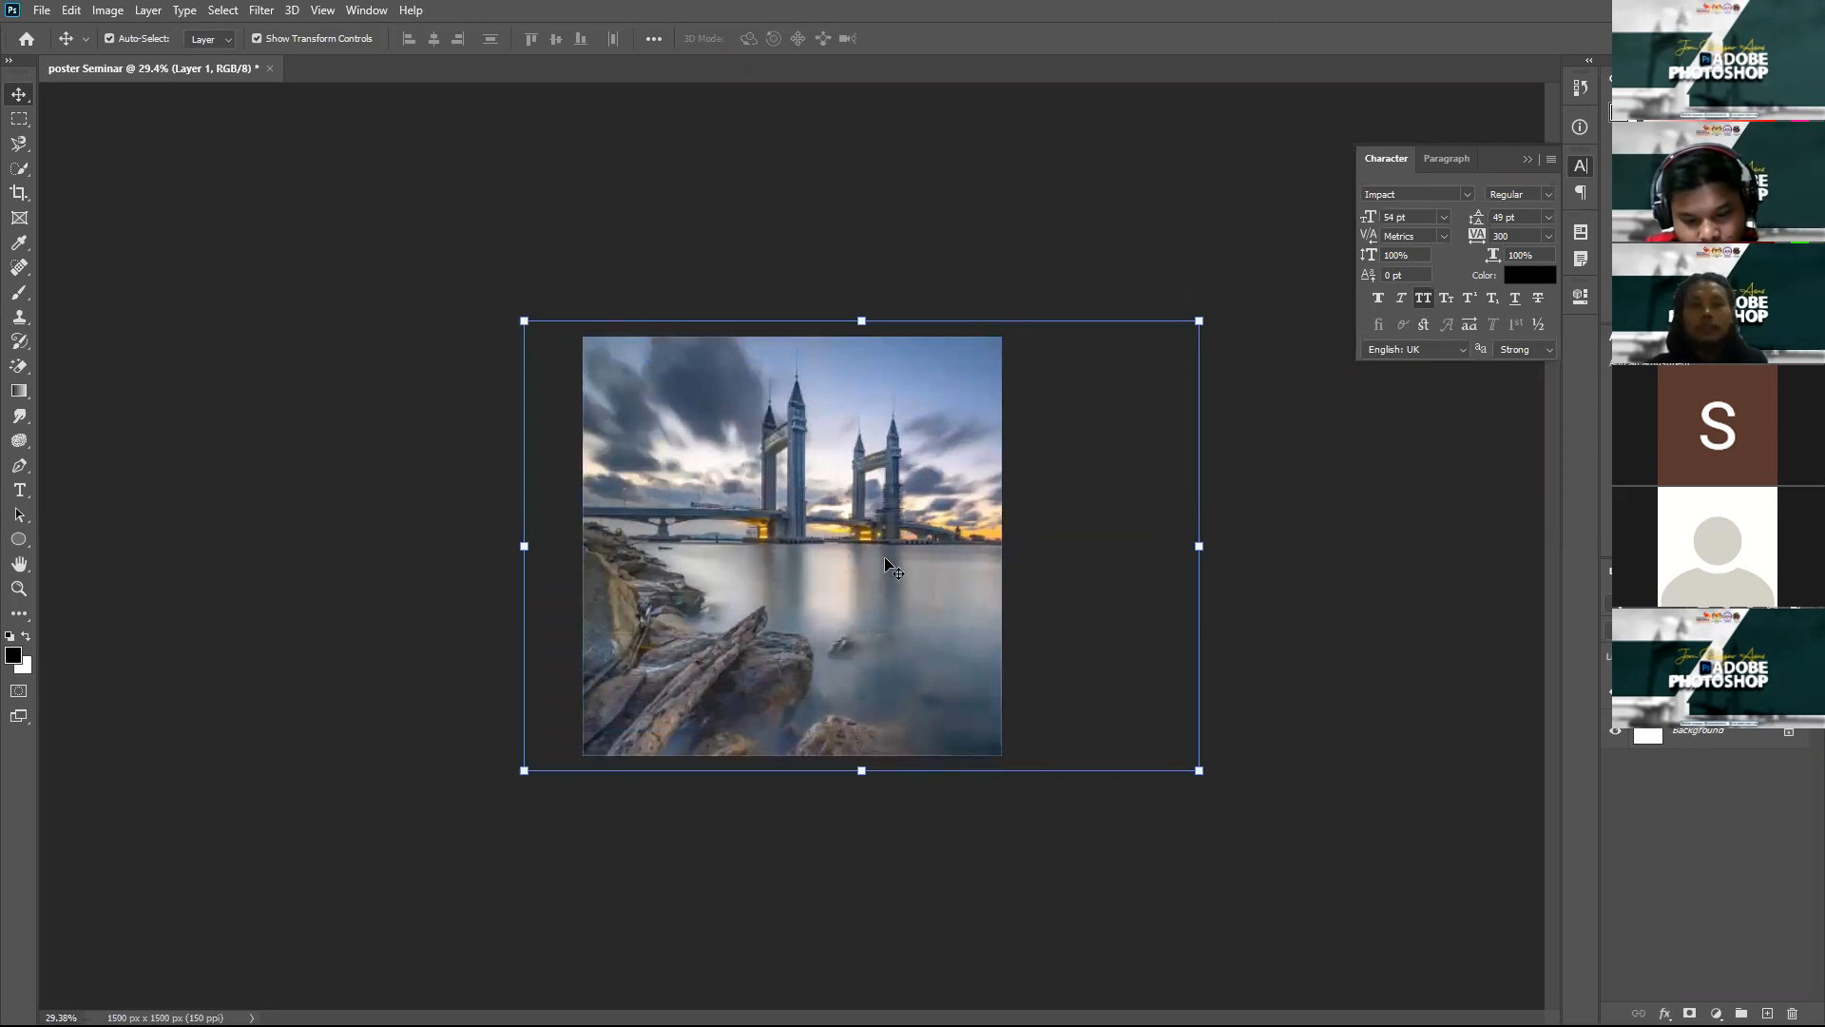
pyautogui.click(1340, 529)
pyautogui.click(820, 574)
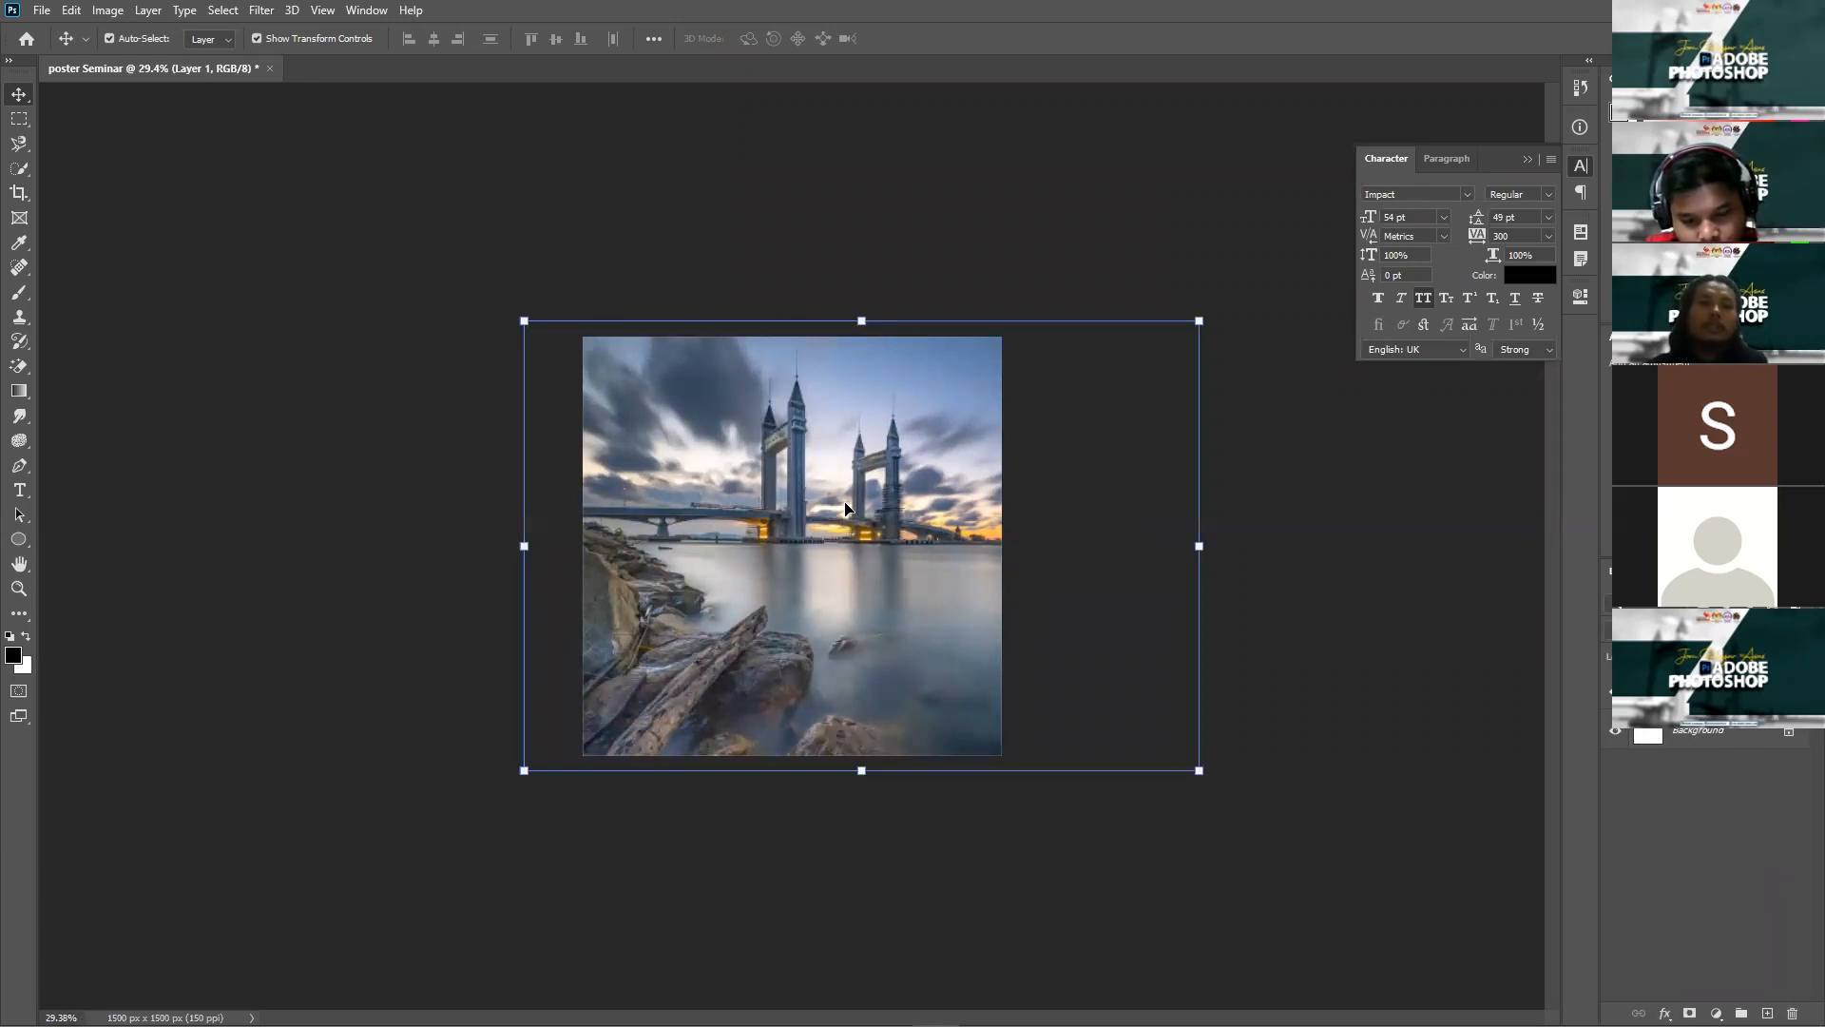
pyautogui.click(101, 11)
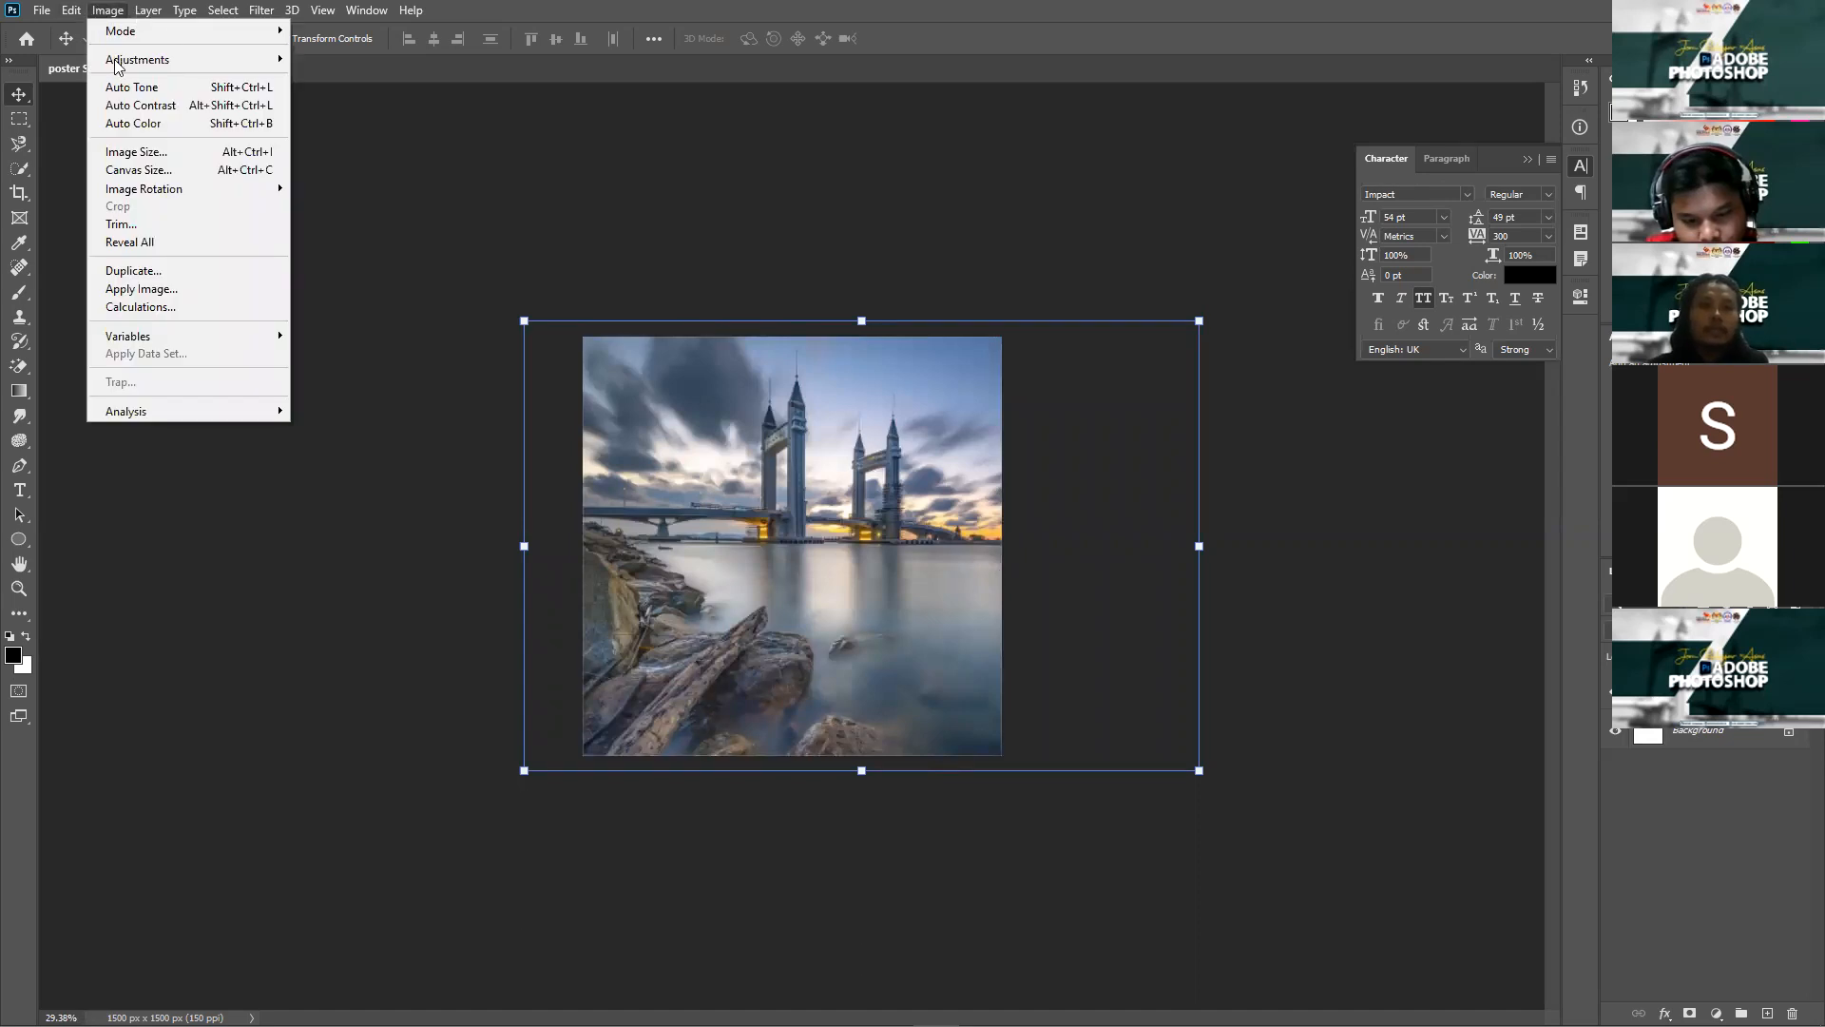
# Step: Desaturate the bridge photo to greyscale with Hue/Saturation at -100 saturation
pyautogui.moveTo(116, 62)
pyautogui.click(1462, 697)
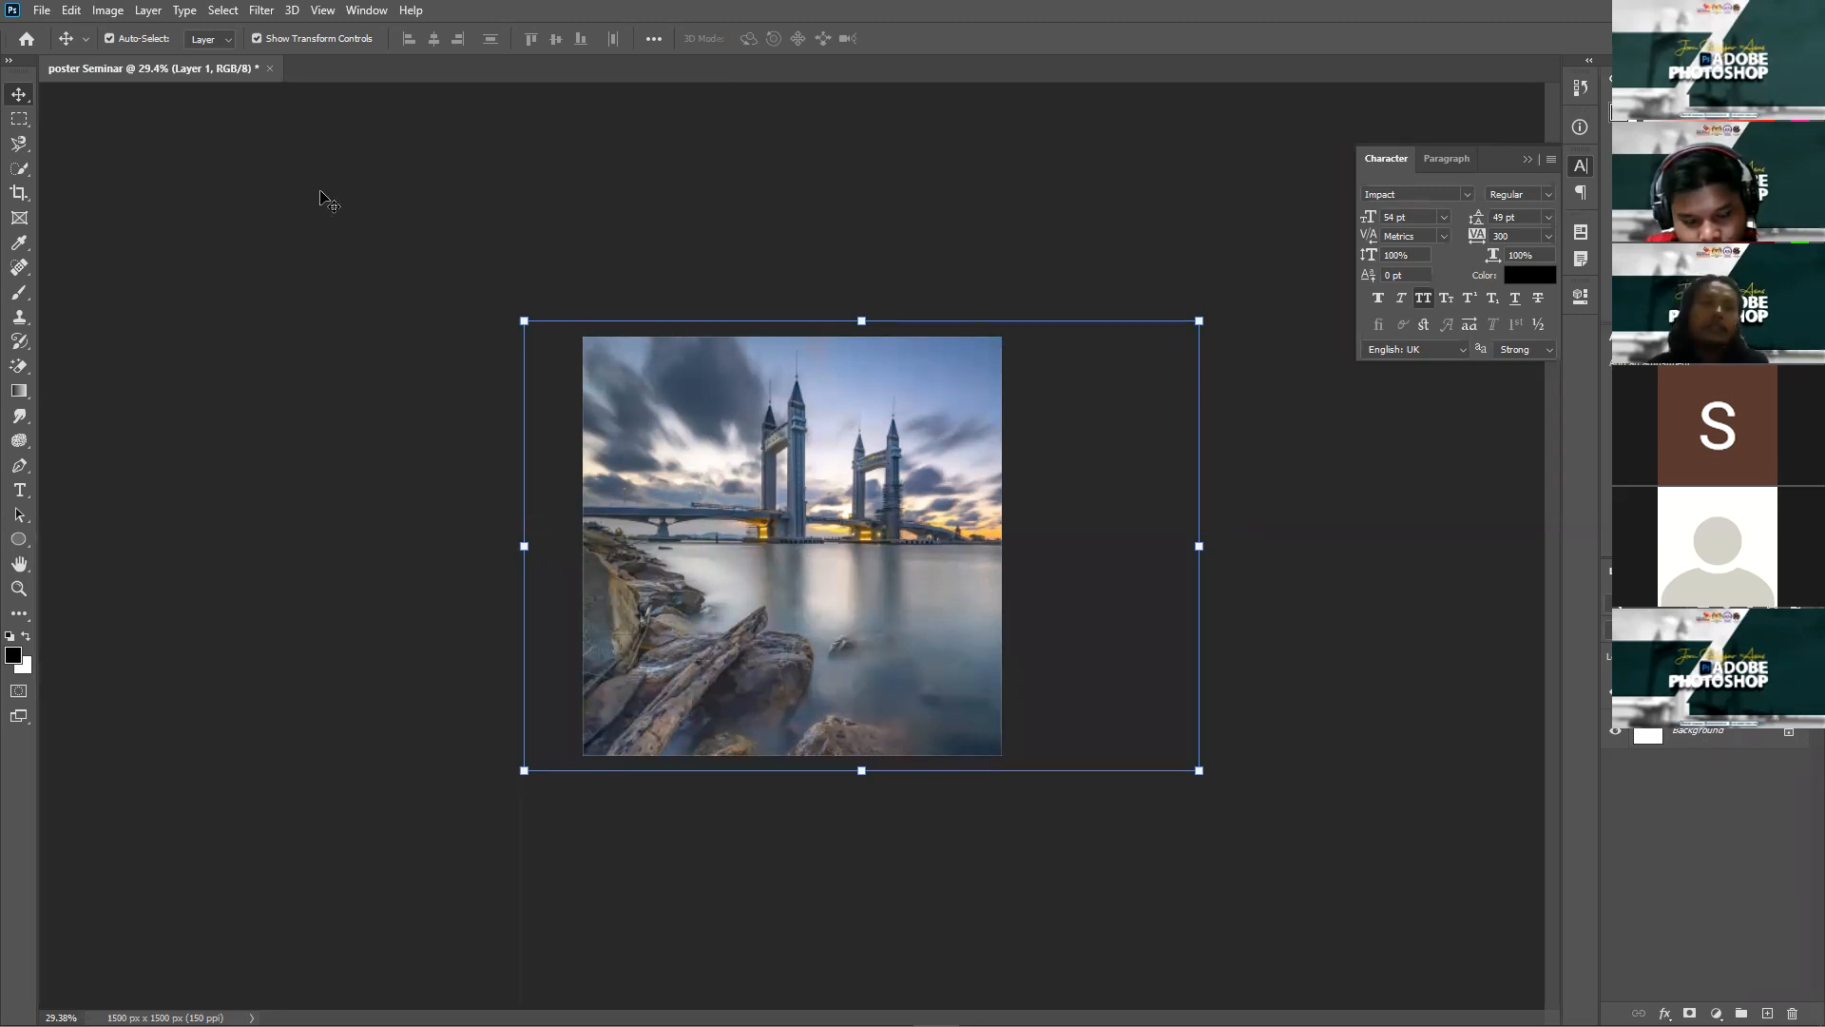
pyautogui.click(108, 10)
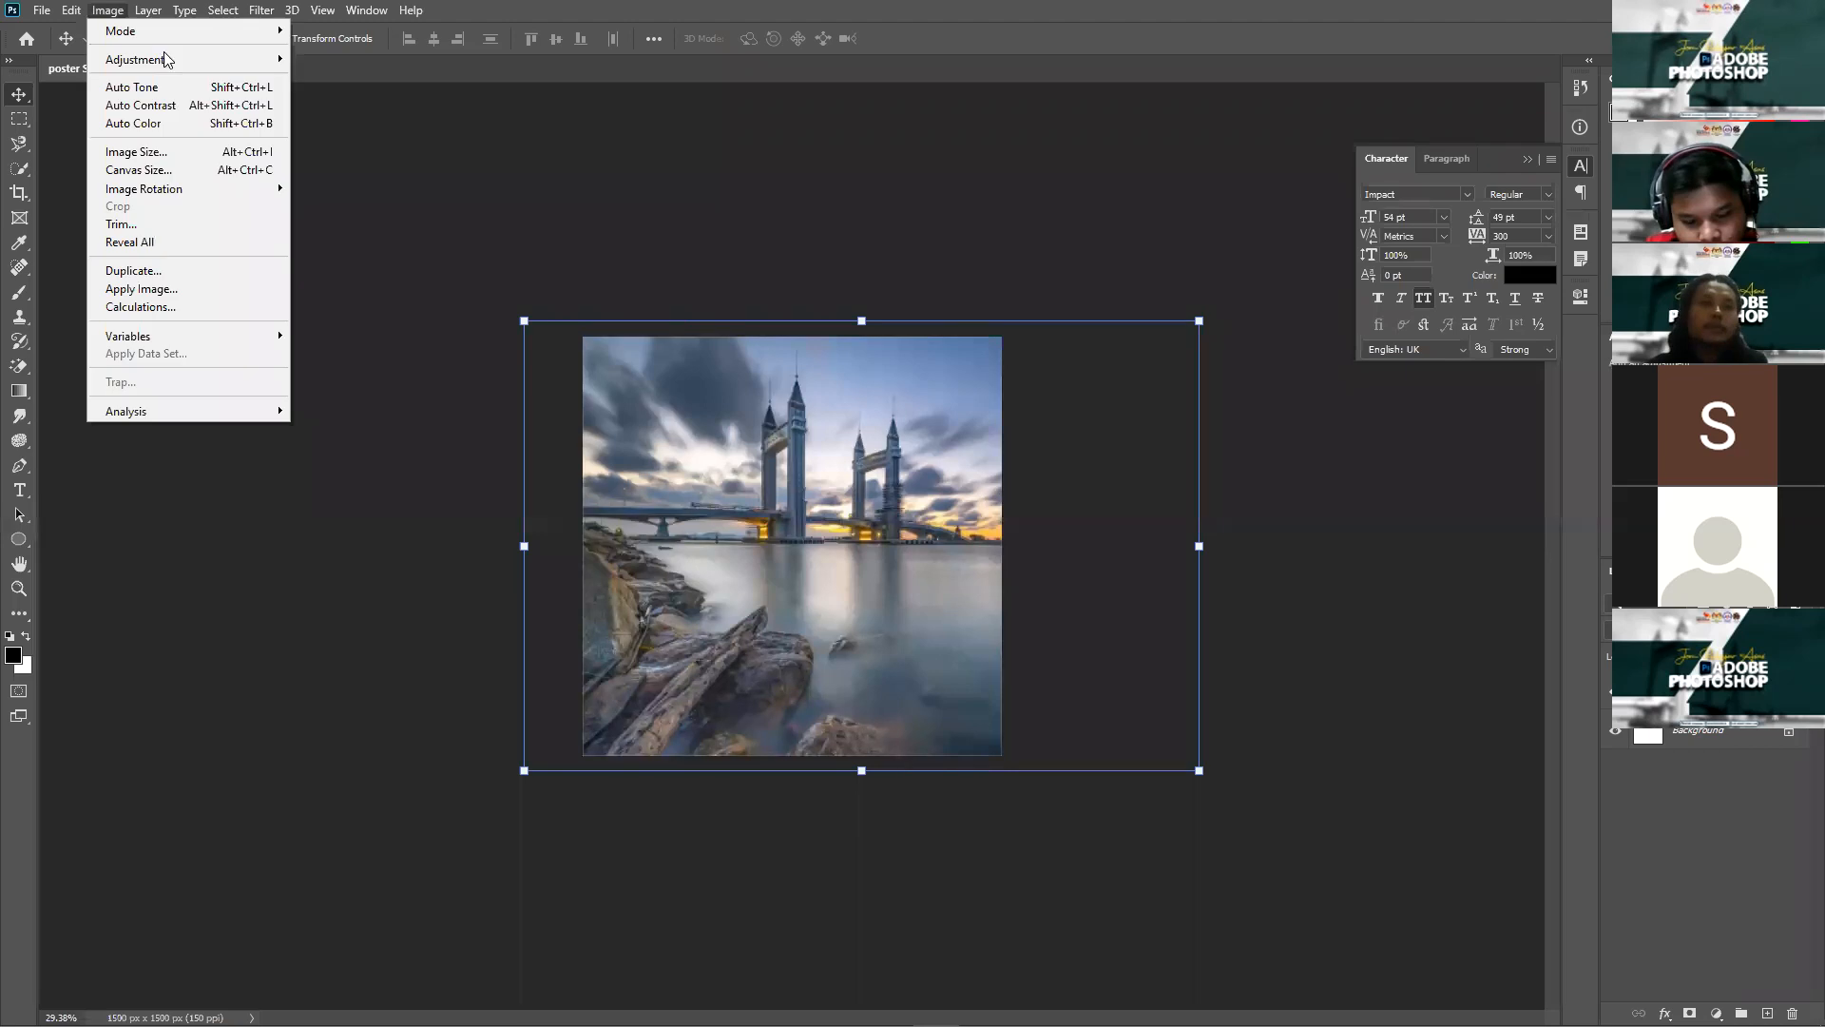
pyautogui.moveTo(113, 59)
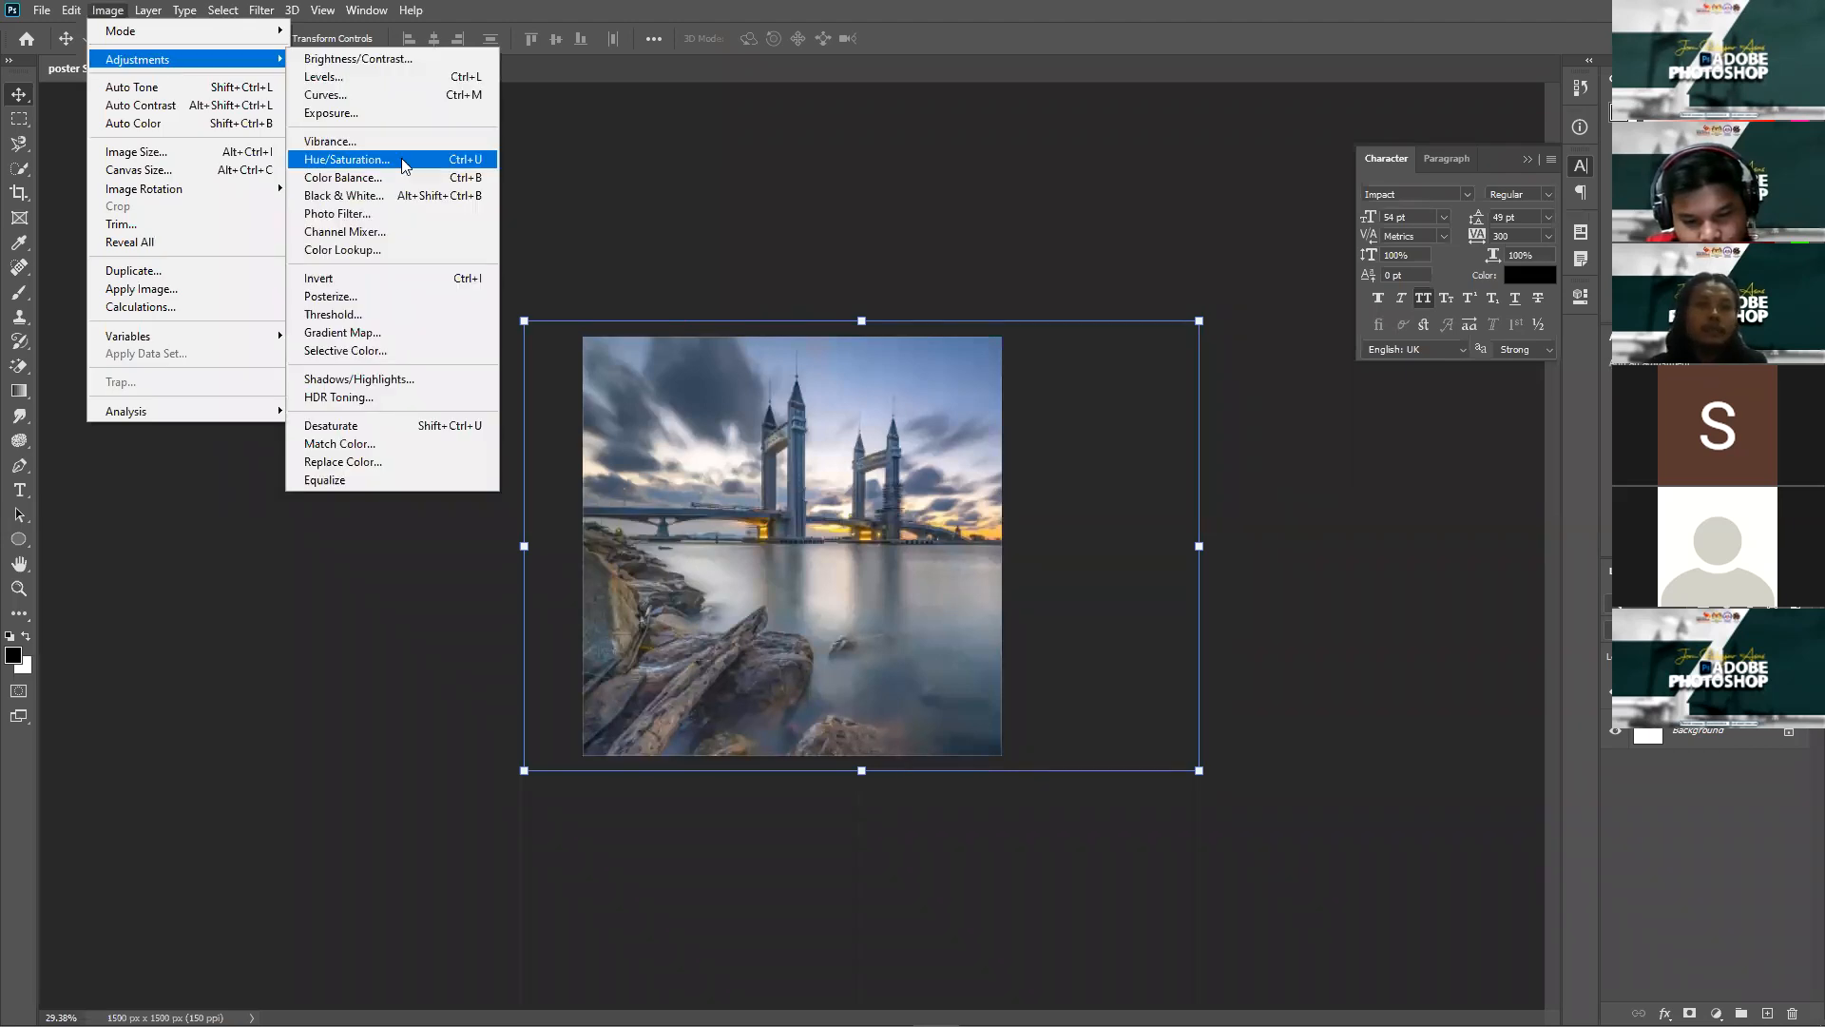
pyautogui.click(385, 160)
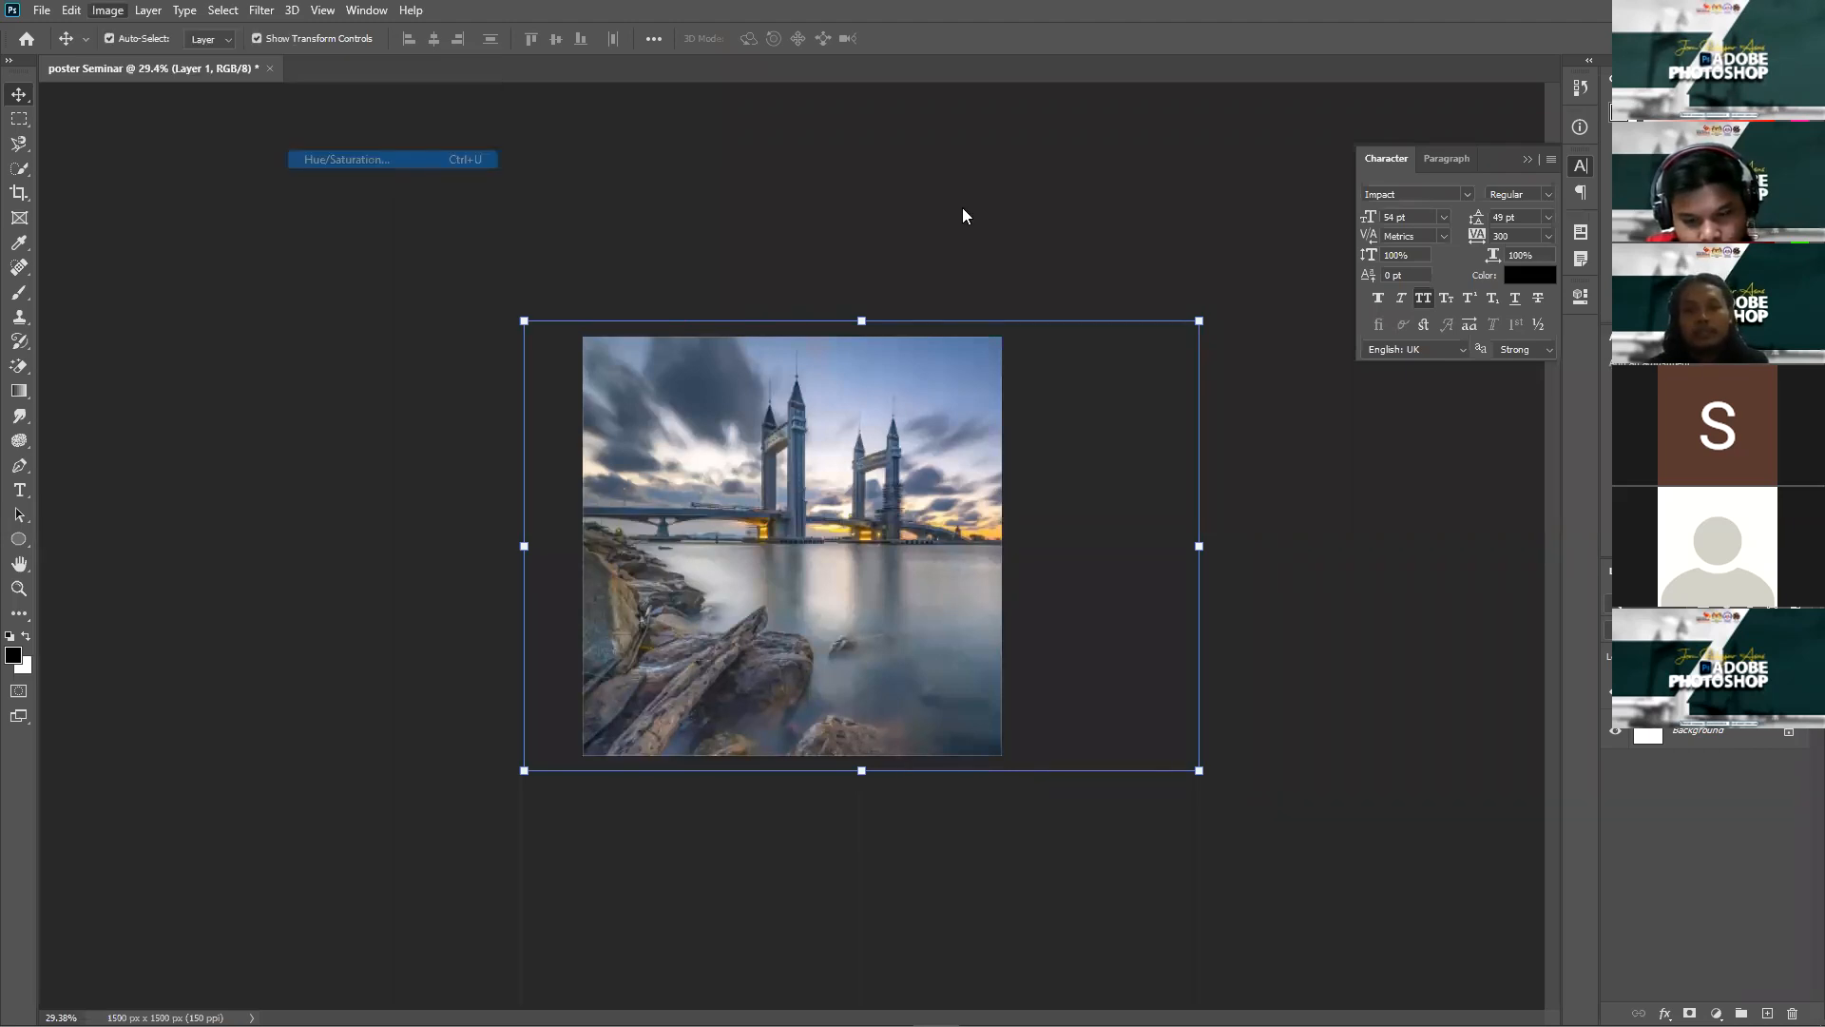
pyautogui.click(1202, 378)
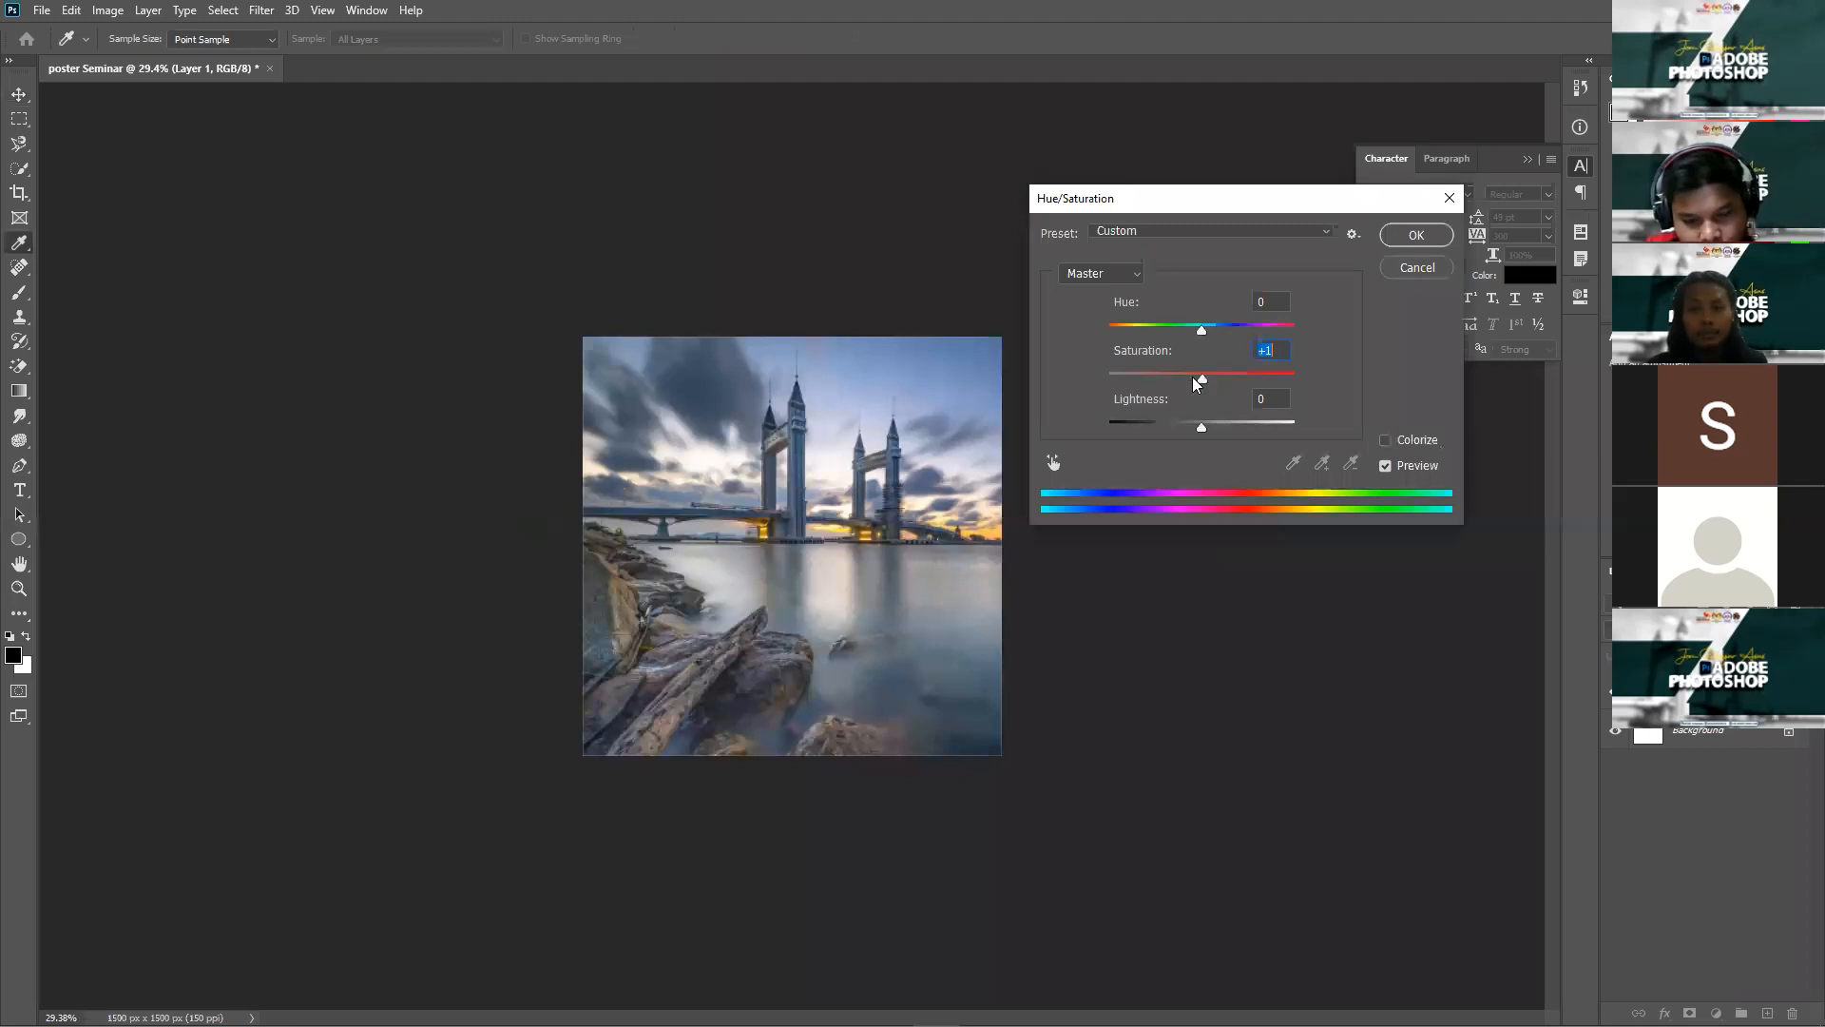
pyautogui.moveTo(1121, 385); pyautogui.dragTo(1095, 386)
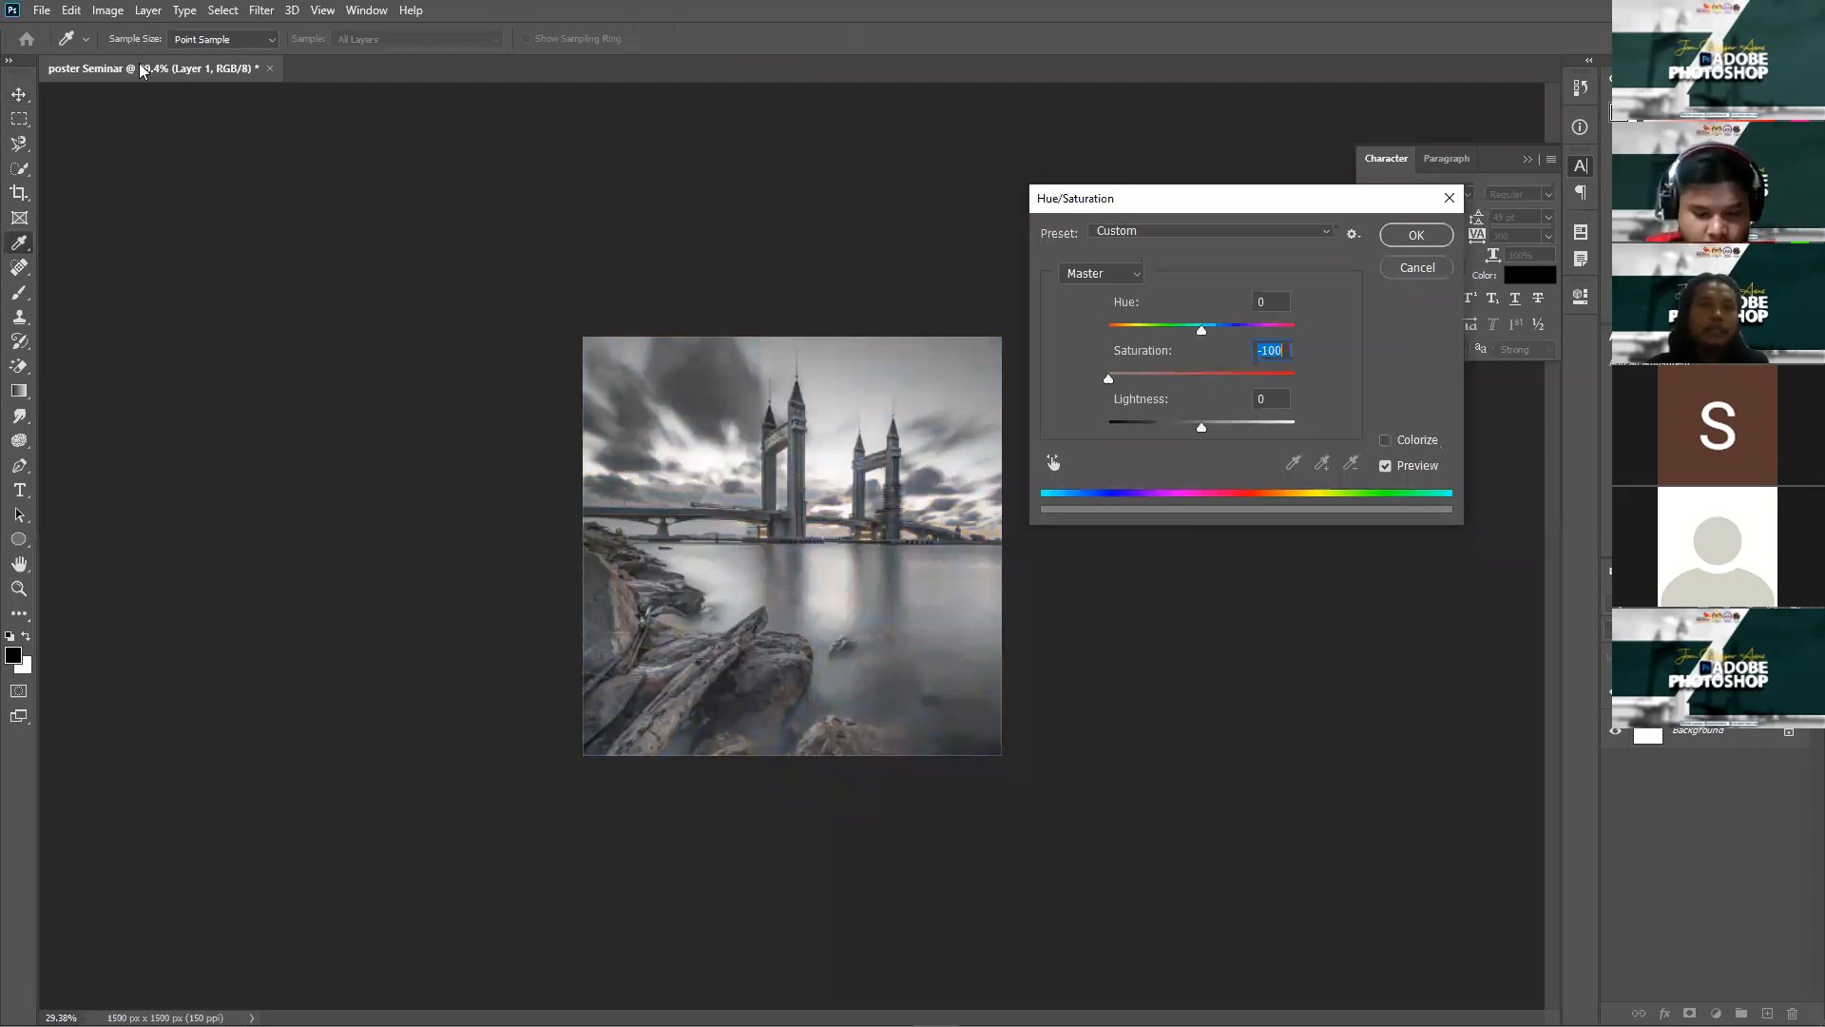
pyautogui.press('Return')
pyautogui.press('v')
# Step: Lower the photo's brightness to -17 in Brightness/Contrast
pyautogui.click(108, 10)
pyautogui.moveTo(137, 59)
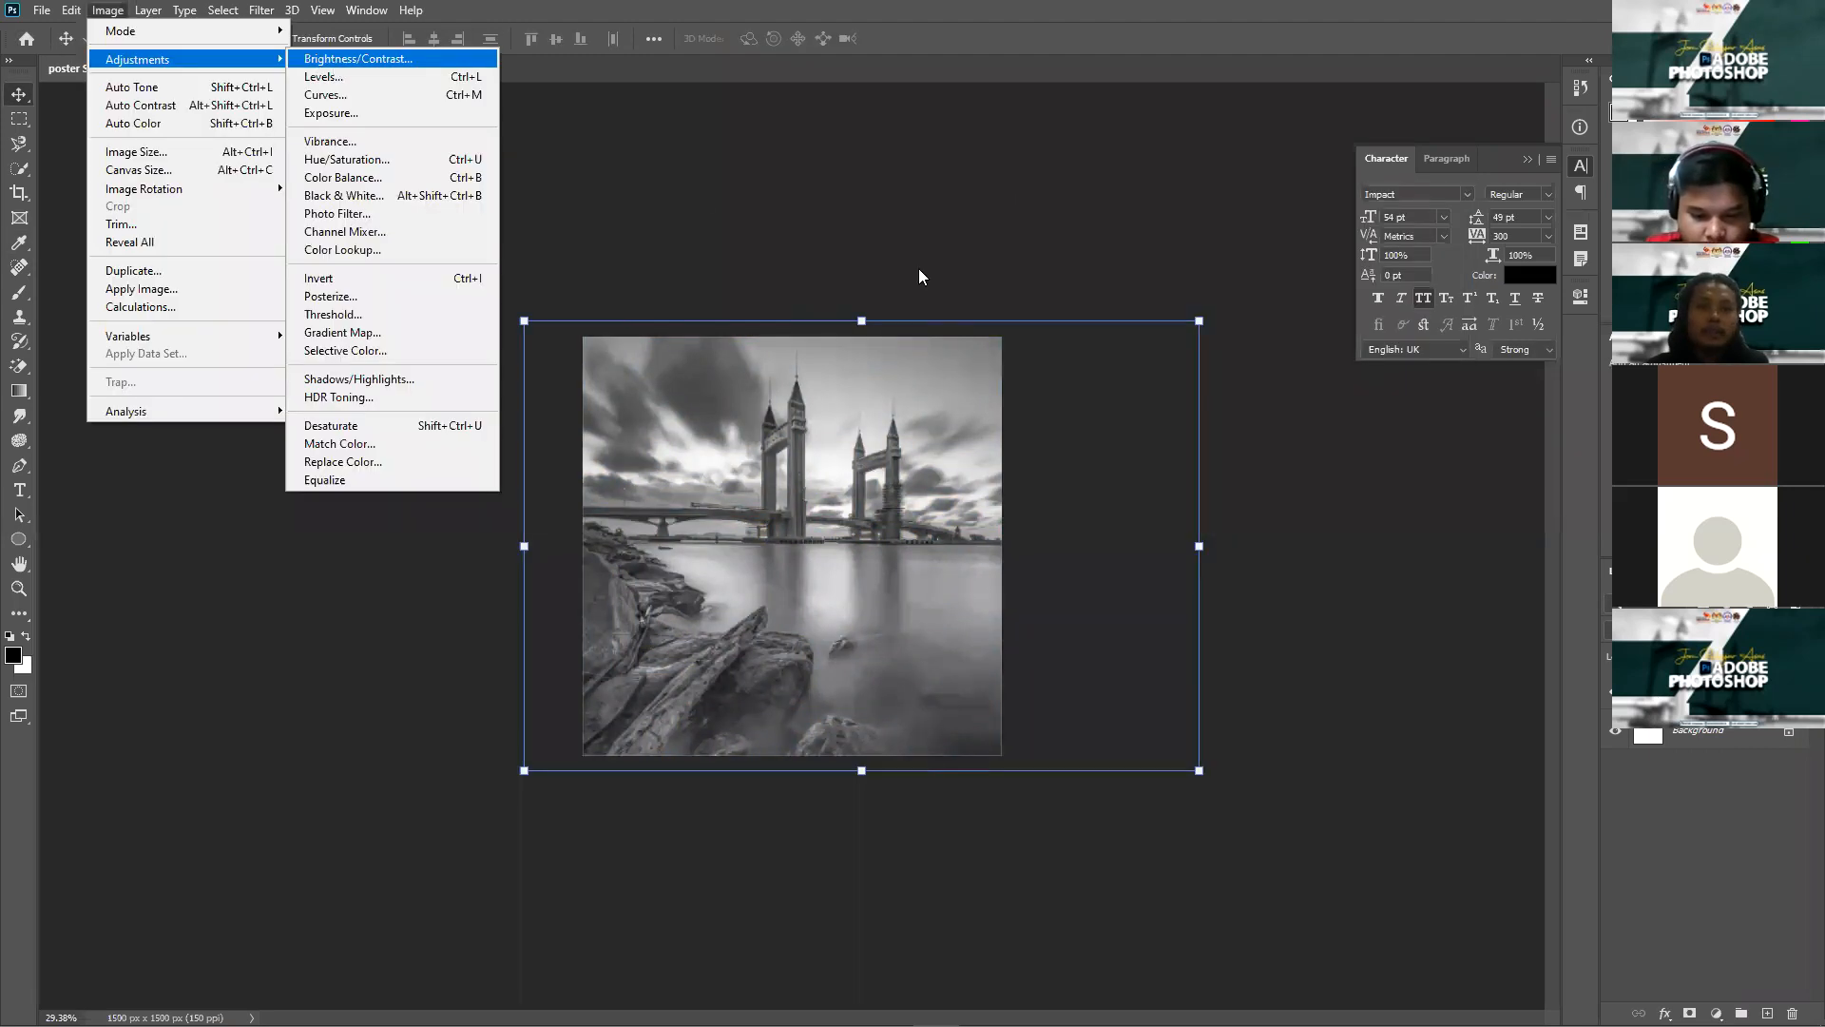
pyautogui.press('Return')
pyautogui.moveTo(1217, 300); pyautogui.dragTo(1183, 304)
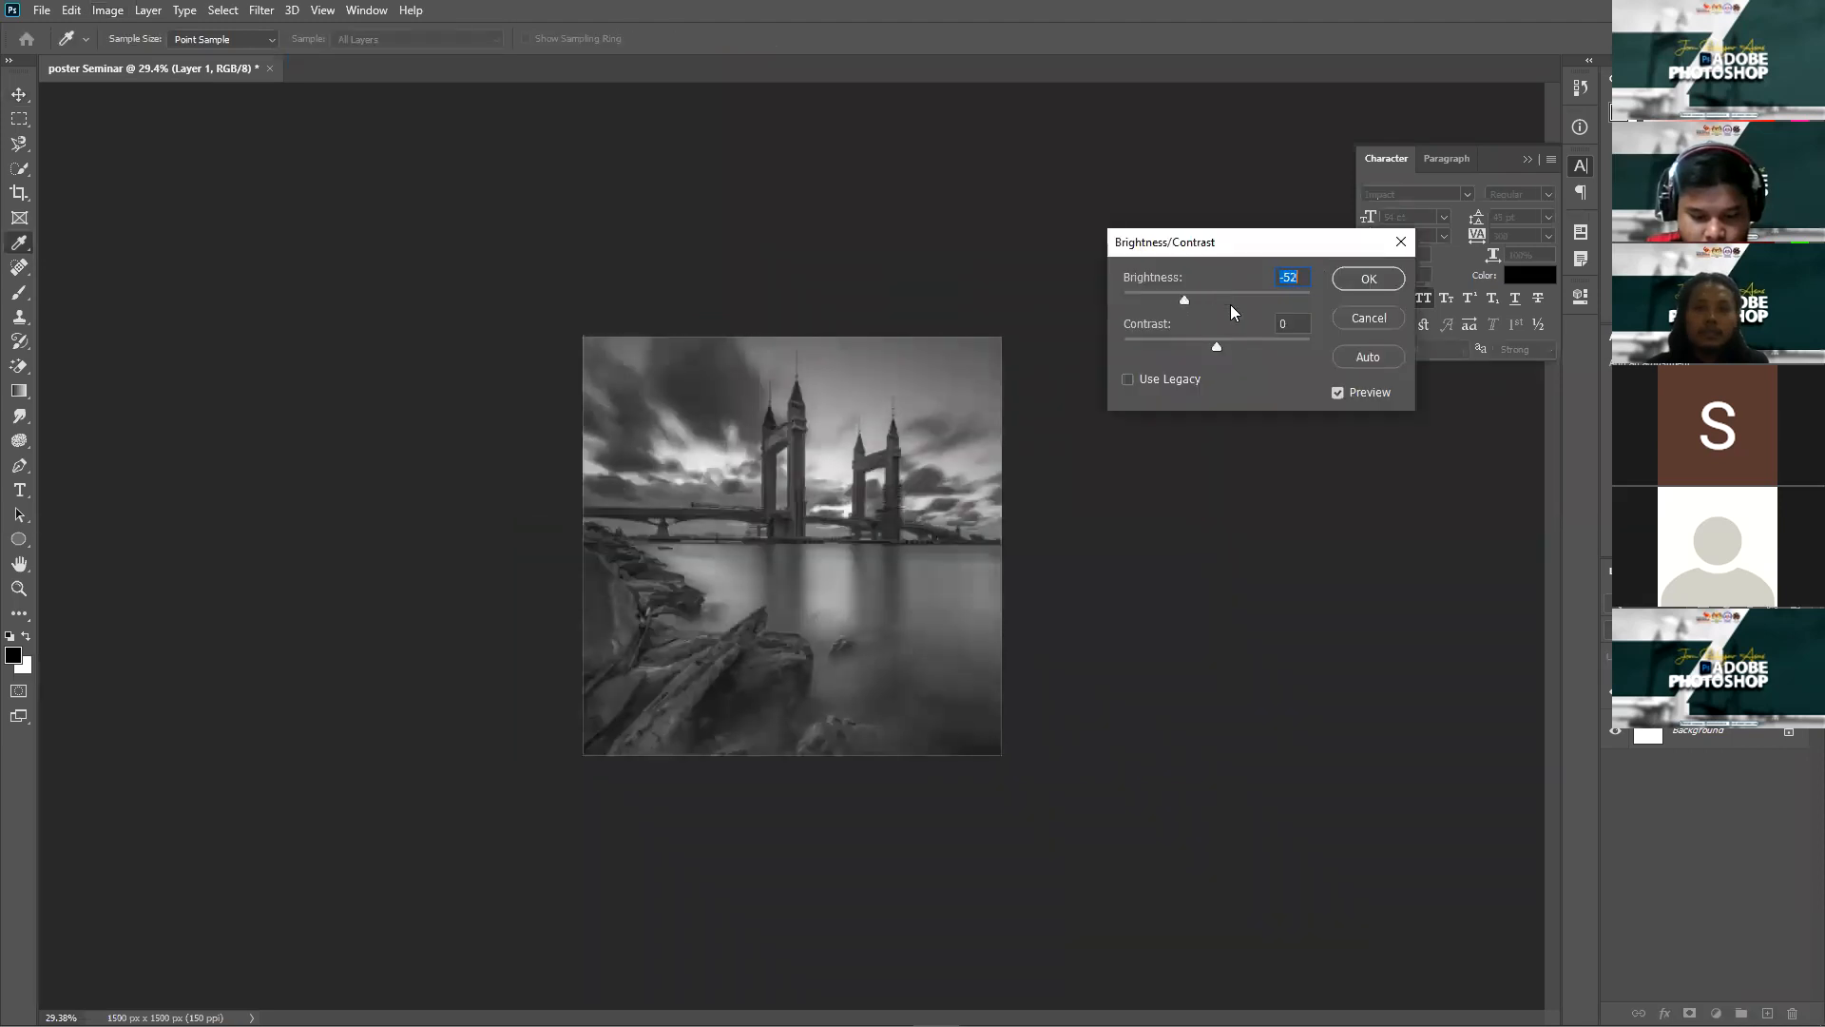
pyautogui.click(1231, 302)
pyautogui.click(1206, 303)
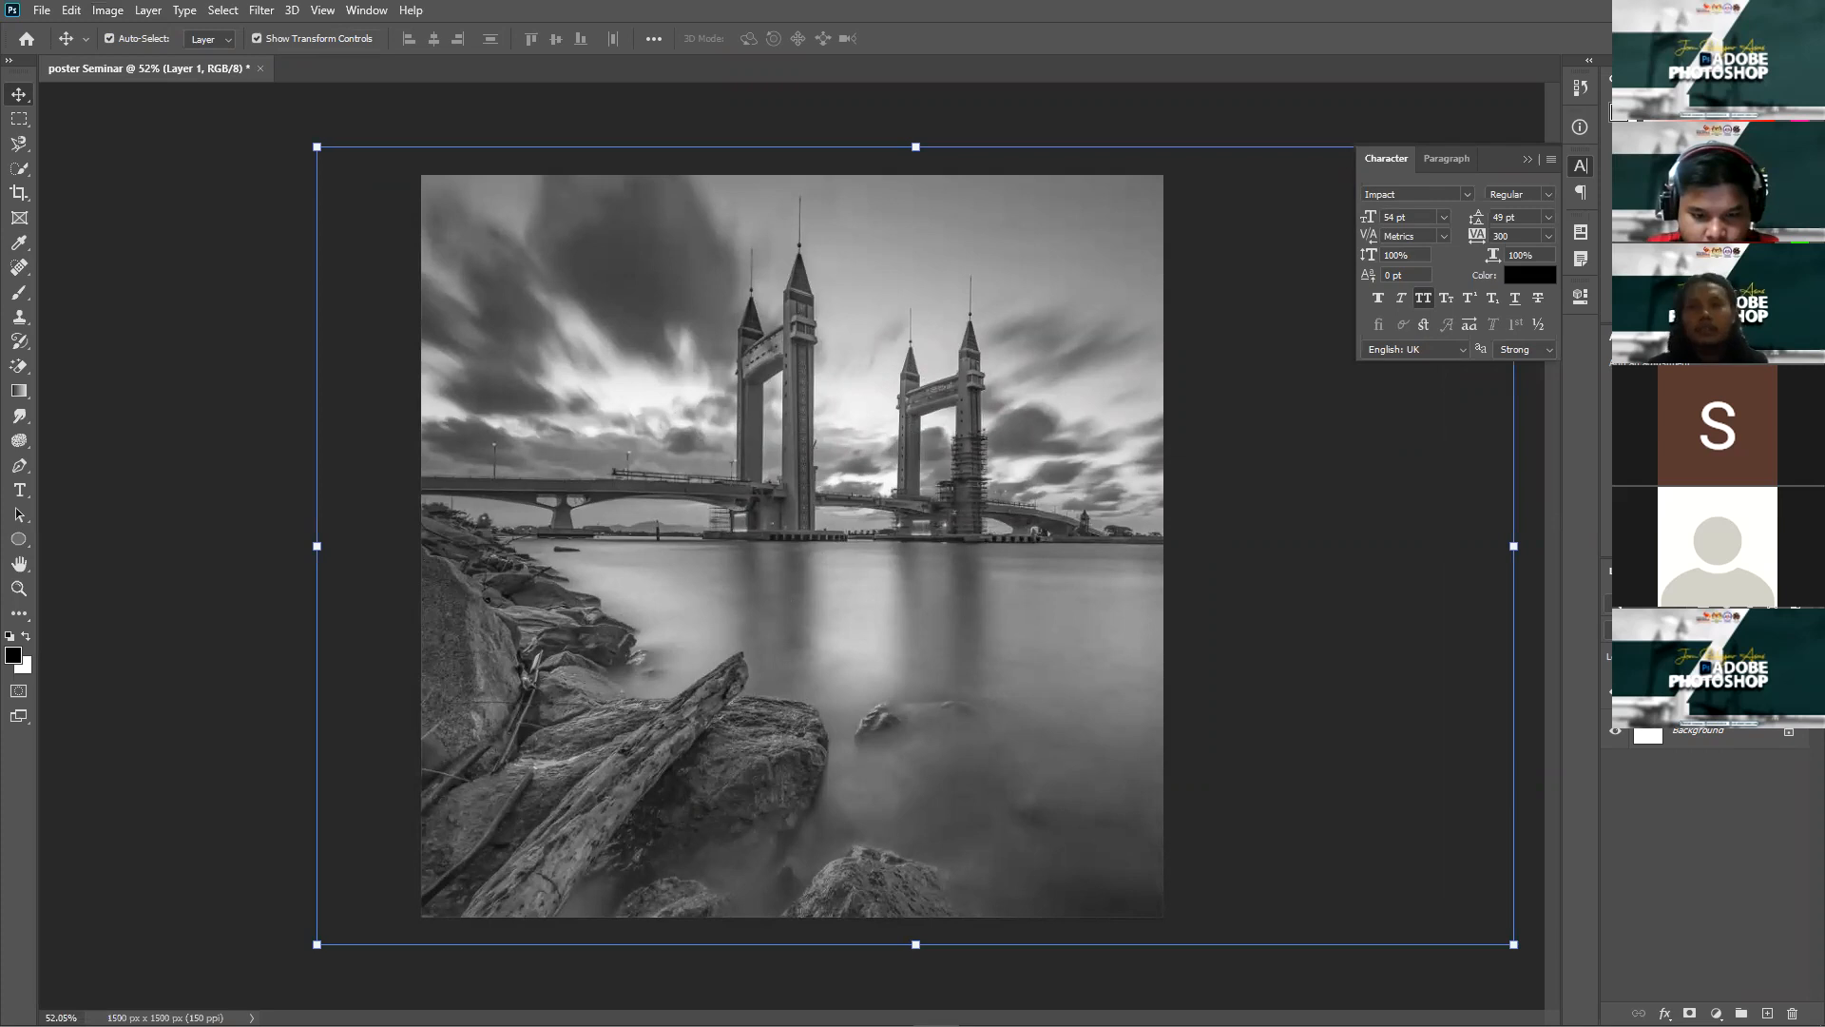
# Step: Keep the greyscale photo at -17 brightness and open the Filter menu
pyautogui.click(263, 12)
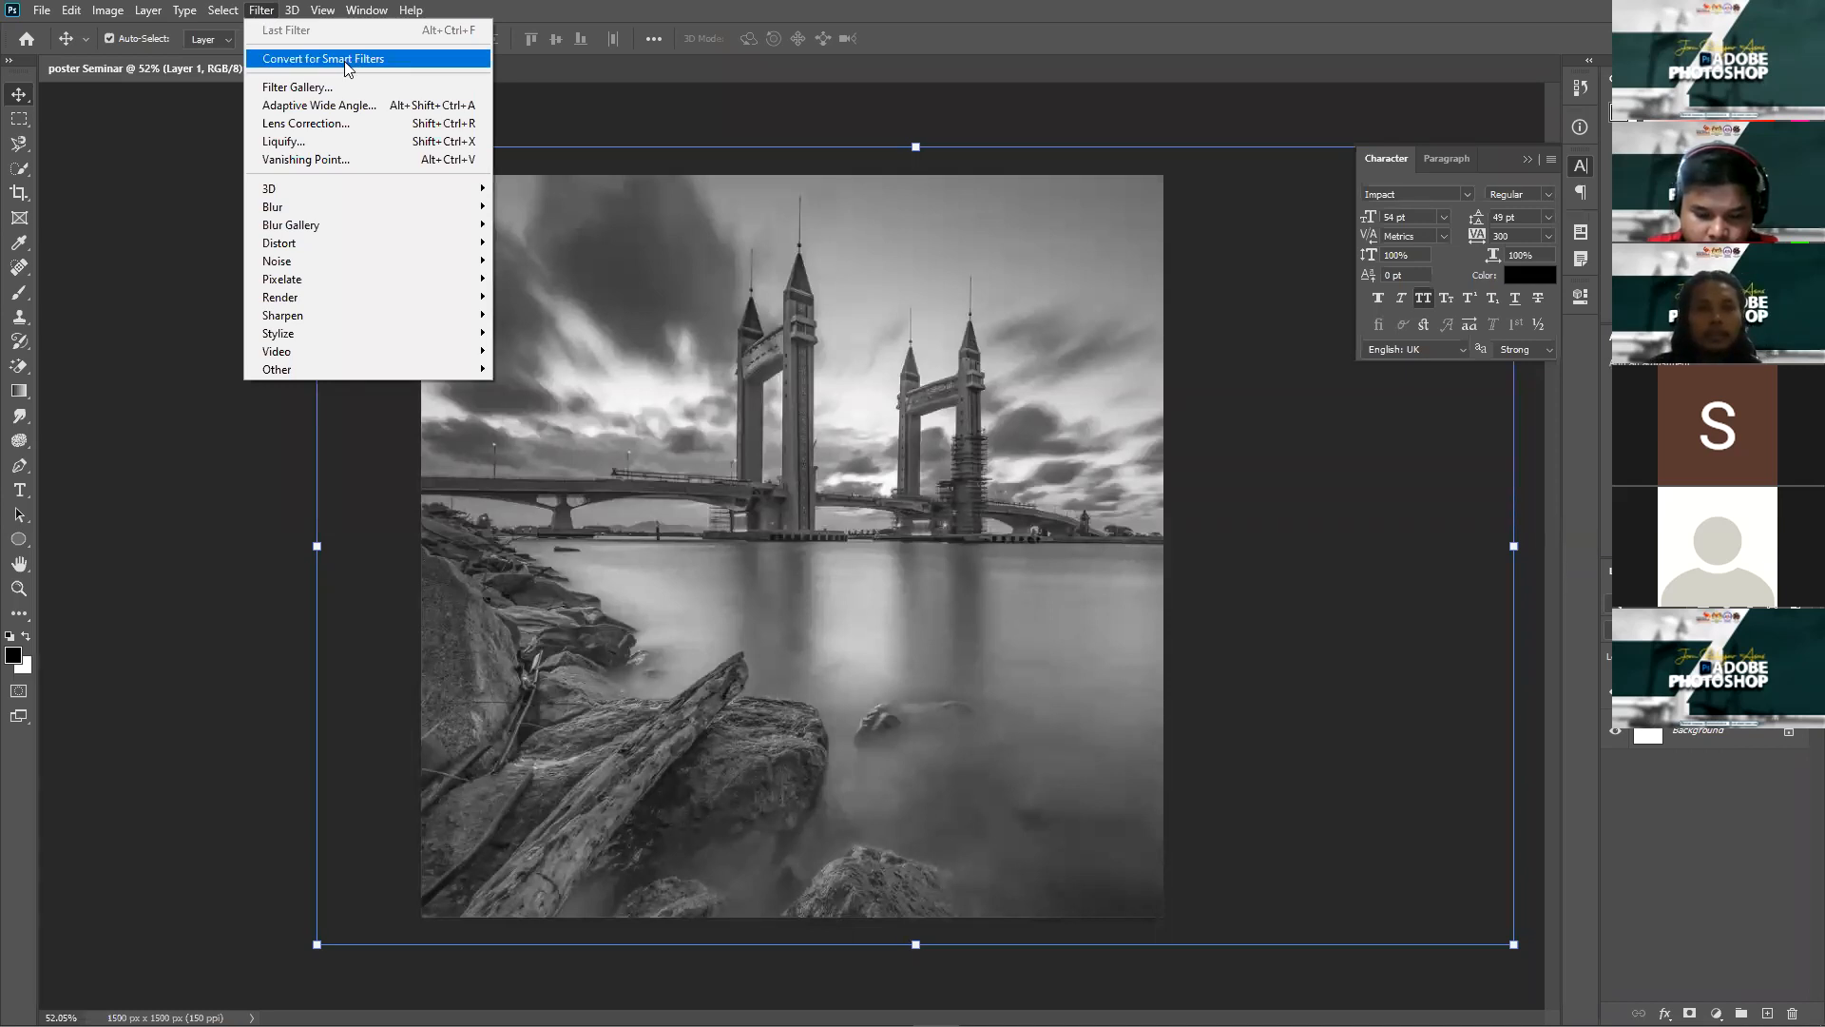
# Step: Convert the bridge photo layer to a smart object for smart filters
pyautogui.press('Return')
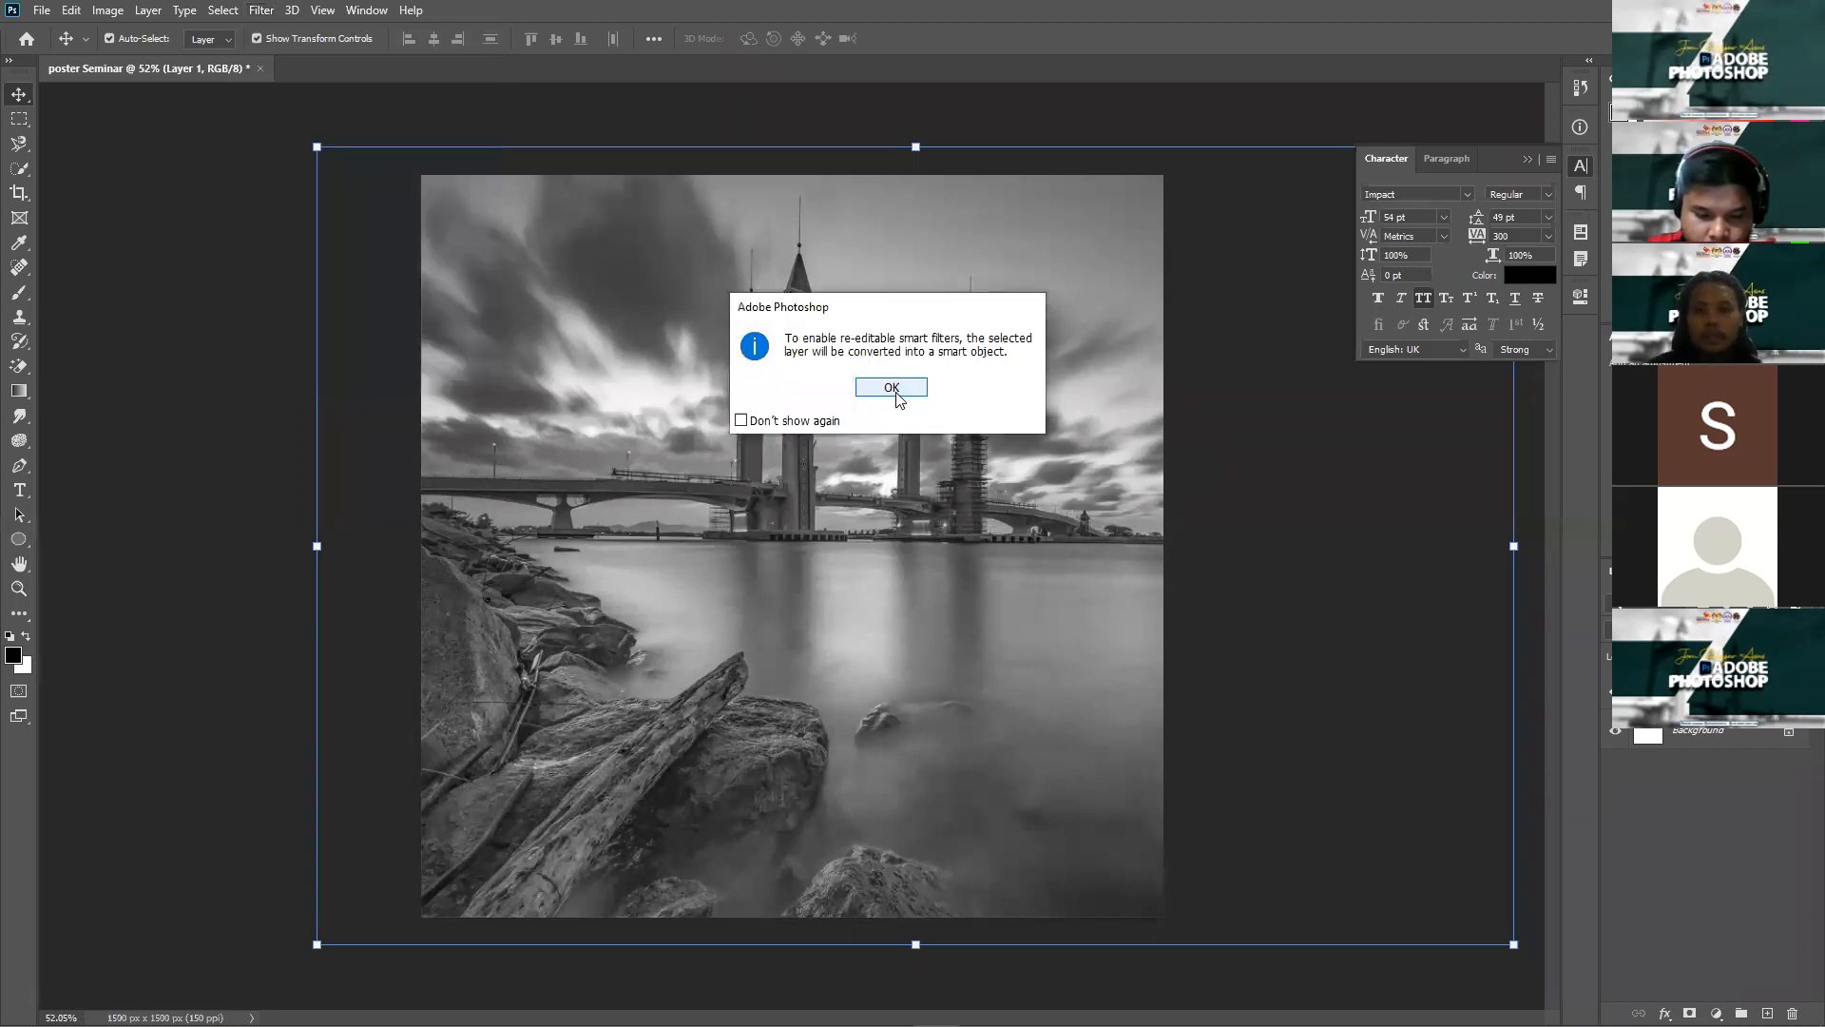
pyautogui.press('Return')
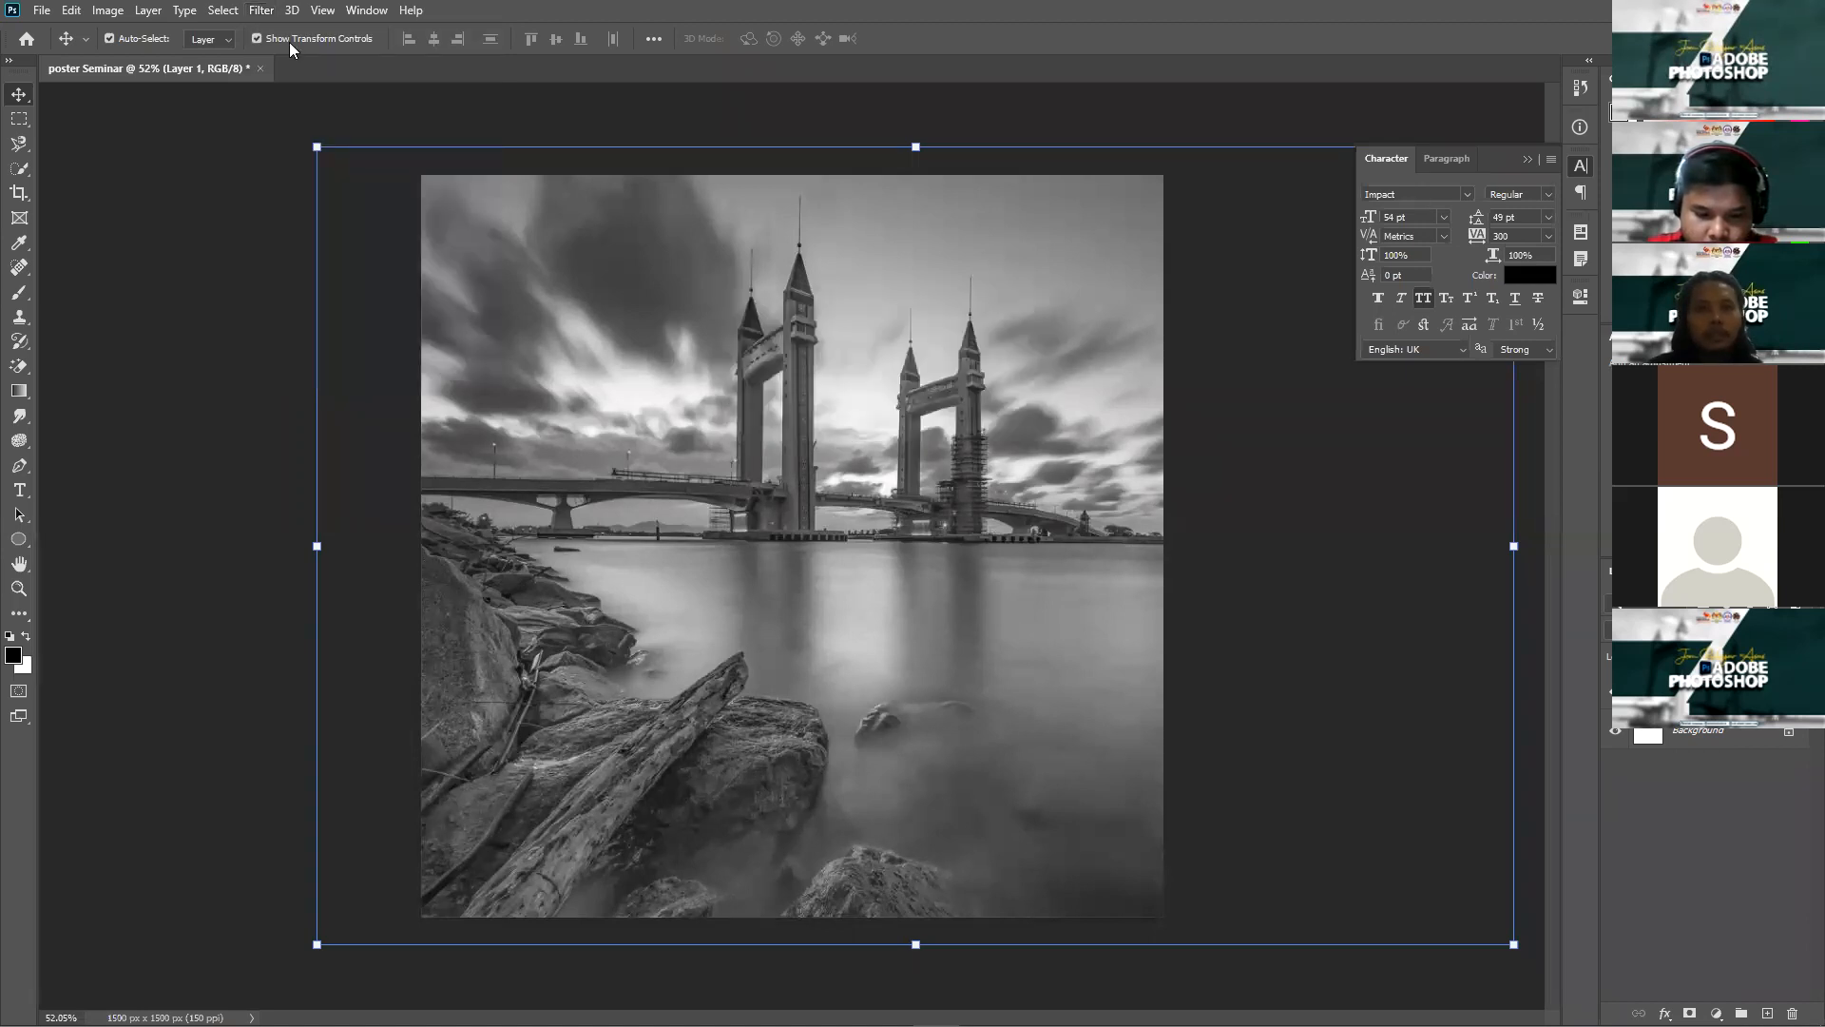
pyautogui.hotkey('alt', 't')
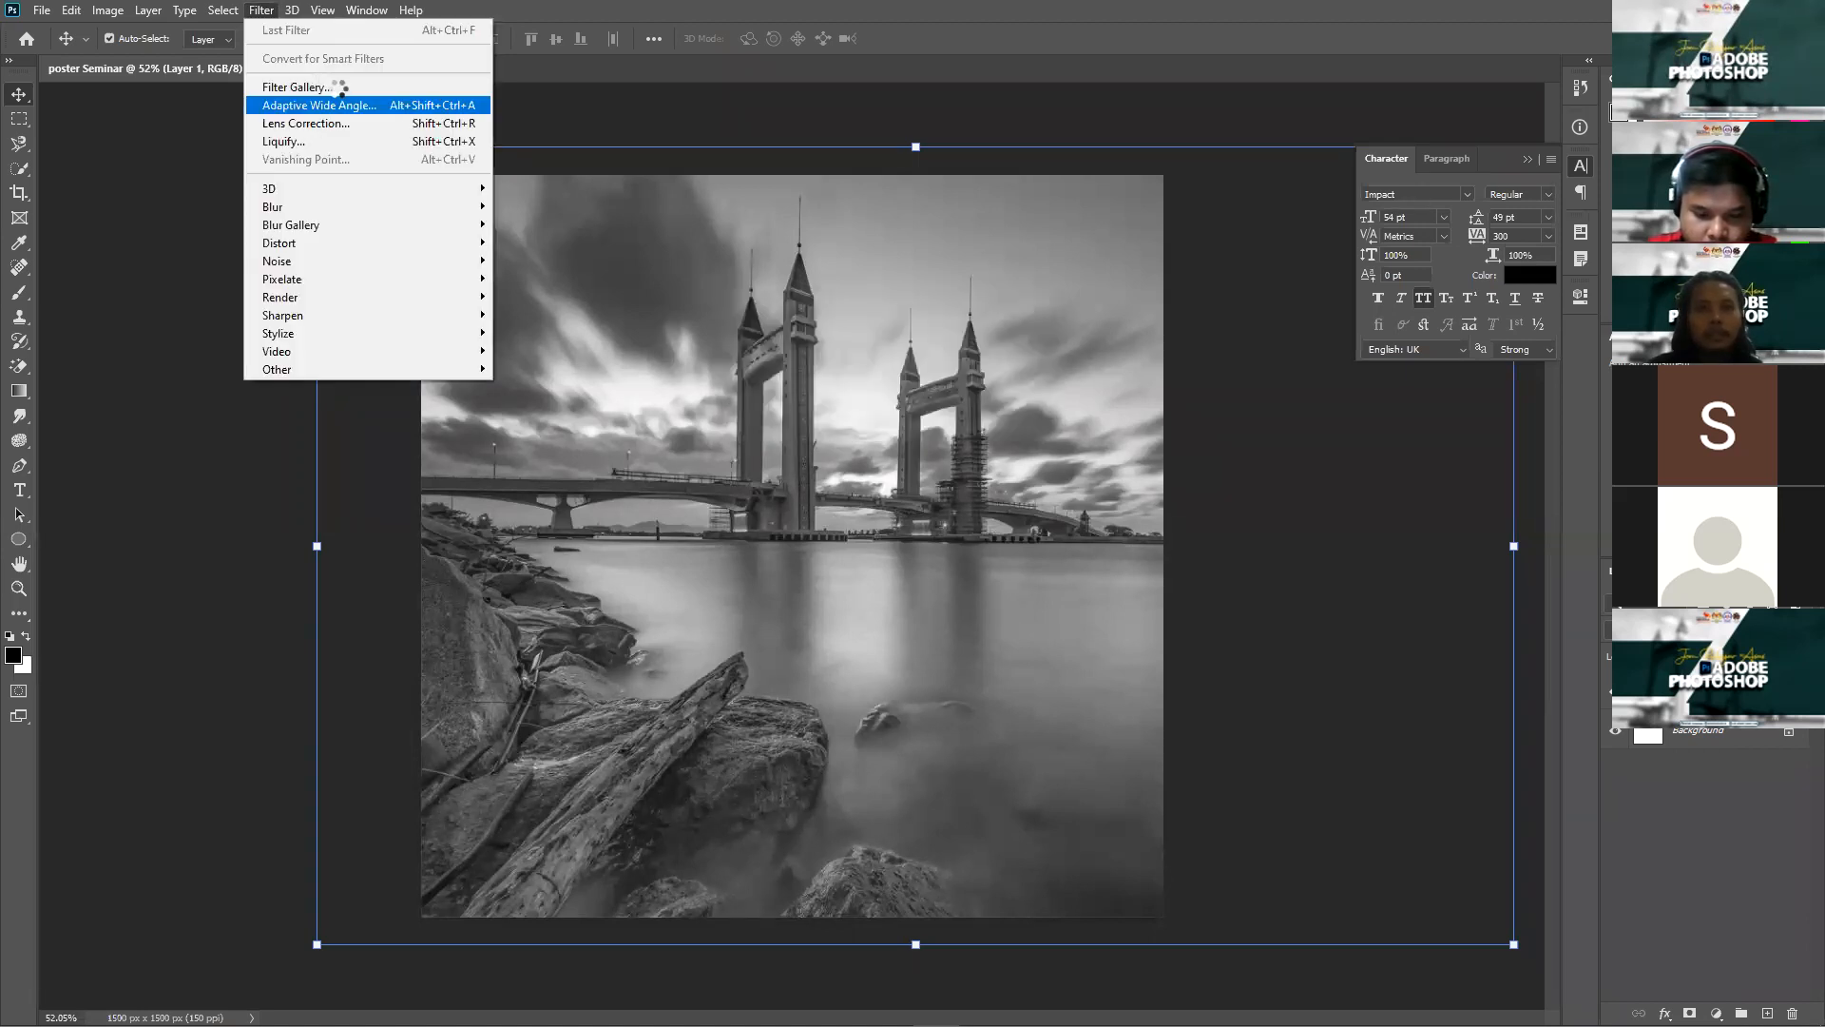
pyautogui.press('Escape')
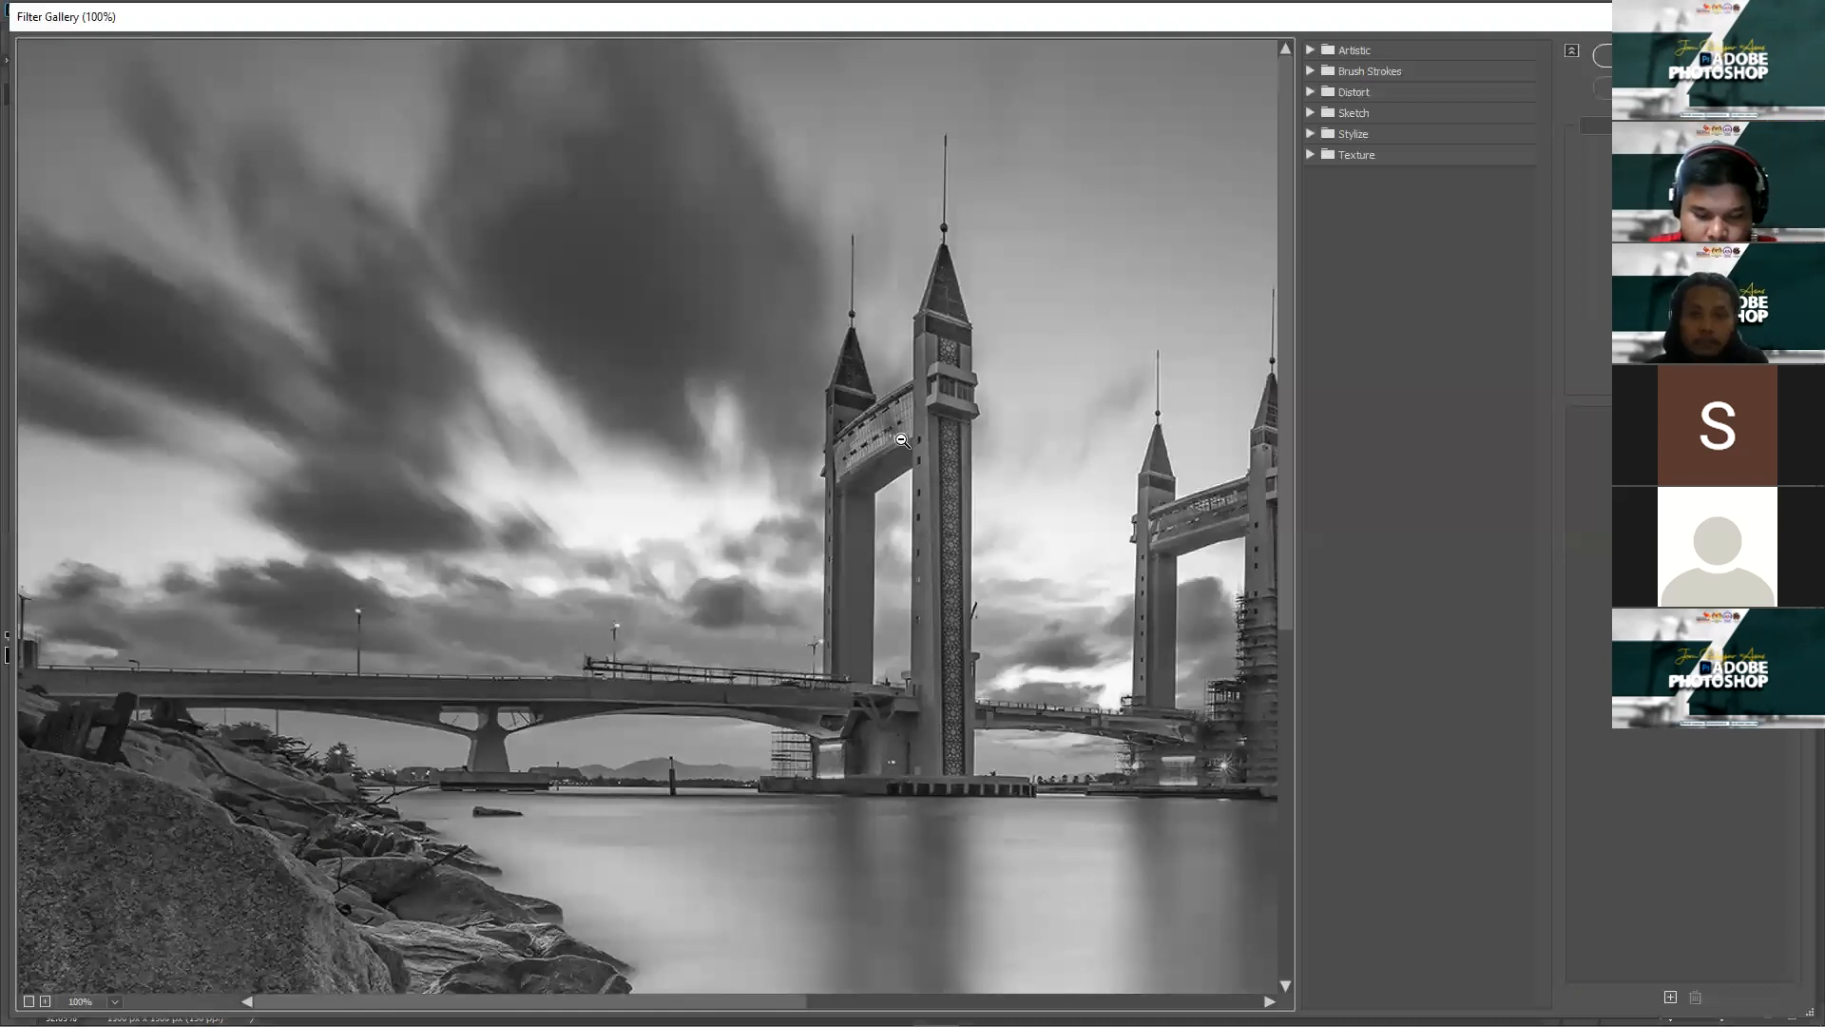
# Step: Preview Colored Pencil, Cutout and Dry Brush, then apply Brush Strokes > Crosshatch
pyautogui.scroll(-1, 902, 441)
pyautogui.scroll(-3, 923, 423)
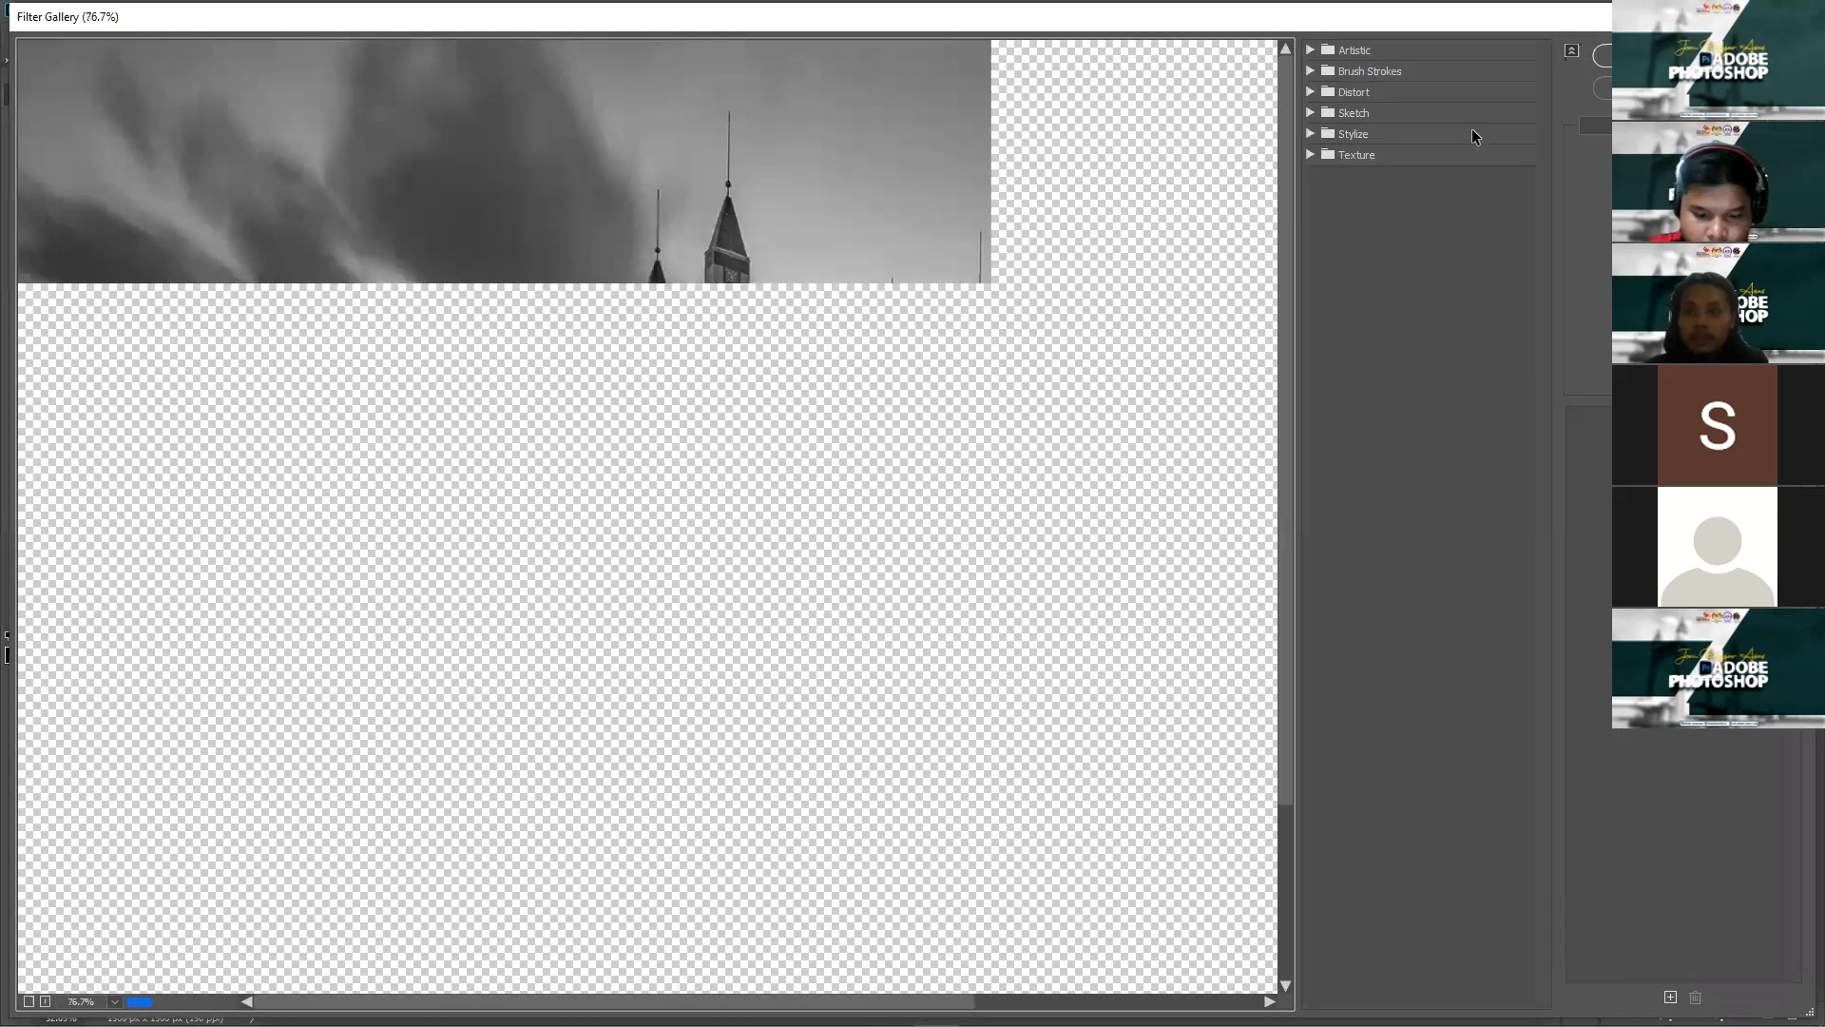
pyautogui.click(1317, 49)
pyautogui.click(1341, 91)
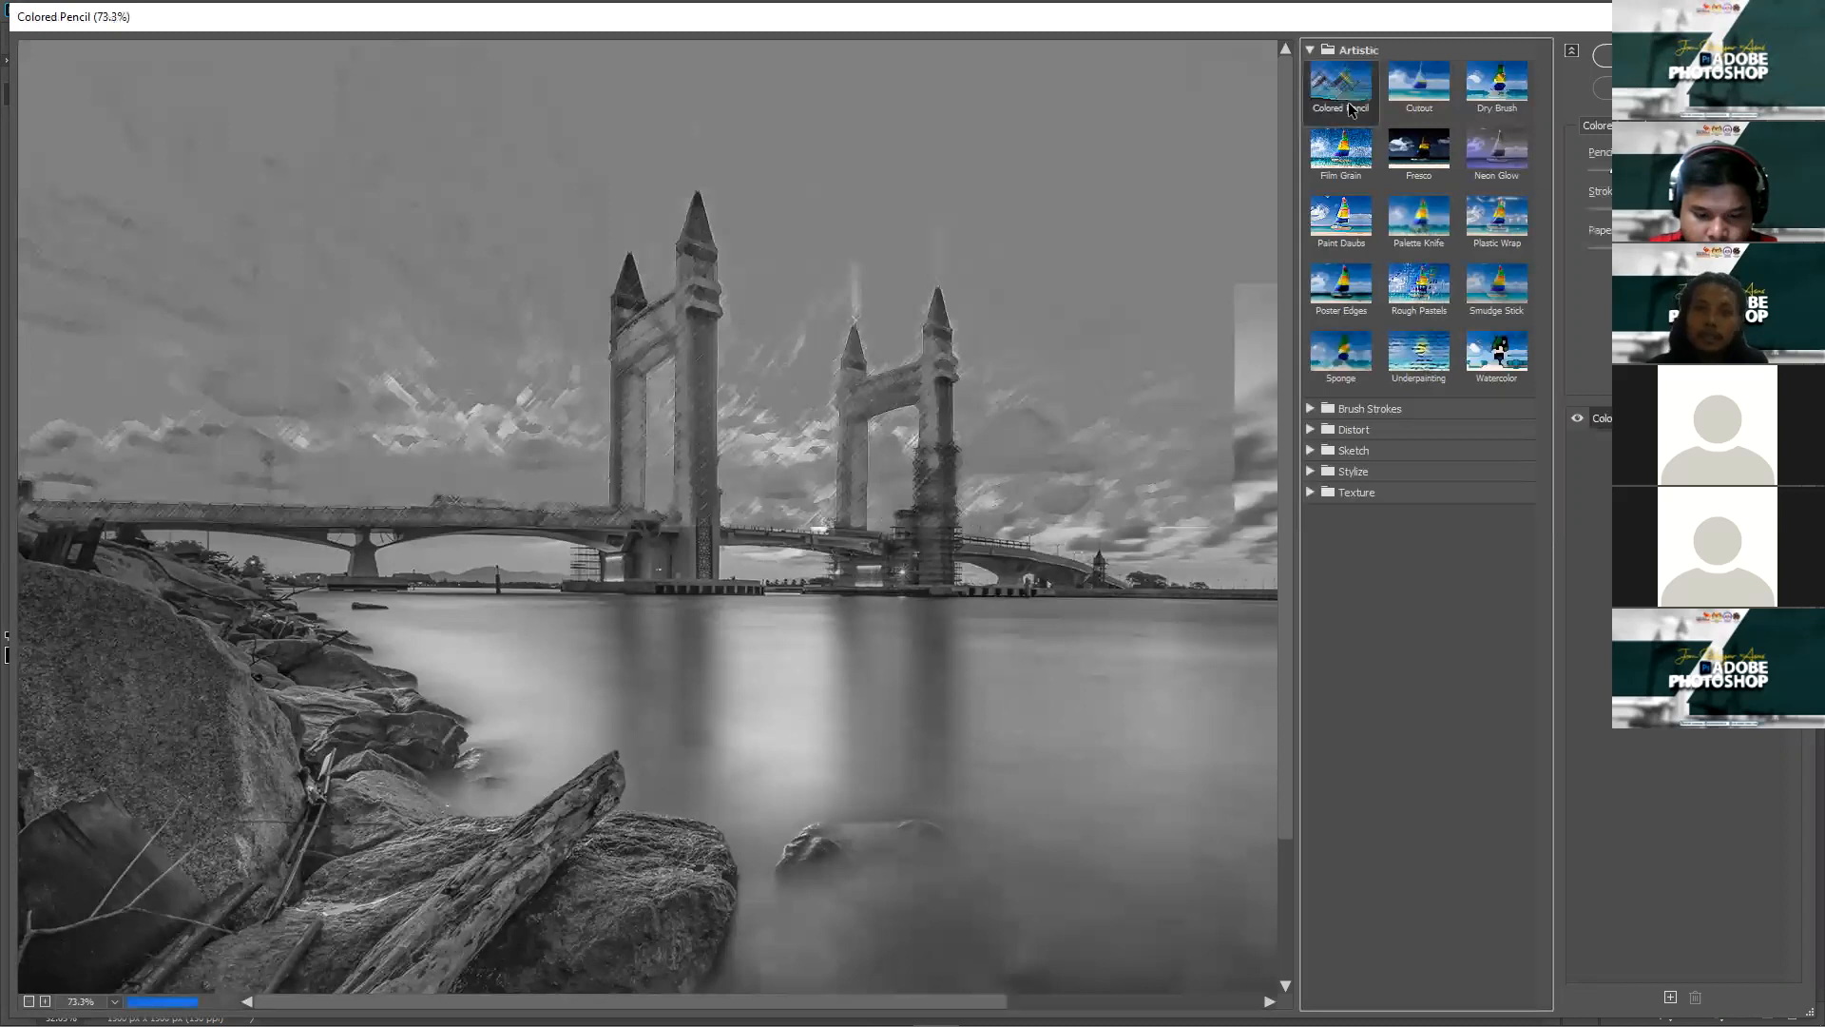
pyautogui.click(1419, 92)
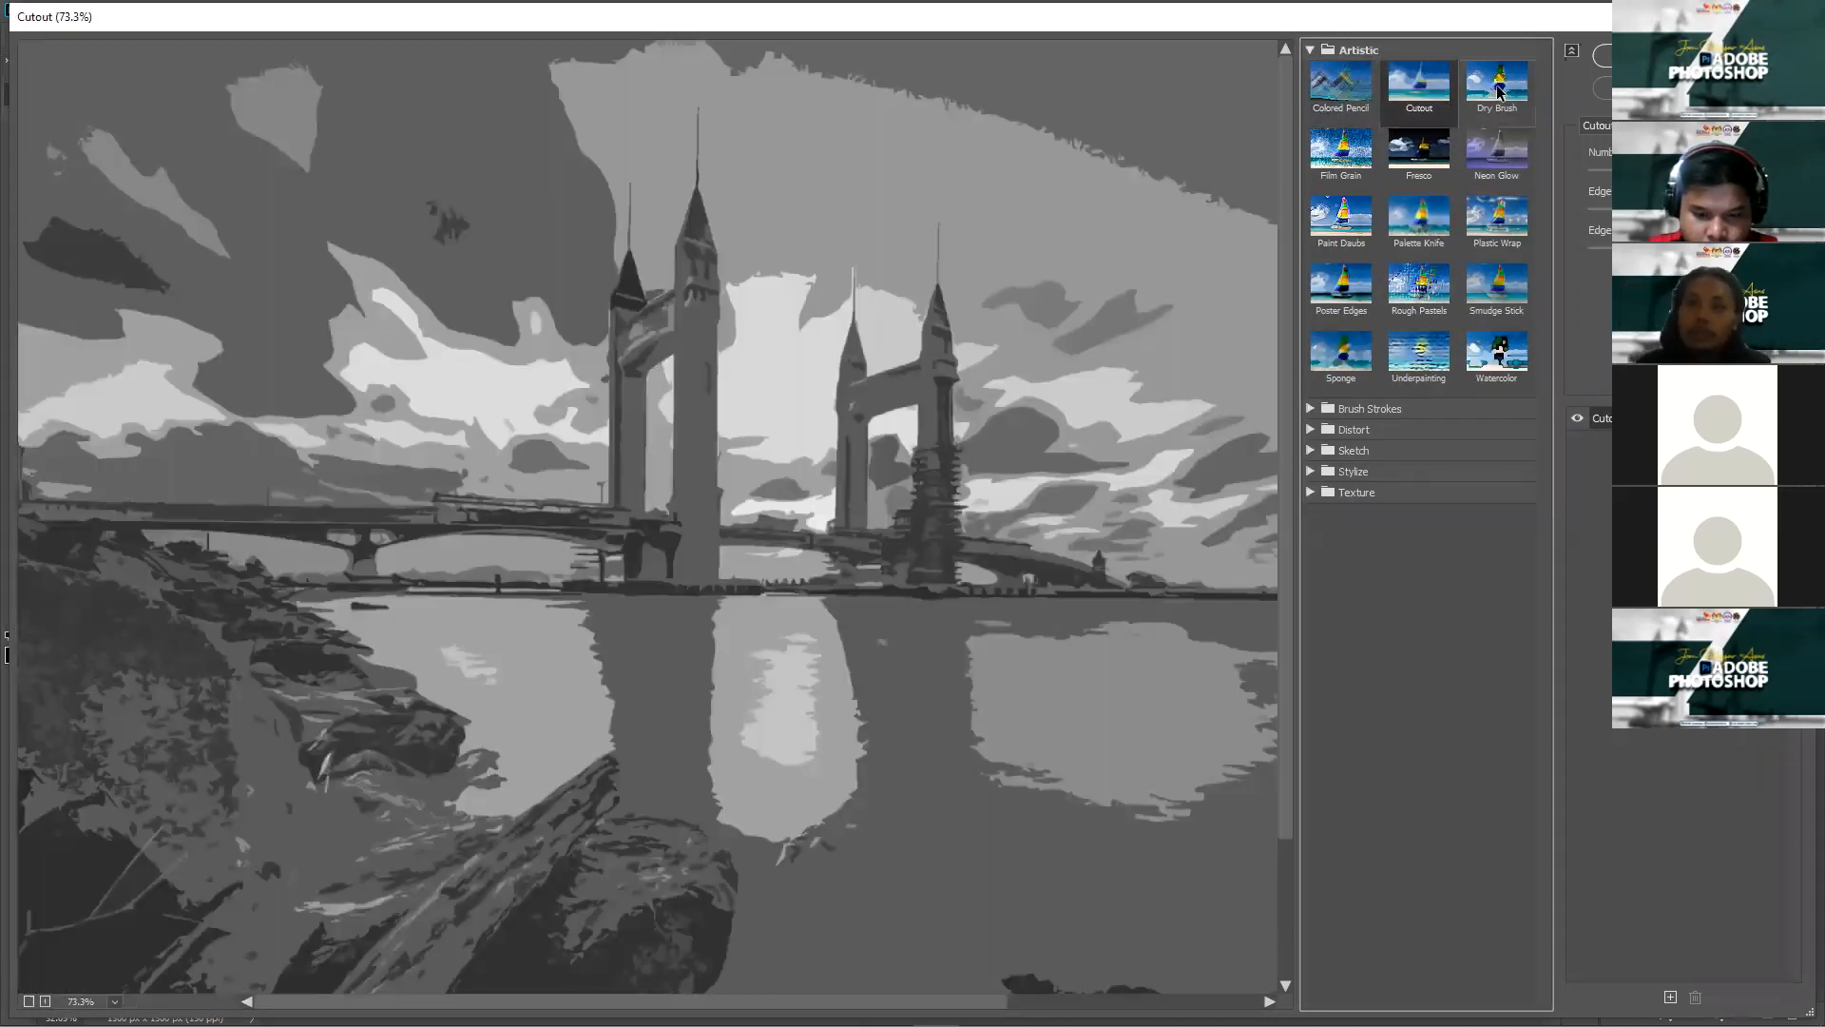
pyautogui.click(1500, 92)
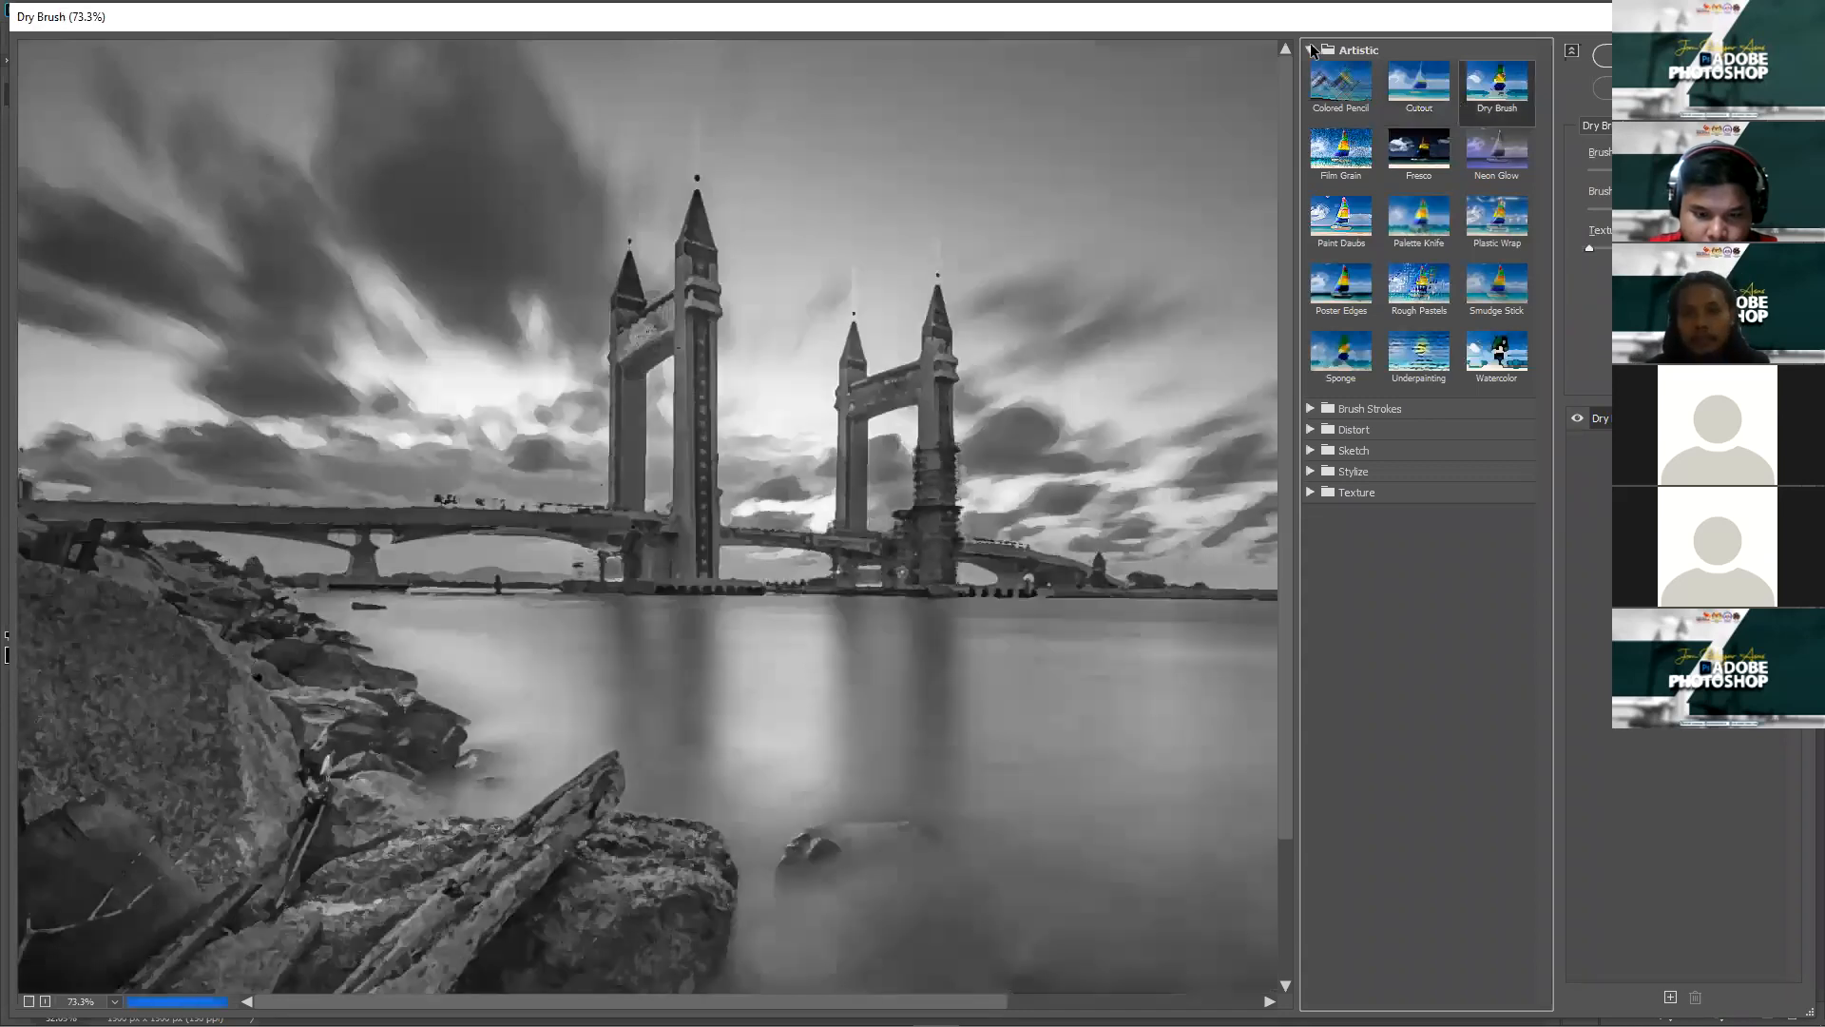
pyautogui.click(1311, 50)
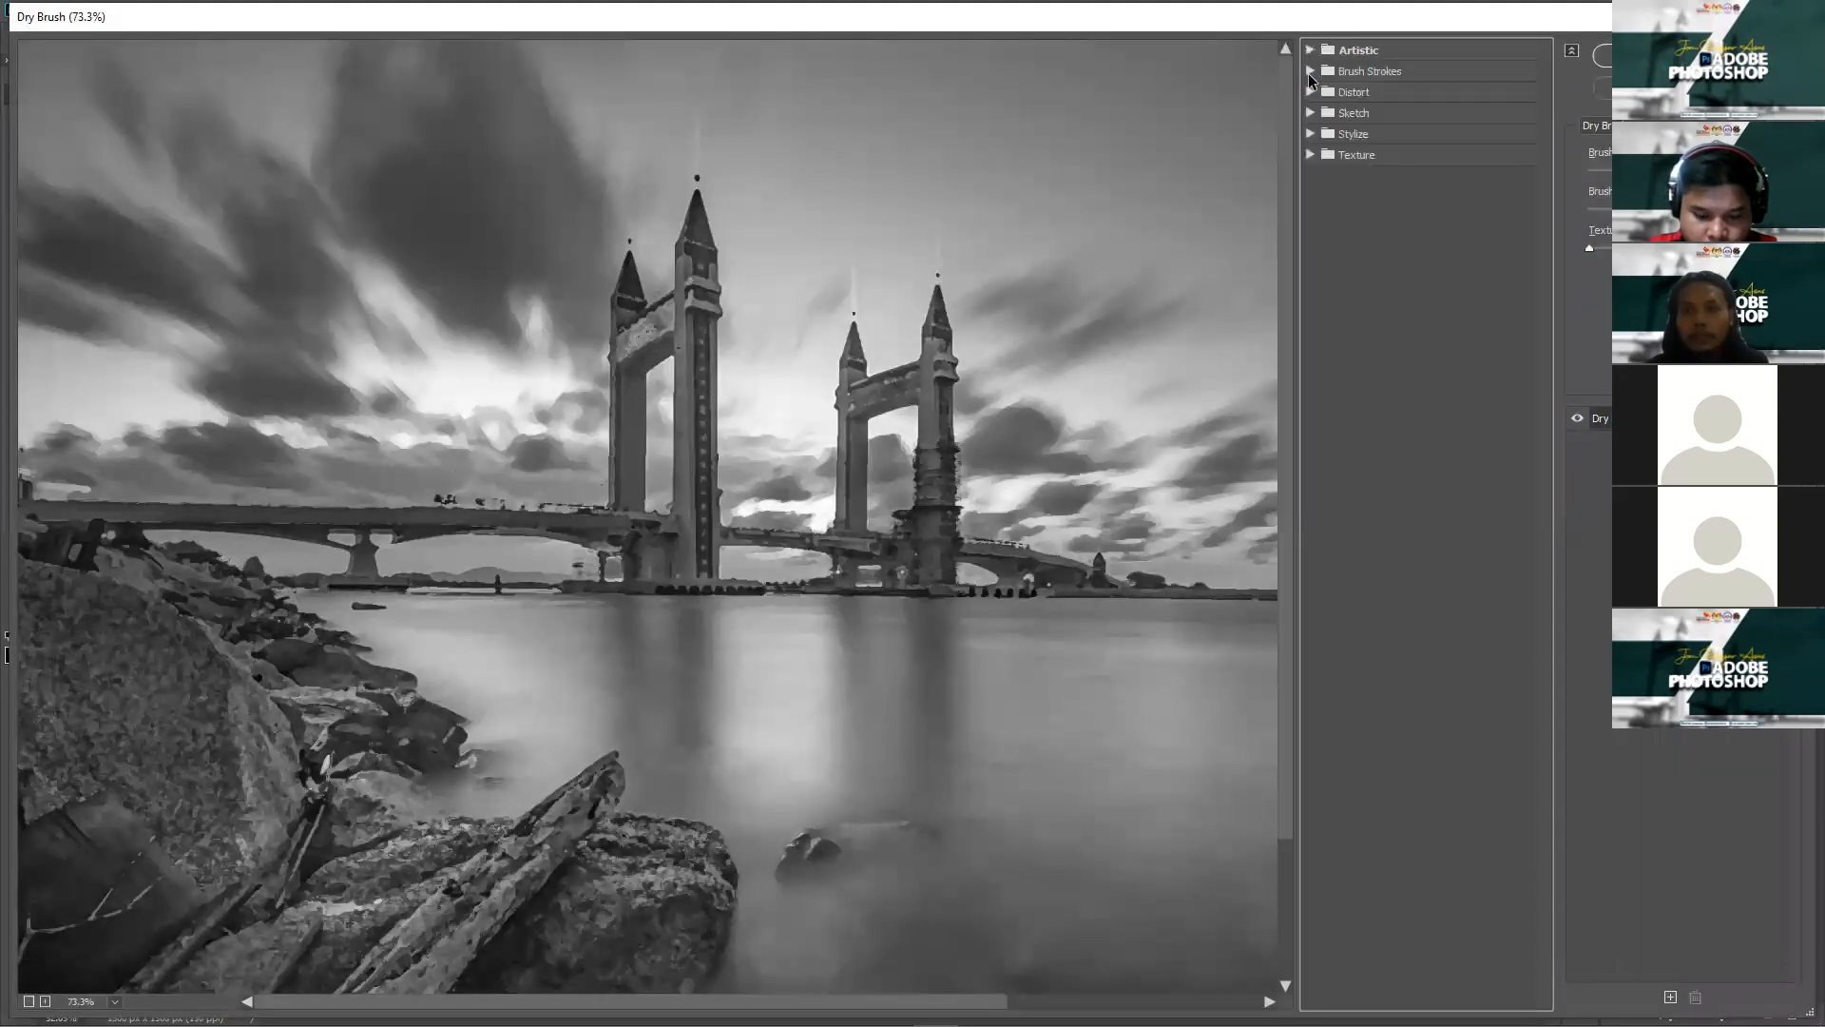
pyautogui.click(1369, 72)
pyautogui.click(1499, 105)
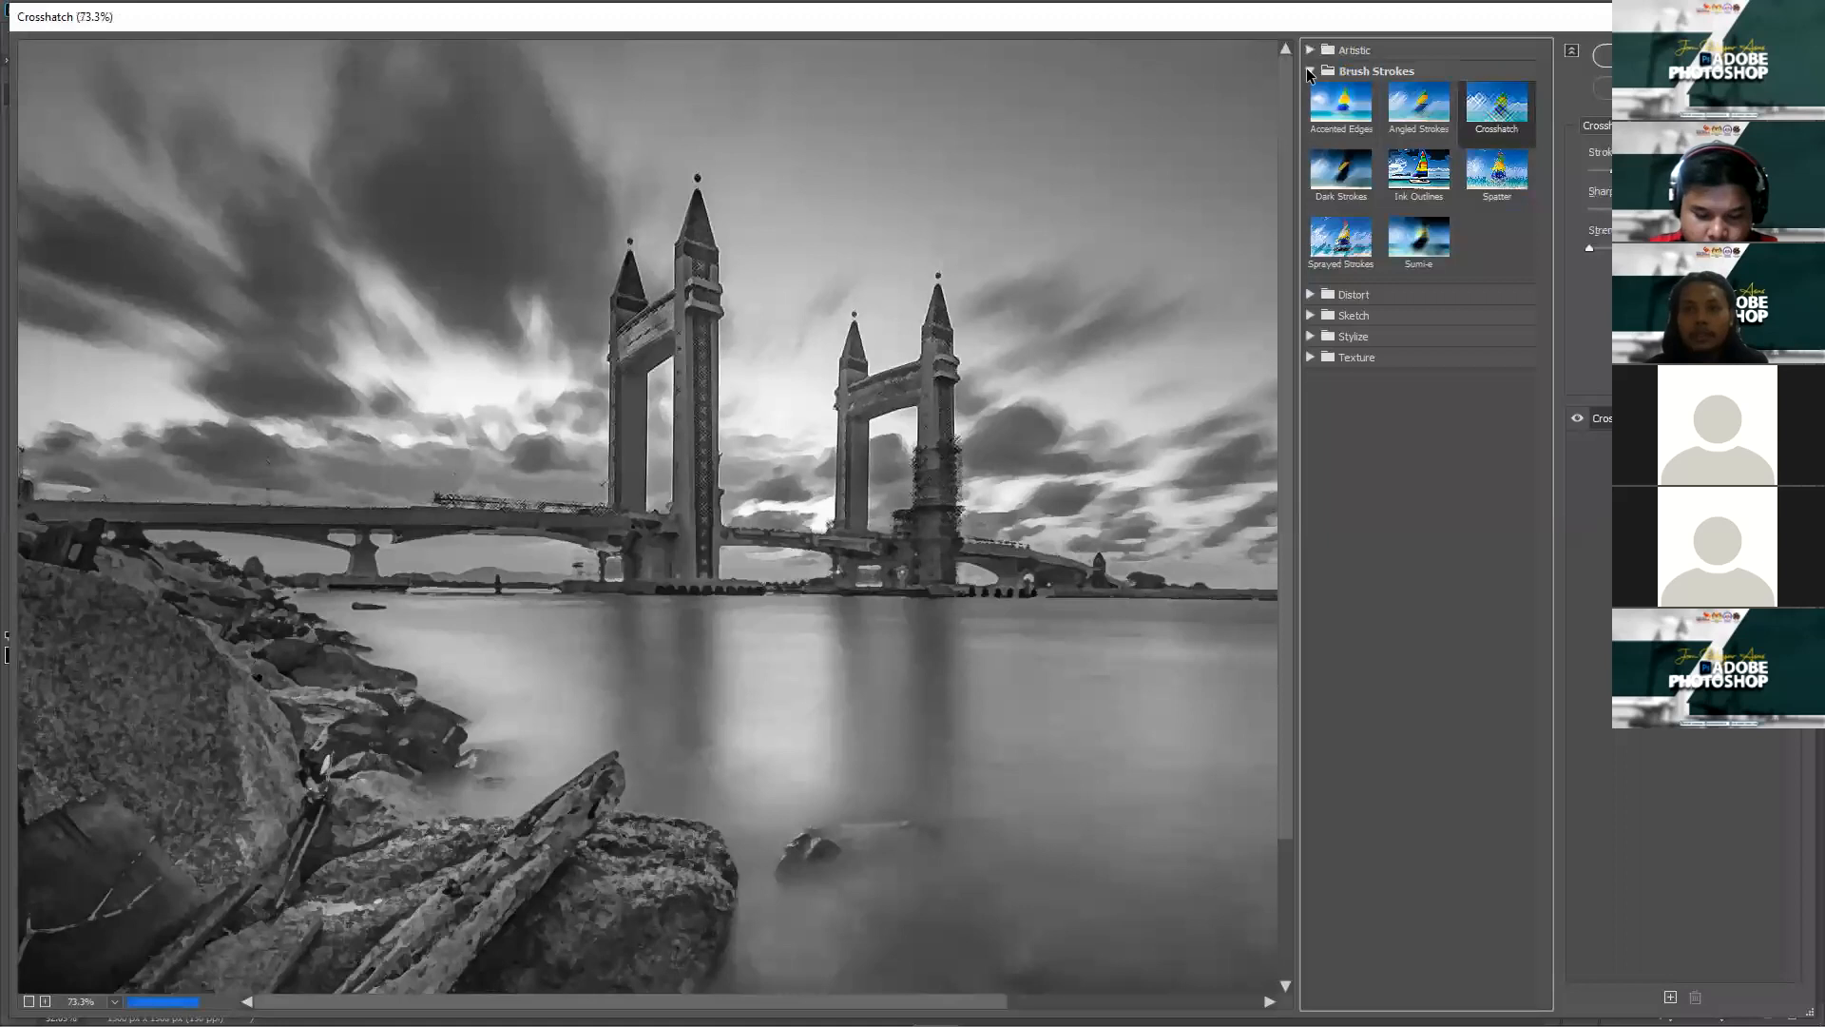
pyautogui.click(1311, 70)
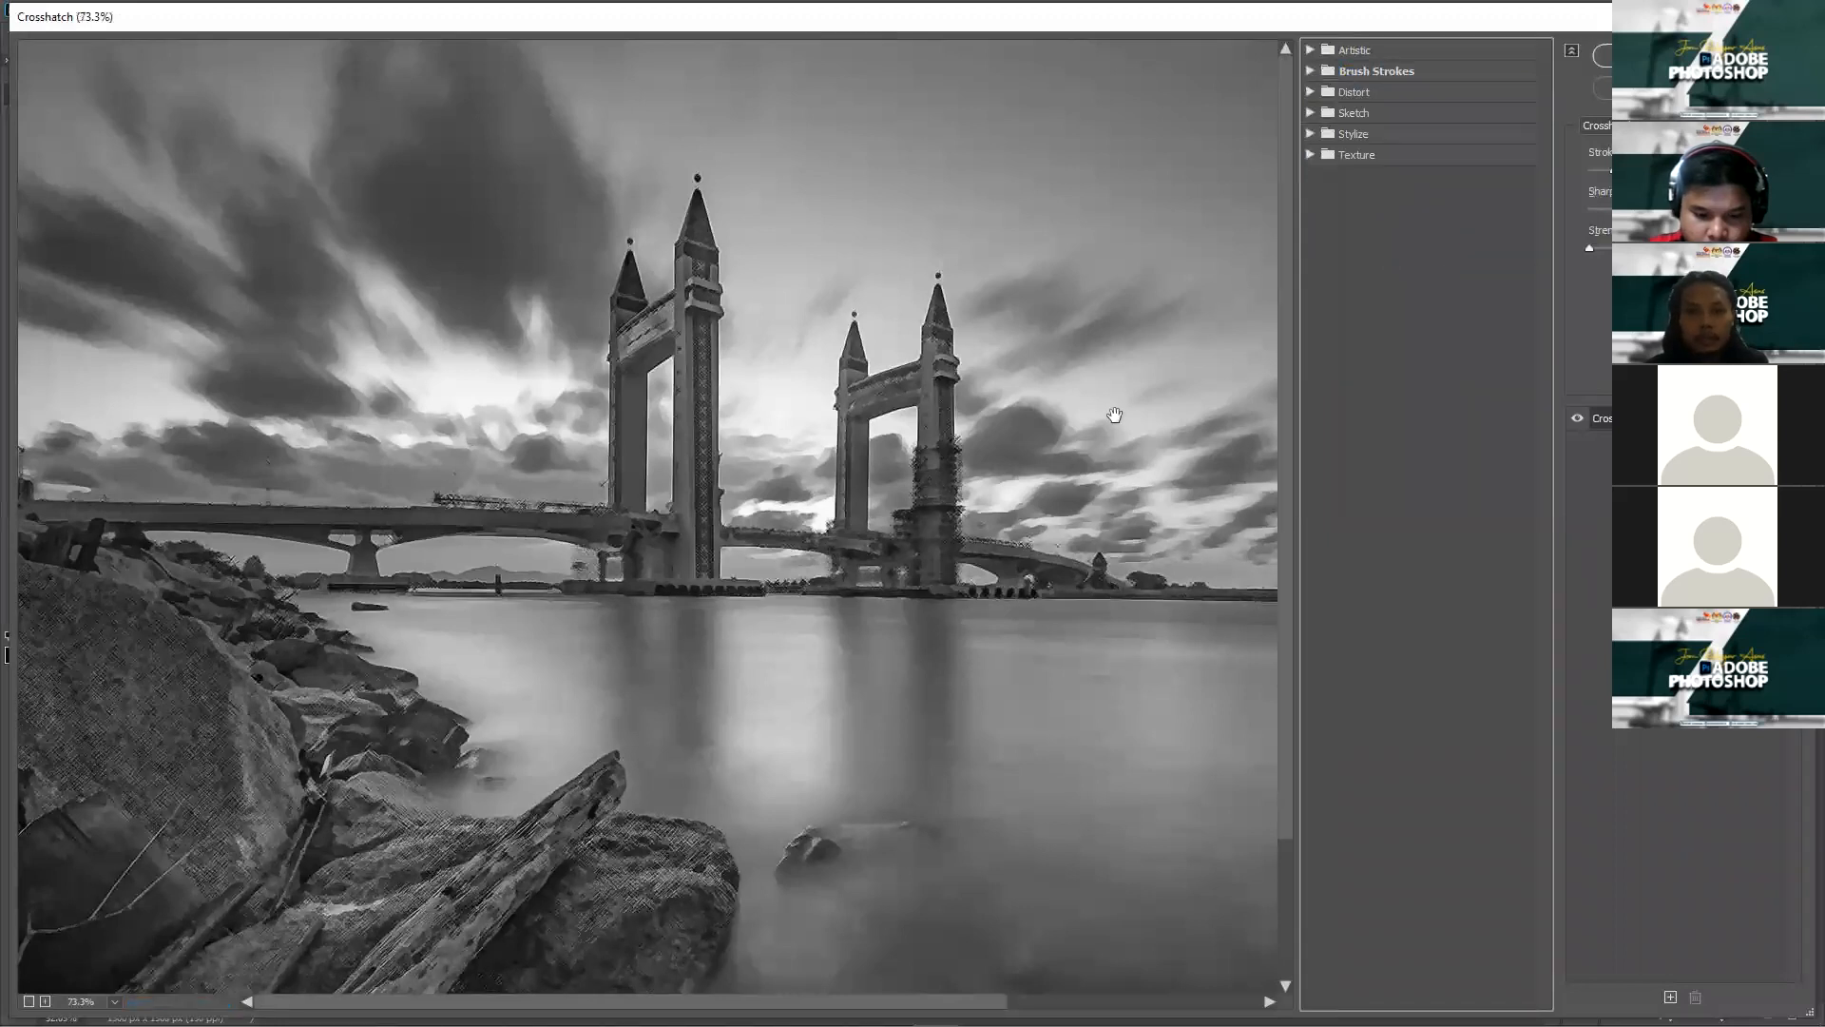
pyautogui.click(1673, 55)
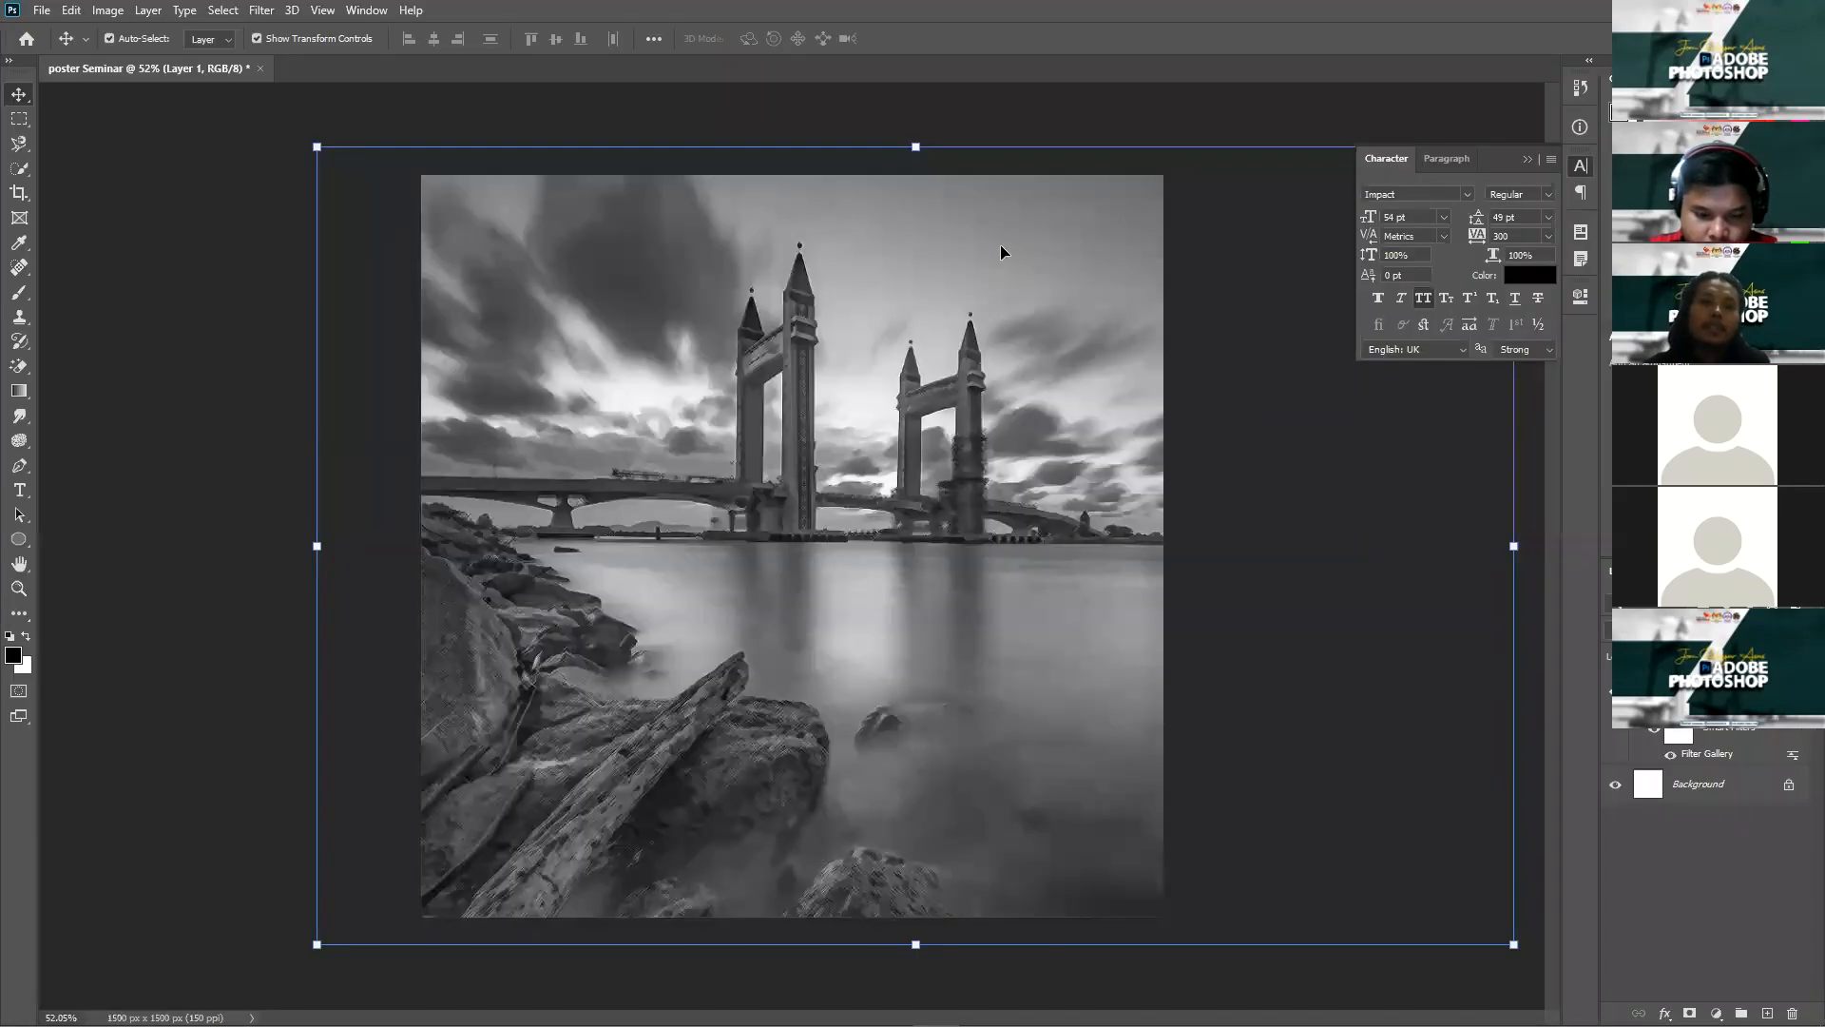
# Step: Apply a Gaussian Blur with an 8.4-pixel radius to the bridge photo smart object
pyautogui.scroll(6, 624, 826)
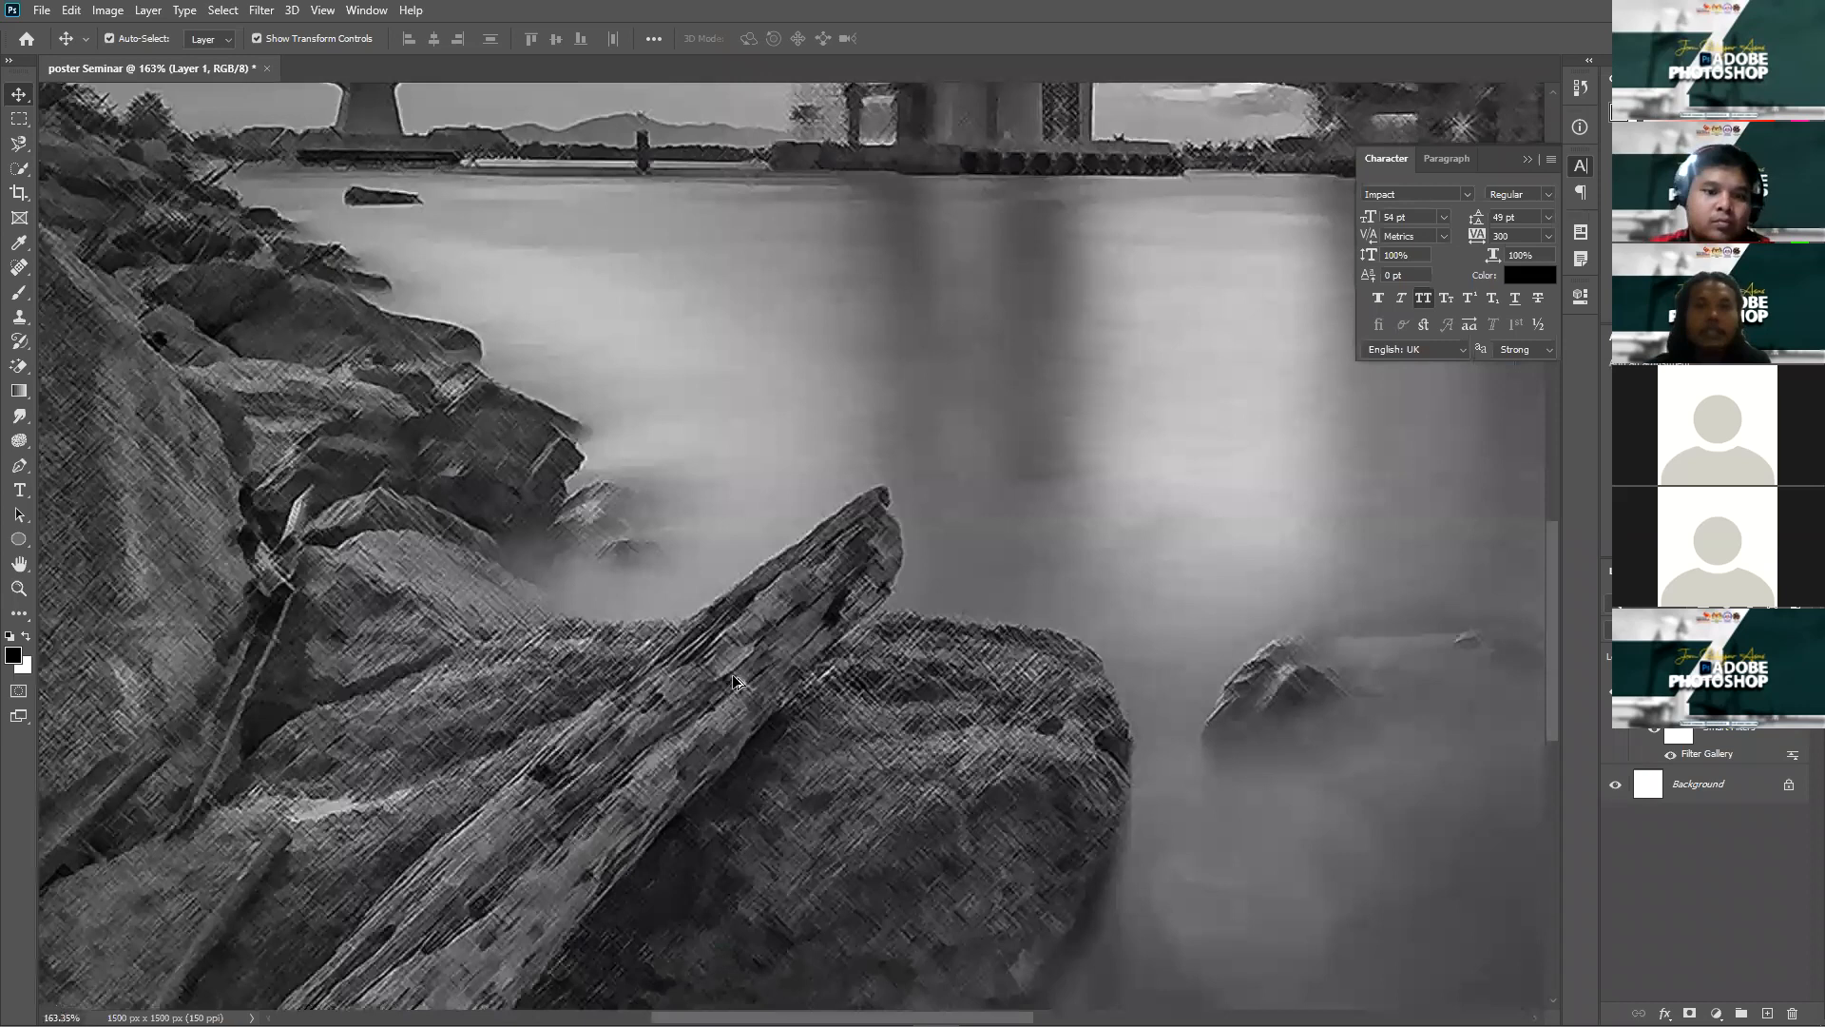
pyautogui.scroll(4, 732, 675)
pyautogui.scroll(-11, 1116, 173)
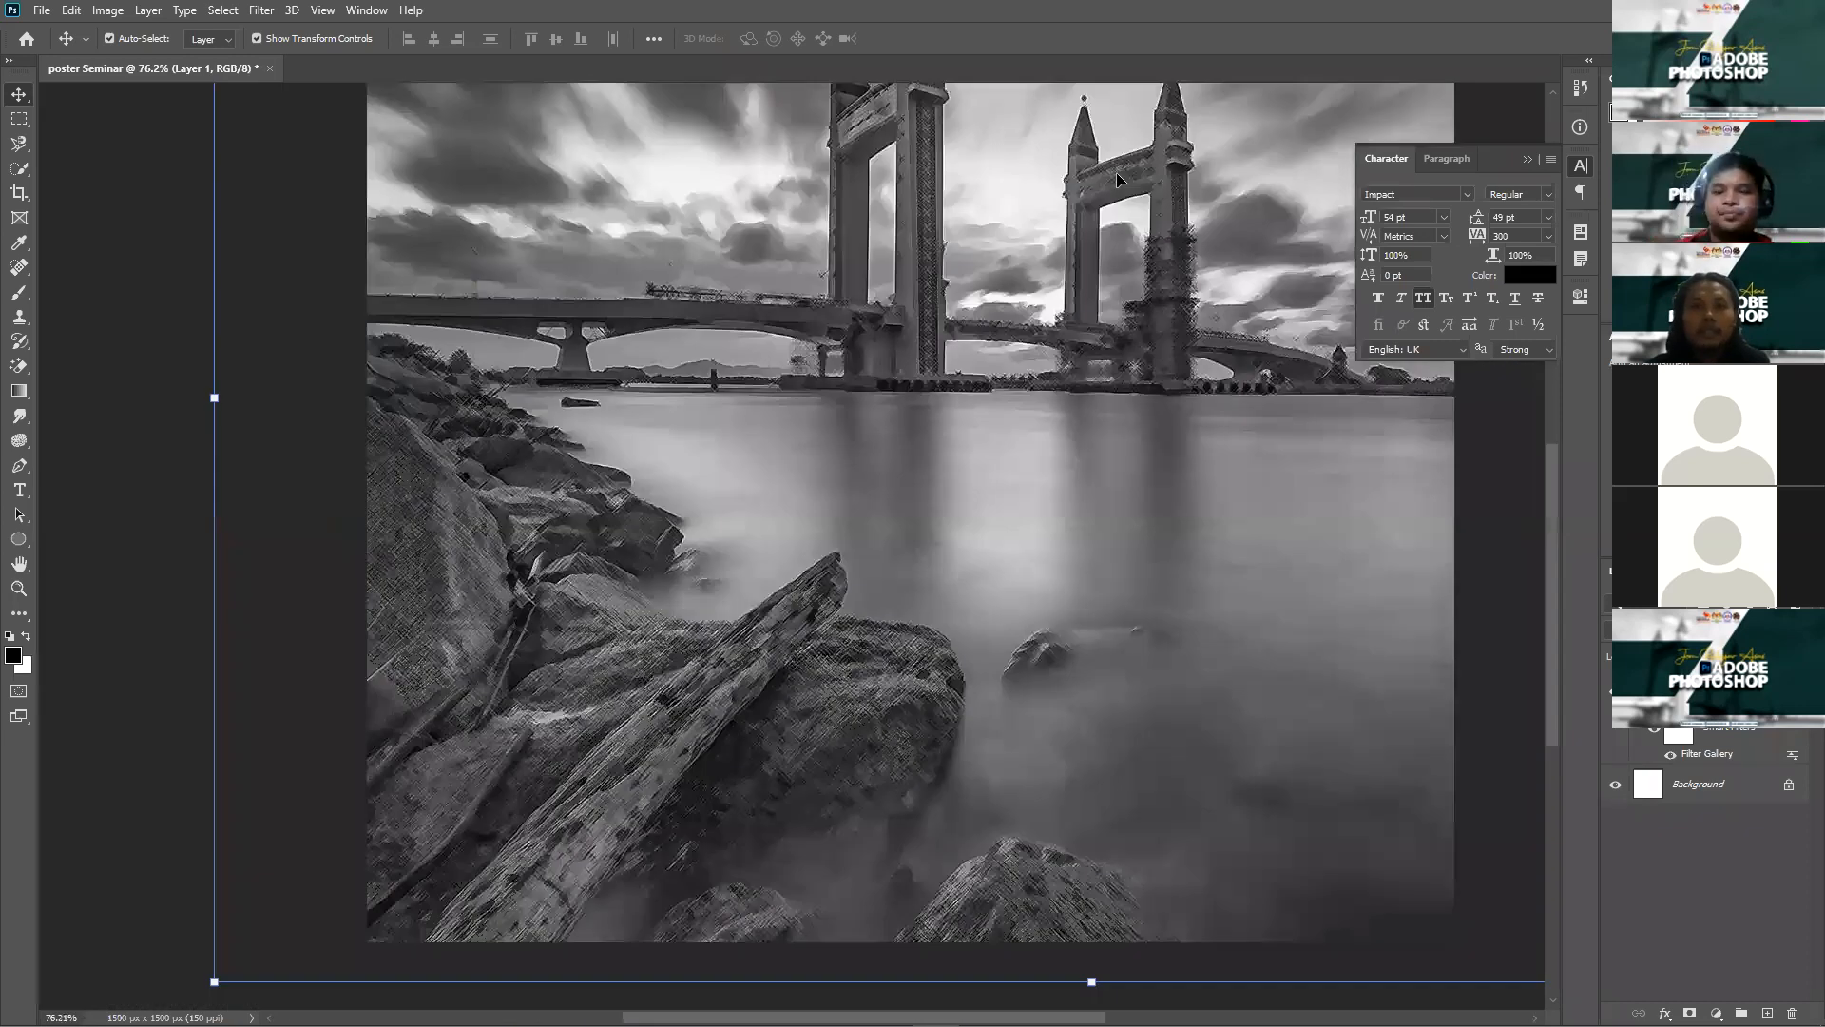
pyautogui.click(265, 10)
pyautogui.moveTo(399, 208)
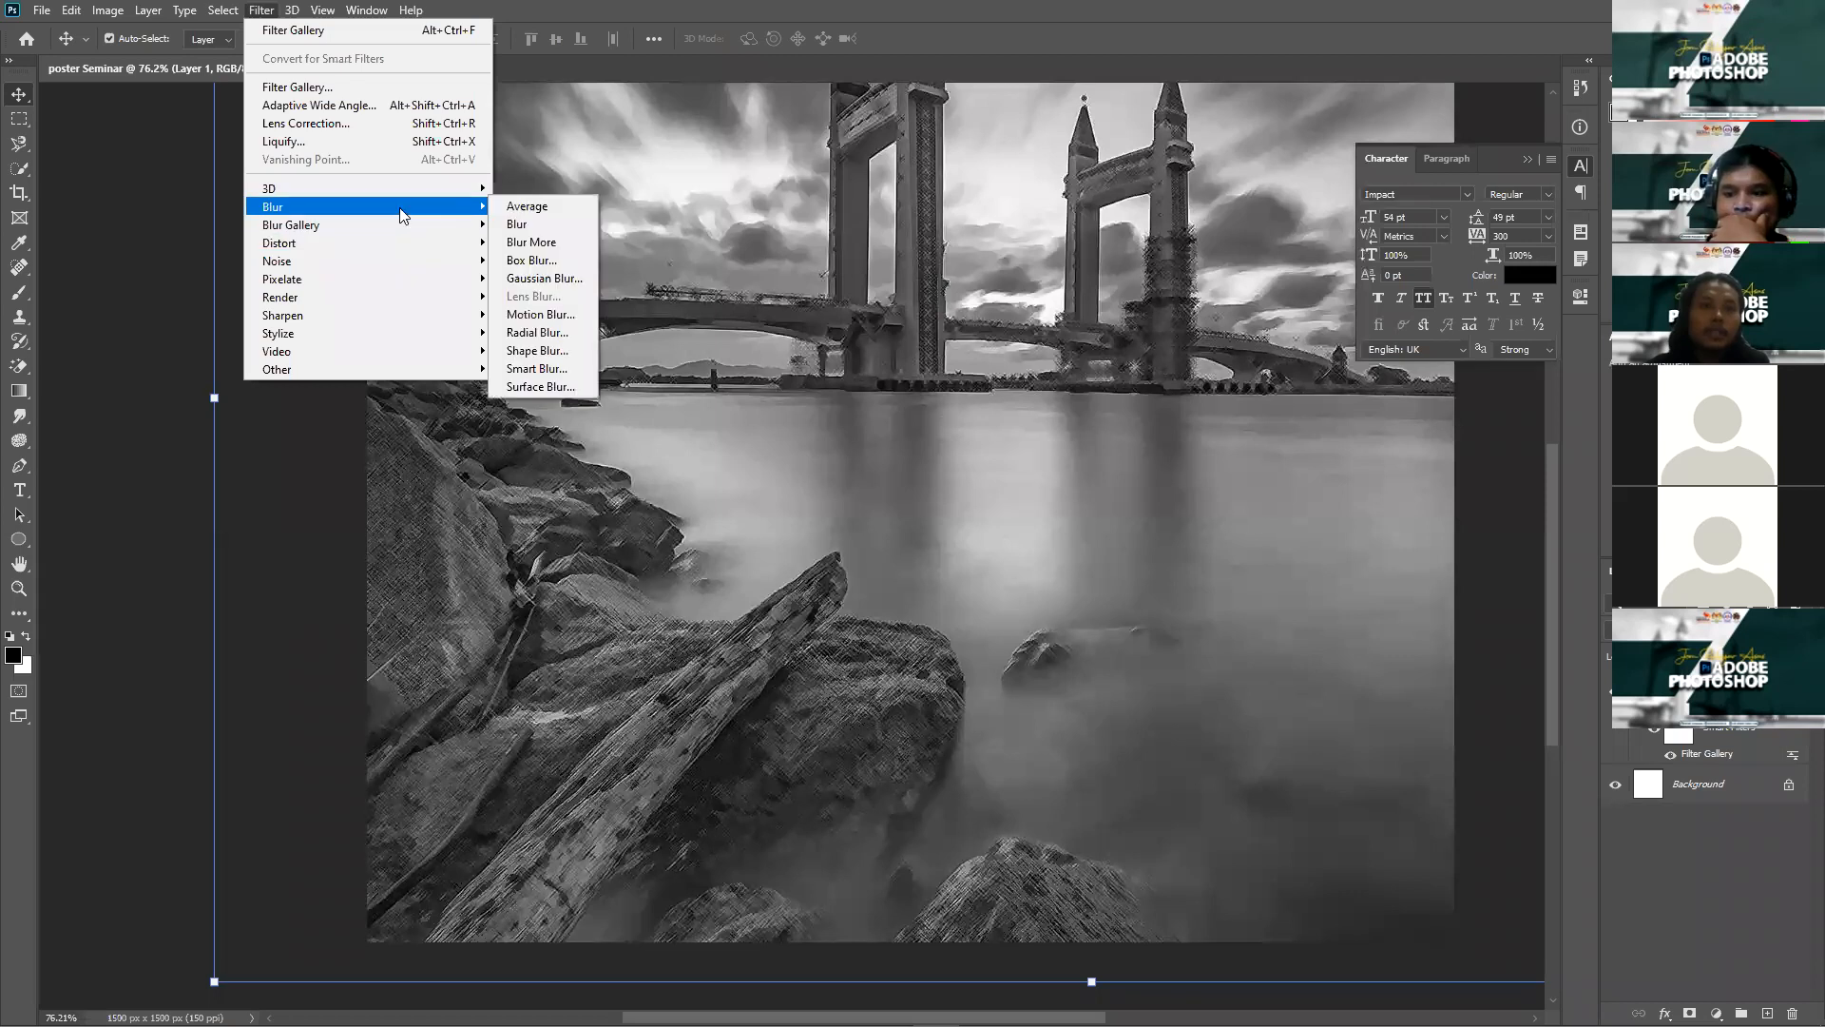
pyautogui.moveTo(388, 268)
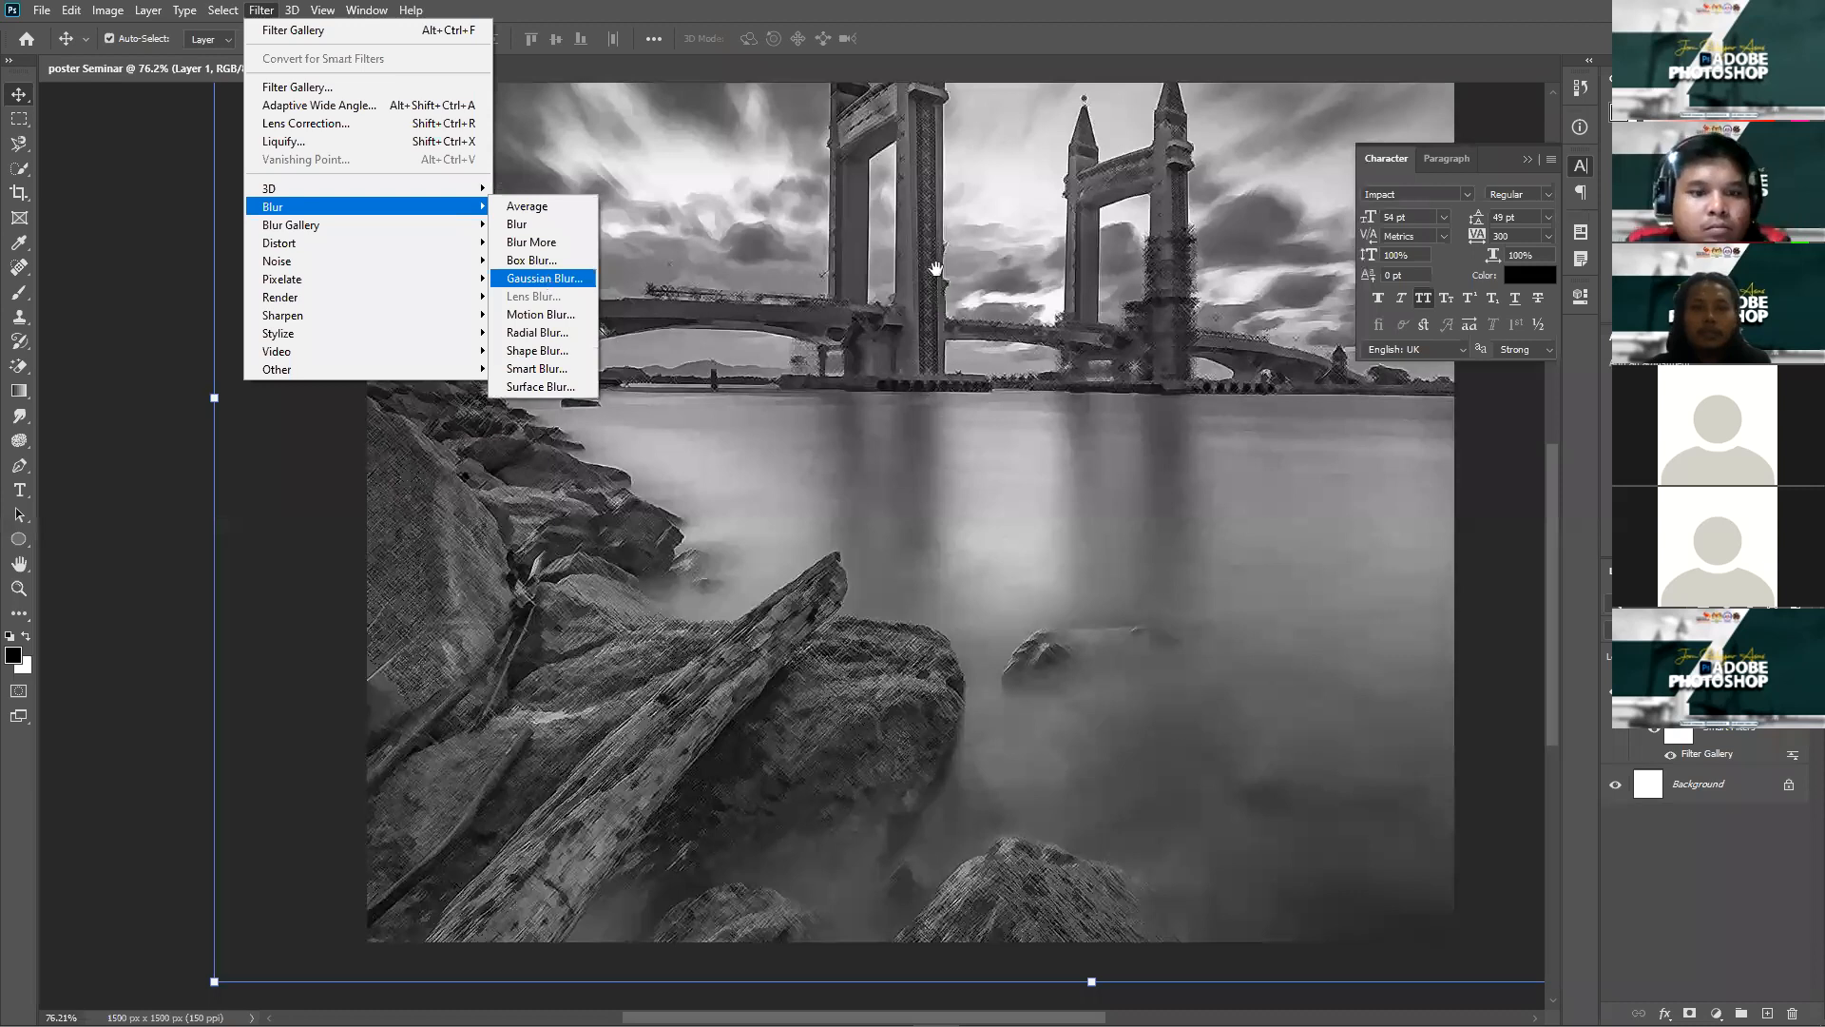
pyautogui.moveTo(779, 513); pyautogui.dragTo(797, 523)
pyautogui.press('alt')
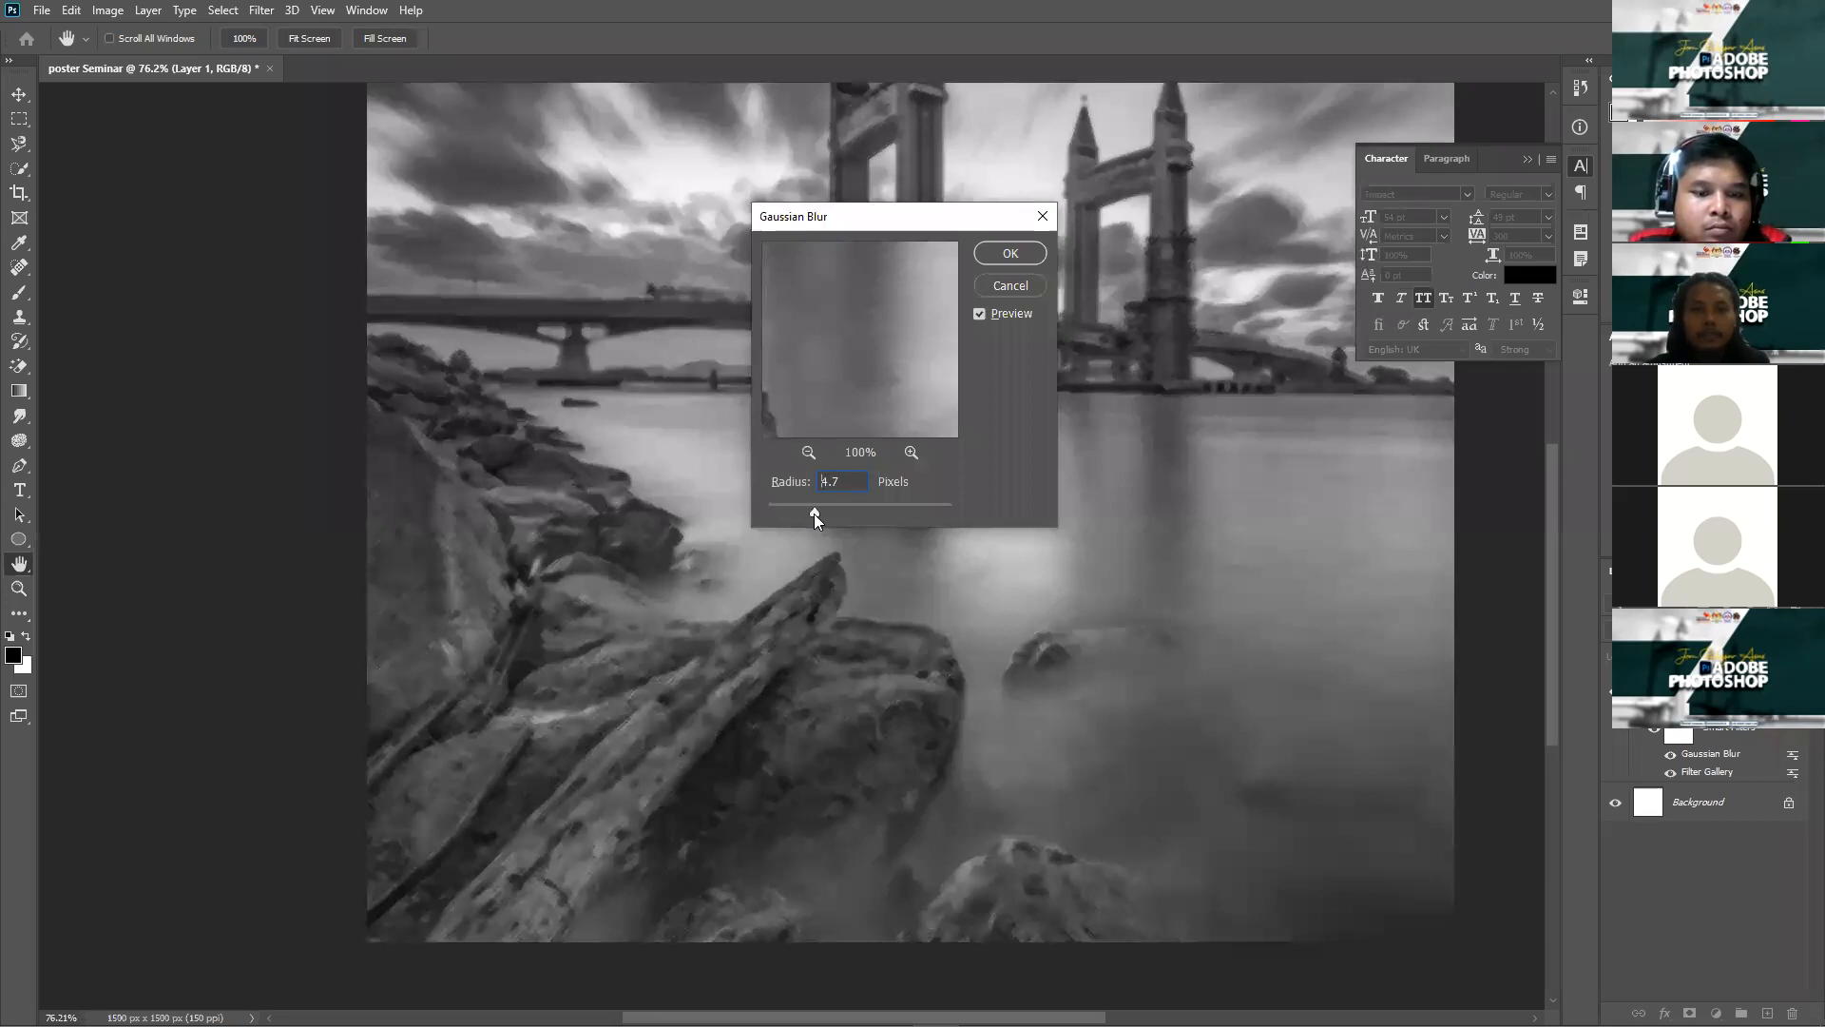
pyautogui.moveTo(826, 514); pyautogui.dragTo(833, 513)
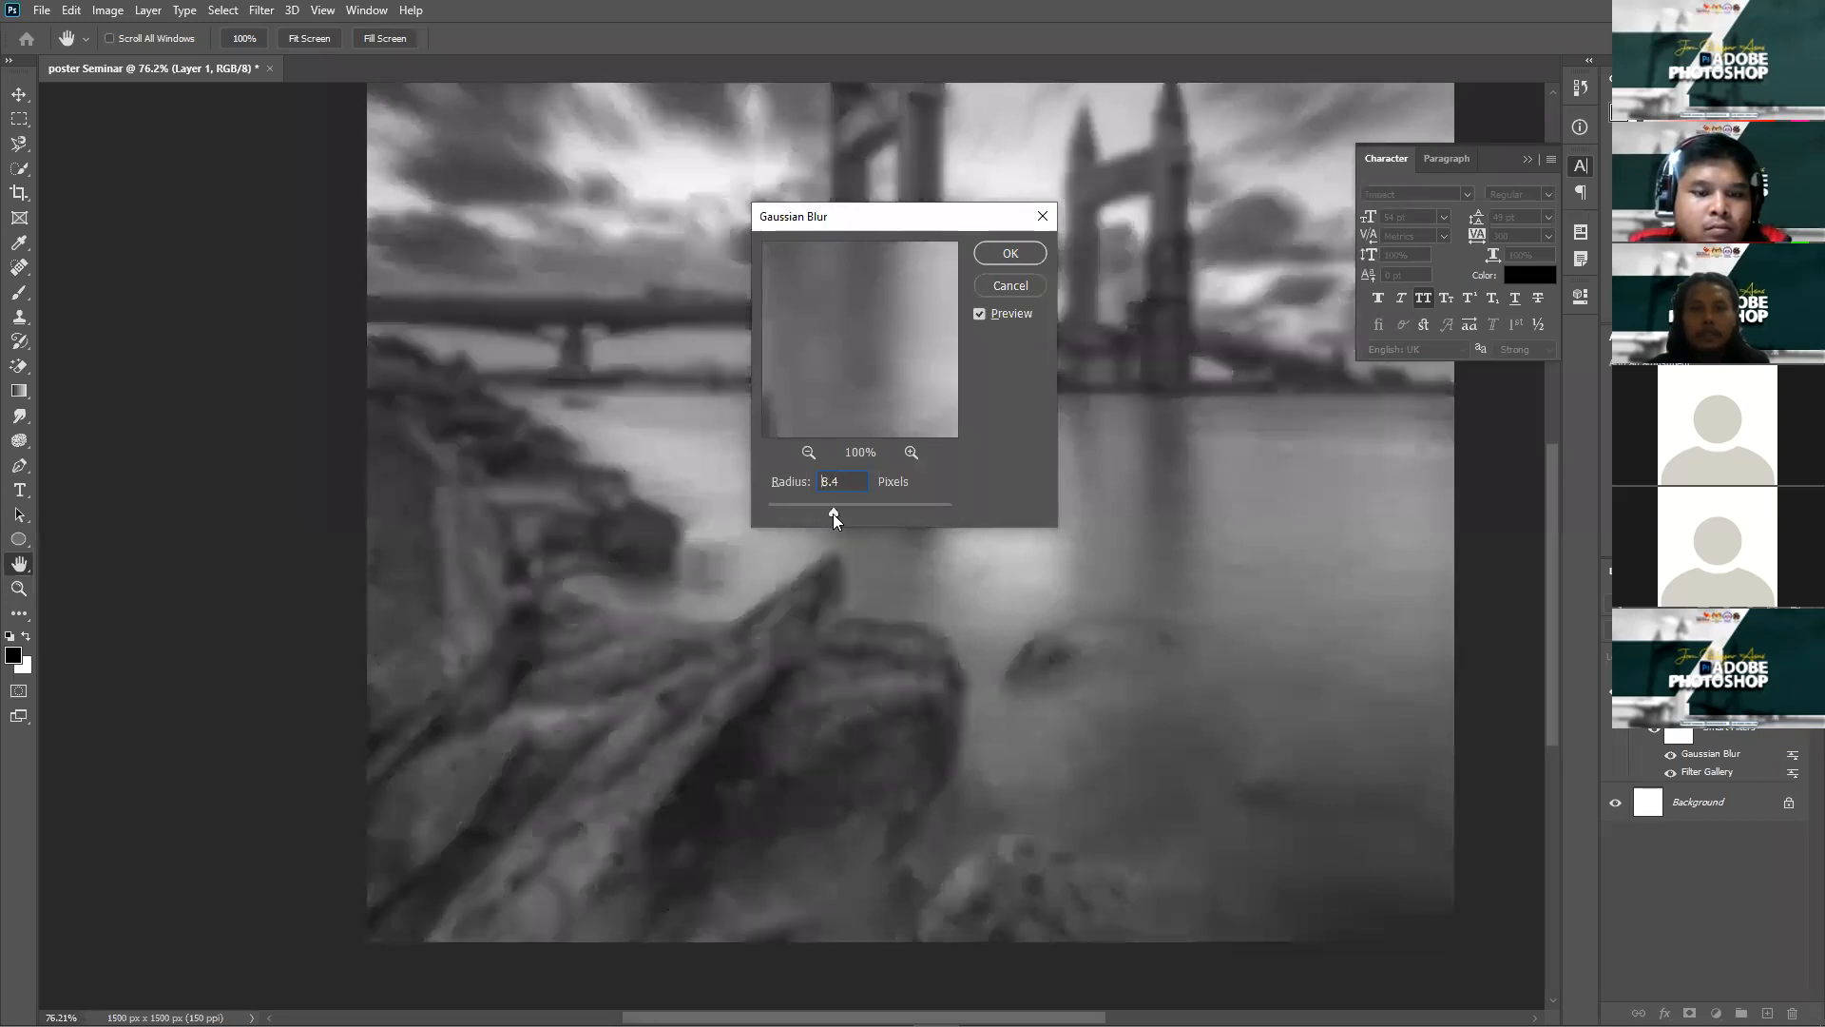
pyautogui.click(1007, 254)
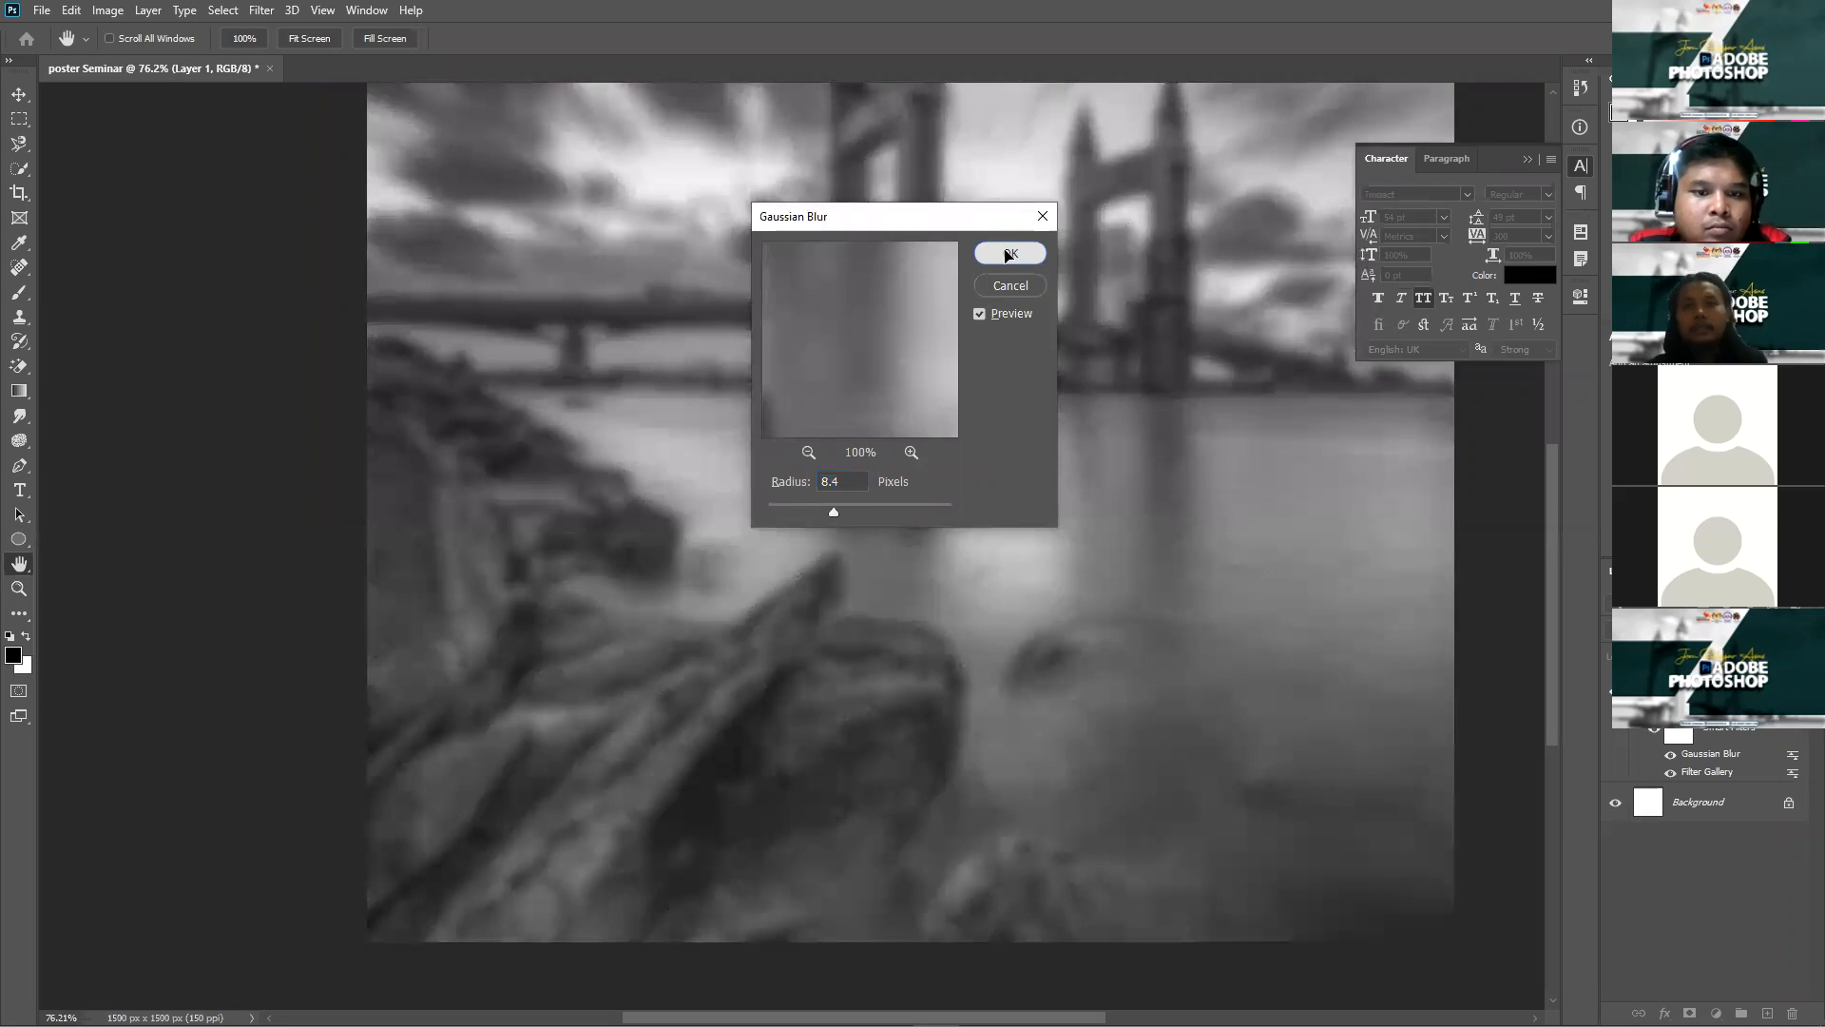
pyautogui.scroll(-4, 818, 521)
pyautogui.click(1298, 498)
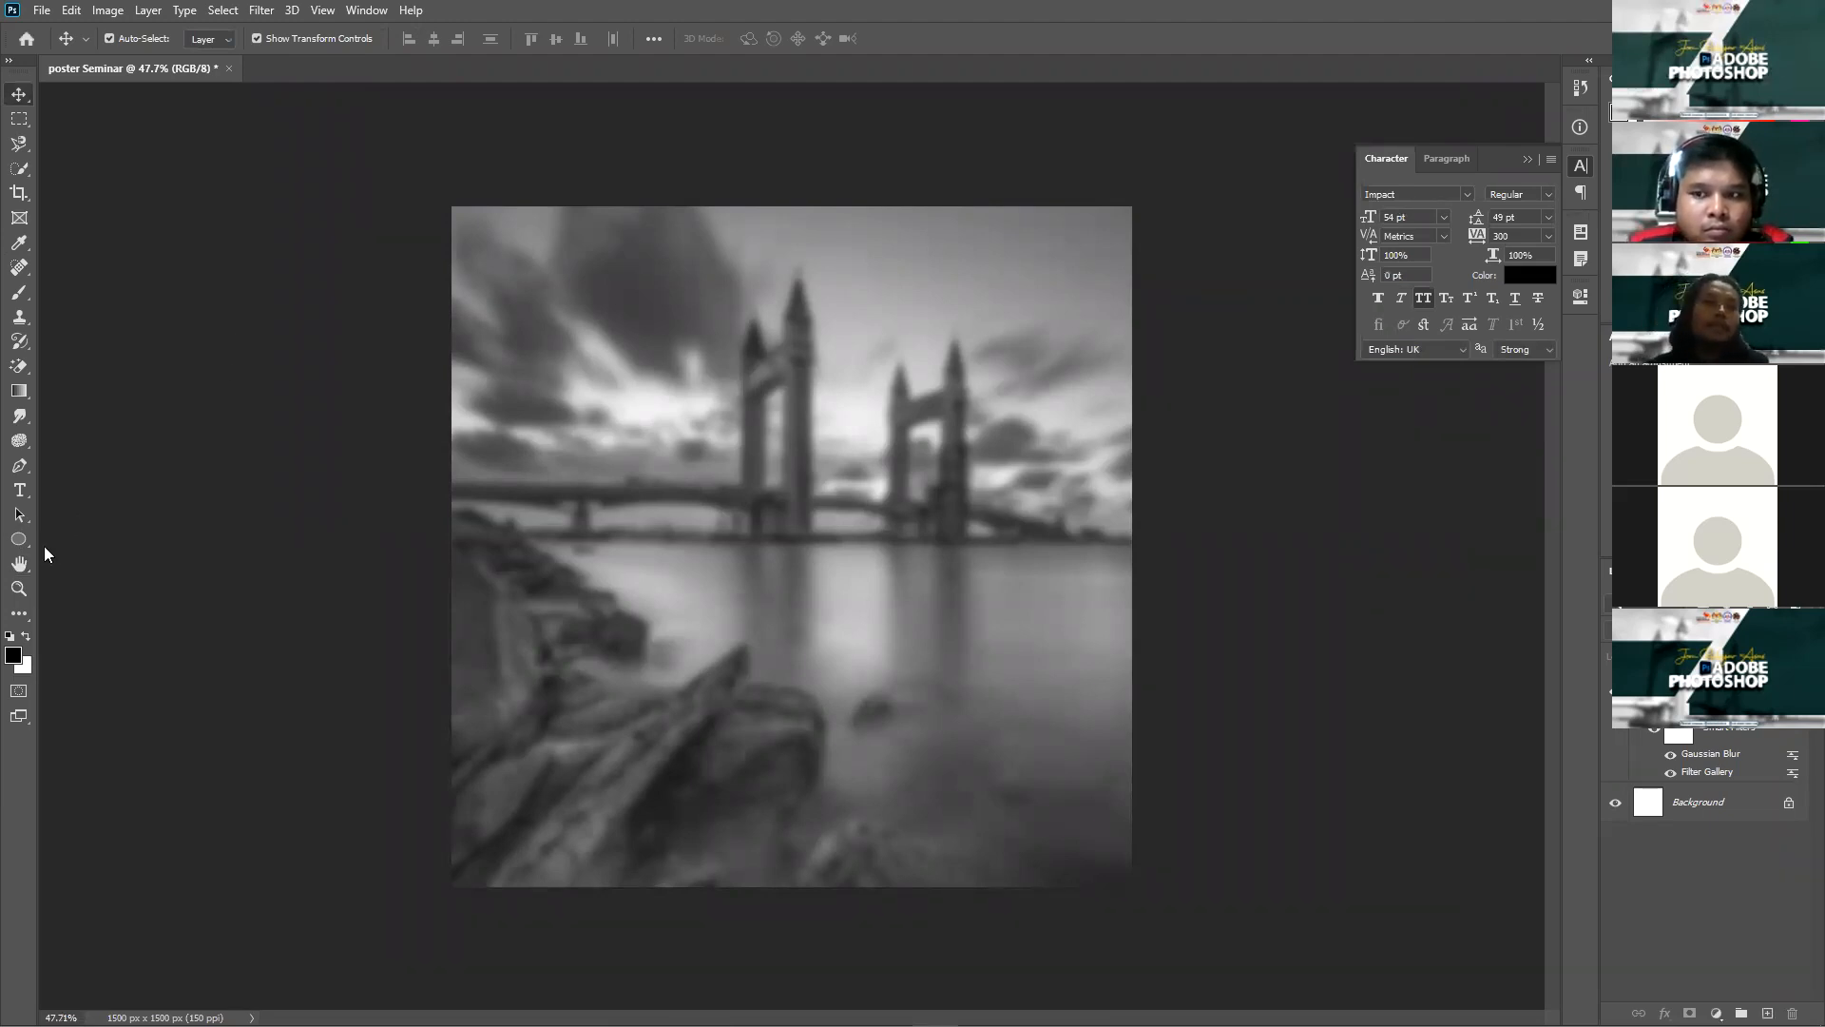
# Step: Set the Pen tool to Shape mode with a dark green fill, 066533
pyautogui.click(19, 468)
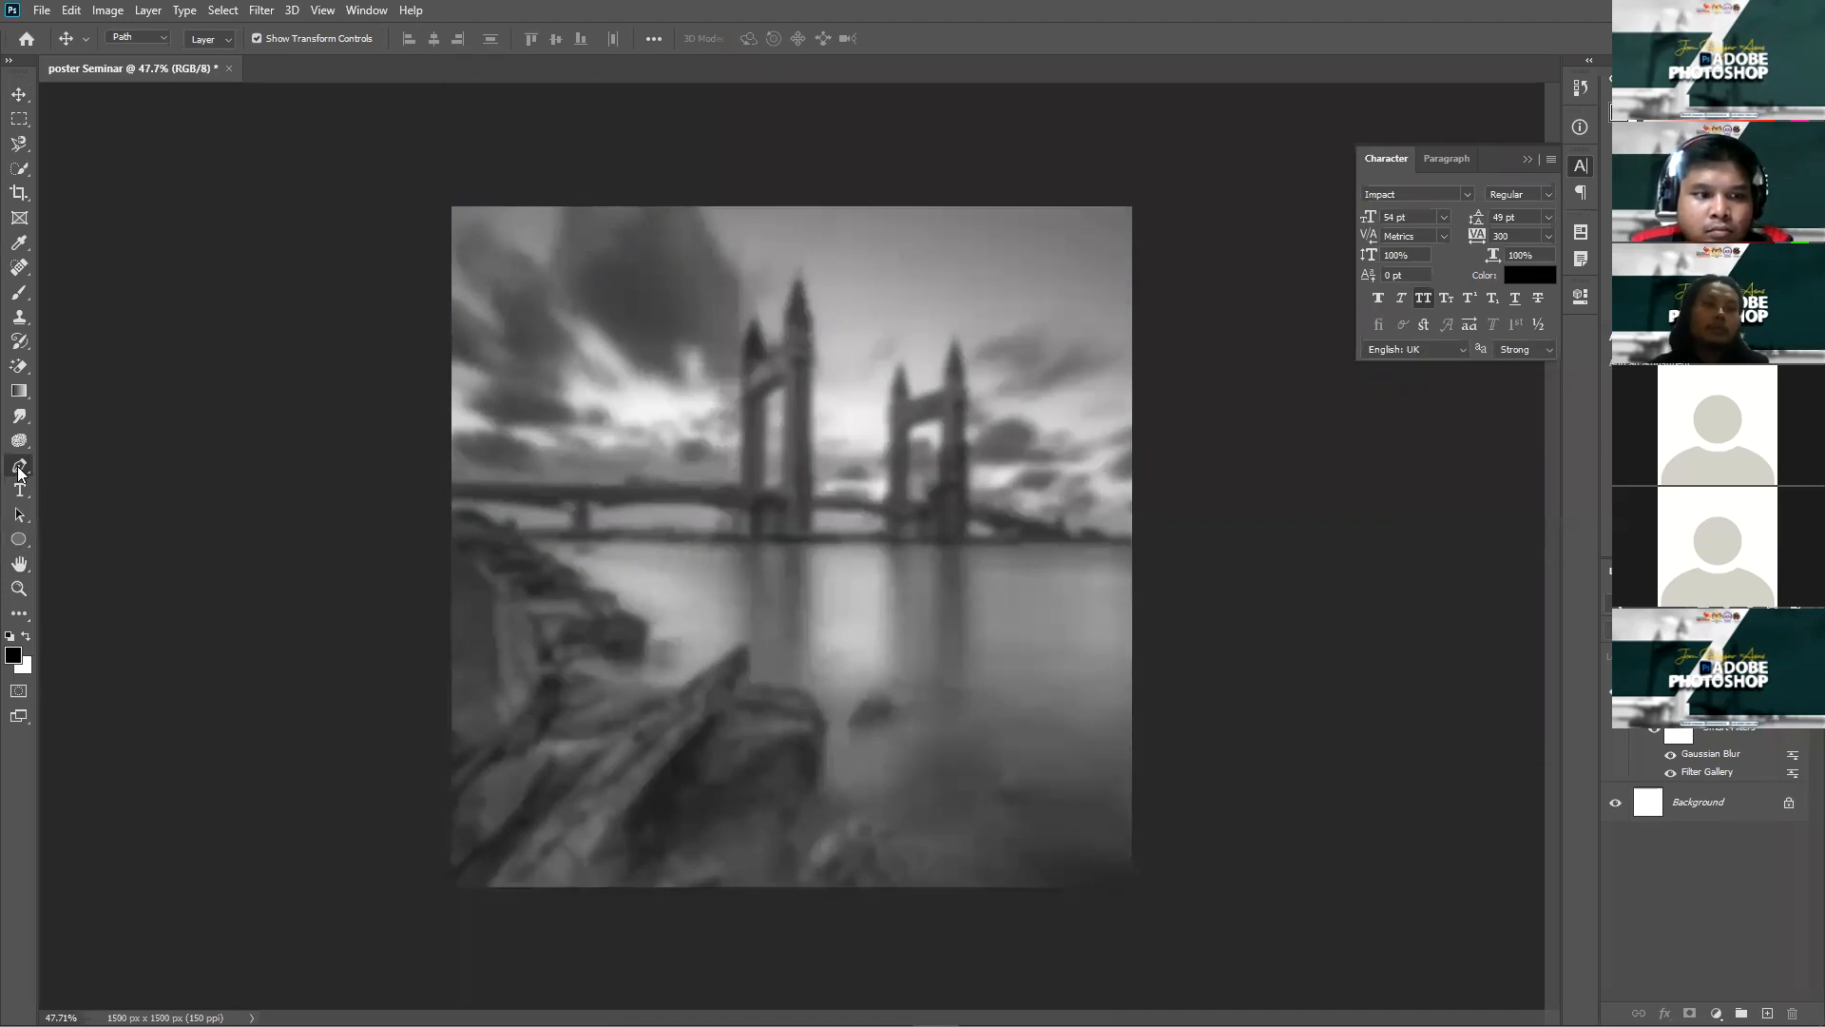
pyautogui.click(148, 42)
pyautogui.click(133, 53)
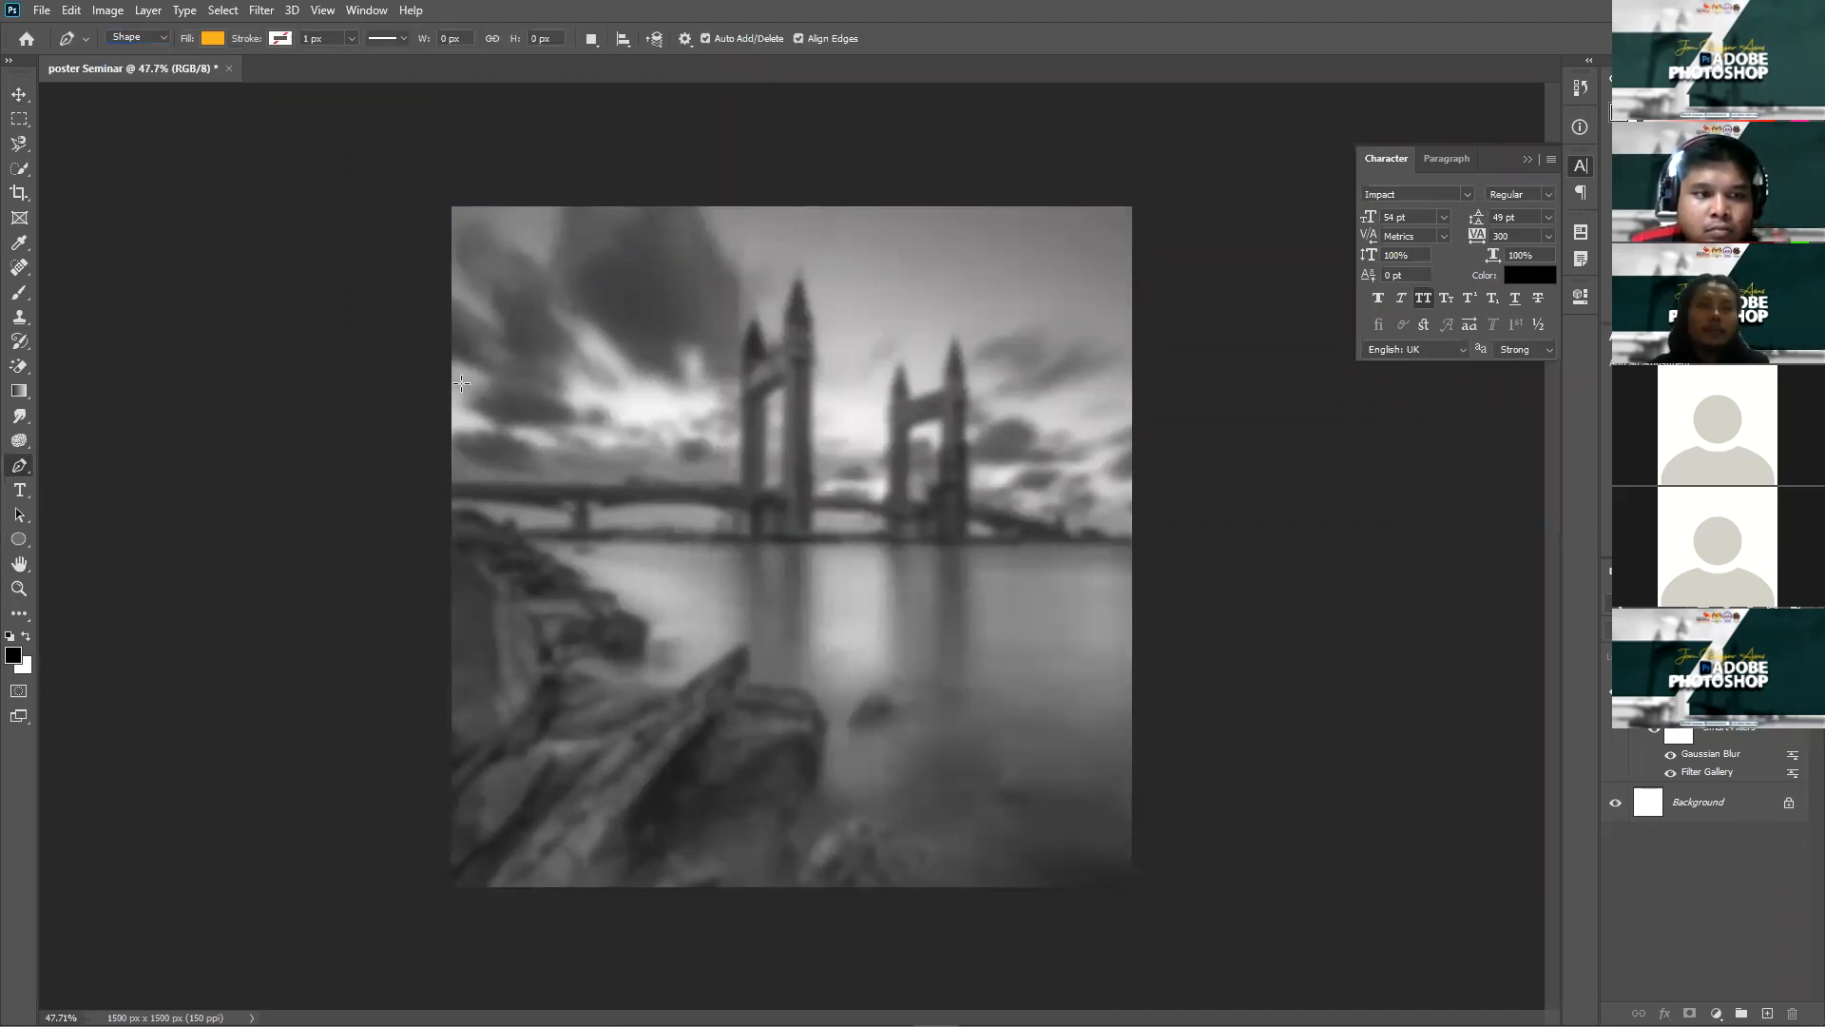
pyautogui.click(211, 38)
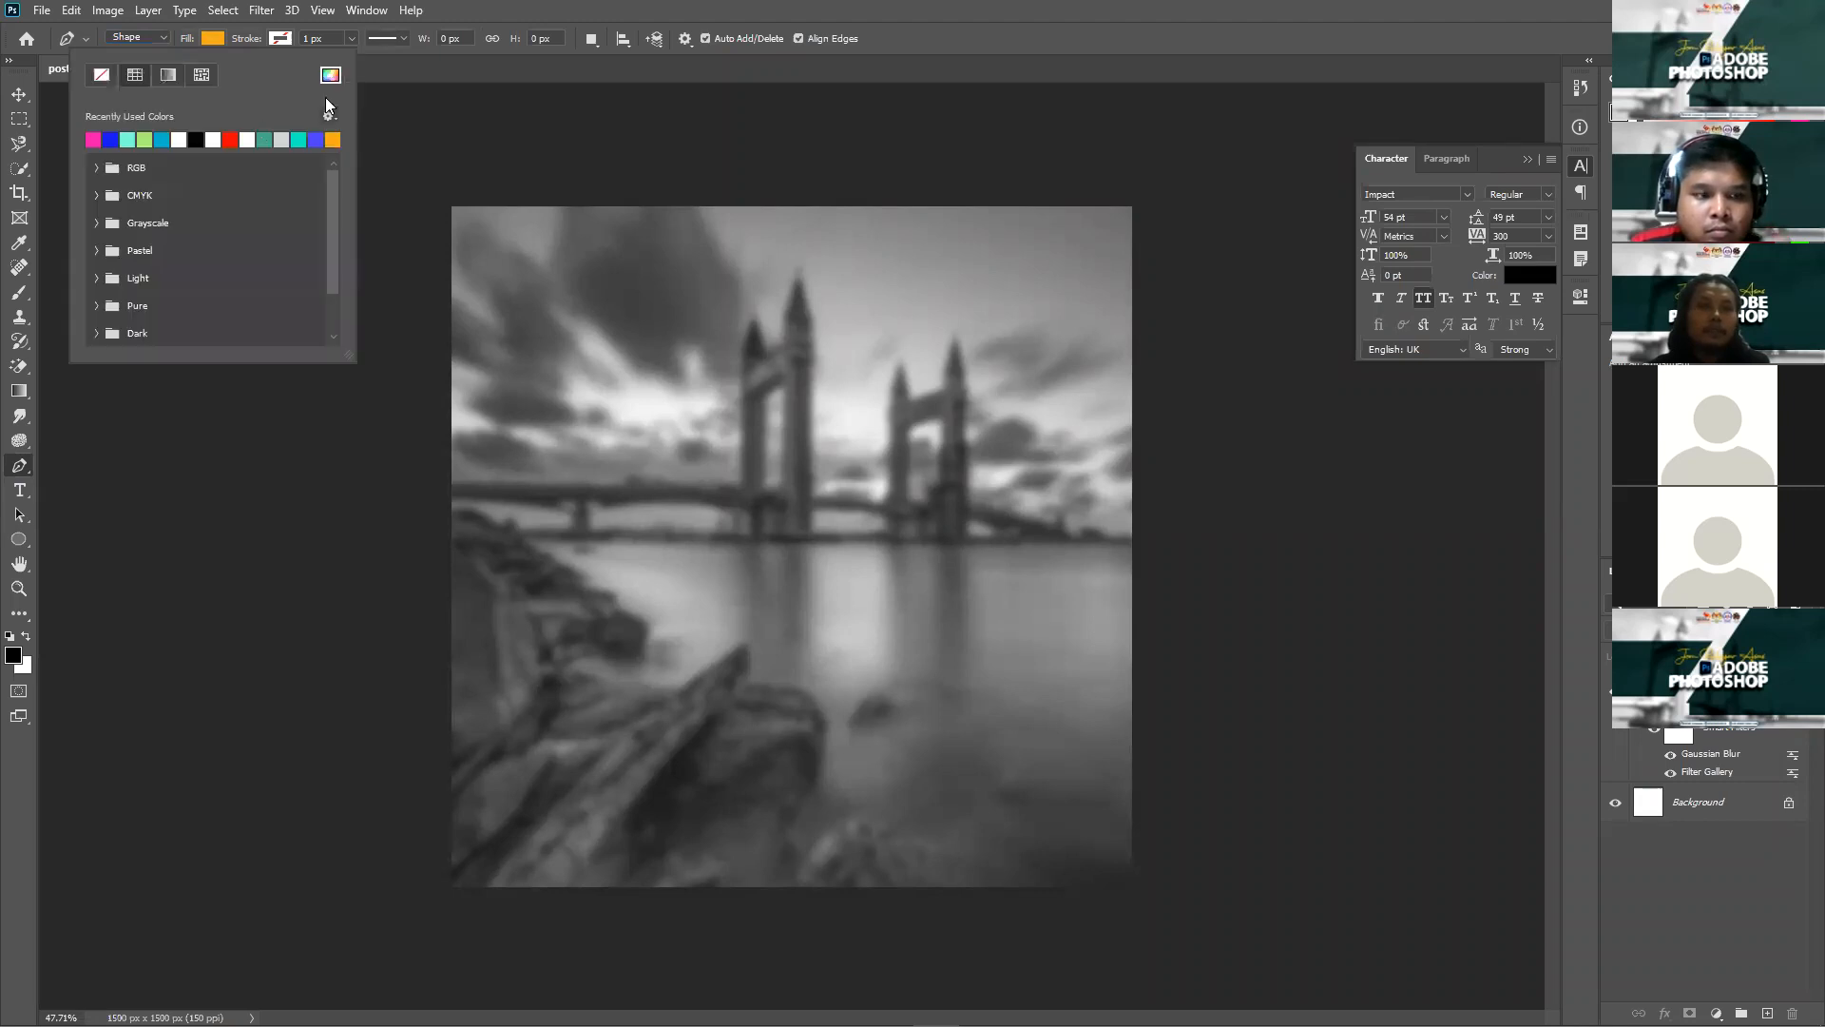
pyautogui.click(329, 76)
pyautogui.click(687, 703)
pyautogui.moveTo(688, 711); pyautogui.dragTo(681, 686)
pyautogui.click(656, 669)
pyautogui.click(657, 701)
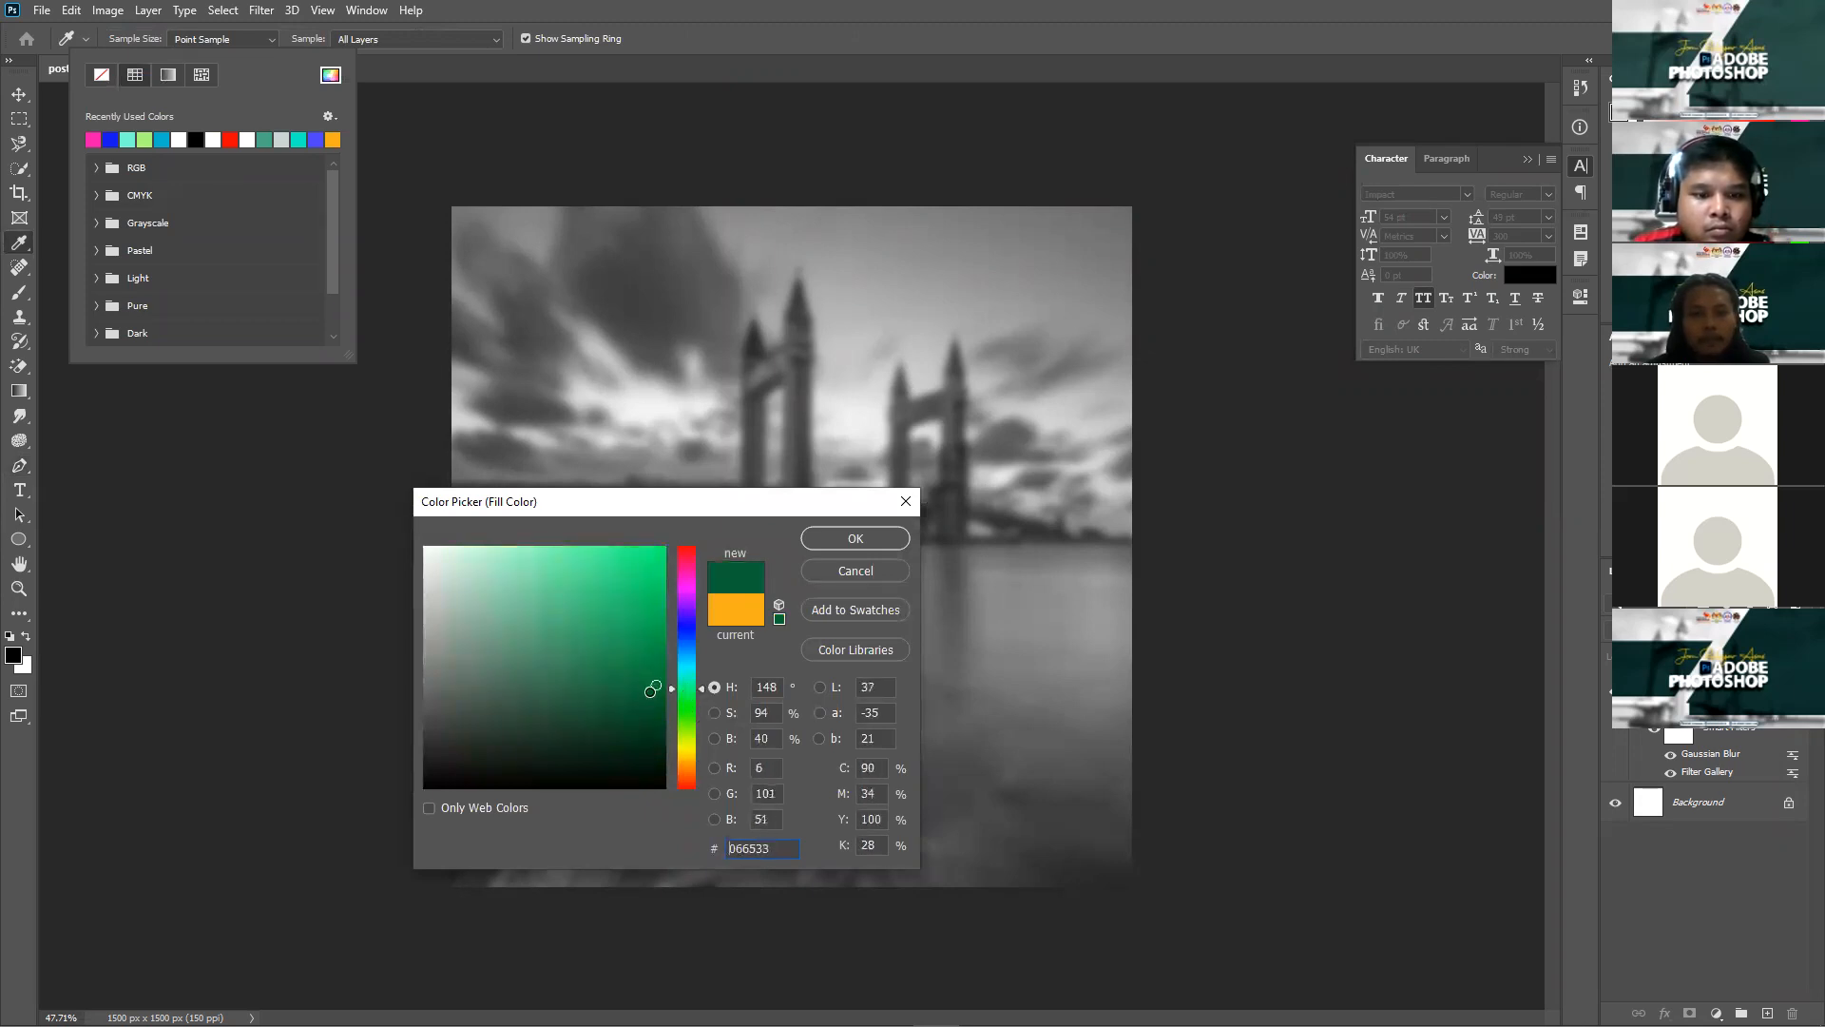
pyautogui.click(856, 537)
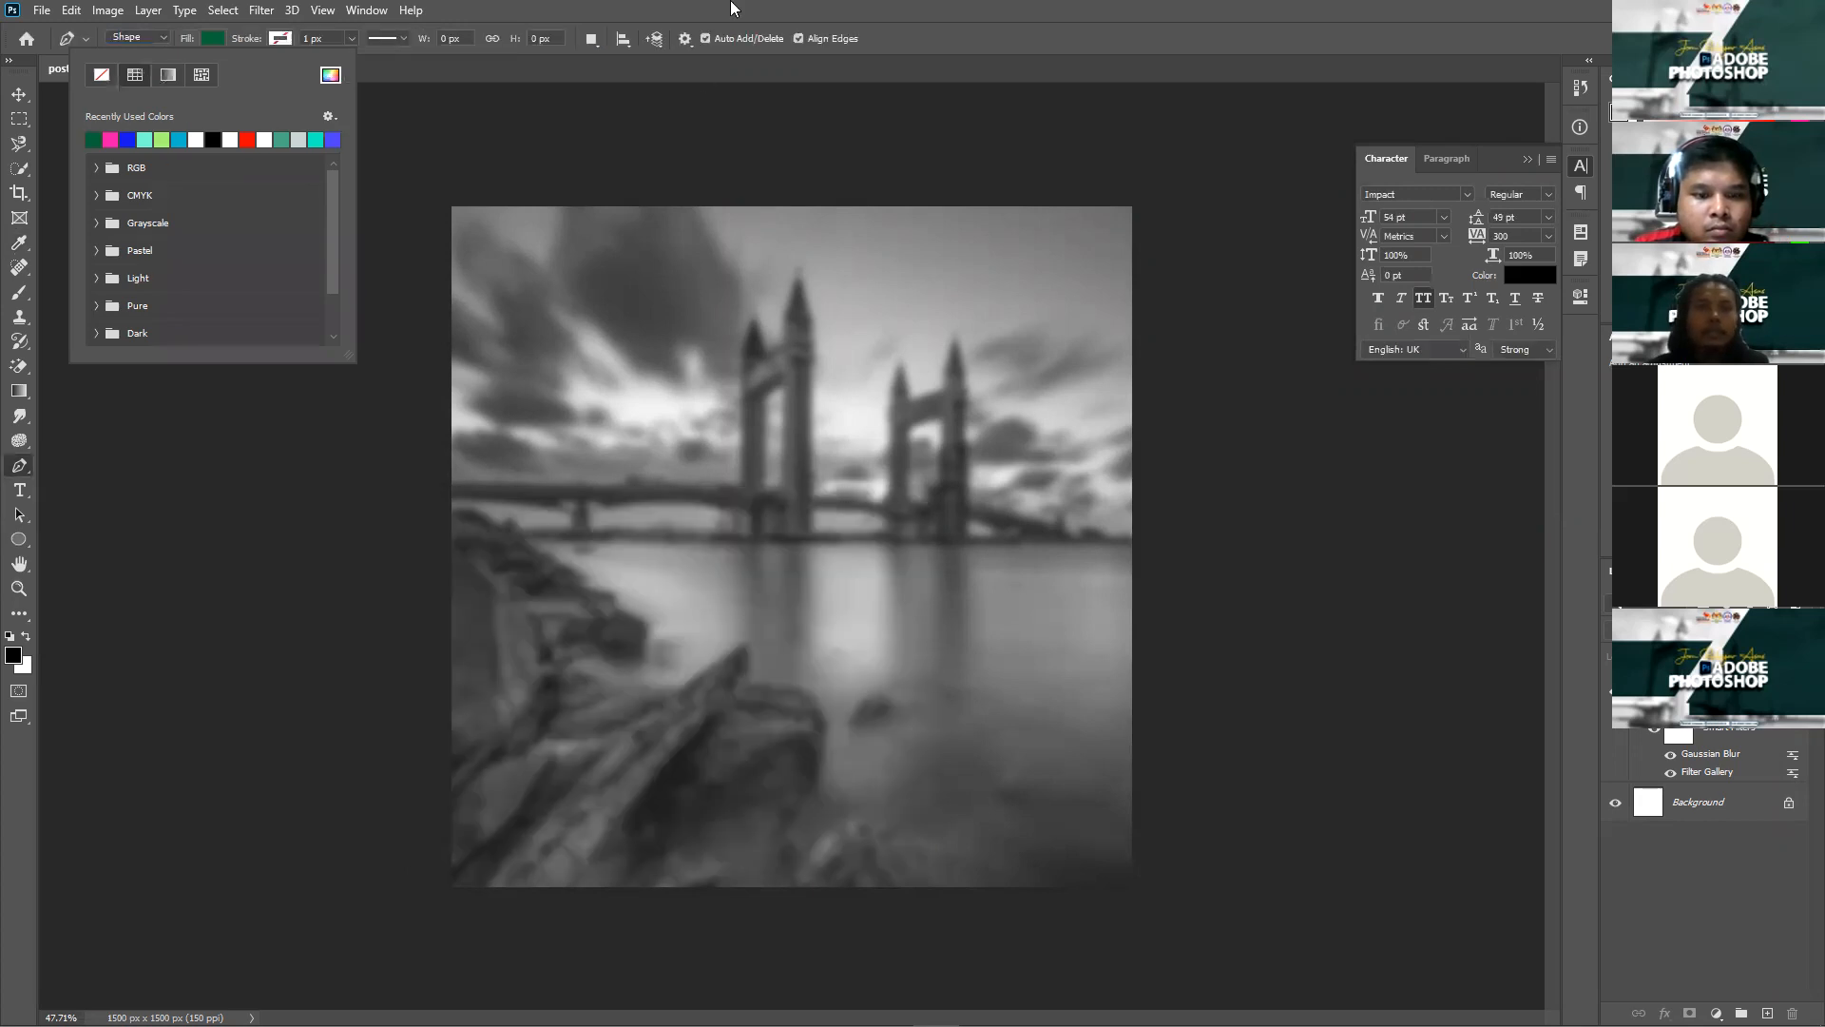
pyautogui.click(372, 471)
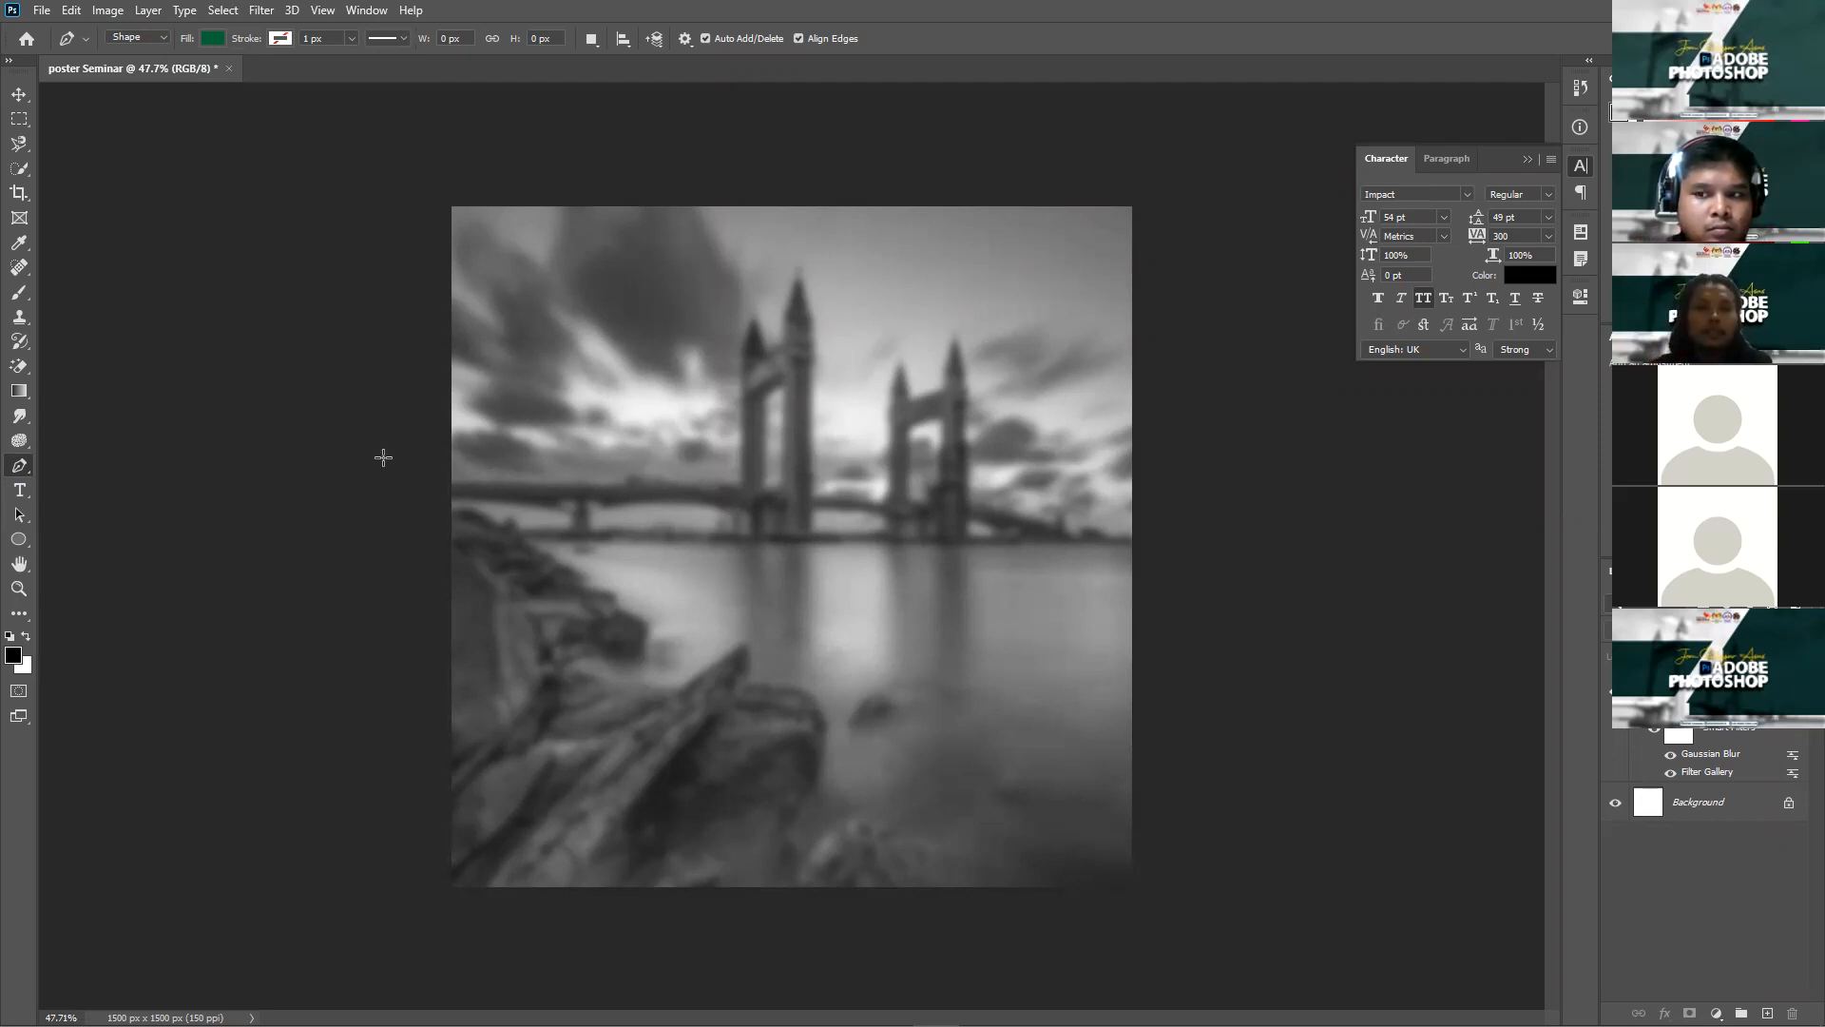
# Step: Draw a slanted four-point green banner shape across the left part of the photo
pyautogui.click(383, 457)
pyautogui.click(790, 457)
pyautogui.click(627, 619)
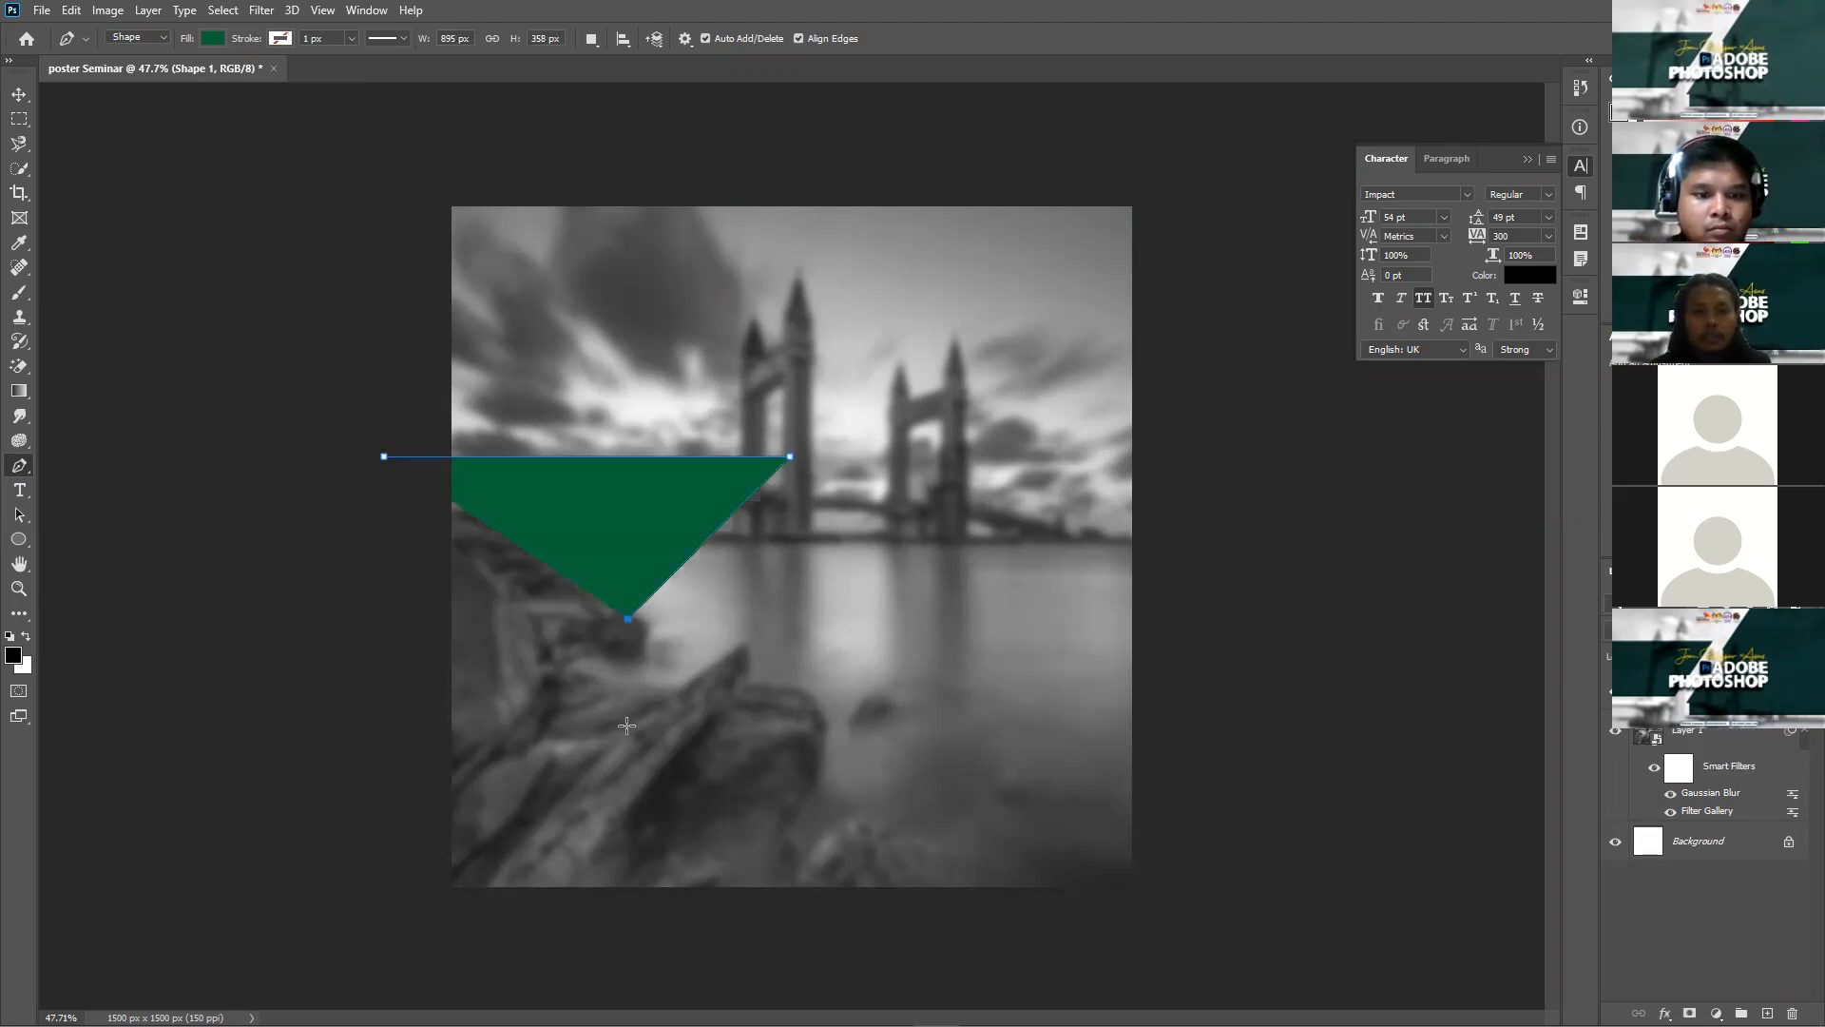
pyautogui.click(316, 619)
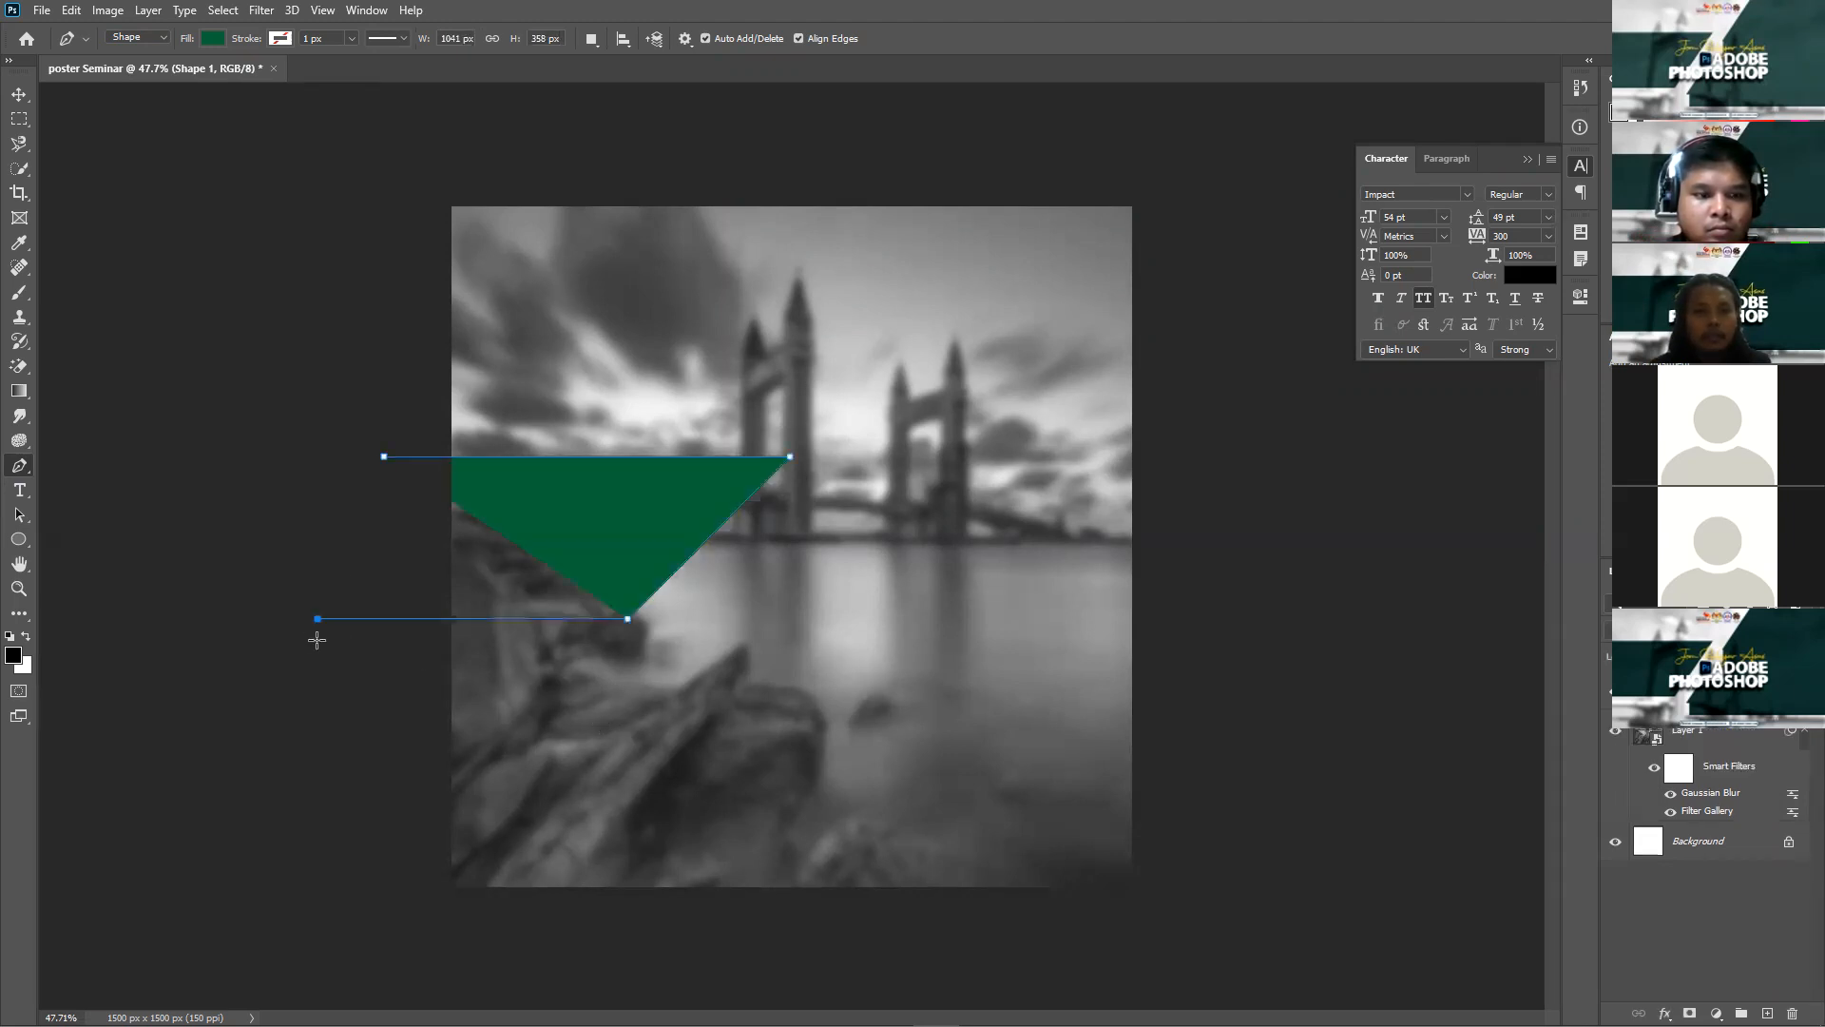
pyautogui.click(384, 458)
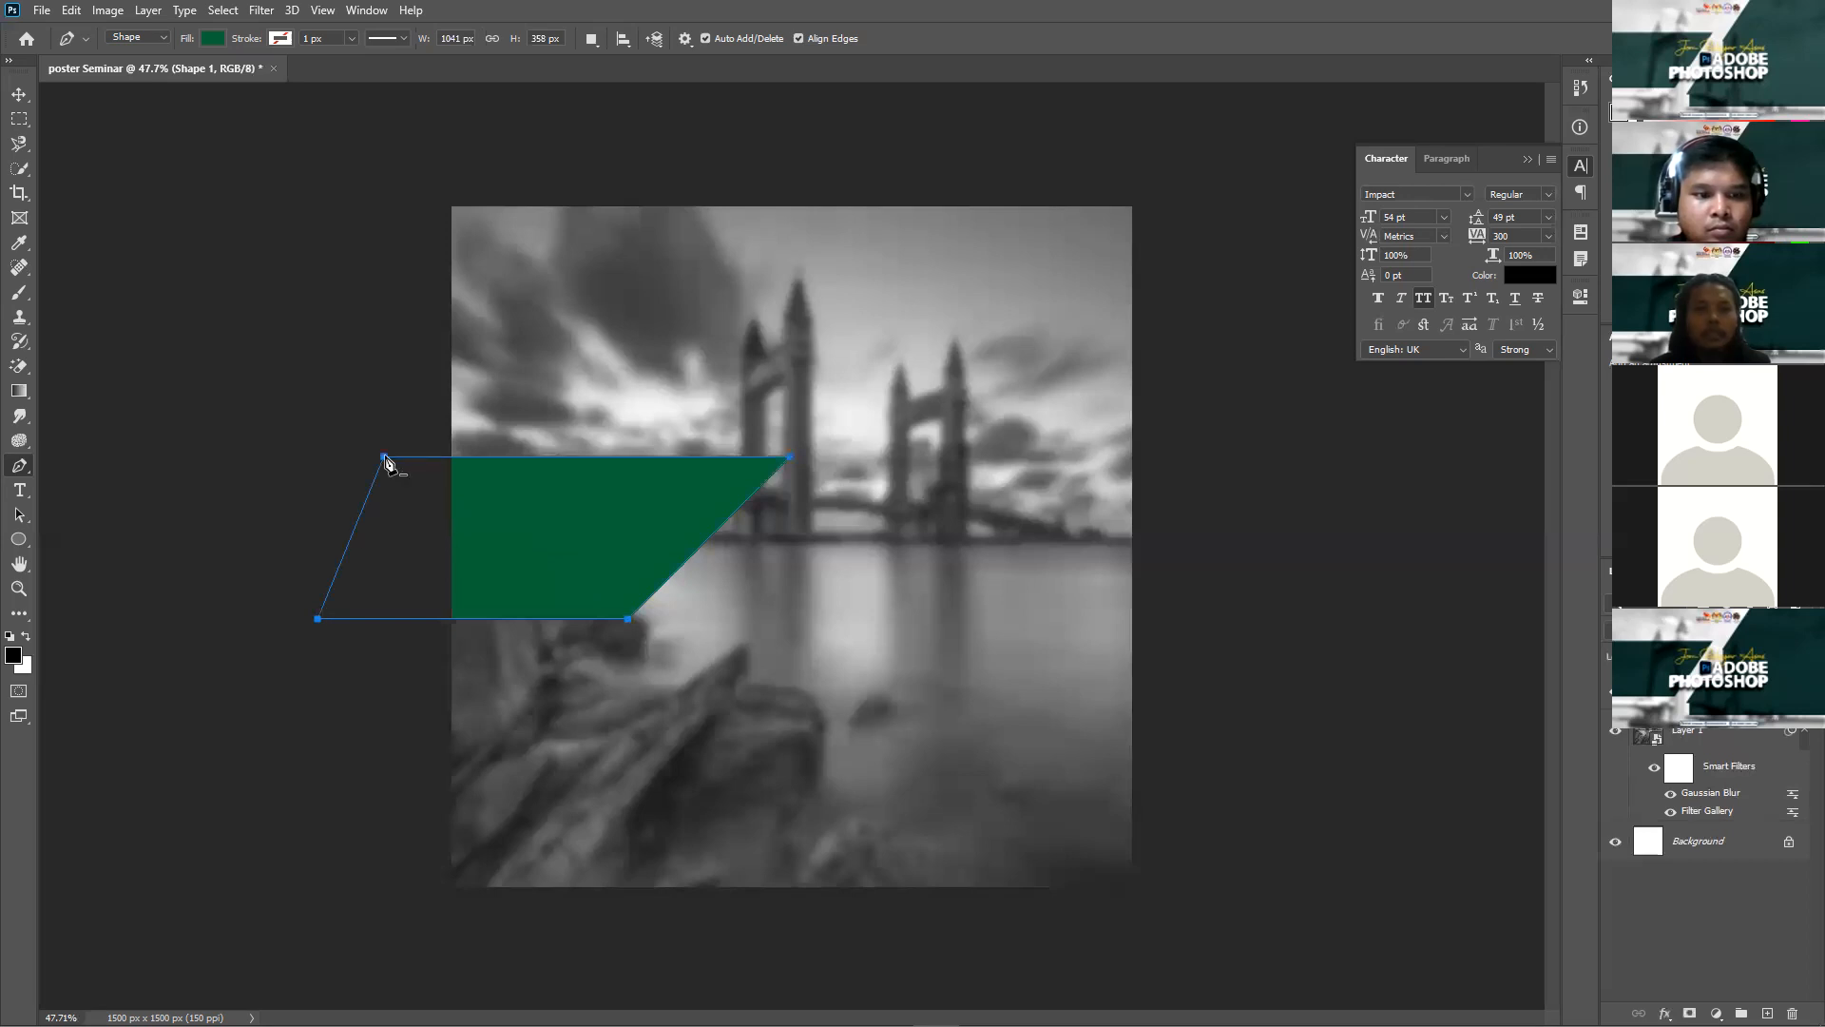
pyautogui.press('Return')
# Step: Enlarge the green banner proportionally and nudge it upward
pyautogui.press('v')
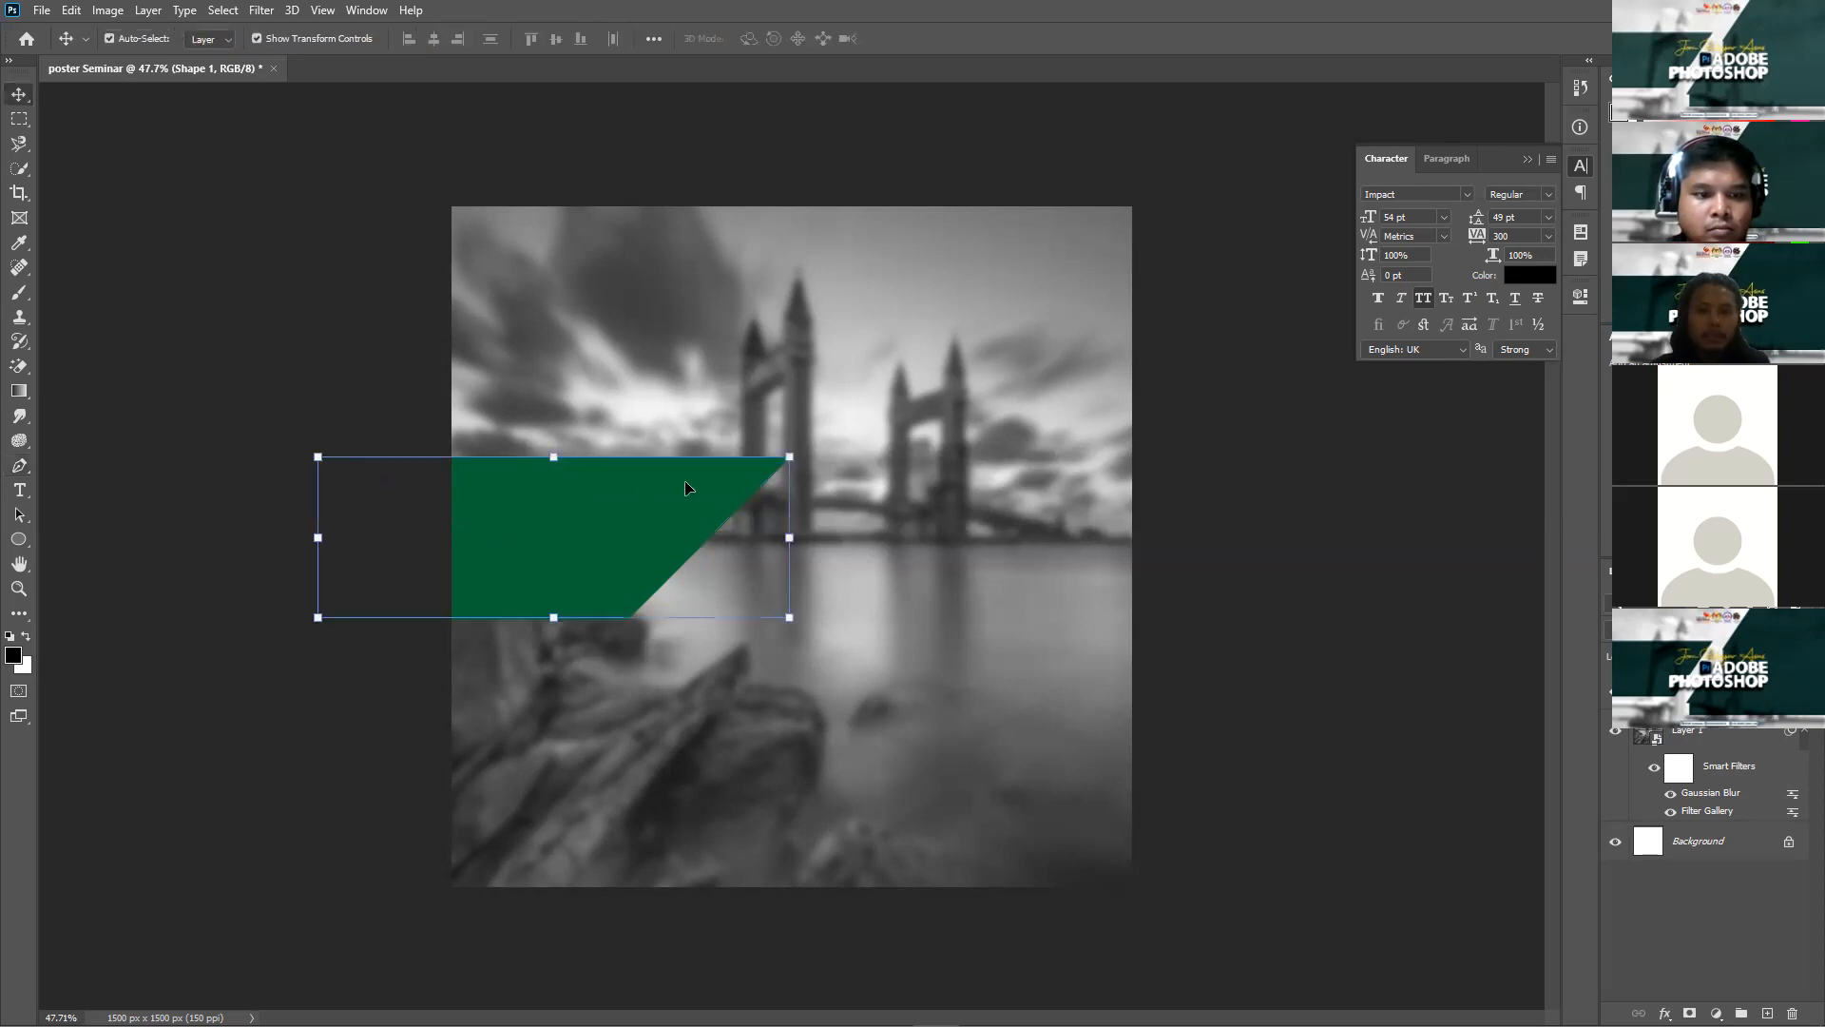
pyautogui.moveTo(791, 457); pyautogui.dragTo(899, 363)
pyautogui.press('Return')
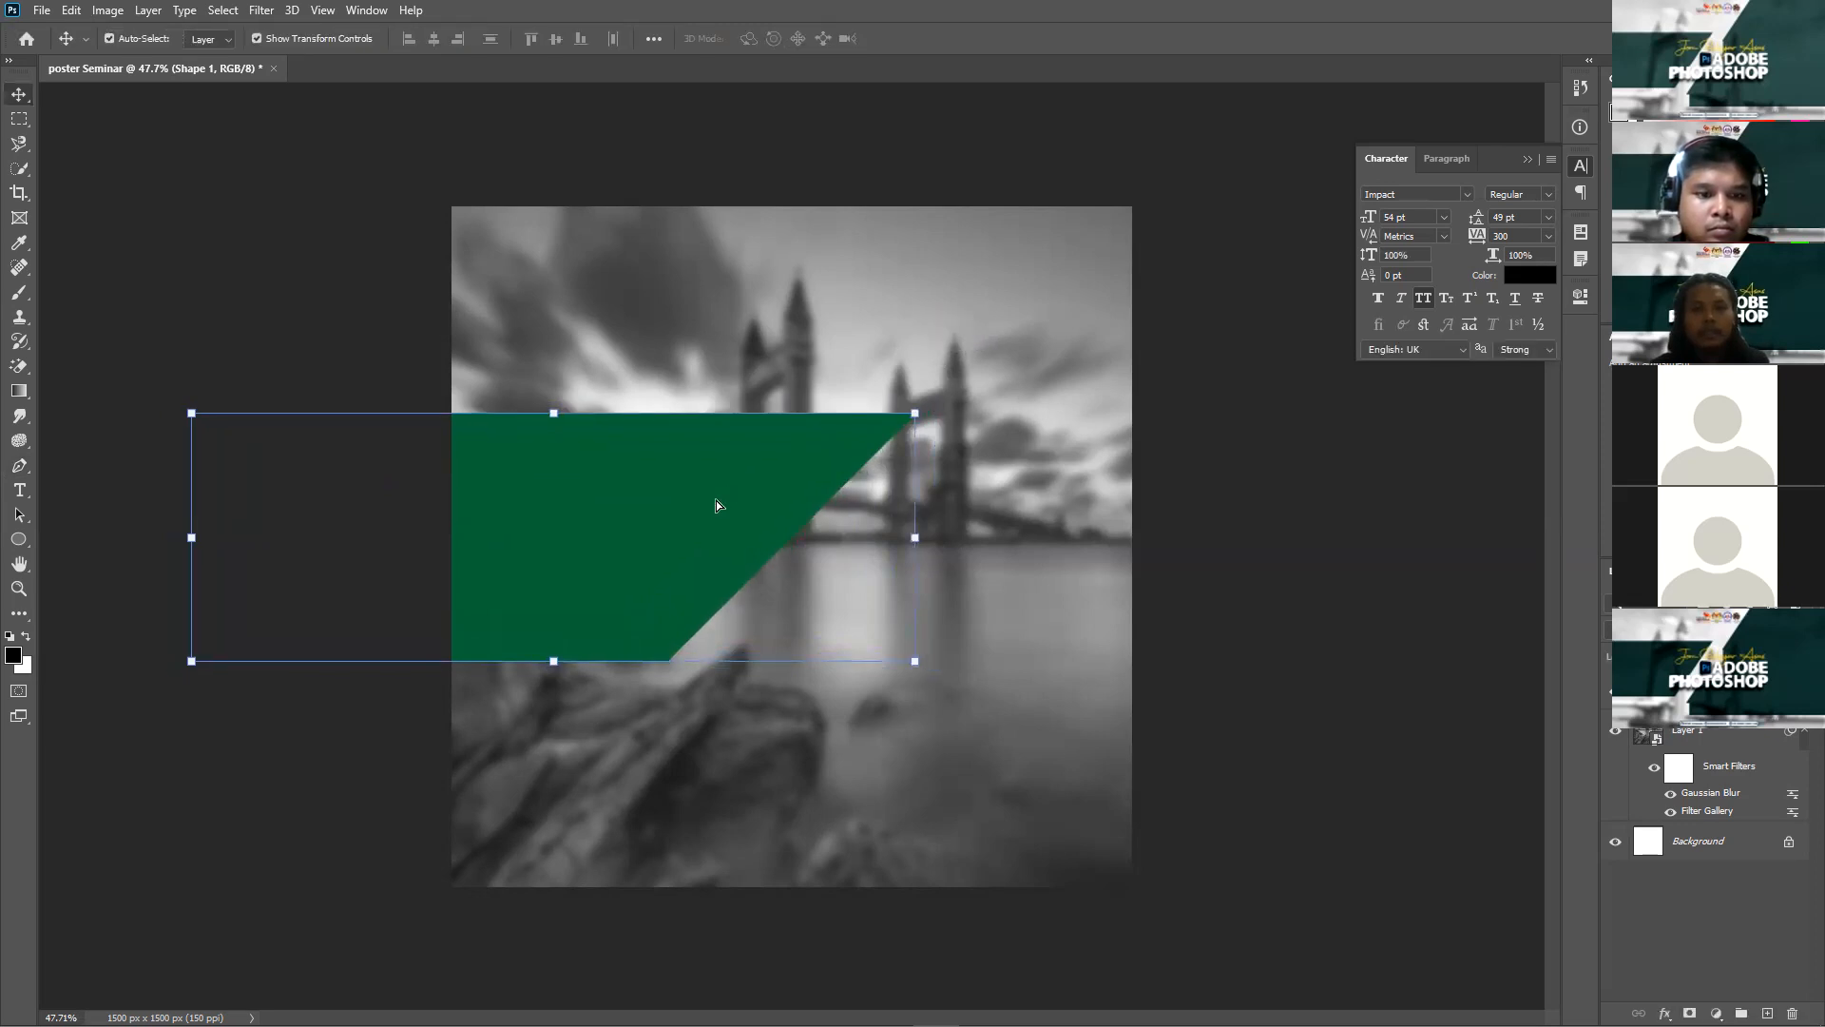
pyautogui.hotkey('shift', 'Up')
pyautogui.hotkey('shift', 'Up')
pyautogui.hotkey('shift', 'Up')
pyautogui.hotkey('shift', 'Up')
pyautogui.hotkey('shift', 'Up')
pyautogui.hotkey('shift', 'Up')
pyautogui.hotkey('shift', 'Up')
pyautogui.hotkey('shift', 'Up')
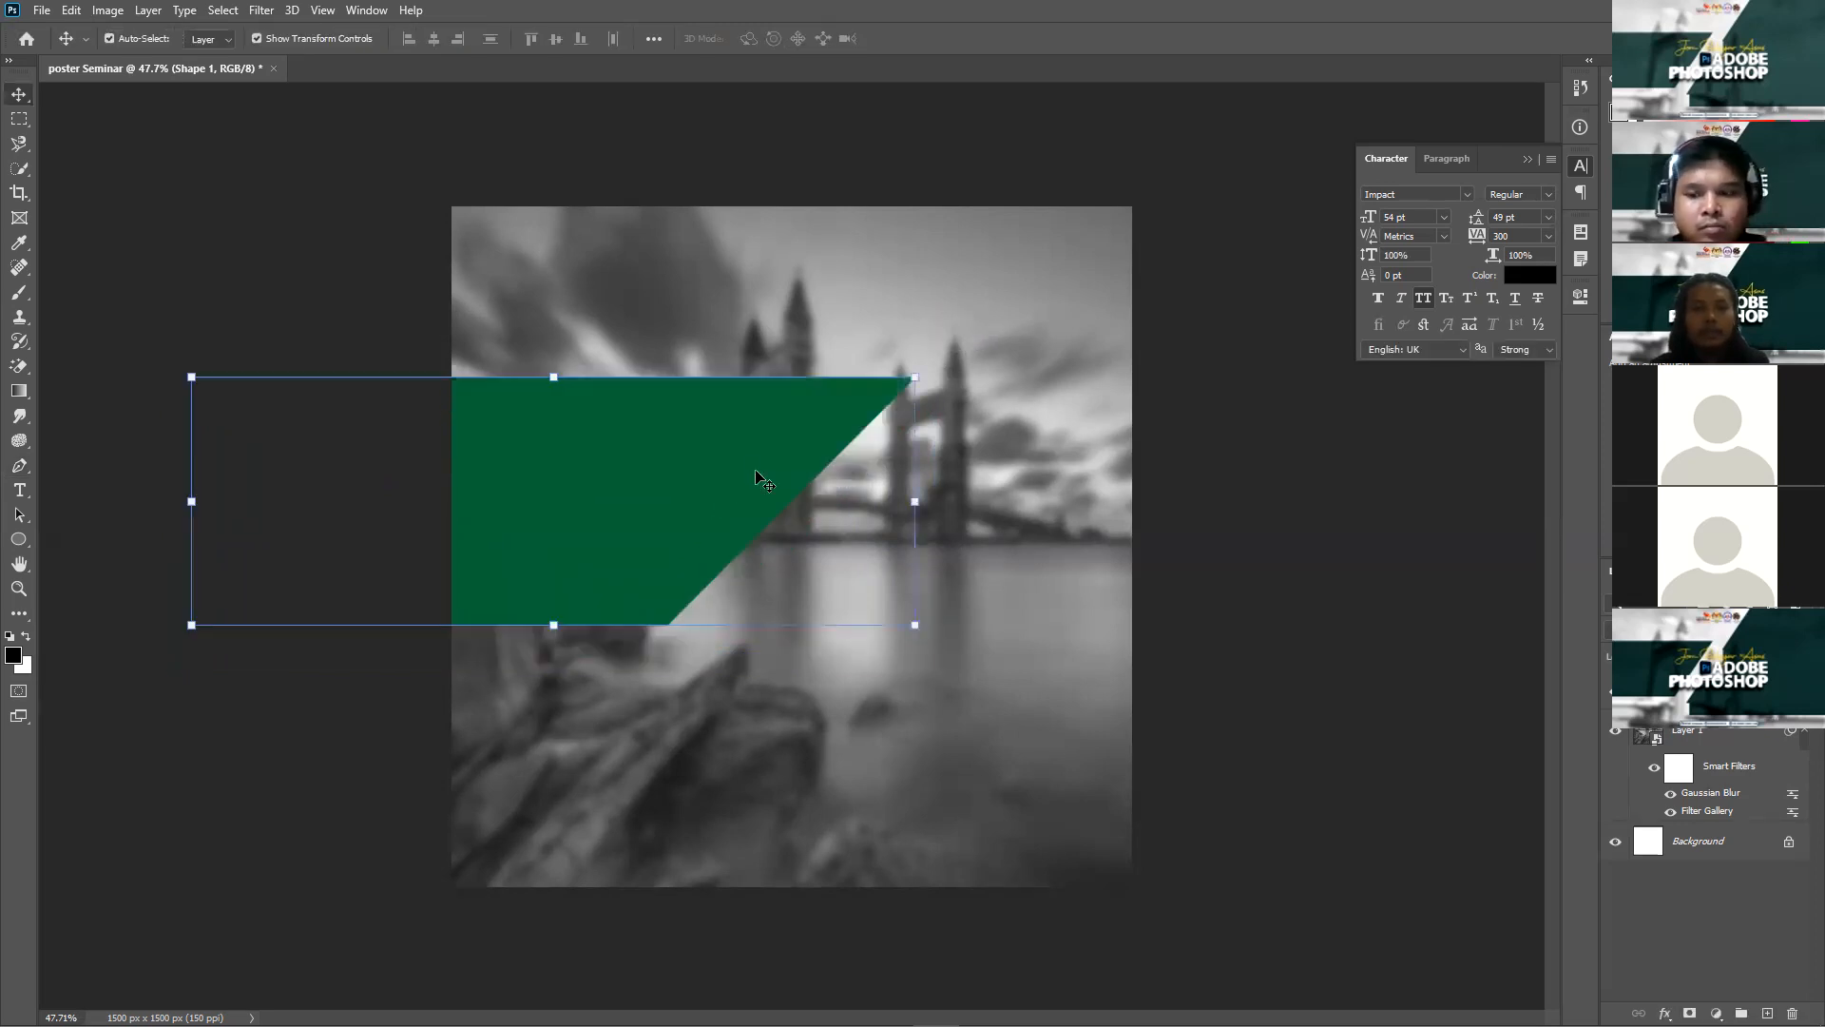
pyautogui.click(399, 582)
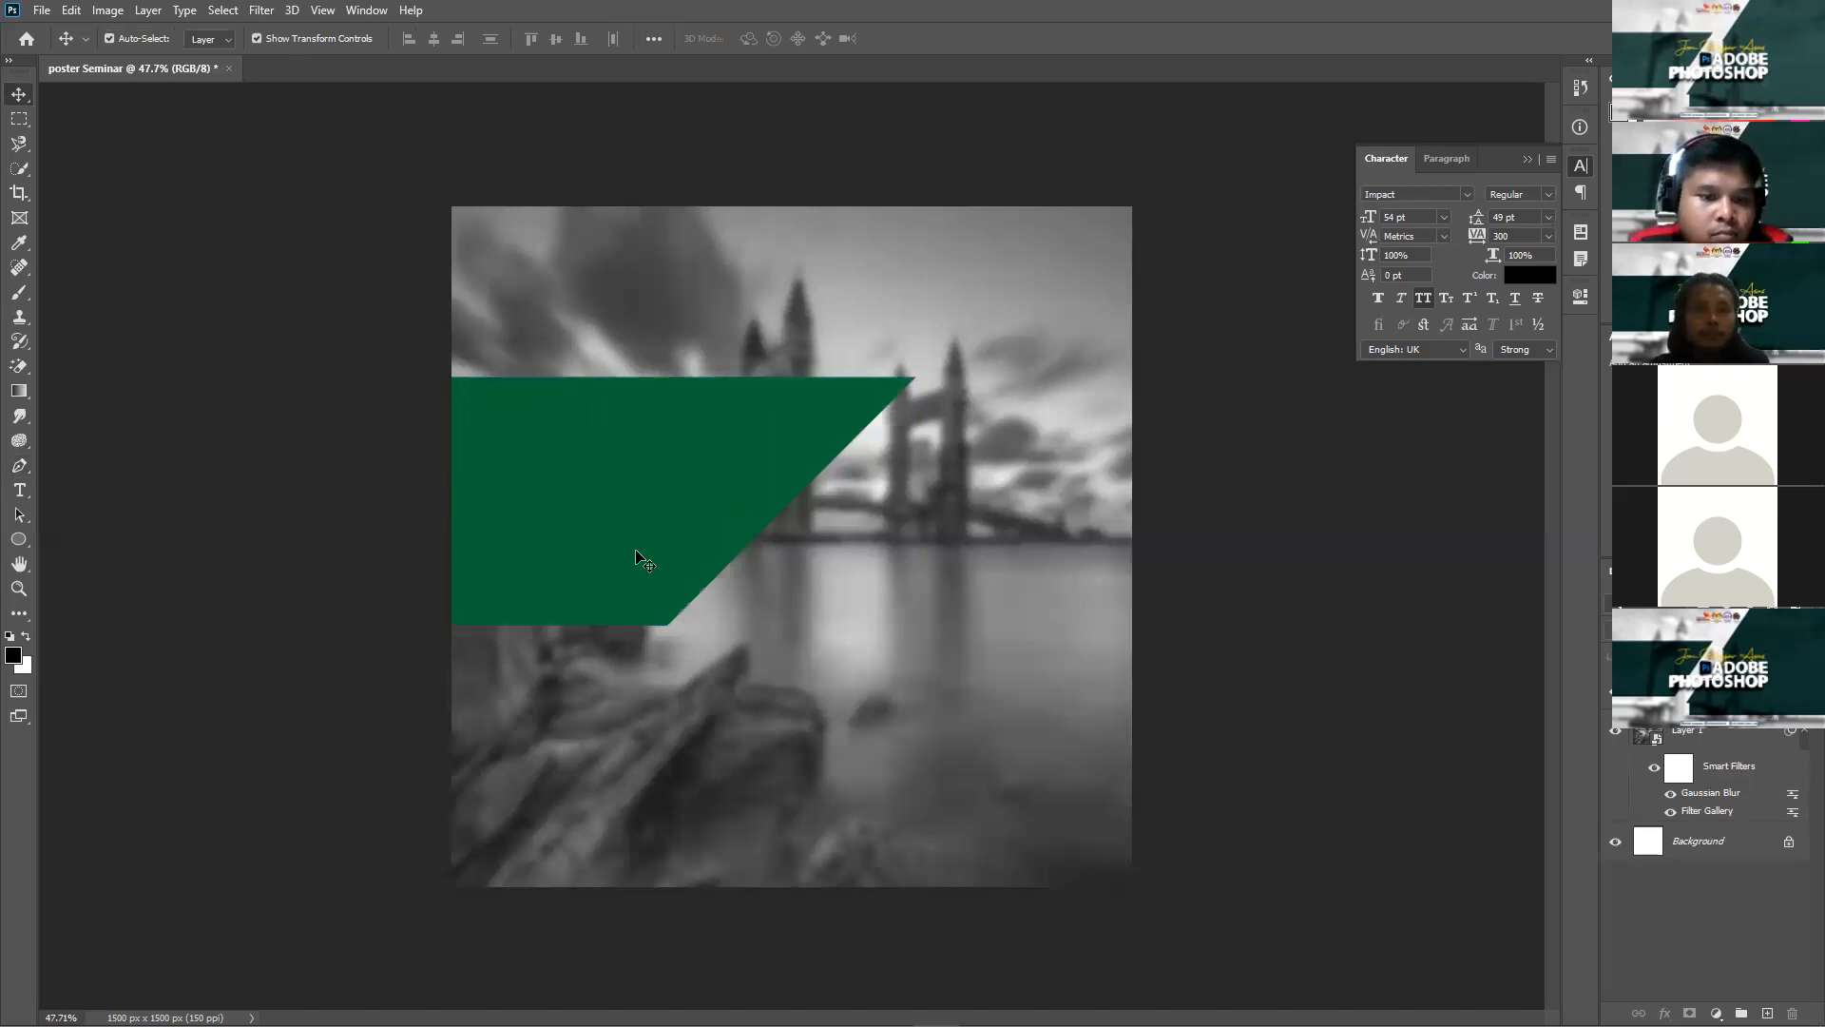
# Step: Draw a large green diagonal shape over the photo's right side and paste a colour-wheel reference
pyautogui.click(19, 465)
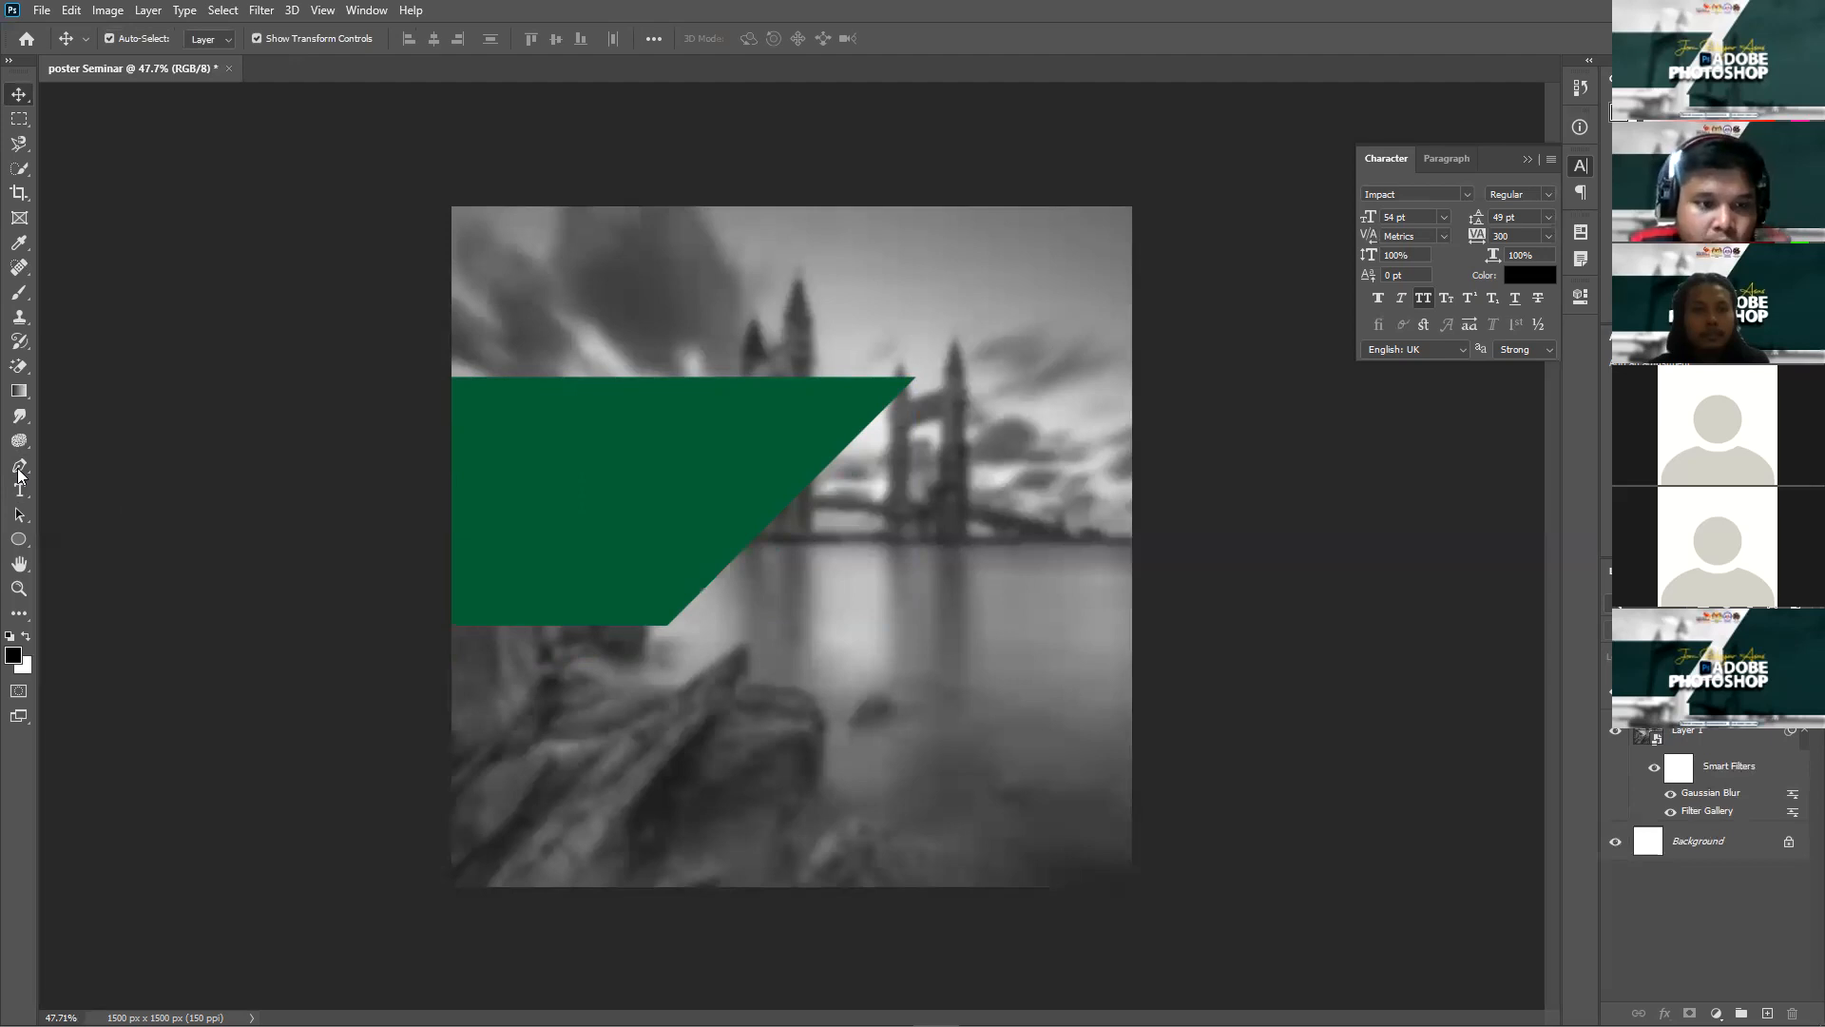
pyautogui.click(1144, 218)
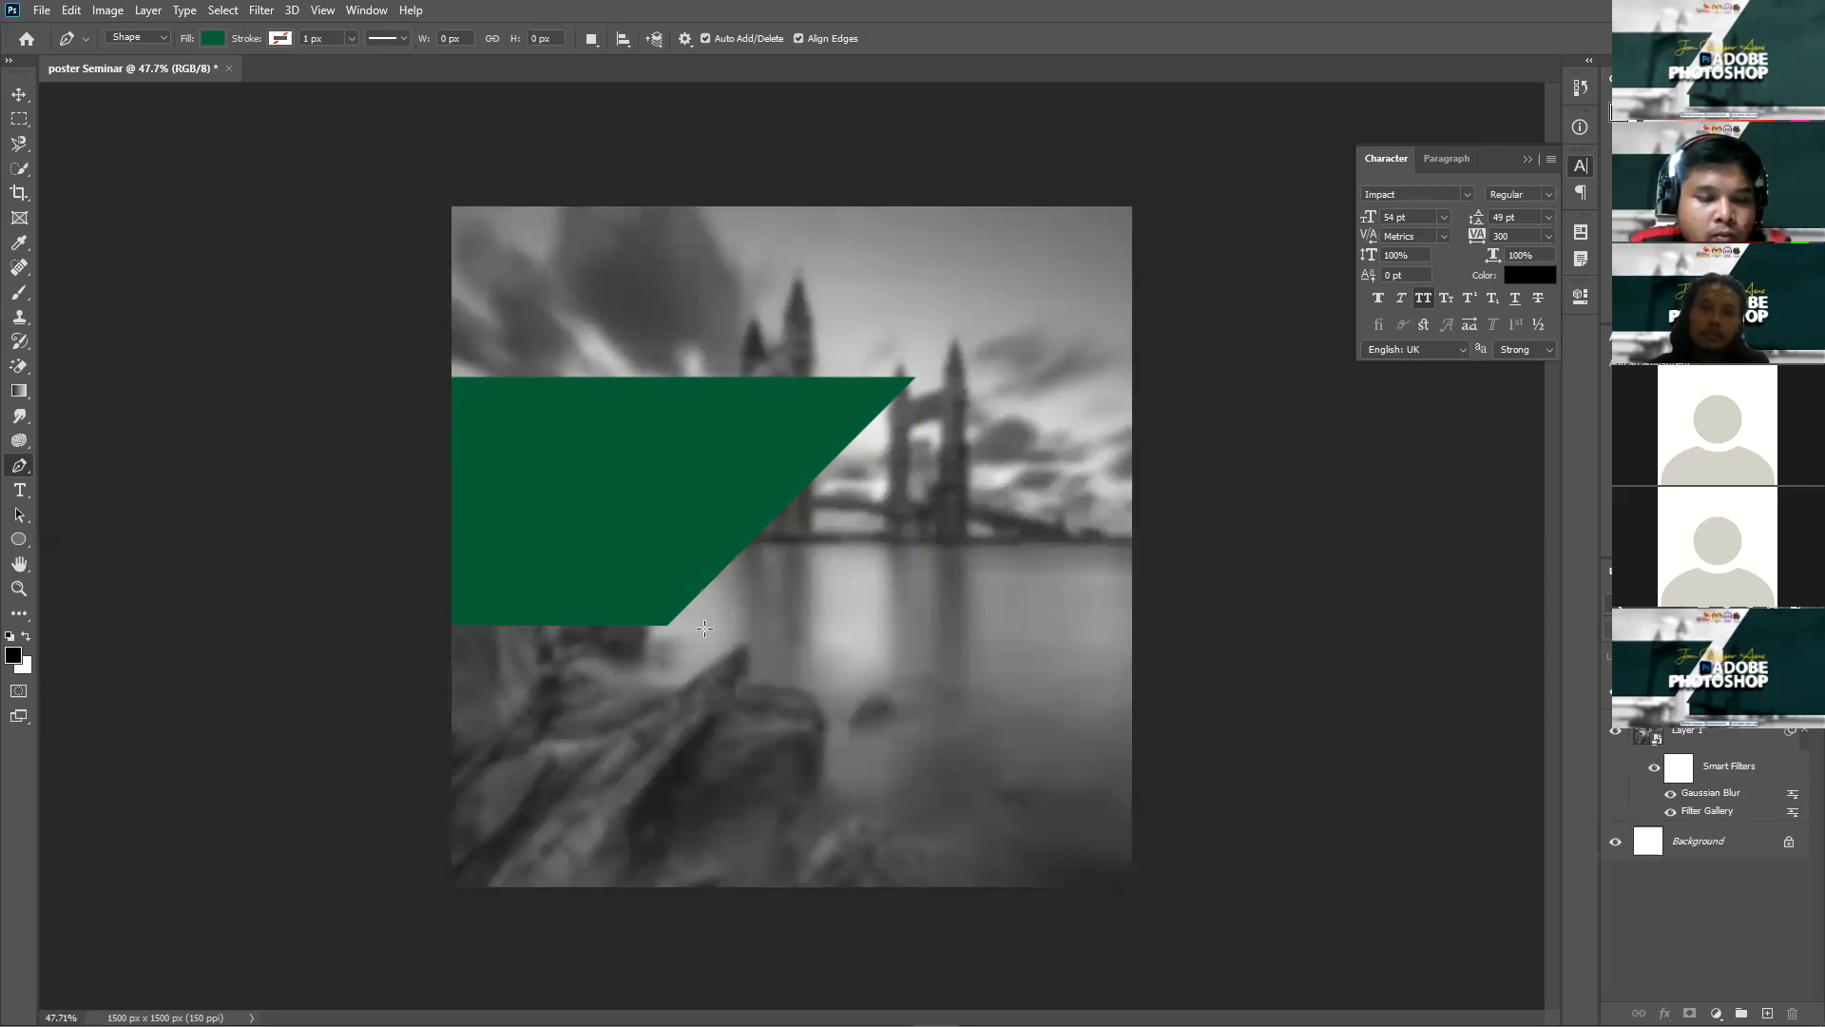
pyautogui.click(673, 691)
pyautogui.click(698, 690)
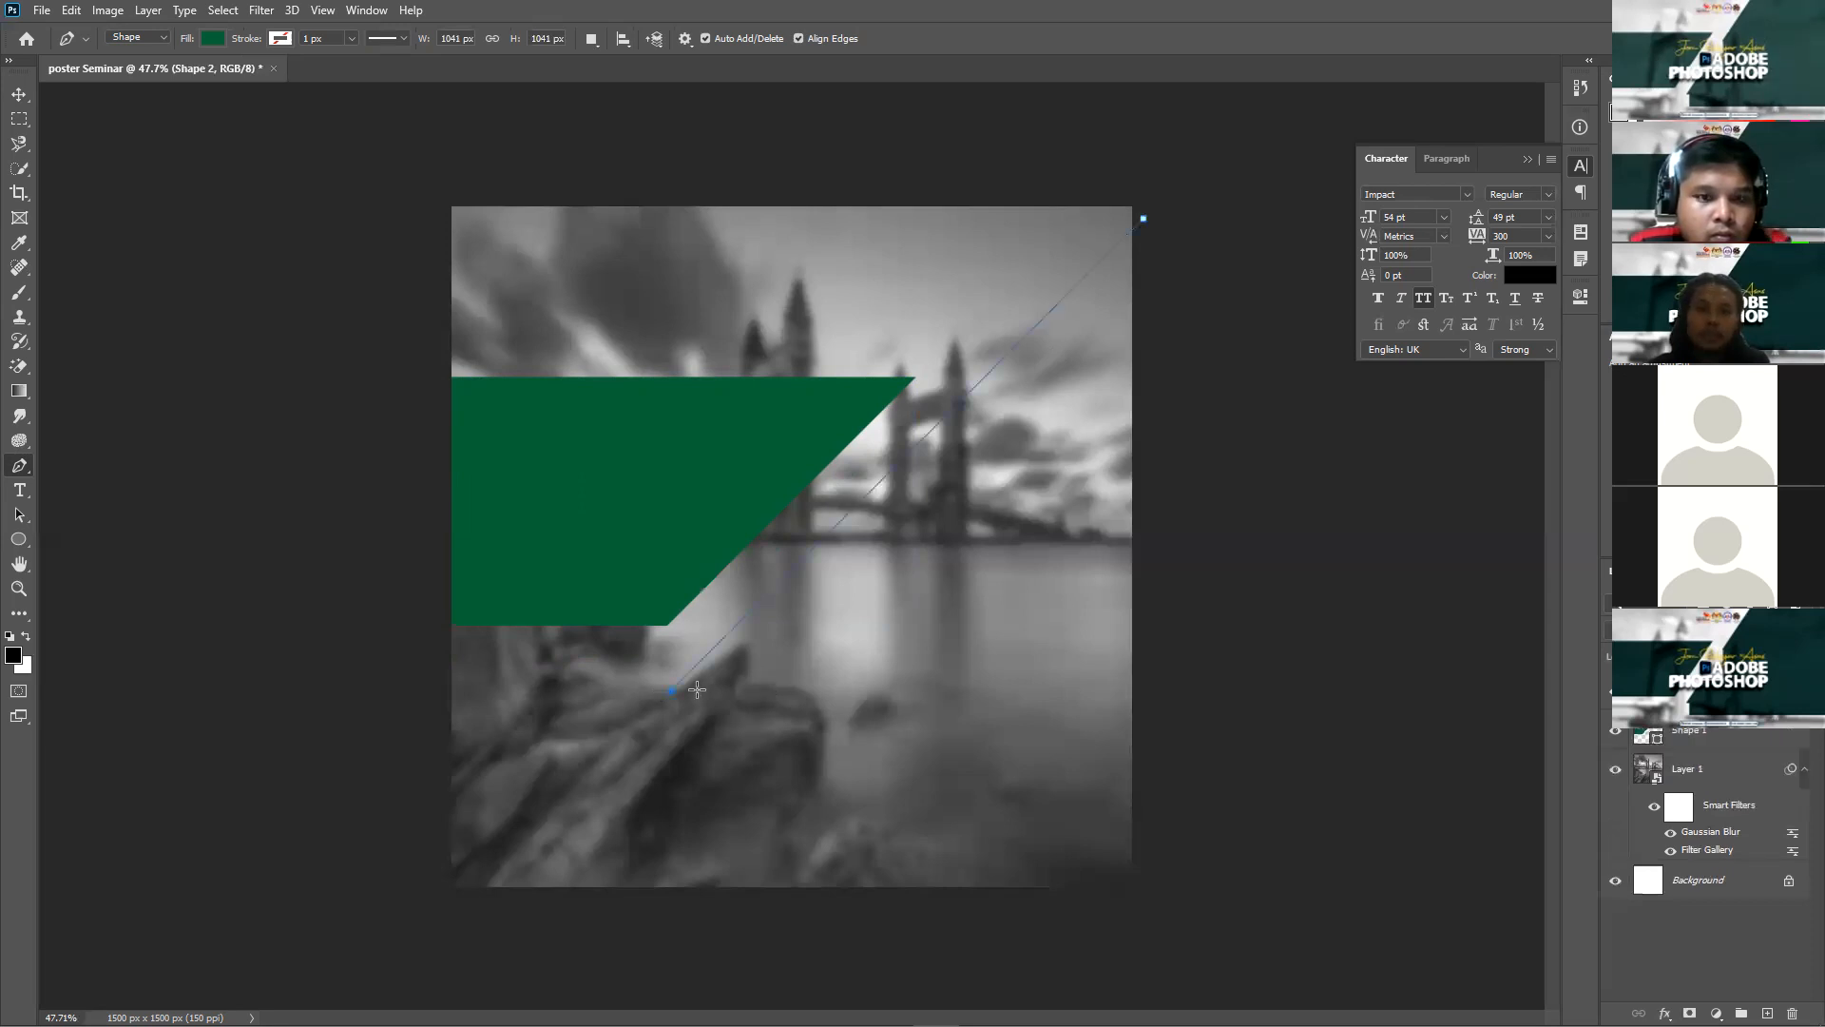
pyautogui.click(698, 735)
pyautogui.click(1211, 735)
pyautogui.click(1212, 200)
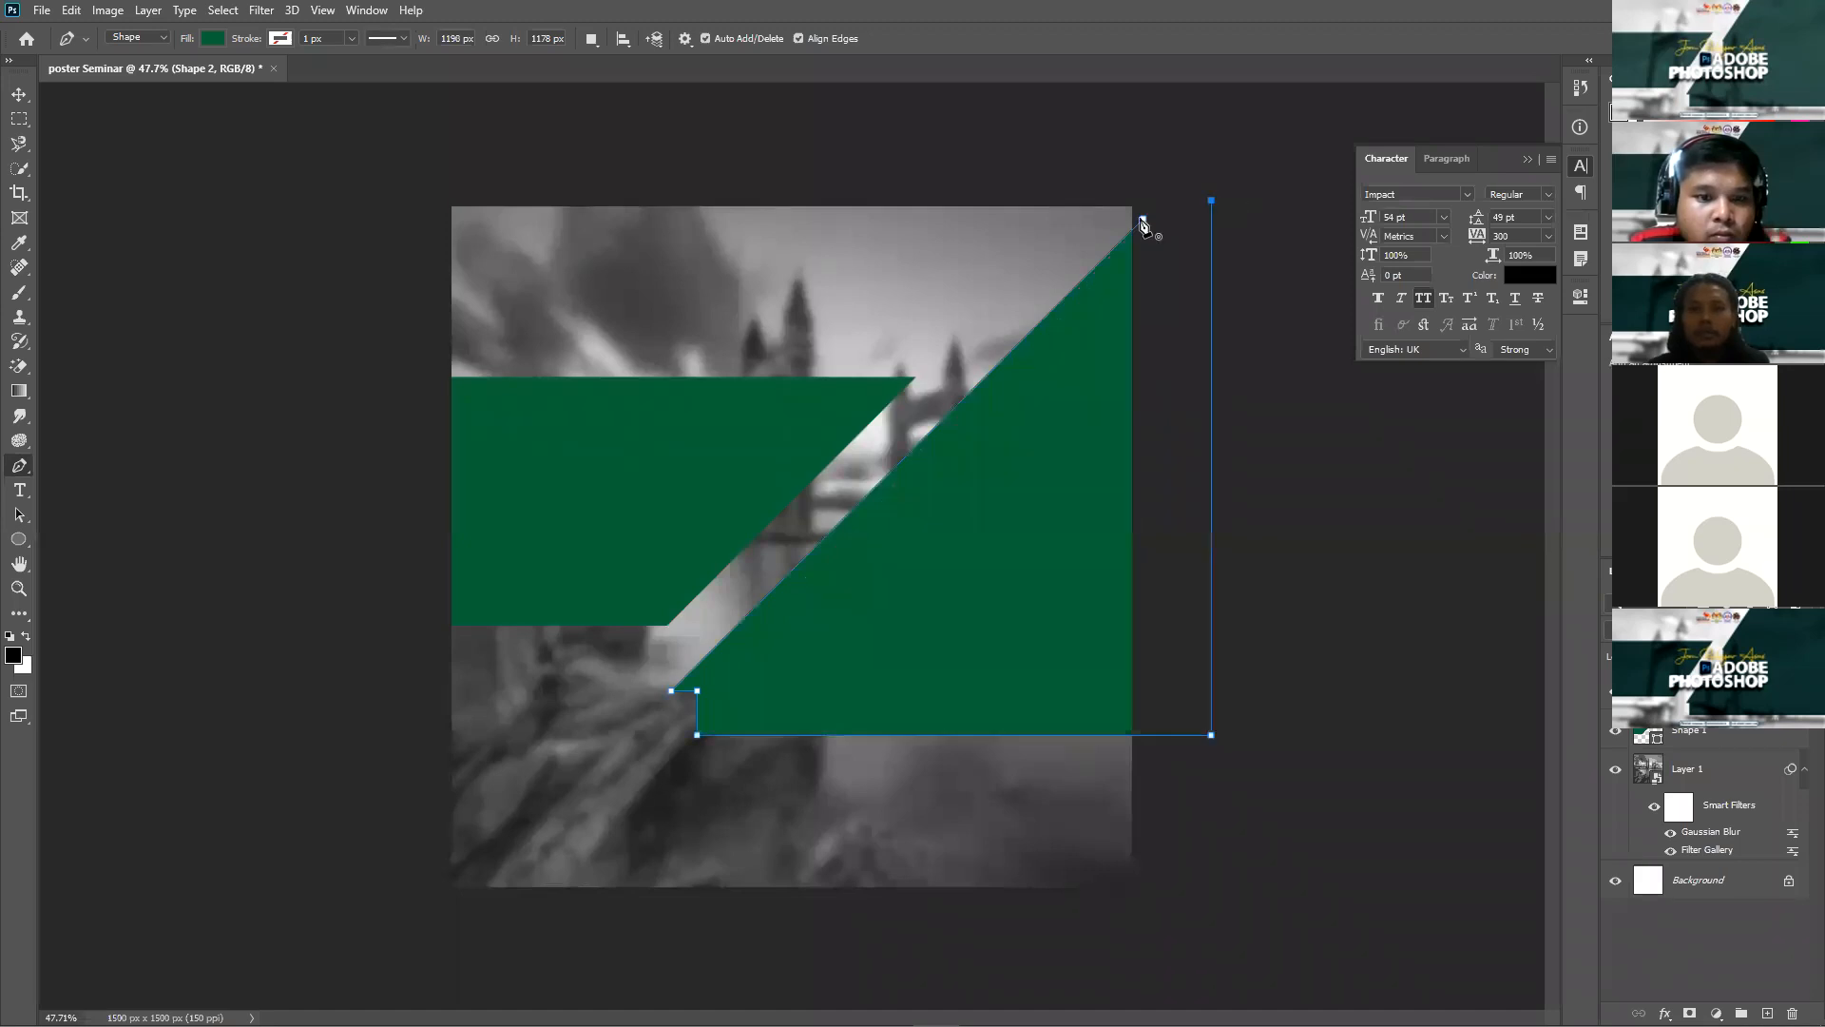
pyautogui.click(1145, 221)
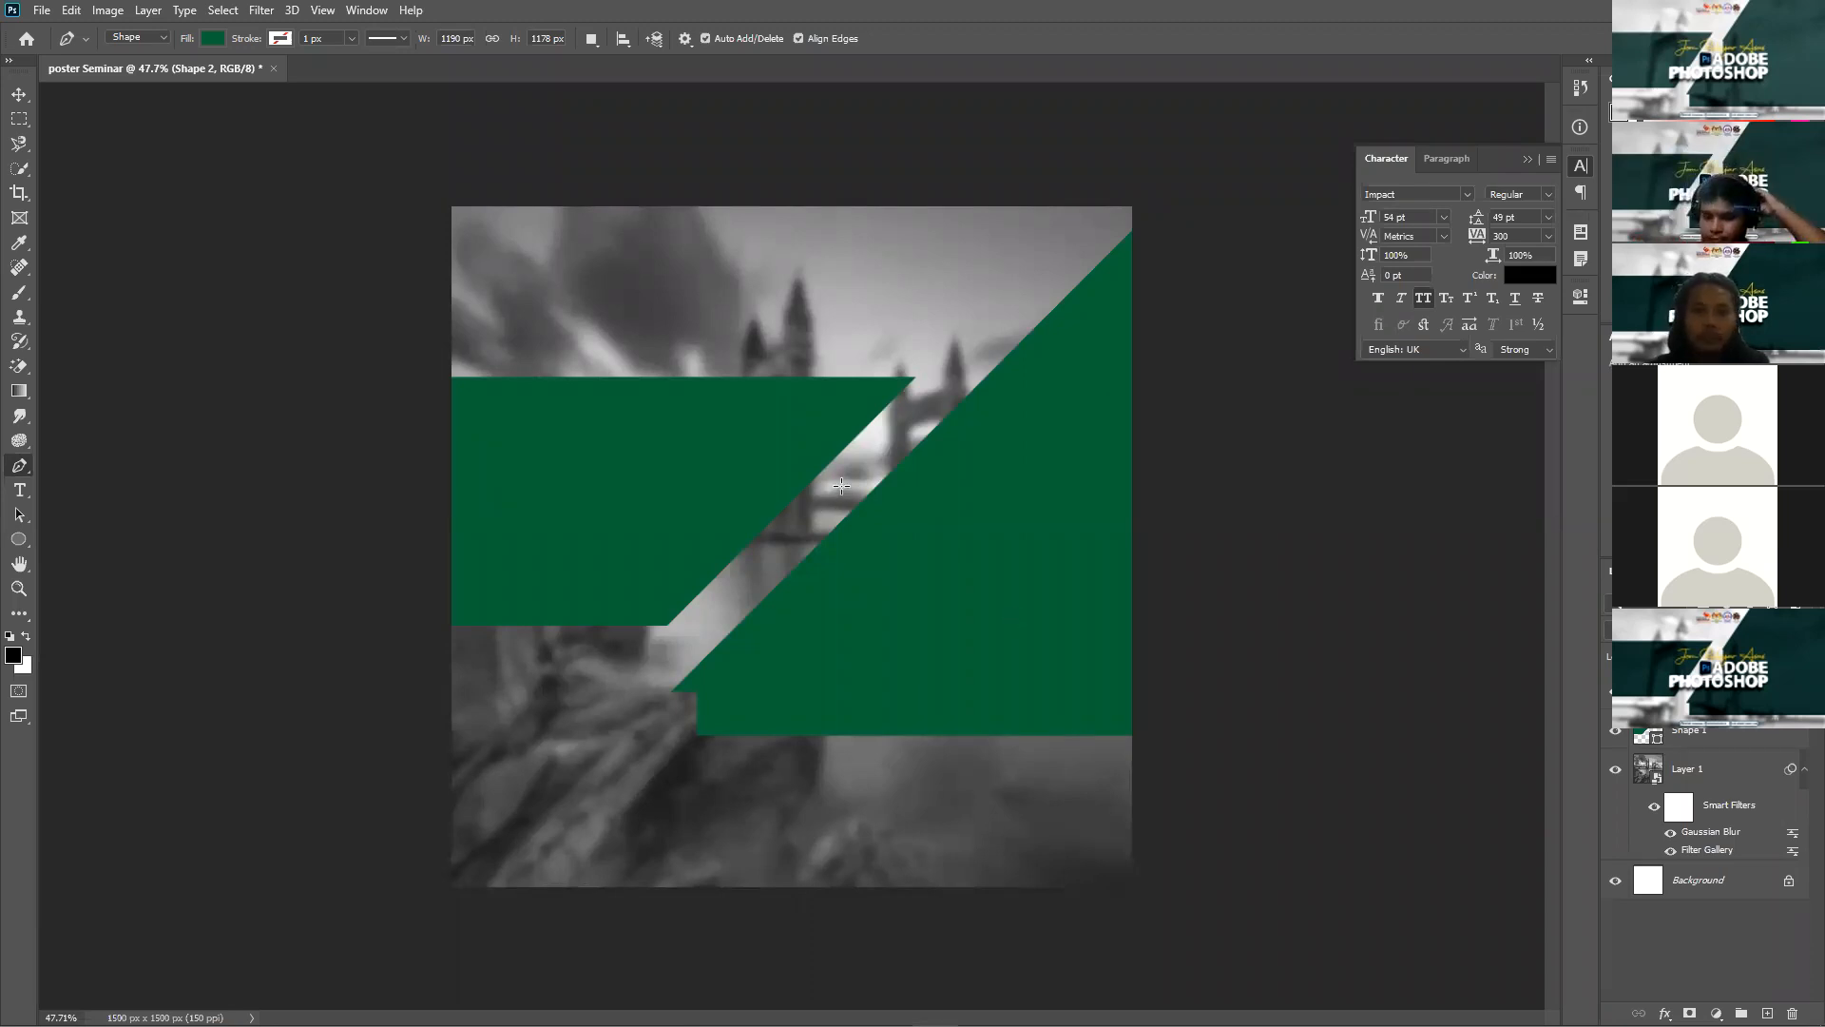
pyautogui.hotkey('ctrl', 'v')
# Step: Move the colour-wheel reference to the photo's upper area and select the left banner
pyautogui.press('v')
pyautogui.moveTo(847, 488); pyautogui.dragTo(711, 261)
pyautogui.click(617, 538)
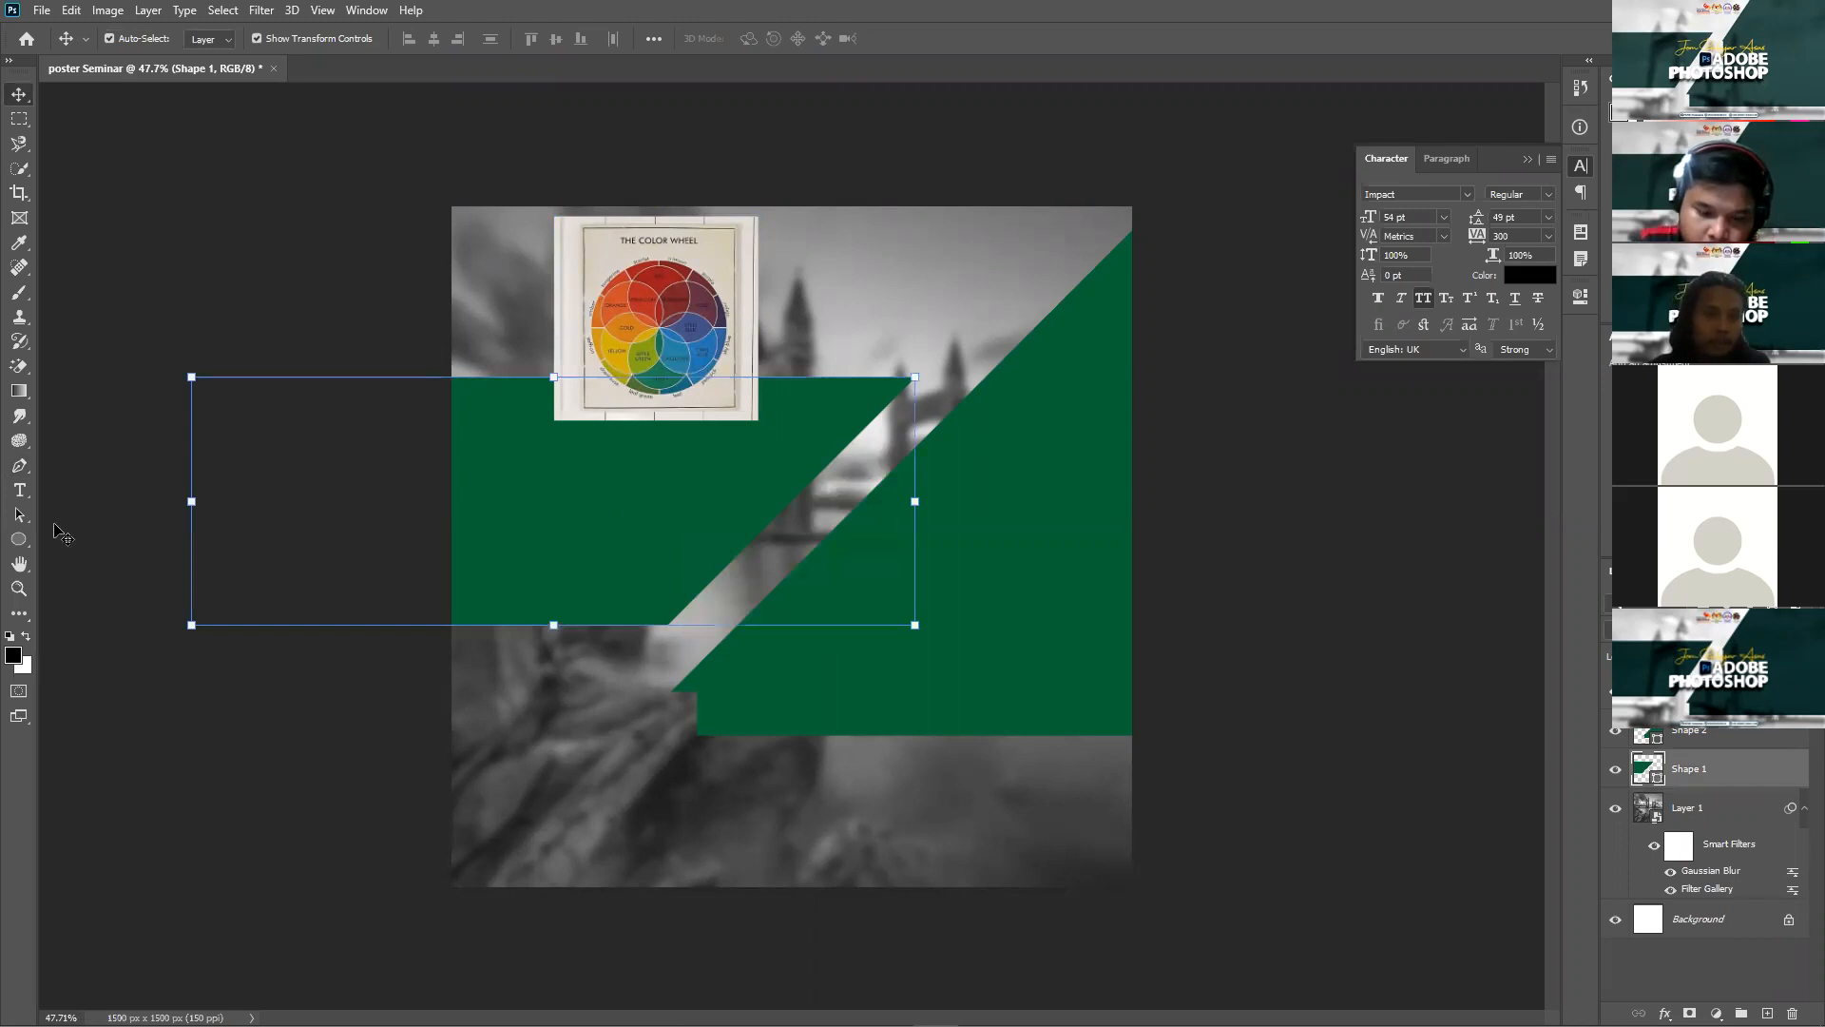
pyautogui.click(18, 467)
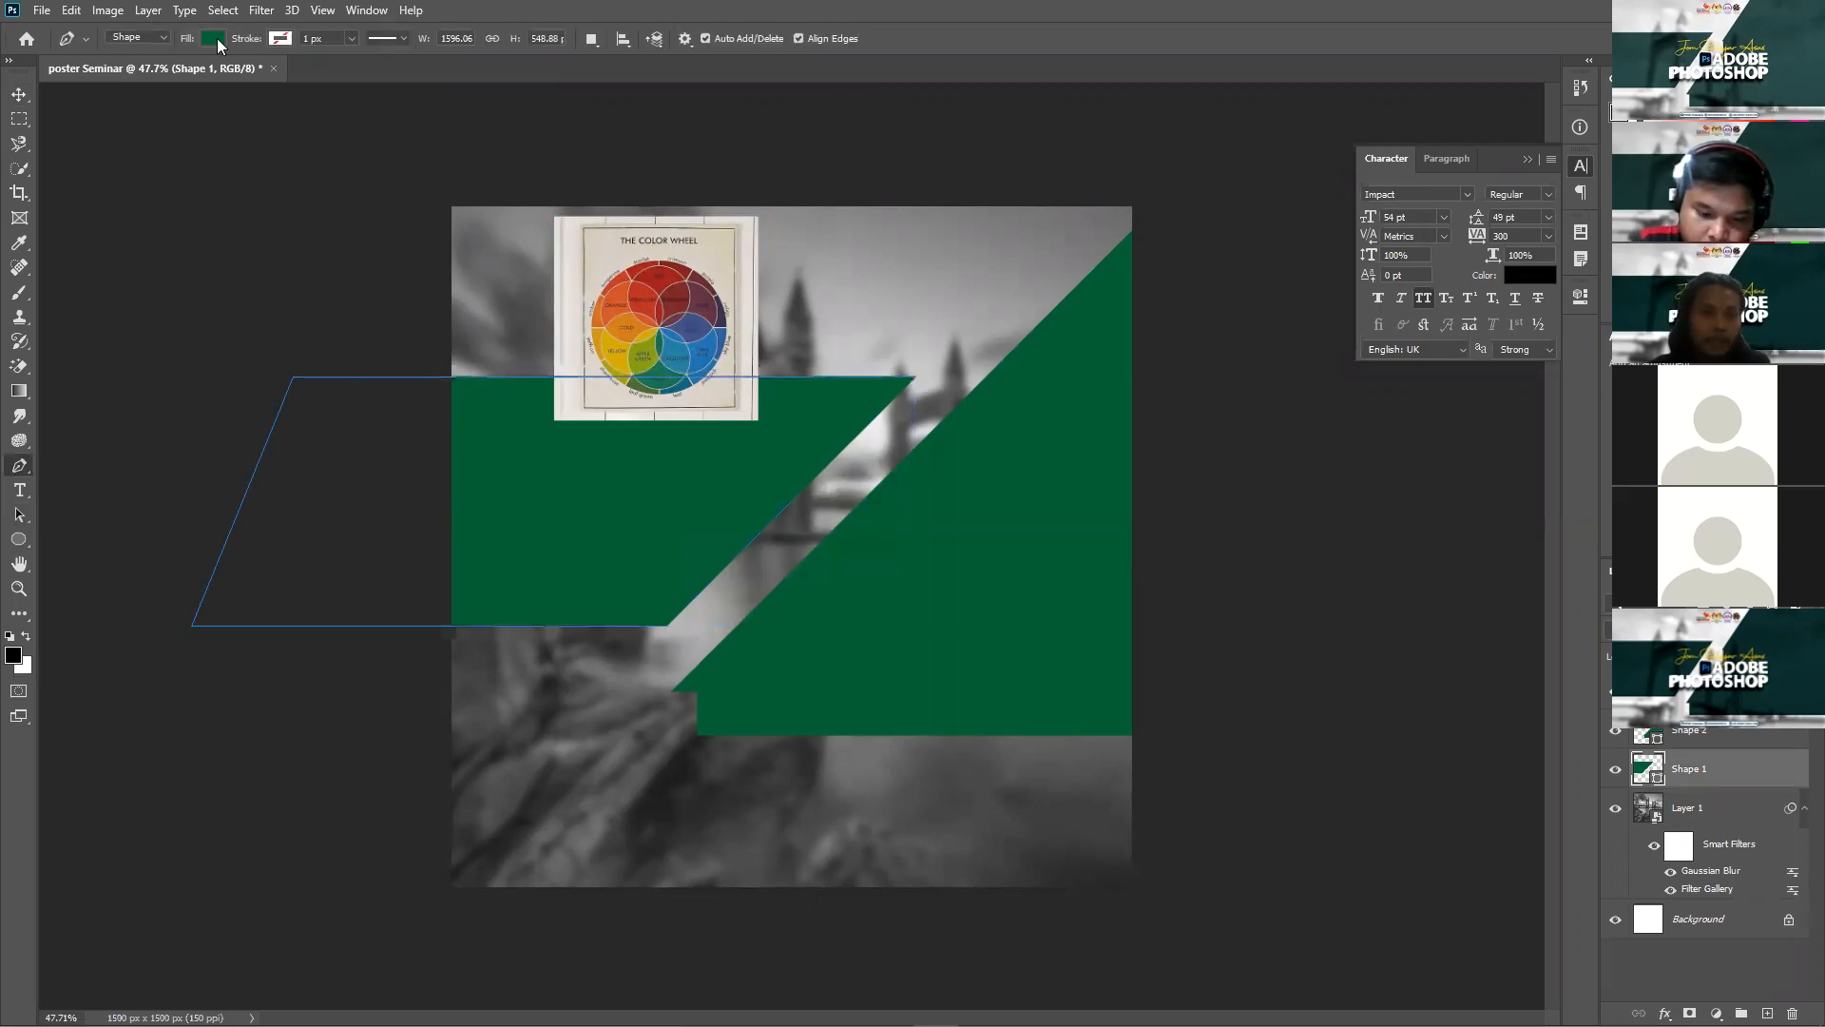
pyautogui.scroll(5, 377, 99)
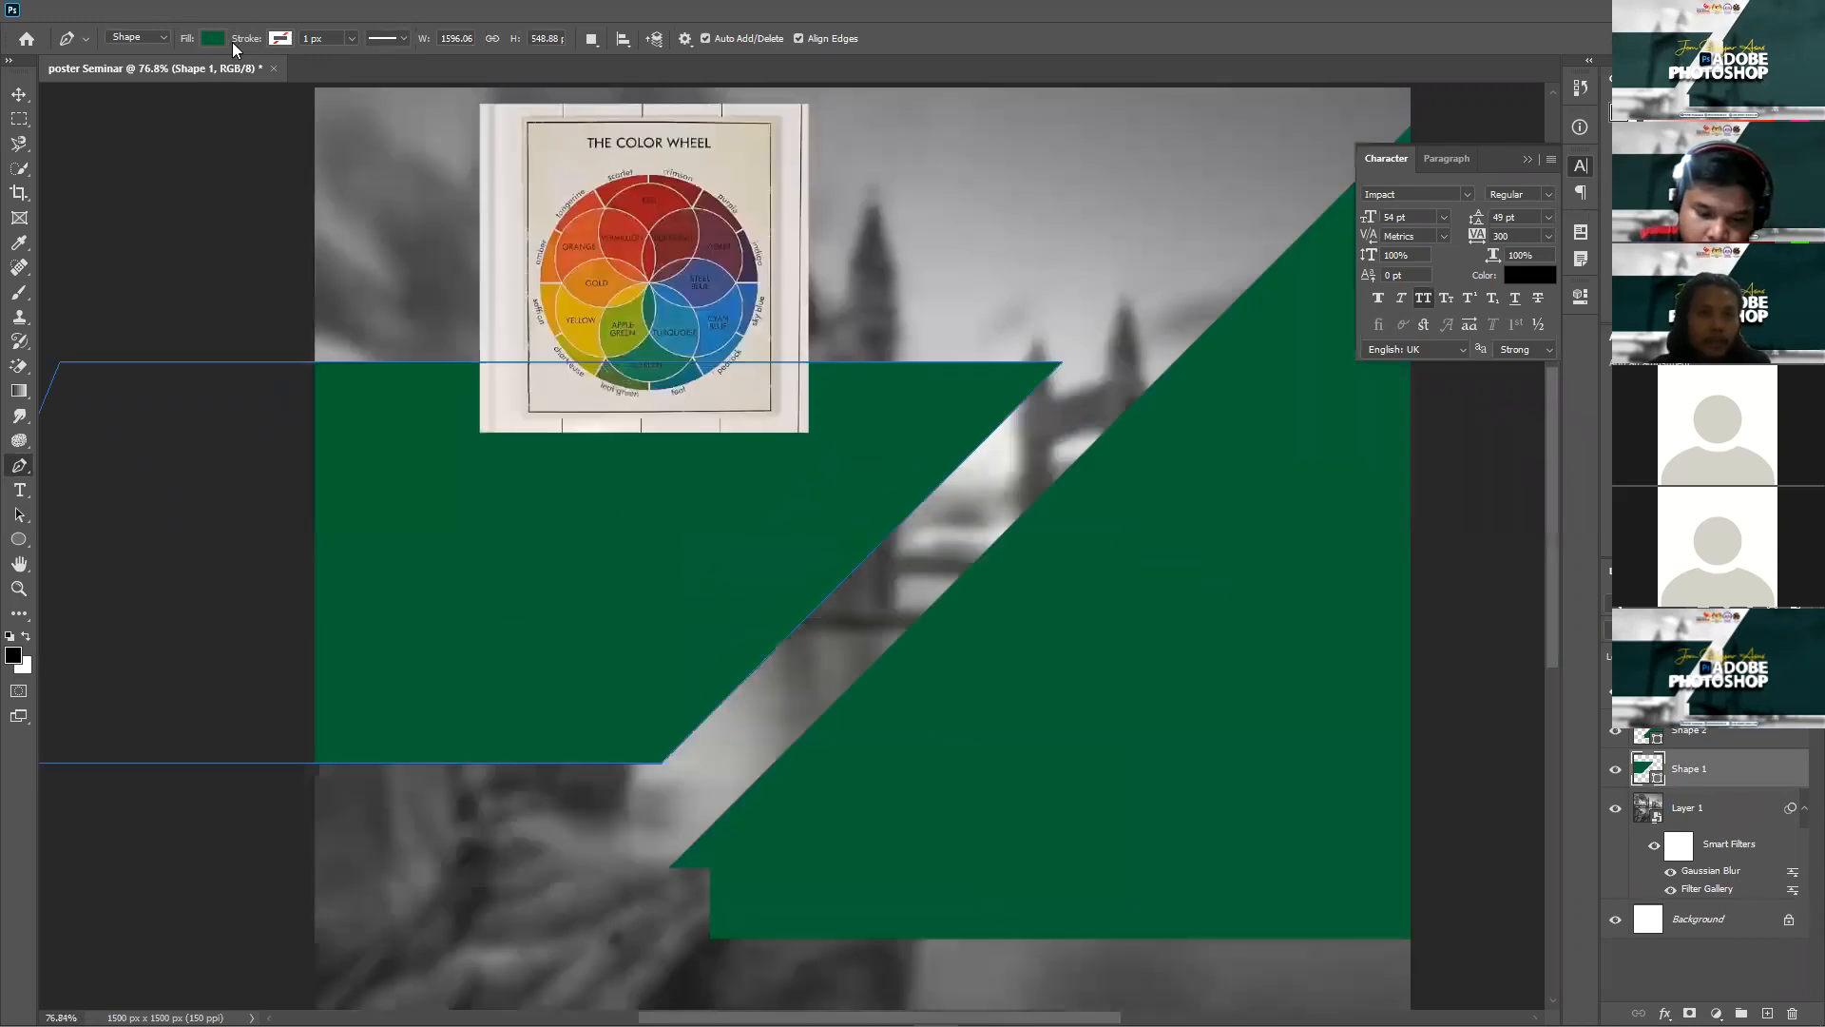
pyautogui.click(214, 36)
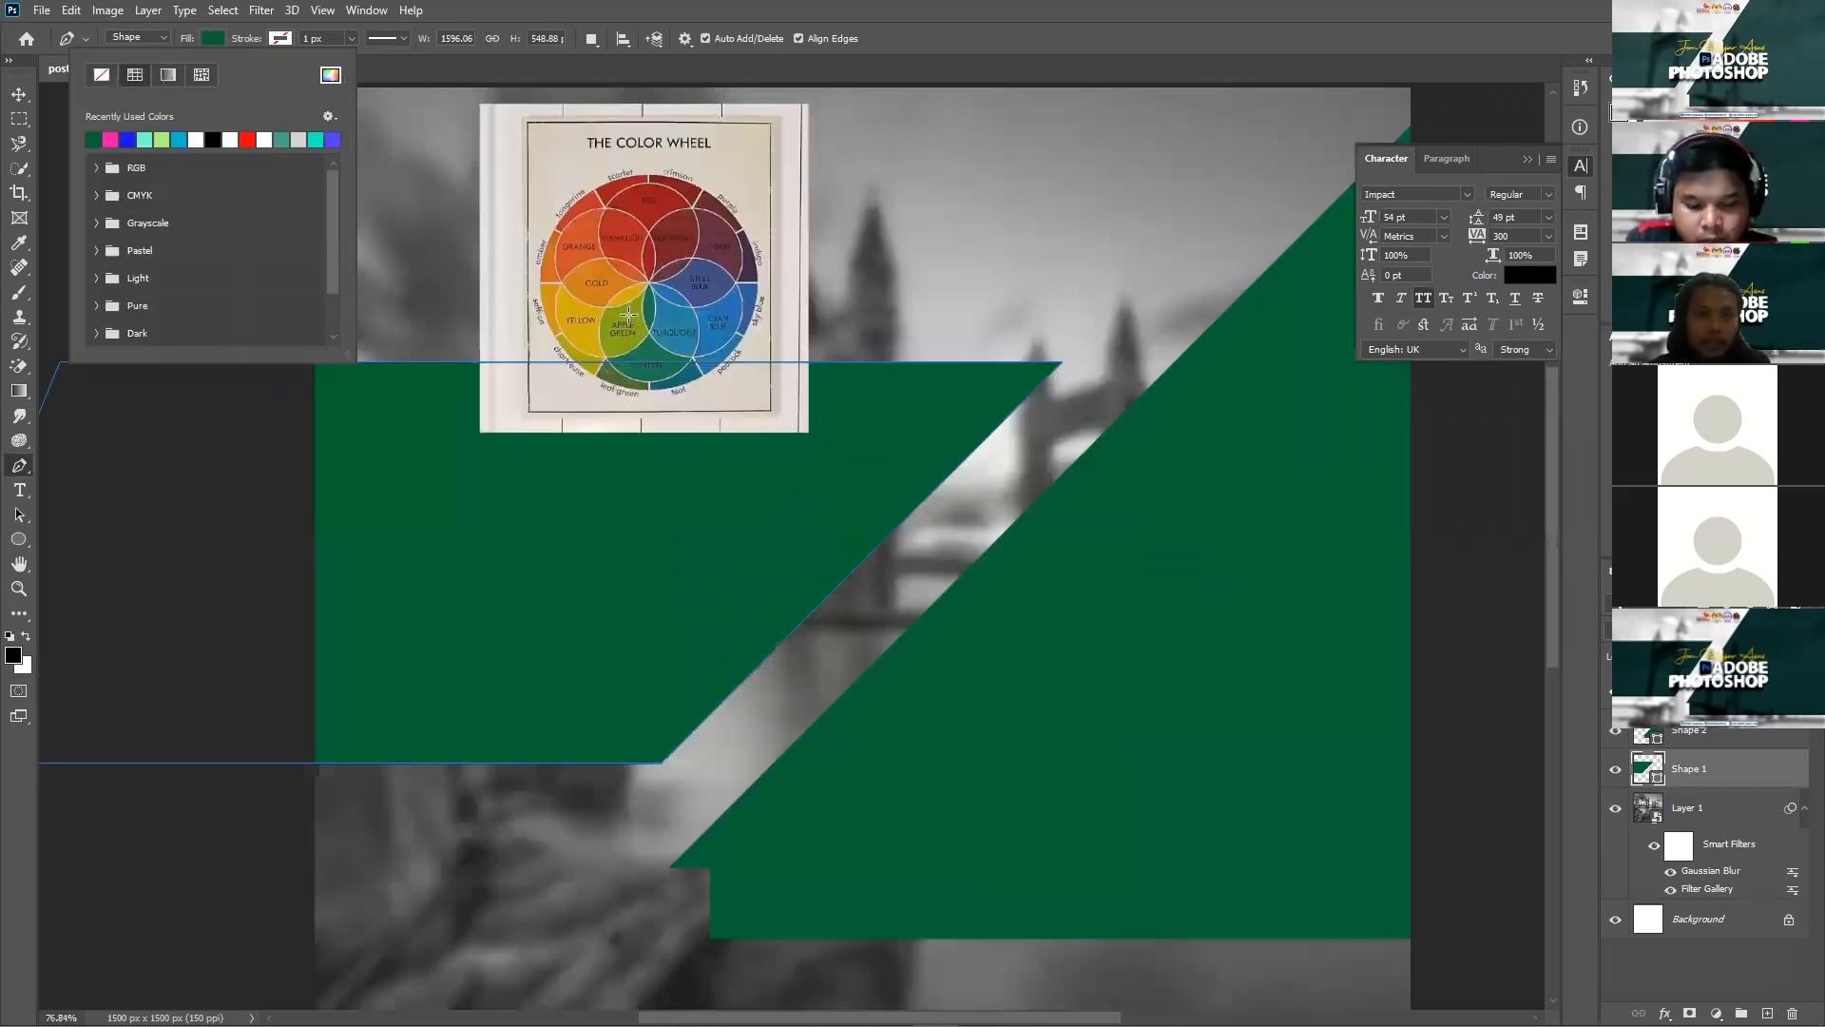
pyautogui.click(628, 314)
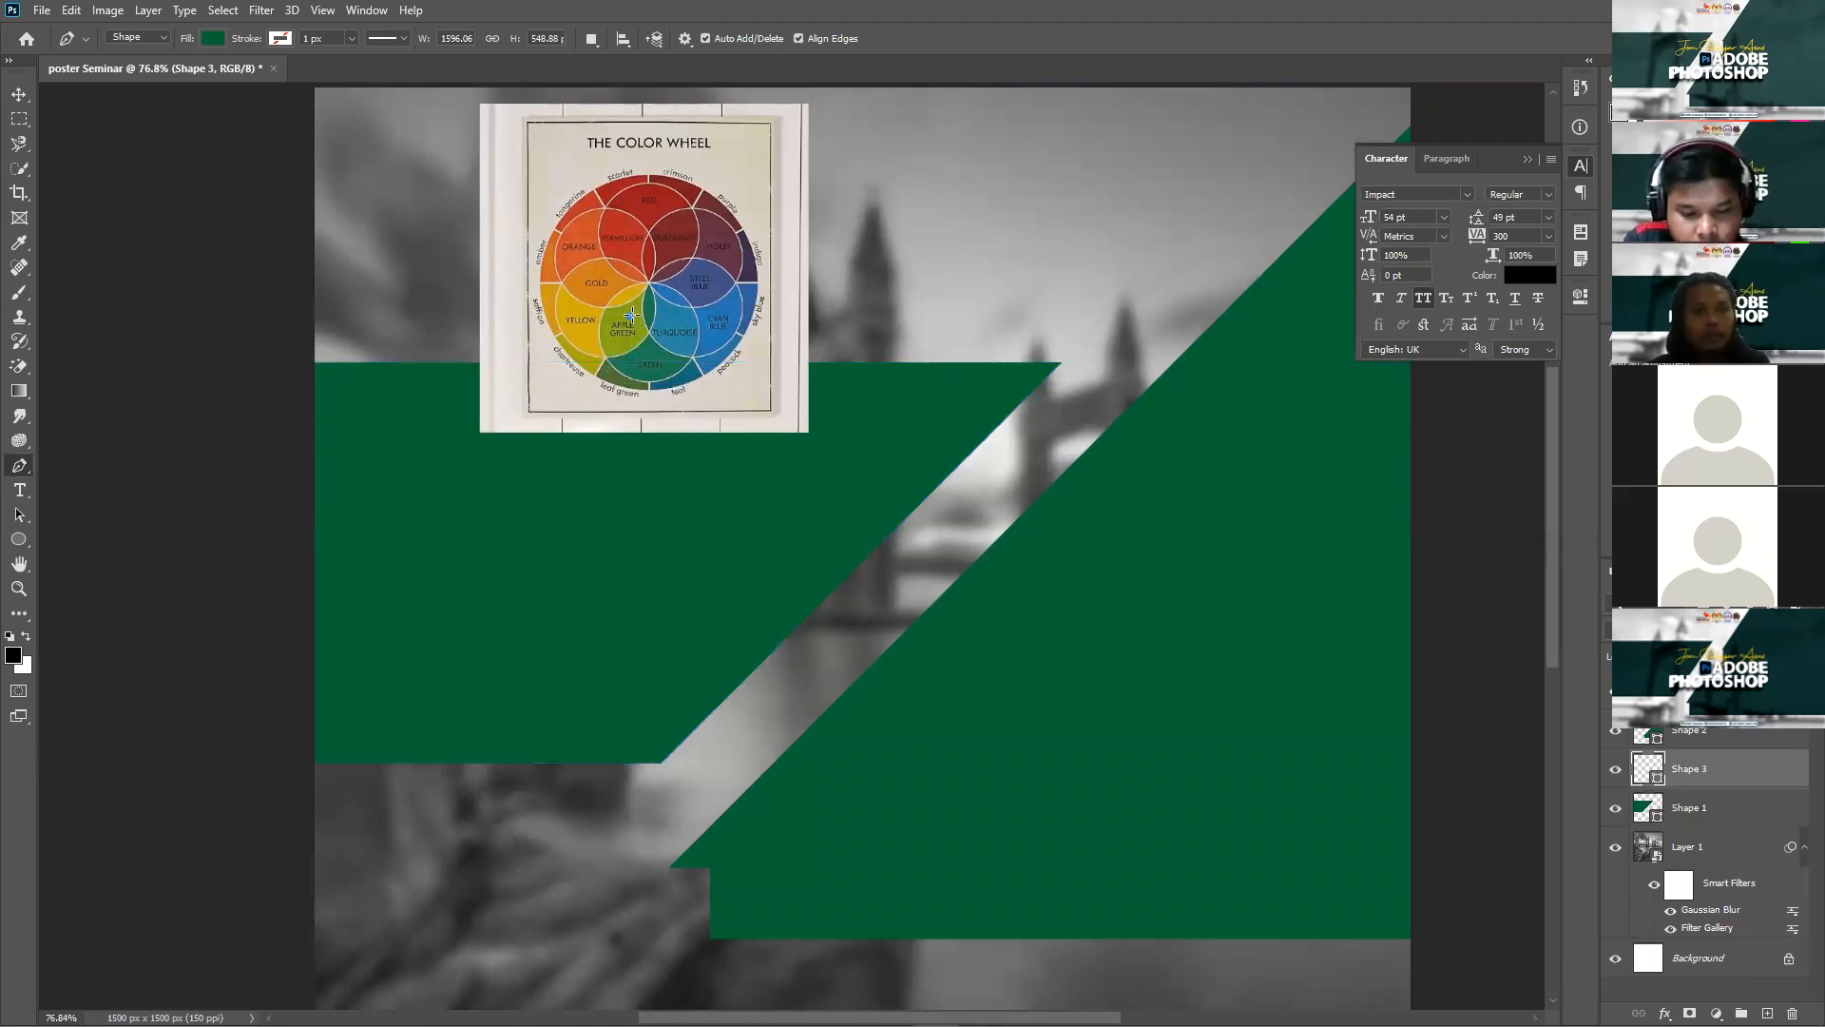
pyautogui.hotkey('ctrl', 'z')
# Step: Fill the left banner with red 951a1c sampled from the colour wheel
pyautogui.press('v')
pyautogui.click(620, 587)
pyautogui.click(20, 466)
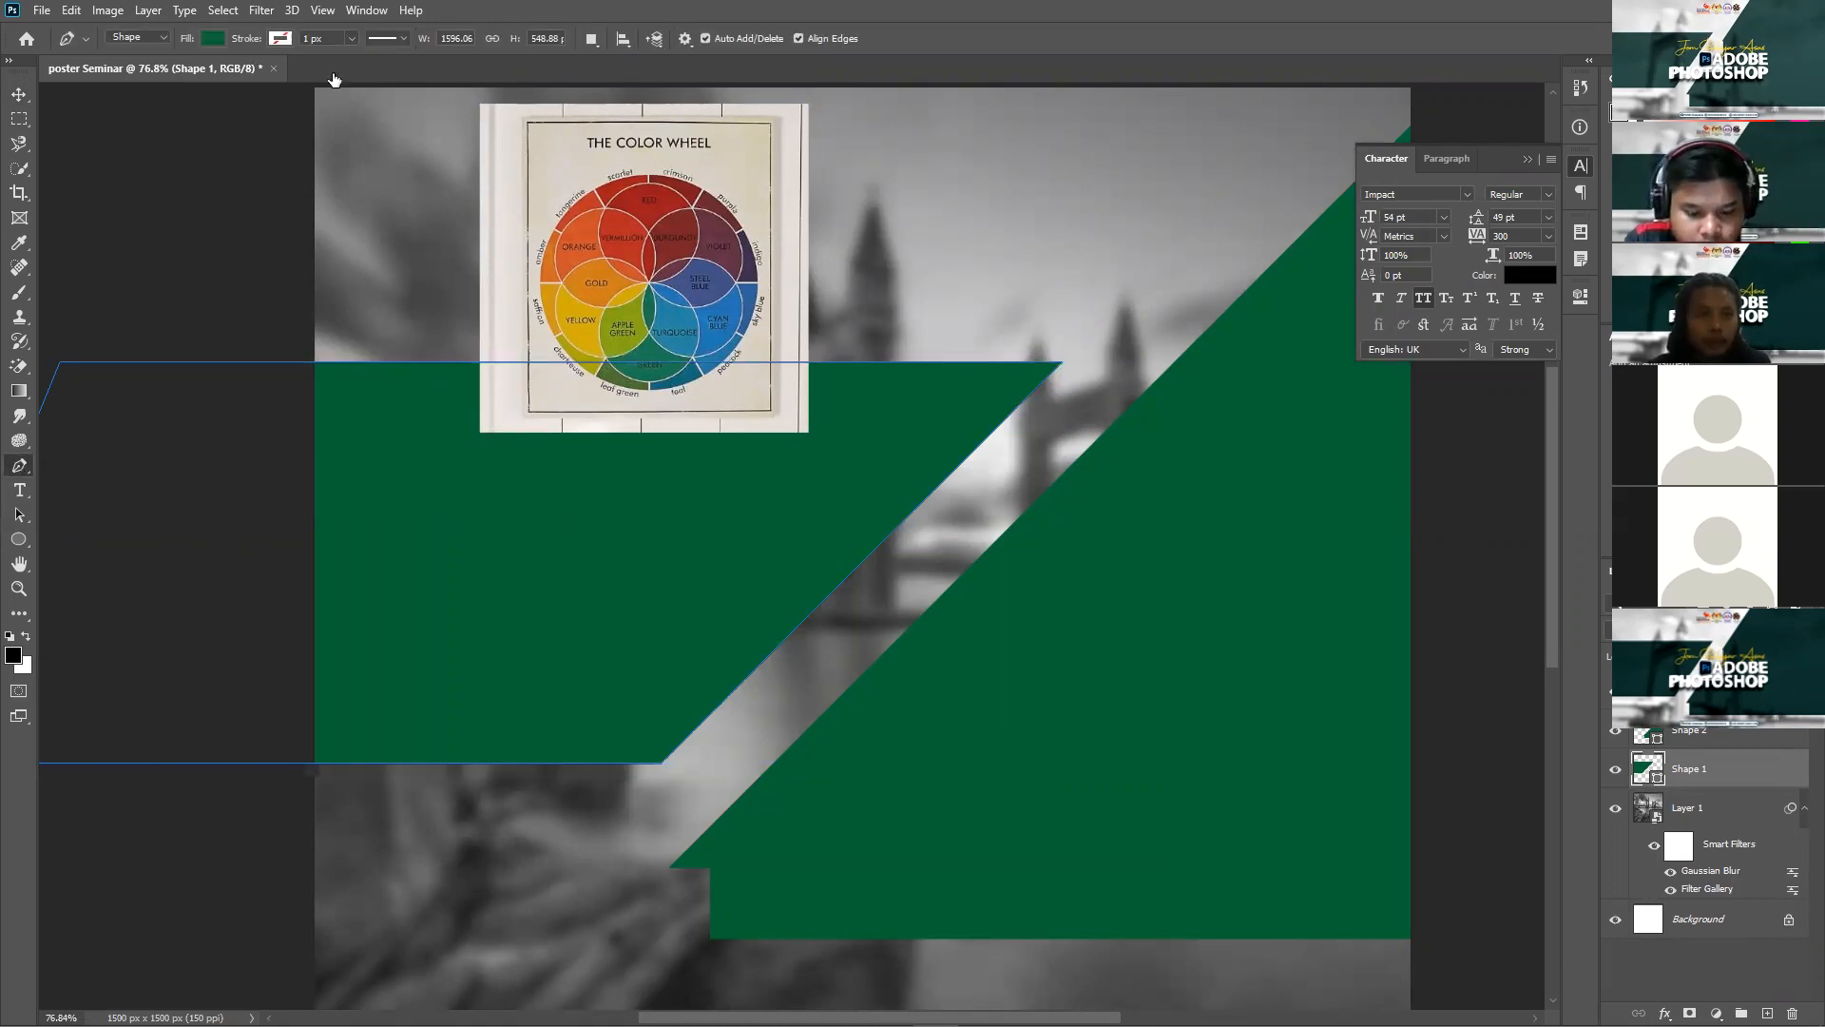
pyautogui.click(212, 39)
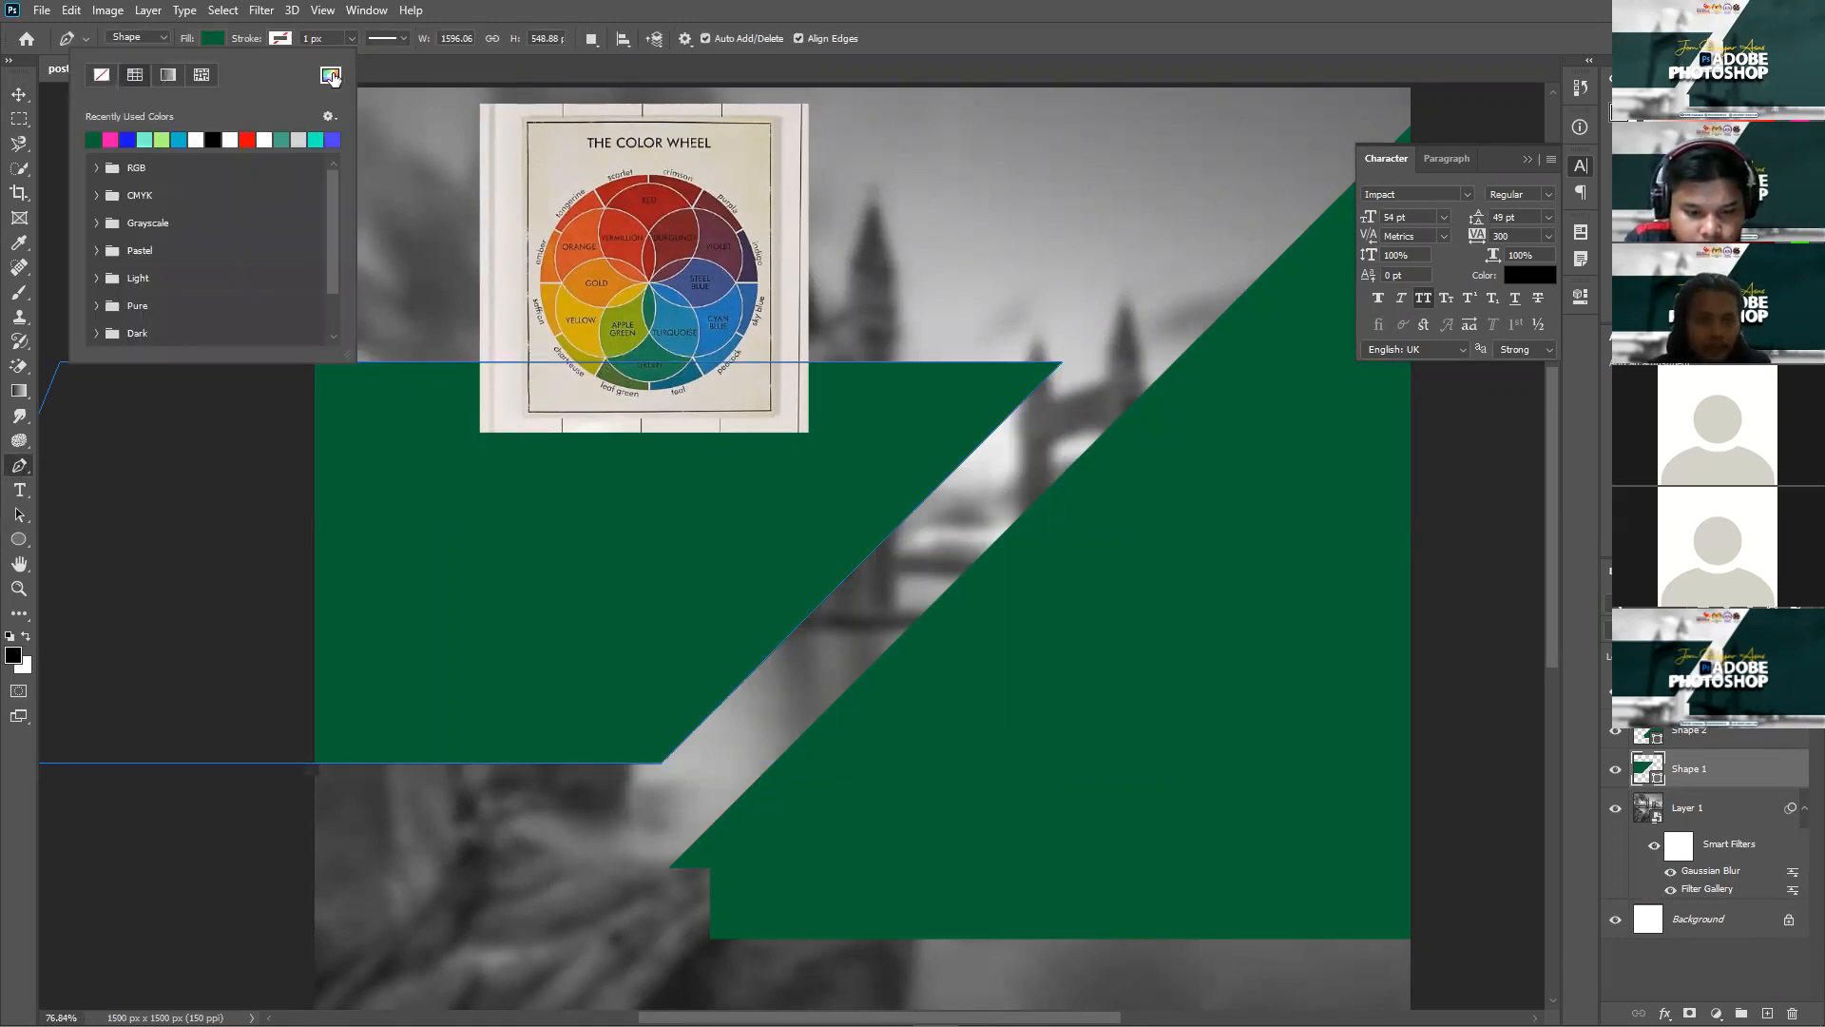
pyautogui.click(633, 319)
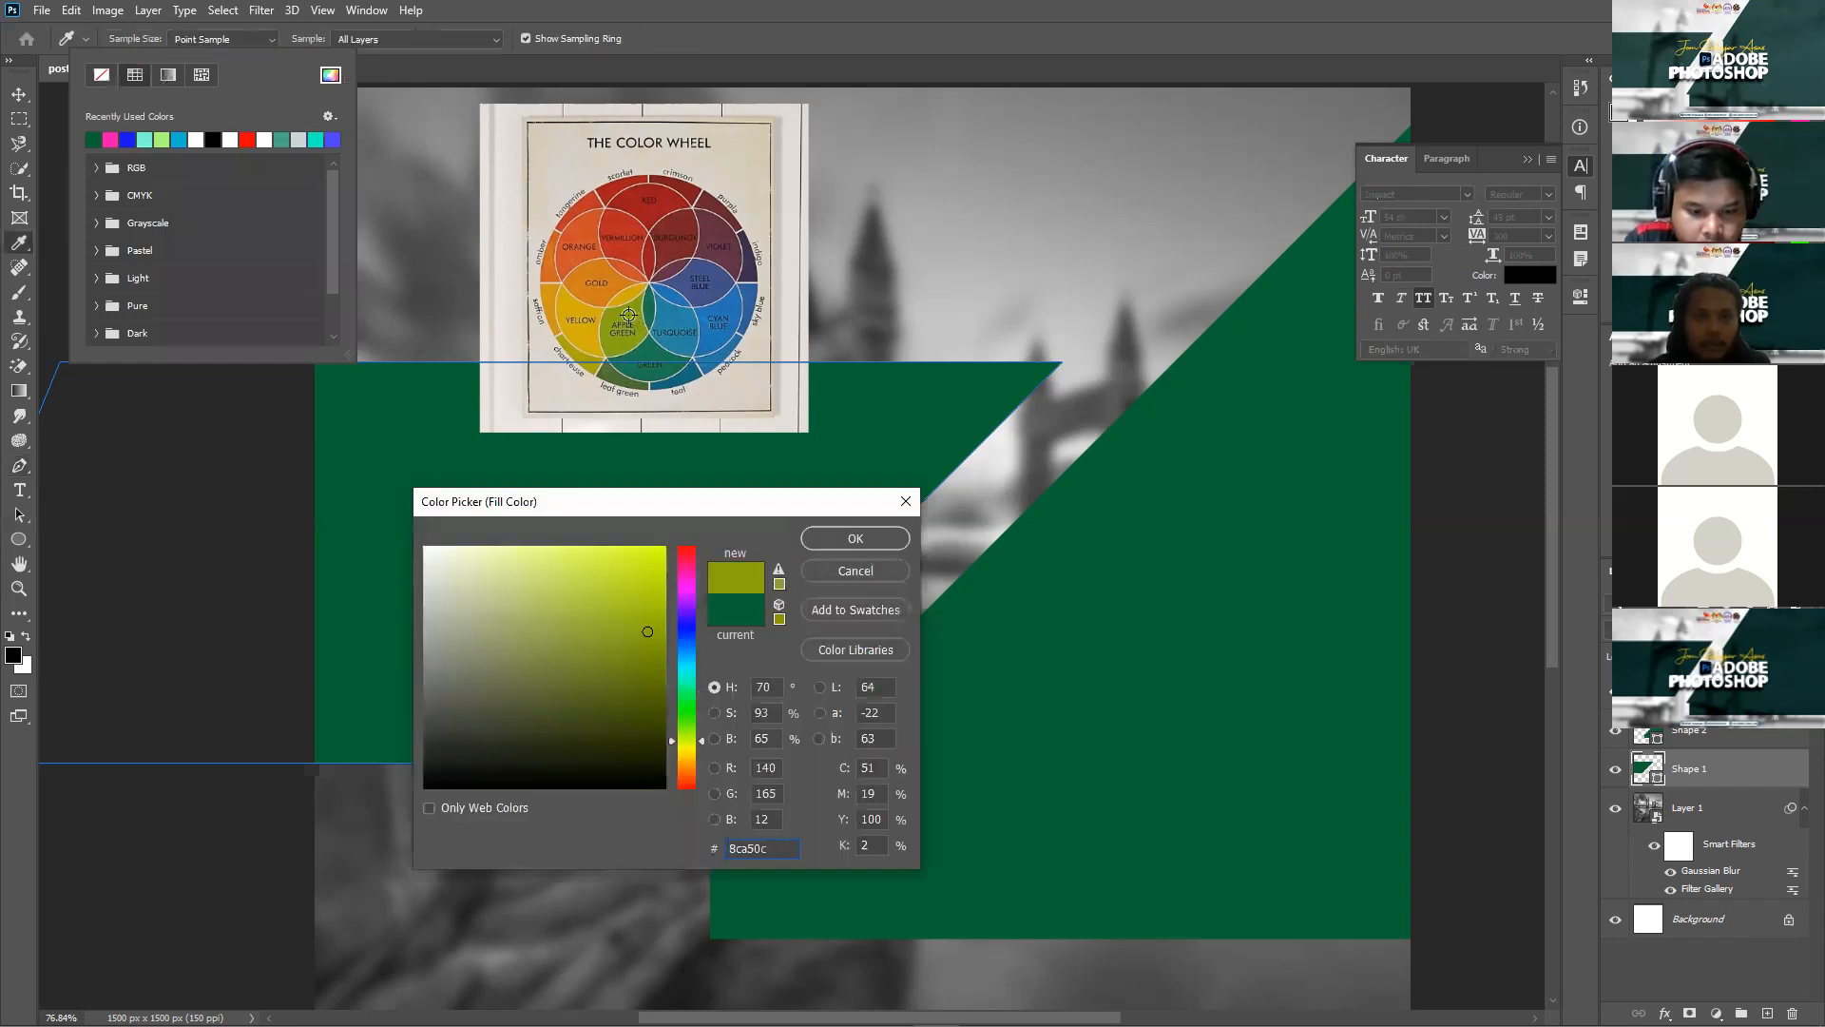
pyautogui.click(852, 539)
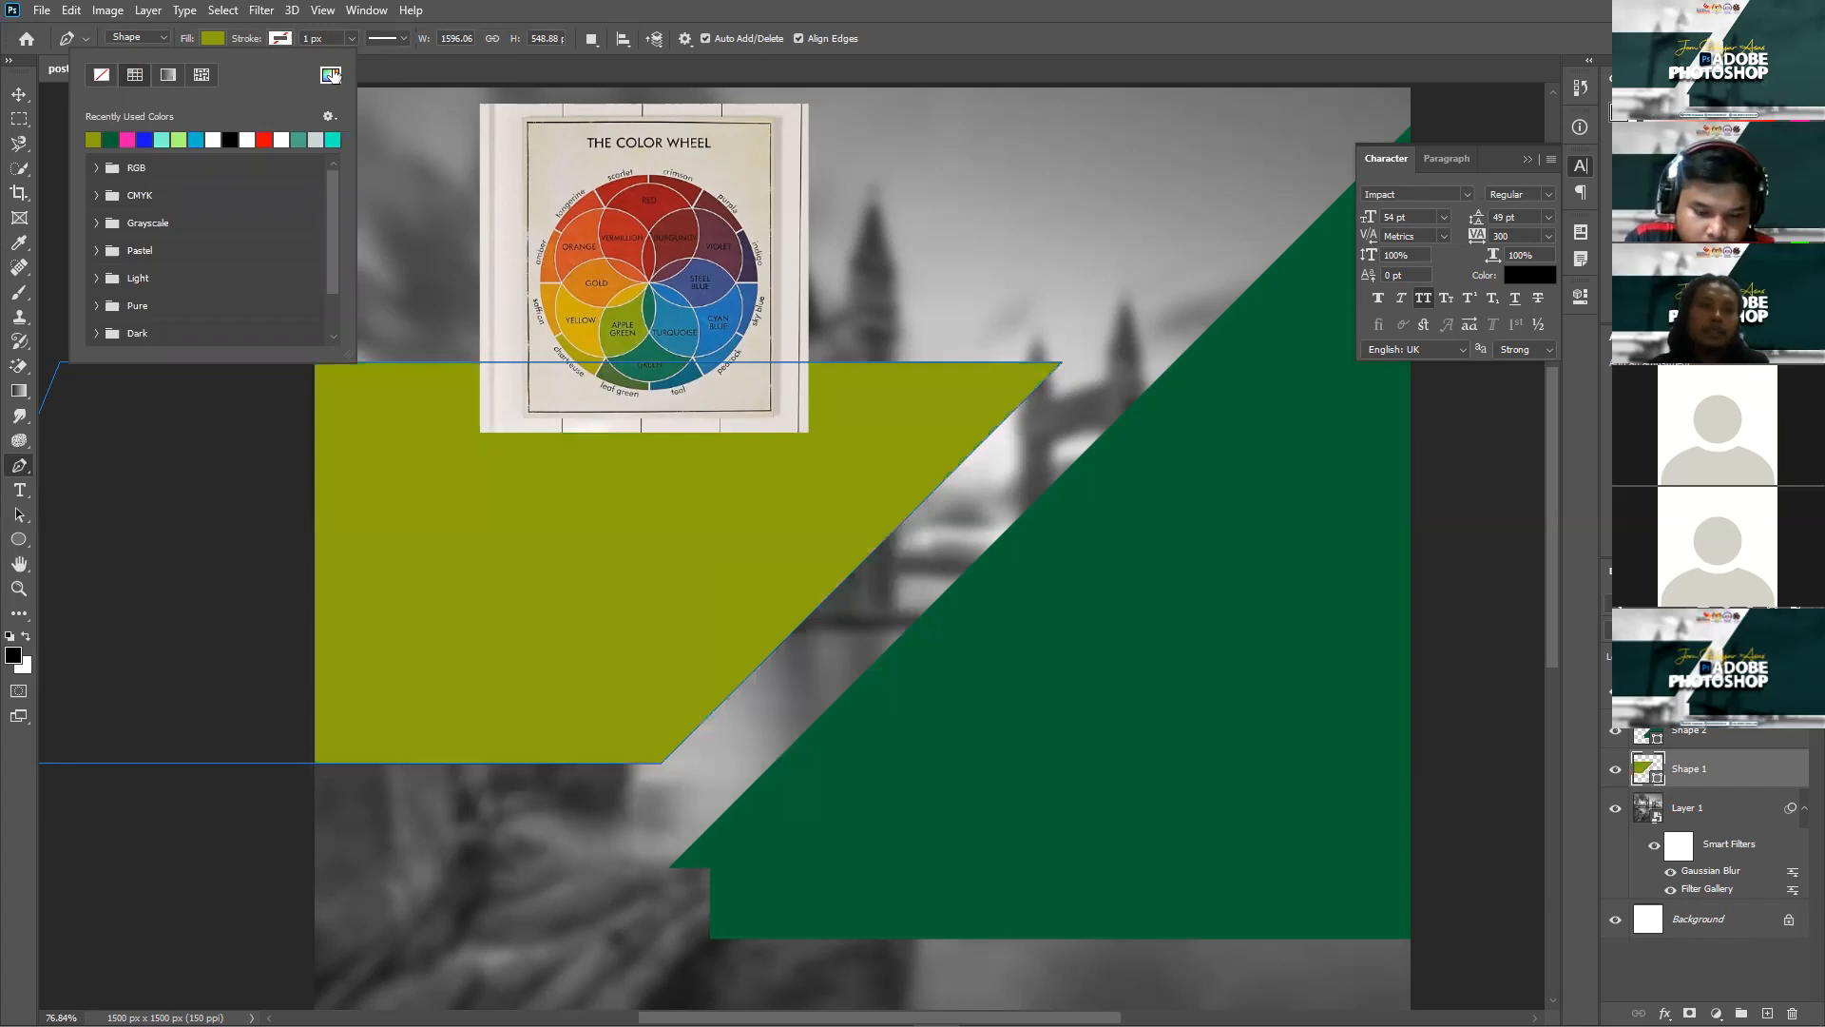
pyautogui.click(329, 75)
pyautogui.click(647, 217)
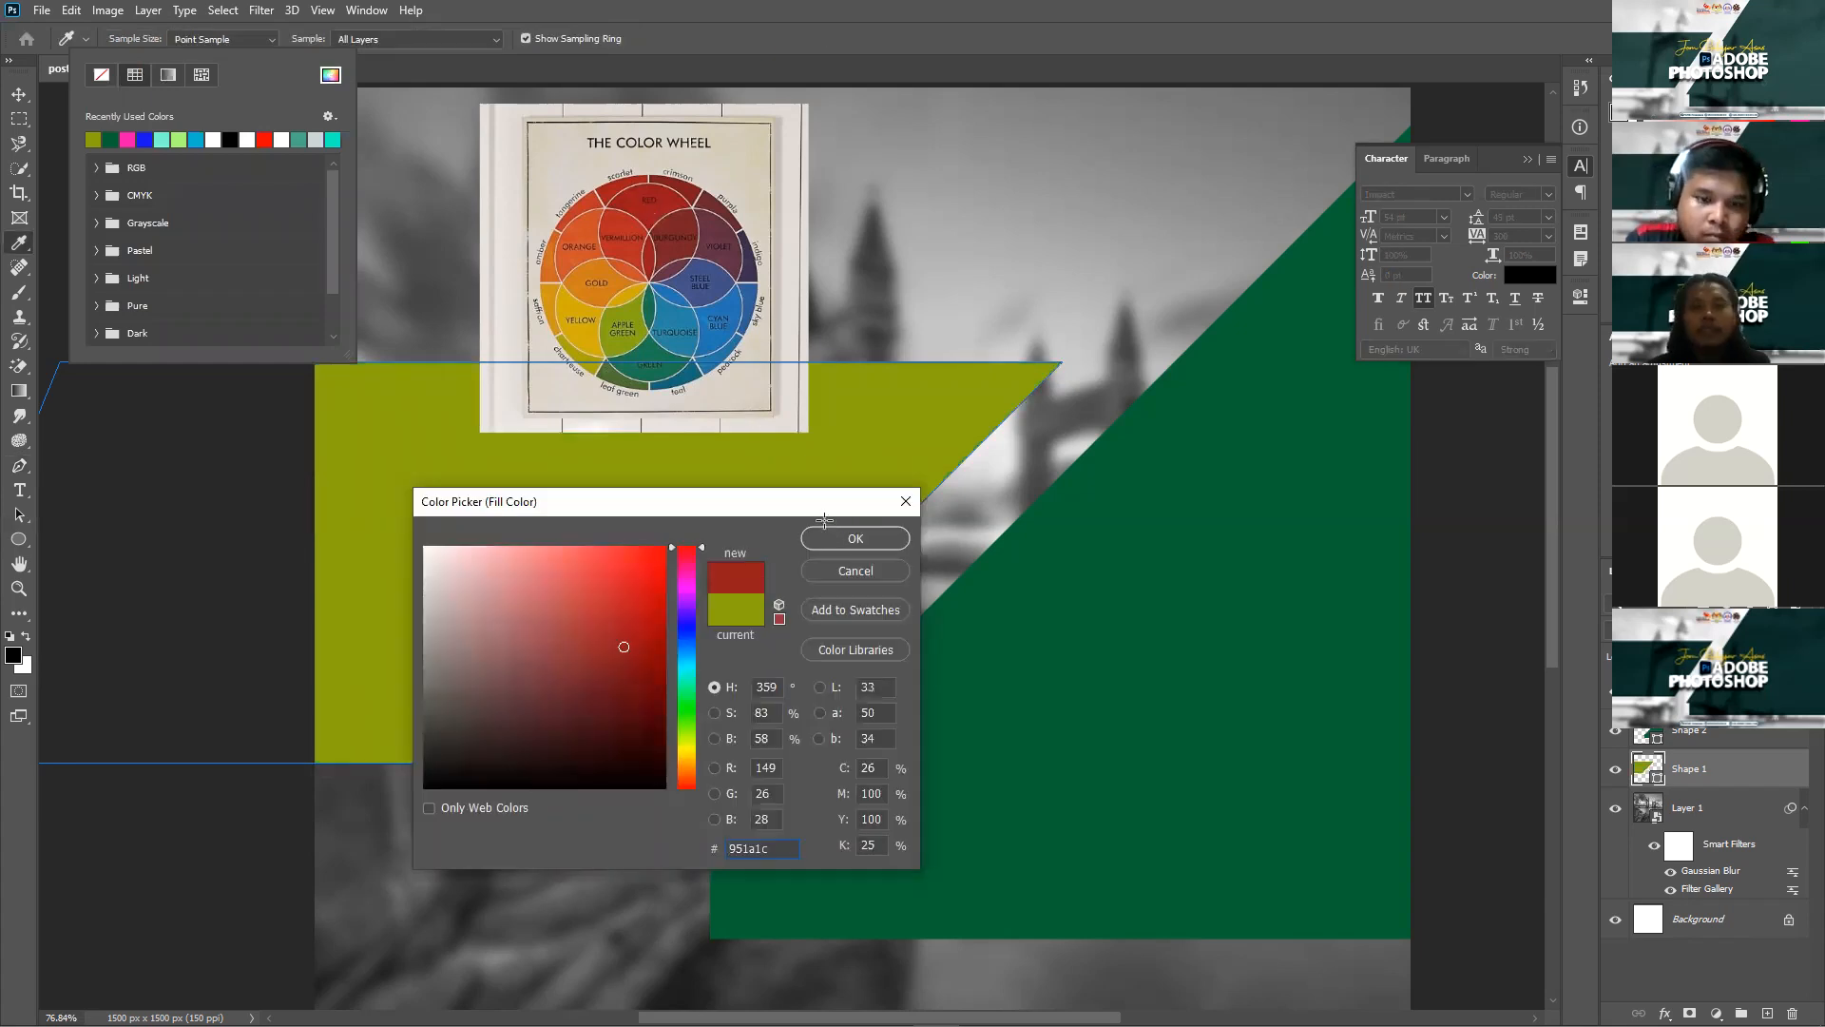
pyautogui.press('Return')
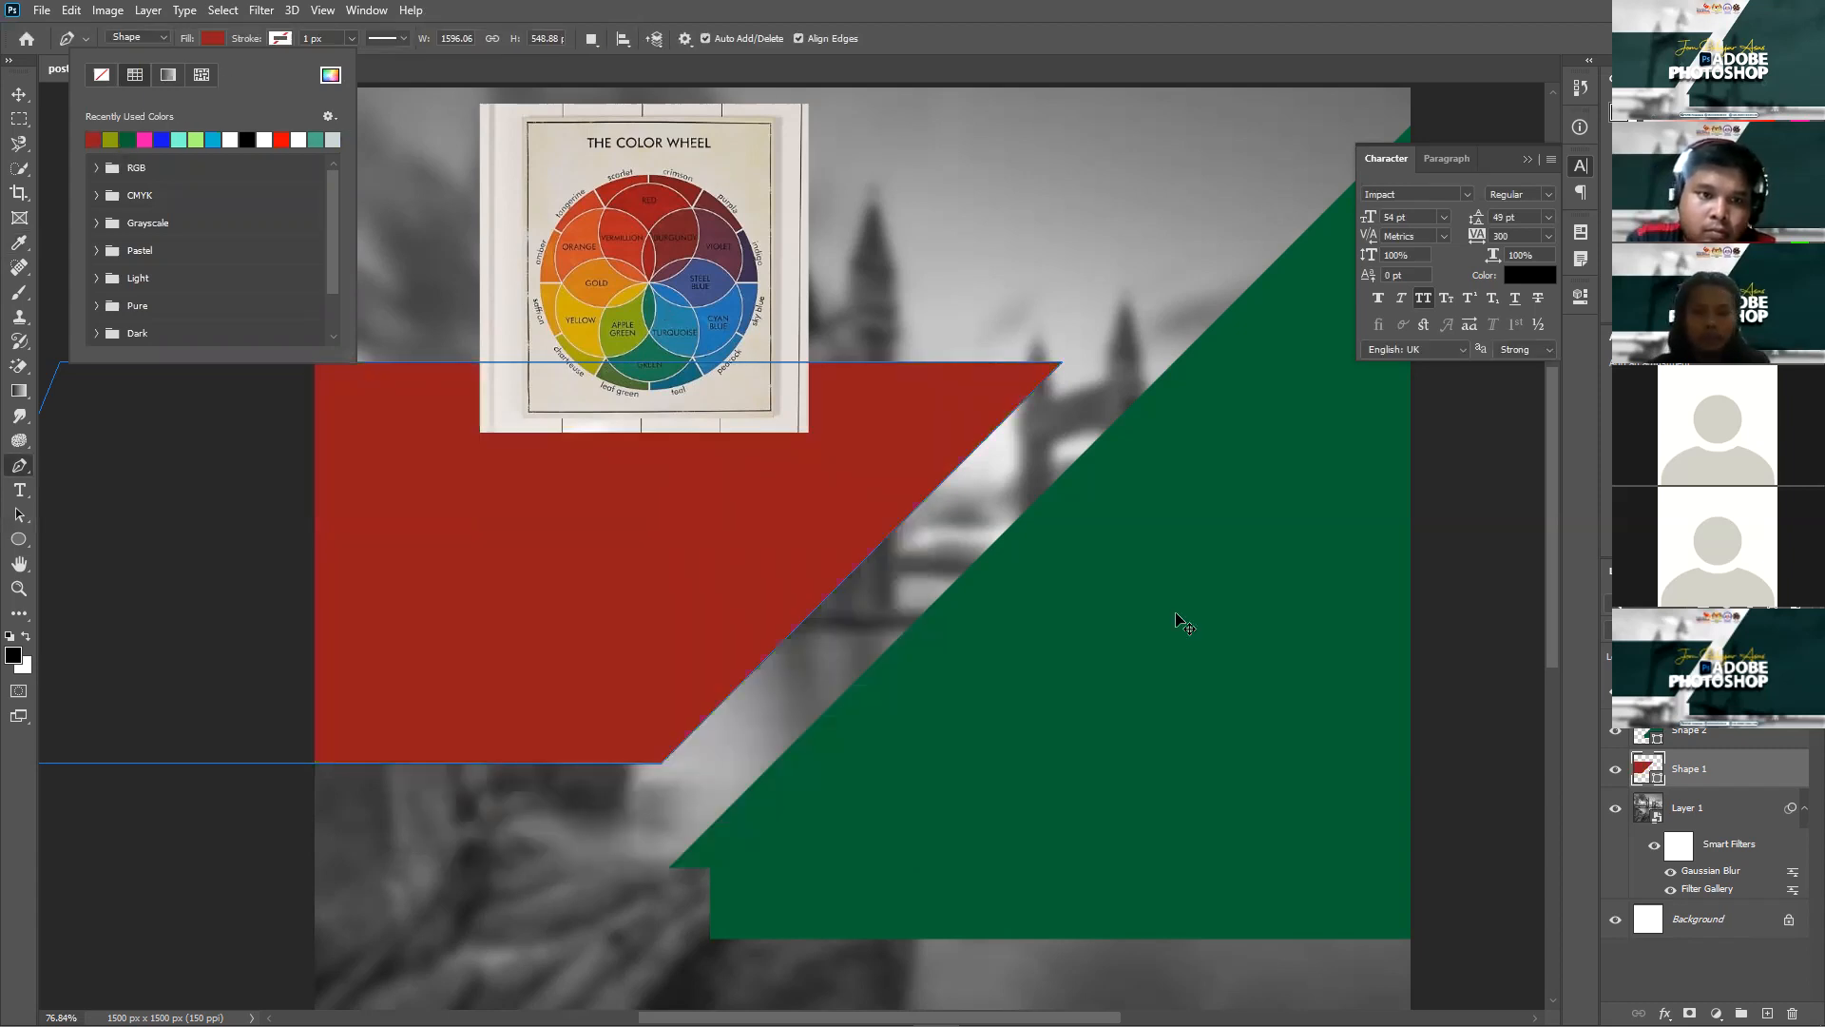
# Step: Give the large diagonal shape the same red 951a1c fill as the left banner
pyautogui.press('v')
pyautogui.hotkey('alt', ']')
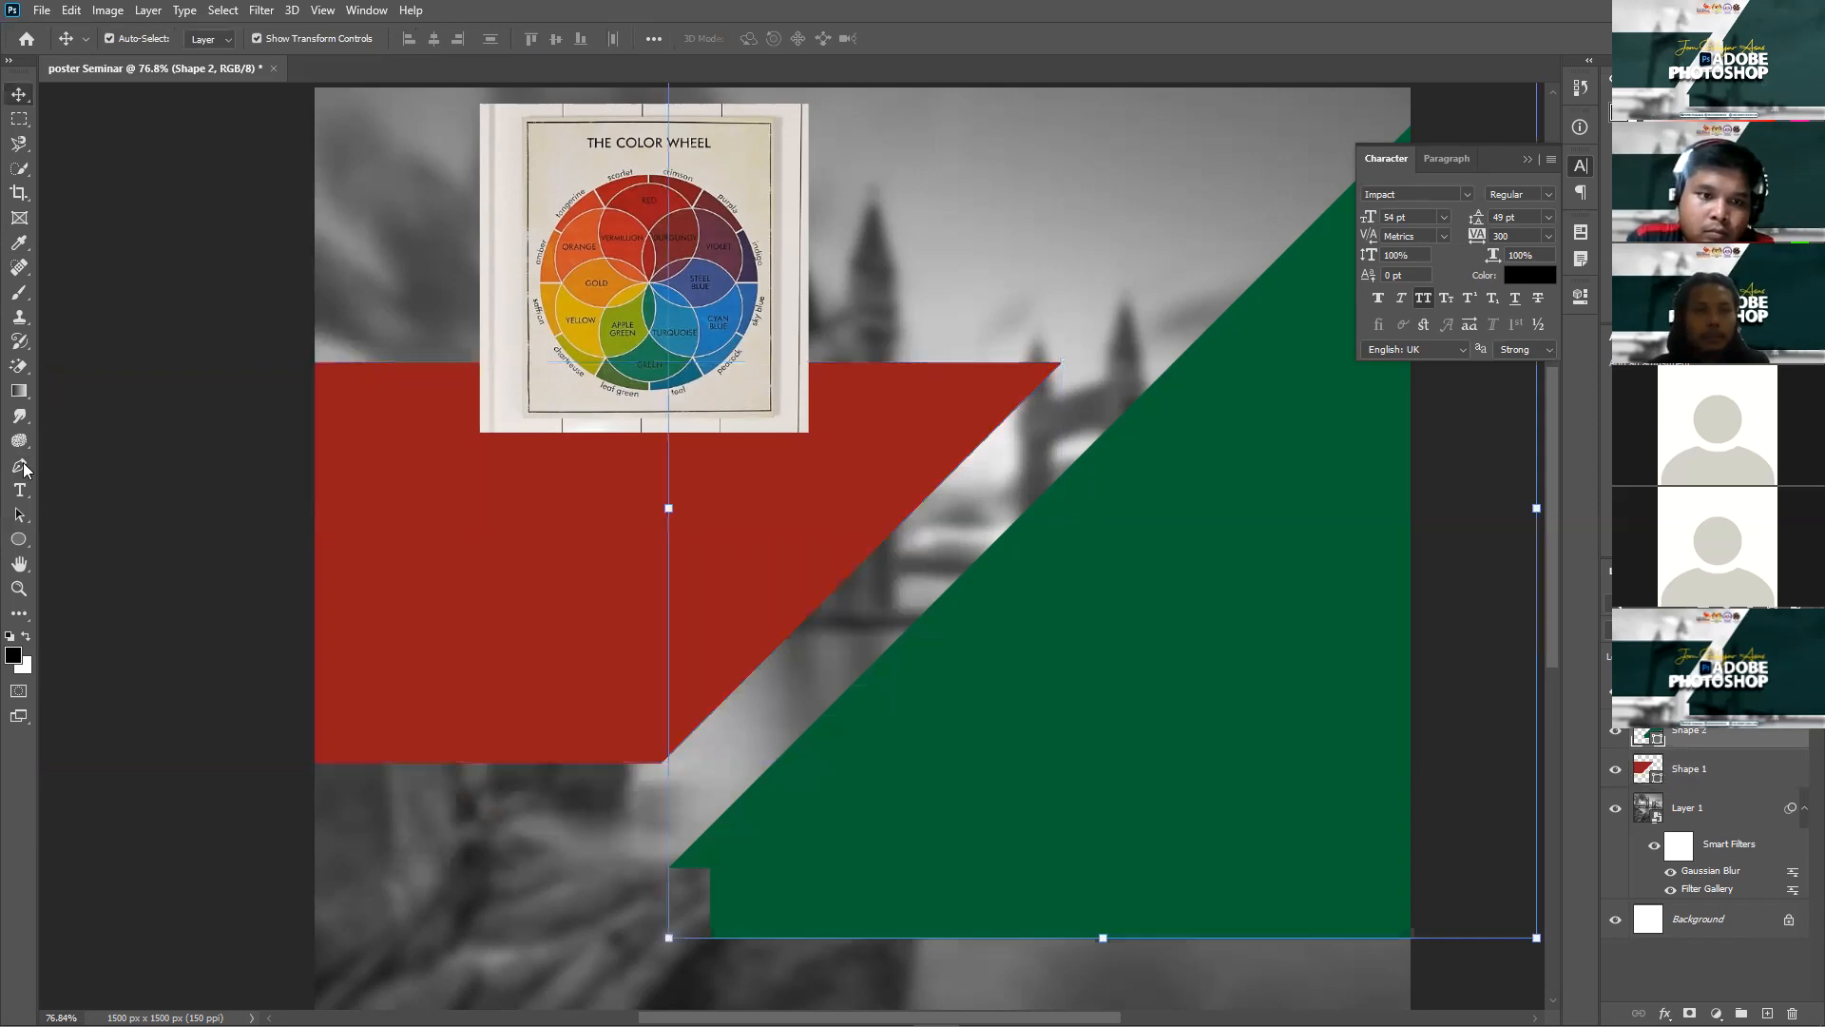
pyautogui.click(20, 466)
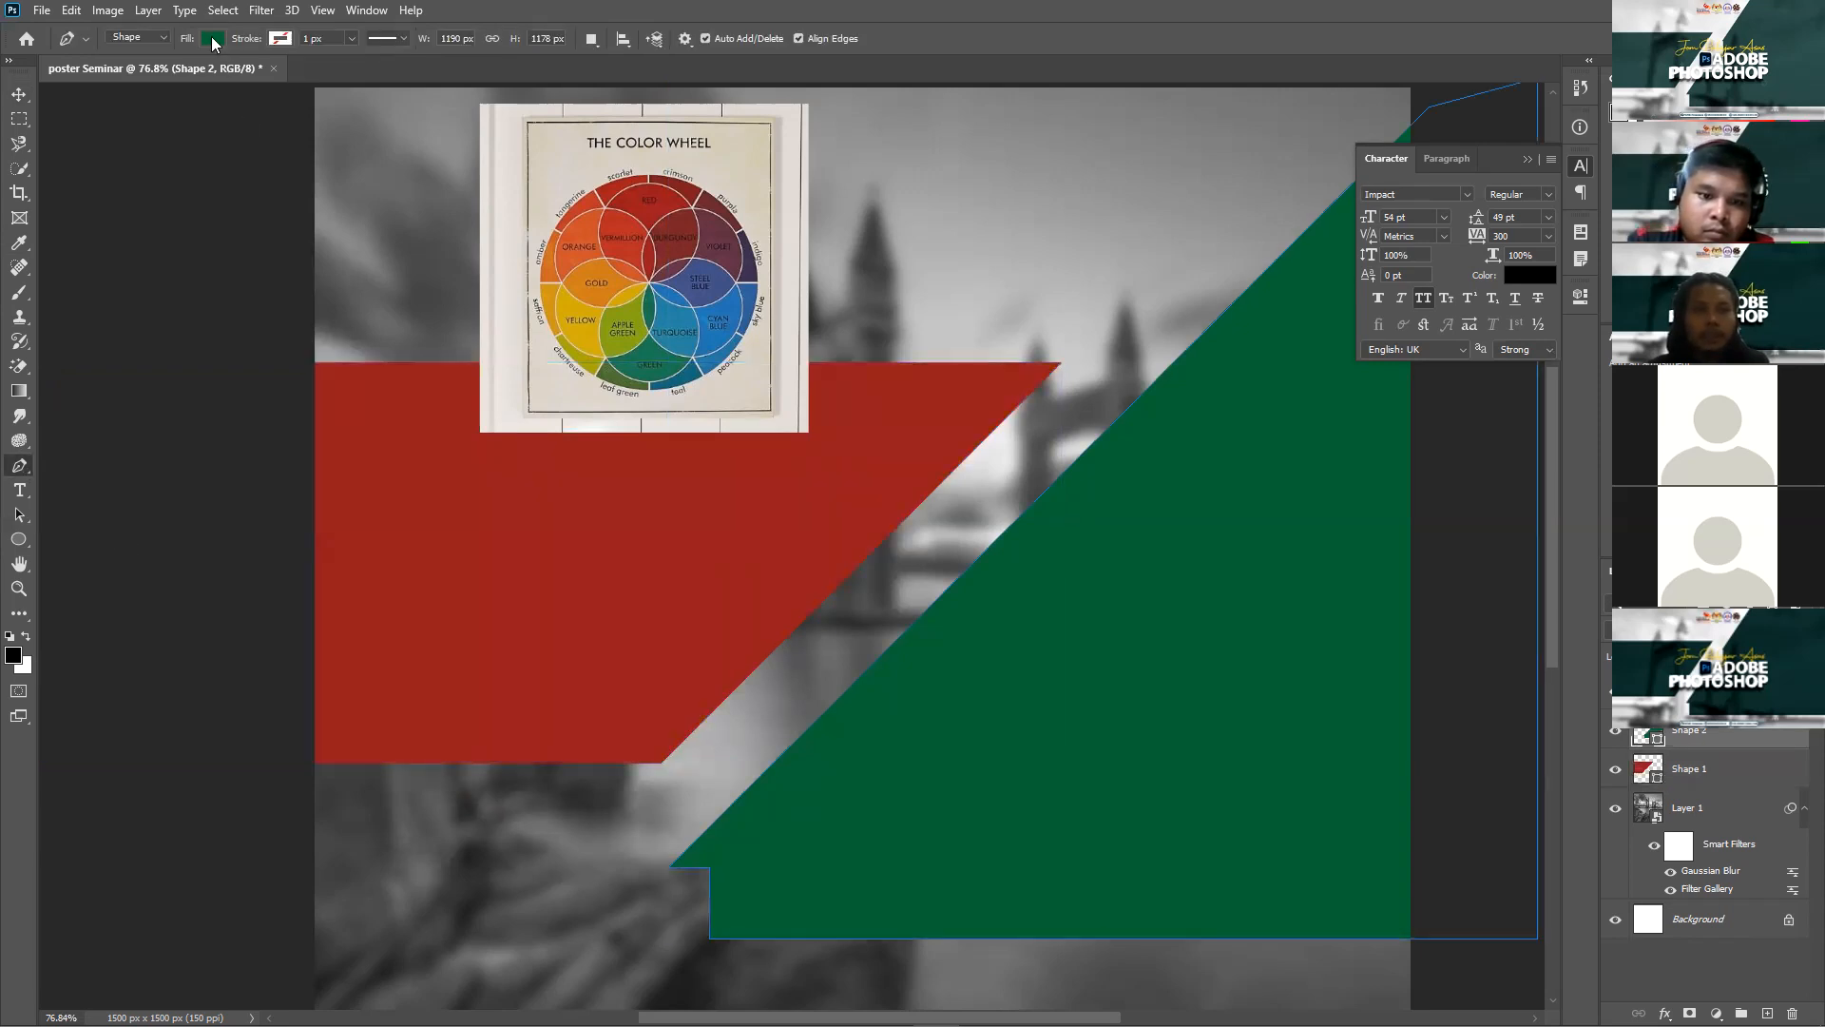
pyautogui.click(213, 39)
pyautogui.click(329, 75)
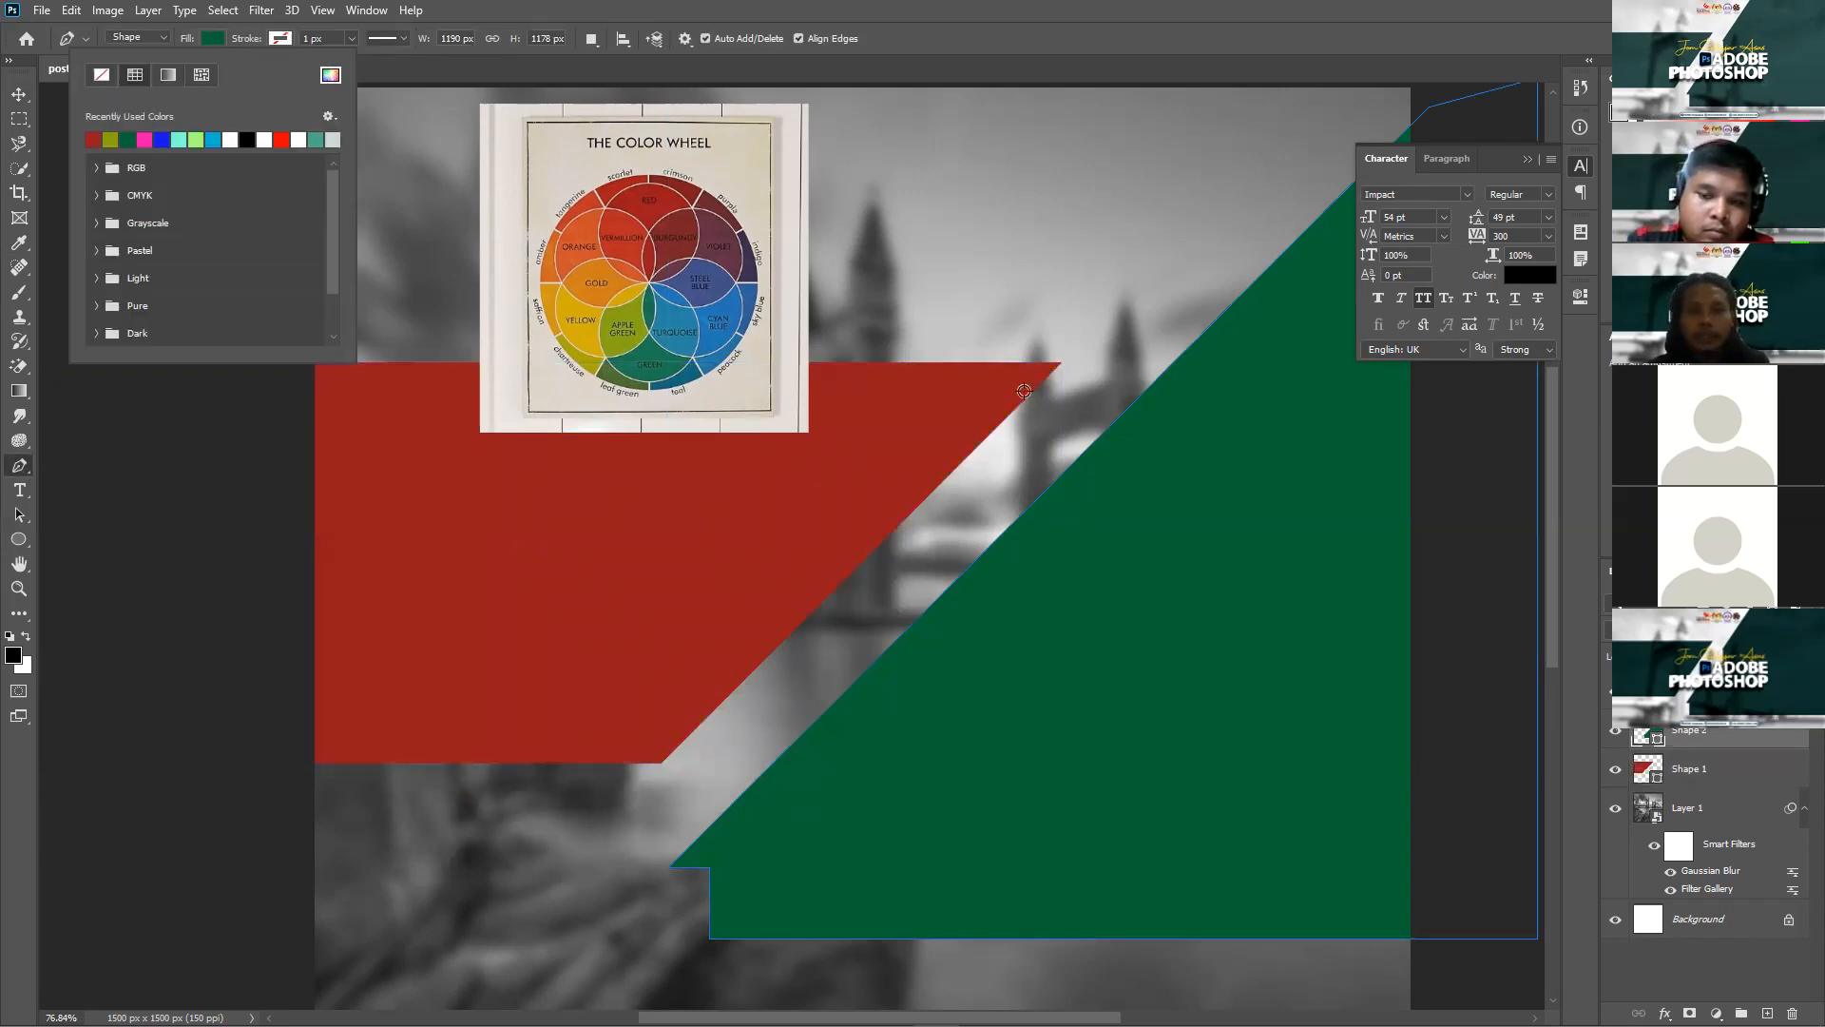
pyautogui.click(956, 399)
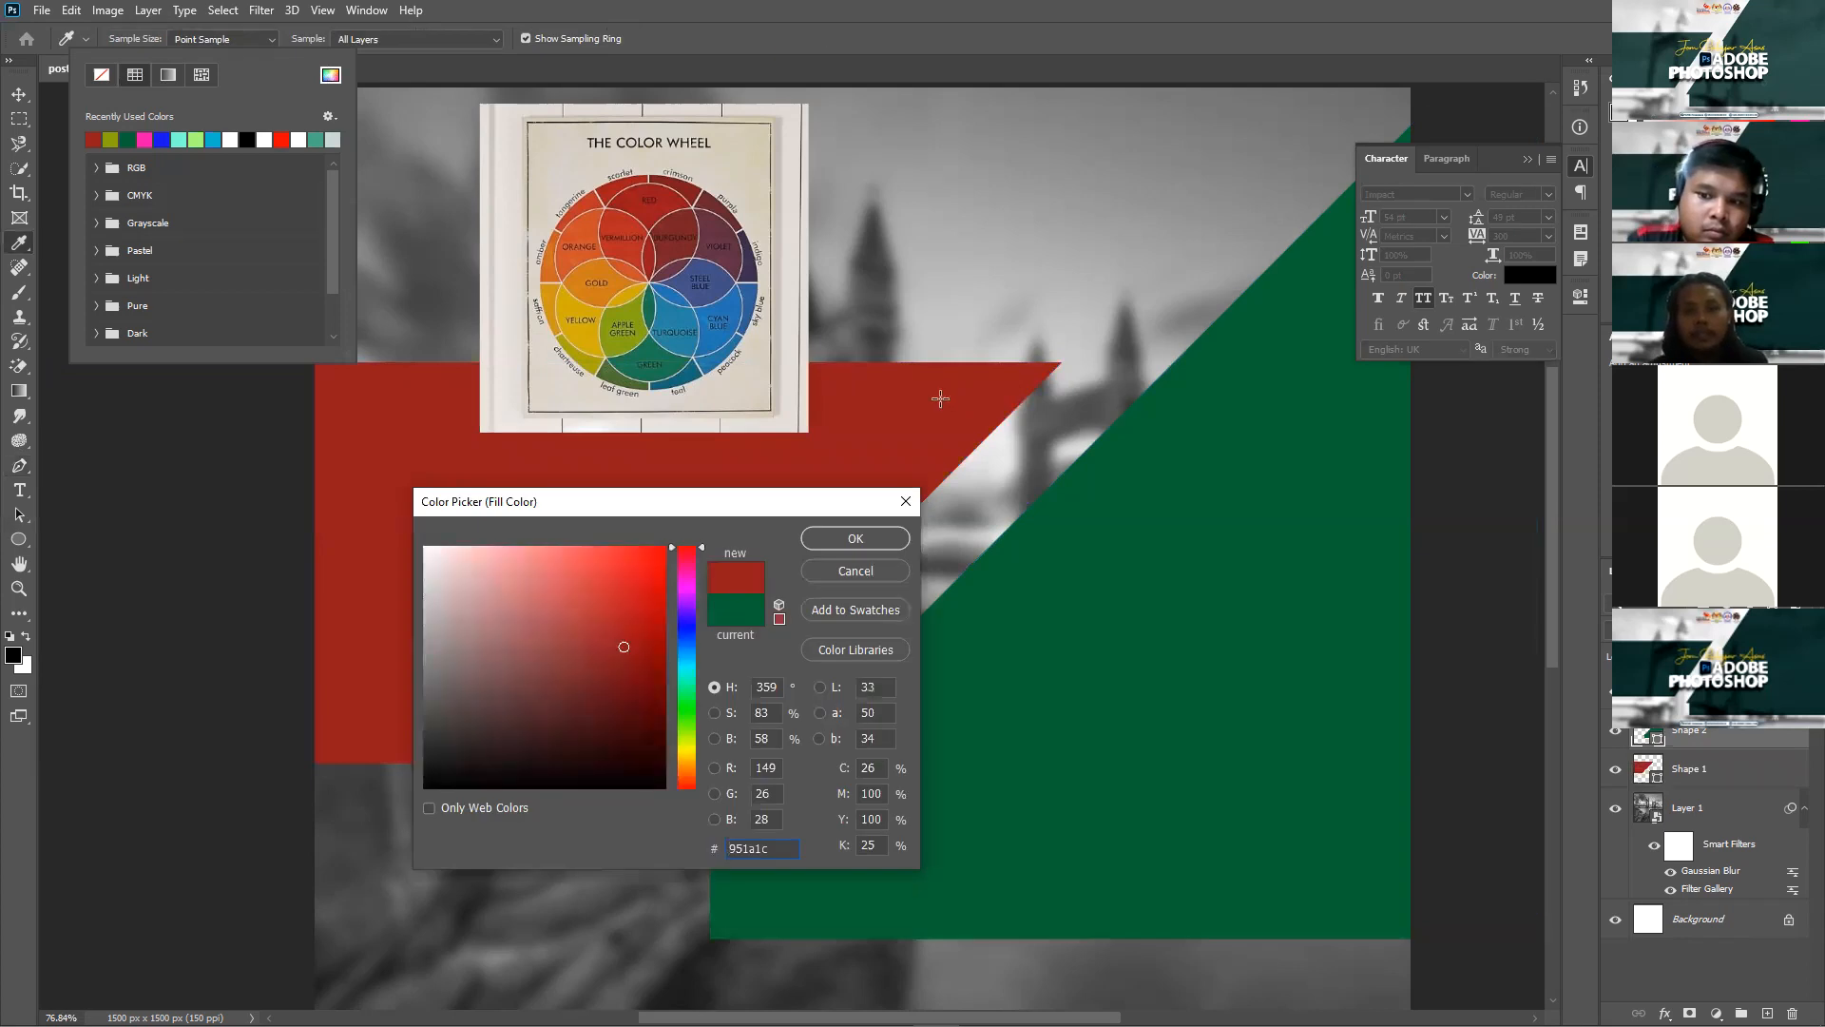
pyautogui.press('Return')
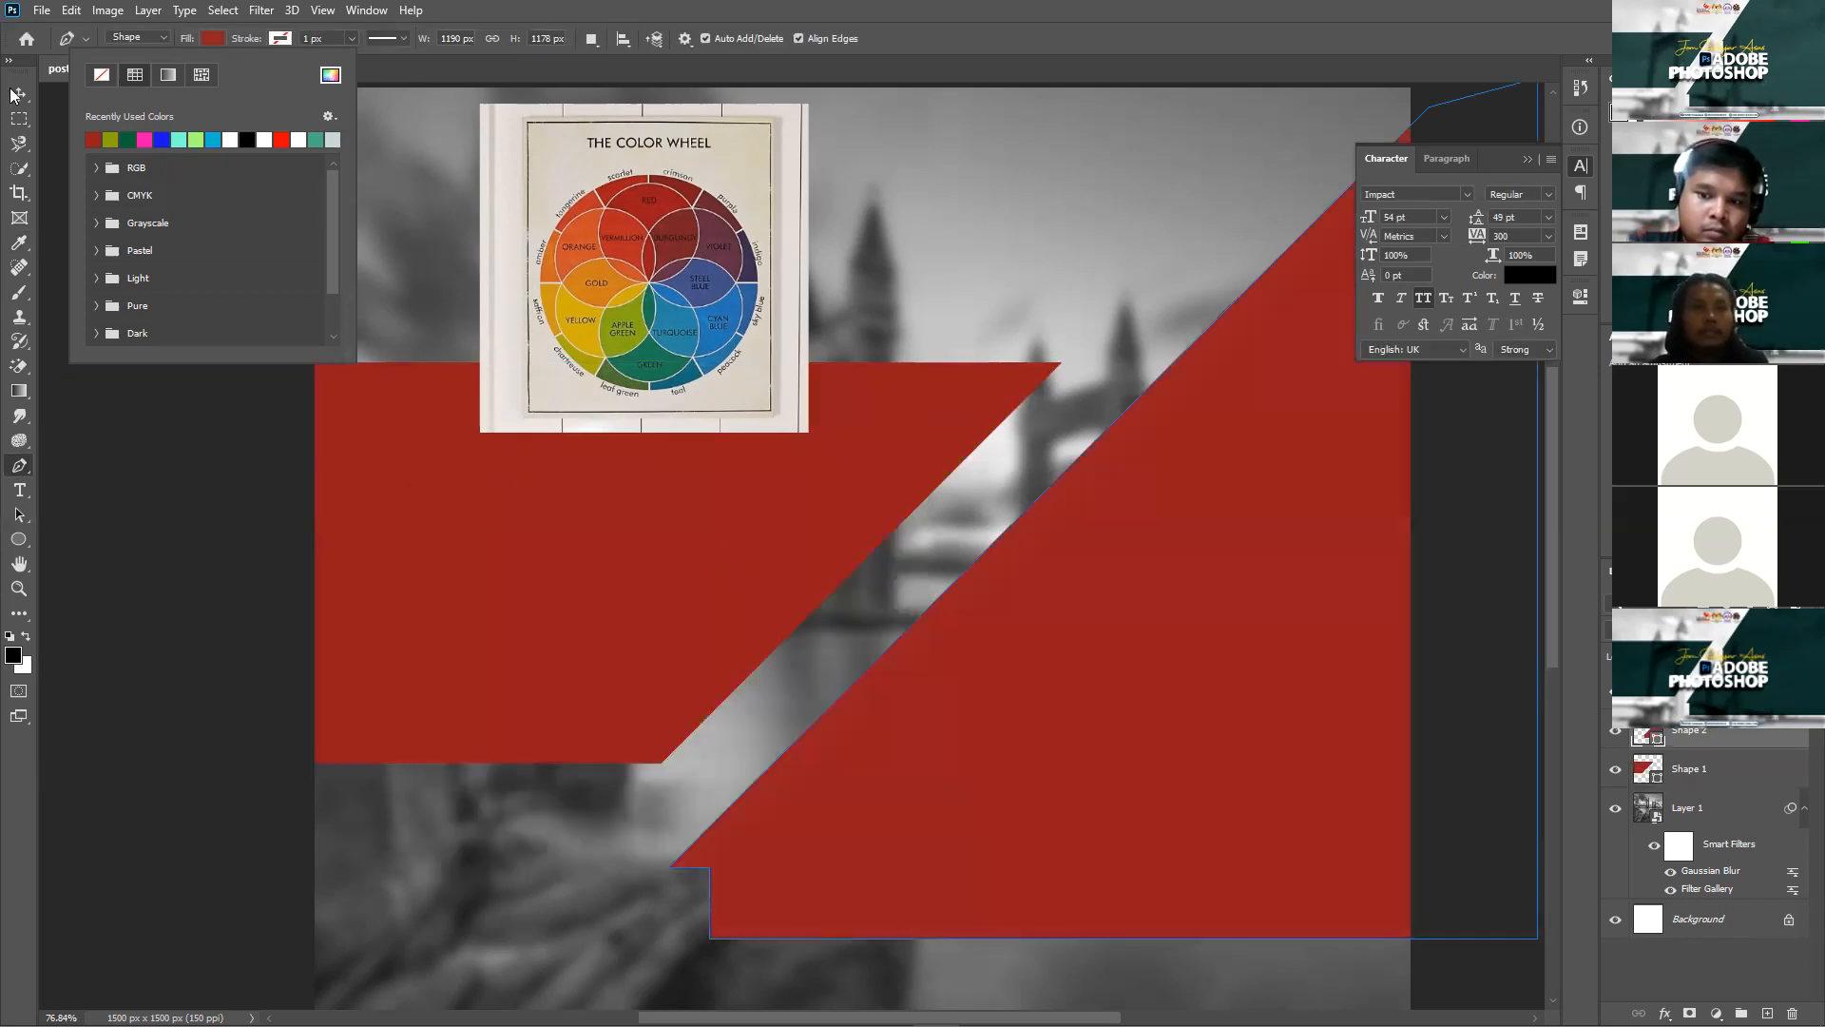
# Step: Select and delete the colour-wheel reference image, then undo the deletion
pyautogui.press('v')
pyautogui.click(588, 197)
pyautogui.press('Delete')
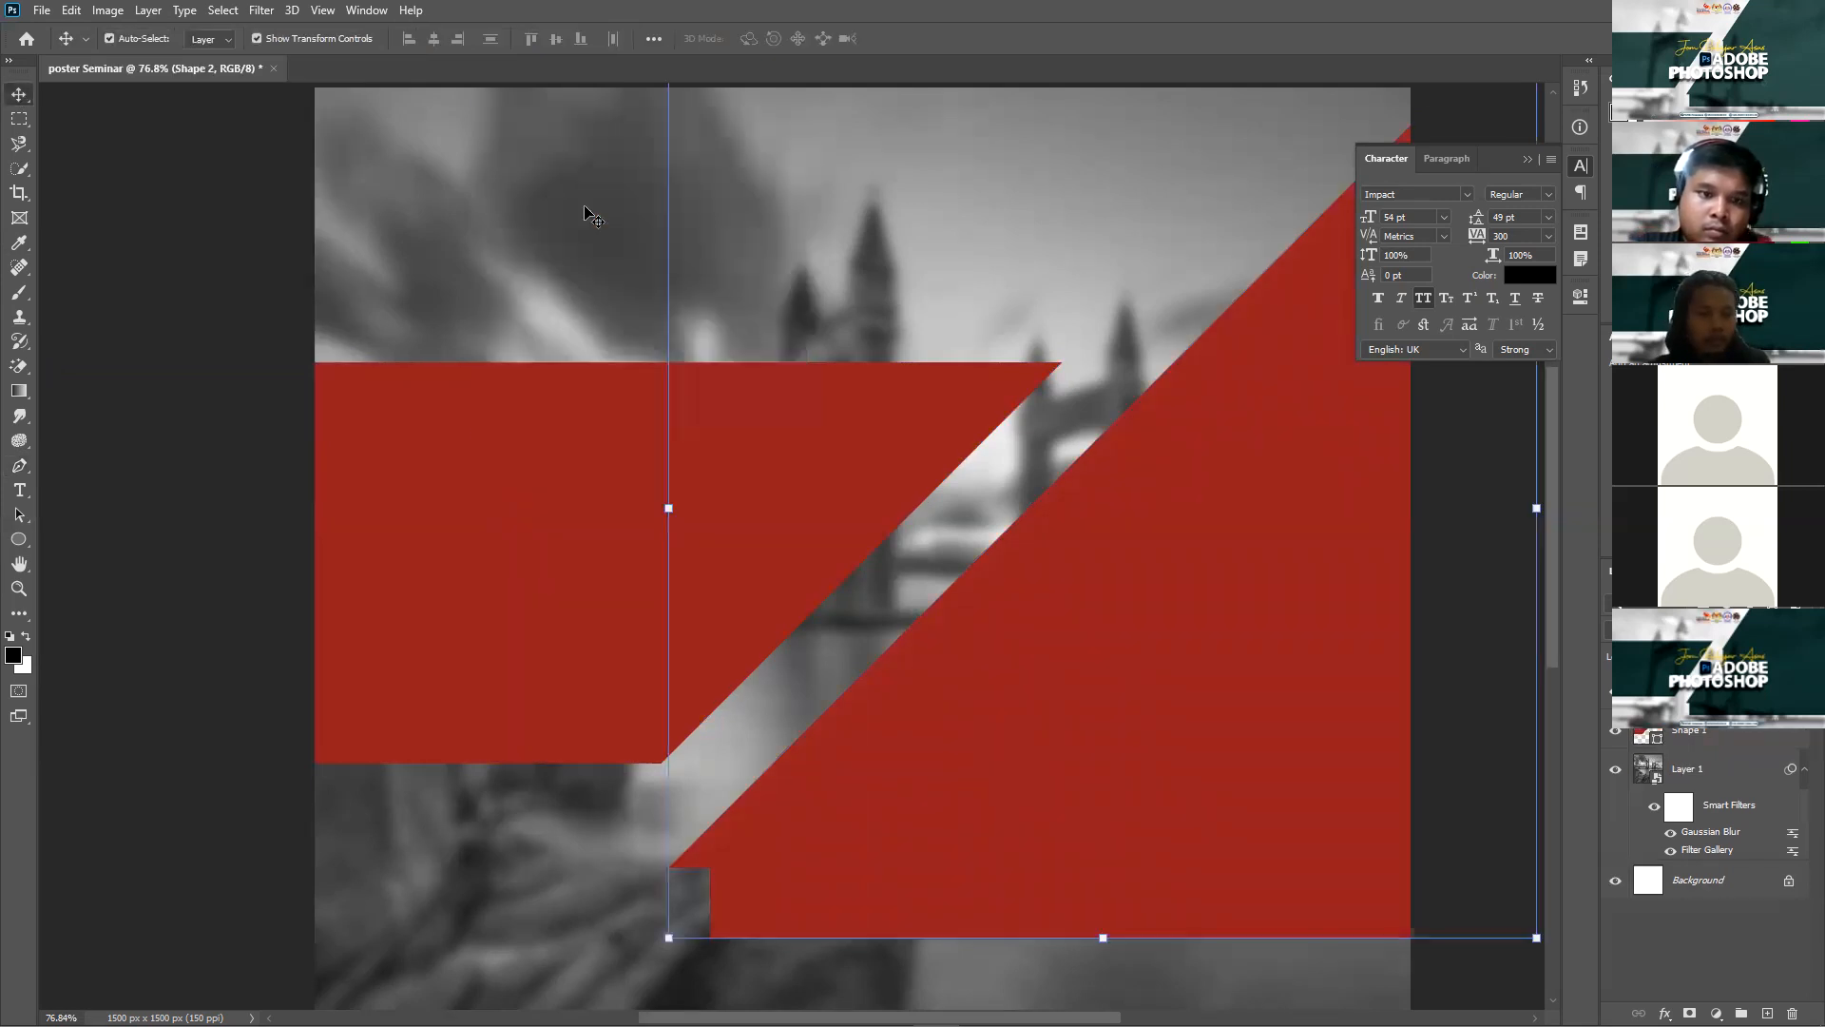
pyautogui.hotkey('ctrl', 'z')
# Step: Hide the colour-wheel layer and type 'SEMINAR PHOTOSHOP' on the left red banner, selecting it all
pyautogui.click(1615, 692)
pyautogui.scroll(-5, 1160, 688)
pyautogui.click(21, 491)
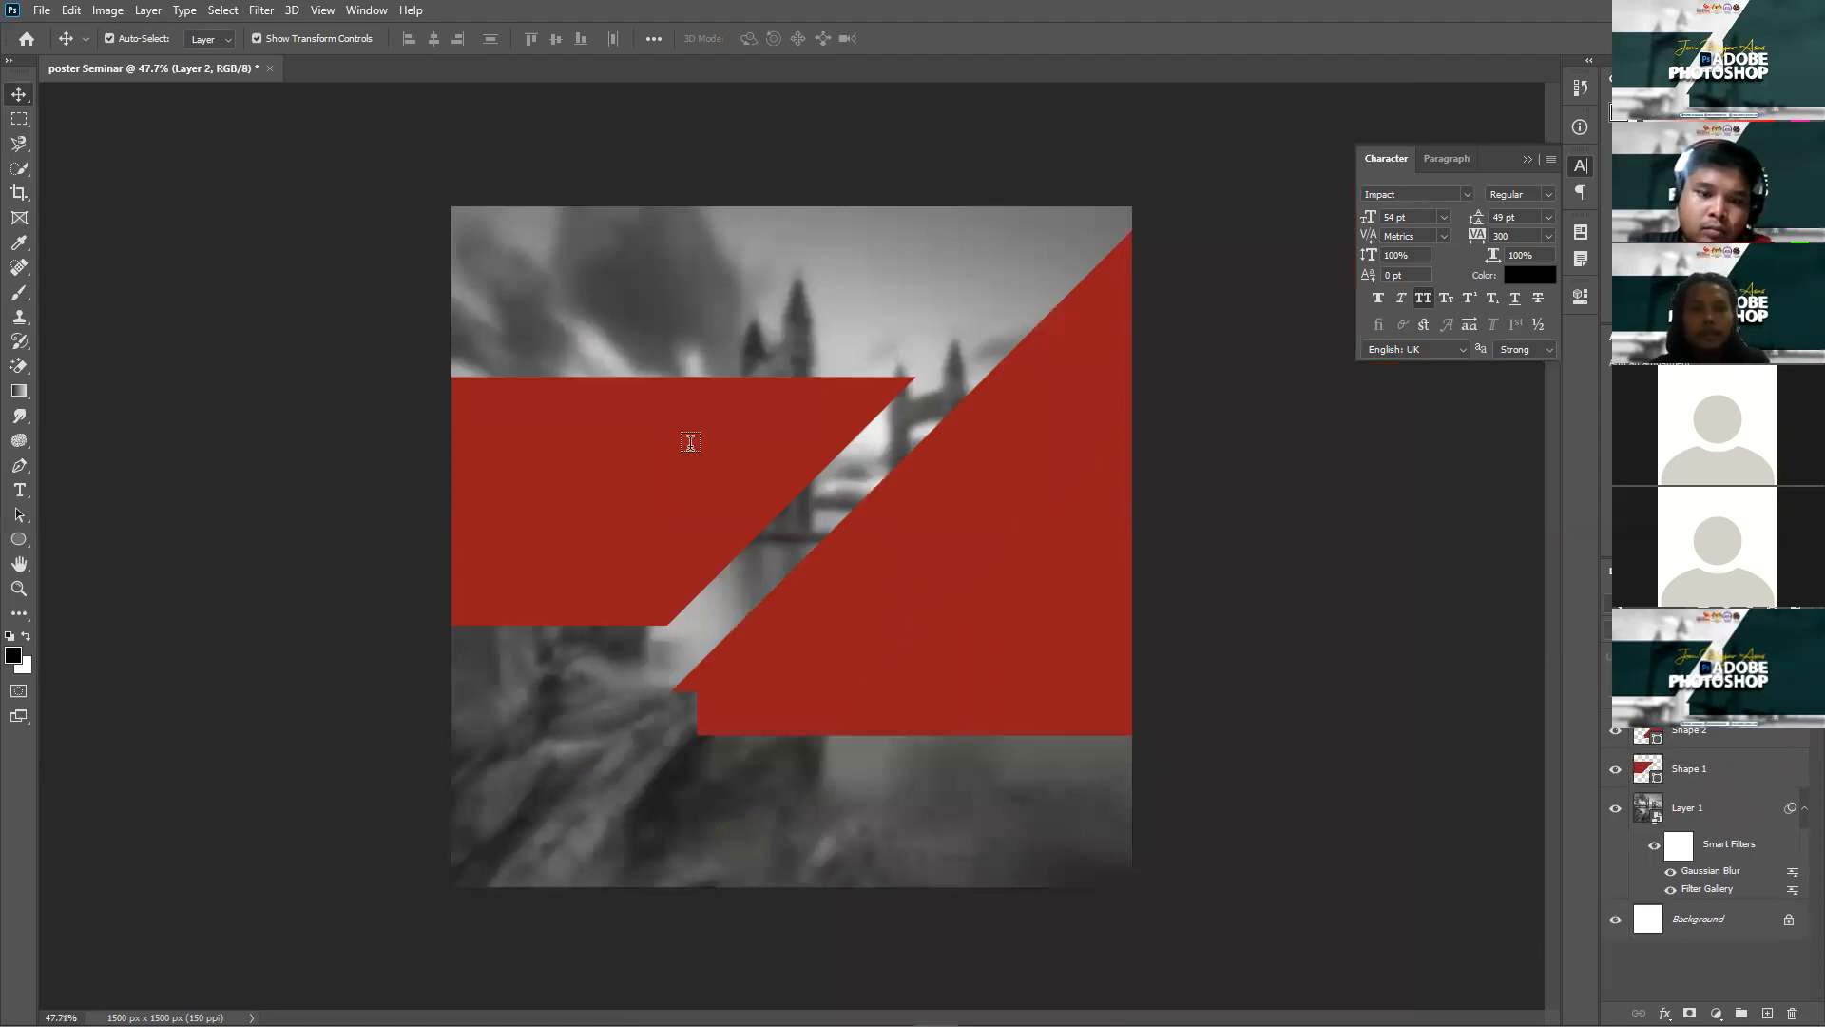
pyautogui.click(991, 572)
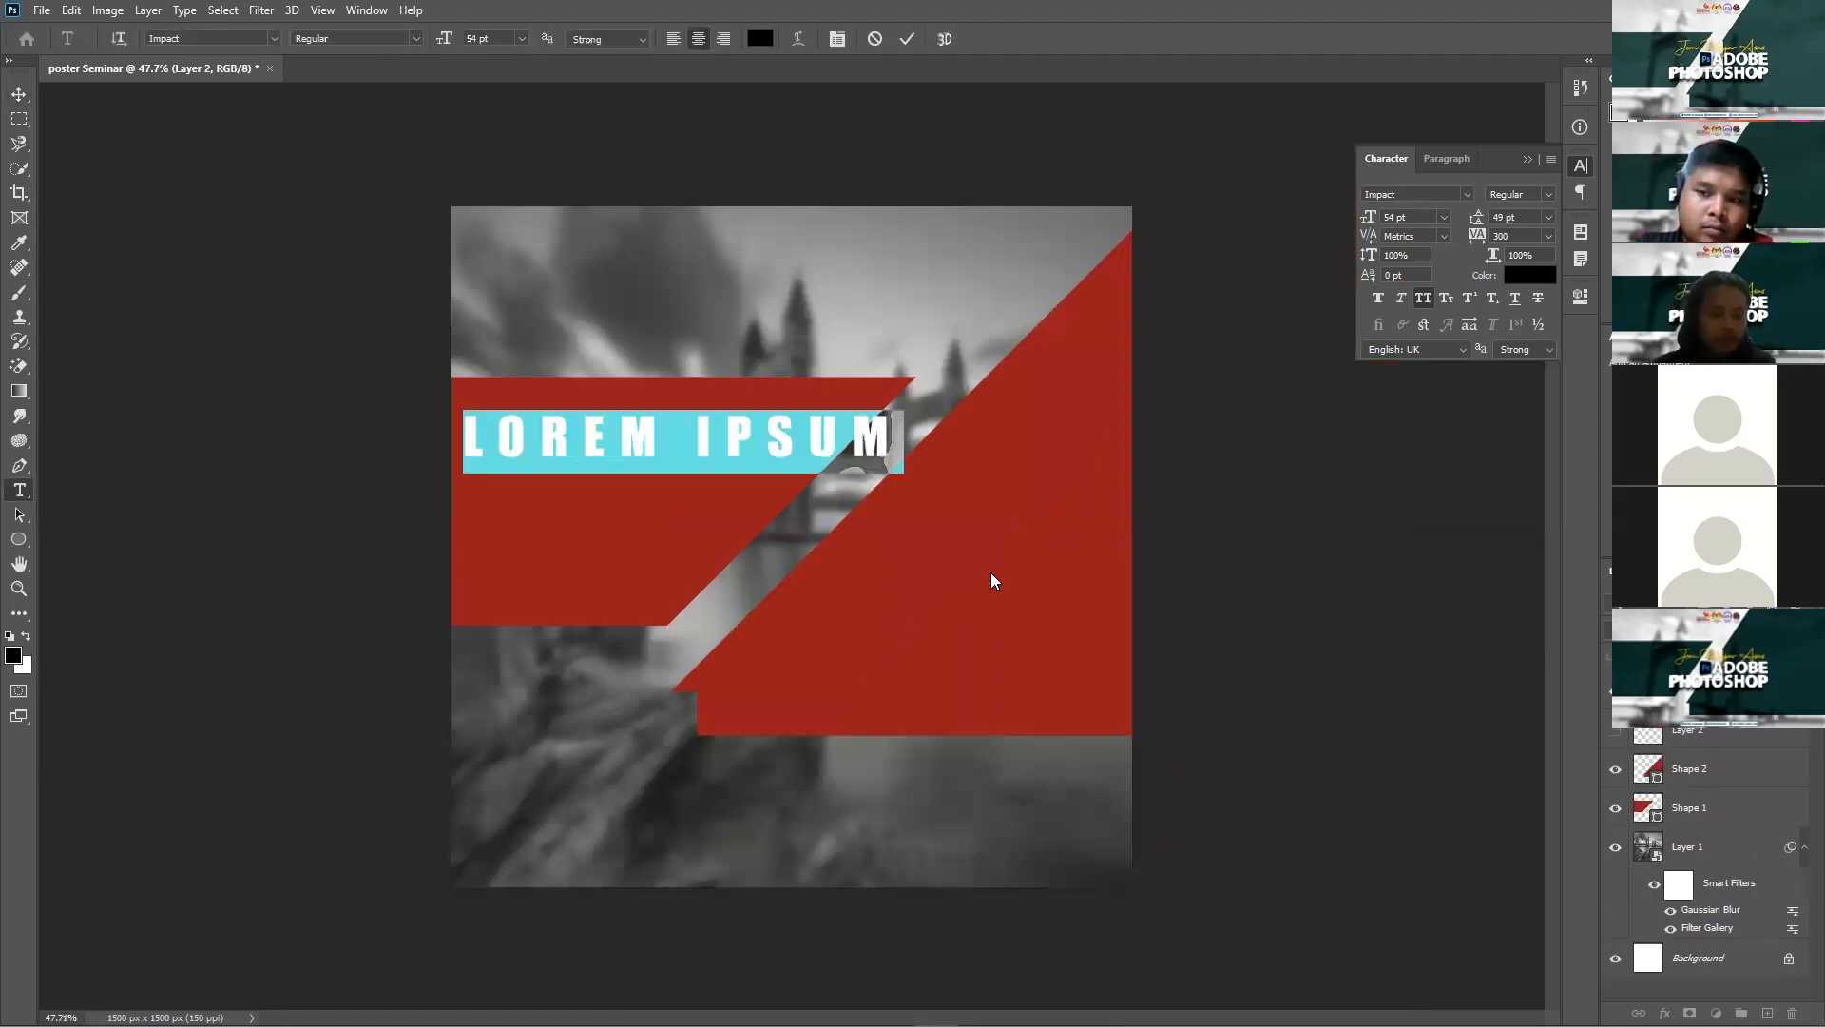
pyautogui.write('SEMI')
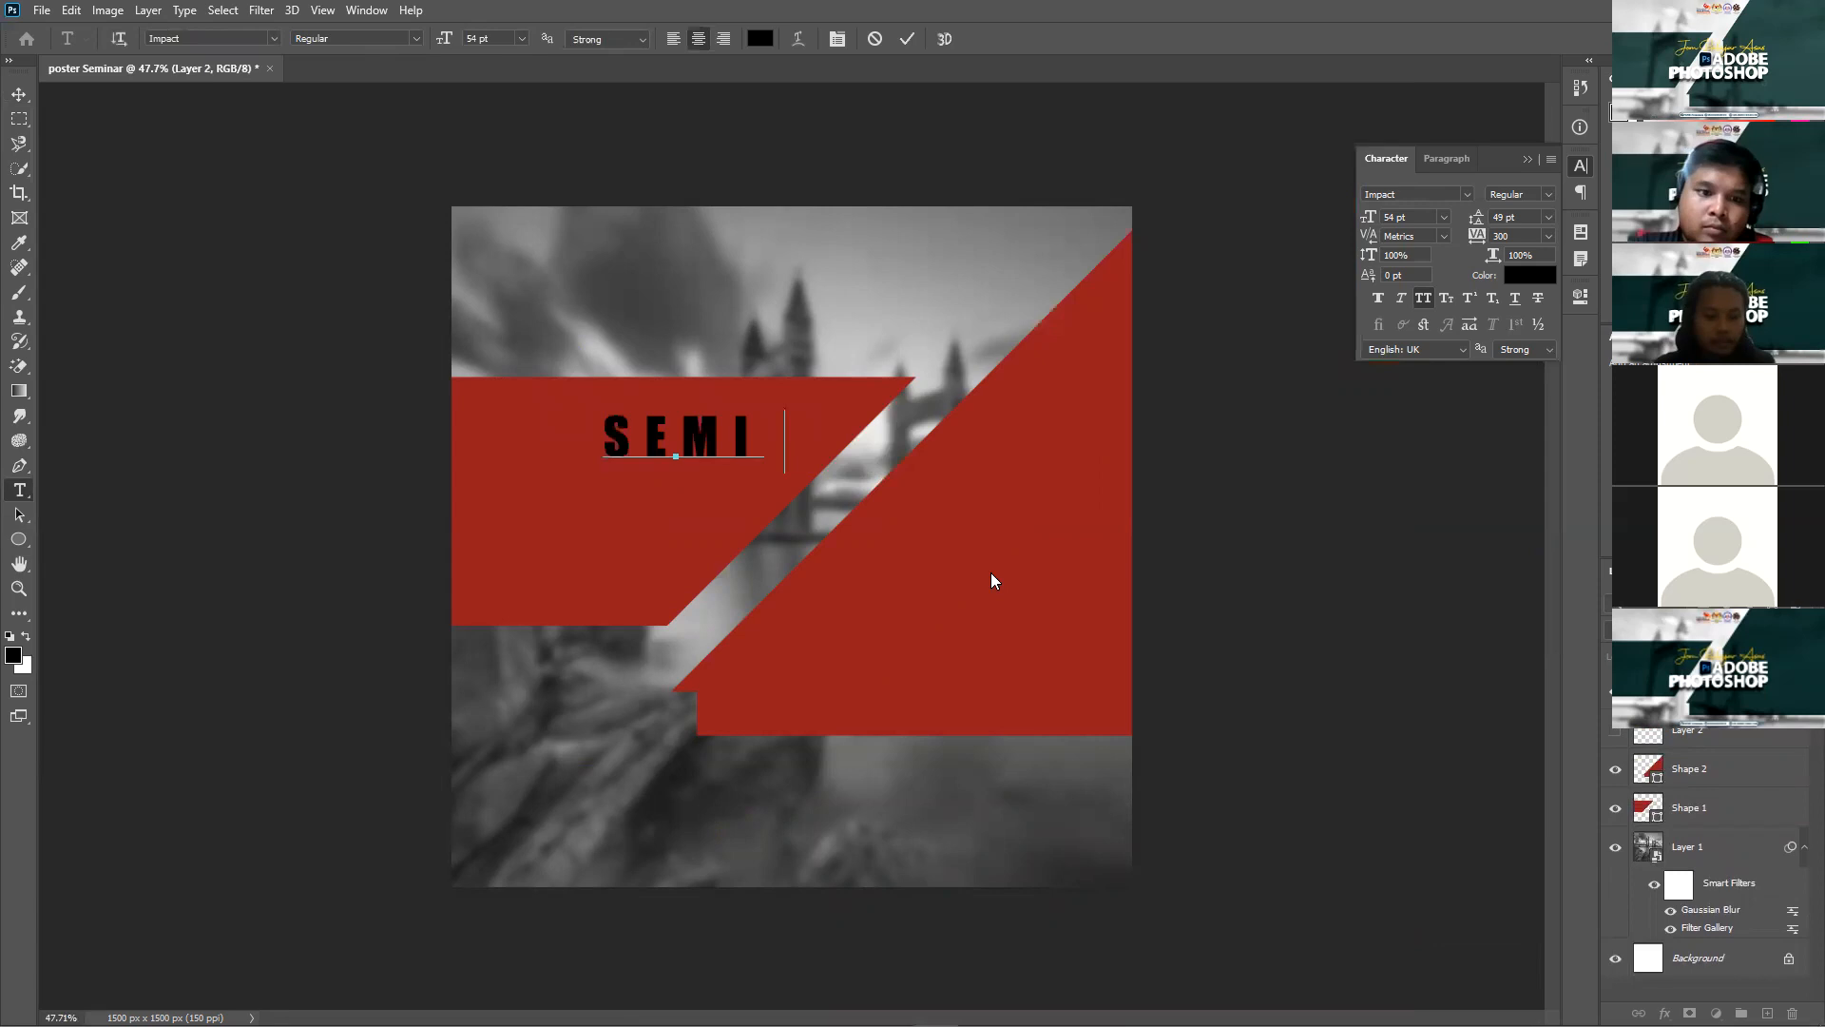
pyautogui.write('NAR PHO')
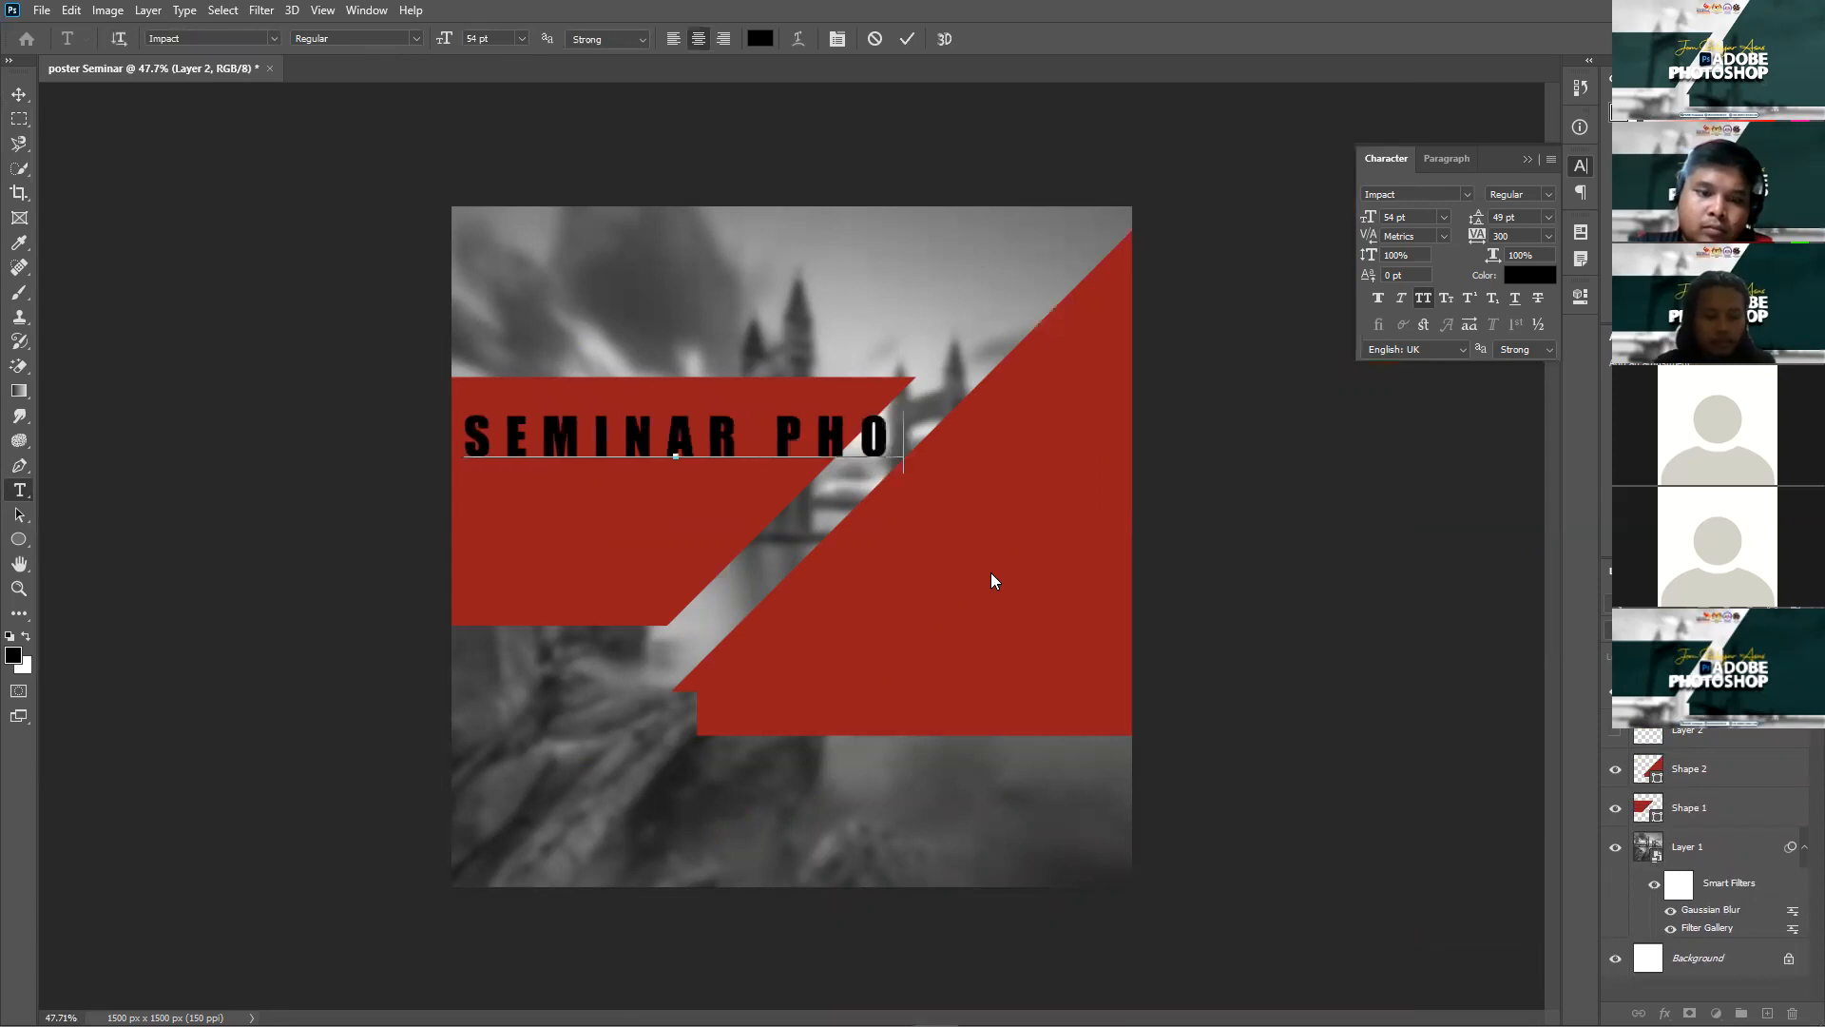
pyautogui.write('TOSHOP')
pyautogui.hotkey('ctrl', 'a')
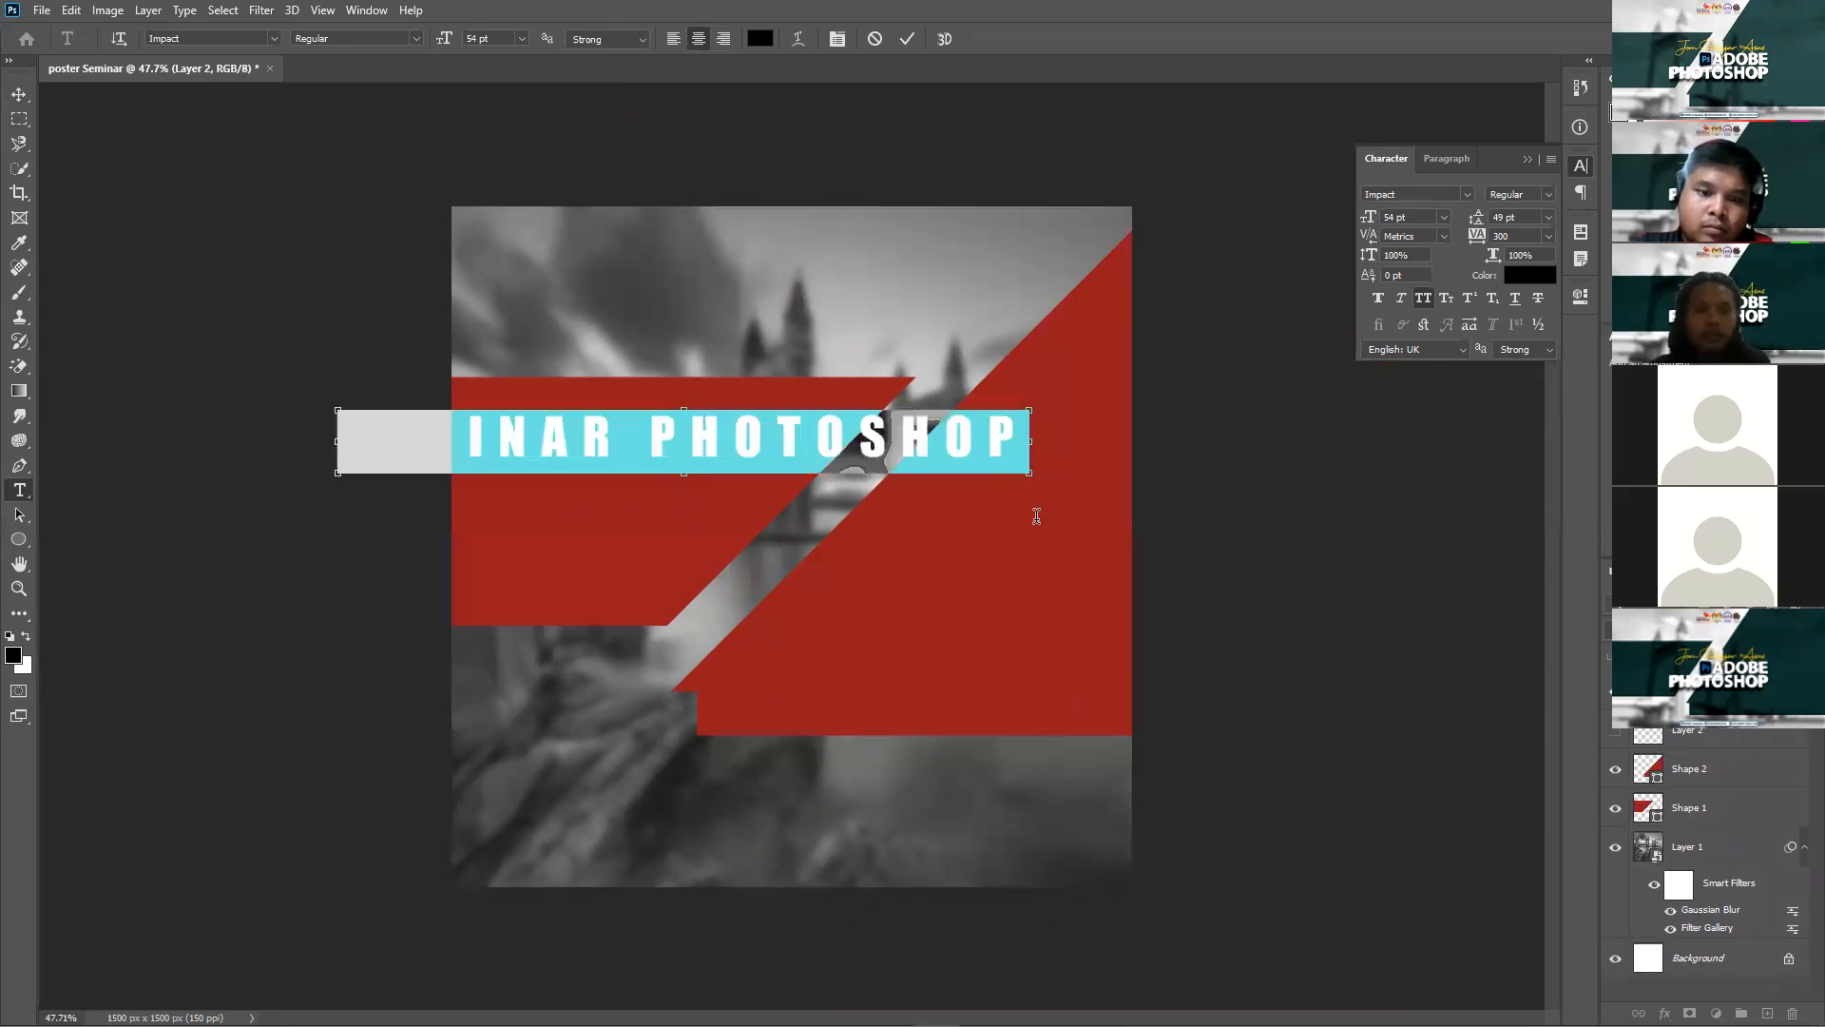
pyautogui.click(274, 38)
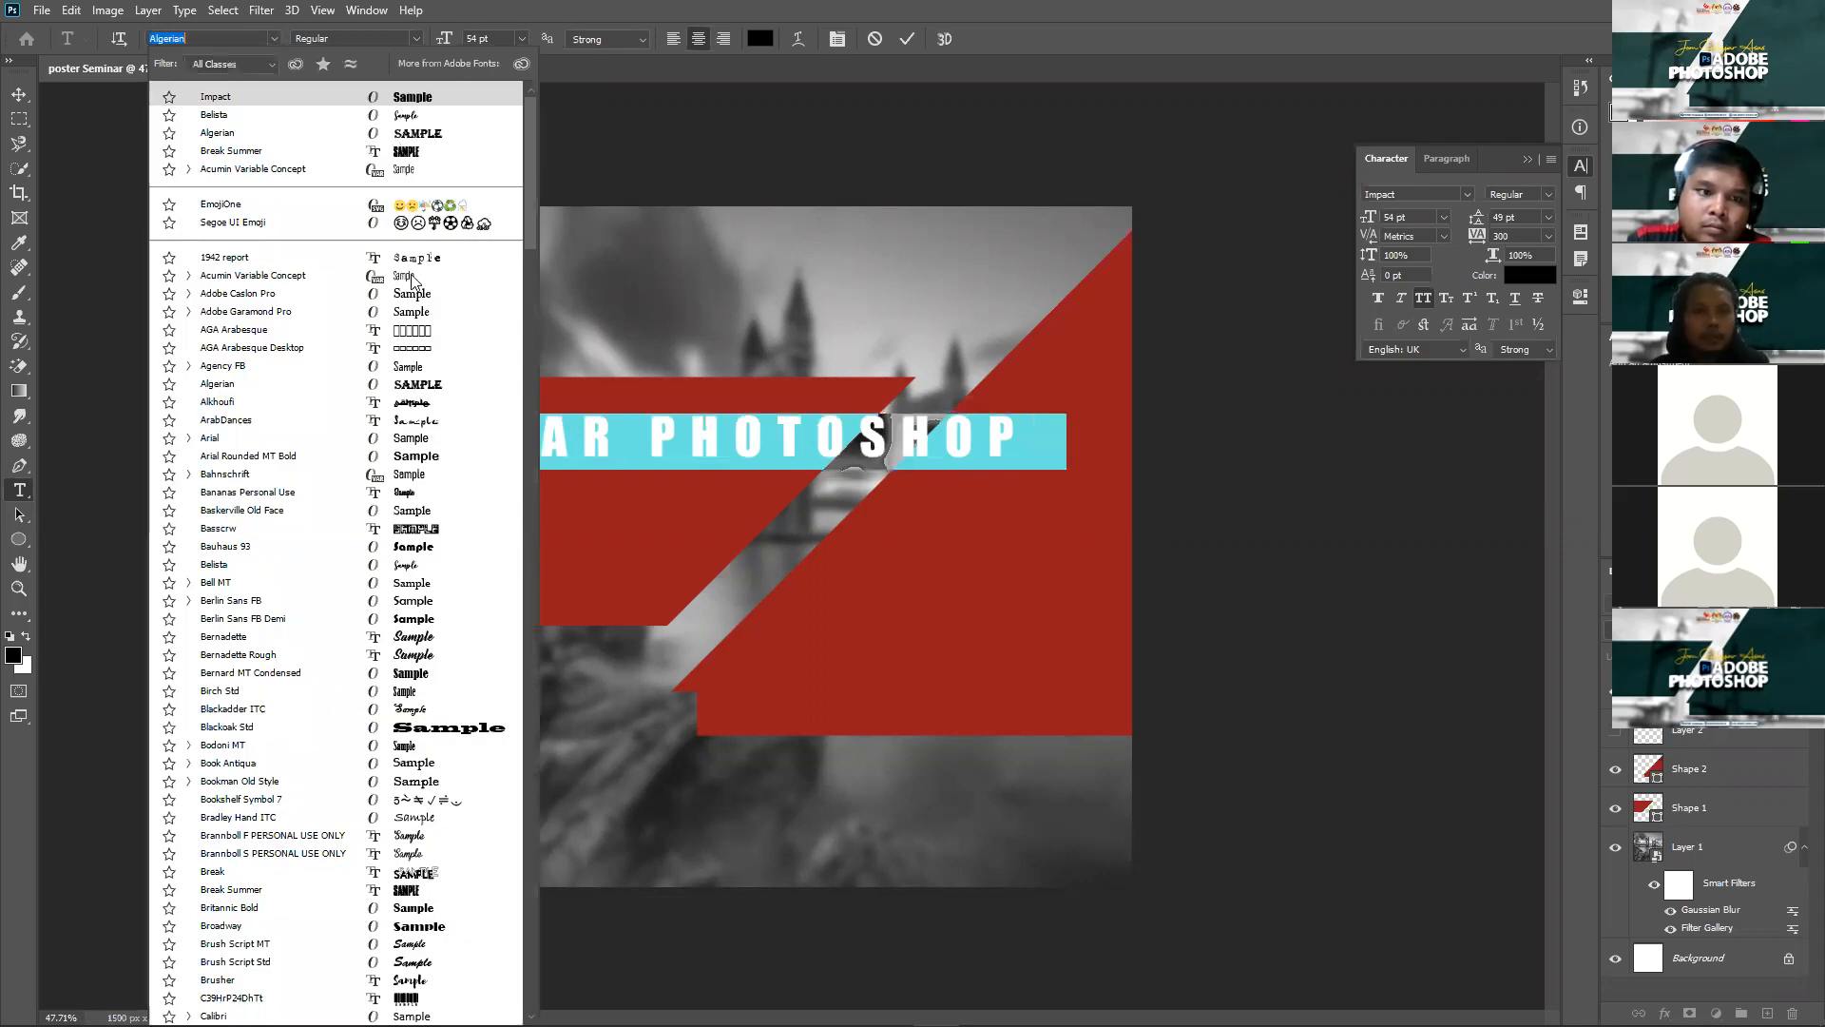
# Step: Apply the Belista font to the headline and switch off All Caps in the Character panel
pyautogui.click(396, 120)
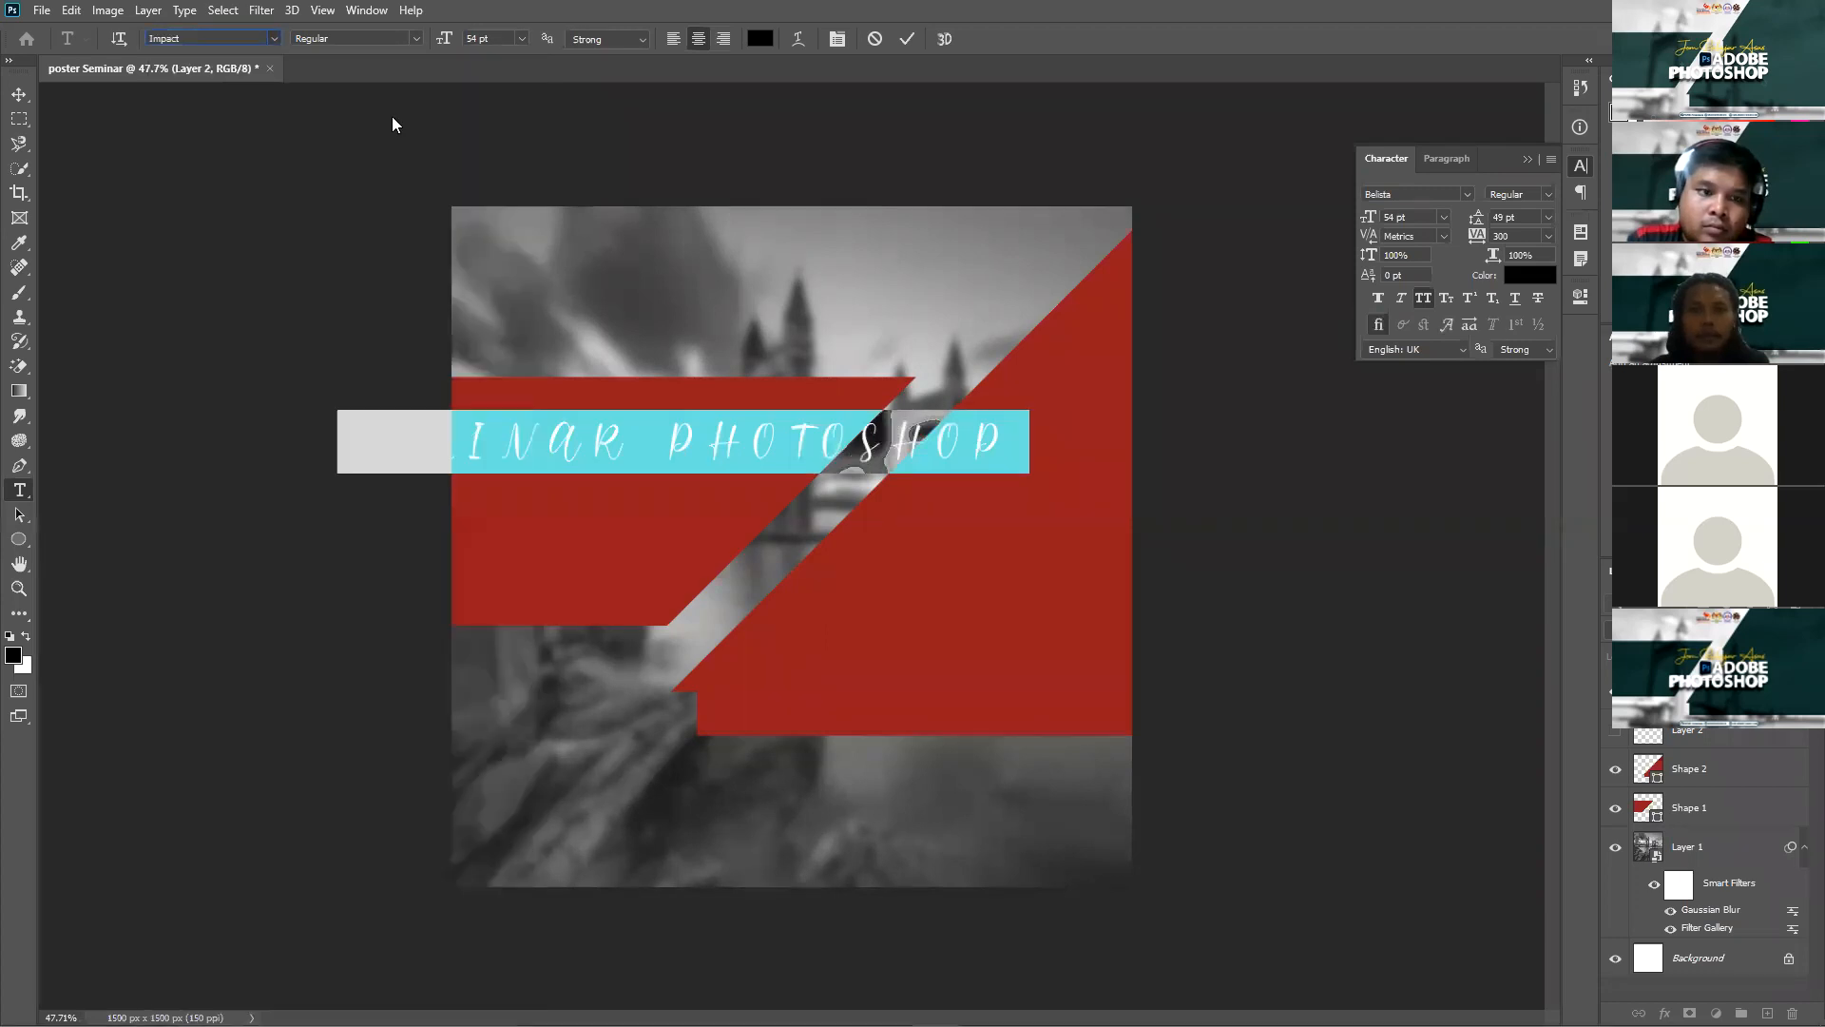
pyautogui.click(834, 45)
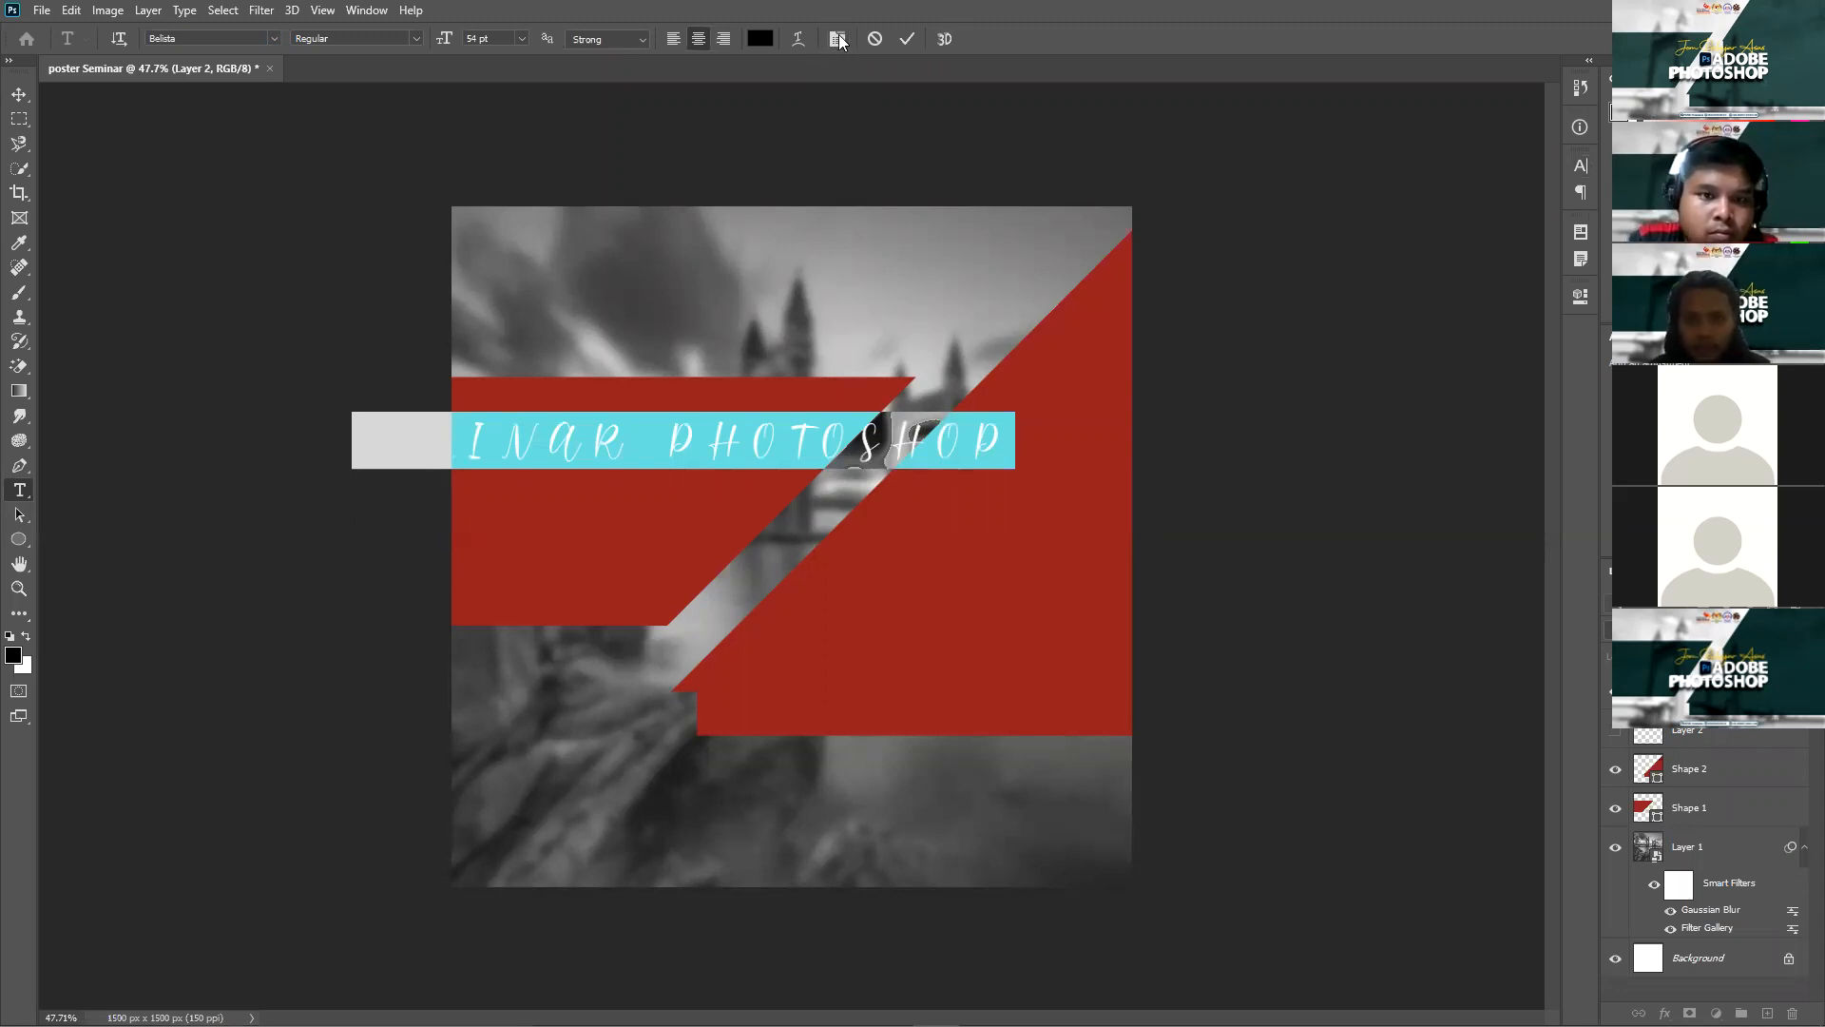
pyautogui.click(840, 40)
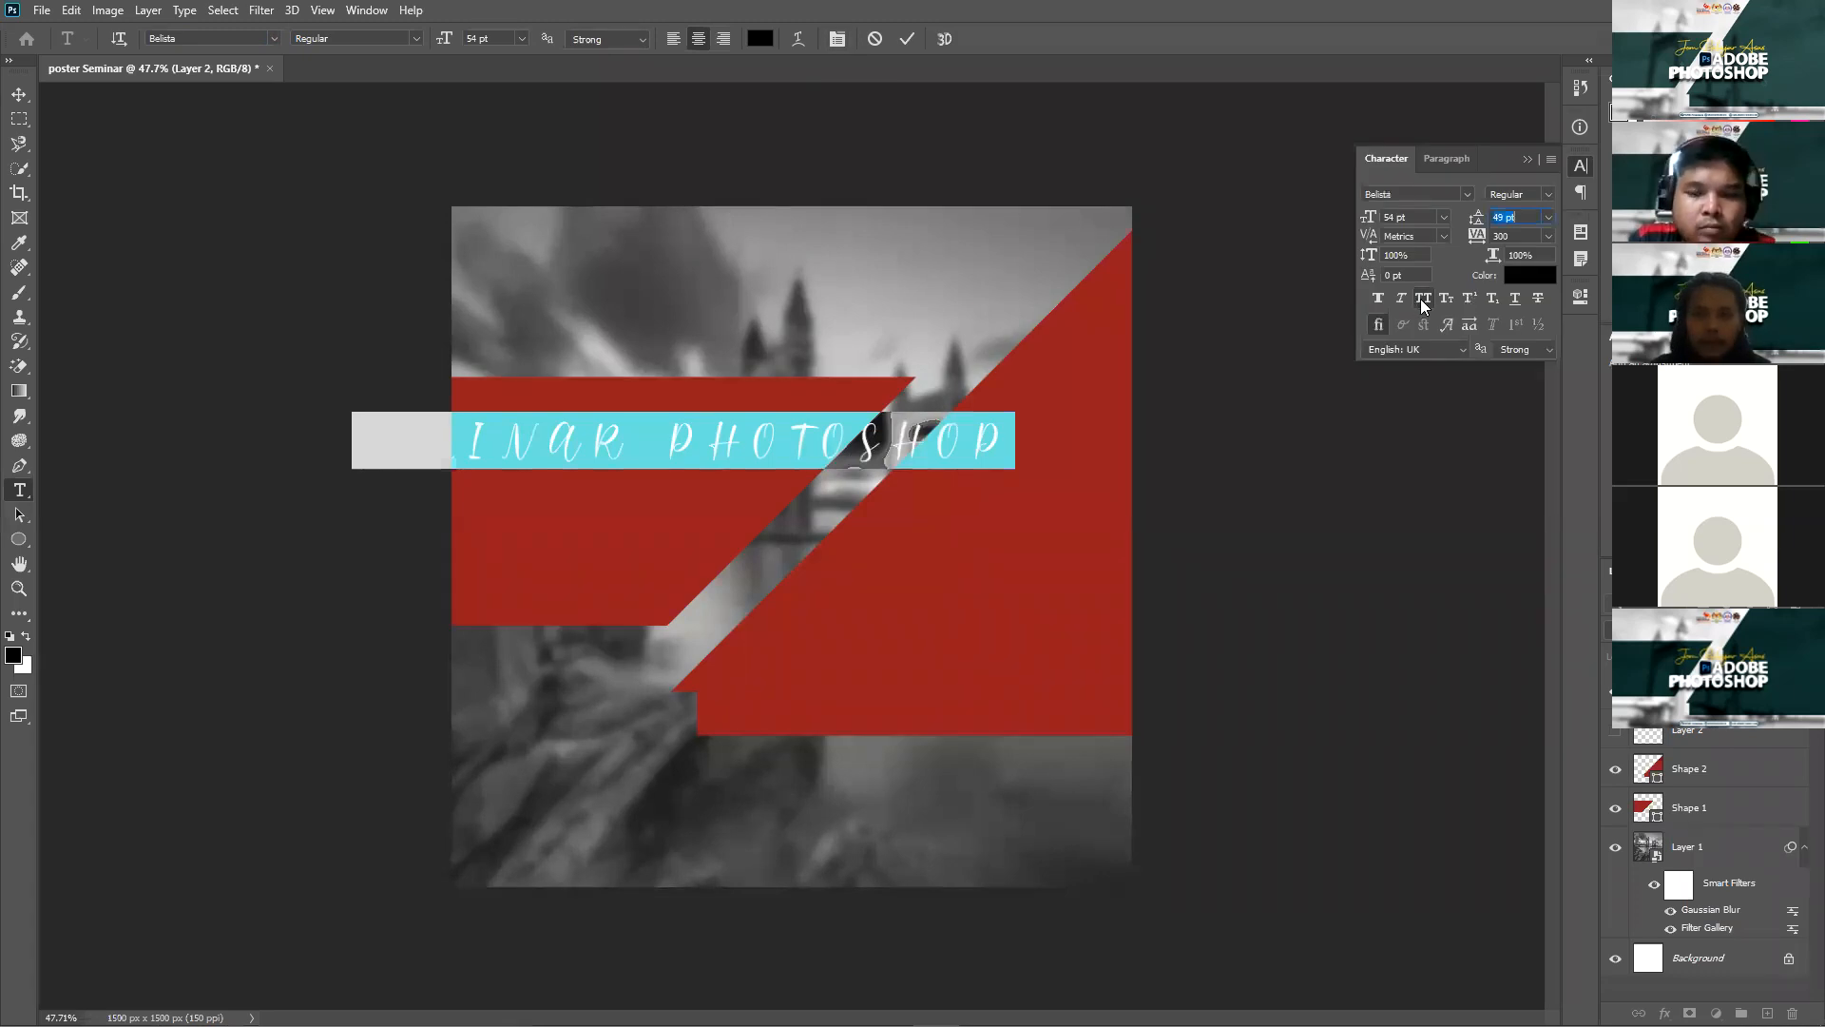
pyautogui.click(1423, 301)
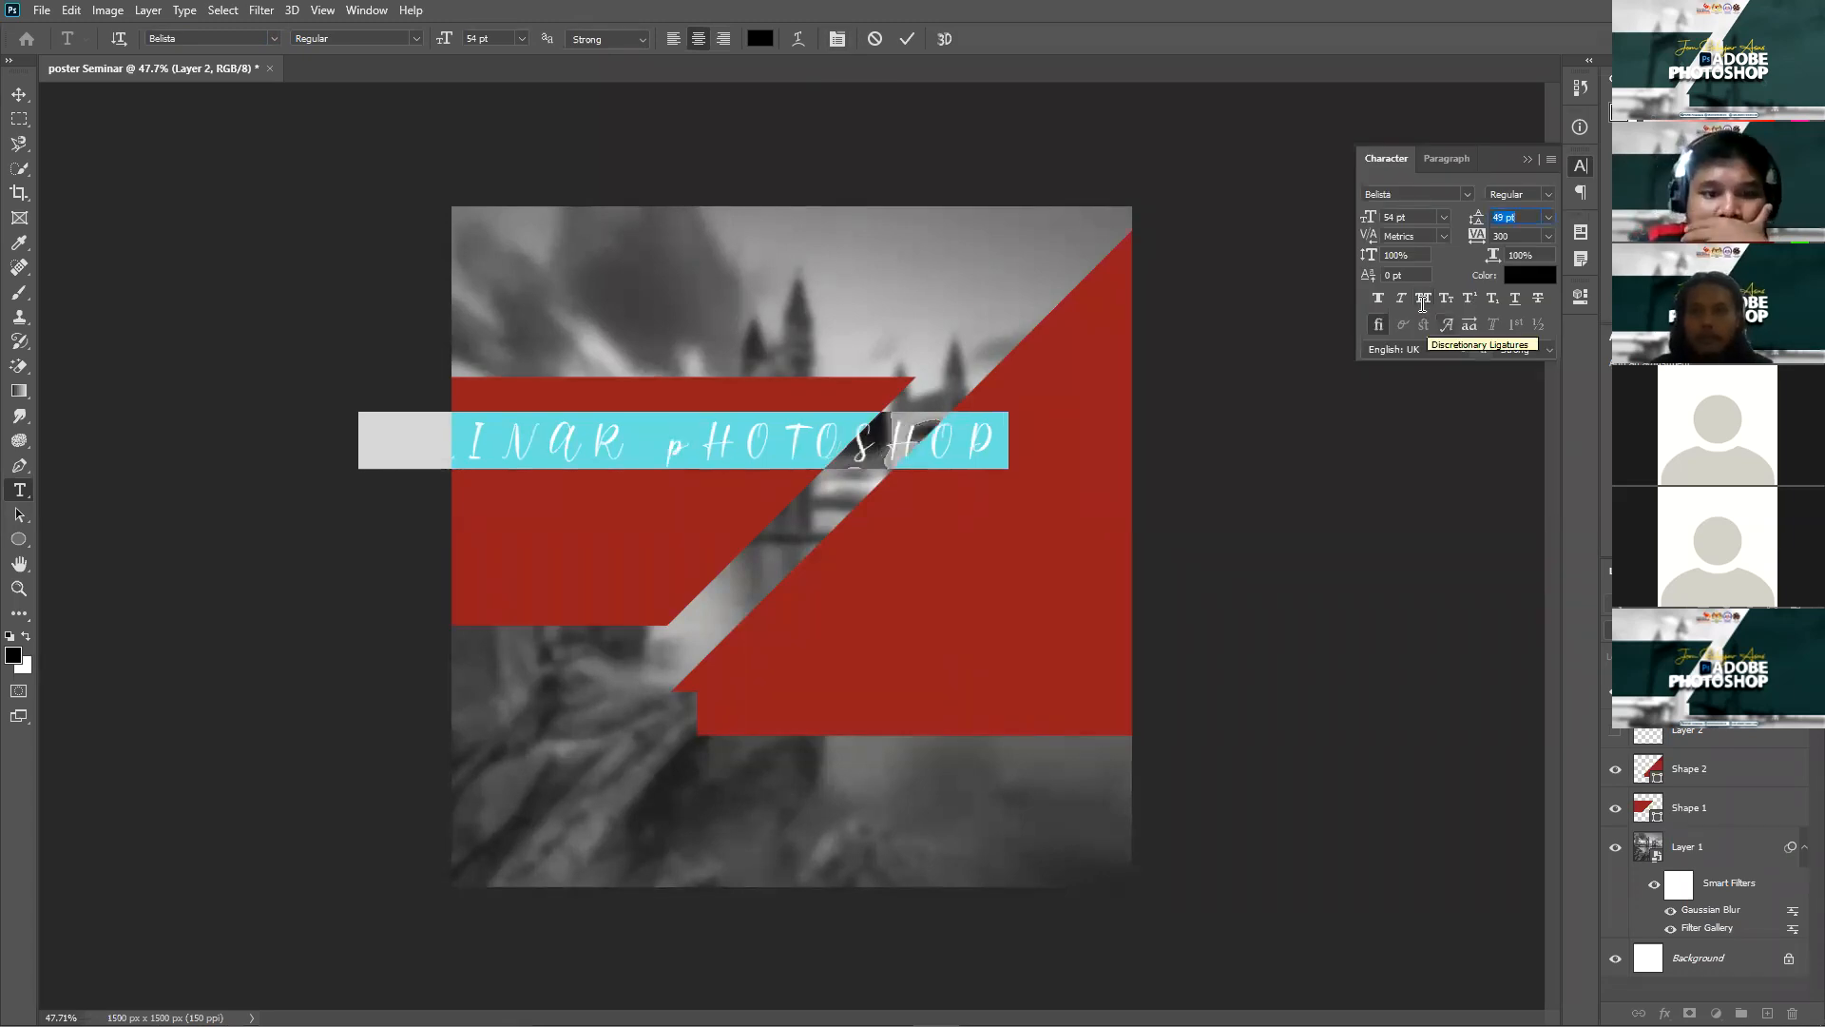
pyautogui.click(1528, 159)
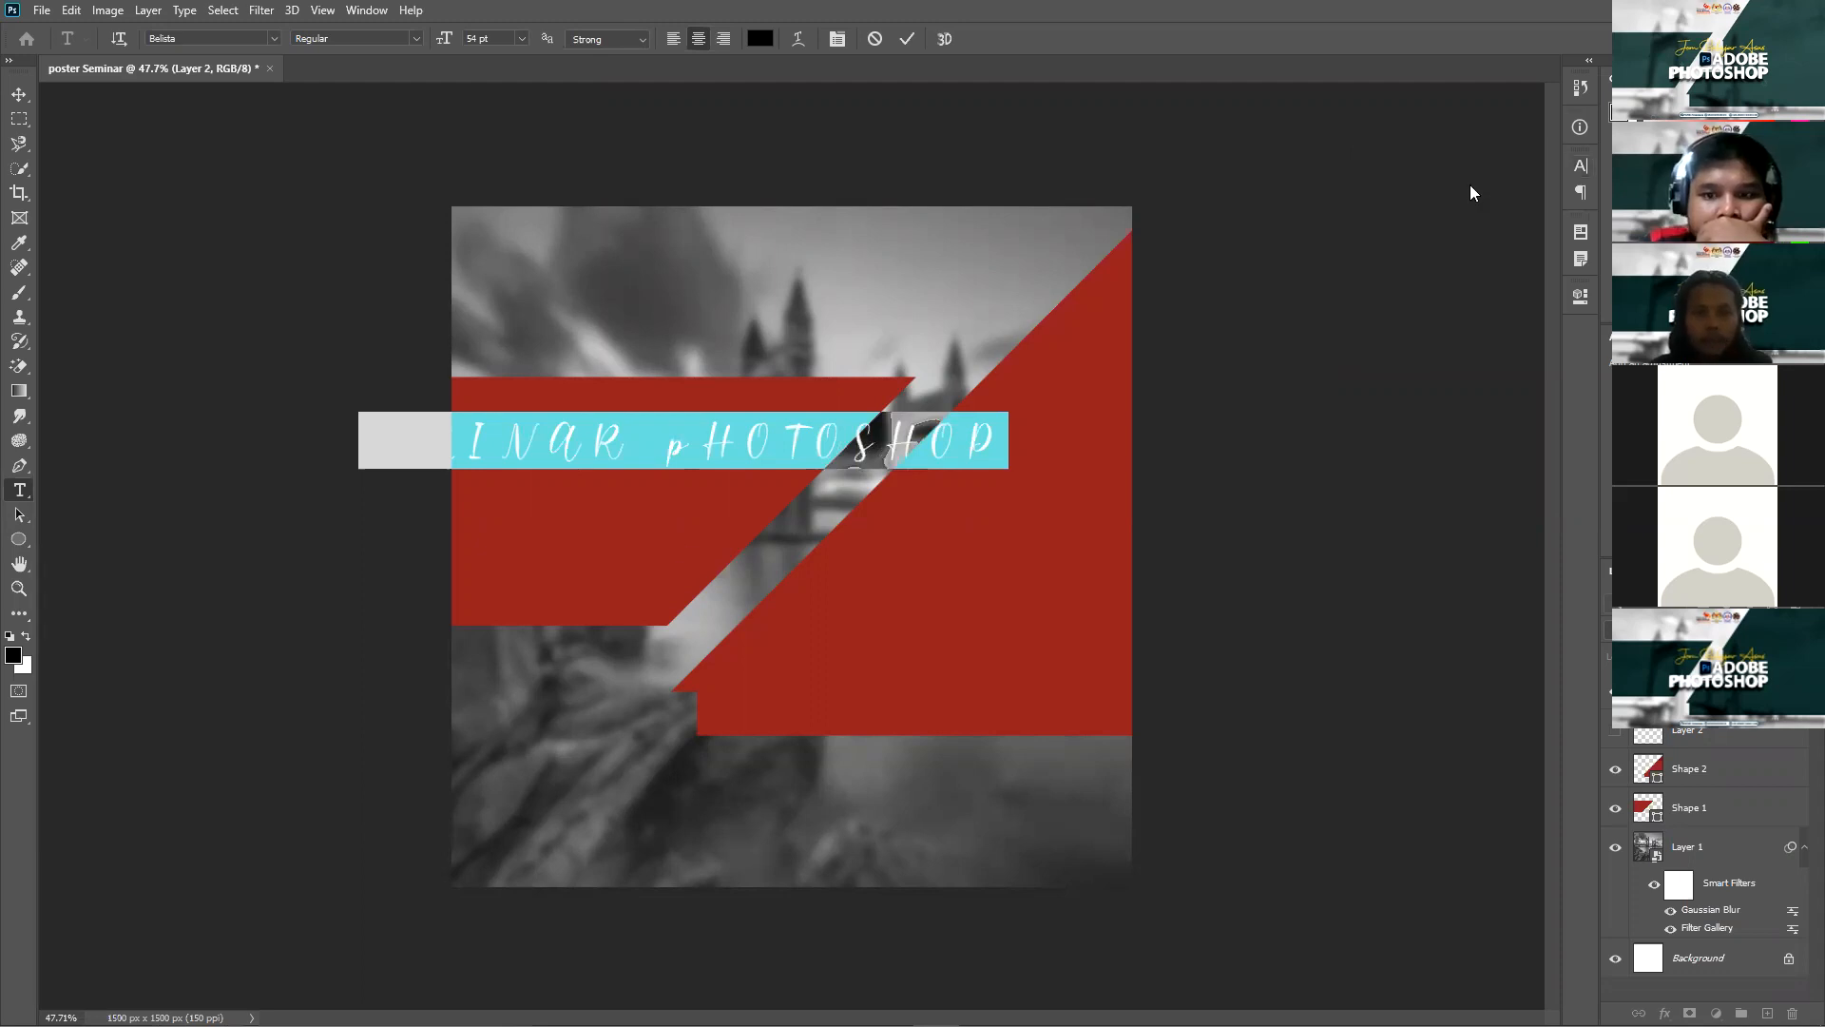
pyautogui.click(826, 461)
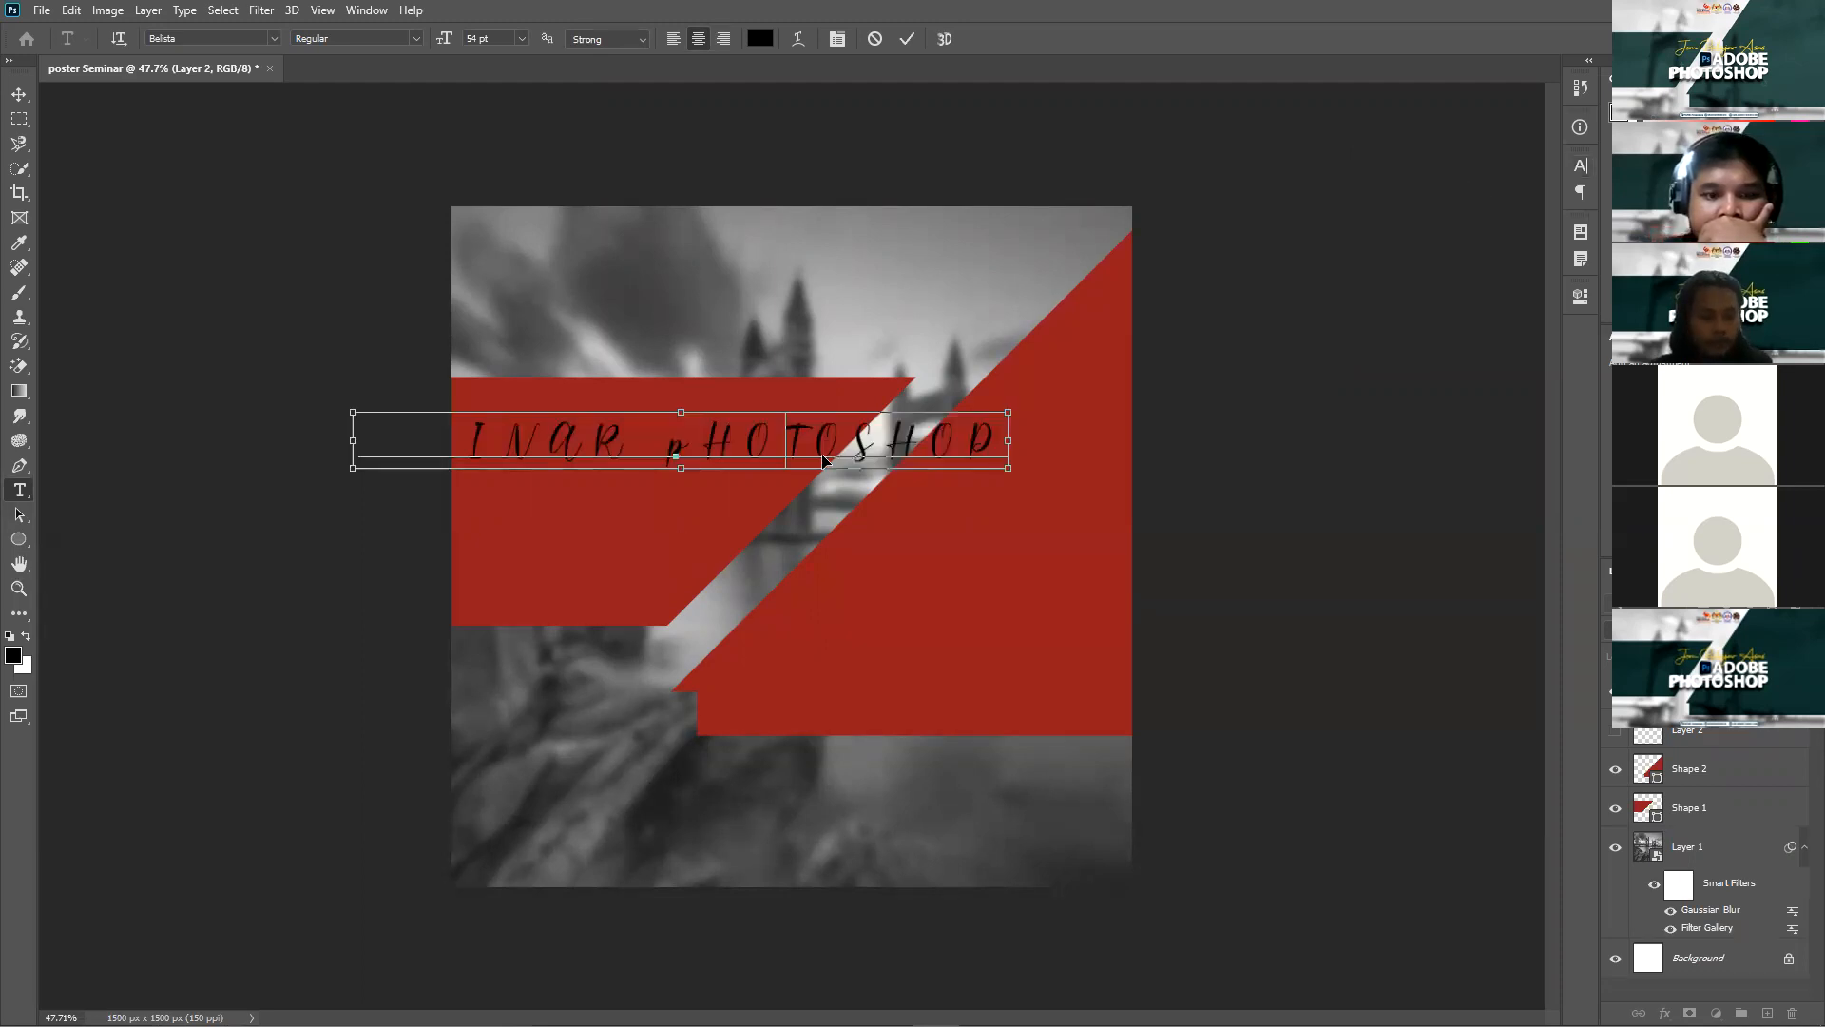
# Step: Retype the headline as 'Seminar Photoshop' and commit the text
pyautogui.hotkey('ctrl', 'a')
pyautogui.write('Sem')
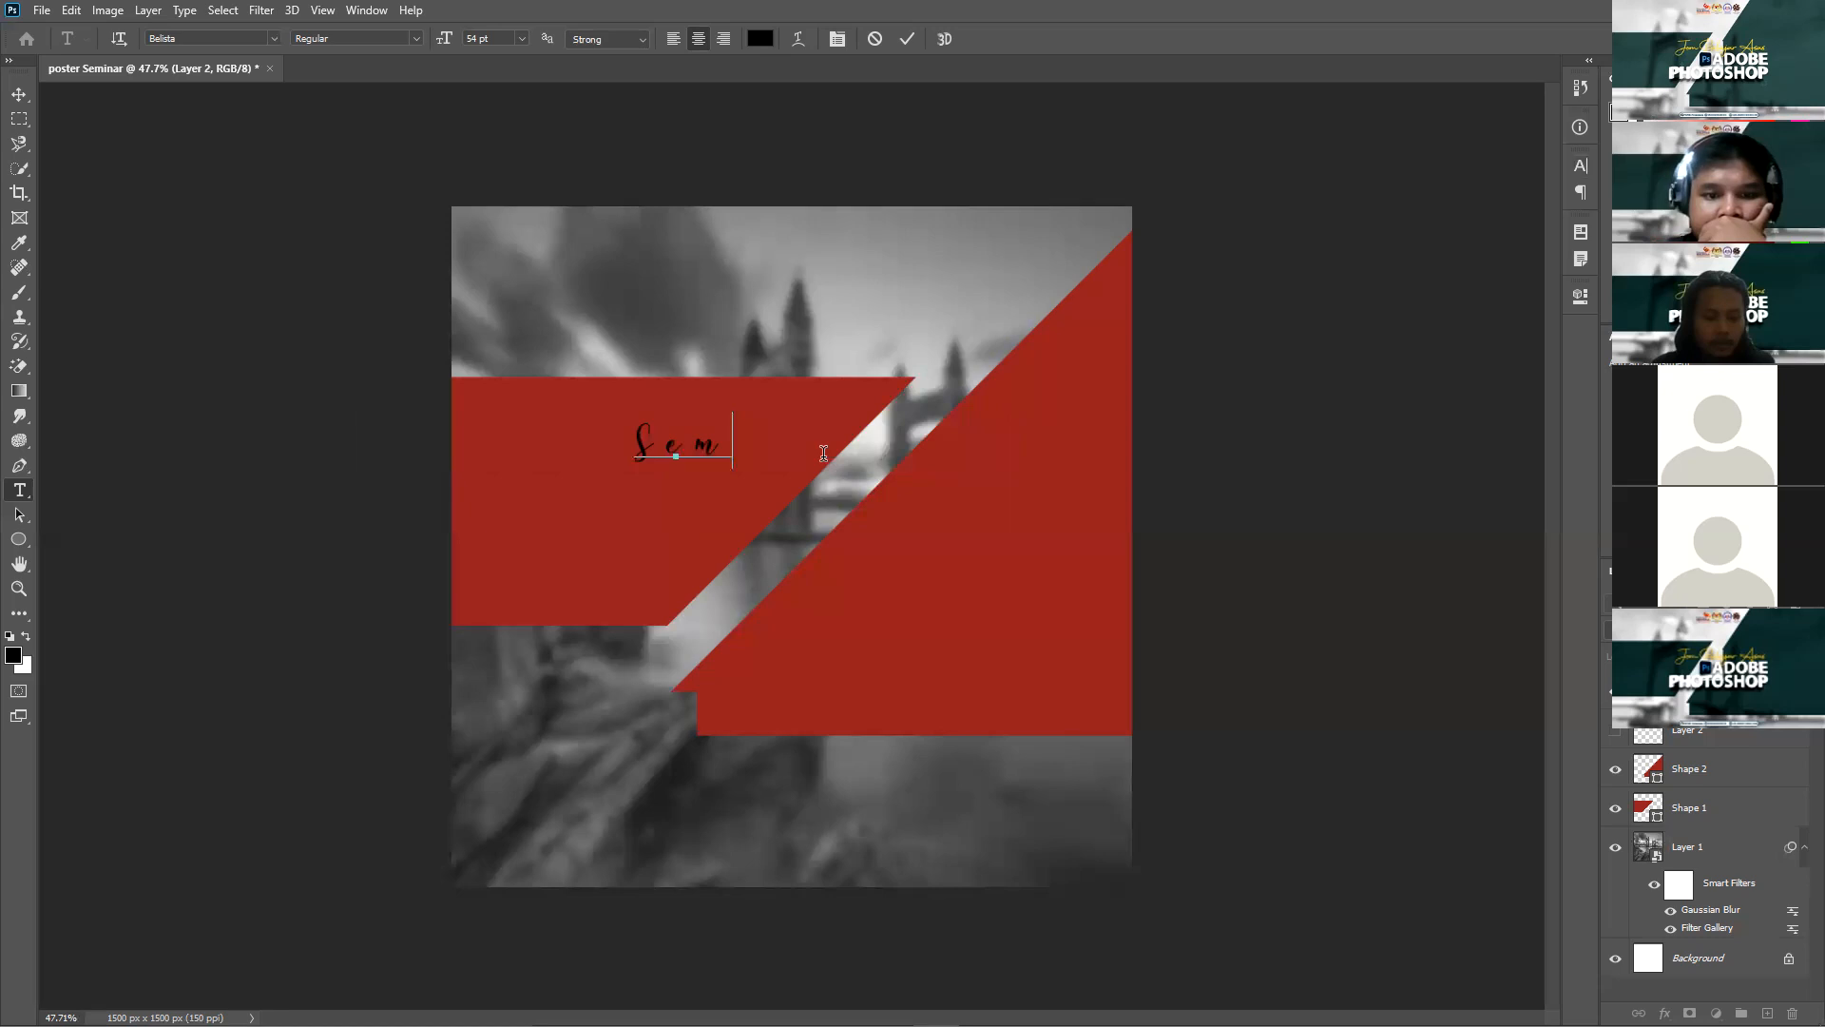
pyautogui.write('inar')
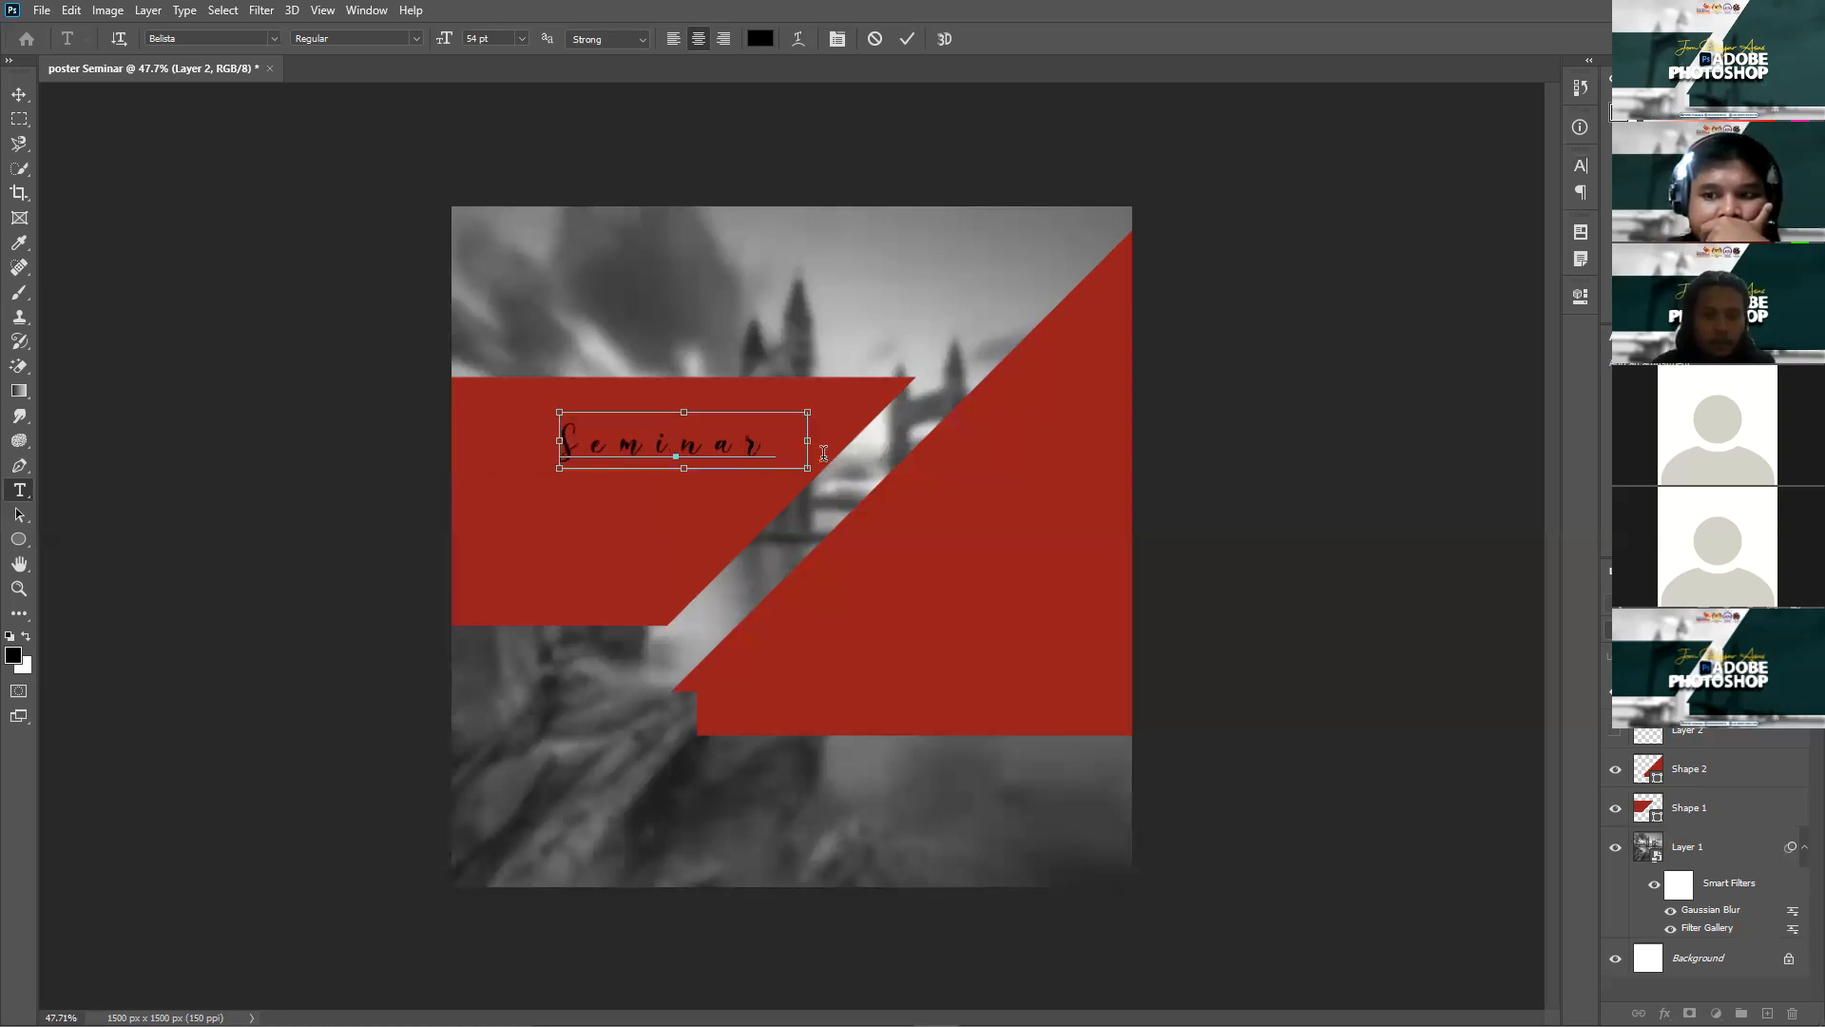
pyautogui.write(' Ph')
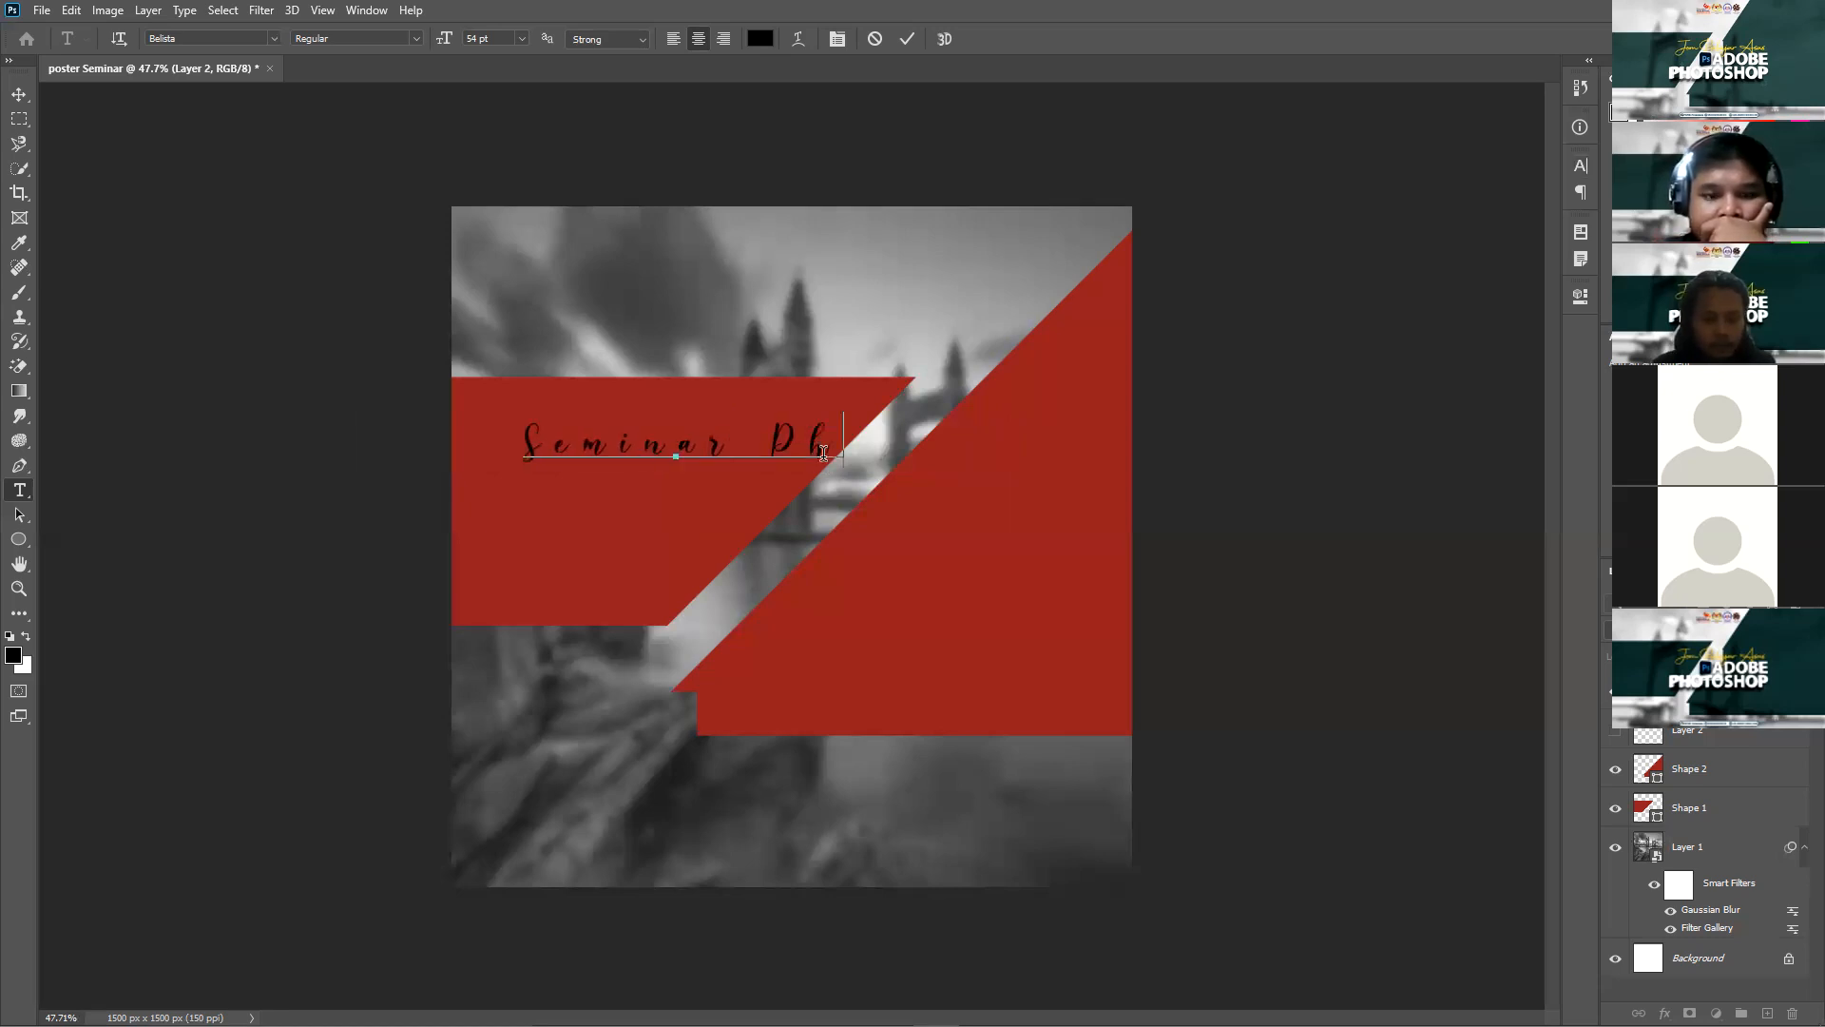
pyautogui.write('otosh')
pyautogui.write('op')
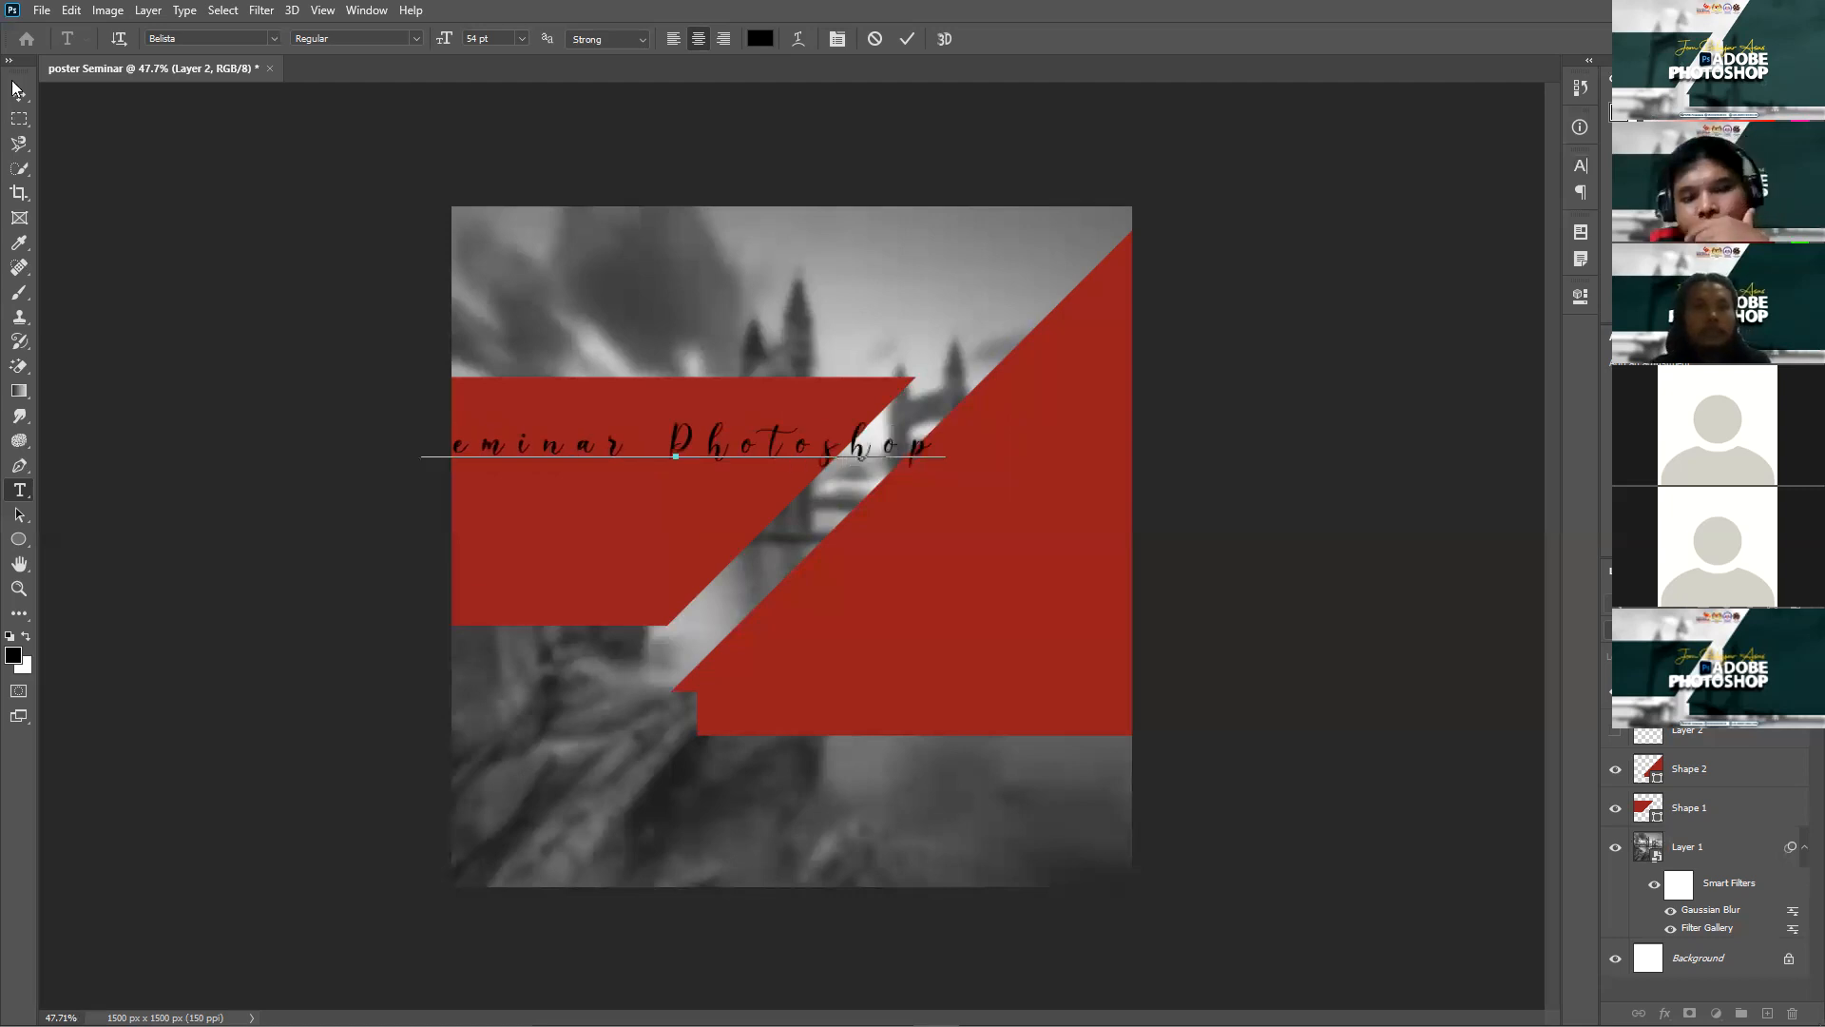
pyautogui.hotkey('ctrl', 'Return')
pyautogui.press('v')
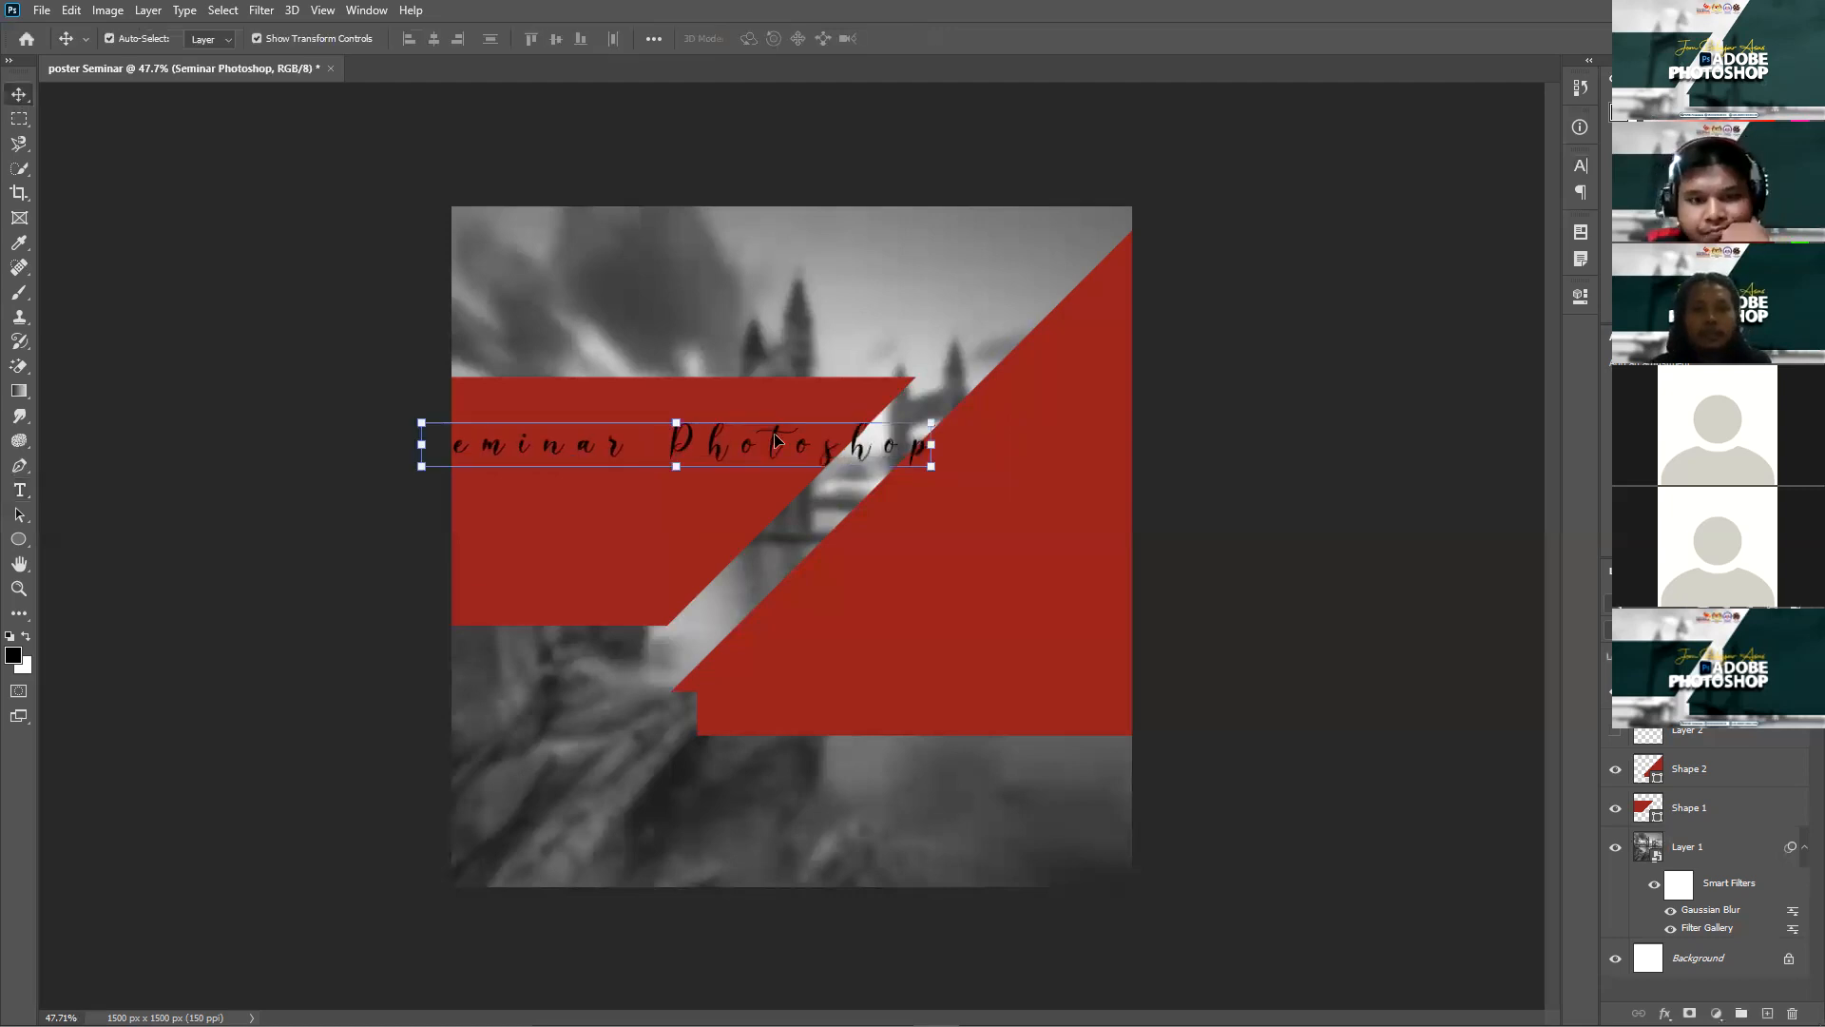
# Step: Move the 'Seminar Photoshop' text across the banners, scale it down to about 84%, and select its text
pyautogui.moveTo(781, 442); pyautogui.dragTo(1051, 445)
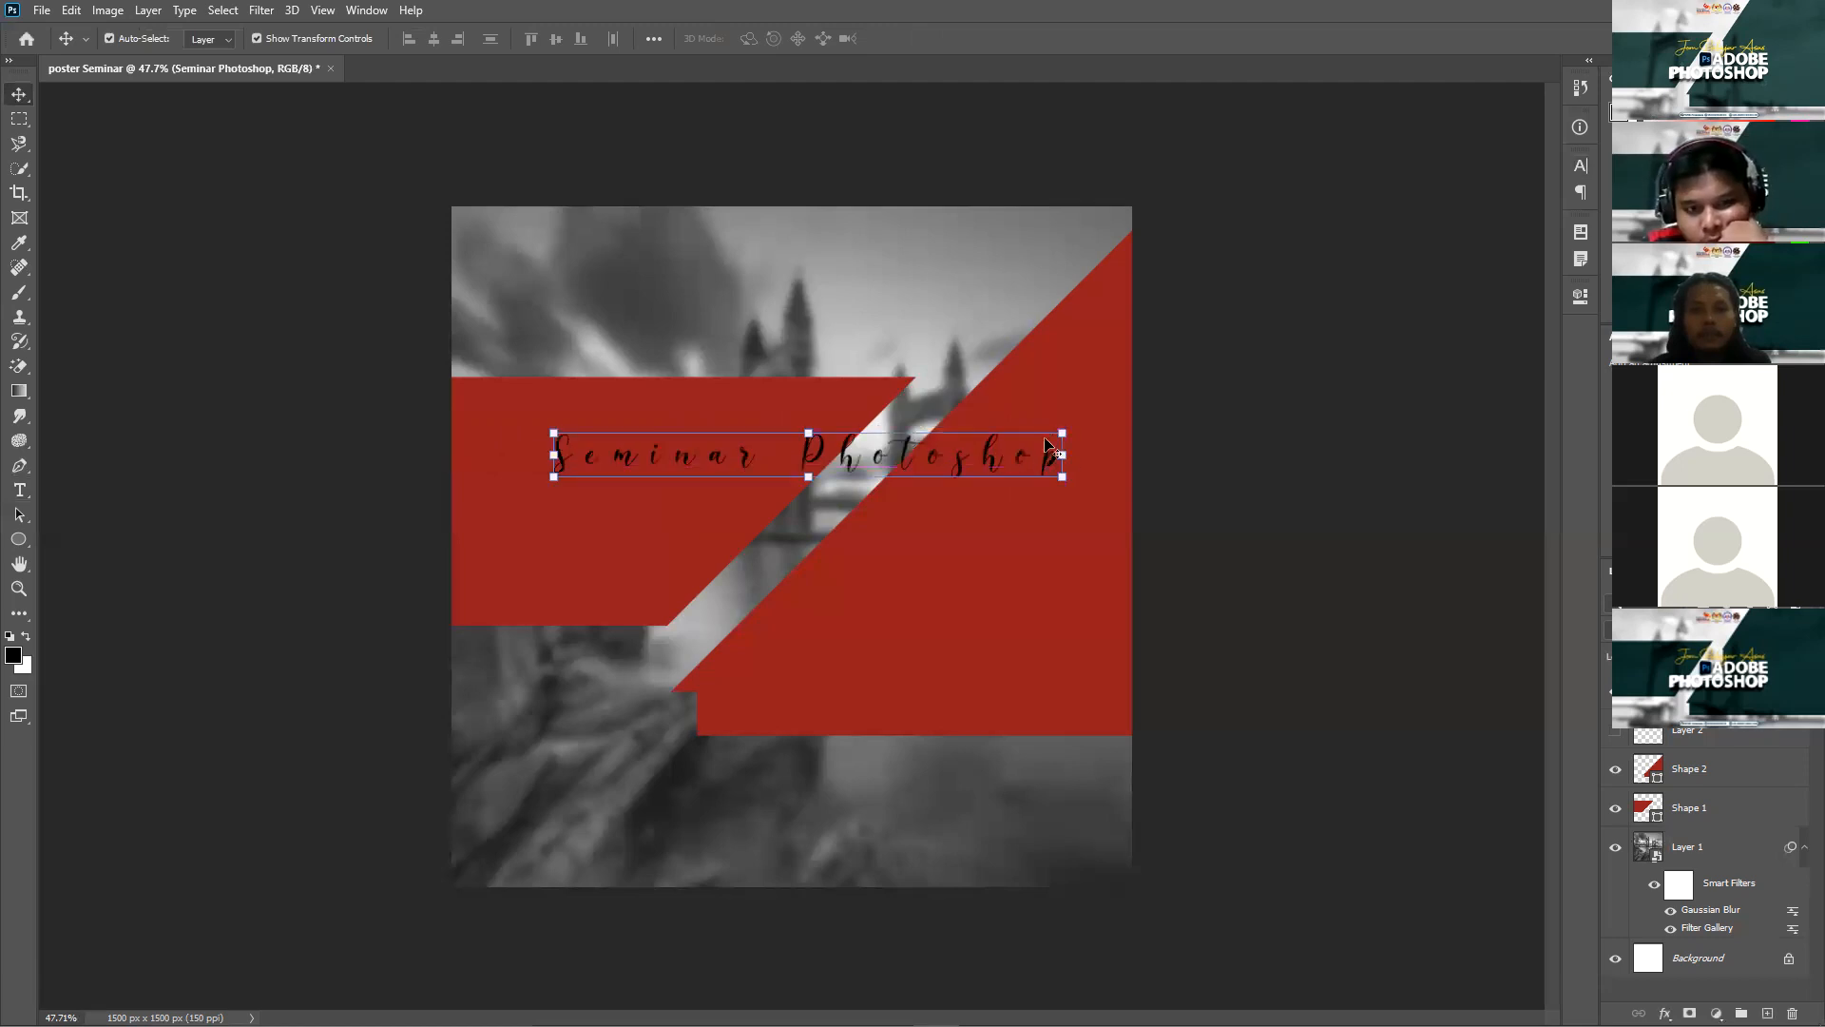
pyautogui.click(1063, 434)
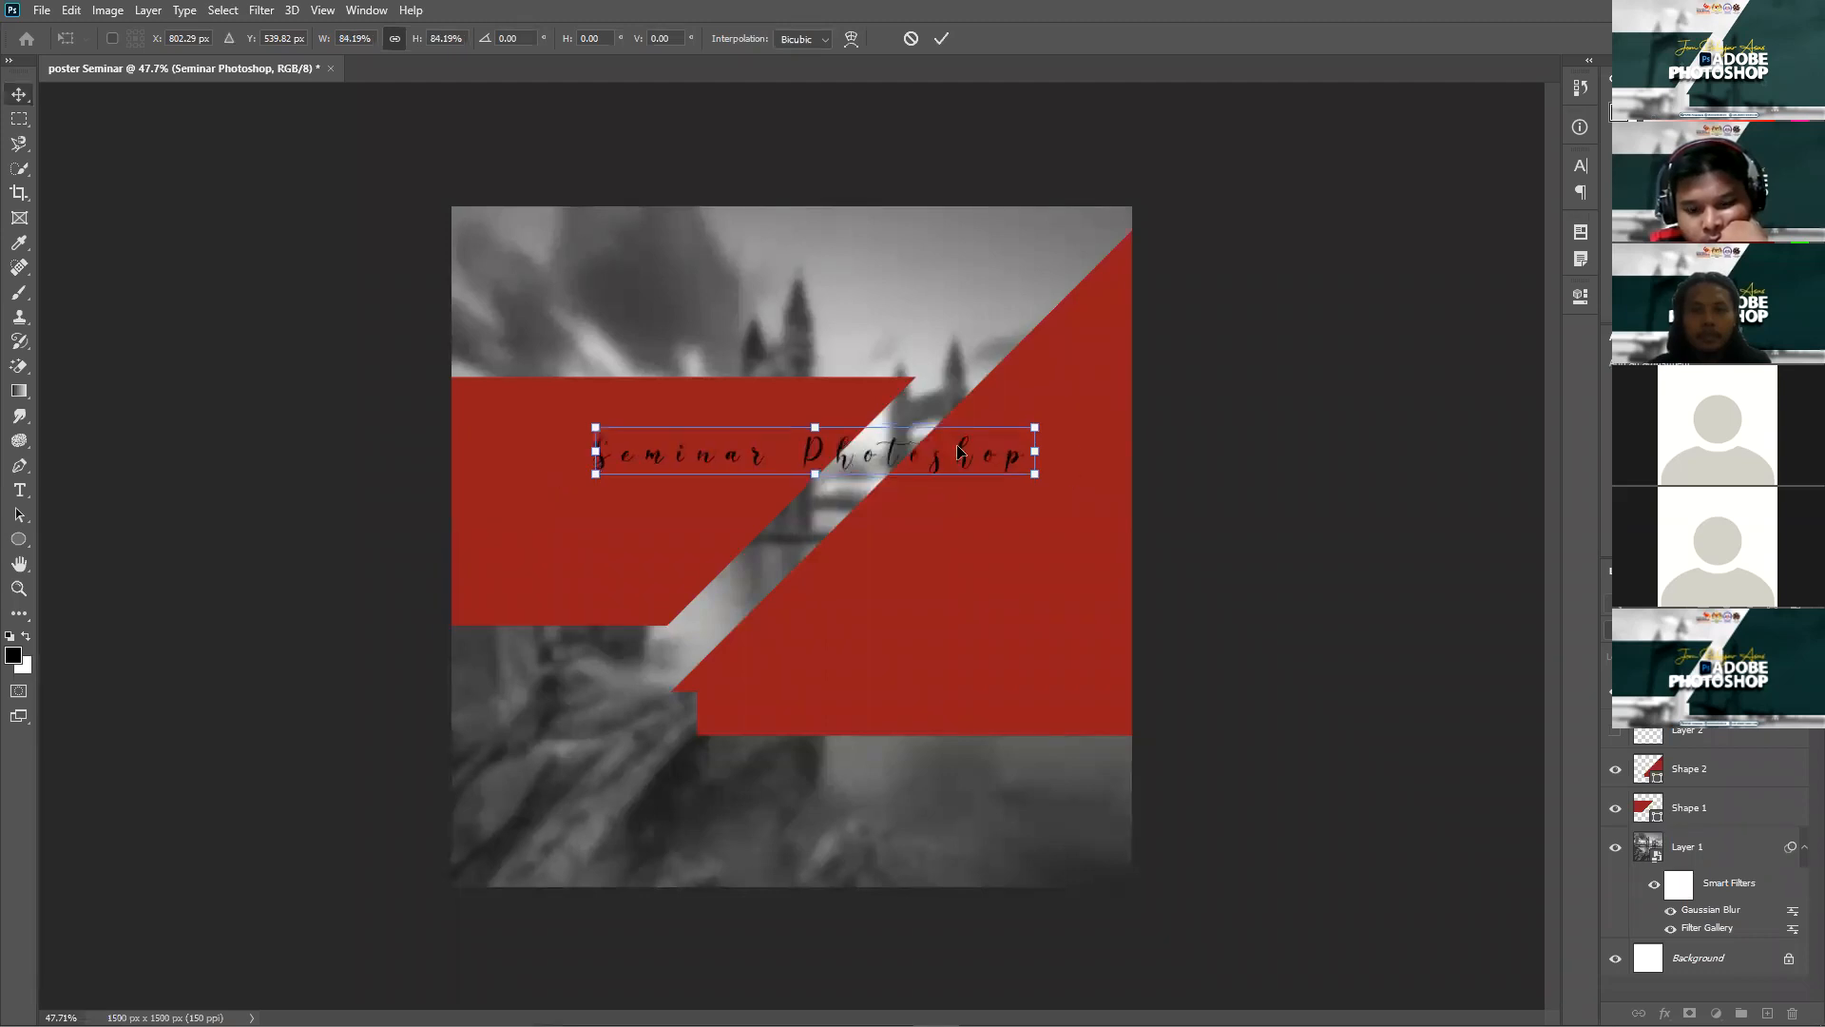
pyautogui.press('Return')
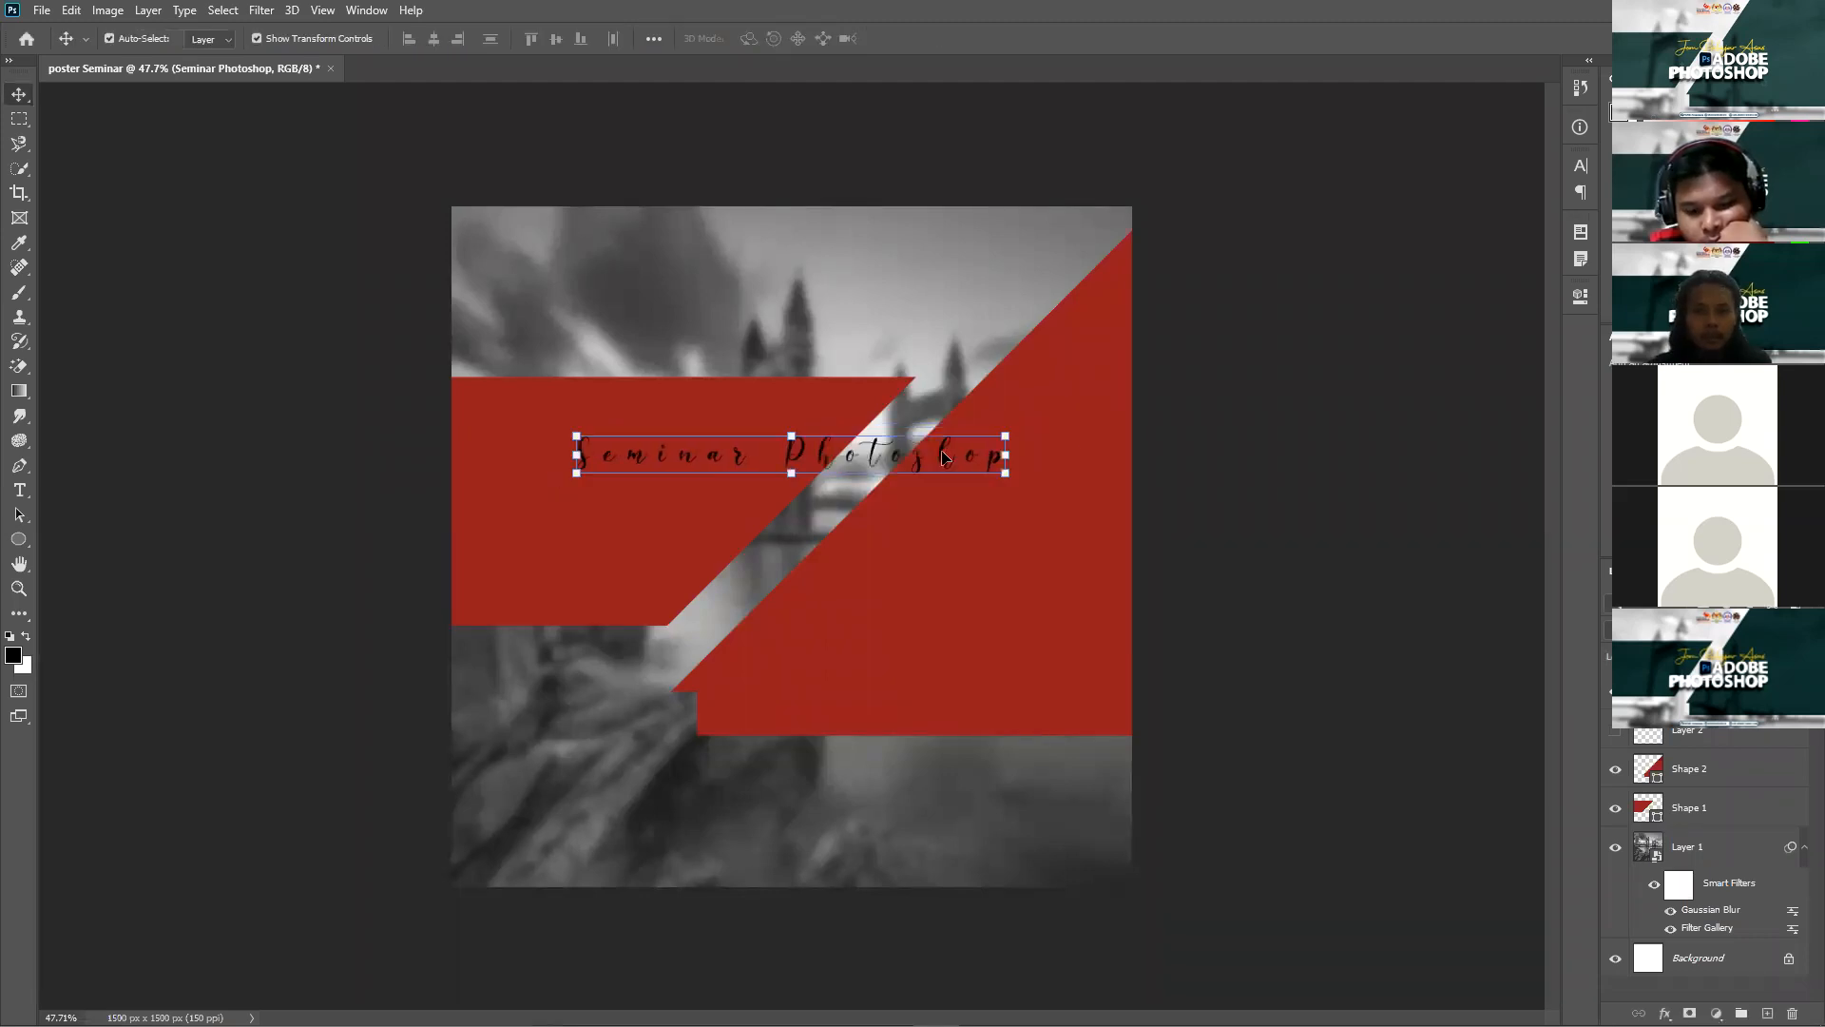
pyautogui.press('t')
pyautogui.tripleClick(941, 451)
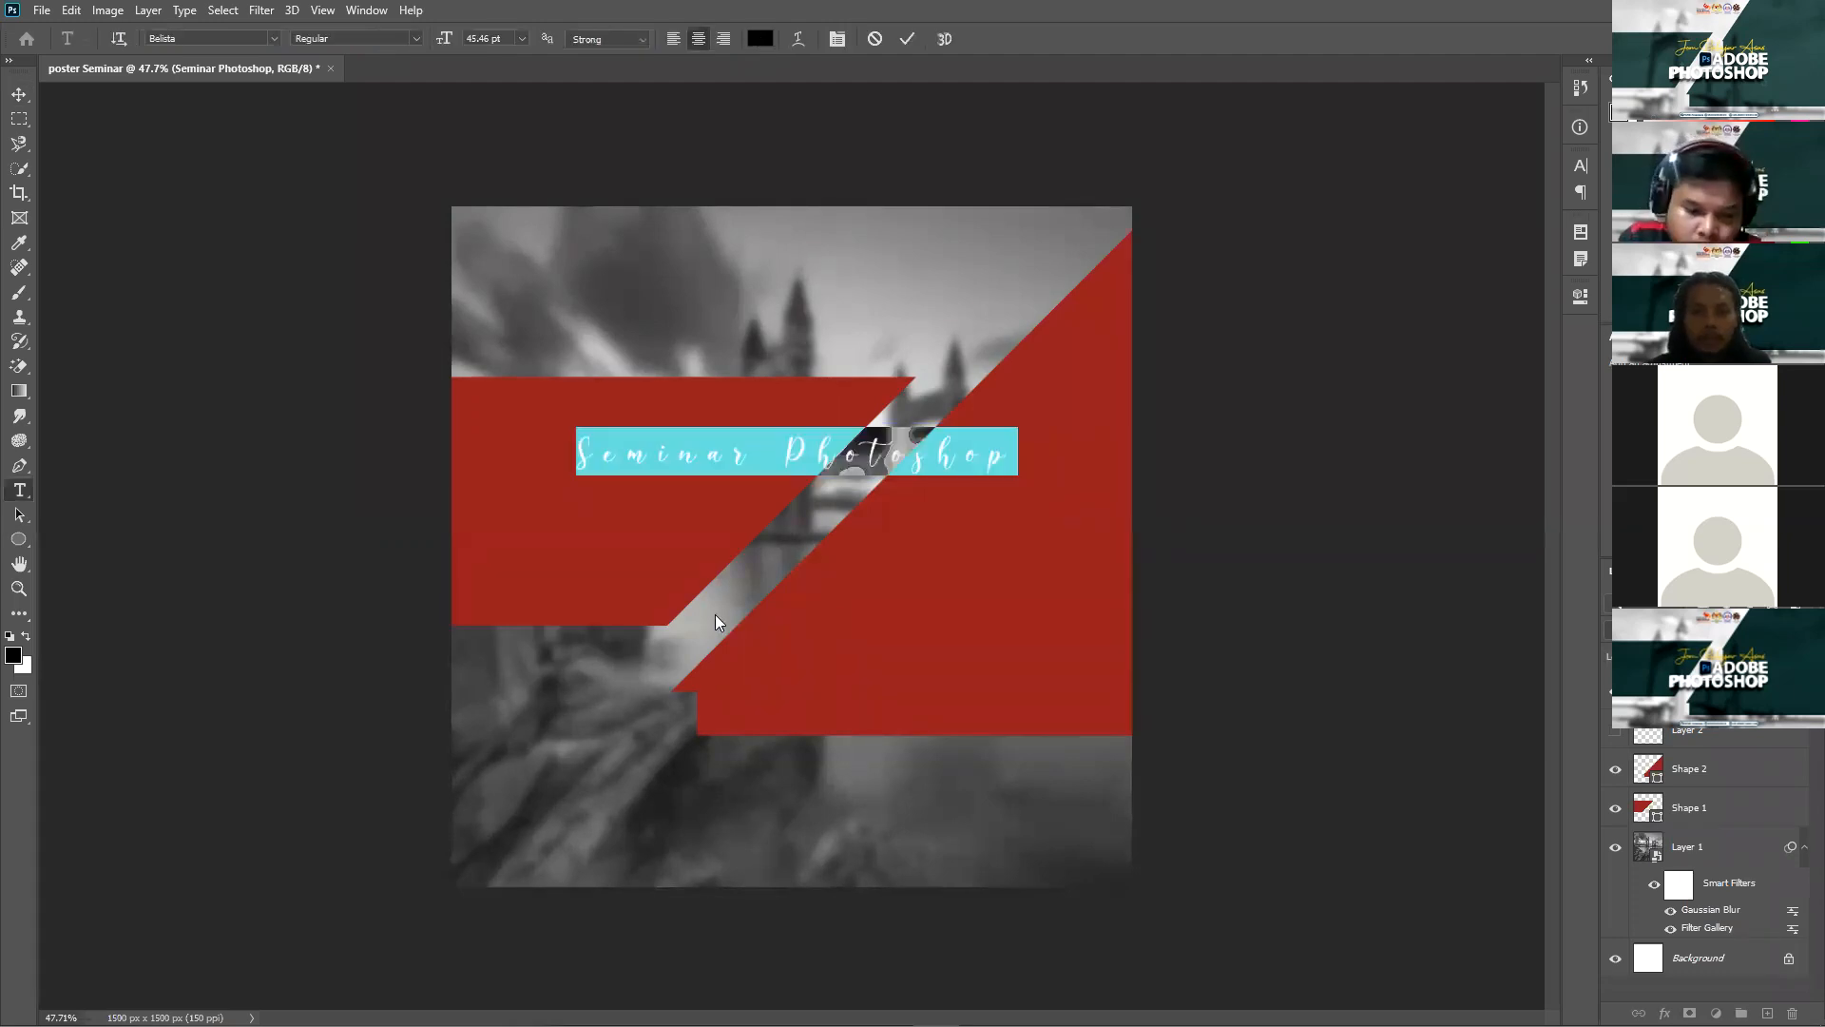
# Step: Try a darker yellow text colour and reveal the colour wheel reference image
pyautogui.click(687, 747)
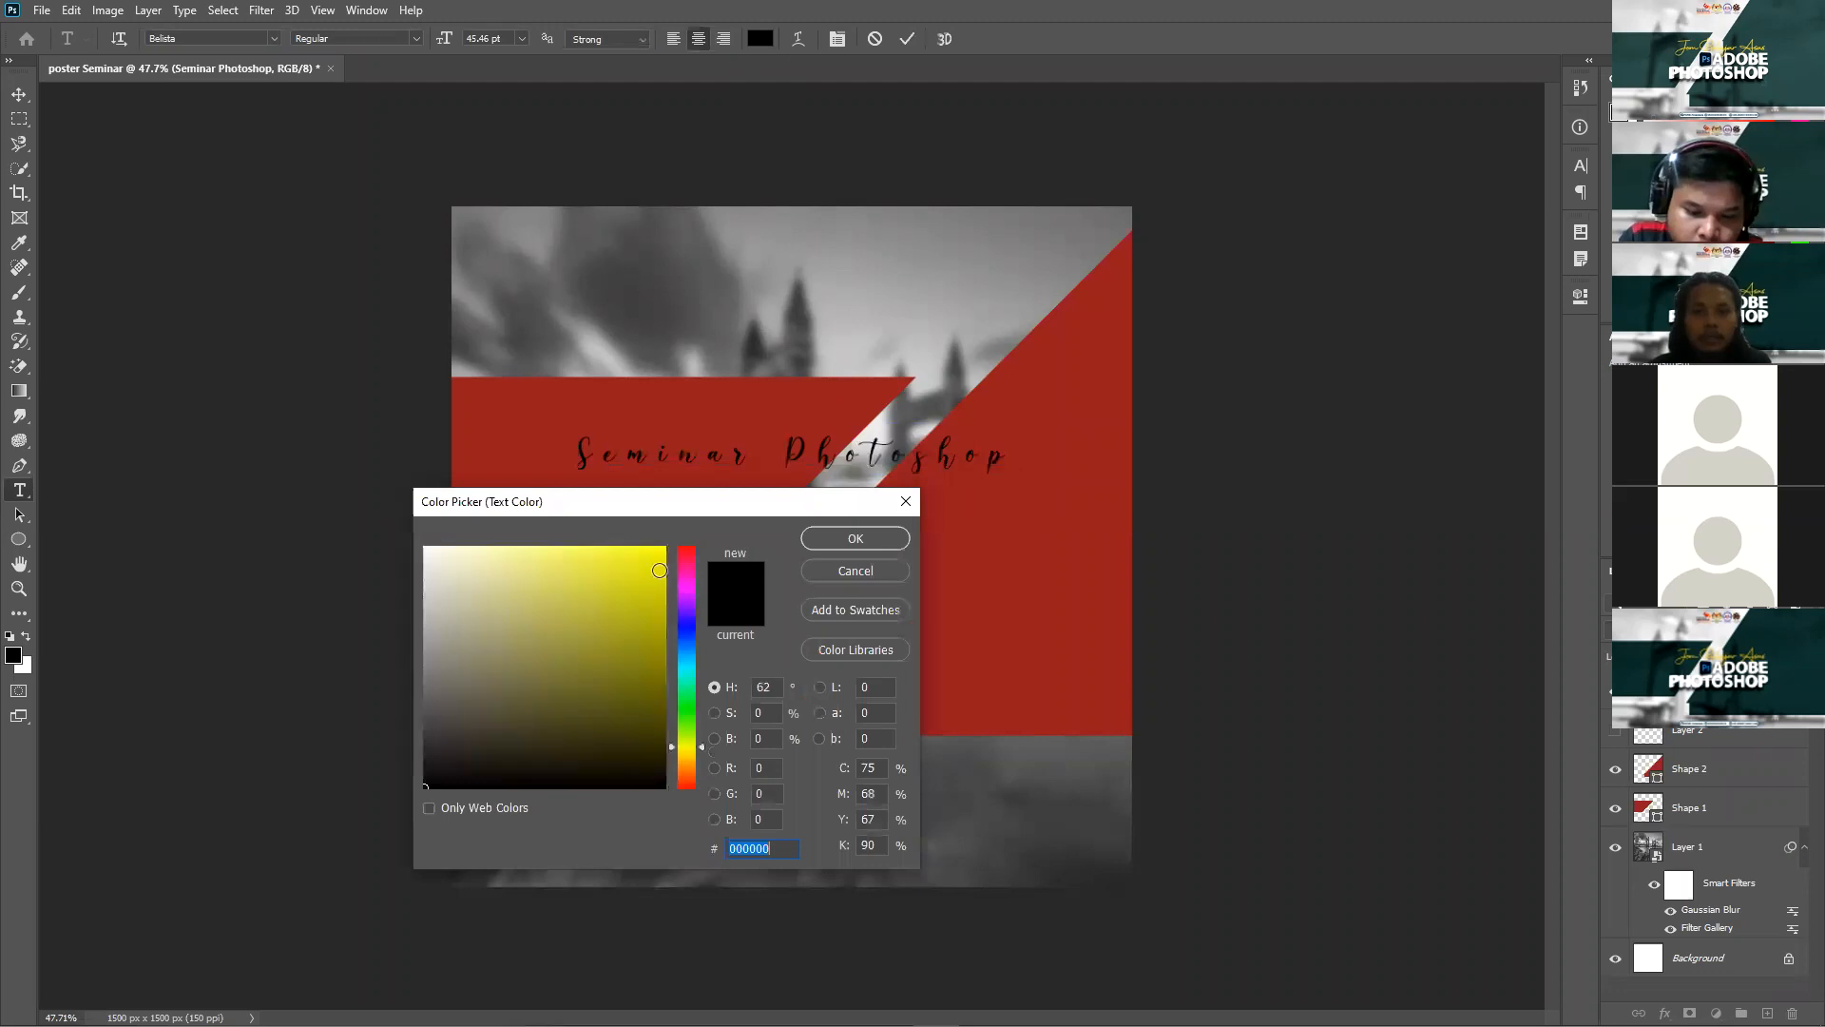
pyautogui.click(659, 569)
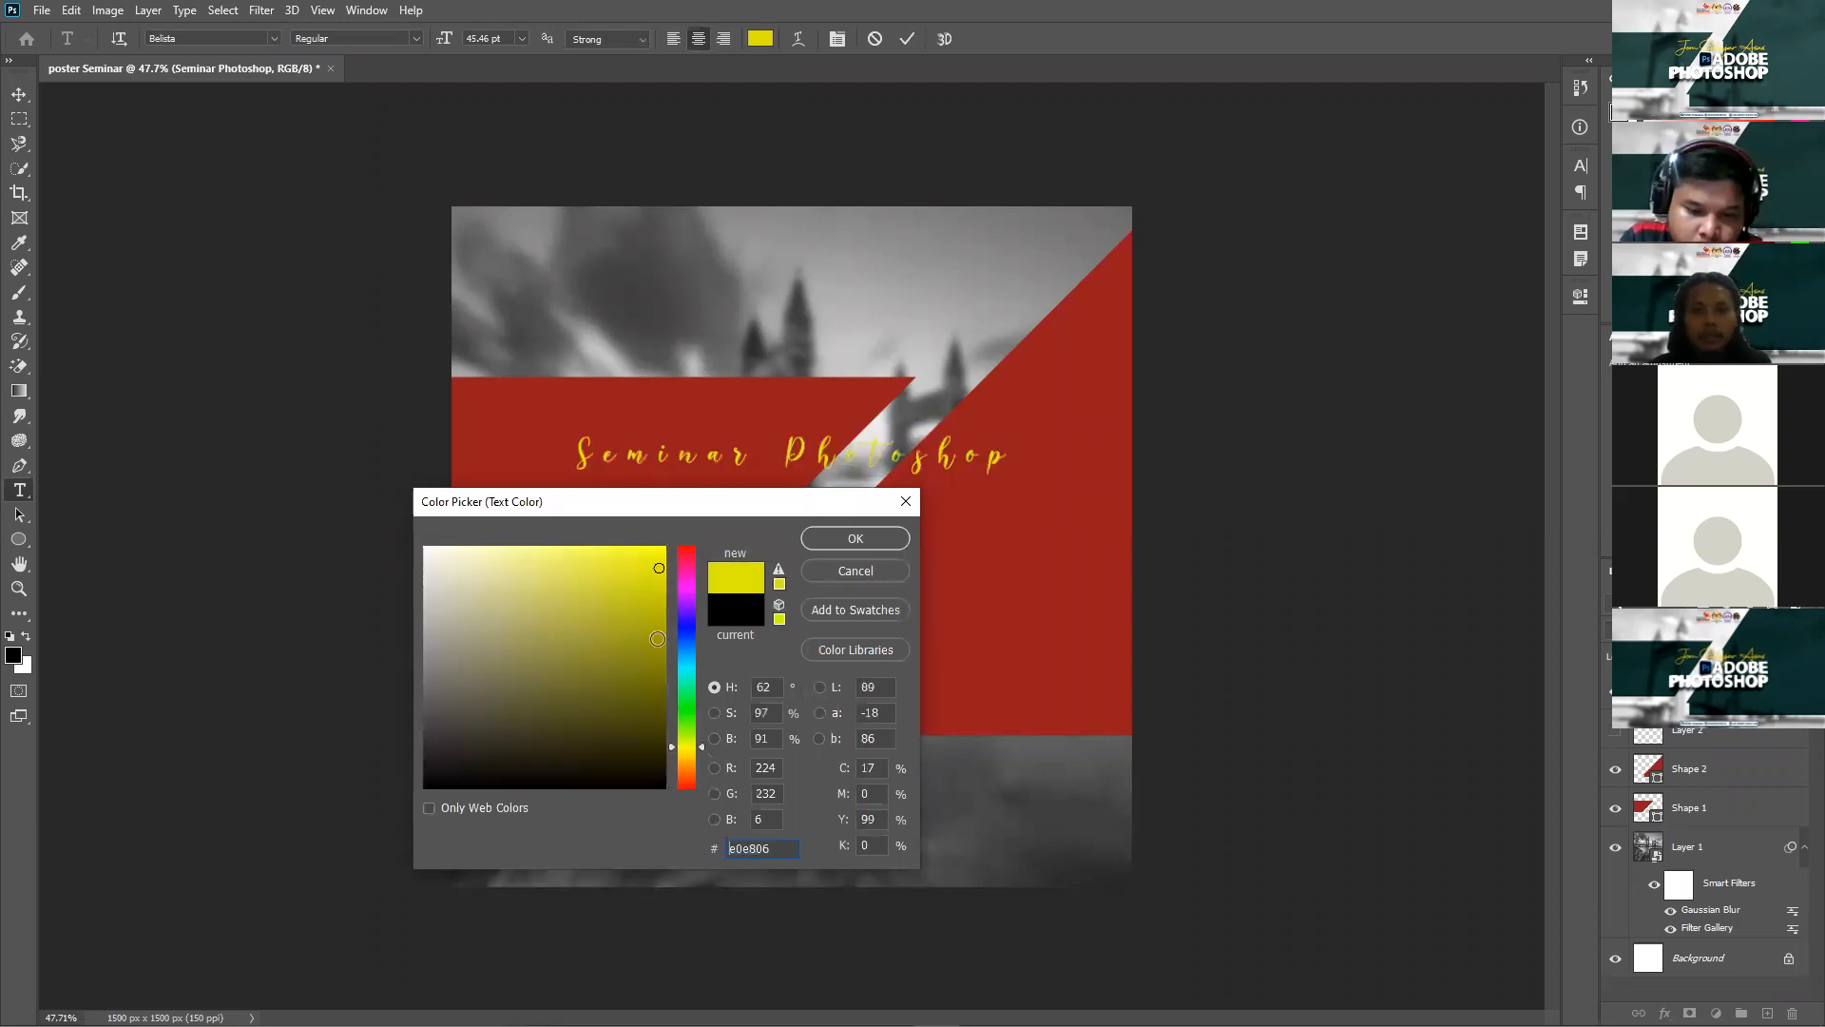
pyautogui.click(654, 599)
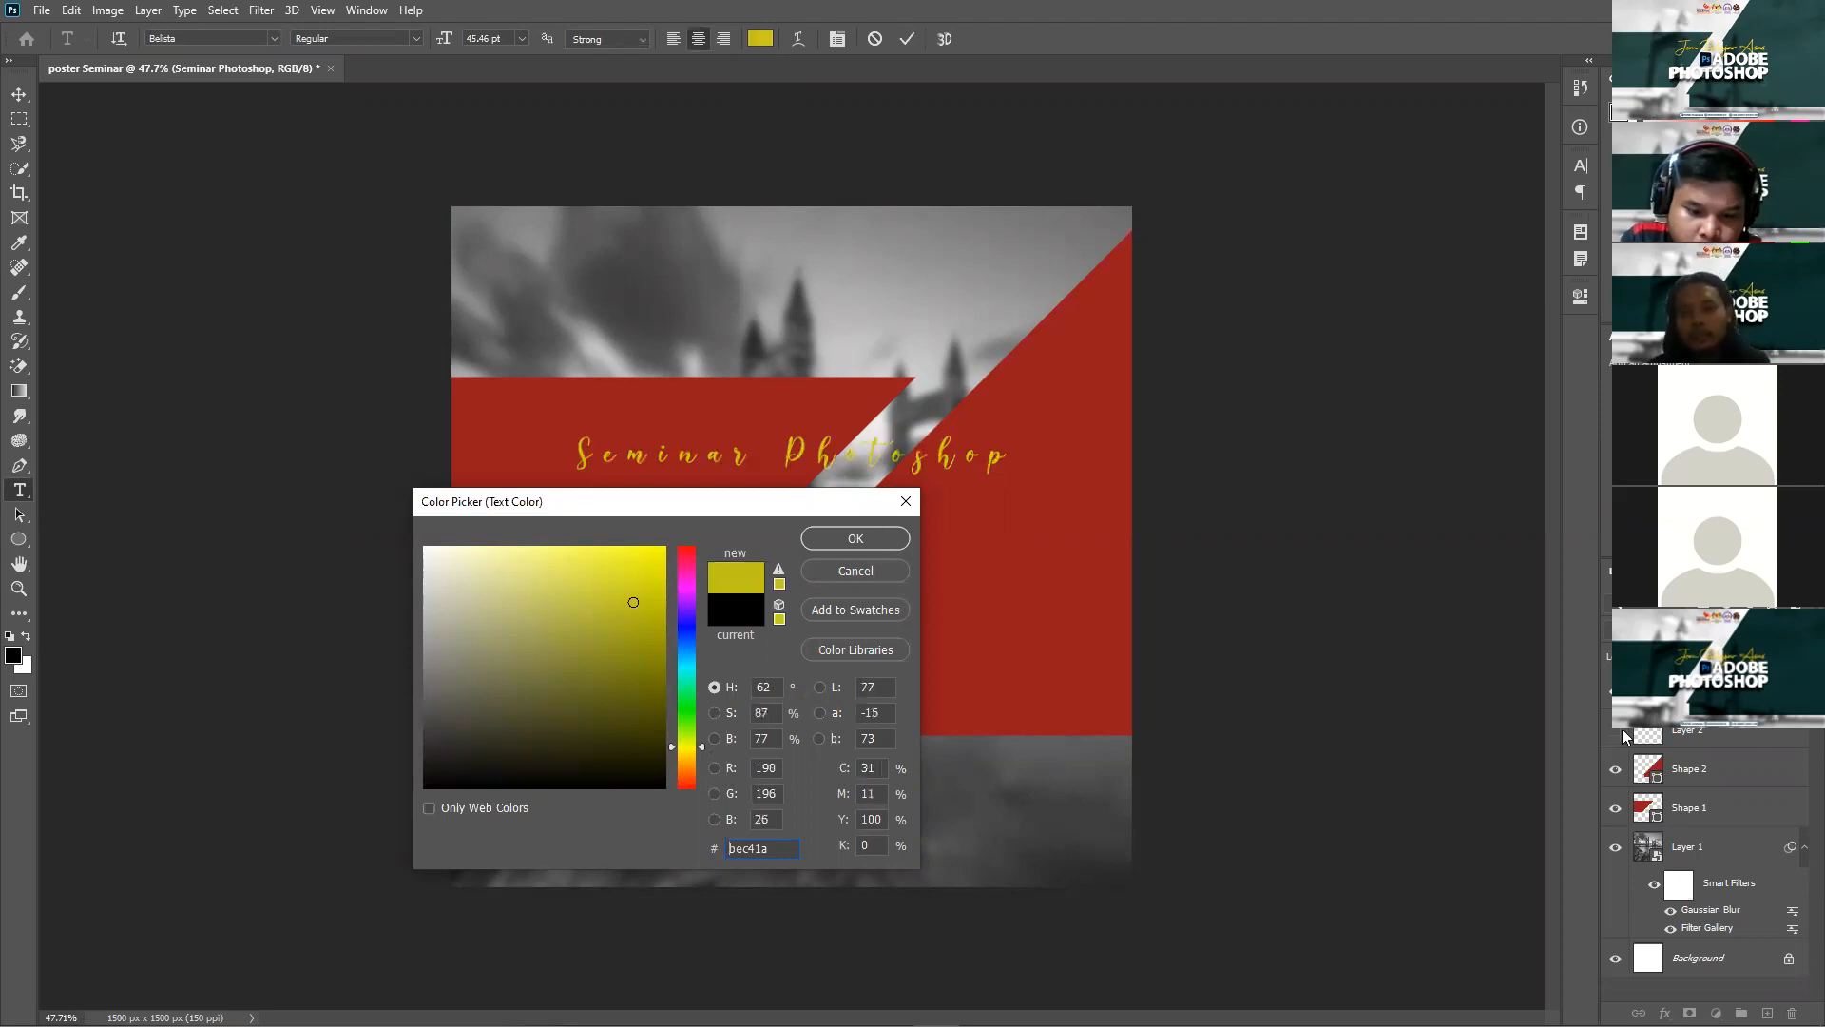
pyautogui.click(1615, 734)
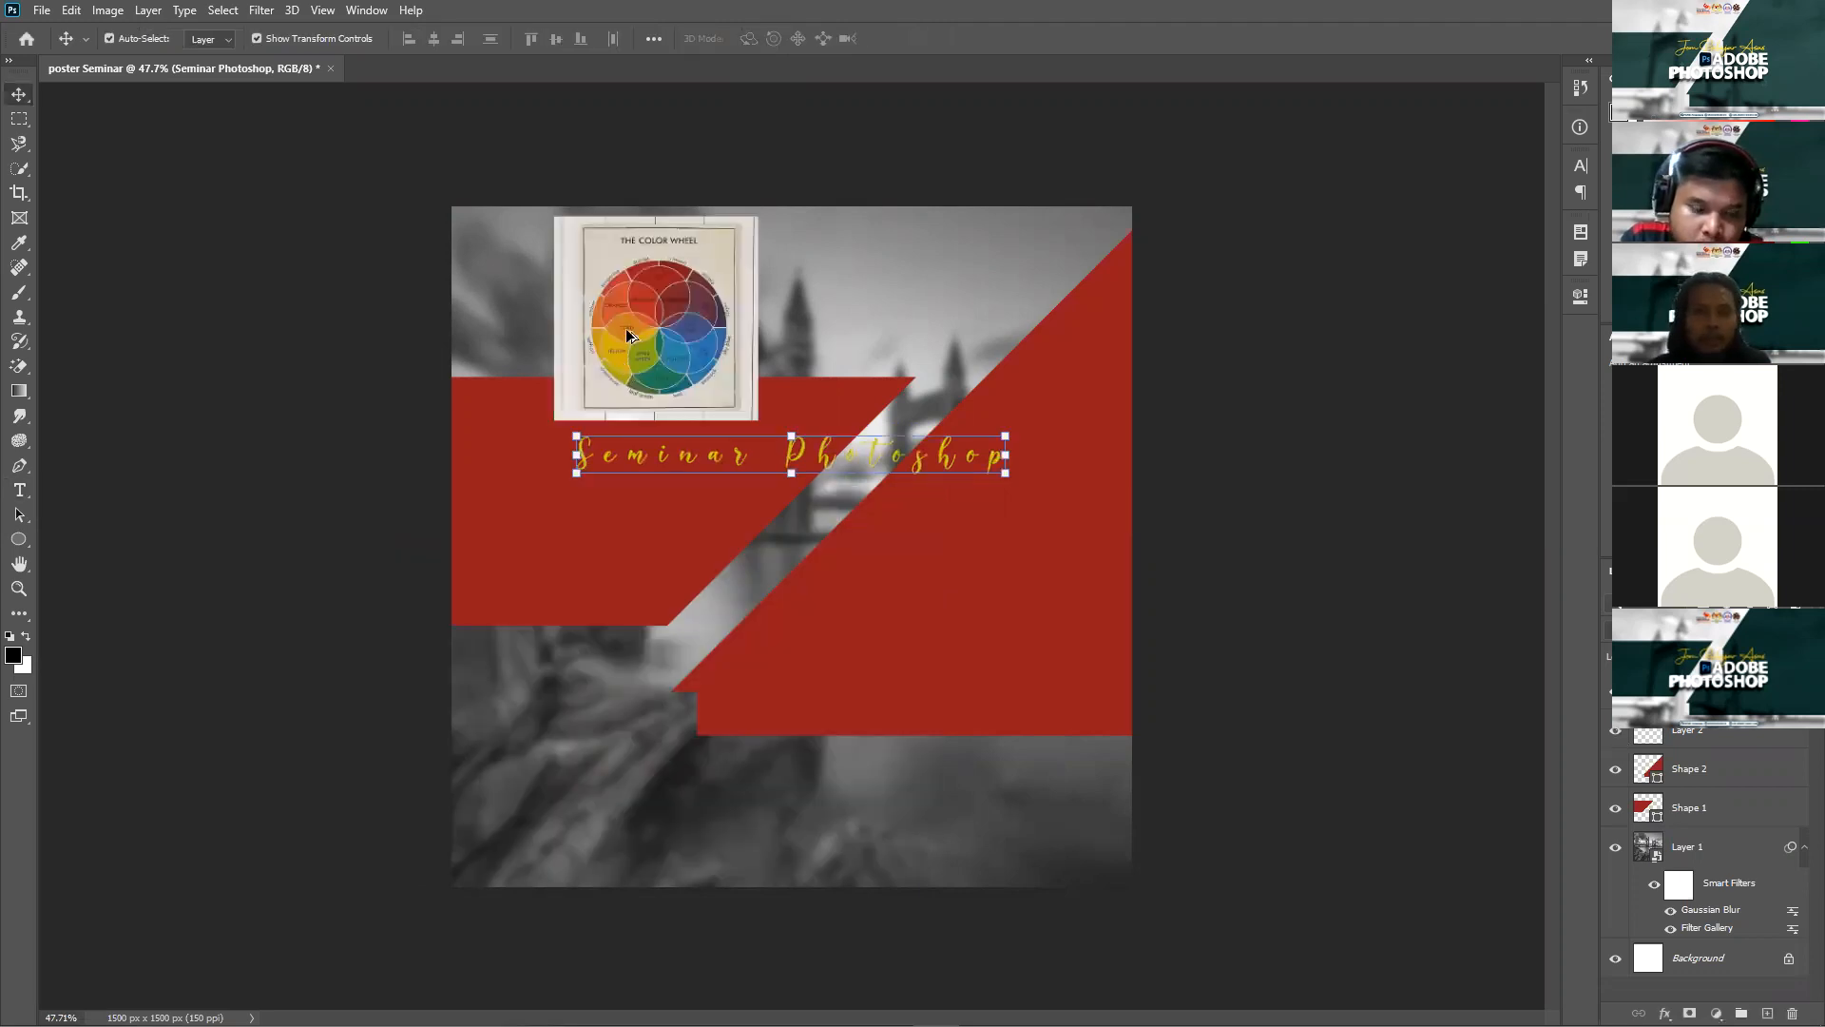
pyautogui.scroll(8, 564, 235)
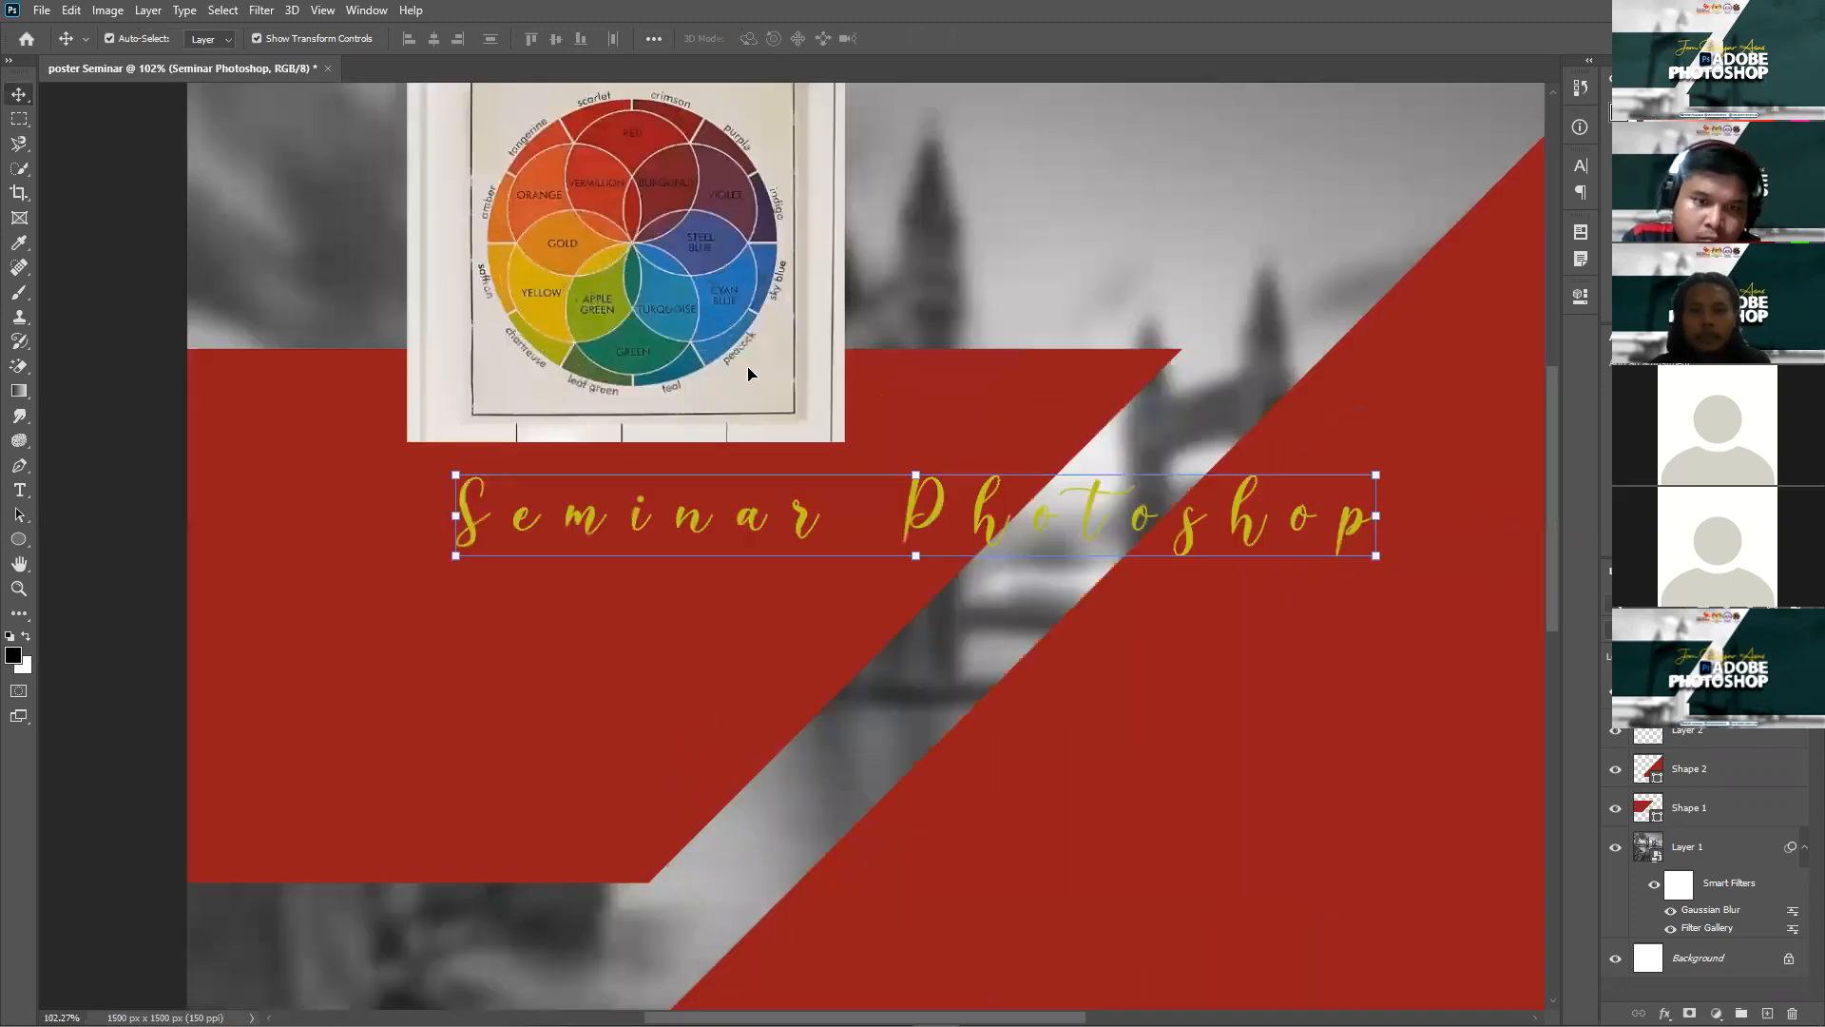
# Step: Colour the 'Seminar Photoshop' text gold (d5b104) sampled from the colour wheel
pyautogui.doubleClick(985, 418)
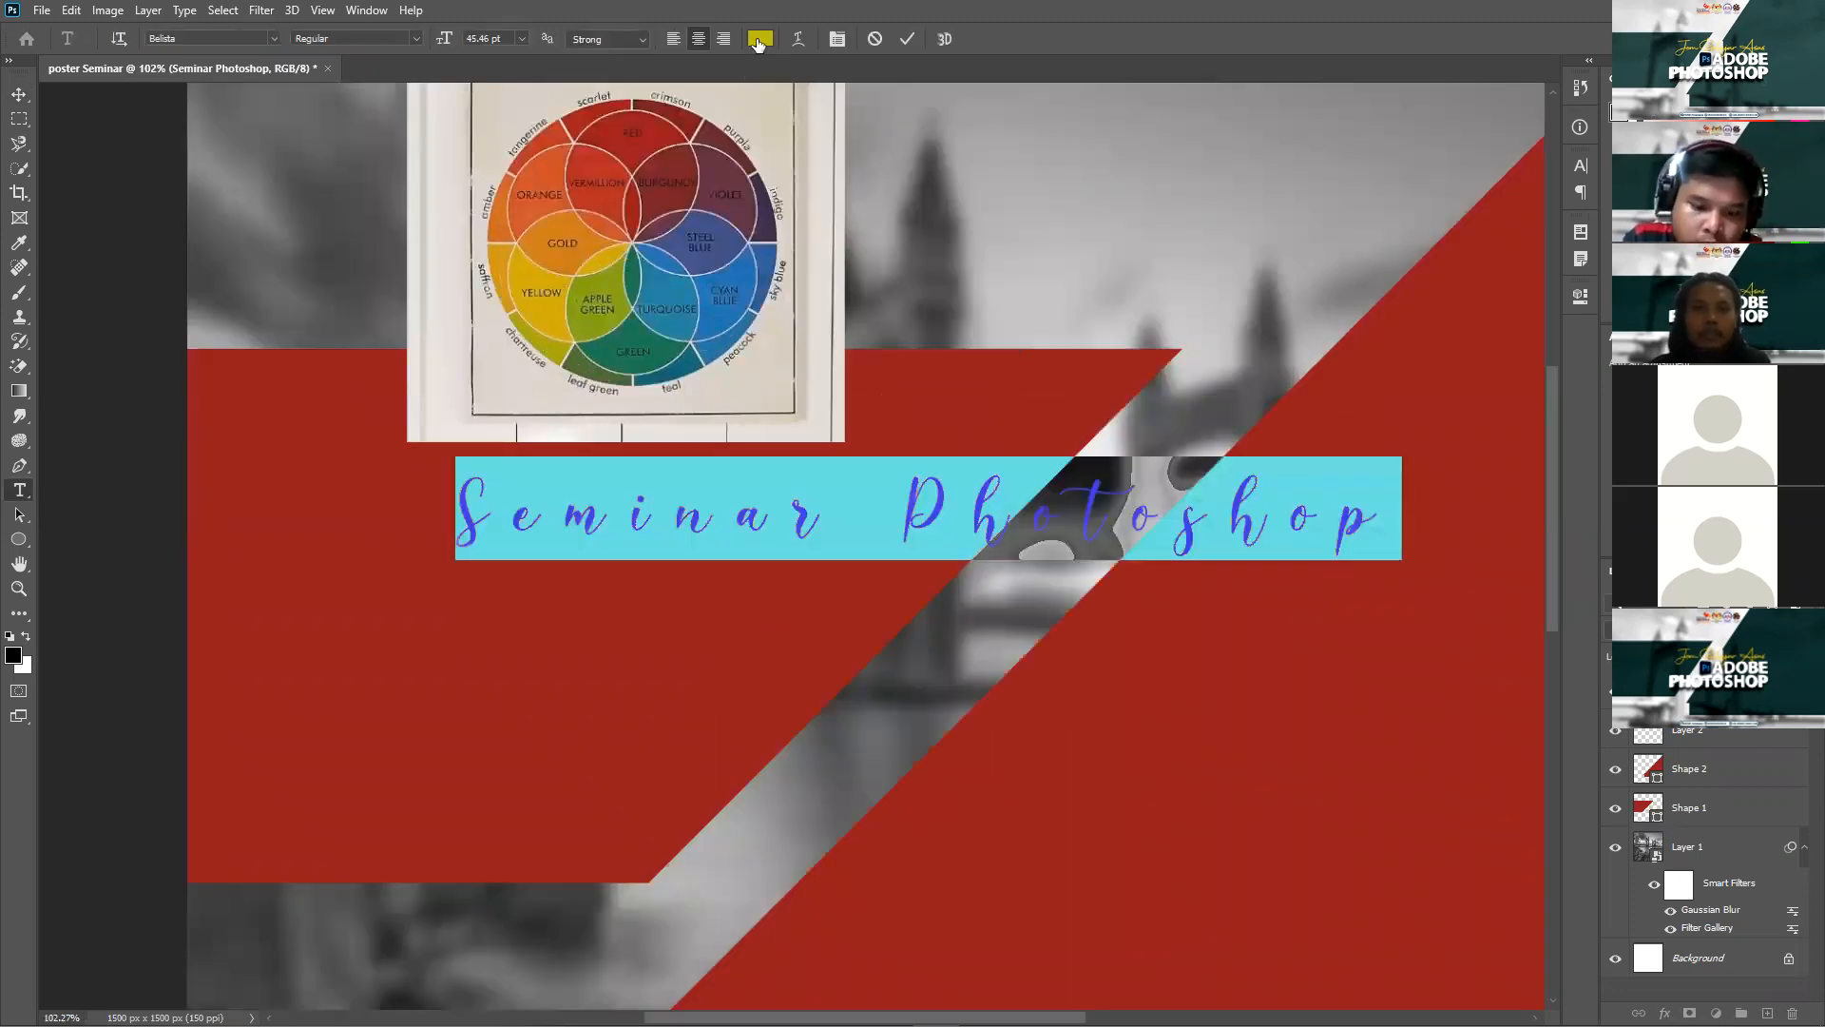
pyautogui.click(760, 39)
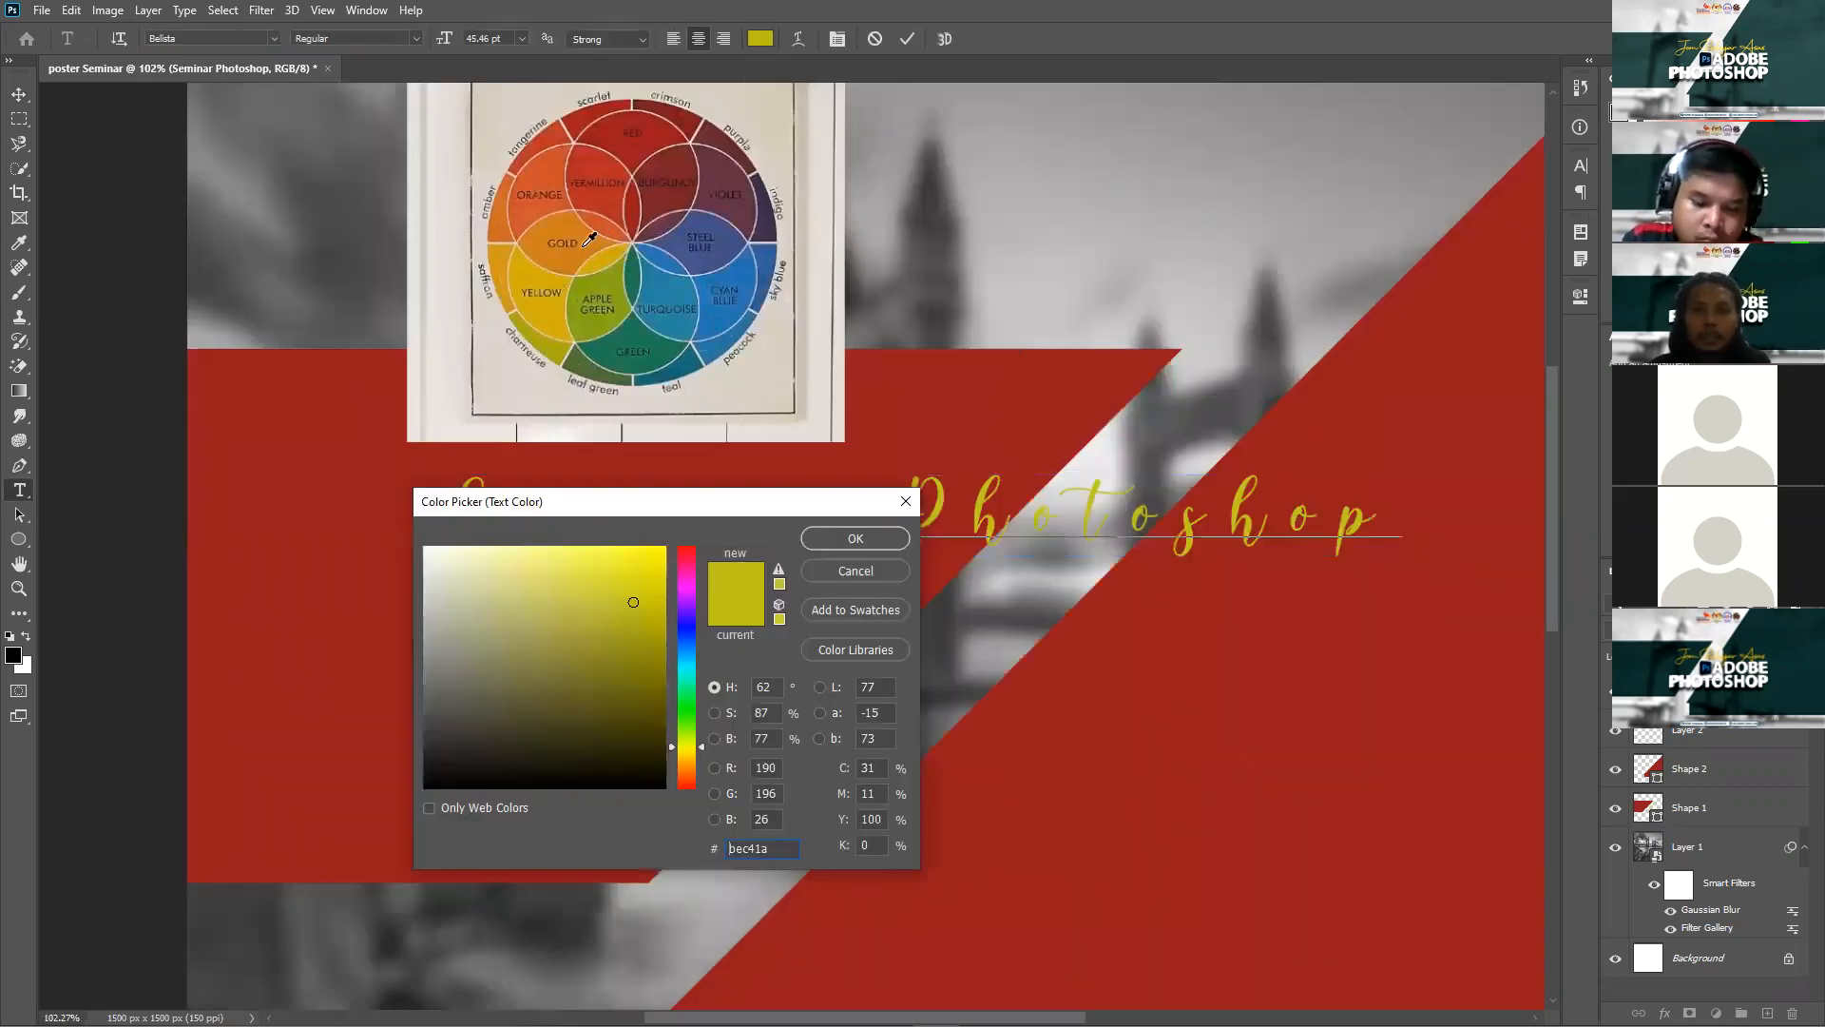
pyautogui.click(558, 284)
pyautogui.click(523, 286)
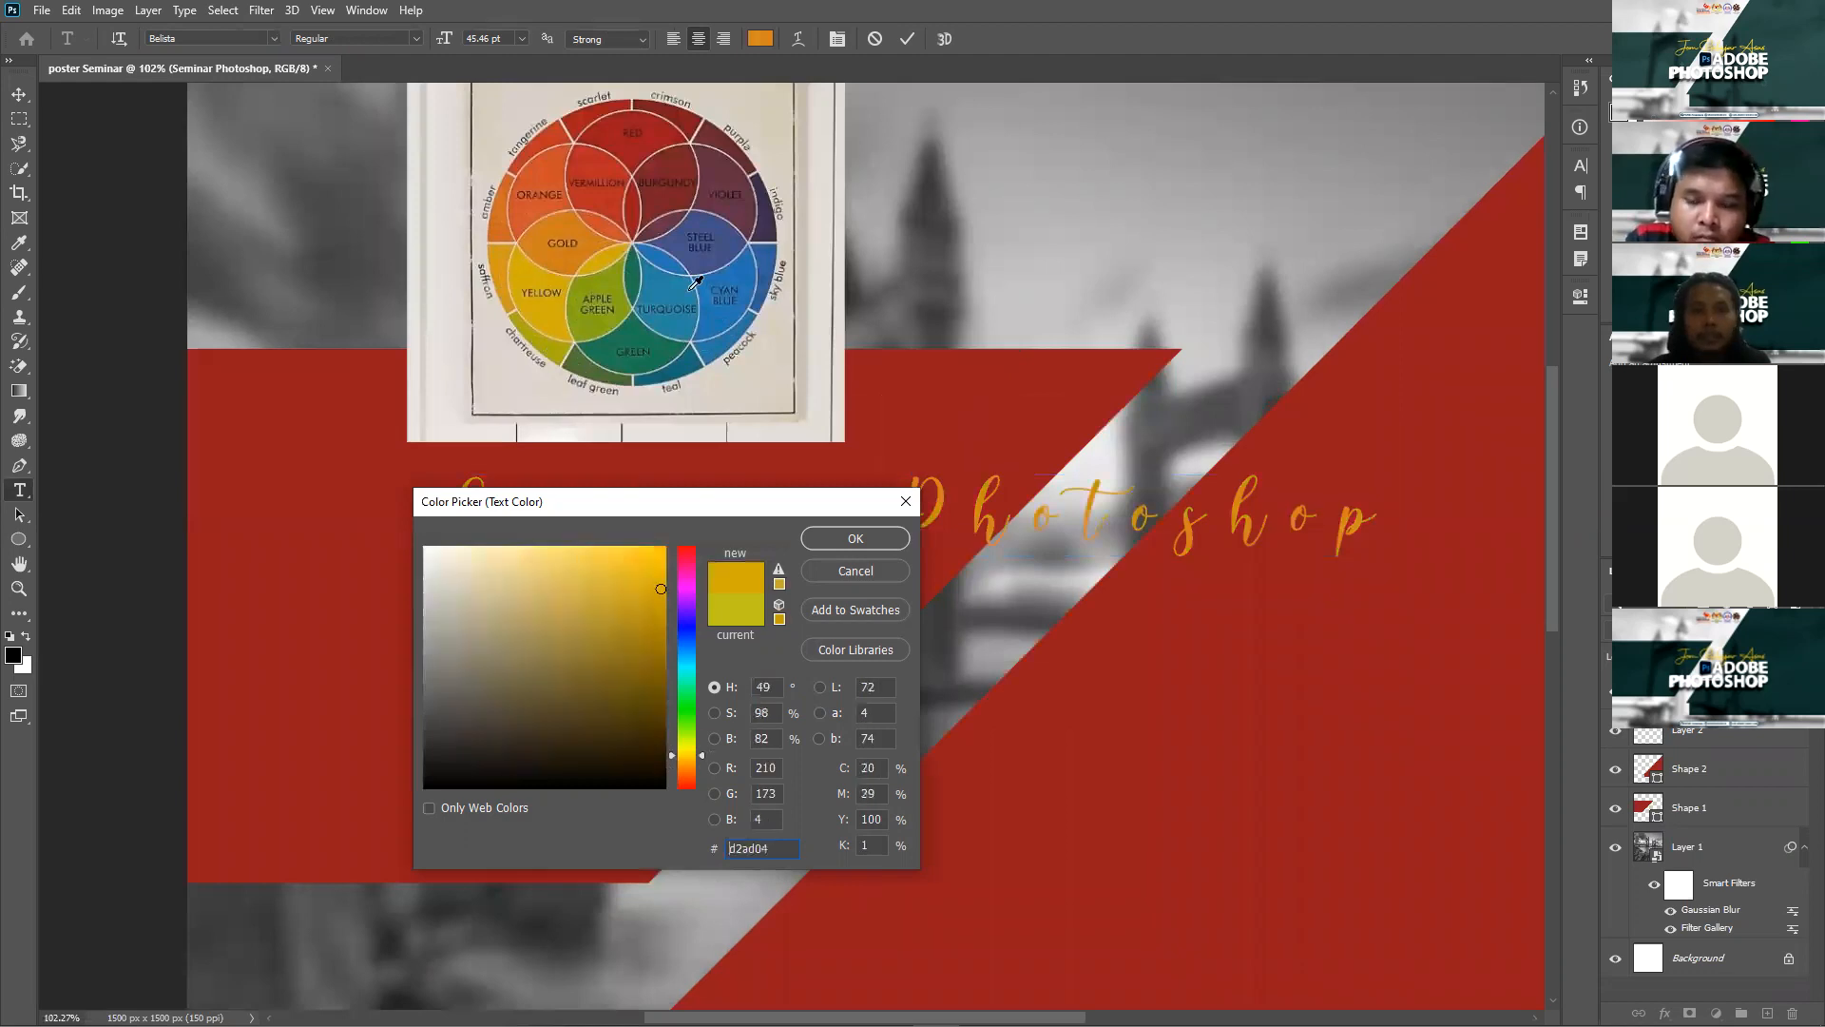
pyautogui.click(646, 296)
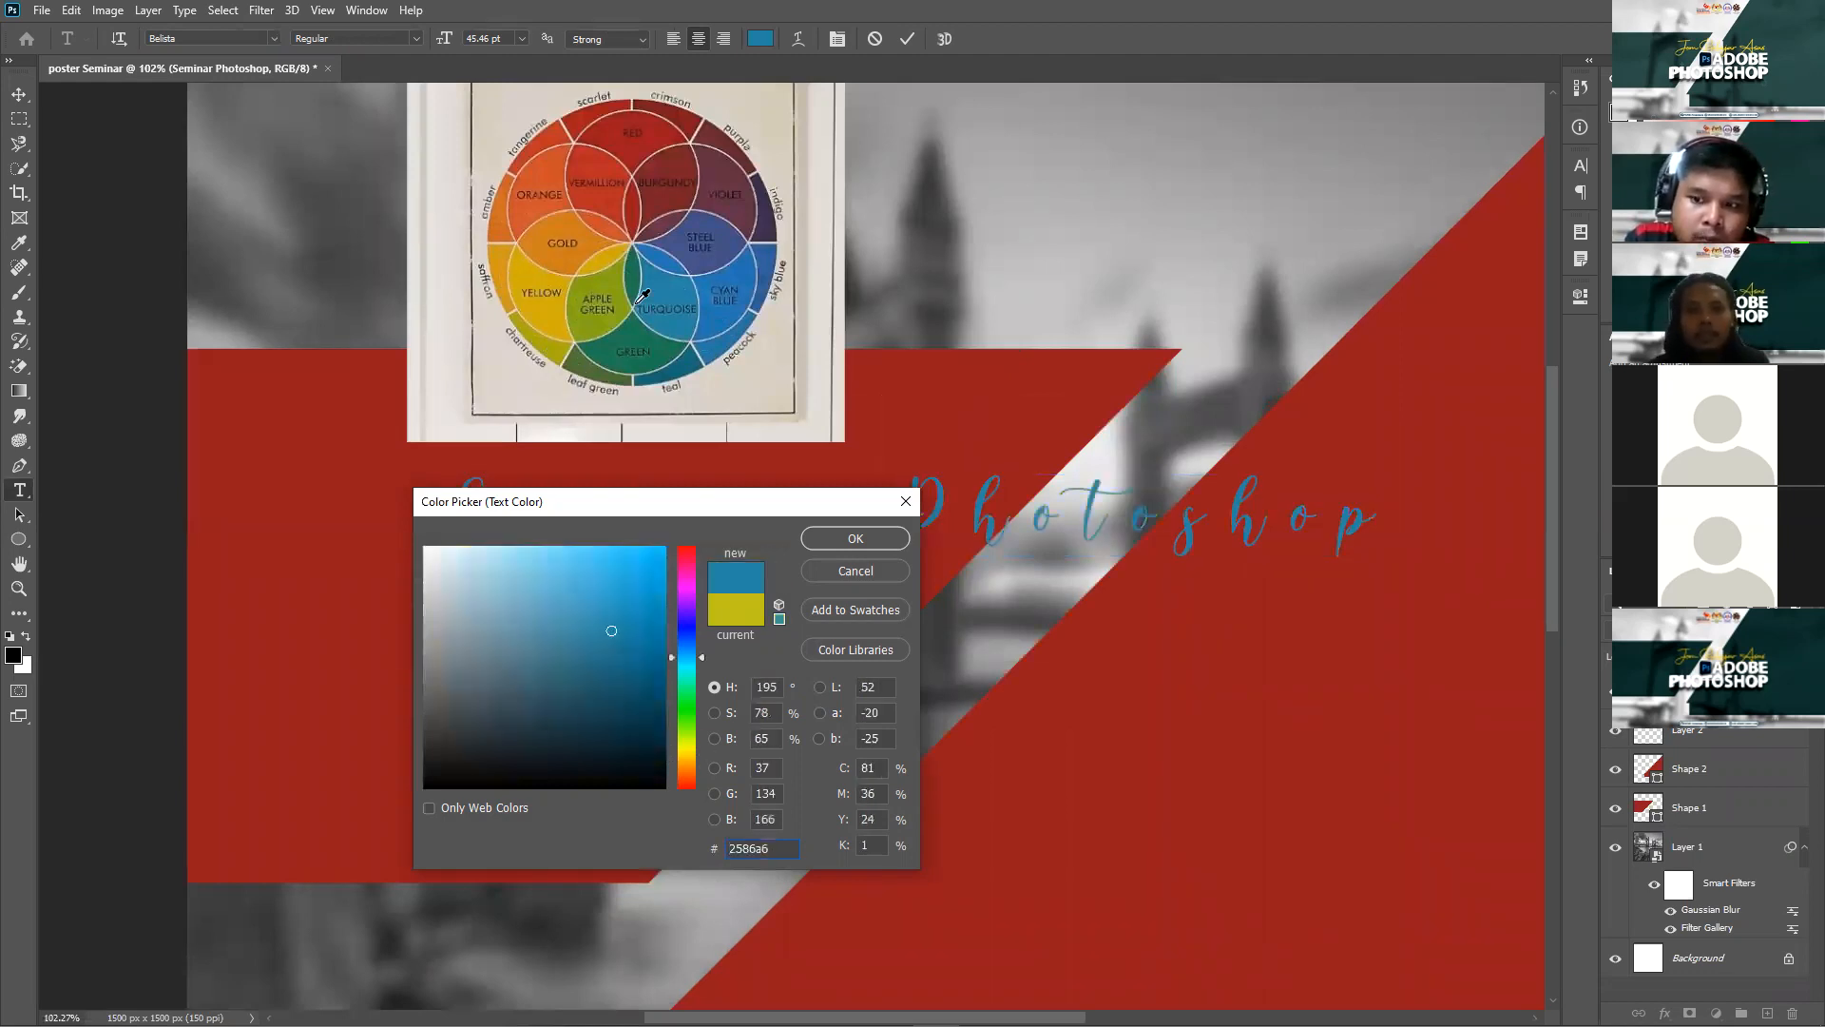
pyautogui.click(528, 277)
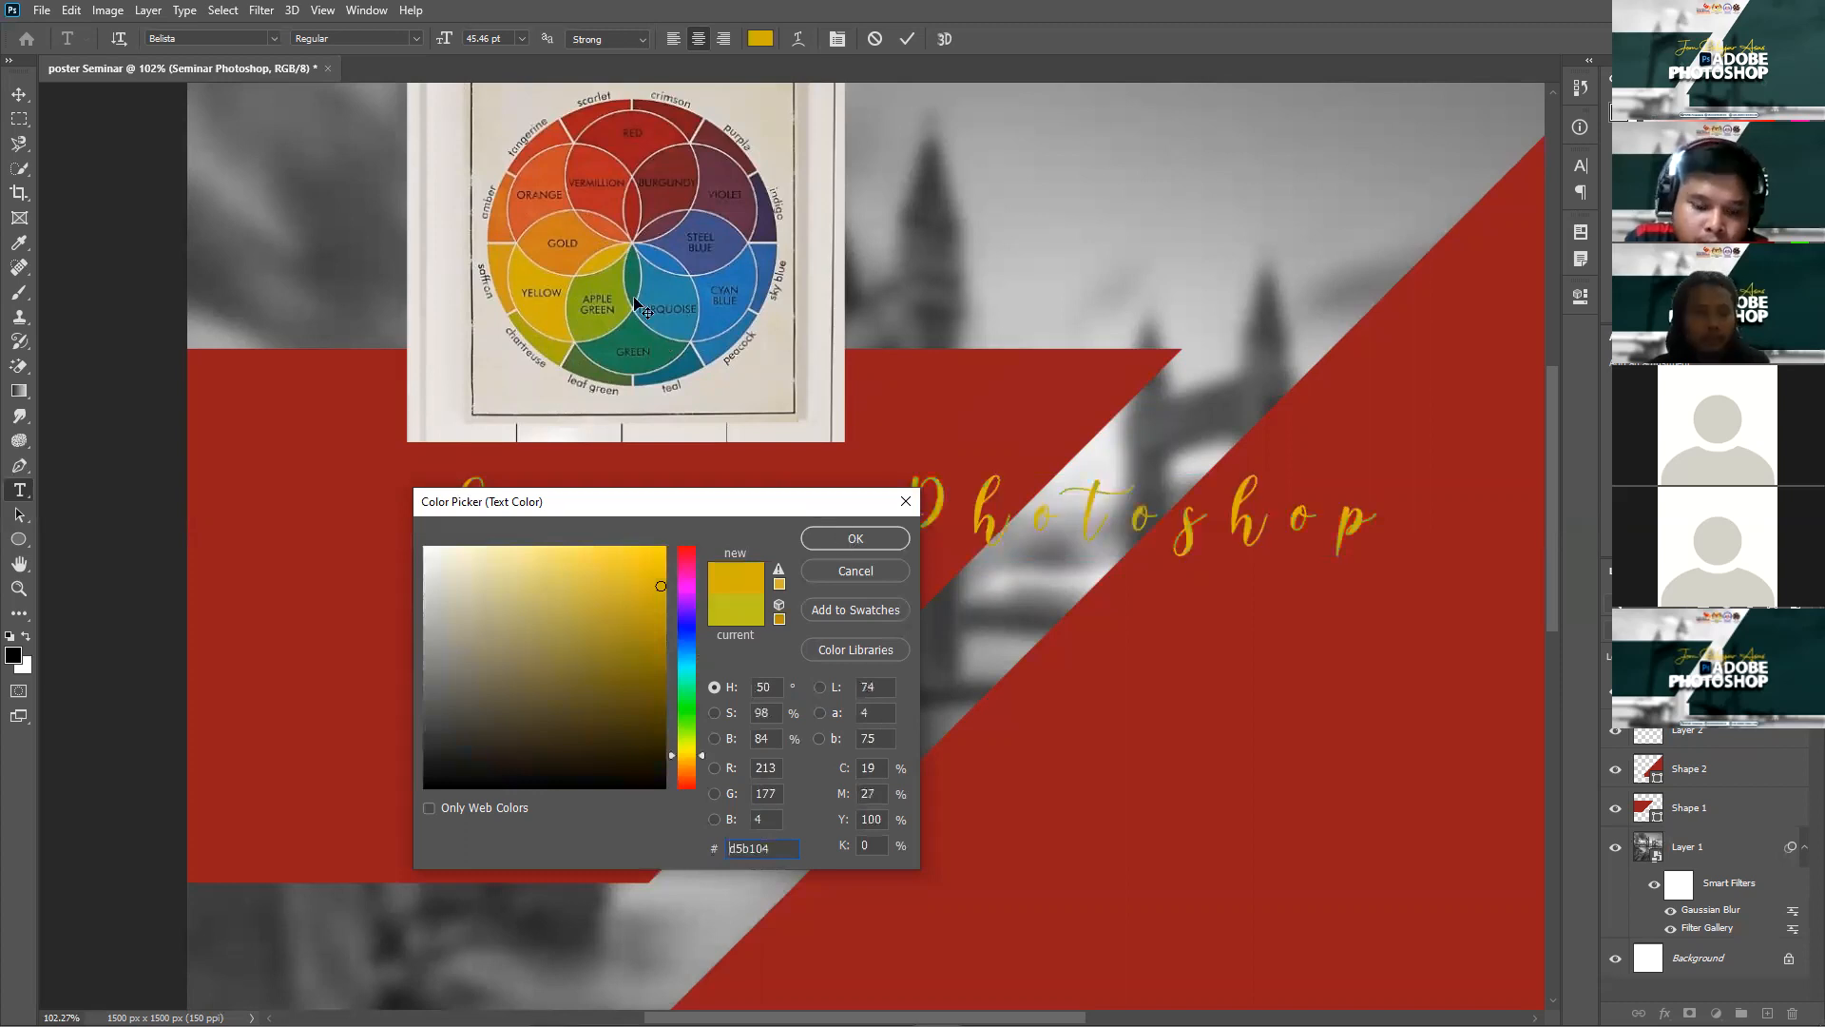
pyautogui.click(19, 96)
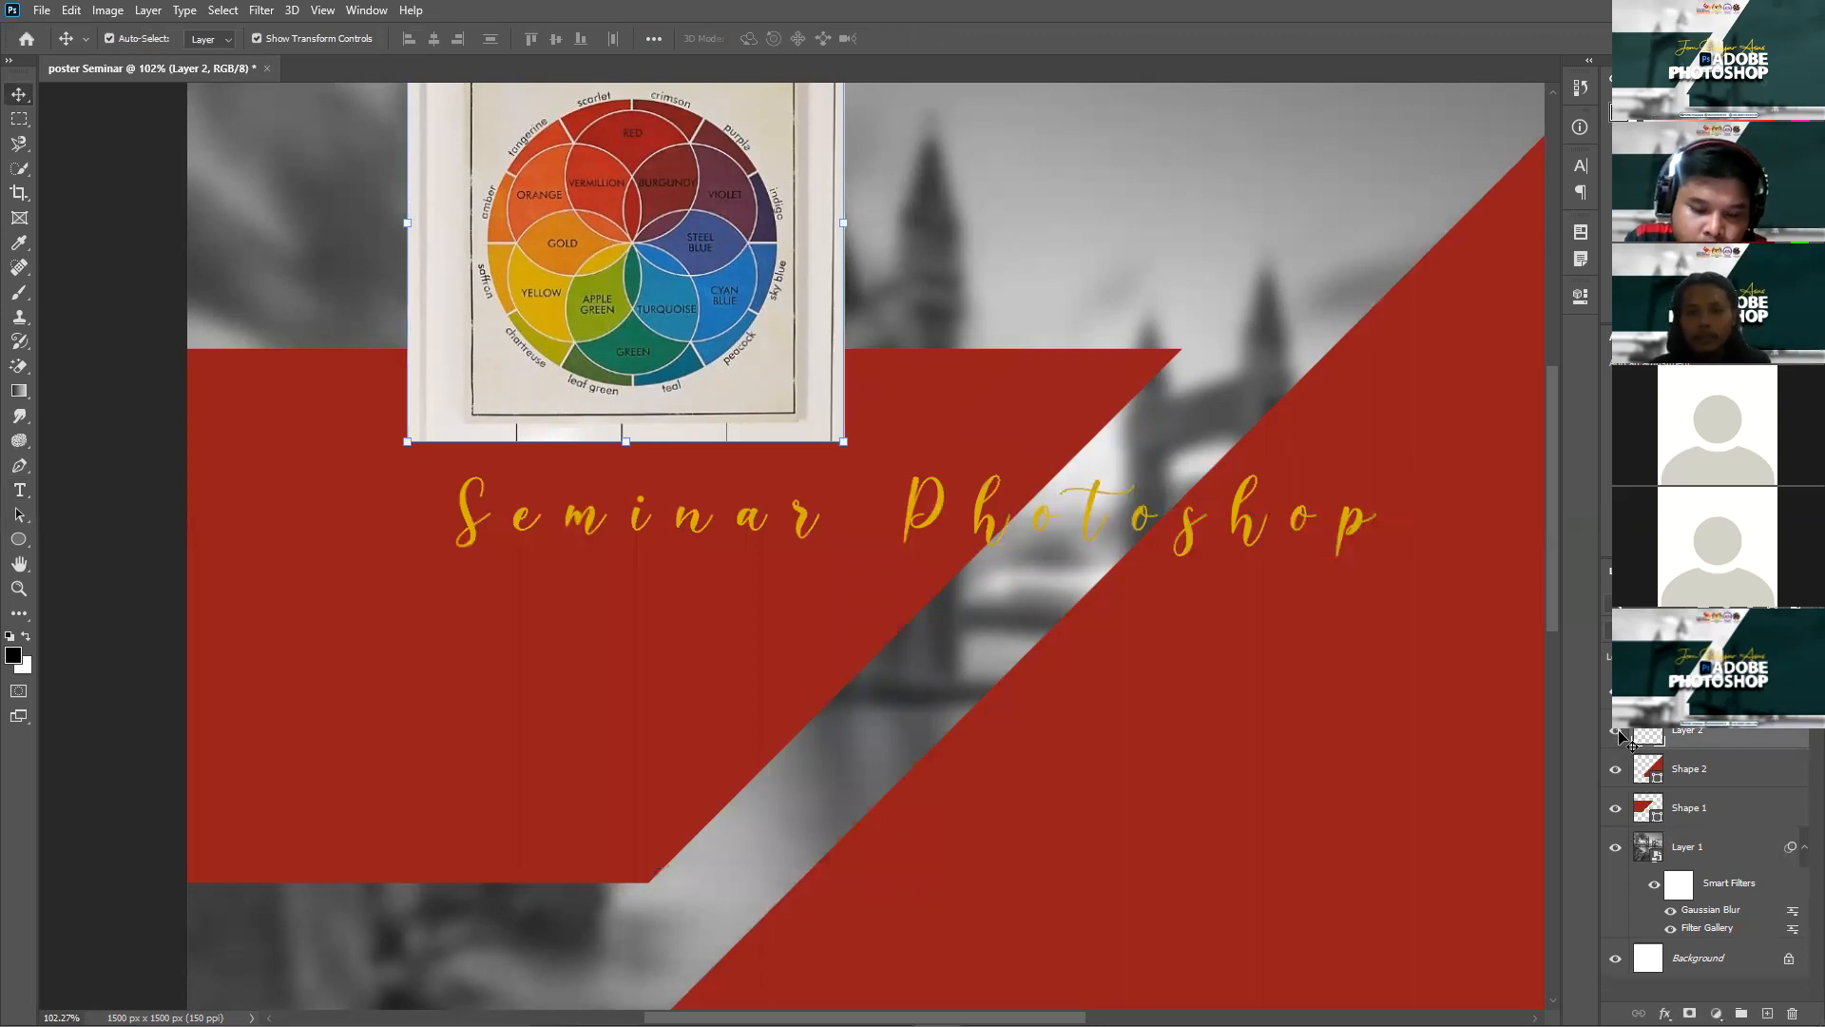
# Step: Add an 'Adobe Photoshop' line in Impact with All Caps on, moved down and right
pyautogui.scroll(-2, 1036, 685)
pyautogui.scroll(-1, 1037, 685)
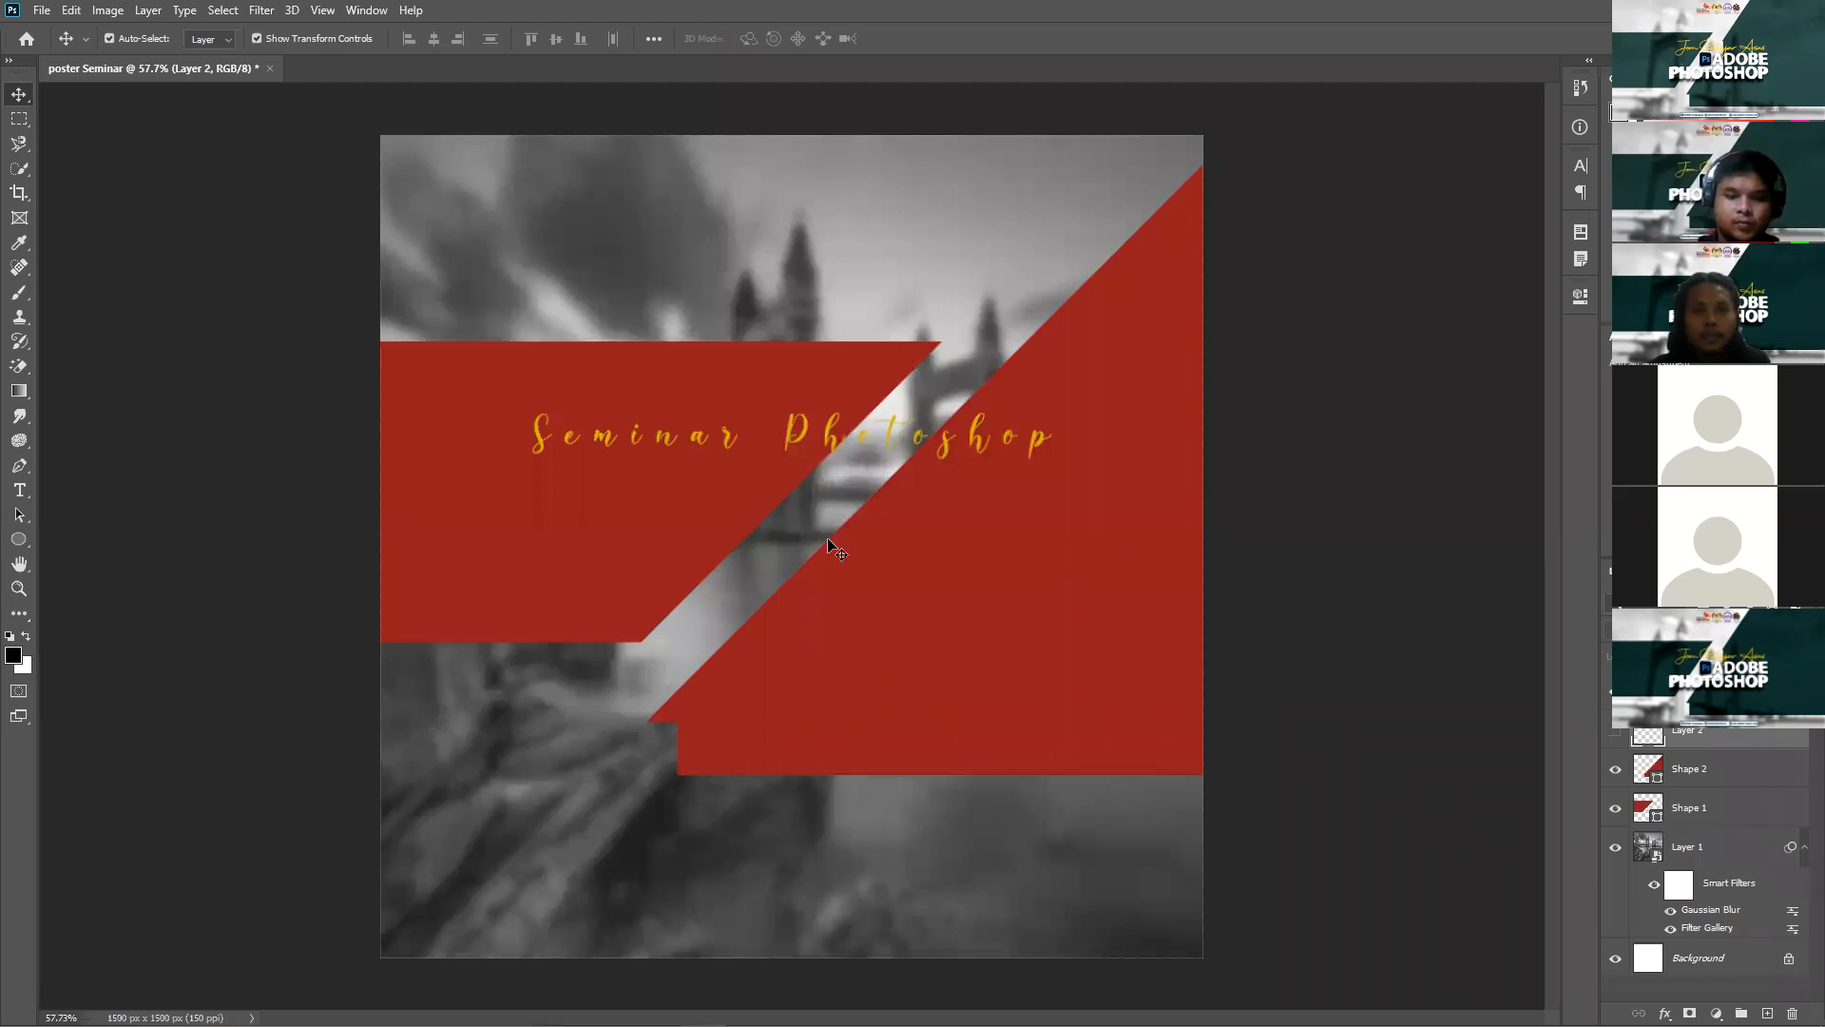
pyautogui.click(19, 491)
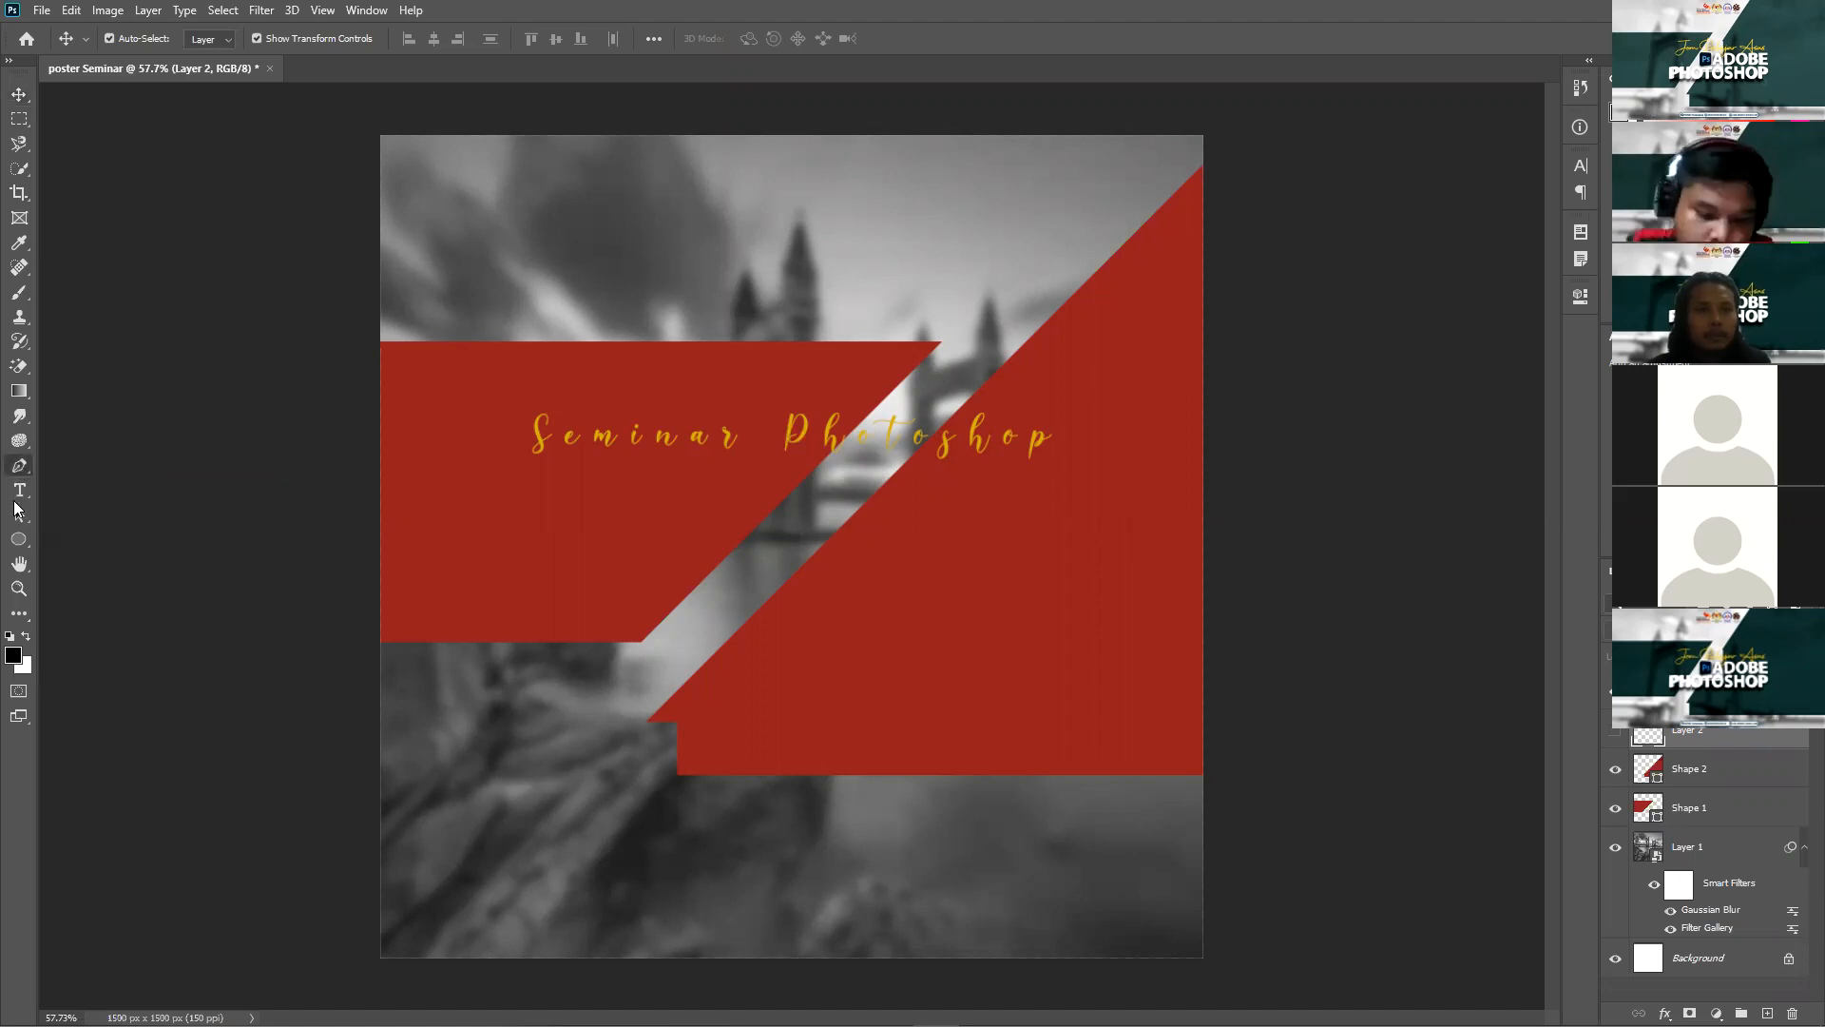
pyautogui.click(694, 494)
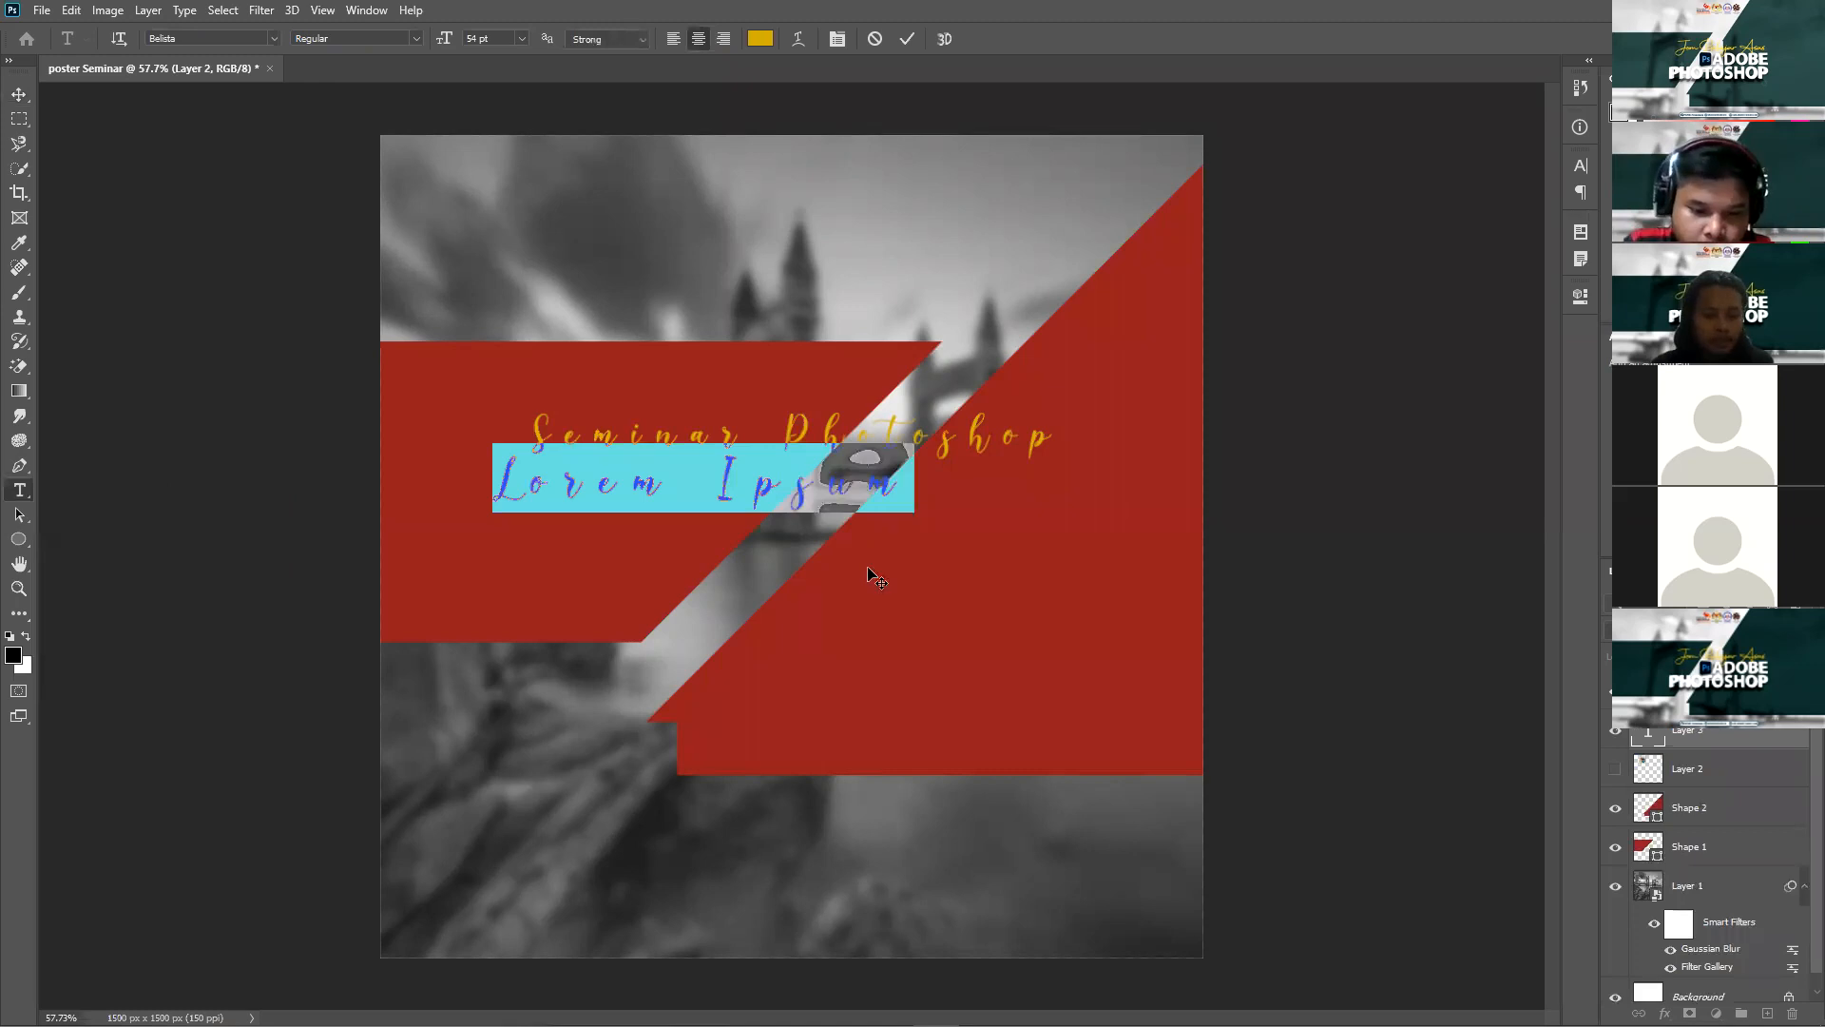
pyautogui.write('Adobe')
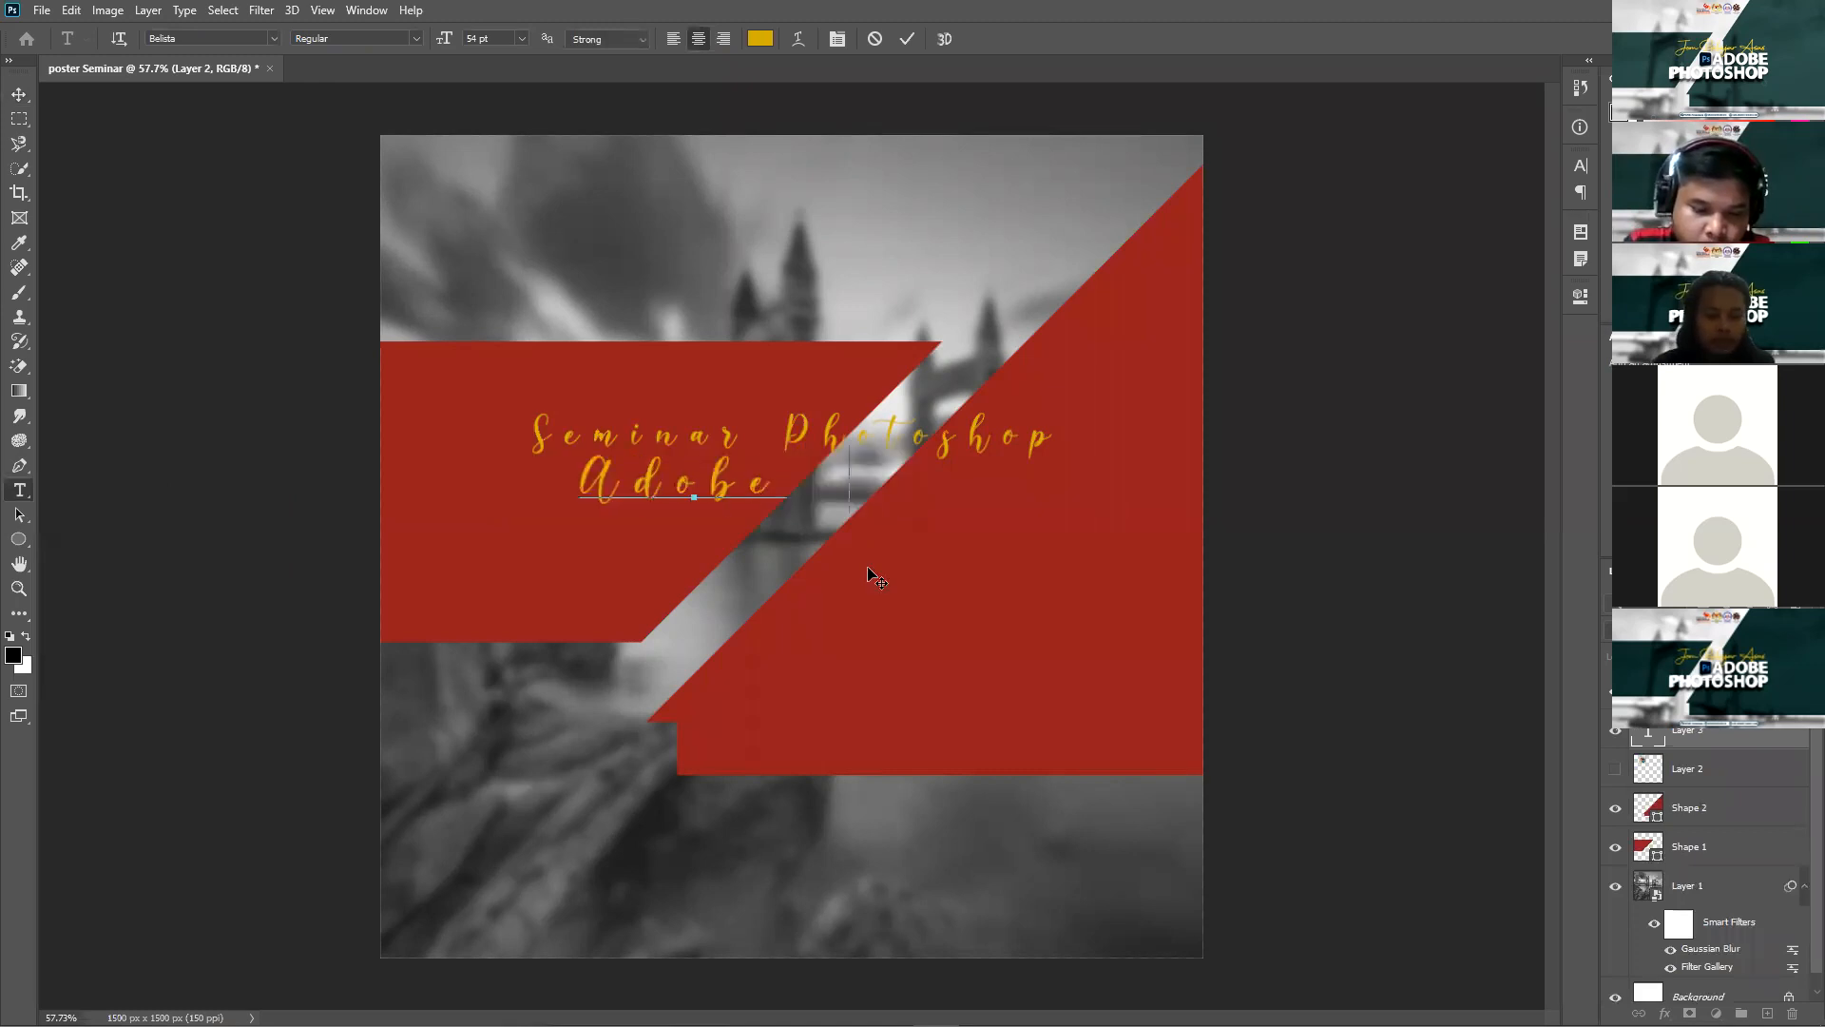
pyautogui.write(' Photo')
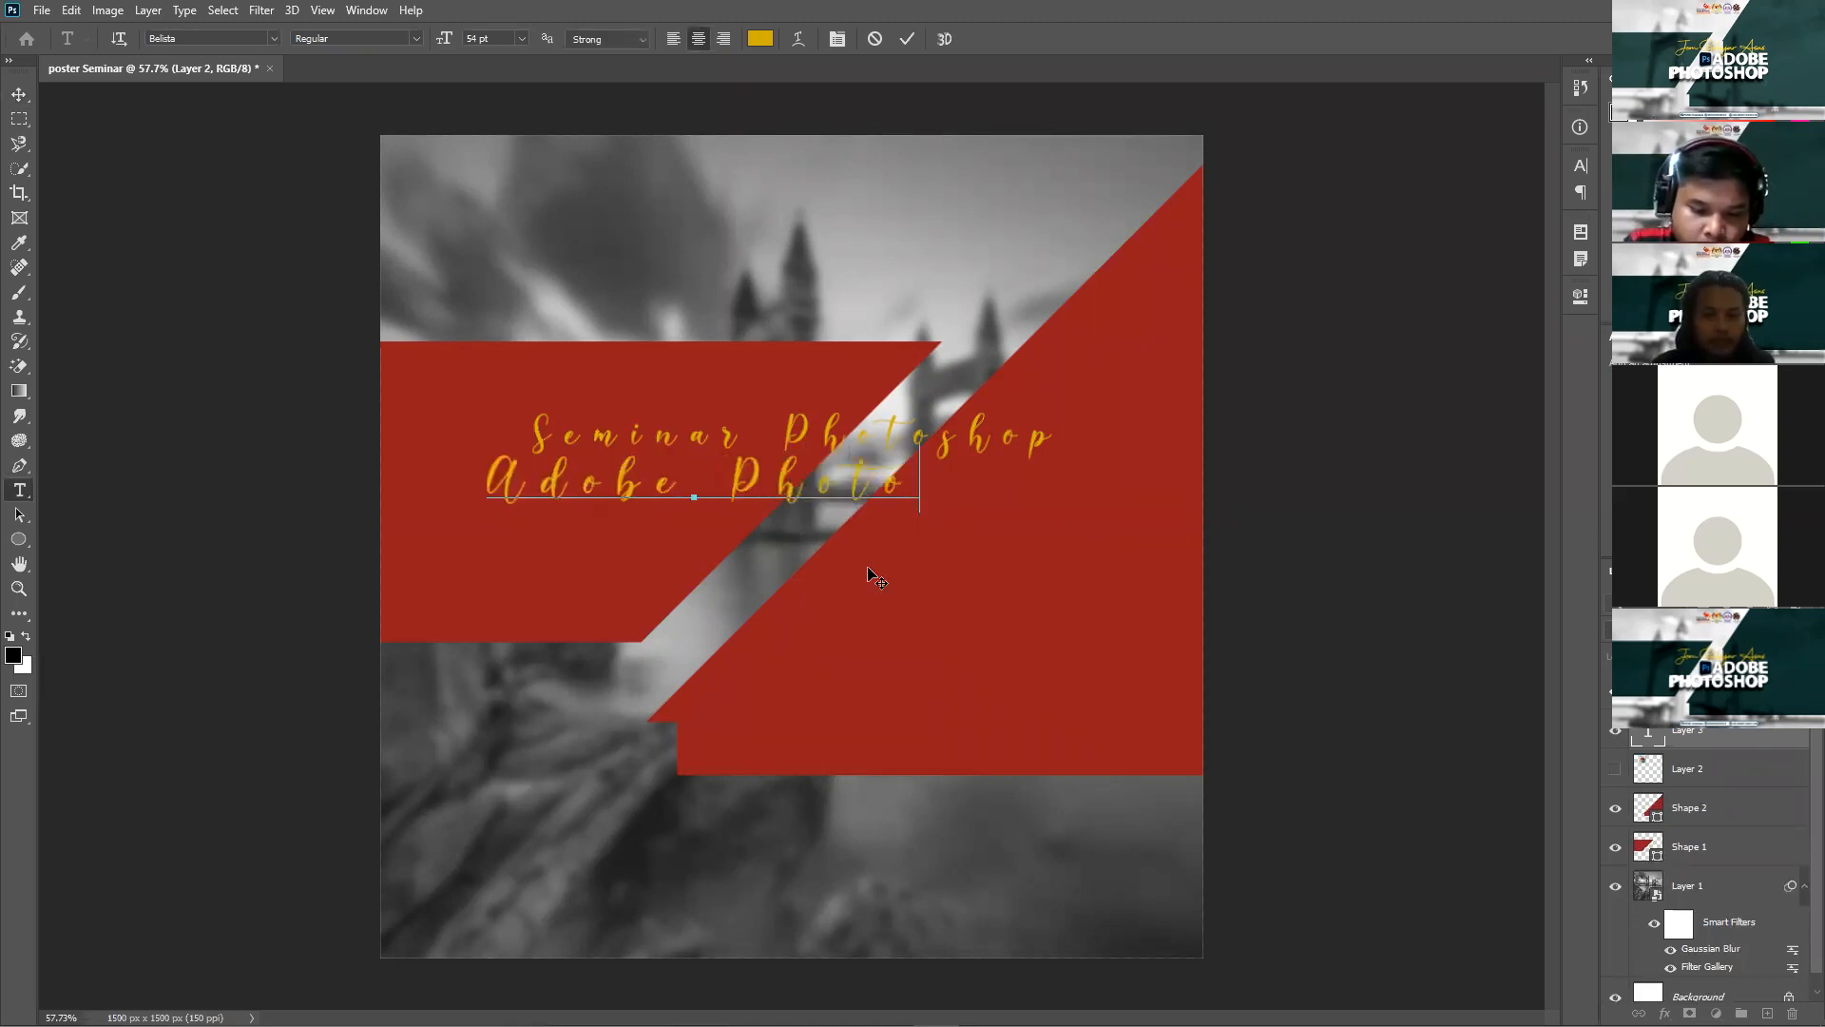
pyautogui.write('shop')
pyautogui.hotkey('ctrl', 'a')
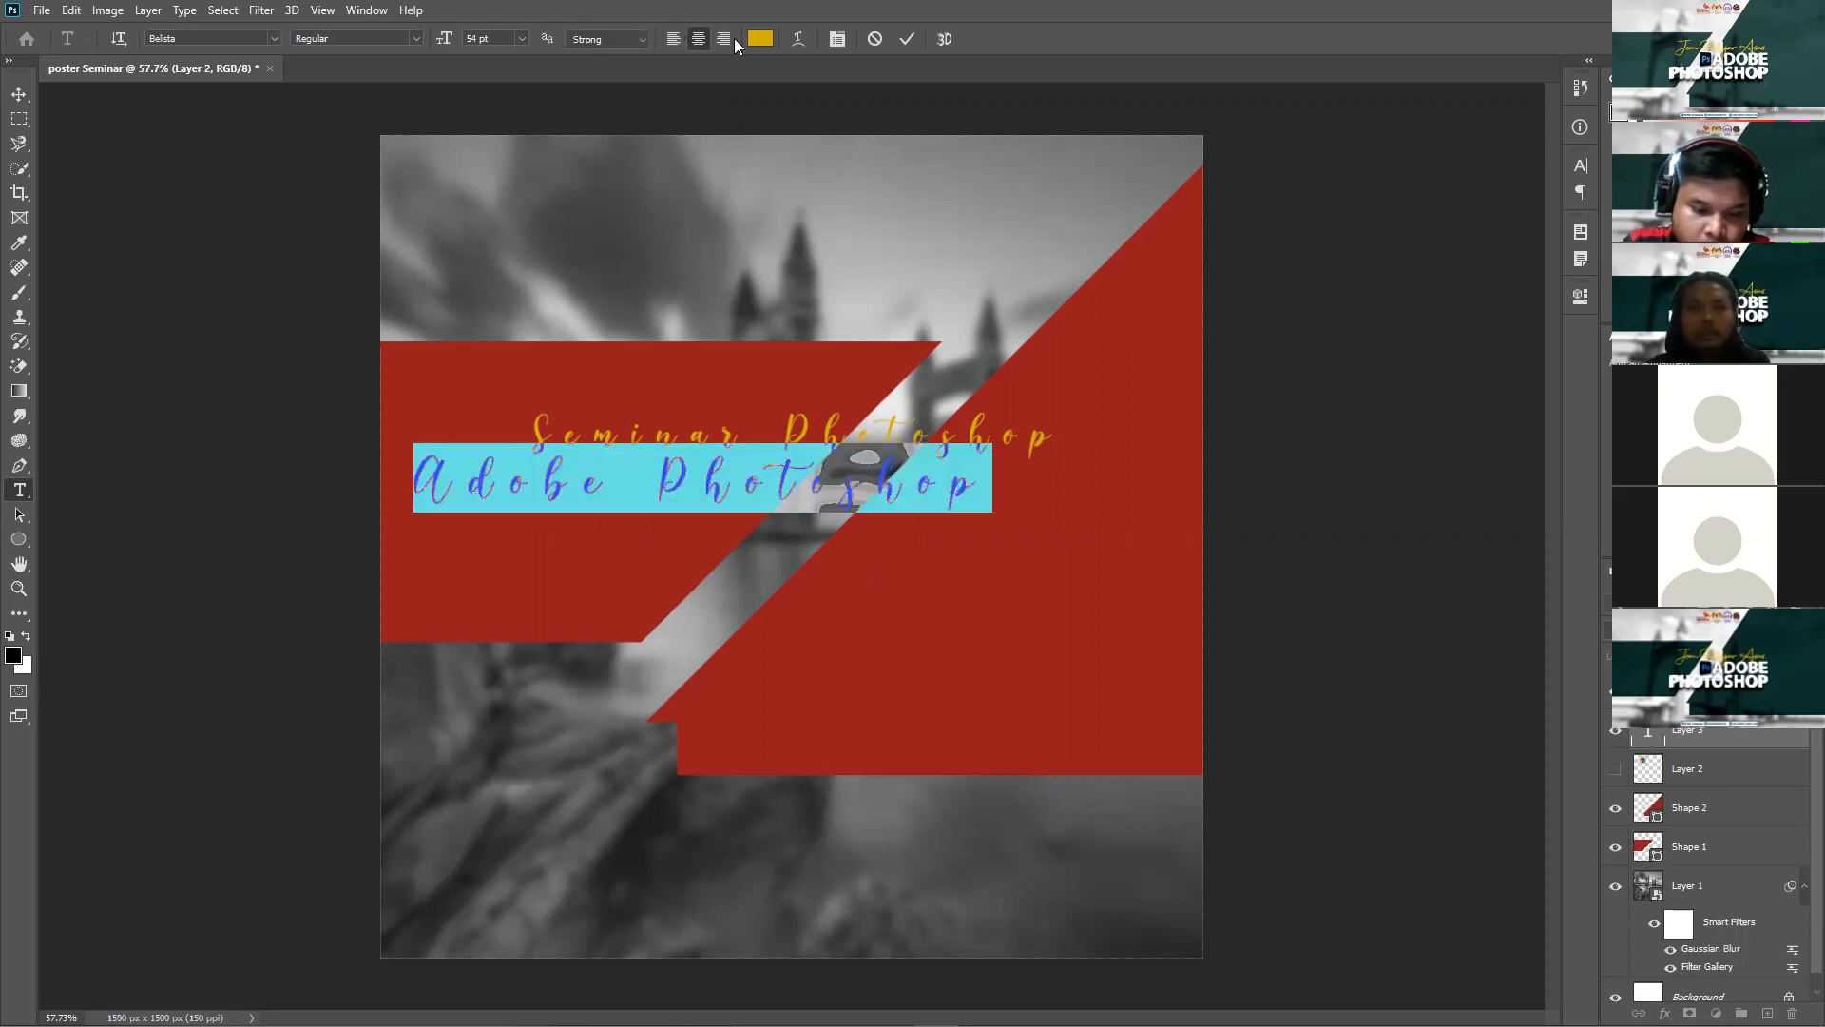
pyautogui.click(1428, 299)
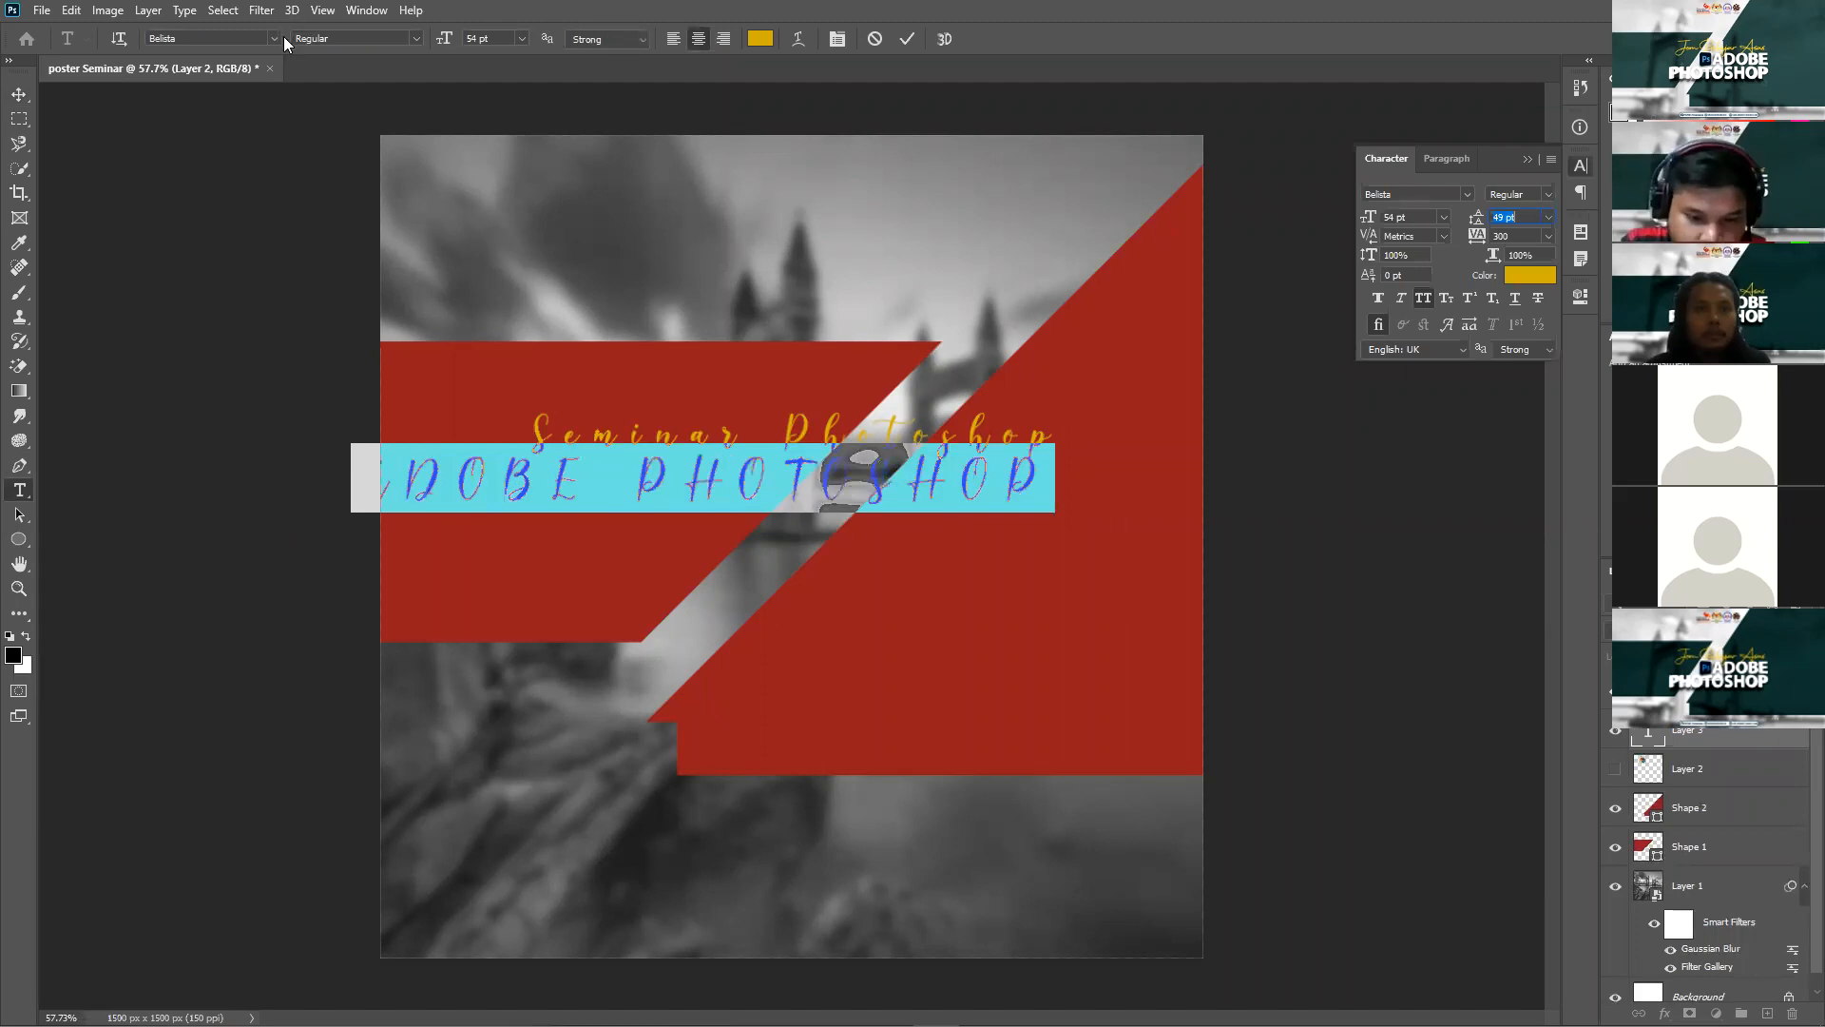
pyautogui.click(252, 121)
pyautogui.hotkey('ctrl', 'Return')
pyautogui.press('v')
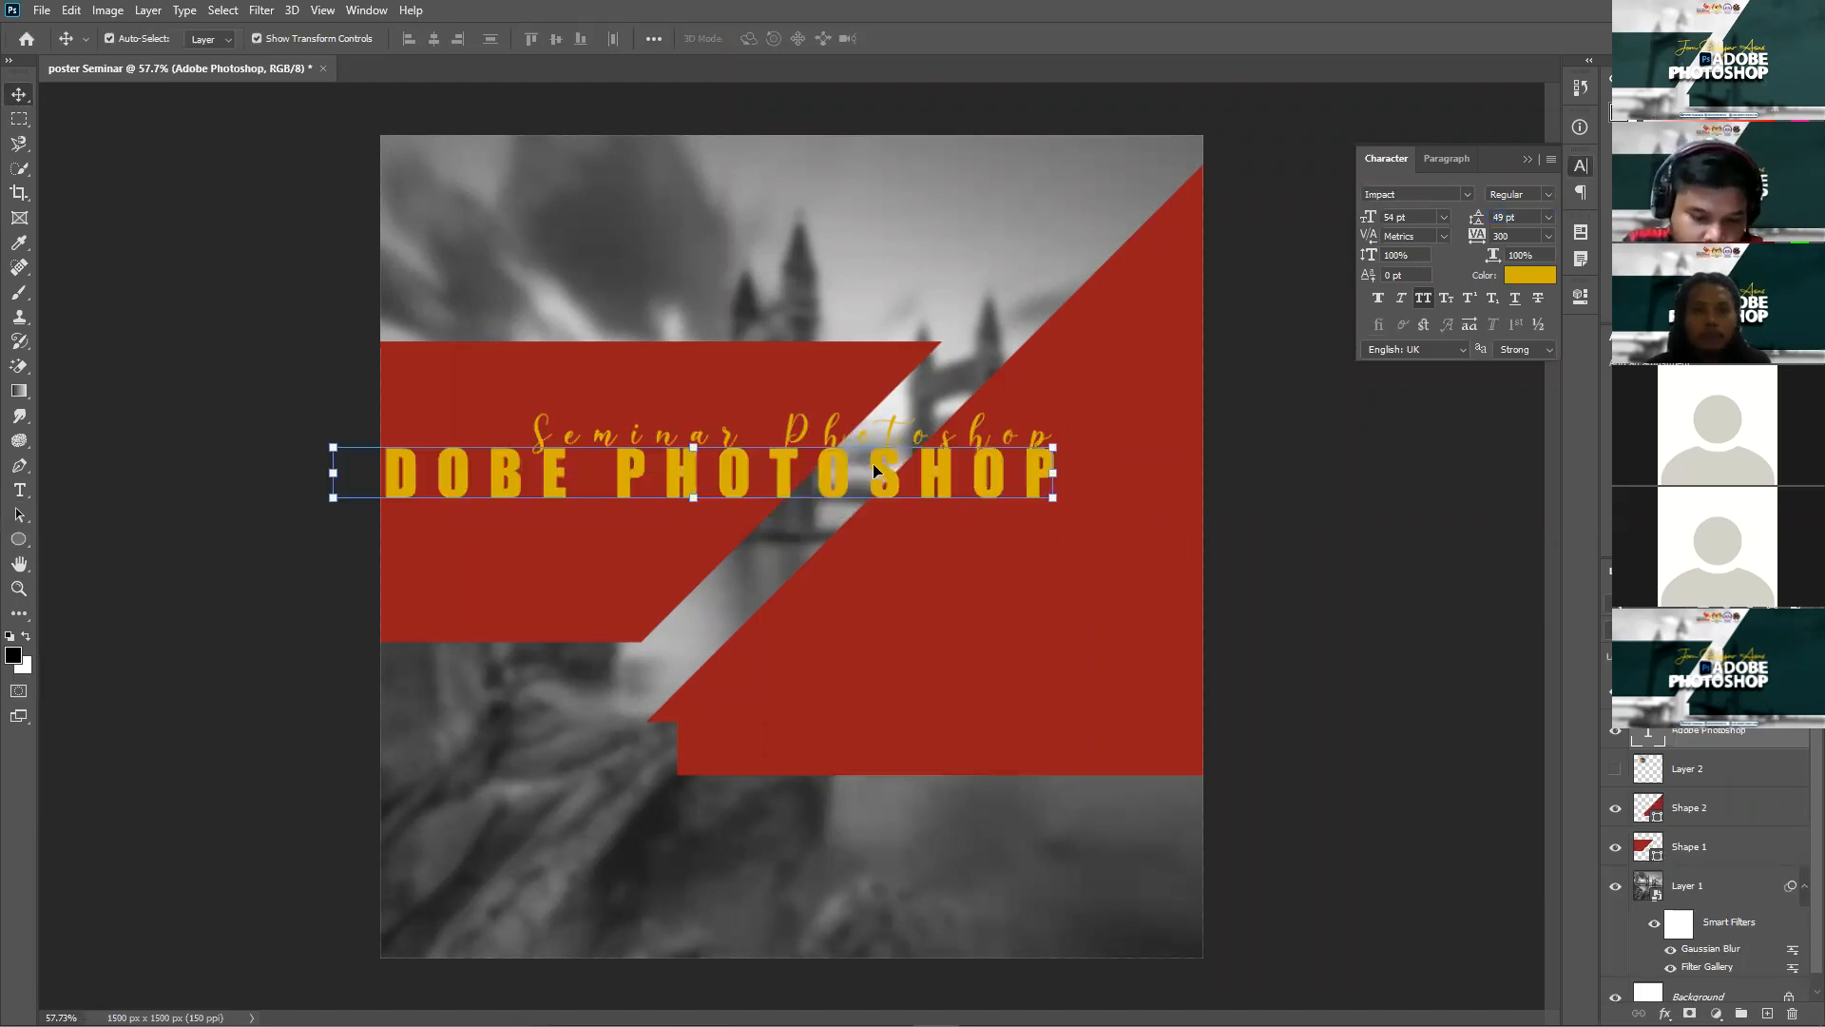
pyautogui.moveTo(941, 456); pyautogui.dragTo(1048, 487)
# Step: Delete 'Photoshop' from the script line and move 'Seminar' left above the headline
pyautogui.click(948, 448)
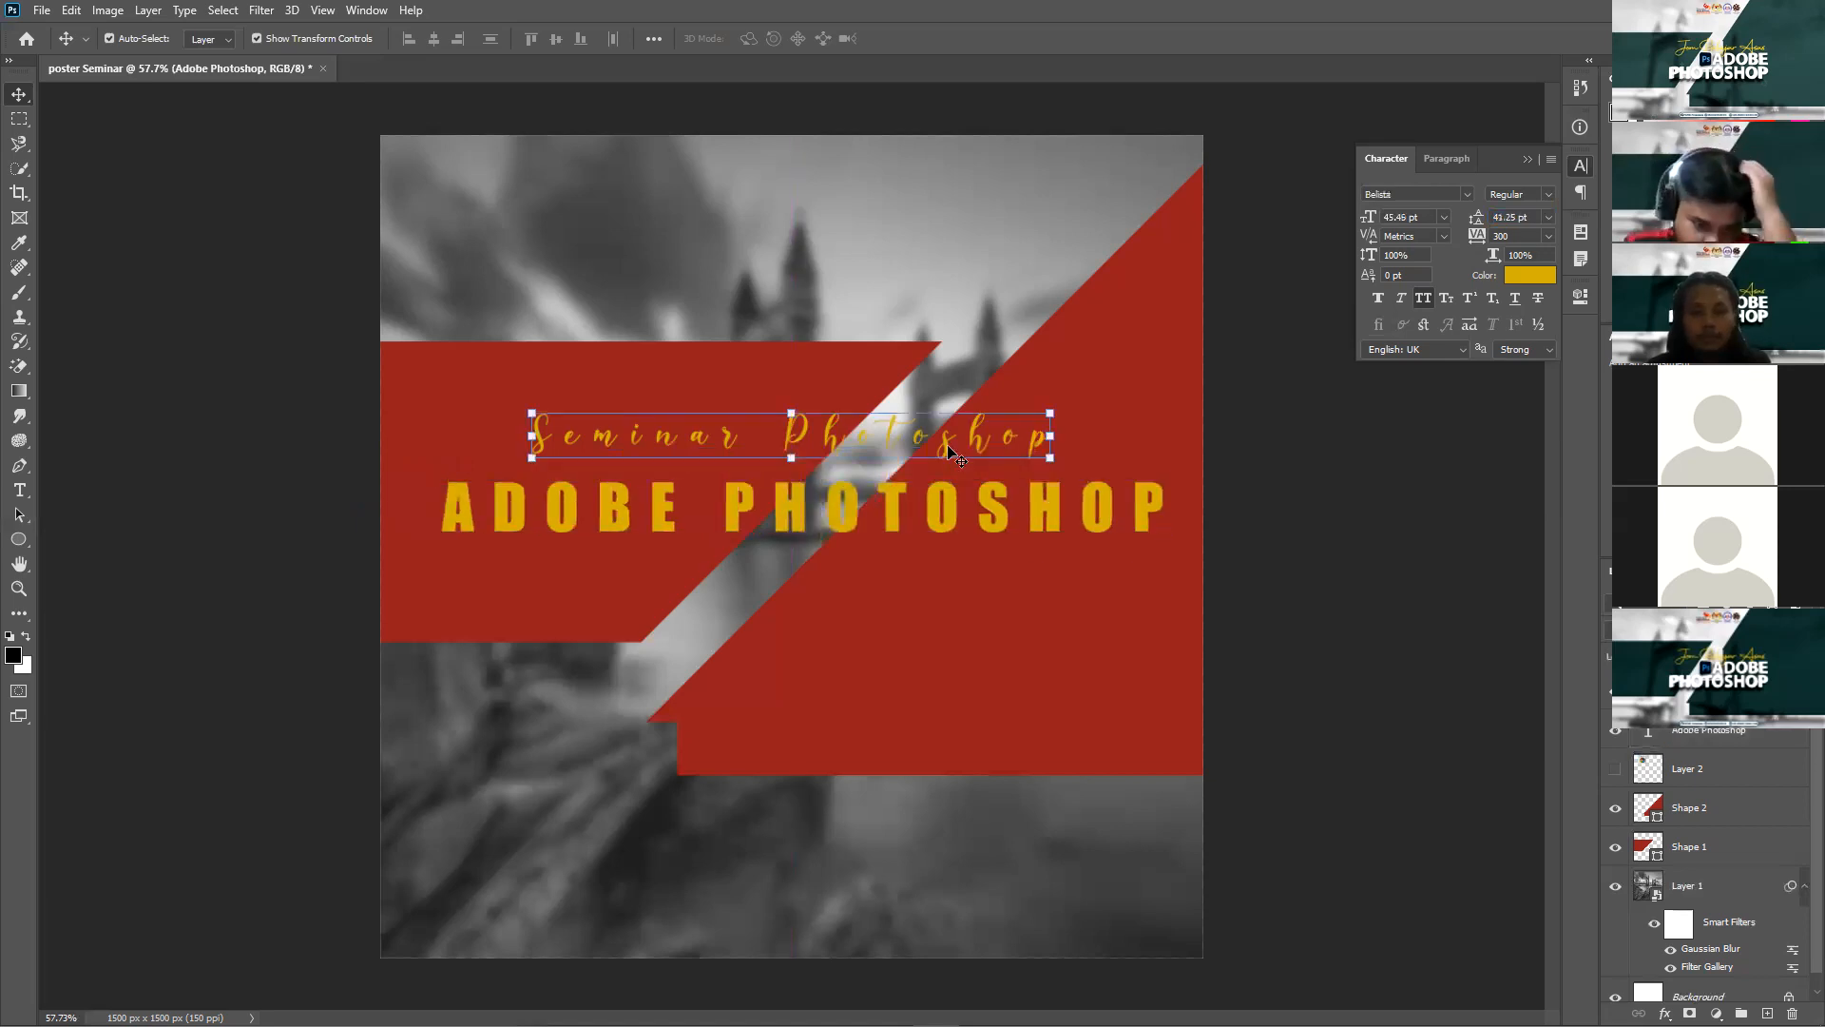
pyautogui.doubleClick(1042, 460)
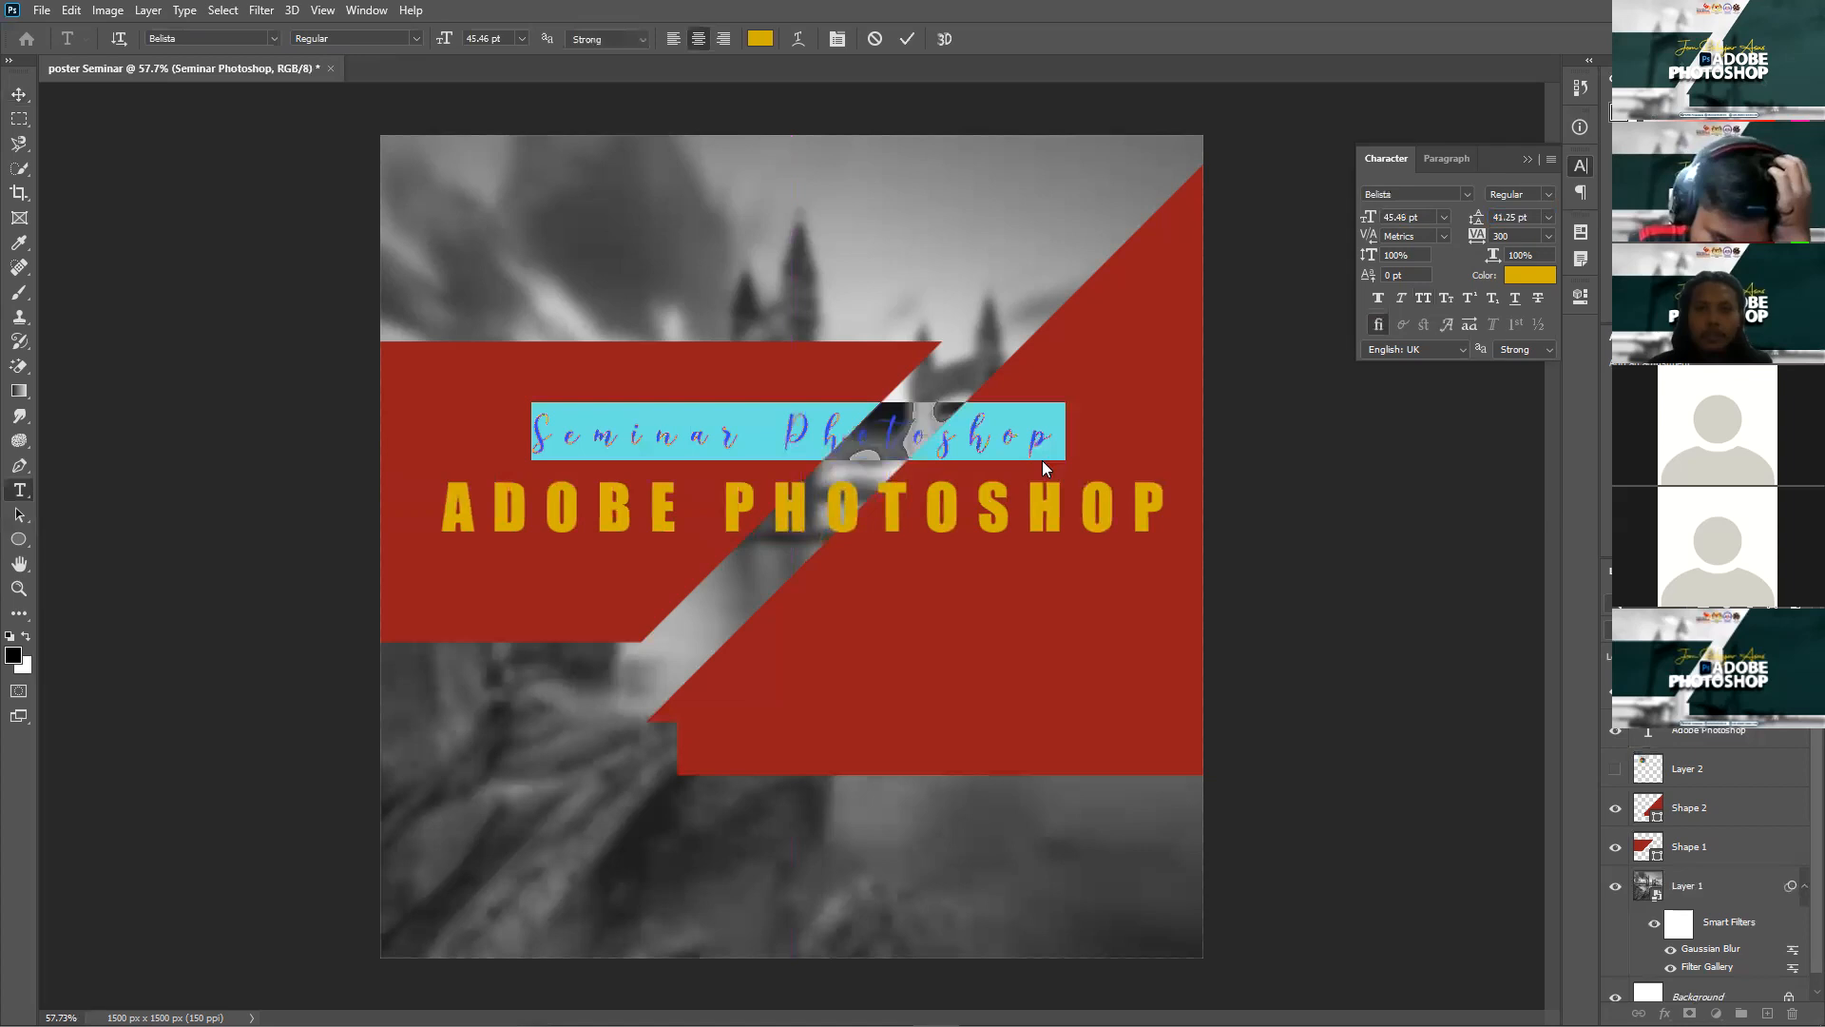
pyautogui.doubleClick(1042, 460)
pyautogui.press('BackSpace')
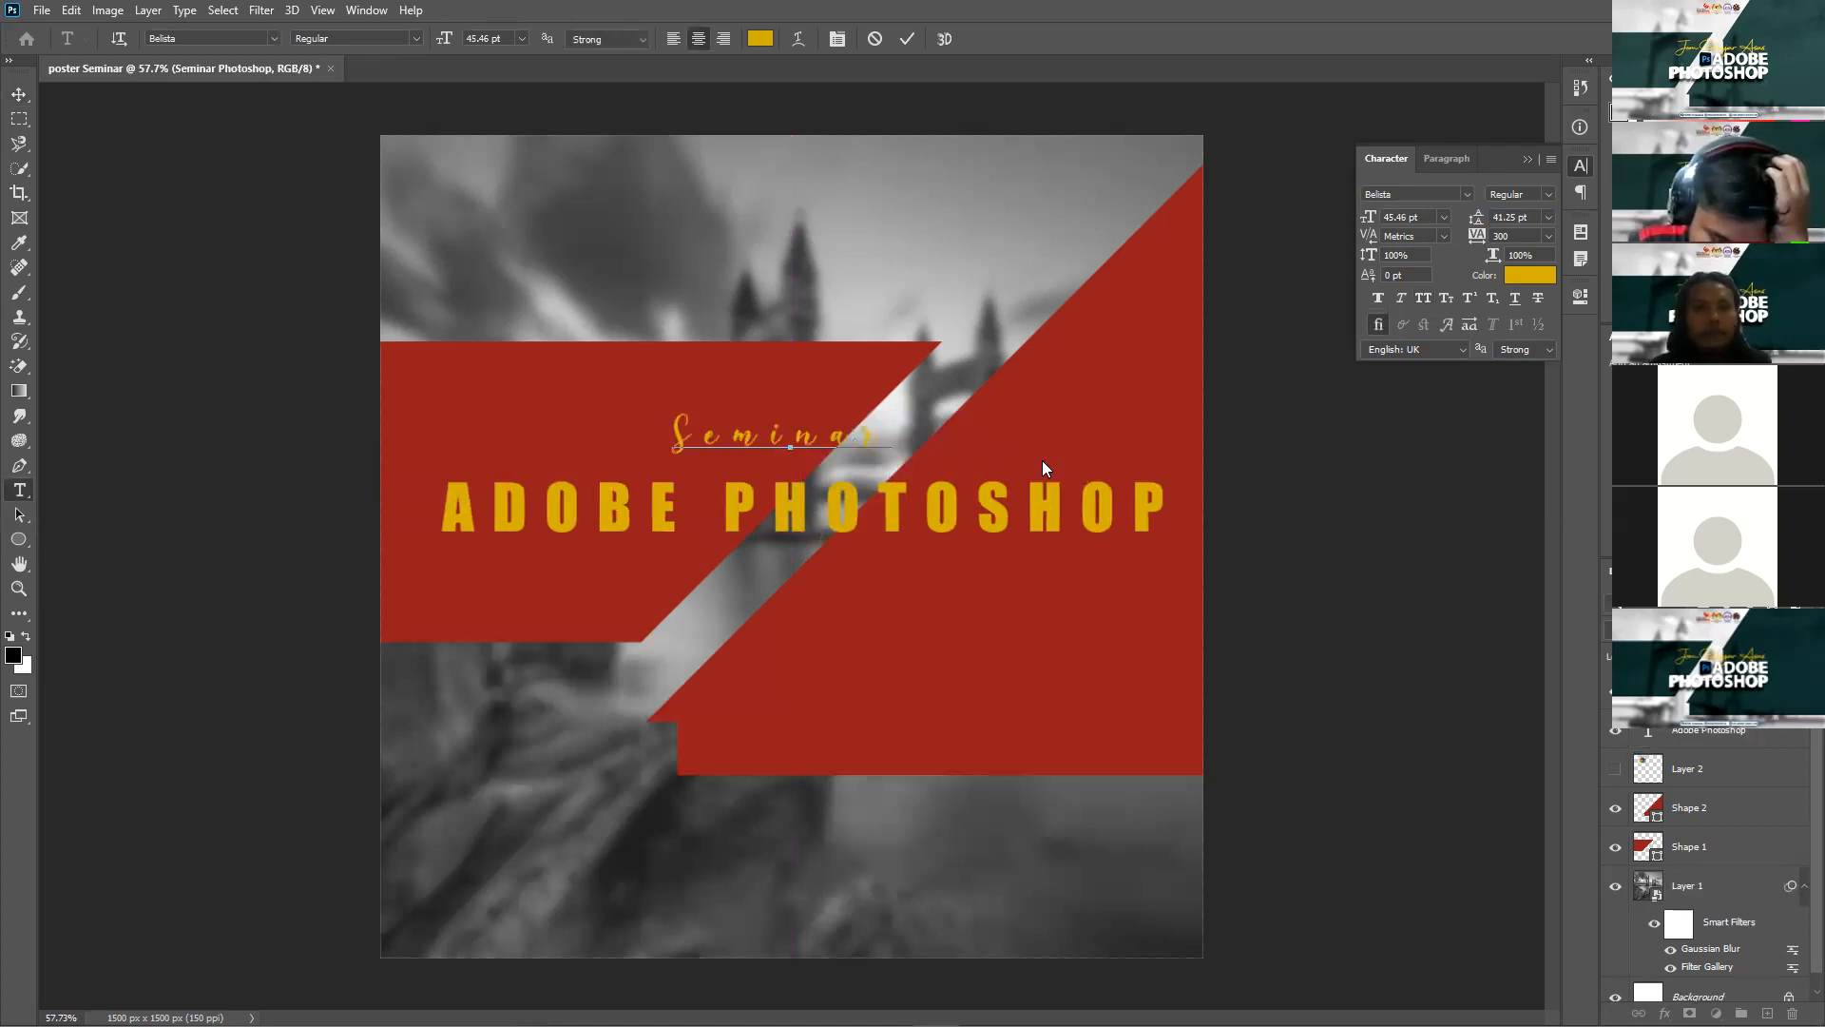
pyautogui.click(19, 94)
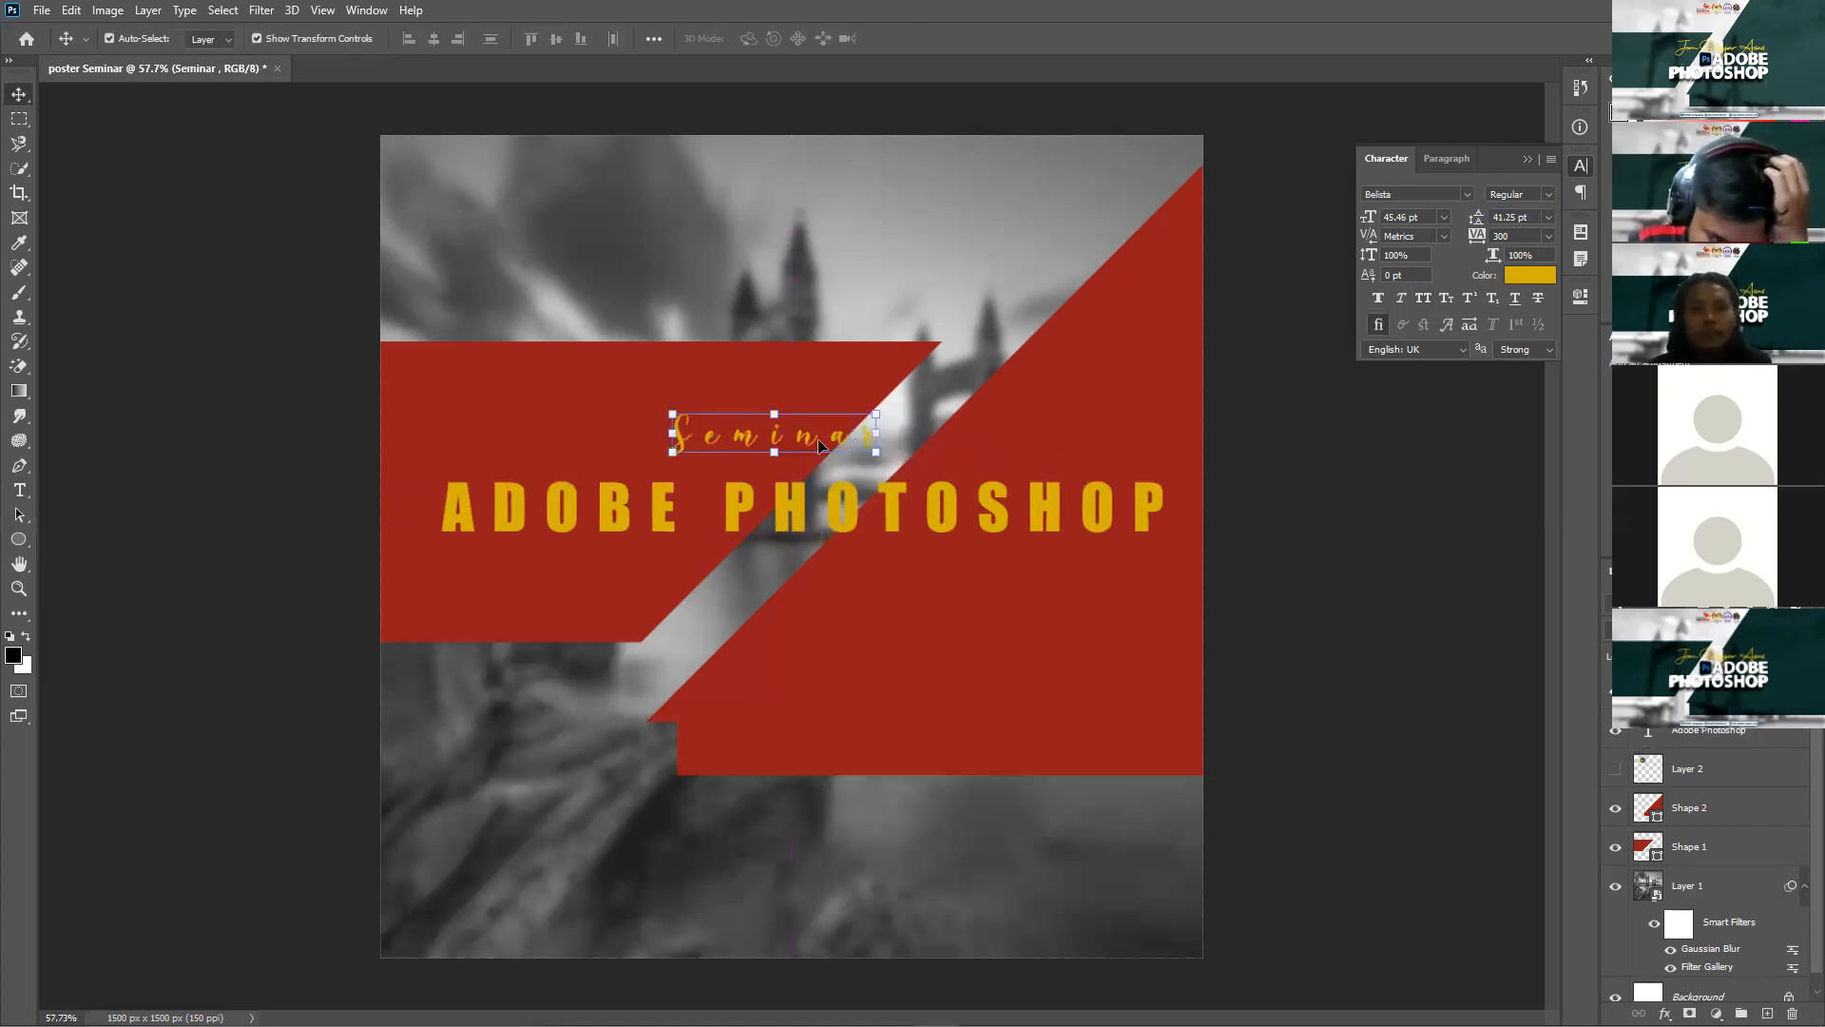
pyautogui.moveTo(704, 444); pyautogui.dragTo(516, 449)
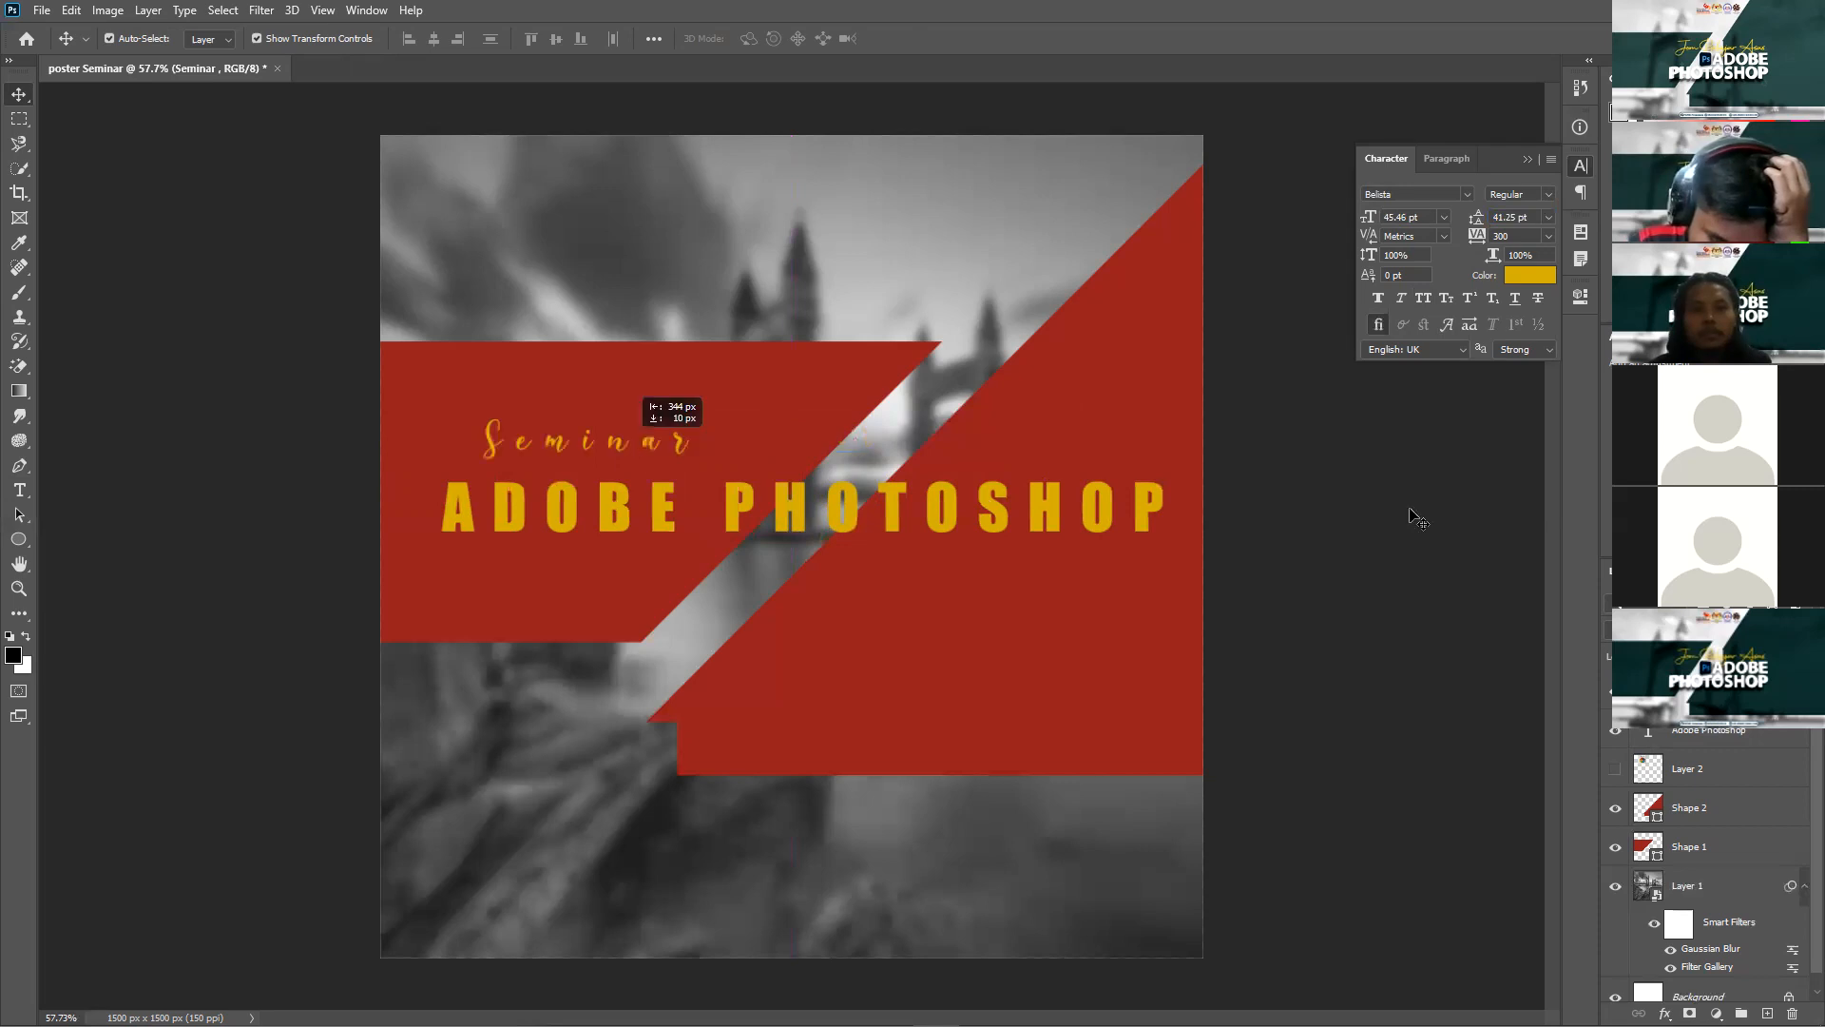
pyautogui.click(1080, 614)
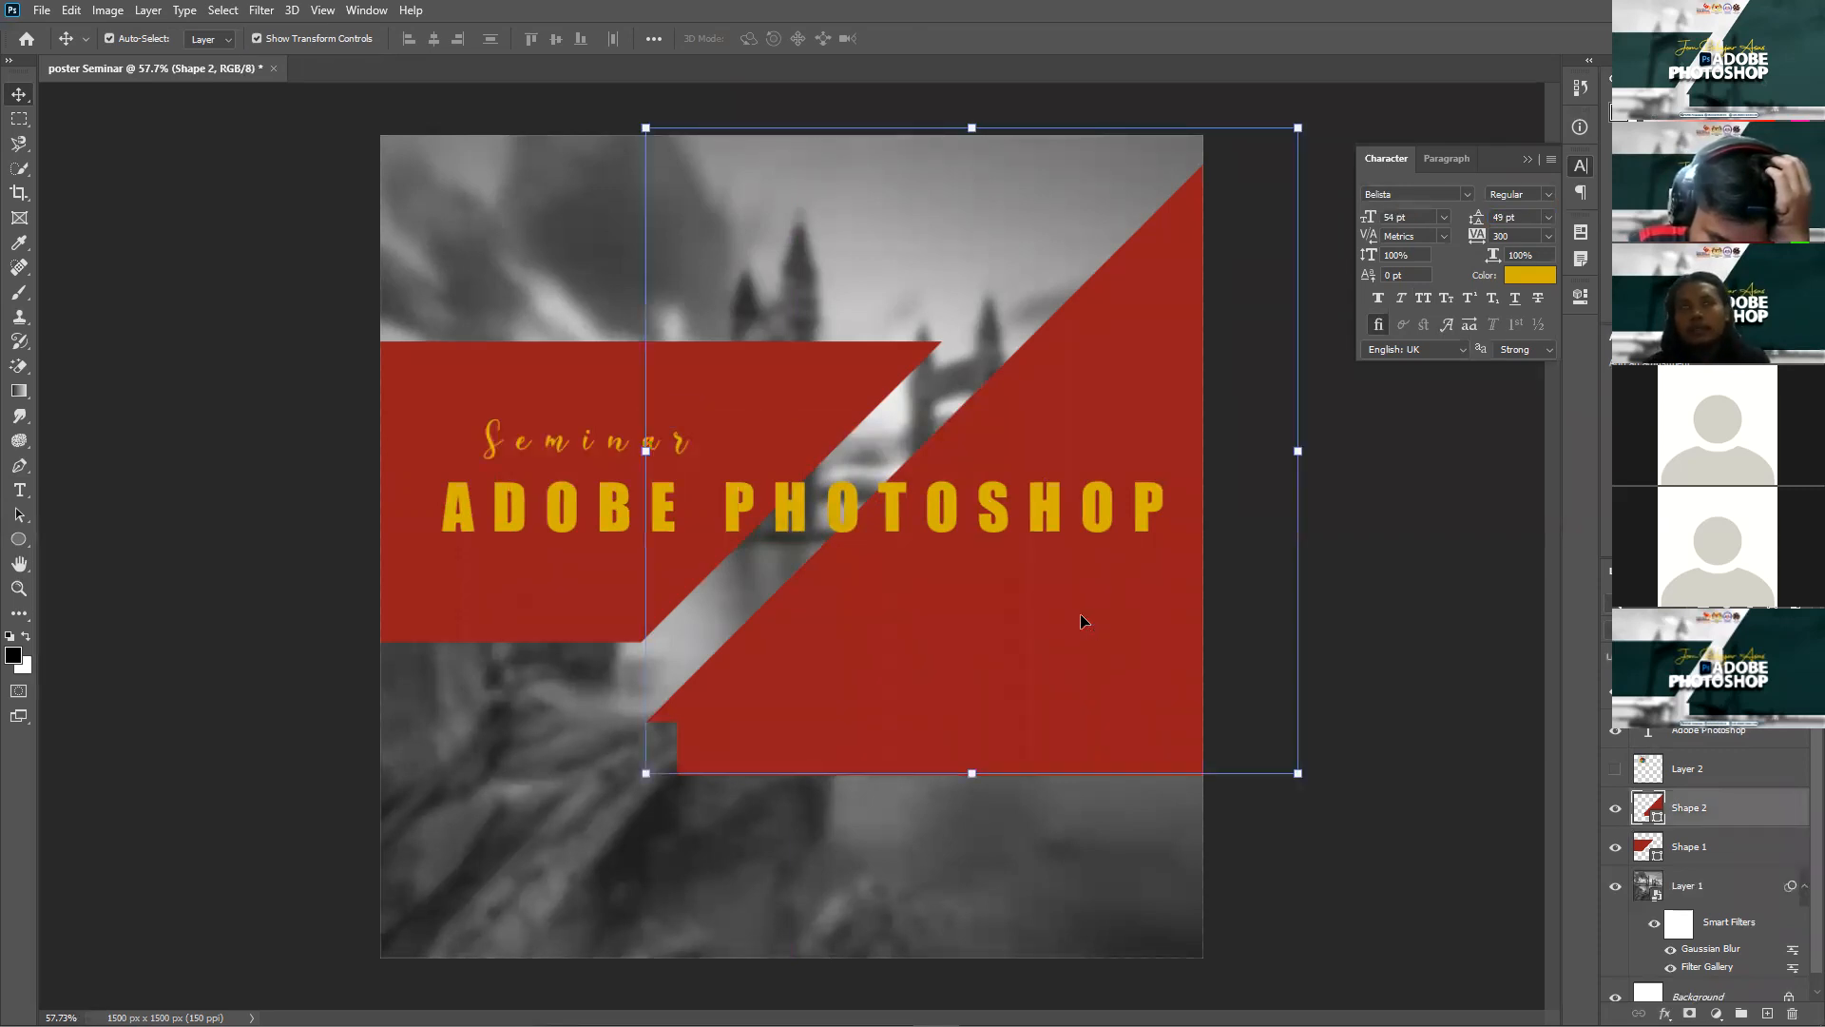
# Step: Reselect the Shape 2 layer holding the angled red banner on the right
pyautogui.click(1417, 624)
pyautogui.click(1131, 621)
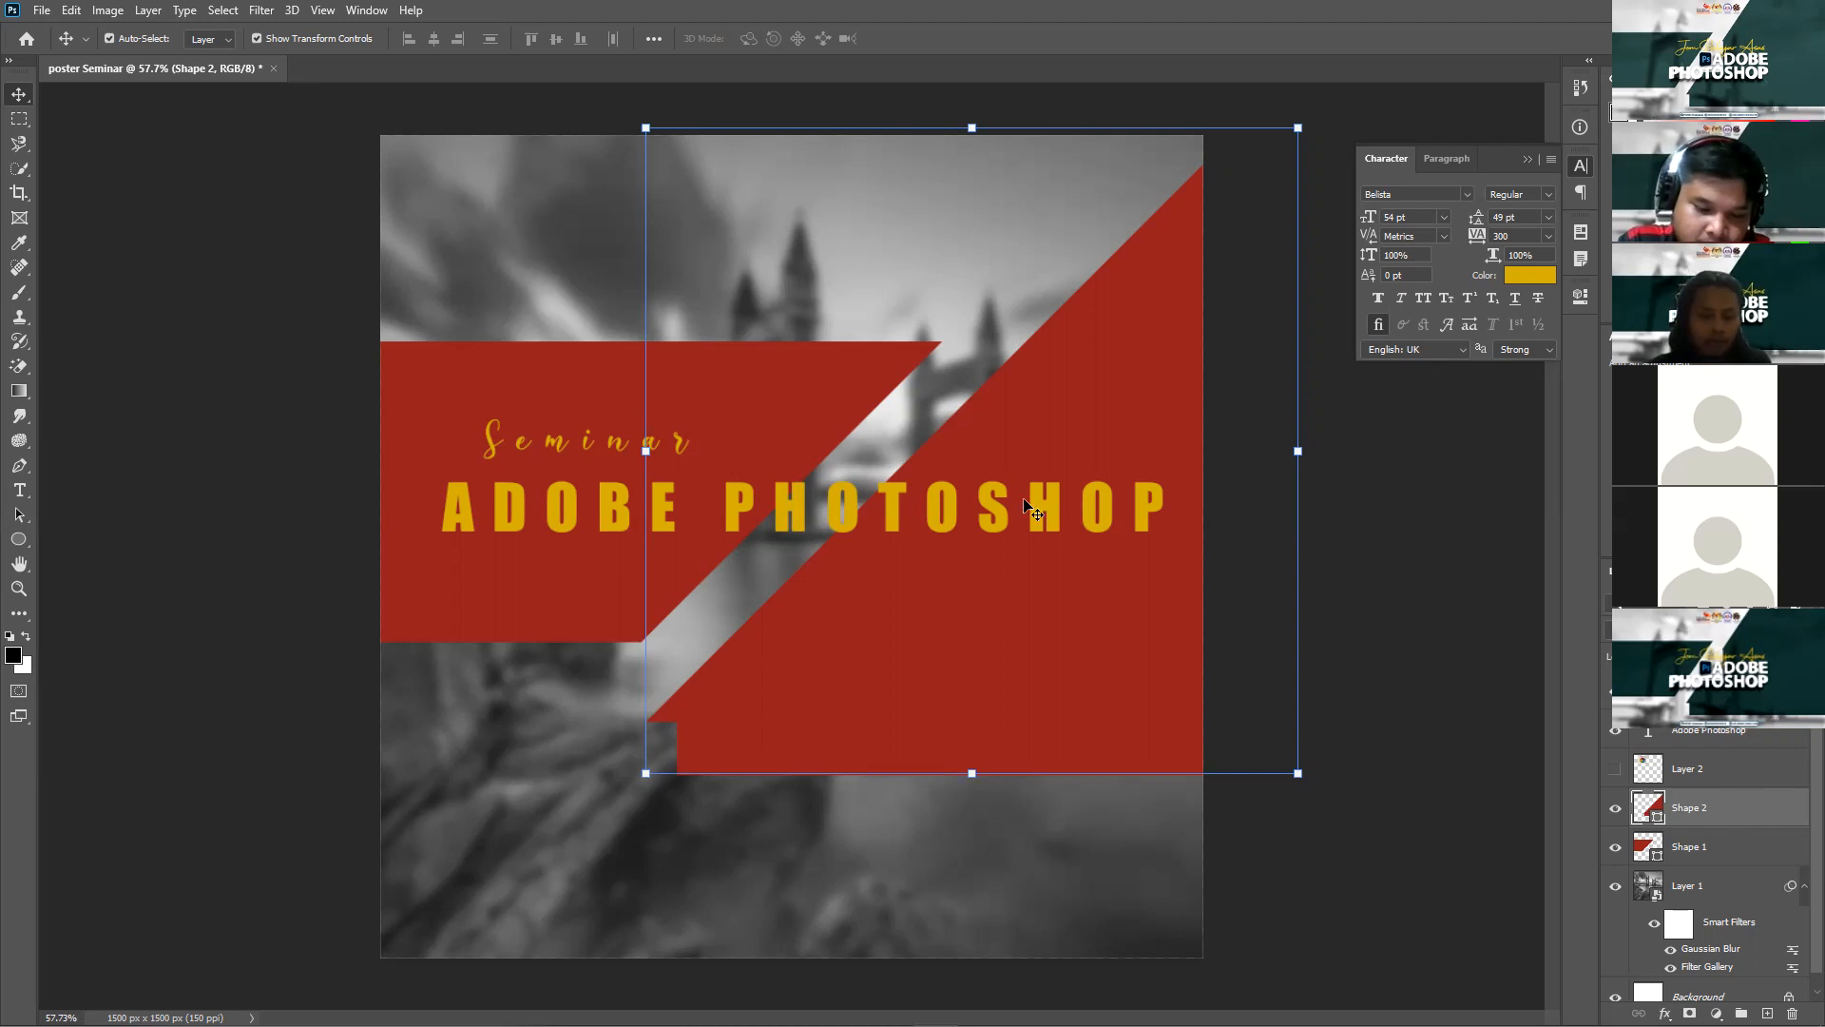
# Step: Paste the grunge texture as Layer 3, enlarged to 173% and rotated -34° over the right banner
pyautogui.hotkey('ctrl', 'v')
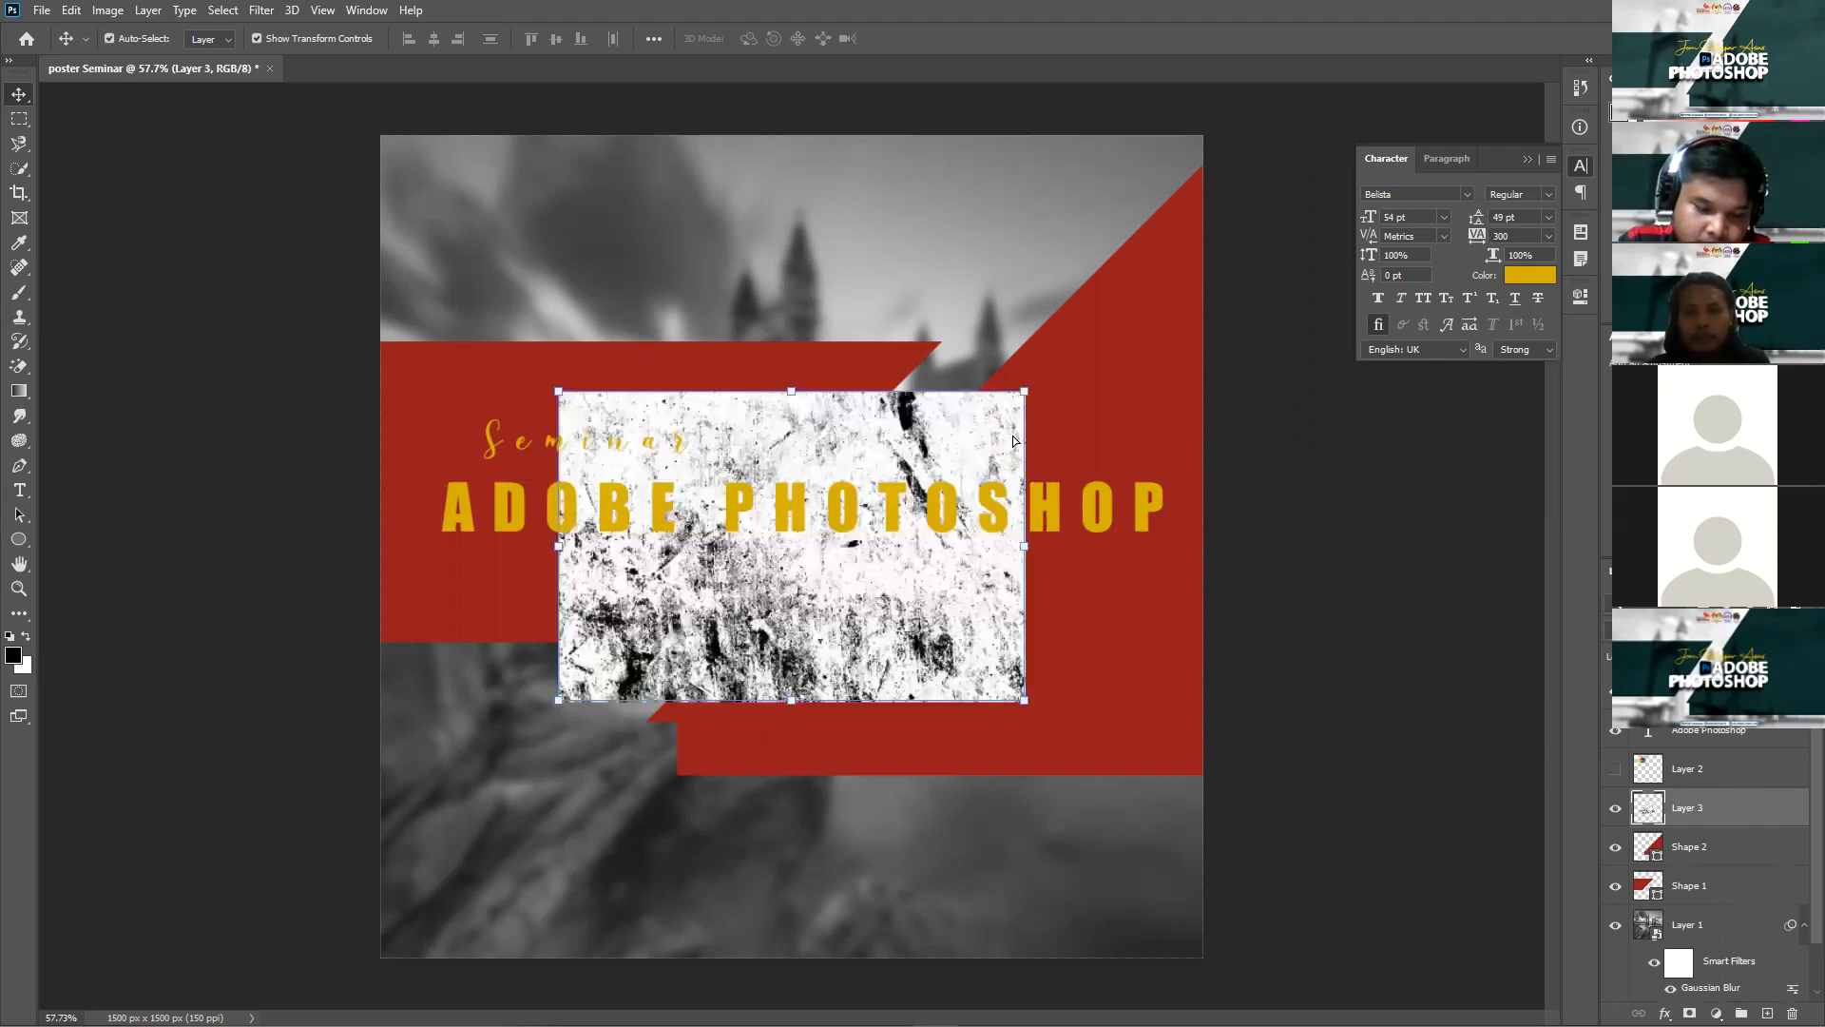
pyautogui.moveTo(959, 421); pyautogui.dragTo(1138, 396)
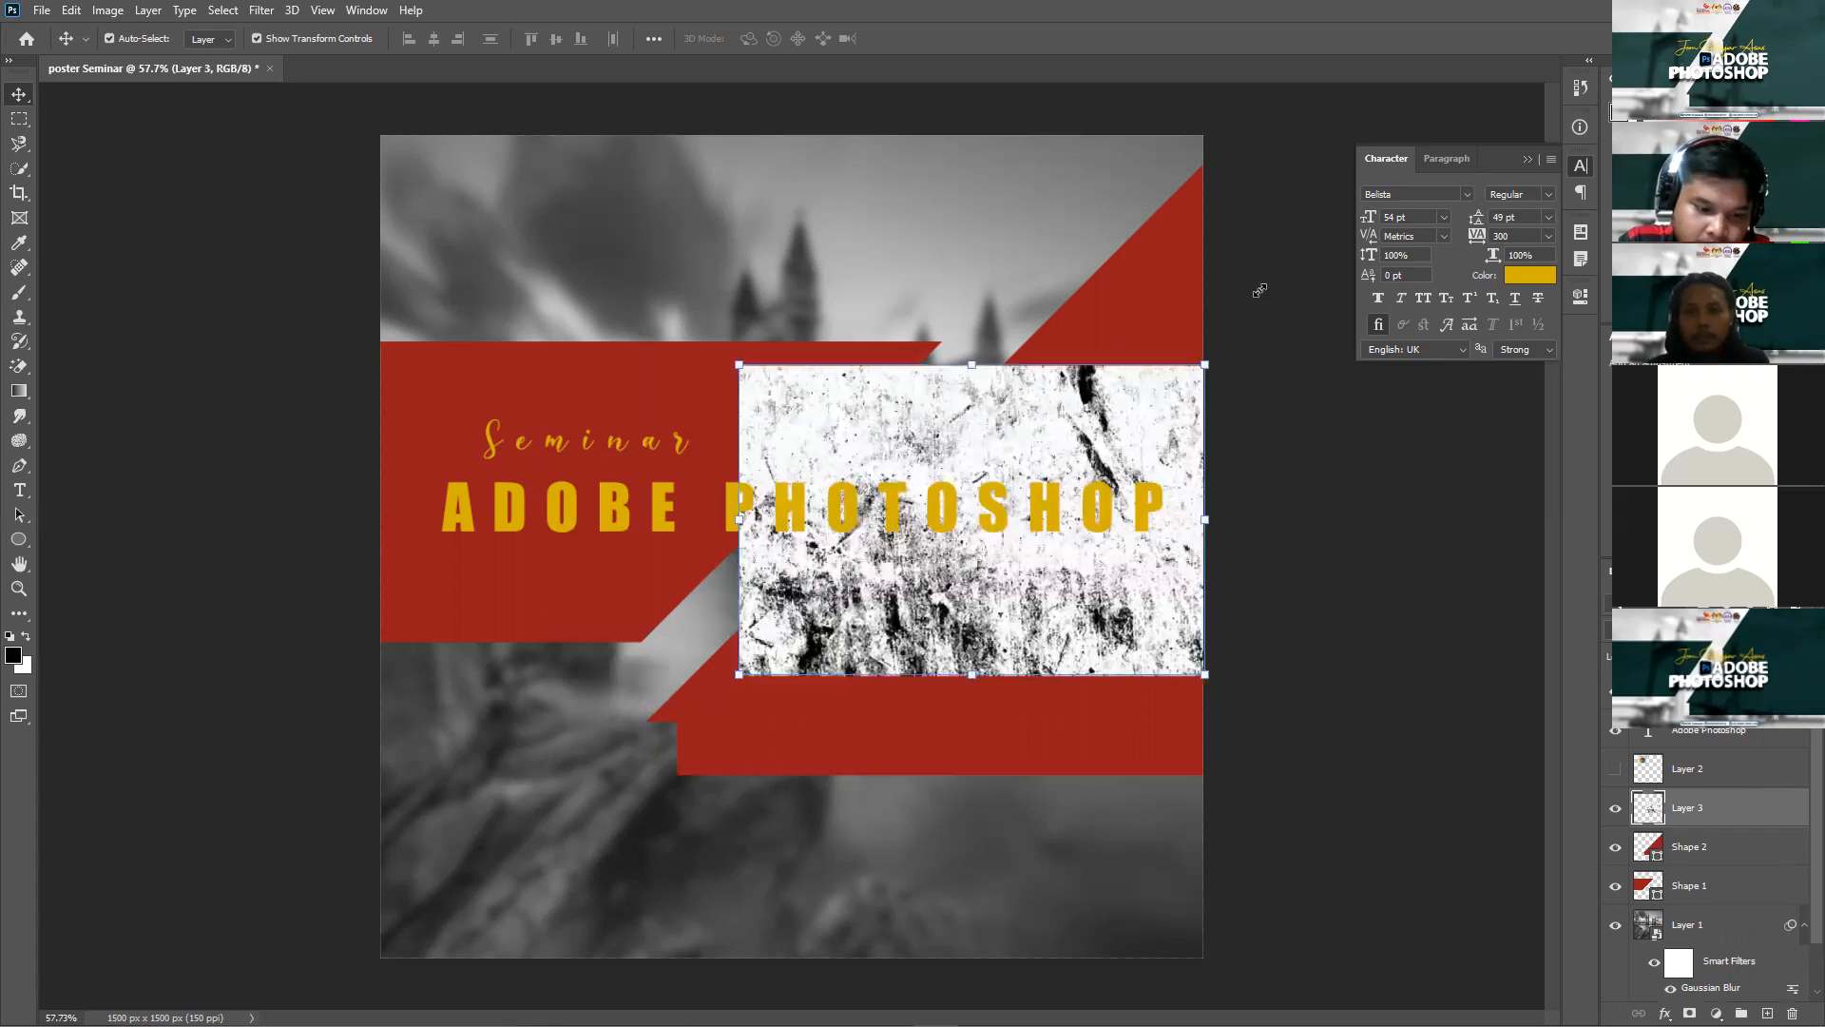
pyautogui.moveTo(1277, 244); pyautogui.dragTo(1351, 121)
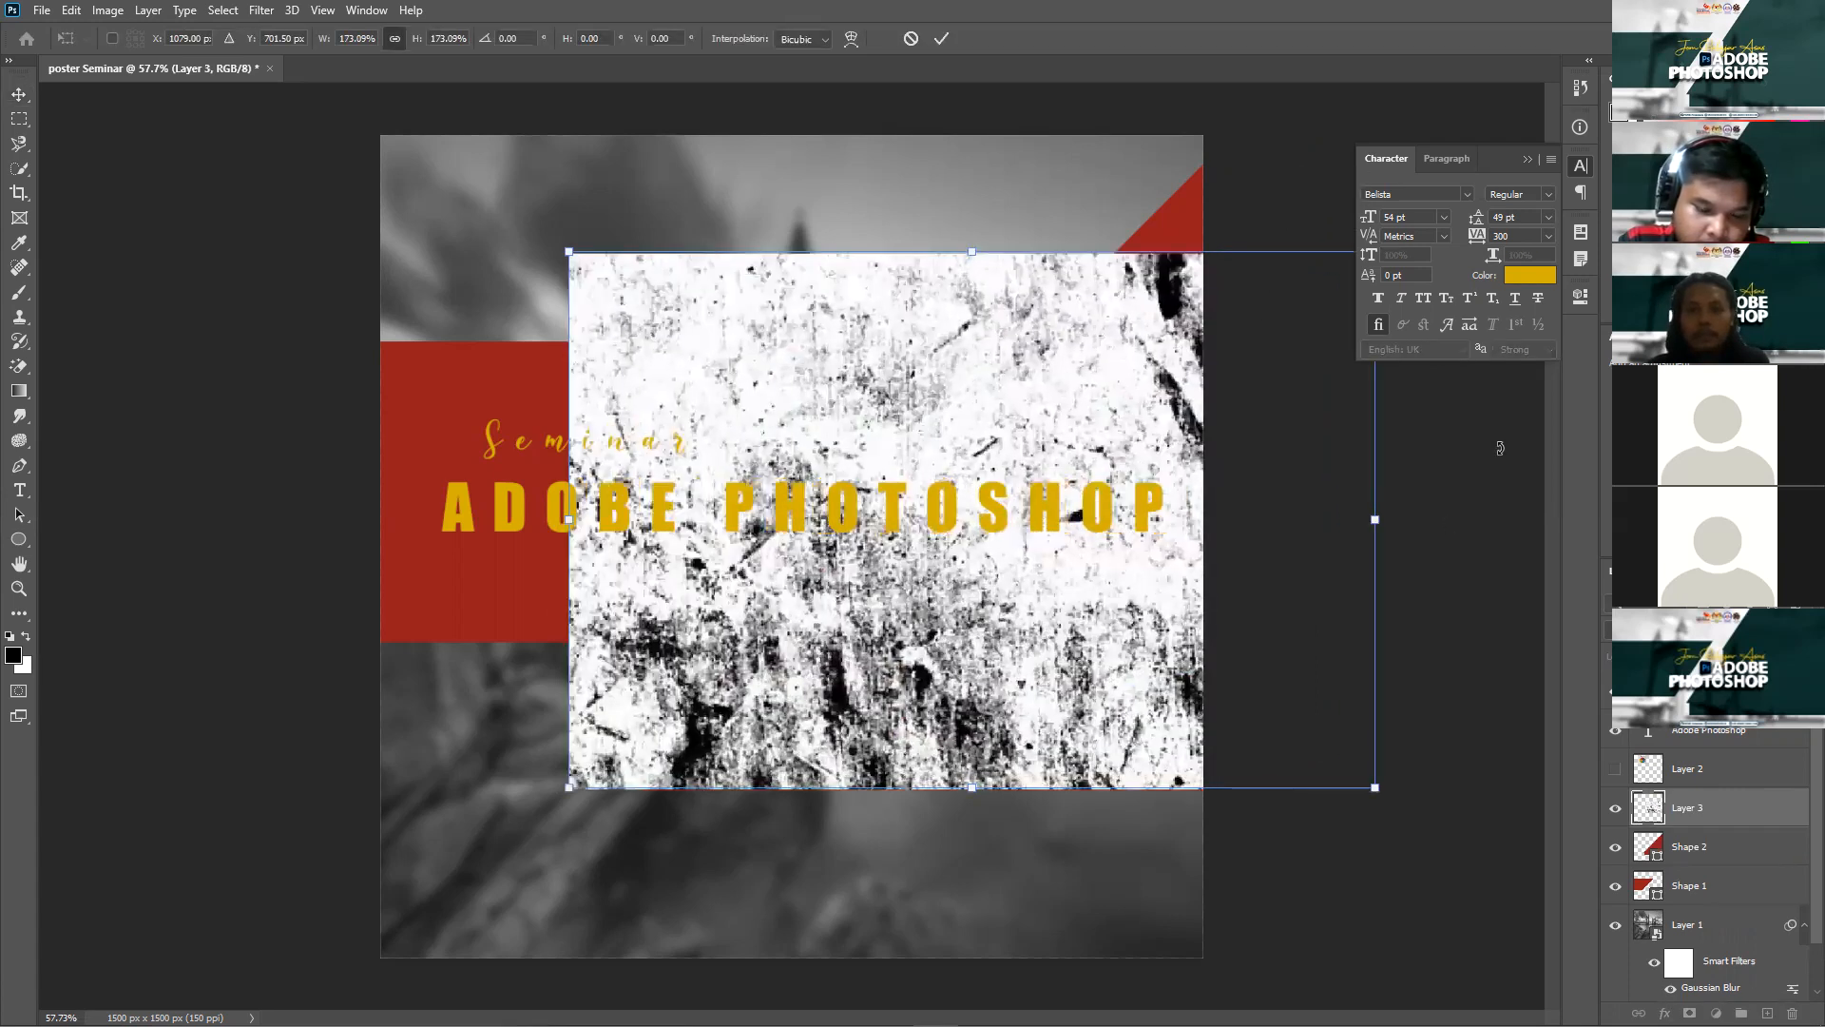
pyautogui.moveTo(1416, 340); pyautogui.dragTo(1191, 445)
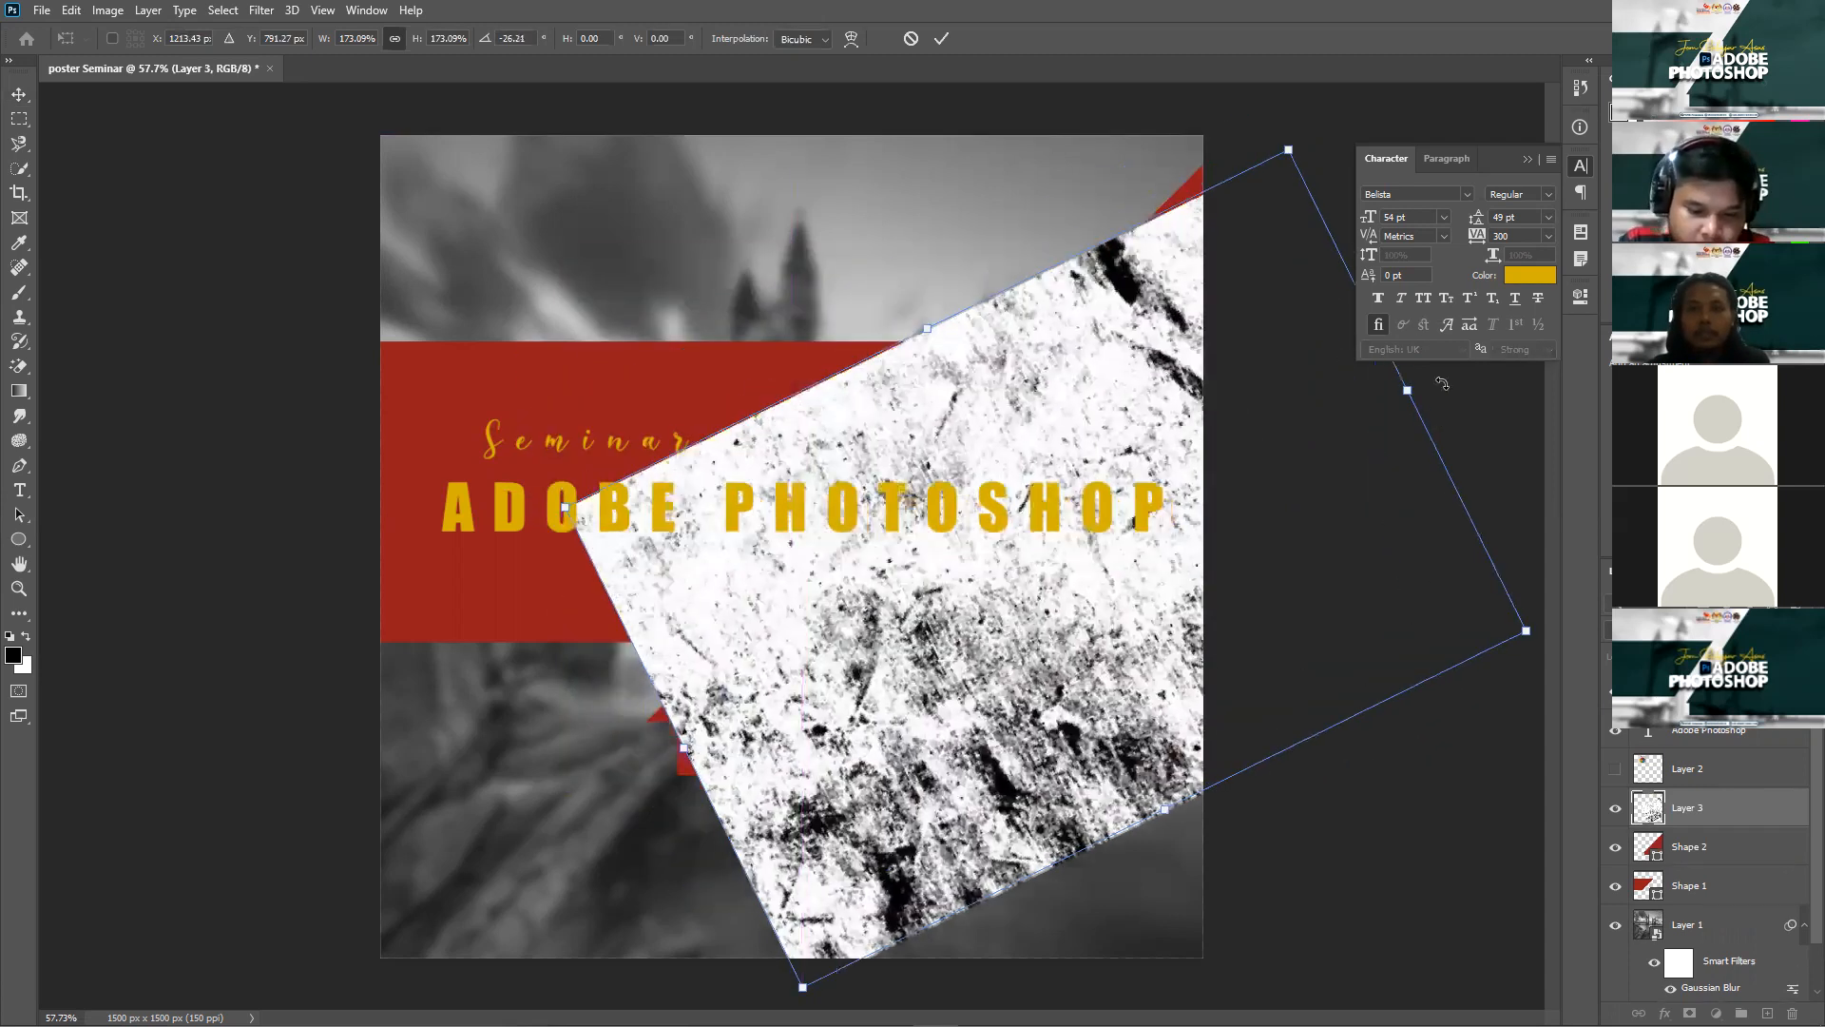
pyautogui.moveTo(1420, 348); pyautogui.dragTo(1428, 334)
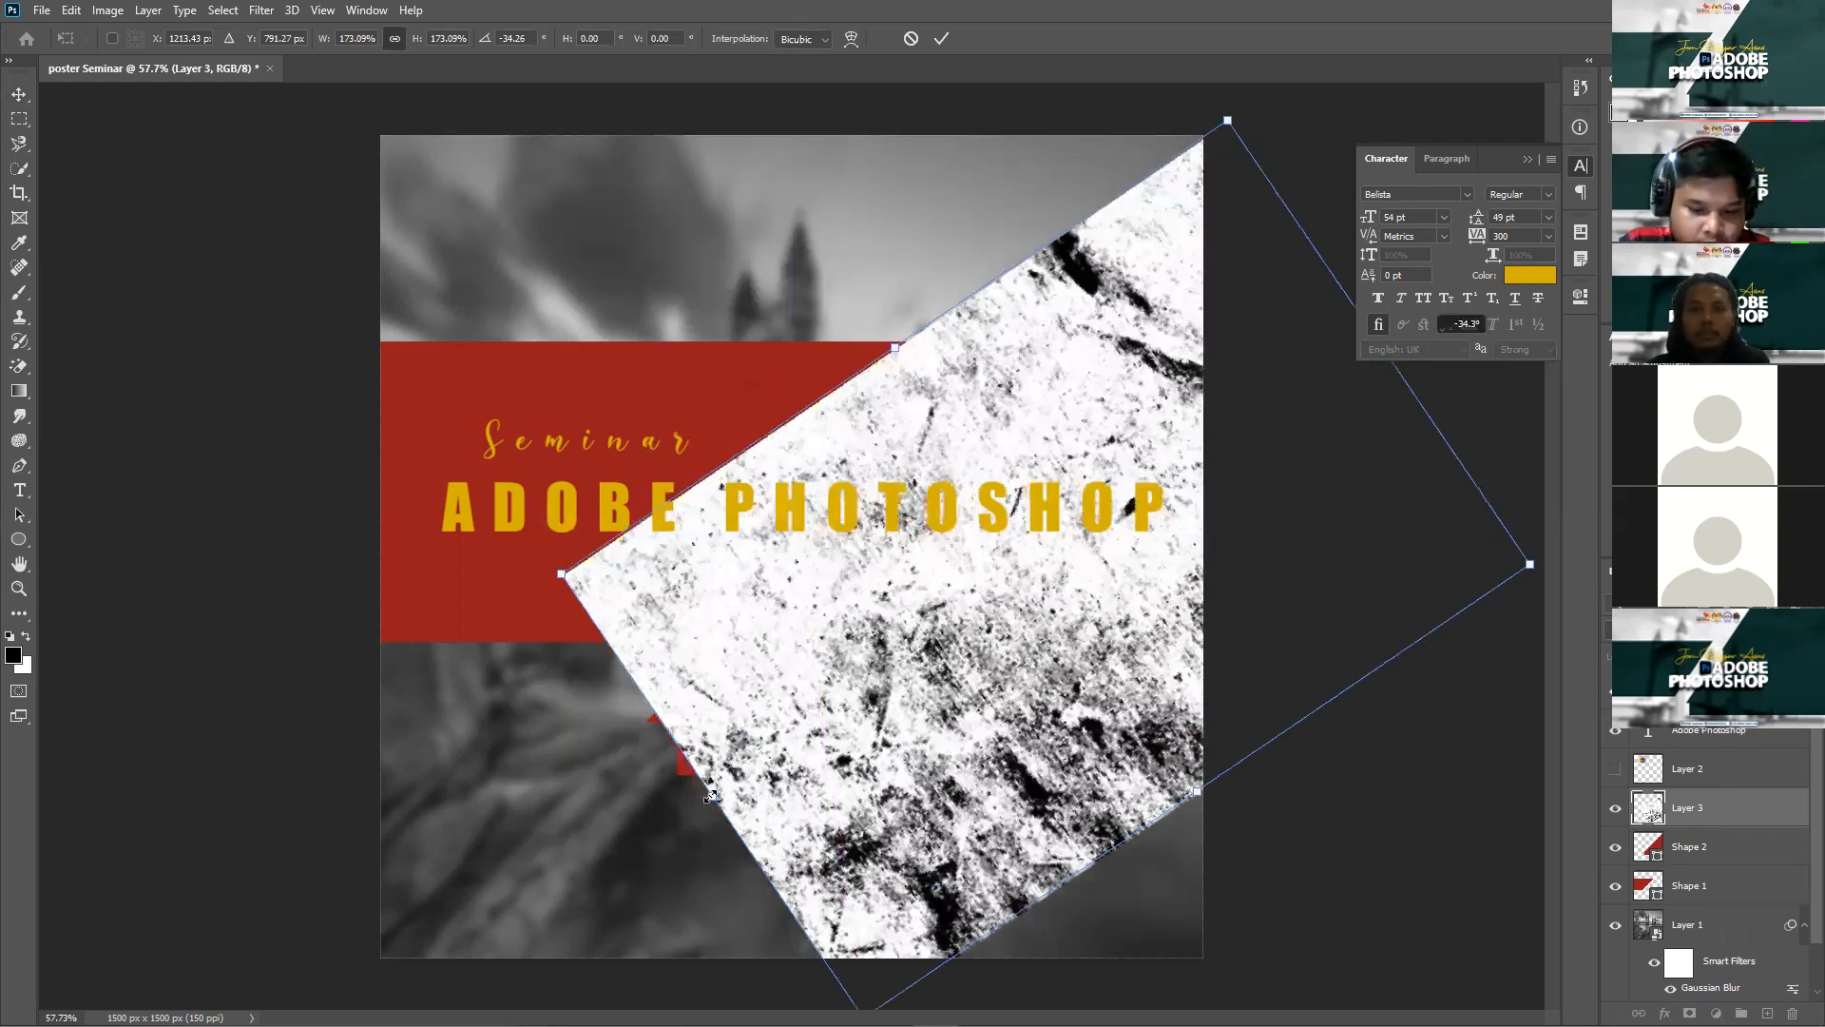
pyautogui.moveTo(691, 817); pyautogui.dragTo(666, 835)
pyautogui.press('Return')
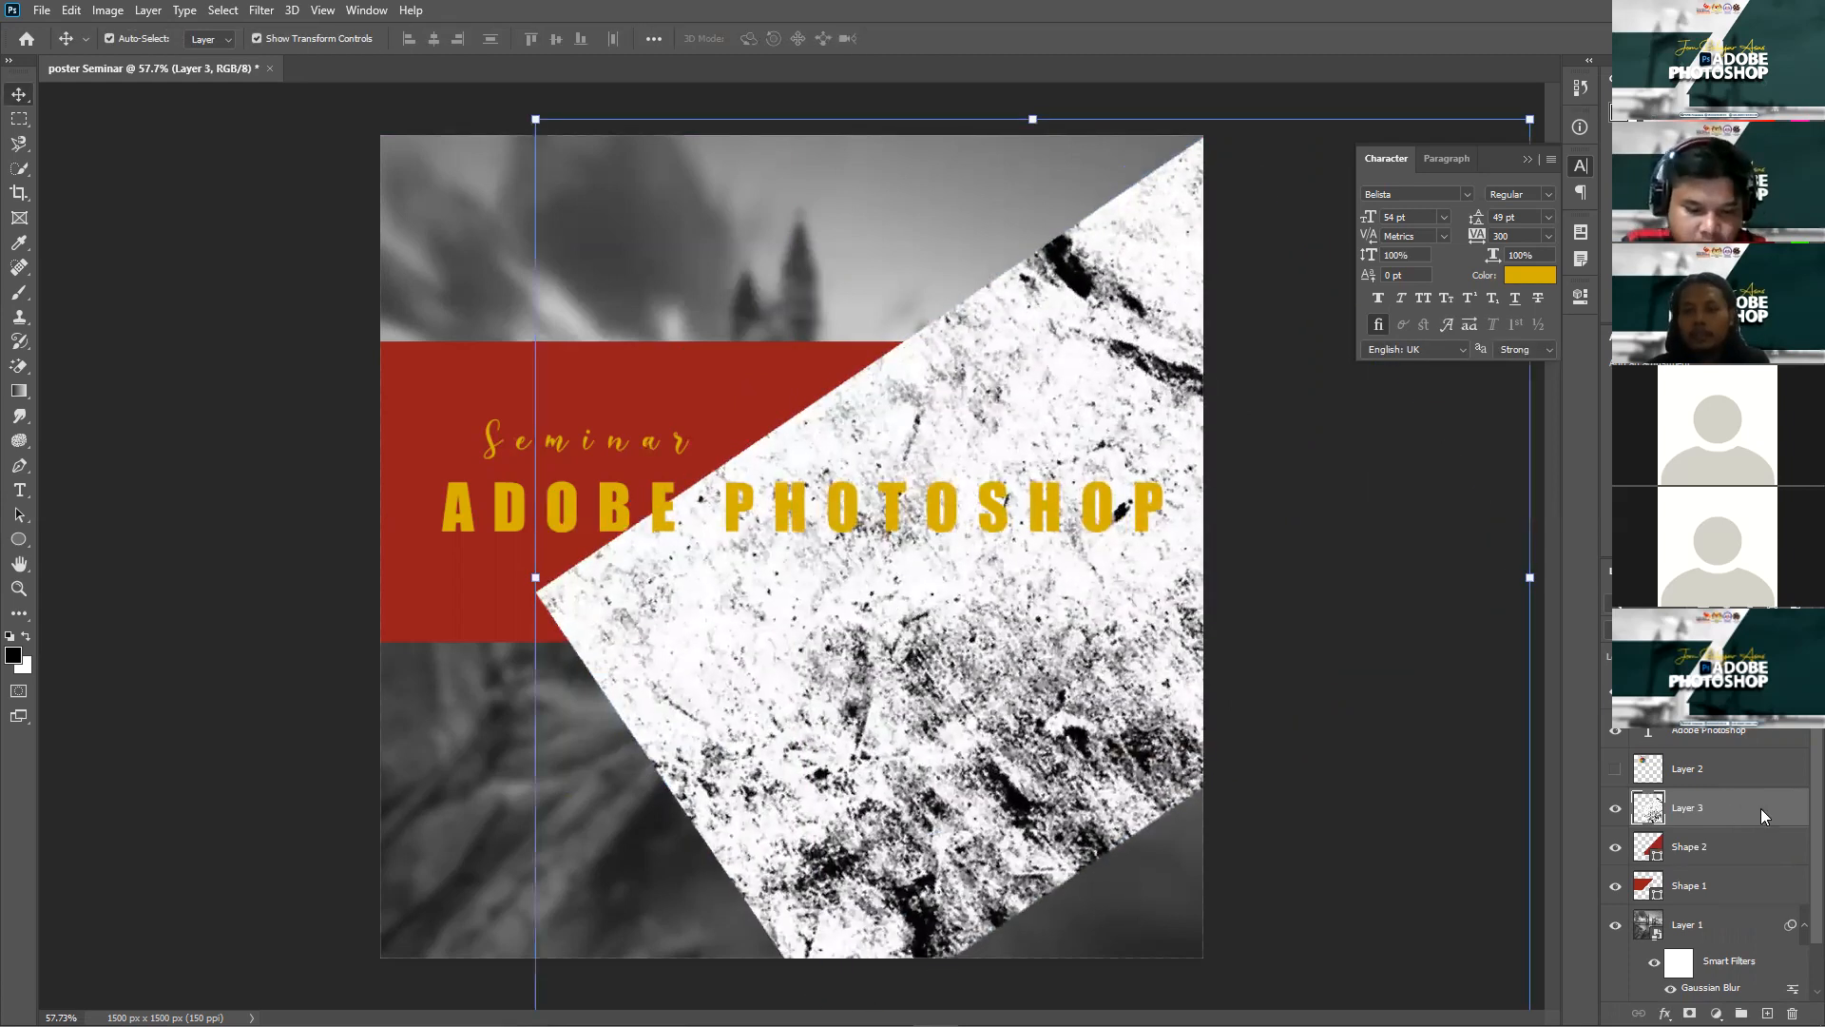
# Step: Clip Layer 3 to the right red banner, set it to Multiply, and duplicate it
pyautogui.rightClick(1652, 814)
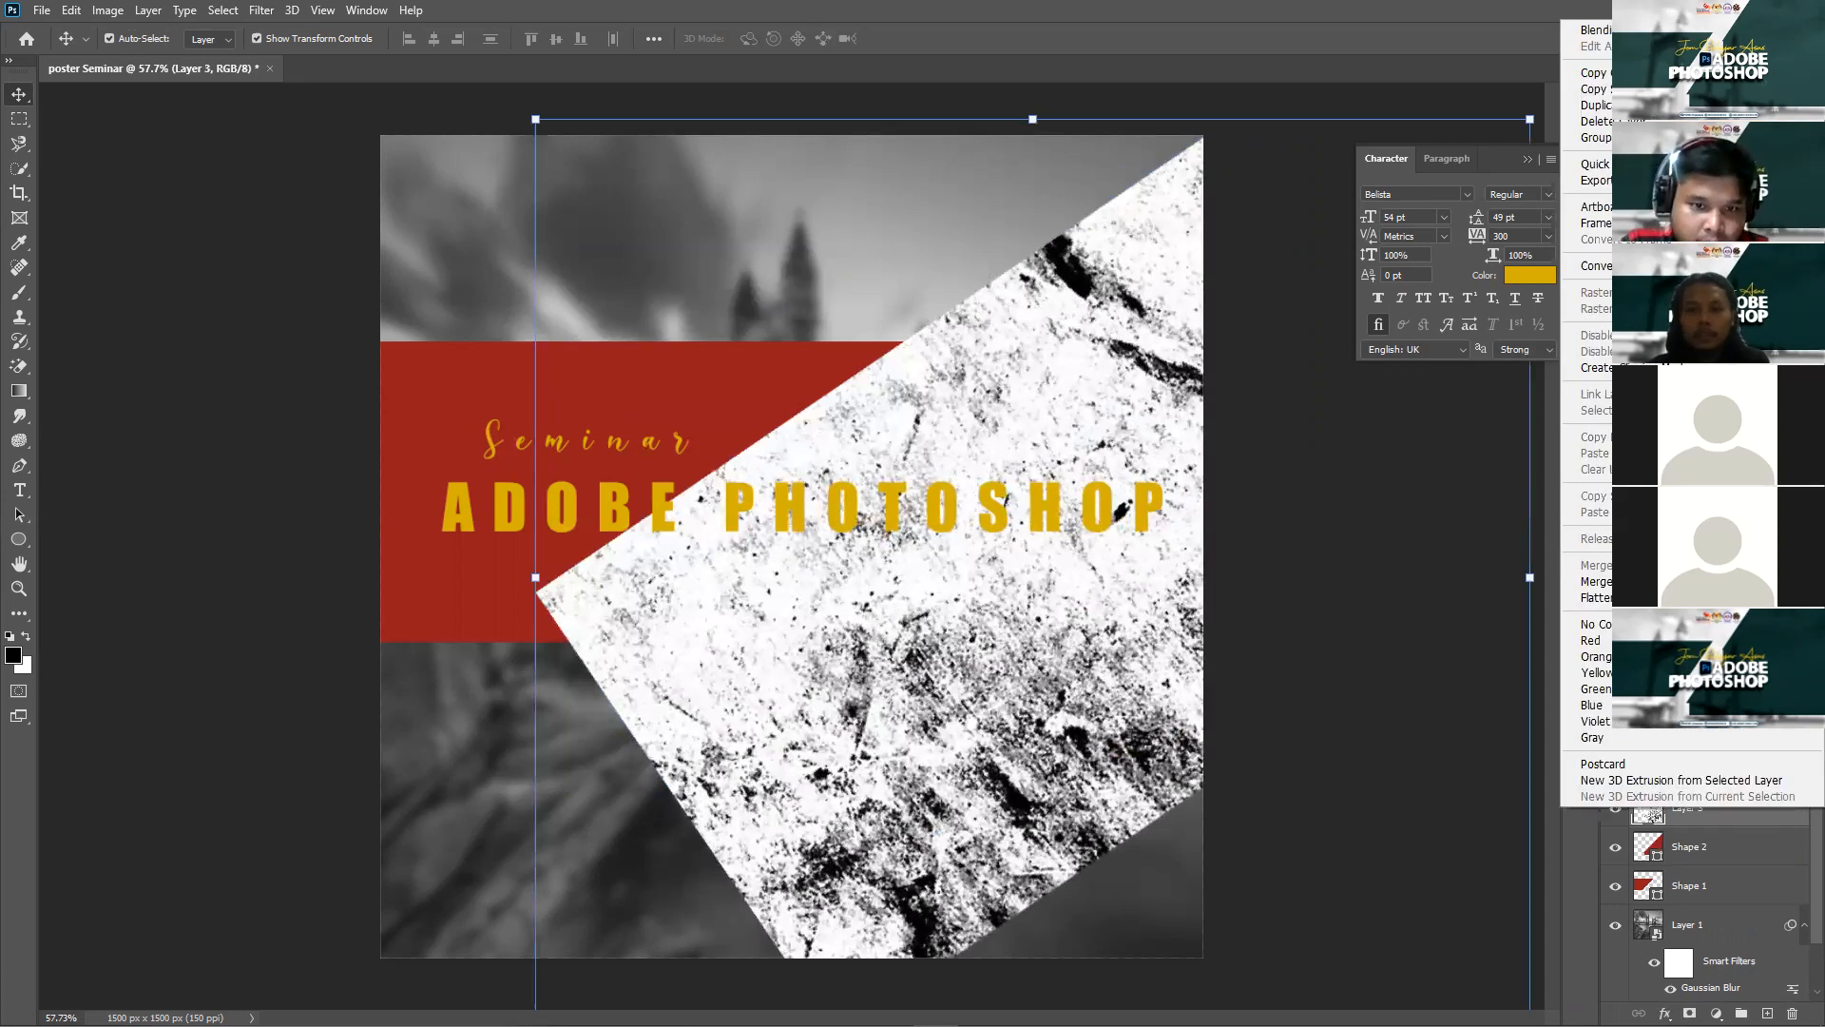
pyautogui.click(1598, 367)
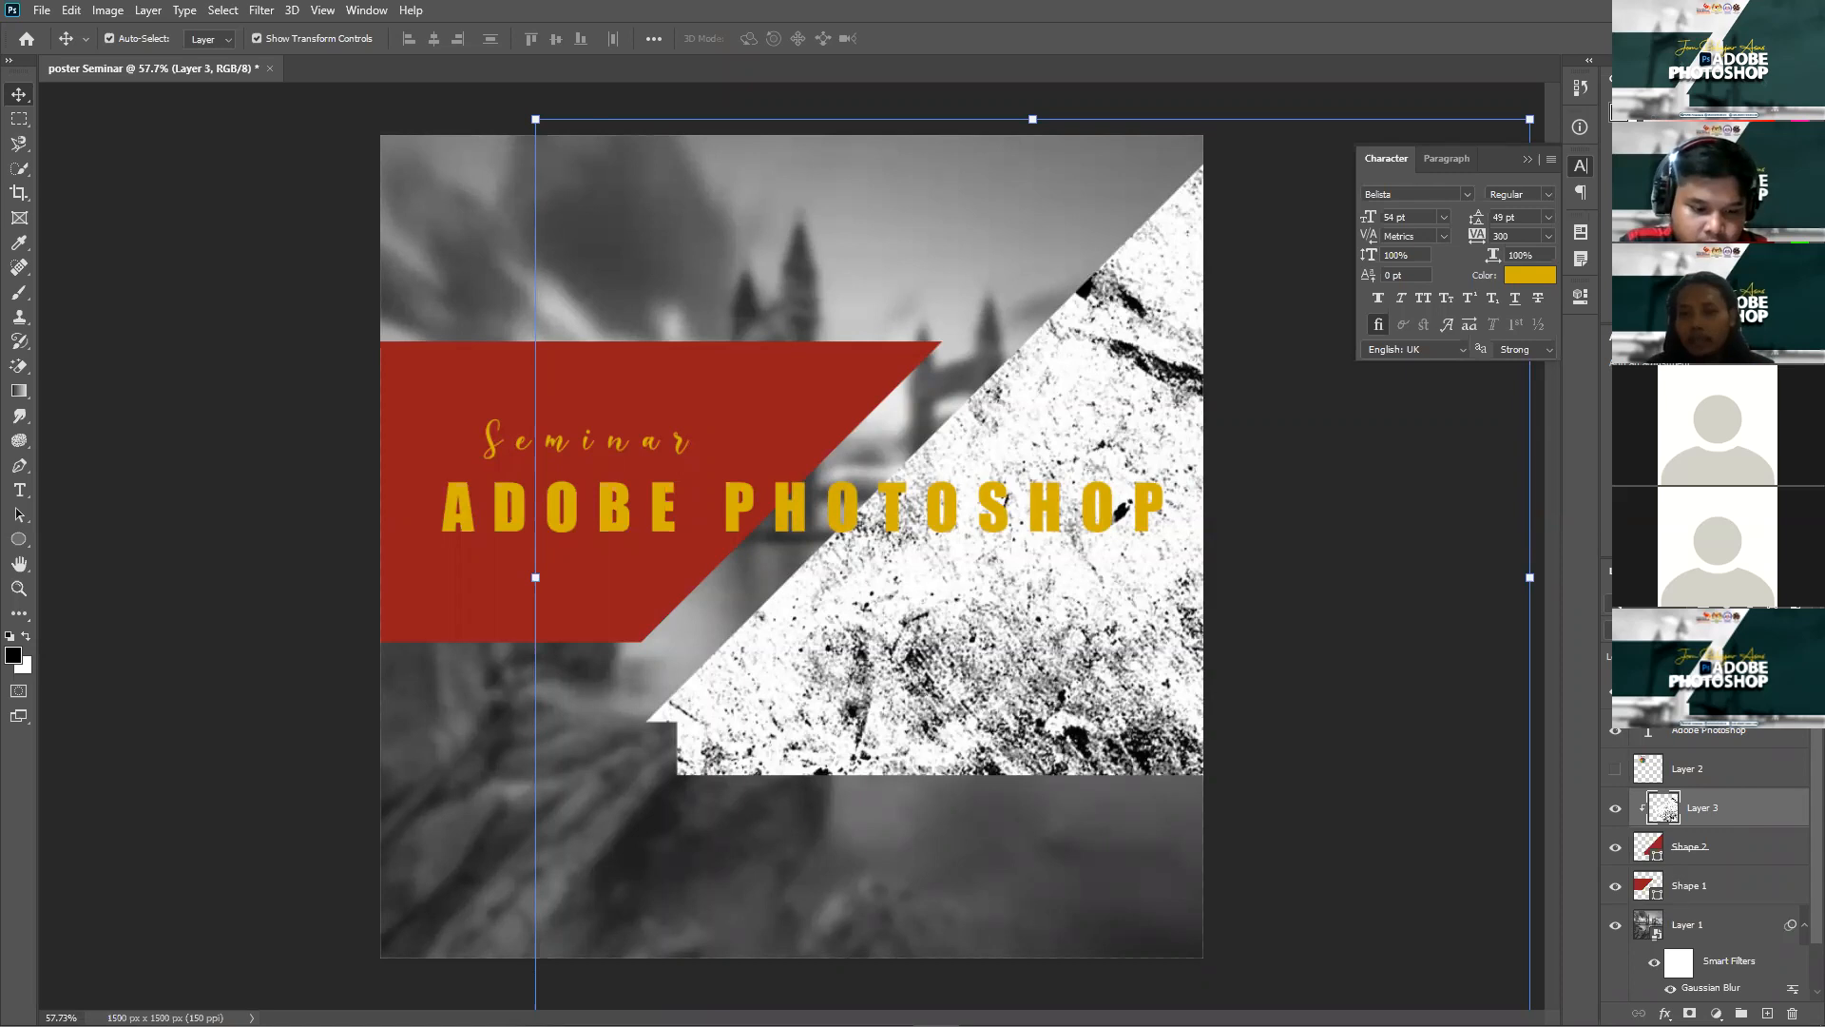
pyautogui.click(1656, 630)
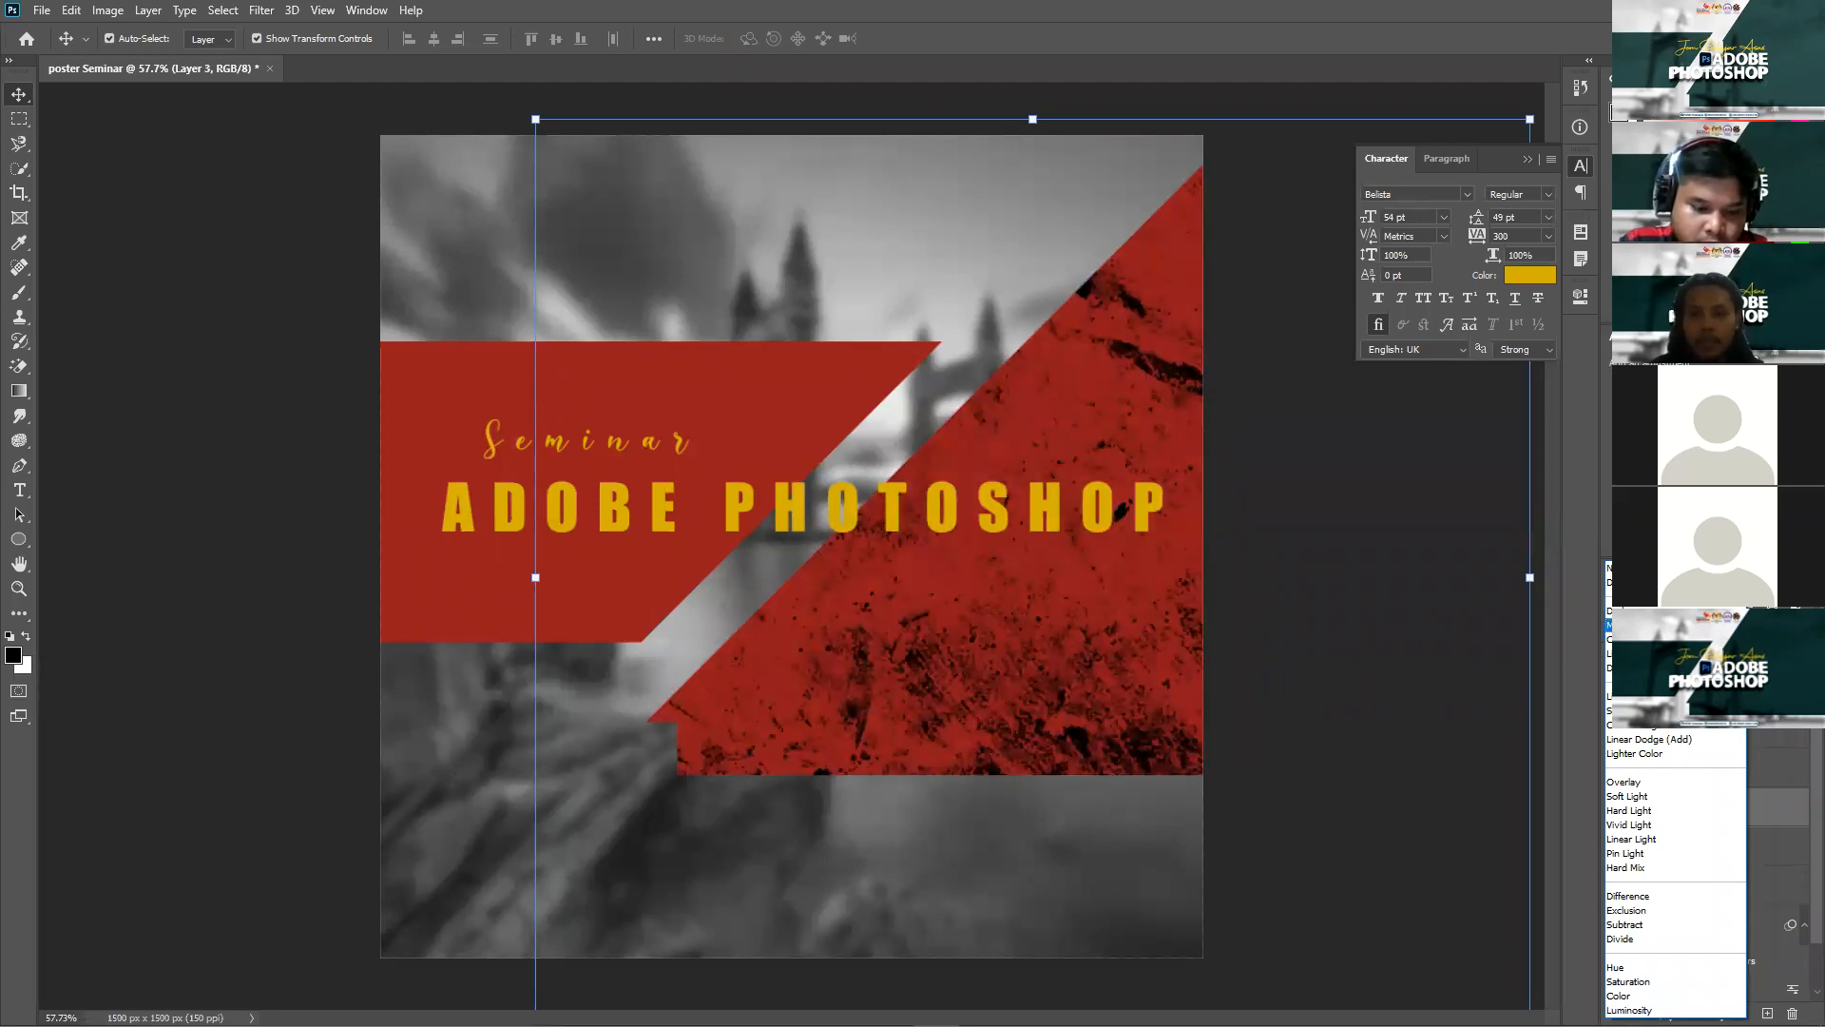
pyautogui.click(1651, 626)
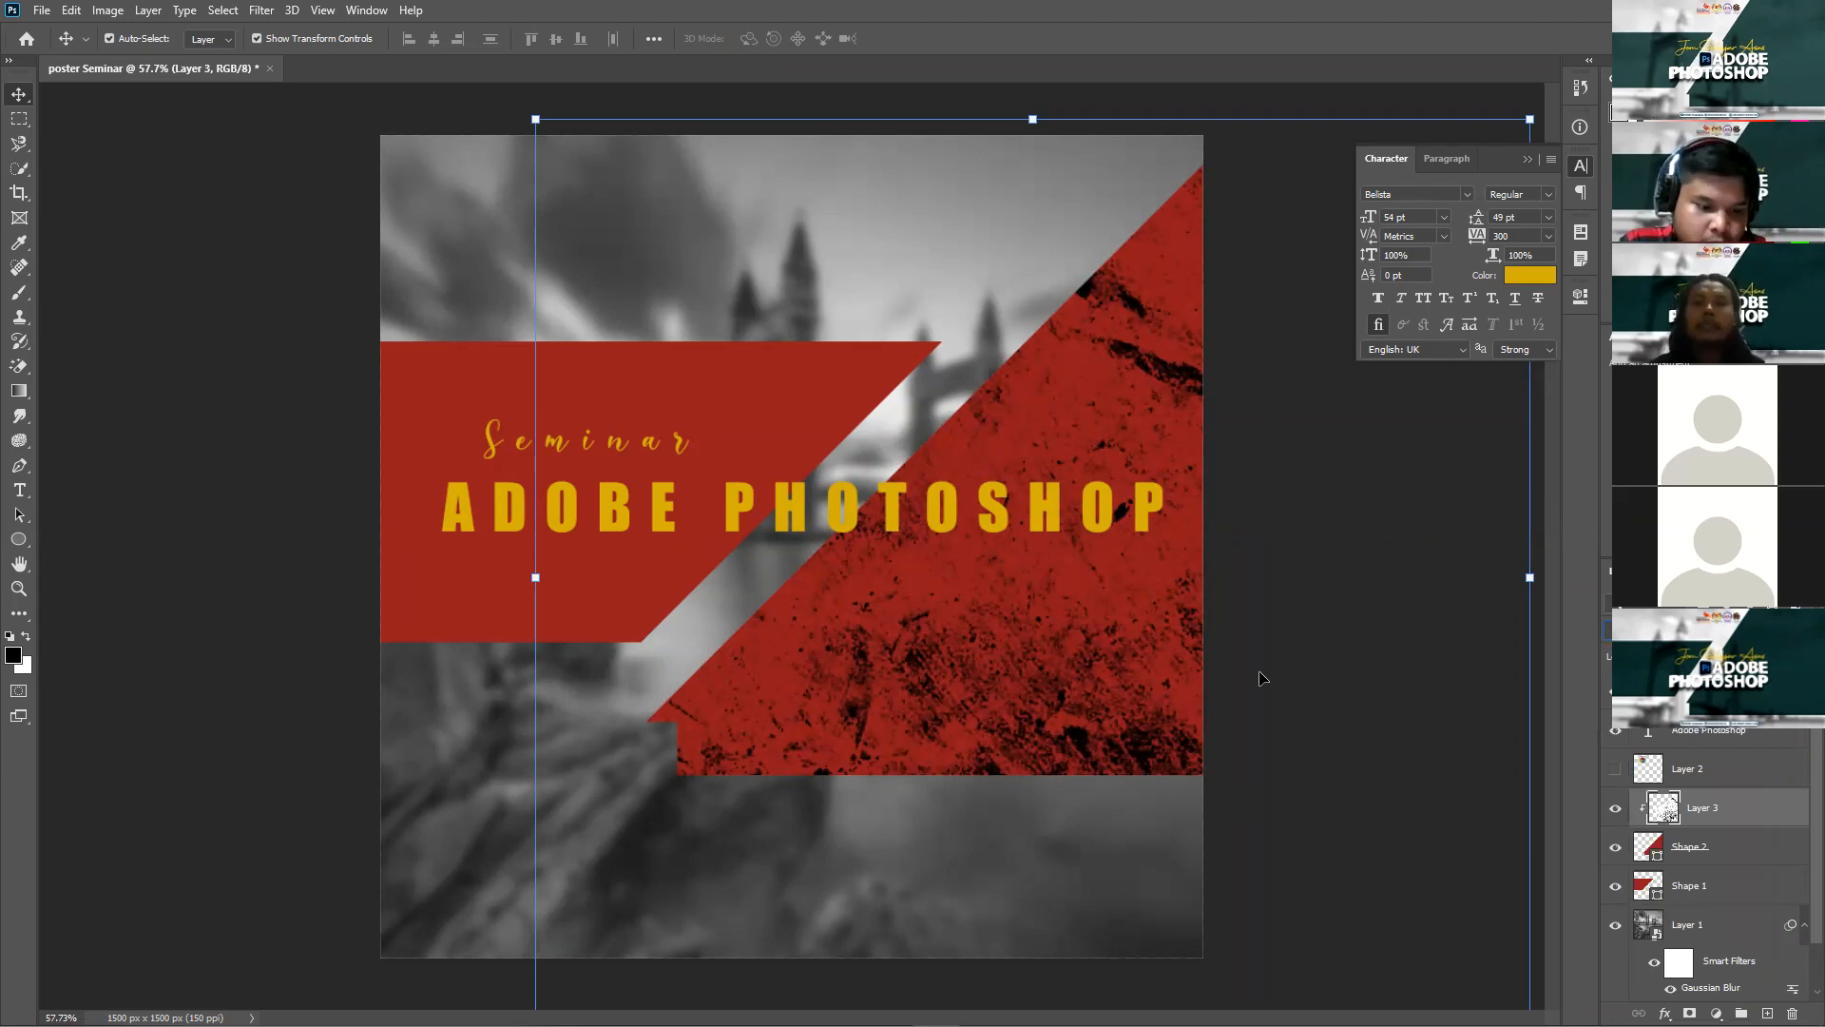
pyautogui.click(1365, 623)
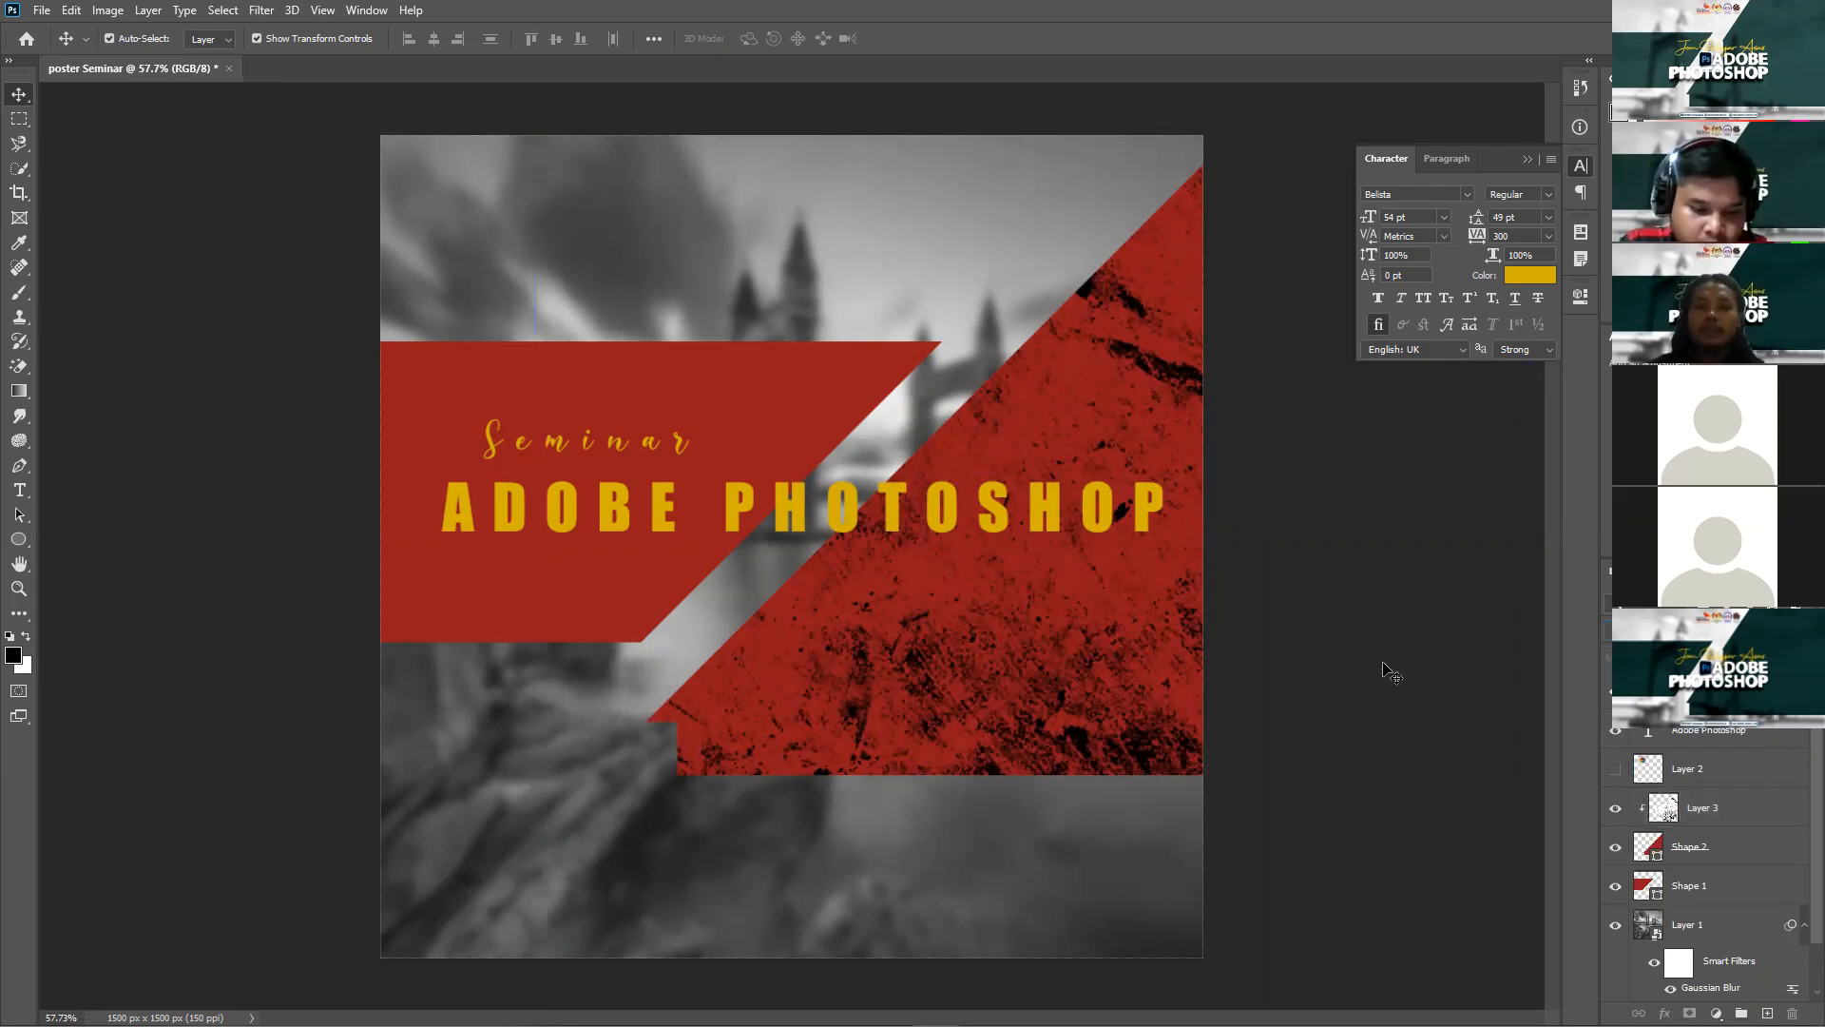
pyautogui.click(1720, 809)
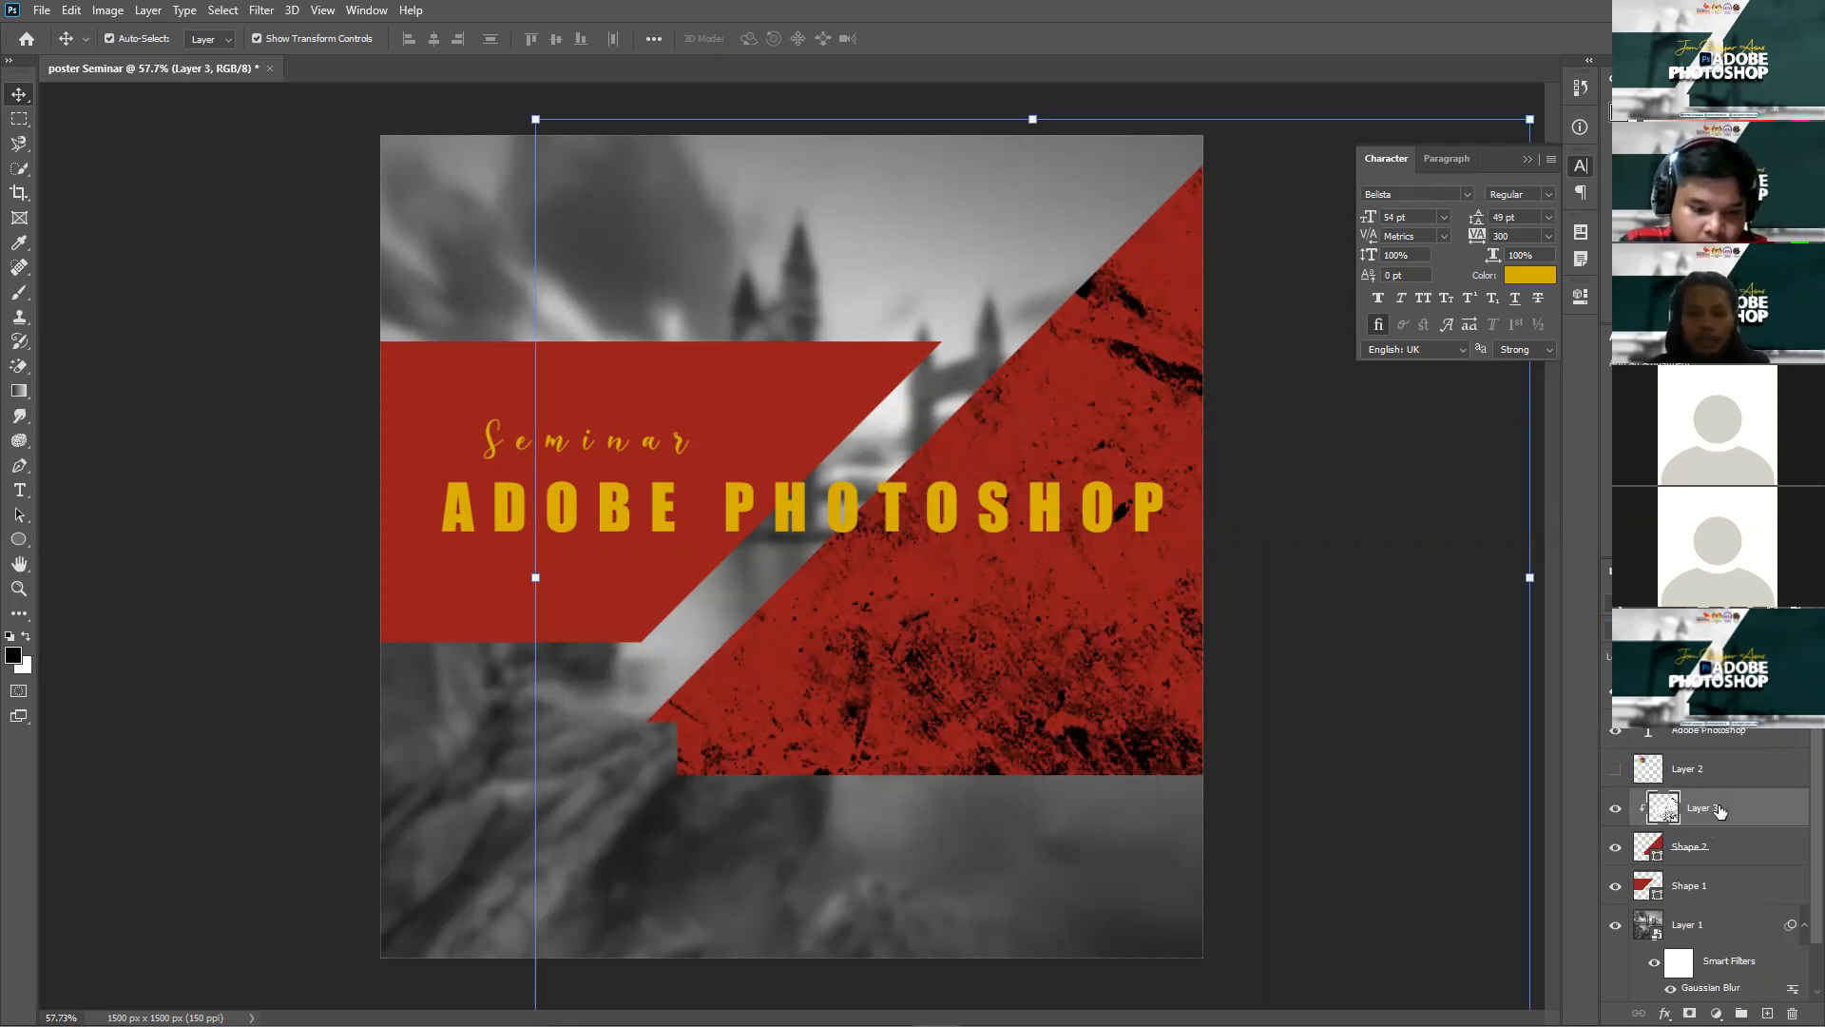
pyautogui.hotkey('ctrl', 'j')
# Step: Move Layer 3 copy above Shape 1 in the layer stack, undoing an accidental clipping mask
pyautogui.moveTo(1717, 810); pyautogui.dragTo(1707, 911)
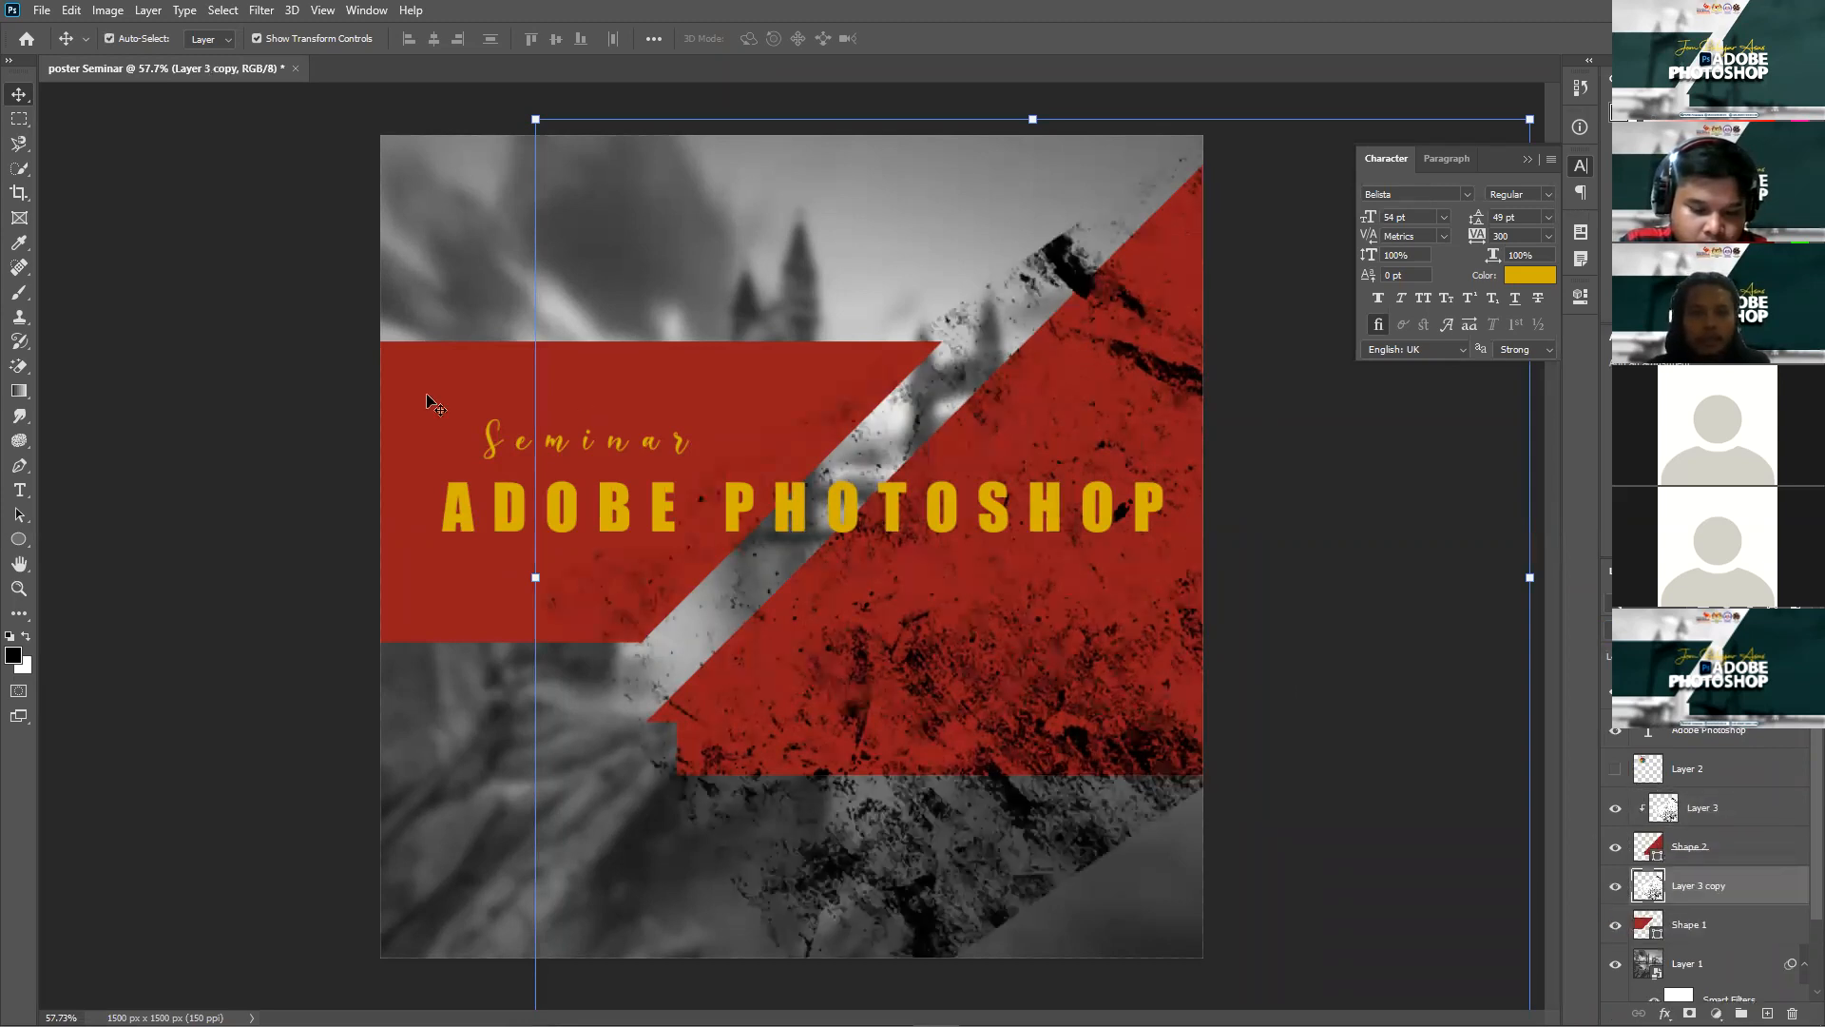
pyautogui.scroll(-2, 1722, 830)
pyautogui.click(1726, 832)
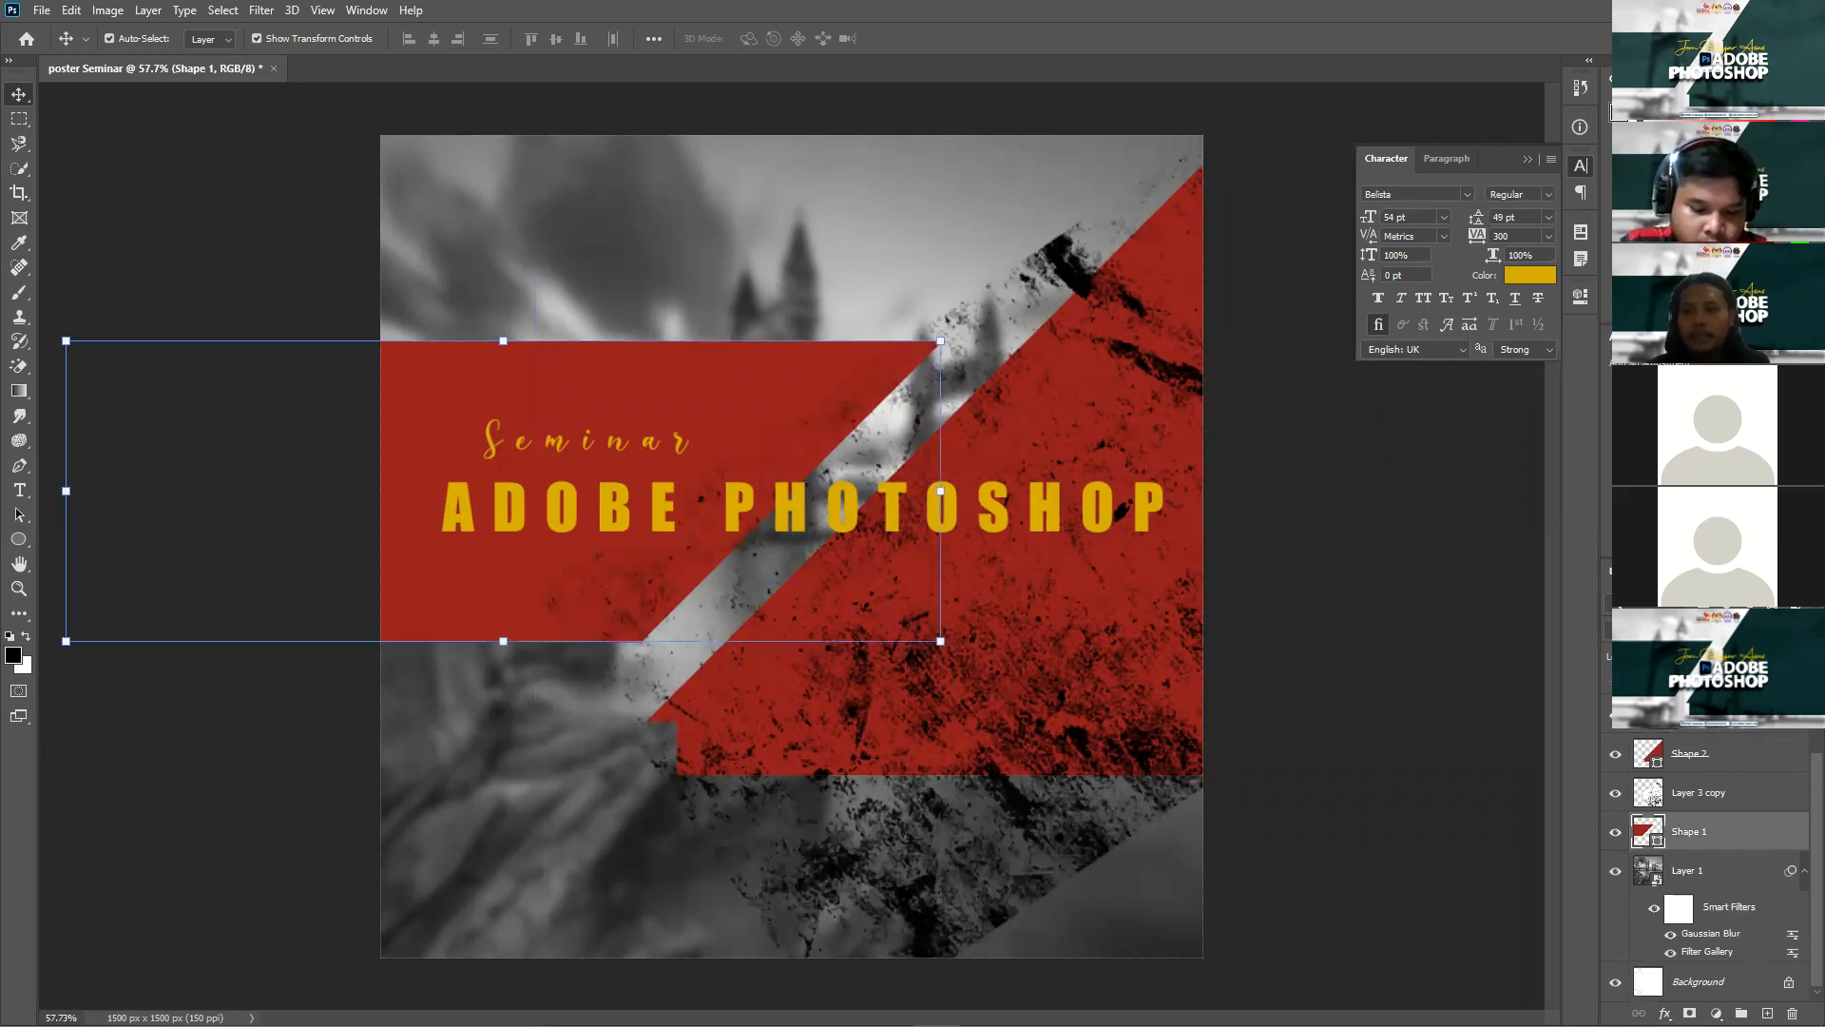
pyautogui.rightClick(1702, 831)
pyautogui.click(1595, 388)
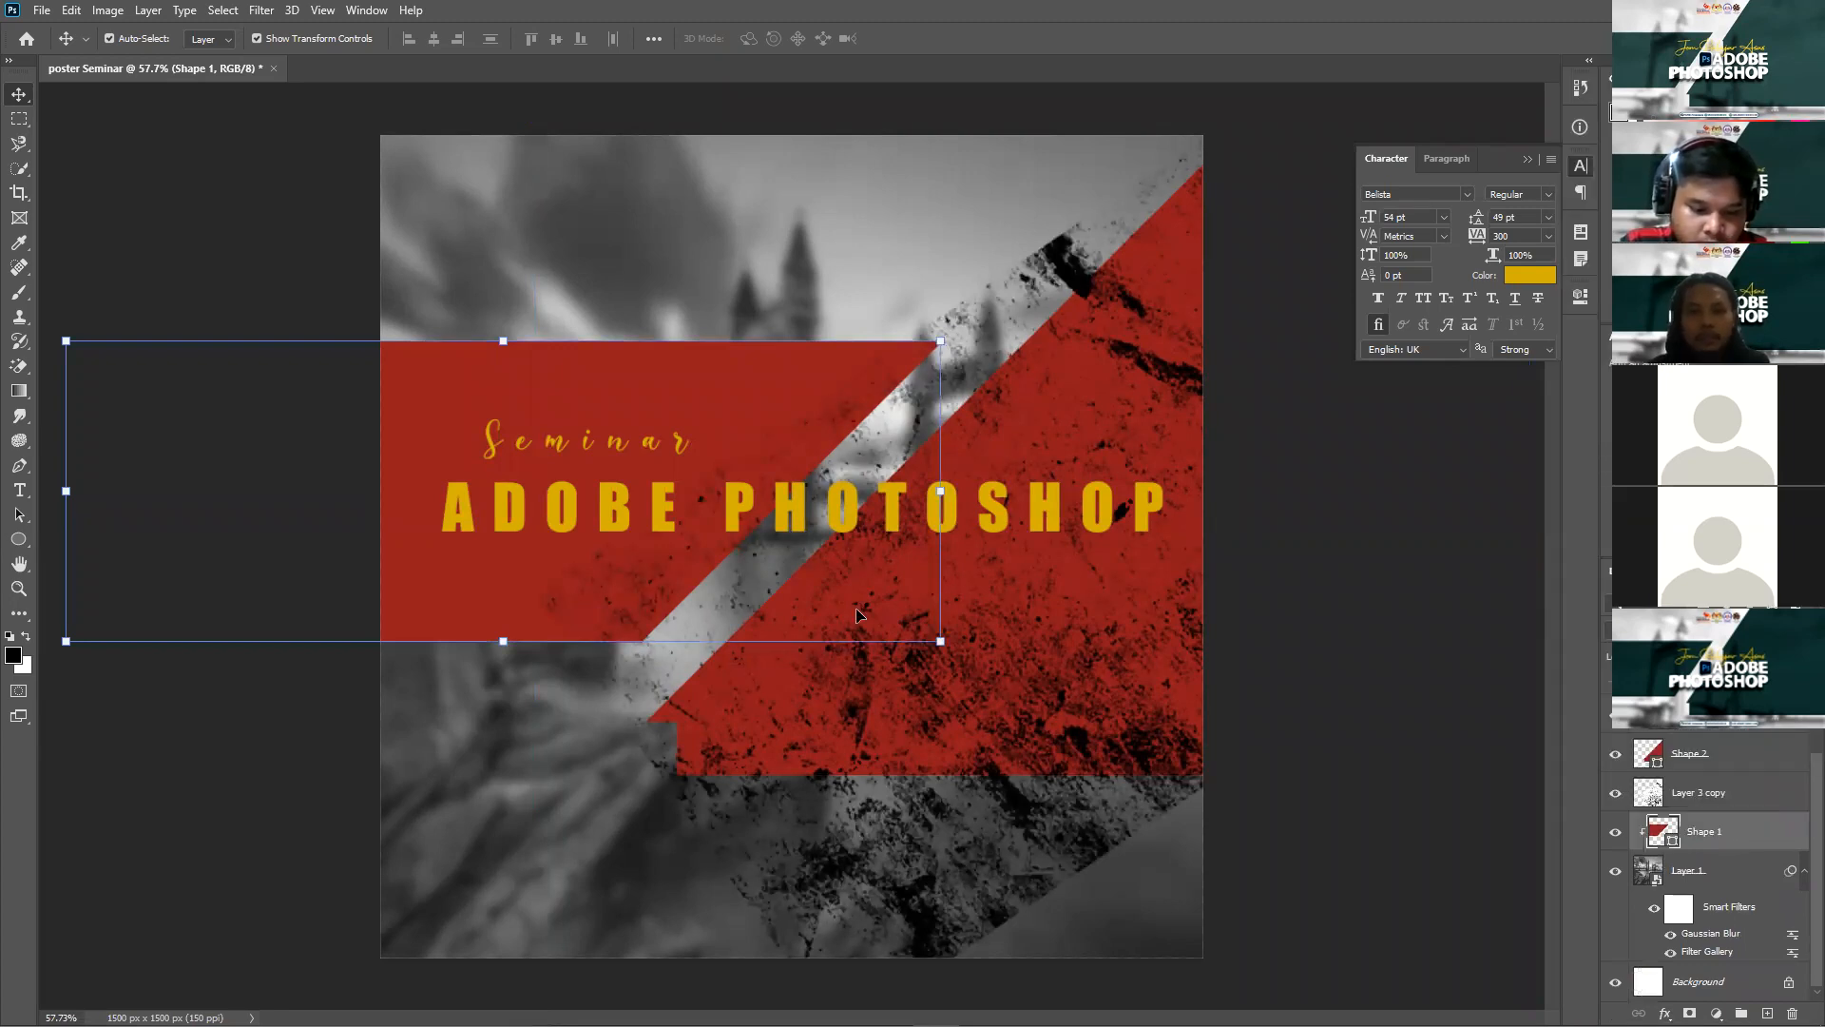
pyautogui.moveTo(778, 802); pyautogui.dragTo(487, 713)
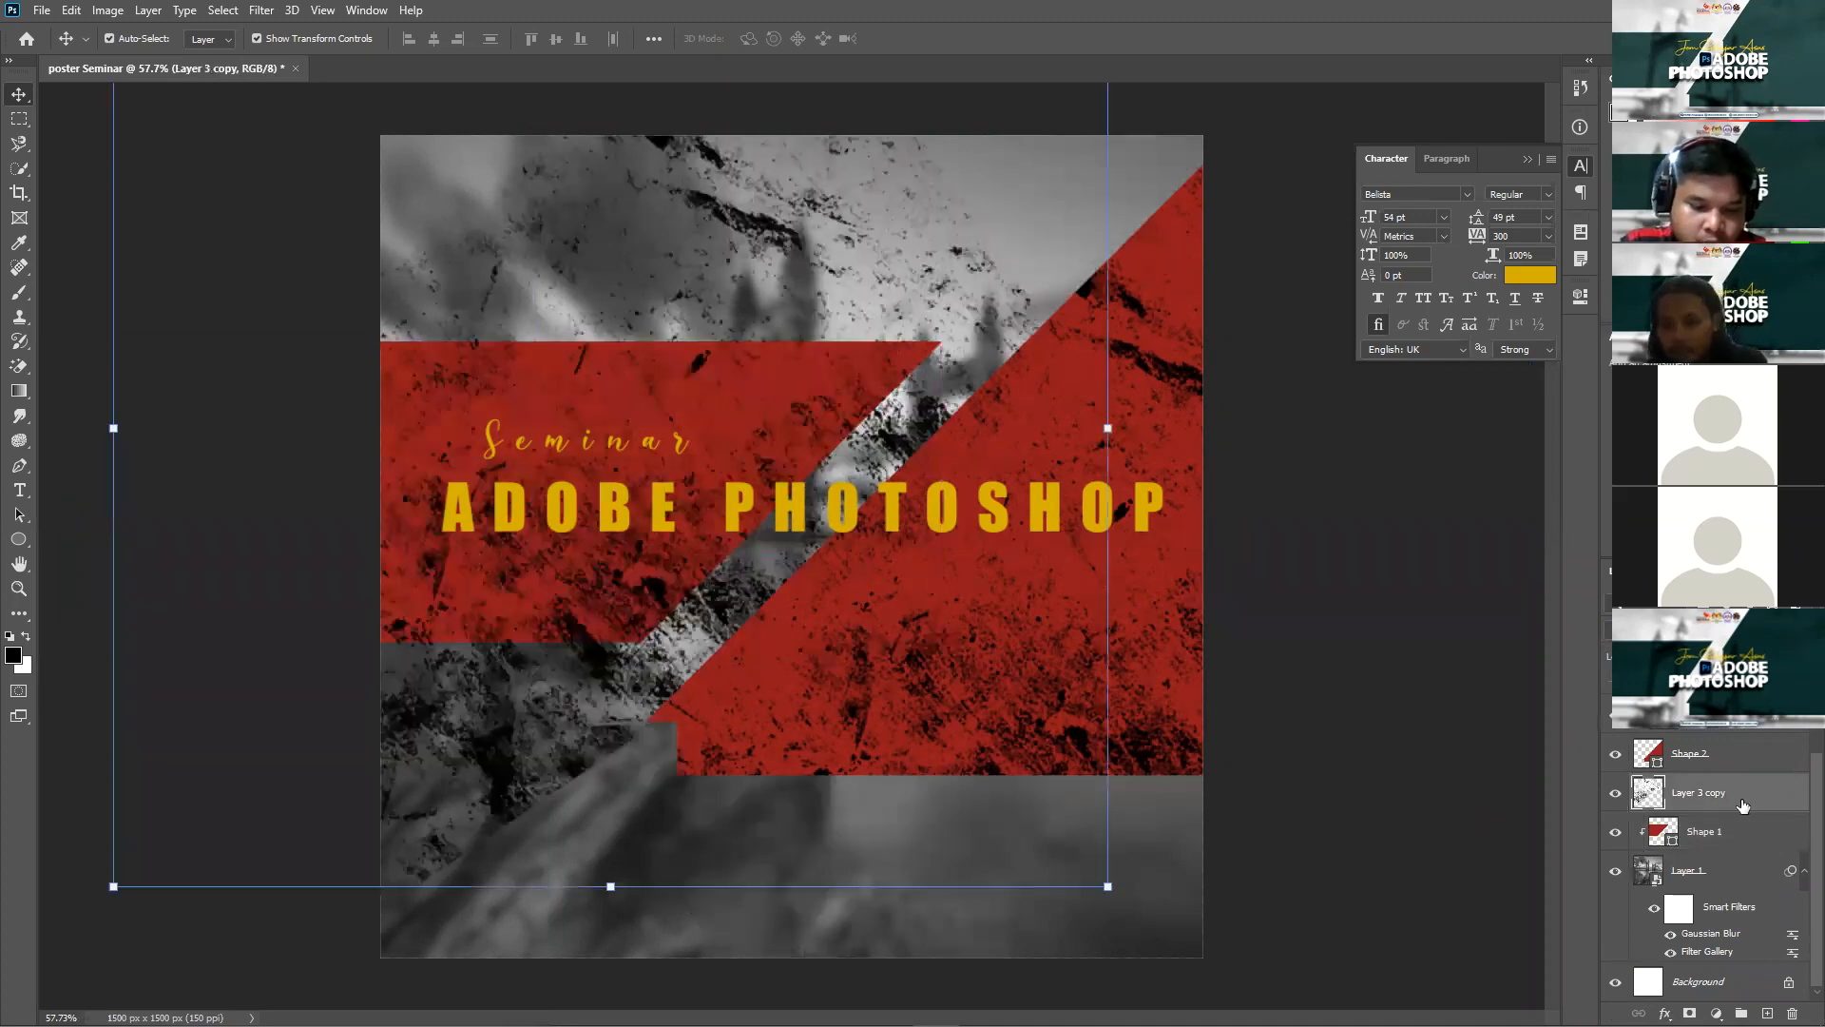
pyautogui.hotkey('ctrl', 'z')
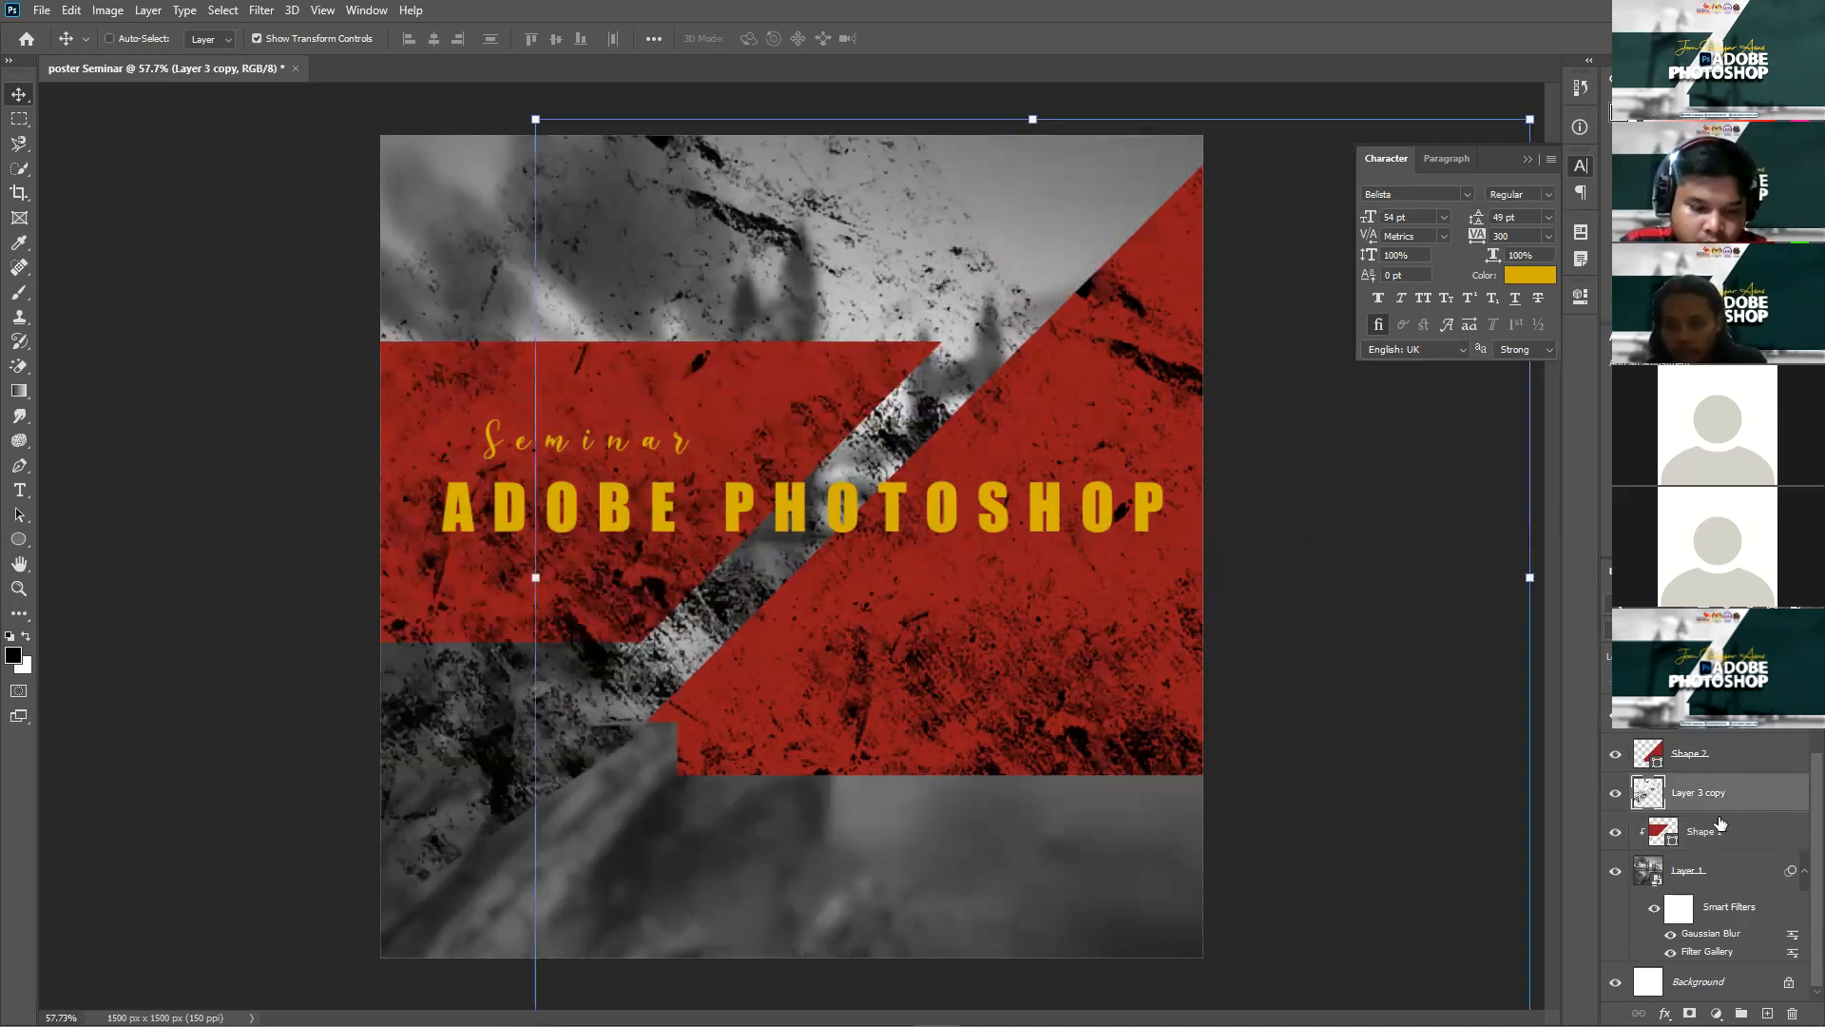
pyautogui.hotkey('ctrl', 'z')
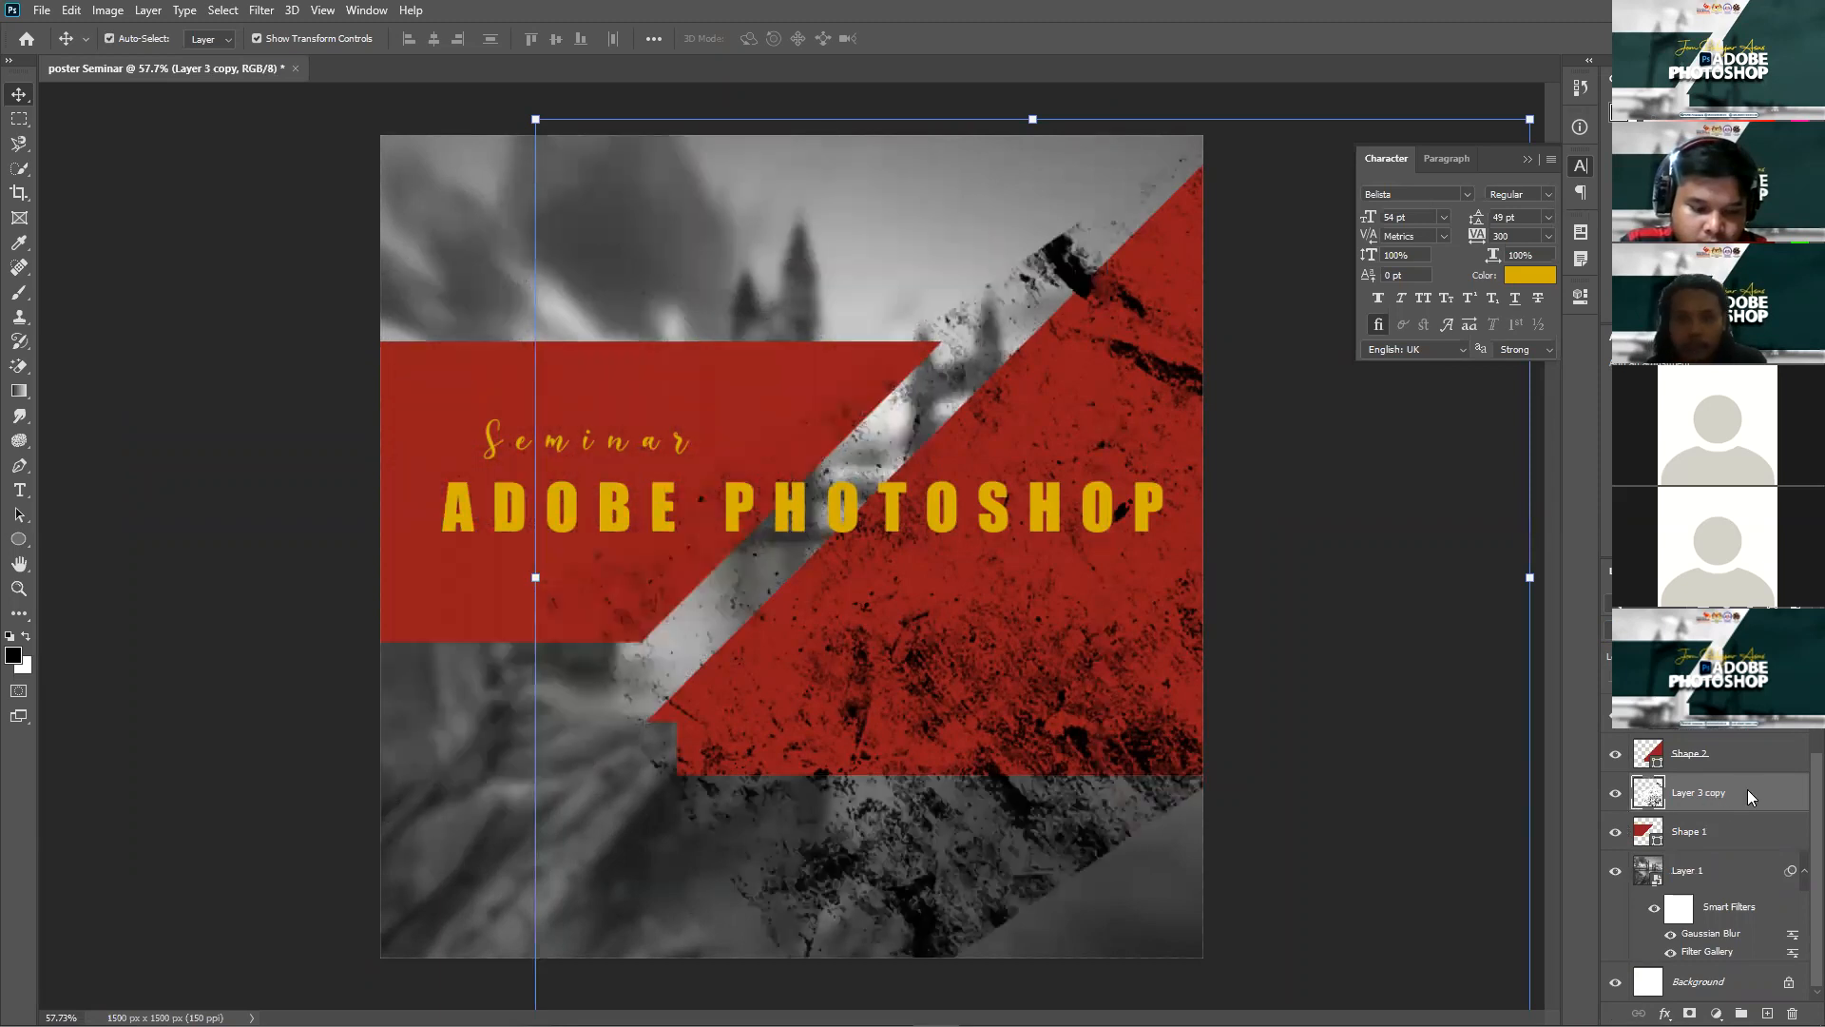
# Step: Position and widen the texture copy over the left banner, then clip it to Shape 1
pyautogui.moveTo(520, 745); pyautogui.dragTo(787, 637)
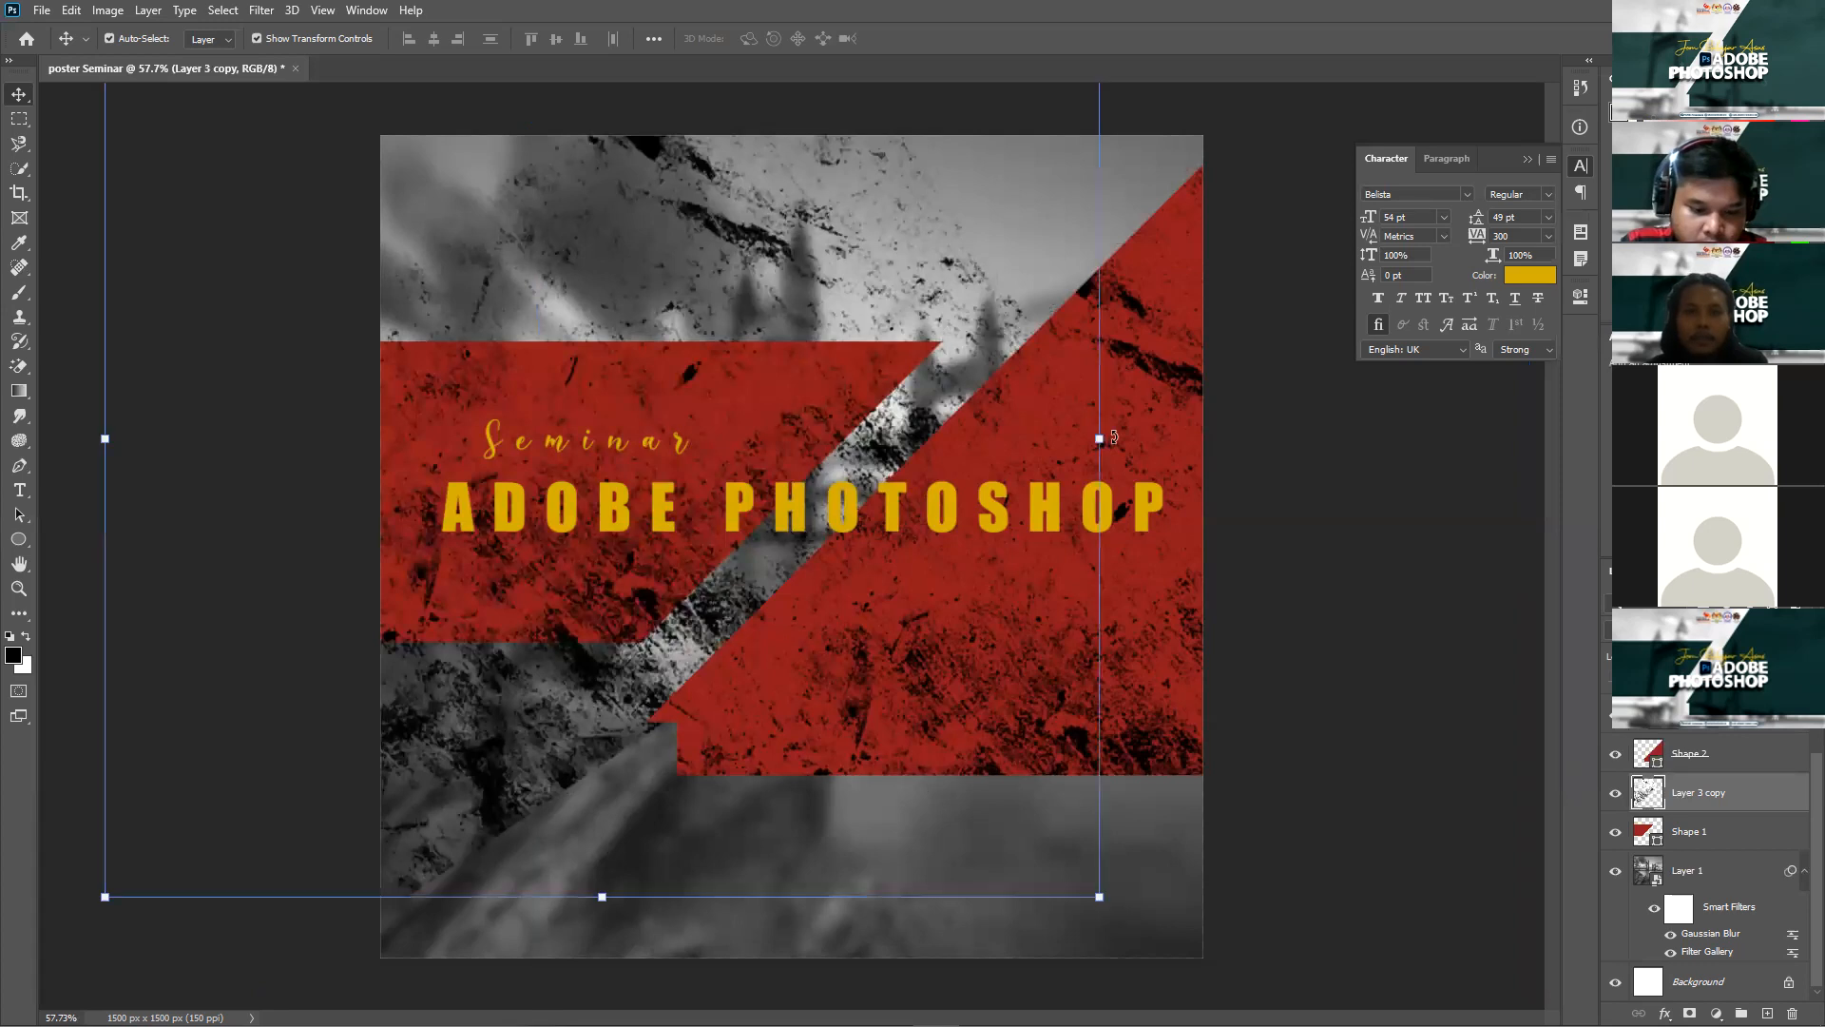
pyautogui.moveTo(987, 804); pyautogui.dragTo(584, 666)
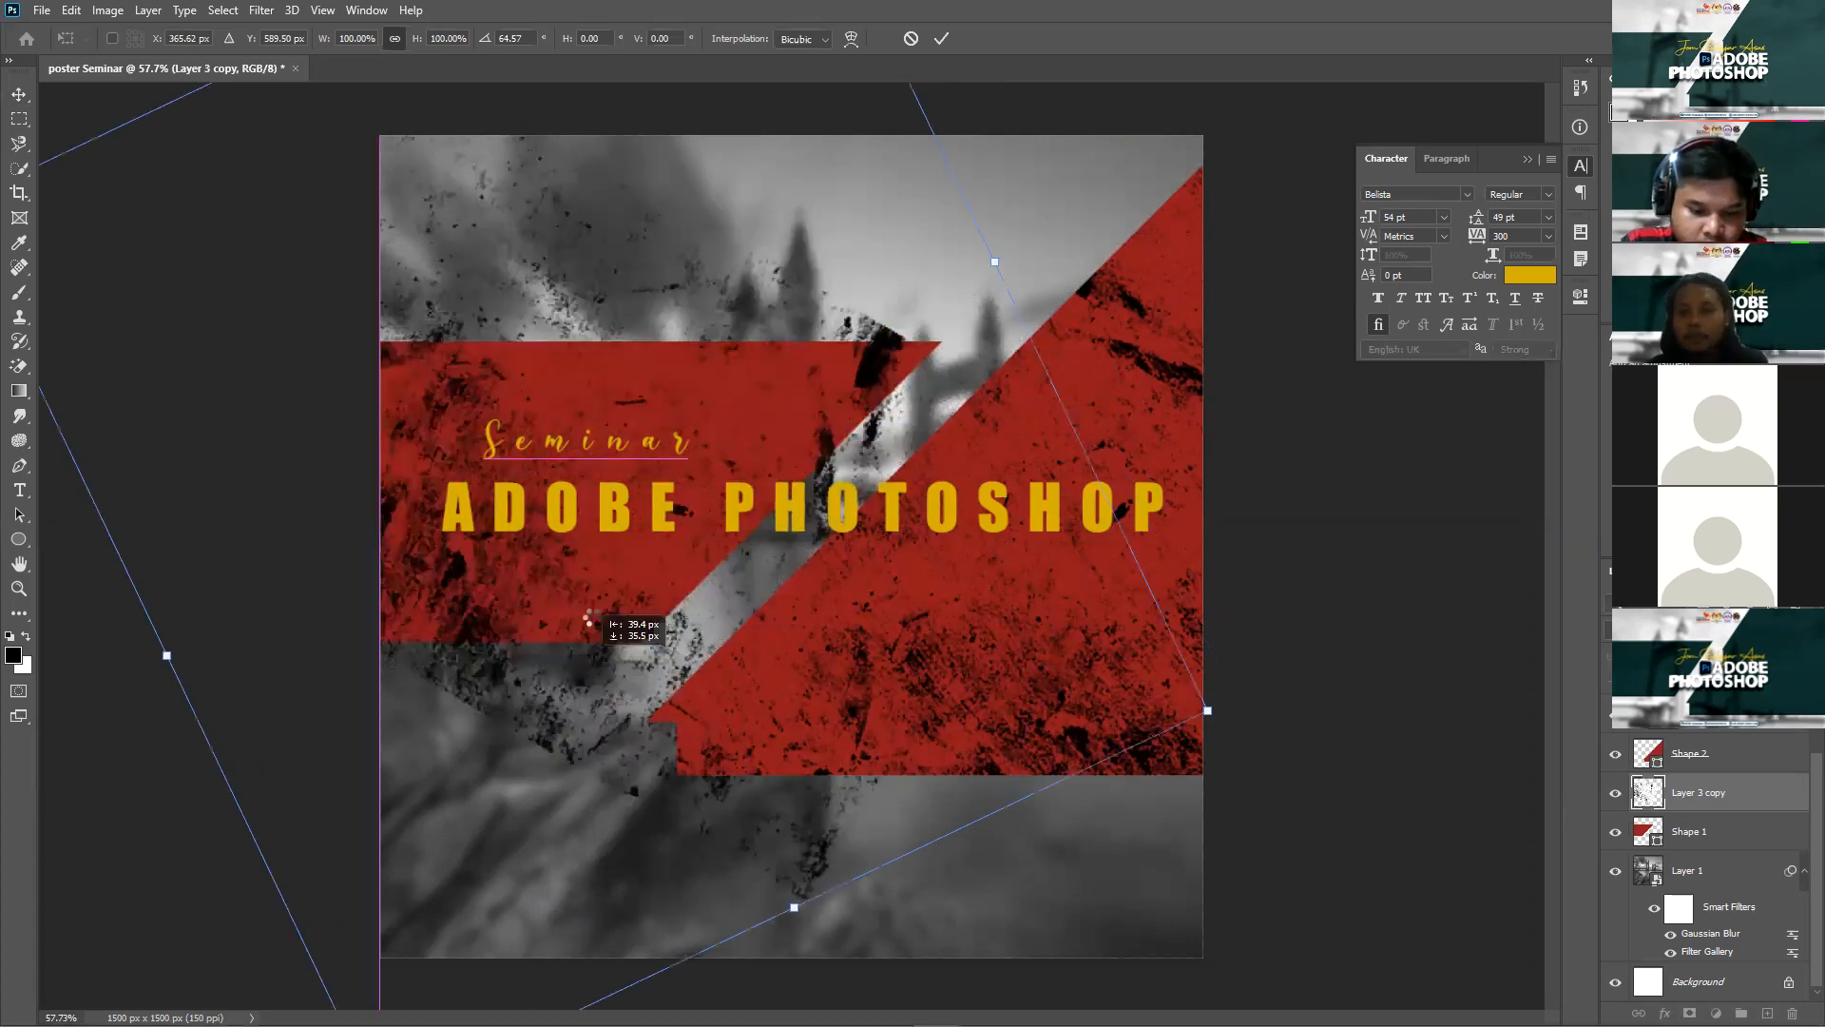
pyautogui.press('Escape')
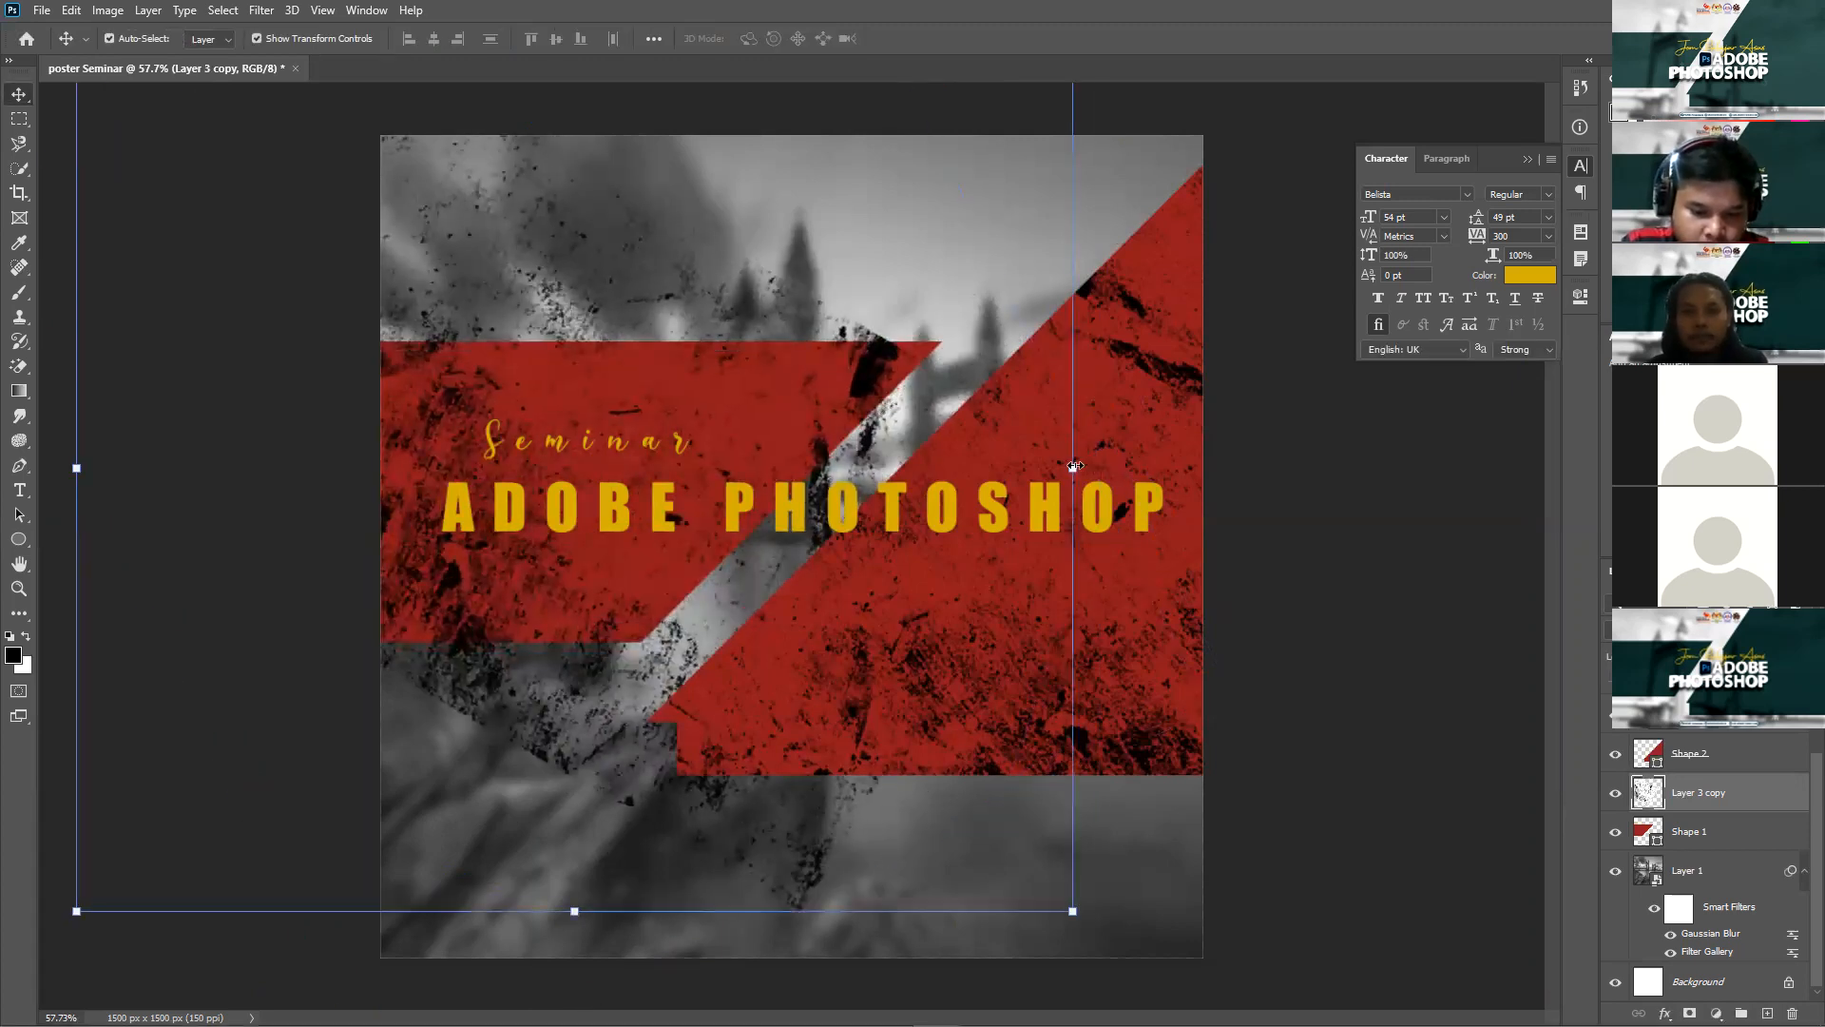
pyautogui.moveTo(1109, 459); pyautogui.dragTo(1140, 460)
pyautogui.press('Return')
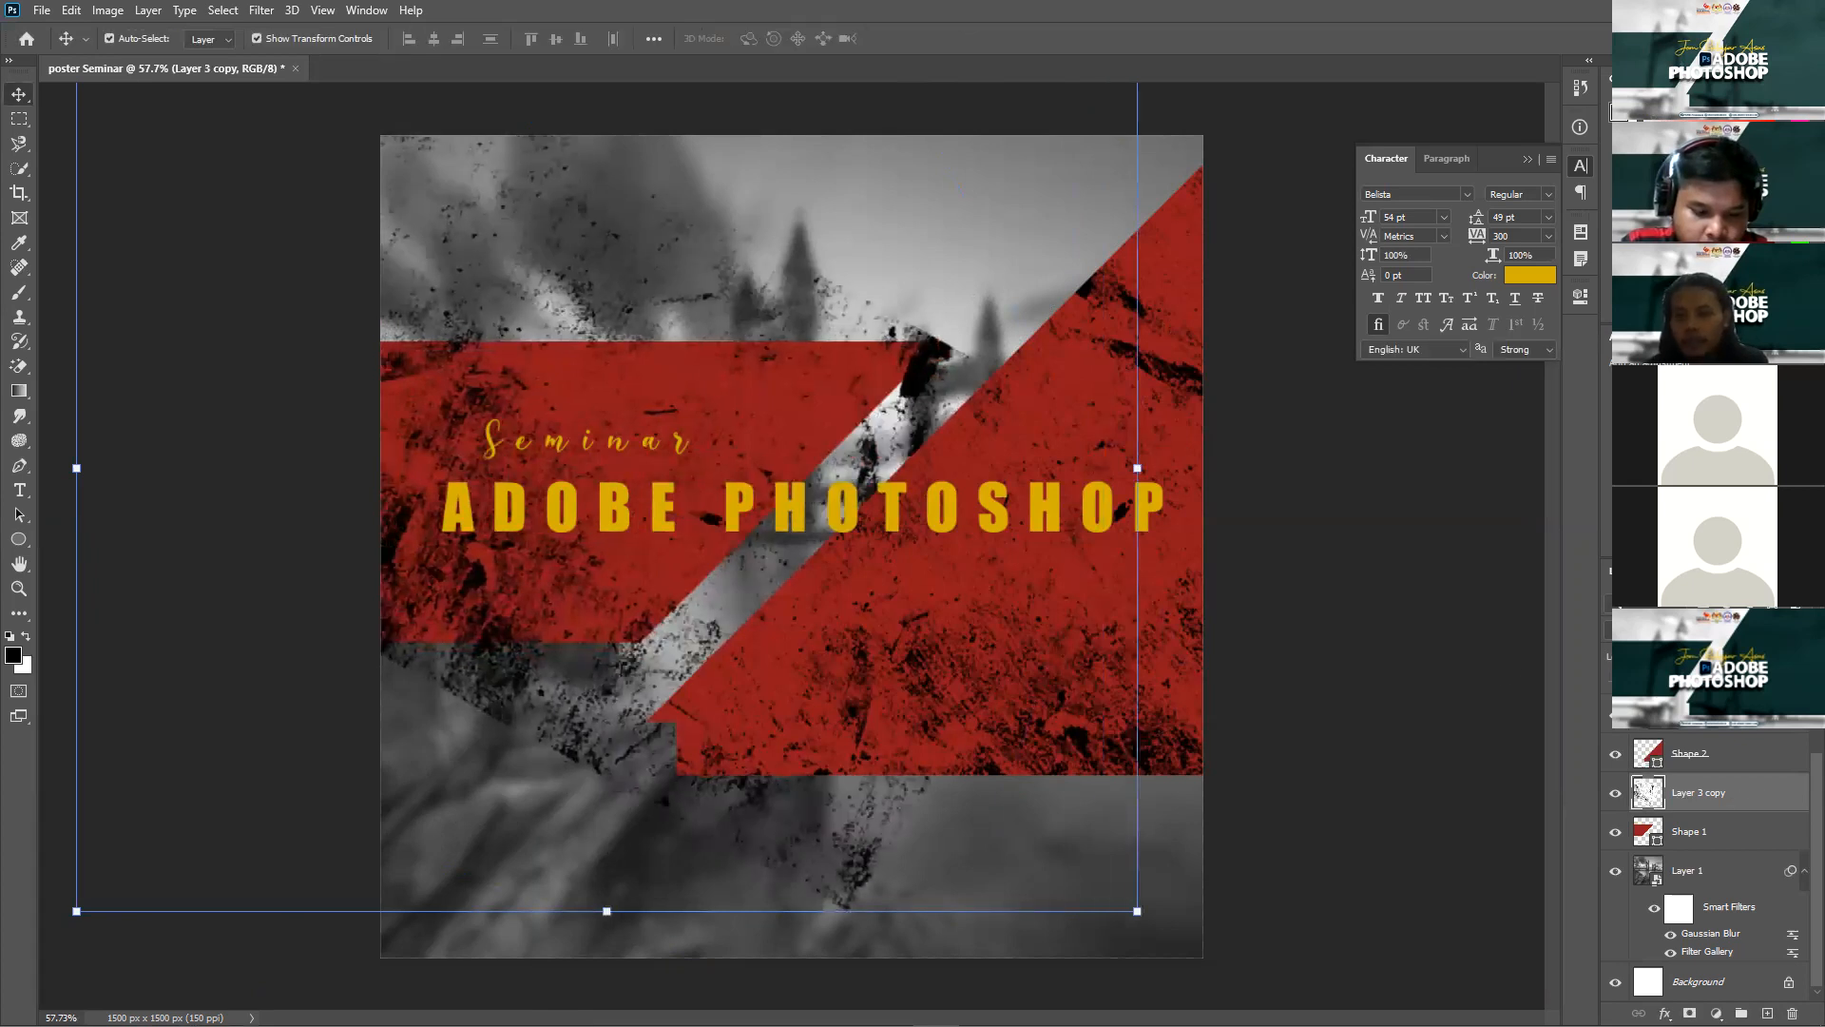
pyautogui.rightClick(1760, 791)
pyautogui.click(1590, 351)
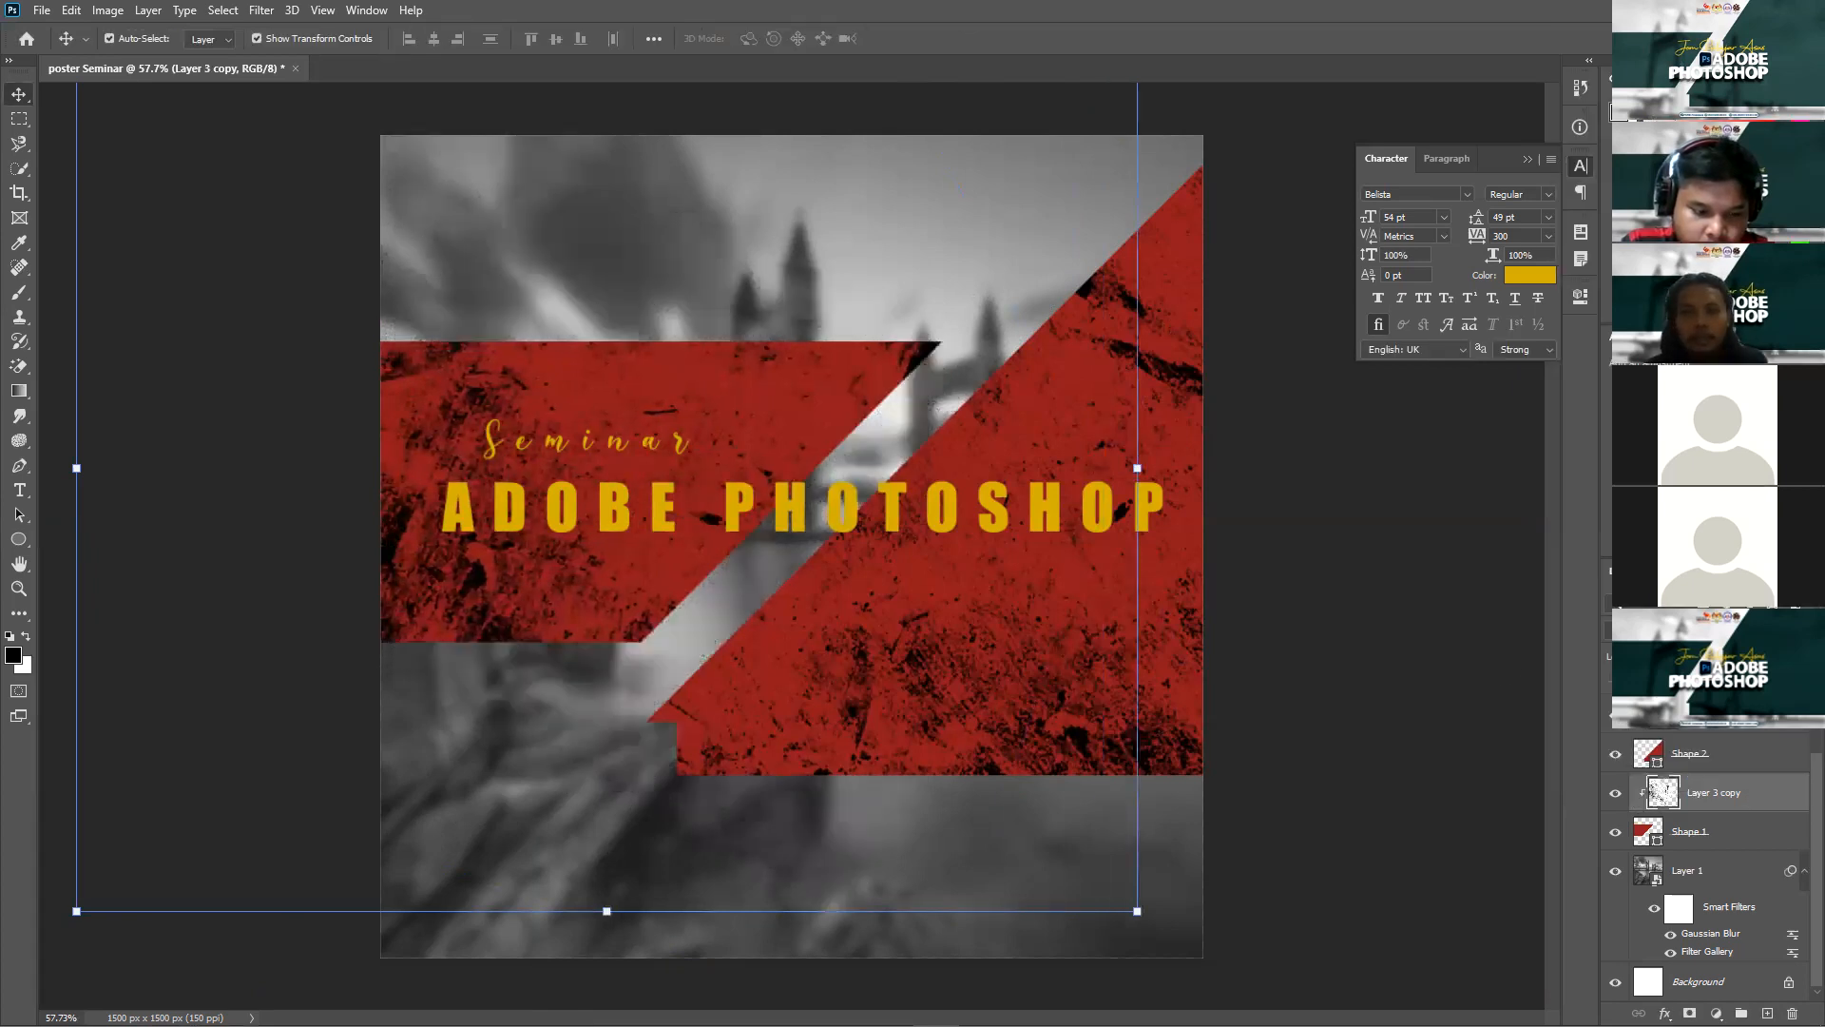
pyautogui.click(1329, 596)
pyautogui.scroll(-3, 1329, 595)
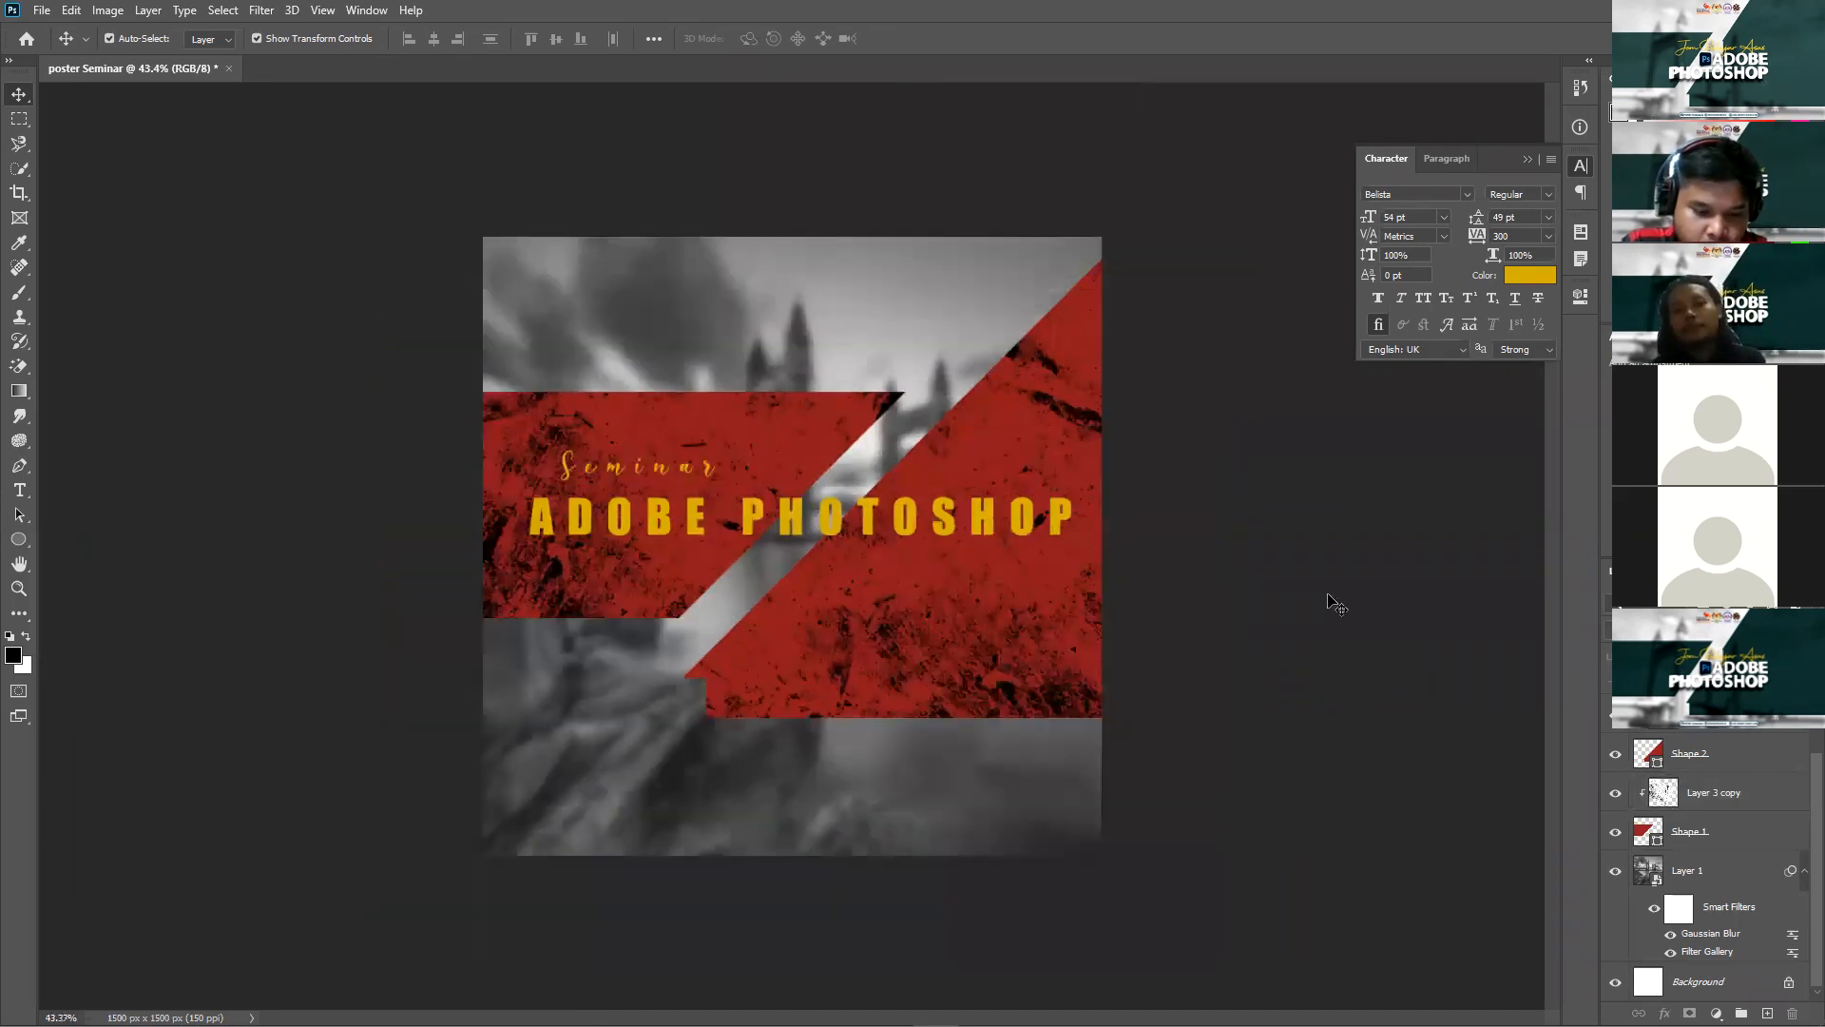